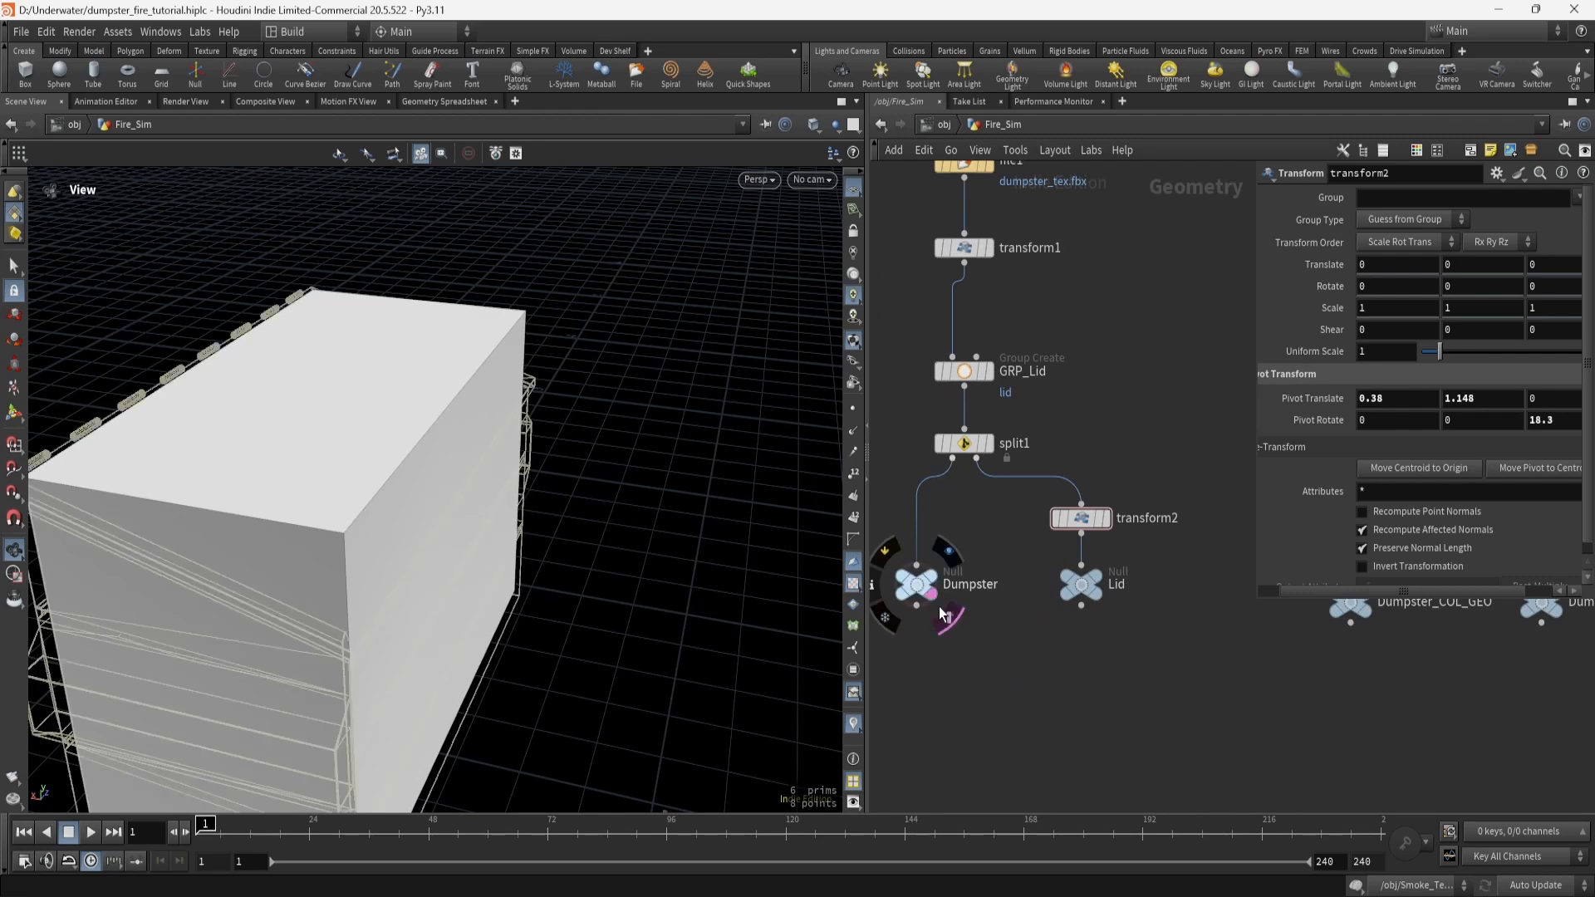
Template the Dumpster and step the display flag through edit1, polyextrude3 and edit2 to the hollow open box.
middle_click_drag(1165, 650, 953, 679)
middle_click_drag(1084, 378, 971, 467)
left_click(1135, 343)
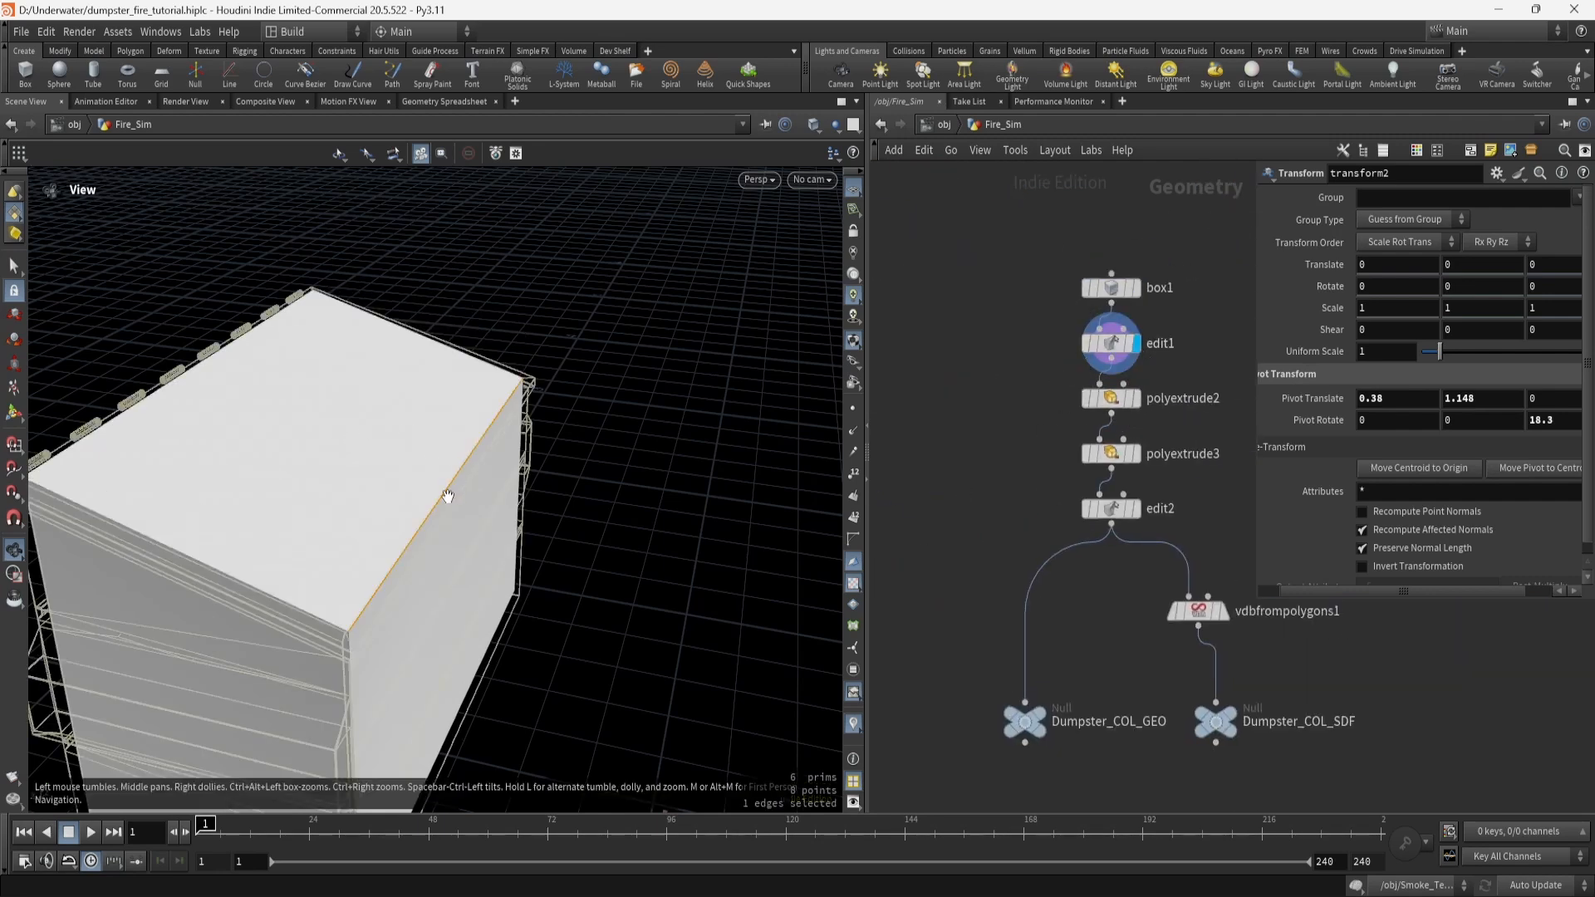
left_click(1122, 399)
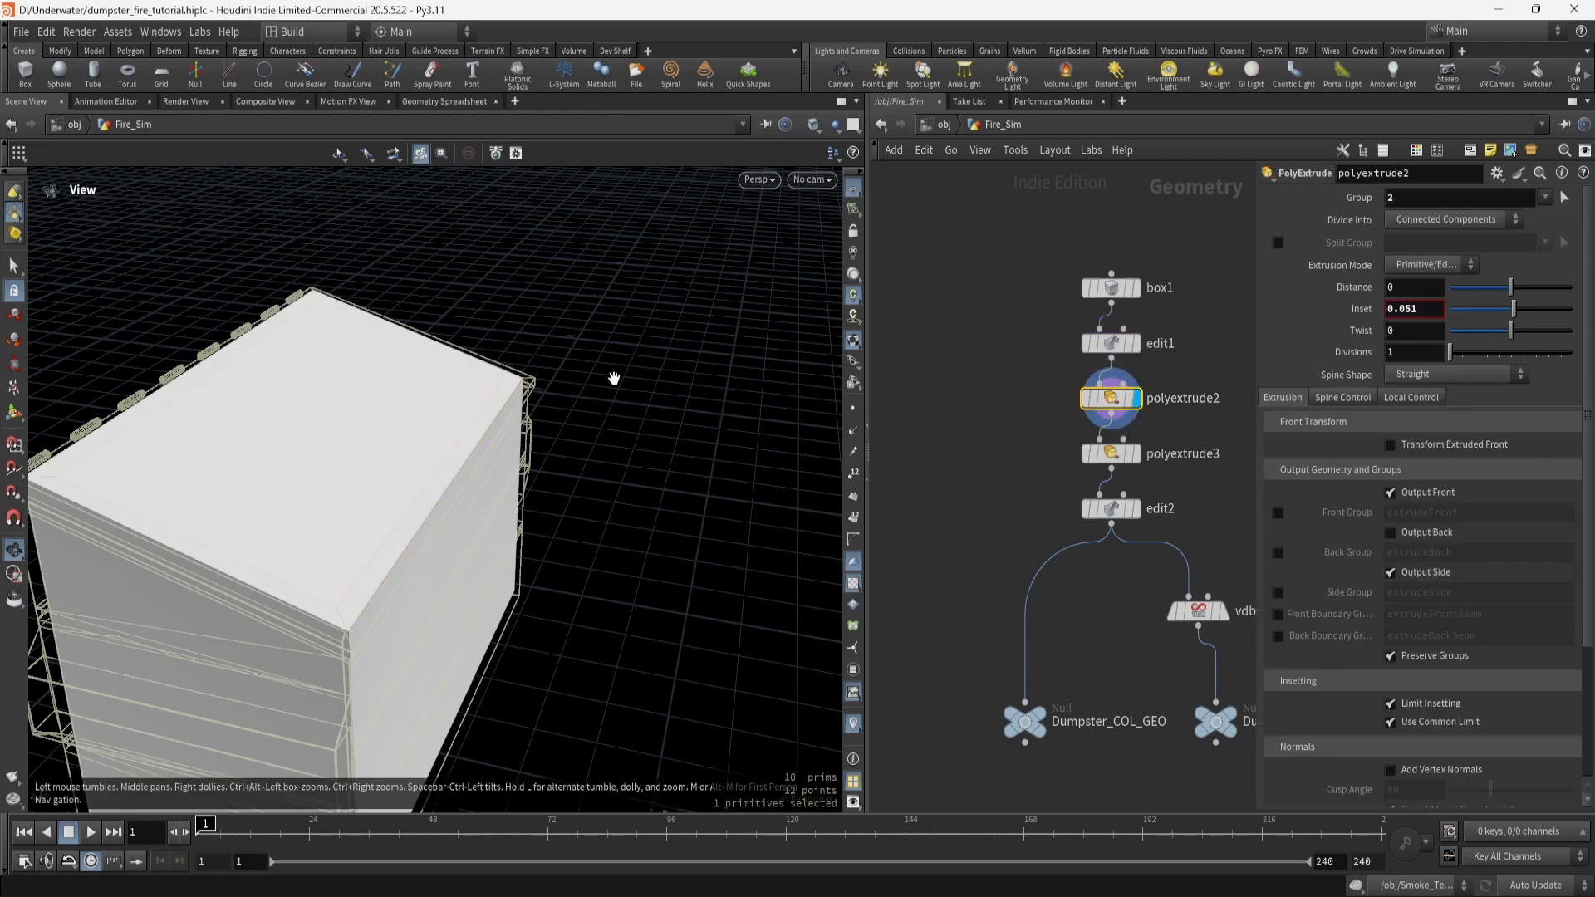
left_click(1140, 453)
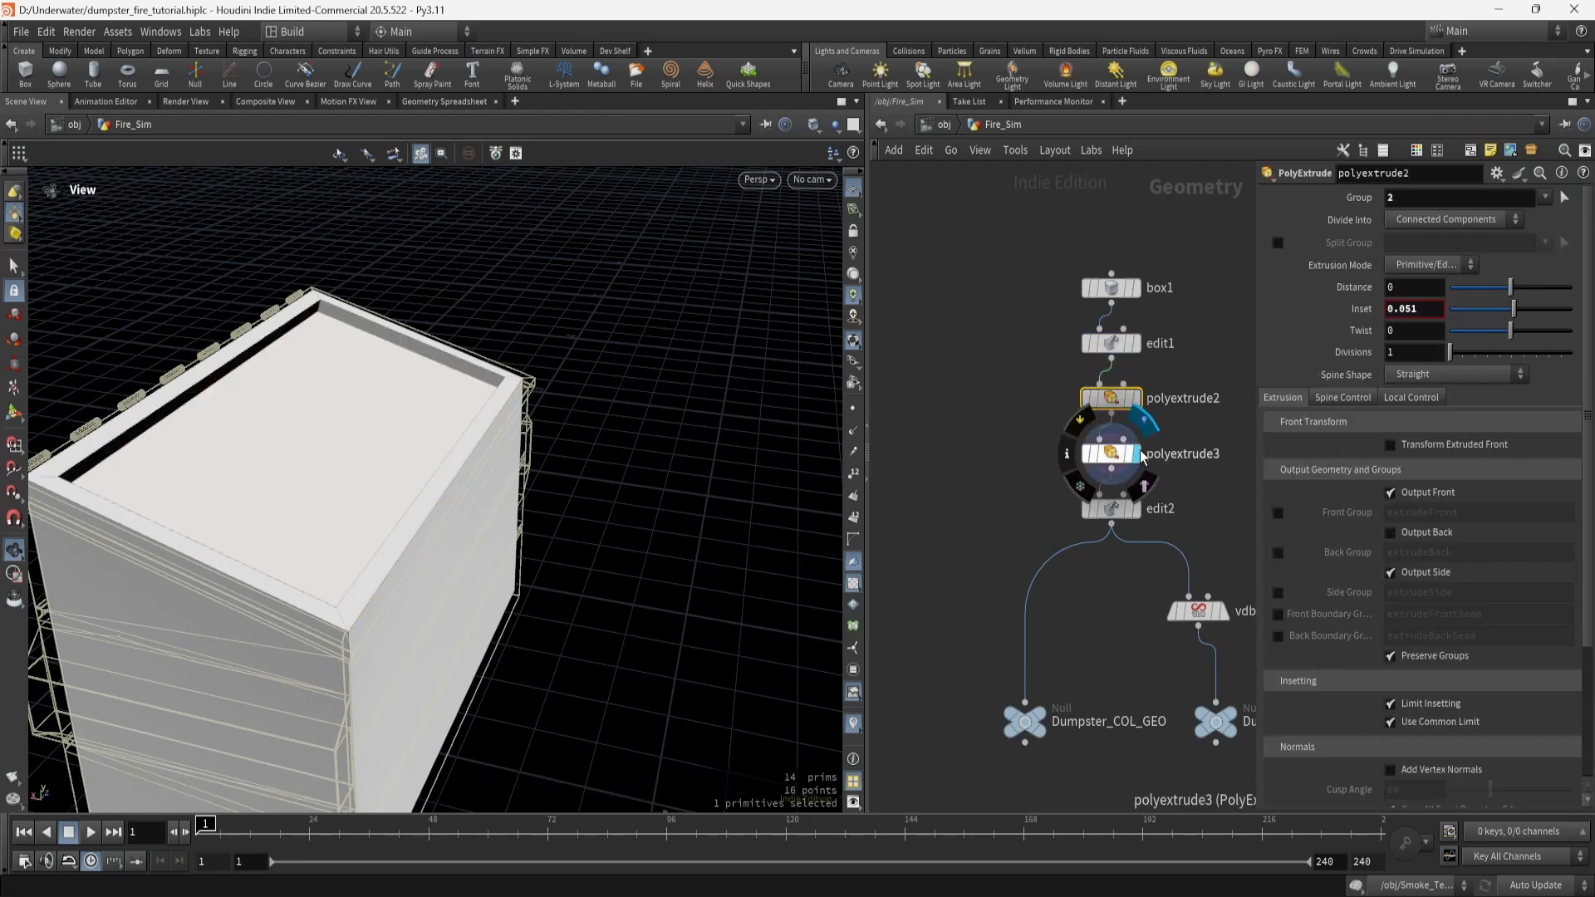
left_click(1137, 509)
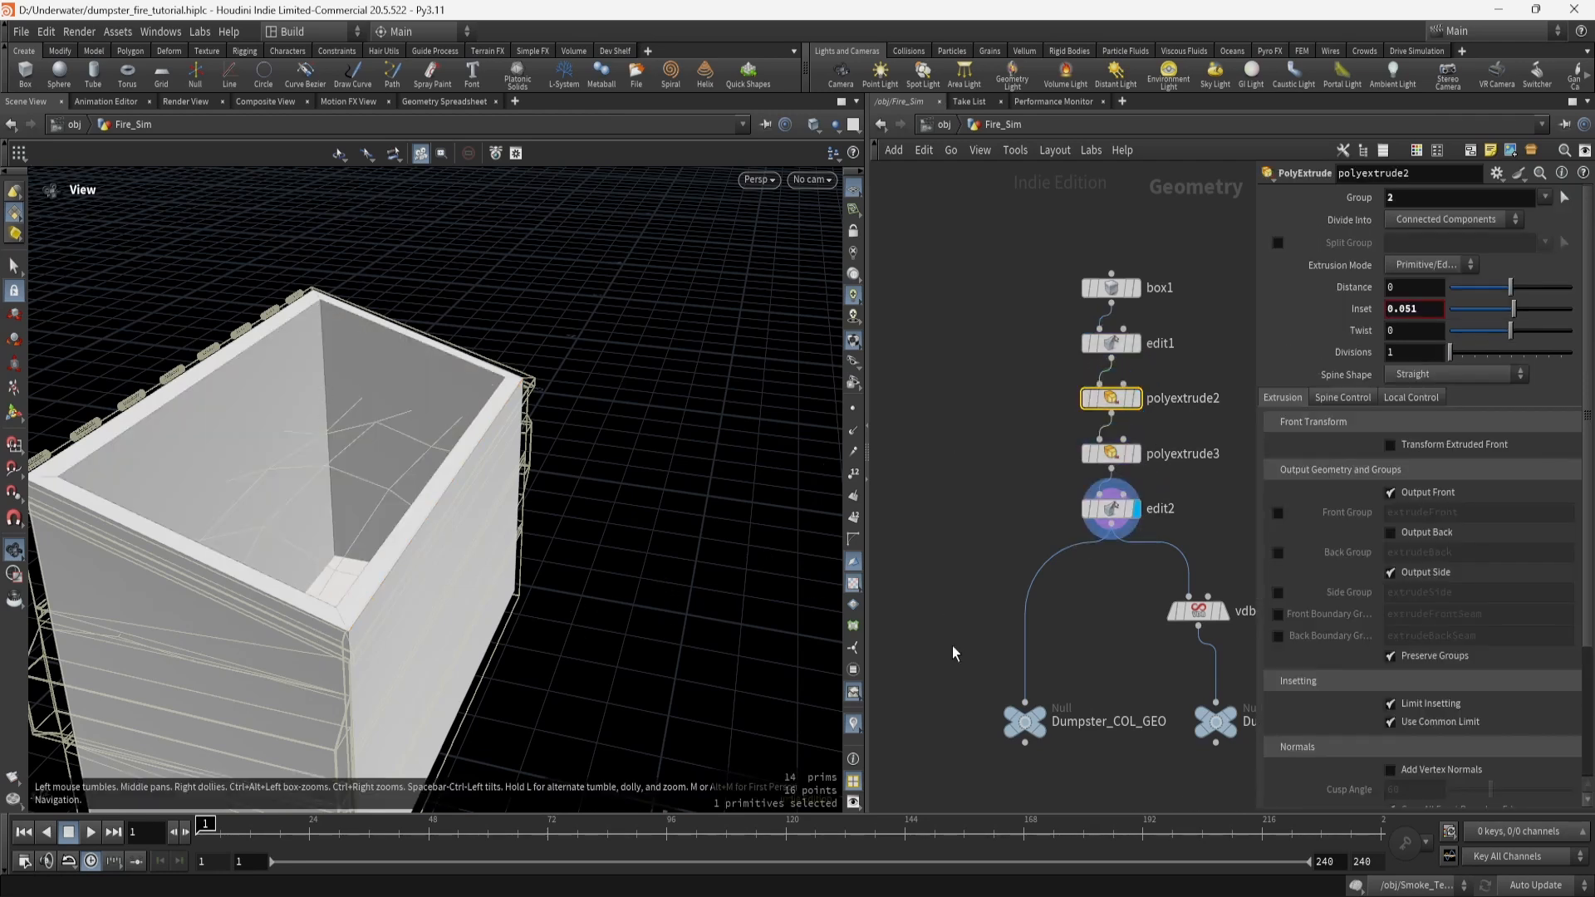
Inspect the Dumpster_COL_GEO output and display the VDB collision volume.
middle_click_drag(1098, 654, 1032, 540)
left_click(959, 596)
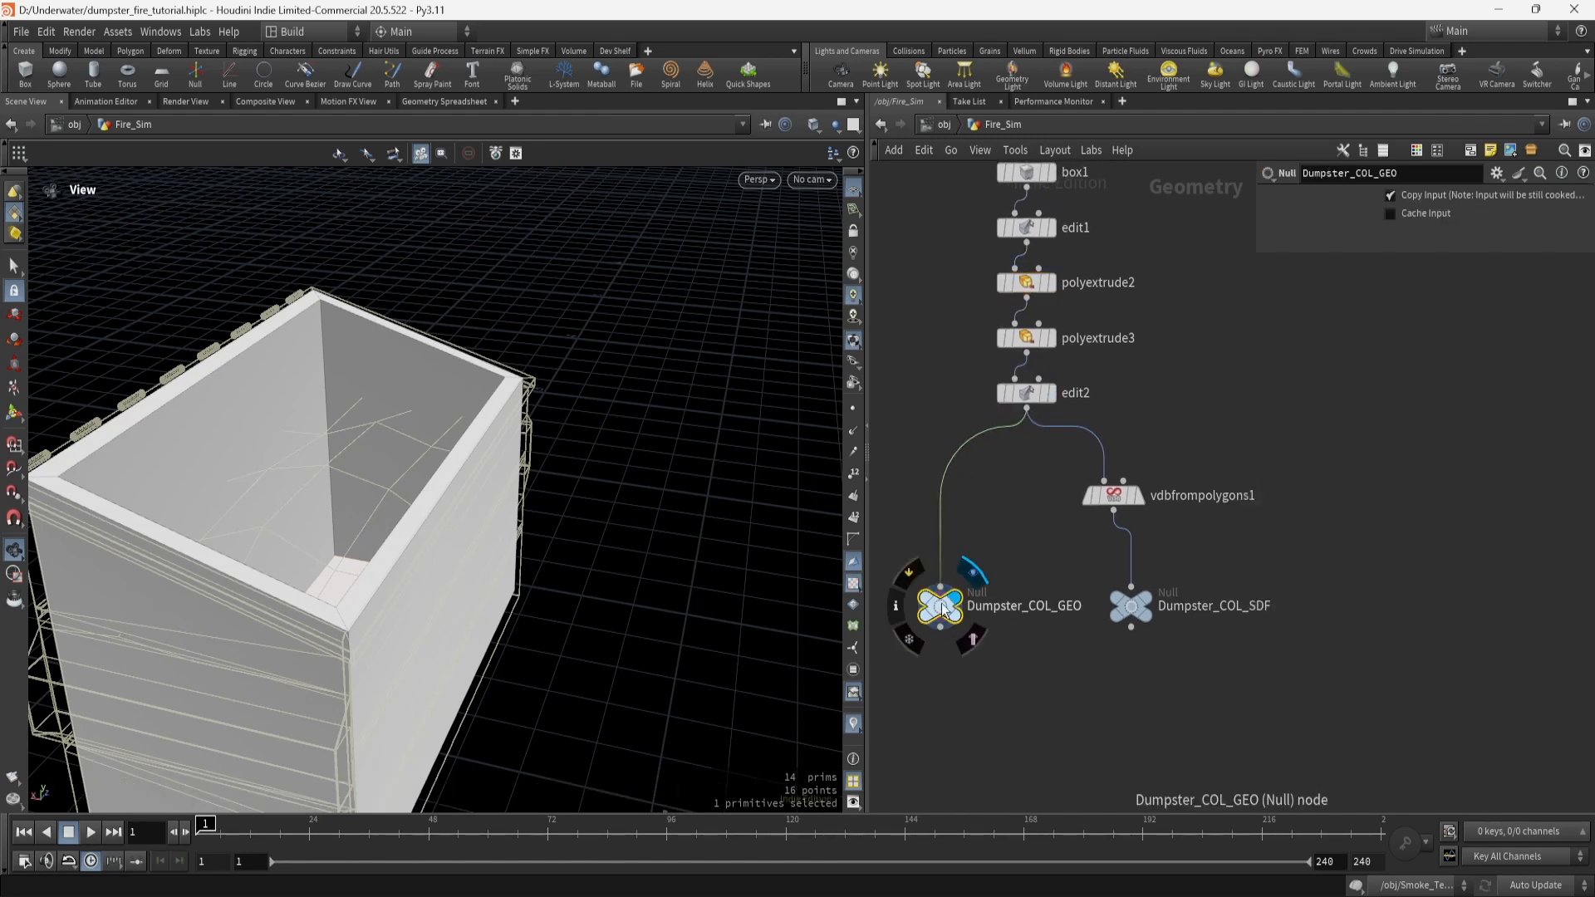
left_click(1138, 498)
Check the vdbfrompolygons1 collision volume settings, then pan the network over to the object_merge5 emission chain.
left_click(1119, 505)
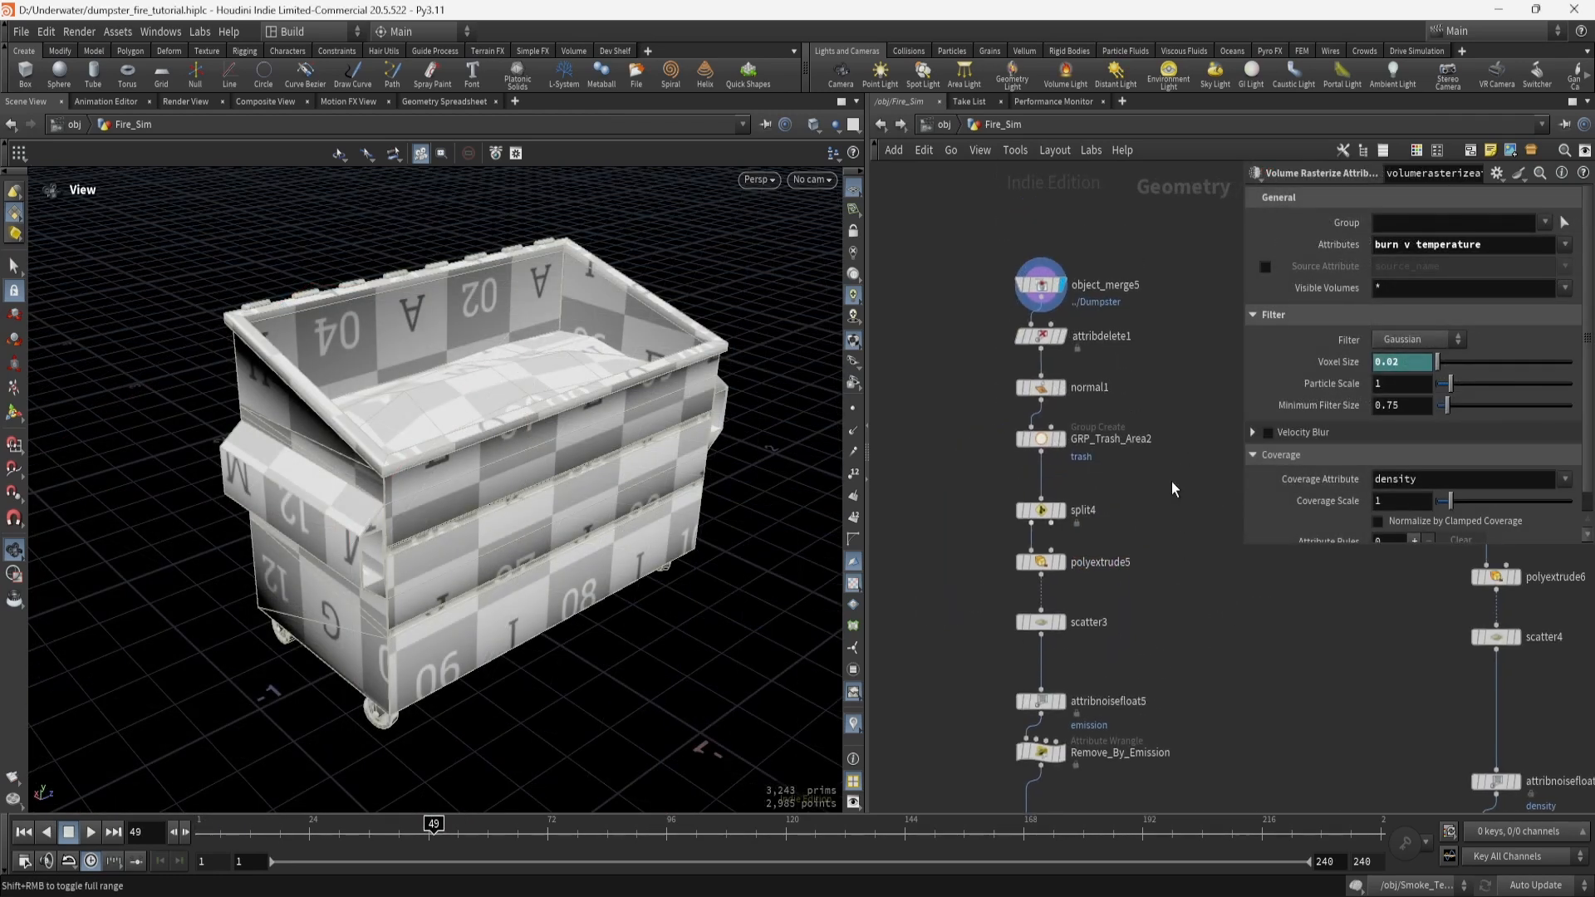
scroll(1246, 655, "down", 3)
middle_click_drag(1250, 698, 1122, 442)
middle_click_drag(1153, 673, 1118, 416)
middle_click_drag(1090, 610, 1099, 405)
middle_click_drag(1145, 464, 997, 640)
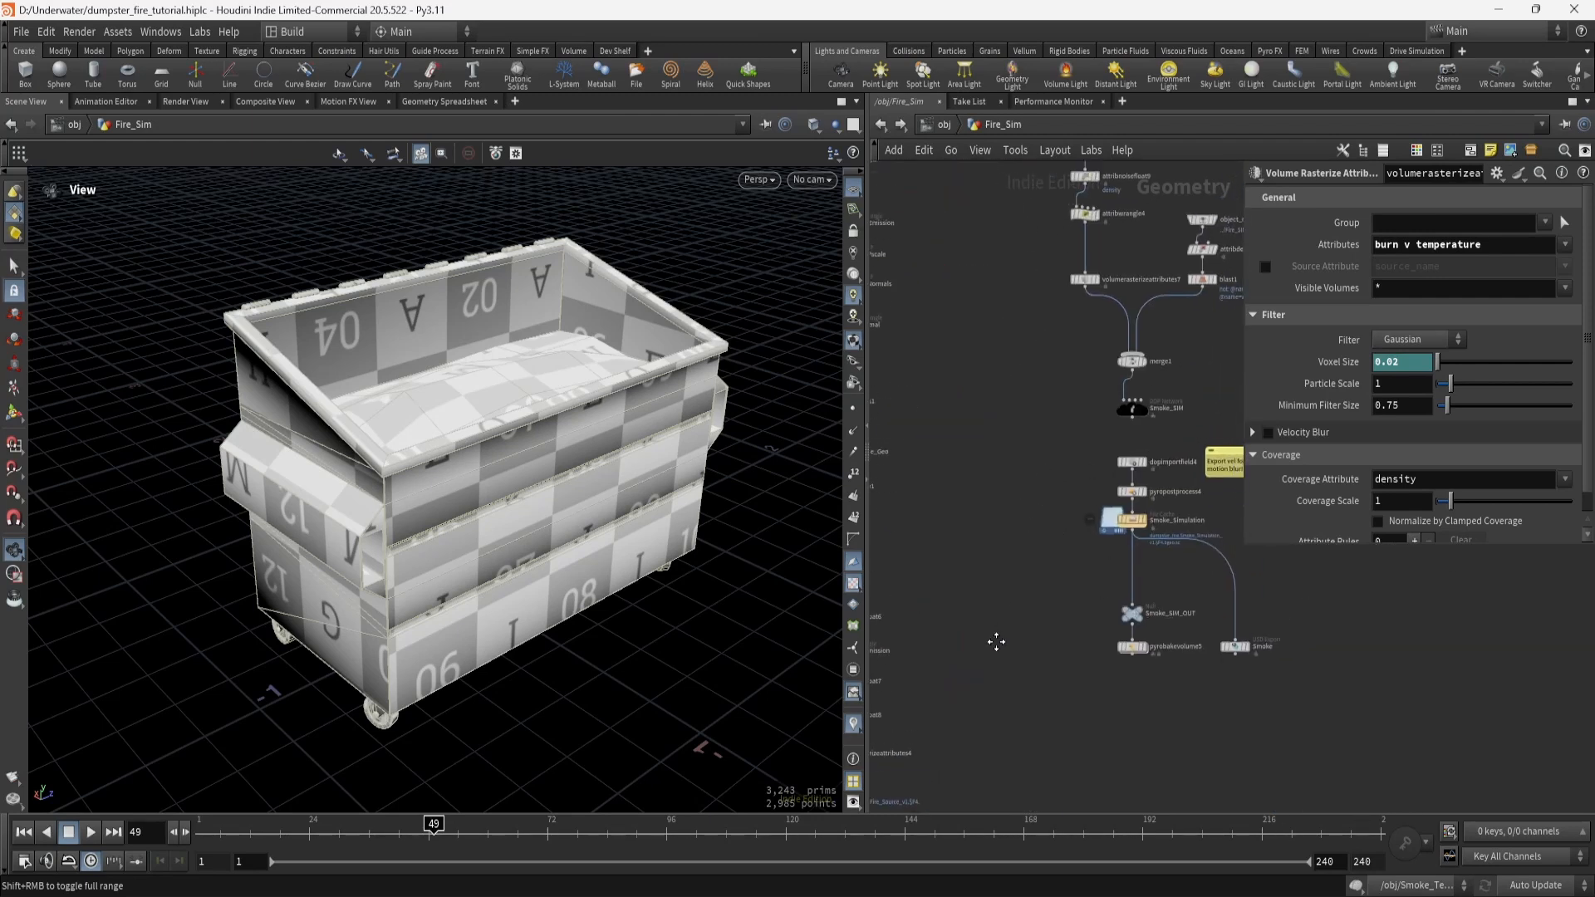
mouse_move(972, 503)
middle_mouse_down()
mouse_move(1103, 644)
mouse_move(1115, 530)
middle_mouse_up()
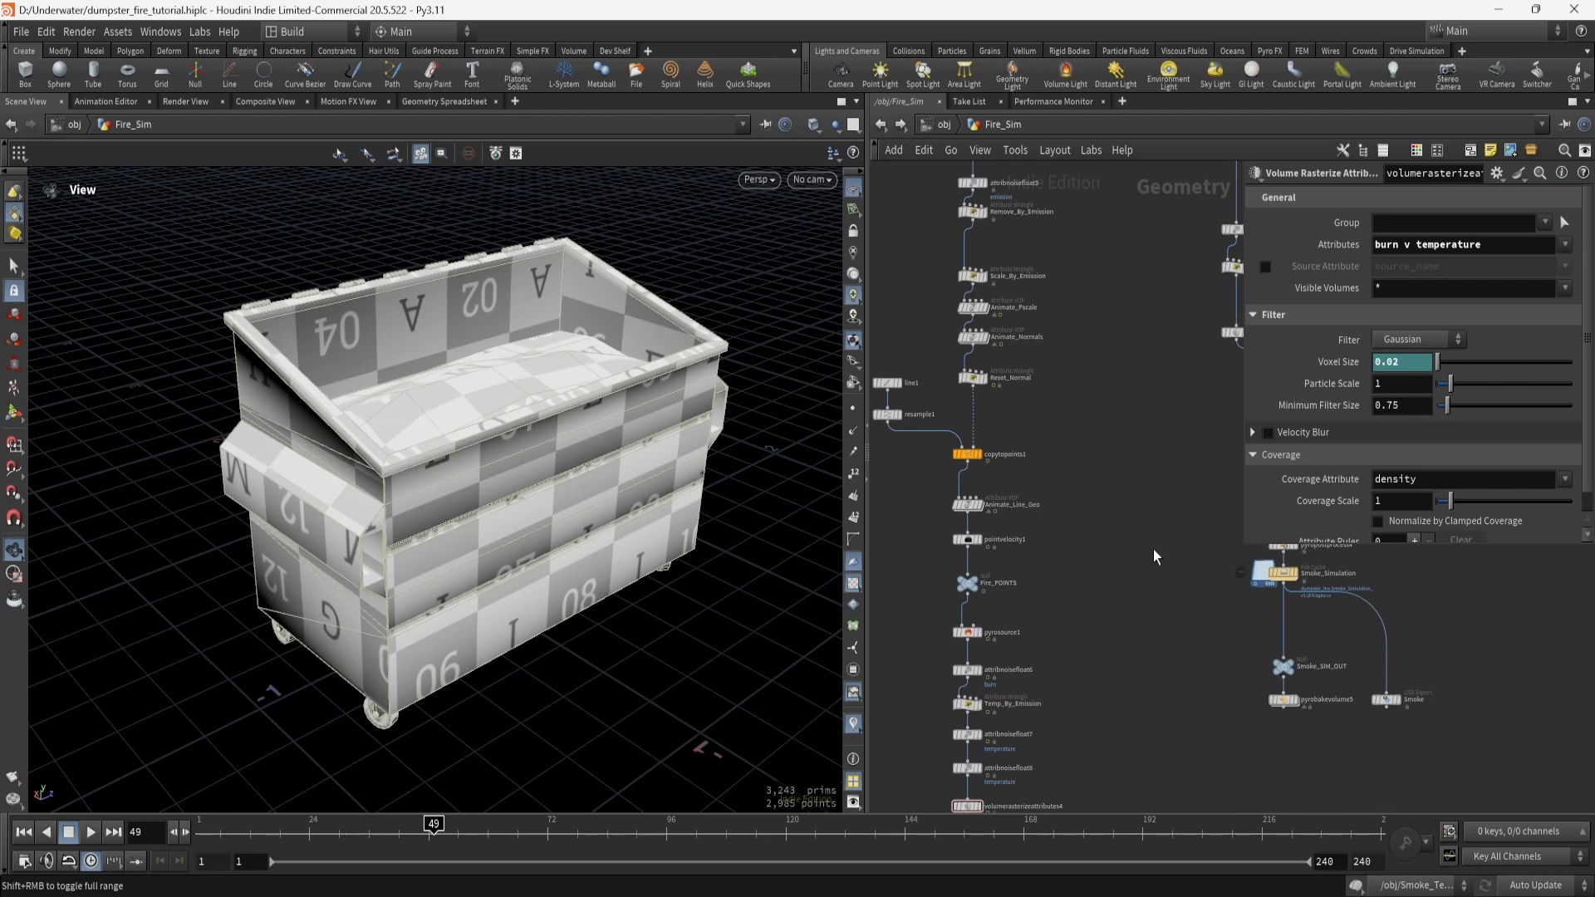
mouse_move(1143, 608)
middle_mouse_down()
mouse_move(1088, 647)
mouse_move(1093, 537)
middle_mouse_up()
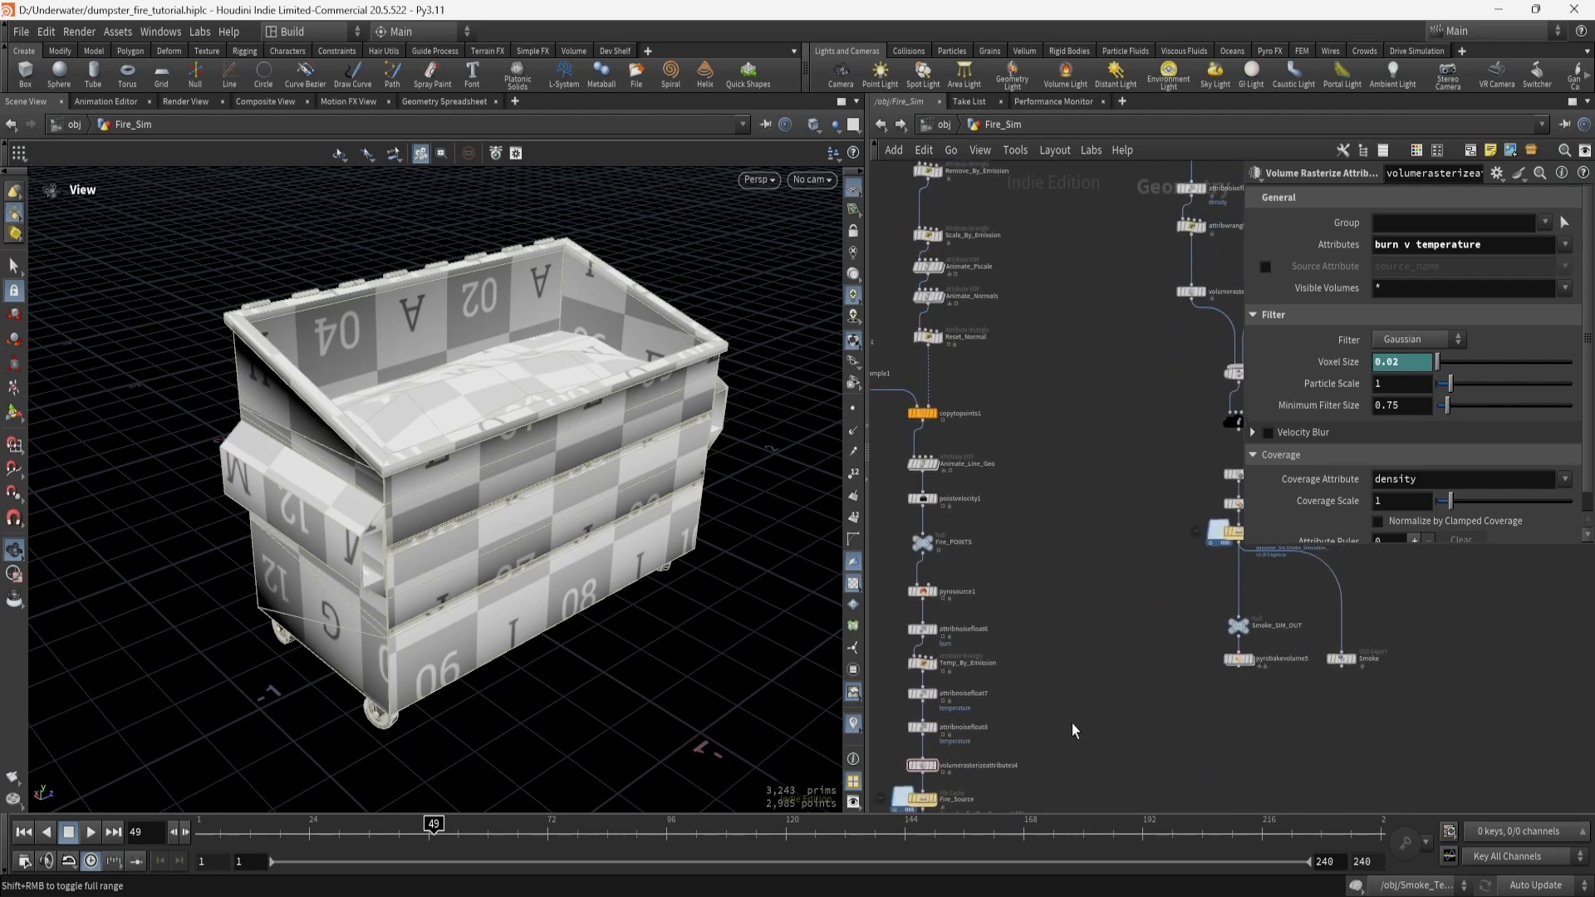
middle_click_drag(1072, 719, 1097, 608)
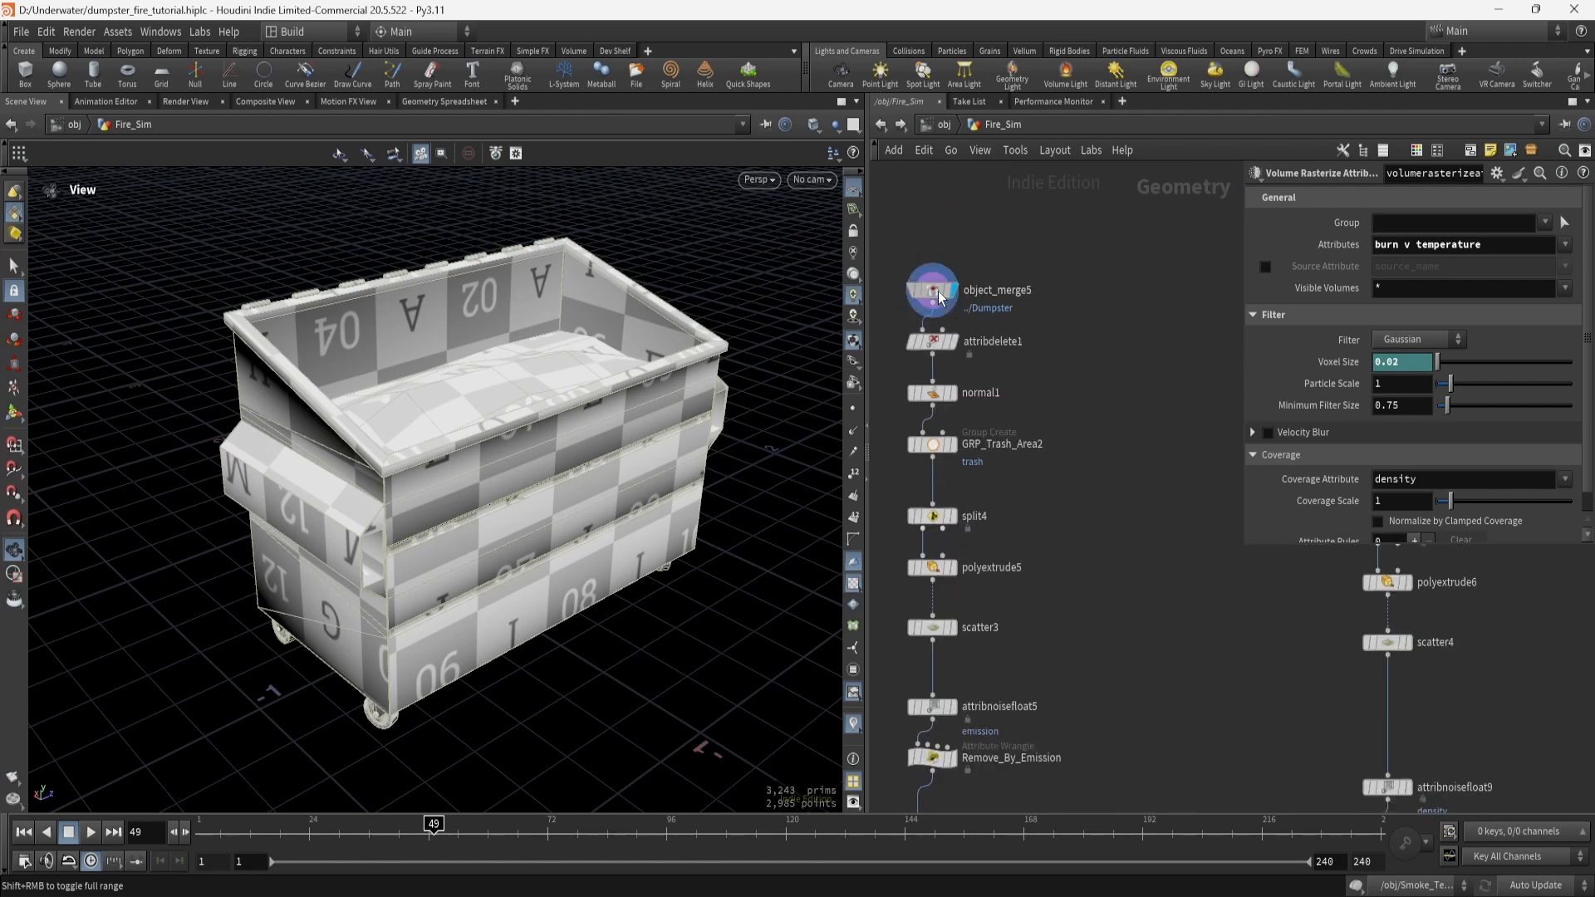
Inspect the node info and settings of object_merge5, attribdelete1 and normal1.
left_click(934, 292)
middle_click(937, 295)
middle_click_drag(987, 331, 1089, 382)
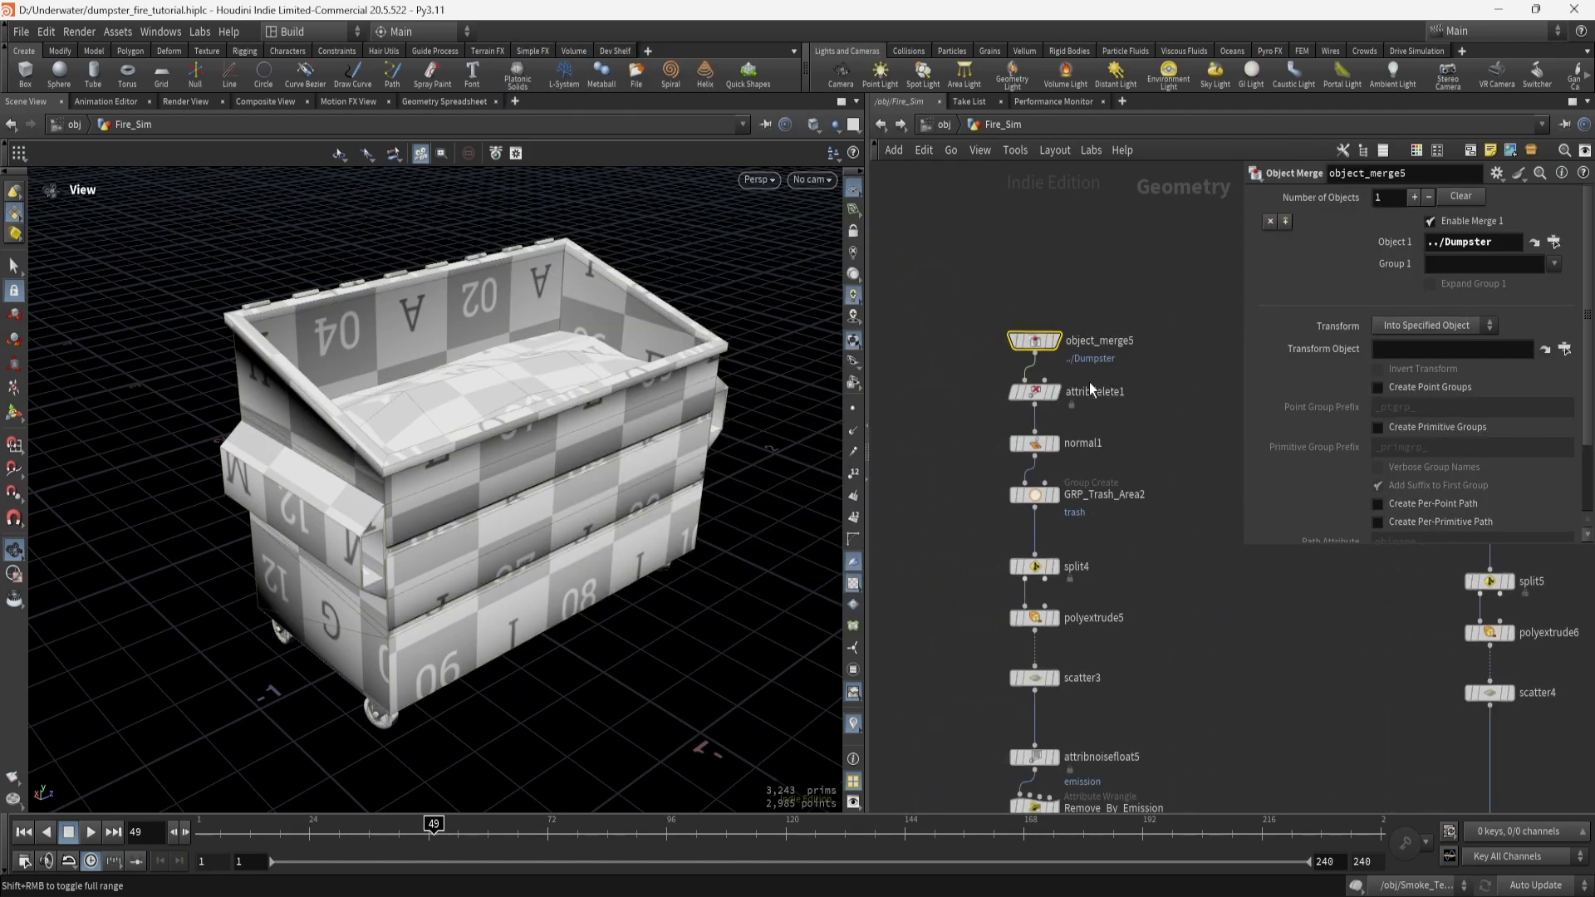
left_click(1046, 401)
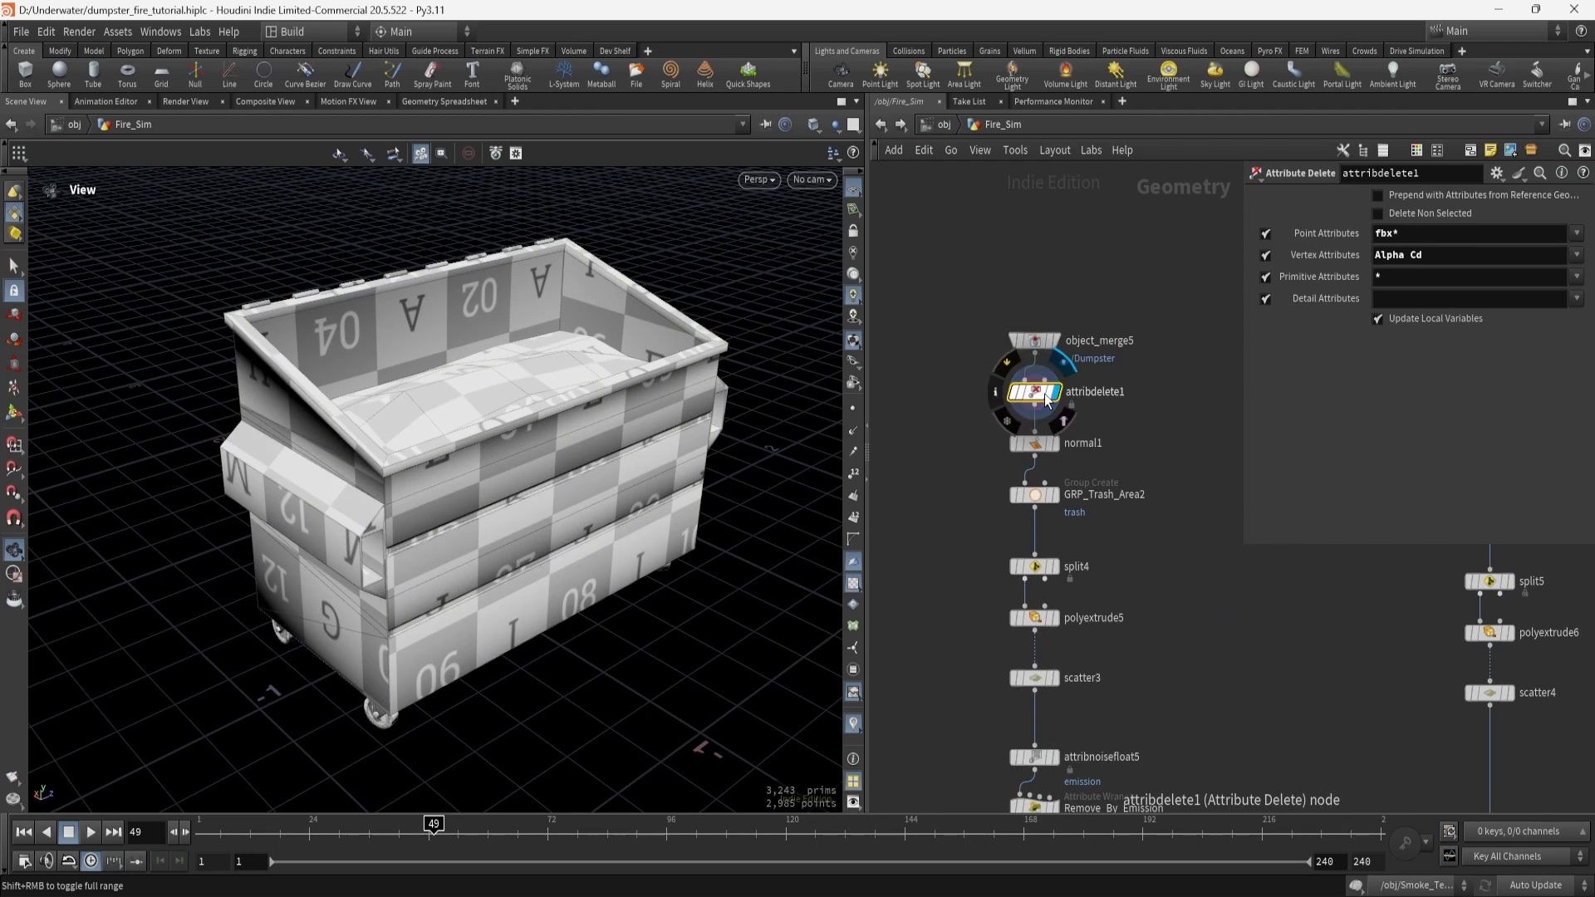
middle_click(1045, 400)
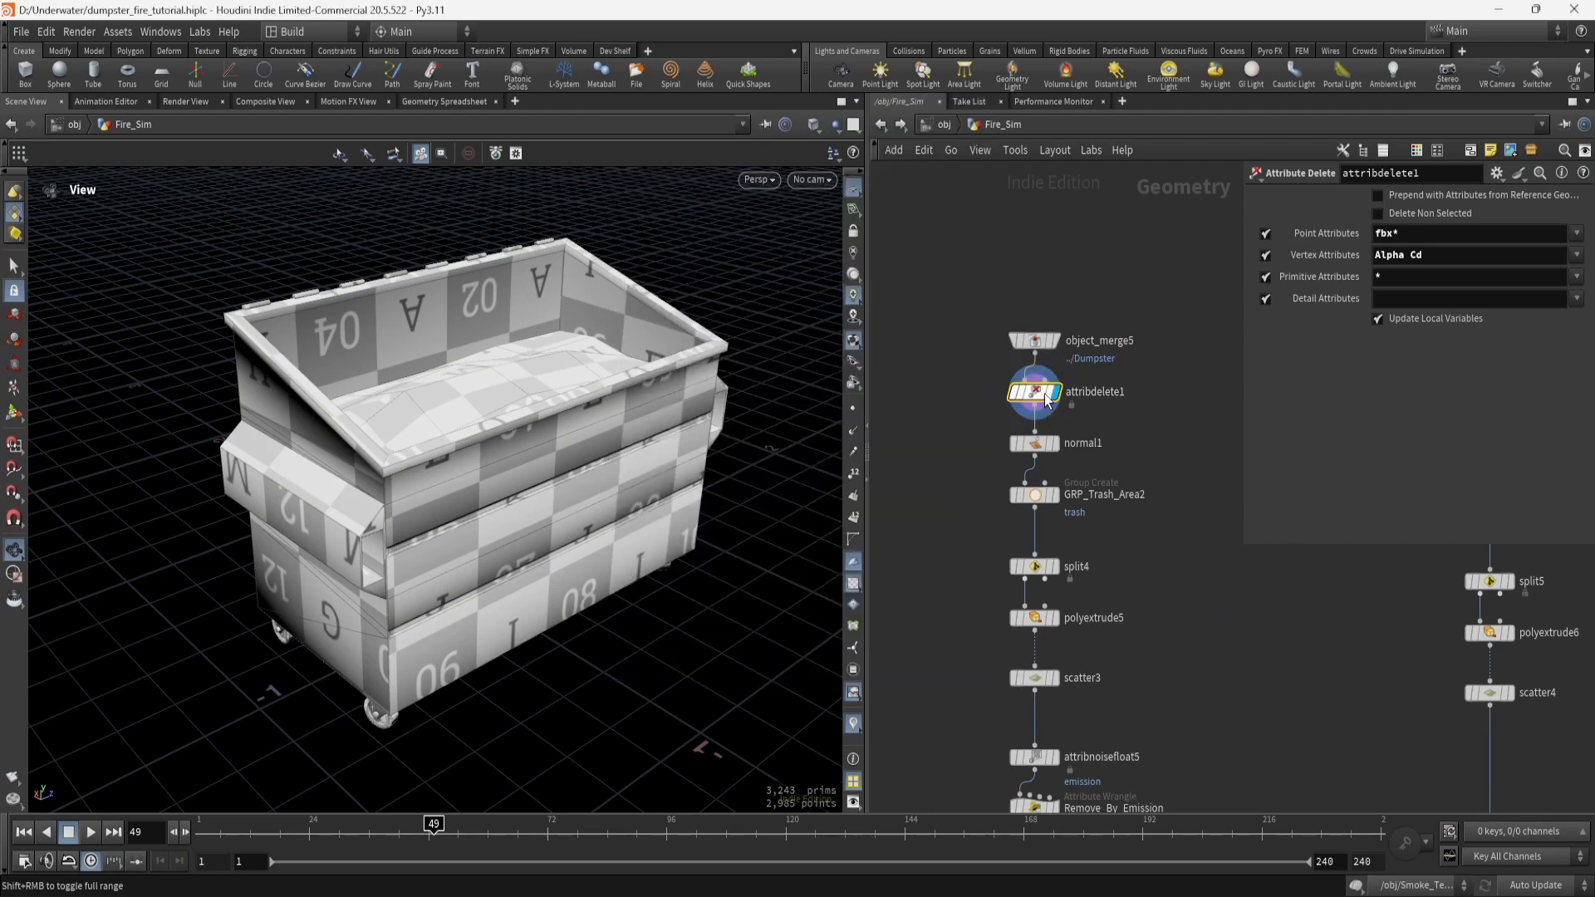
middle_click(1033, 345)
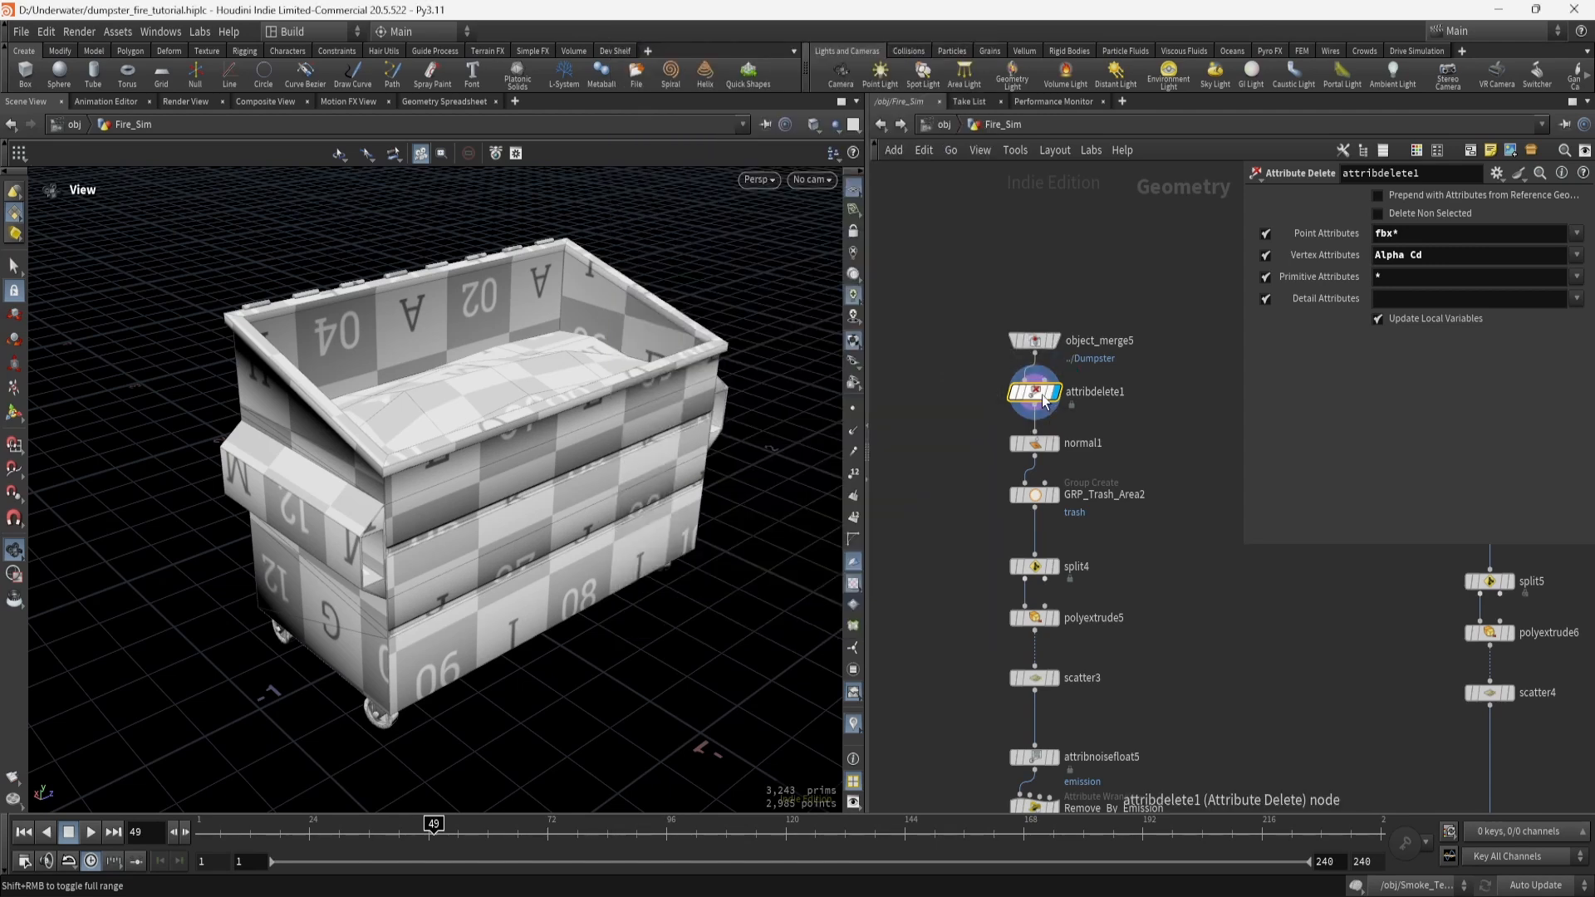
left_click(1045, 445)
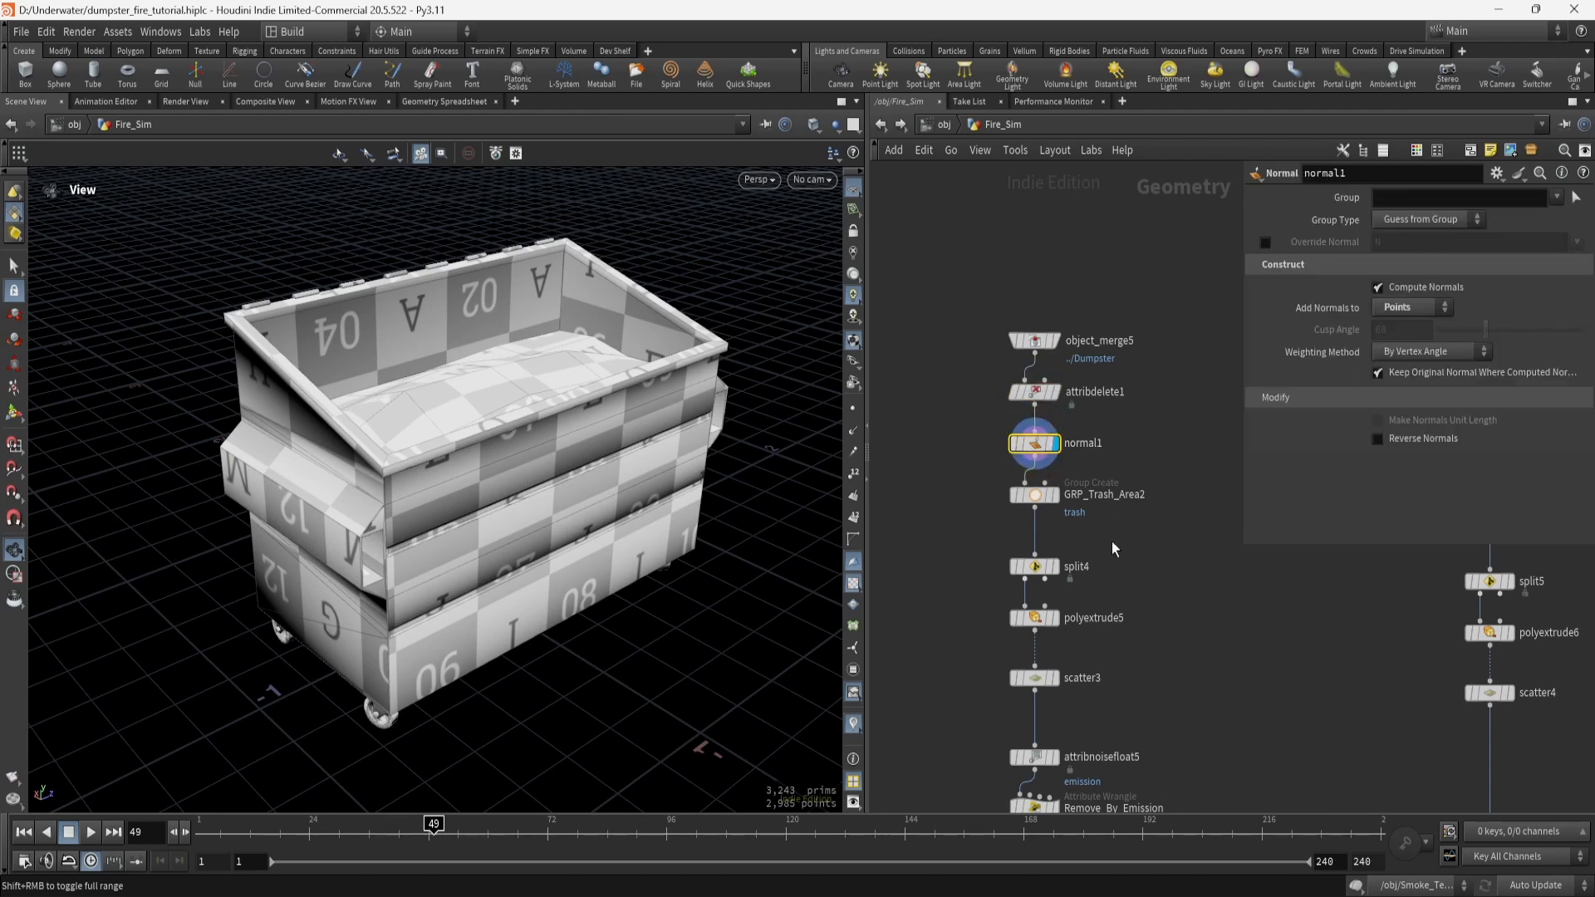
Display GRP_Trash_Area2, orbit into the dumpster, then display split4's 16-primitive trash sheet.
left_click(1053, 501)
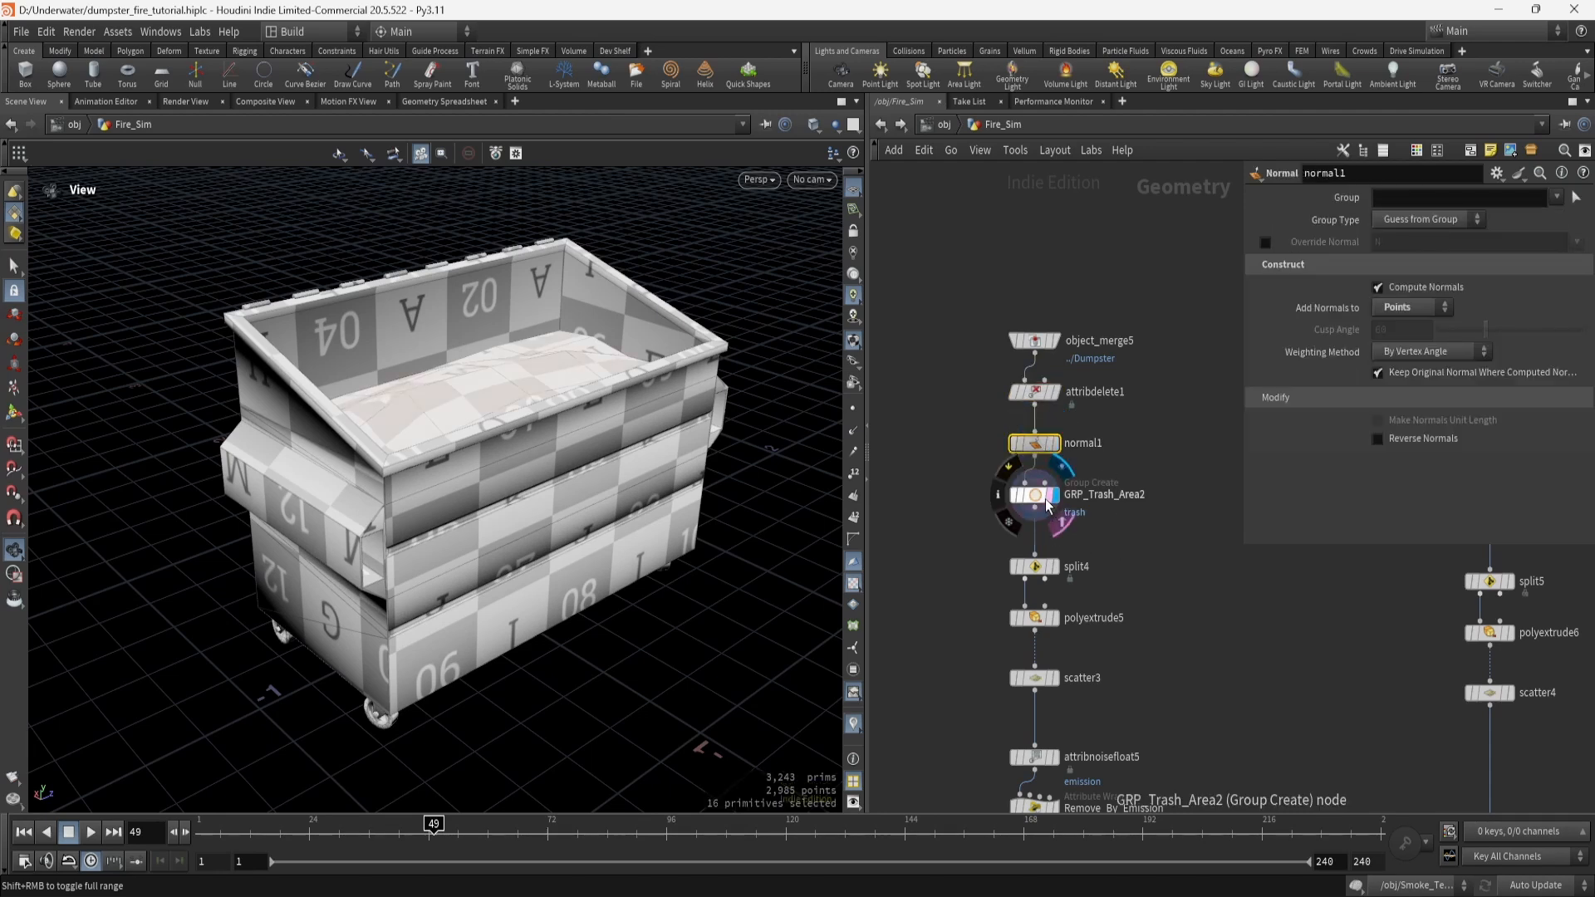
left_click_drag(511, 394, 479, 470)
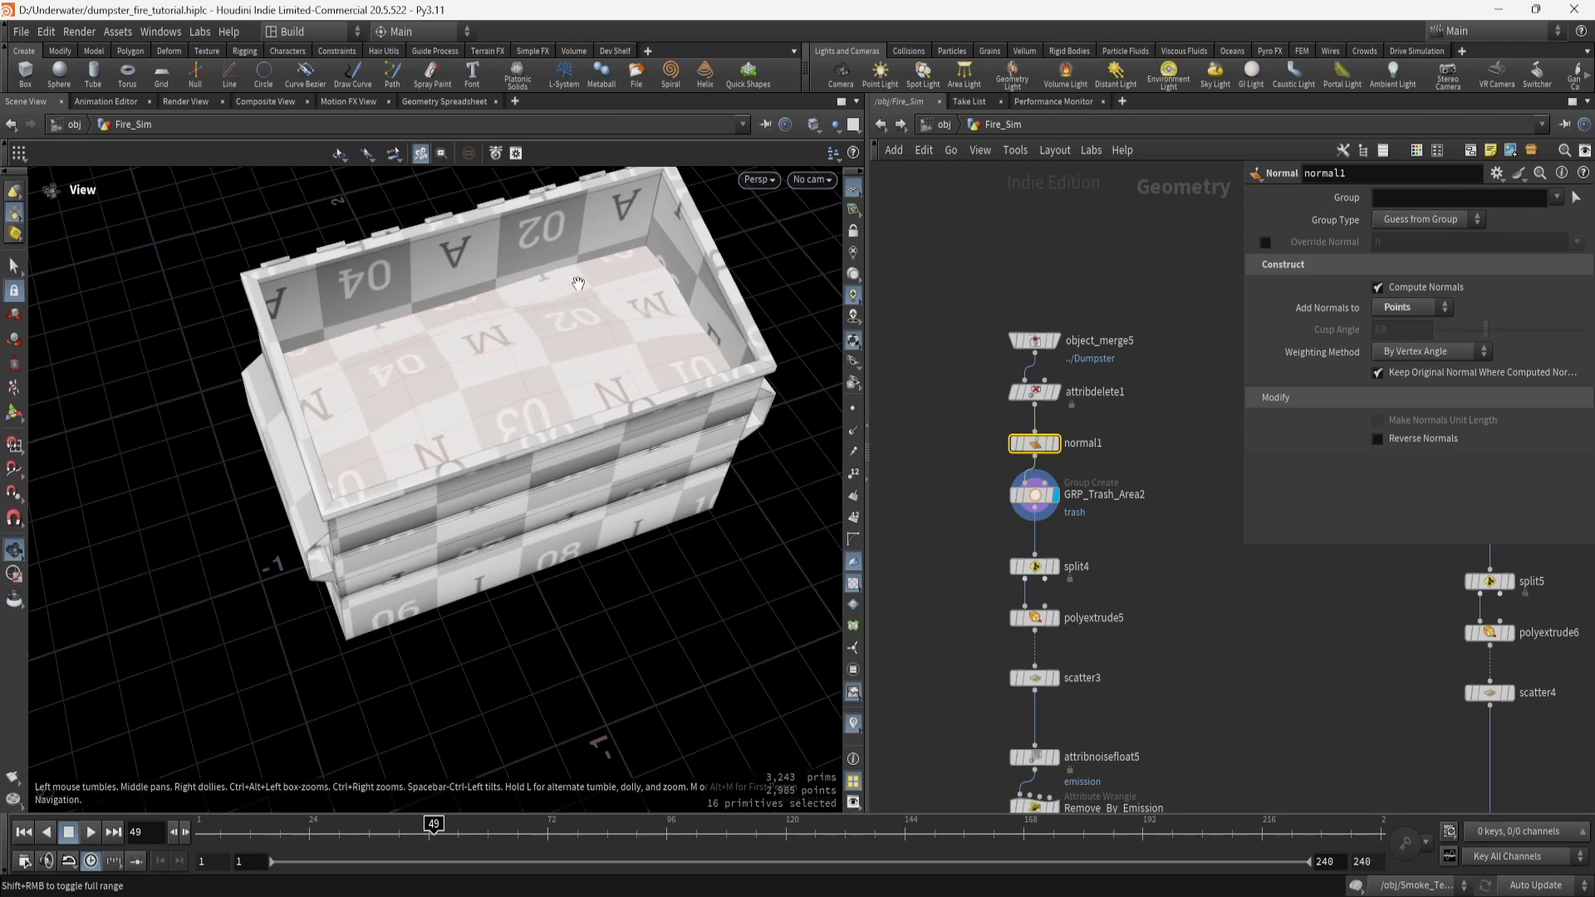
left_click_drag(563, 589, 638, 531)
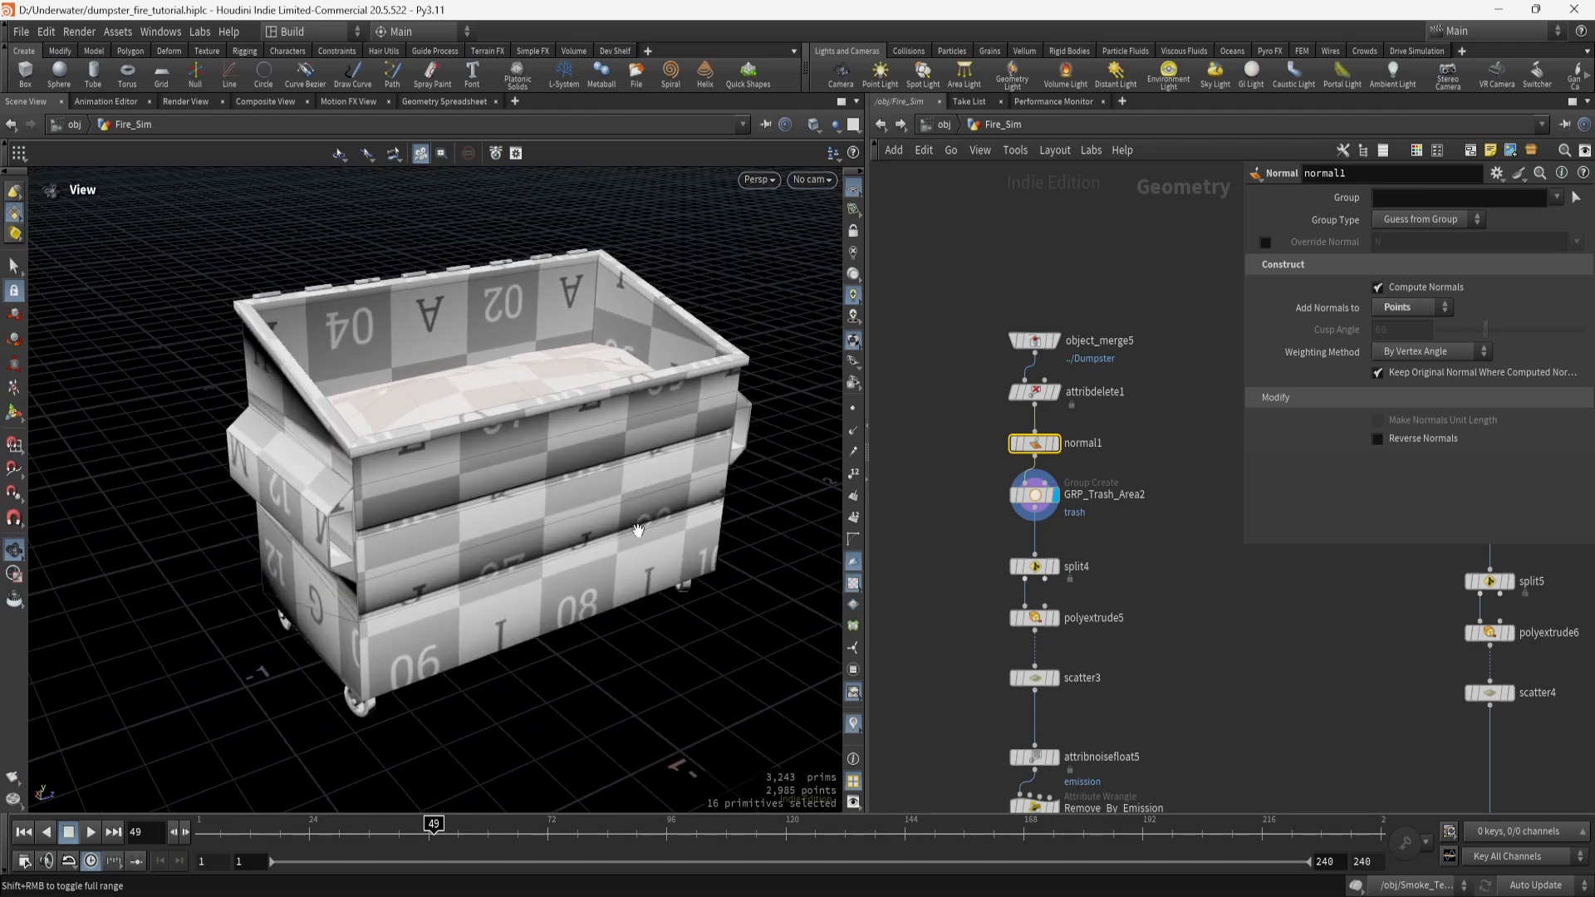
left_click(1061, 540)
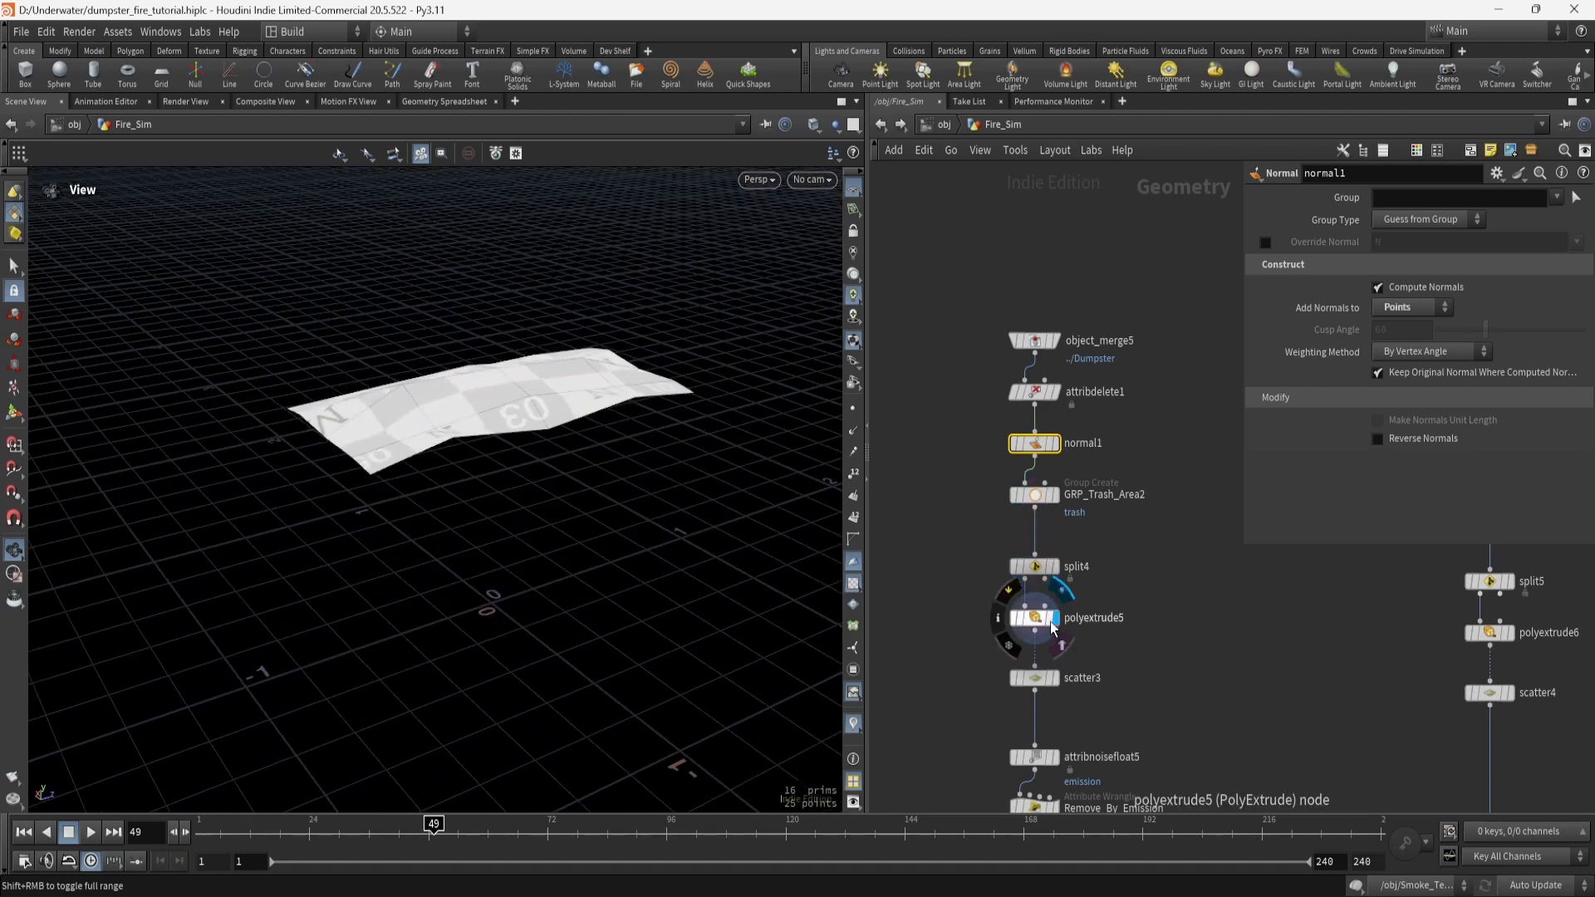
Check polyextrude5's inset and display the scatter3 points over the trash patch.
left_click(1038, 619)
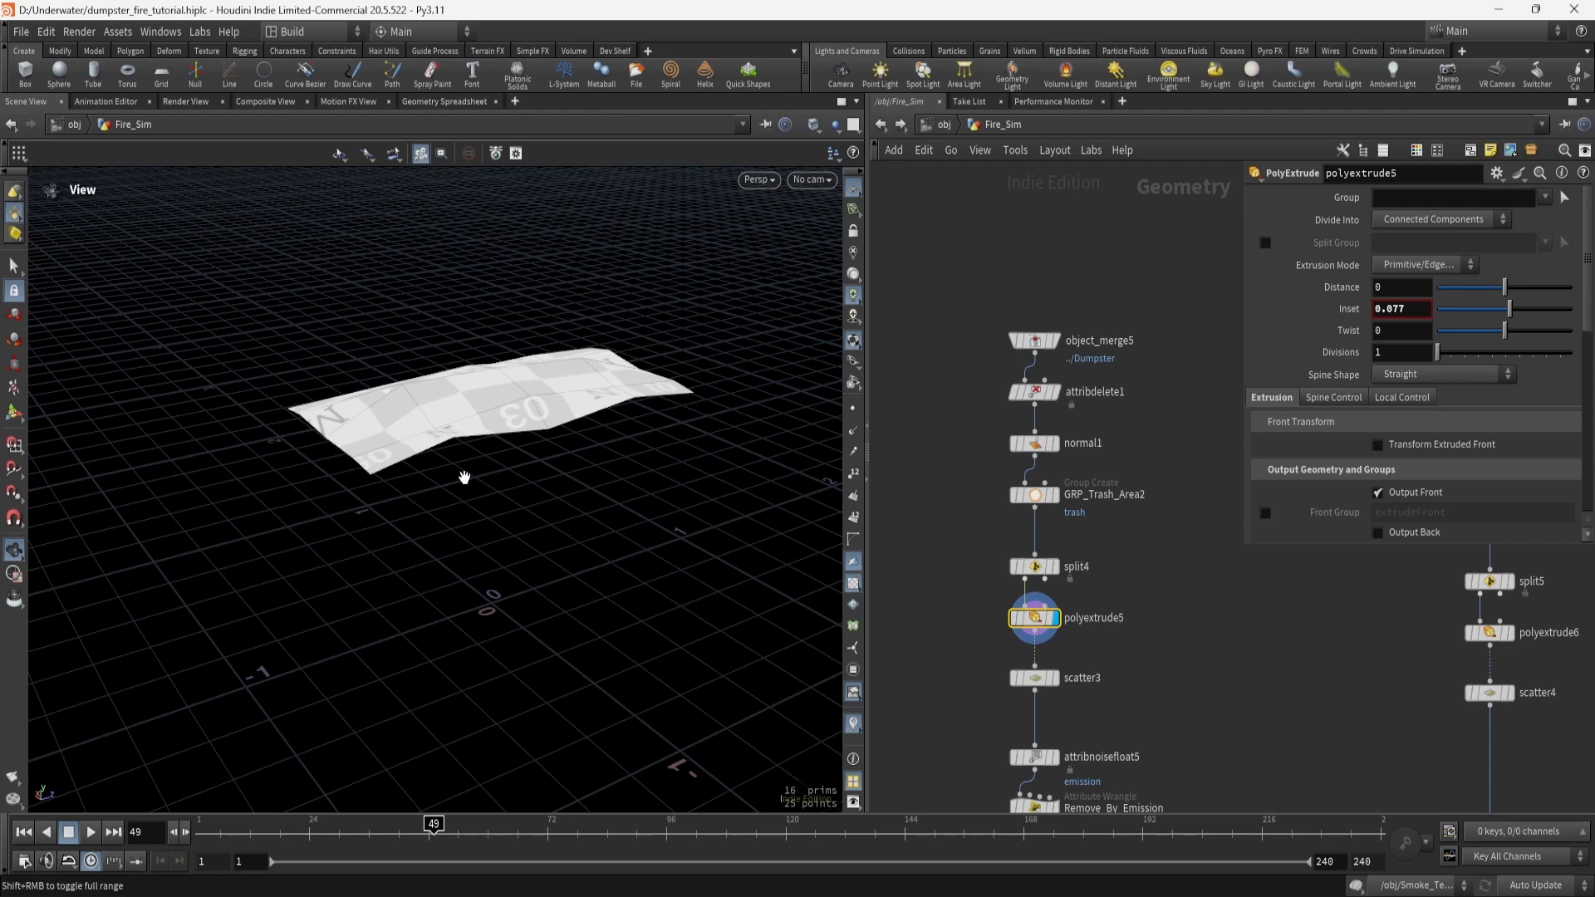
middle_click_drag(1184, 694, 1157, 571)
left_click(1031, 558)
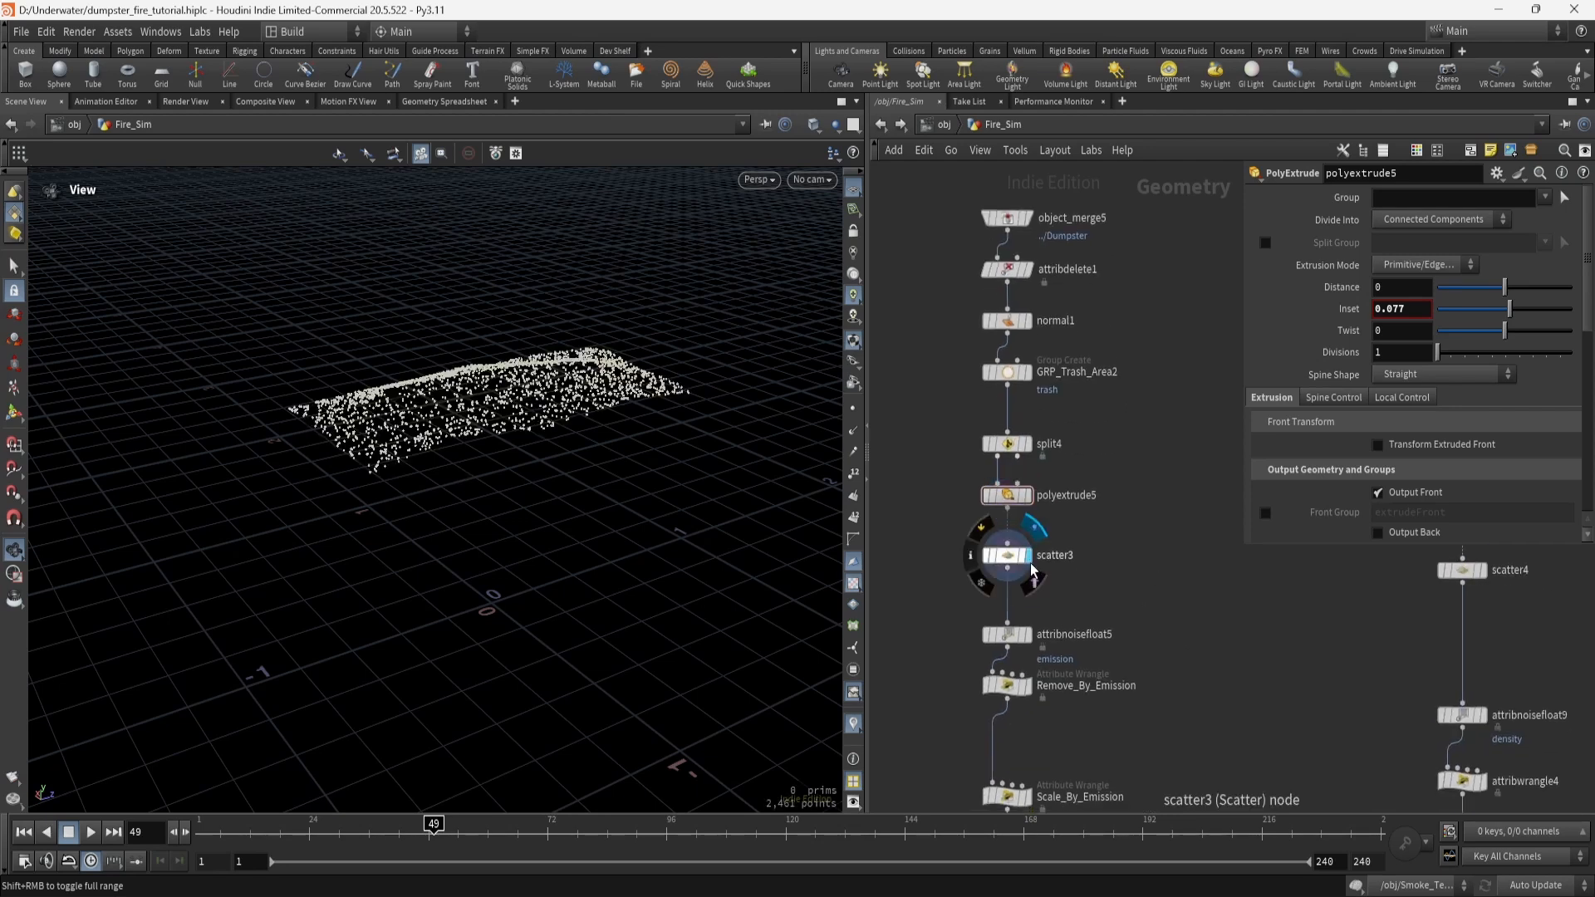
left_click(1005, 559)
Display attribnoisefloat5 and review its Simplex emission noise at amplitude 1.19.
middle_click_drag(1033, 638, 1031, 527)
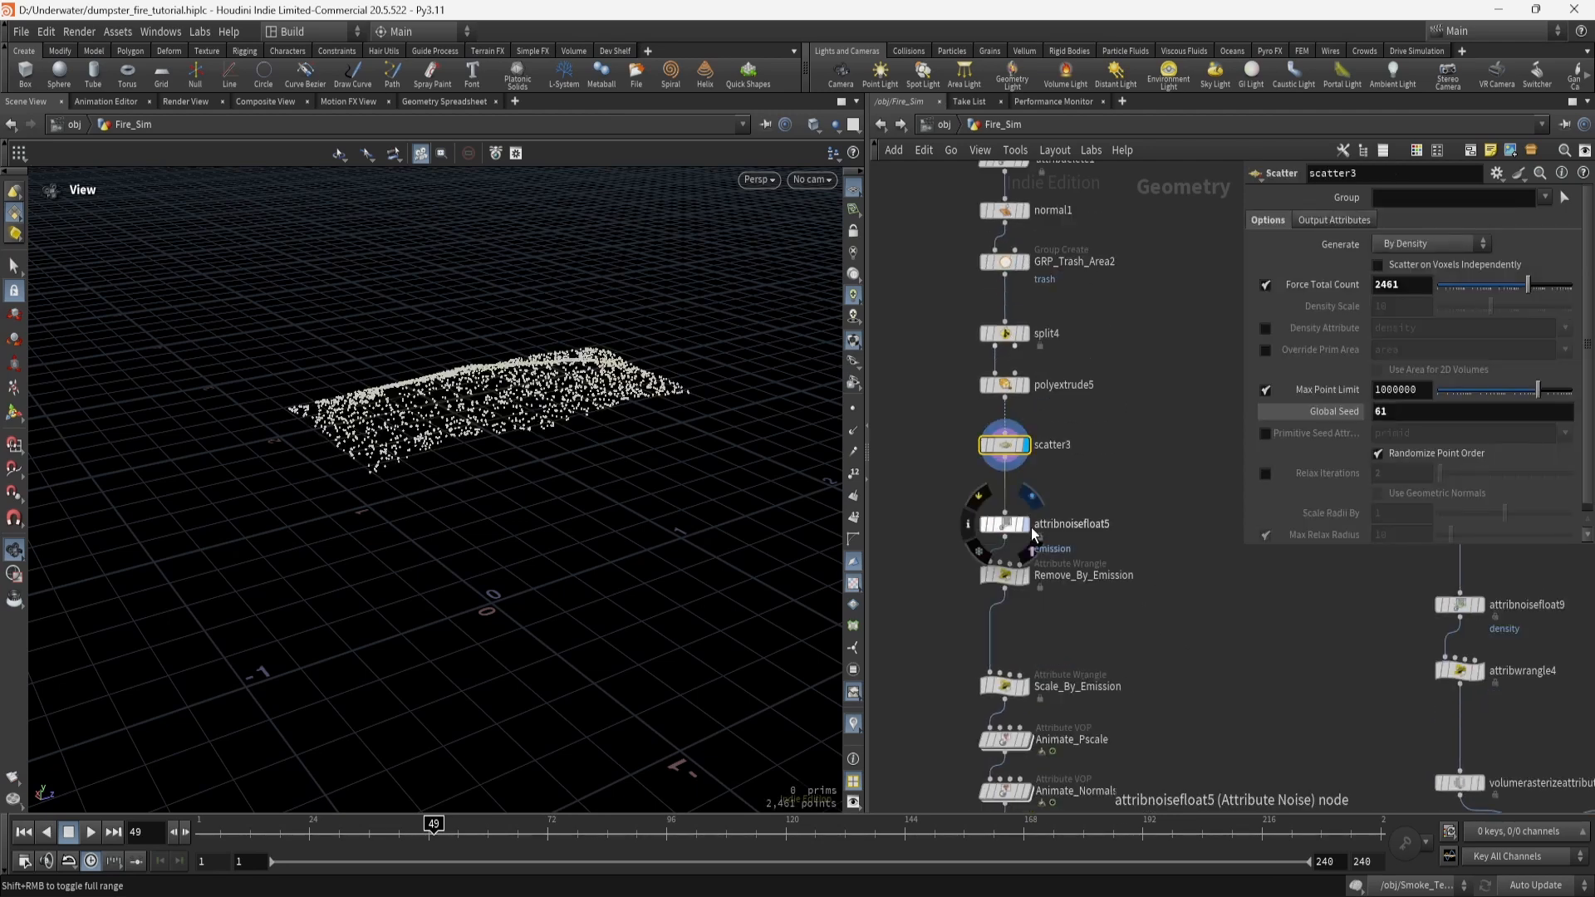
left_click(1029, 526)
left_click(1002, 529)
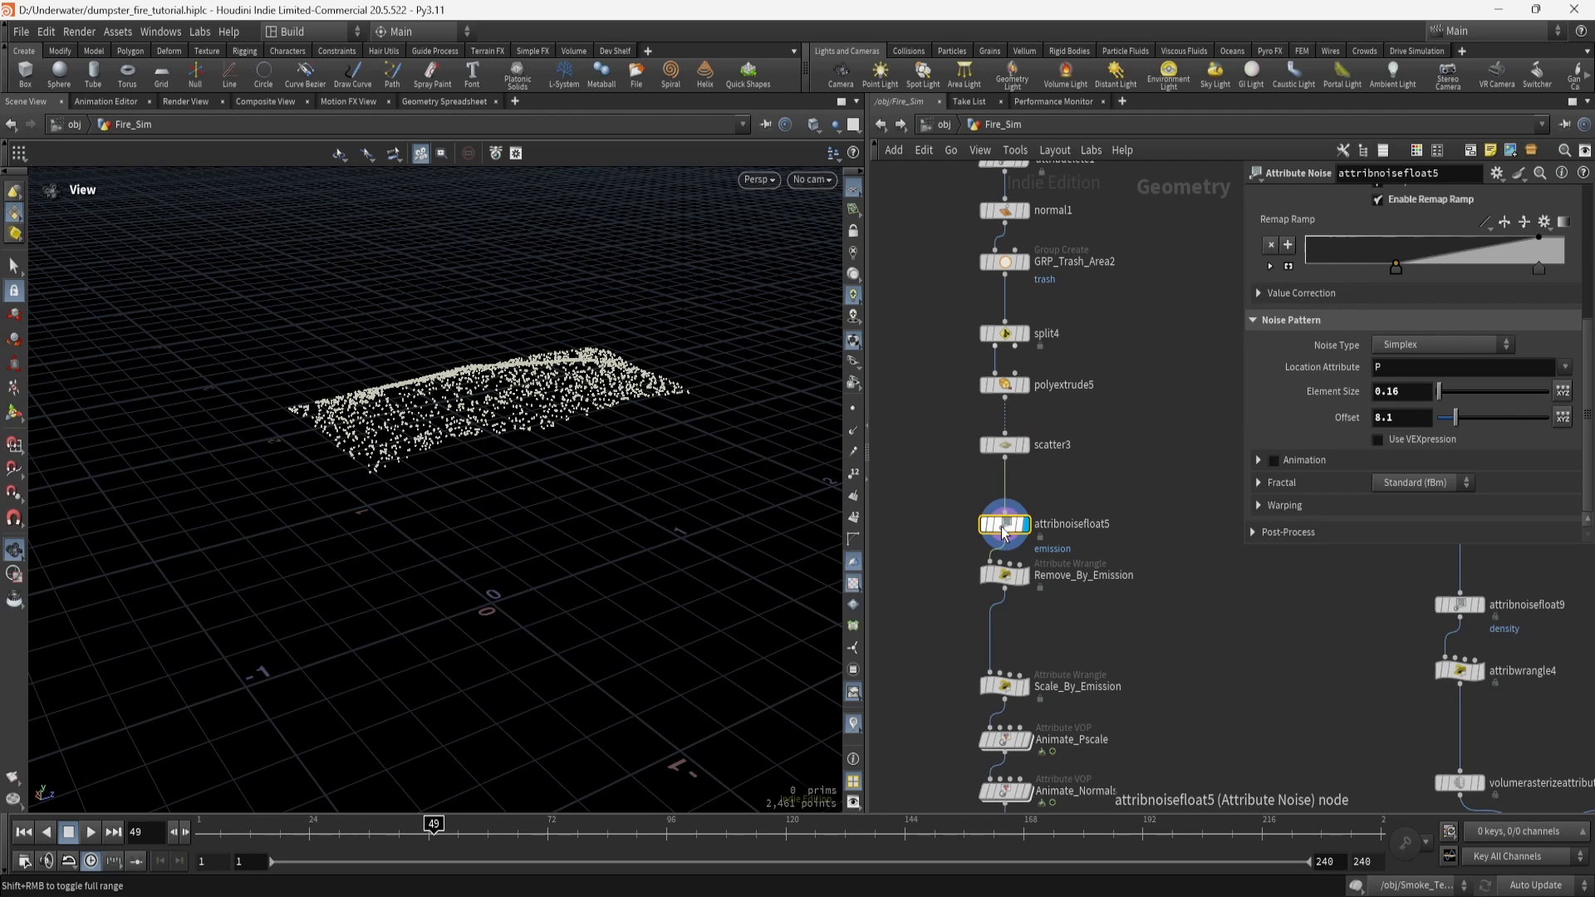
scroll(1463, 274, "up", 2)
scroll(1469, 259, "up", 2)
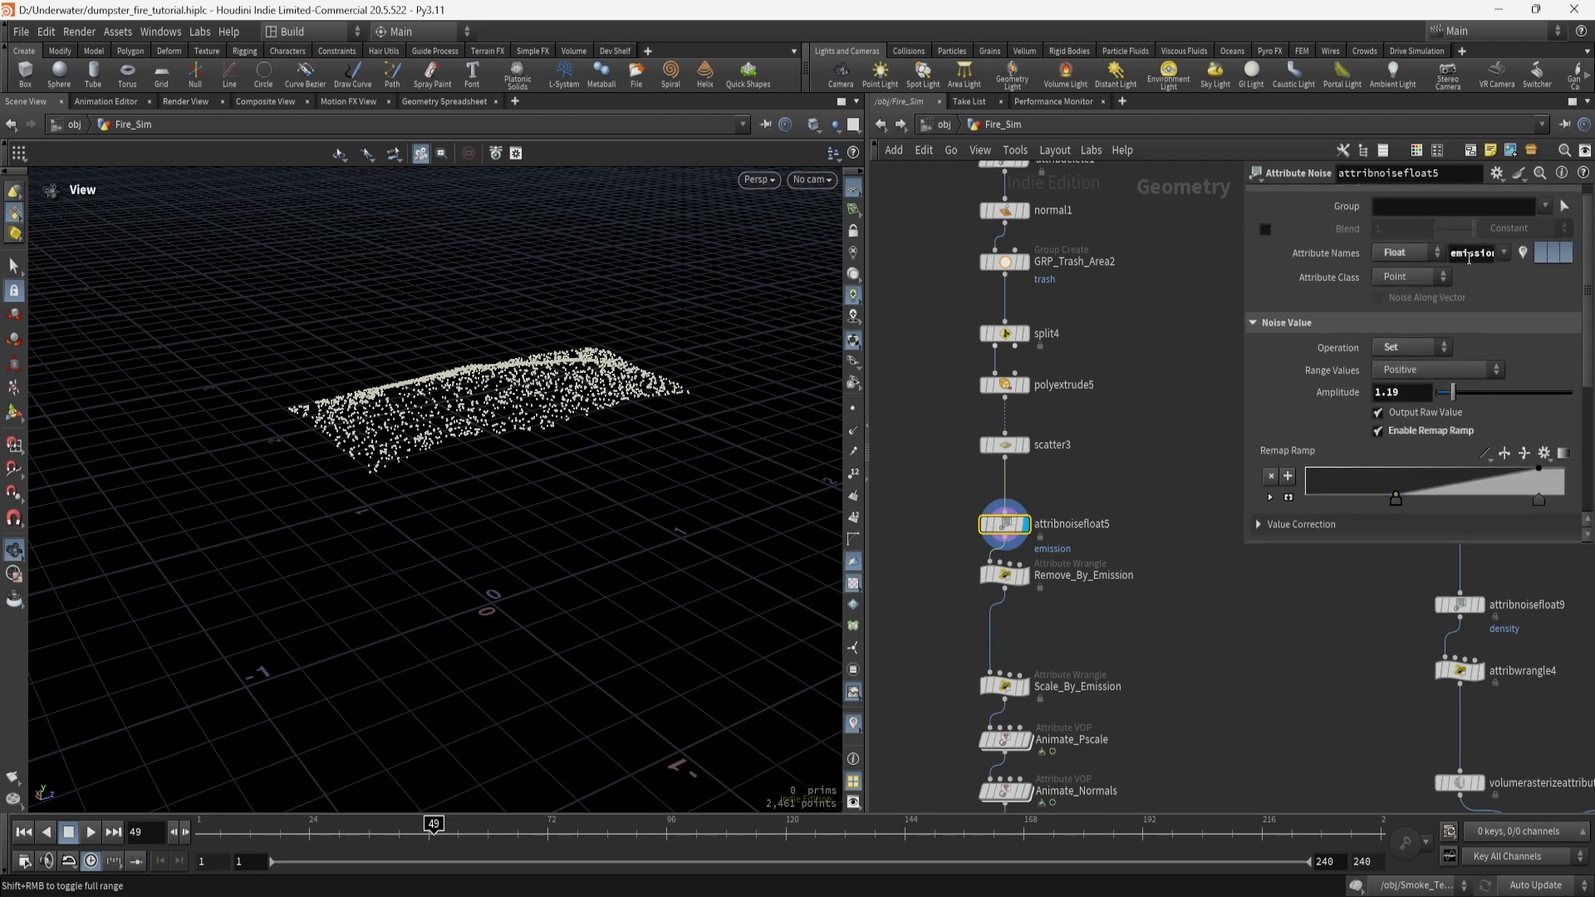
scroll(1338, 398, "down", 1)
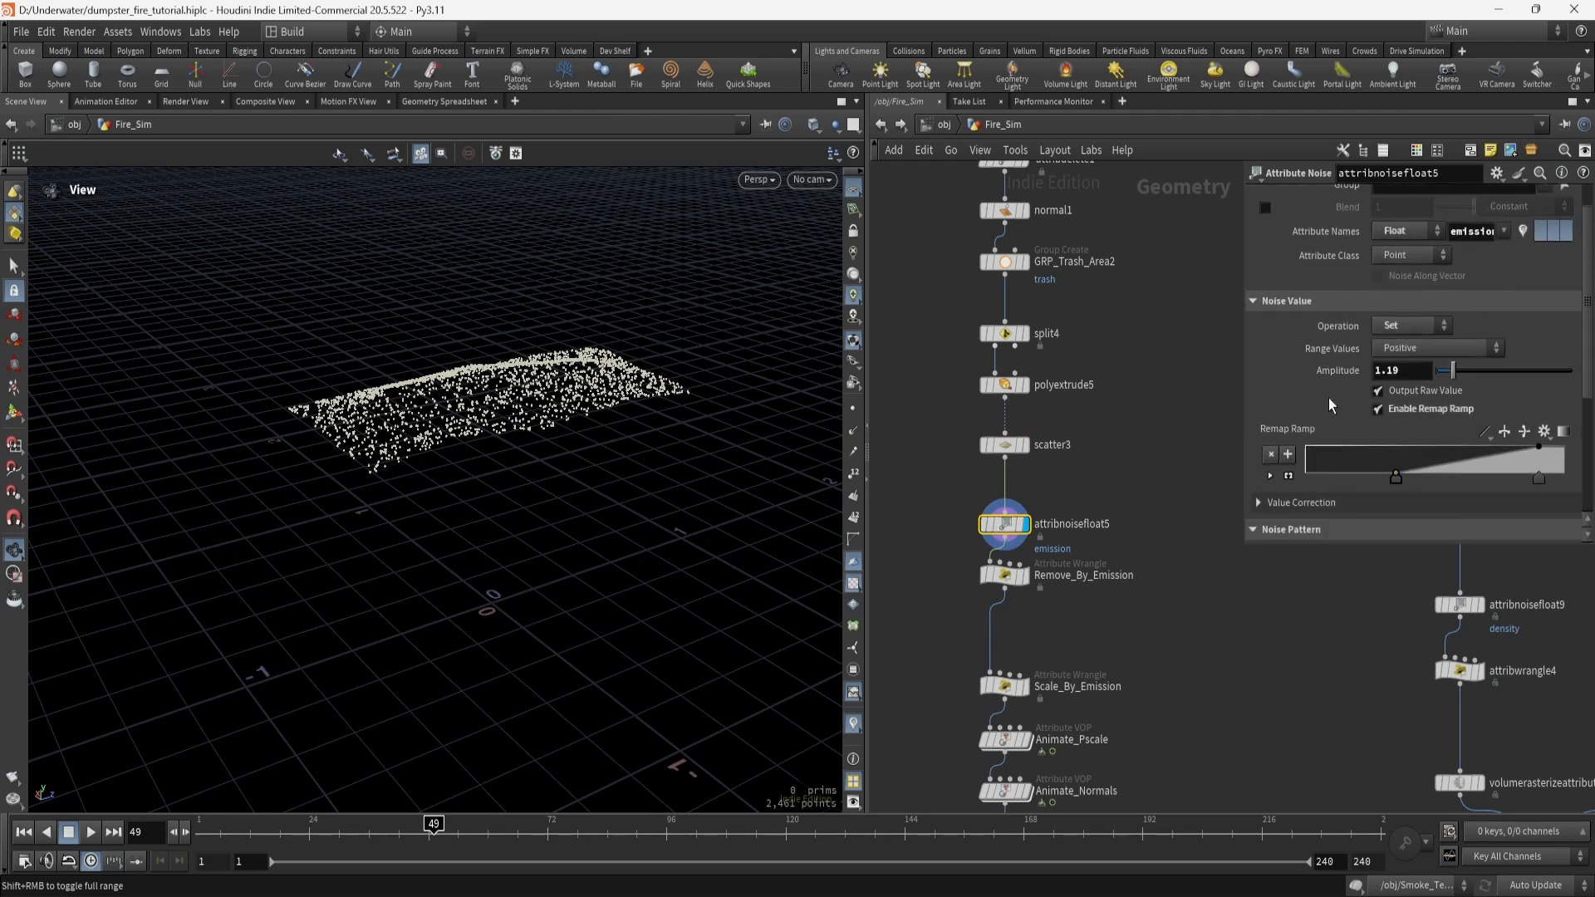
scroll(1329, 403, "down", 4)
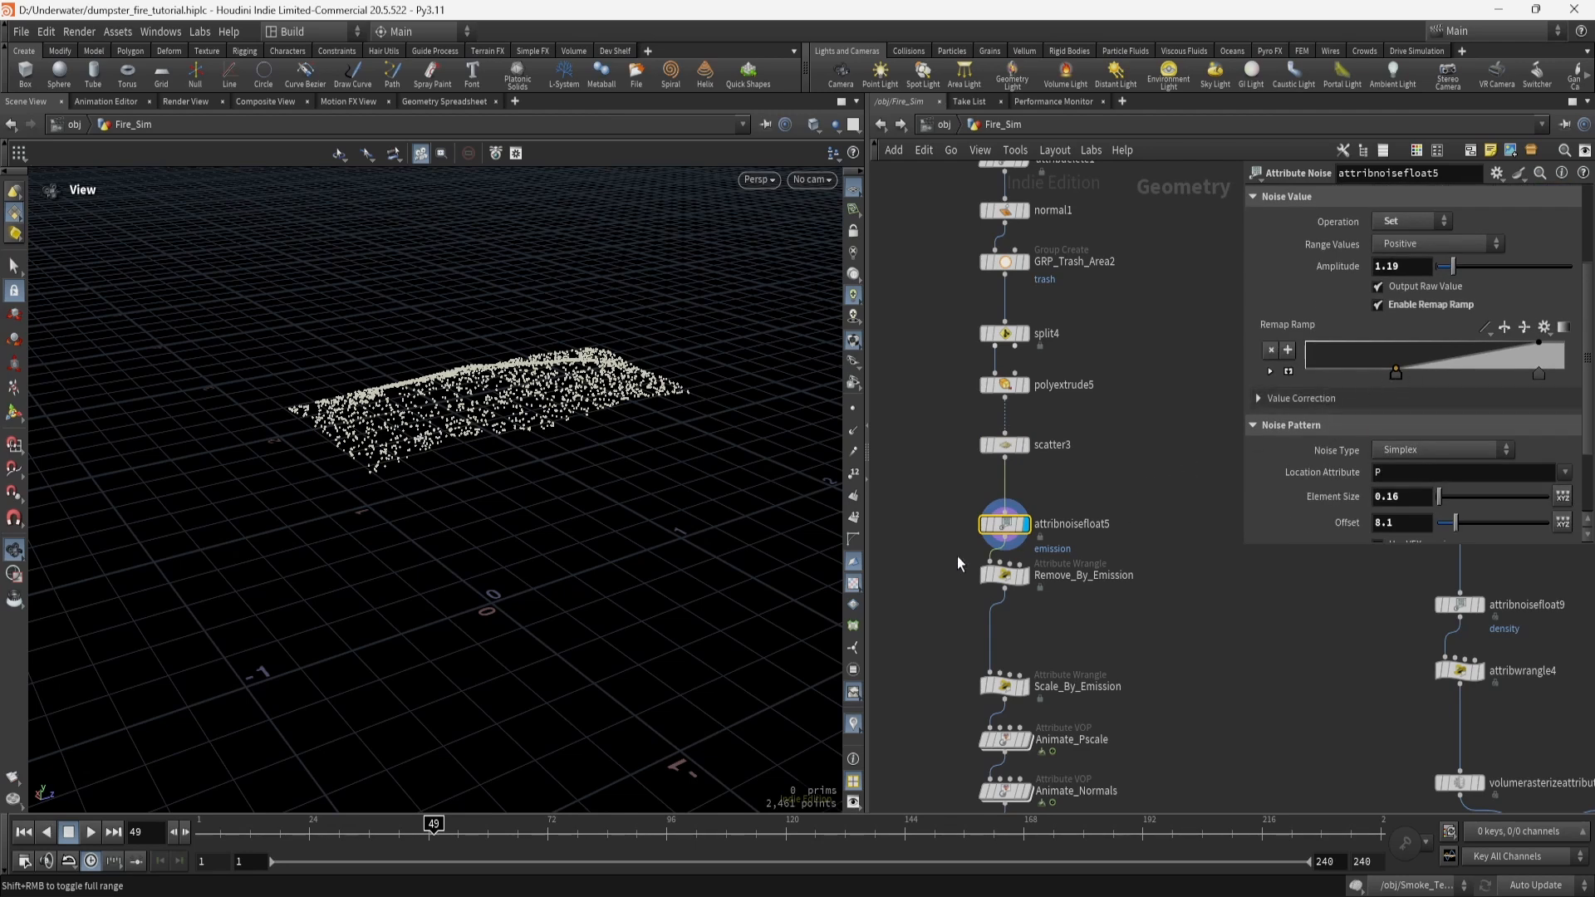
Colour the points with the emission visualizer, then display Remove_By_Emission culling below 0.361, leaving 1,037 points.
left_click(853, 670)
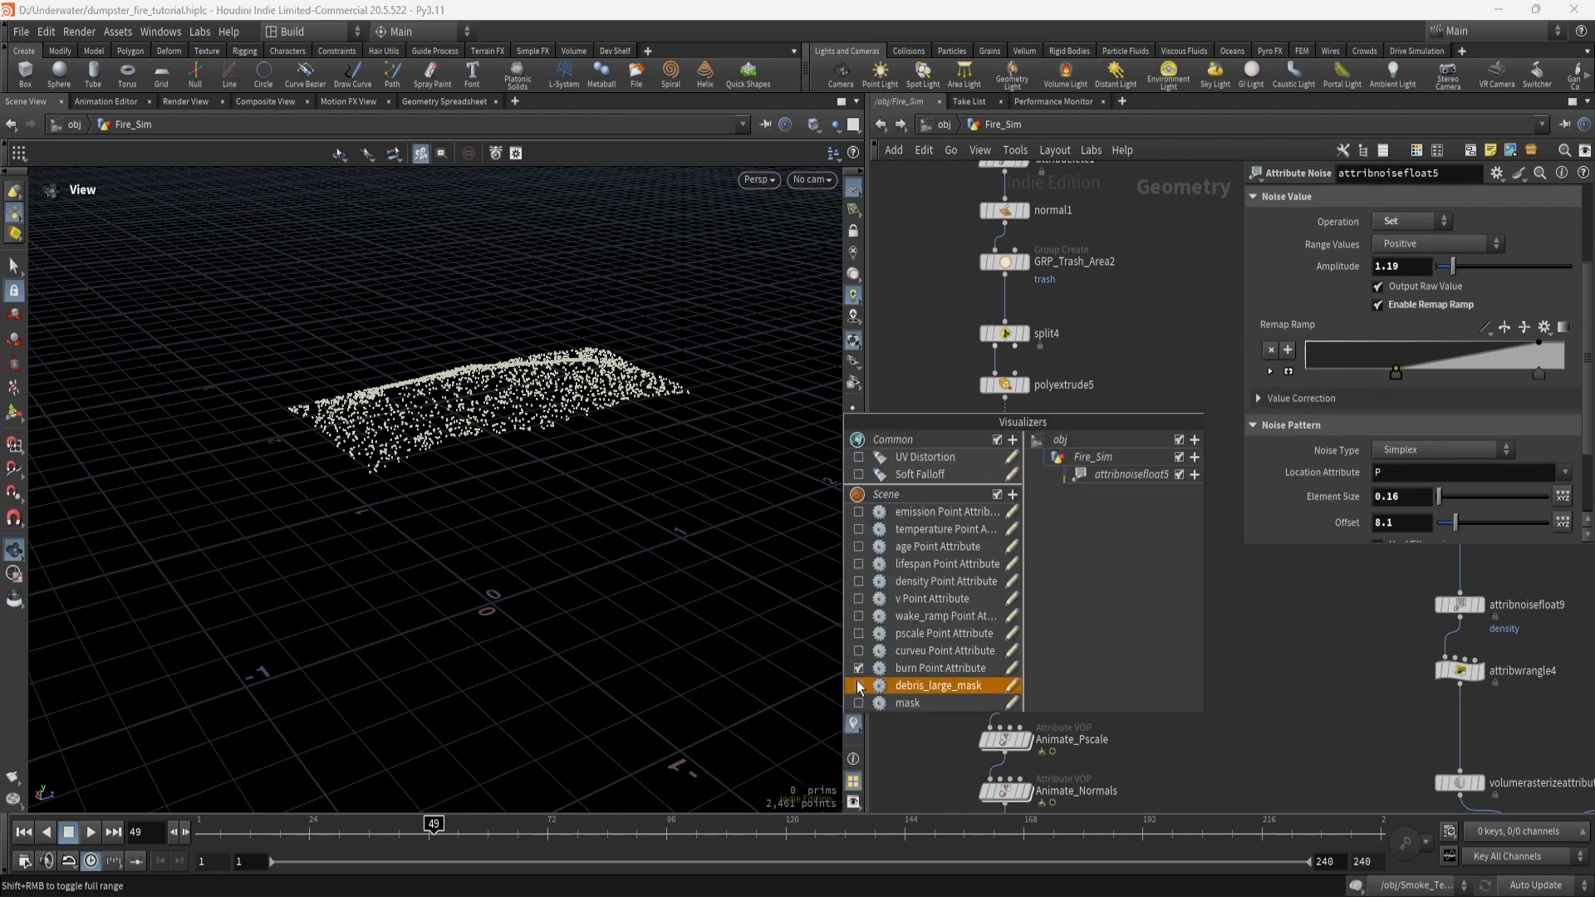
left_click(859, 513)
left_click_drag(549, 357, 595, 427)
scroll(521, 444, "up", 5)
mouse_move(1396, 378)
left_mouse_down()
mouse_move(1428, 378)
mouse_move(1404, 378)
left_mouse_up()
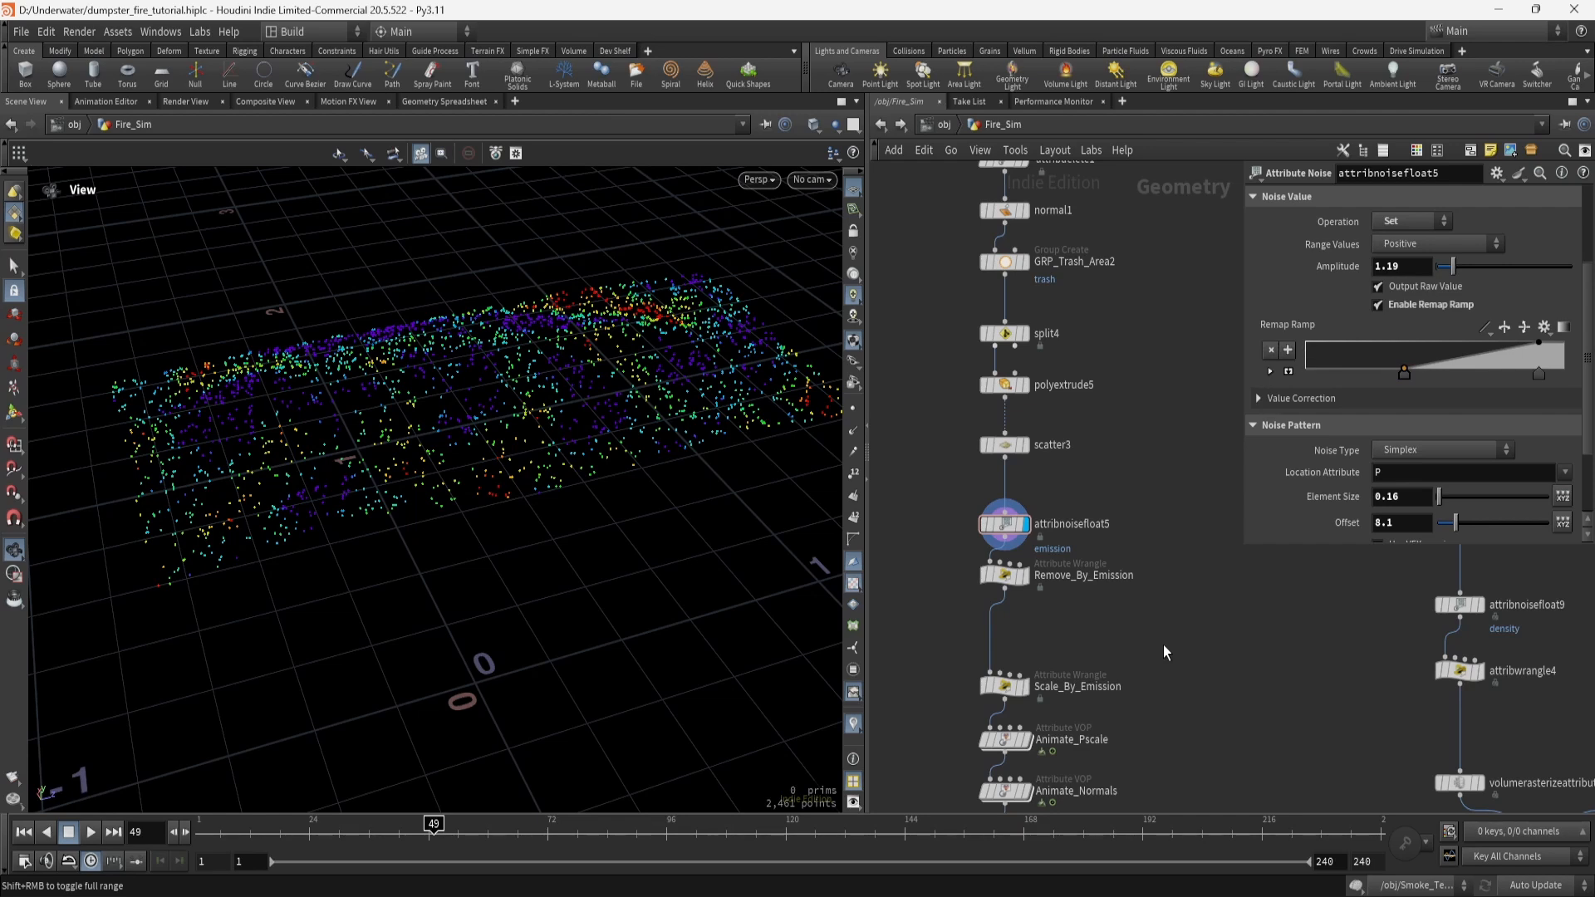
left_click(1023, 575)
left_click_drag(1005, 575, 1005, 595)
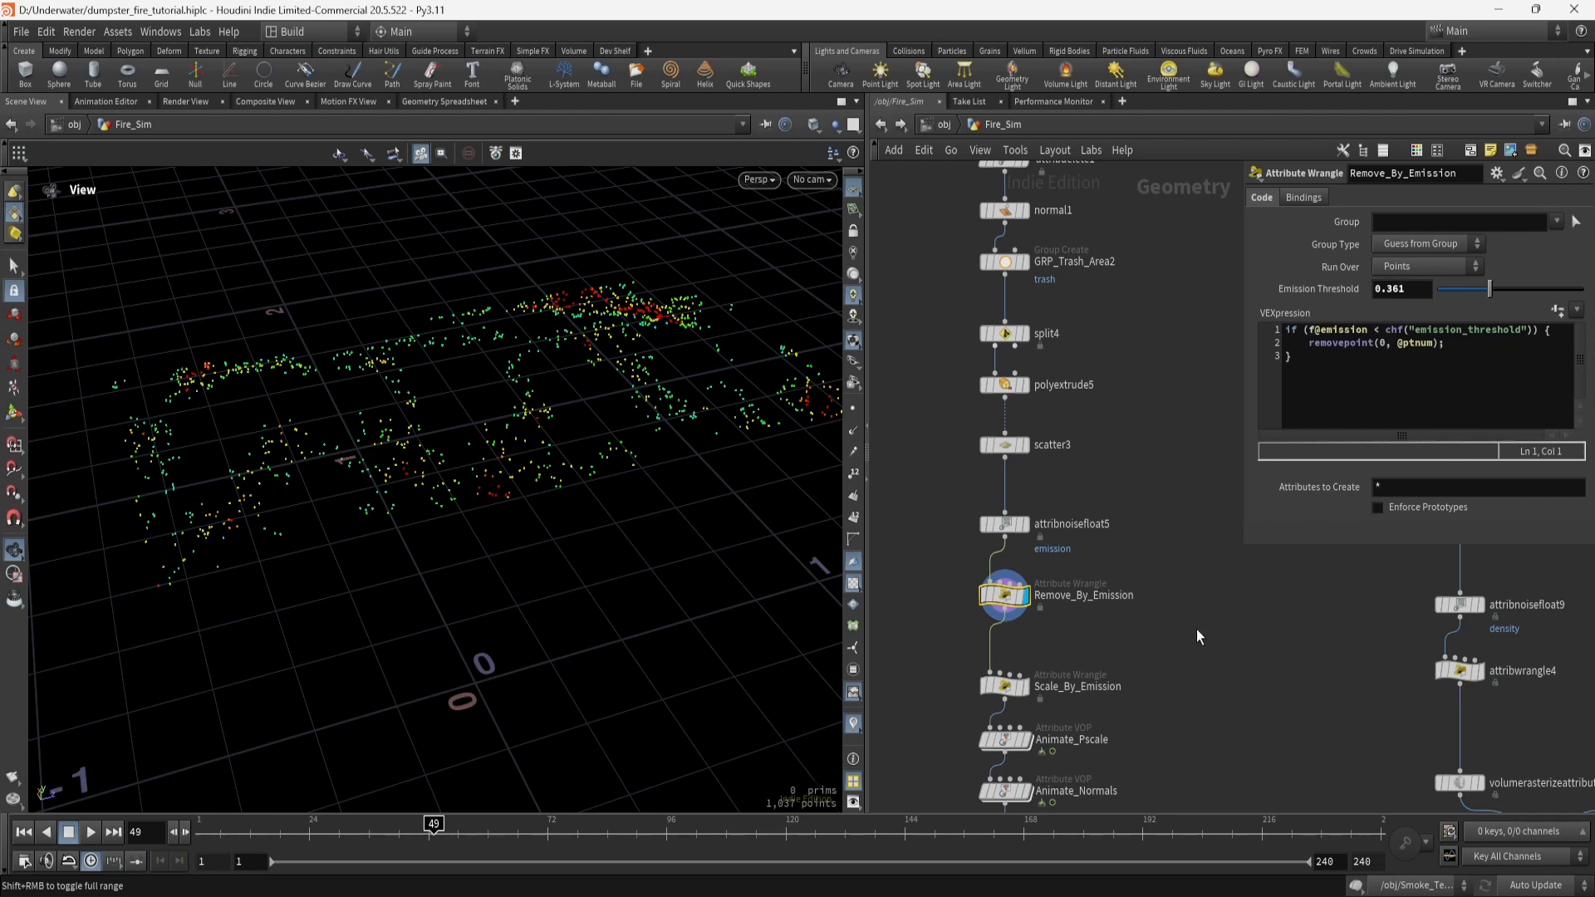
Review Scale_By_Emission's Monotone Cubic ramp and add a missing closing parenthesis to its pscale expression.
middle_click_drag(1199, 637, 1166, 538)
left_click(981, 591)
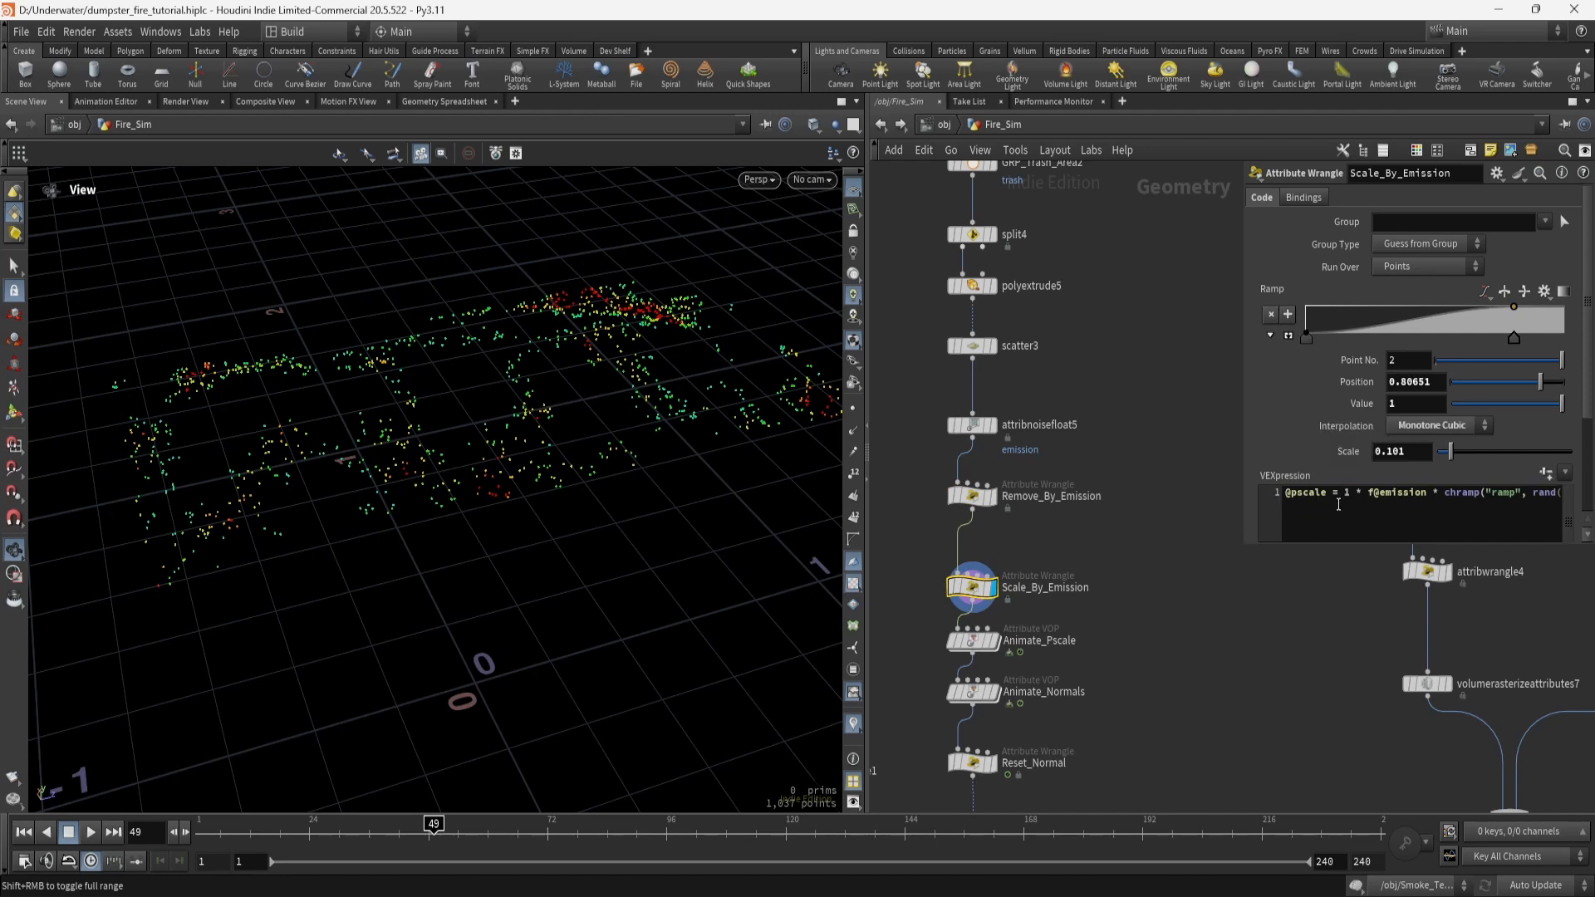
left_click_drag(1344, 495, 1554, 508)
left_click(1399, 496)
left_click(1462, 492)
type(")) * chf(\"scale\");")
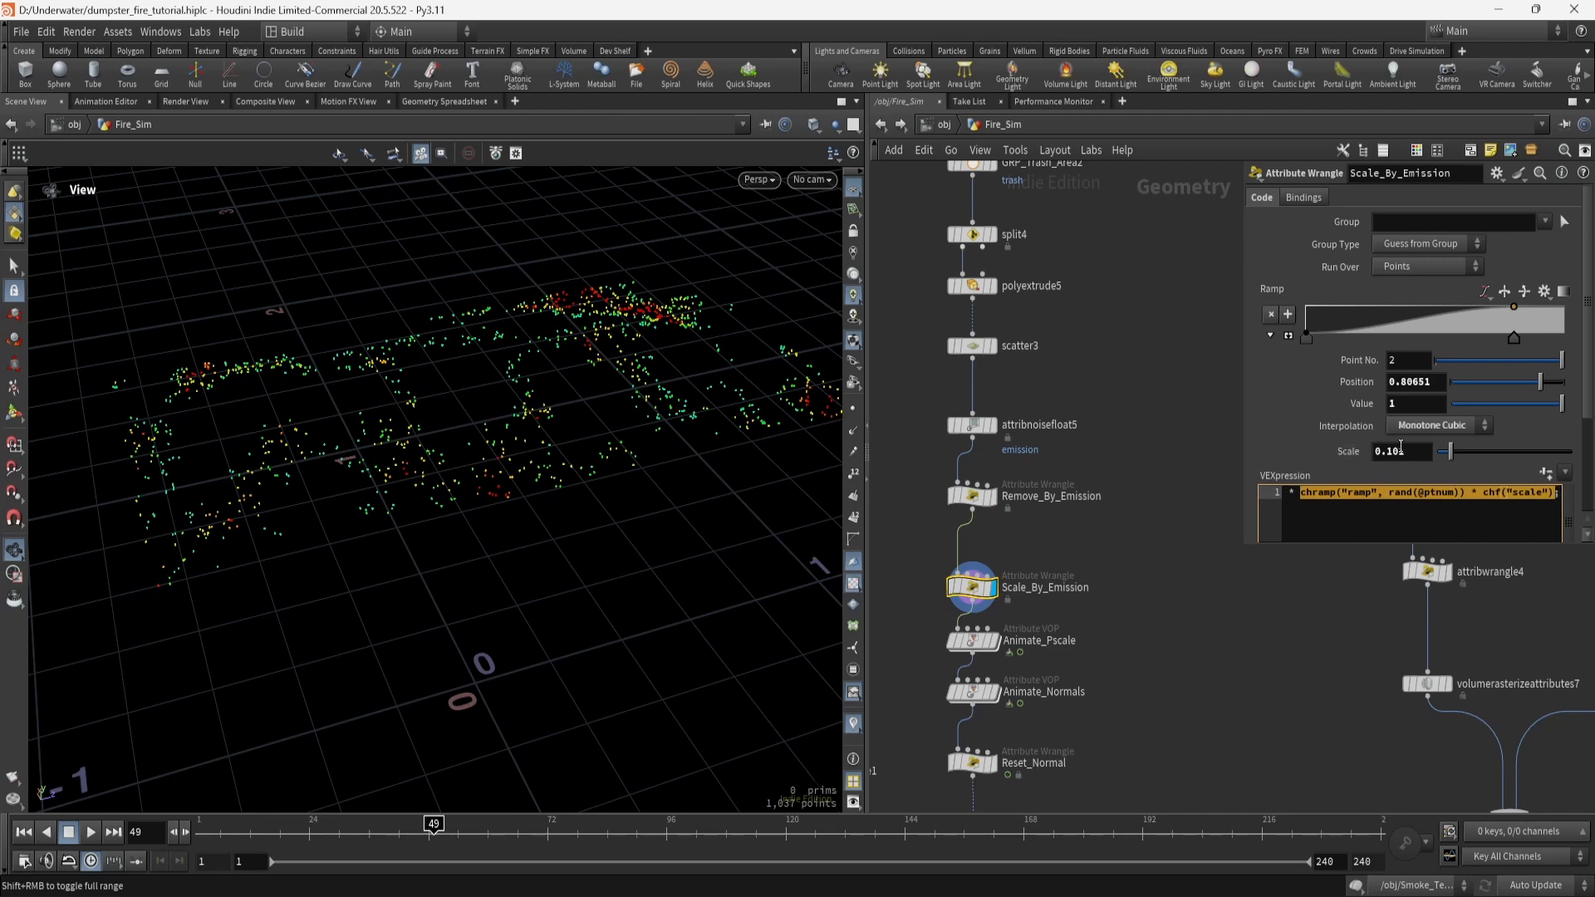
left_click_drag(1349, 494, 1237, 491)
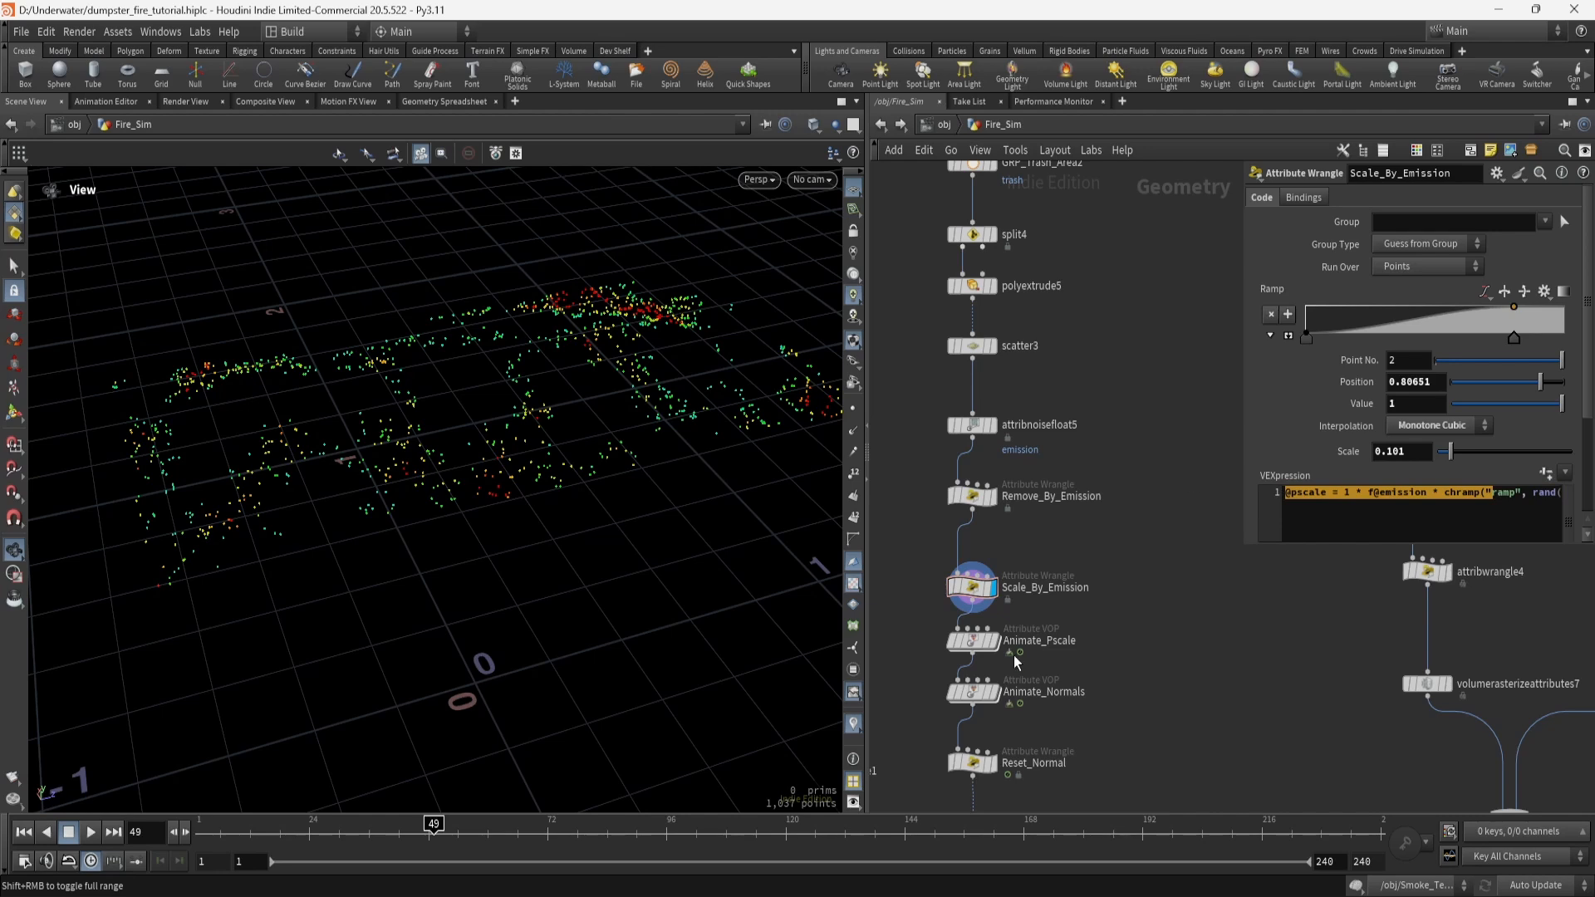
mouse_move(973, 644)
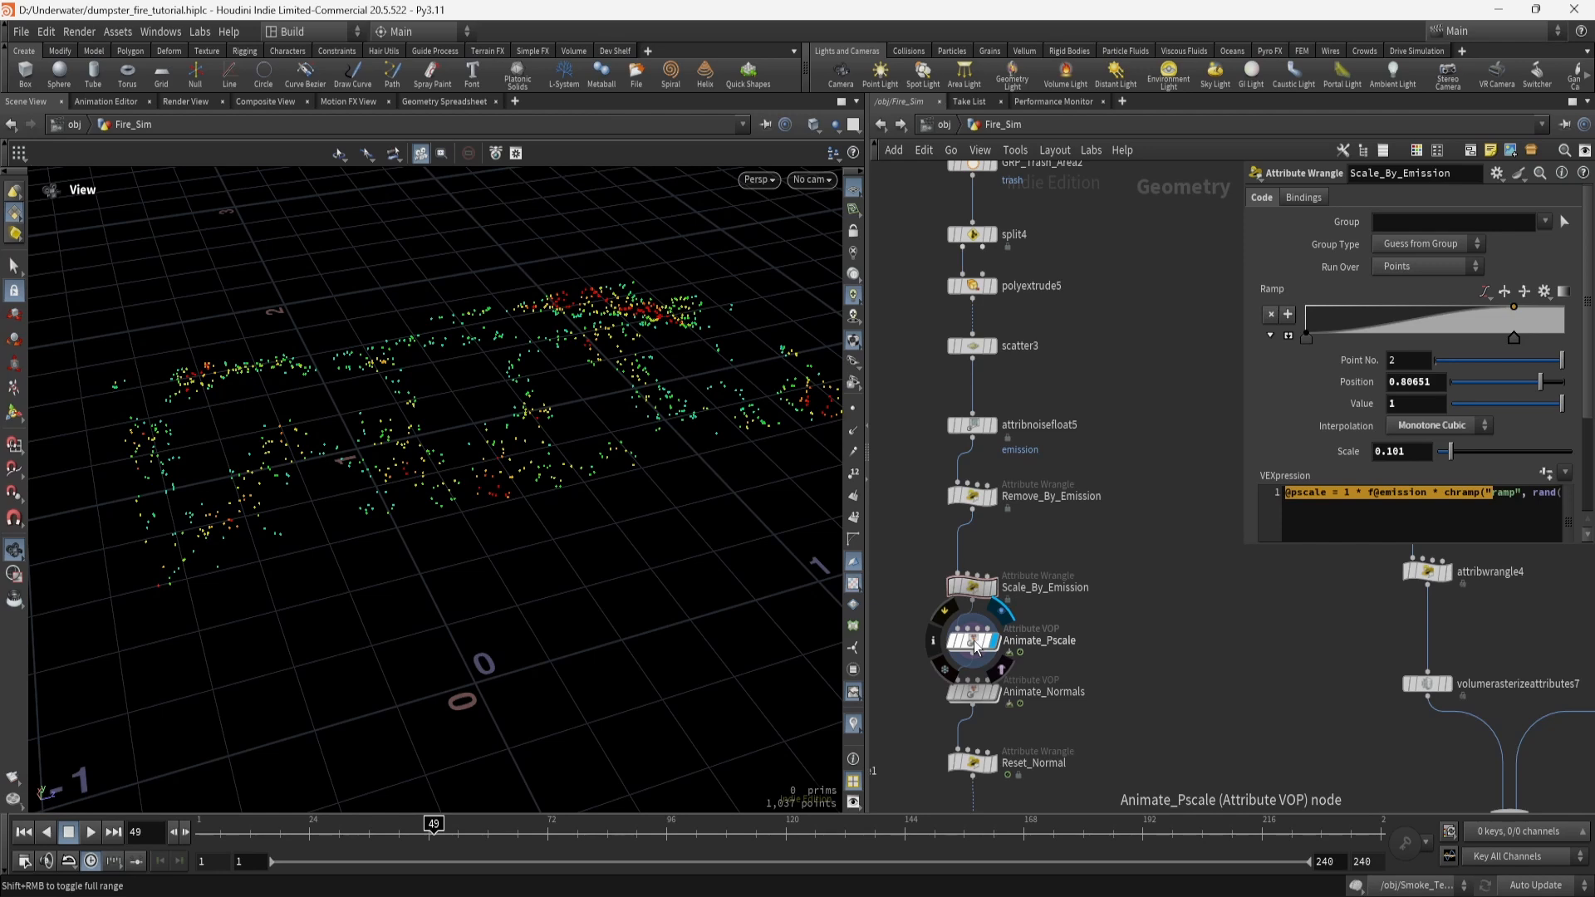
left_click(973, 641)
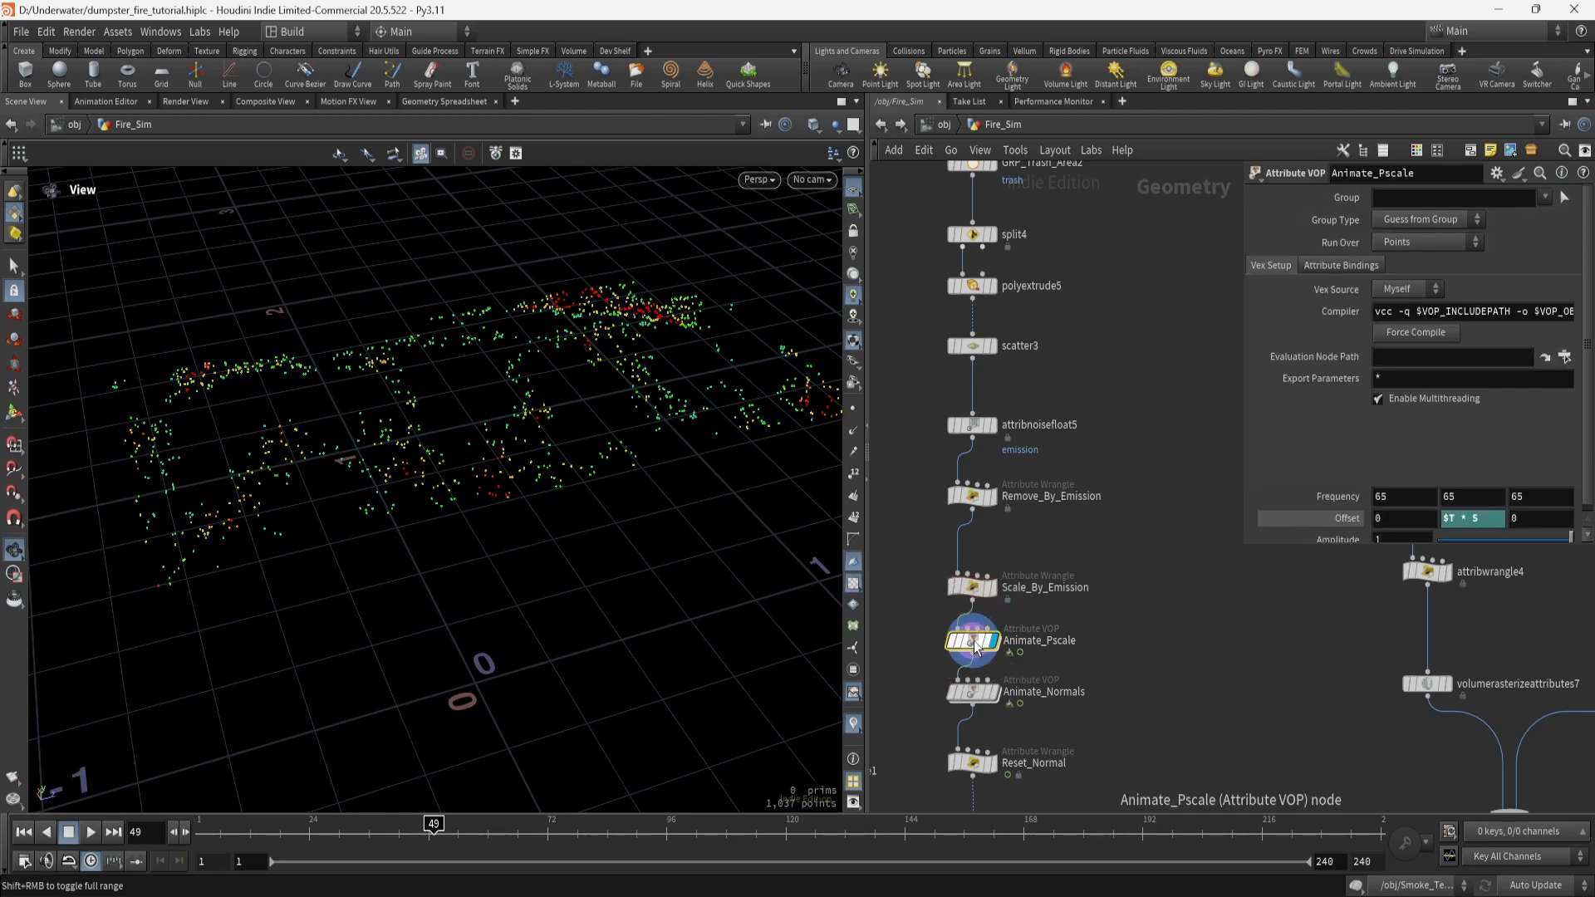
double_click(974, 642)
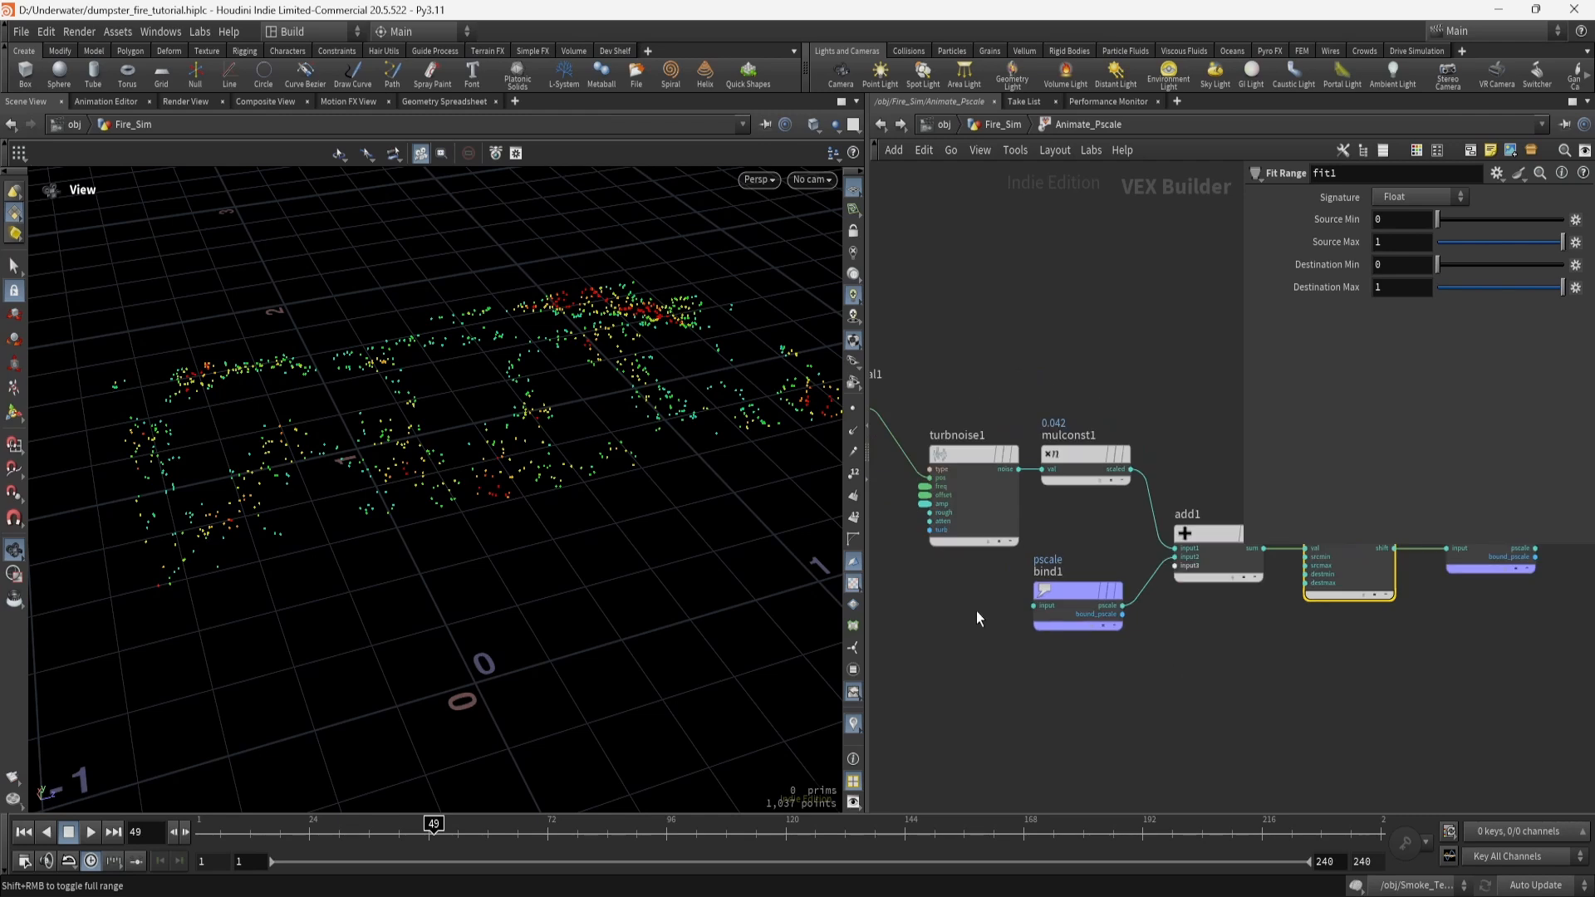
middle_click_drag(975, 611, 1046, 635)
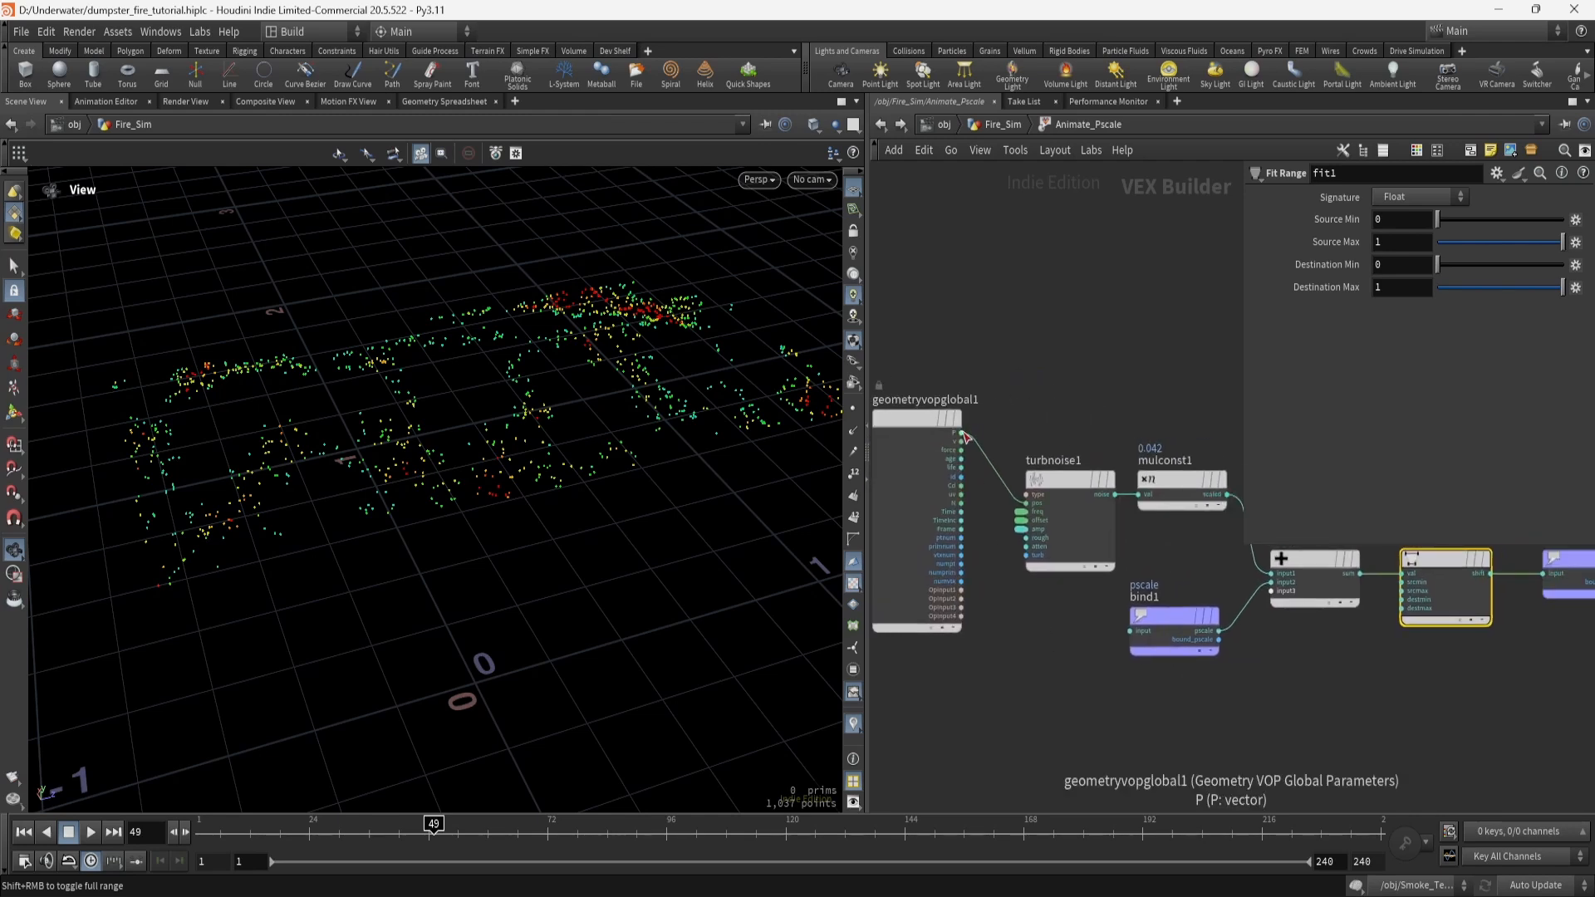
left_click(1060, 486)
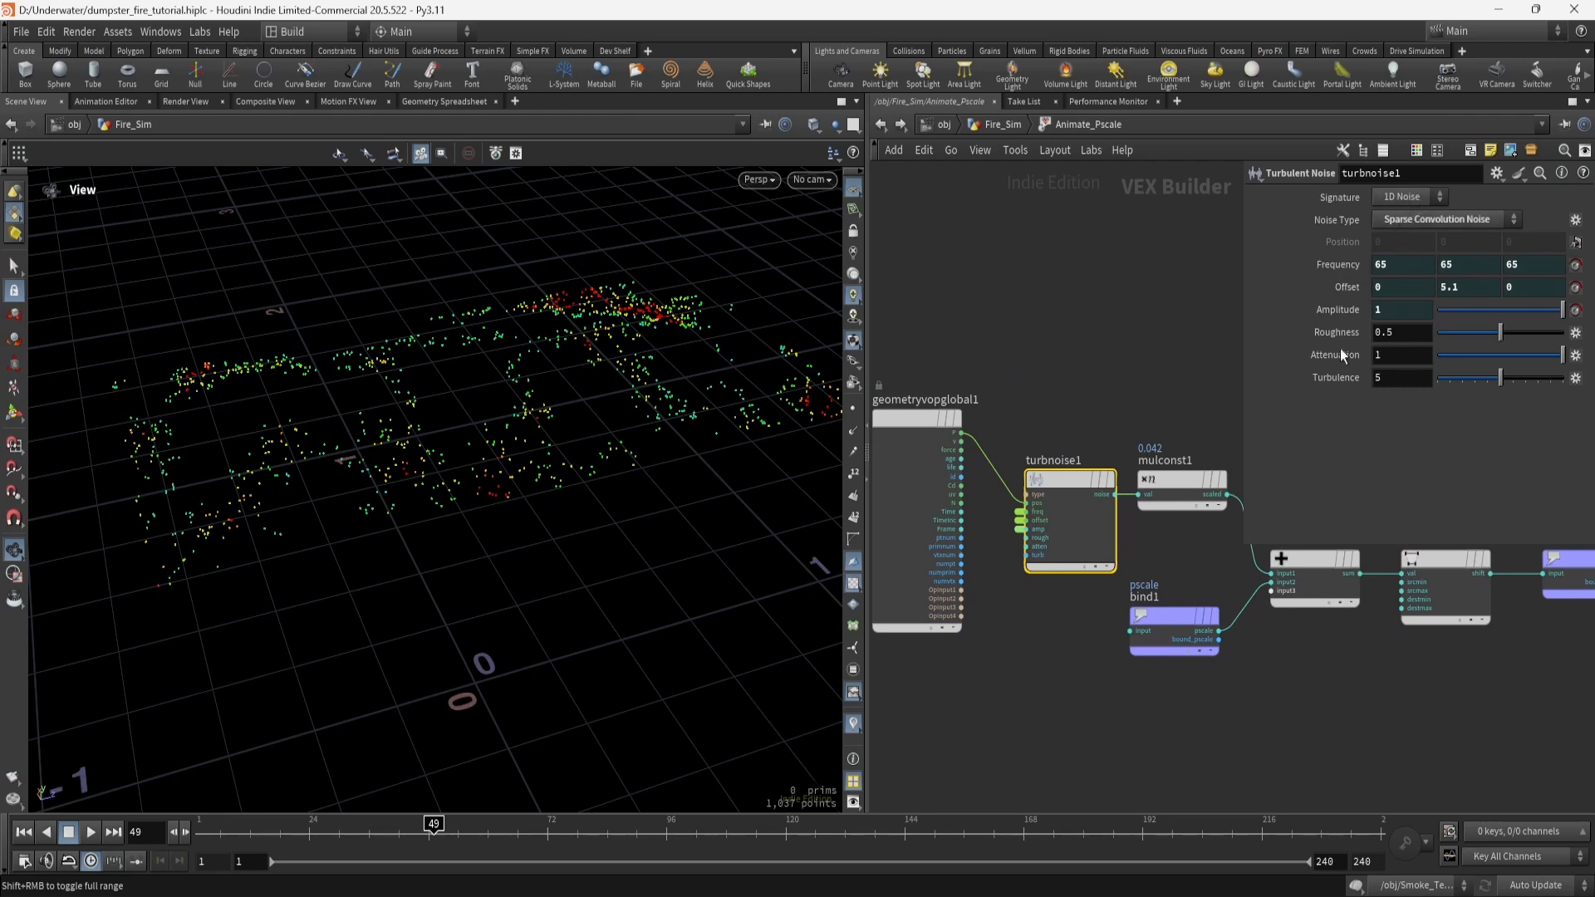
scroll(1026, 613, "up", 4)
scroll(1025, 613, "down", 2)
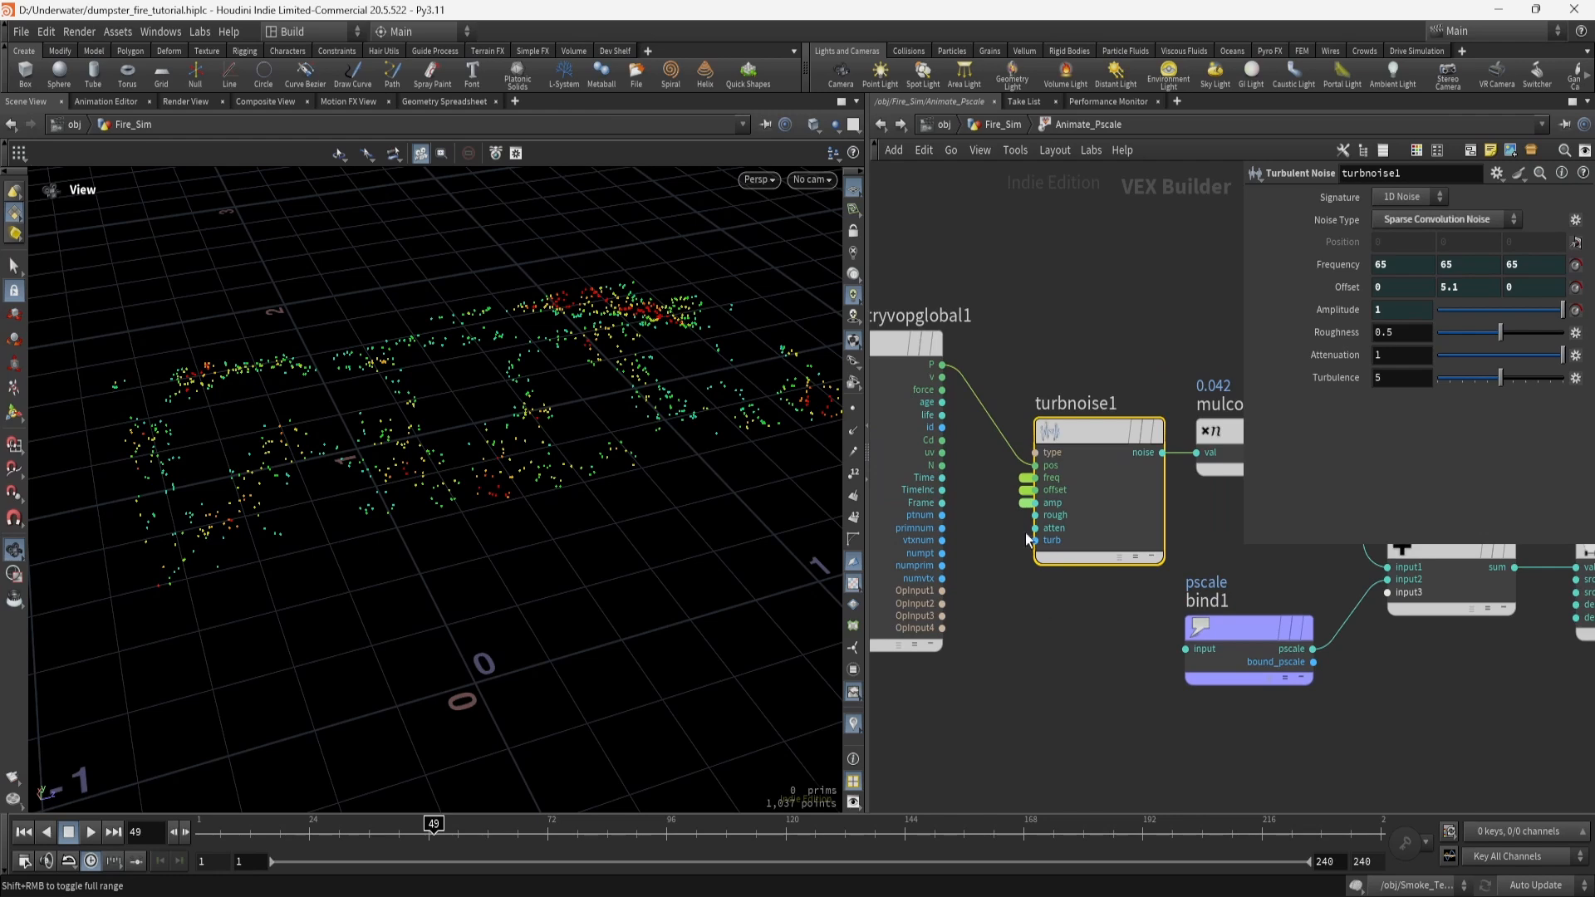
left_click(1012, 126)
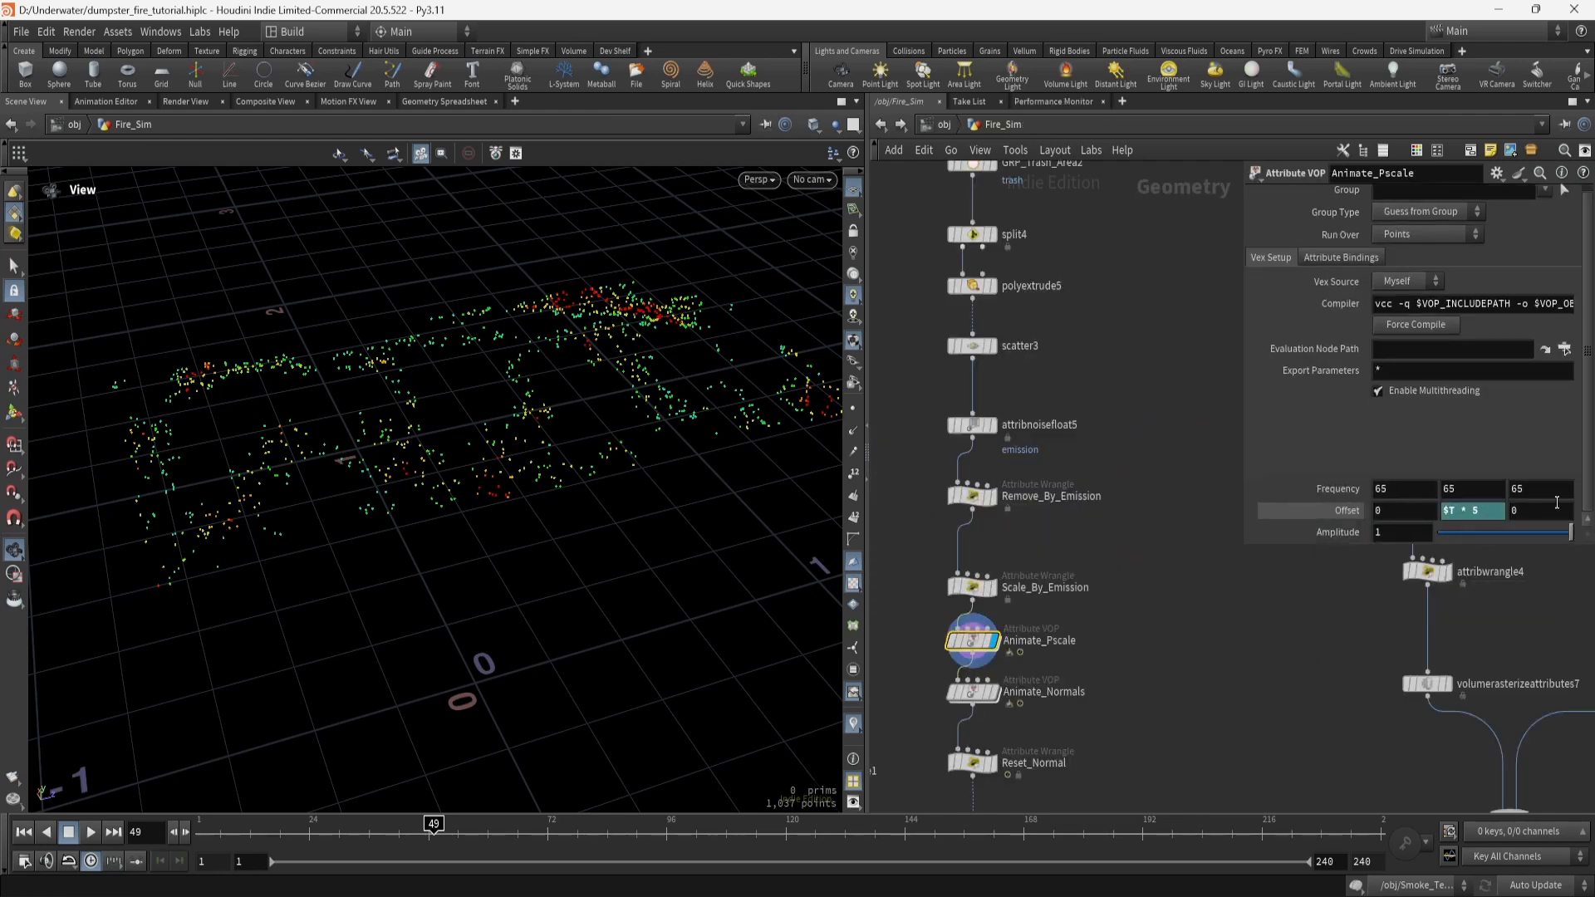
key("i")
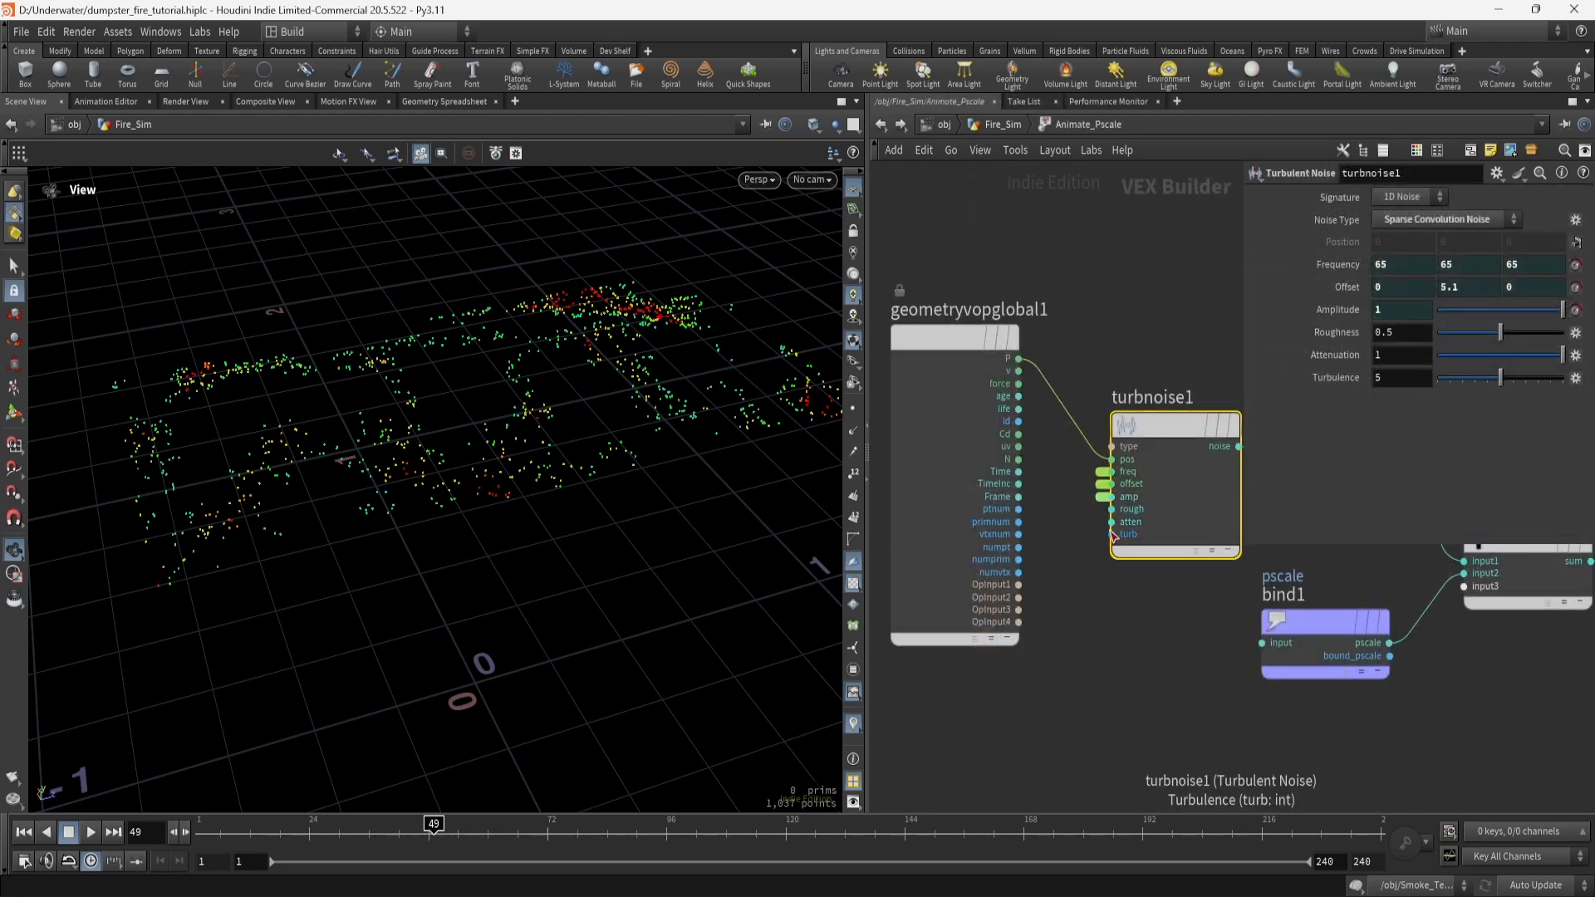
right_click(1112, 510)
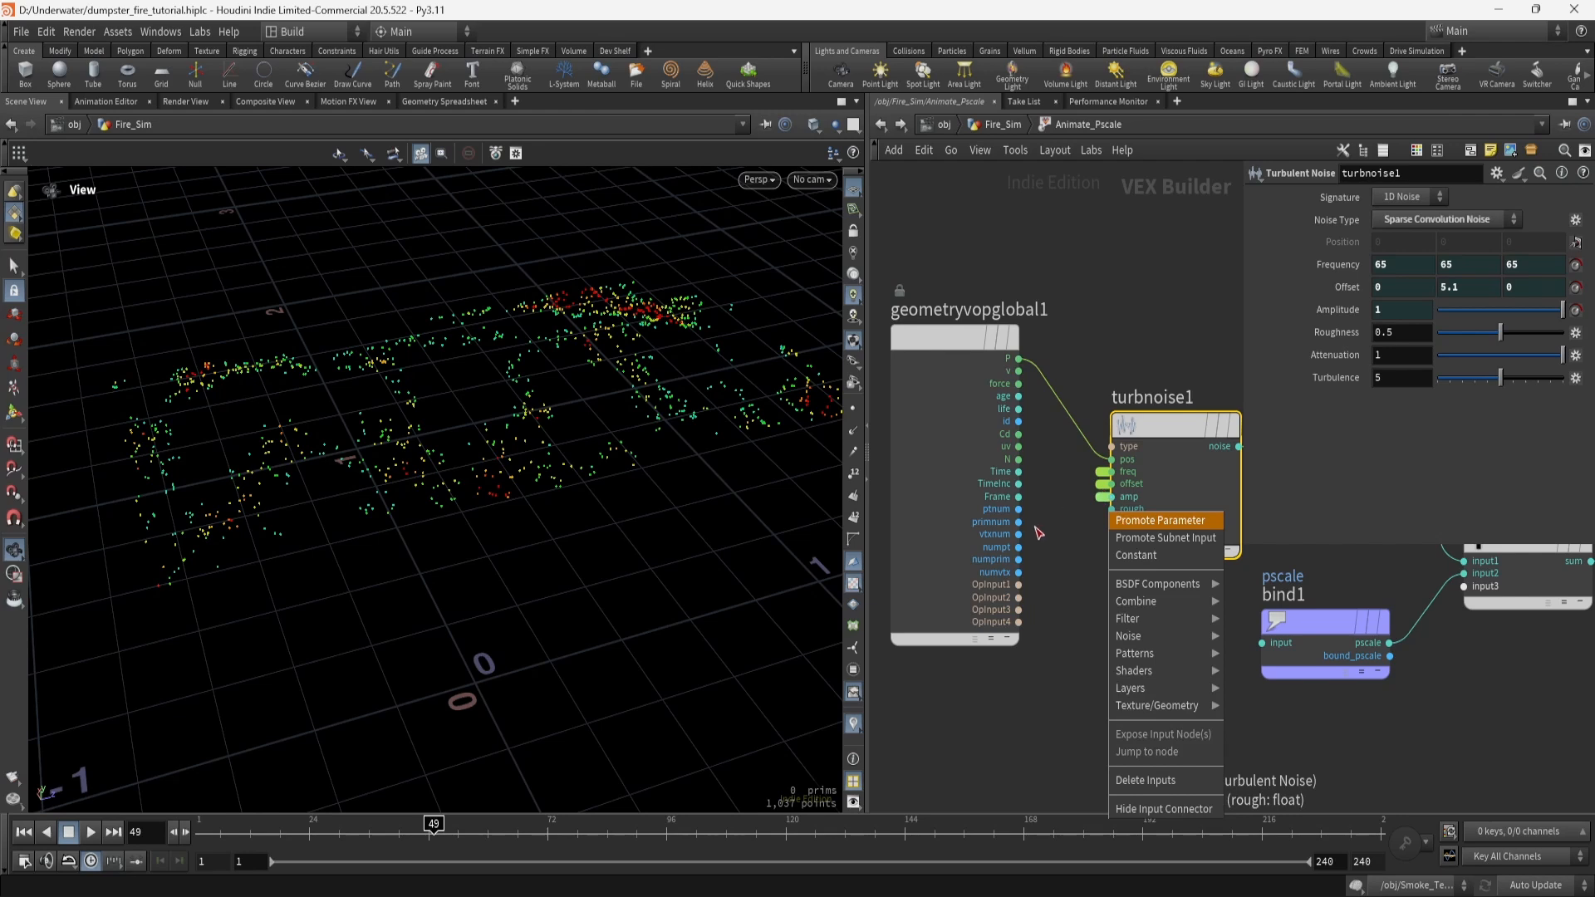
middle_click_drag(1037, 529, 1041, 531)
middle_click_drag(1205, 689, 935, 659)
left_click(1064, 397)
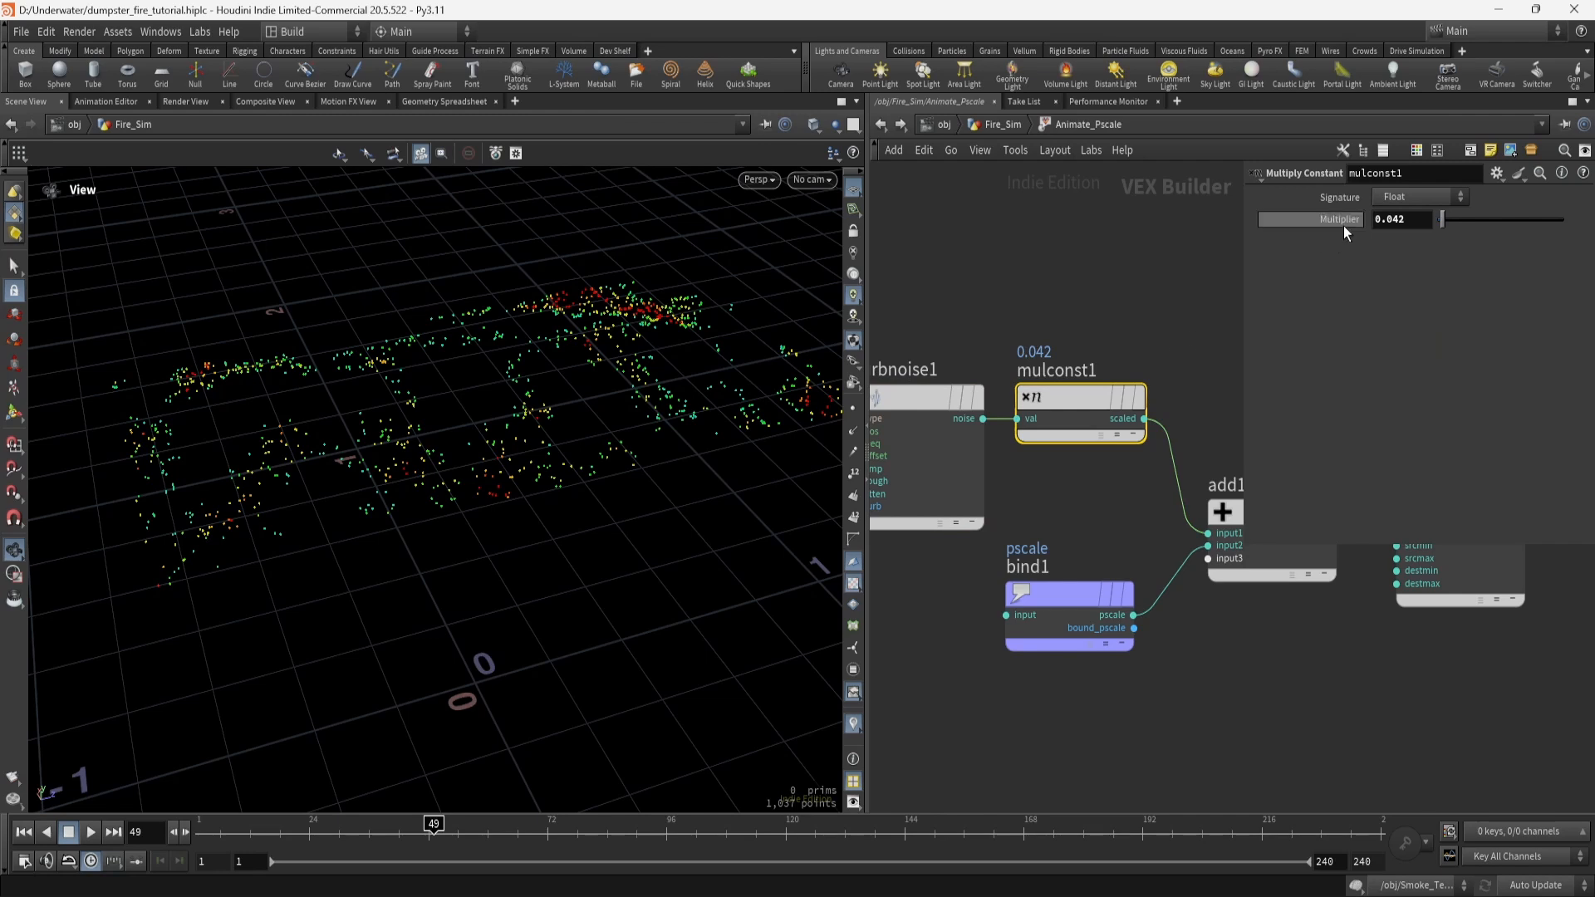
middle_click_drag(967, 337, 1015, 377)
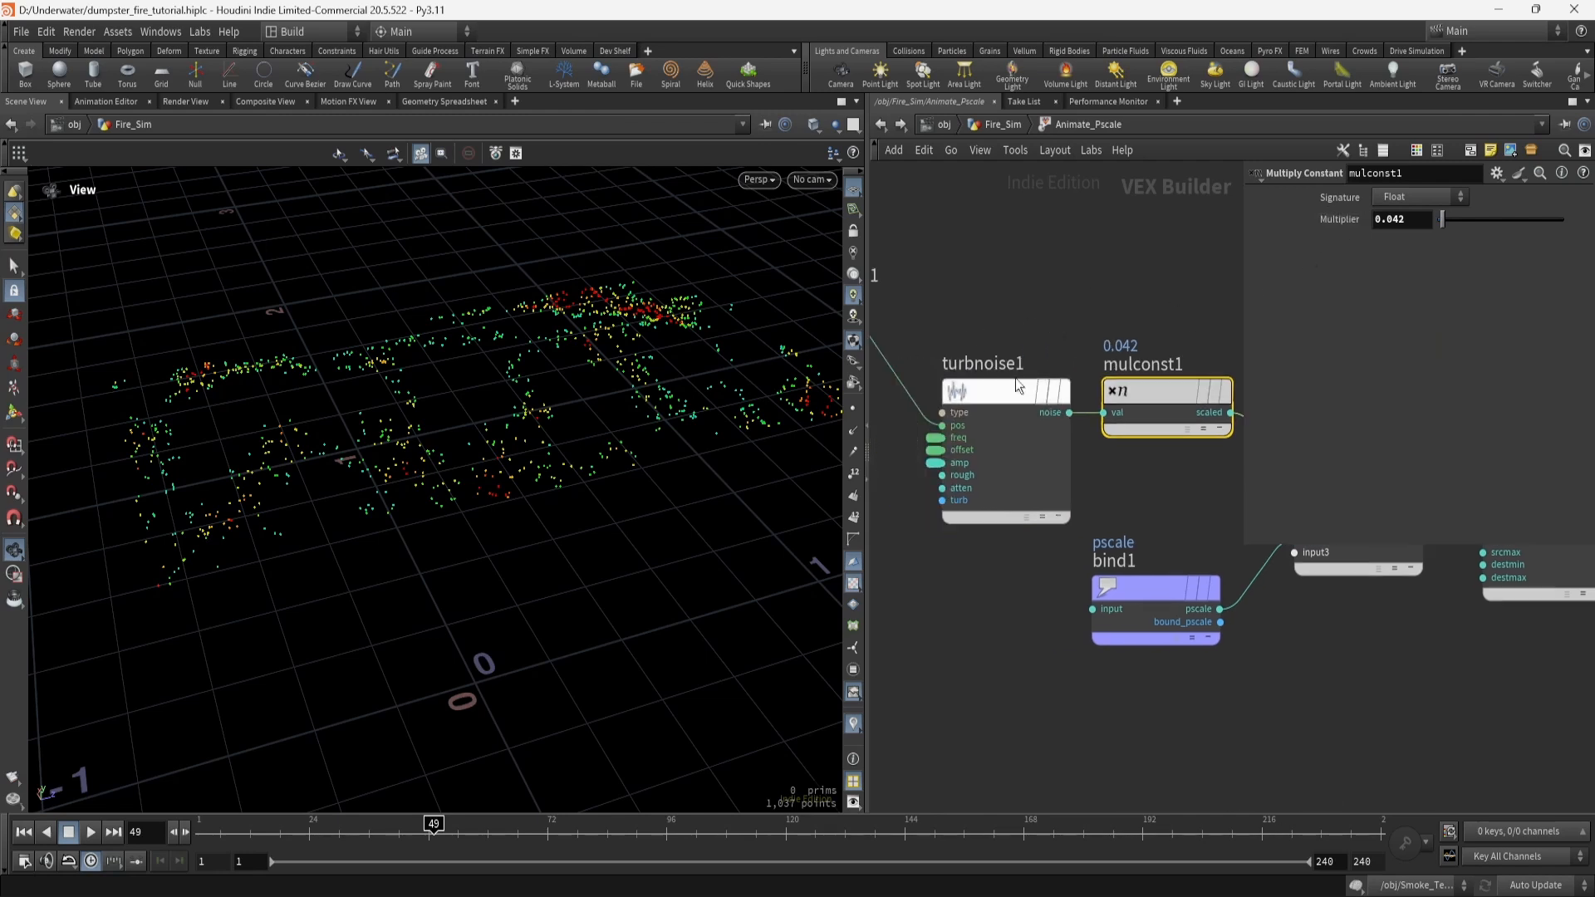
middle_click_drag(1158, 501, 984, 475)
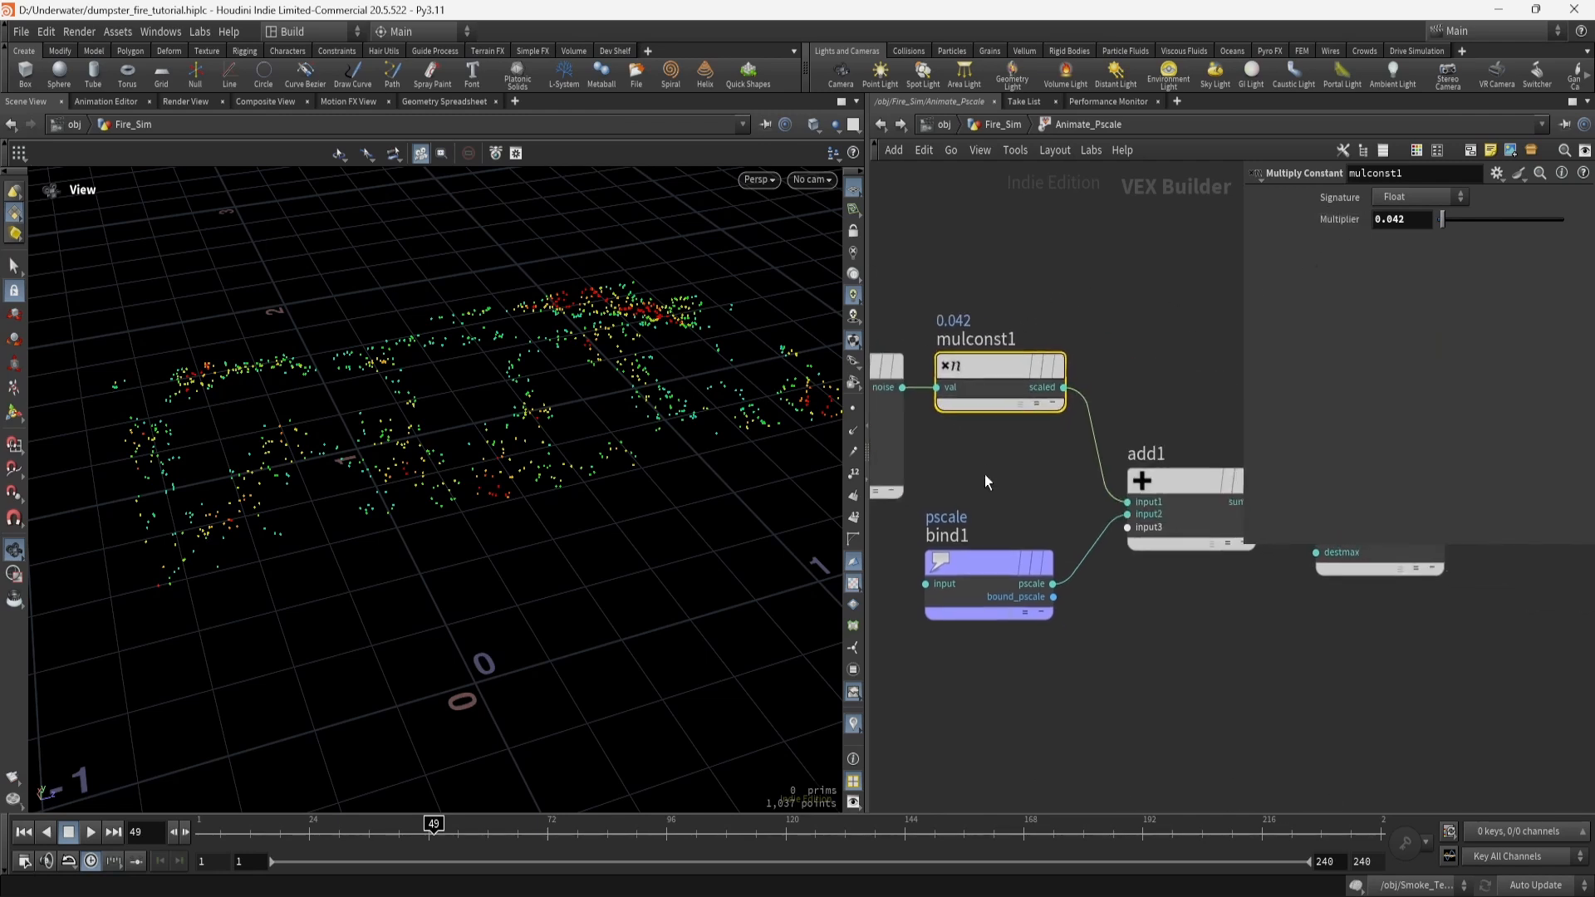
left_click(989, 562)
key("Tab")
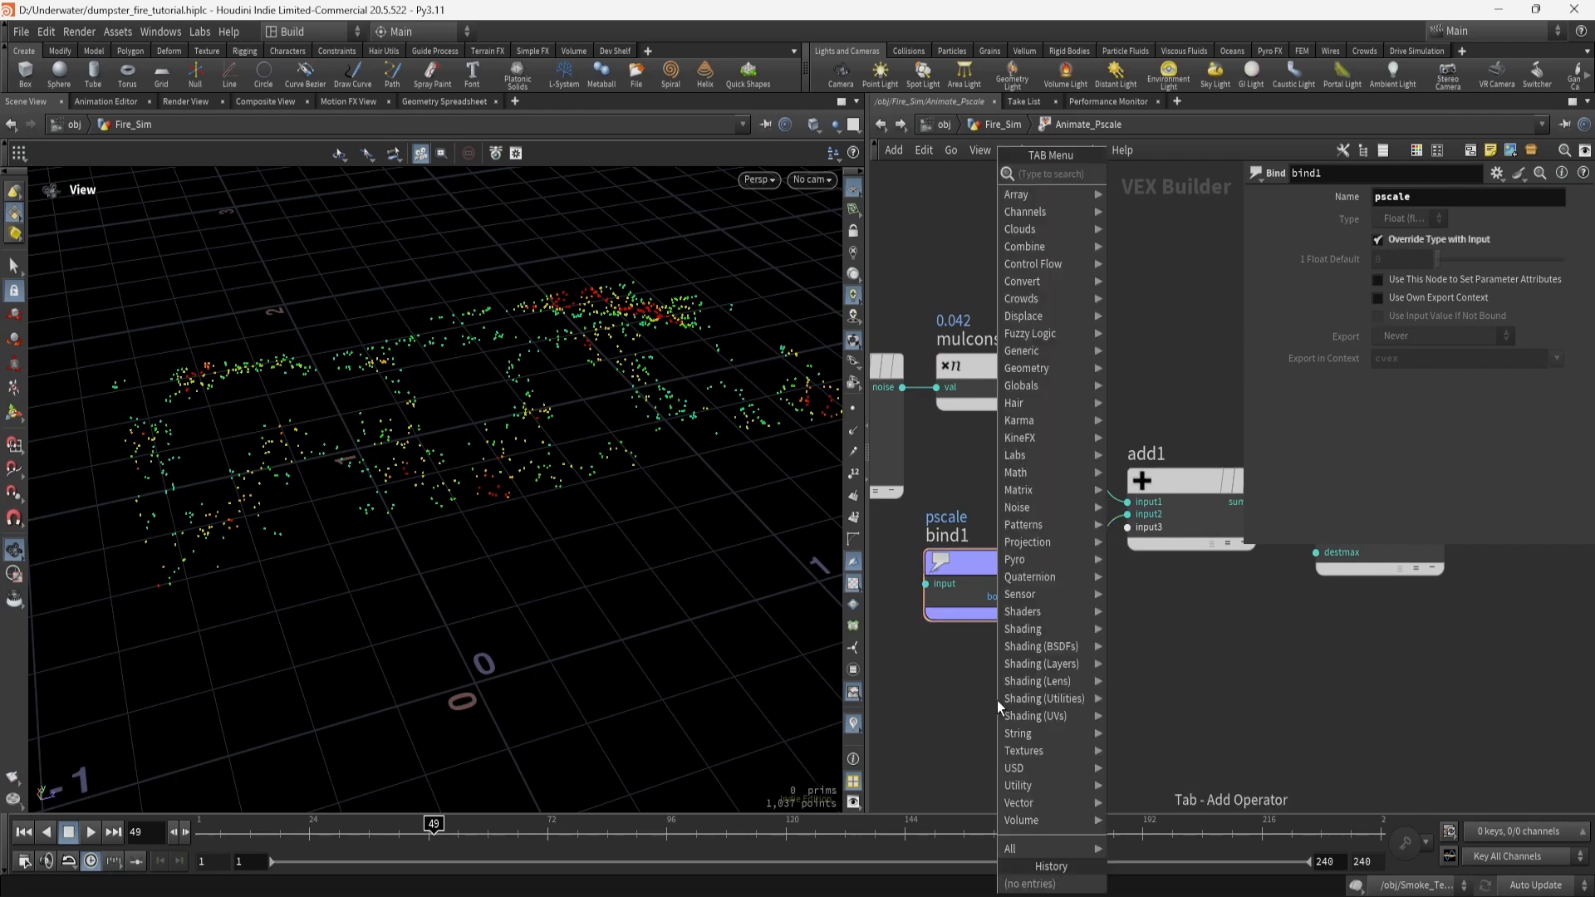
type("bind")
key("Escape")
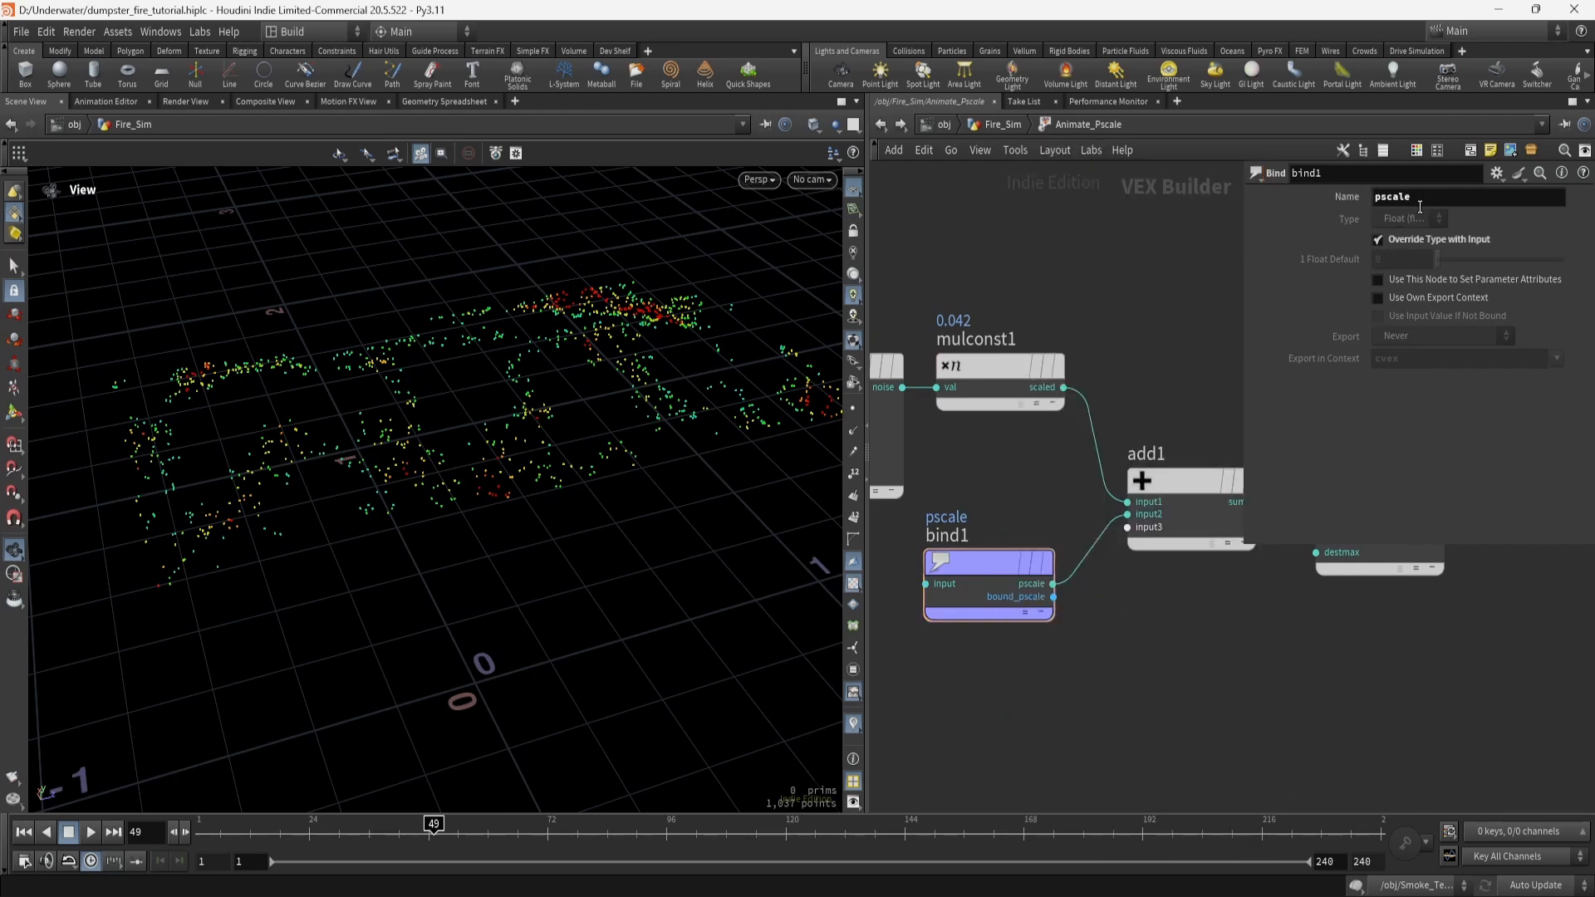
left_click(1199, 492)
middle_click_drag(994, 472, 1179, 443)
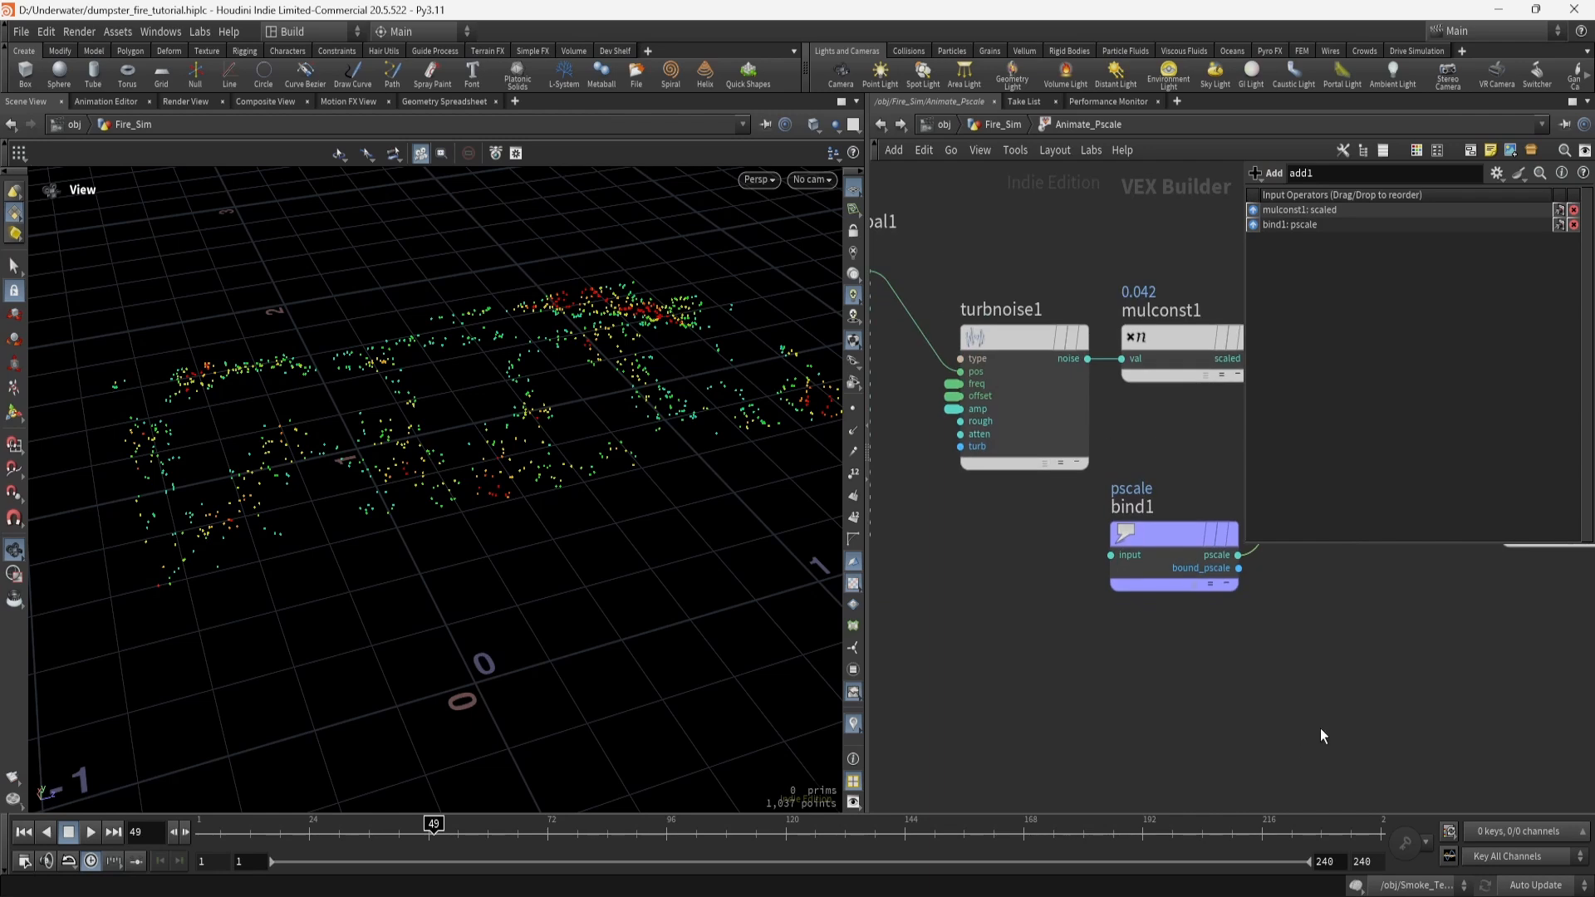
middle_click_drag(1321, 735, 963, 707)
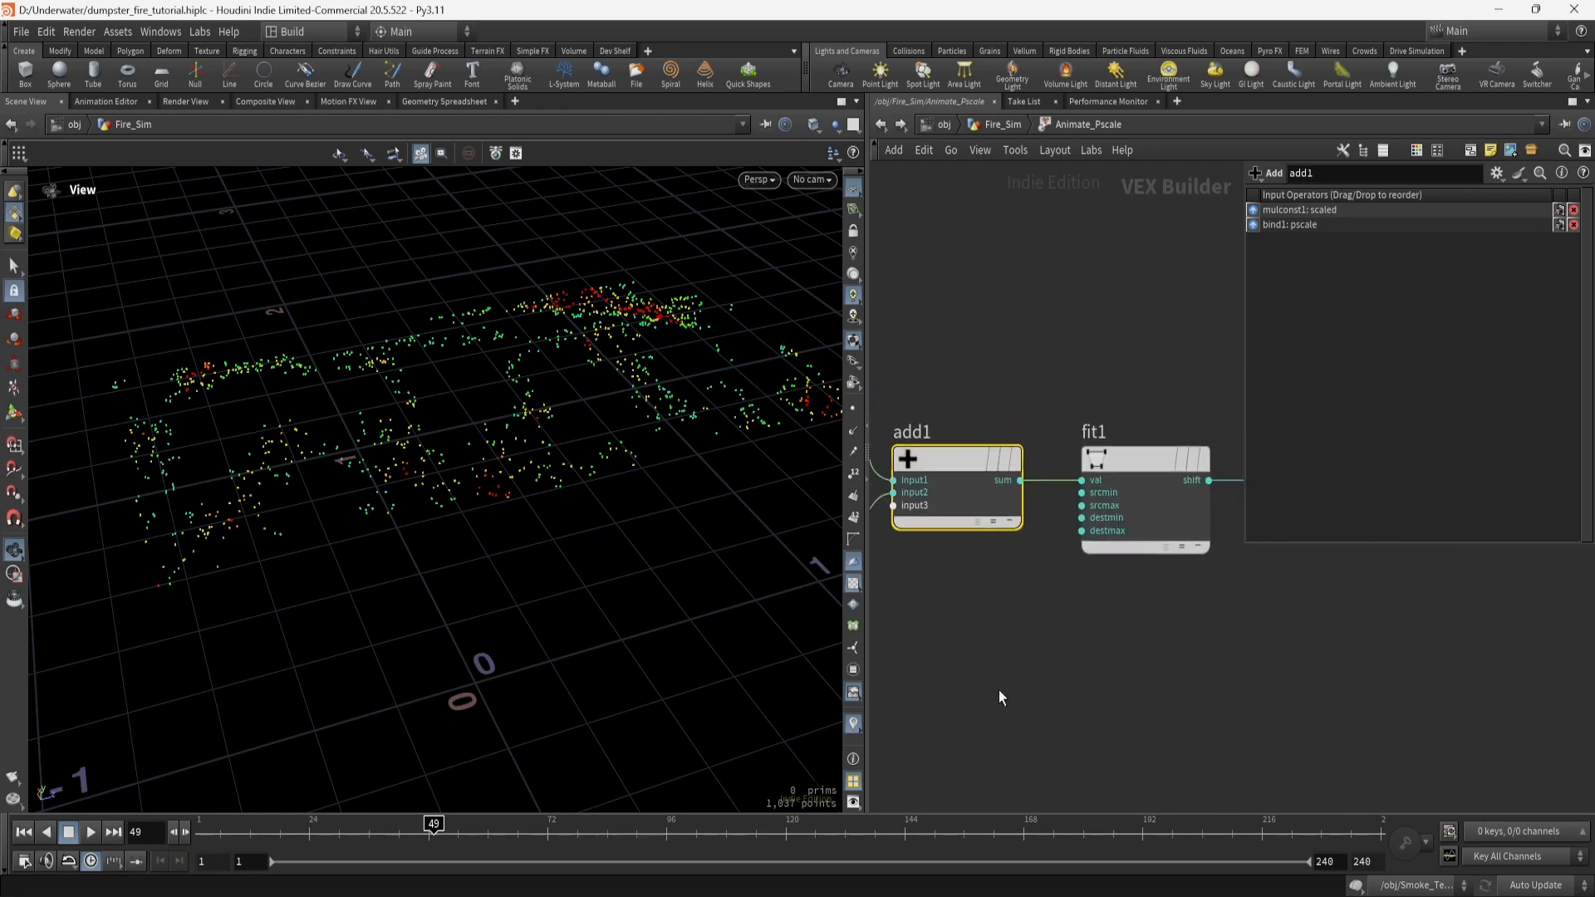
left_click(1124, 461)
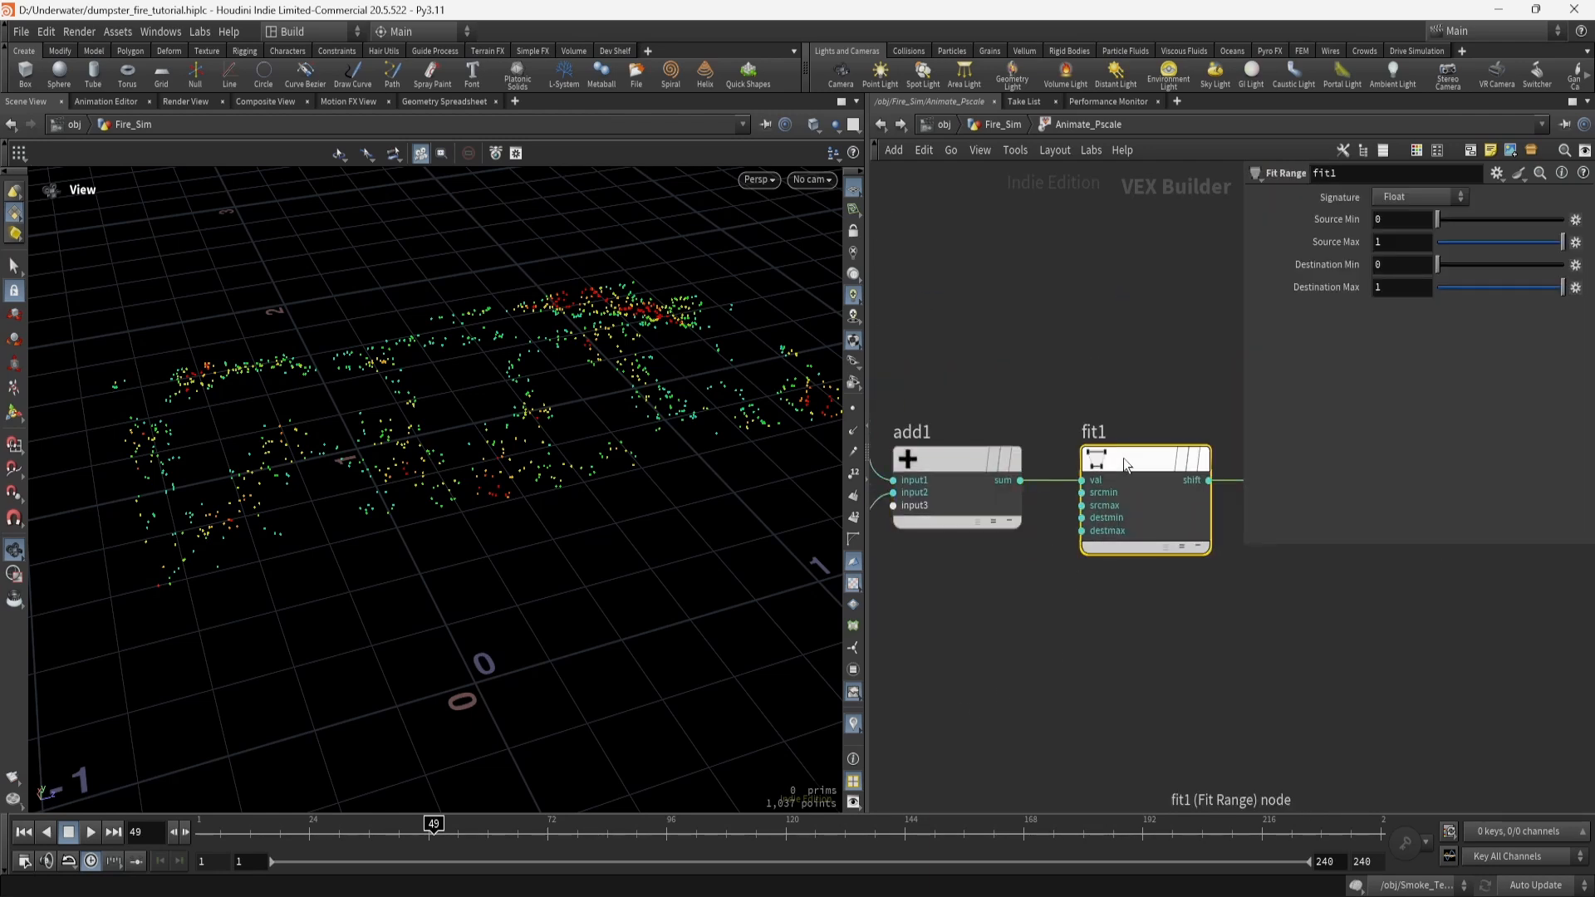
middle_click_drag(1023, 634, 837, 669)
left_click(1143, 487)
key("Tab")
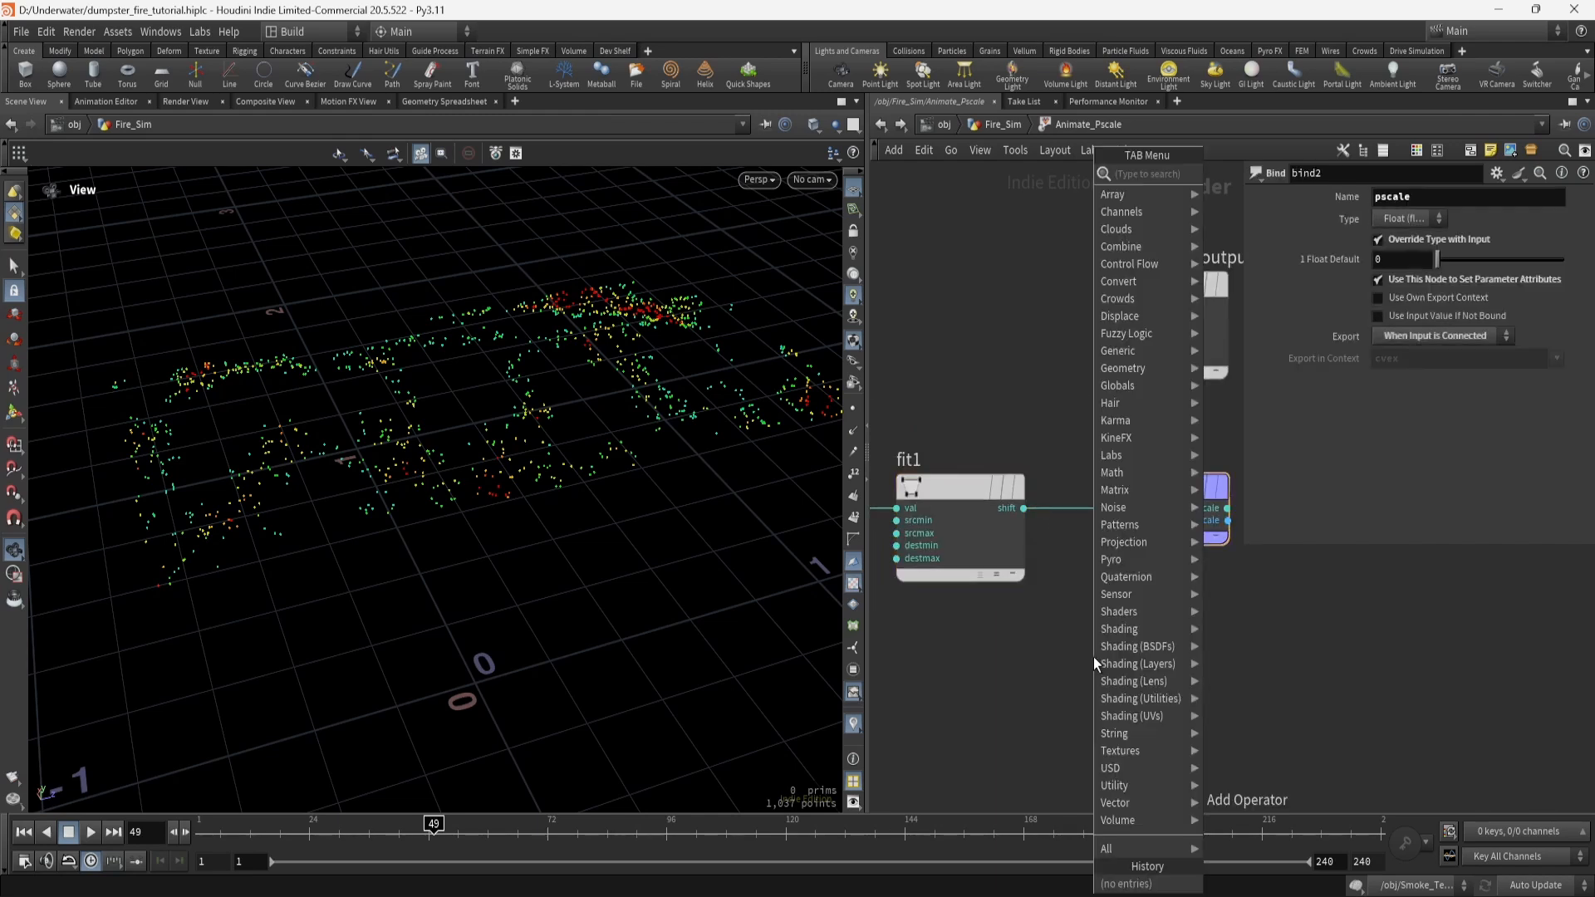
type("bind")
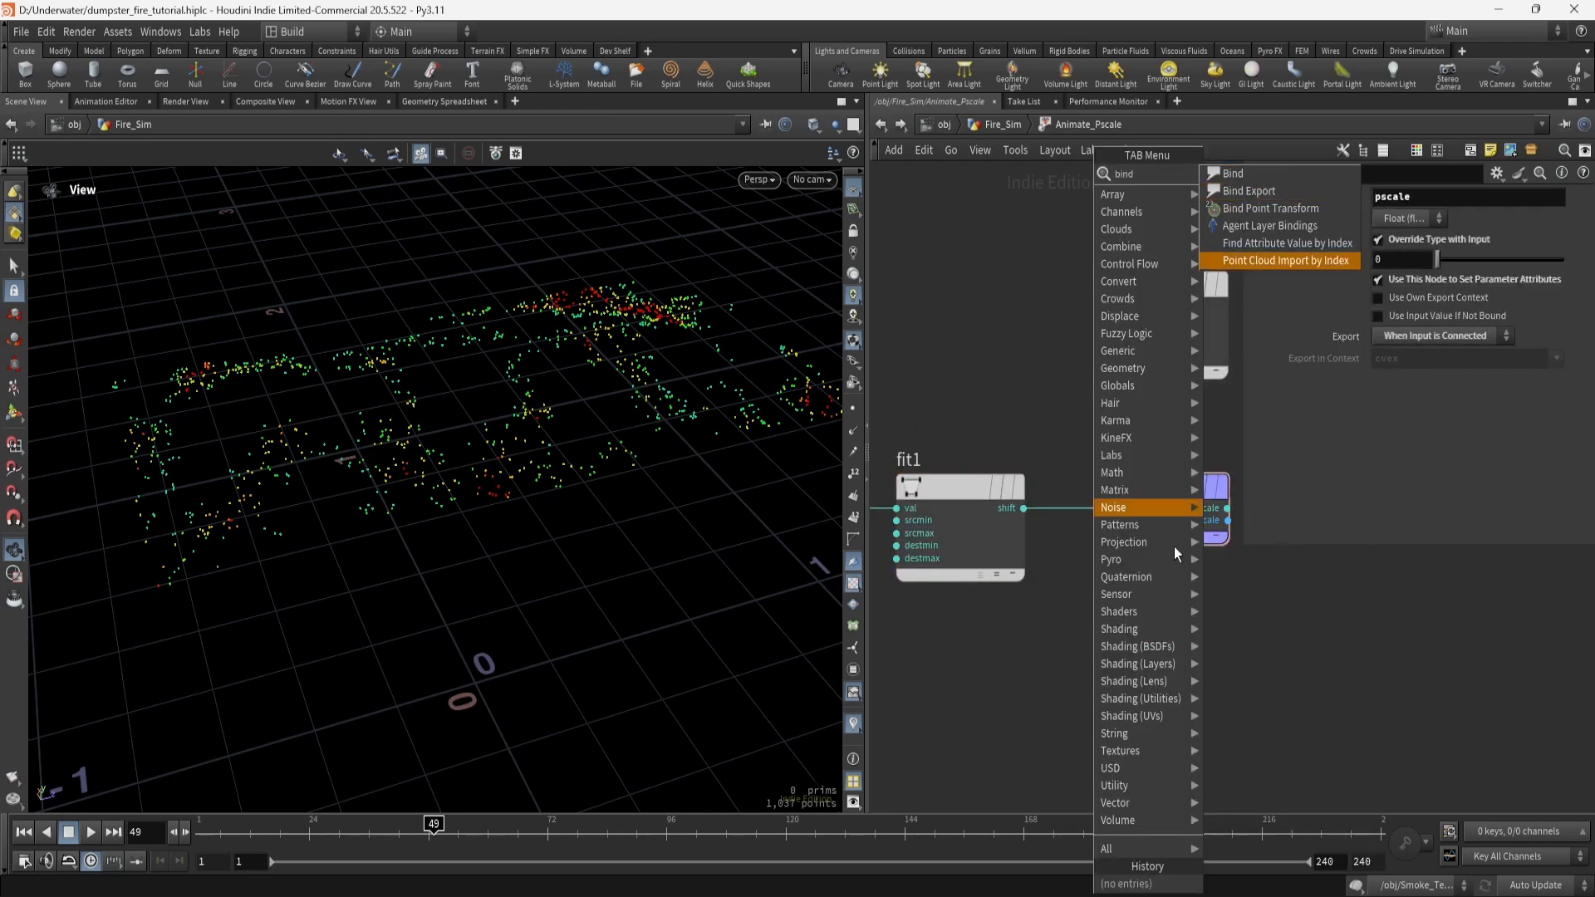
key("Escape")
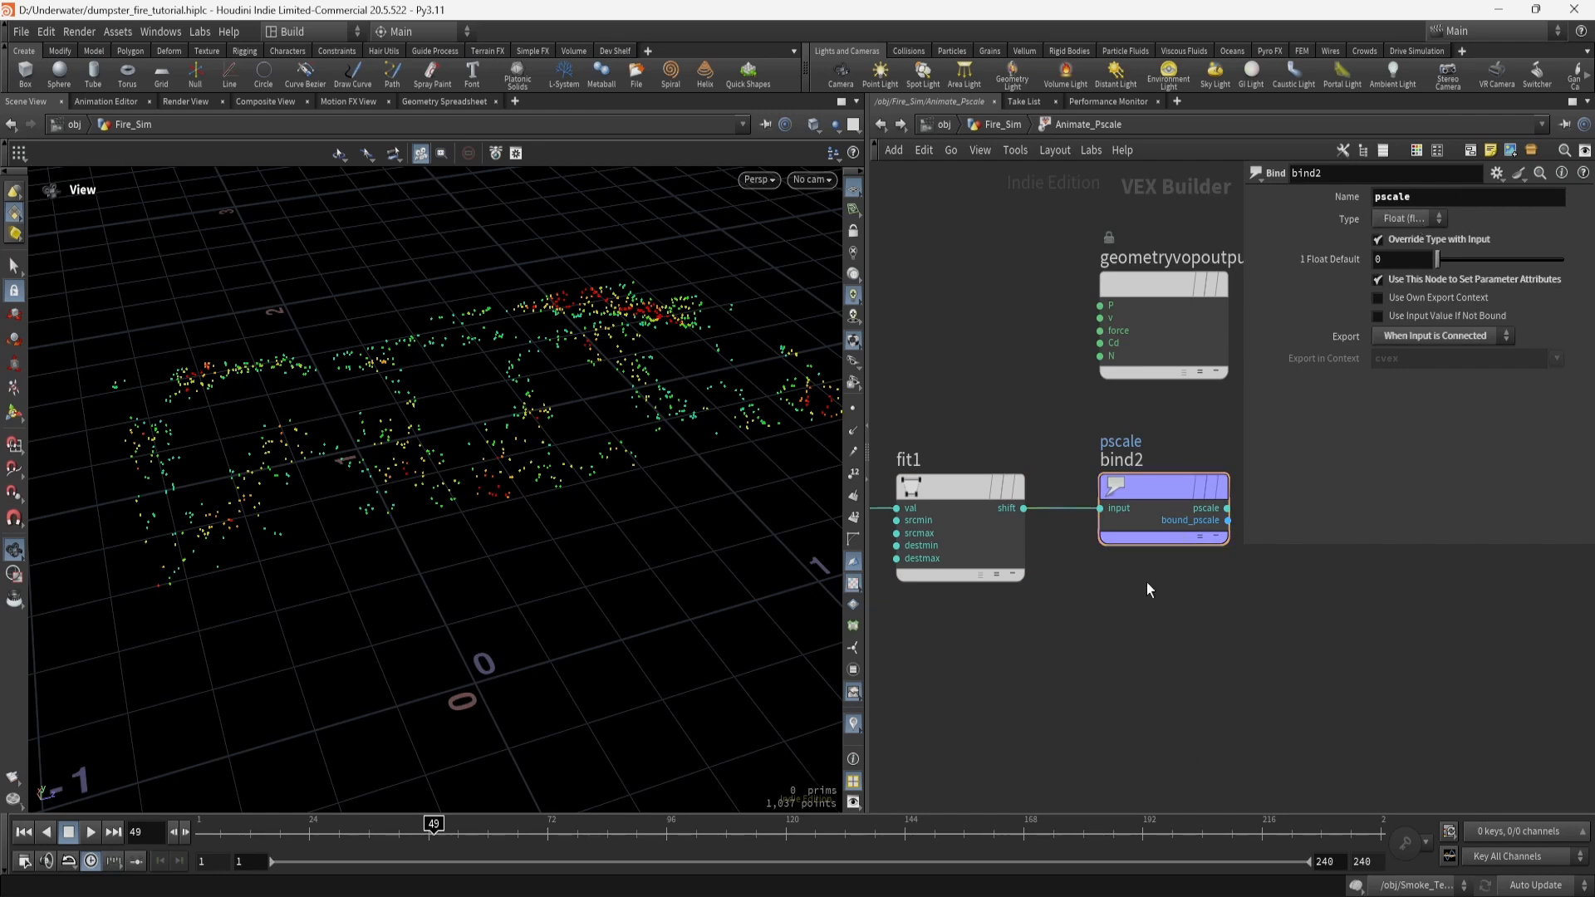
middle_click_drag(1035, 711, 1181, 705)
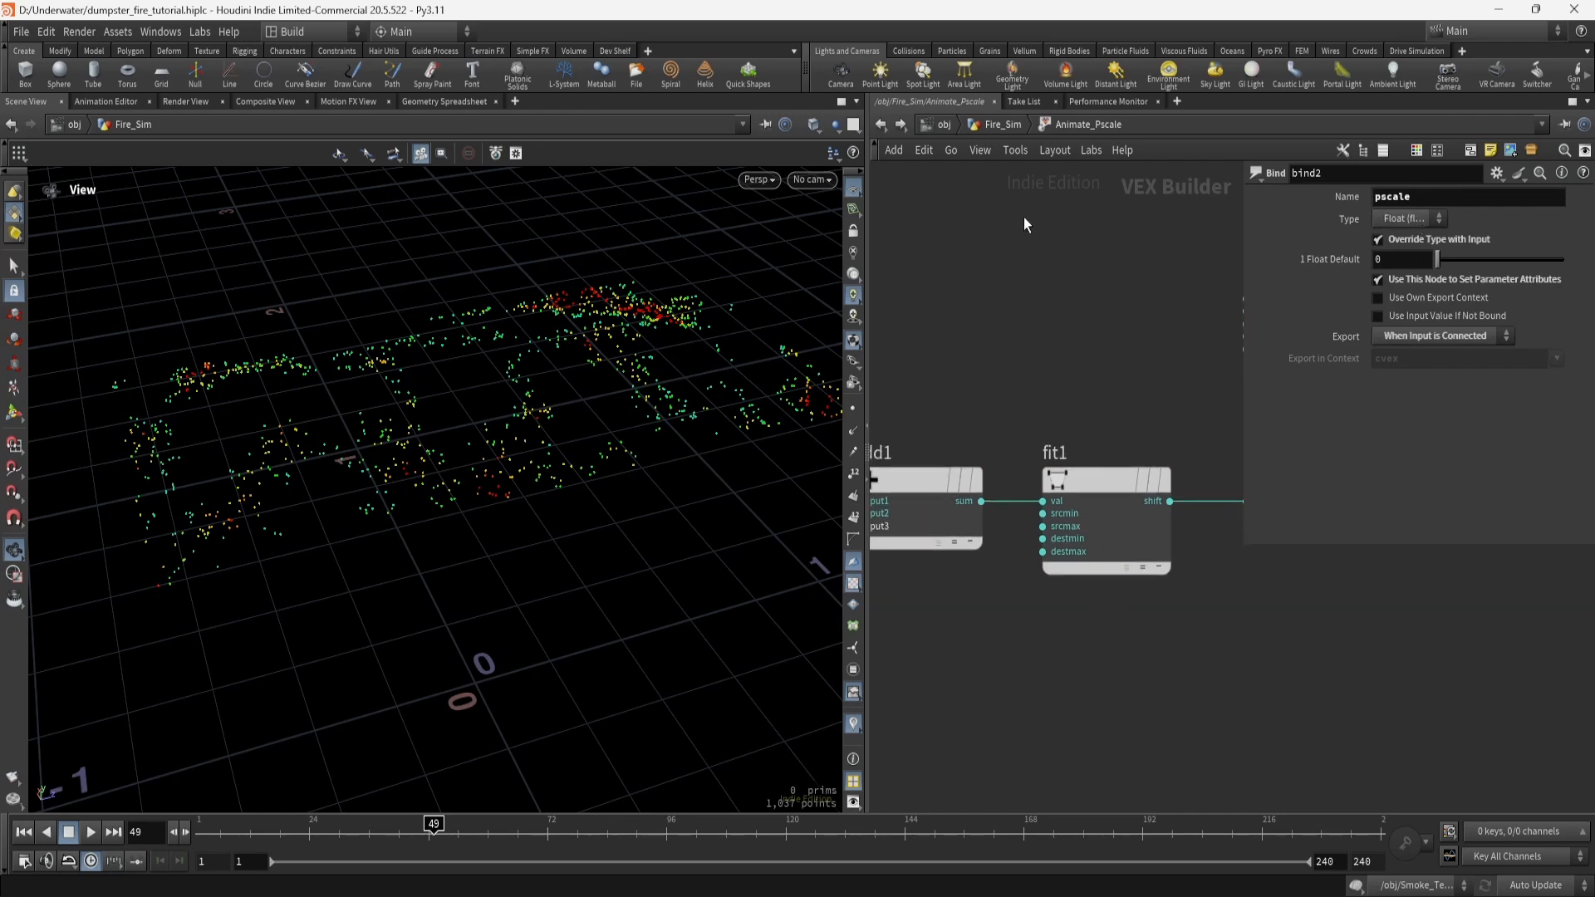
left_click(1003, 124)
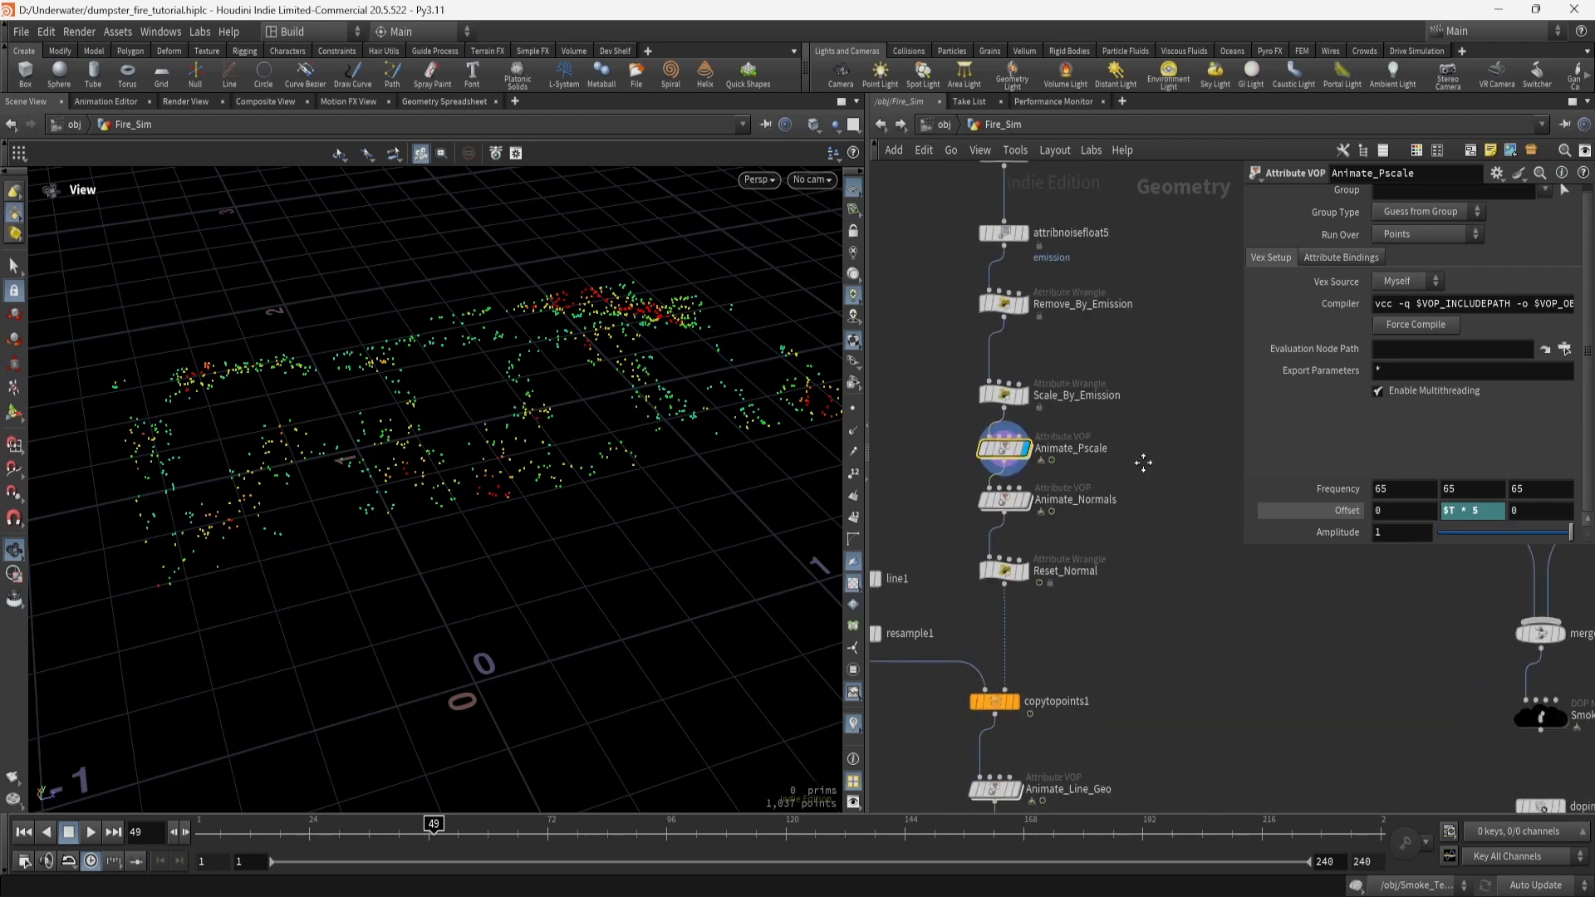
Show Animate_Normals' point normals as cyan lines and play the timeline from the start to frame 45.
left_click(993, 509)
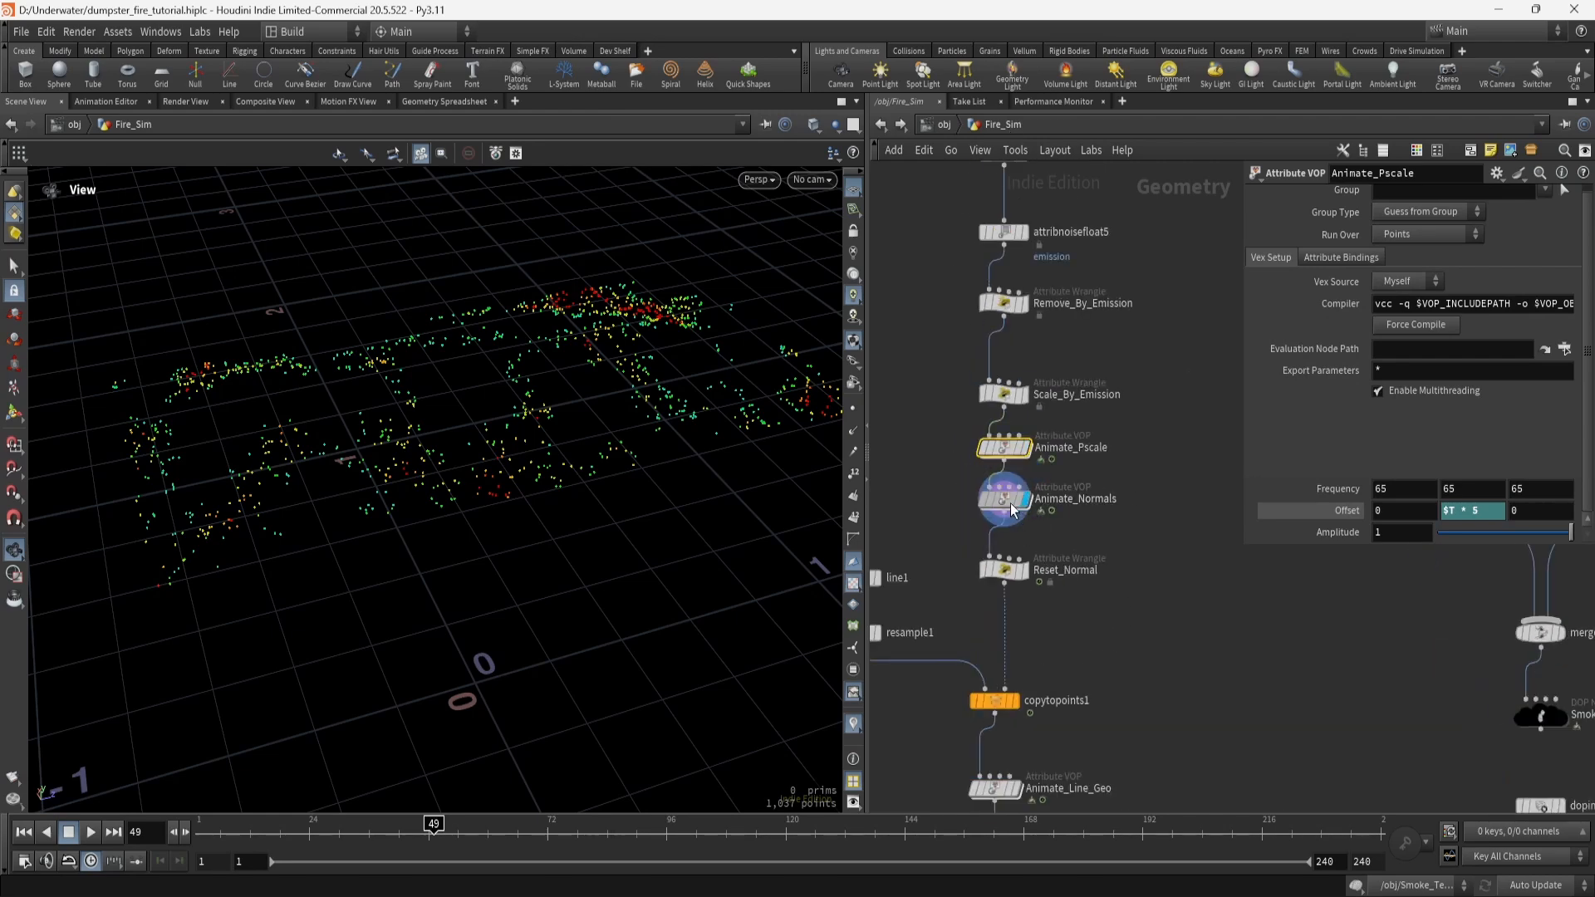
left_click(853, 431)
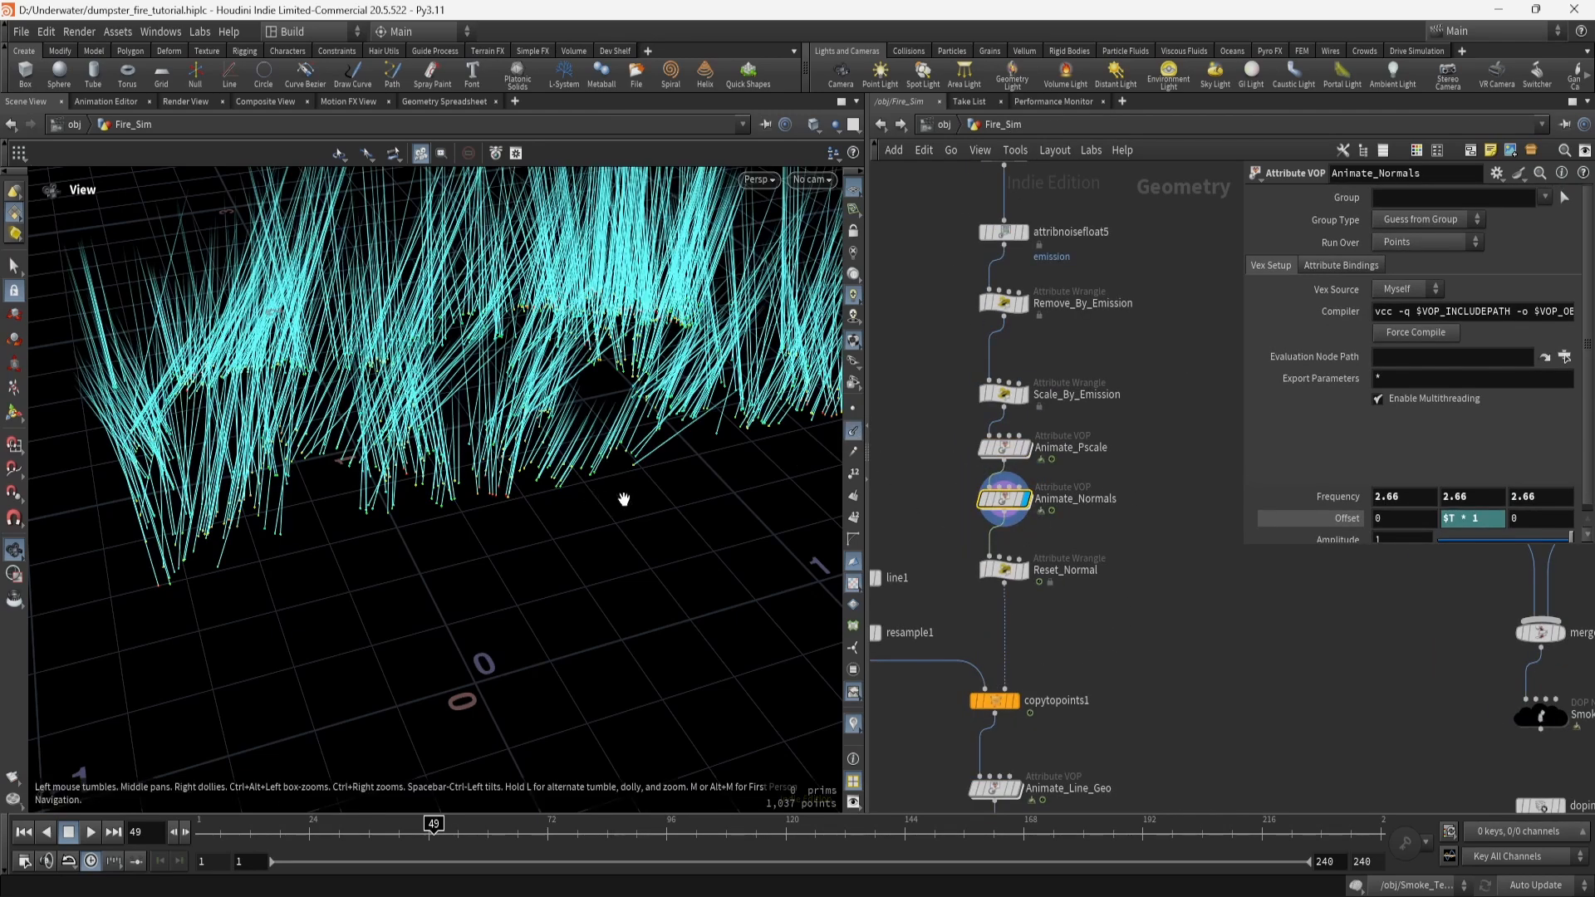
left_click_drag(508, 447, 648, 374)
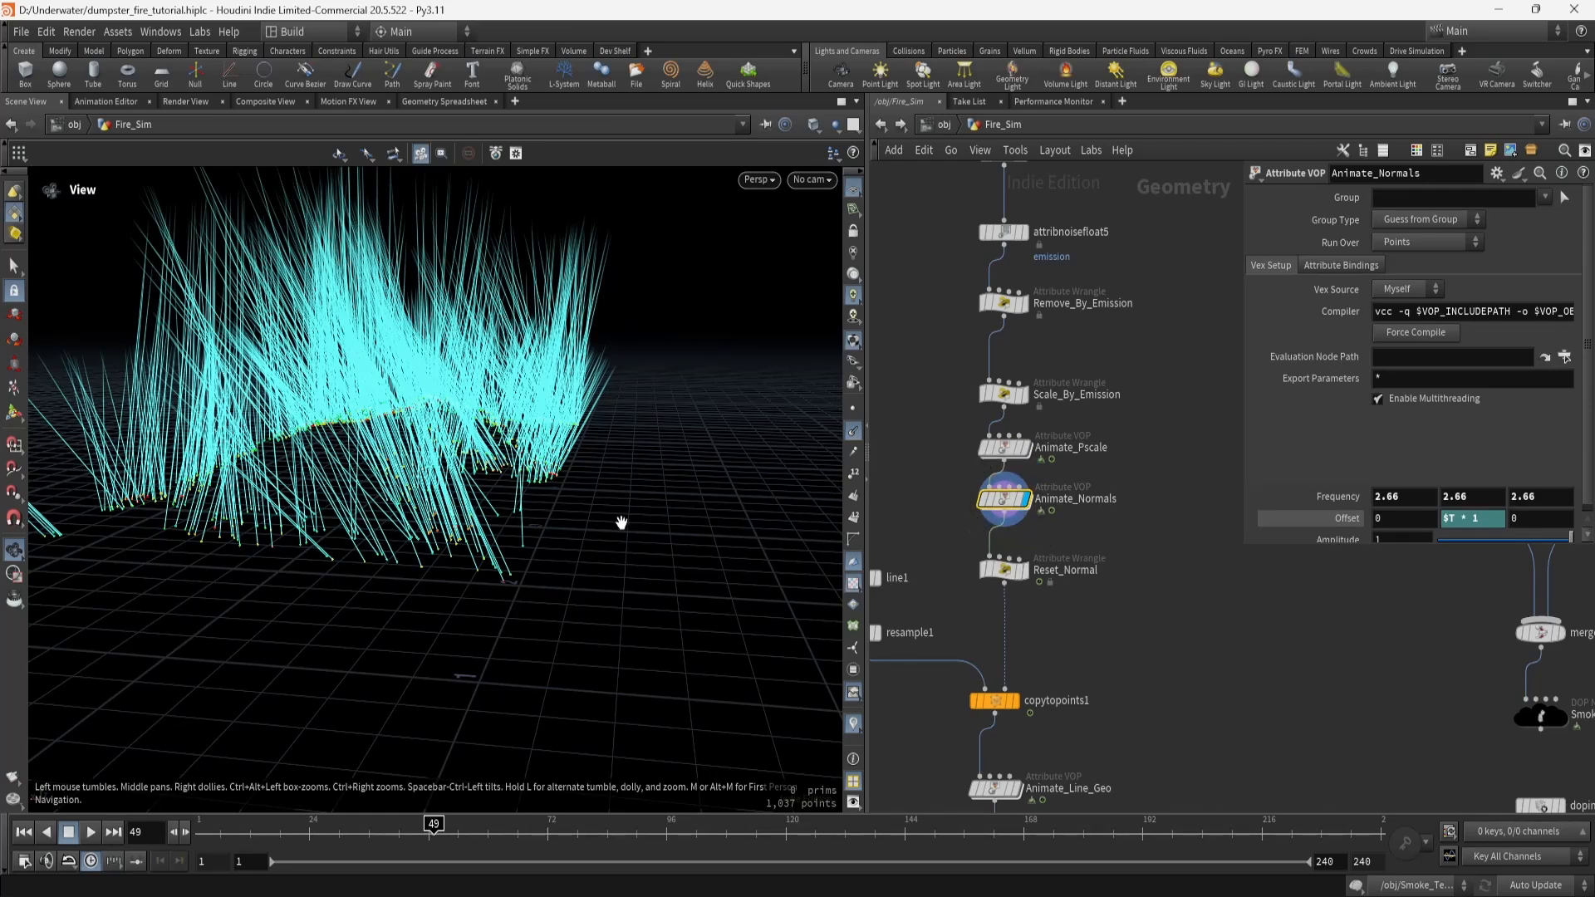
key("ctrl+Up")
key("Up")
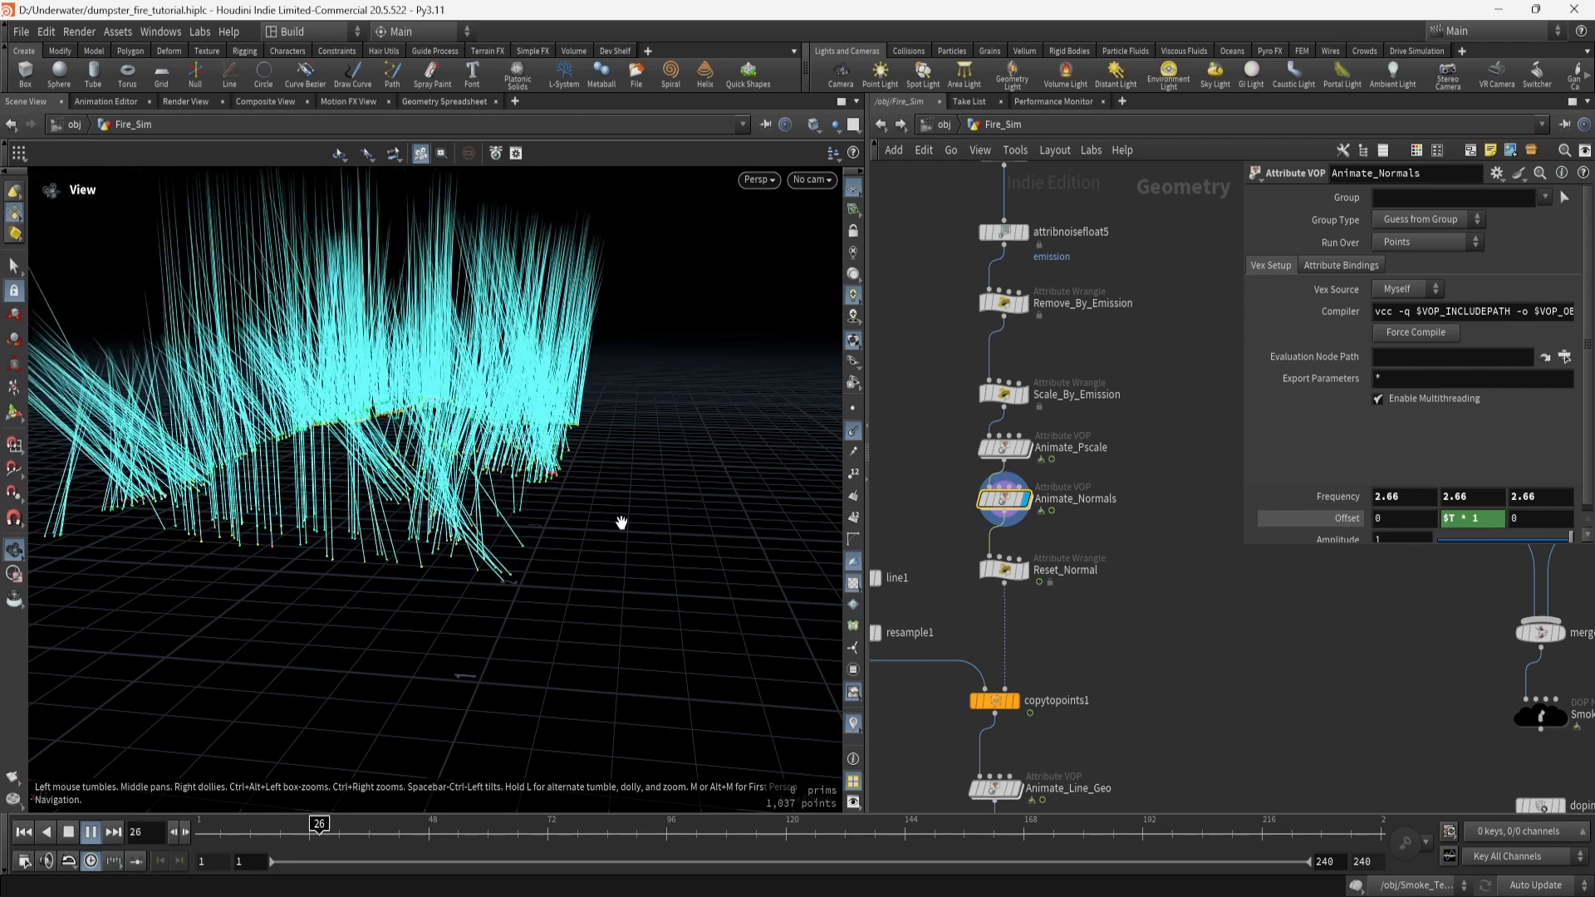
key("Up")
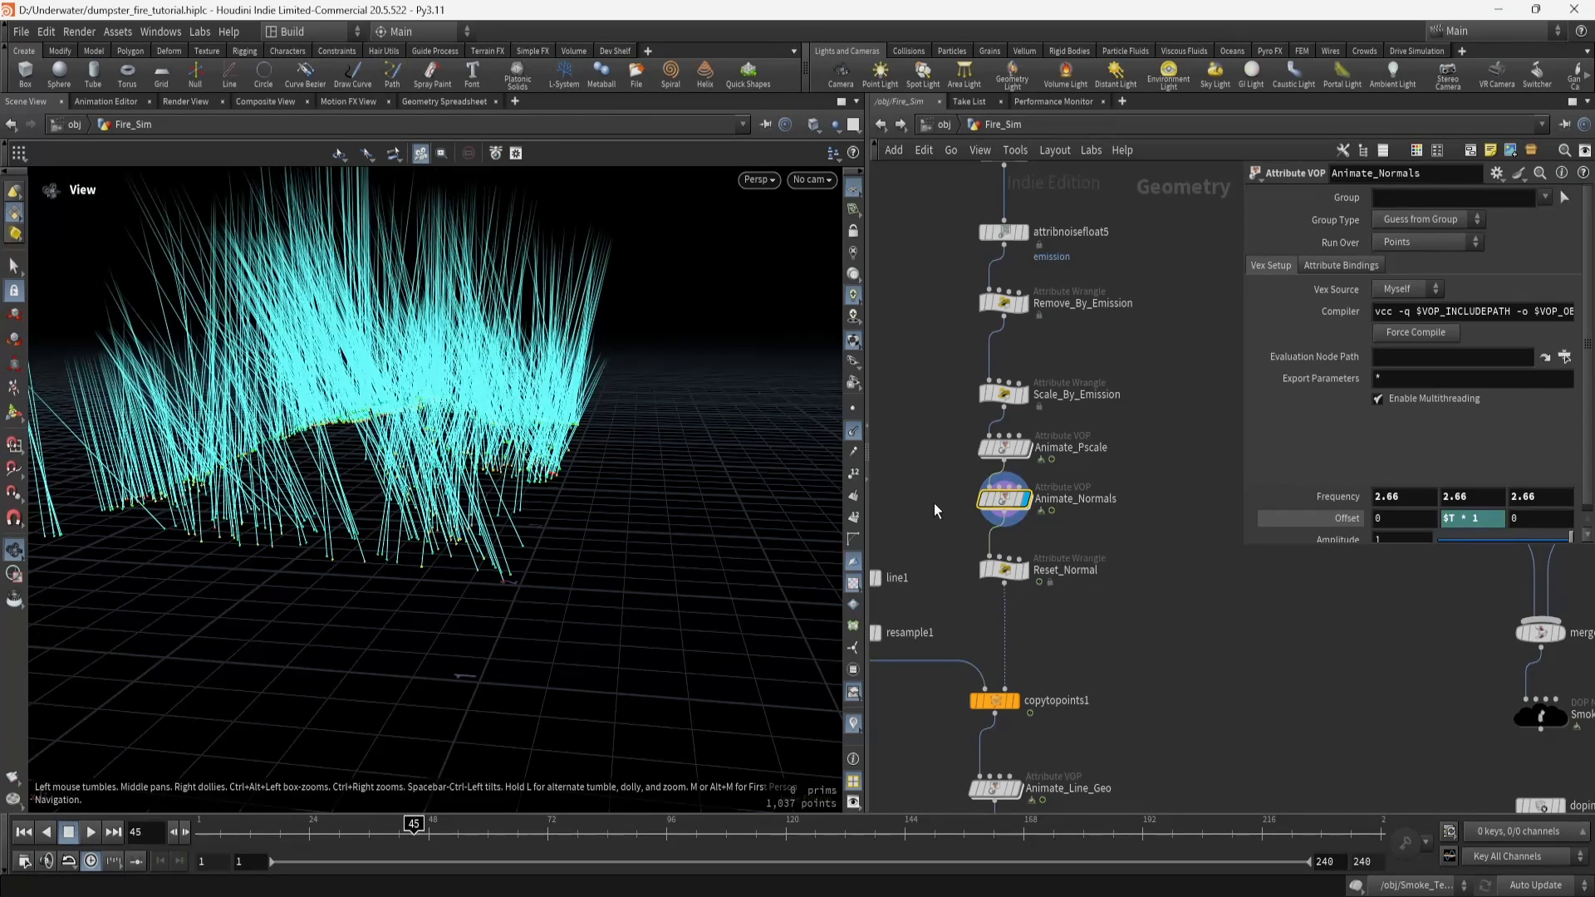
Inspect copytopoints1 and the Reset_Normal expression, then dive inside Animate_Normals.
middle_click_drag(949, 503, 1022, 452)
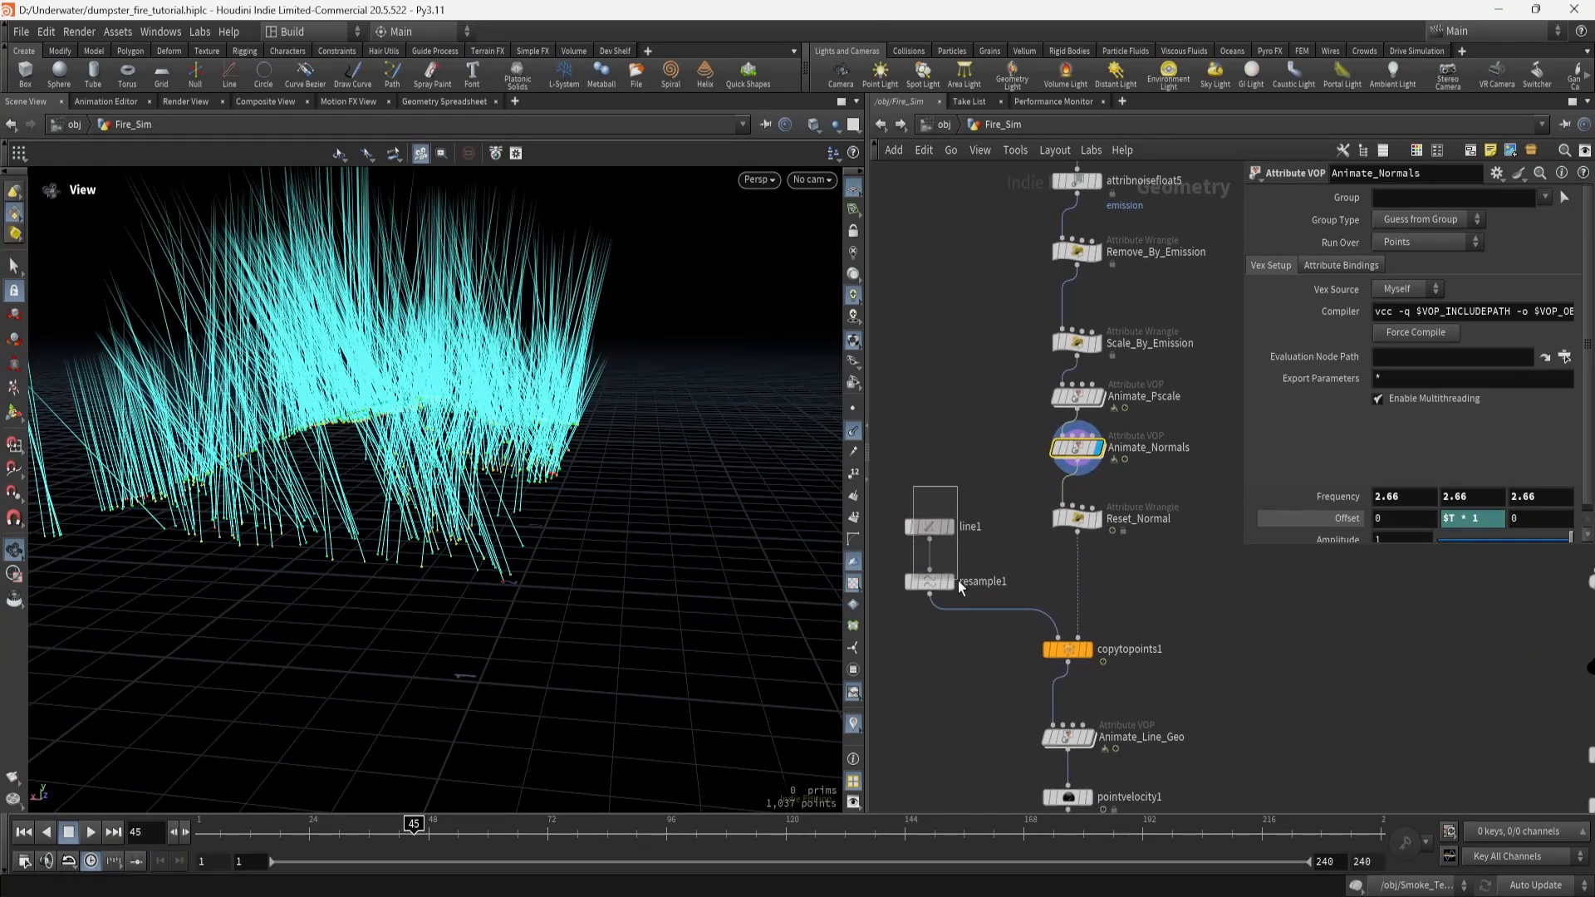
left_click_drag(959, 580, 960, 584)
left_click(1068, 649)
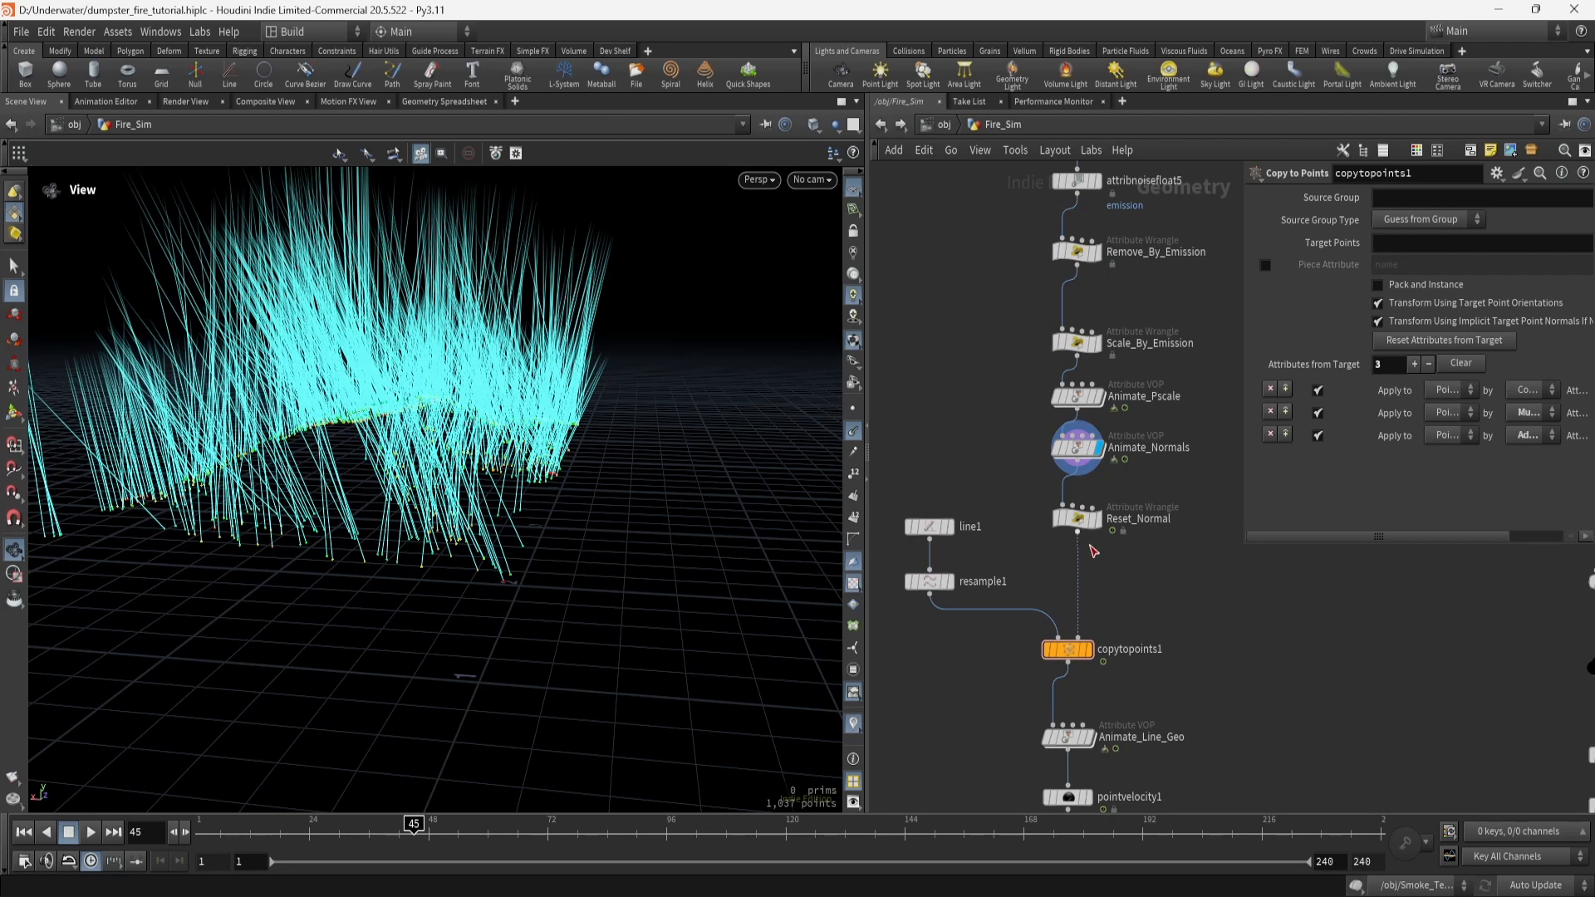
left_click(1104, 524)
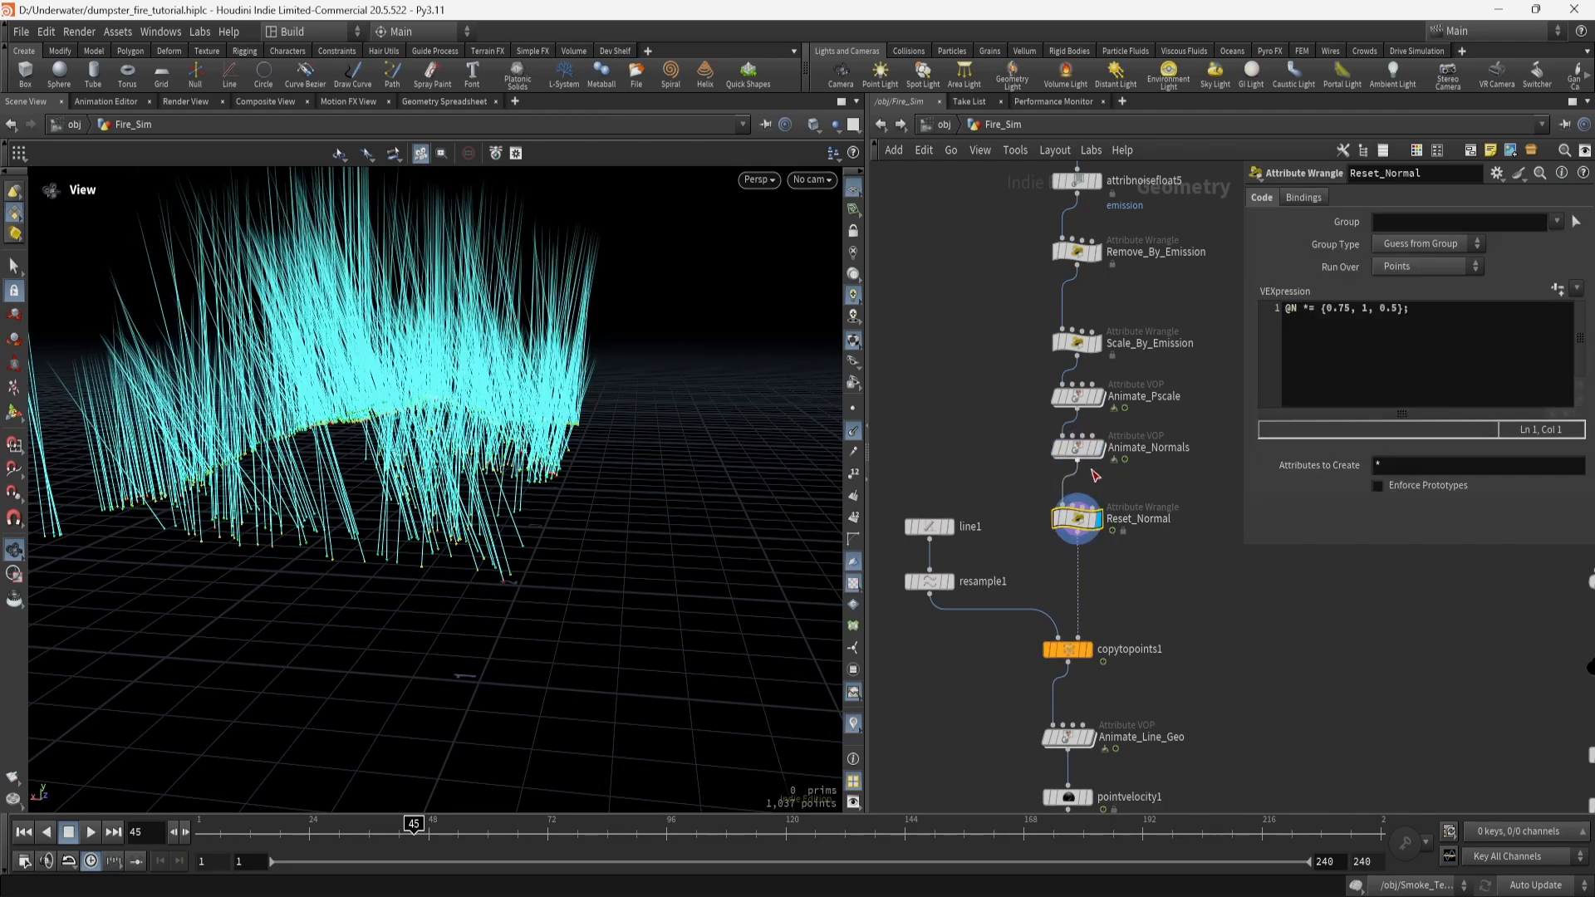
double_click(1084, 452)
Inspect curlnoise1's noise settings, fit1's range and add1's inputs inside Animate_Normals.
middle_click_drag(1196, 671, 1107, 683)
left_click(1043, 354)
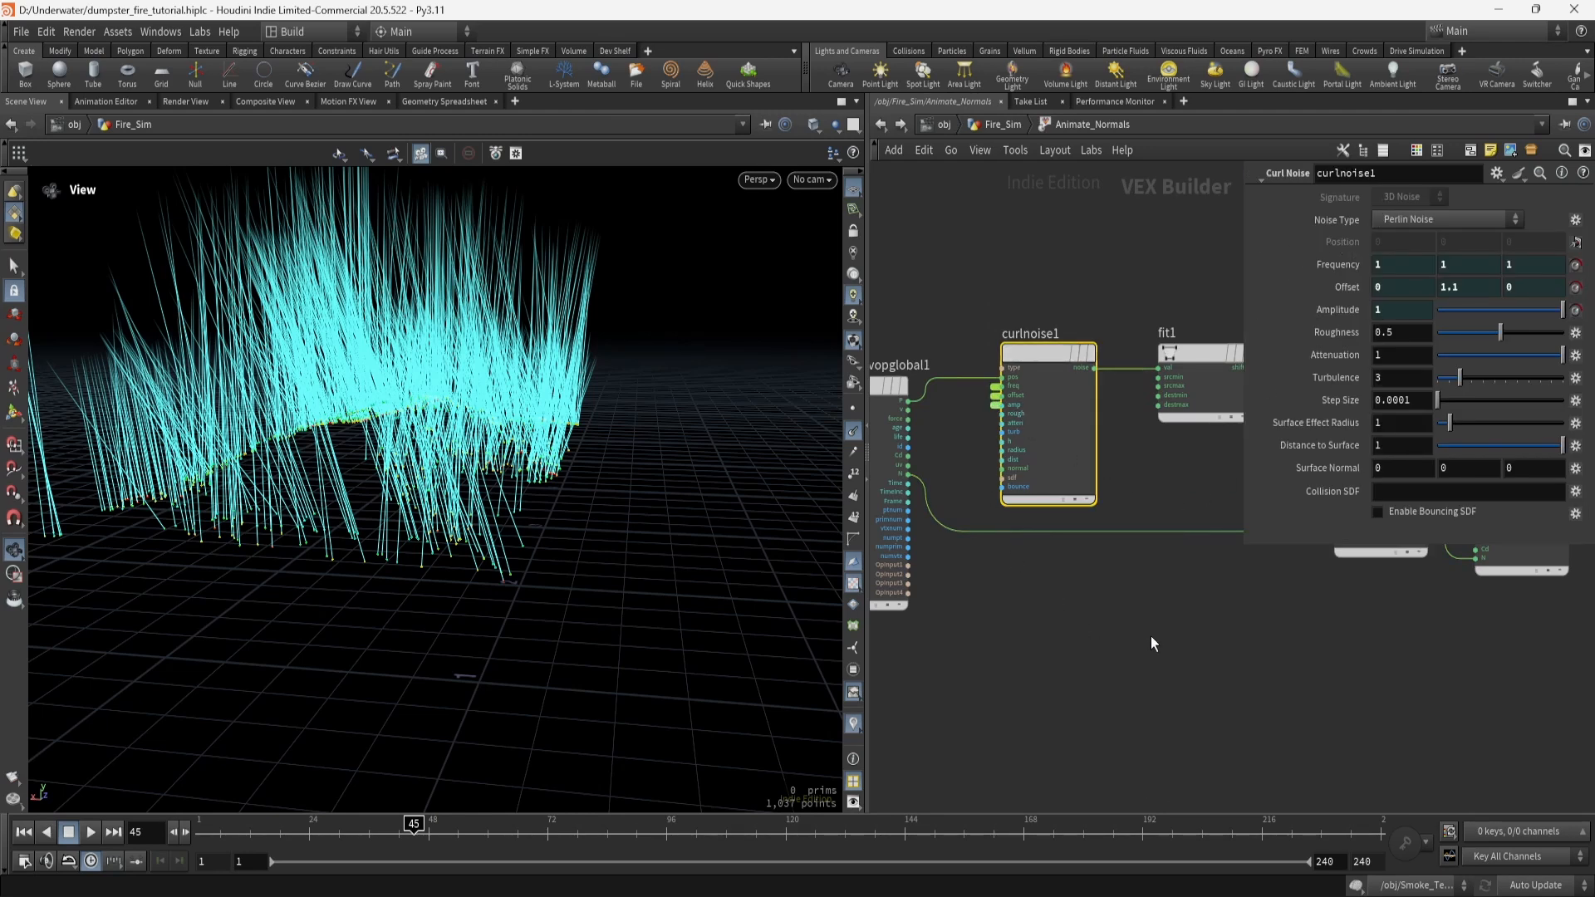
middle_click_drag(1150, 635, 980, 641)
left_click(1034, 370)
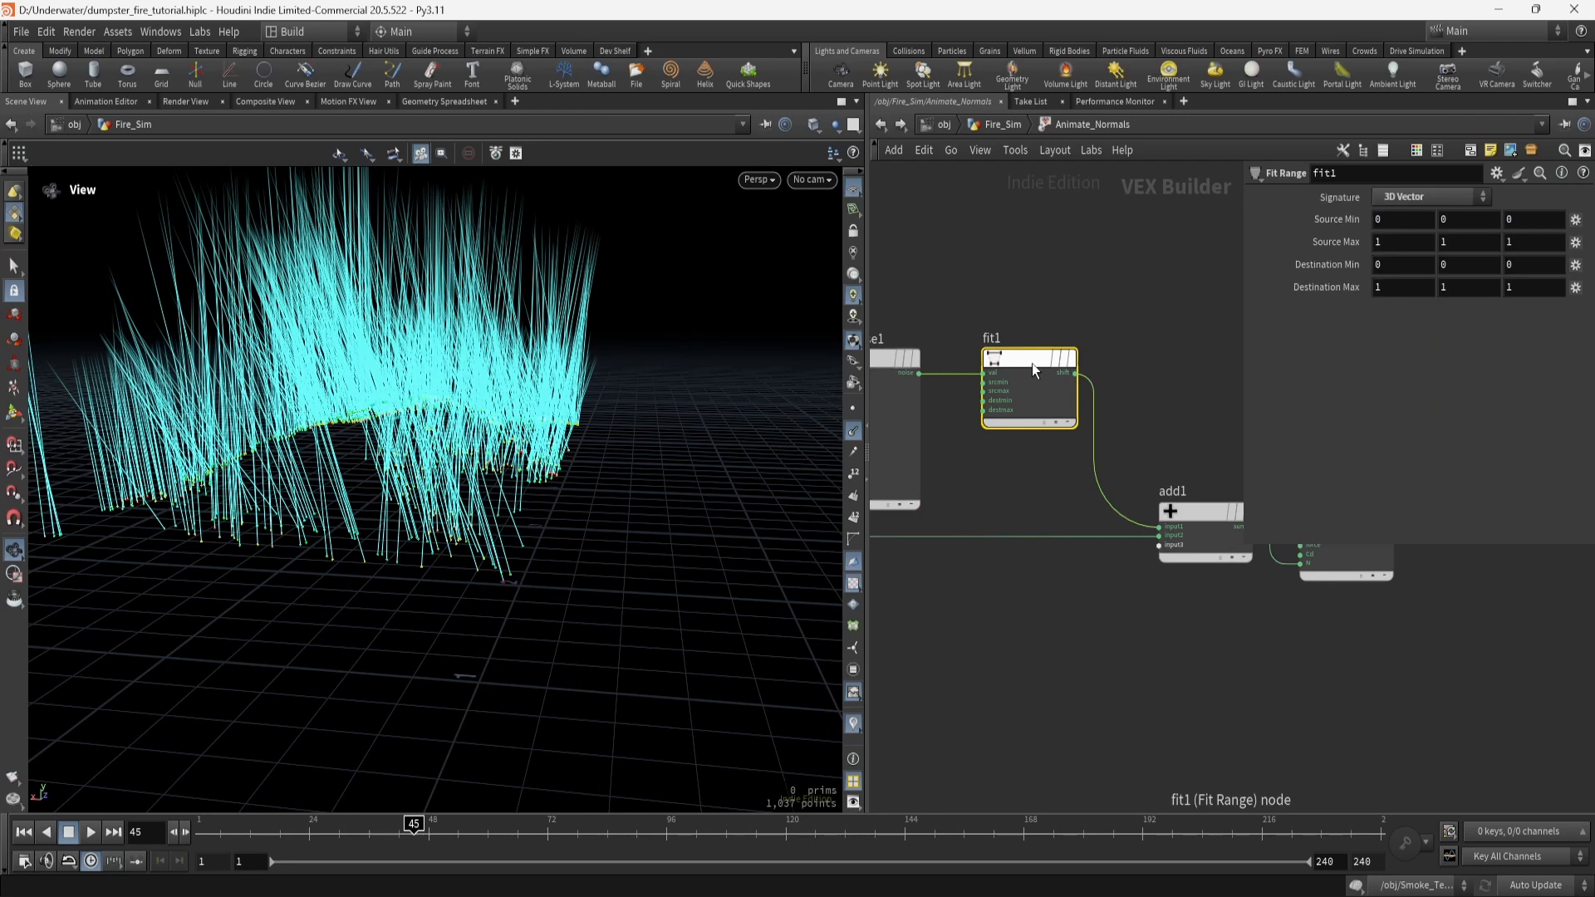
middle_click_drag(1041, 596, 1106, 596)
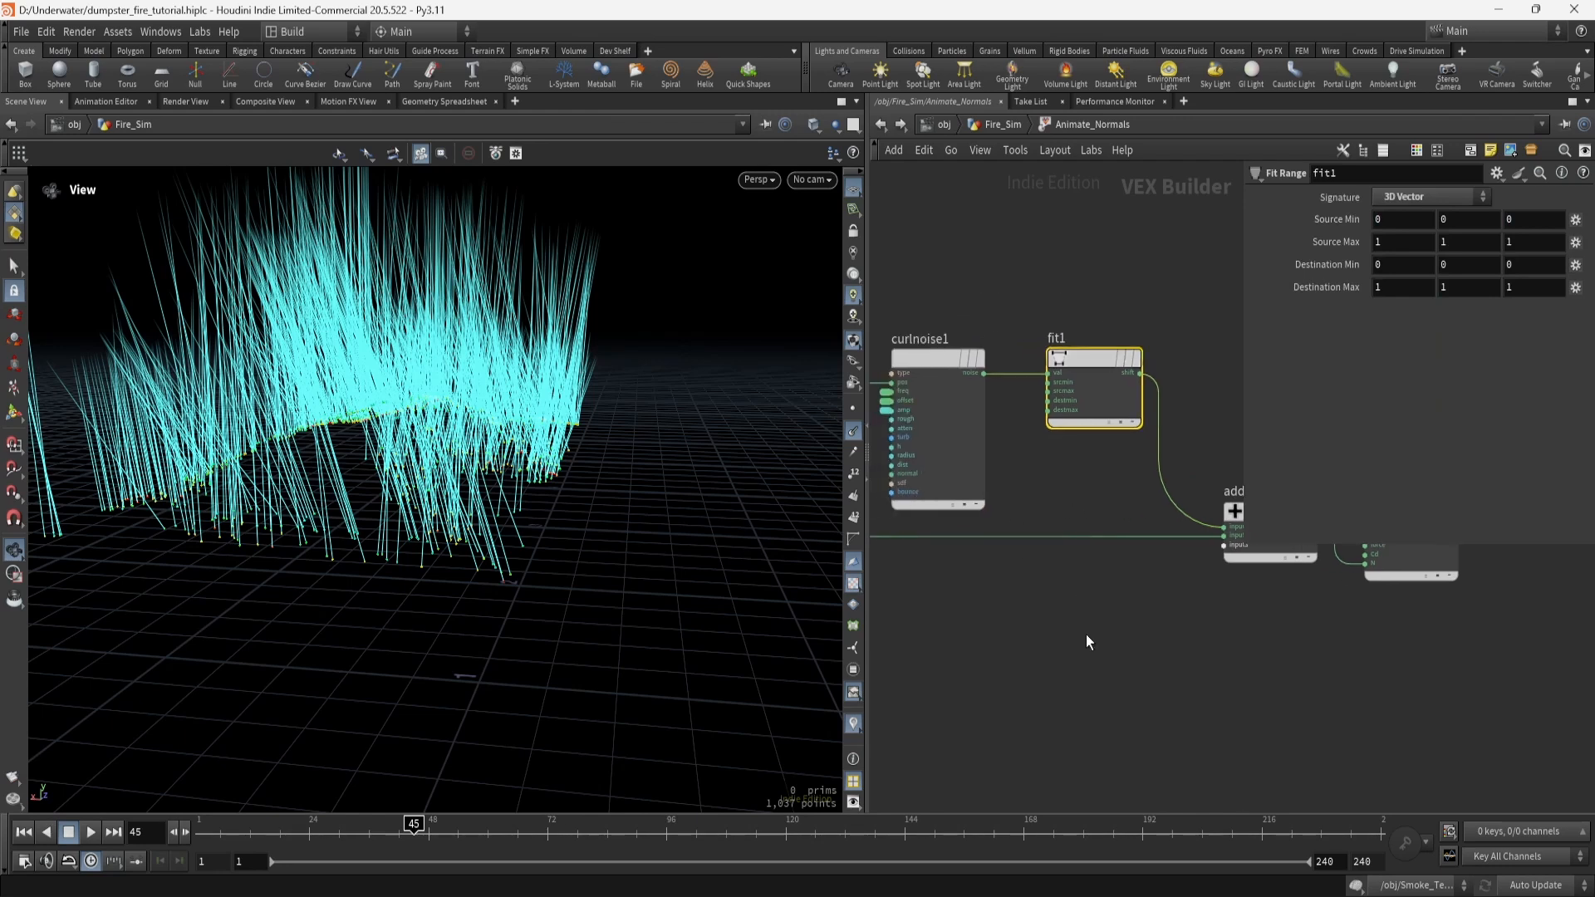
middle_click_drag(1185, 660, 1282, 660)
left_click(1138, 504)
left_click(1040, 687)
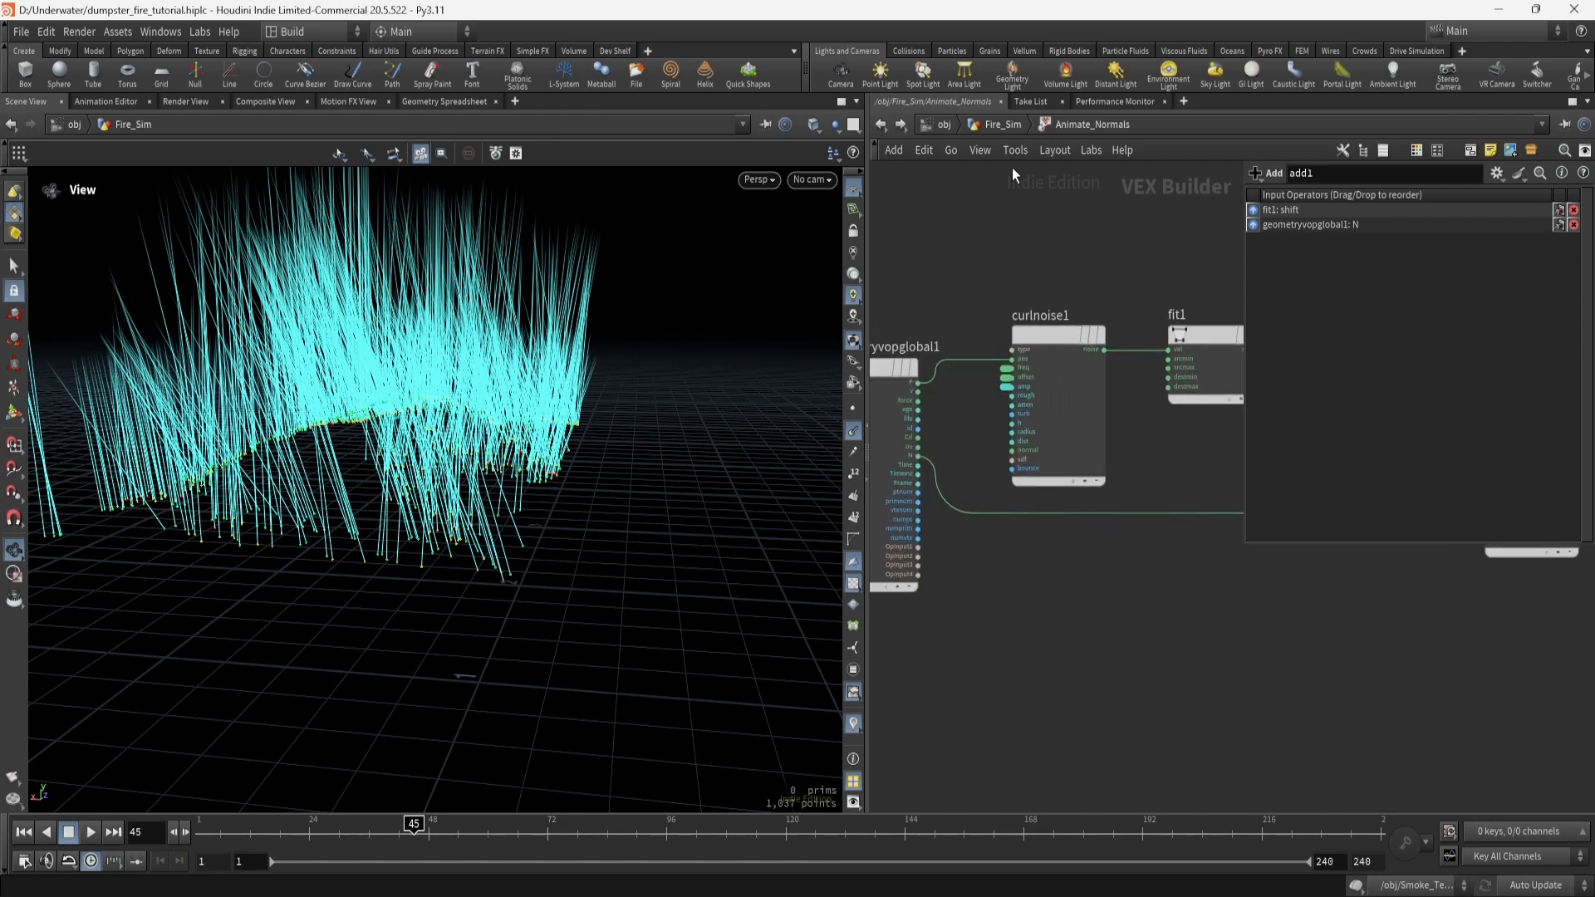
Back in Fire_Sim, display line1's 21-point resample1 result with point markers and curveu at 0.05 segment length.
key("u")
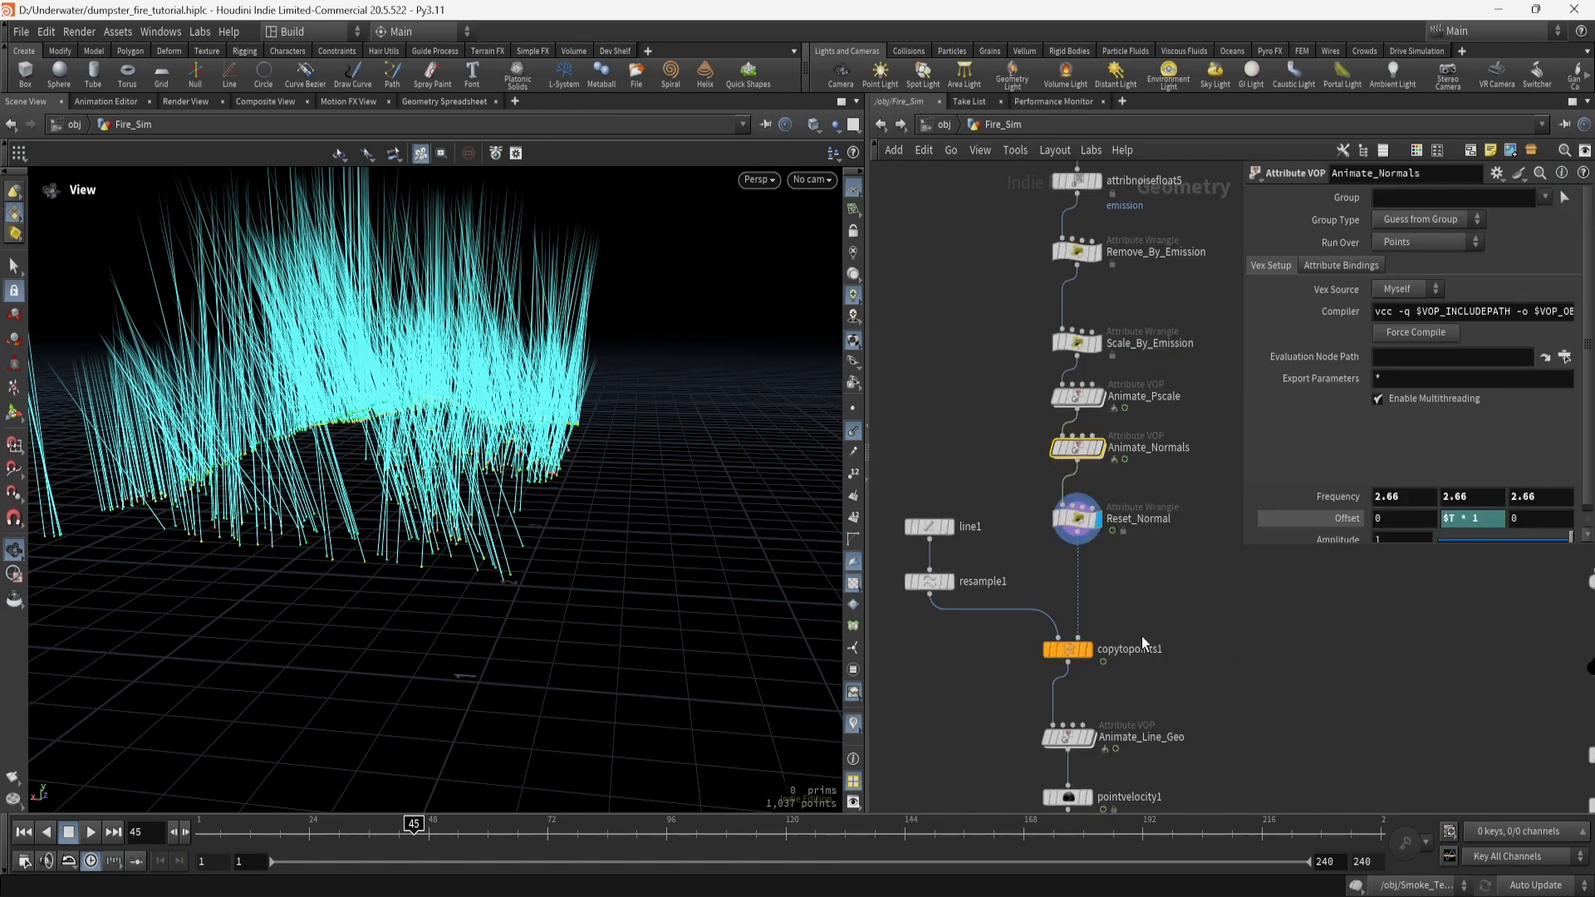
left_click(930, 528)
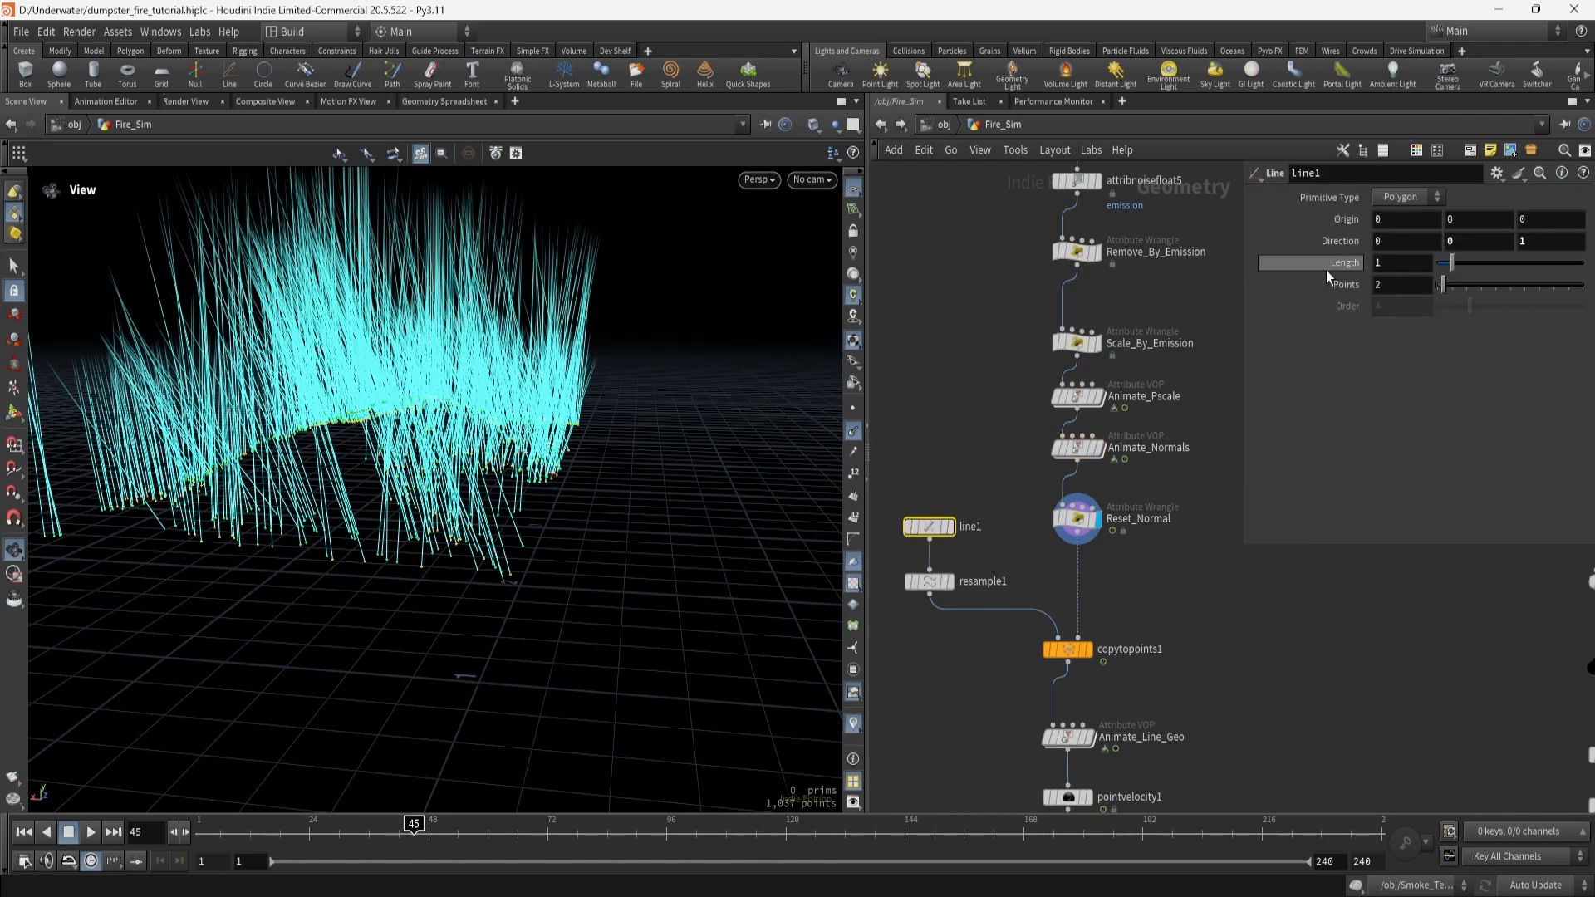
left_click(948, 582)
left_click(928, 582)
left_click_drag(550, 604, 420, 651)
middle_click_drag(580, 599, 407, 470)
left_click(857, 418)
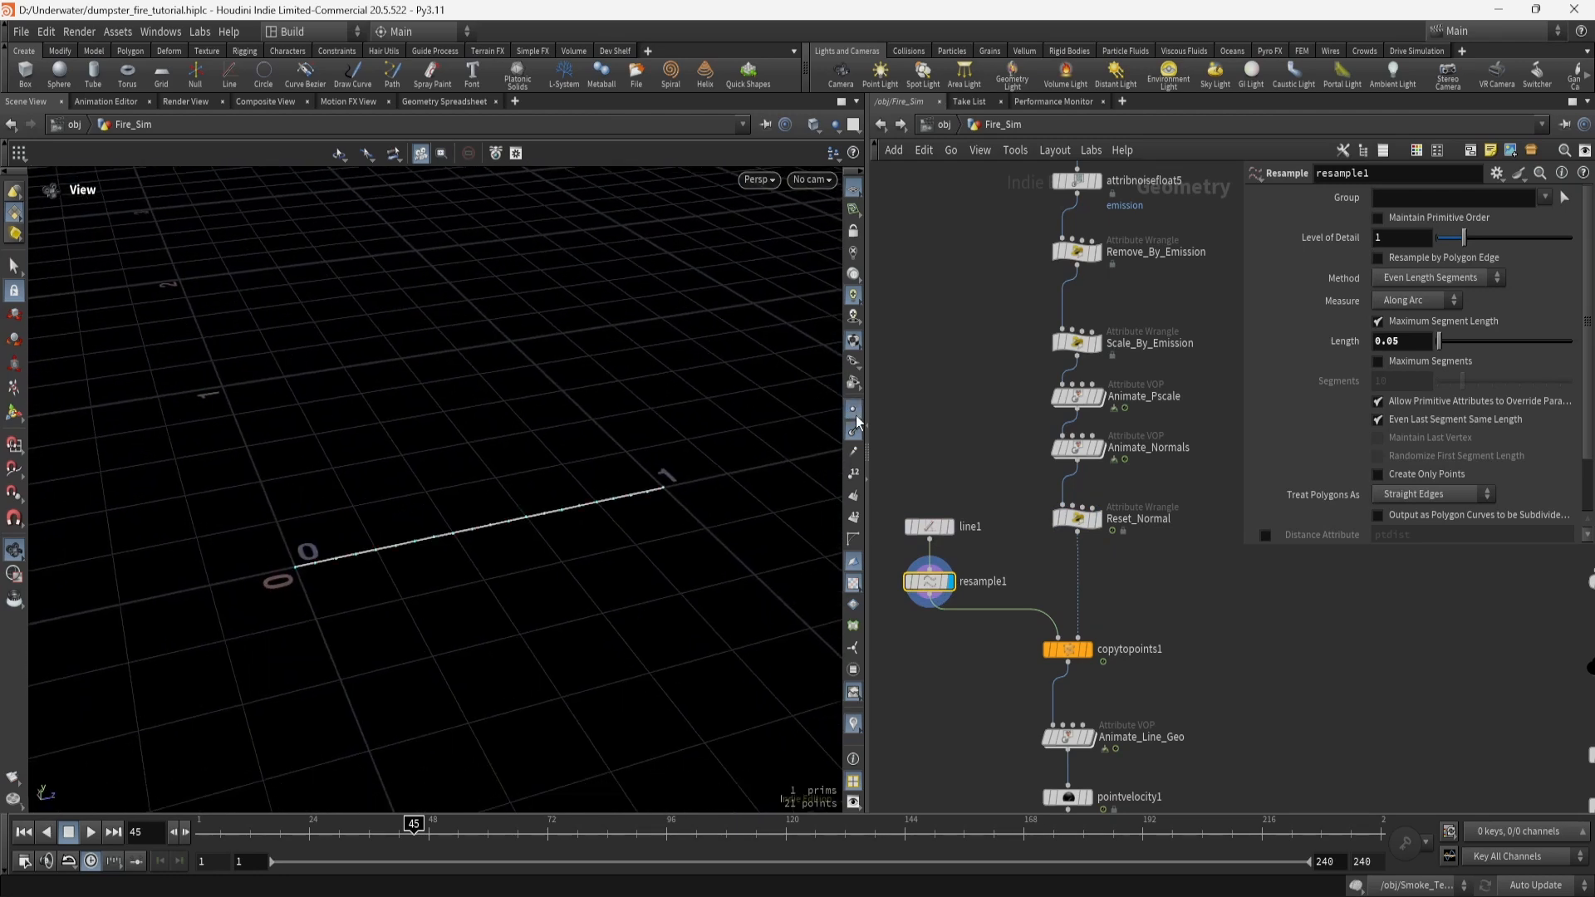
scroll(1379, 382, "down", 3)
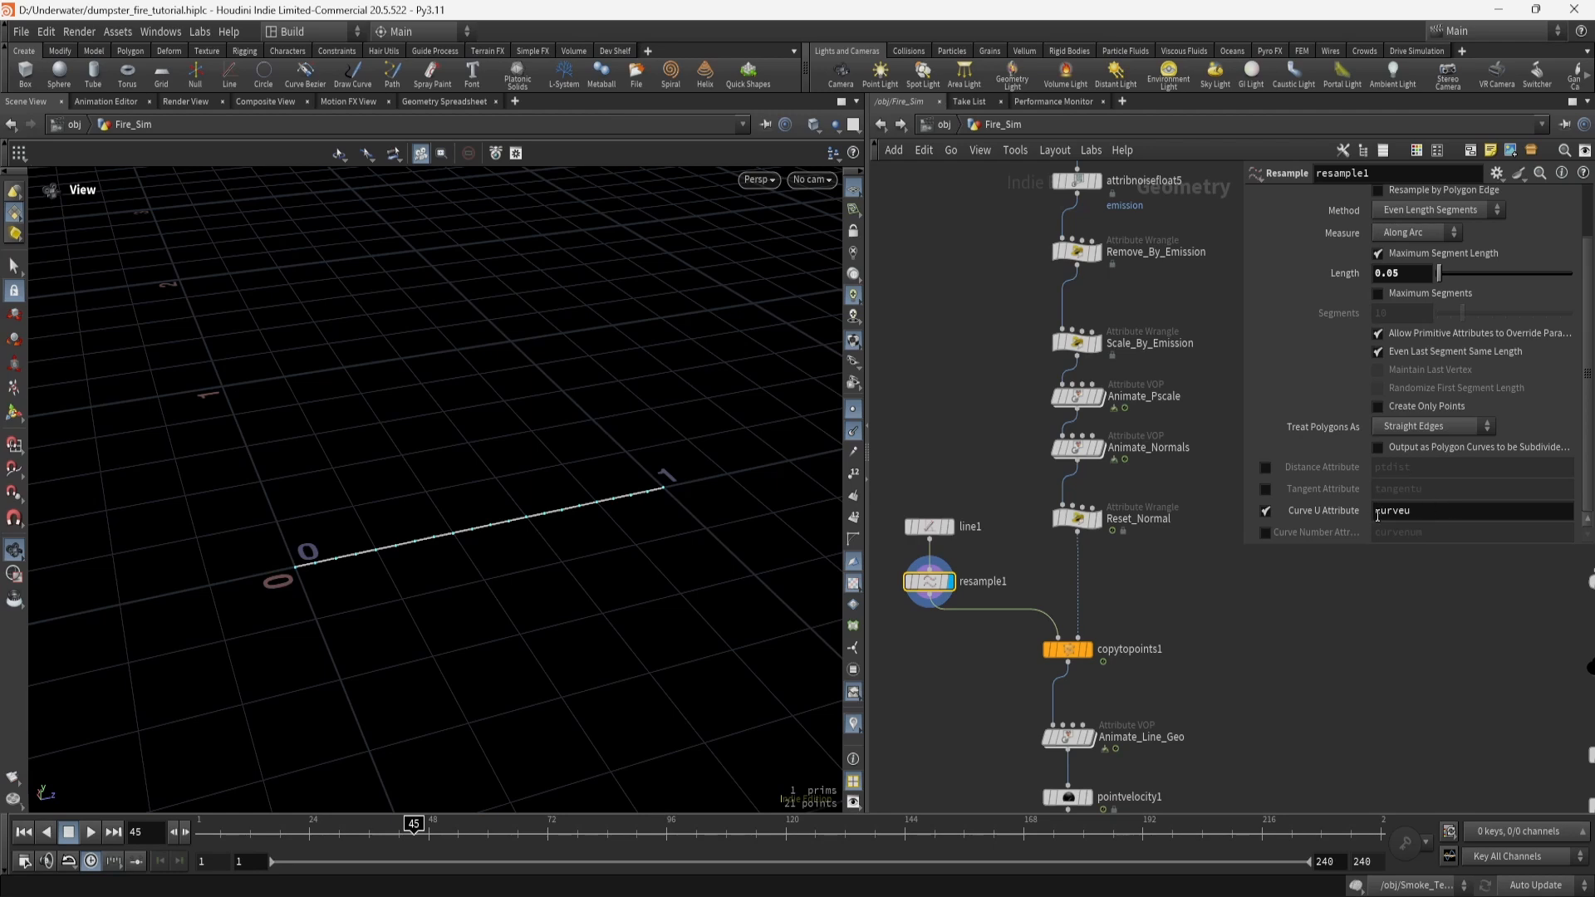
middle_click_drag(1097, 648, 1098, 561)
Display and frame copytopoints1's 1,037 copied lines, play them, and toggle point markers.
left_click(1092, 563)
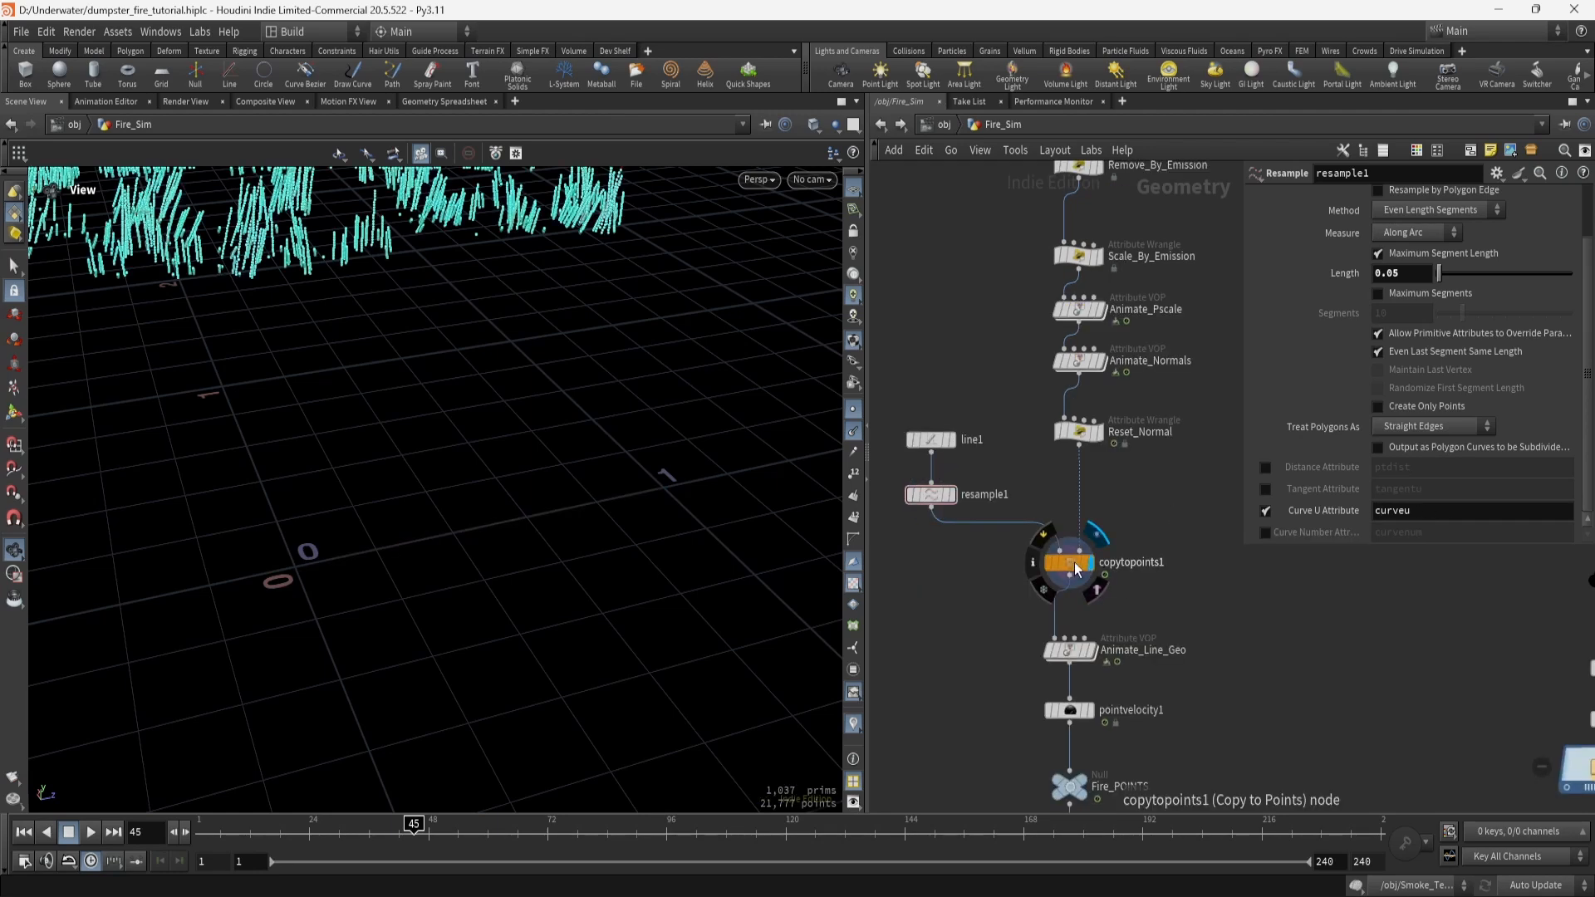
left_click(1074, 561)
key("f")
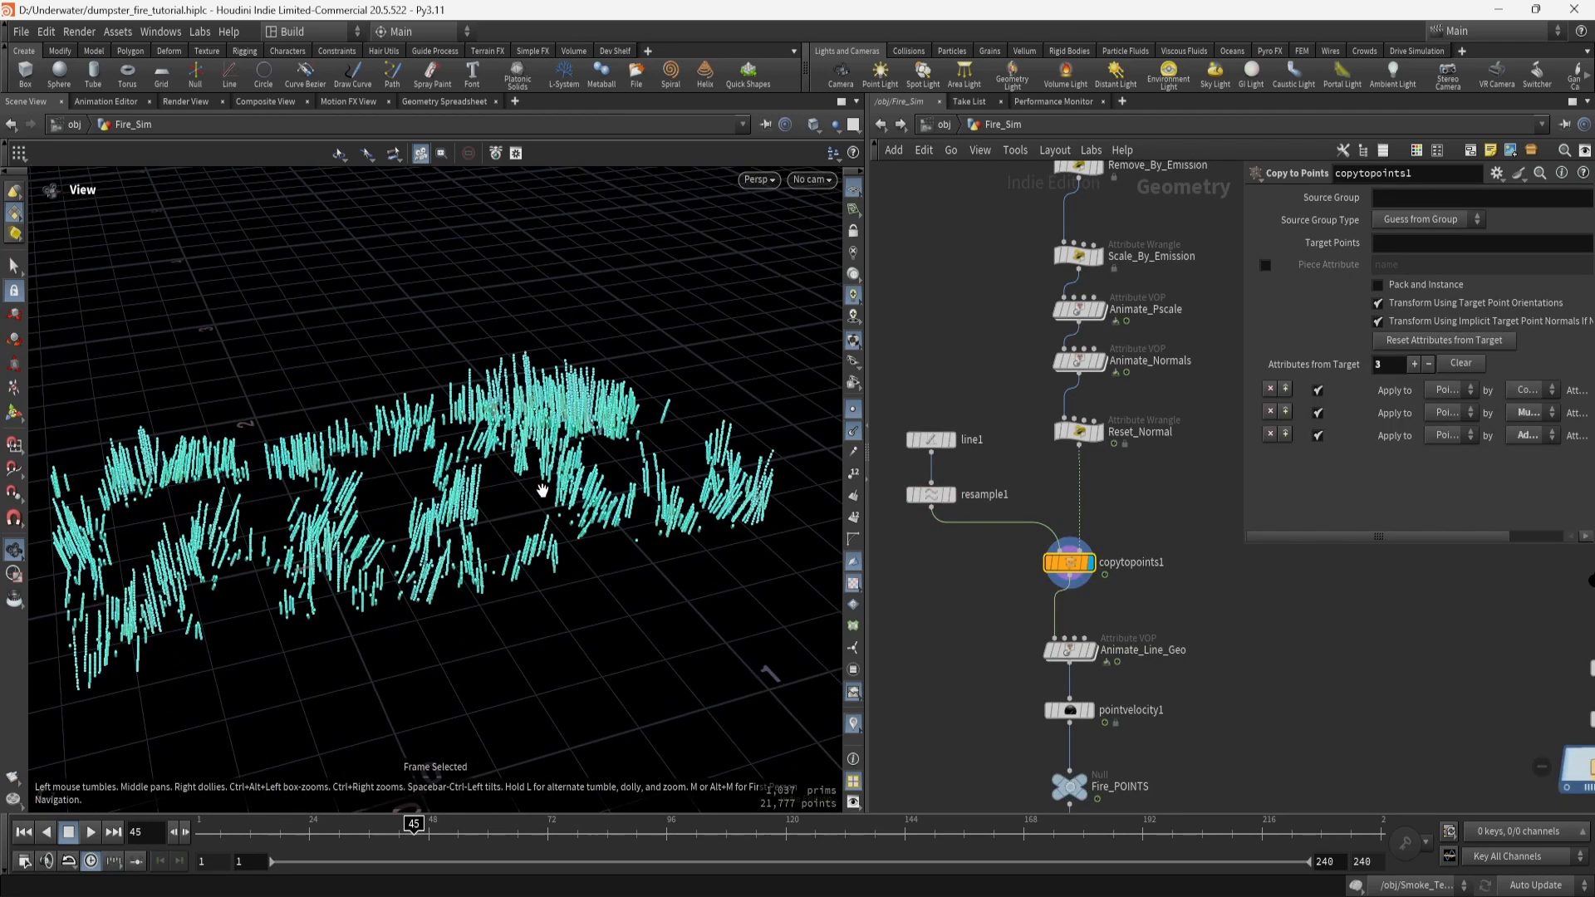
key("alt+p")
mouse_move(542, 490)
left_mouse_down()
mouse_move(541, 532)
mouse_move(633, 496)
left_mouse_up()
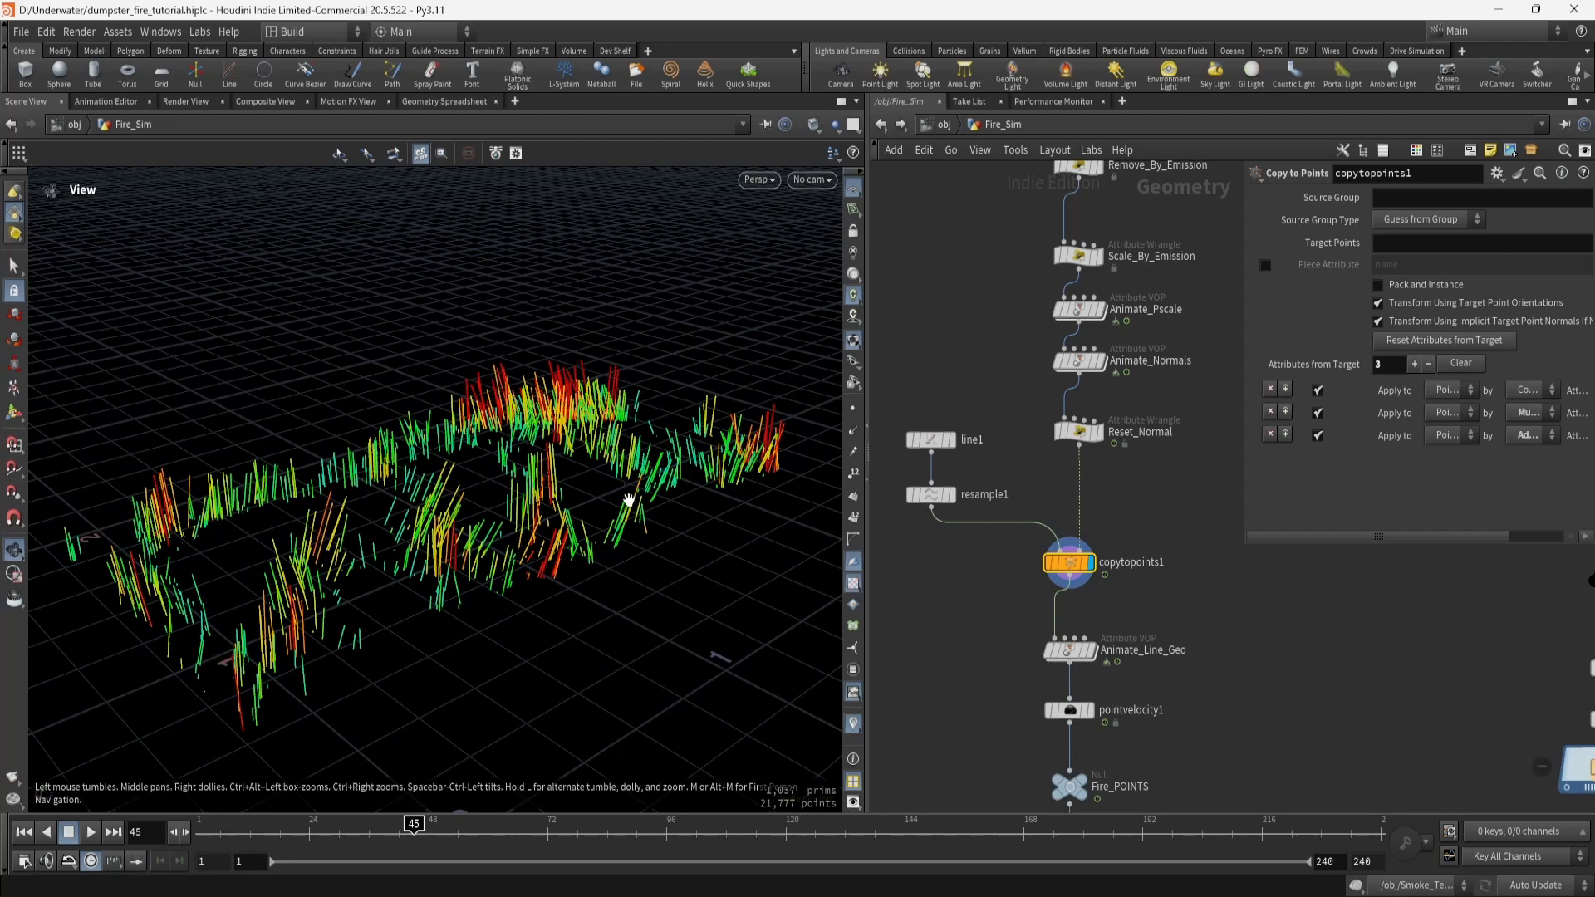
key("Up")
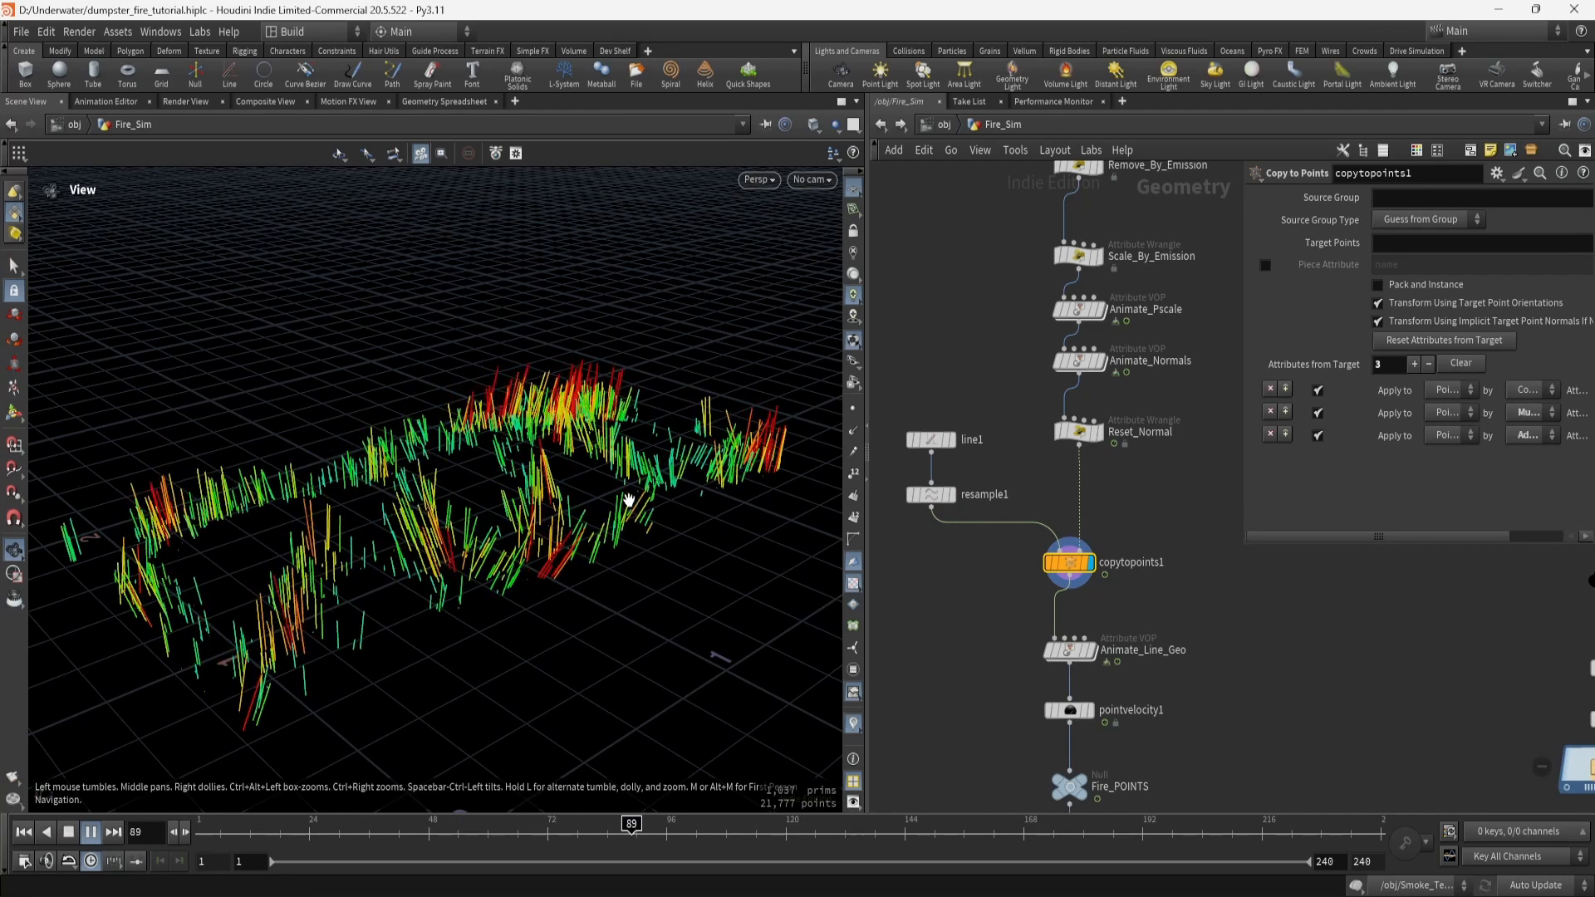
key("Up")
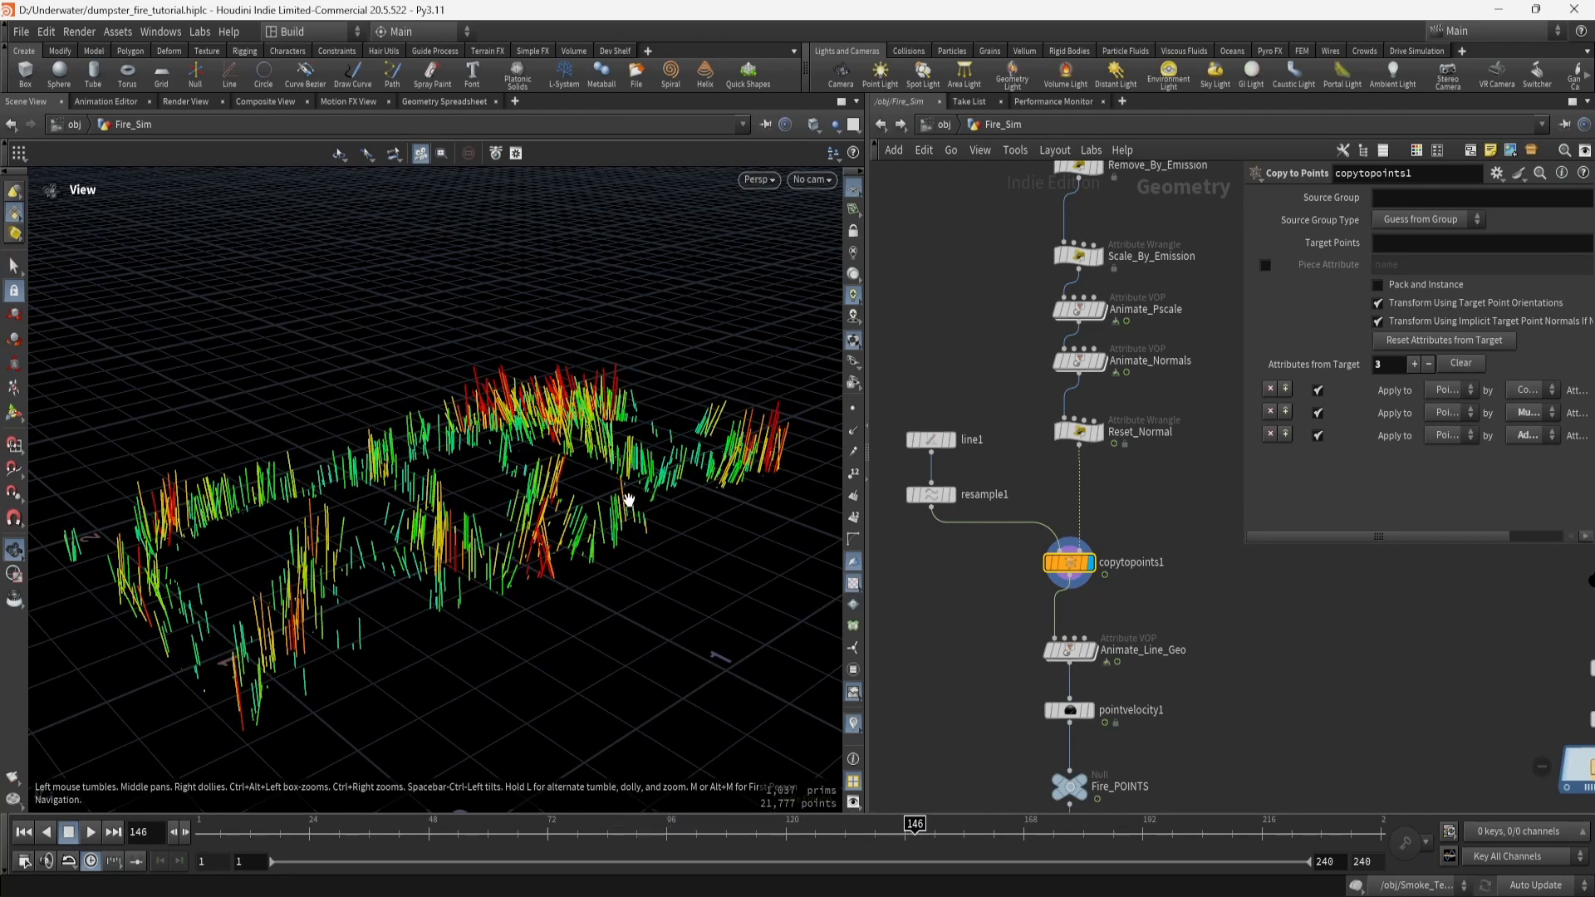
left_click_drag(629, 500, 596, 522)
scroll(548, 519, "up", 2)
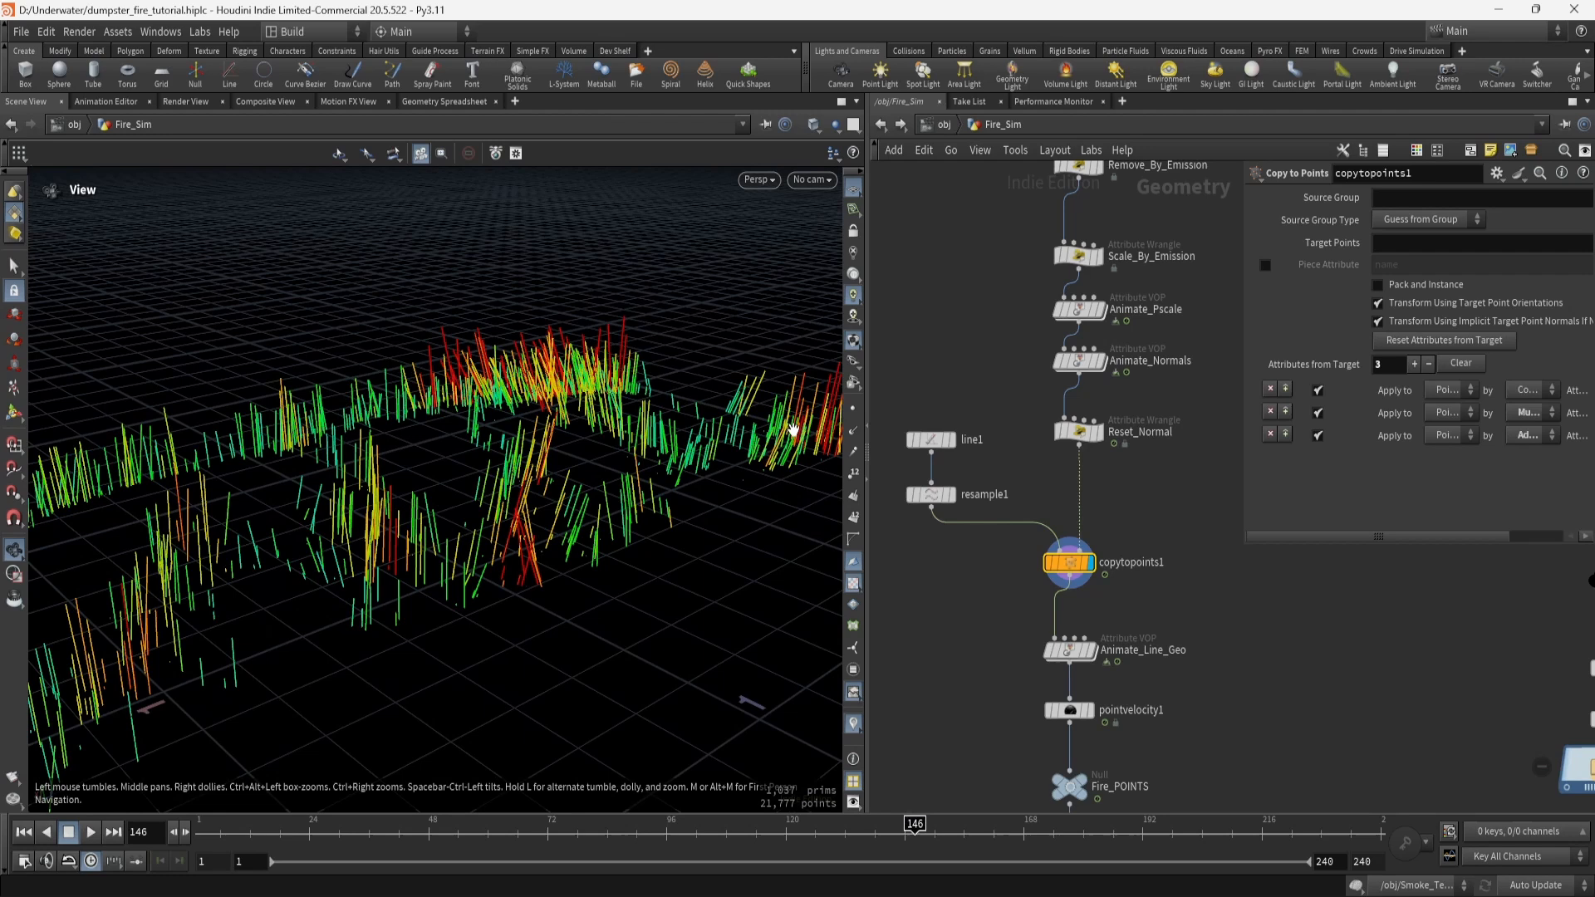
left_click(854, 414)
left_click(855, 411)
Display Animate_Line_Geo and play its green-to-red lines from frame 20 to frame 74.
left_click(1090, 651)
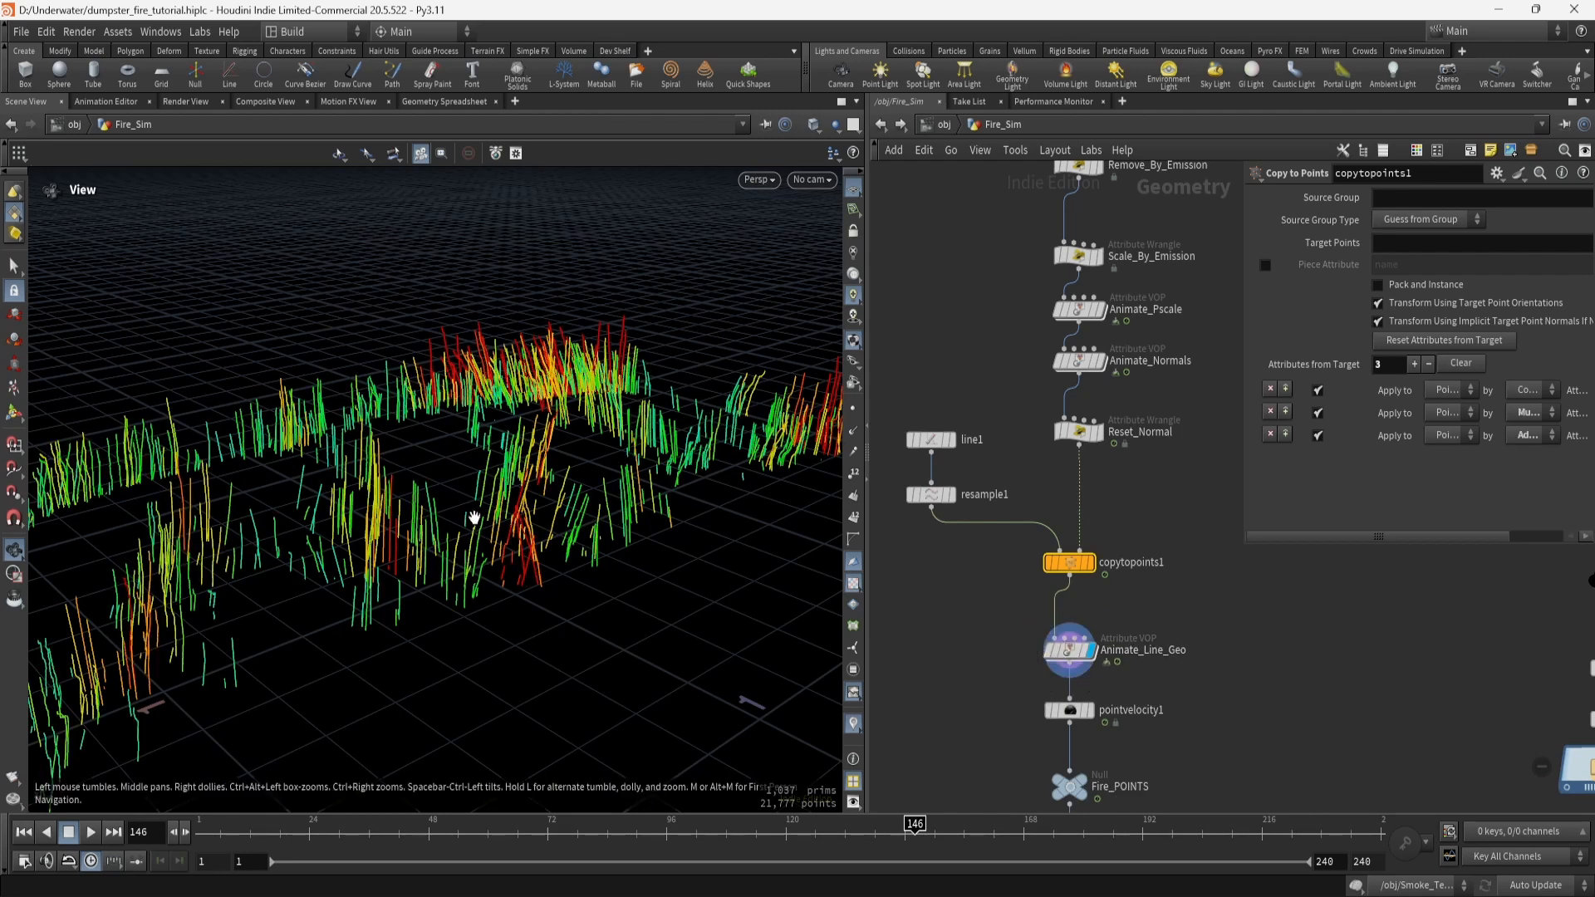
left_click(293, 840)
key("Up")
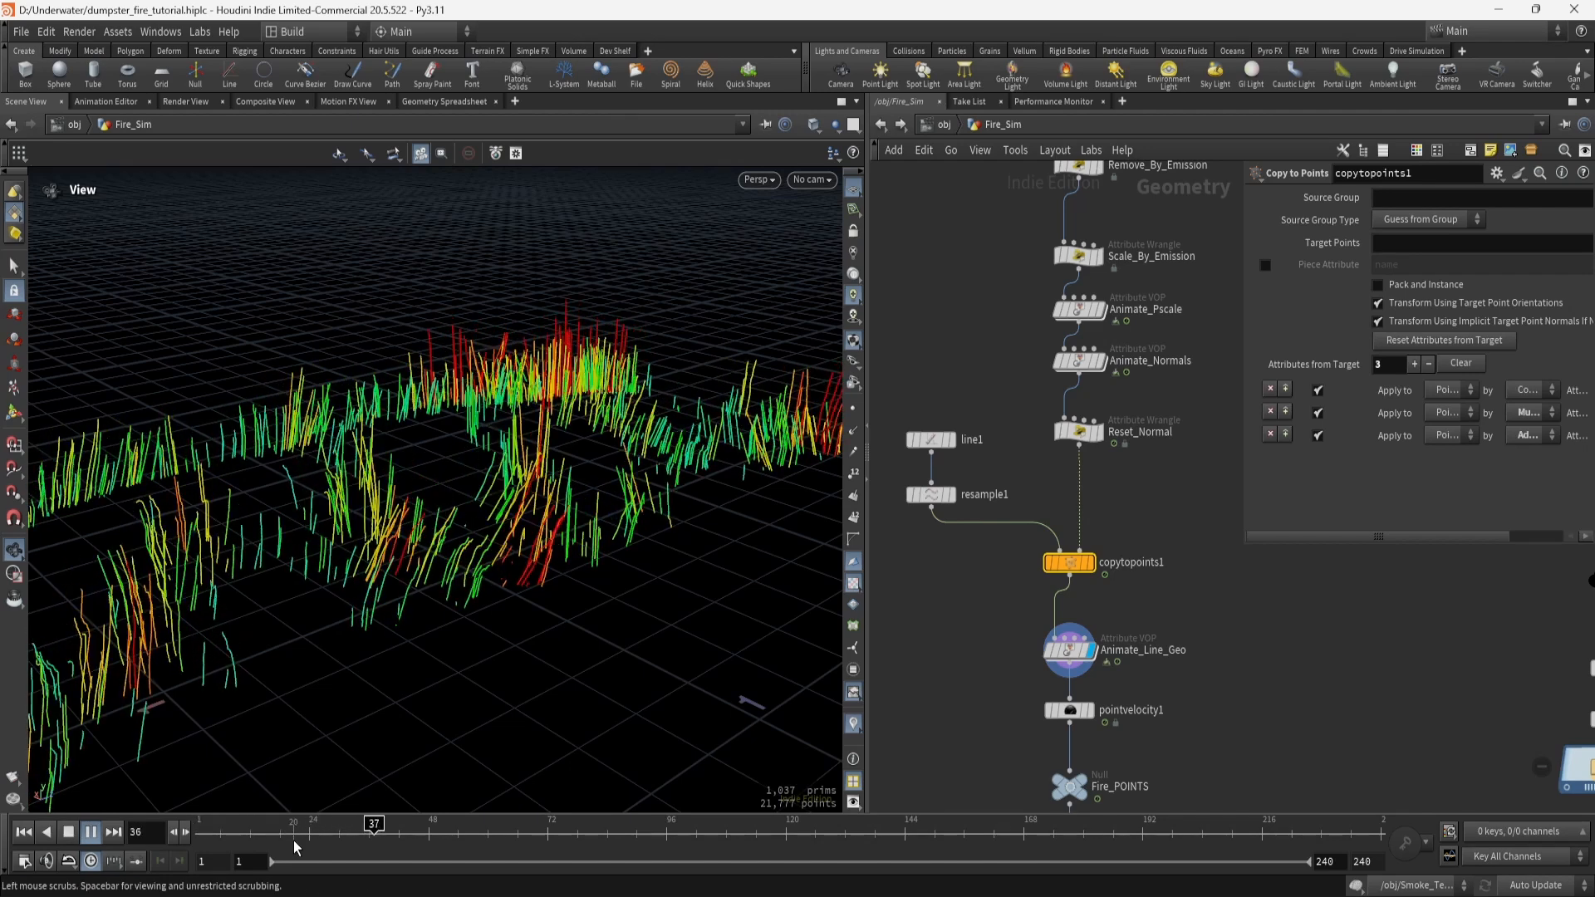
key("Up")
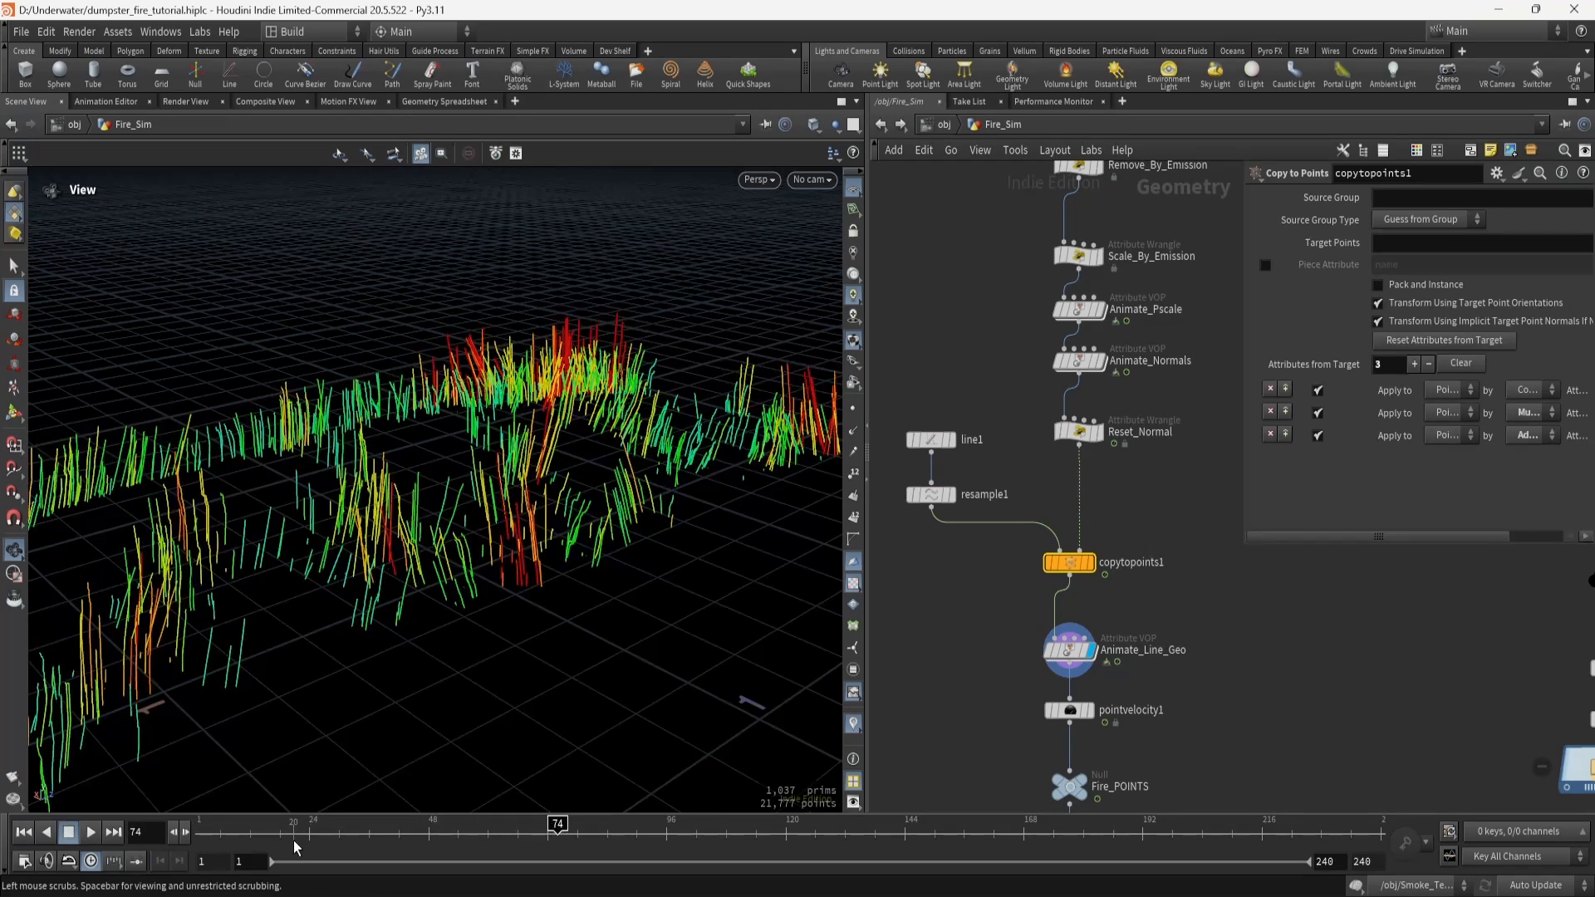
Enter Animate_Line_Geo and inspect aaflownoise1's flow noise: frequency 13.2, amplitude 5.6.
double_click(1071, 651)
middle_click_drag(1038, 619, 1264, 690)
middle_click_drag(1123, 706, 1278, 681)
middle_click_drag(1077, 552, 1267, 550)
middle_click_drag(1027, 510, 1192, 434)
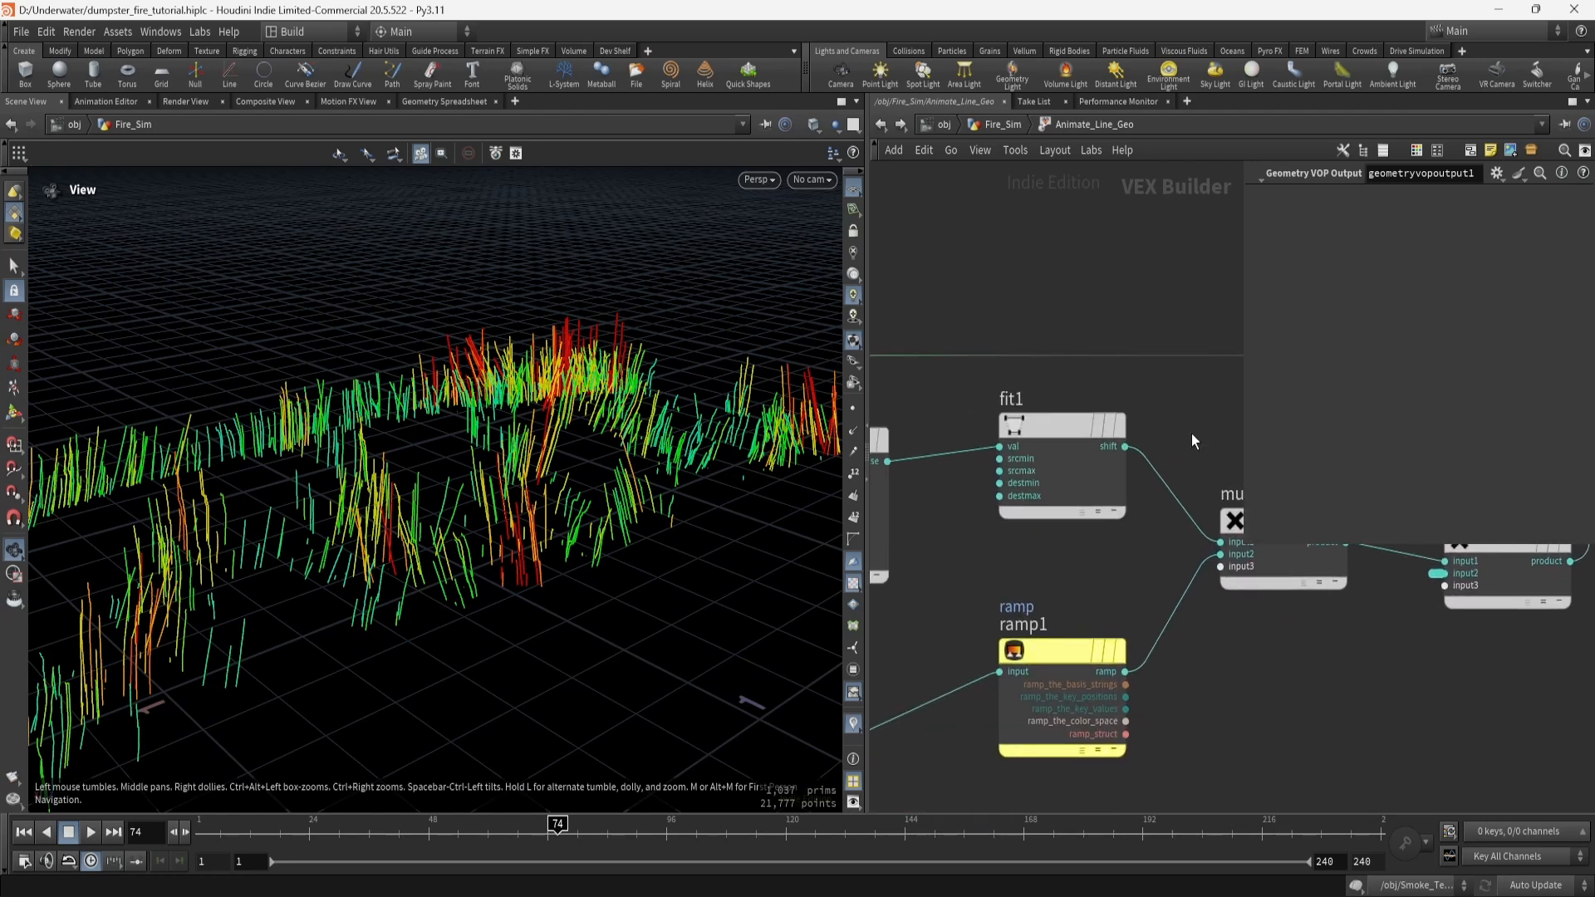
scroll(1078, 541, "down", 3)
middle_click_drag(987, 589, 1191, 587)
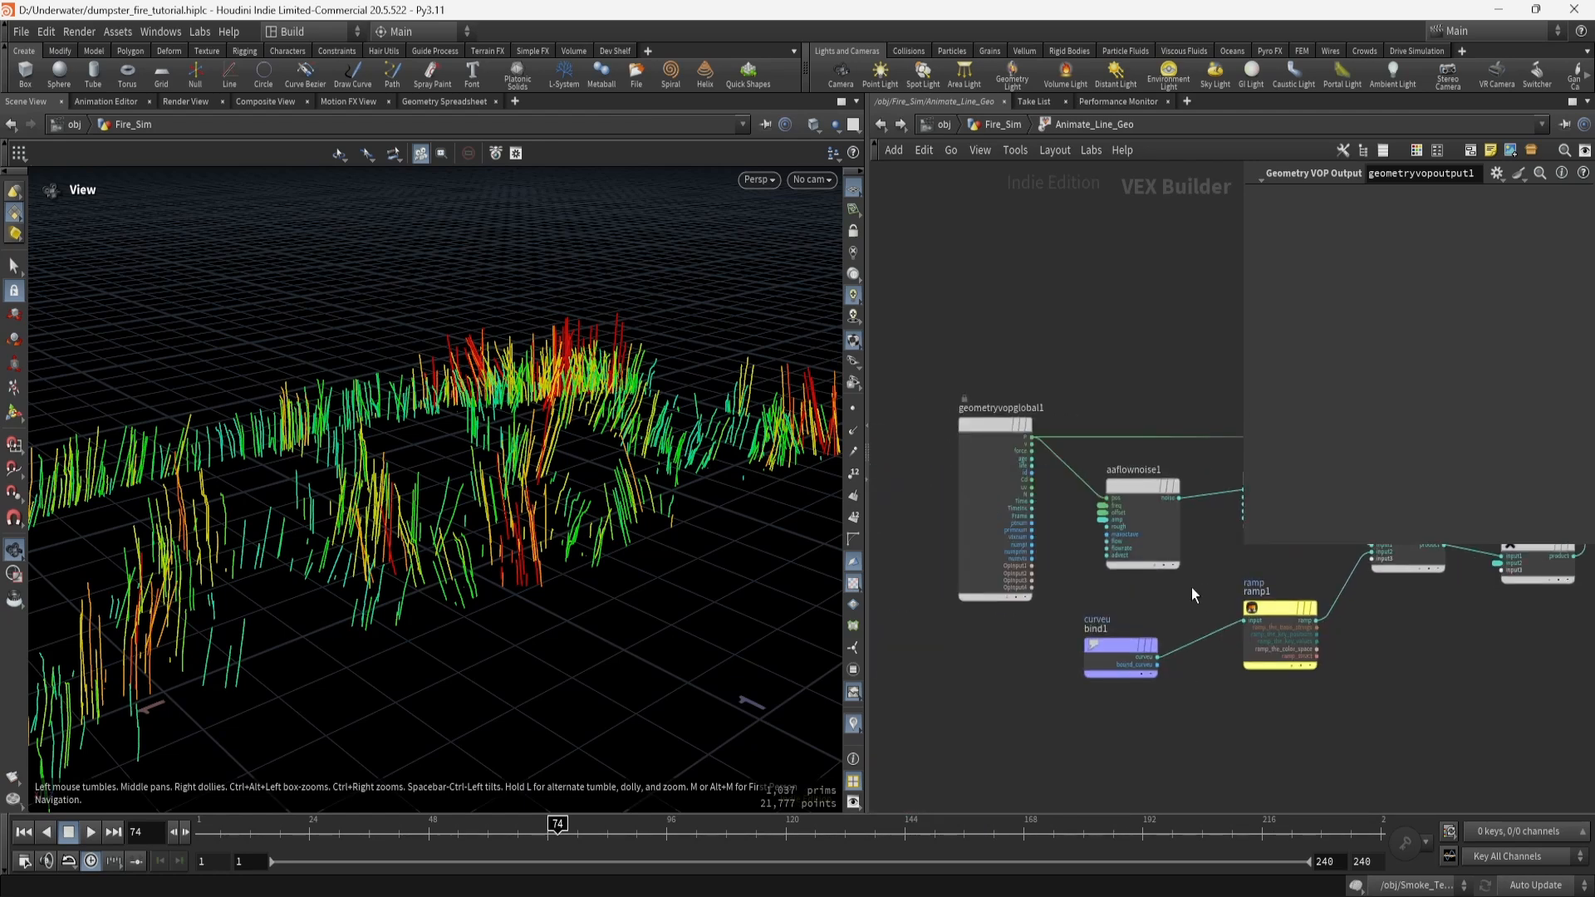
left_click(1138, 486)
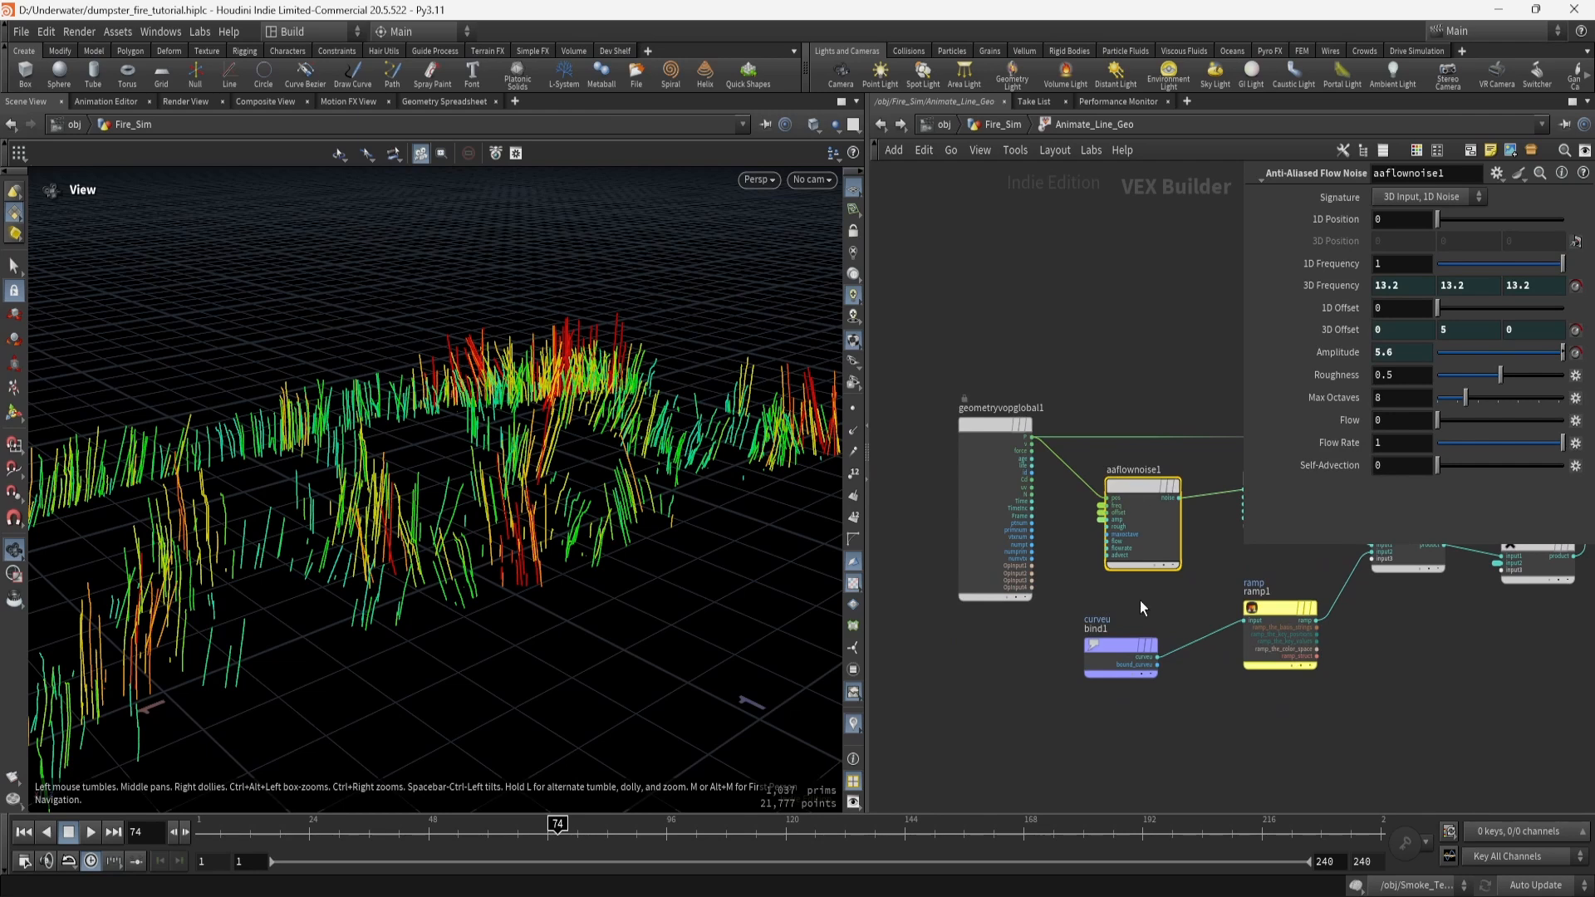
Inspect bind1's curveu import and the ramp1 curve it drives.
middle_click_drag(1140, 601, 995, 536)
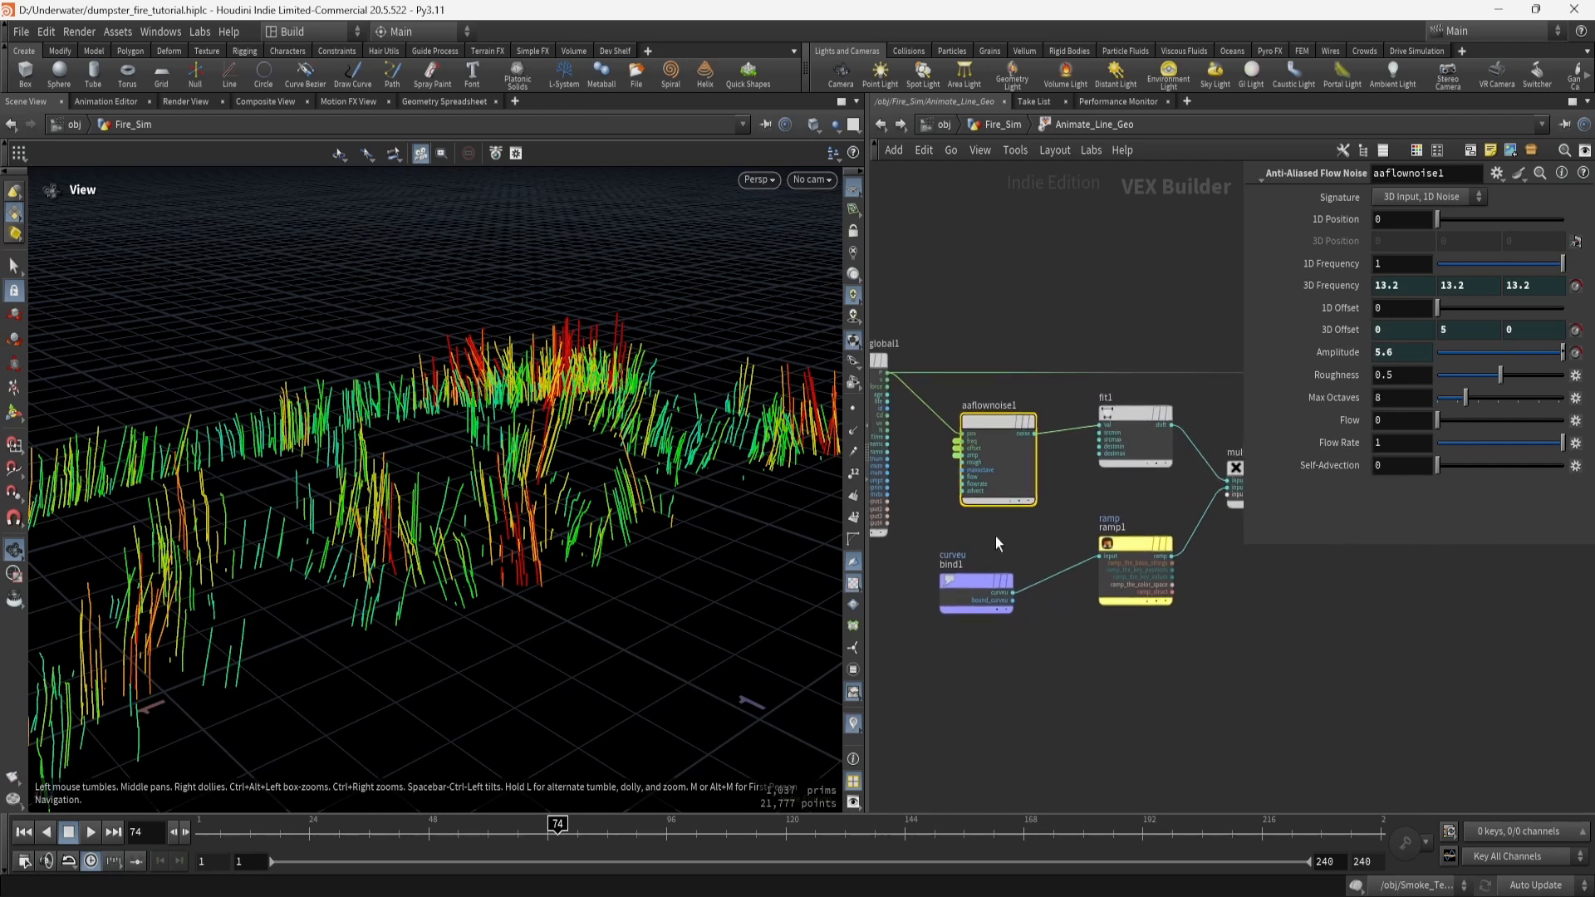
left_click(963, 579)
mouse_move(1168, 692)
middle_mouse_down()
mouse_move(1030, 695)
mouse_move(1148, 695)
middle_mouse_up()
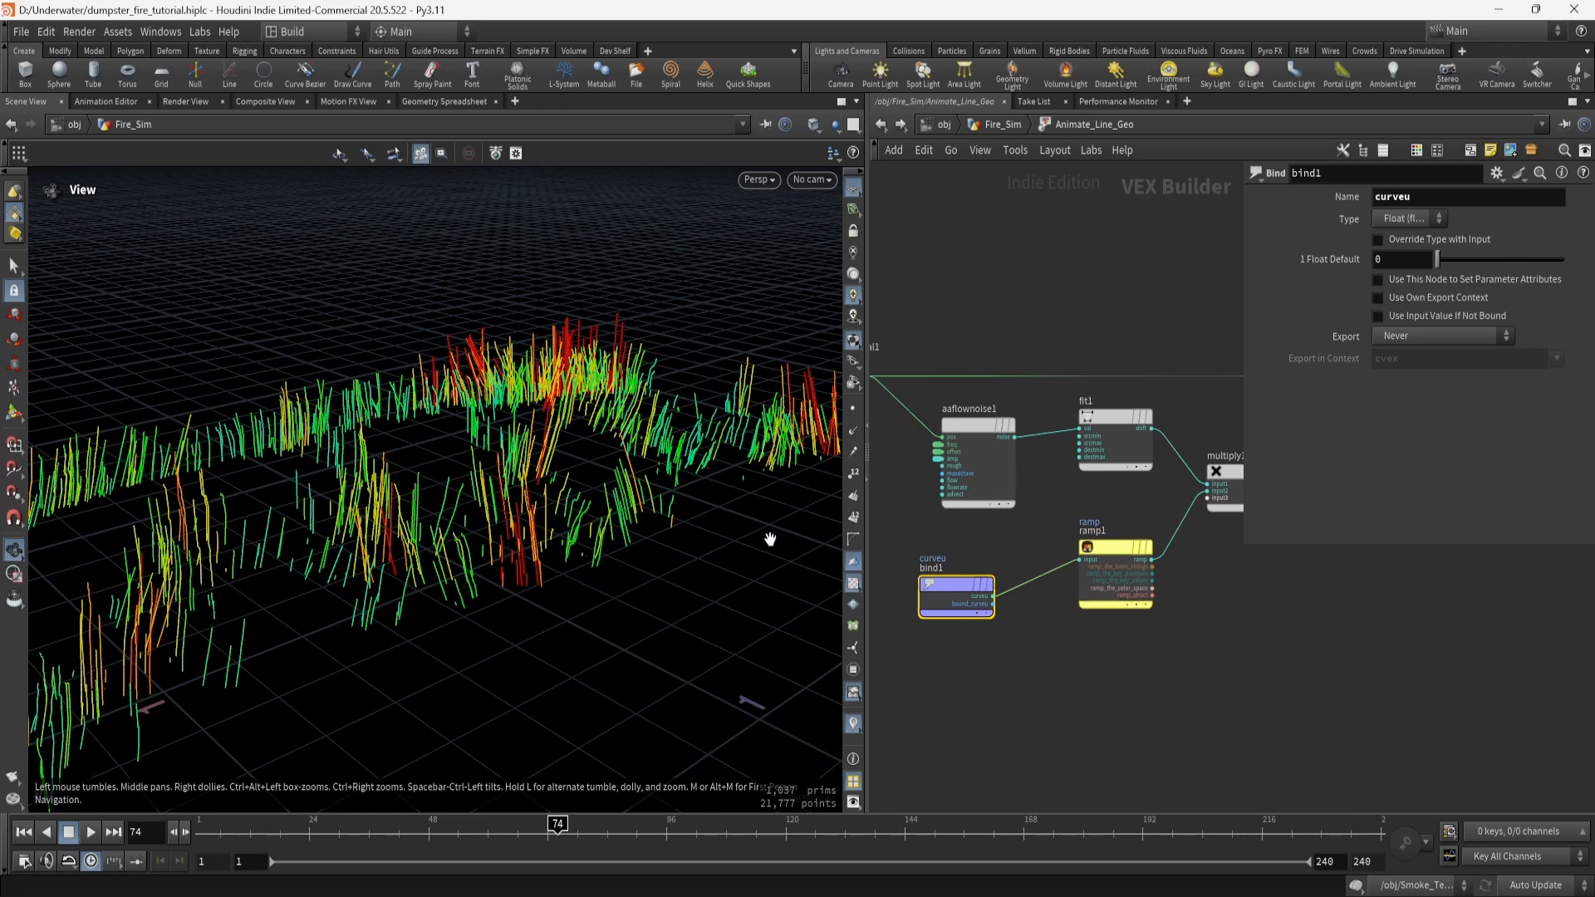
mouse_move(954, 587)
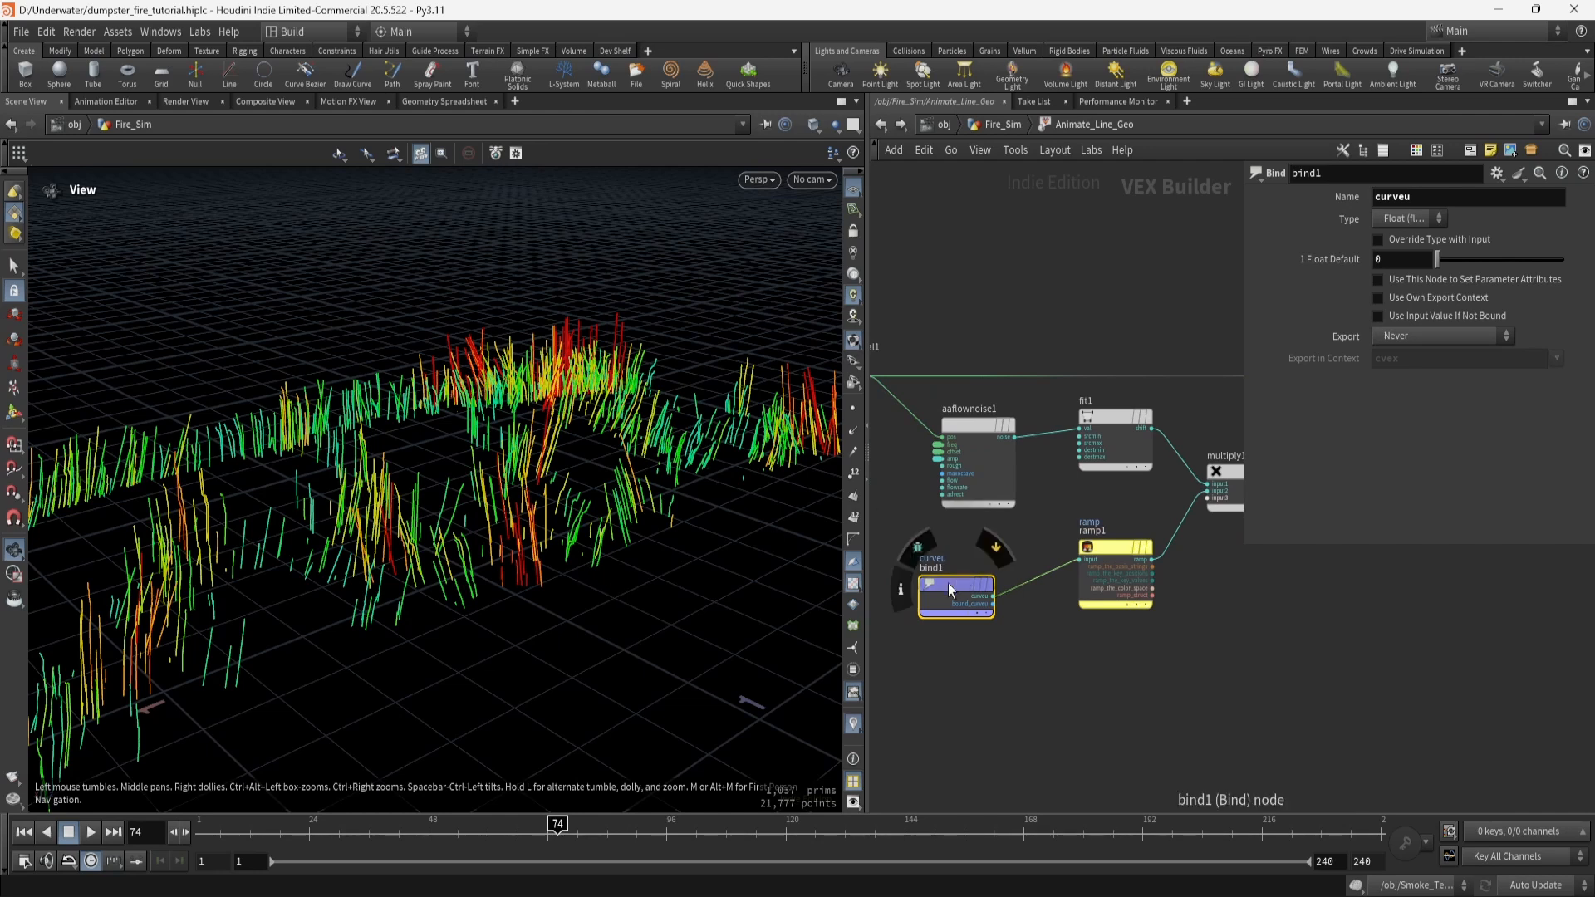
left_click(1119, 540)
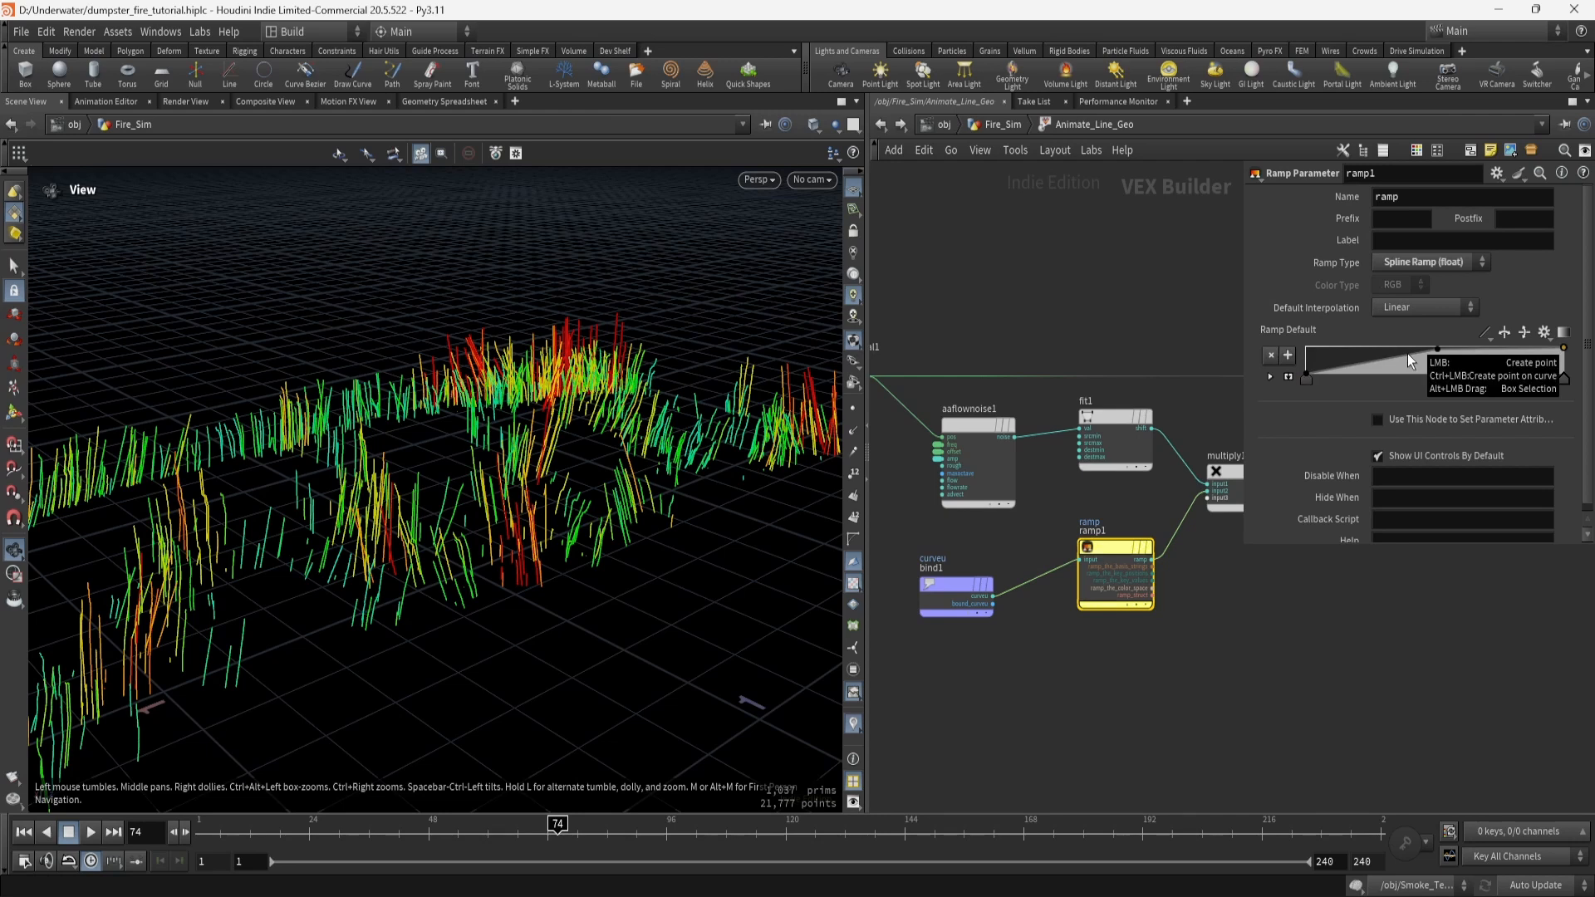
Compare fit1's -0.5–0.5 to 0–1 remap against the ramp and flow noise settings.
left_click(1109, 424)
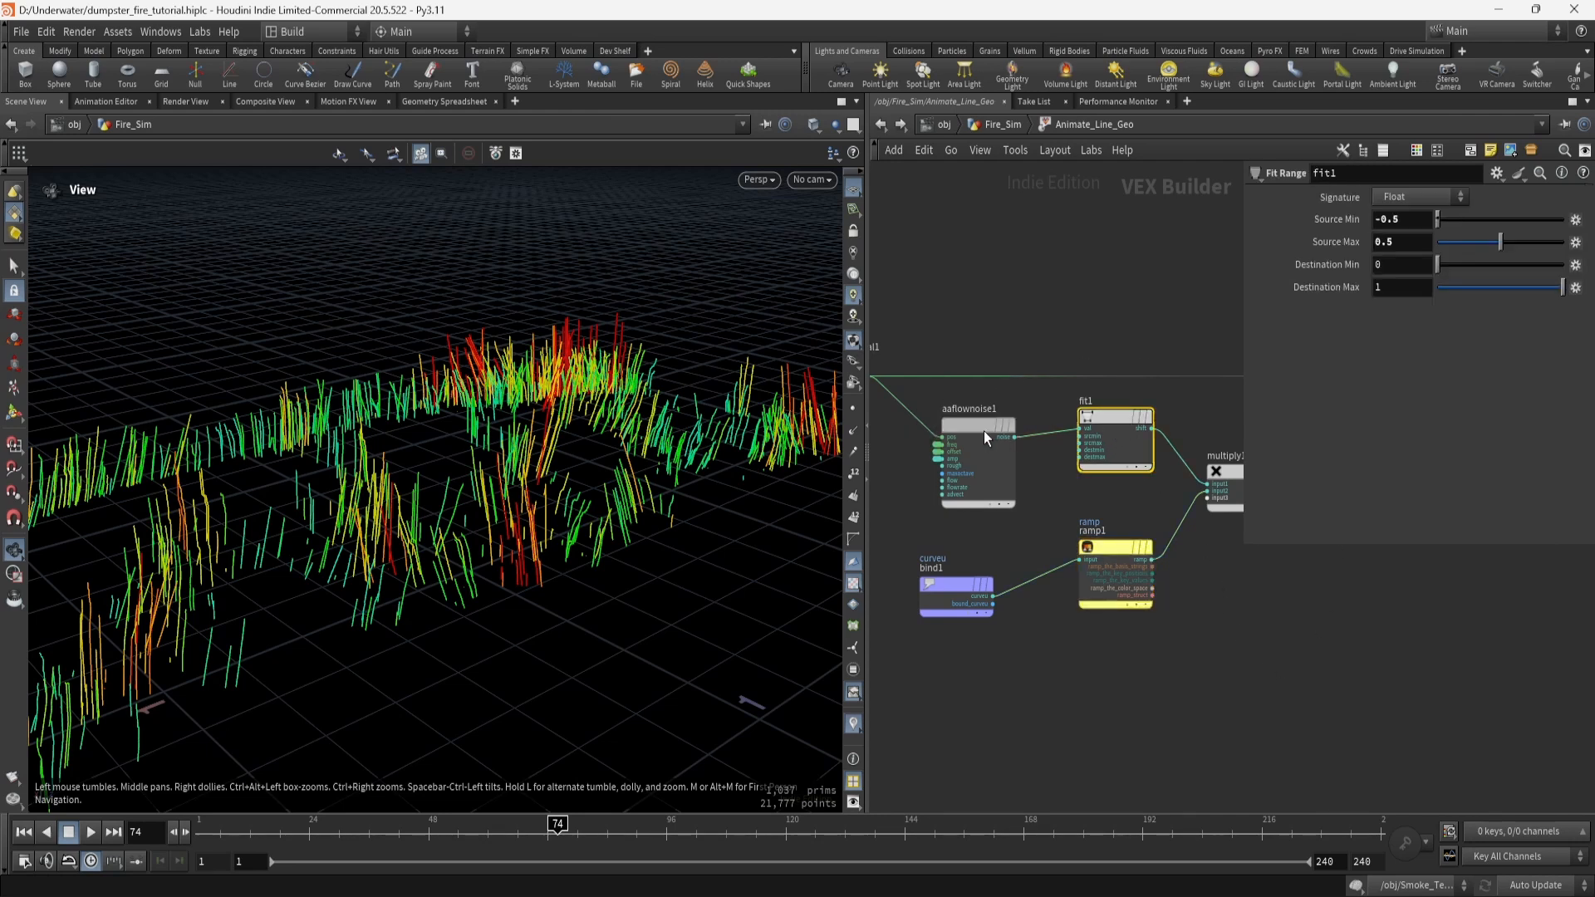
left_click(1133, 545)
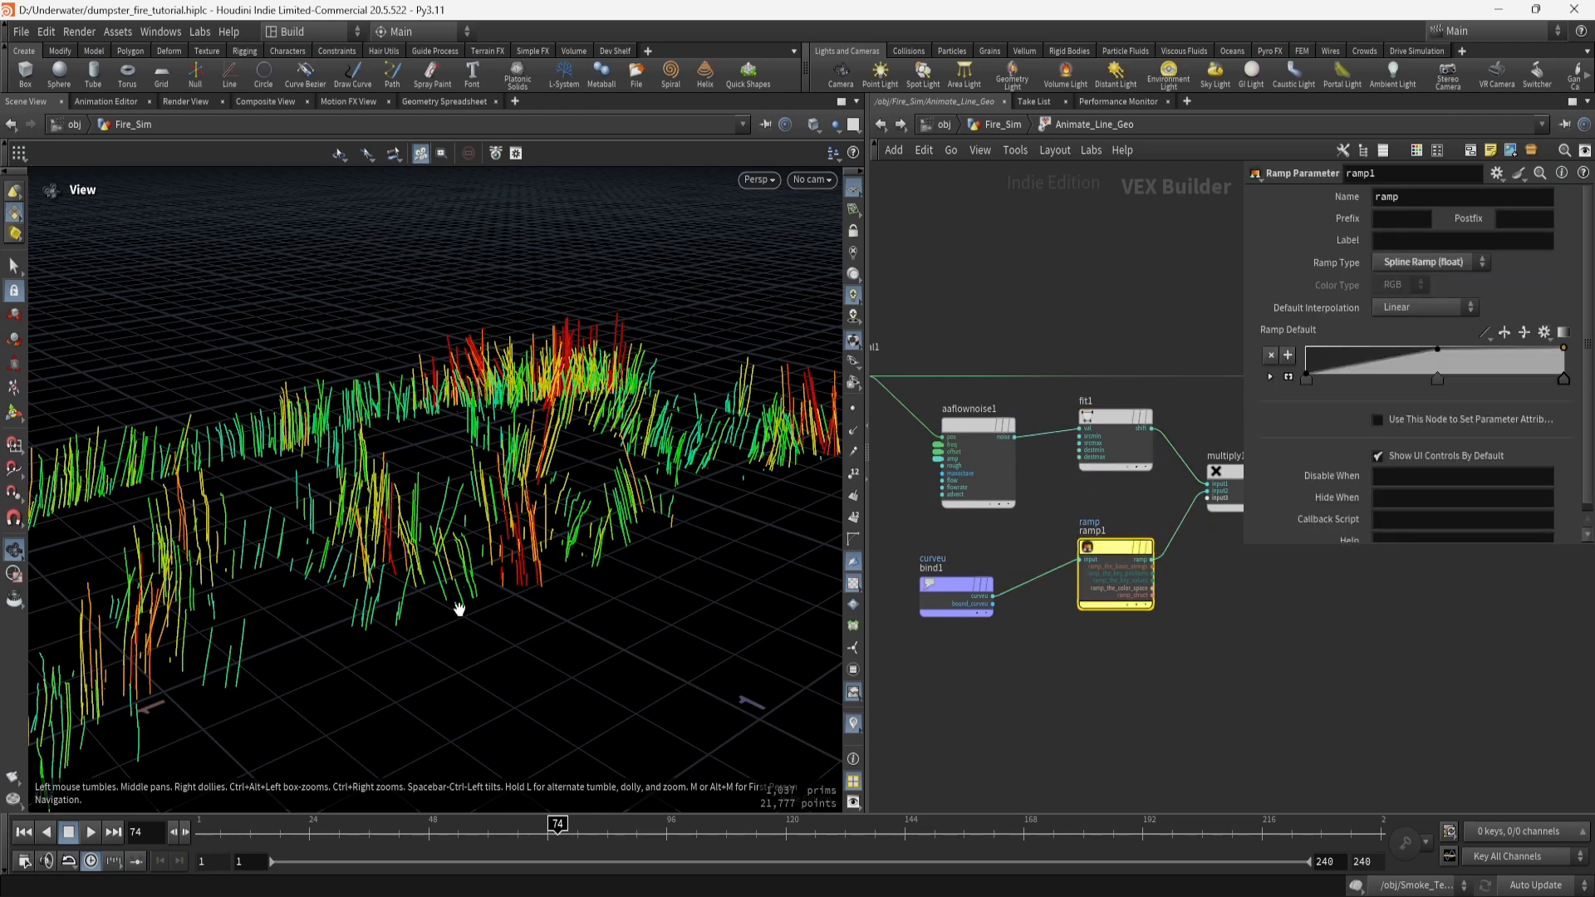
left_click_drag(420, 625, 485, 606)
left_click(1110, 415)
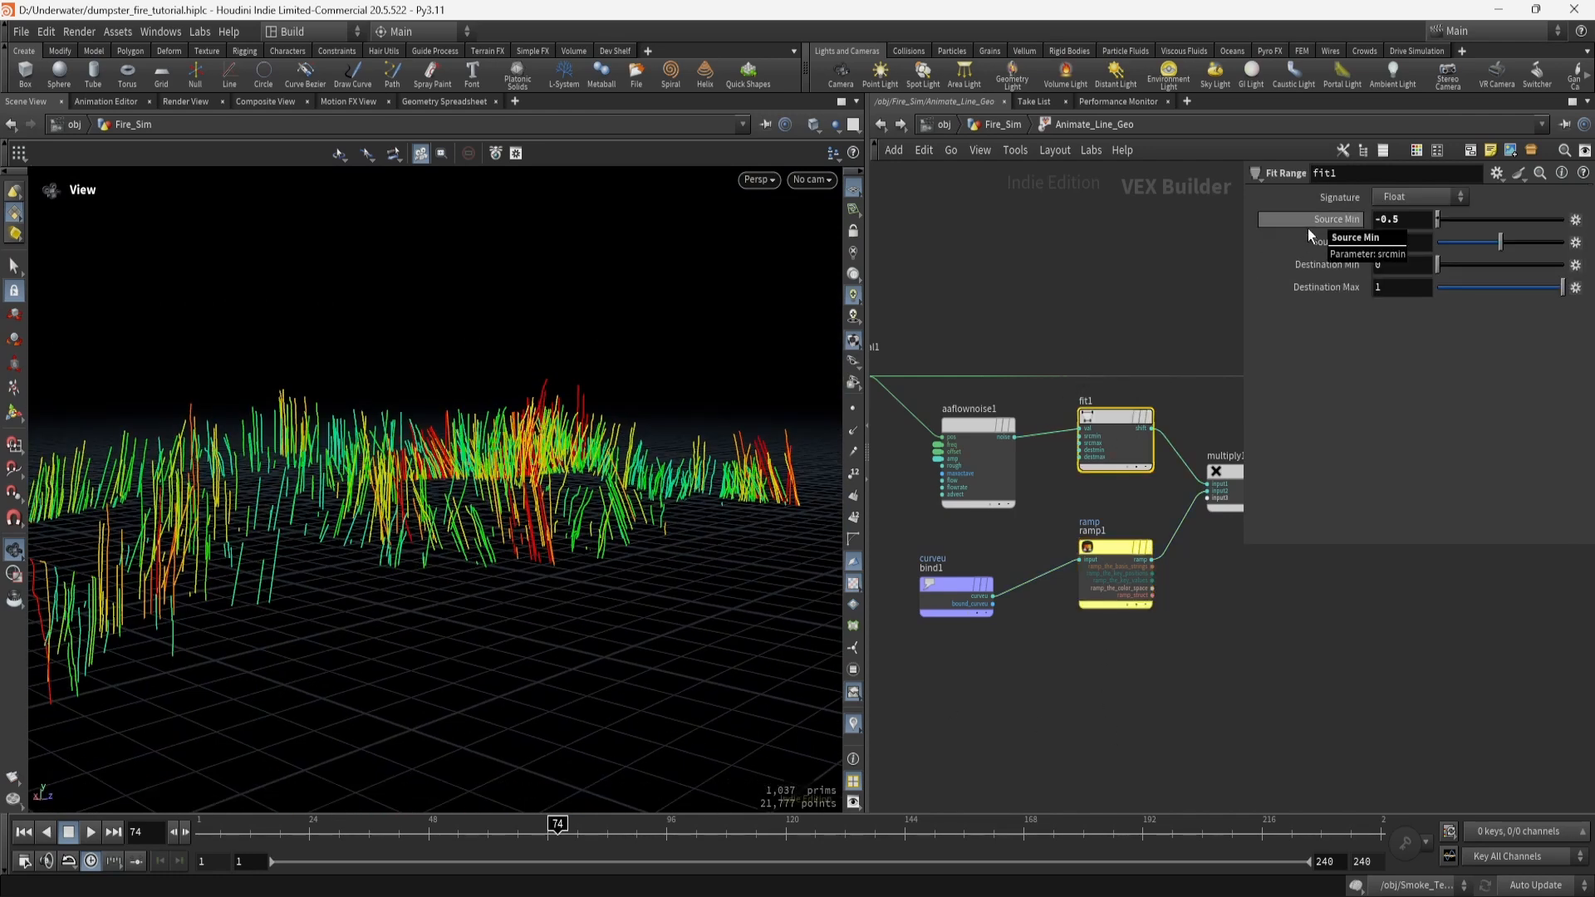
middle_click_drag(976, 337, 1008, 332)
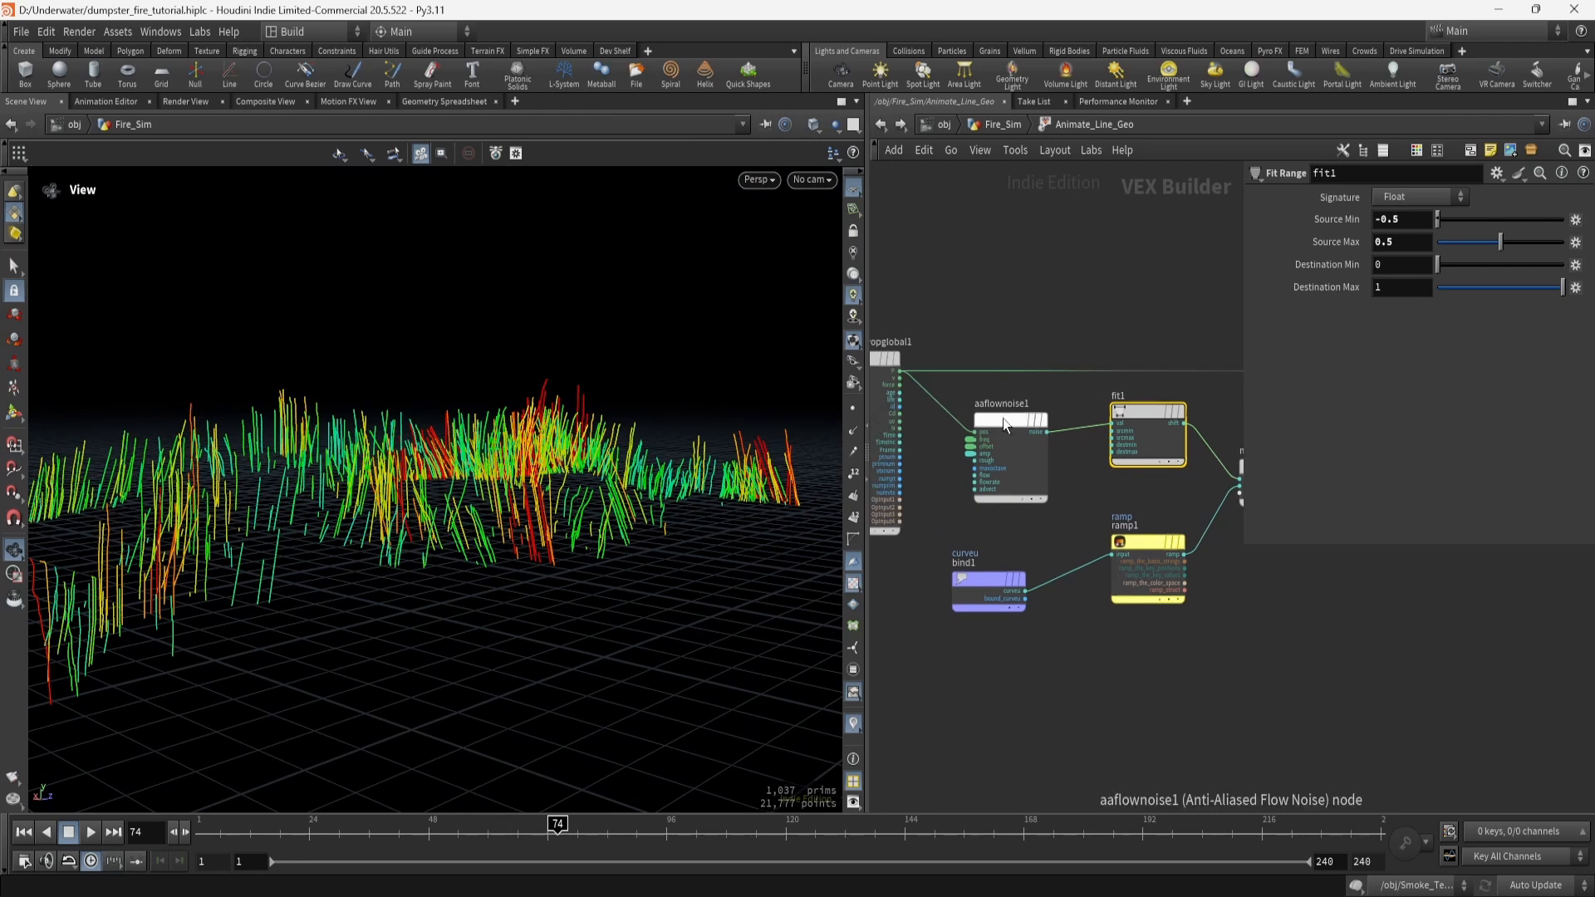
left_click(1004, 420)
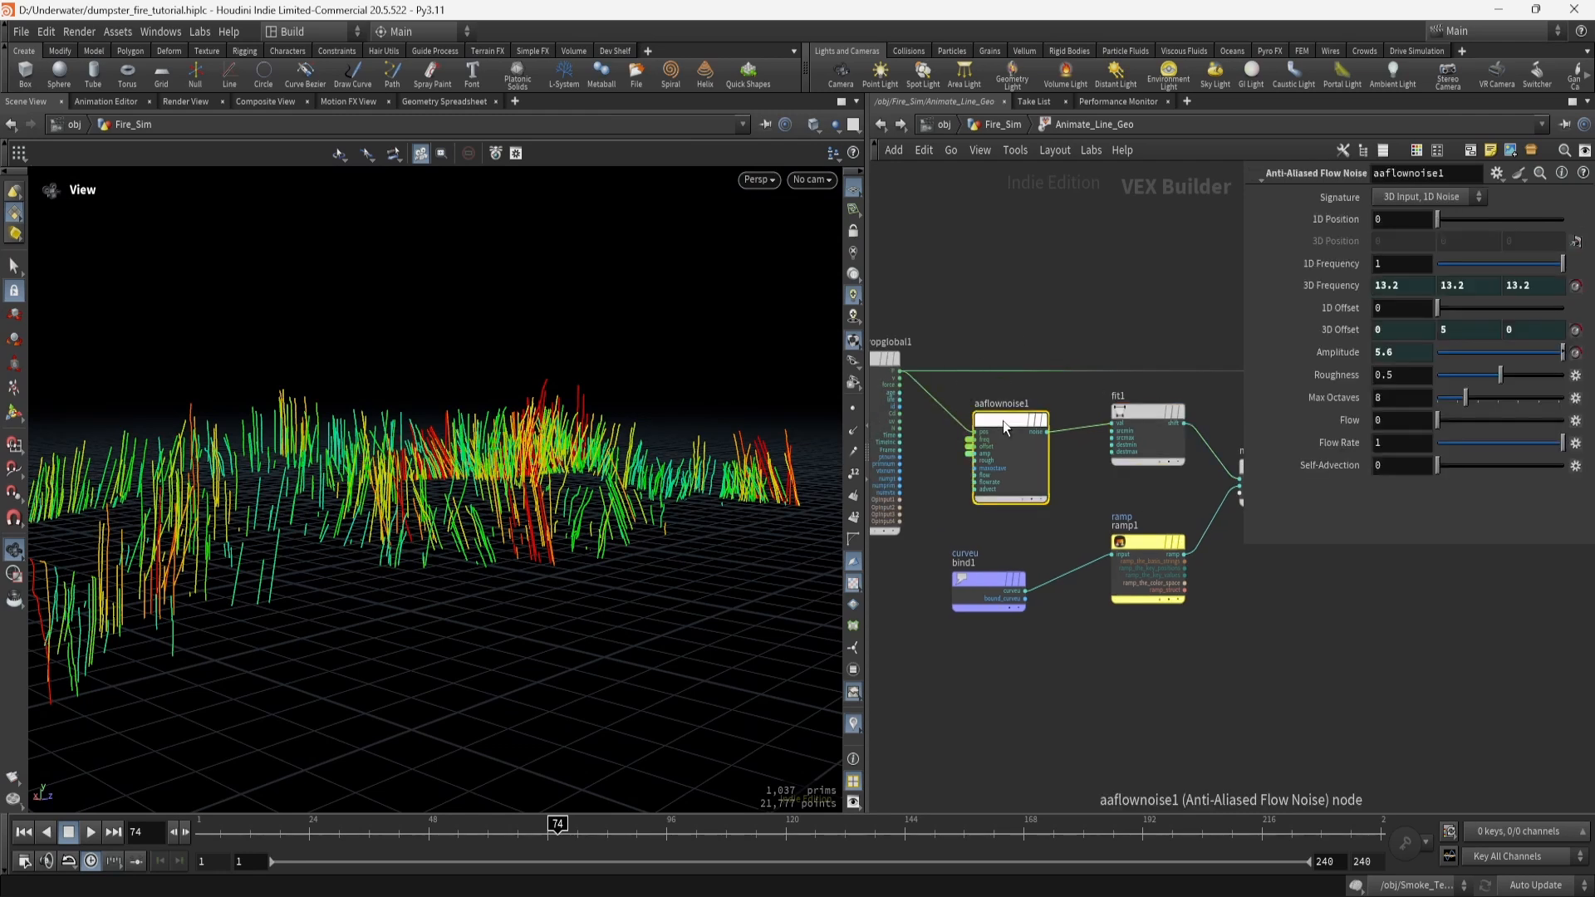
left_click(1138, 416)
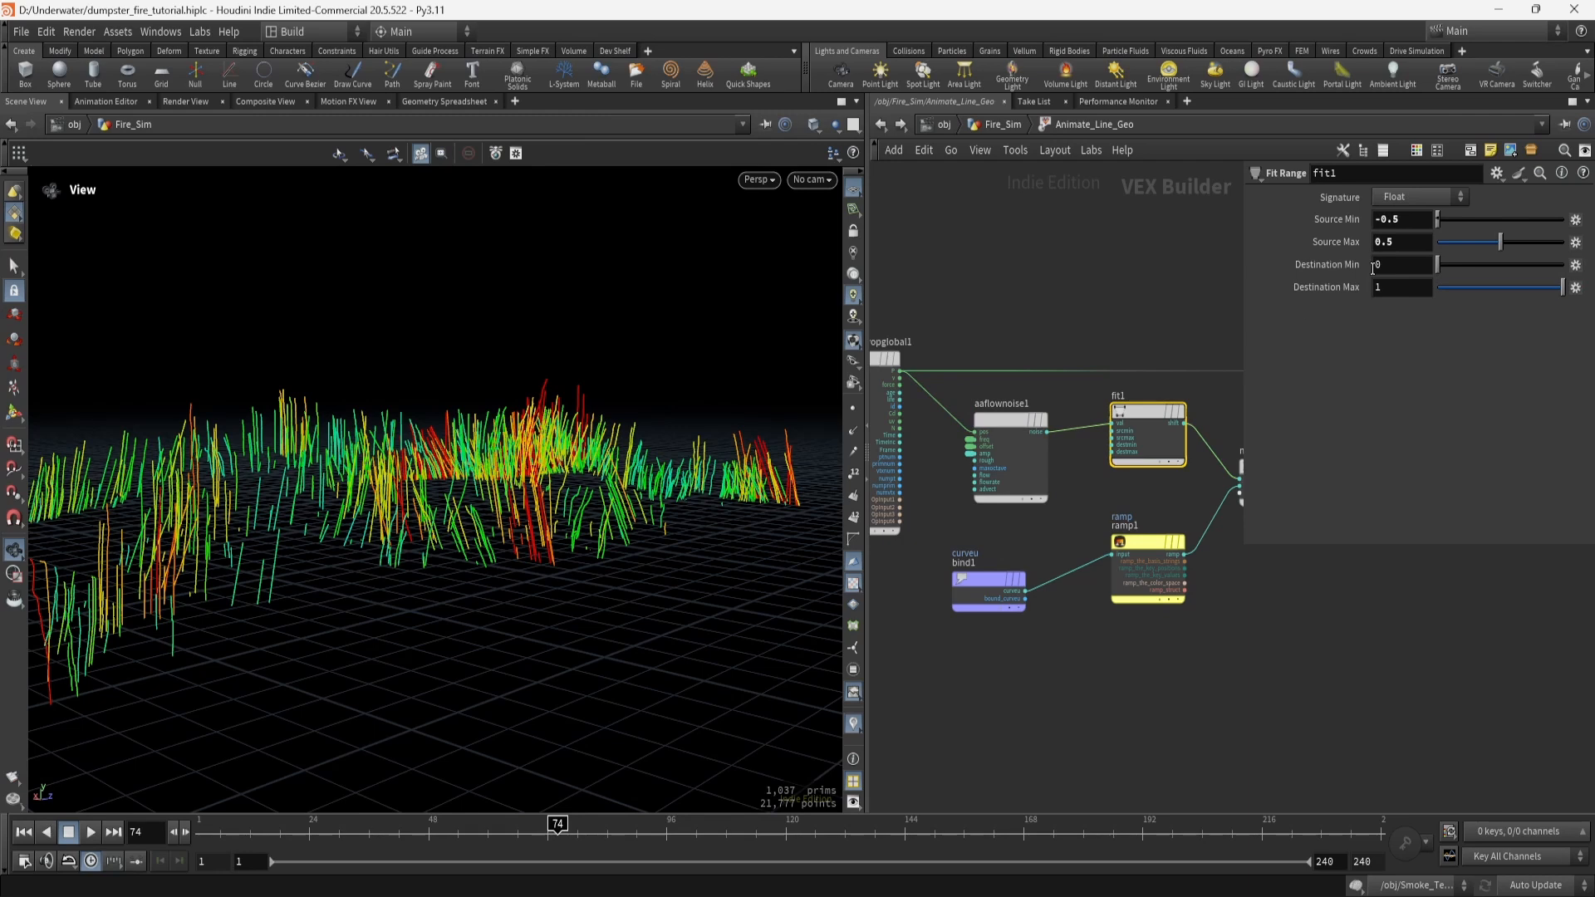
middle_click_drag(1367, 669, 1243, 678)
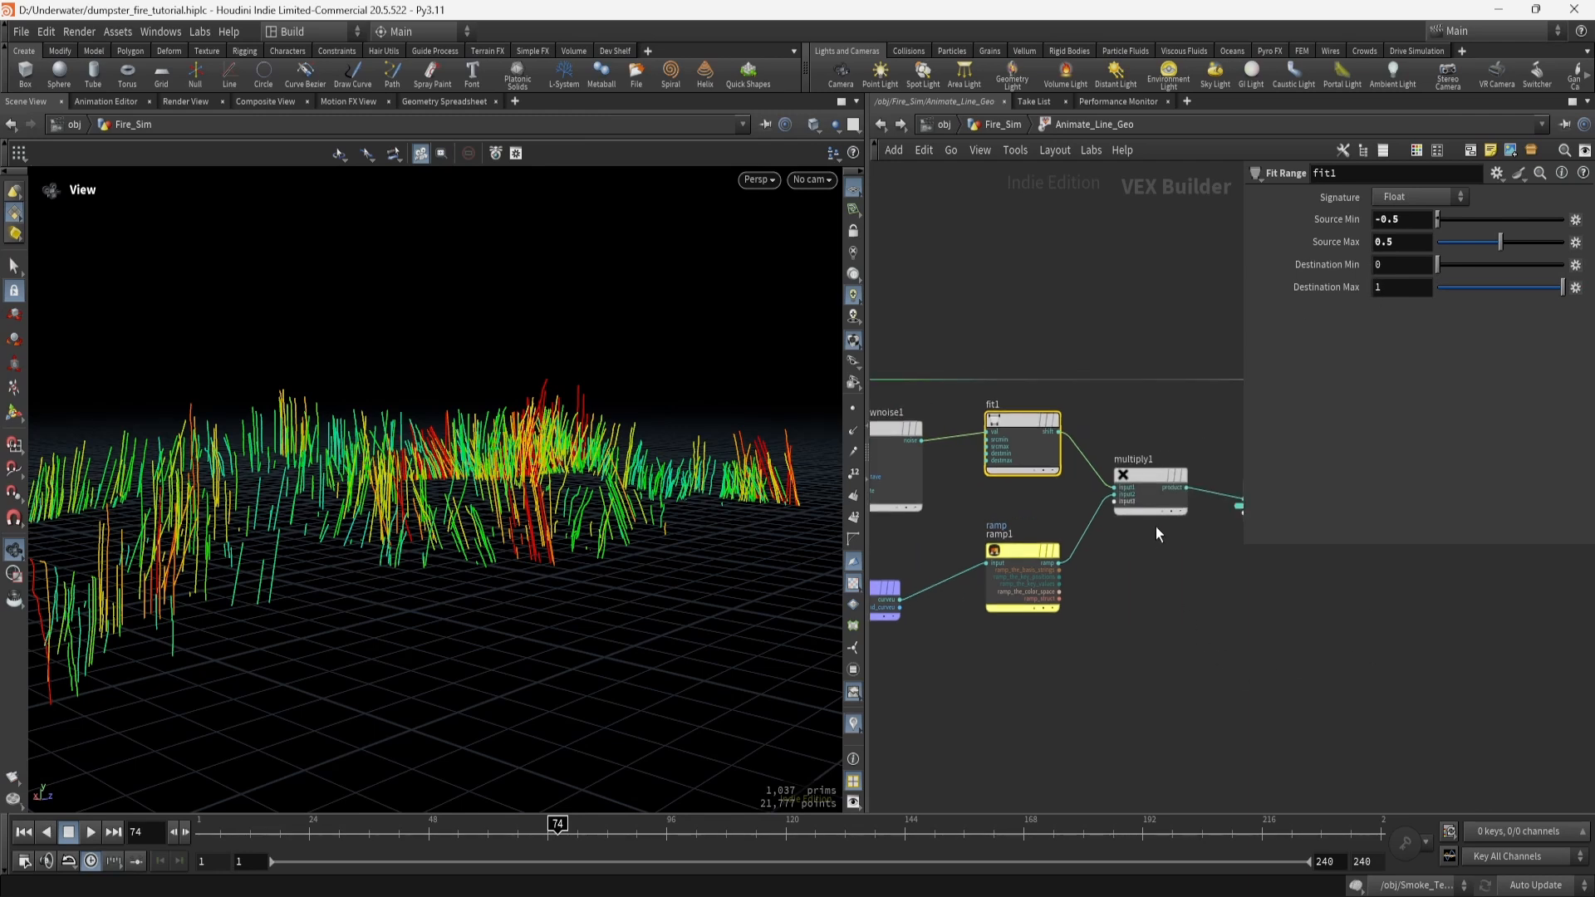
Inspect multiply1, multiply2, the 0.018 mulconst1 and the add1 node offsetting P.
left_click(1150, 475)
middle_click_drag(1223, 621, 987, 619)
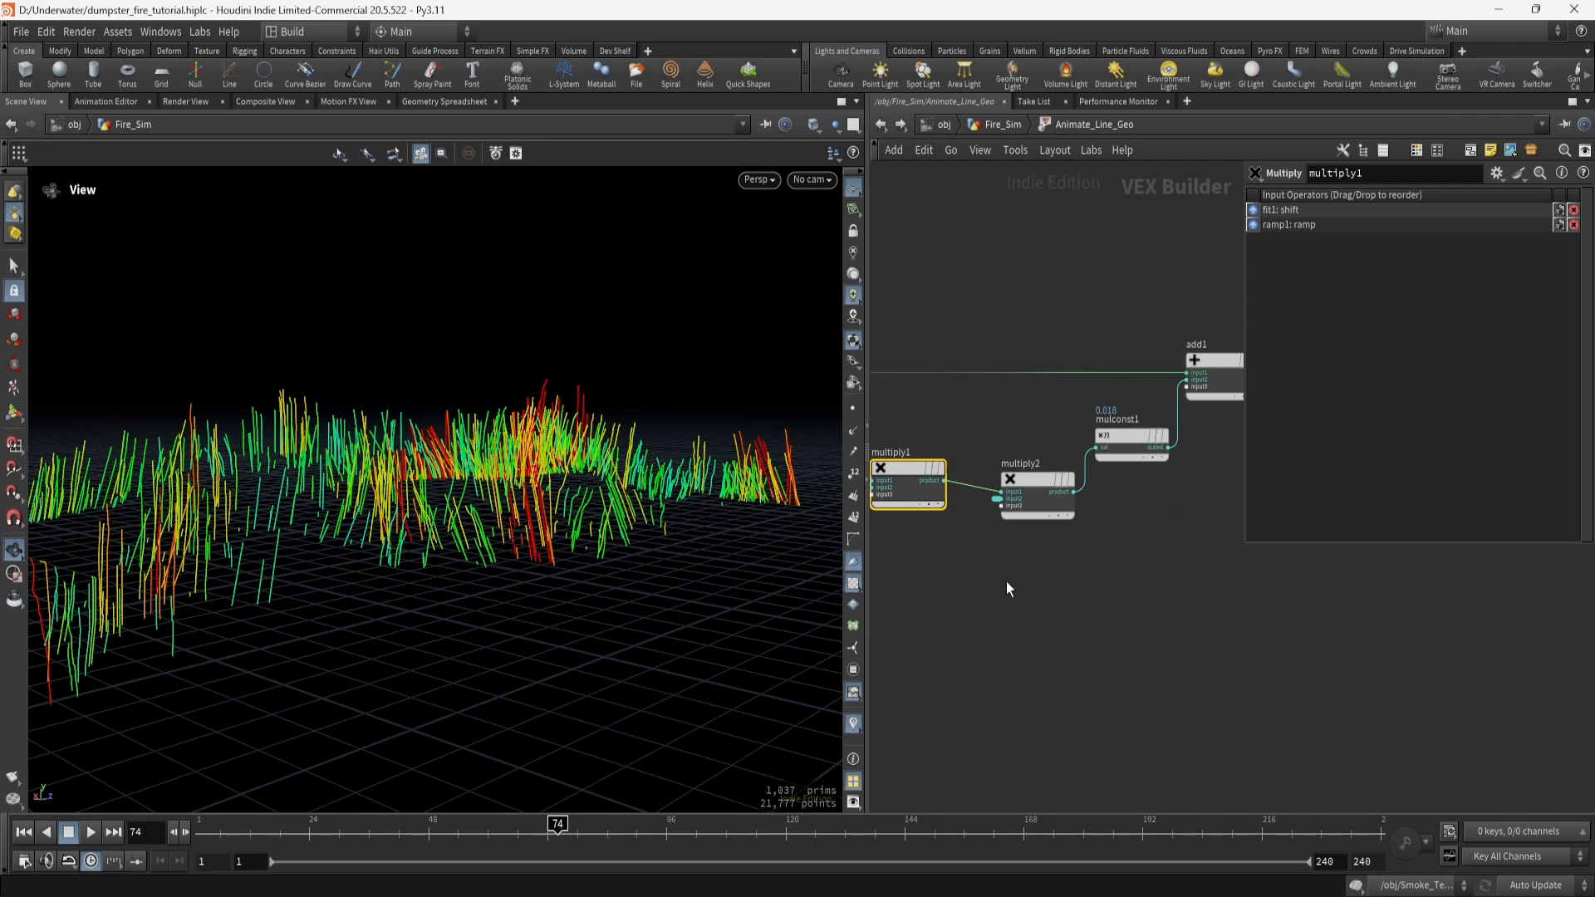
left_click(1039, 483)
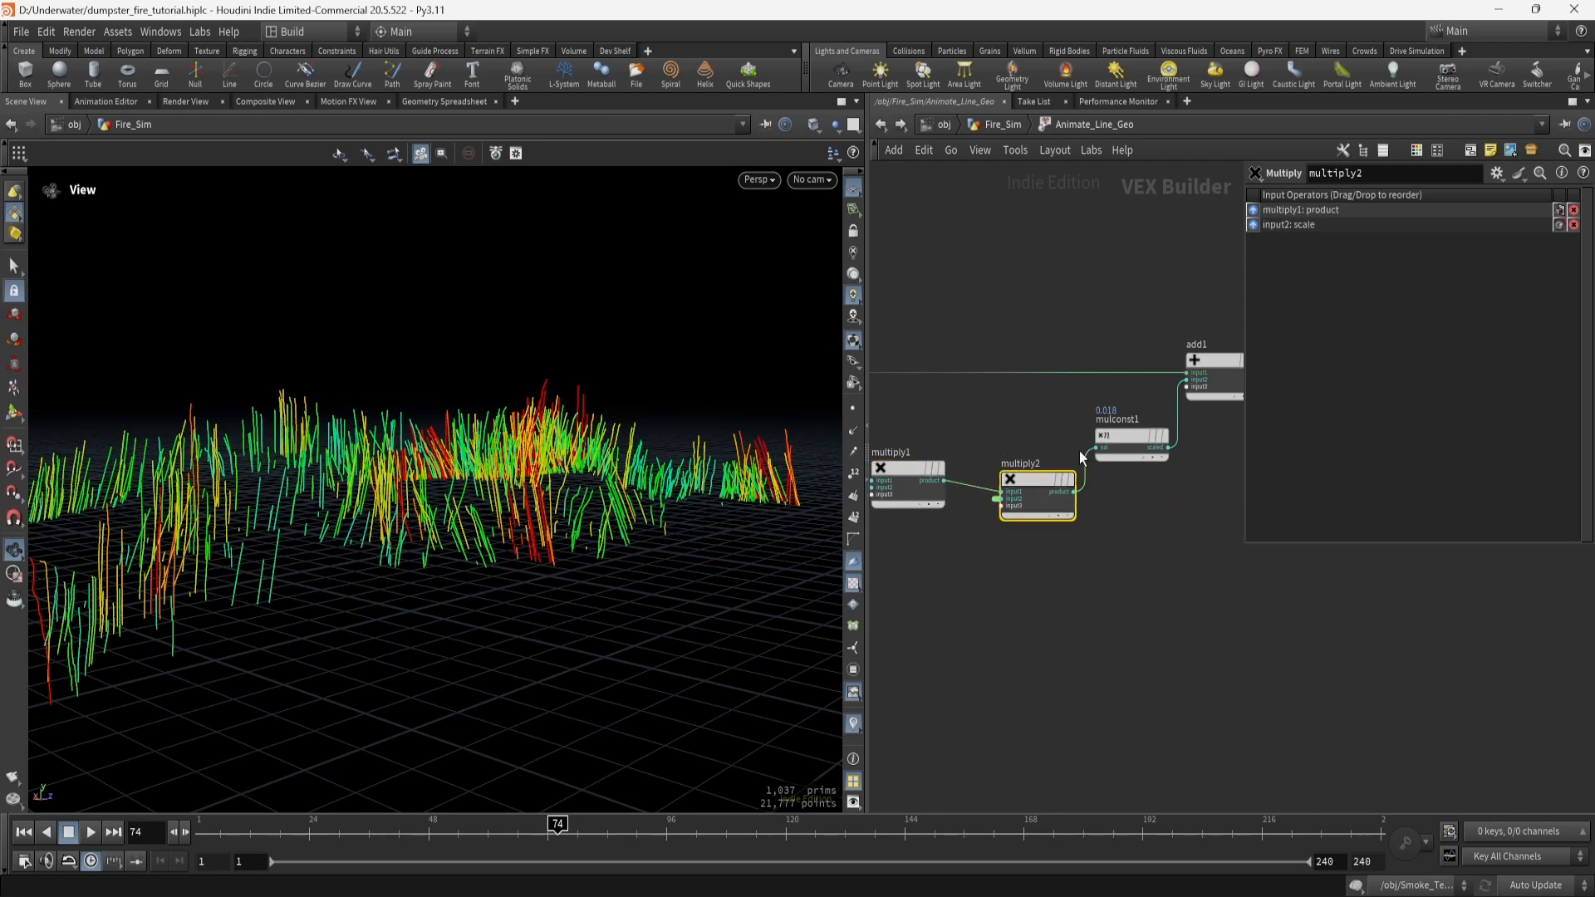
left_click(1122, 437)
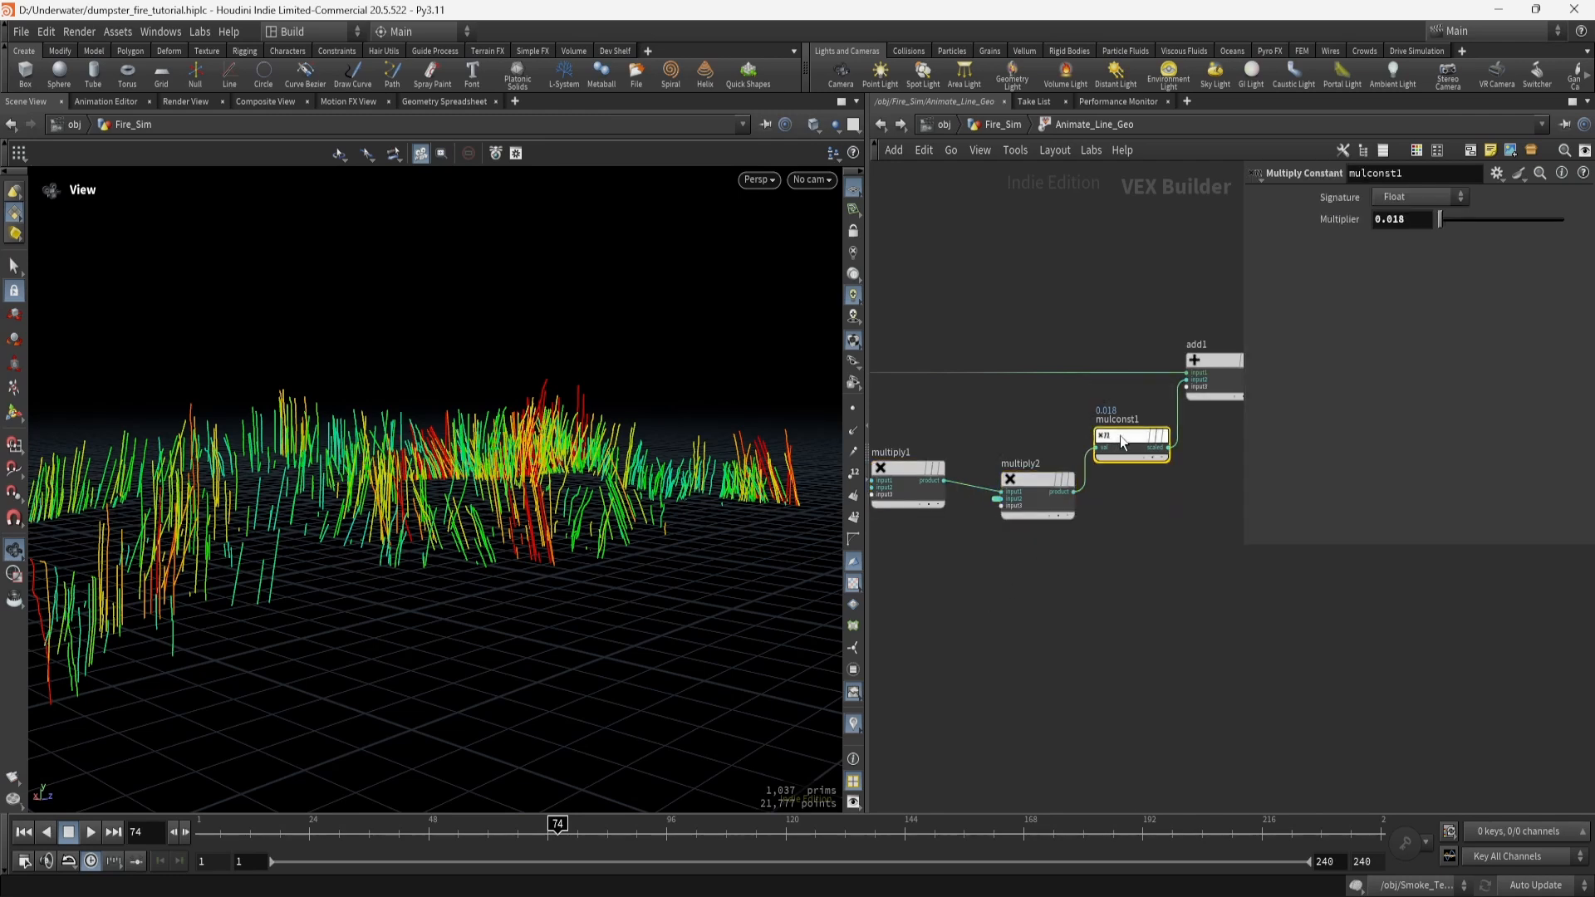
left_click(1202, 361)
Pan back across the VEX nodes, then return up to the Fire_Sim network.
middle_click_drag(1072, 351, 1272, 381)
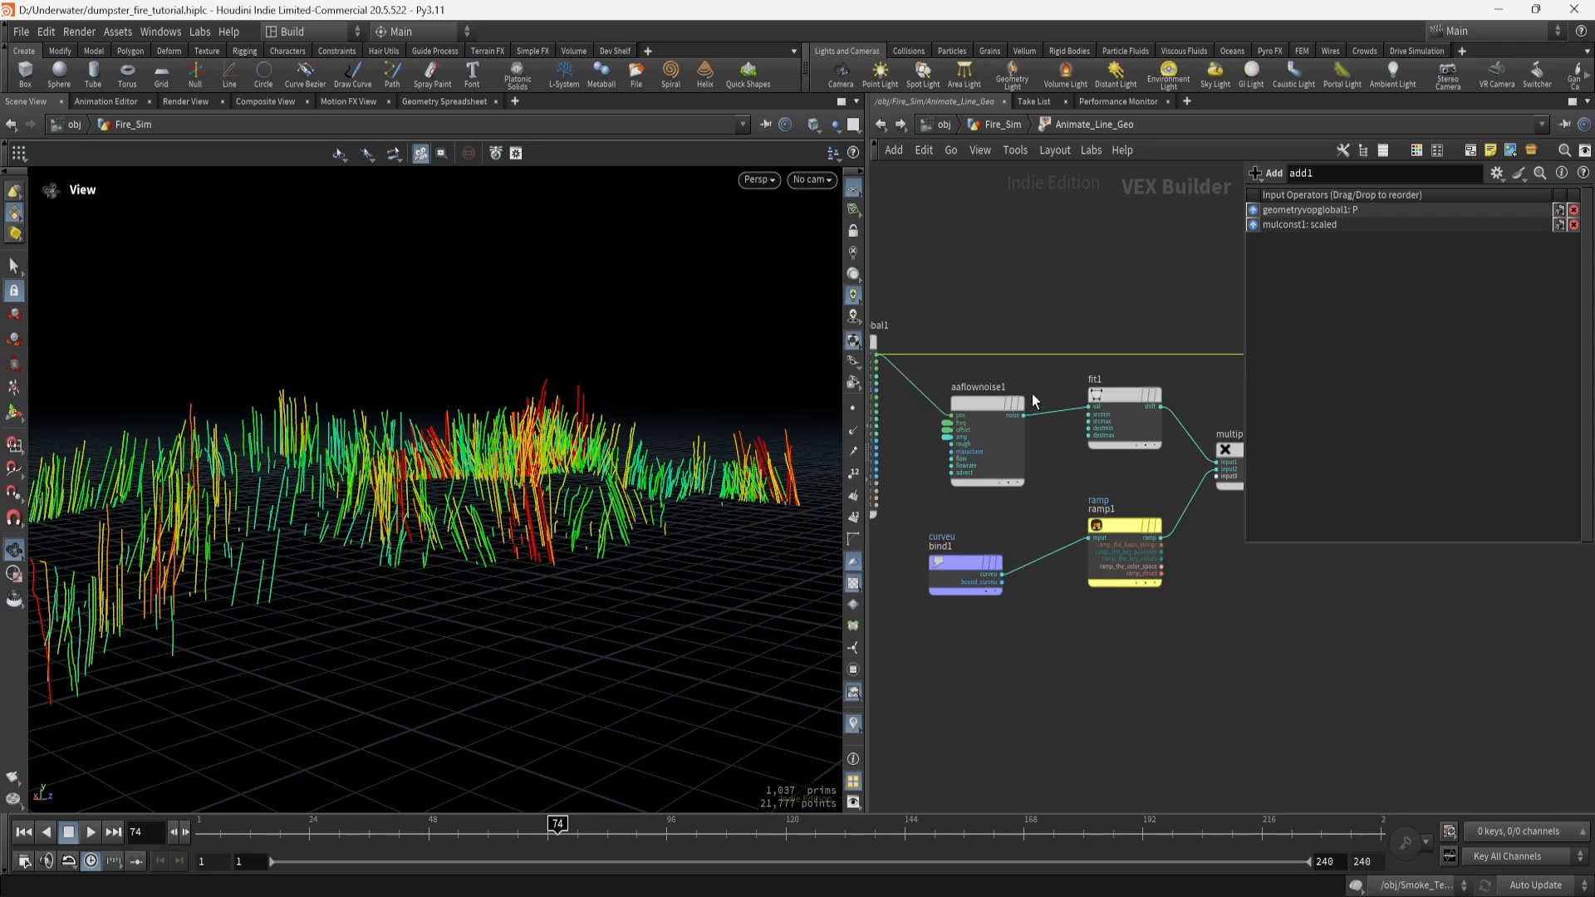
middle_click_drag(1033, 394, 988, 410)
middle_click_drag(1034, 474, 1083, 491)
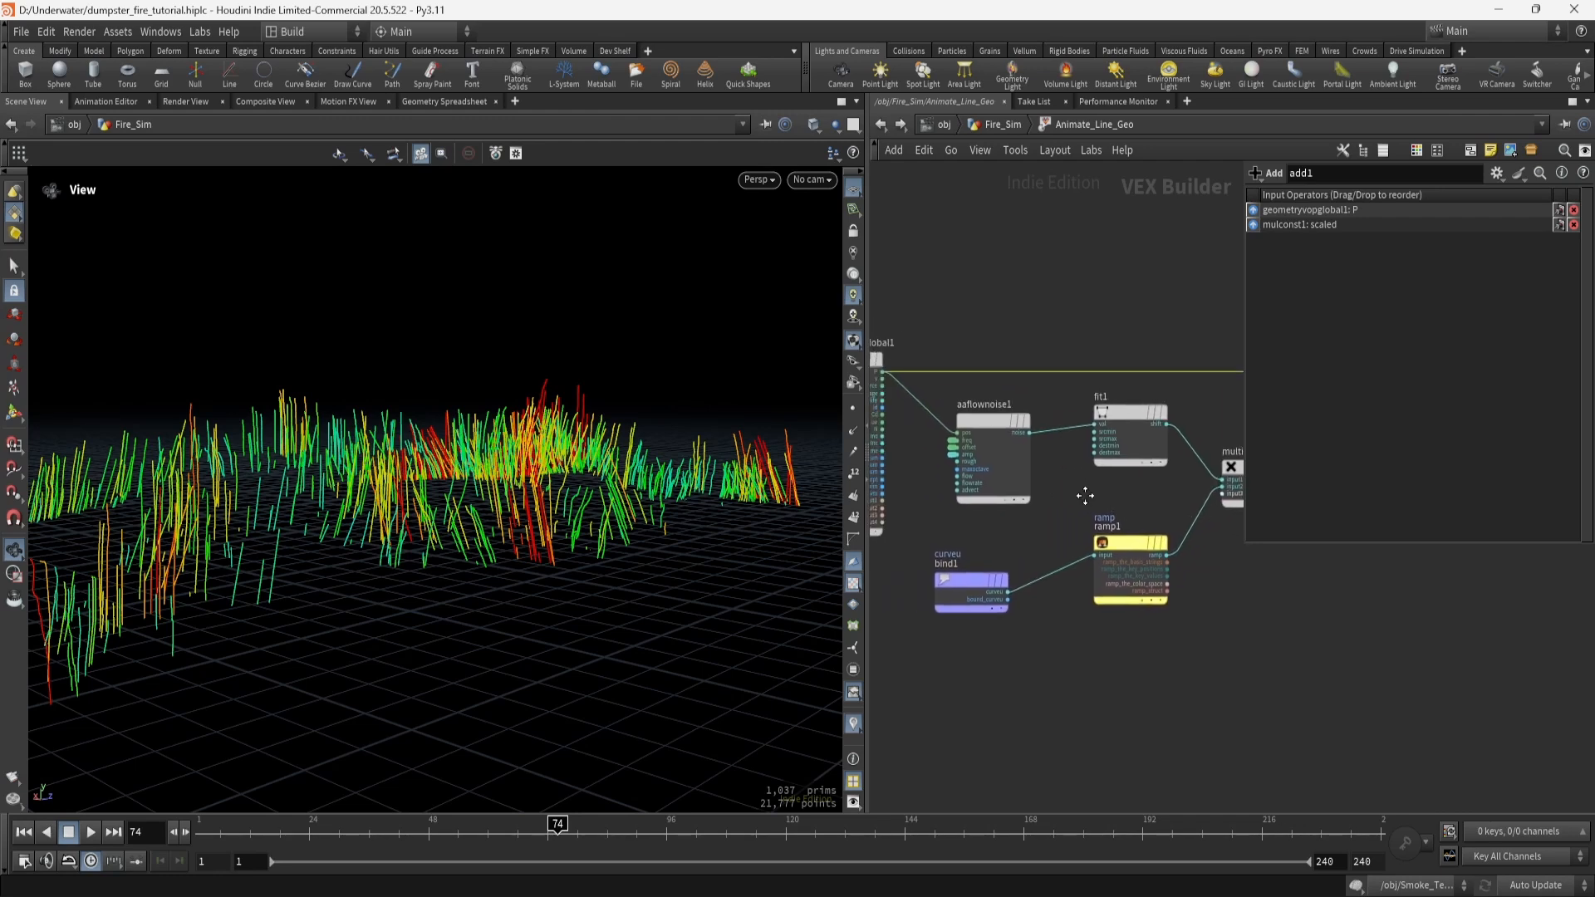
middle_click_drag(1354, 676, 1010, 659)
middle_click_drag(1128, 630, 1002, 641)
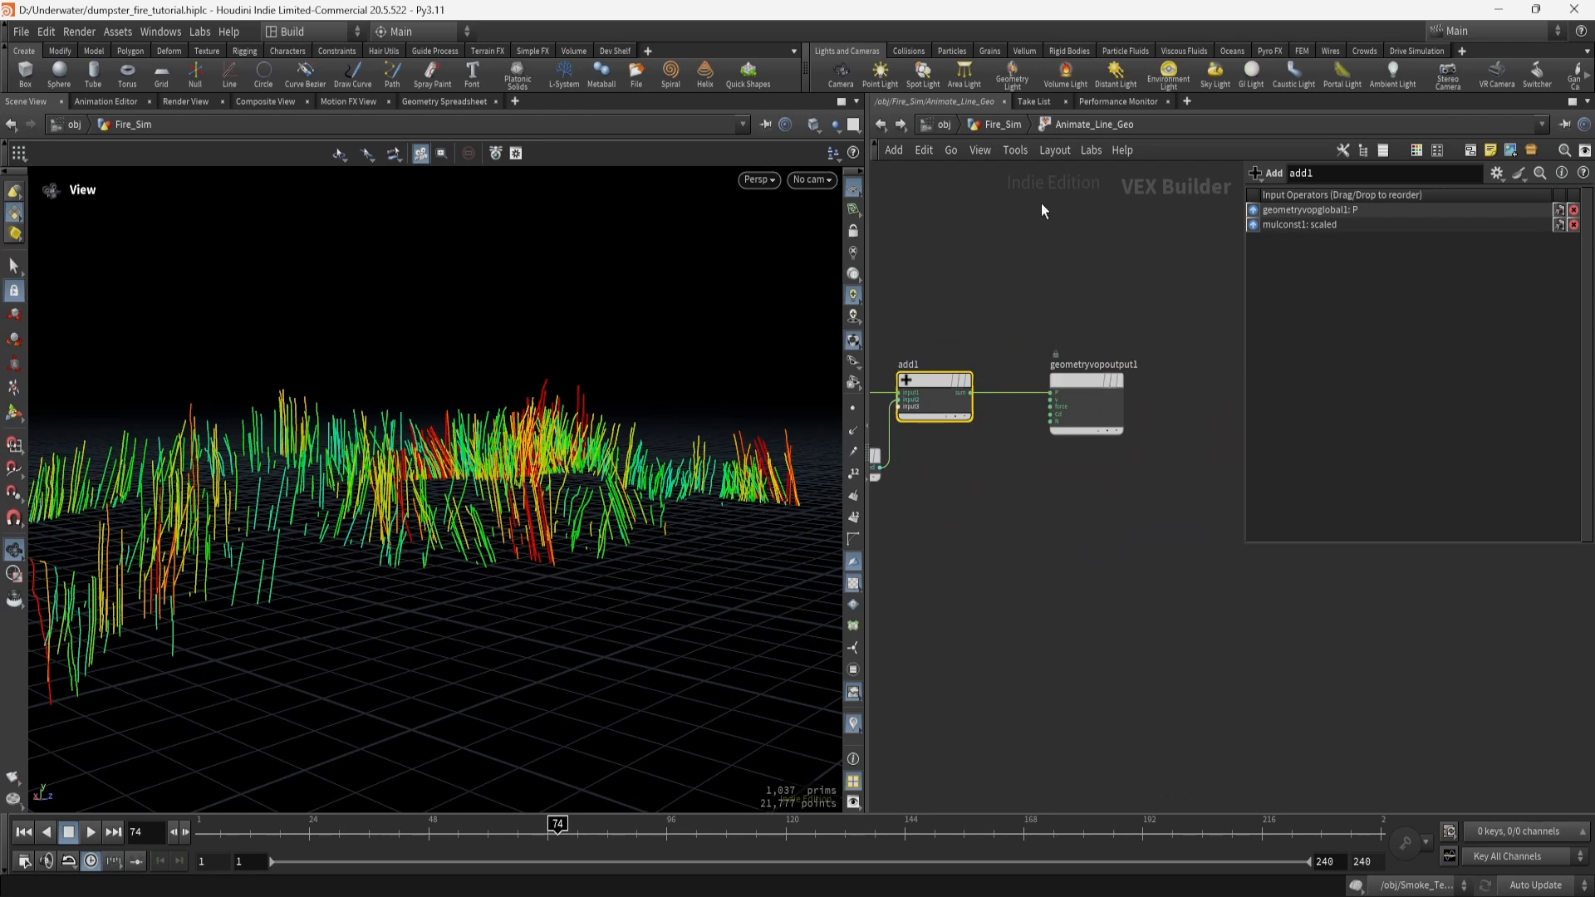
left_click(1001, 124)
left_click_drag(507, 546, 573, 503)
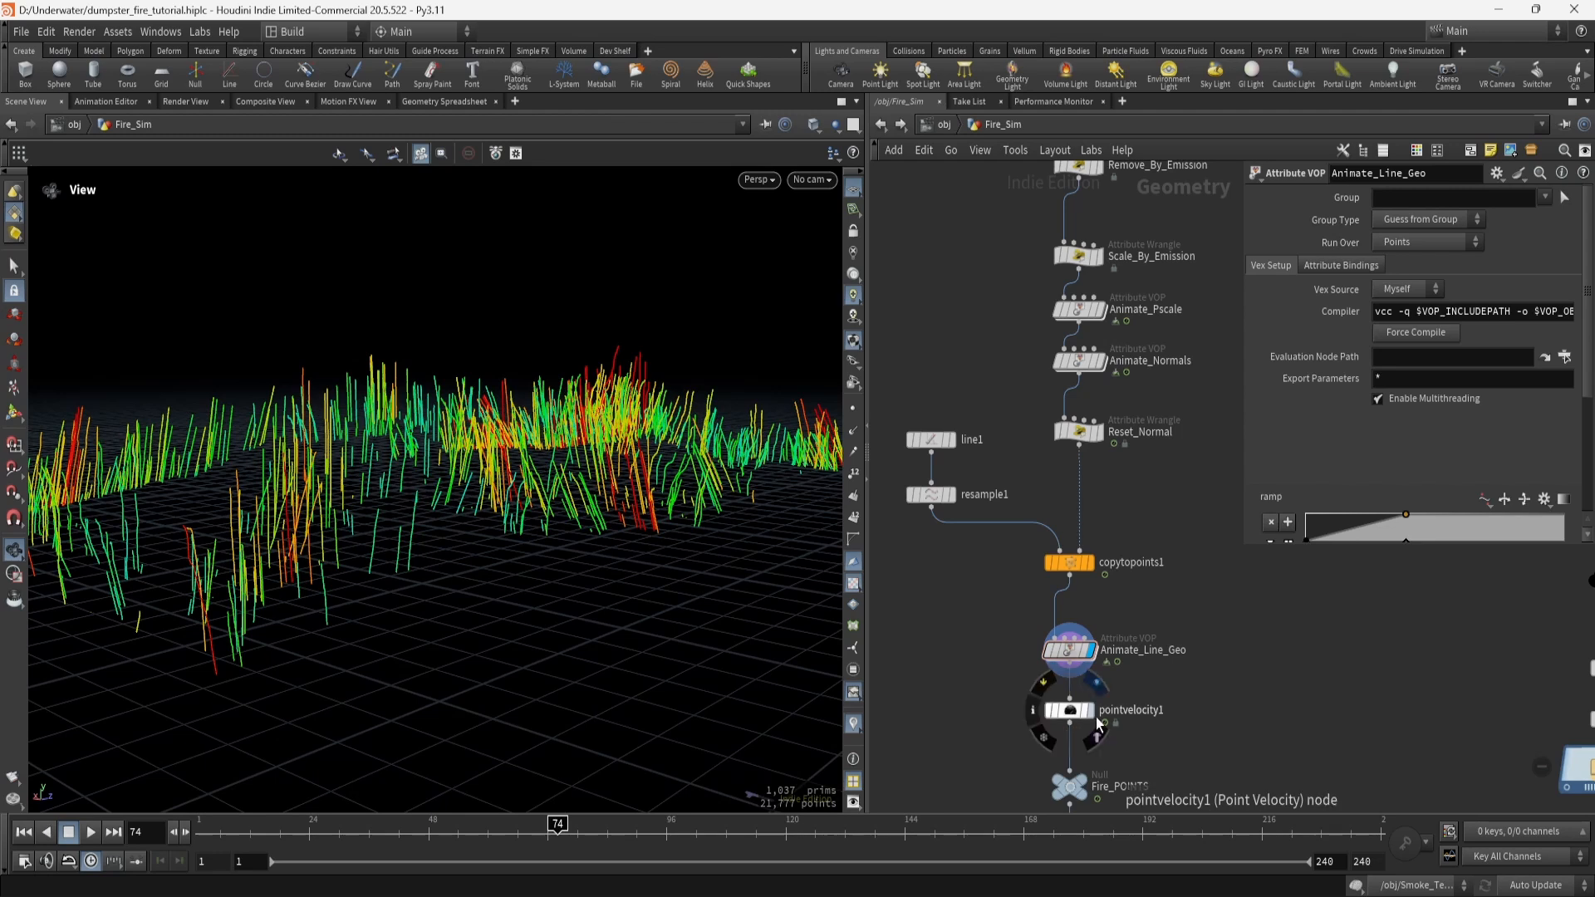
Check pointvelocity1's curl noise (scale 0.22, swirl size 0.35) and basic velocity, then select Fire_POINTS.
left_click(1080, 711)
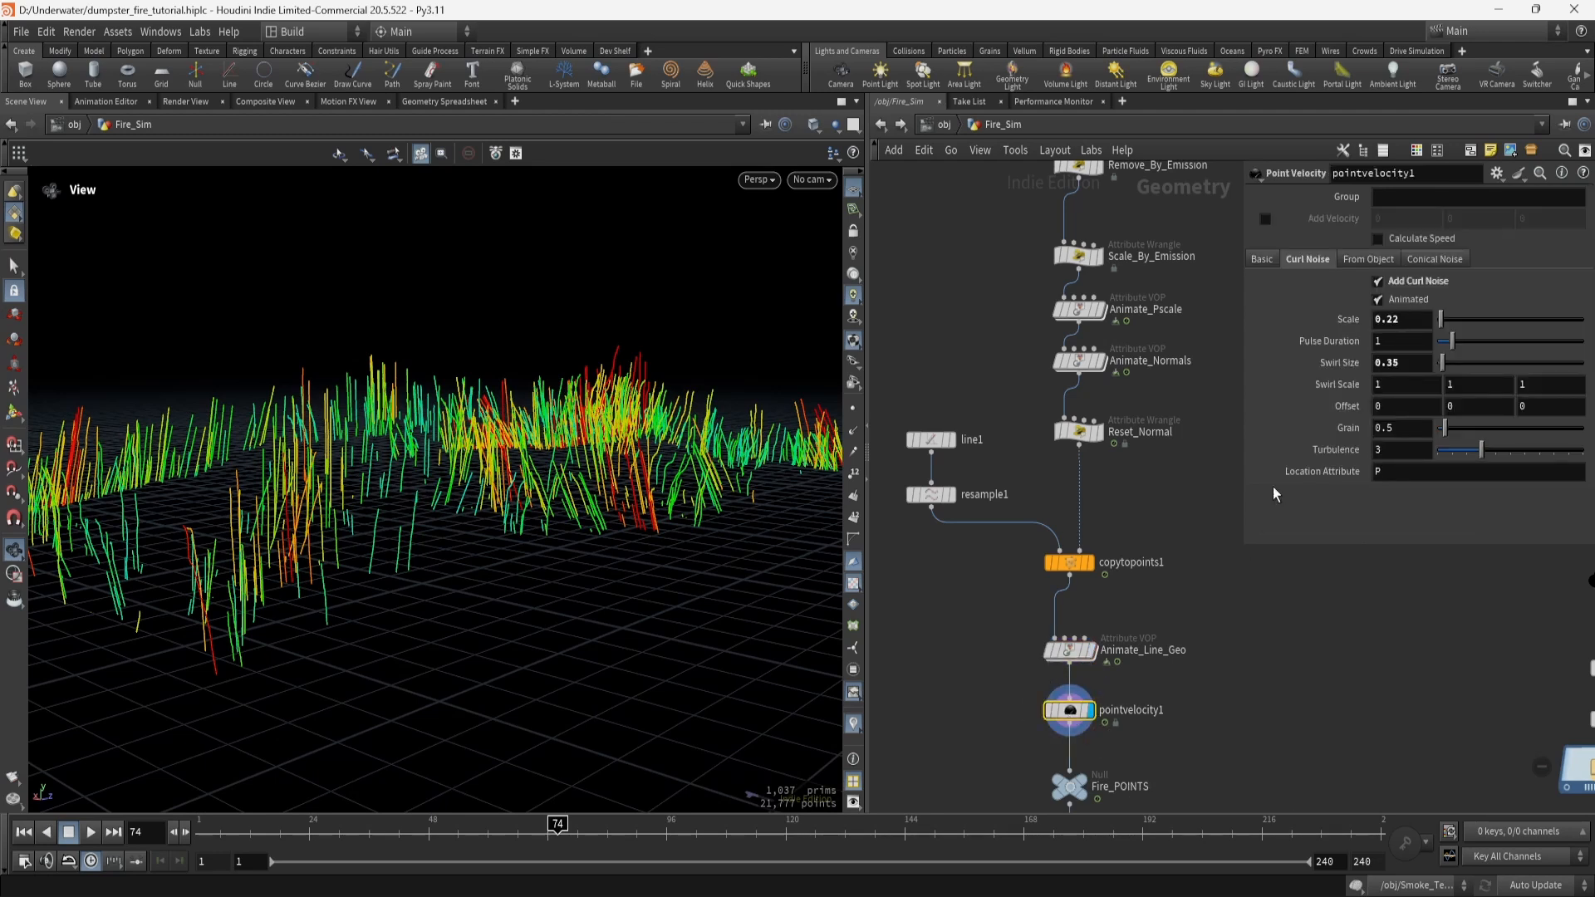
left_click(1258, 258)
left_click(1262, 259)
middle_click(1069, 716)
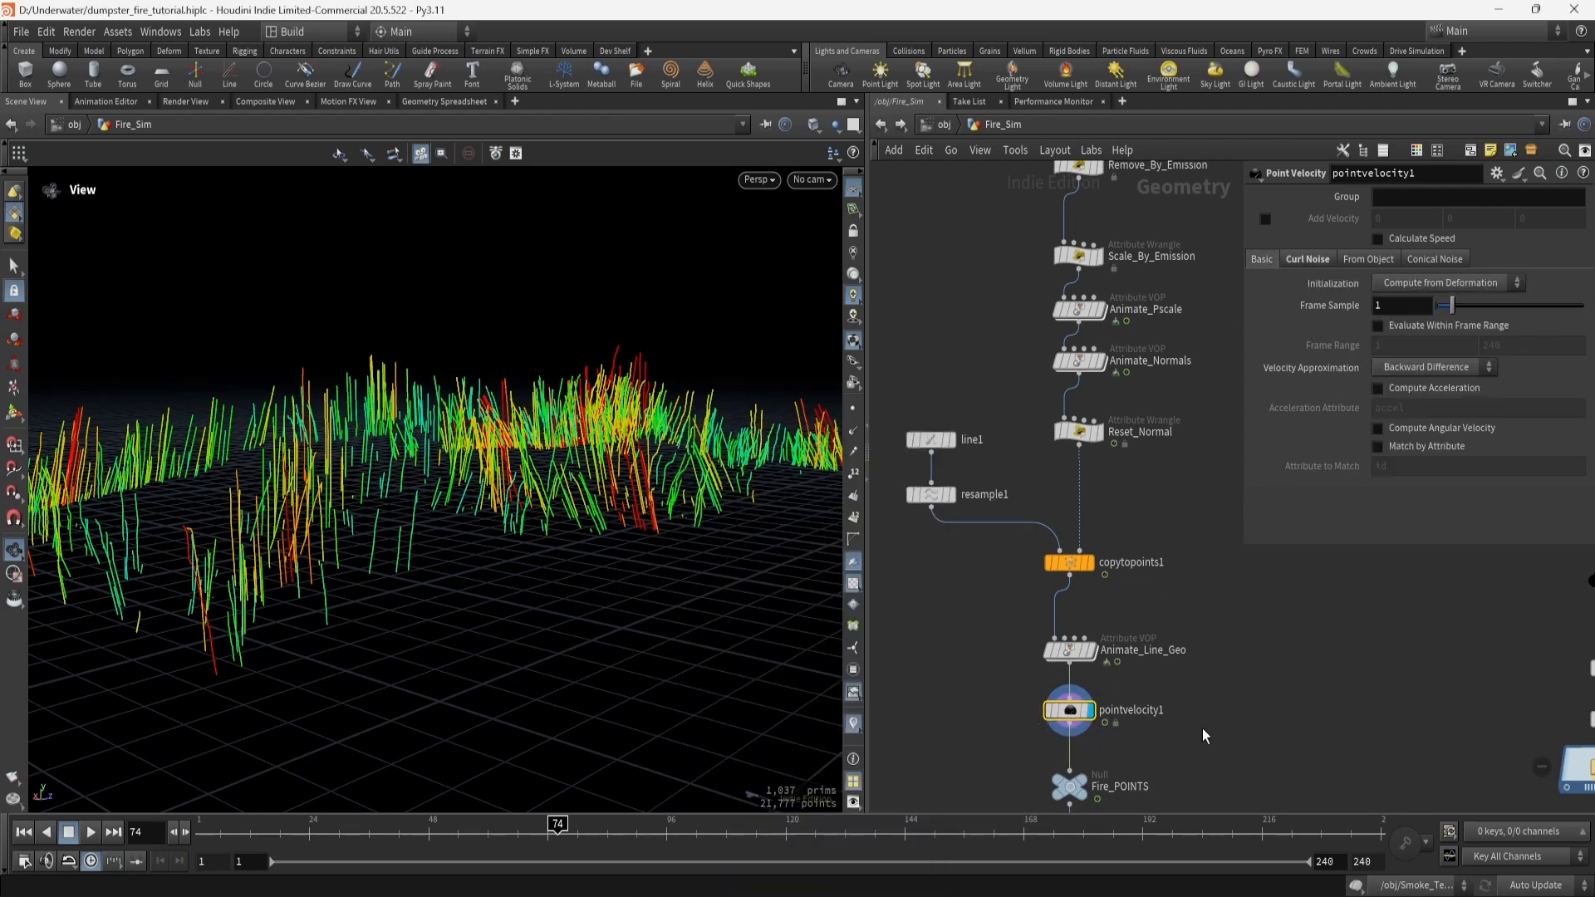
middle_click_drag(1203, 729, 1190, 527)
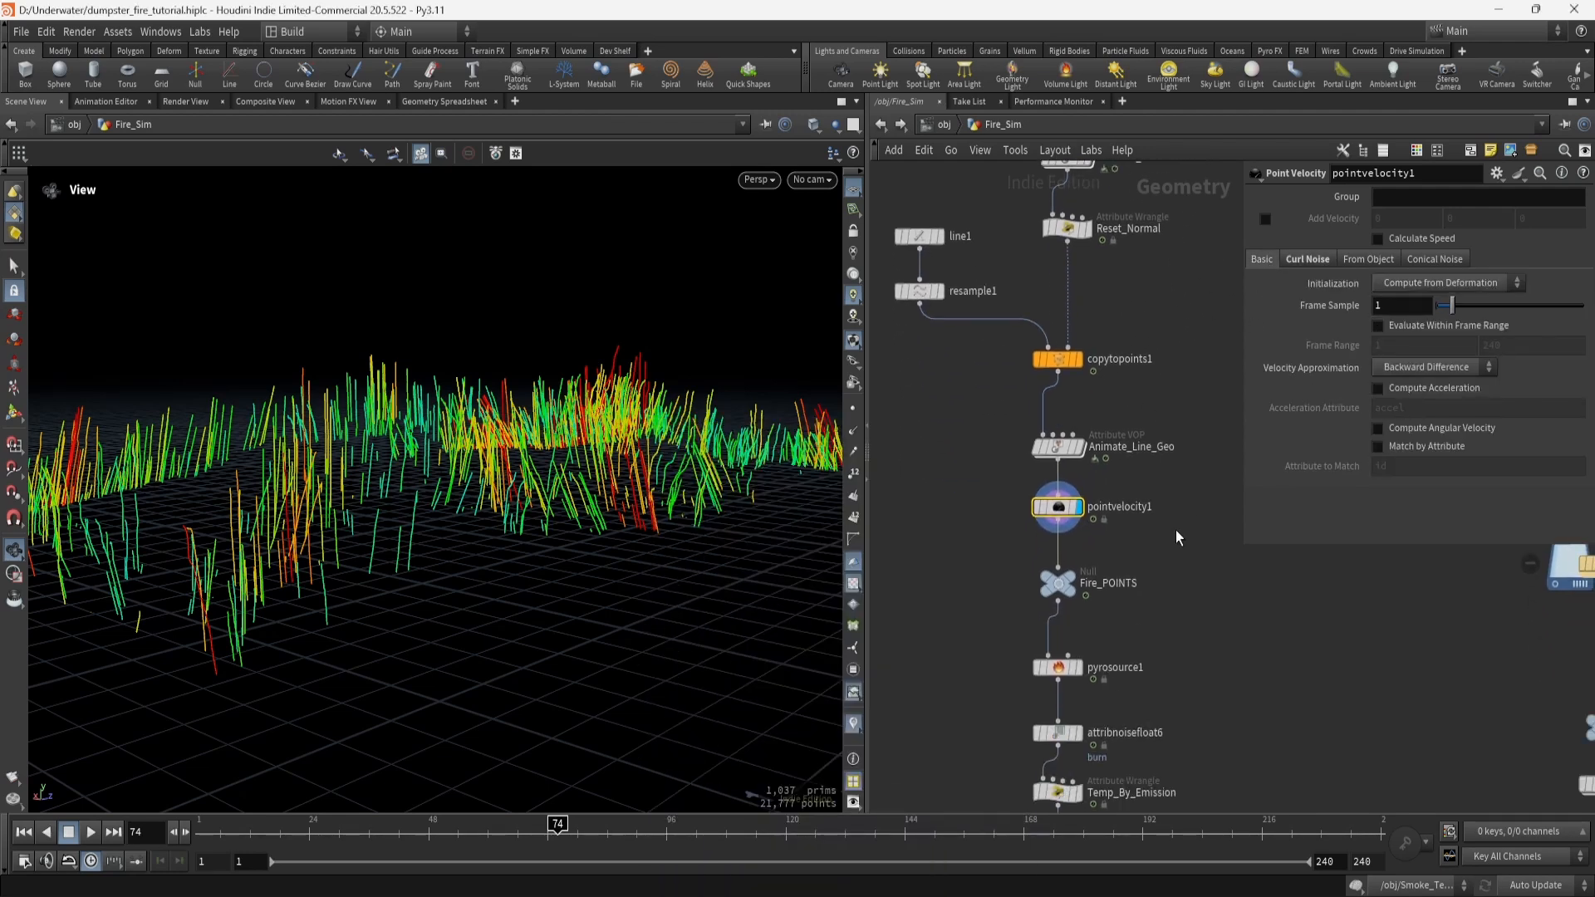
left_click(1067, 585)
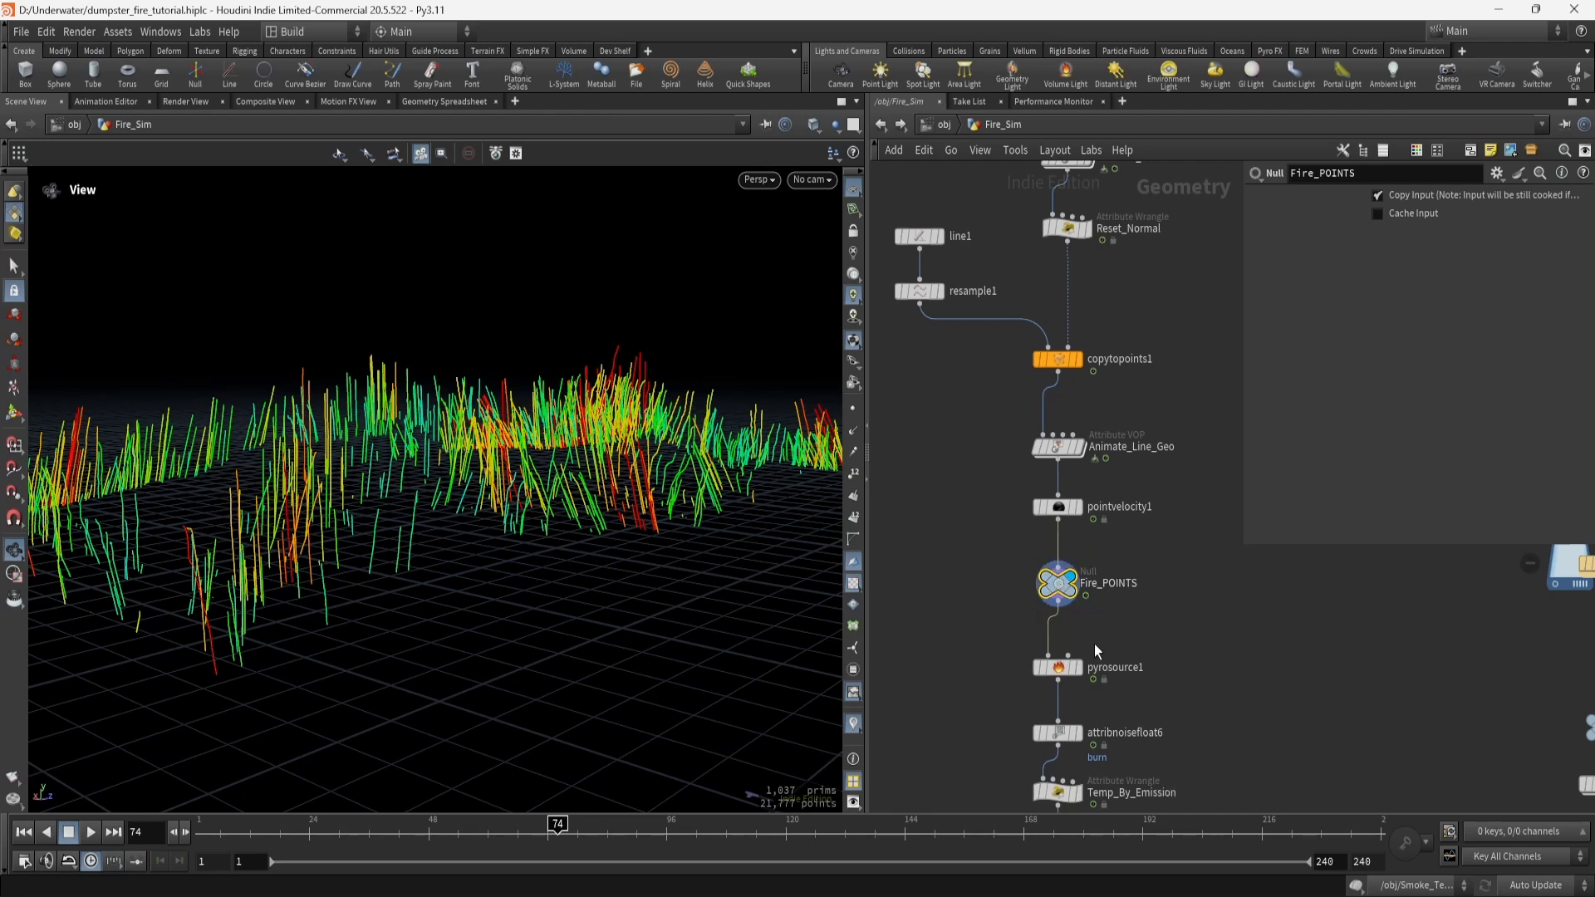
Display pyrosource1 and view its 0.01-separation, 0.25-scale settings.
left_click(1079, 668)
left_click(1073, 672)
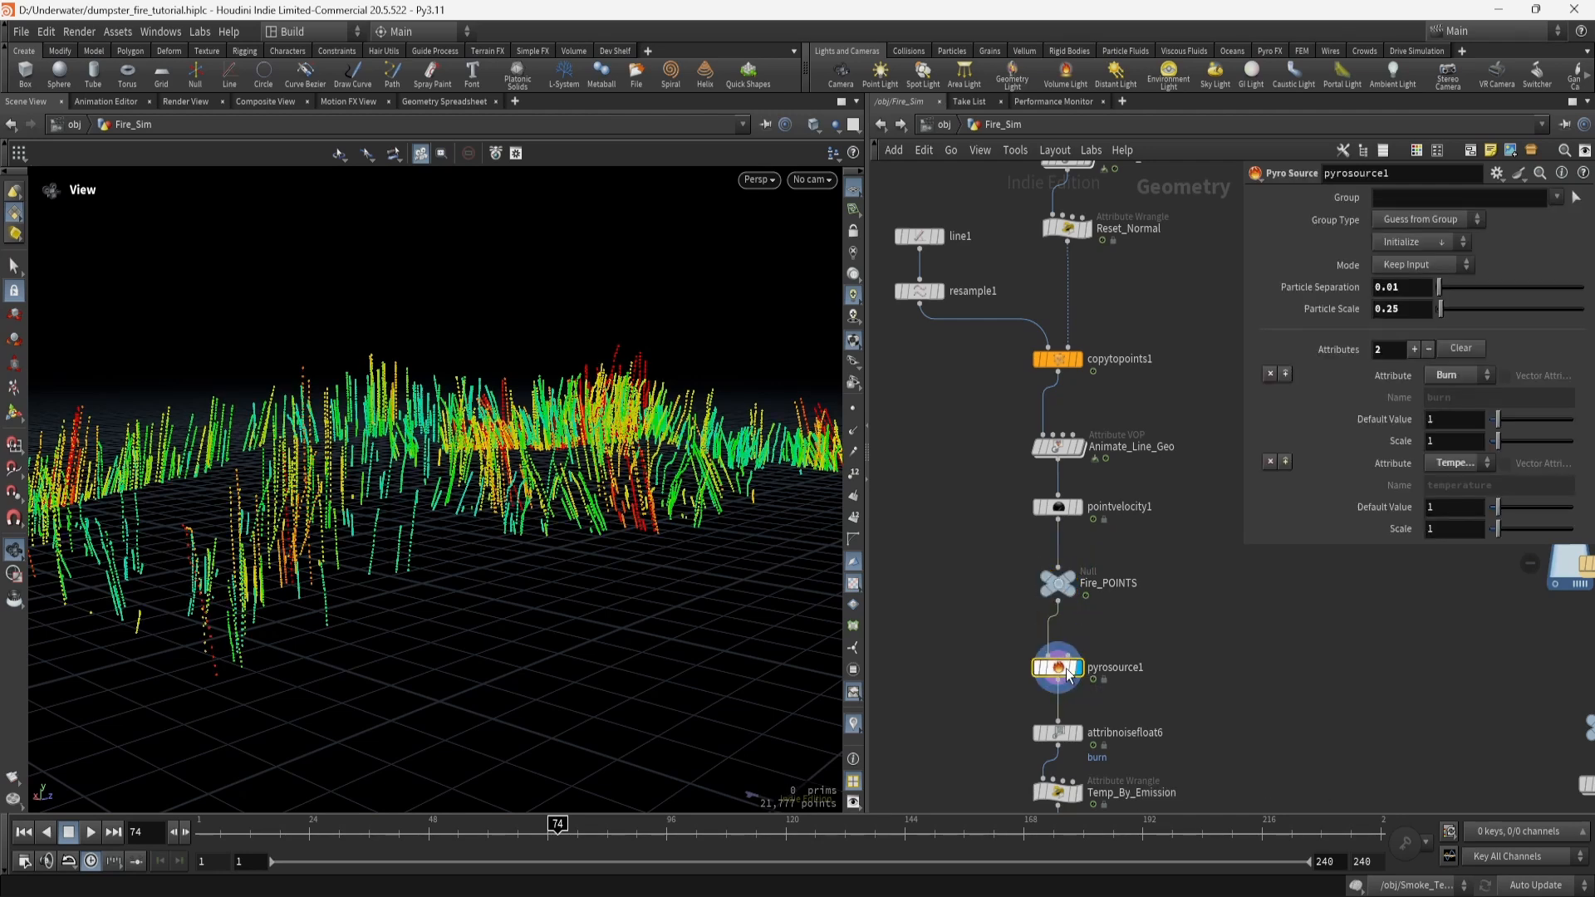
left_click_drag(1244, 416, 1207, 411)
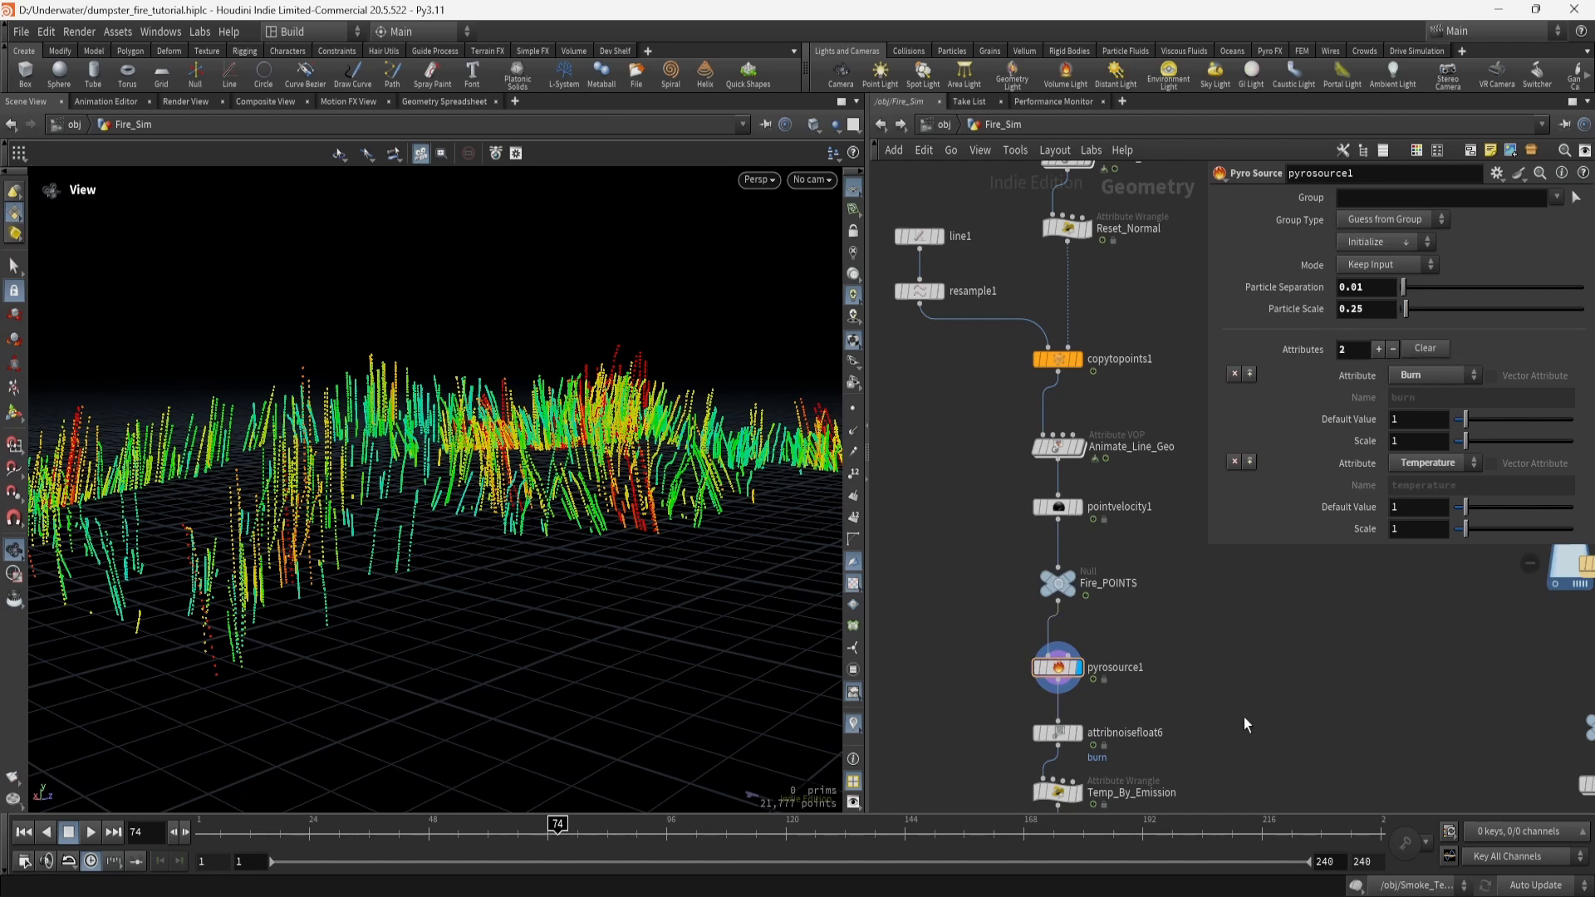
Add a test Pyro Source node creating Burn and Temperature attributes.
key("Tab")
type("pyro")
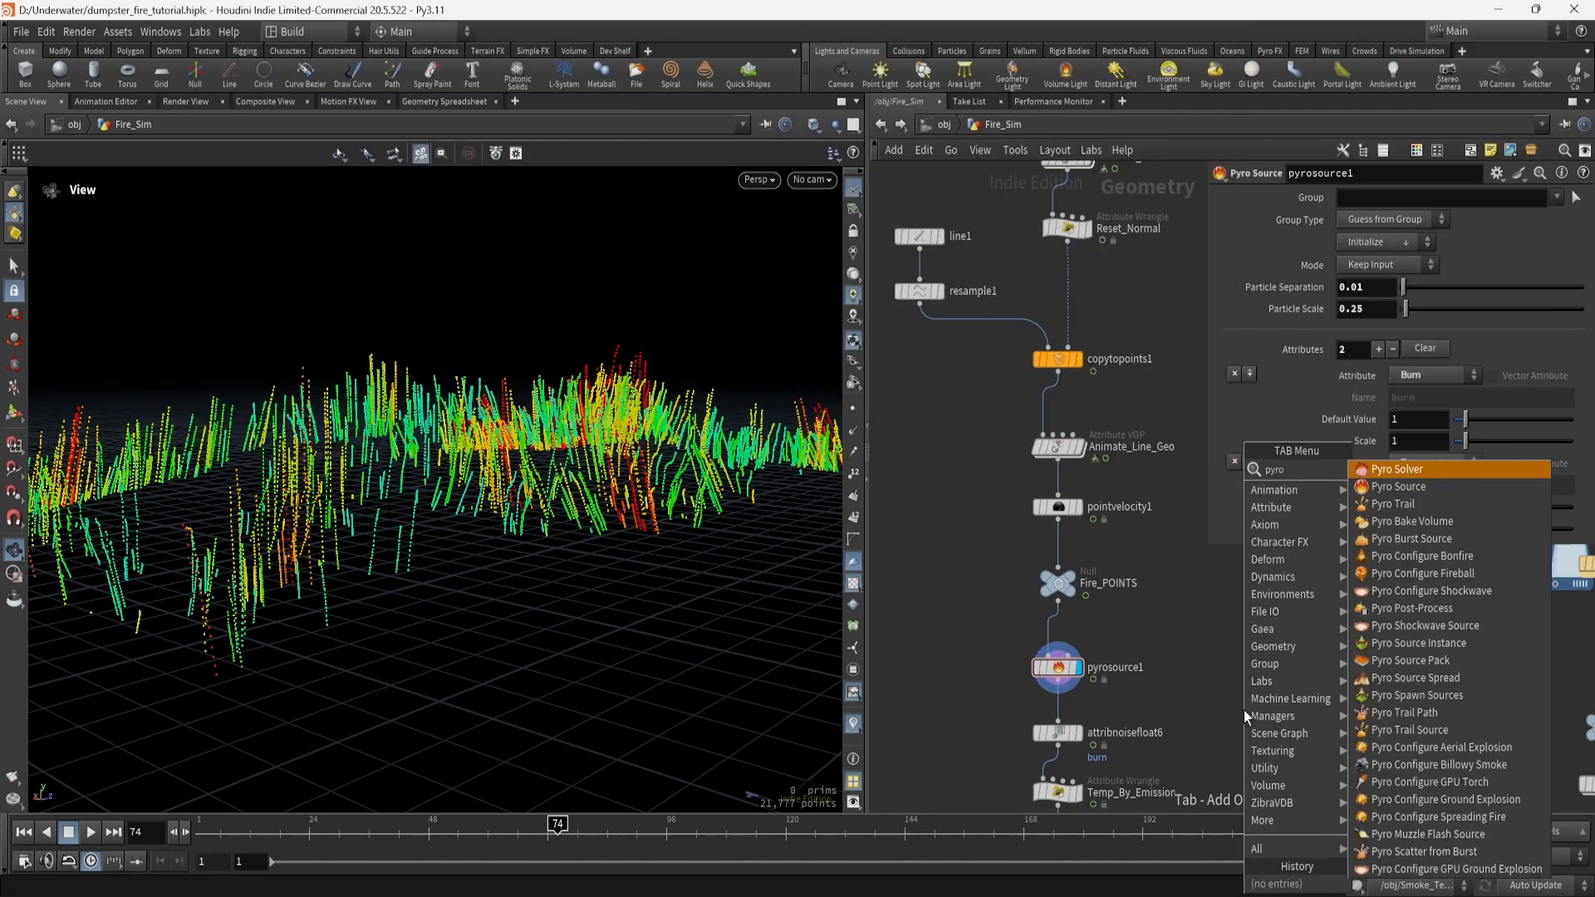
type(" sour")
key("Return")
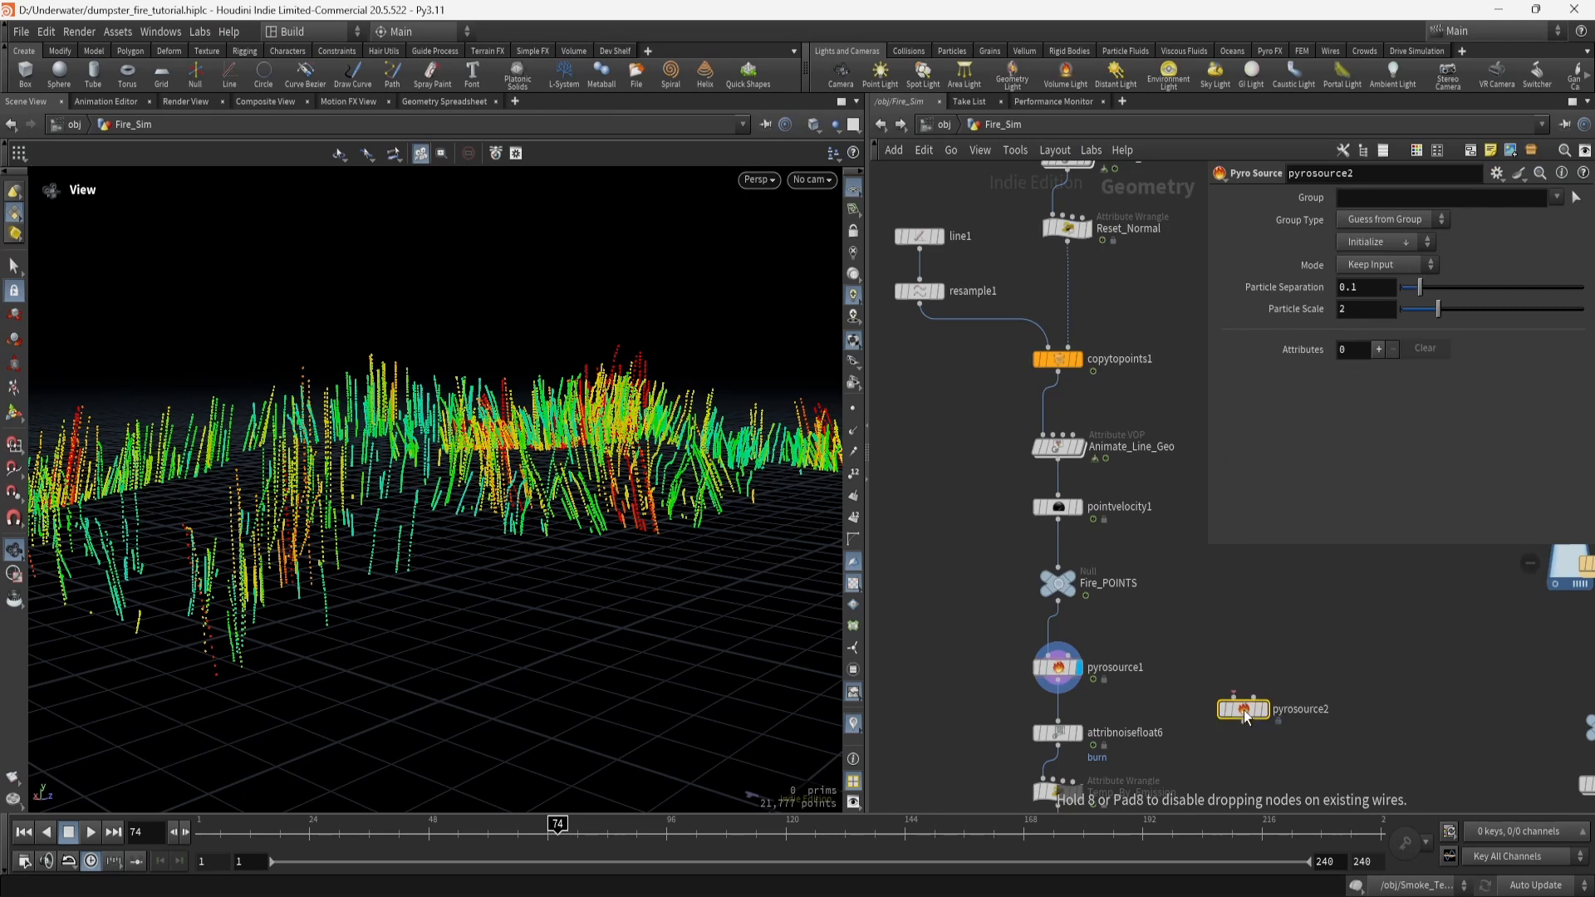
left_click(1243, 709)
left_click(1378, 349)
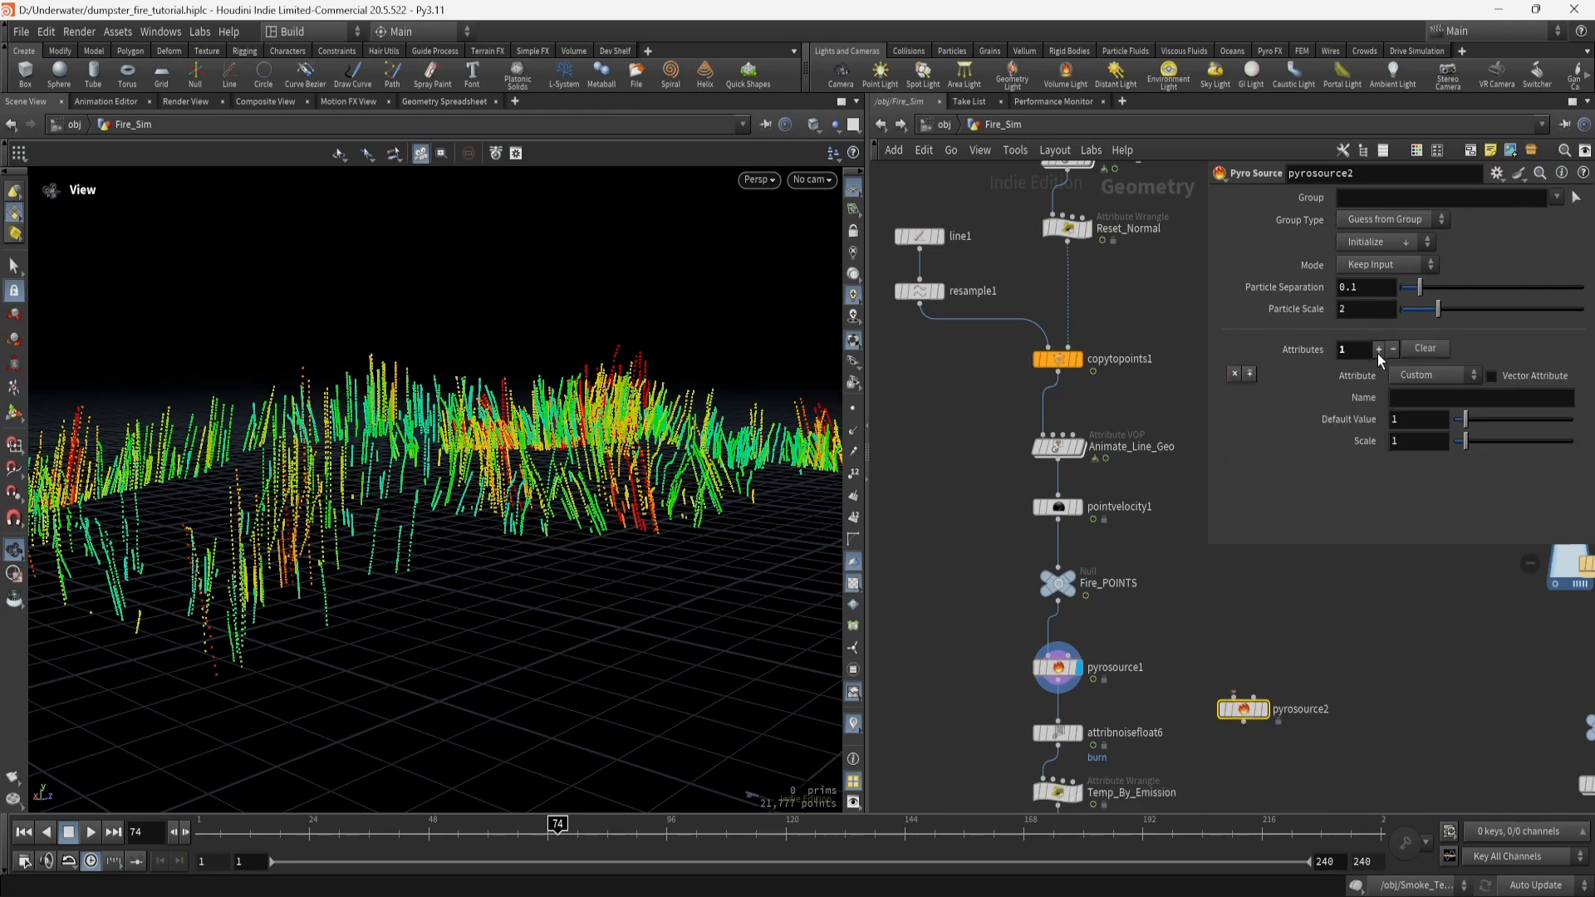
left_click(1377, 352)
left_click(1425, 376)
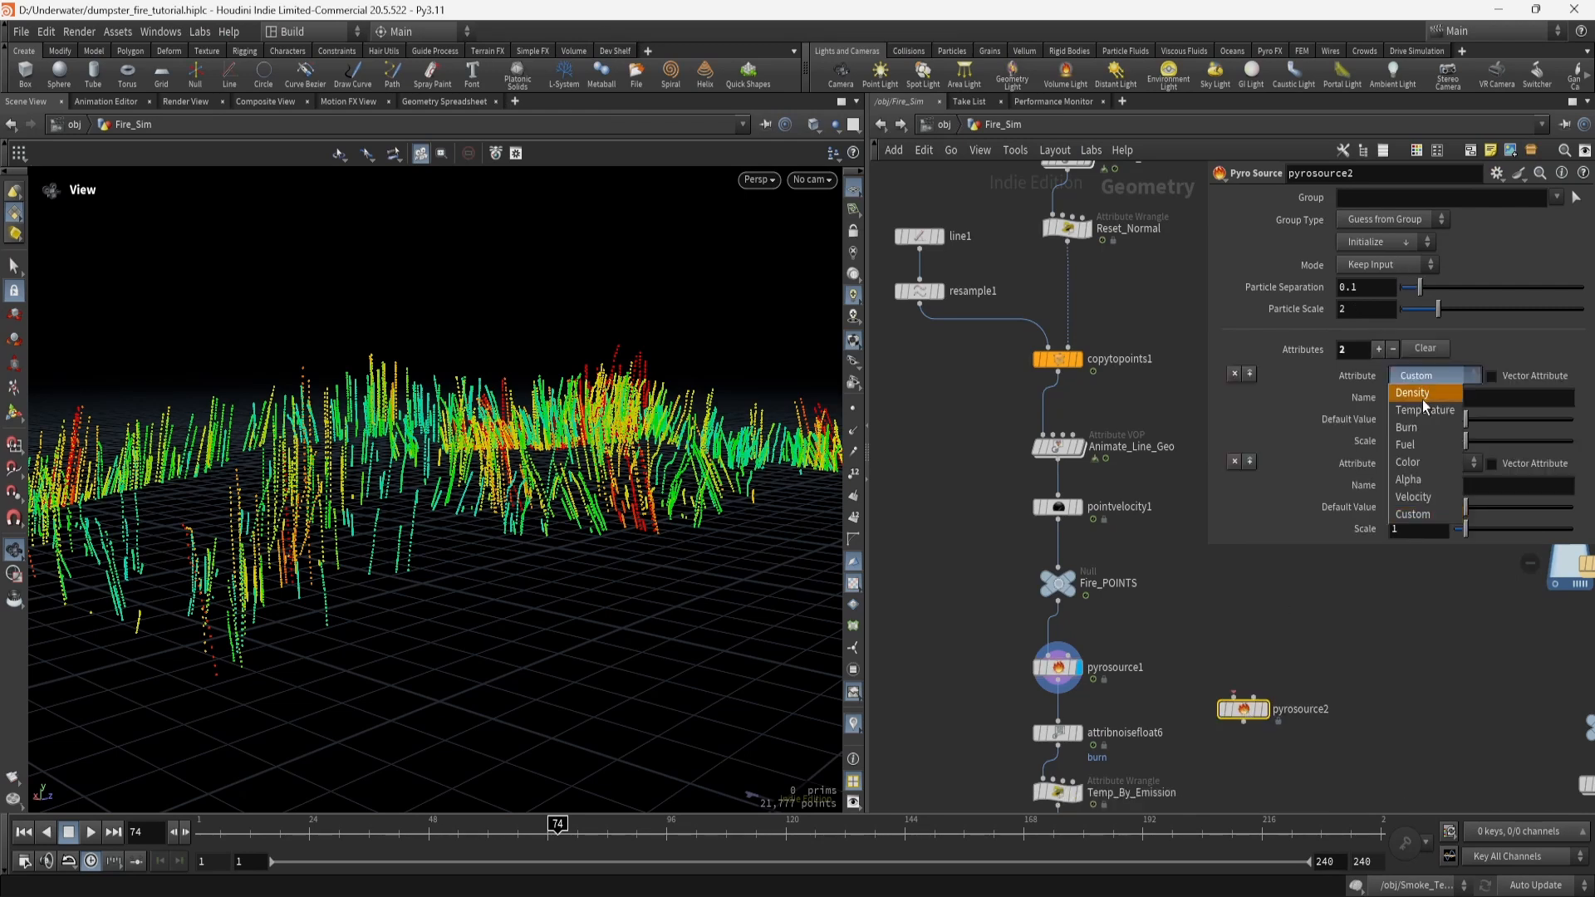
left_click(1412, 428)
left_click(1434, 462)
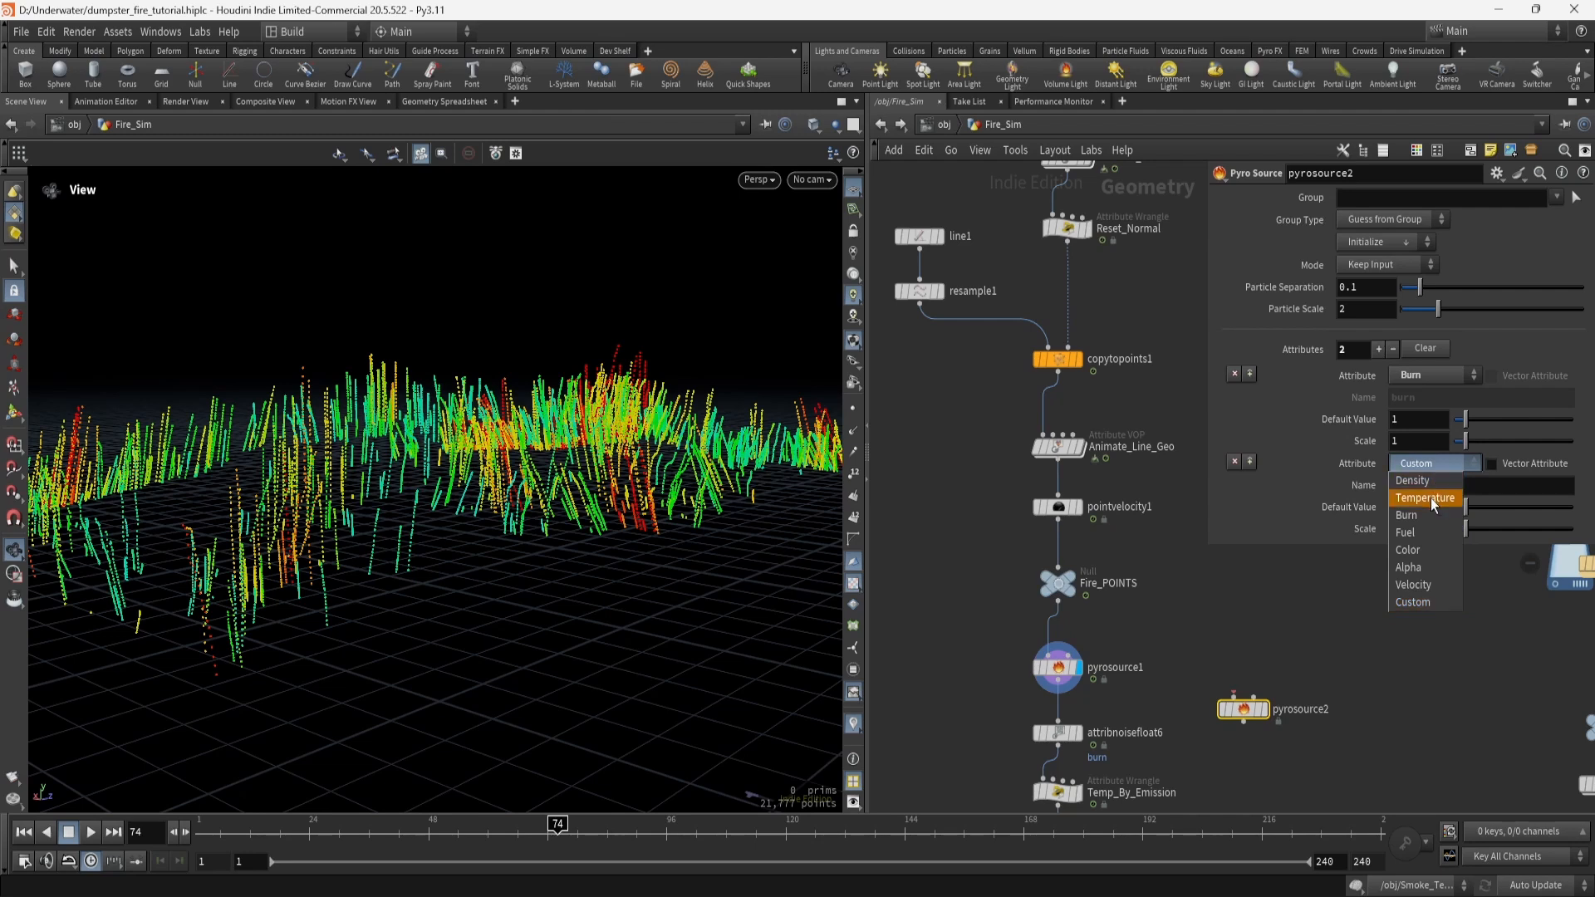
left_click(1430, 497)
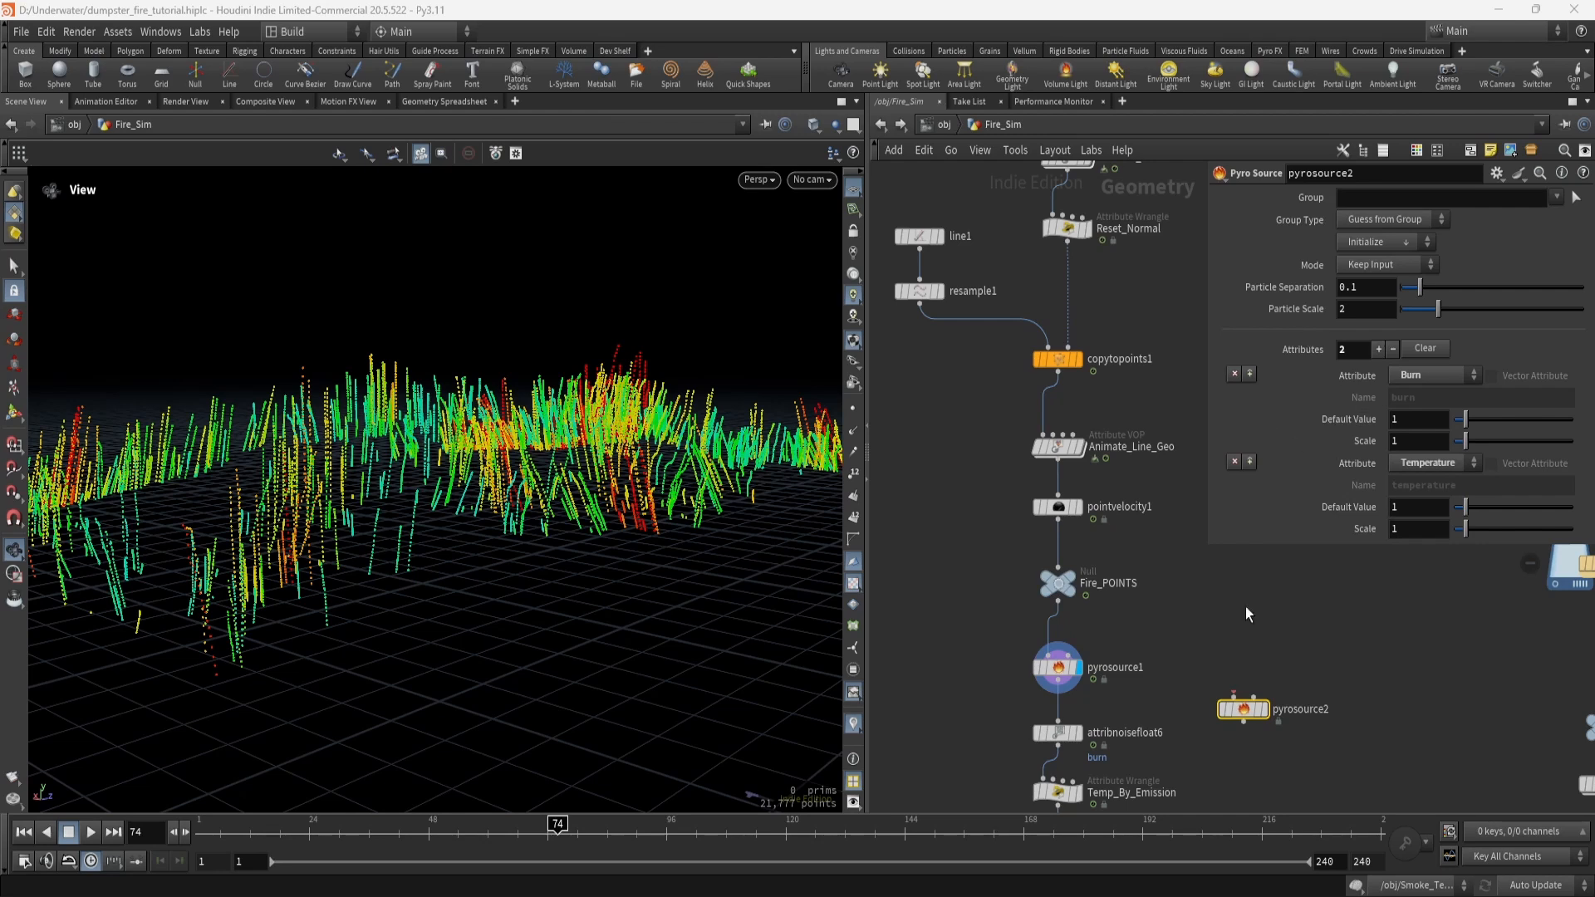
Delete the test pyrosource2 and reselect pyrosource1.
left_click_drag(1198, 682, 1313, 743)
key("Delete")
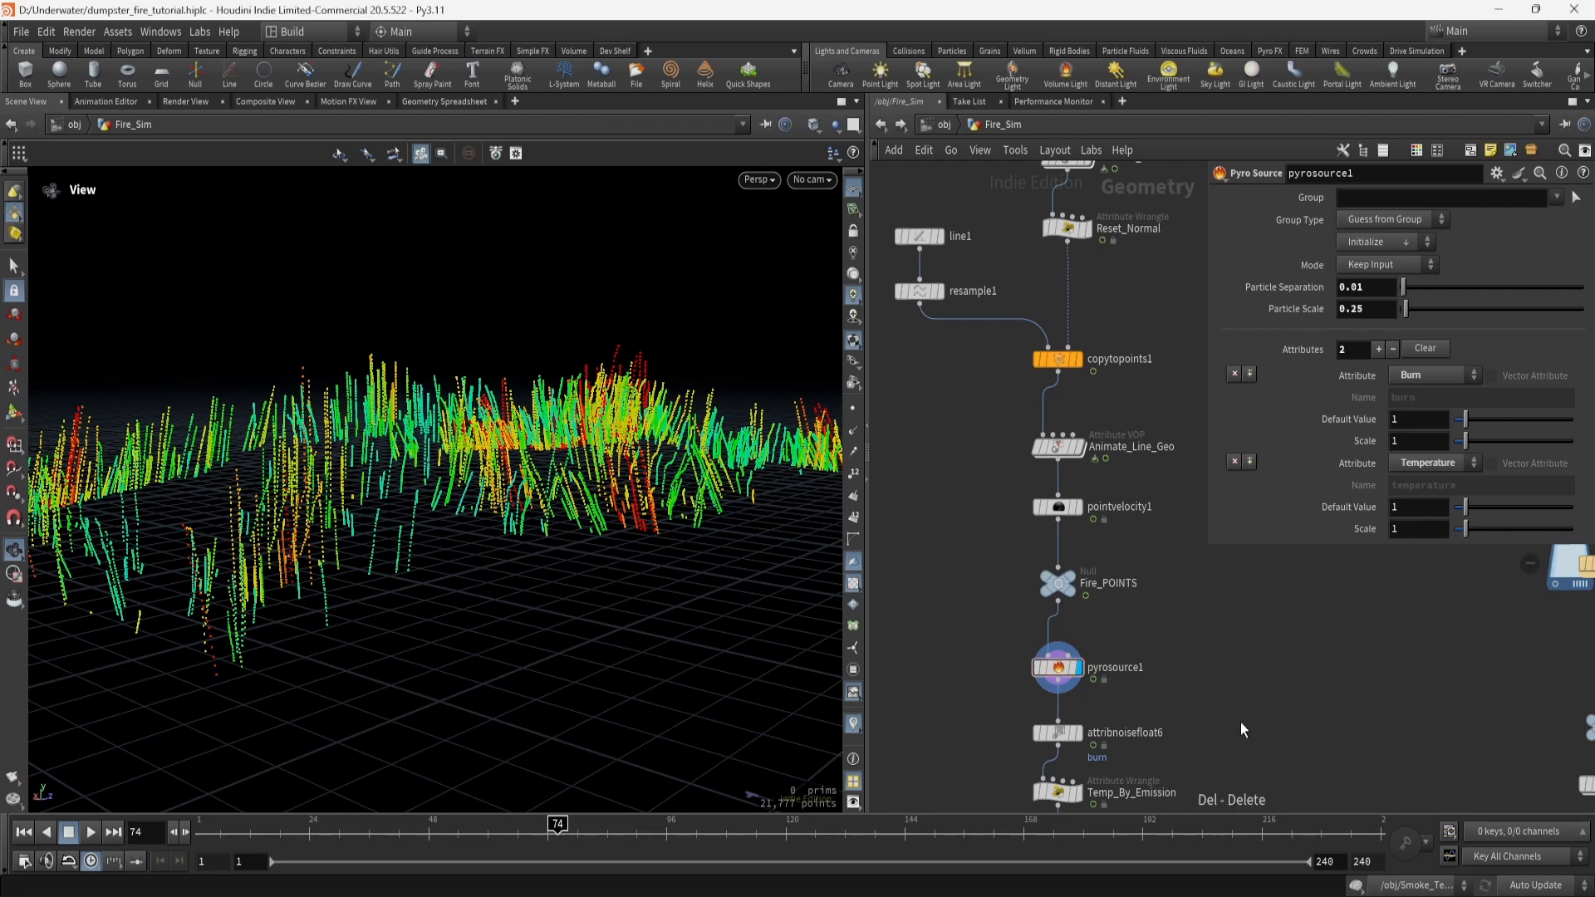
left_click(1064, 670)
middle_click_drag(1173, 736, 1117, 539)
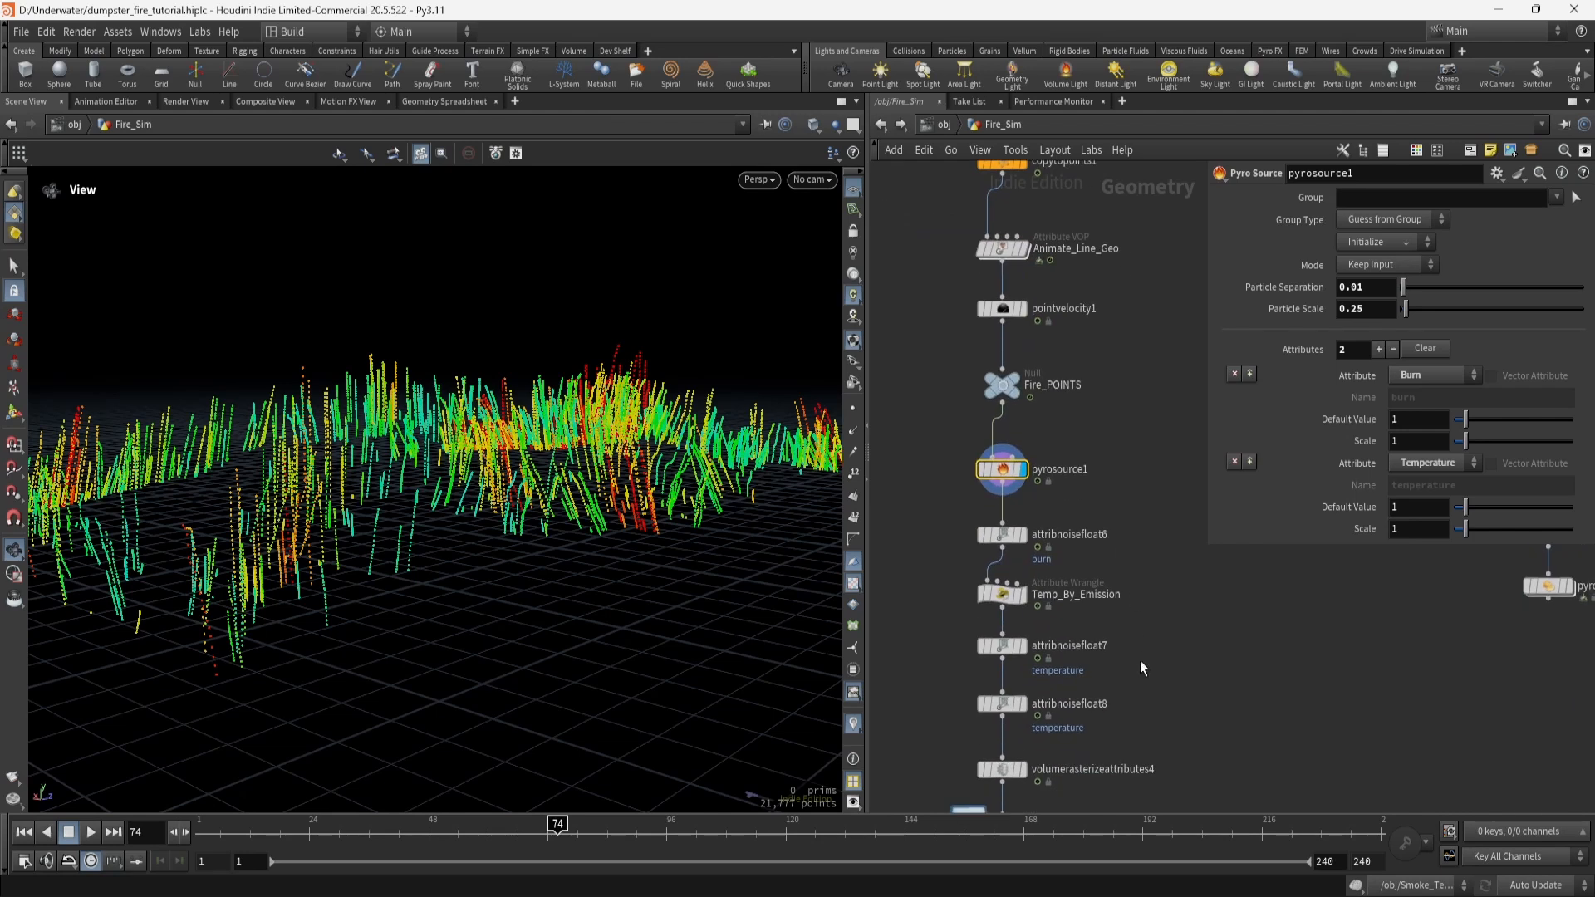
Review attribnoisefloat6's burn noise: Simplex, 0.97 amplitude, 0.21 element size.
left_click(1007, 540)
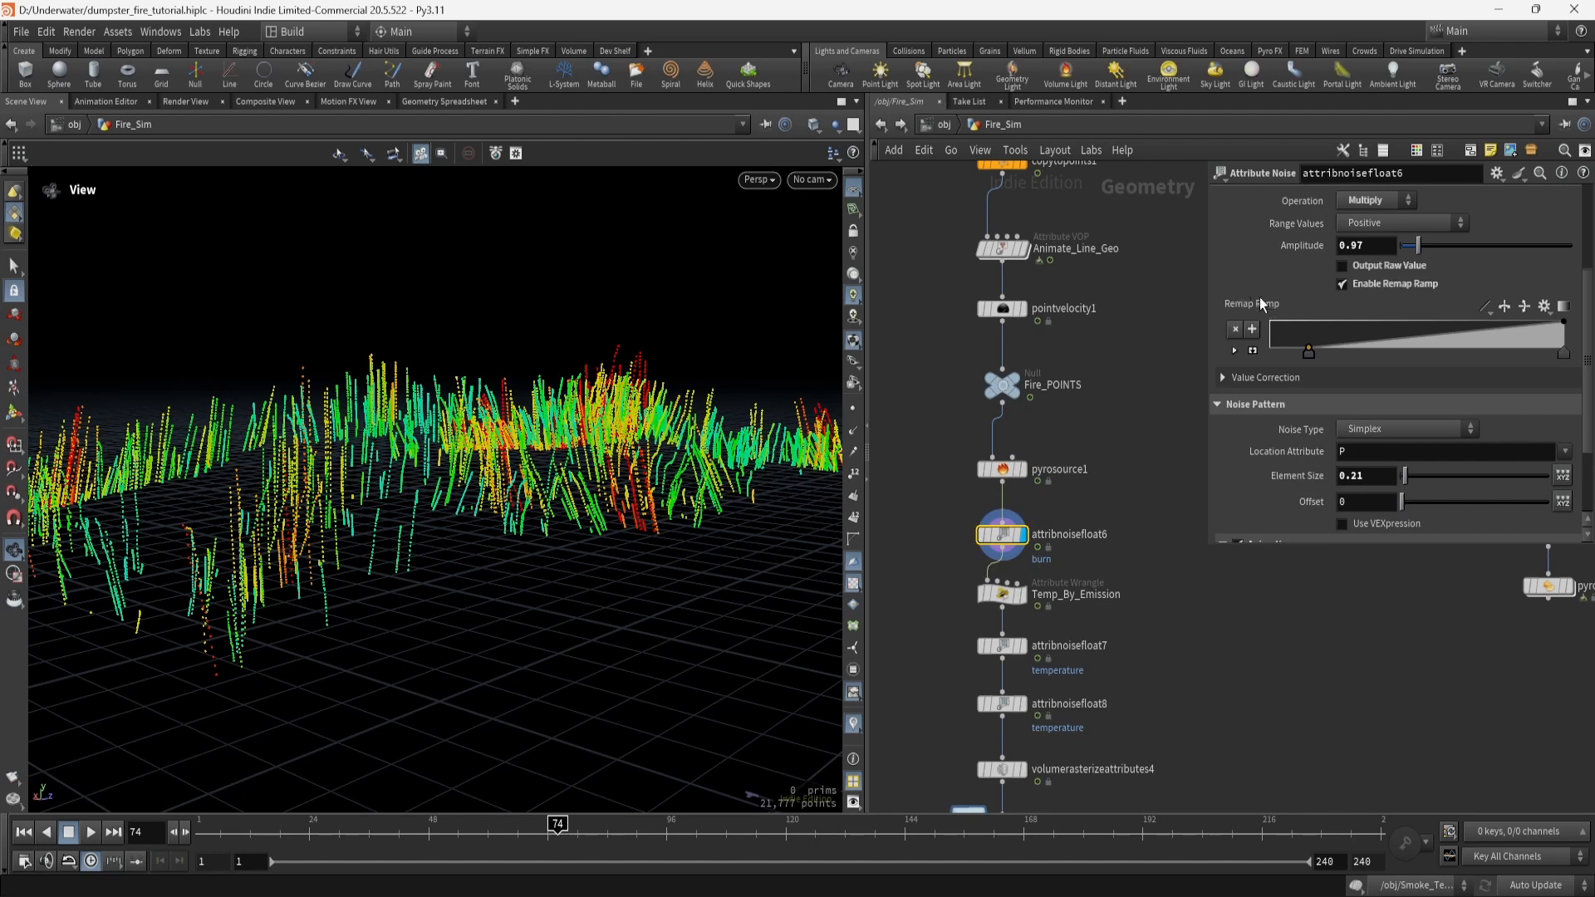
scroll(1273, 430, "up", 2)
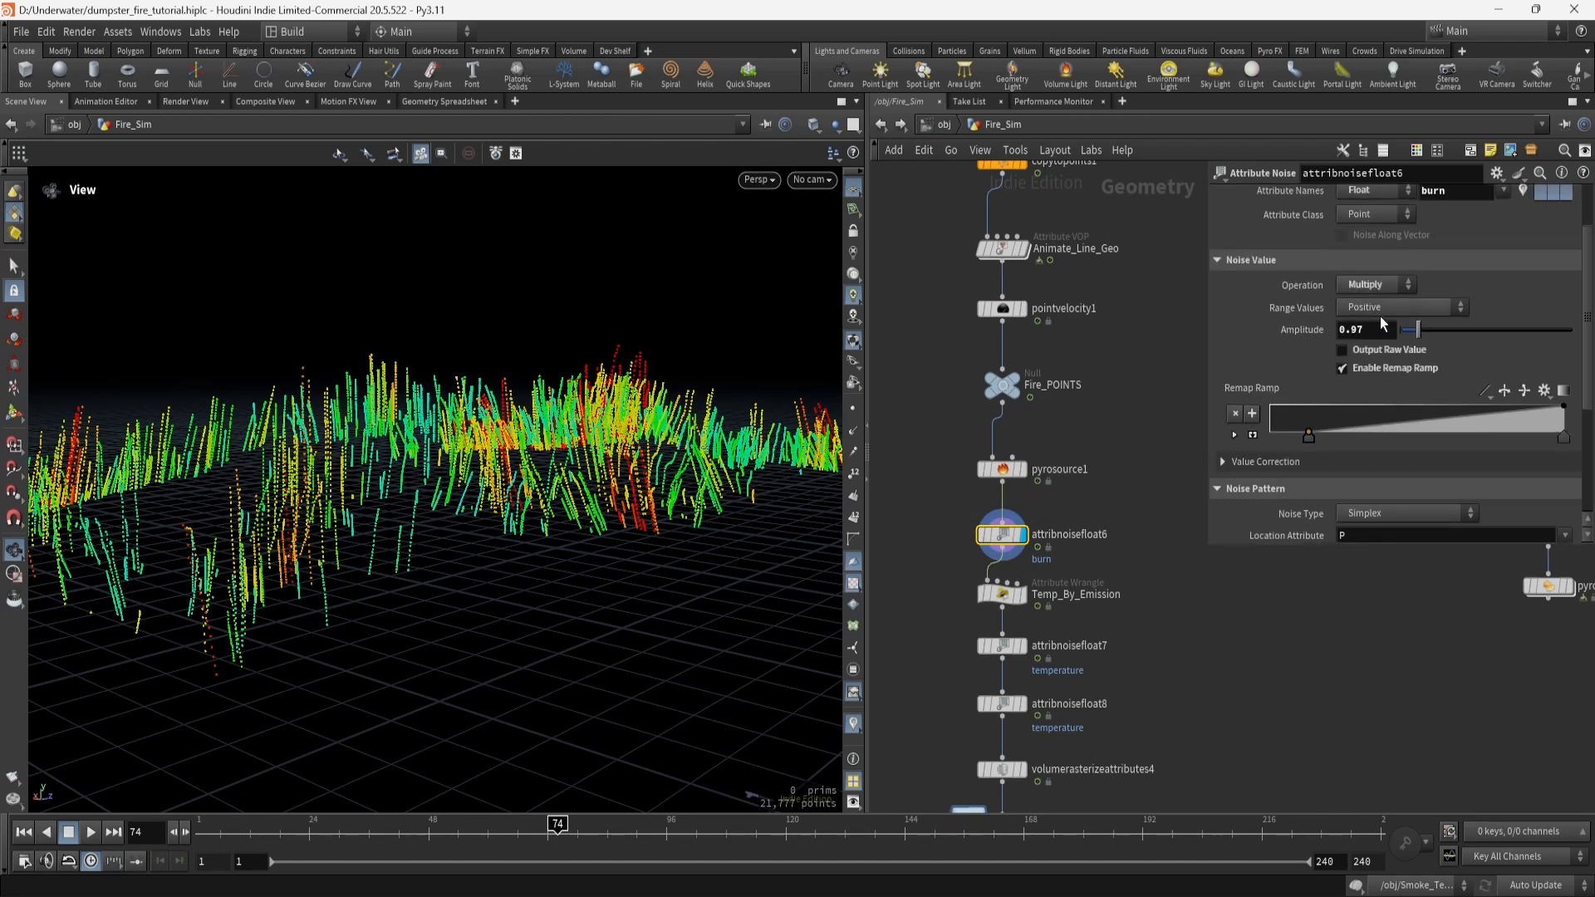
scroll(1271, 457, "down", 5)
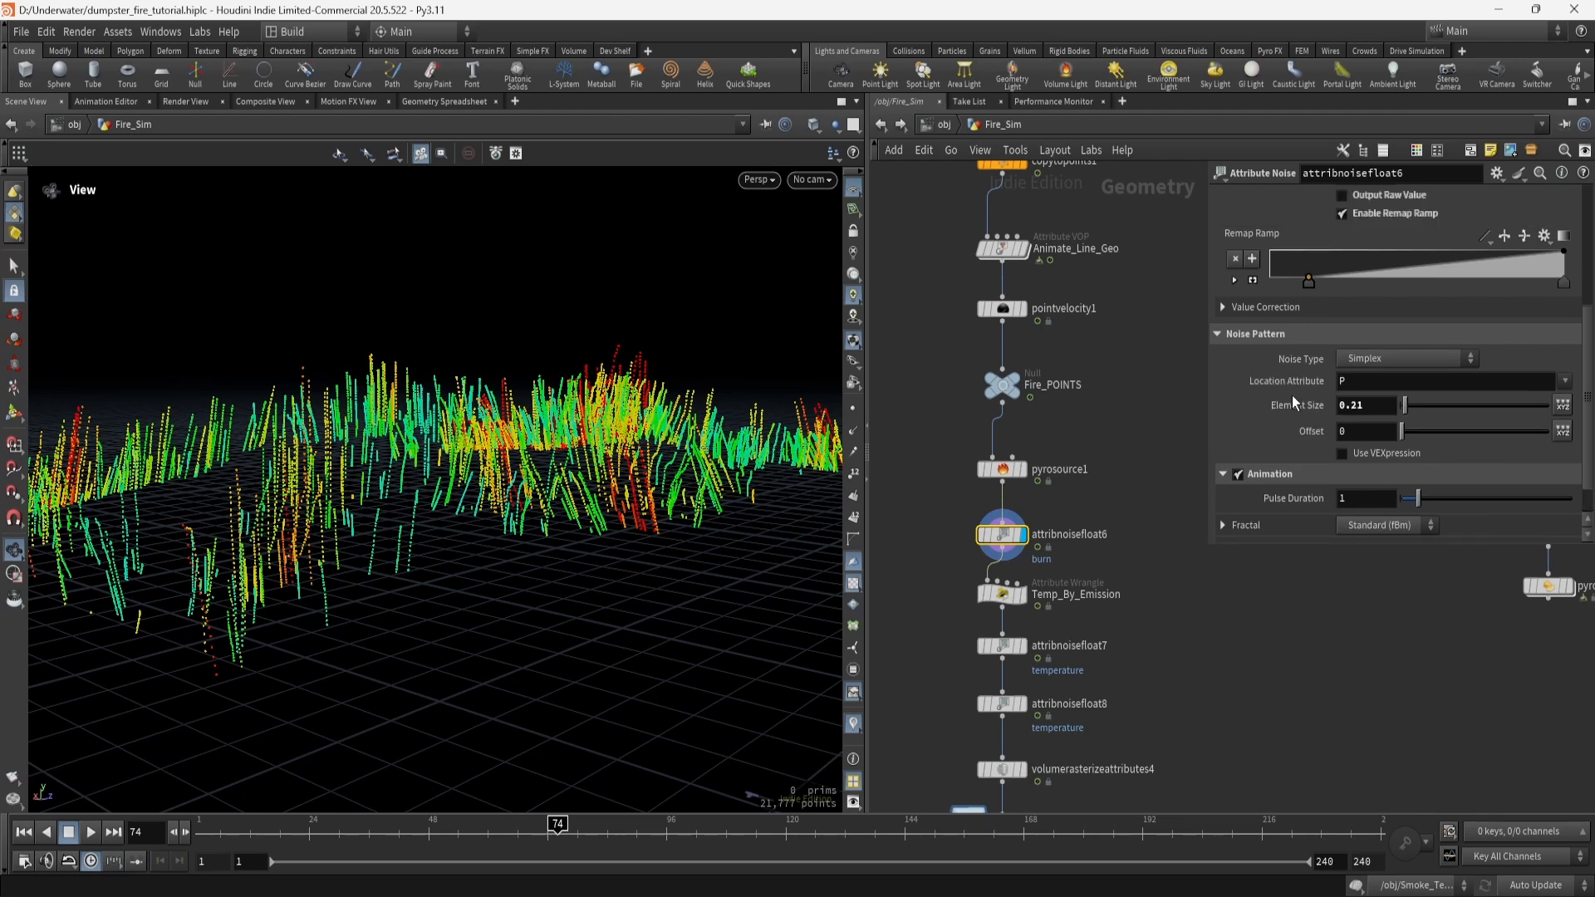
scroll(1293, 395, "up", 3)
scroll(1301, 421, "up", 1)
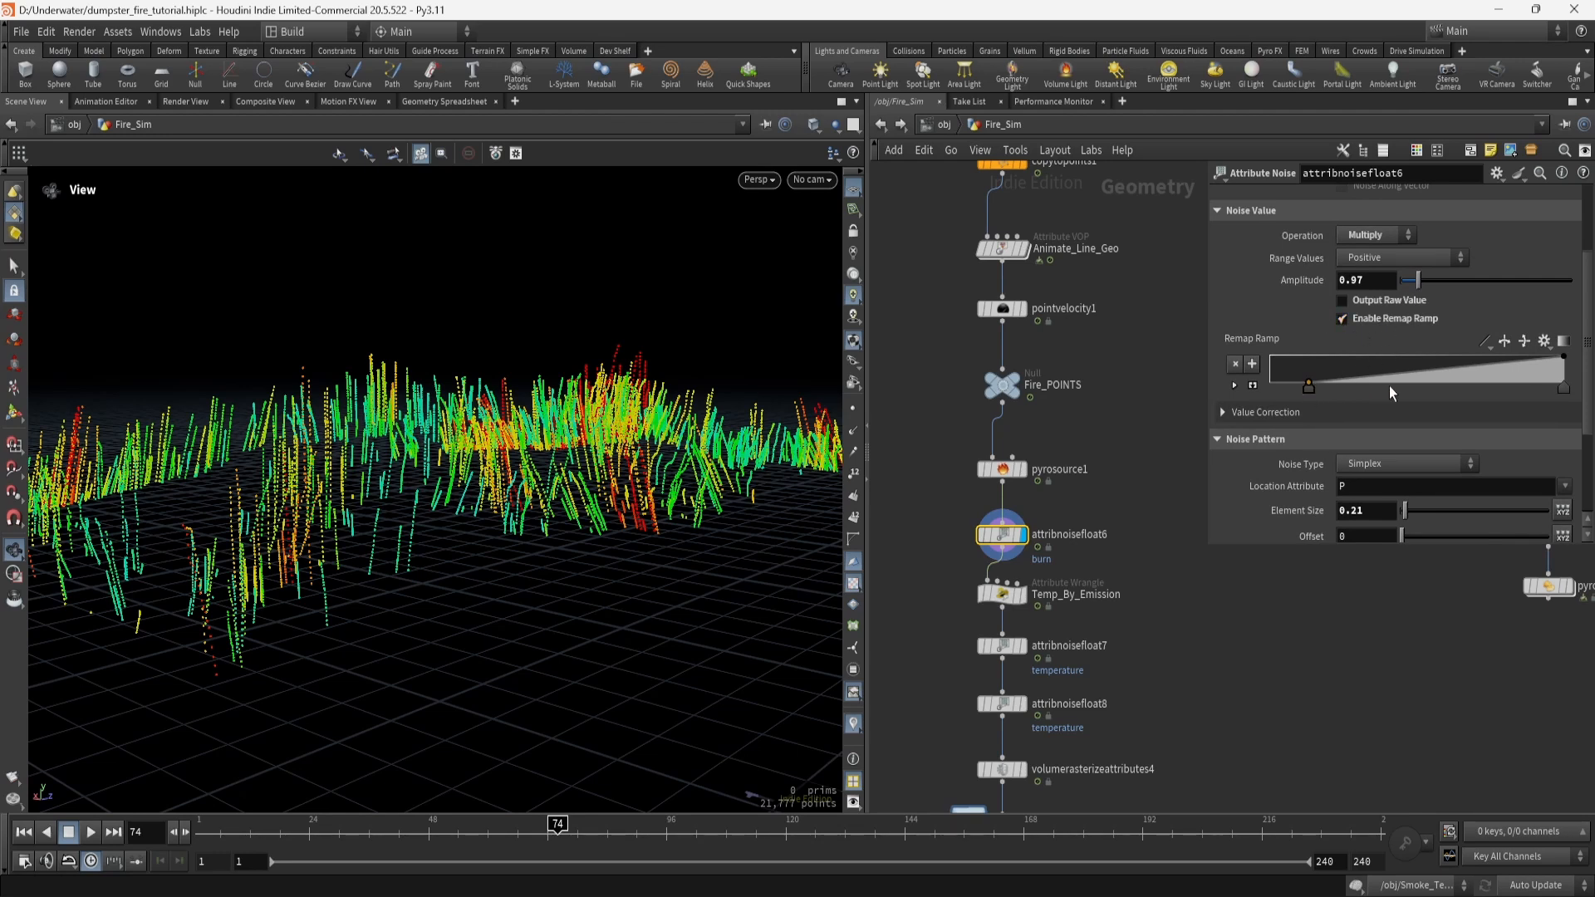
scroll(1268, 490, "down", 2)
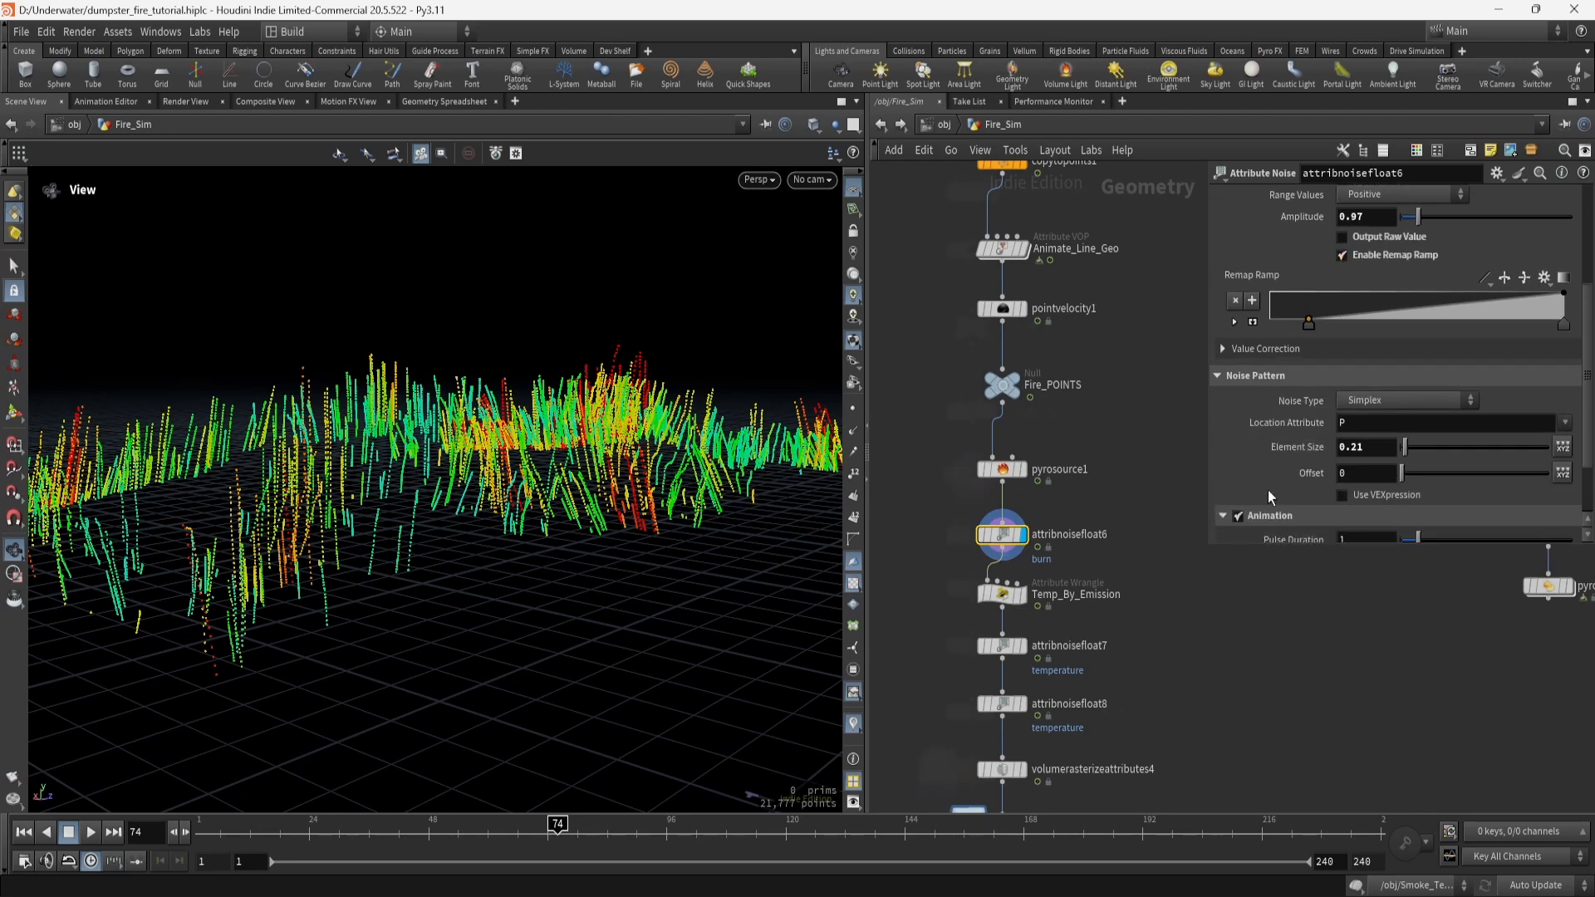
Display Temp_By_Emission and view its VEX multiplying temperature by emission.
middle_click_drag(1063, 590, 1033, 531)
left_click(995, 536)
left_click(983, 541)
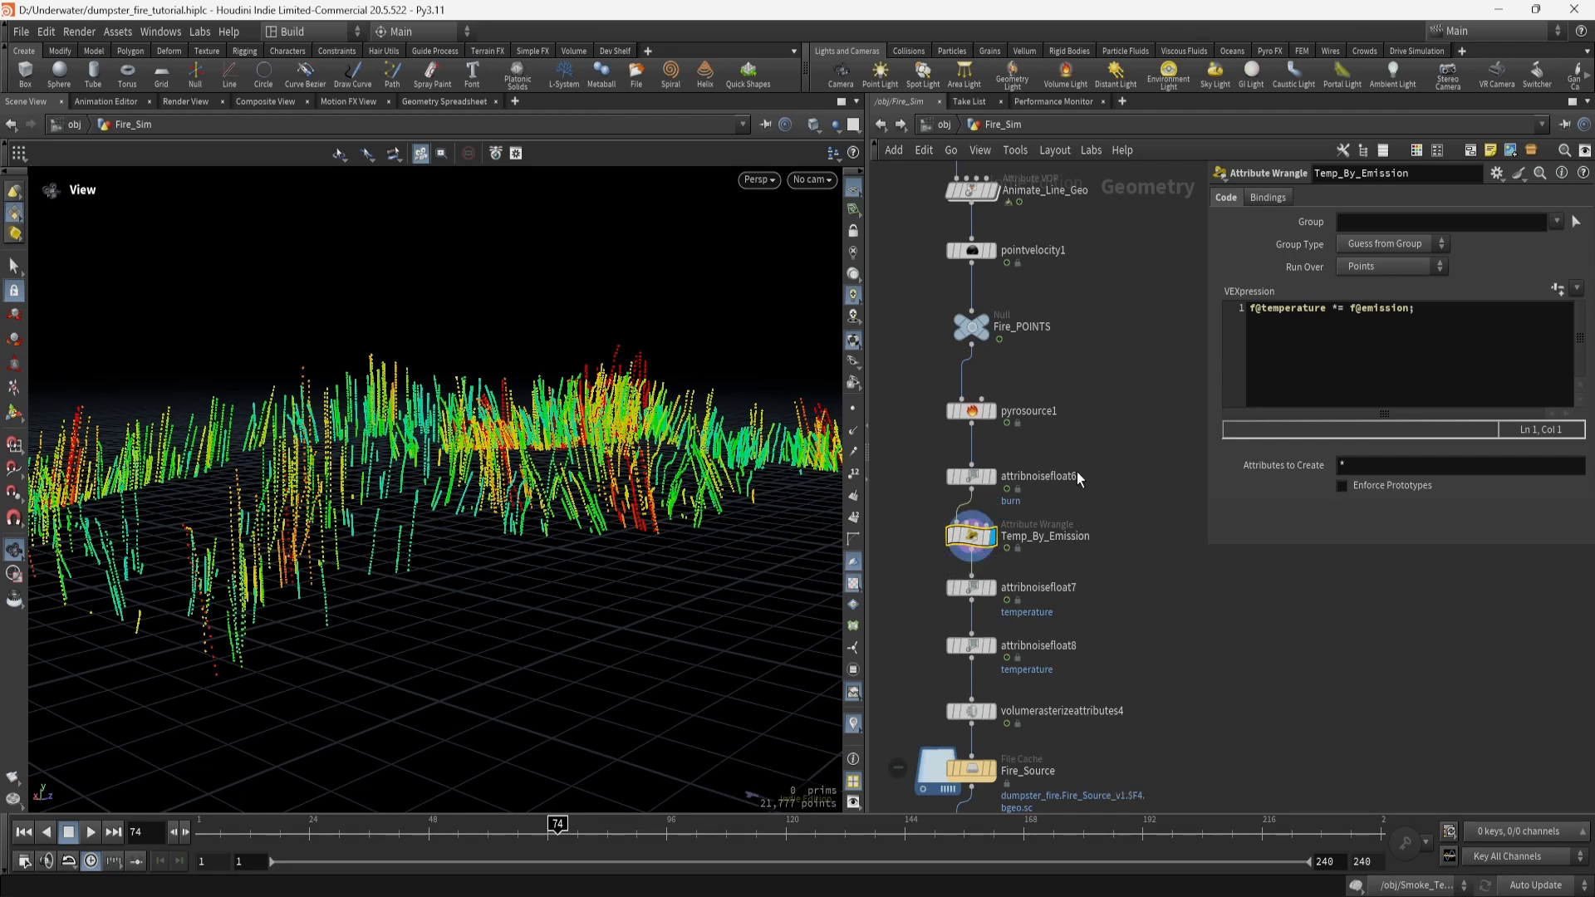
Display attribnoisefloat7 and review its temperature noise settings.
middle_click_drag(1001, 565, 1016, 470)
left_click(1010, 494)
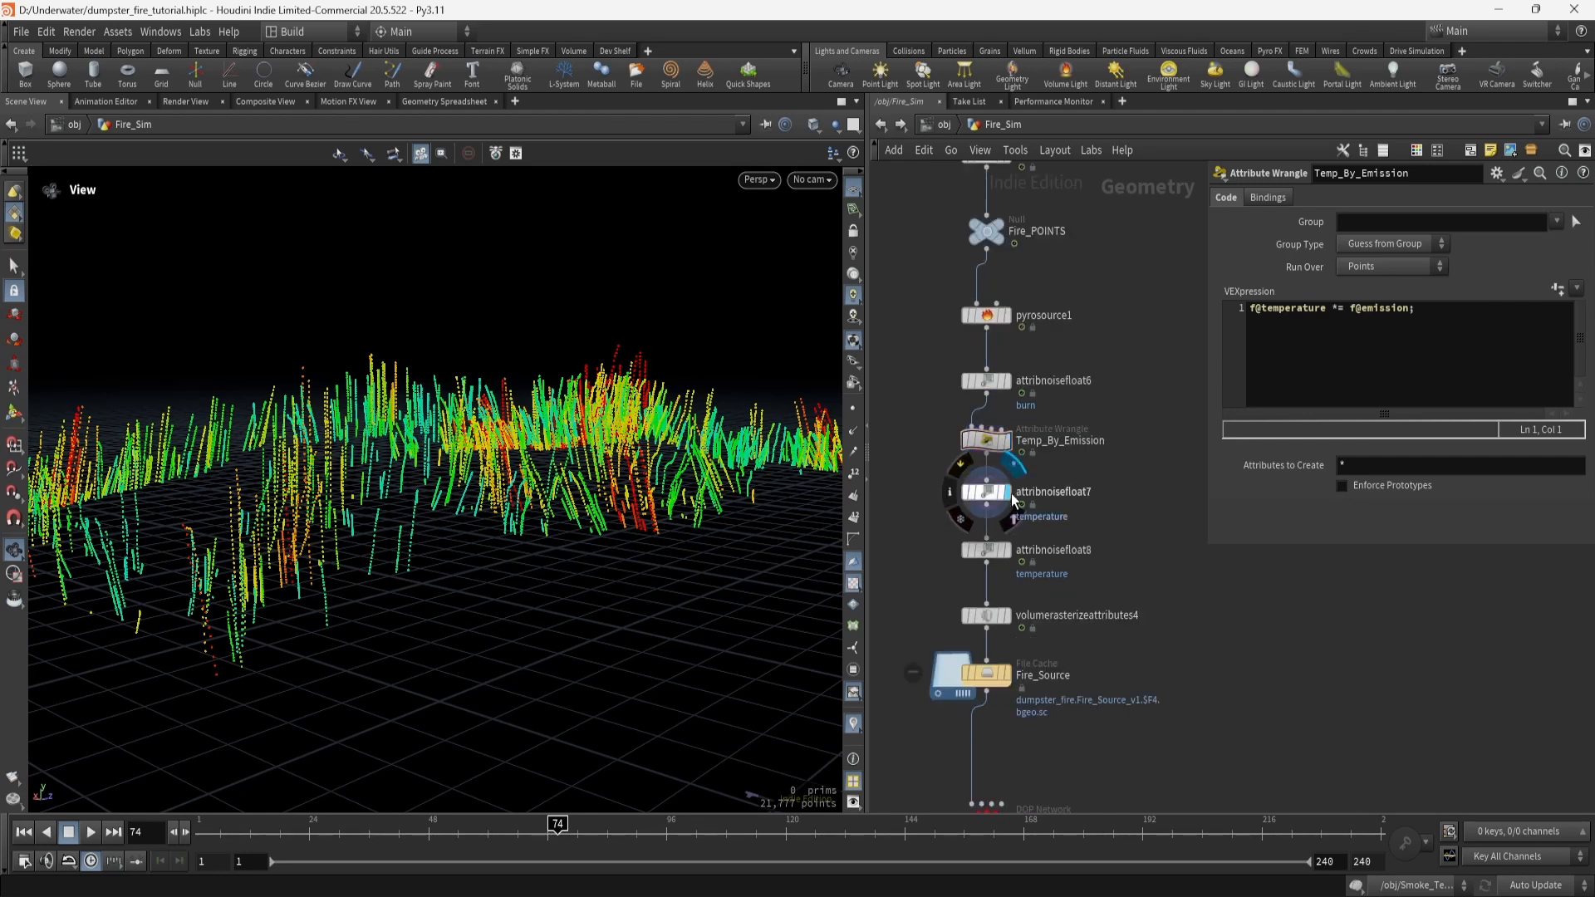
left_click(988, 492)
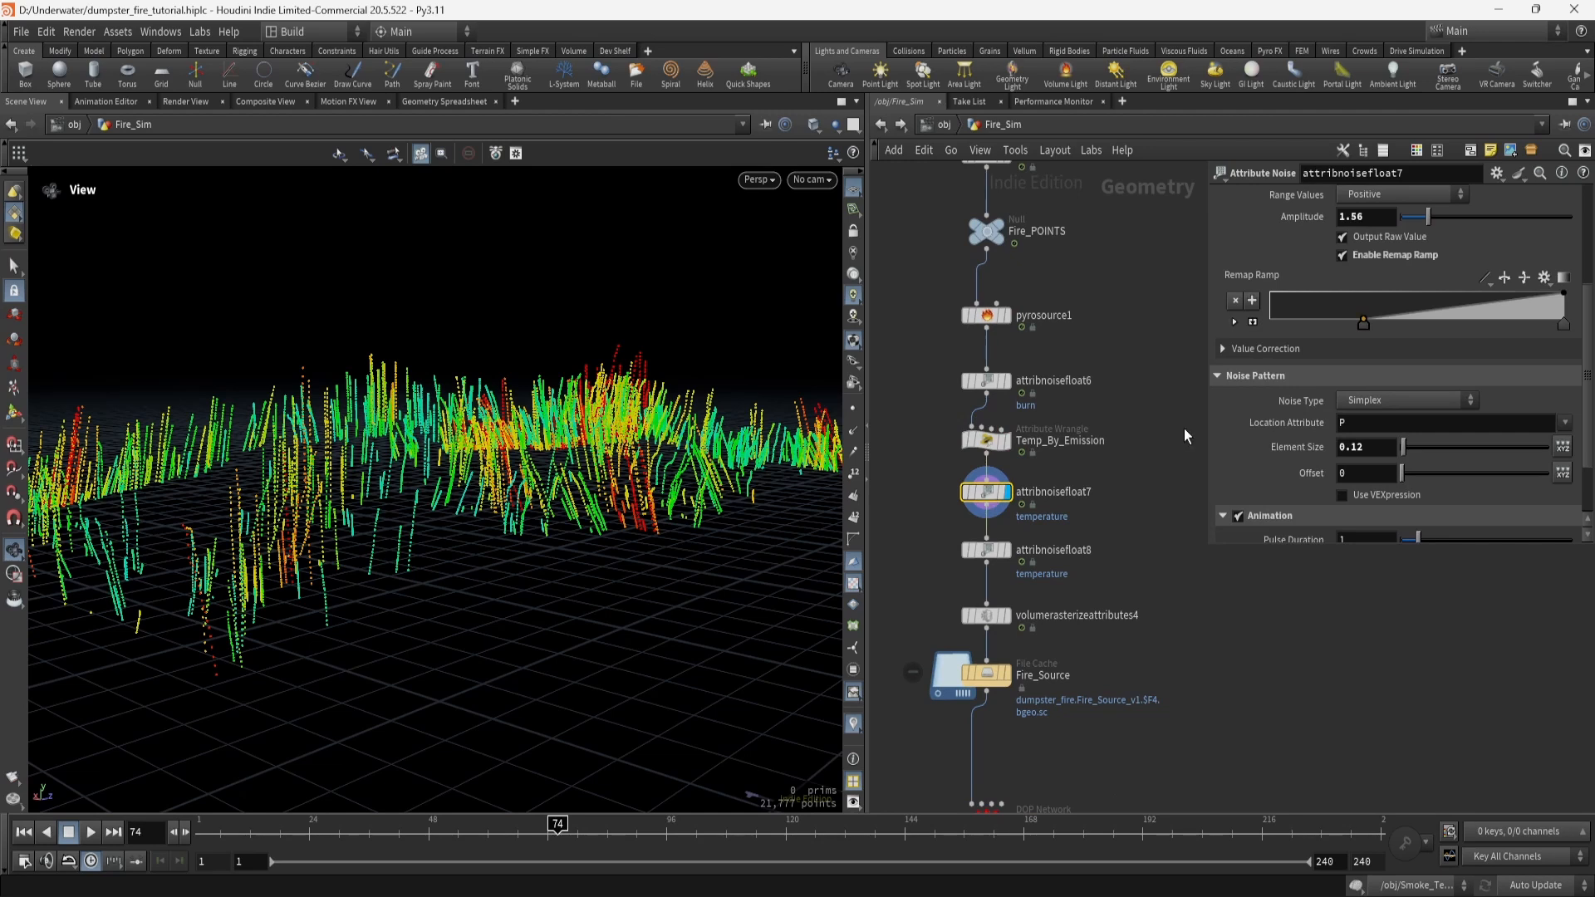
scroll(1300, 396, "up", 1)
scroll(1314, 391, "down", 3)
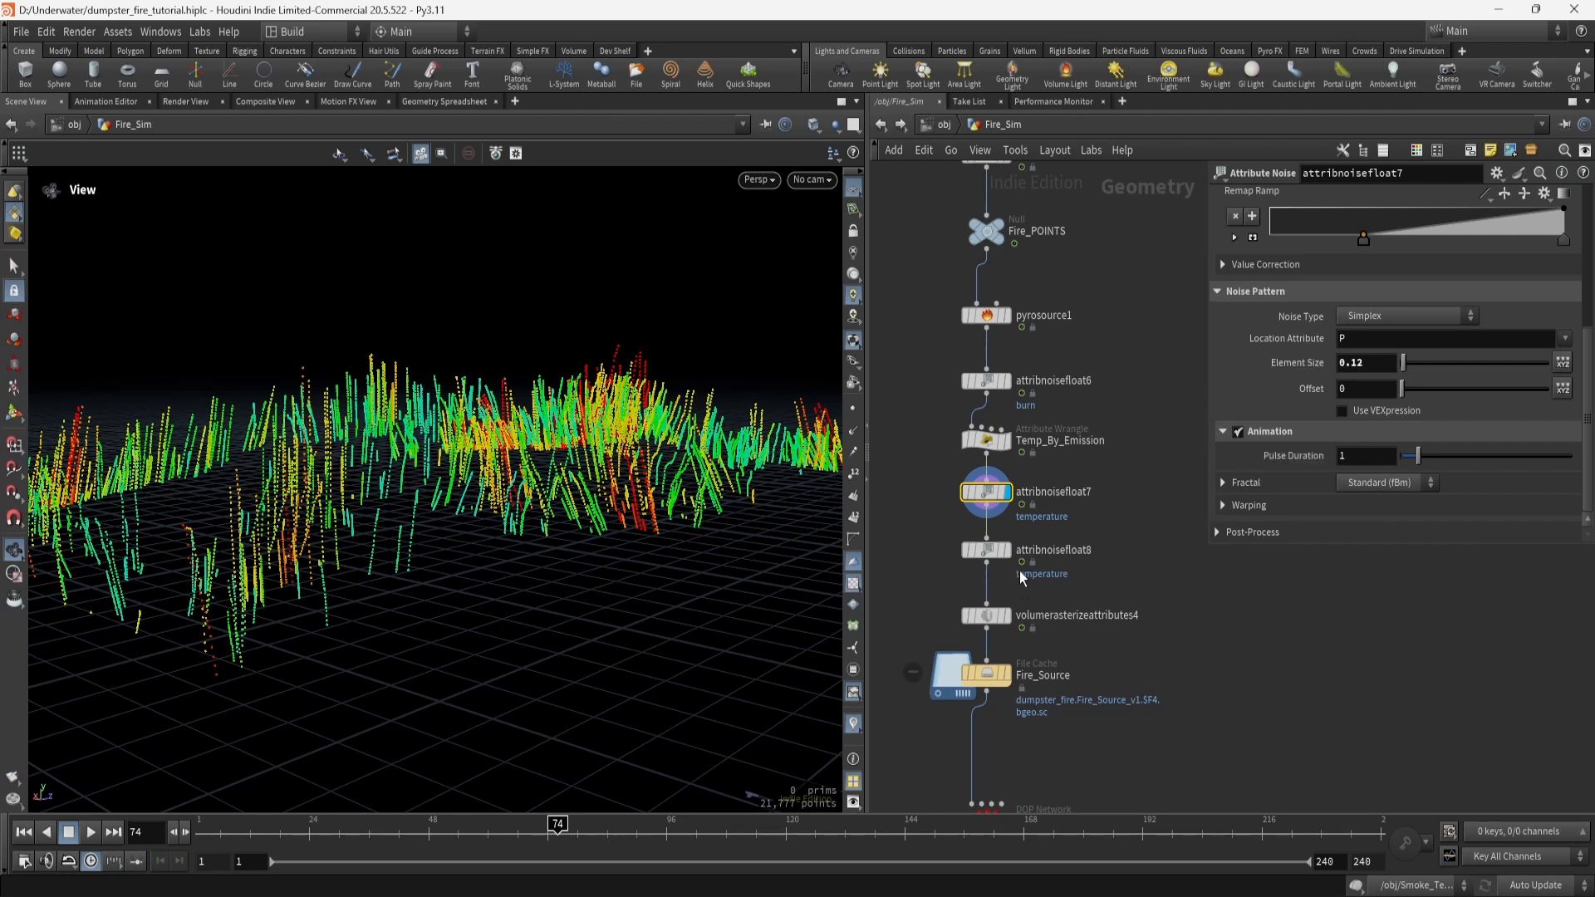
Review attribnoisefloat8 (amplitude 0.26, element 0.39, pulse 1.52), then display the rasterized volumes.
left_click(985, 552)
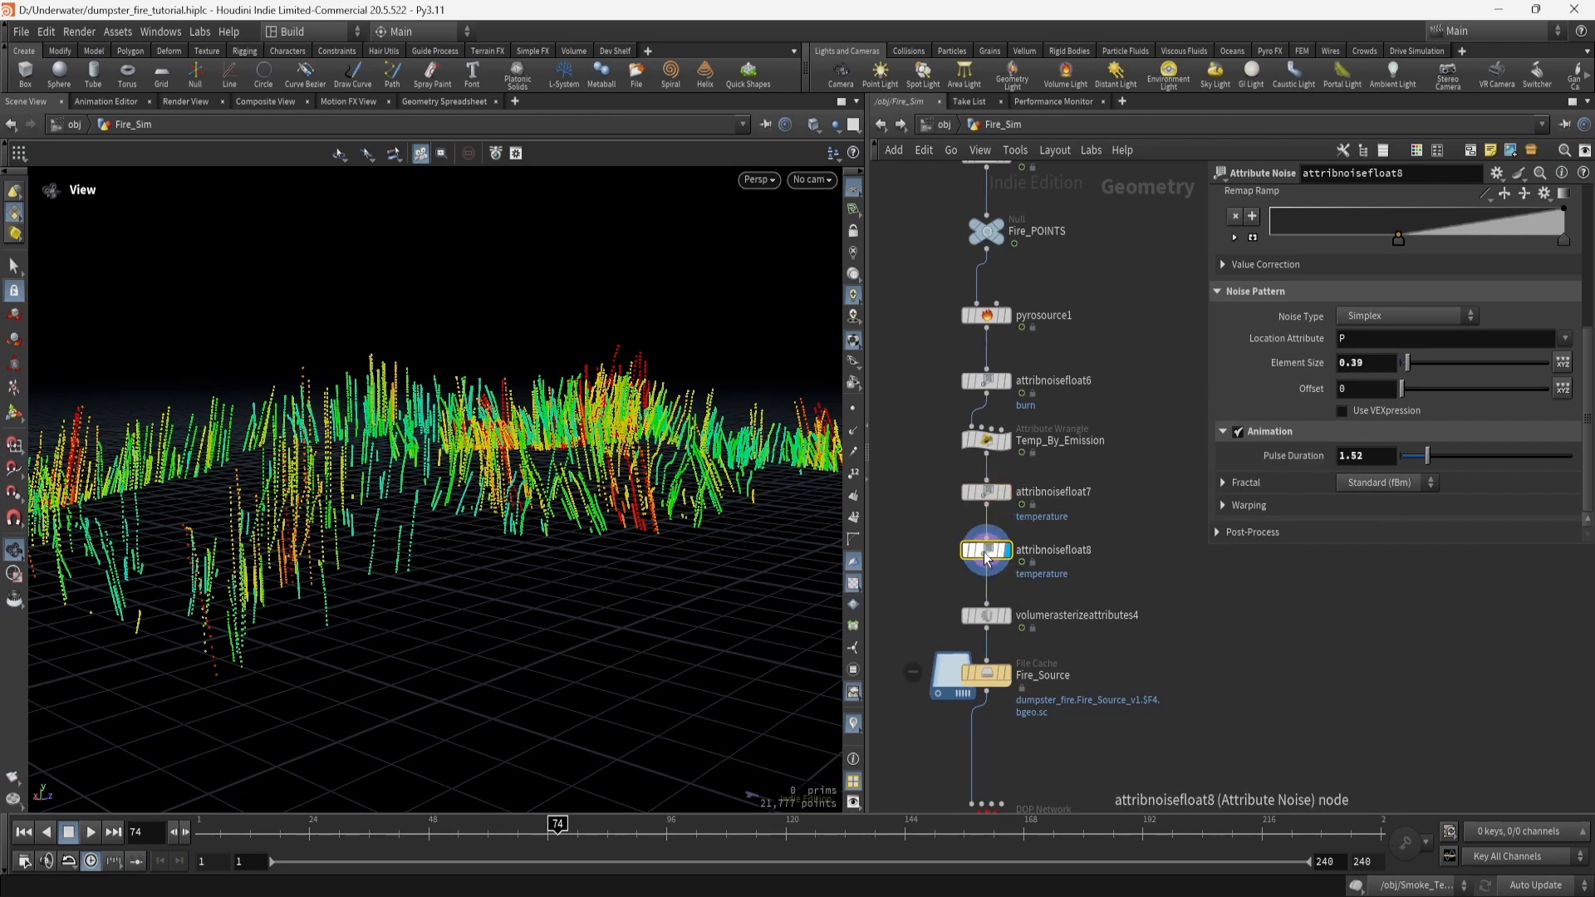
mouse_move(986, 555)
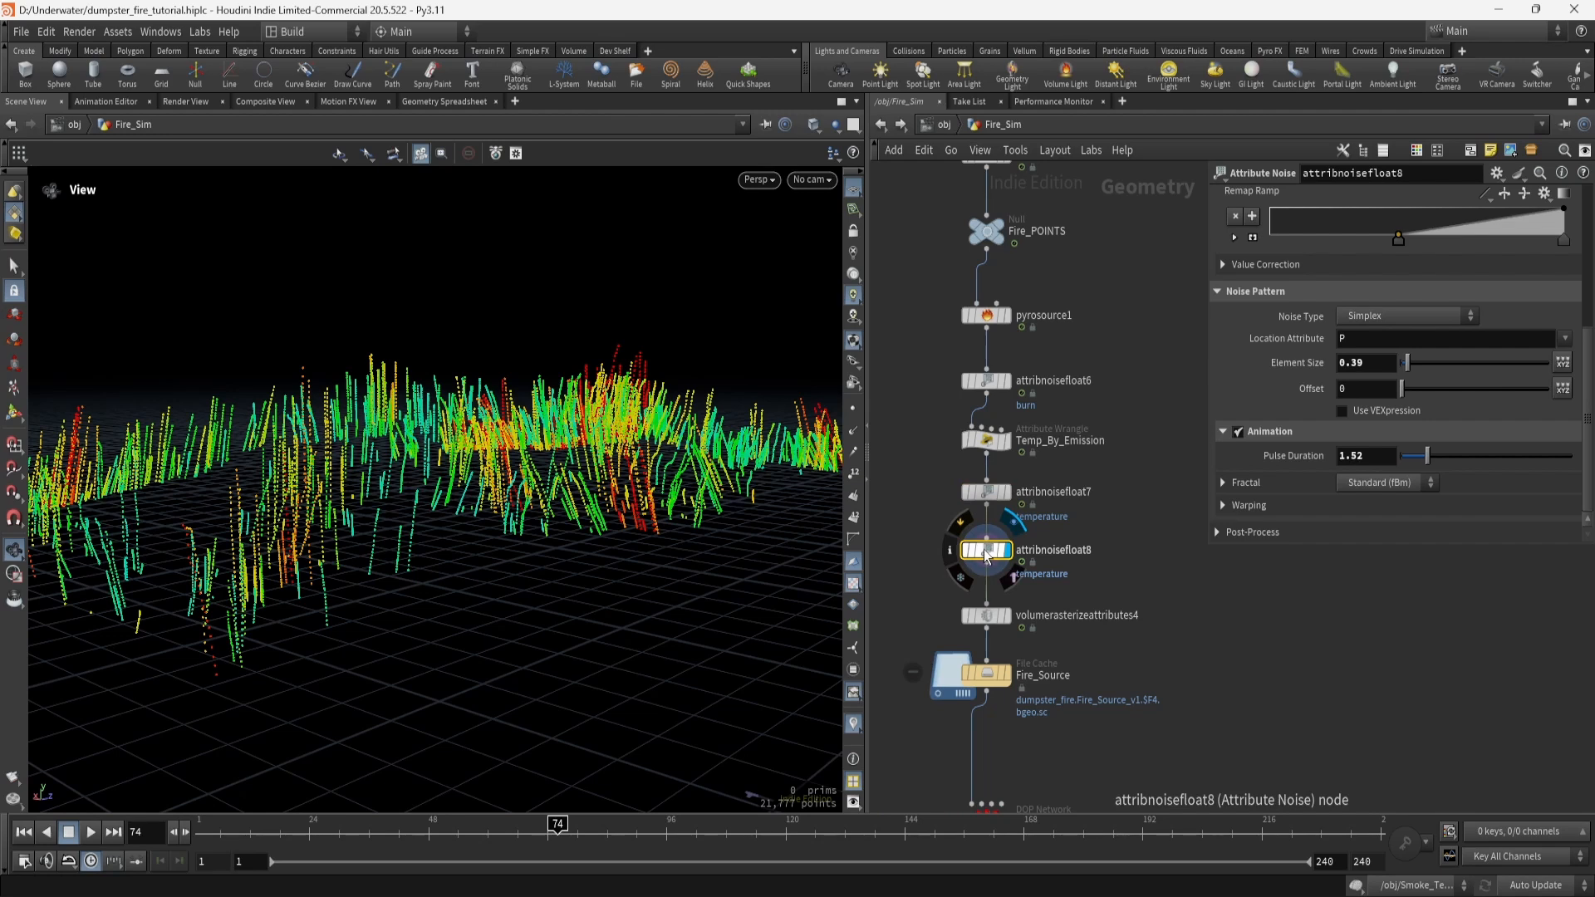
scroll(1364, 312, "up", 2)
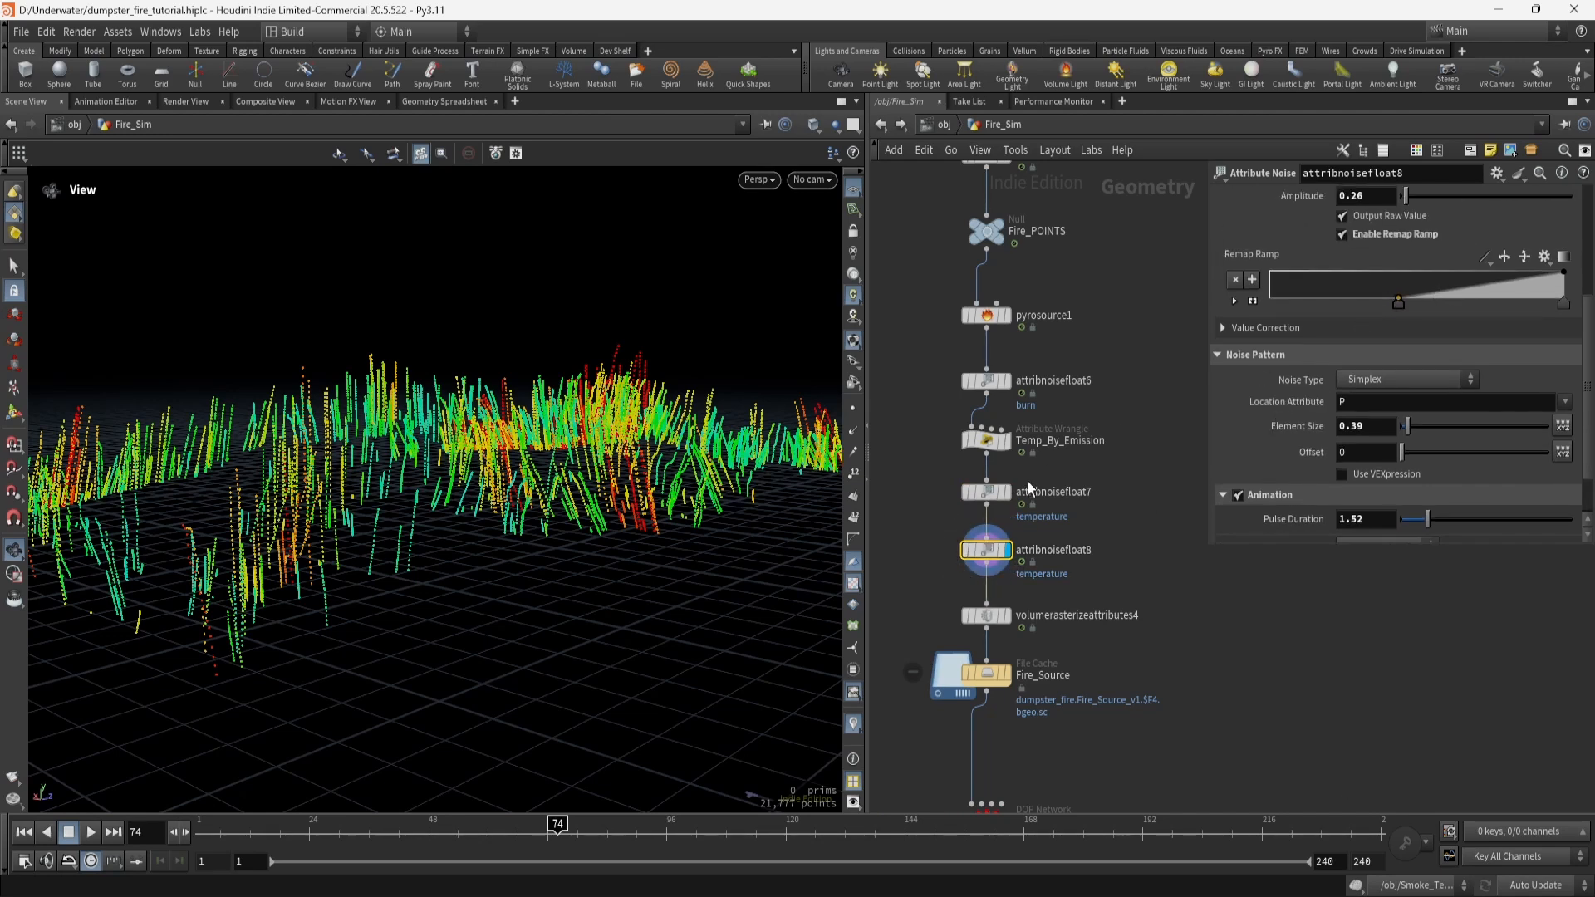
left_click(987, 493)
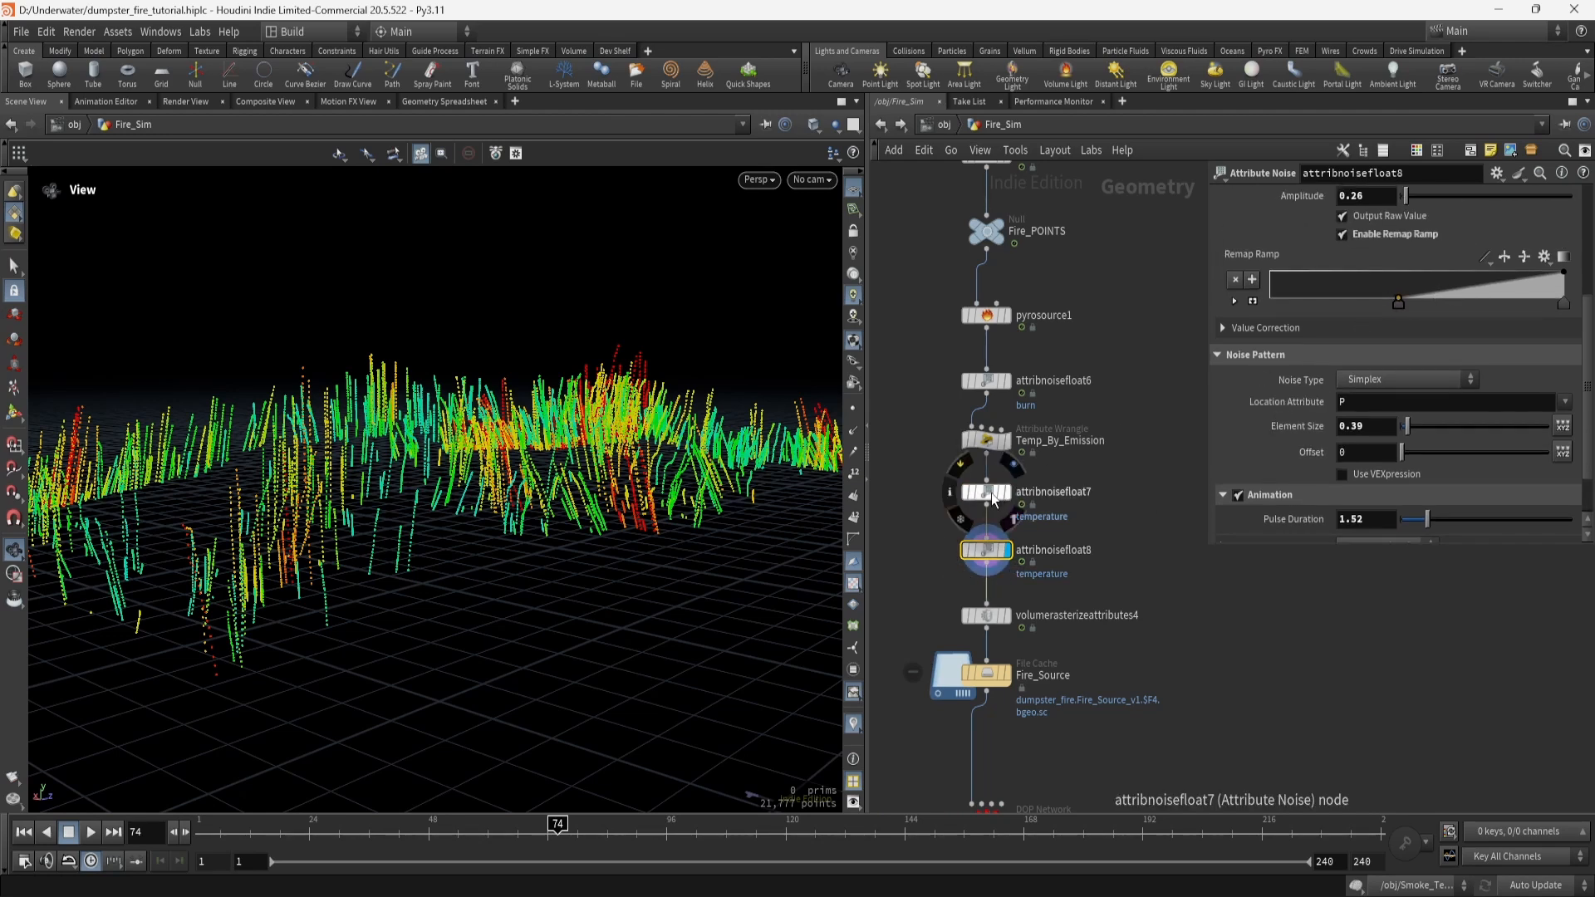
left_click(986, 550)
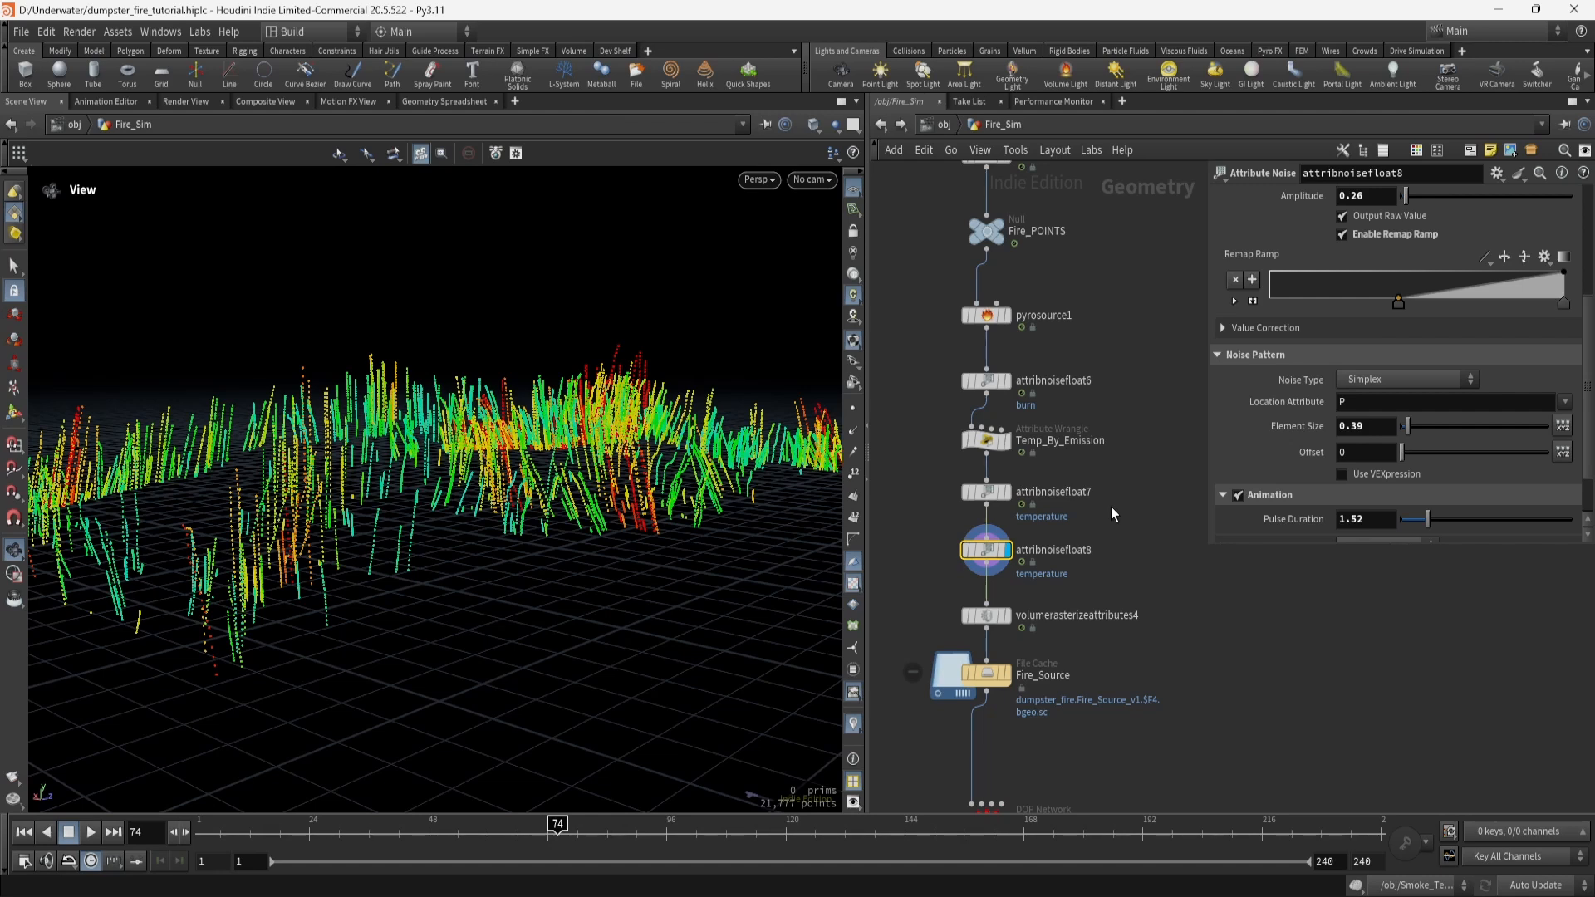
middle_click_drag(1110, 508, 1126, 384)
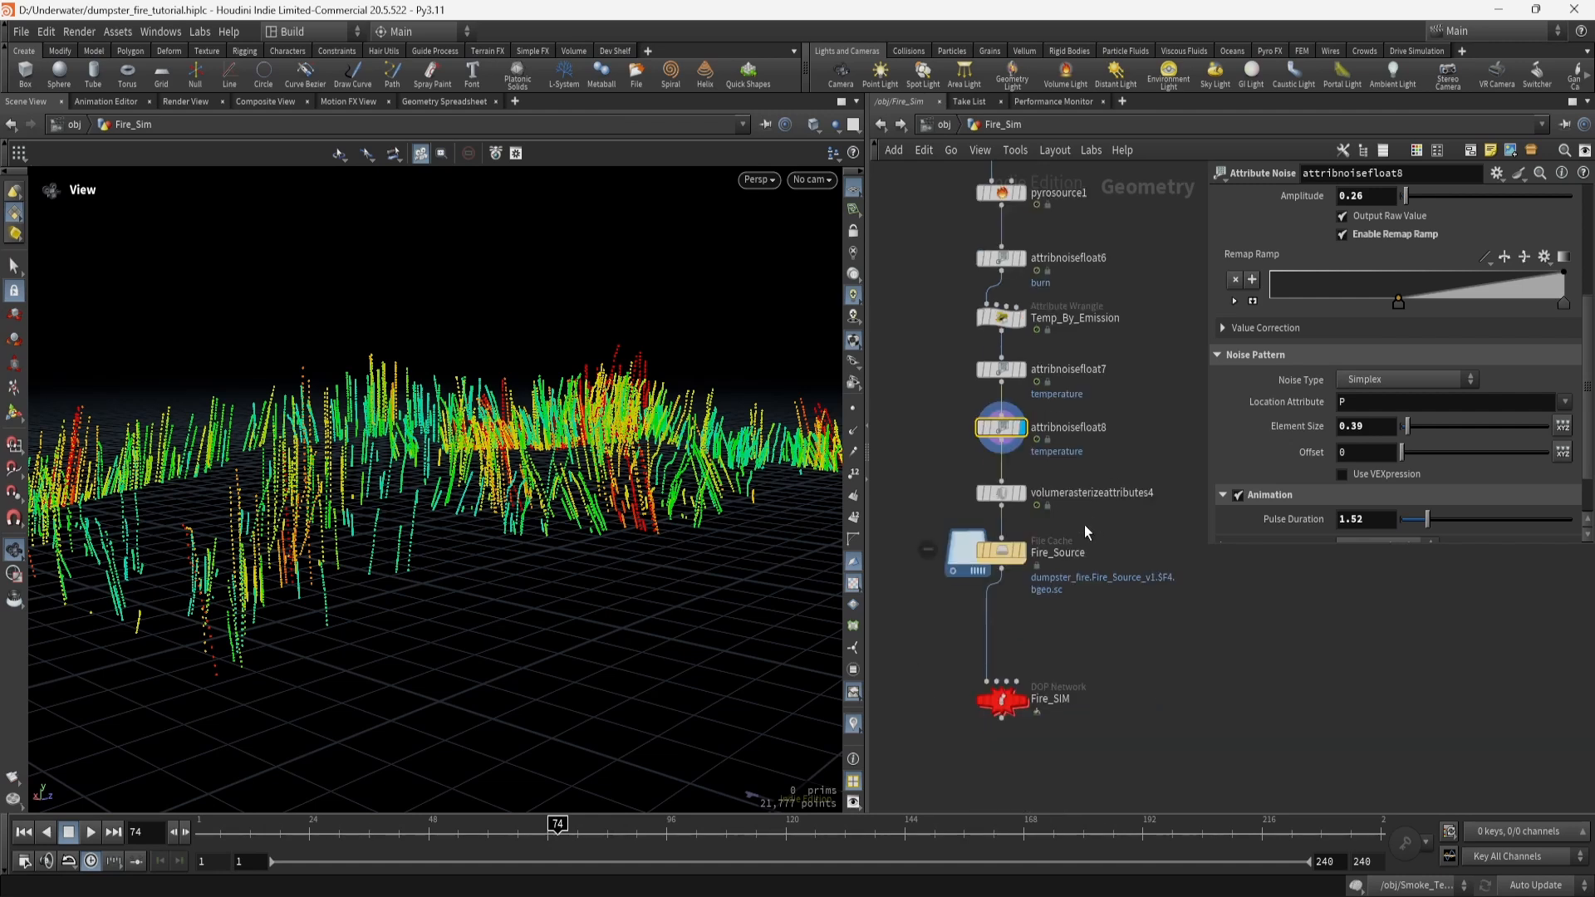
left_click(1023, 494)
Check the expression behind volumerasterizeattributes4's Voxel Size.
left_click(1006, 494)
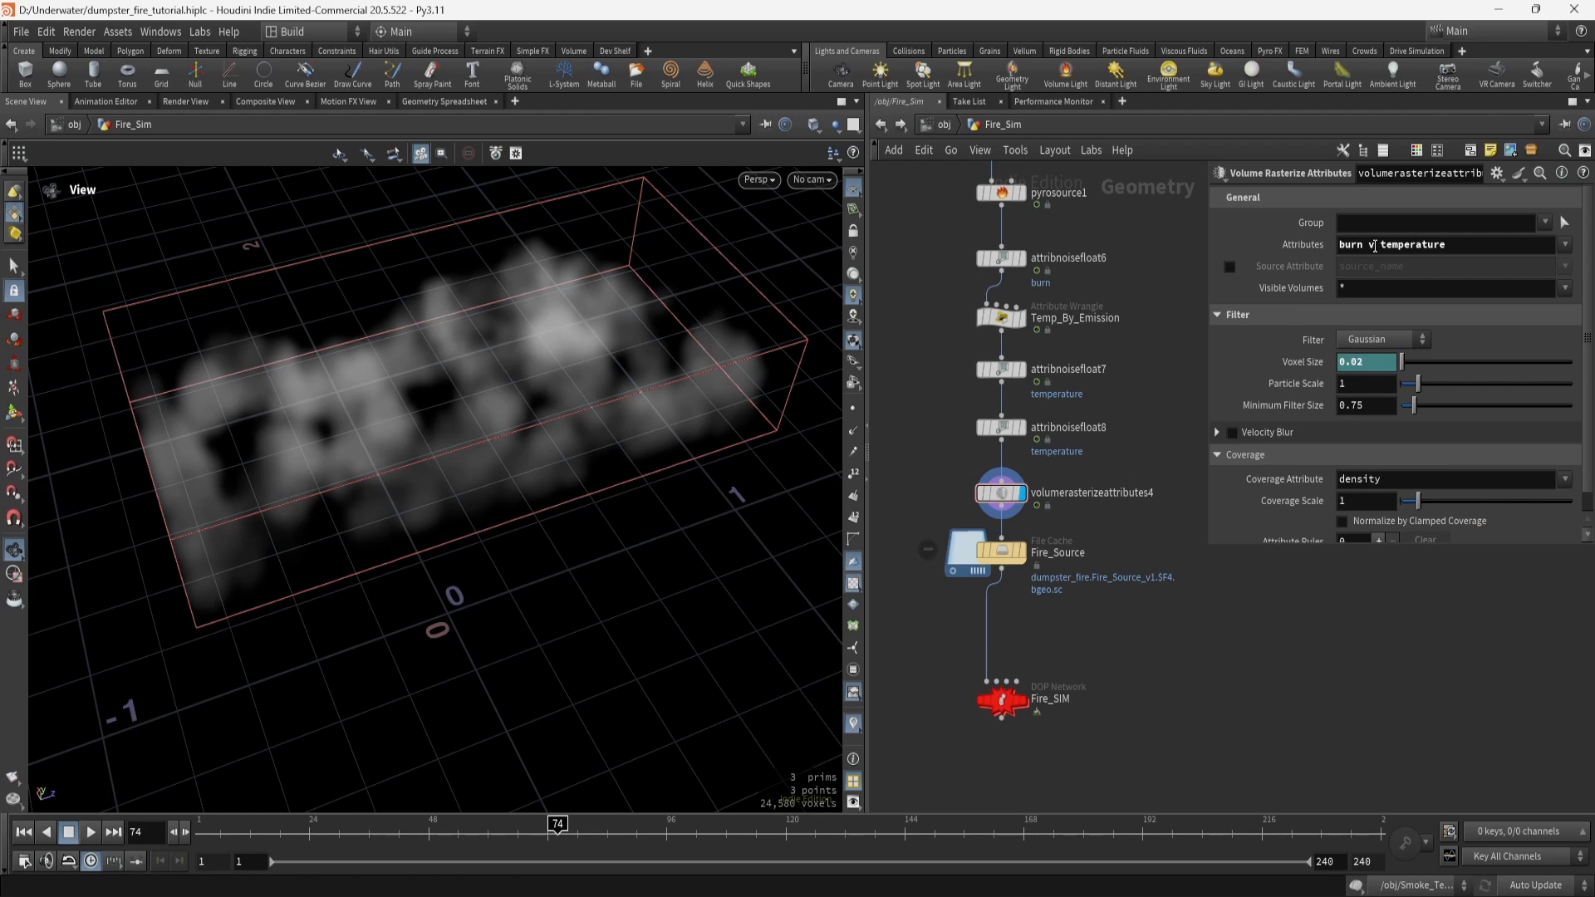
left_click(1311, 366)
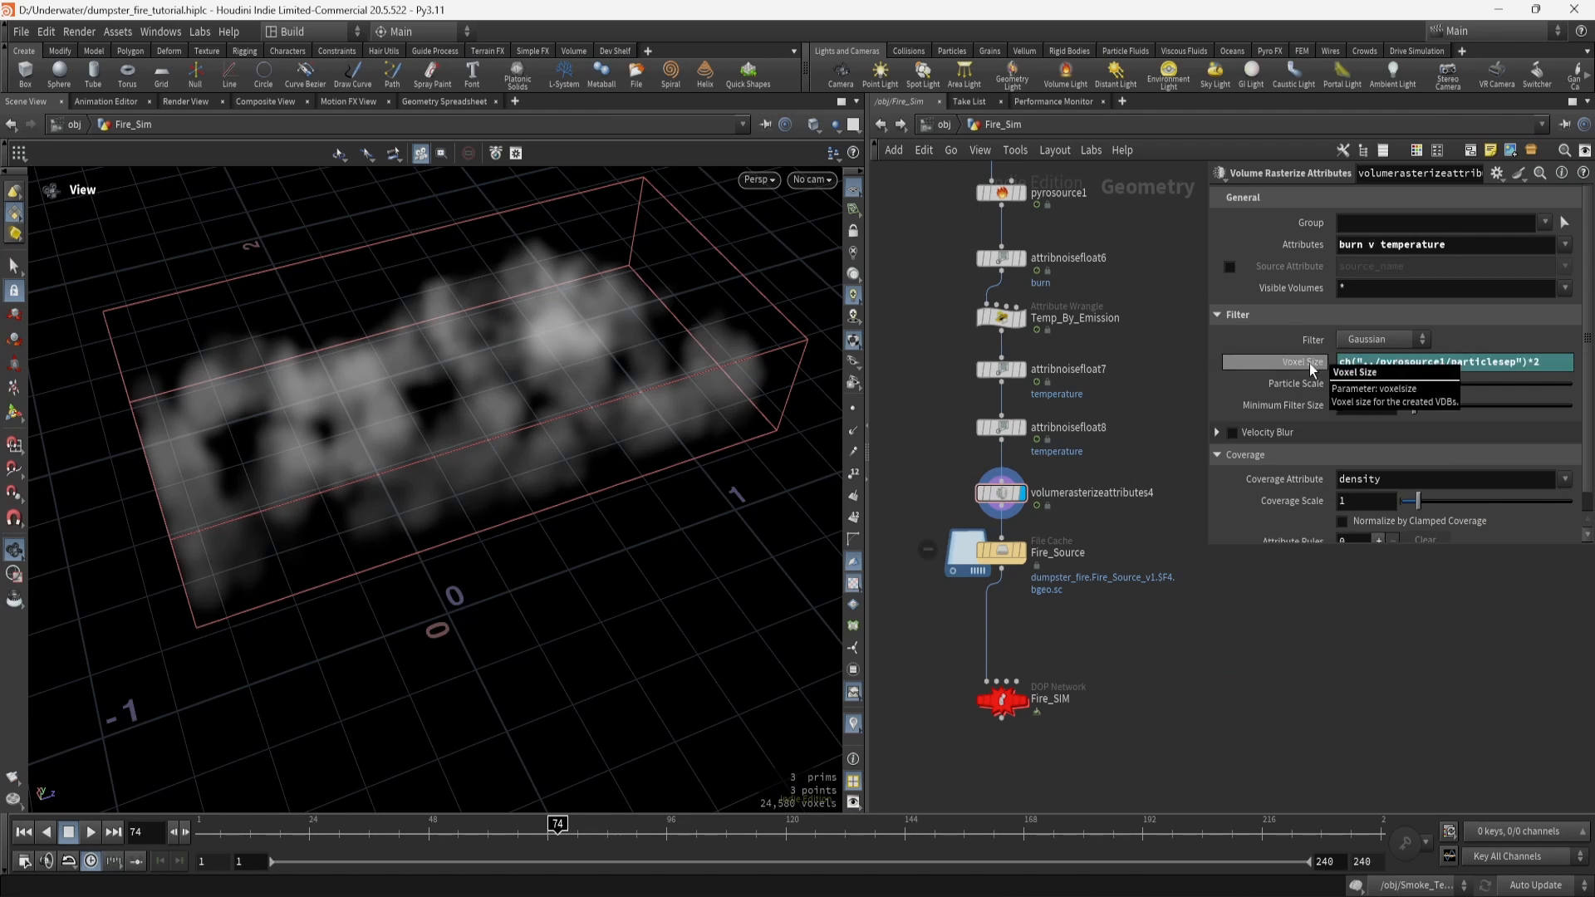
left_click(1311, 366)
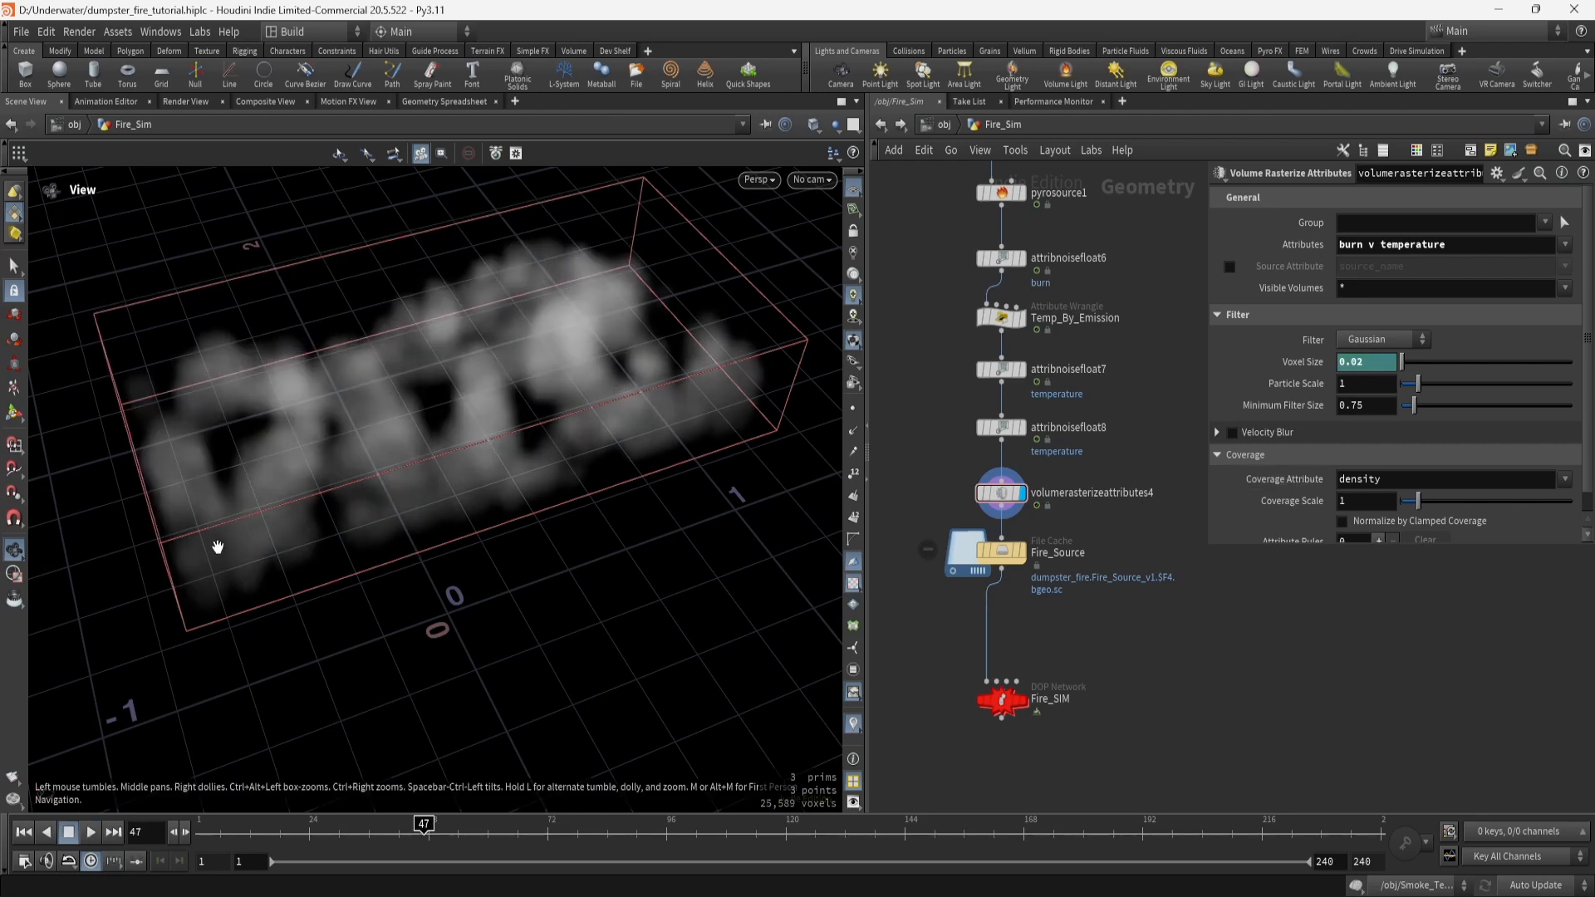
Play the smoke volumes to frame 92, then display the Fire_Source file cache.
left_click_drag(221, 545, 497, 413)
key("ctrl+Up")
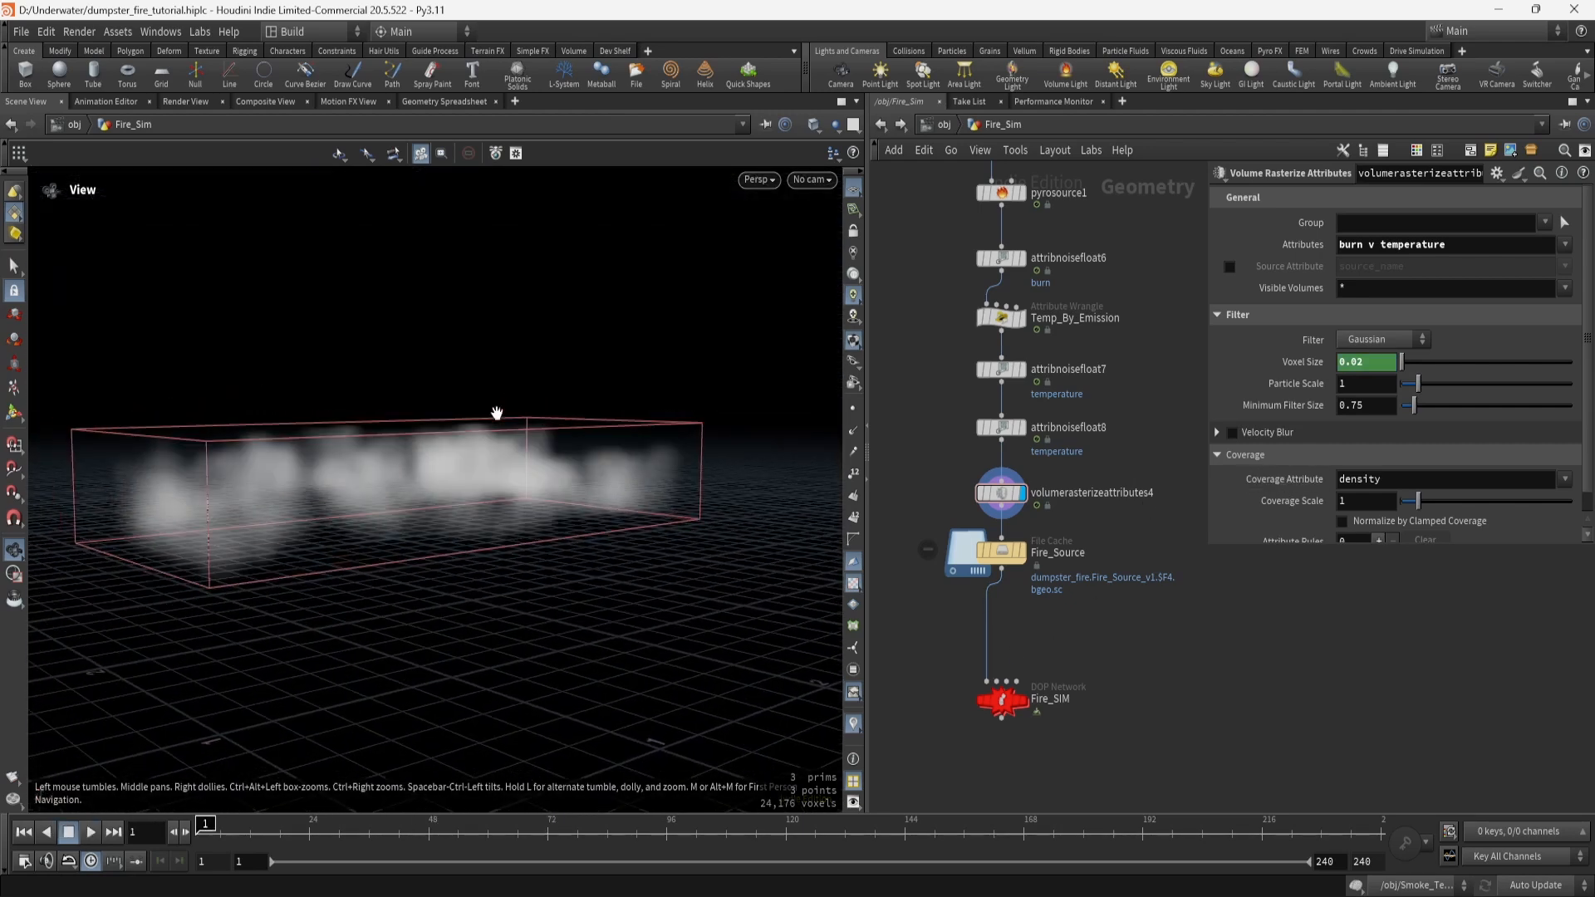
key("Up")
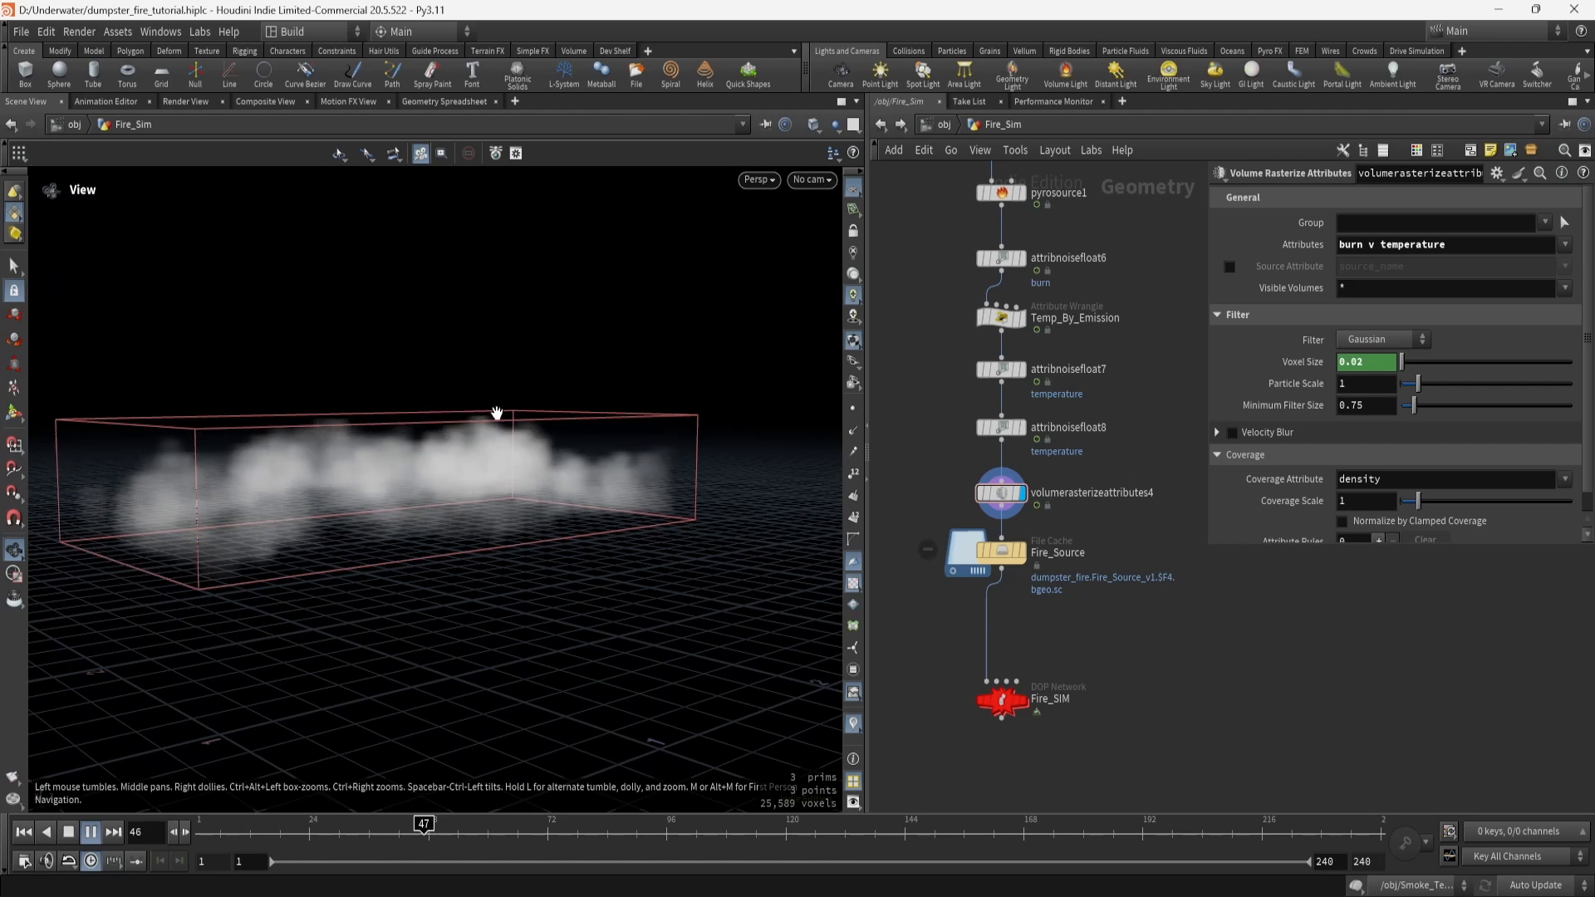
key("Up")
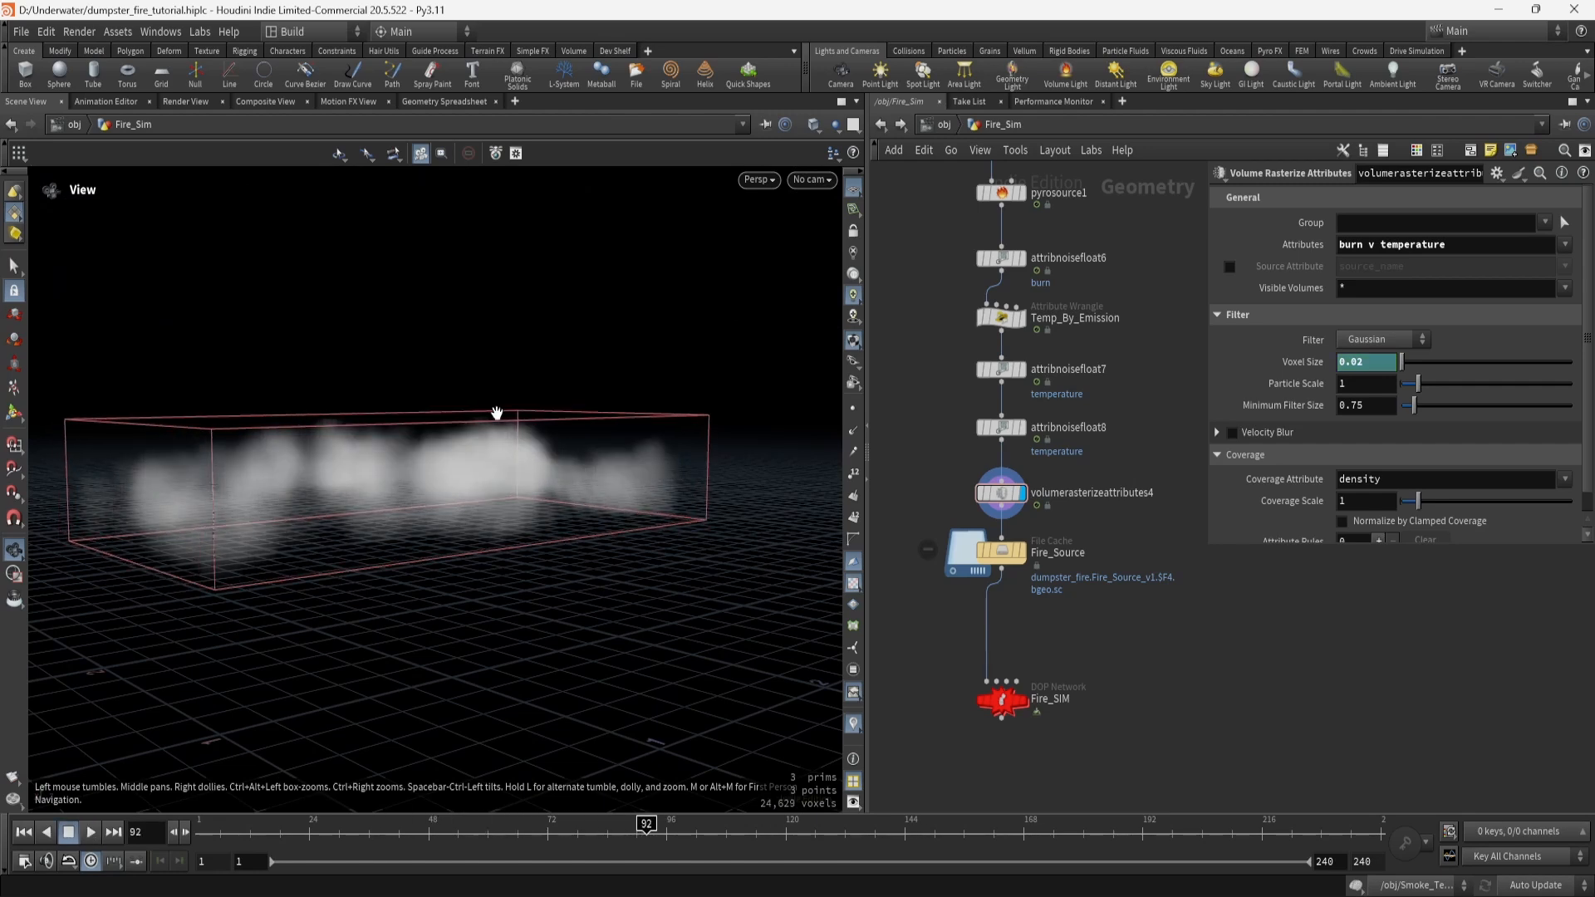
left_click_drag(497, 413, 499, 461)
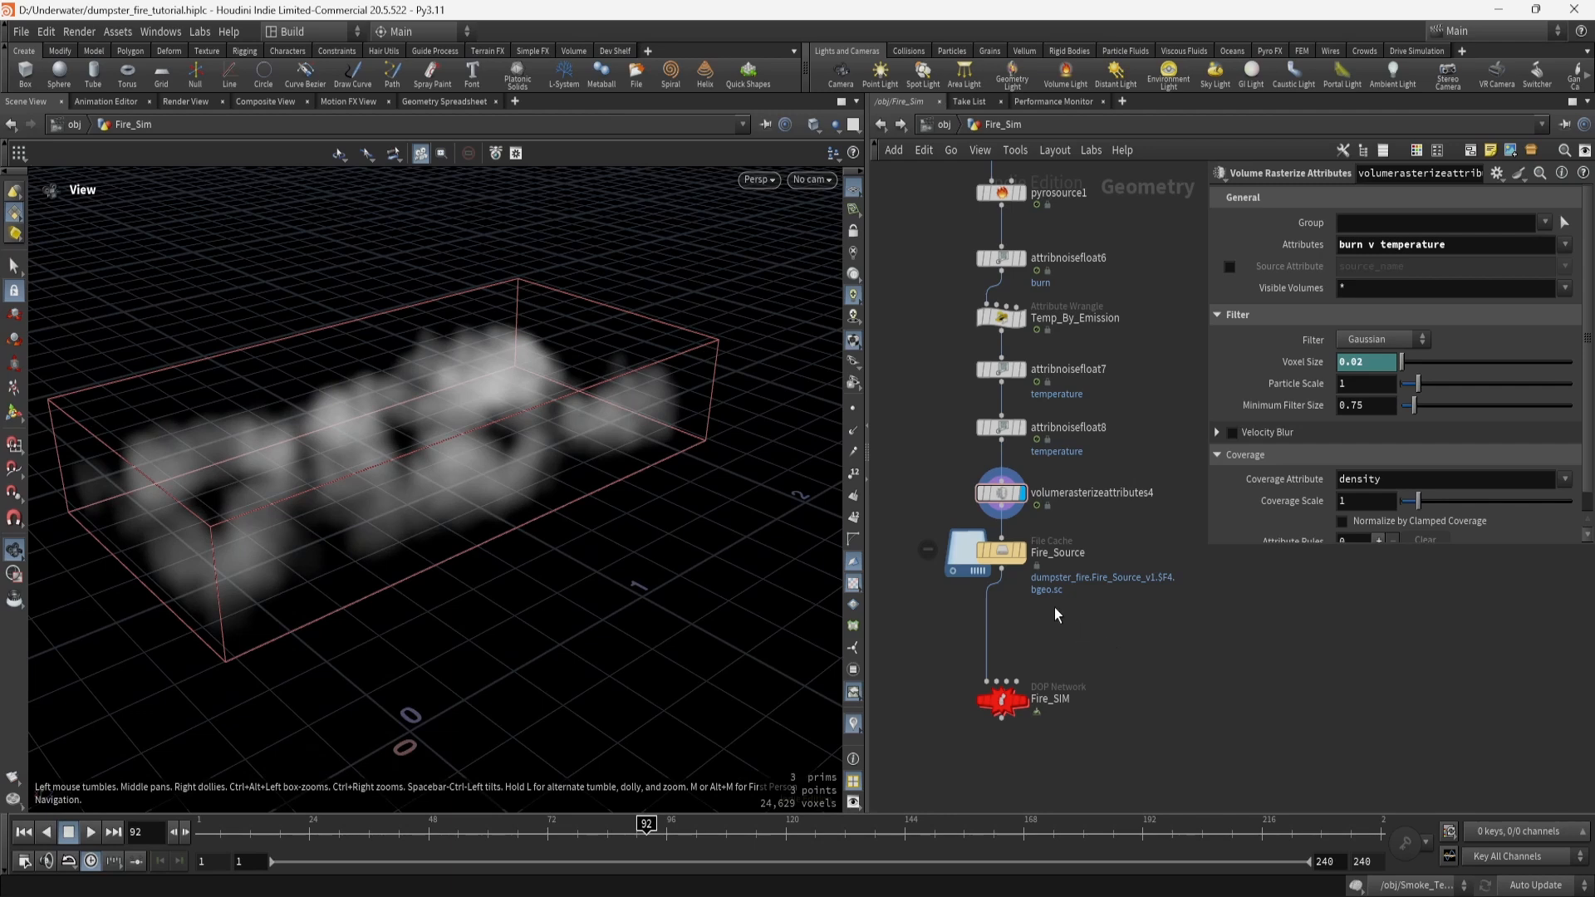
left_click(1023, 553)
left_click(1007, 554)
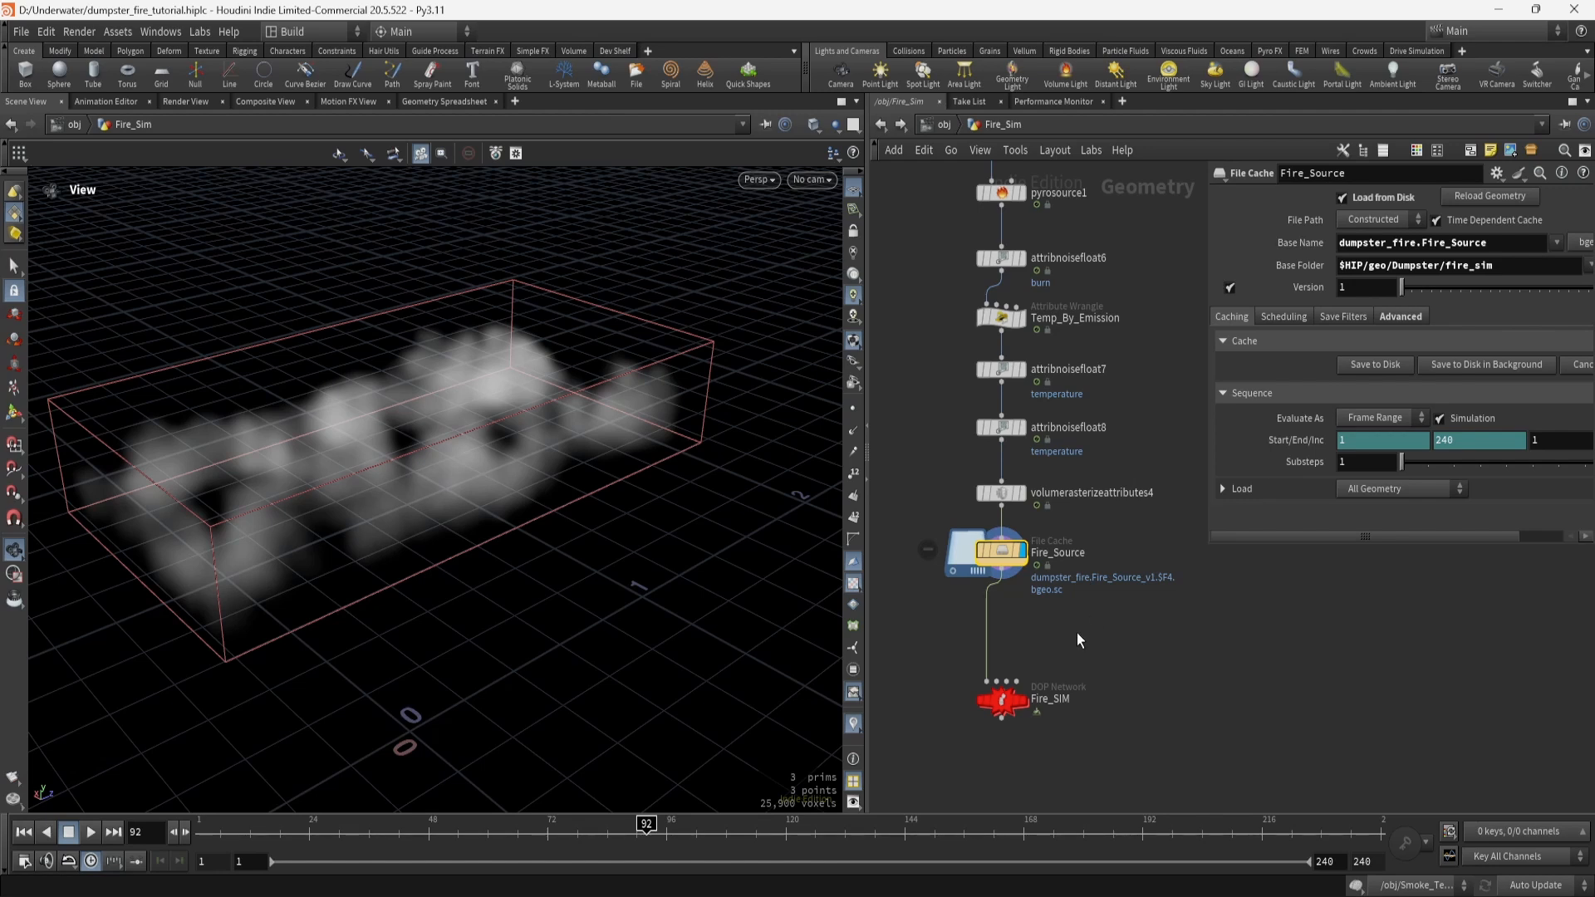
Discard an accidentally added dopnet1 DOP Network.
left_click(1001, 704)
mouse_move(1002, 705)
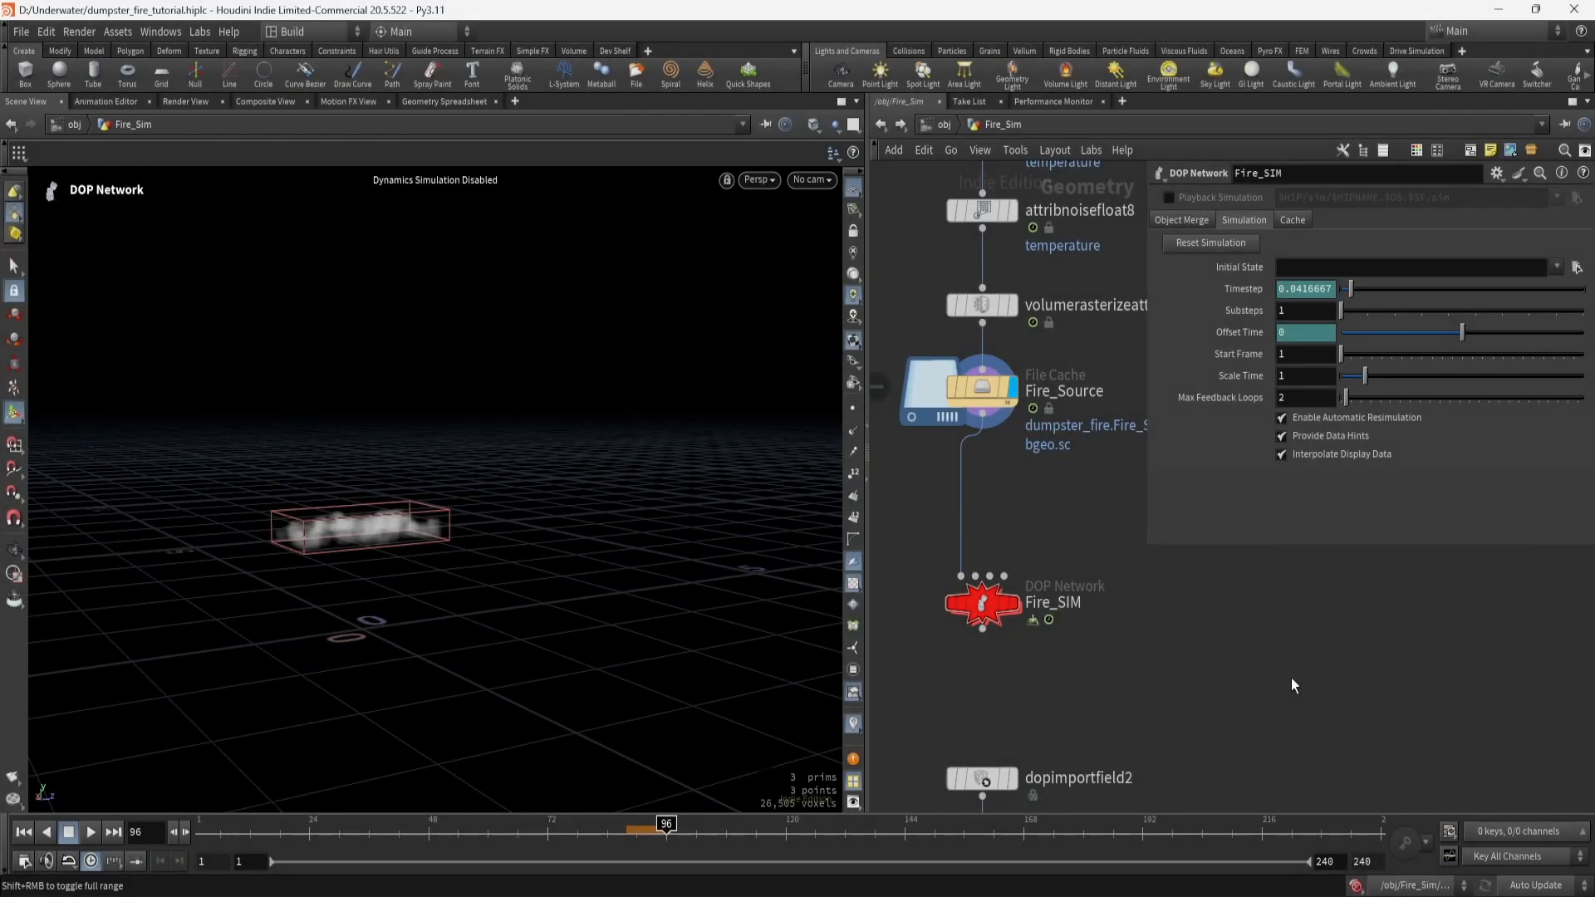
key("Tab")
type("dop")
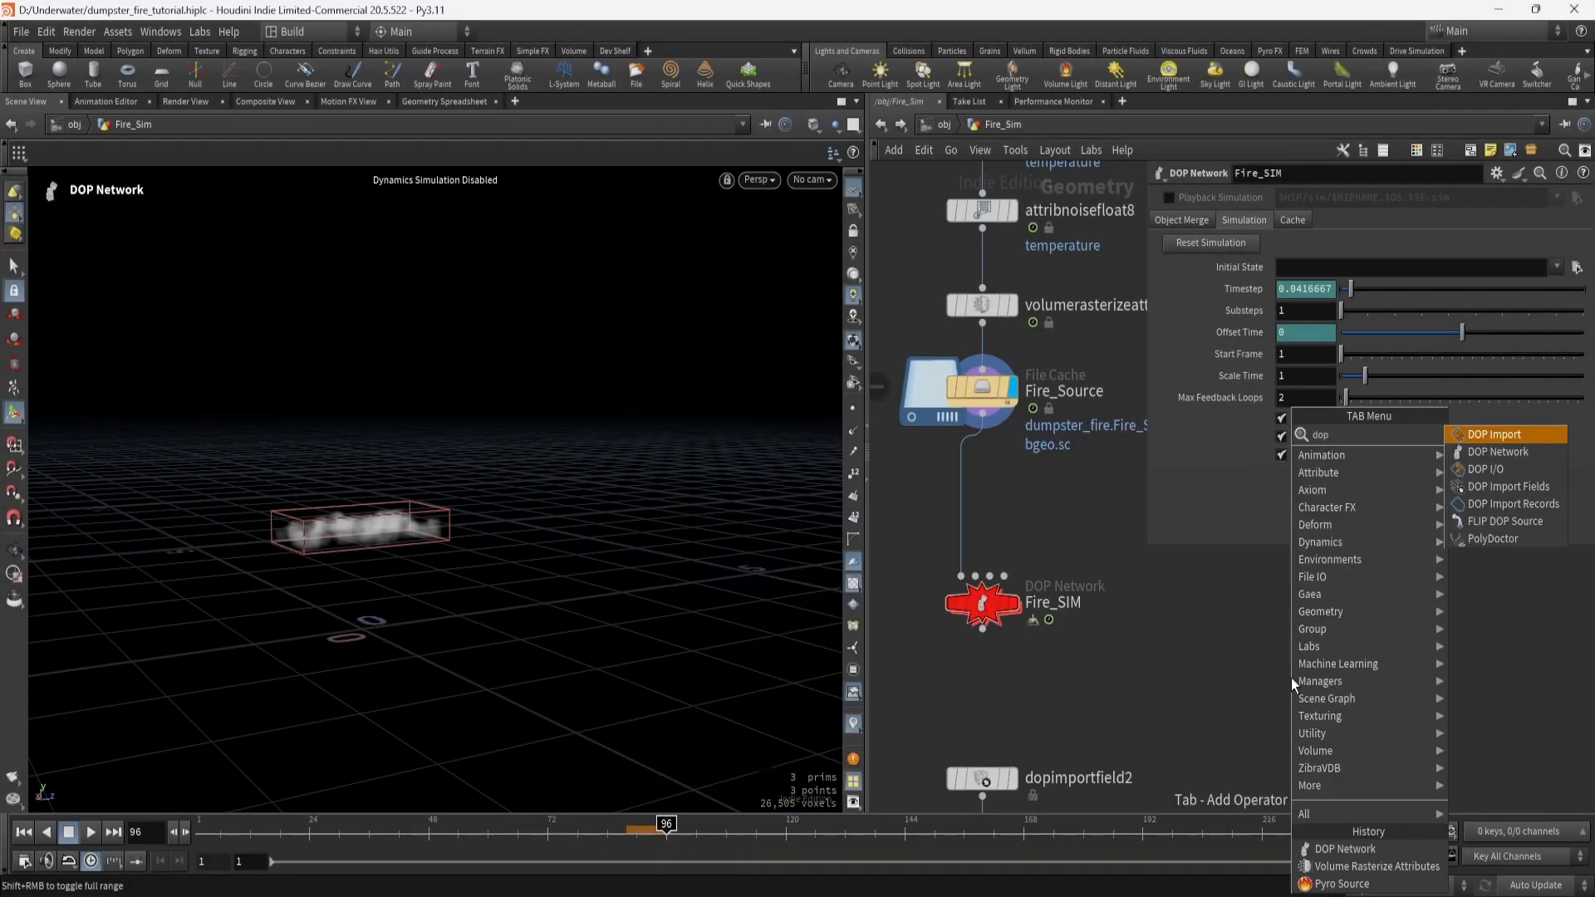
left_click(1472, 452)
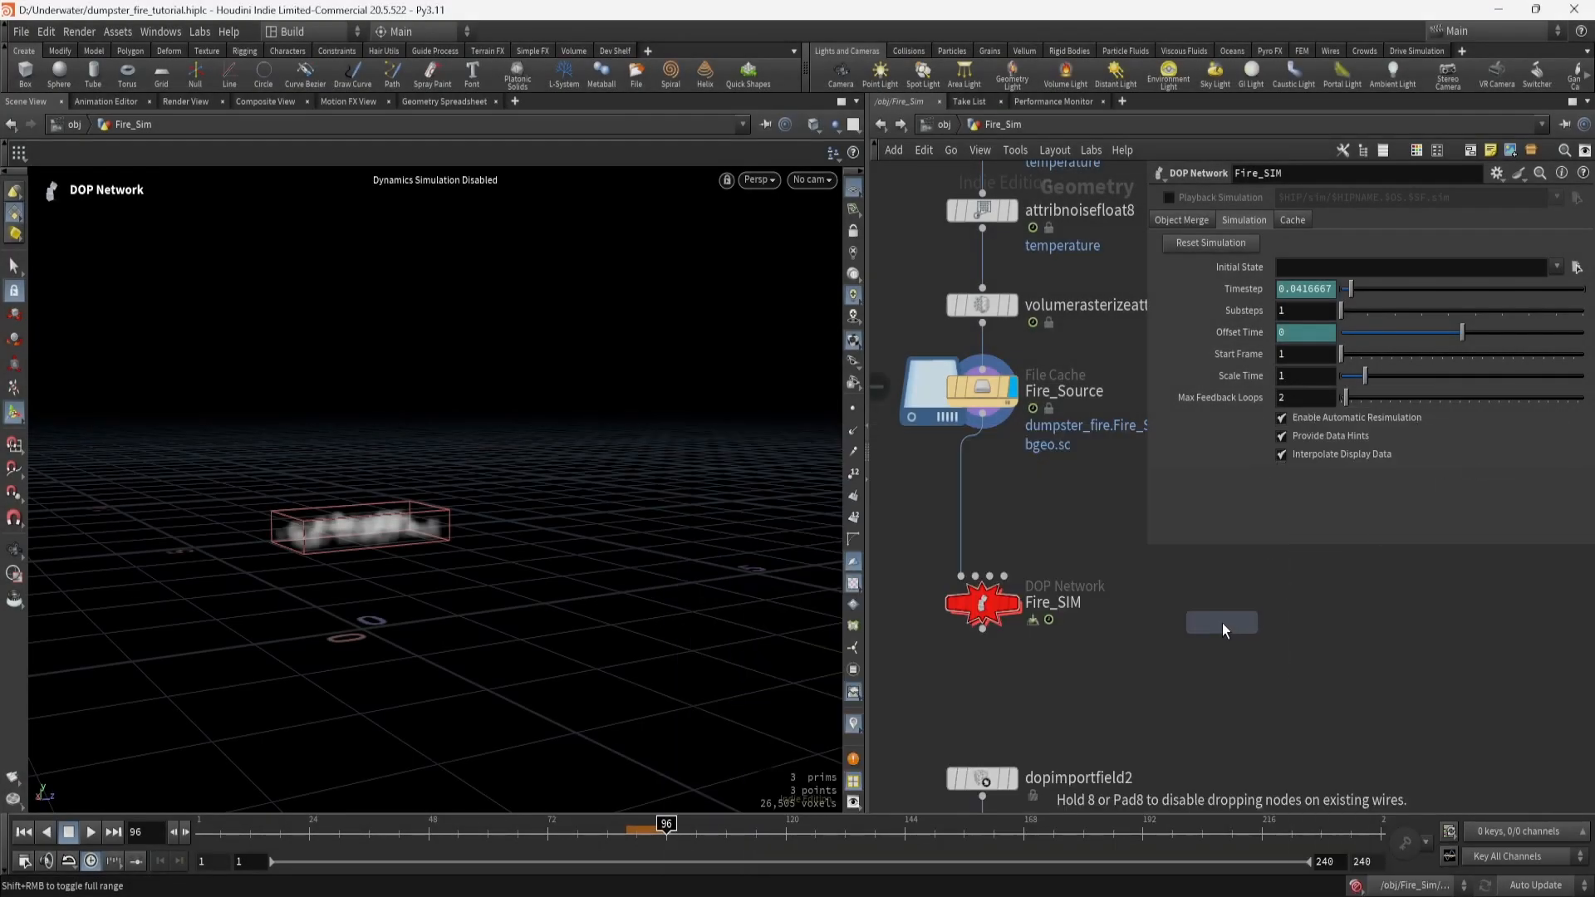
left_click(1223, 623)
double_click(1223, 623)
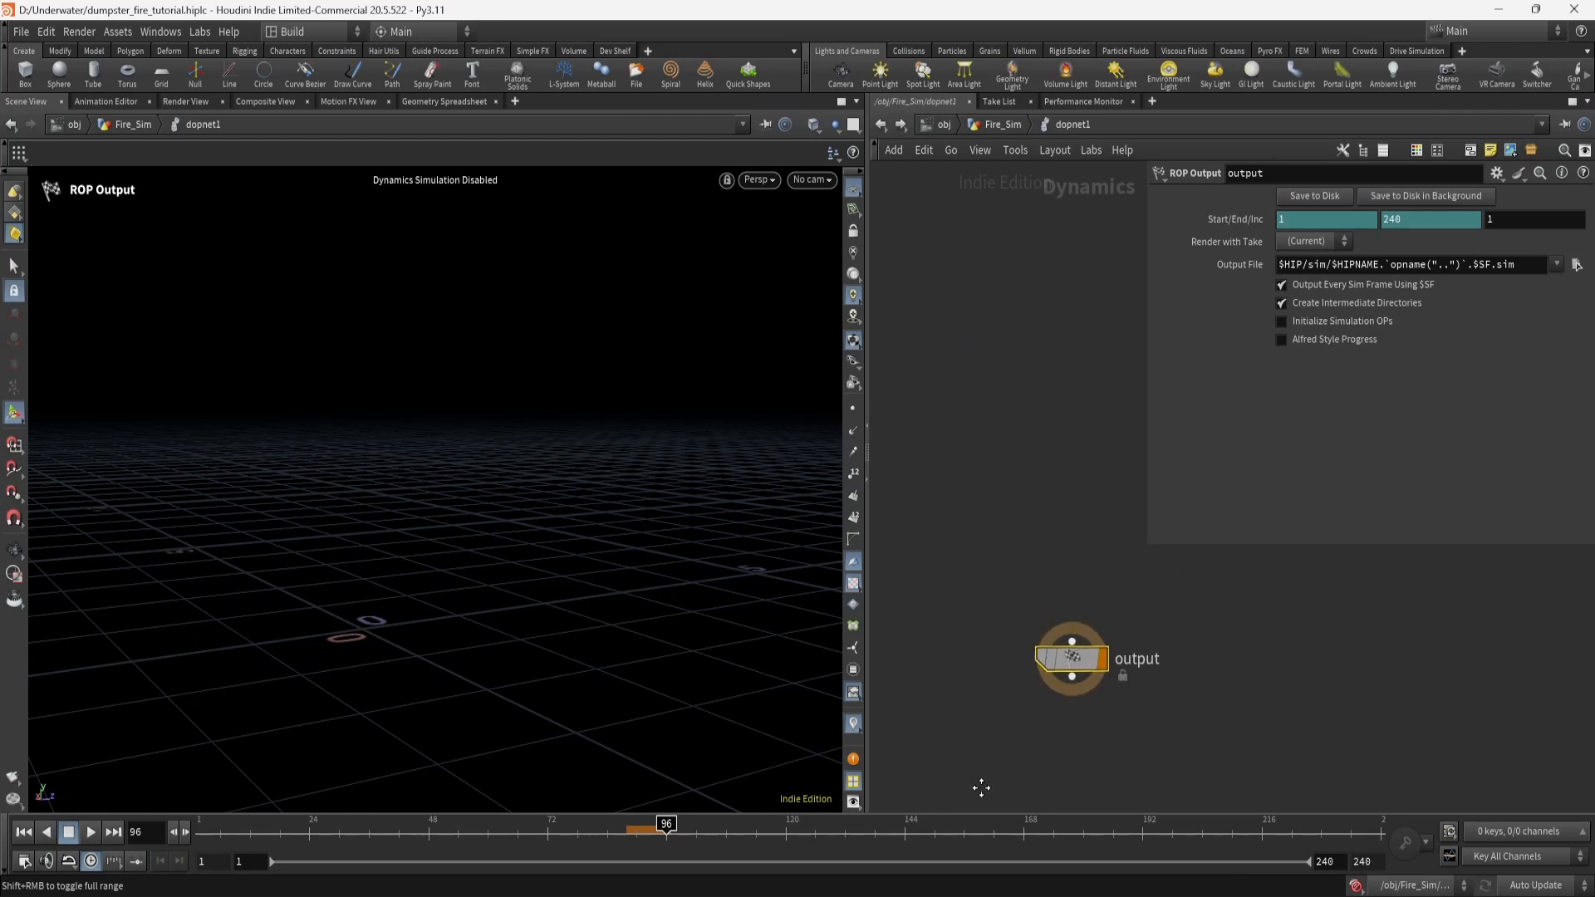
left_click(1041, 441)
left_click(994, 126)
left_click_drag(1170, 596, 1380, 691)
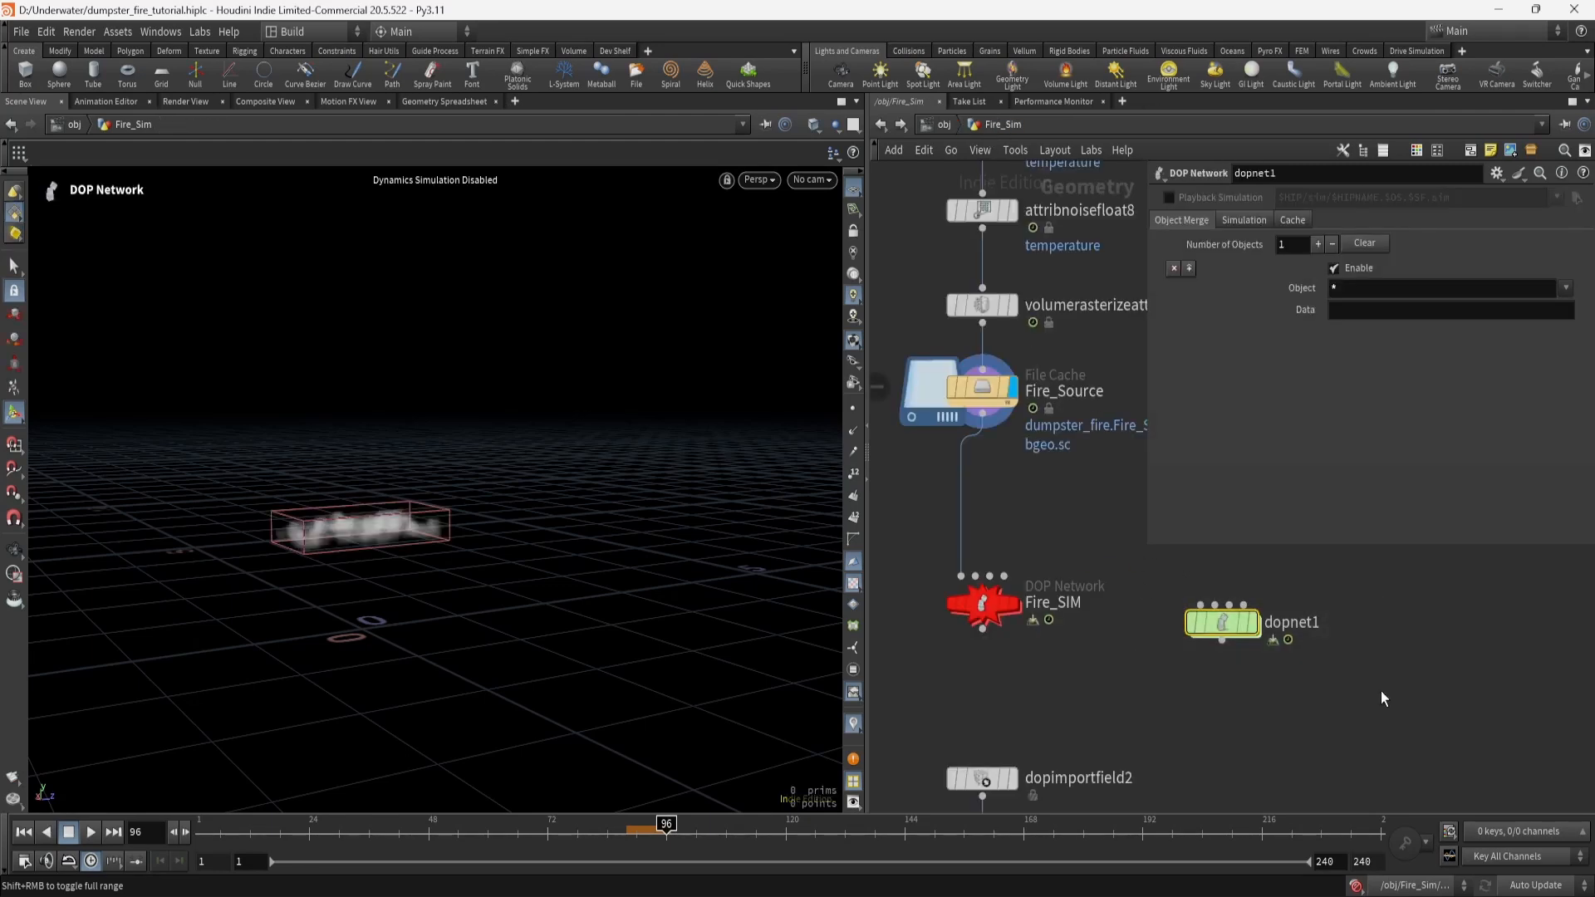
key("Delete")
Enter Fire_SIM with parameters hidden and all nodes framed, then check pyrosolver1.
double_click(984, 606)
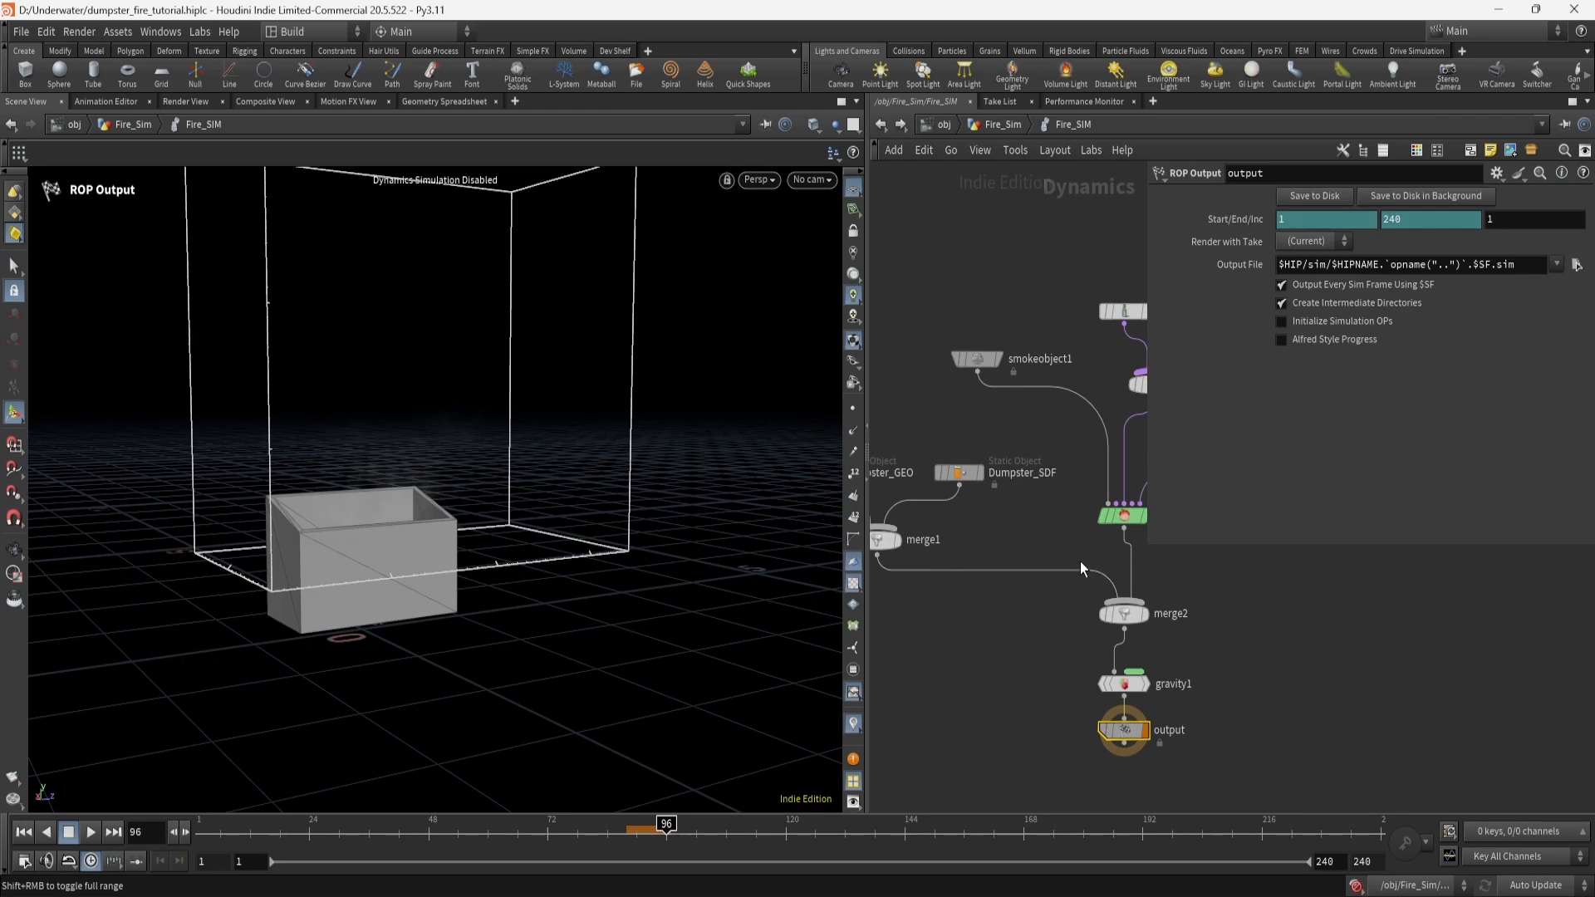
key("p")
key("h")
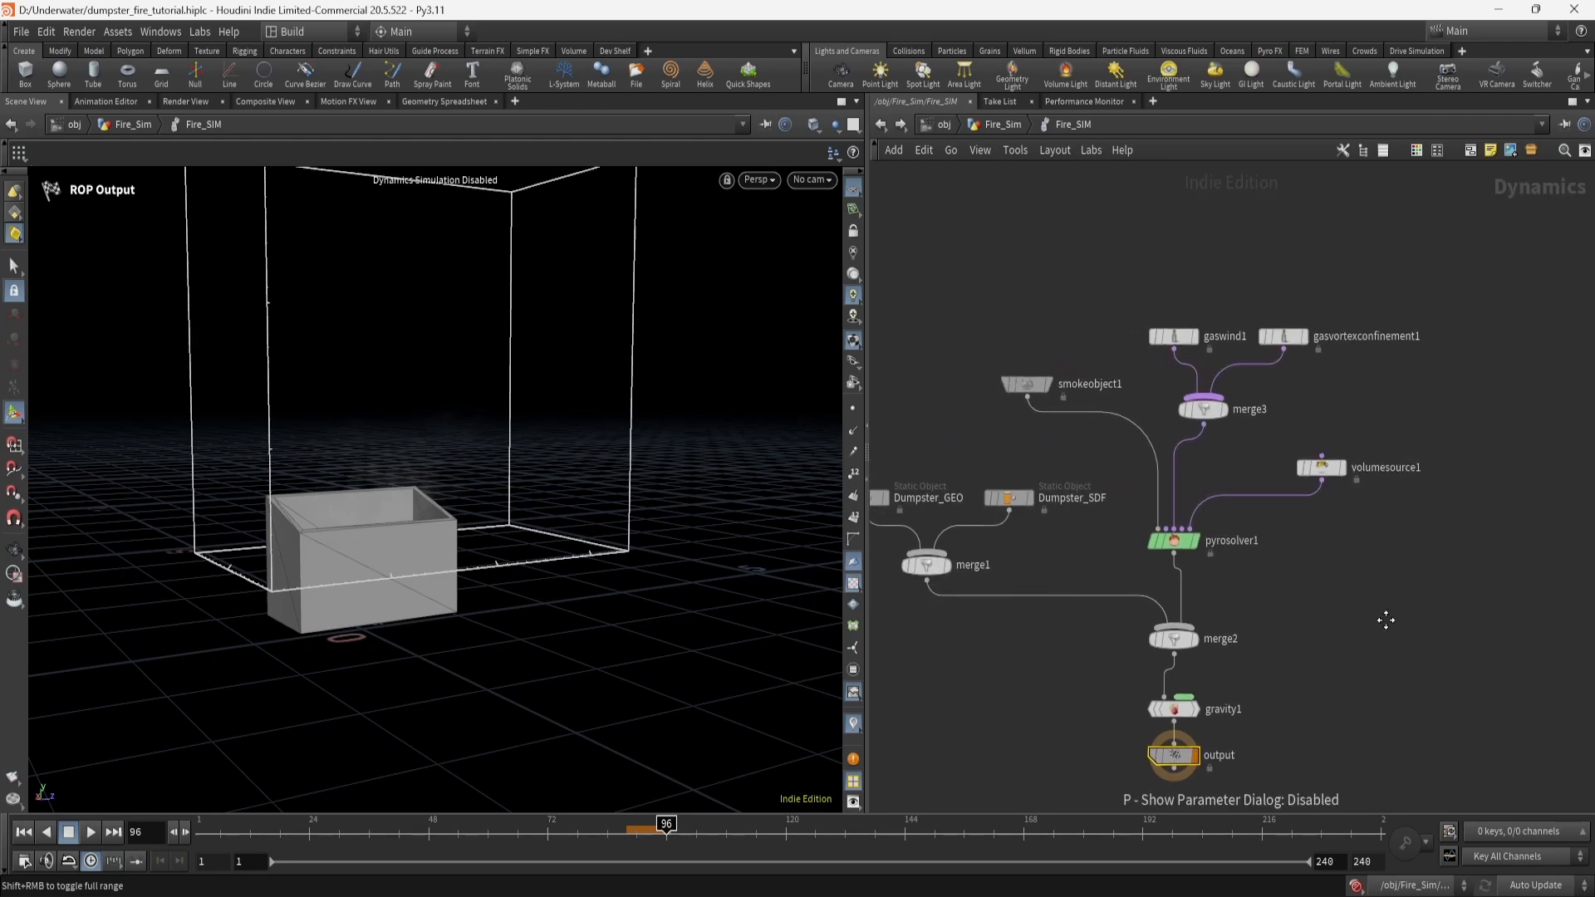
left_click(1159, 547)
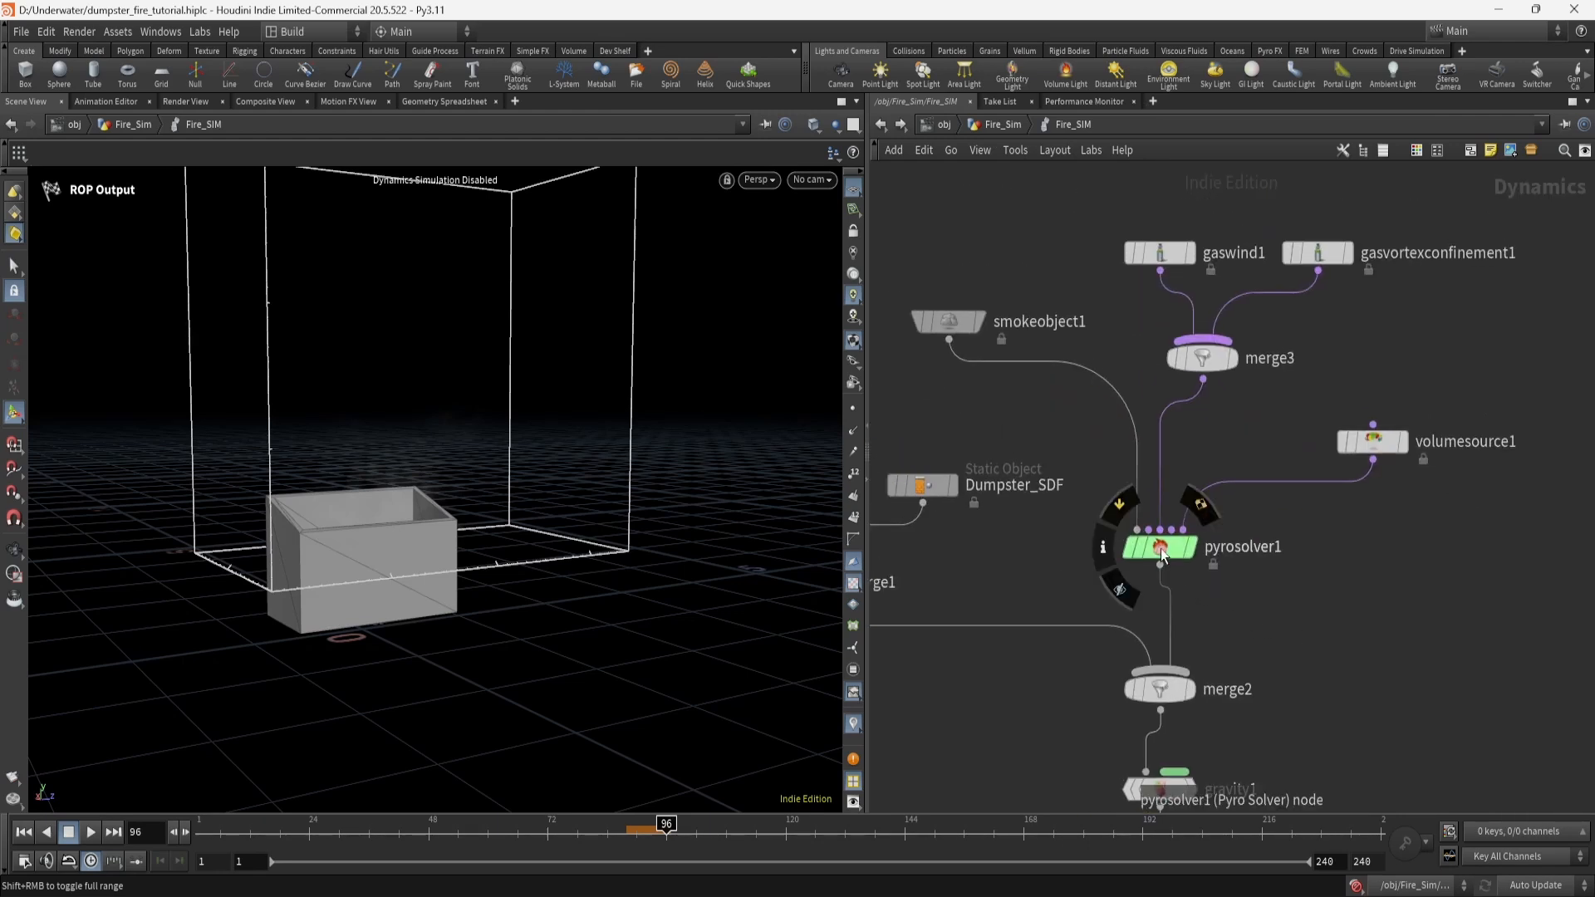
left_click(1299, 593)
key("Tab")
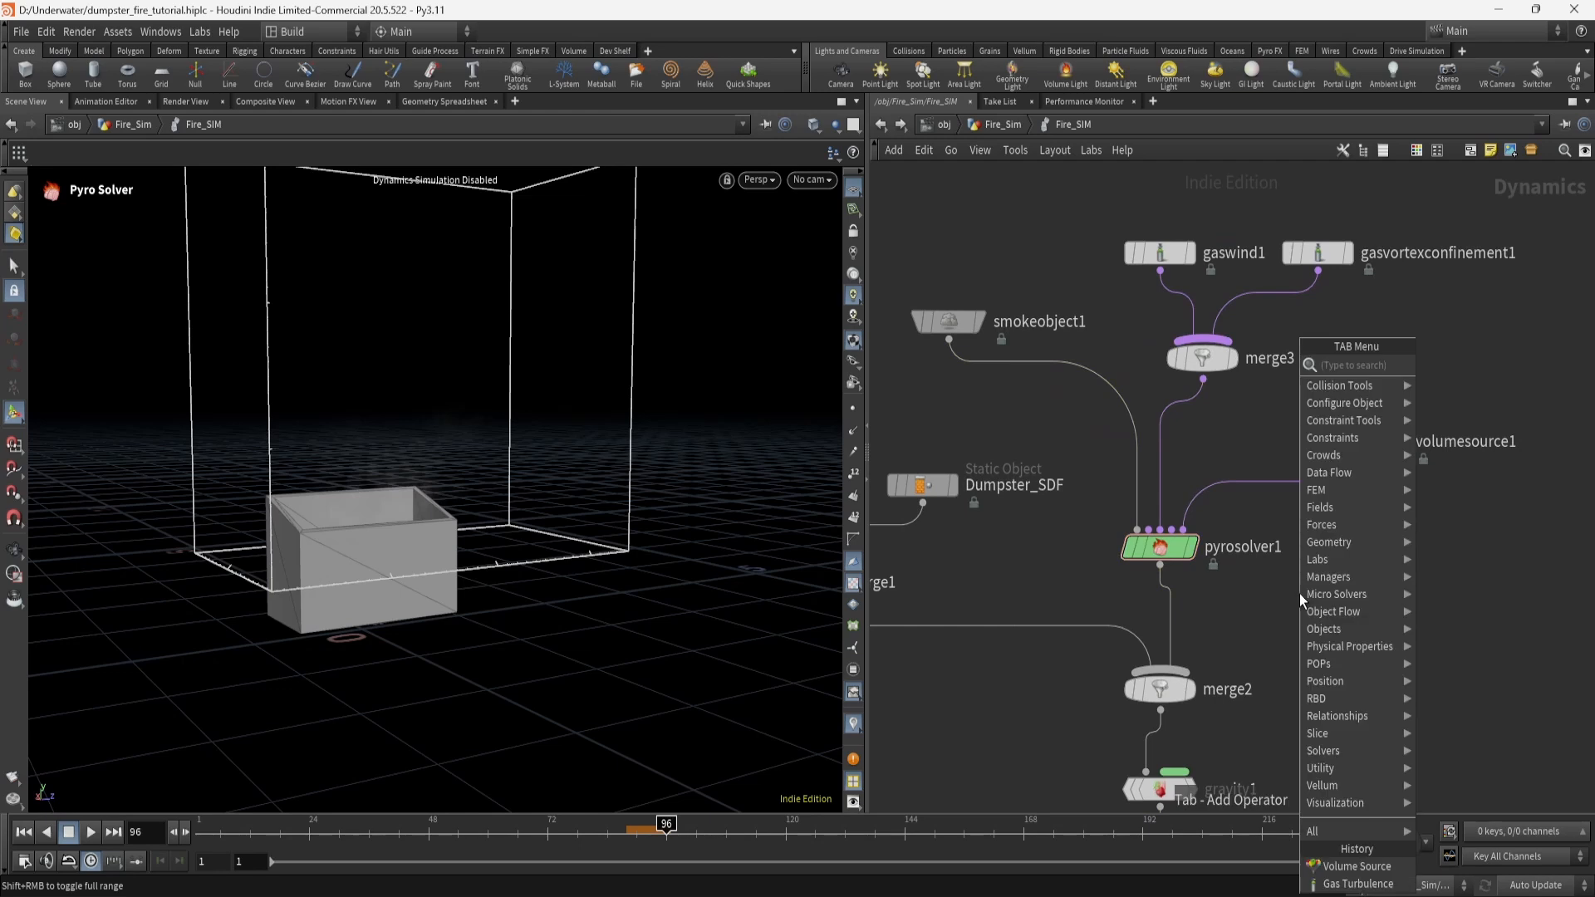
type("pyro")
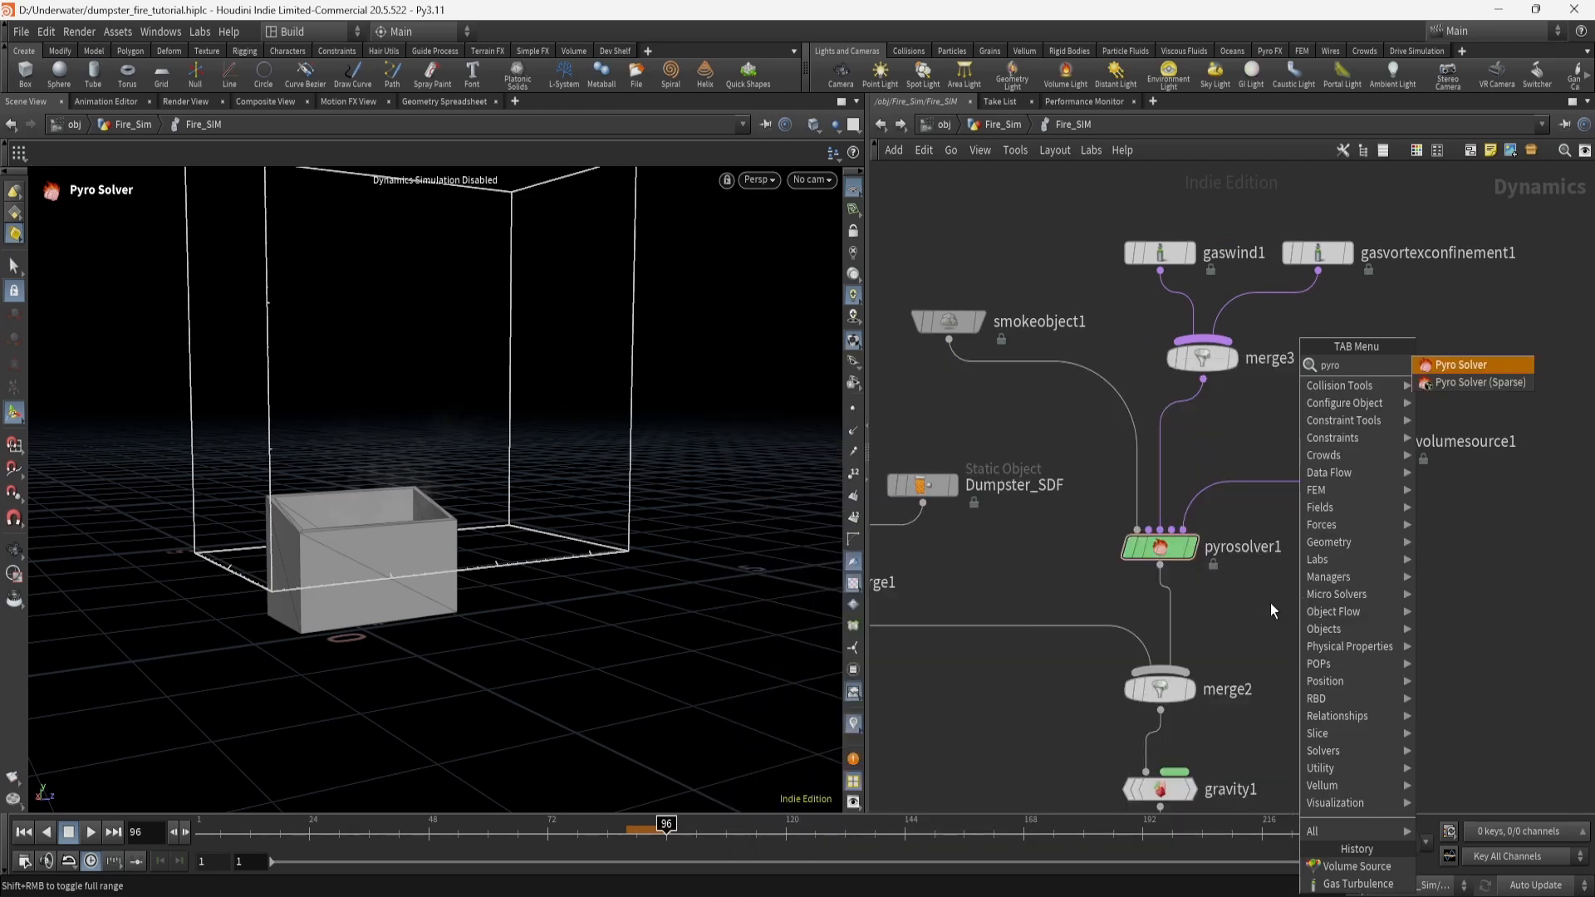
left_click(1269, 604)
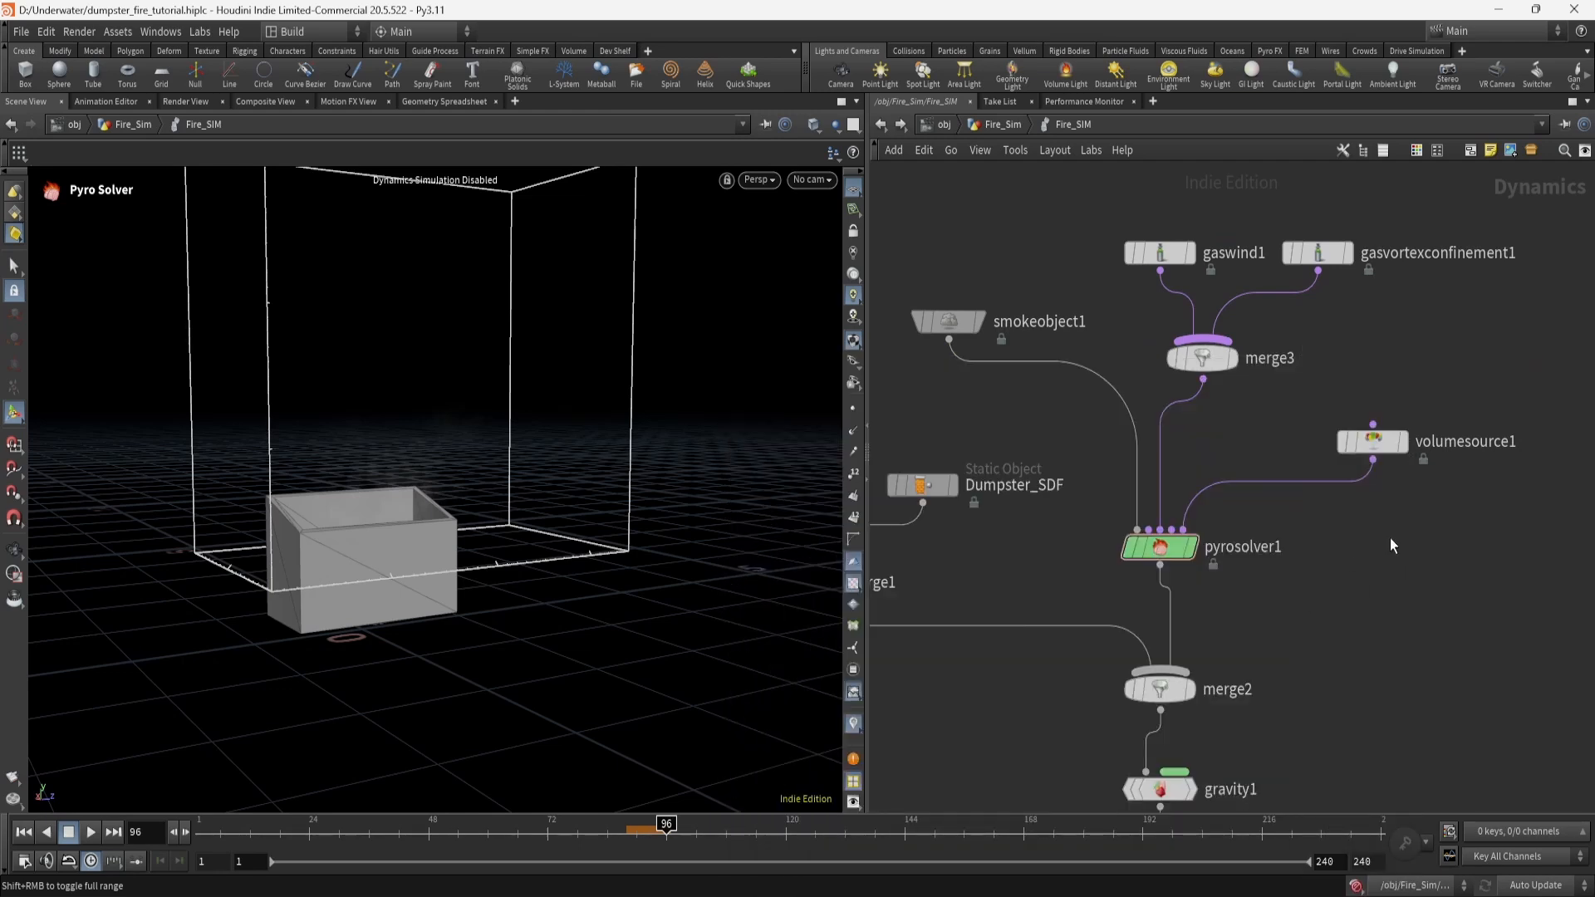
Inspect smokeobject1's 0.01-division closed container around the dumpster, then select volumesource1.
left_click(962, 325)
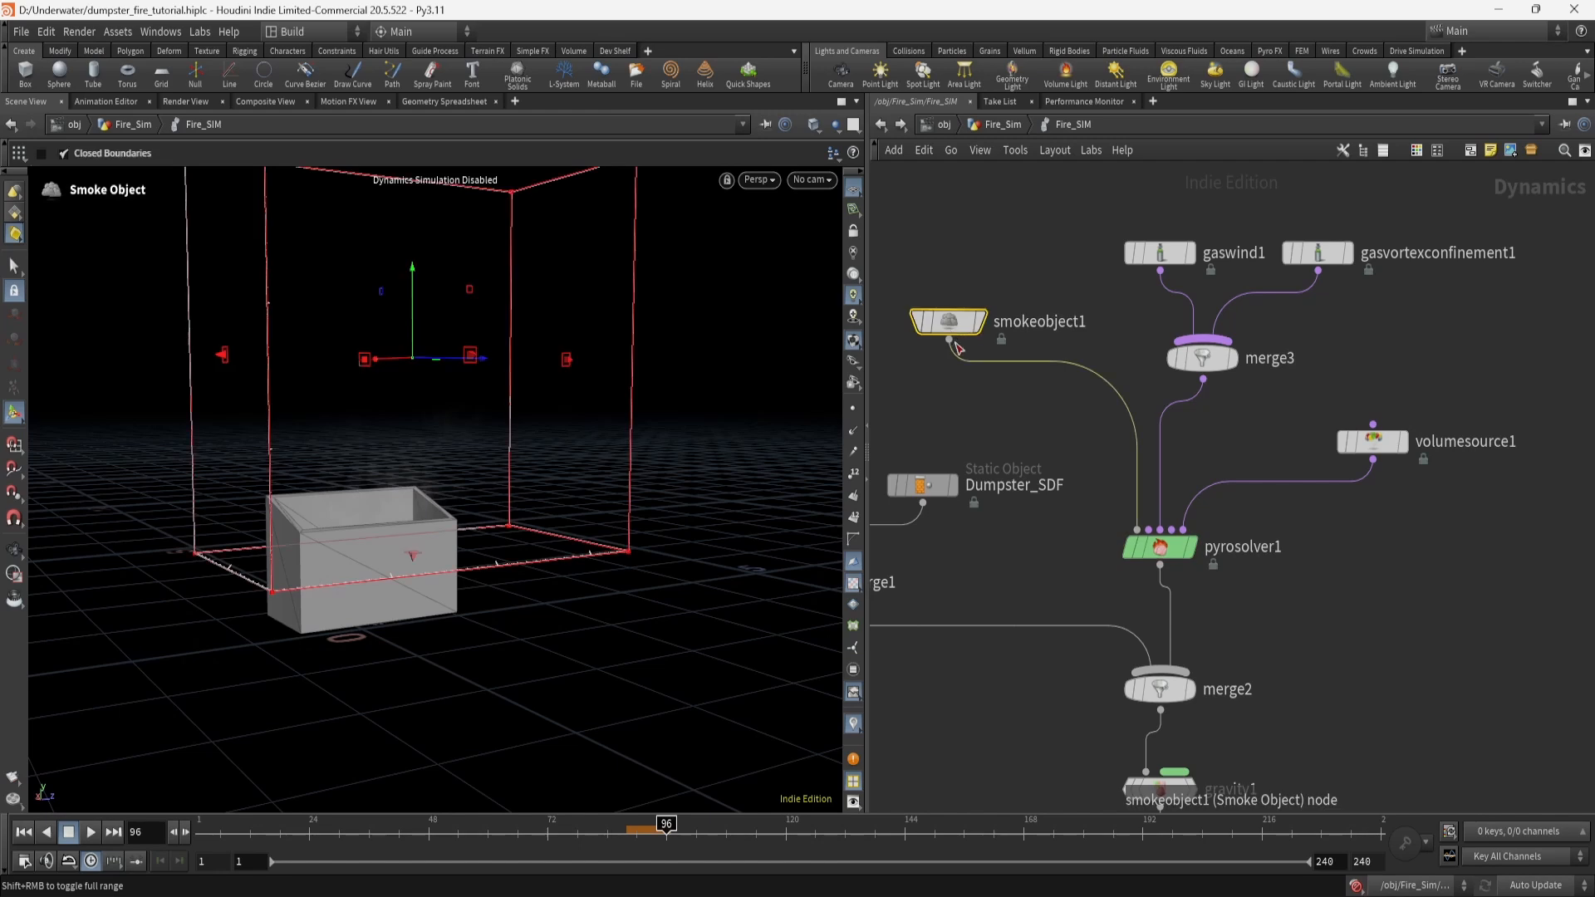
key("p")
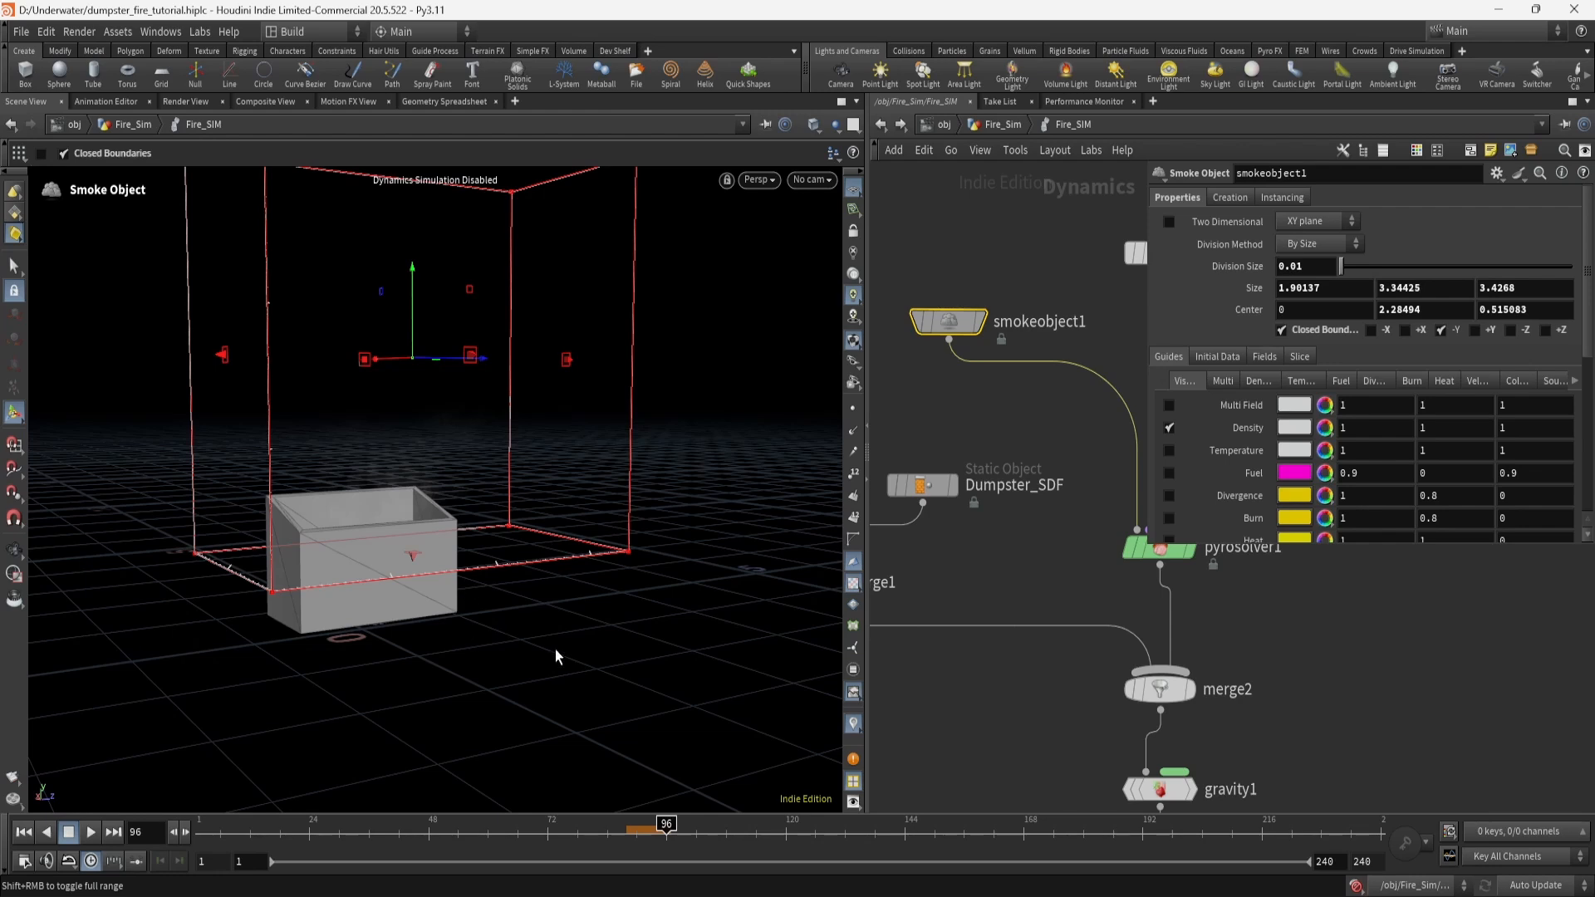
left_click_drag(555, 633, 445, 640)
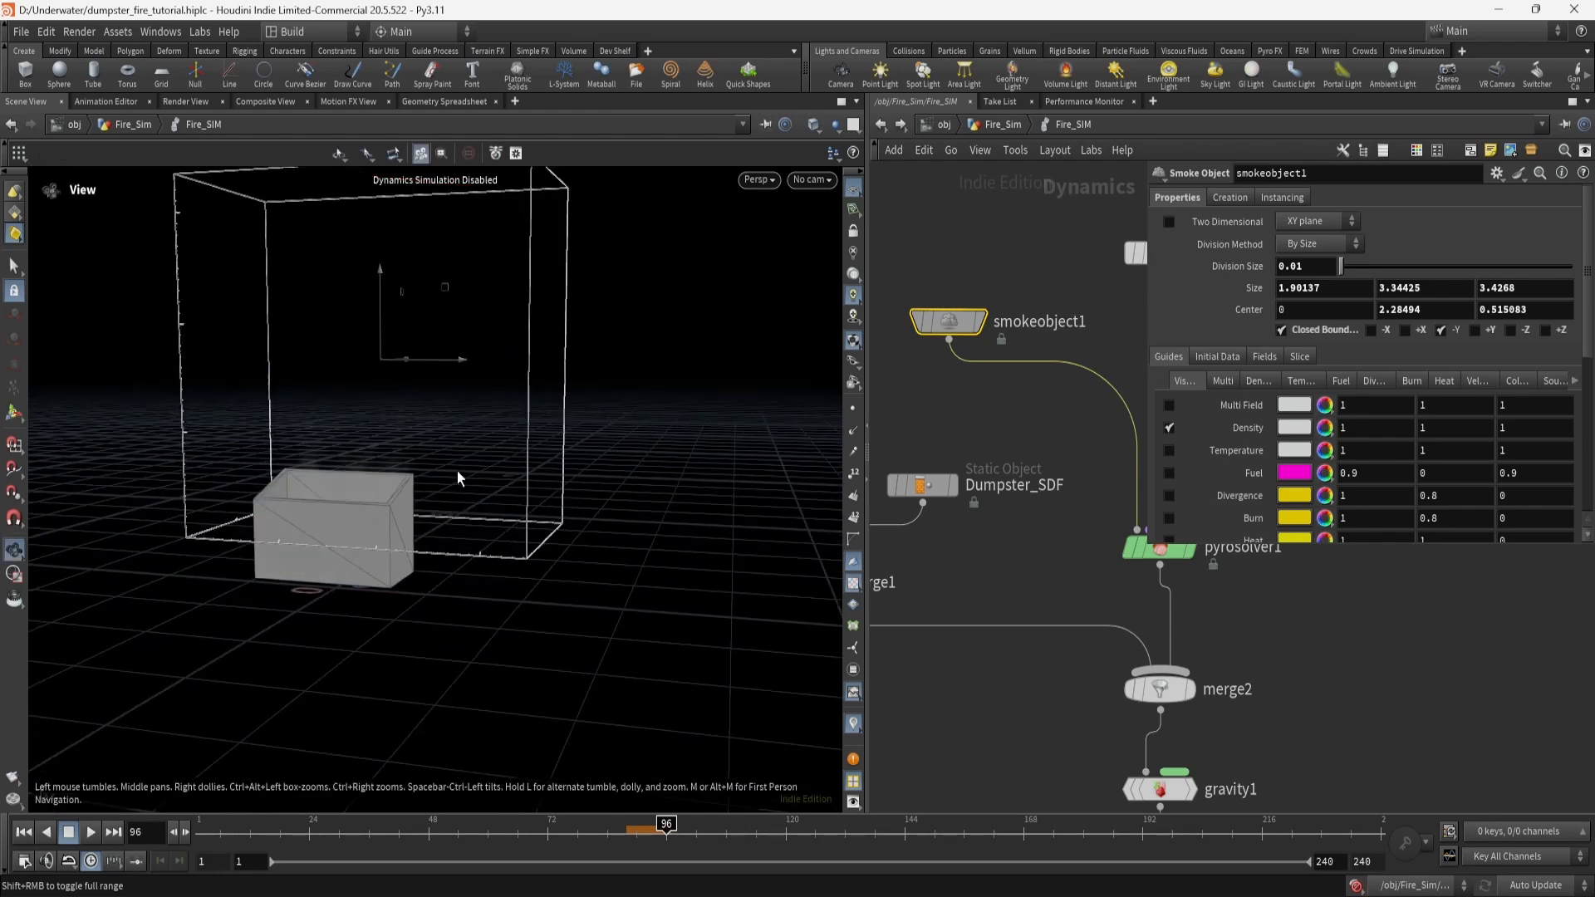
left_click_drag(460, 426, 502, 643)
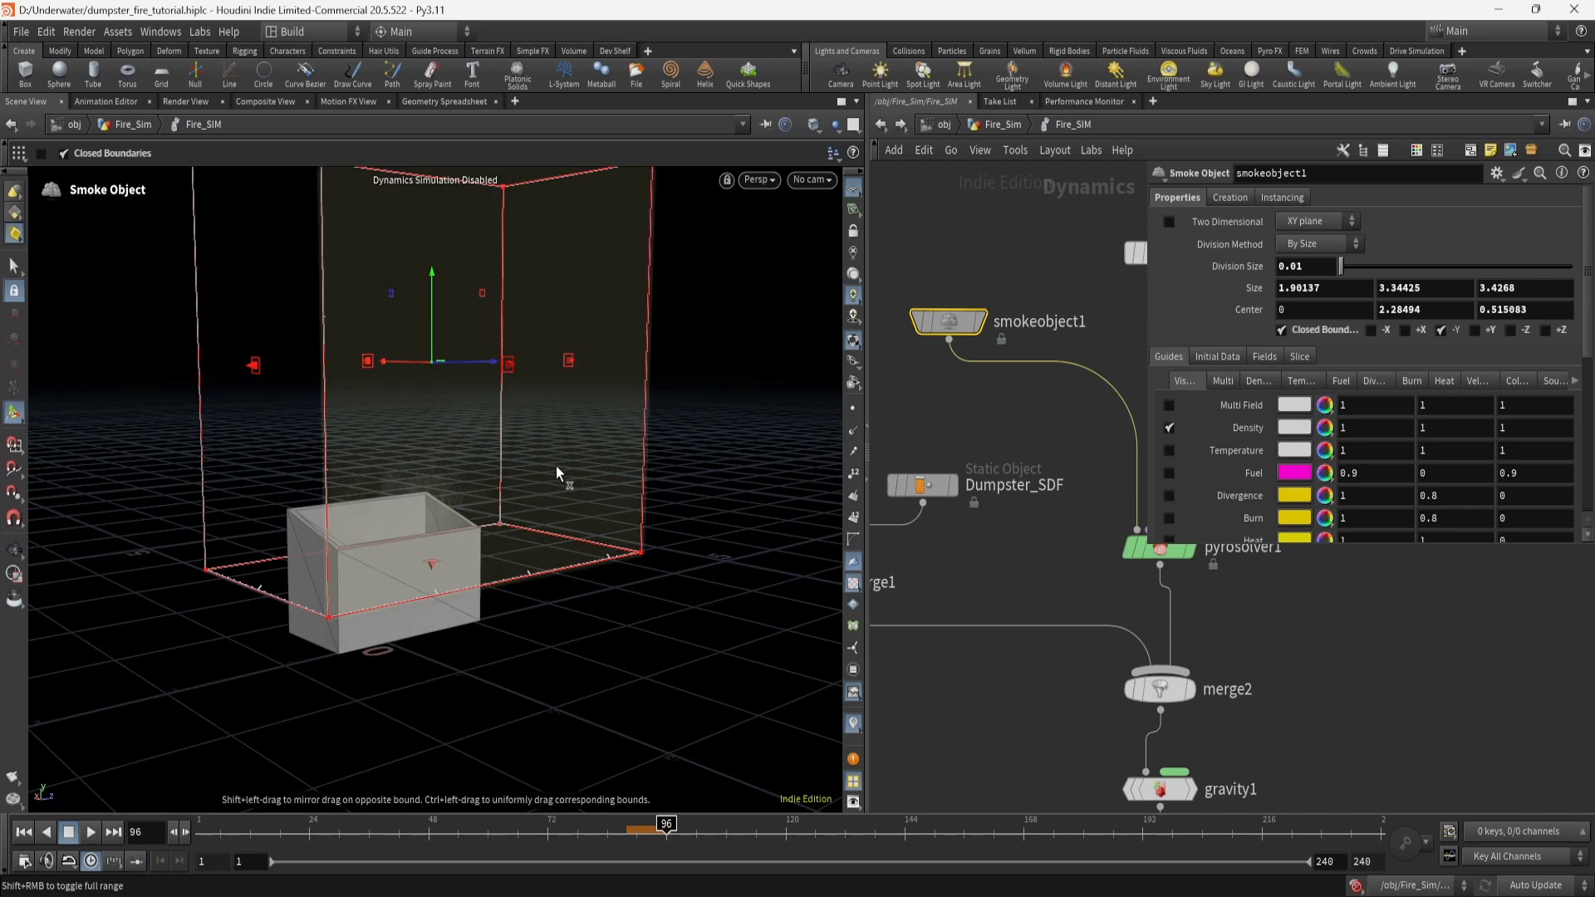
left_click_drag(556, 467, 412, 447, "alt")
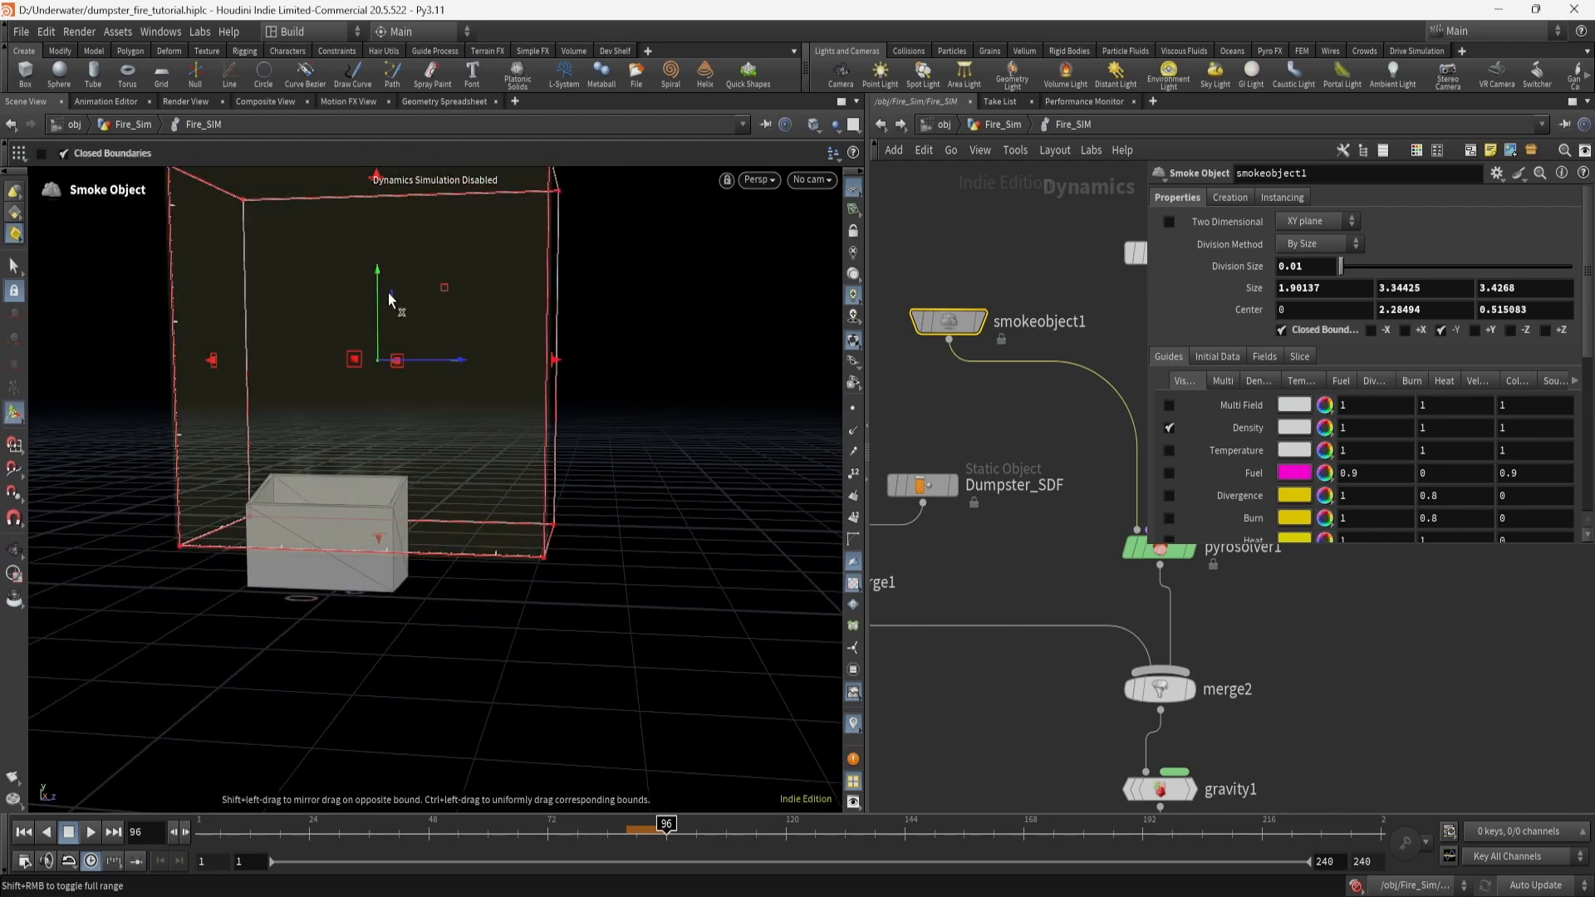
left_click_drag(606, 405, 562, 421, "alt")
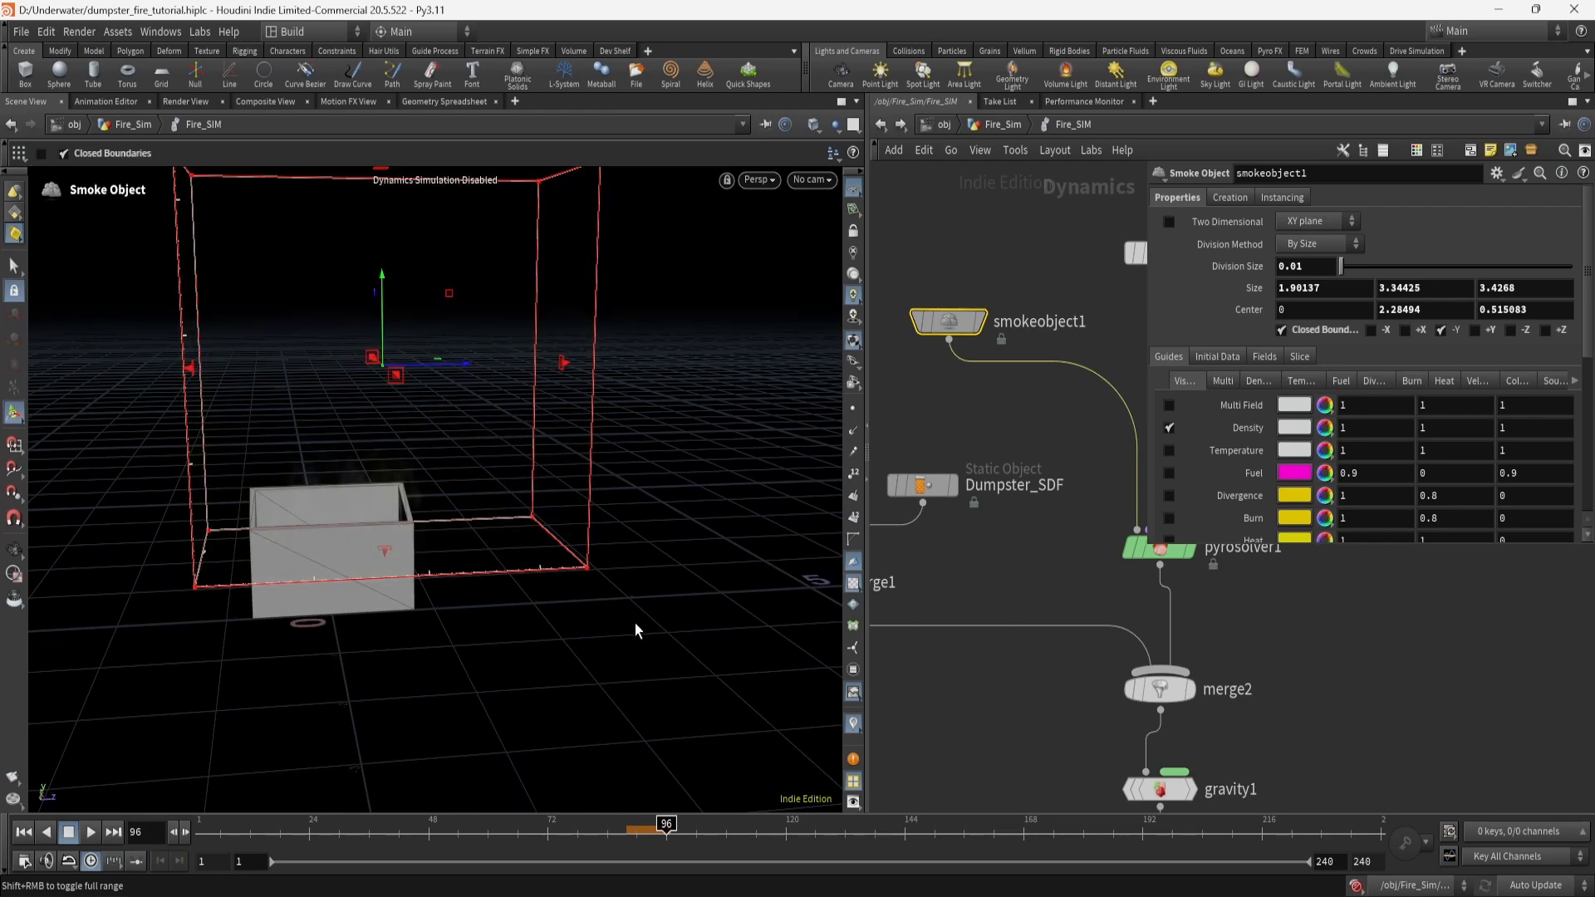
left_click_drag(635, 623, 559, 609, "alt")
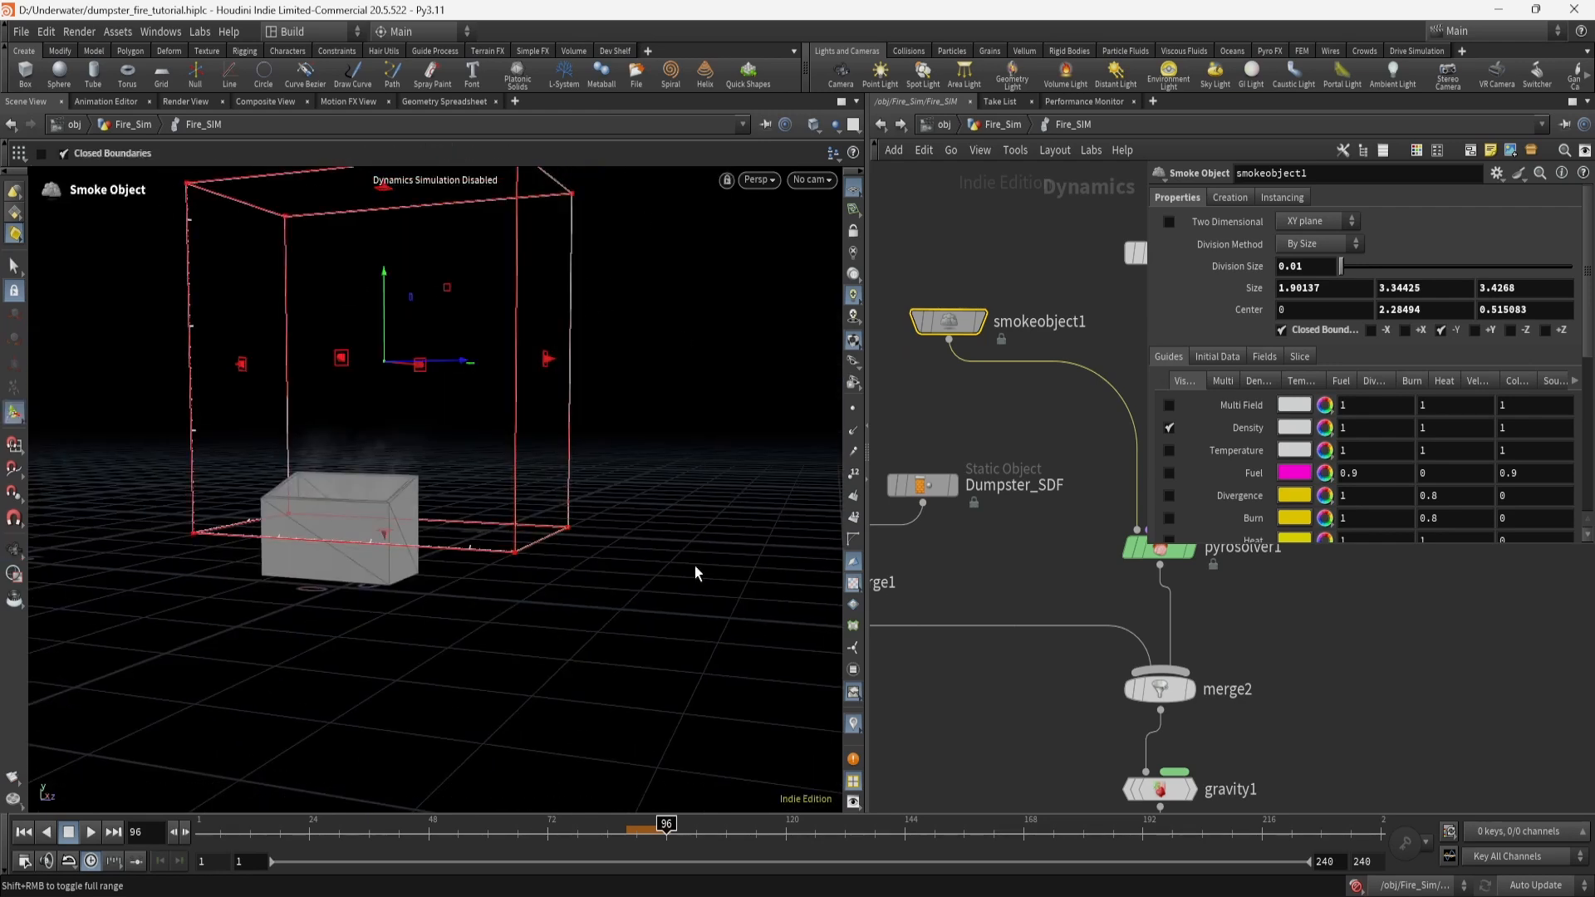
left_click_drag(213, 645, 306, 657, "alt")
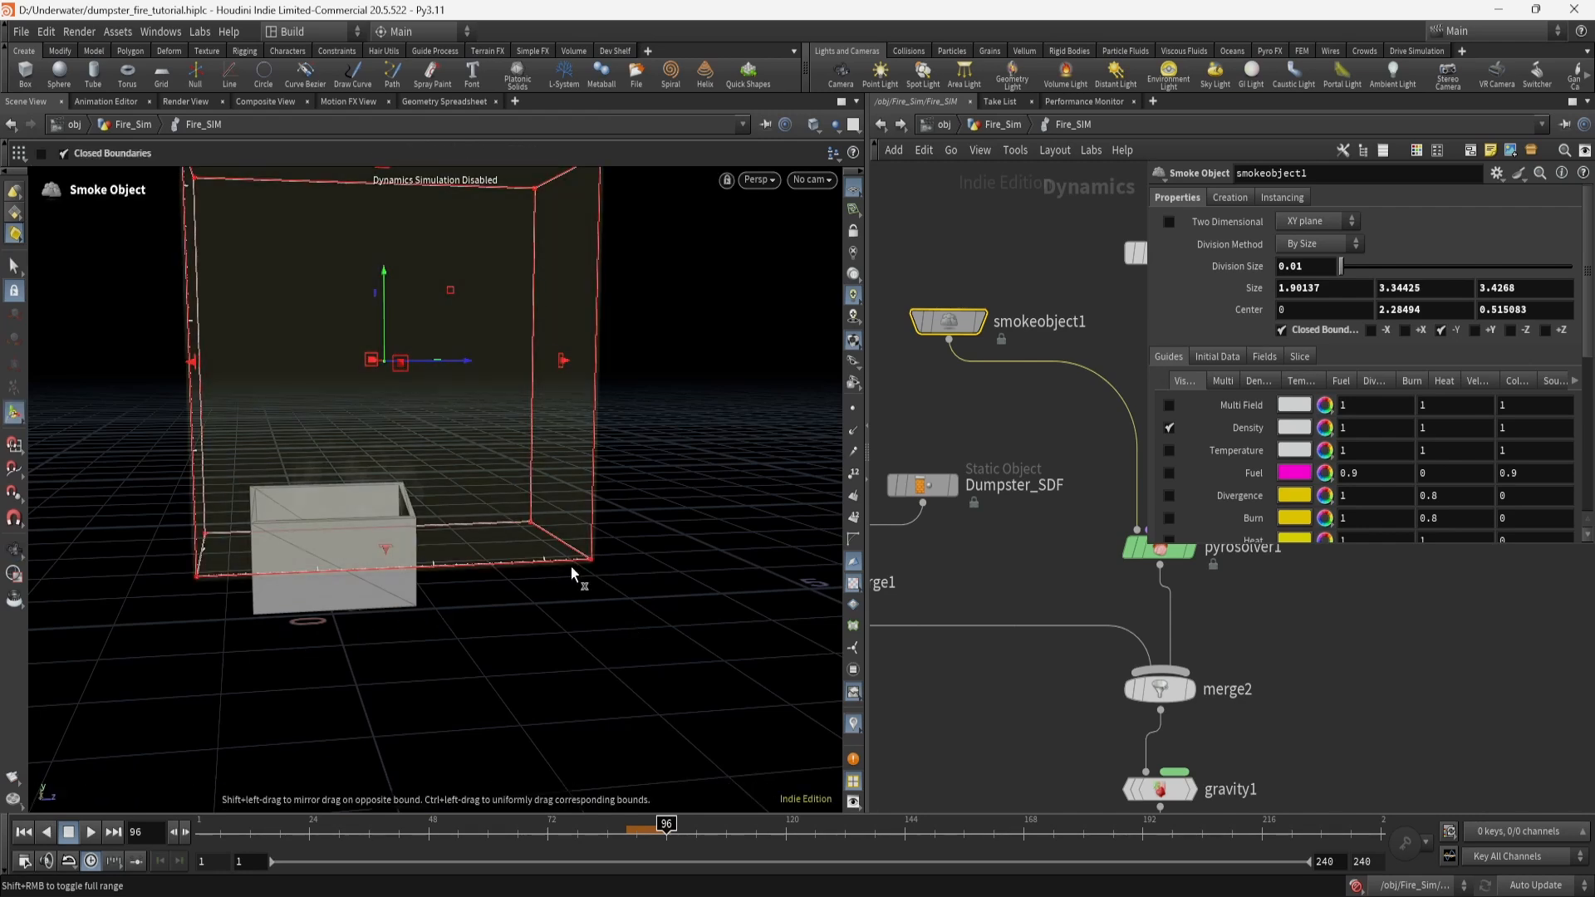
left_click_drag(627, 695, 541, 311, "alt")
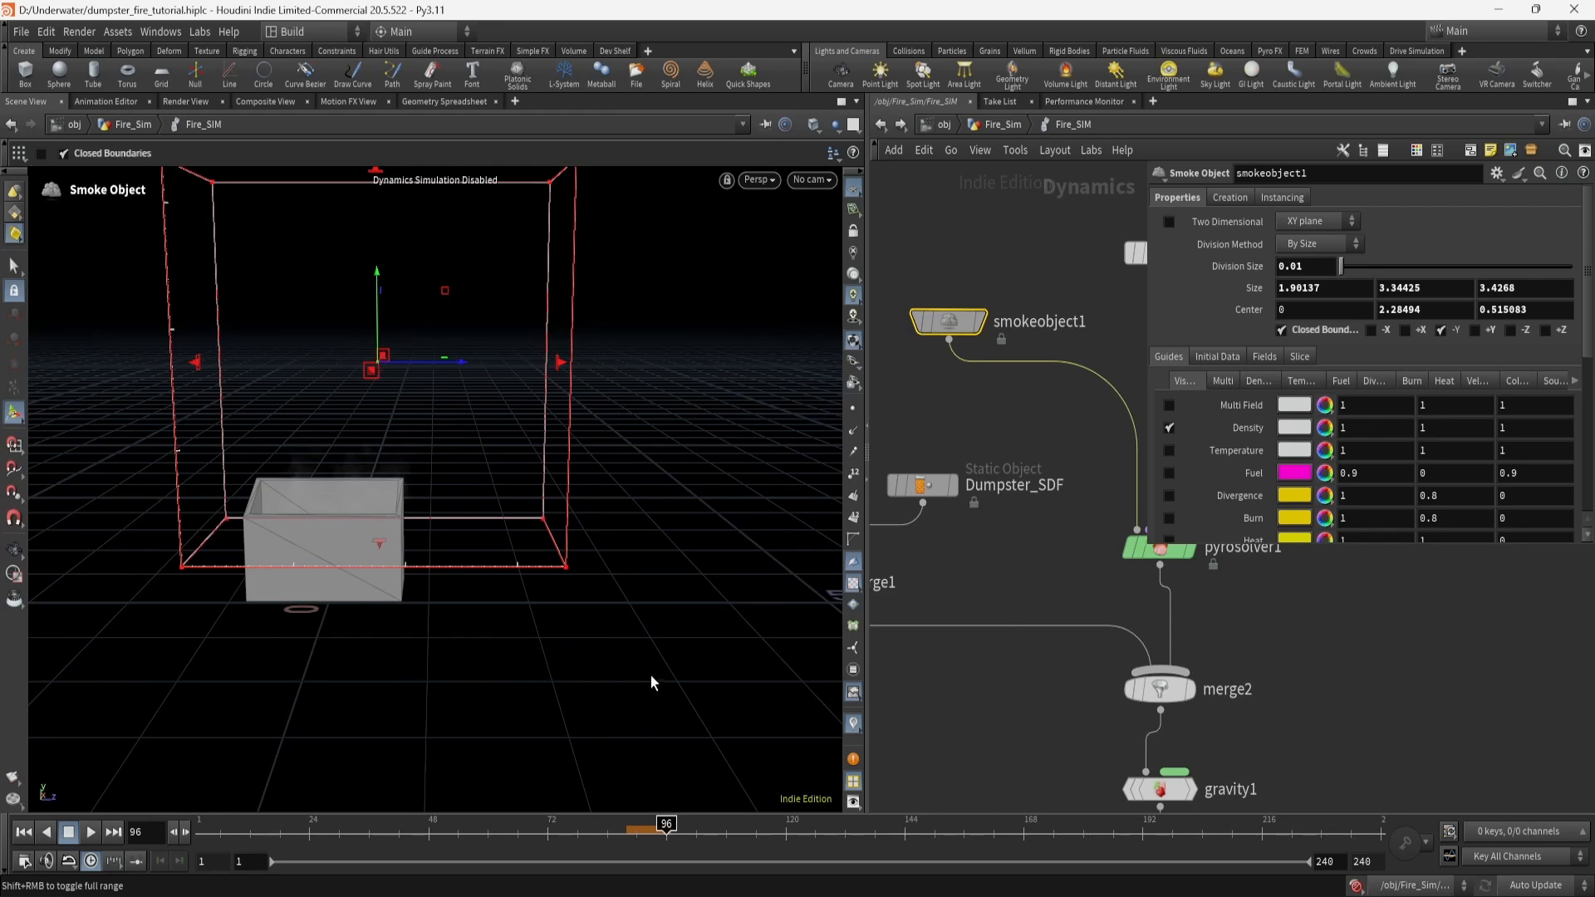
middle_click_drag(1058, 694, 738, 741)
left_click(1057, 489)
middle_click_drag(1116, 614, 1036, 645)
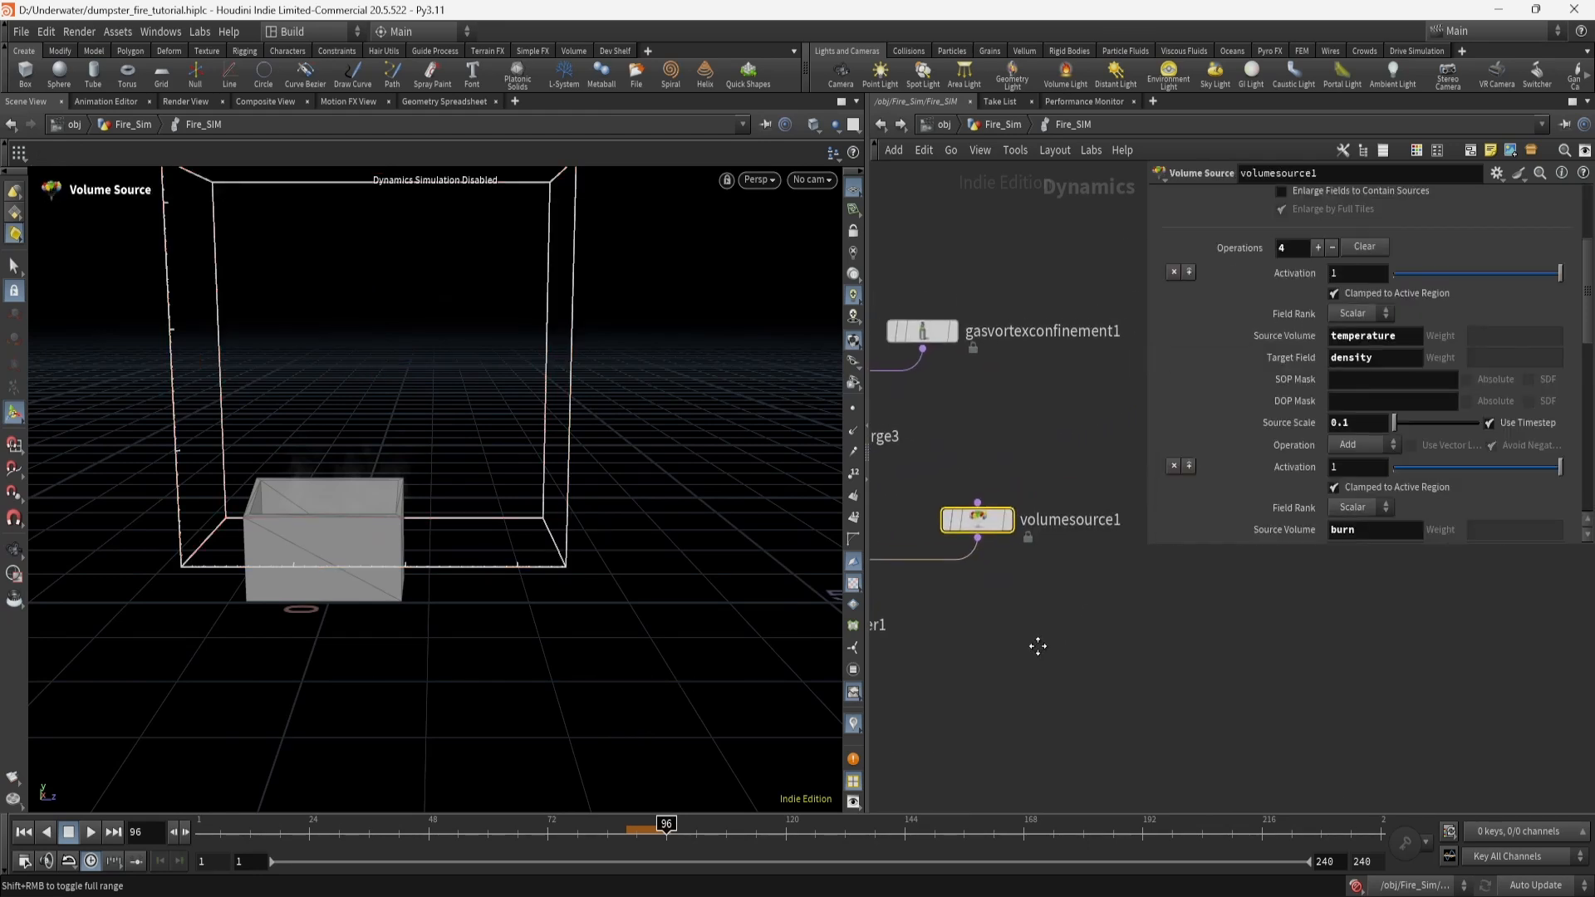
scroll(1309, 390, "up", 3)
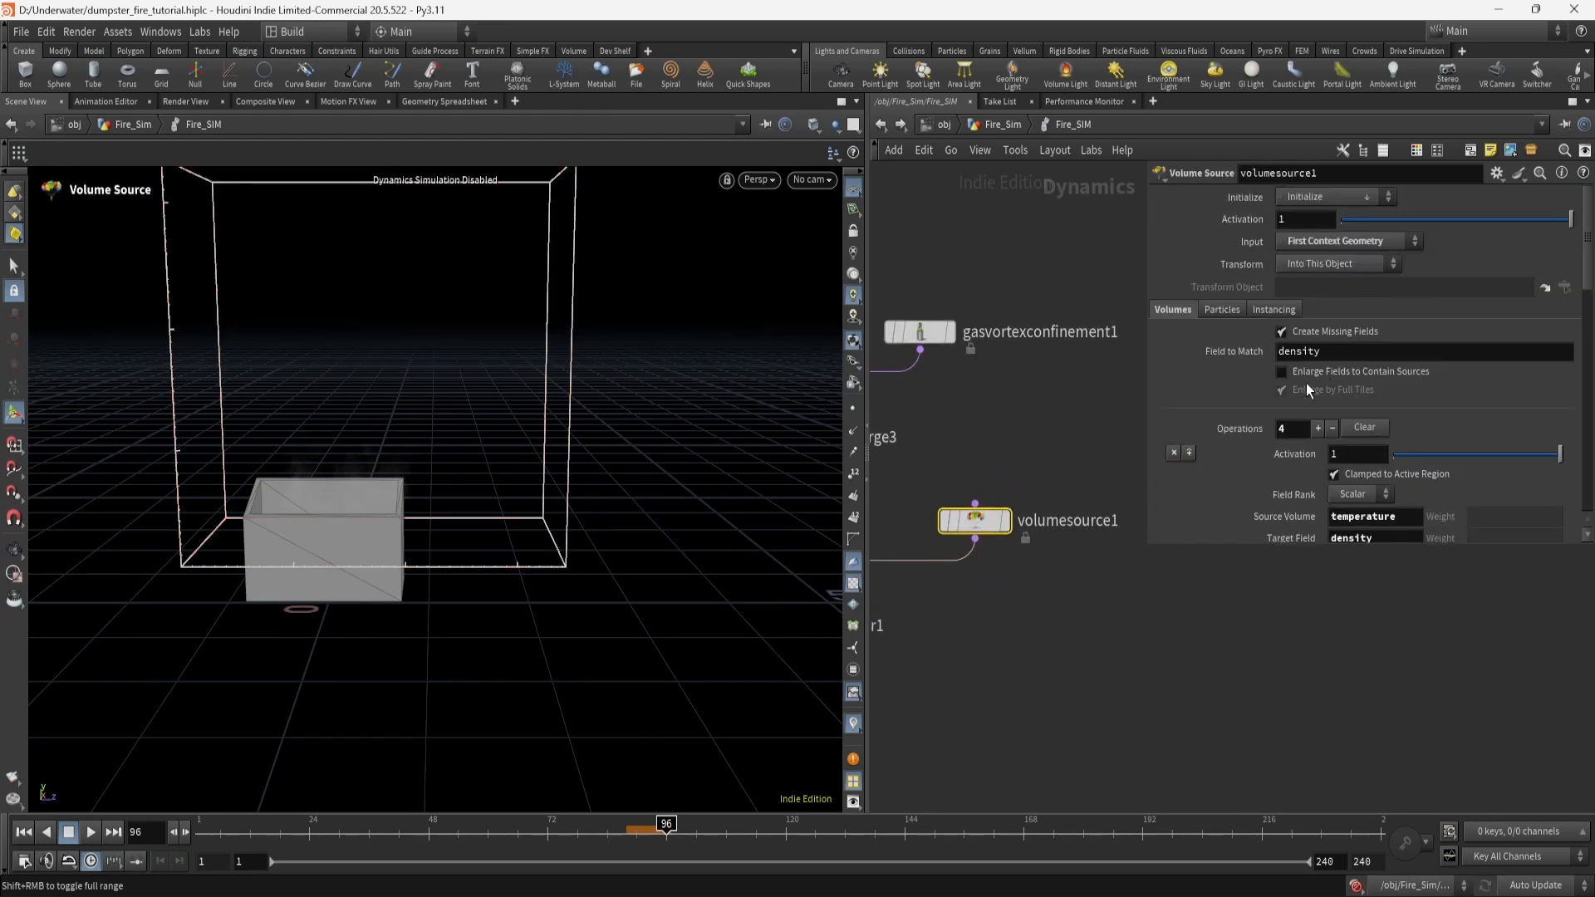
left_click(1004, 129)
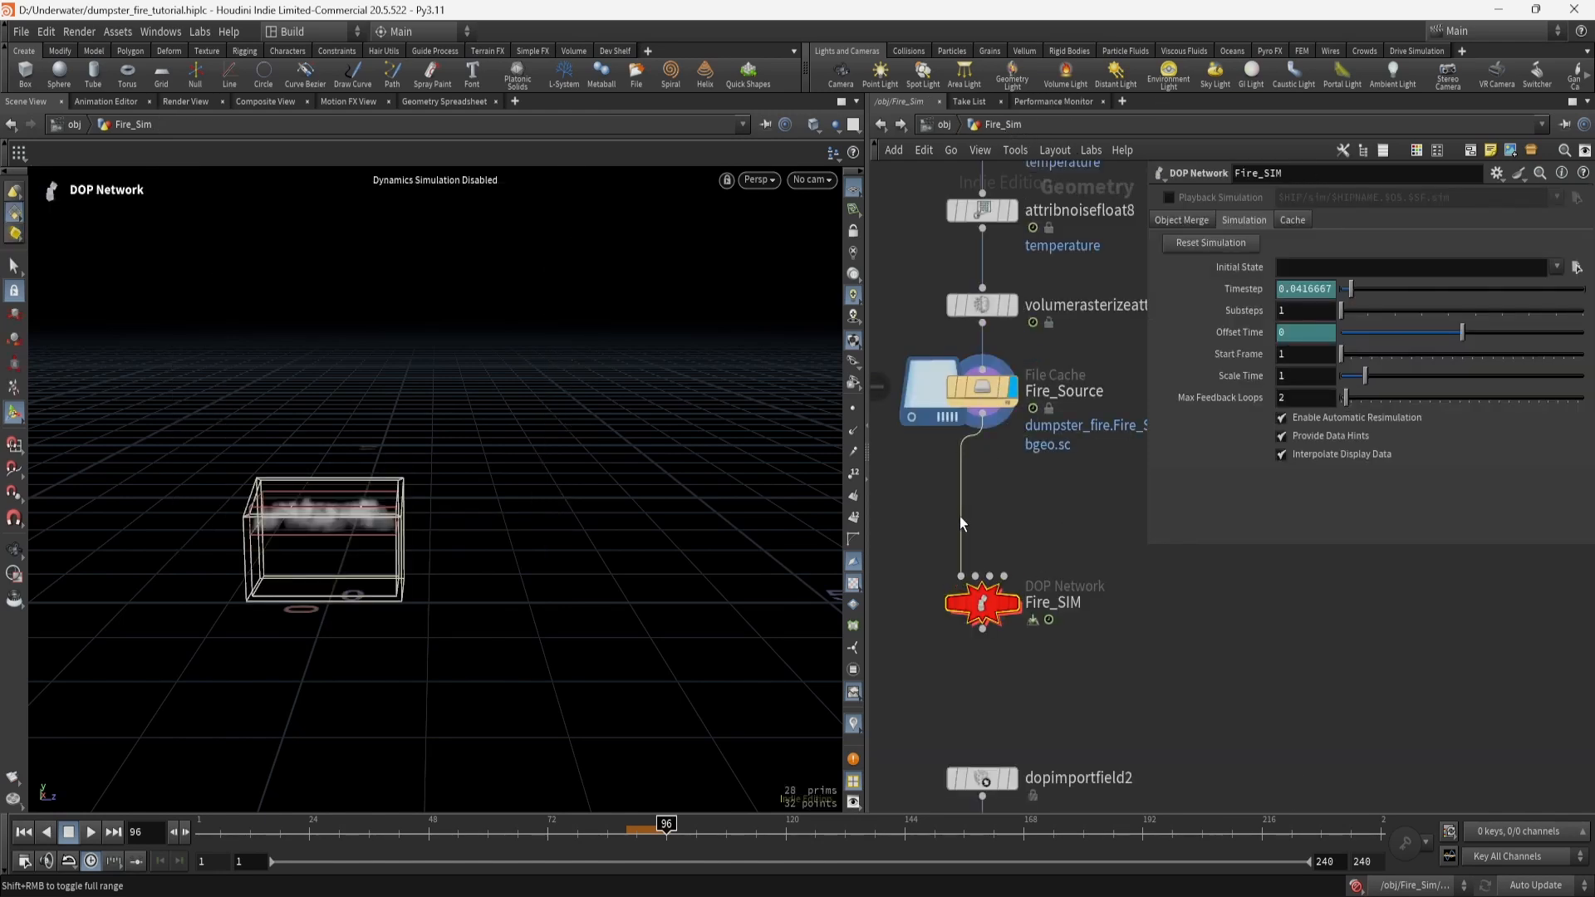
double_click(982, 605)
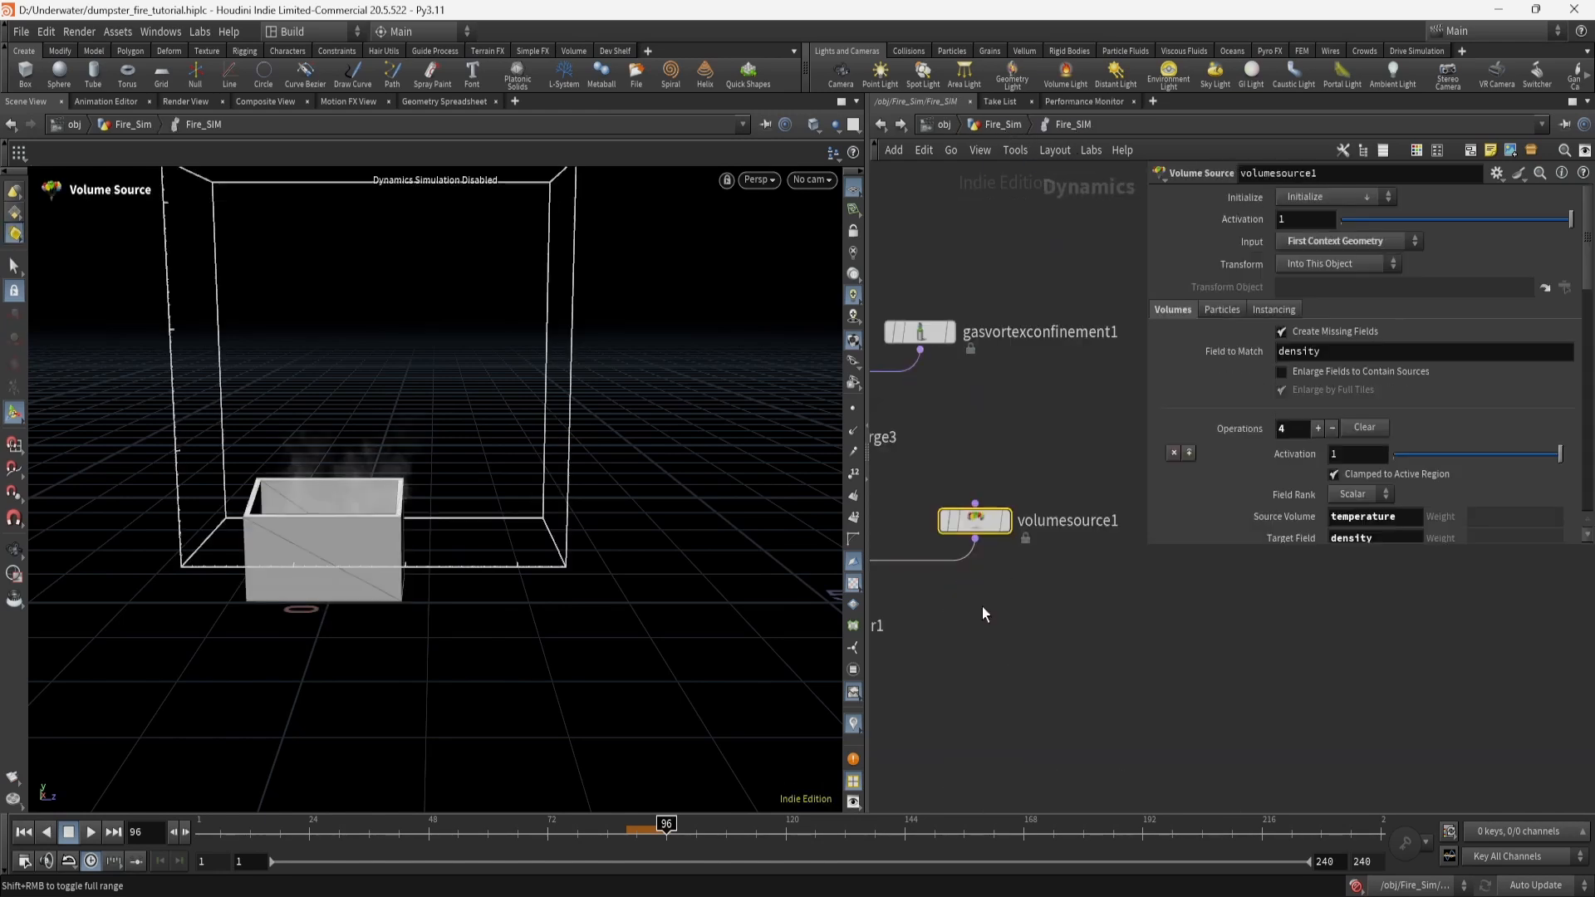
scroll(1227, 395, "down", 3)
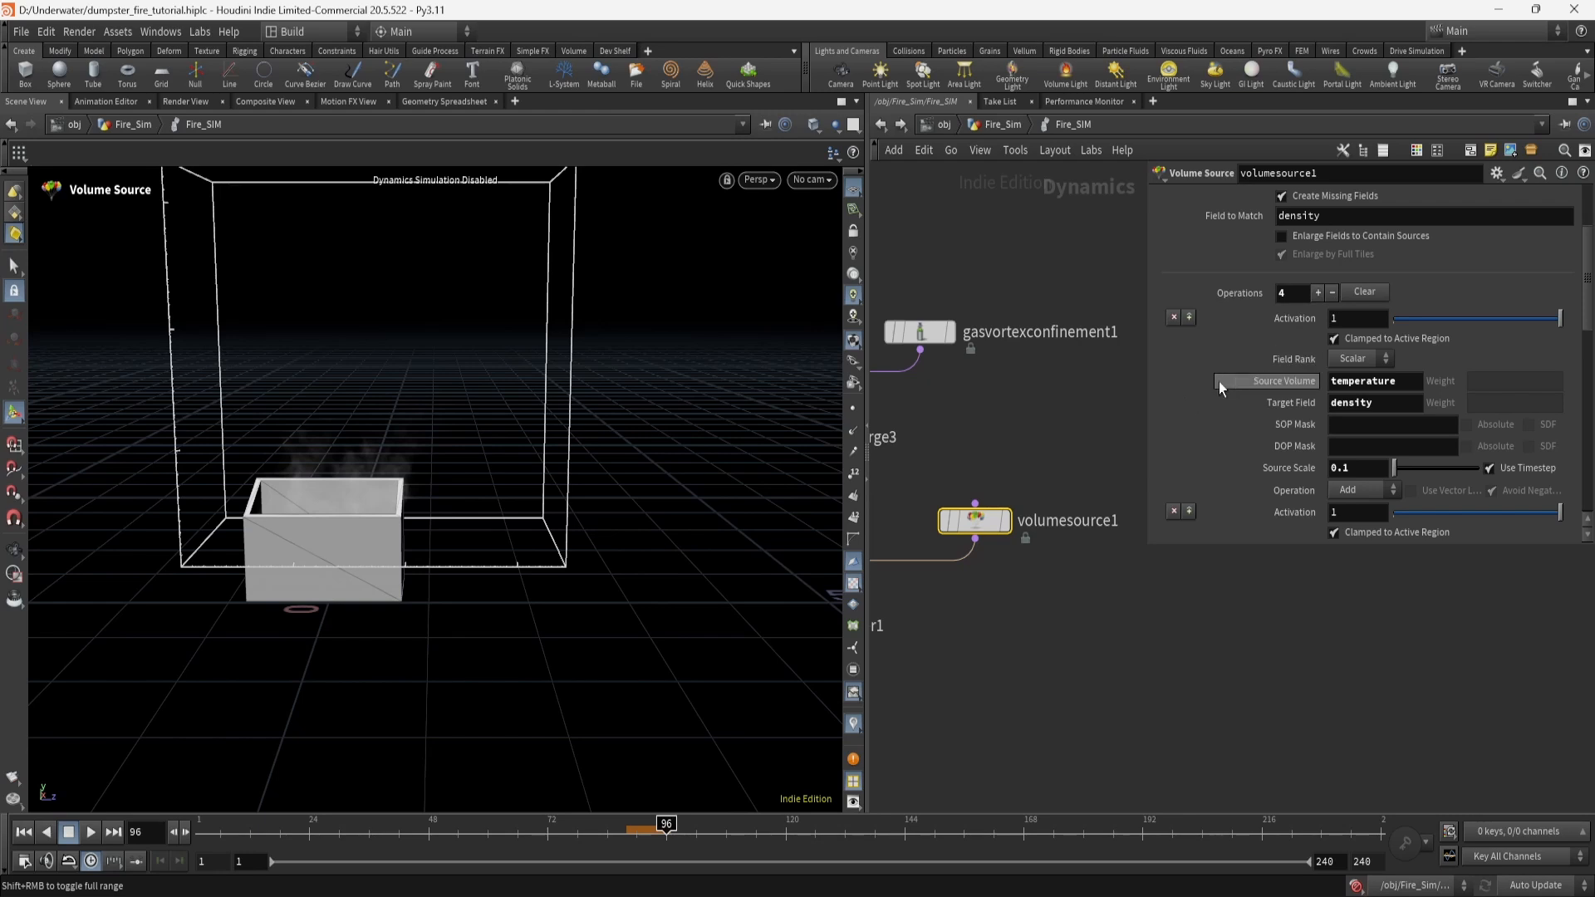
scroll(1237, 386, "down", 1)
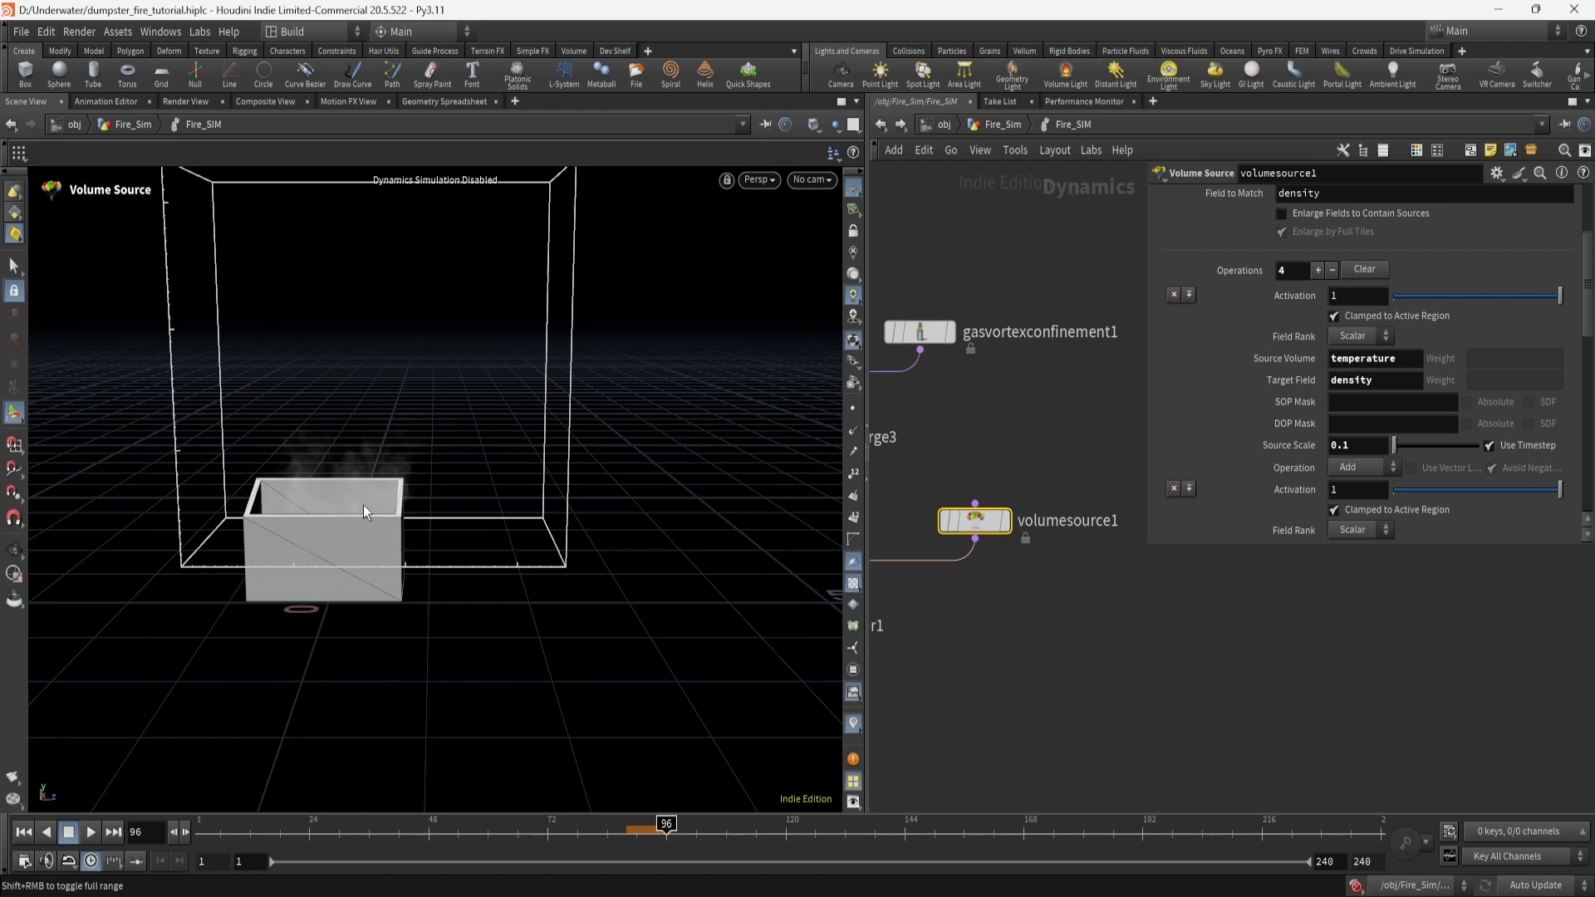
left_click_drag(353, 469, 412, 452, "alt")
right_click_drag(413, 452, 346, 512, "alt")
left_click_drag(346, 513, 392, 499, "alt")
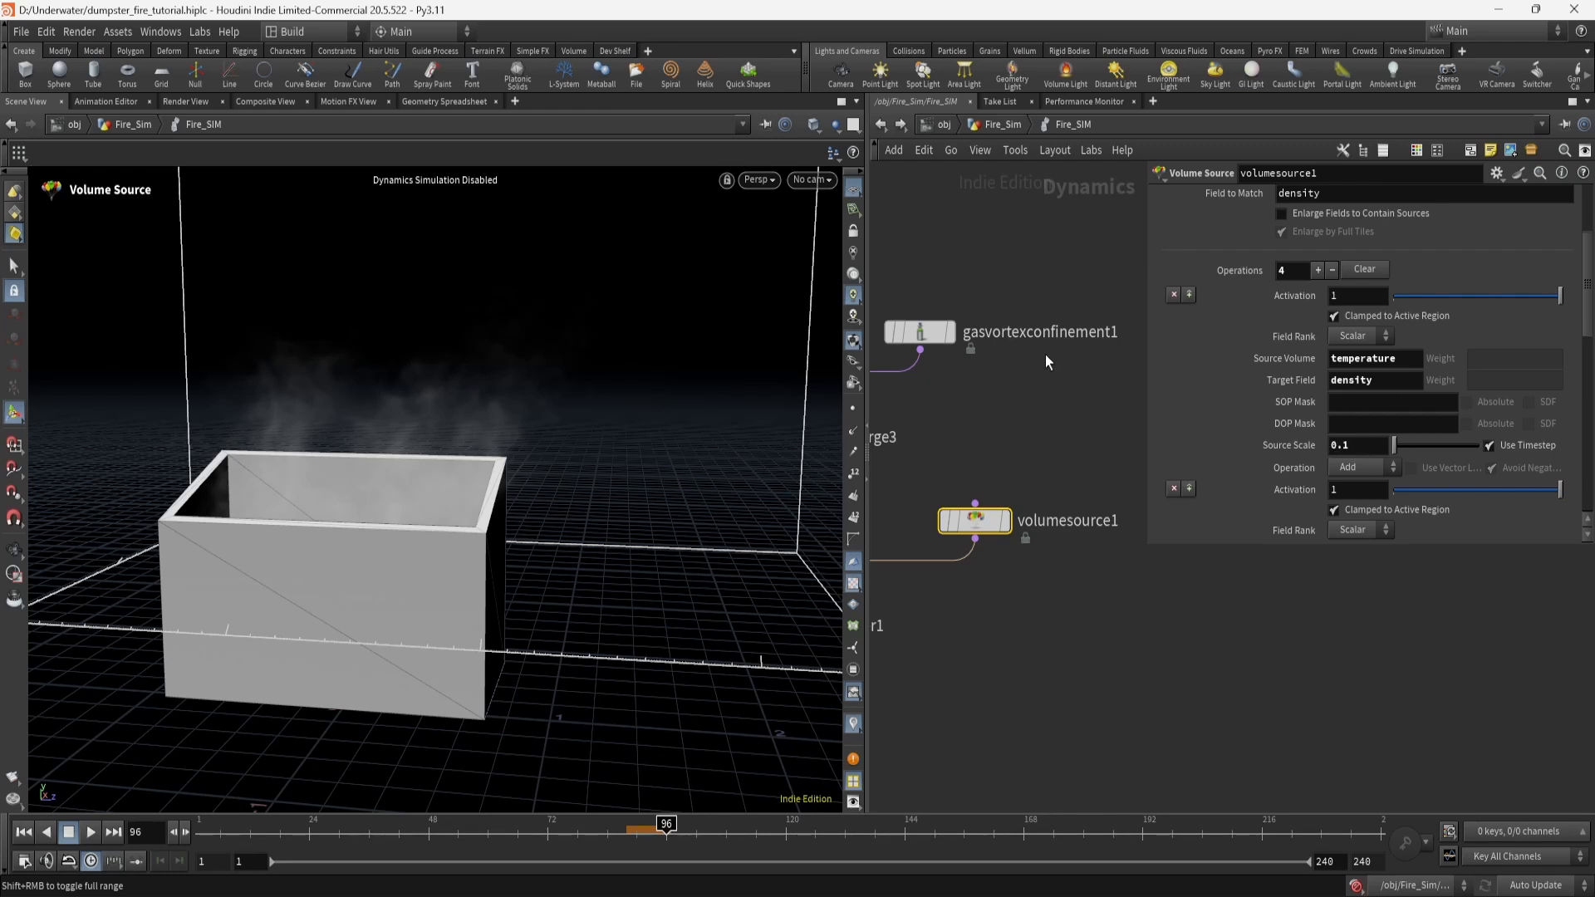
scroll(1234, 445, "down", 2)
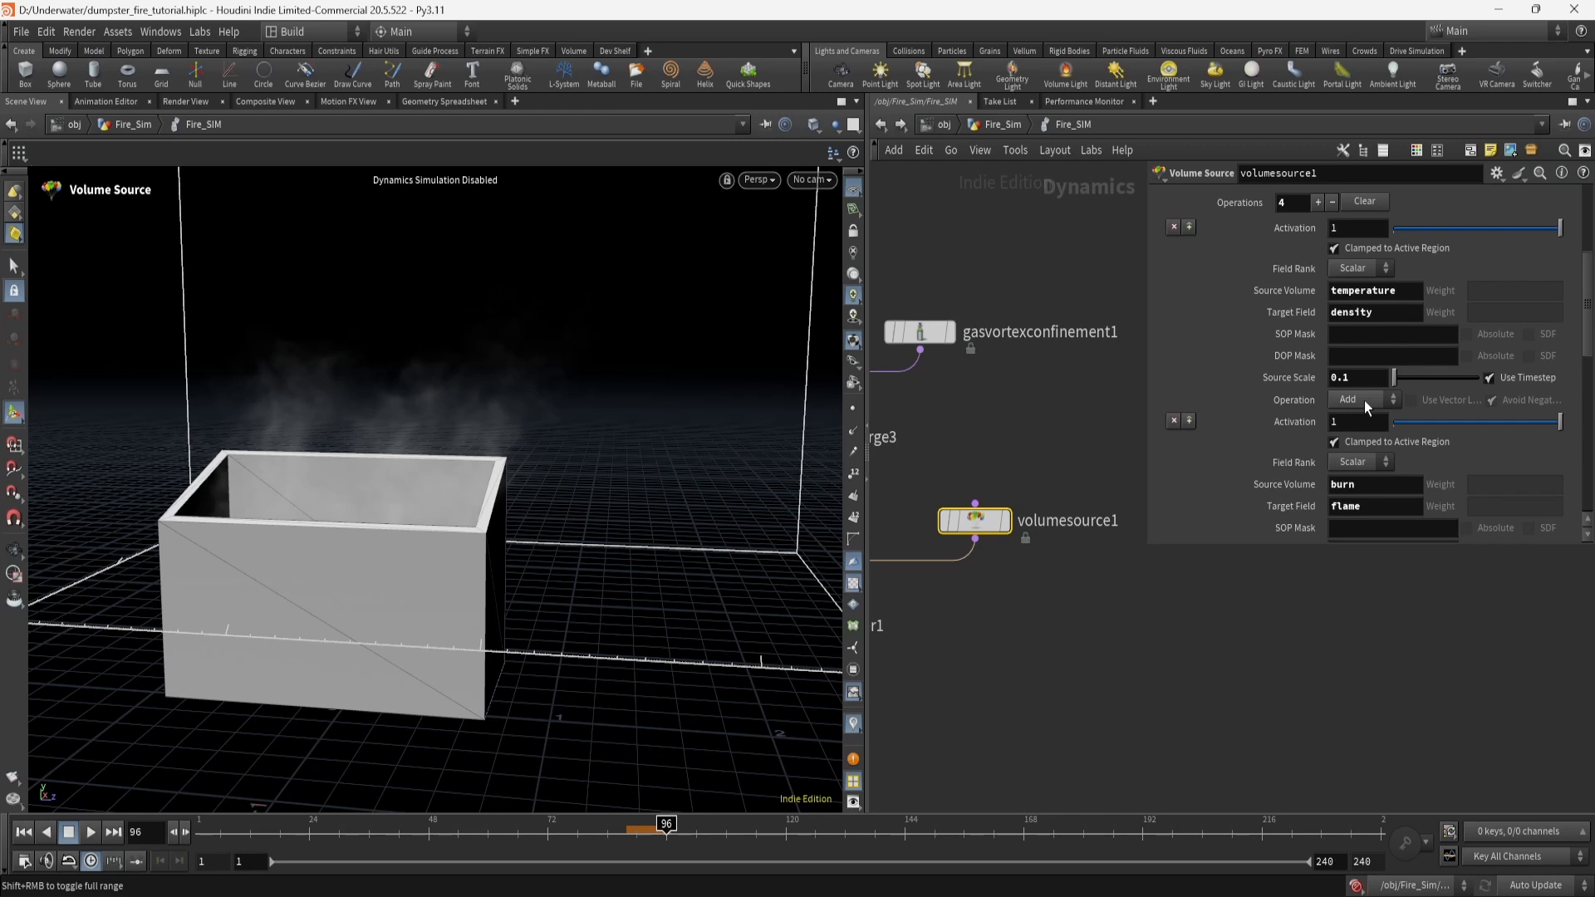
scroll(1255, 433, "down", 2)
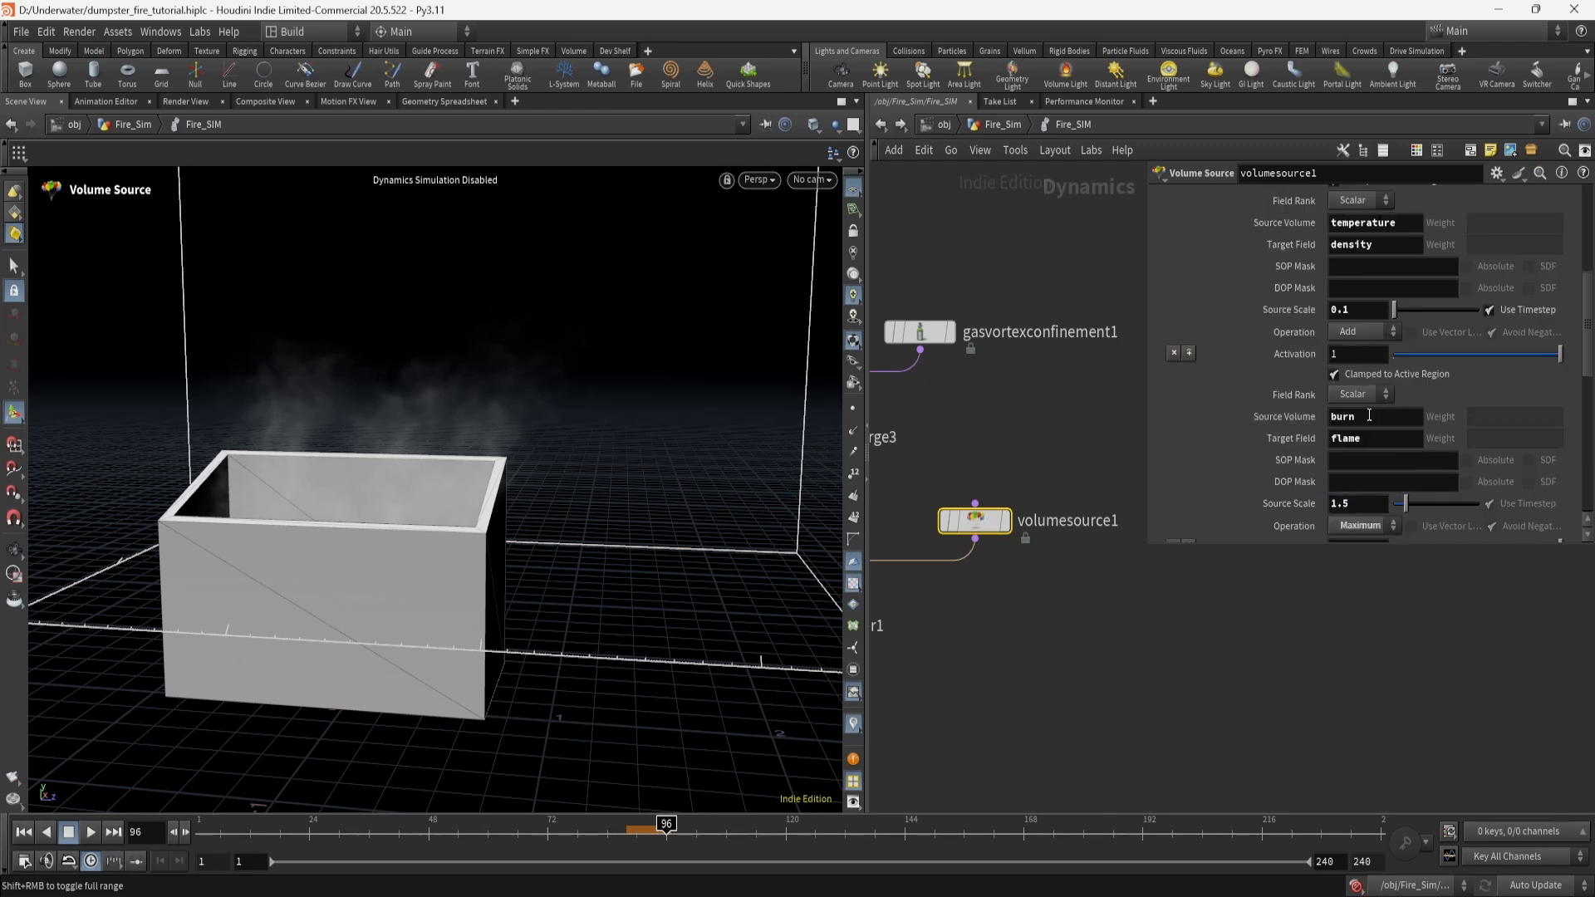
scroll(1374, 446, "down", 2)
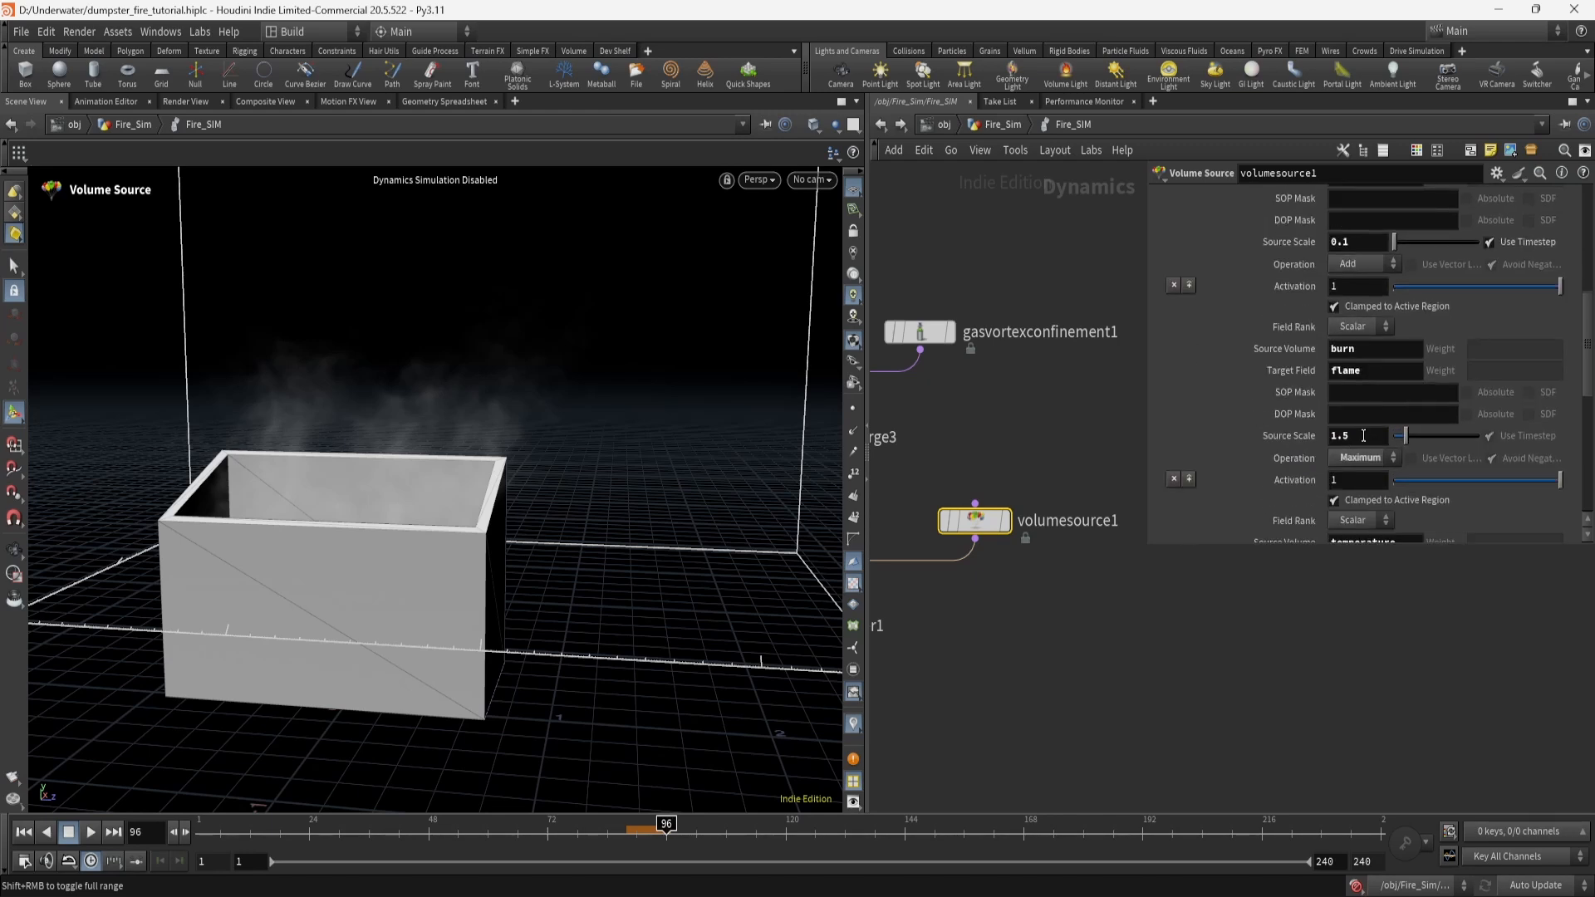
scroll(1288, 453, "down", 5)
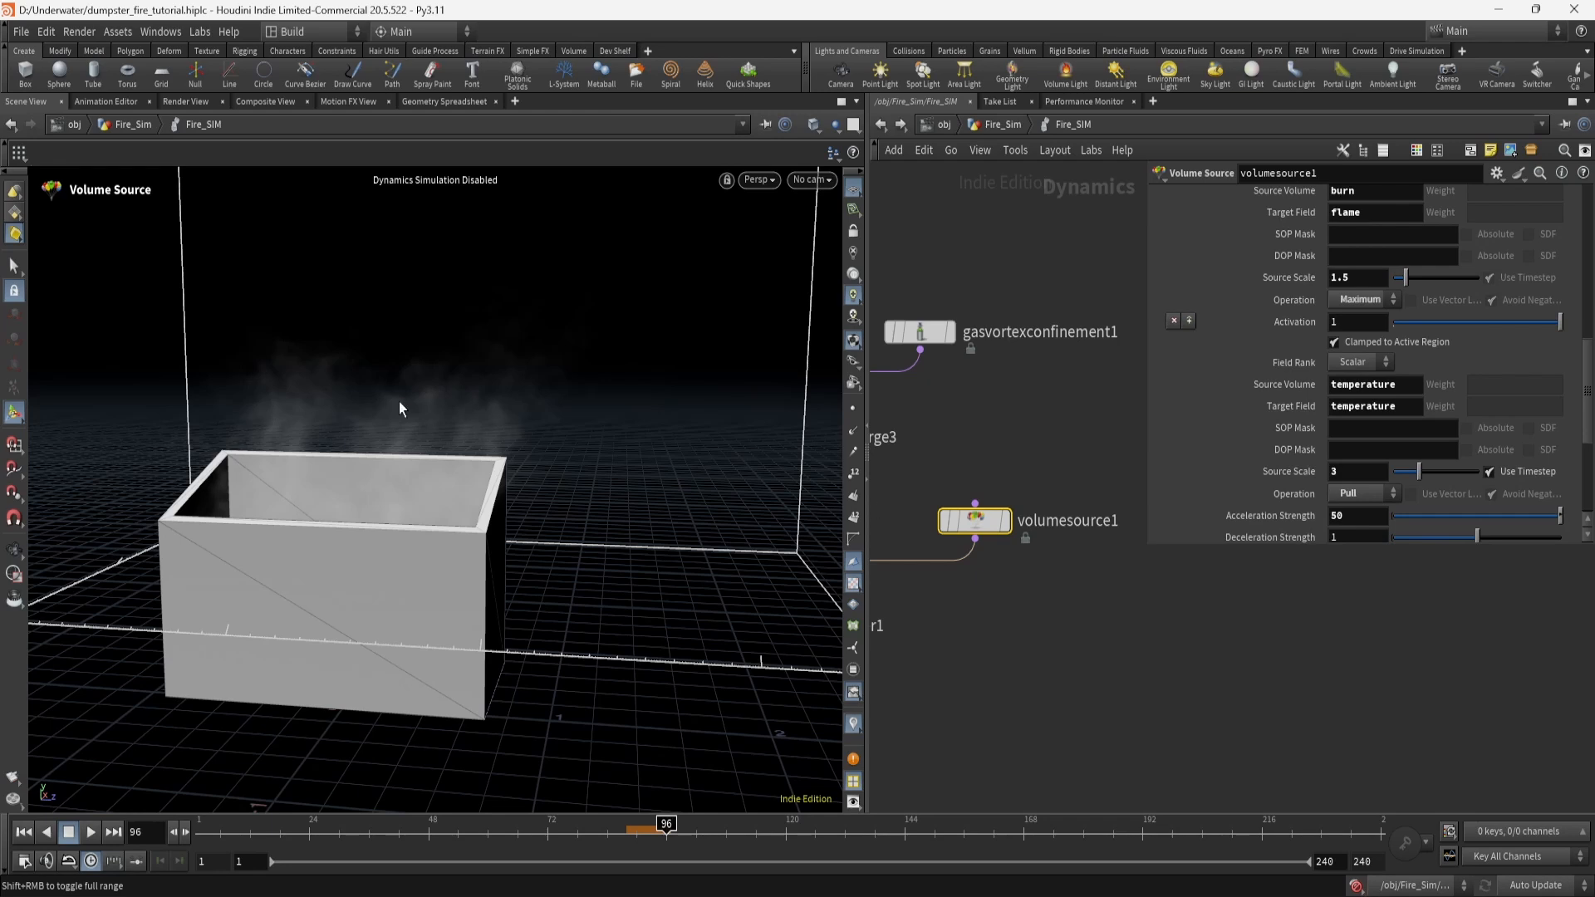
left_click_drag(370, 388, 598, 397)
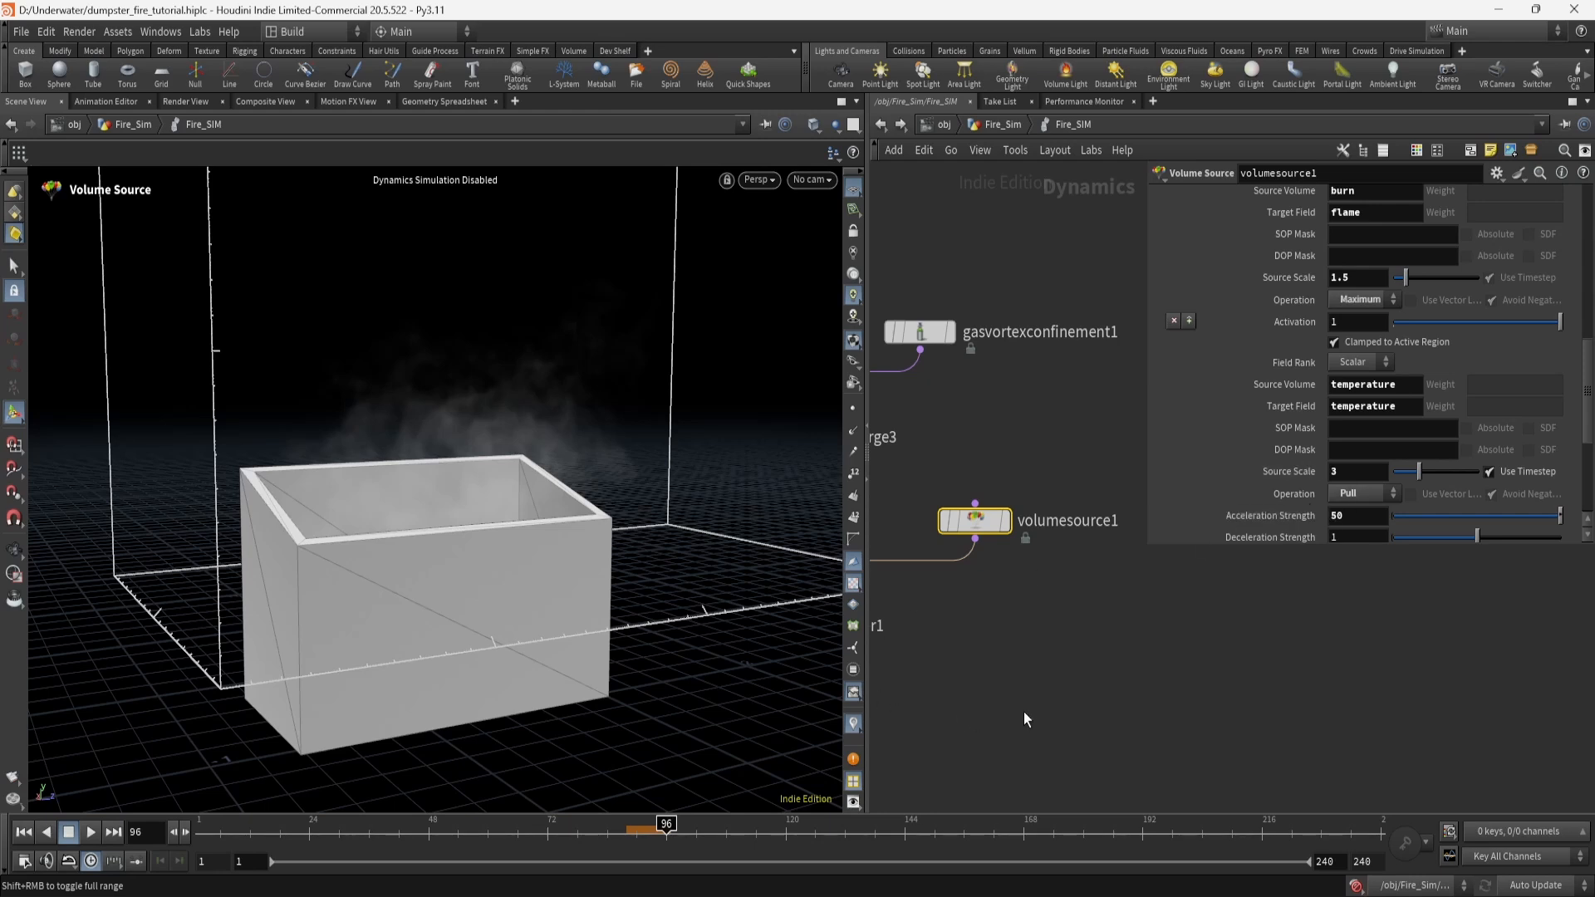
scroll(1223, 473, "down", 6)
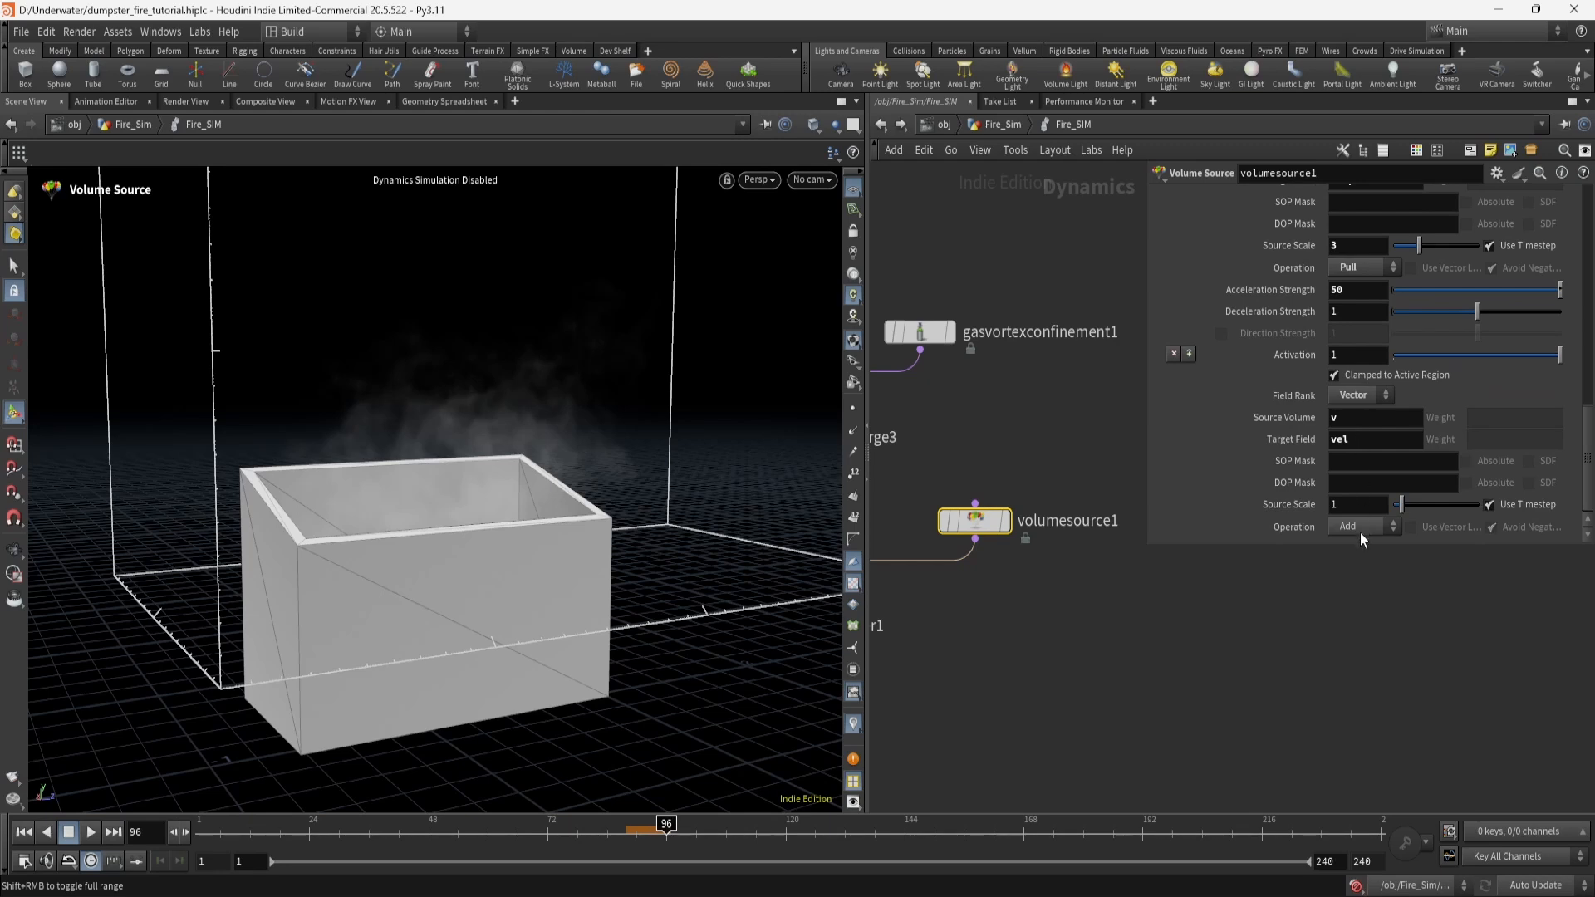
middle_click_drag(1039, 751, 1171, 688)
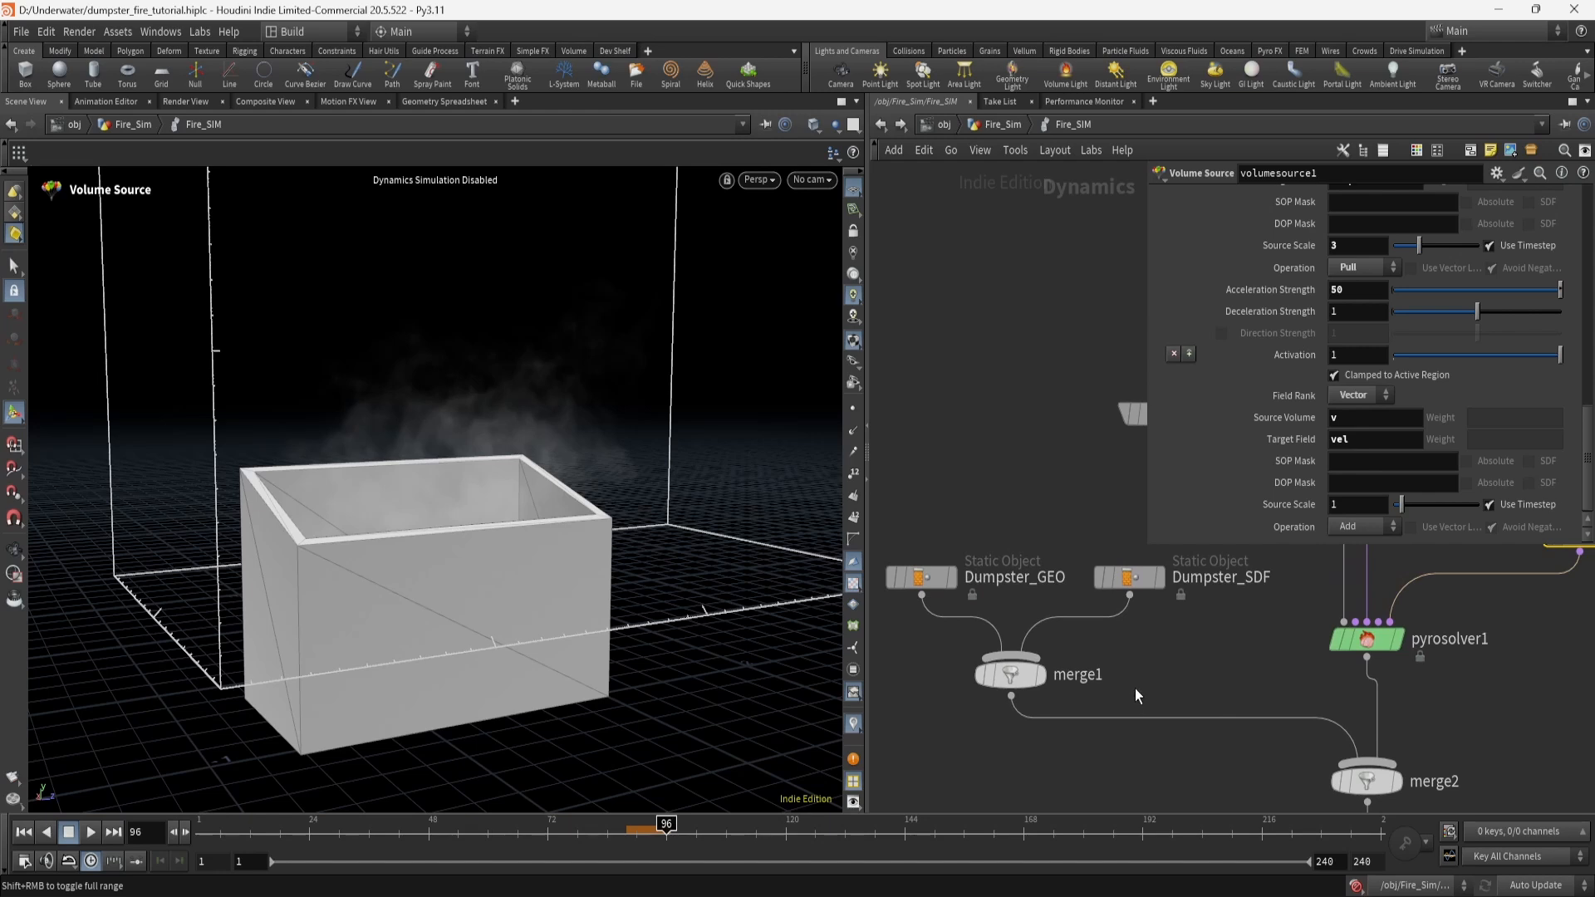
Compare Dumpster_GEO's surface collisions with Dumpster_SDF's volume collisions, then show Dumpster_GEO's SOP path.
left_click(935, 581)
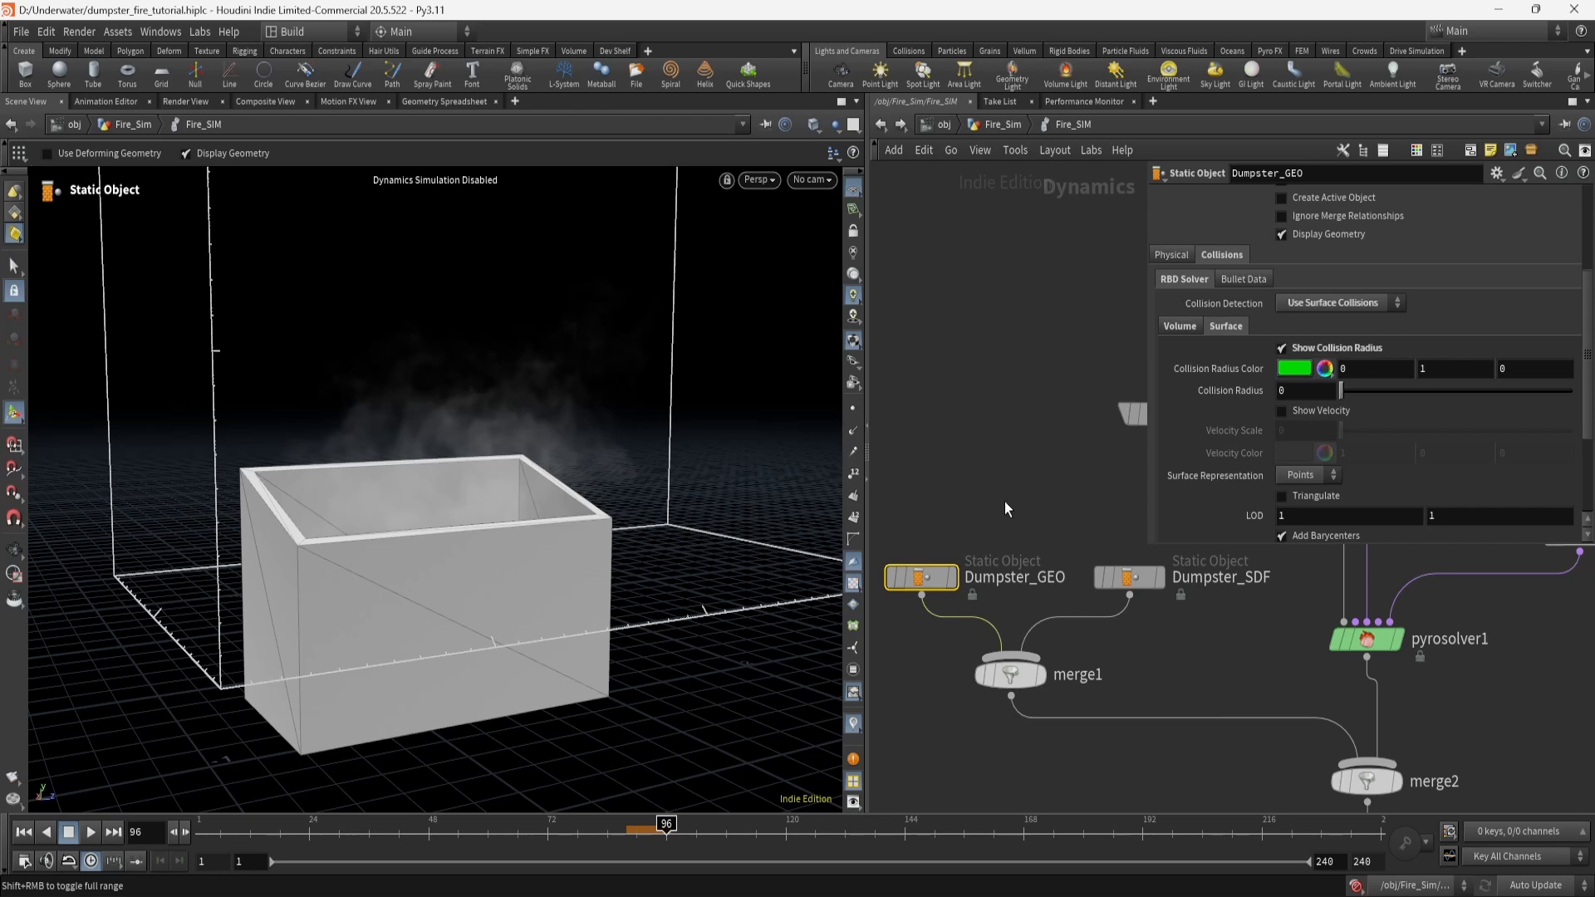
mouse_move(922, 574)
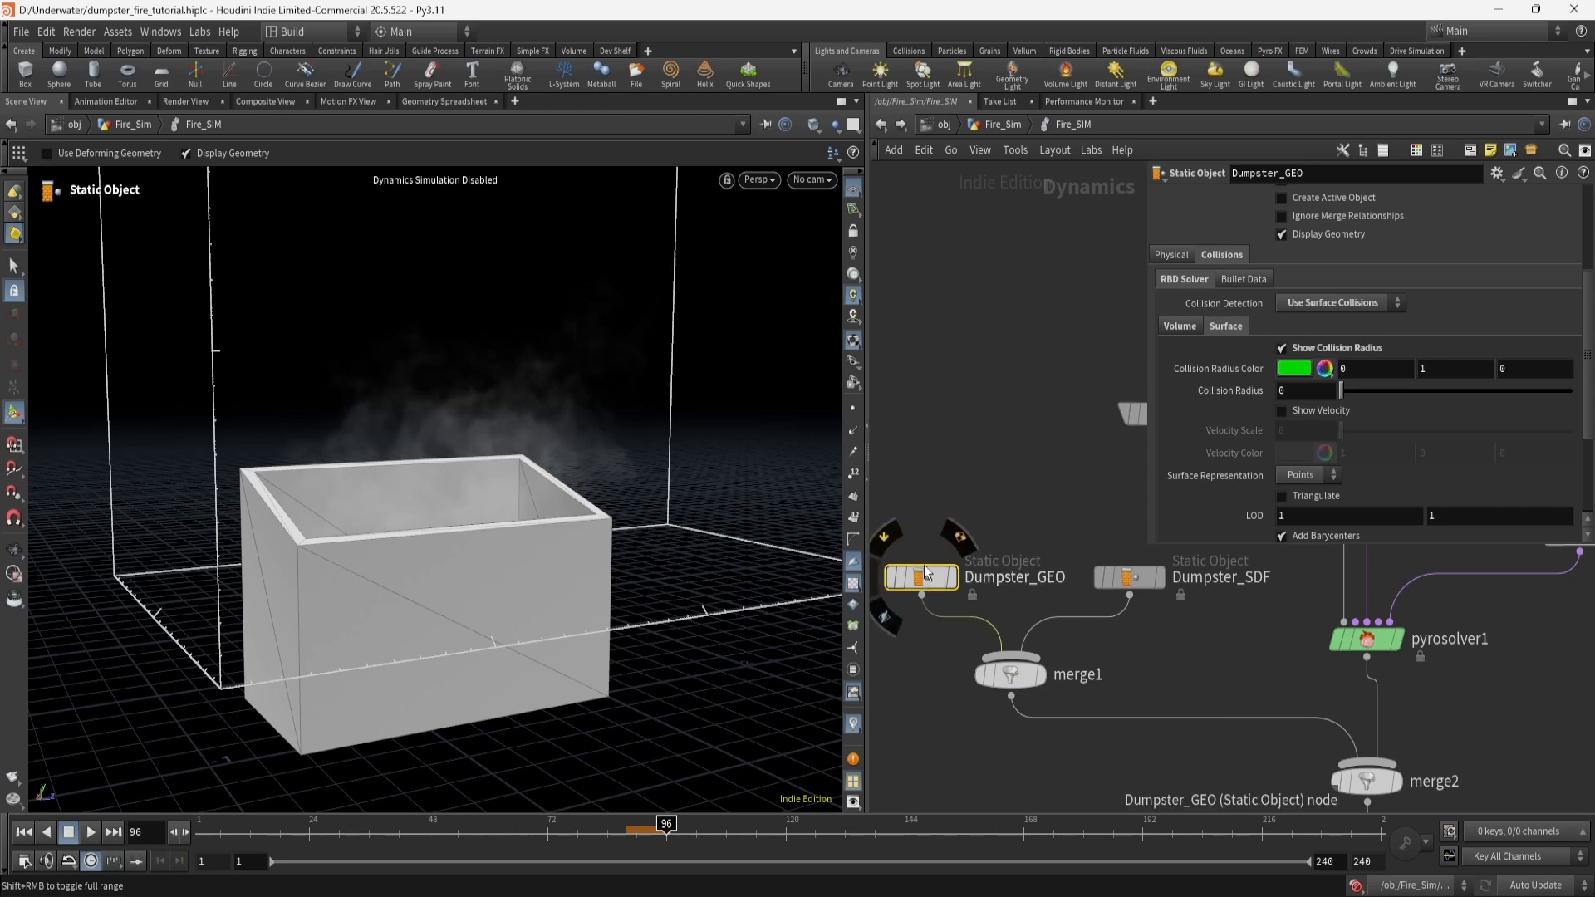
left_click(1129, 582)
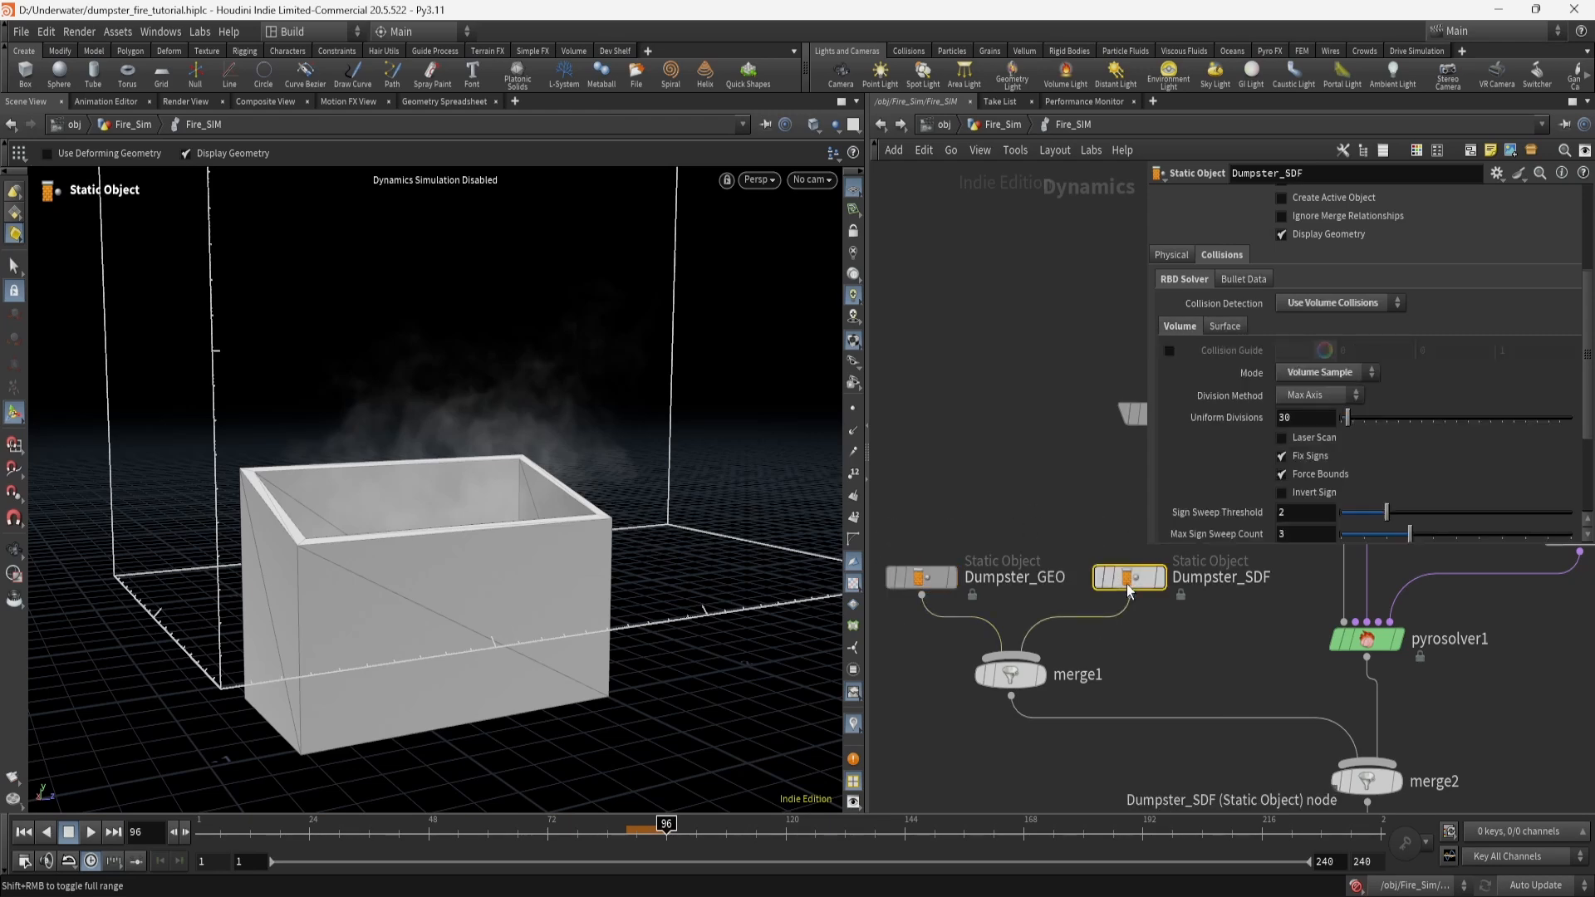
left_click(922, 577)
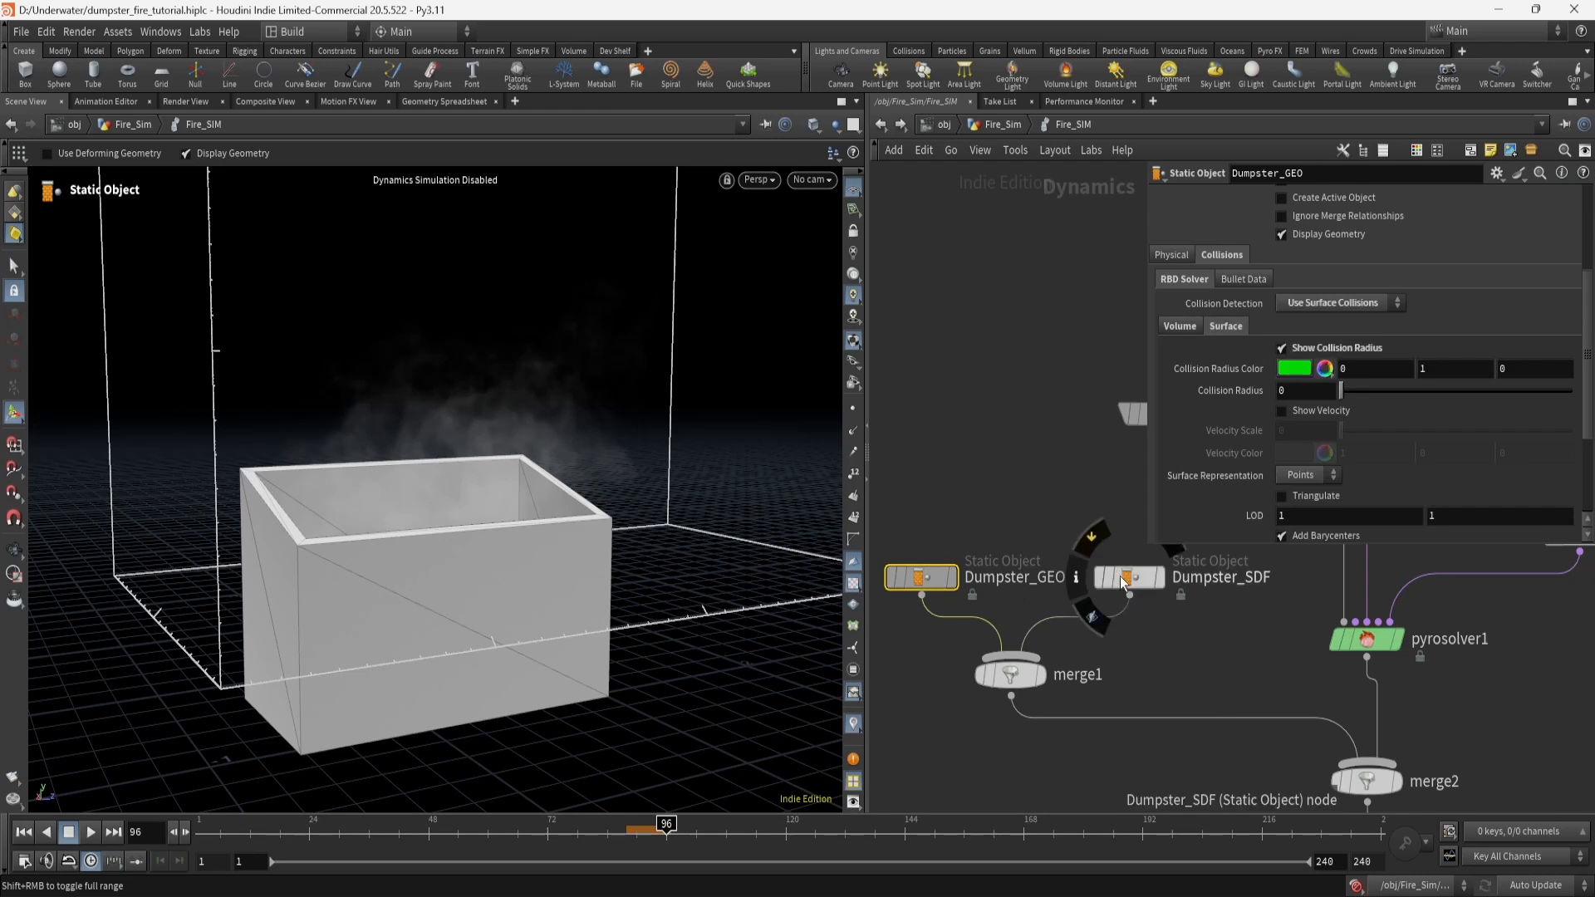
left_click(1129, 581)
left_click(921, 577)
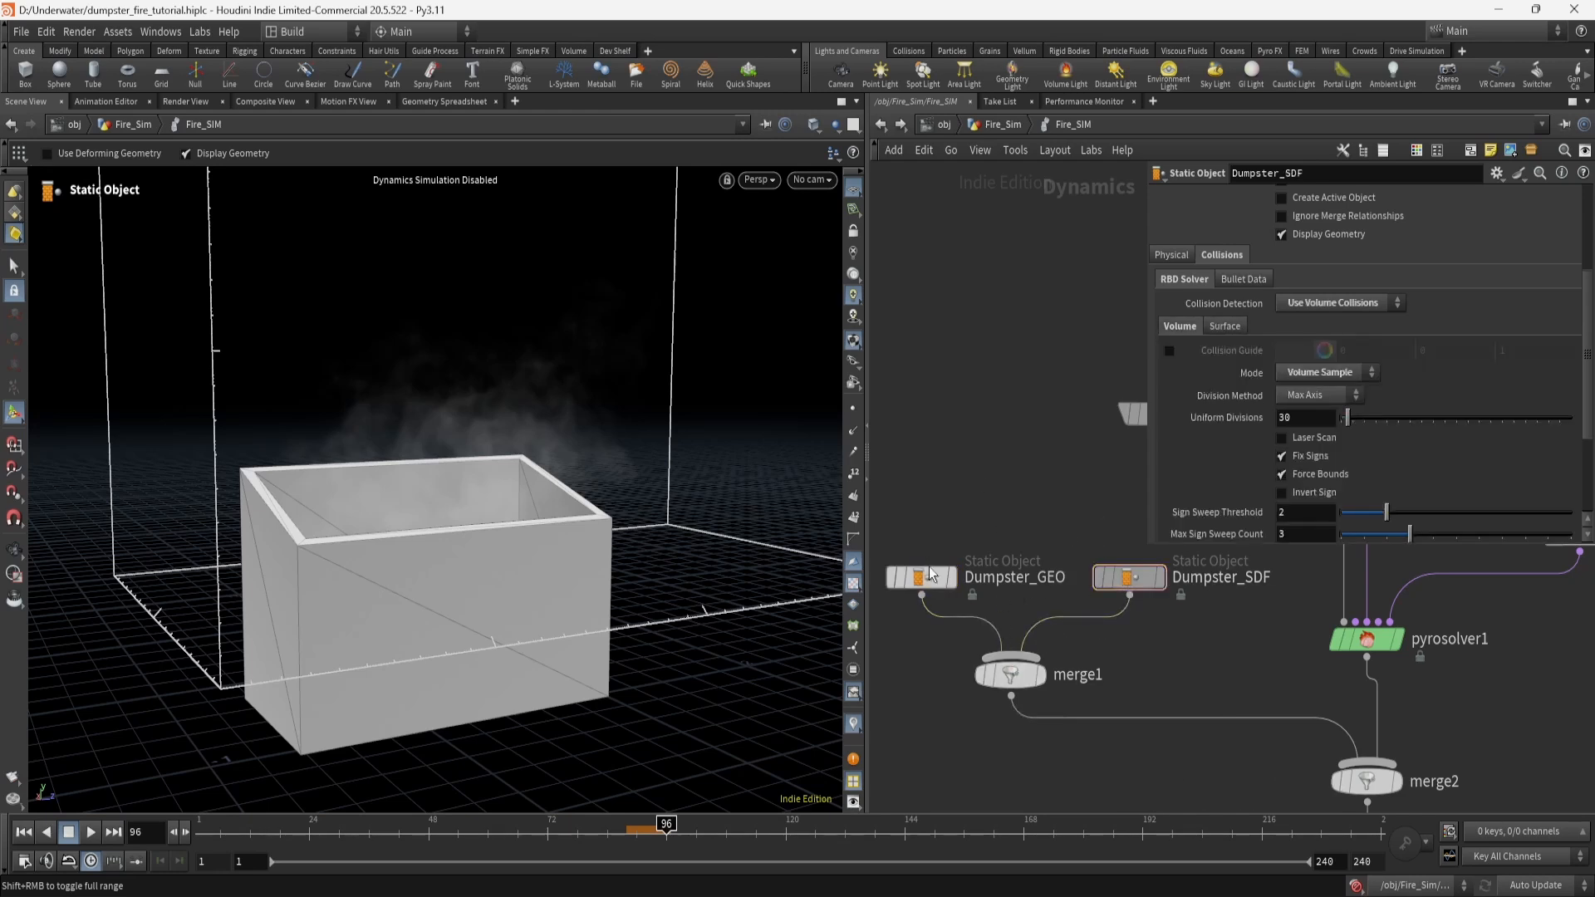
left_click(954, 508)
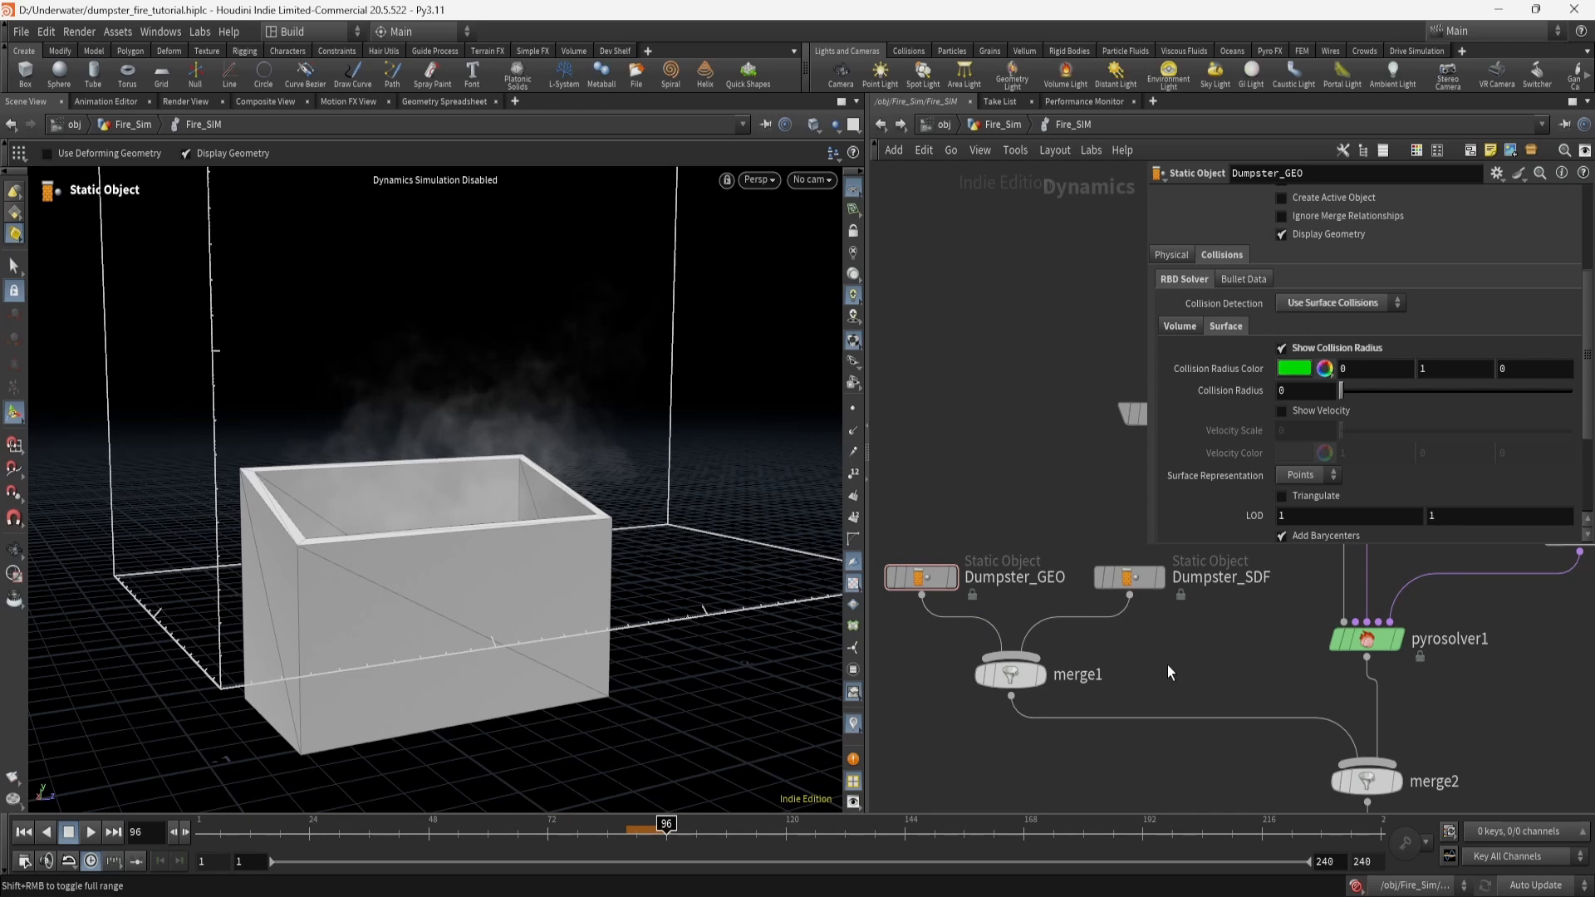
left_click(934, 580)
scroll(1442, 417, "up", 4)
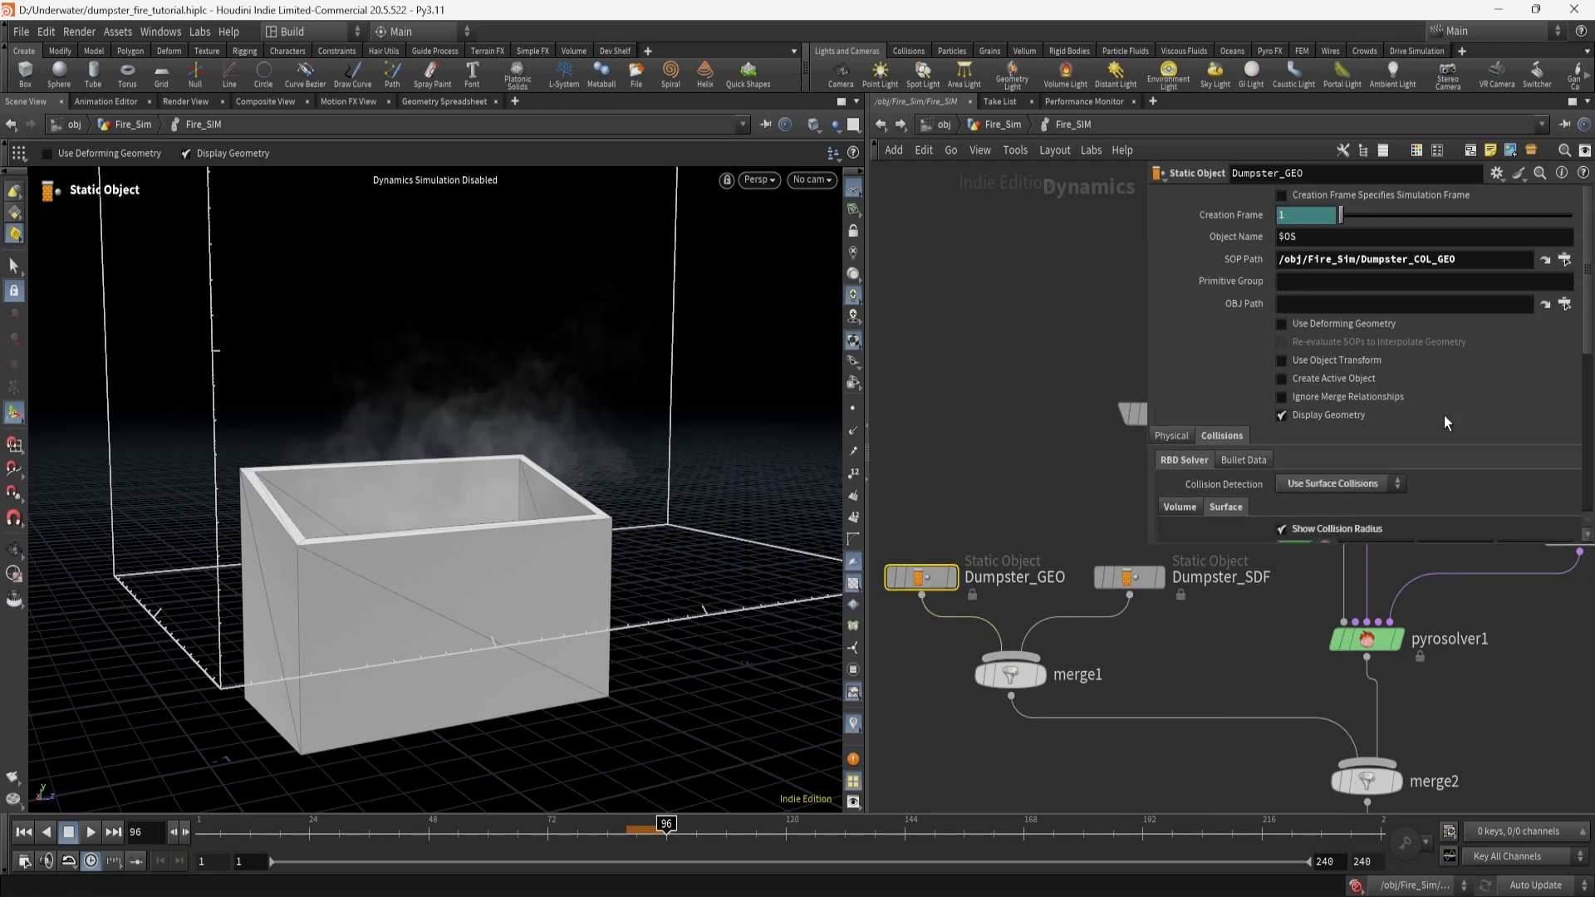
left_click(999, 126)
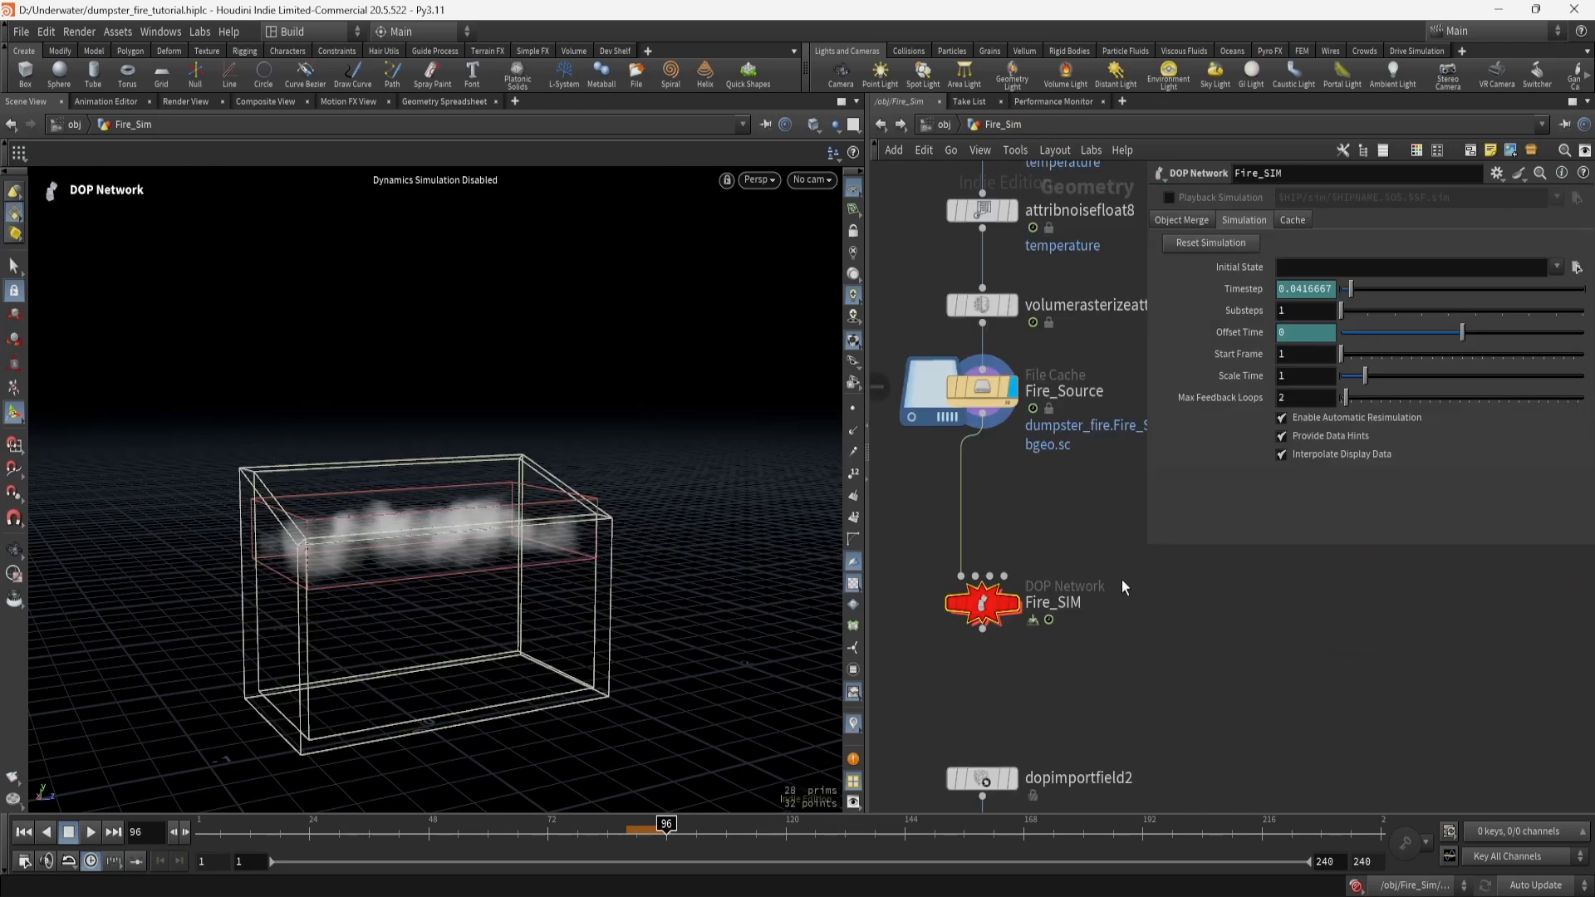
left_click(1084, 641)
scroll(1083, 641, "down", 4)
middle_click_drag(1083, 642, 1273, 613)
scroll(1105, 548, "down", 4)
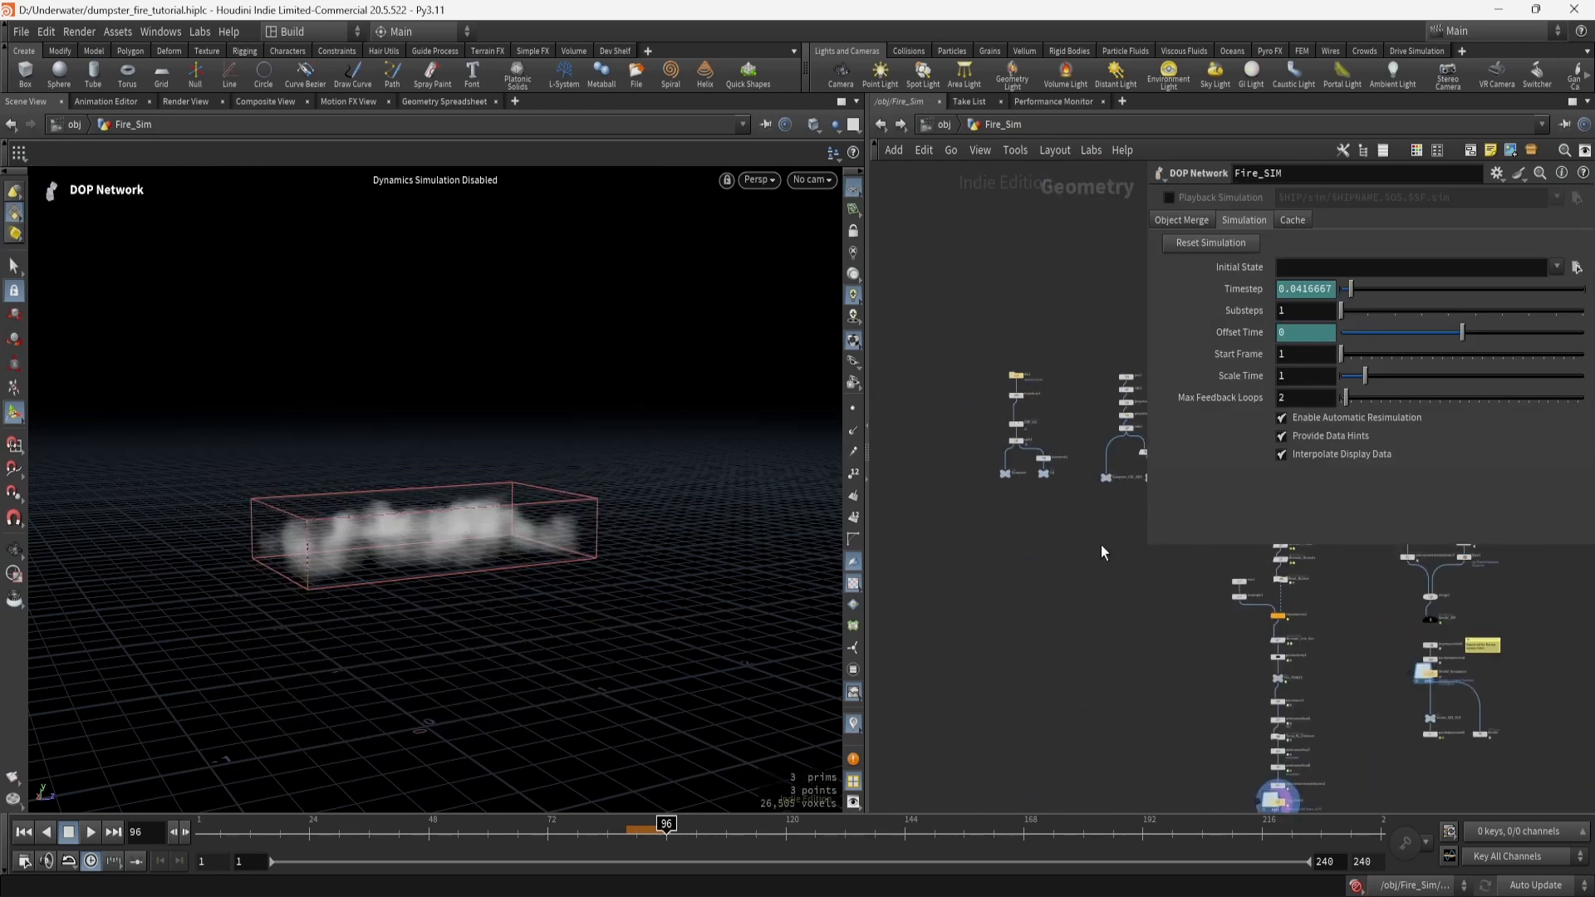
scroll(1092, 505, "up", 5)
middle_click_drag(1089, 506, 935, 583)
left_click_drag(959, 460, 1045, 540)
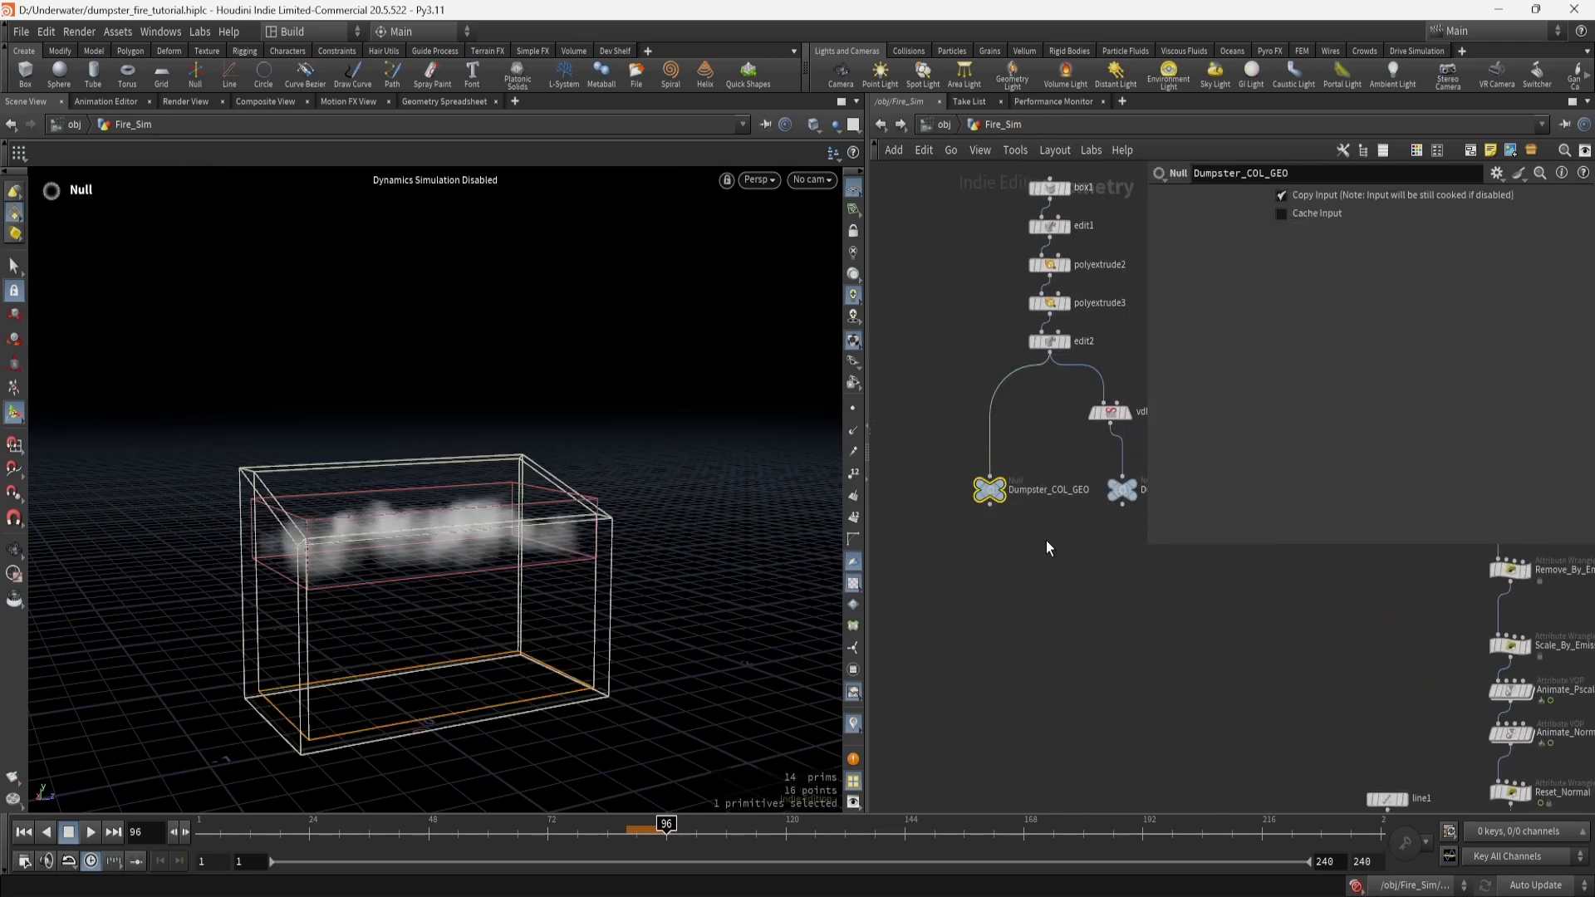
key("ctrl+c")
mouse_move(1303, 701)
middle_mouse_down()
mouse_move(926, 666)
mouse_move(912, 634)
mouse_move(843, 596)
middle_mouse_up()
middle_click_drag(1221, 735, 1257, 484)
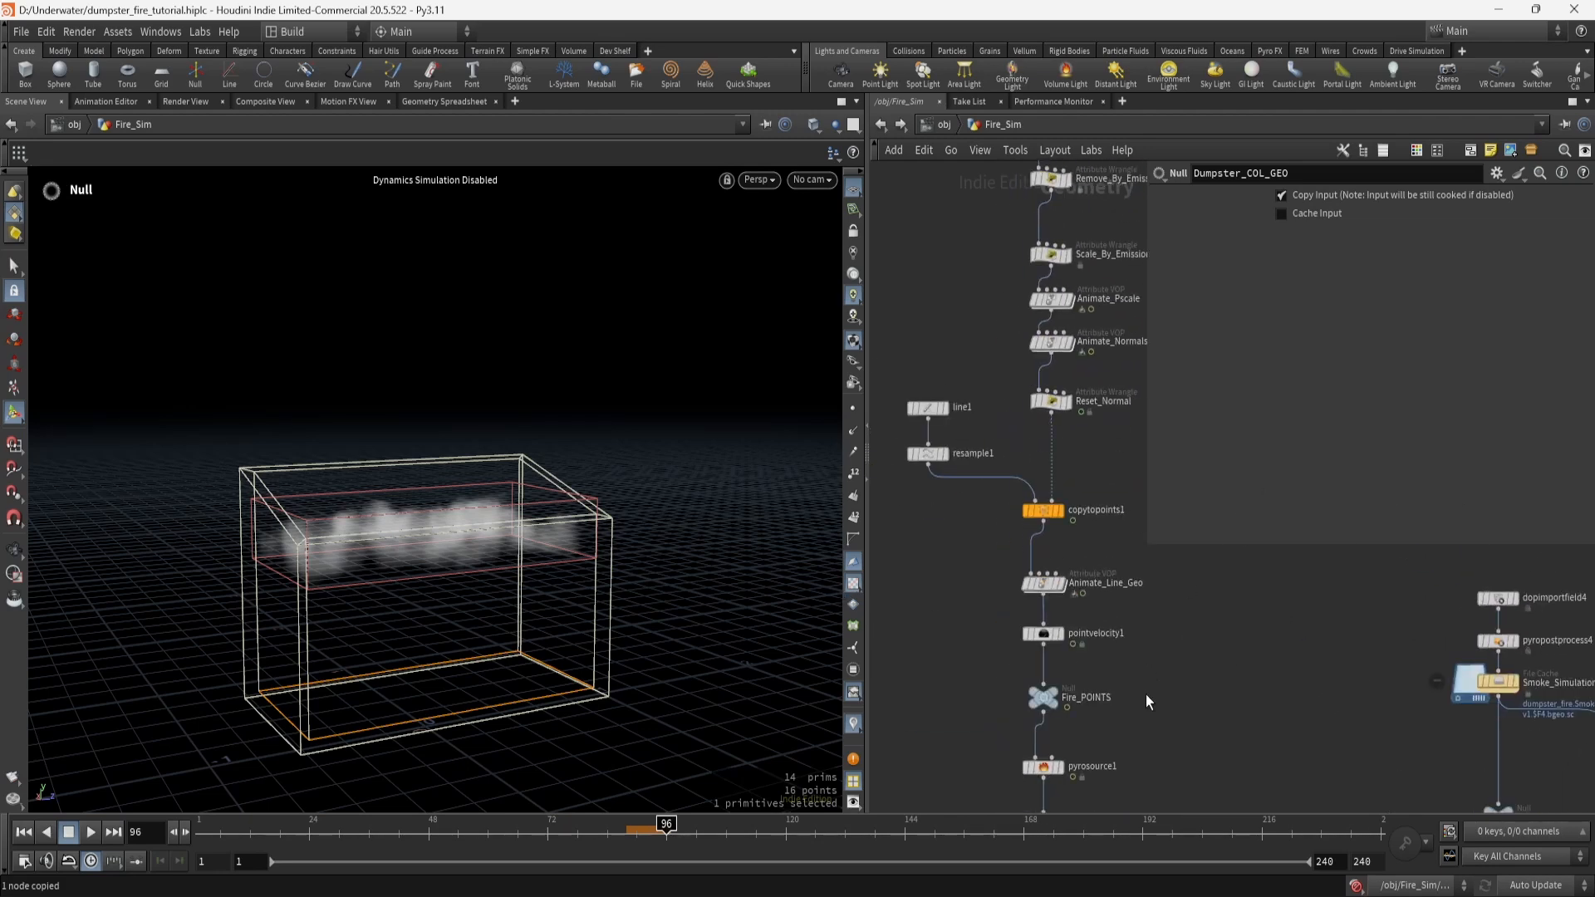
middle_click_drag(1148, 701, 1119, 431)
middle_click_drag(1081, 723, 1053, 416)
double_click(987, 609)
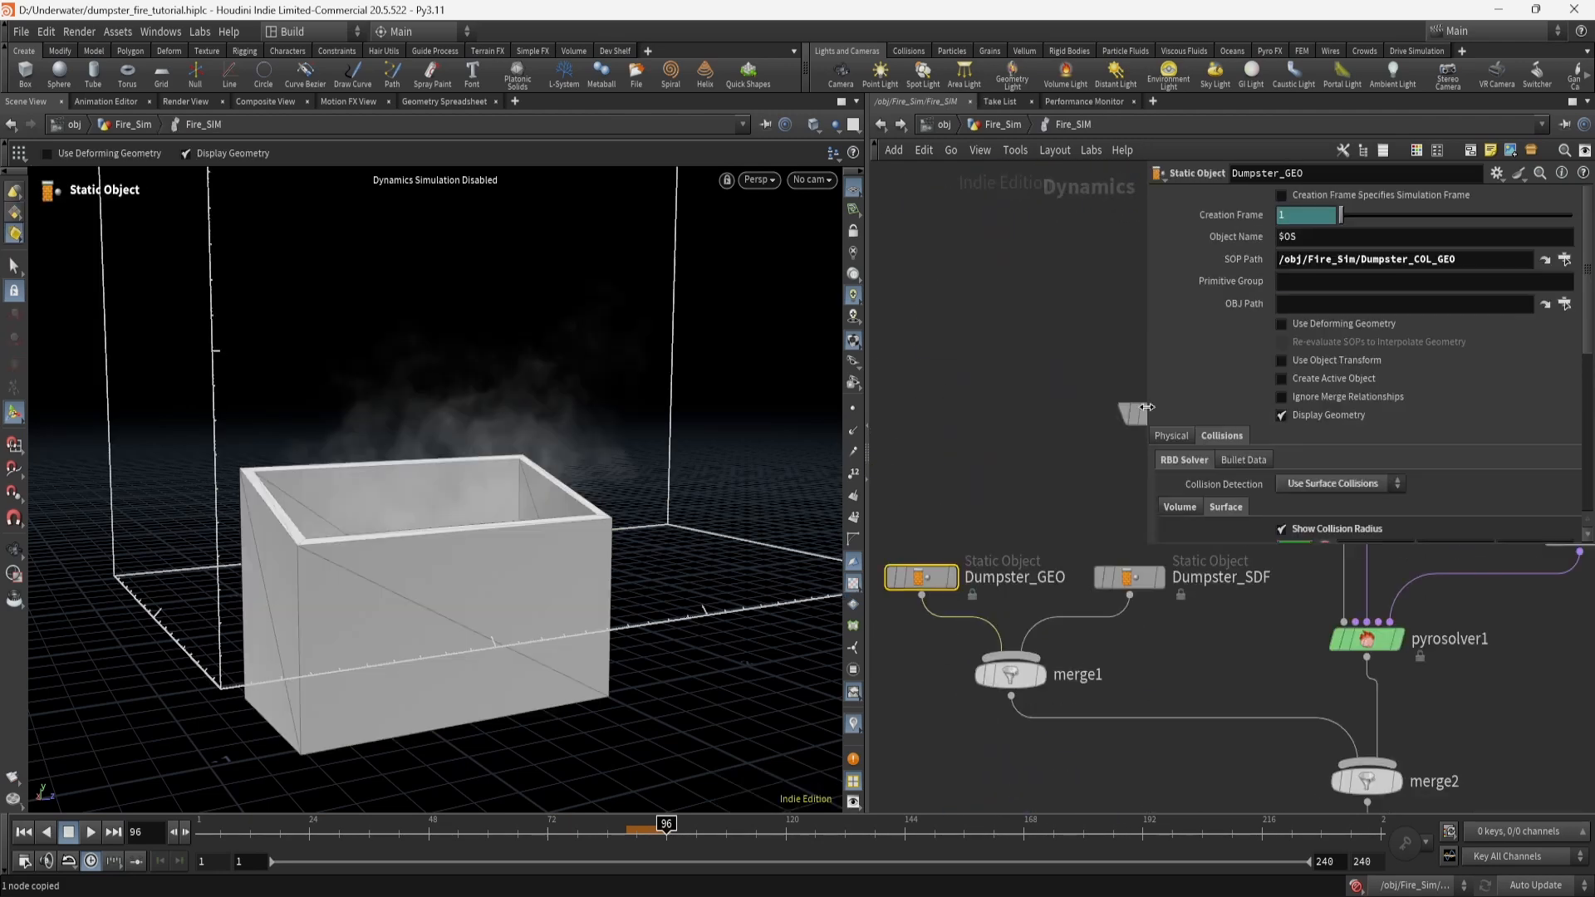
key("ctrl+v")
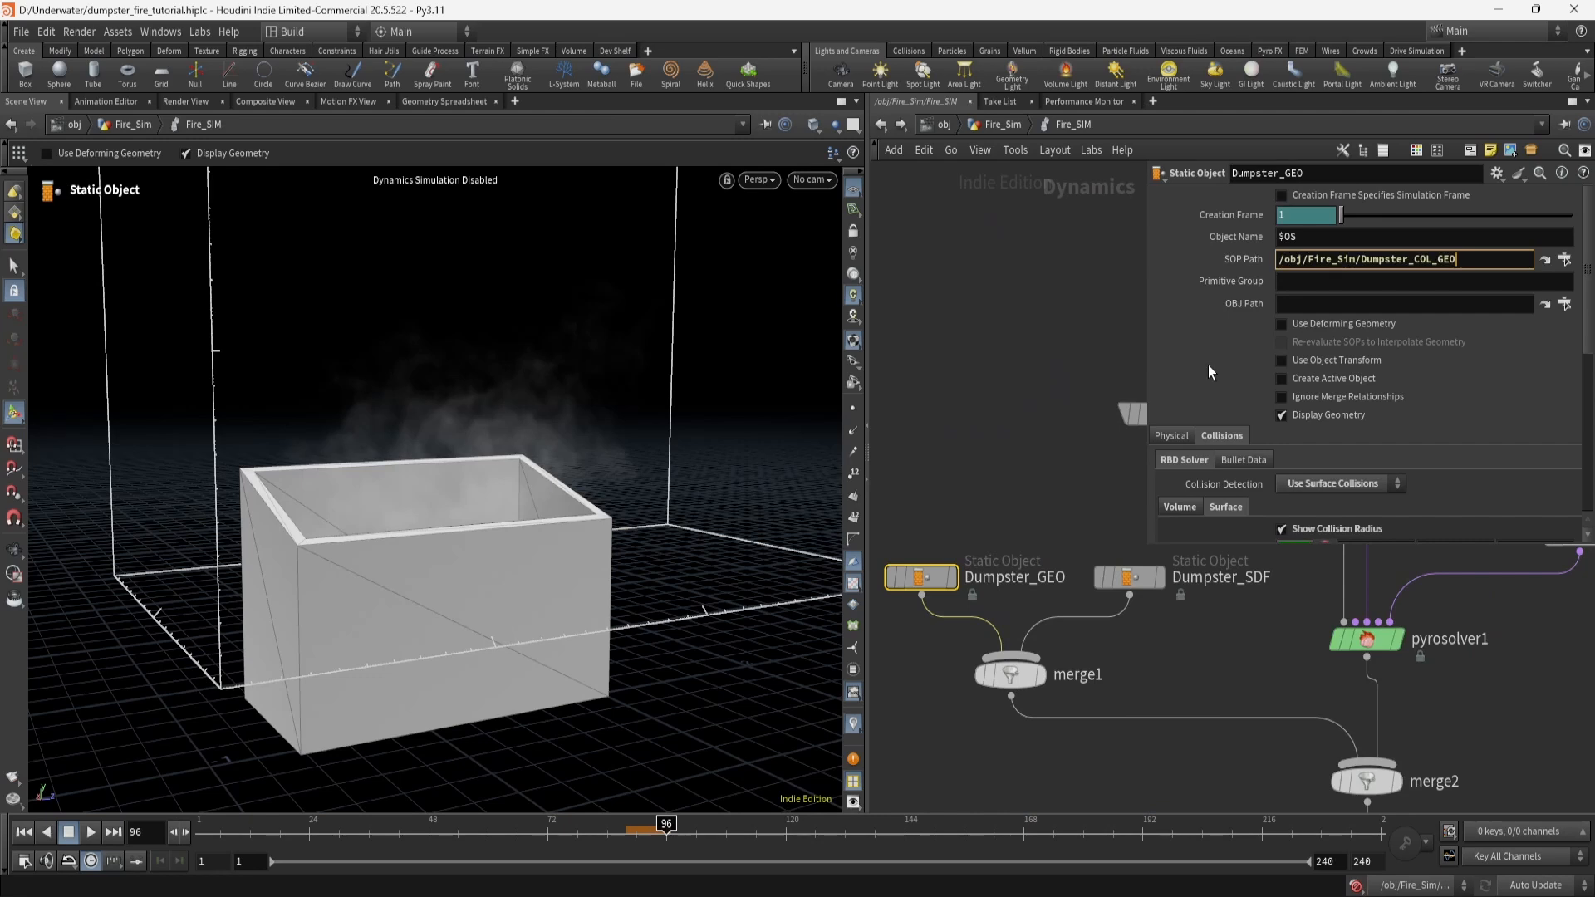
left_click(957, 407)
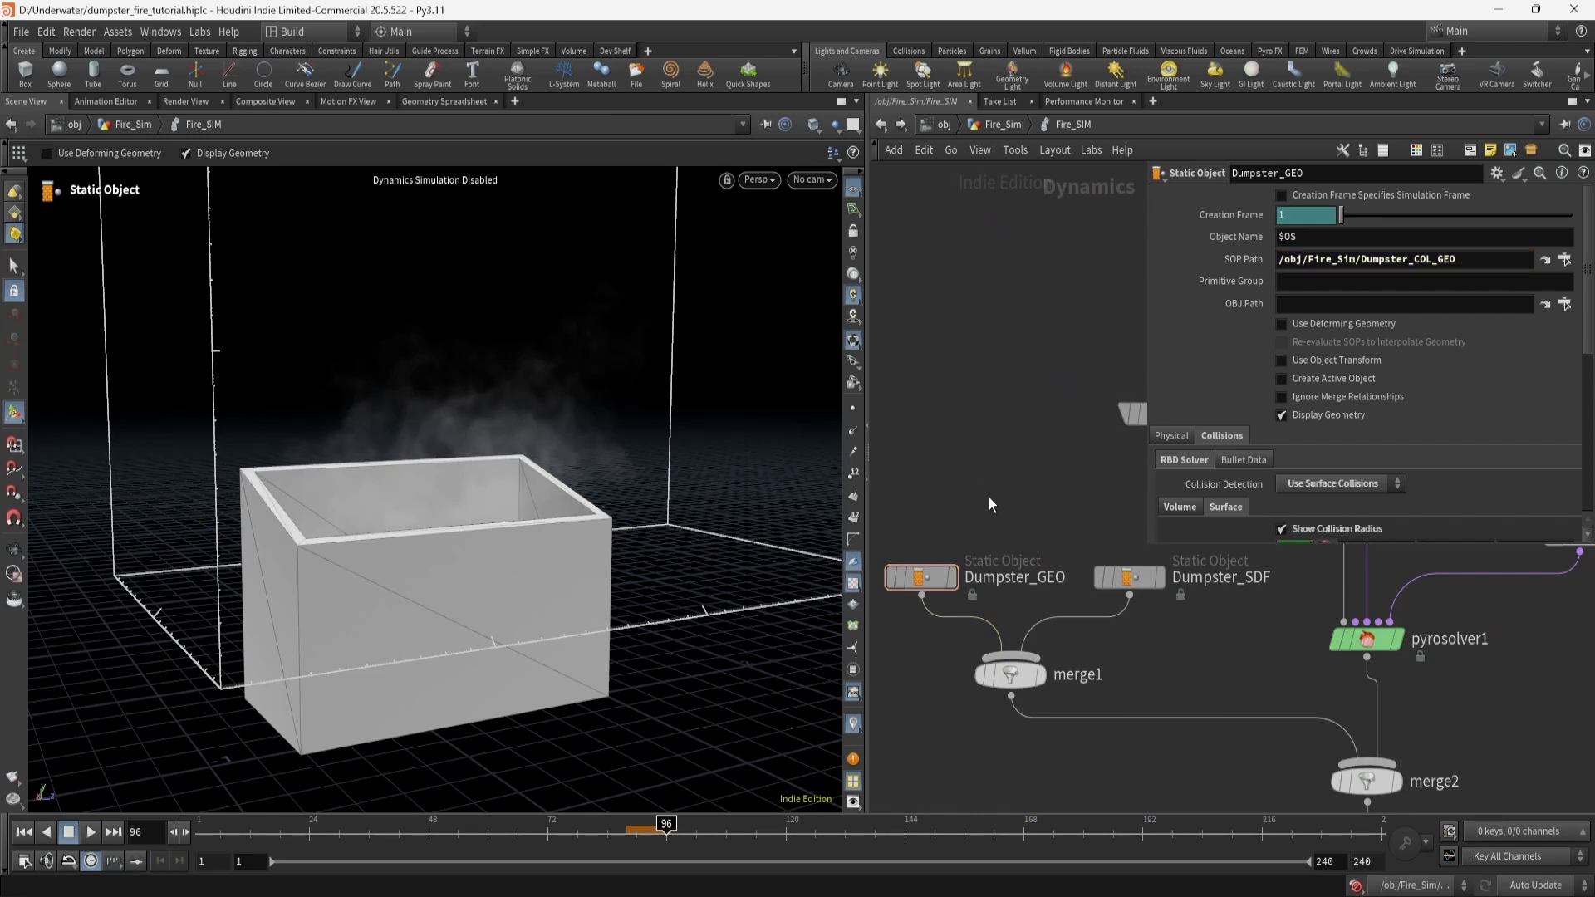
scroll(1241, 430, "down", 5)
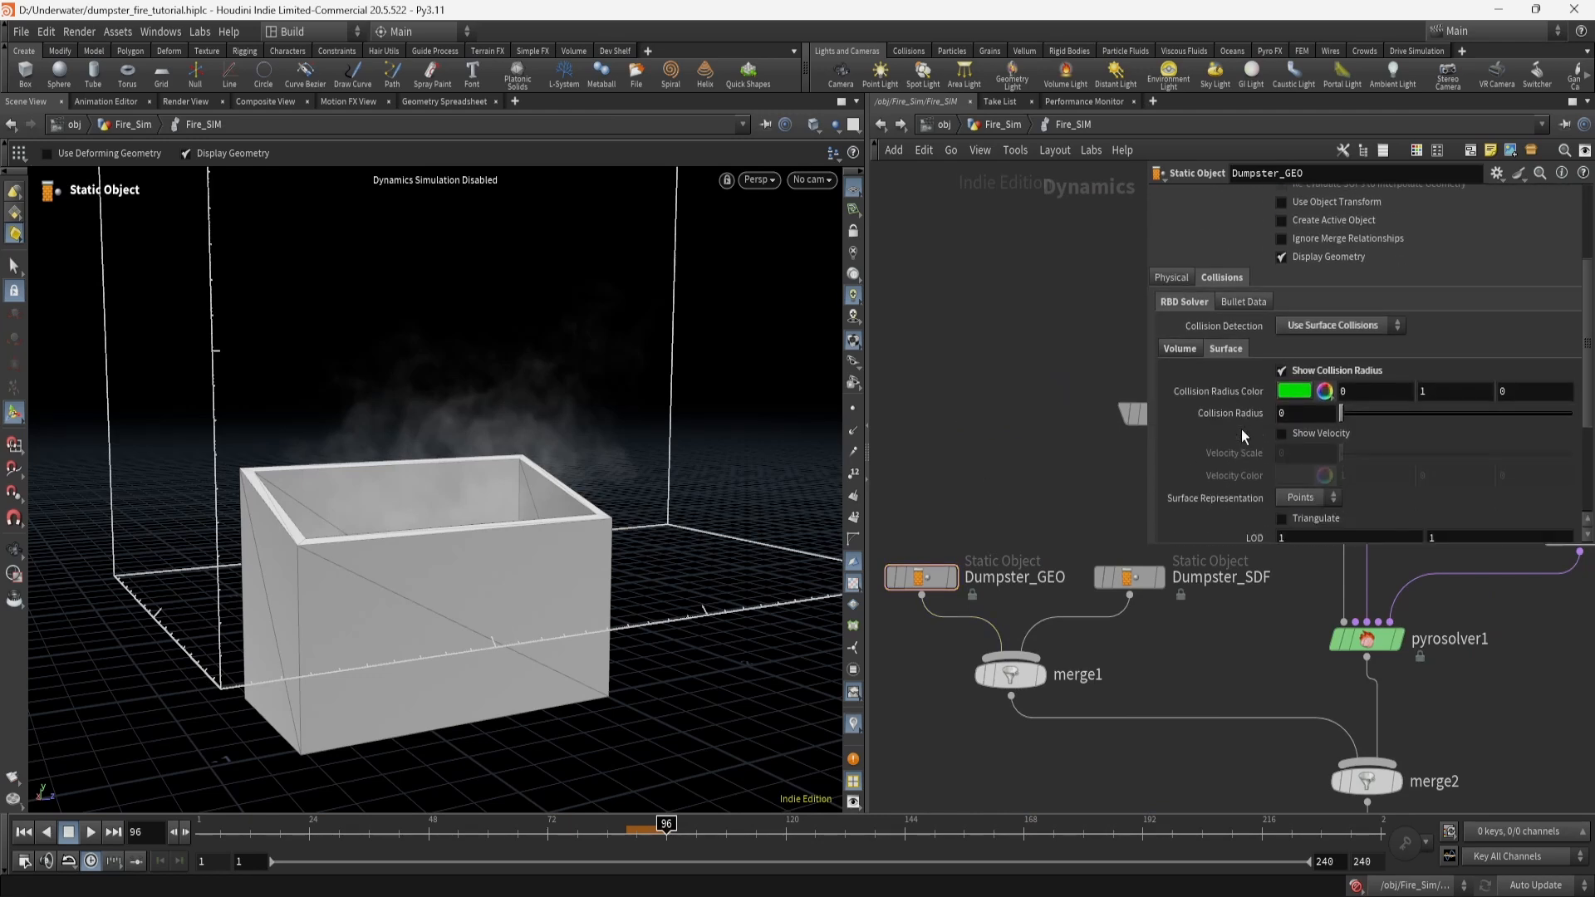
left_click(1371, 281)
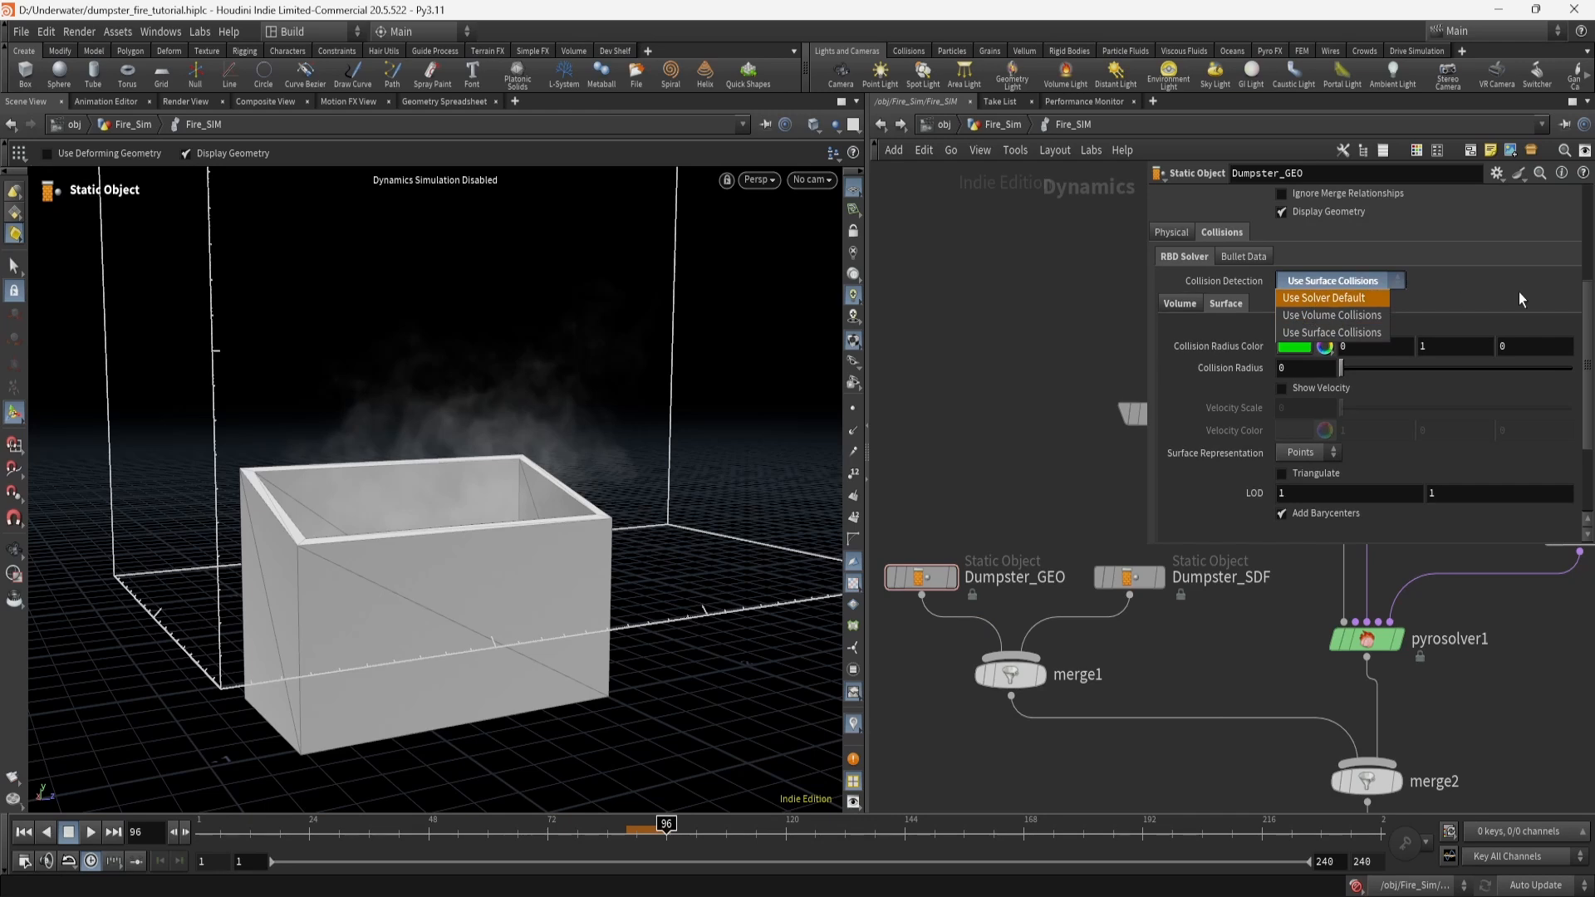
left_click(1394, 288)
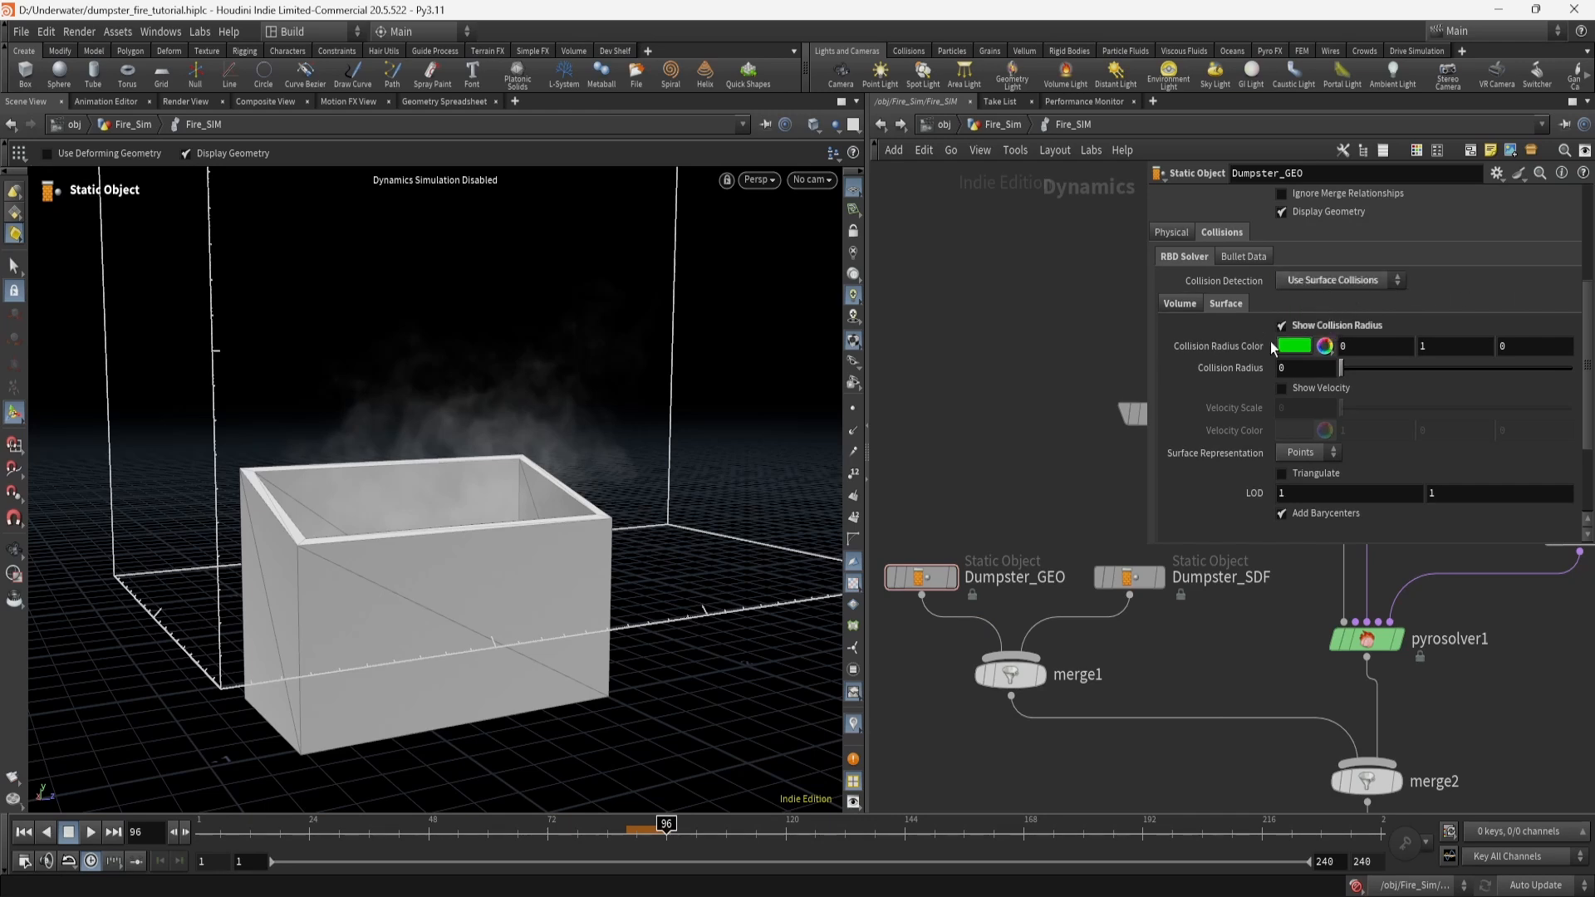
key("Escape")
left_click_drag(539, 469, 552, 507)
key("Escape")
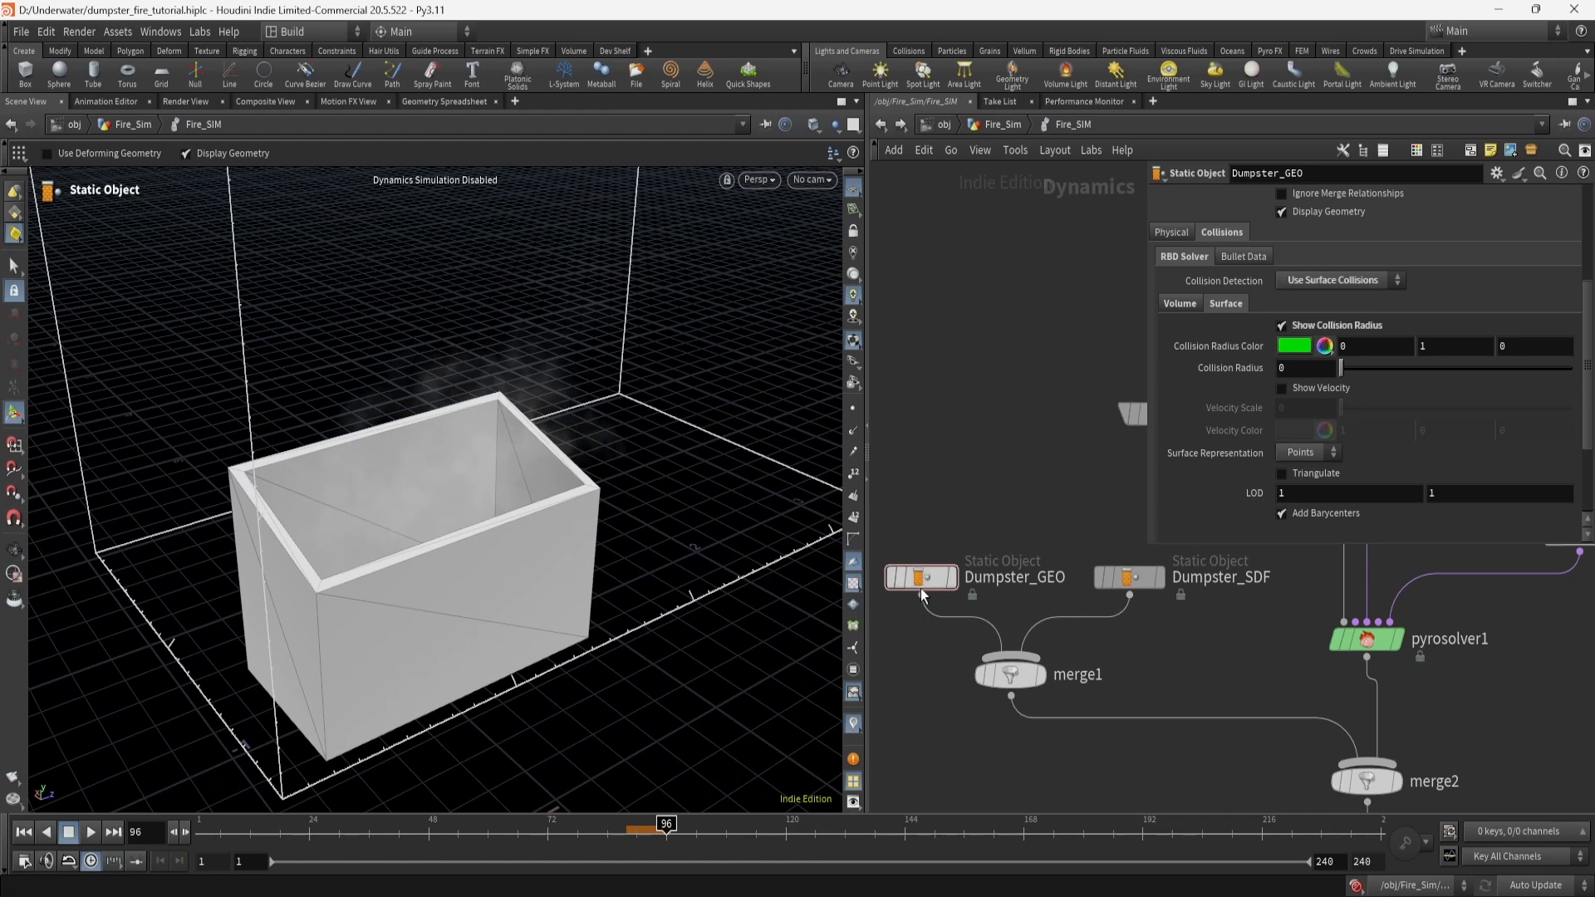
left_click(1130, 580)
scroll(1290, 403, "up", 2)
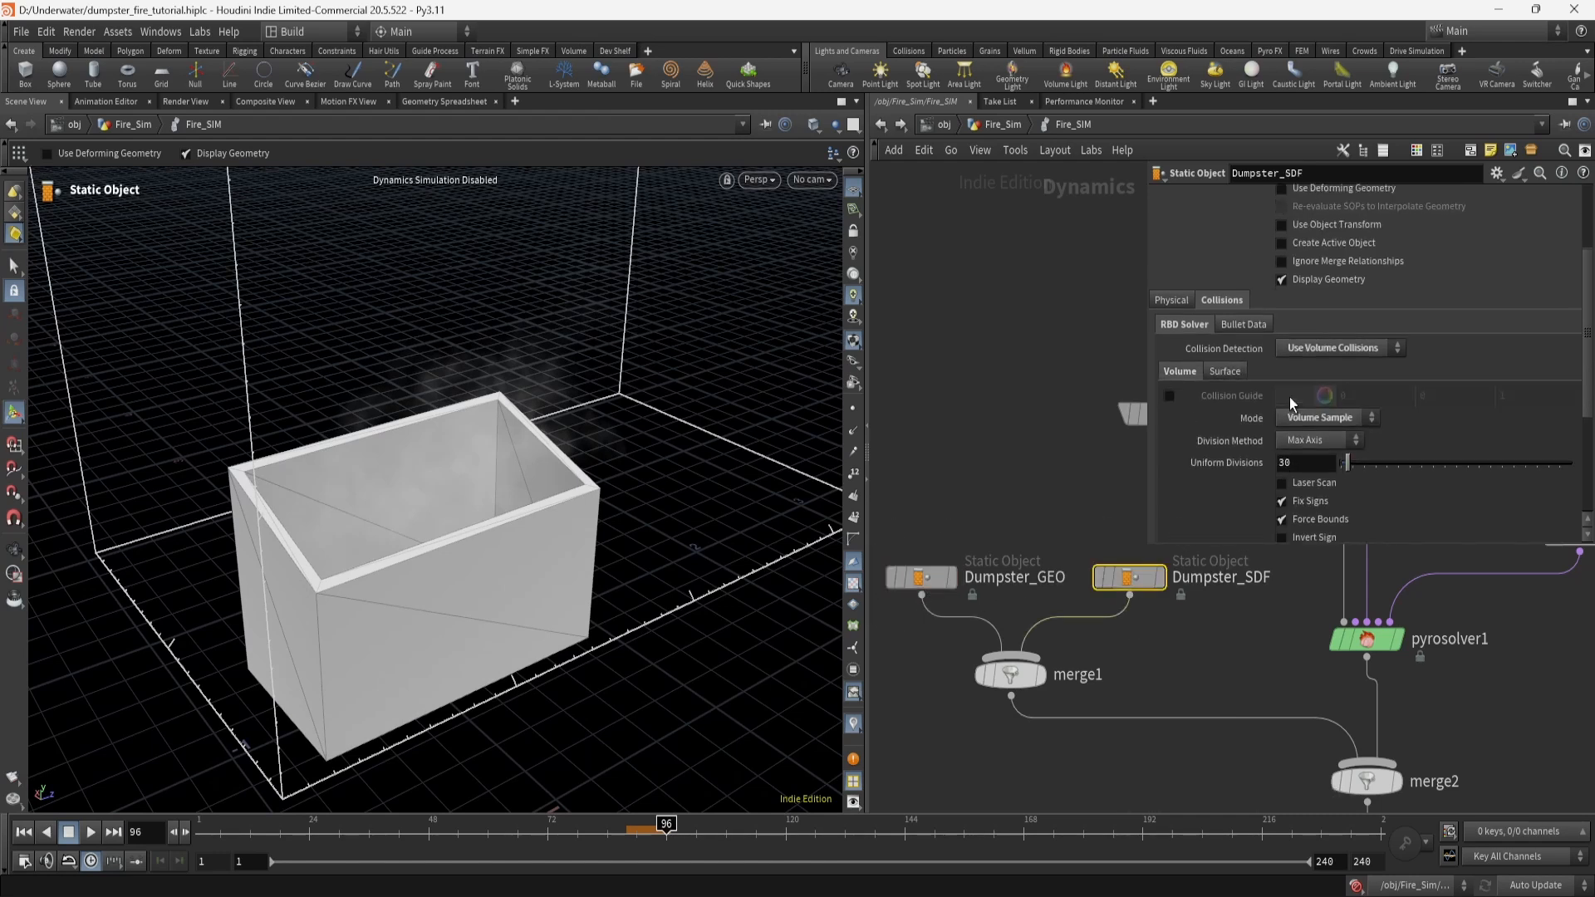
scroll(1371, 348, "up", 2)
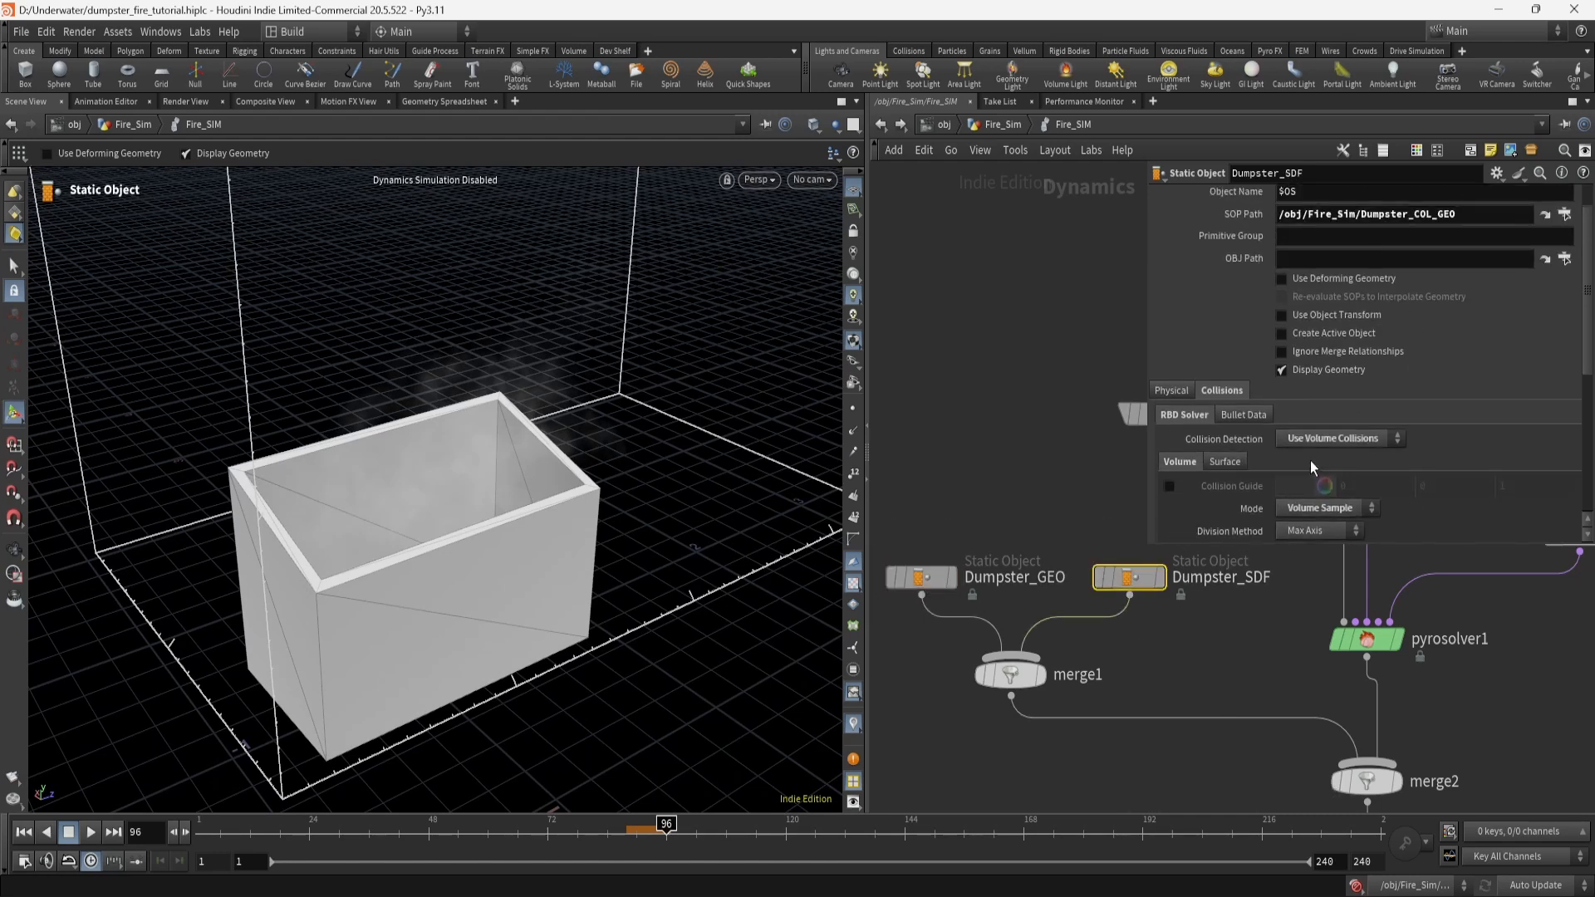
scroll(1410, 455, "down", 4)
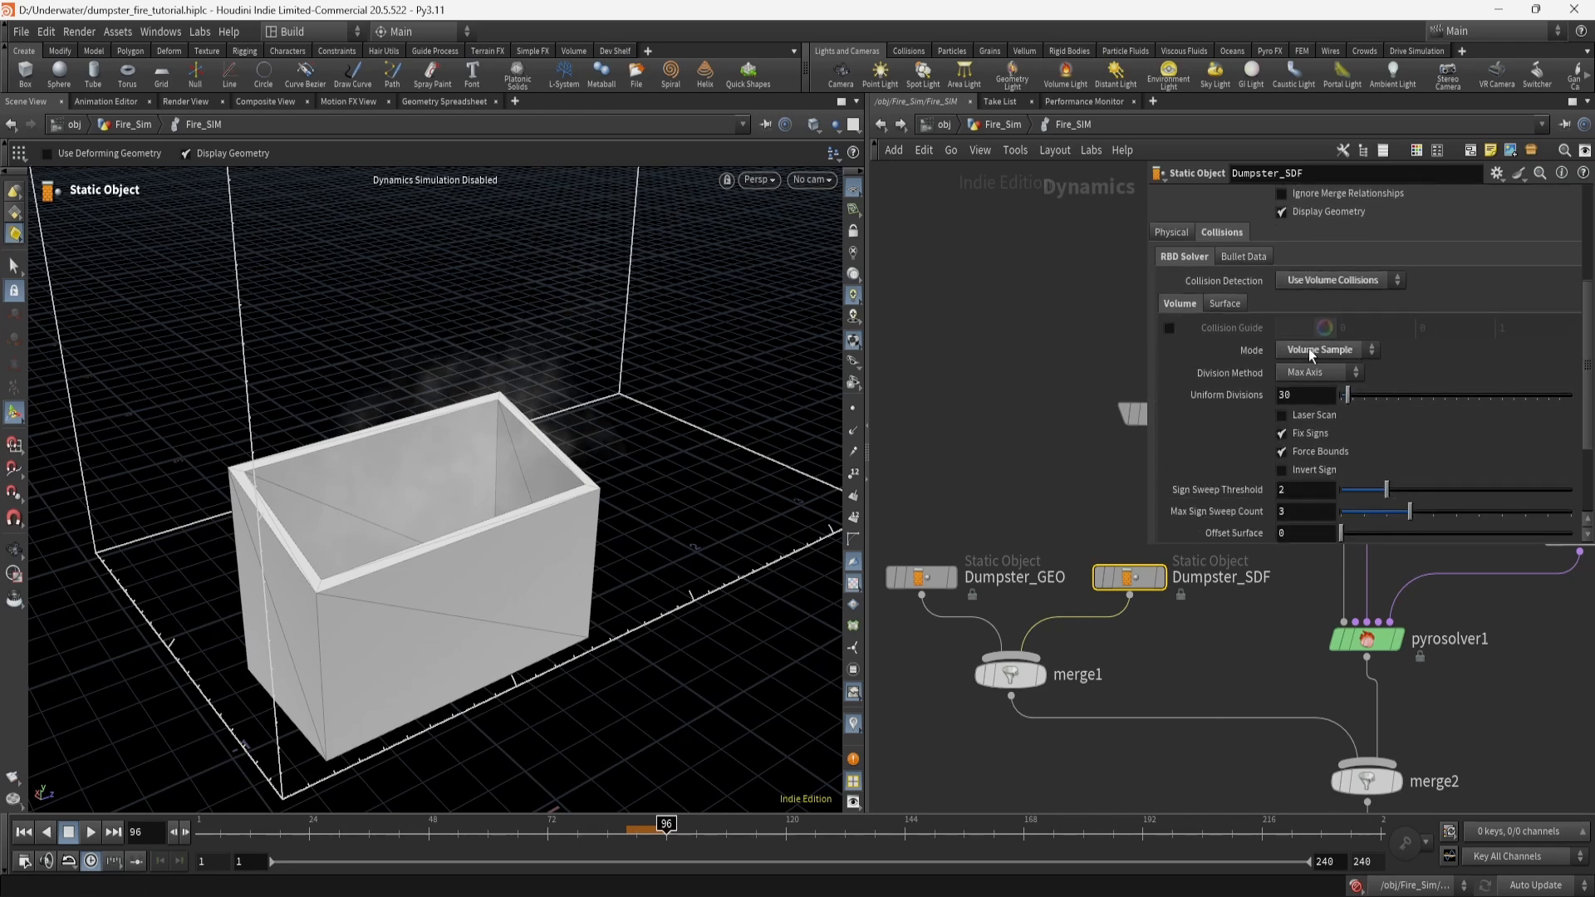
left_click(1322, 374)
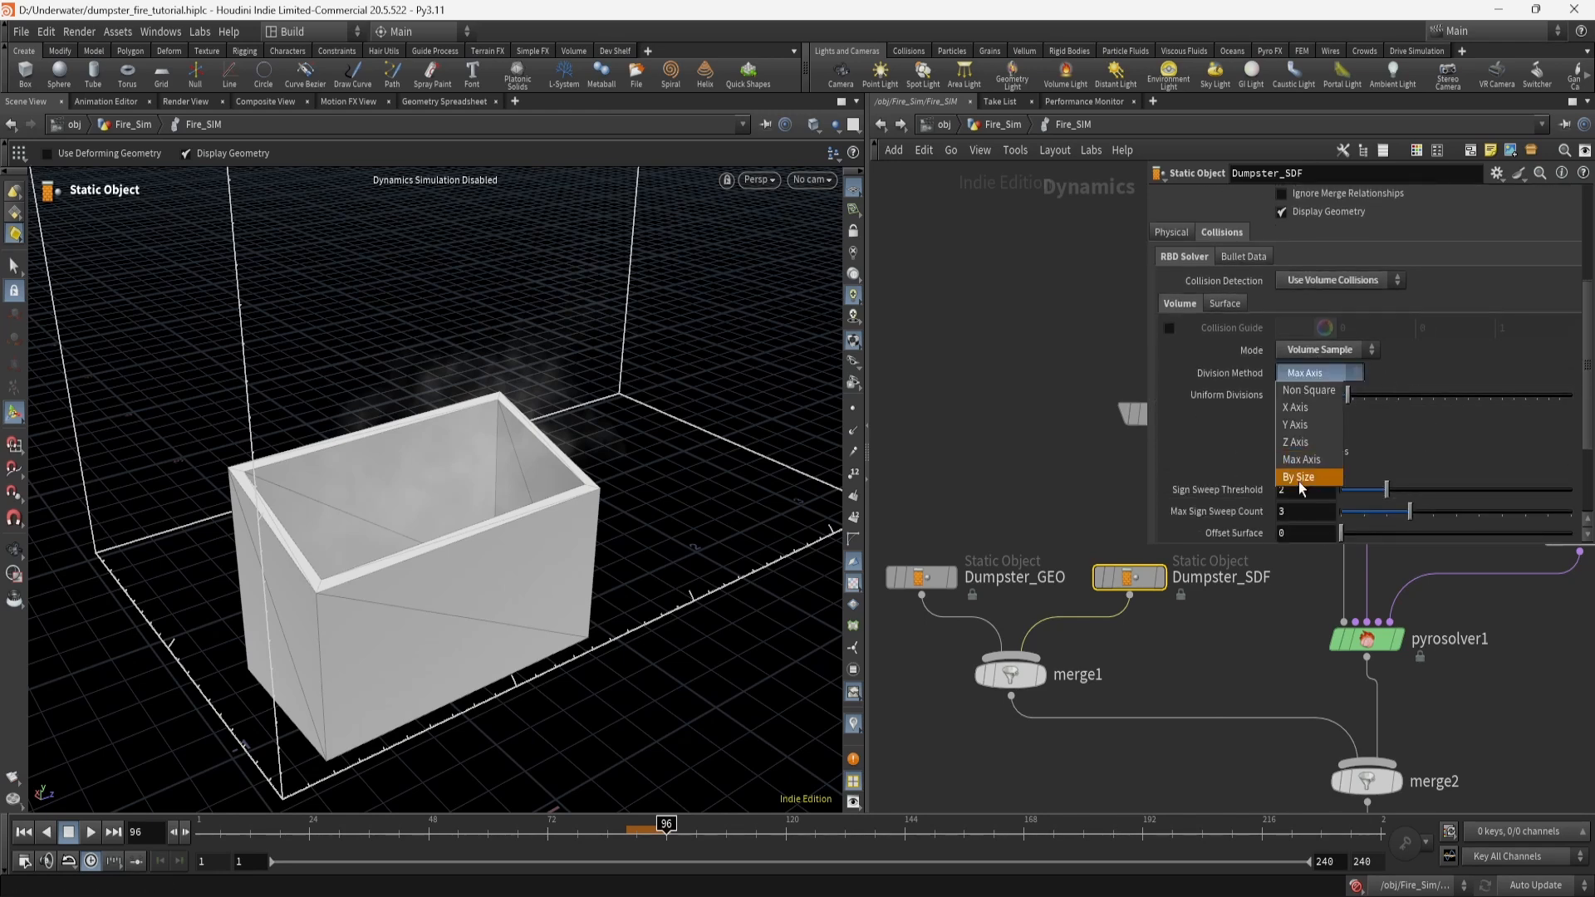
left_click(1213, 440)
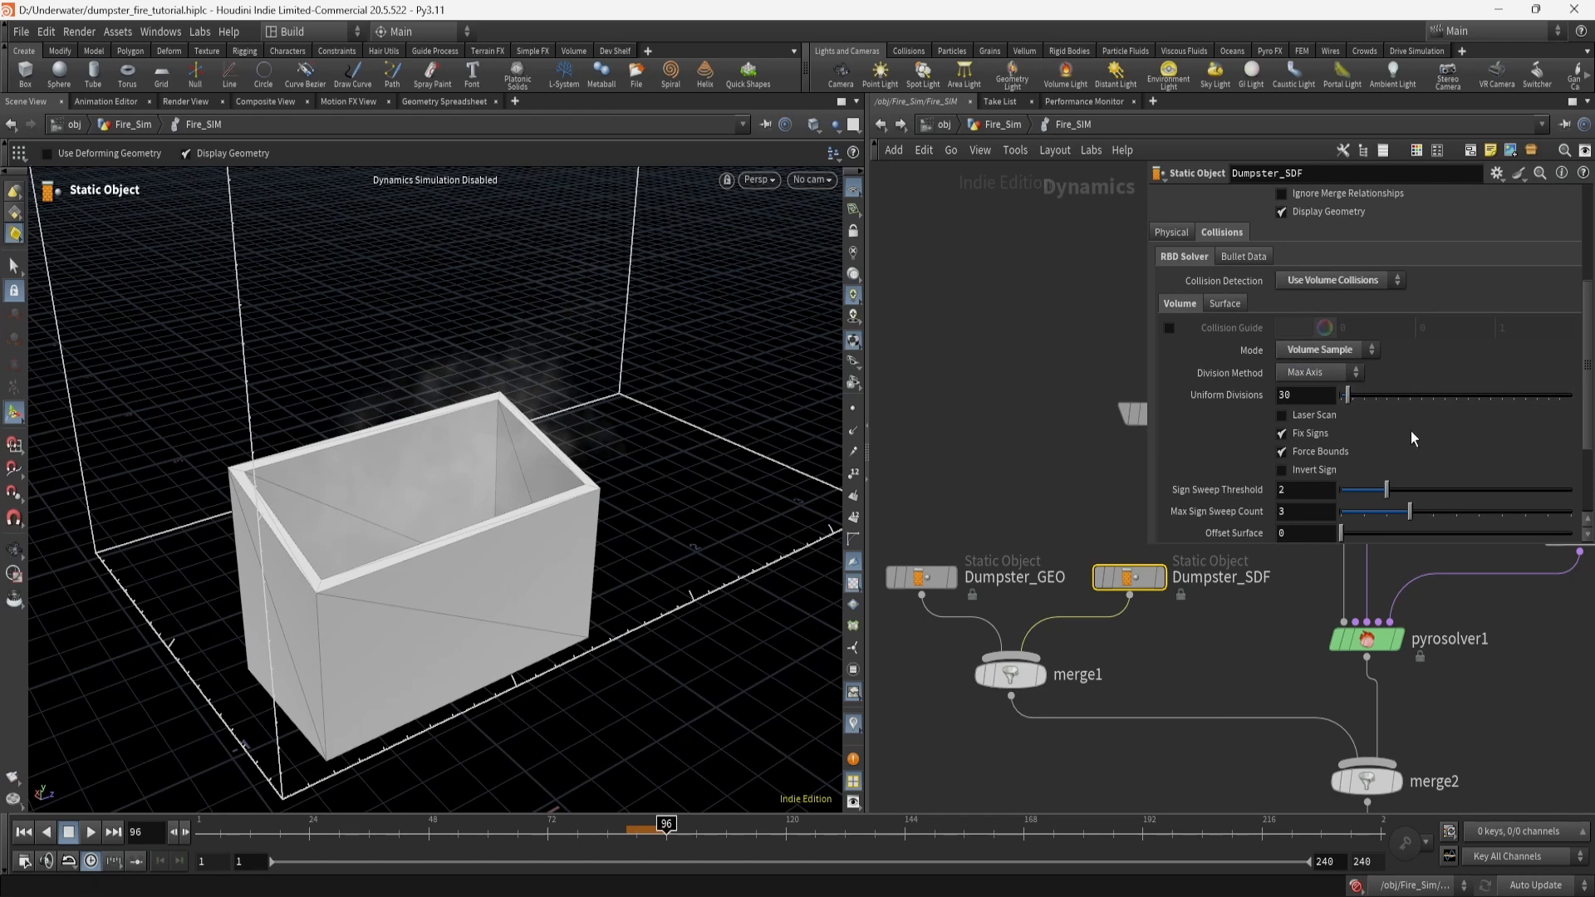
scroll(1412, 431, "down", 3)
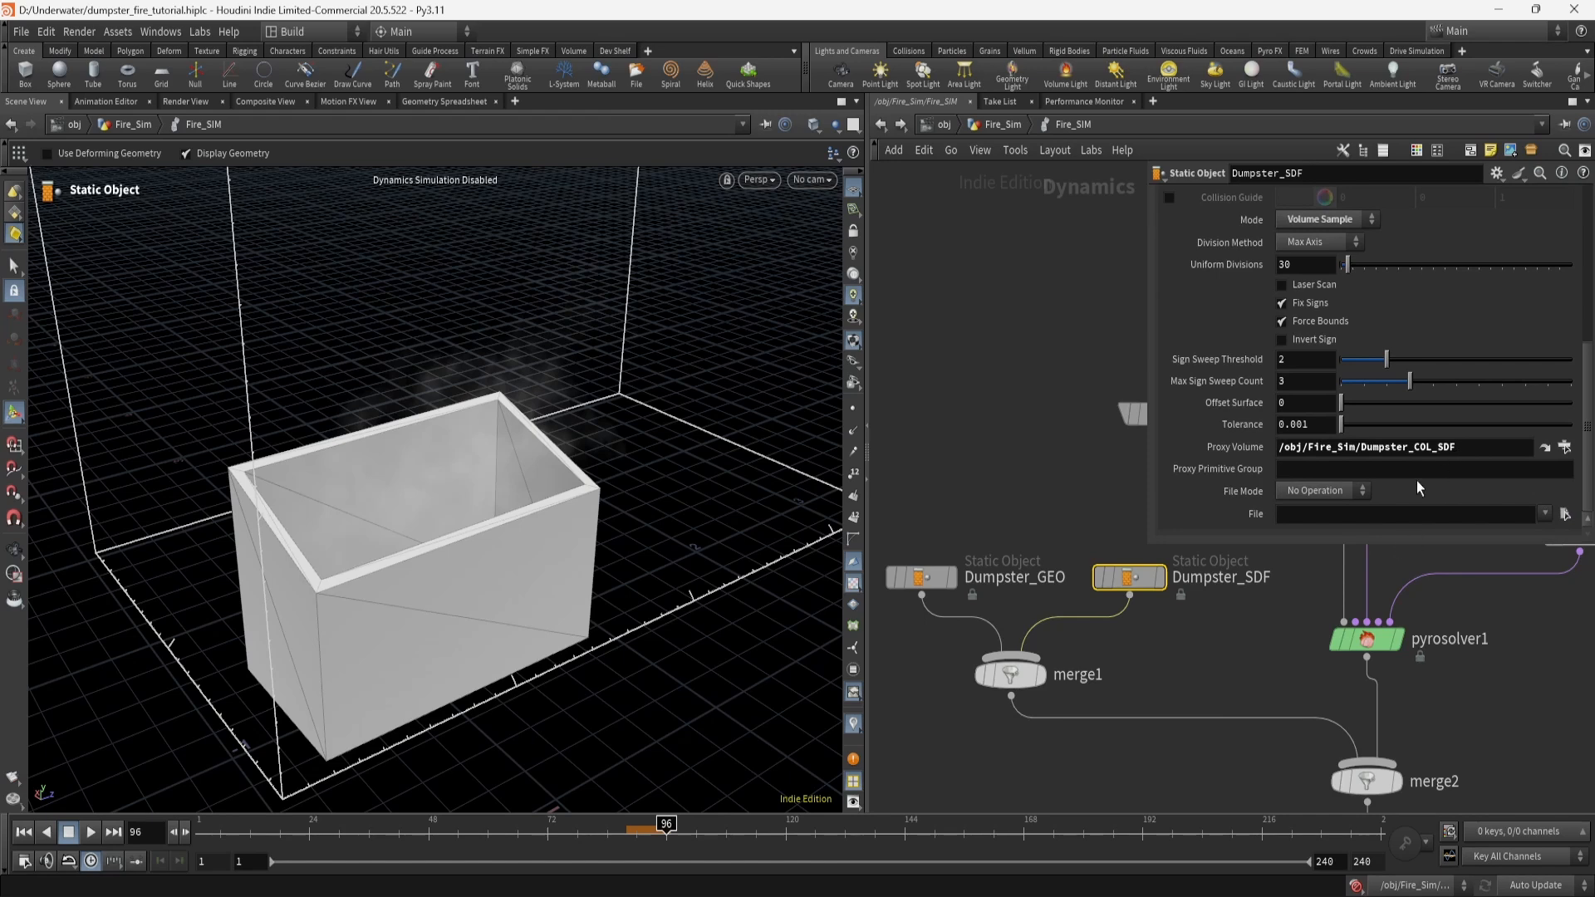
scroll(1189, 331, "up", 3)
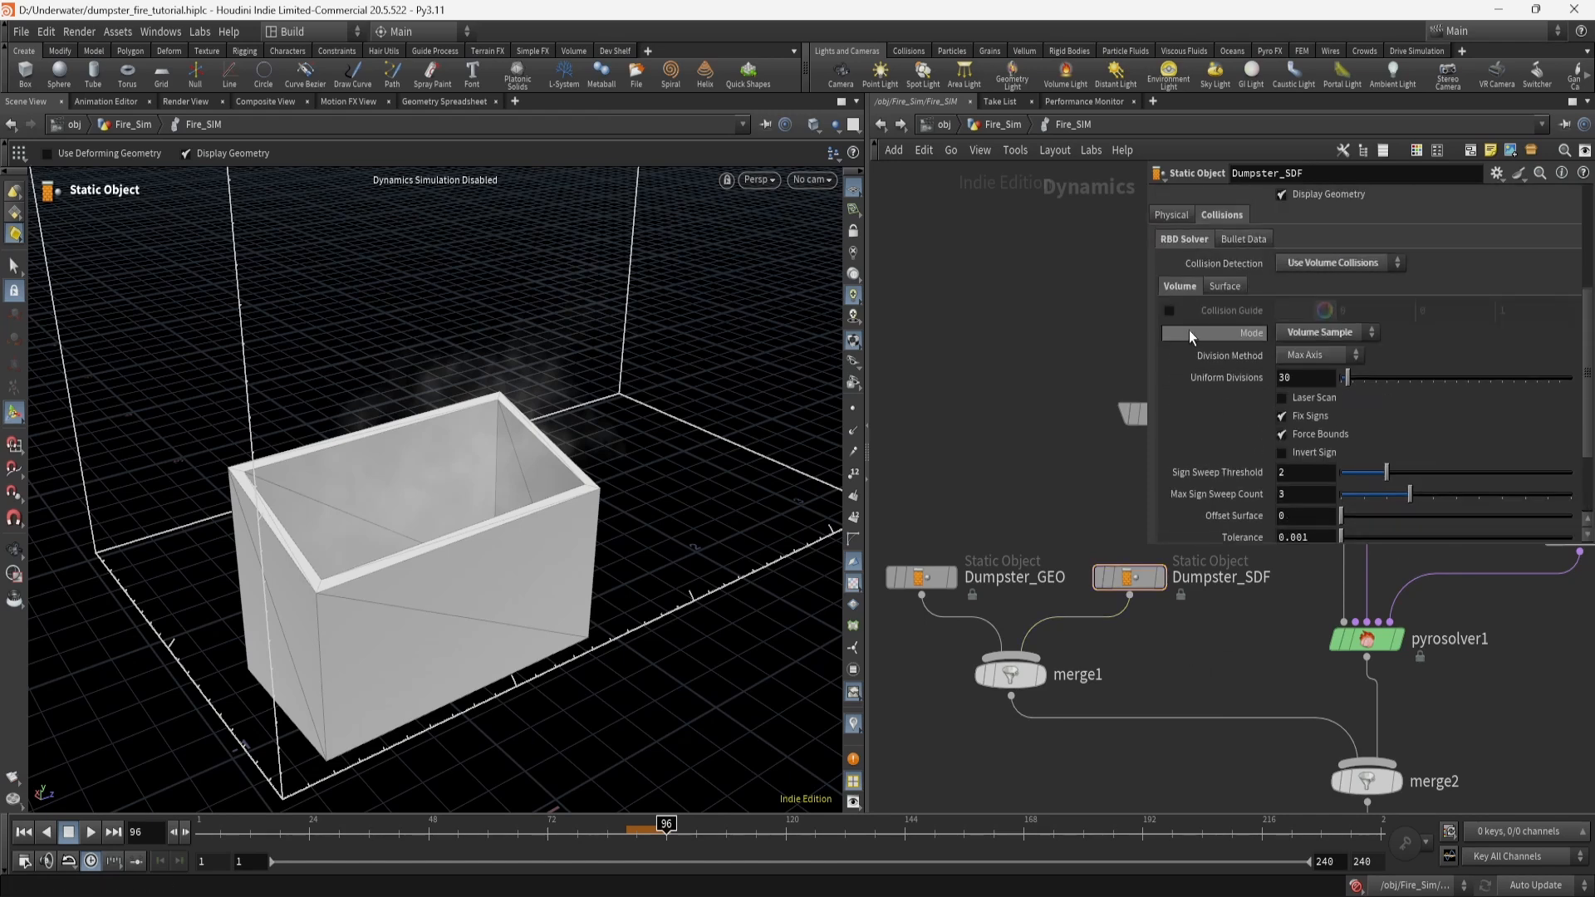
left_click(1170, 311)
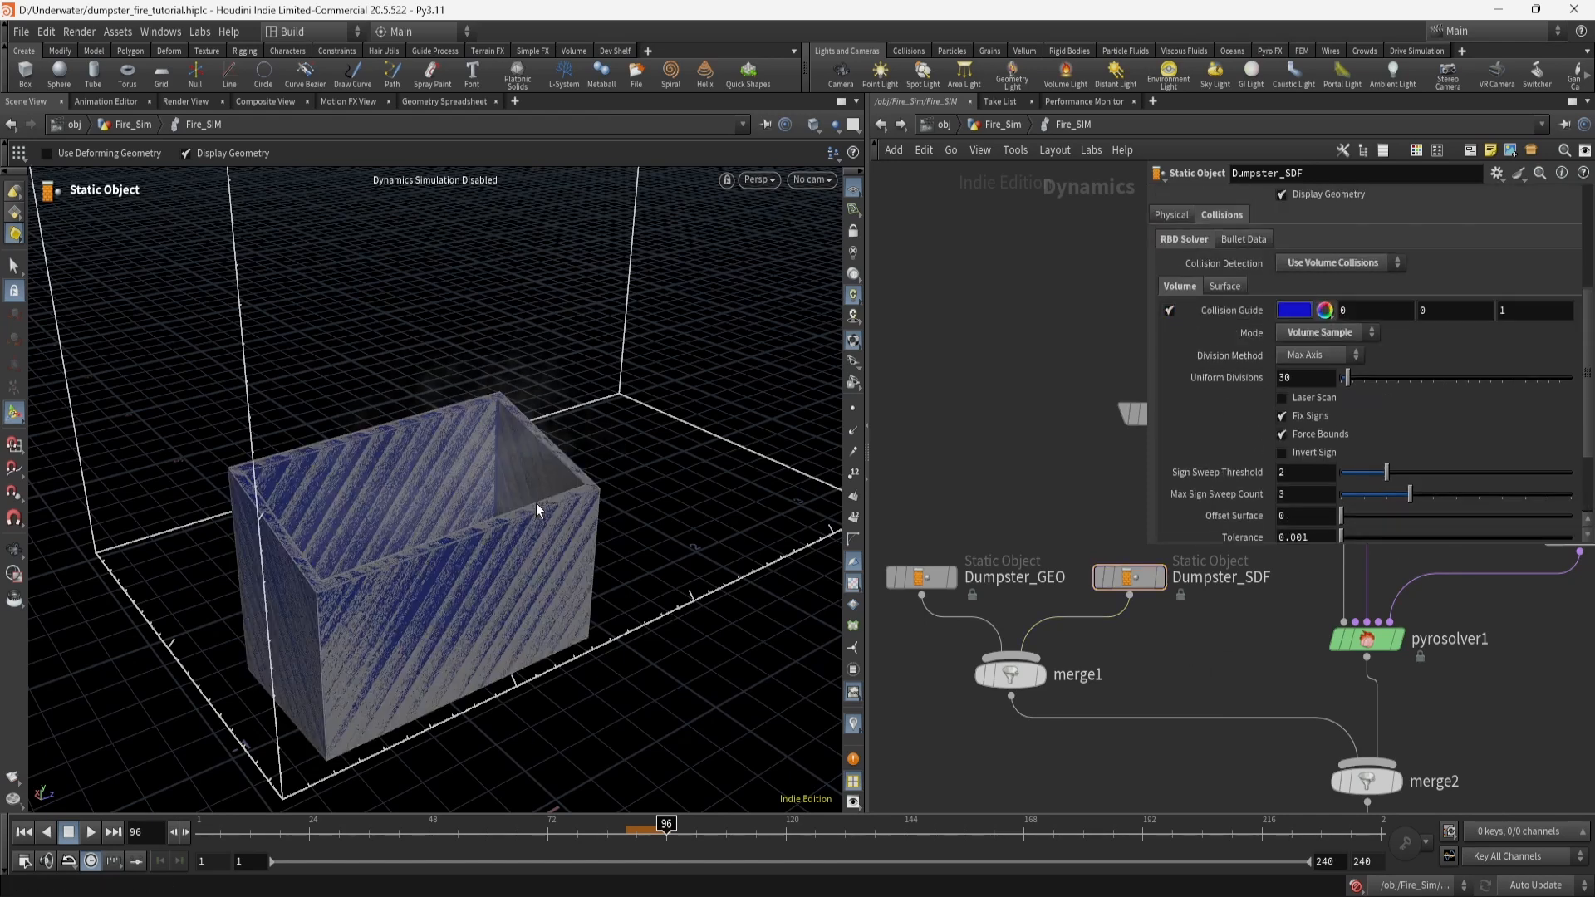
left_click_drag(536, 502, 398, 530)
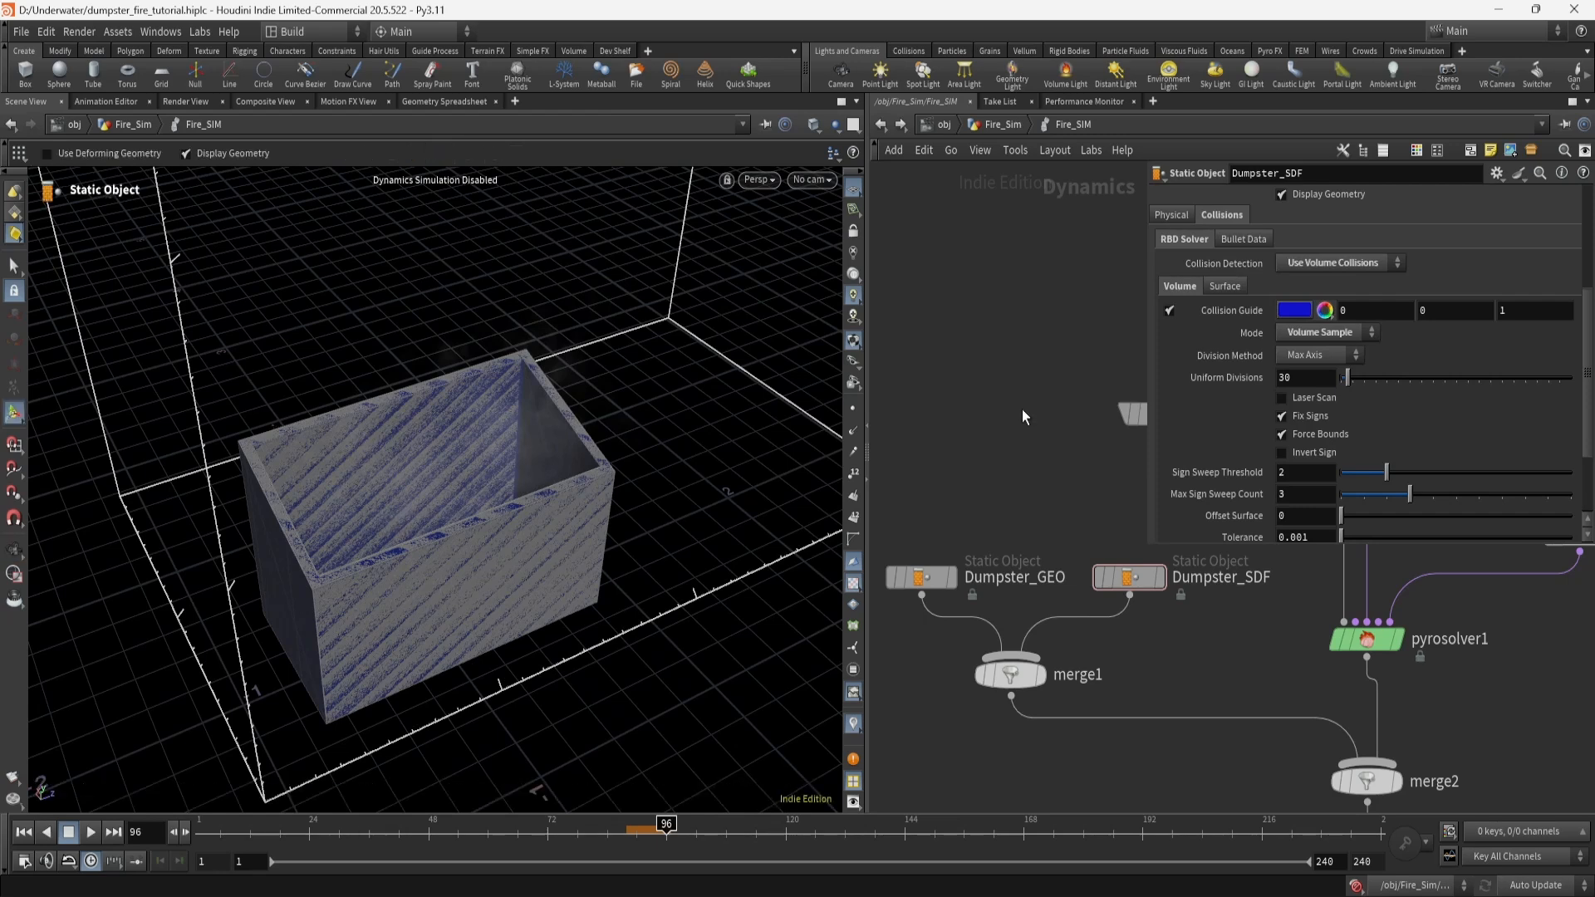
left_click(1170, 311)
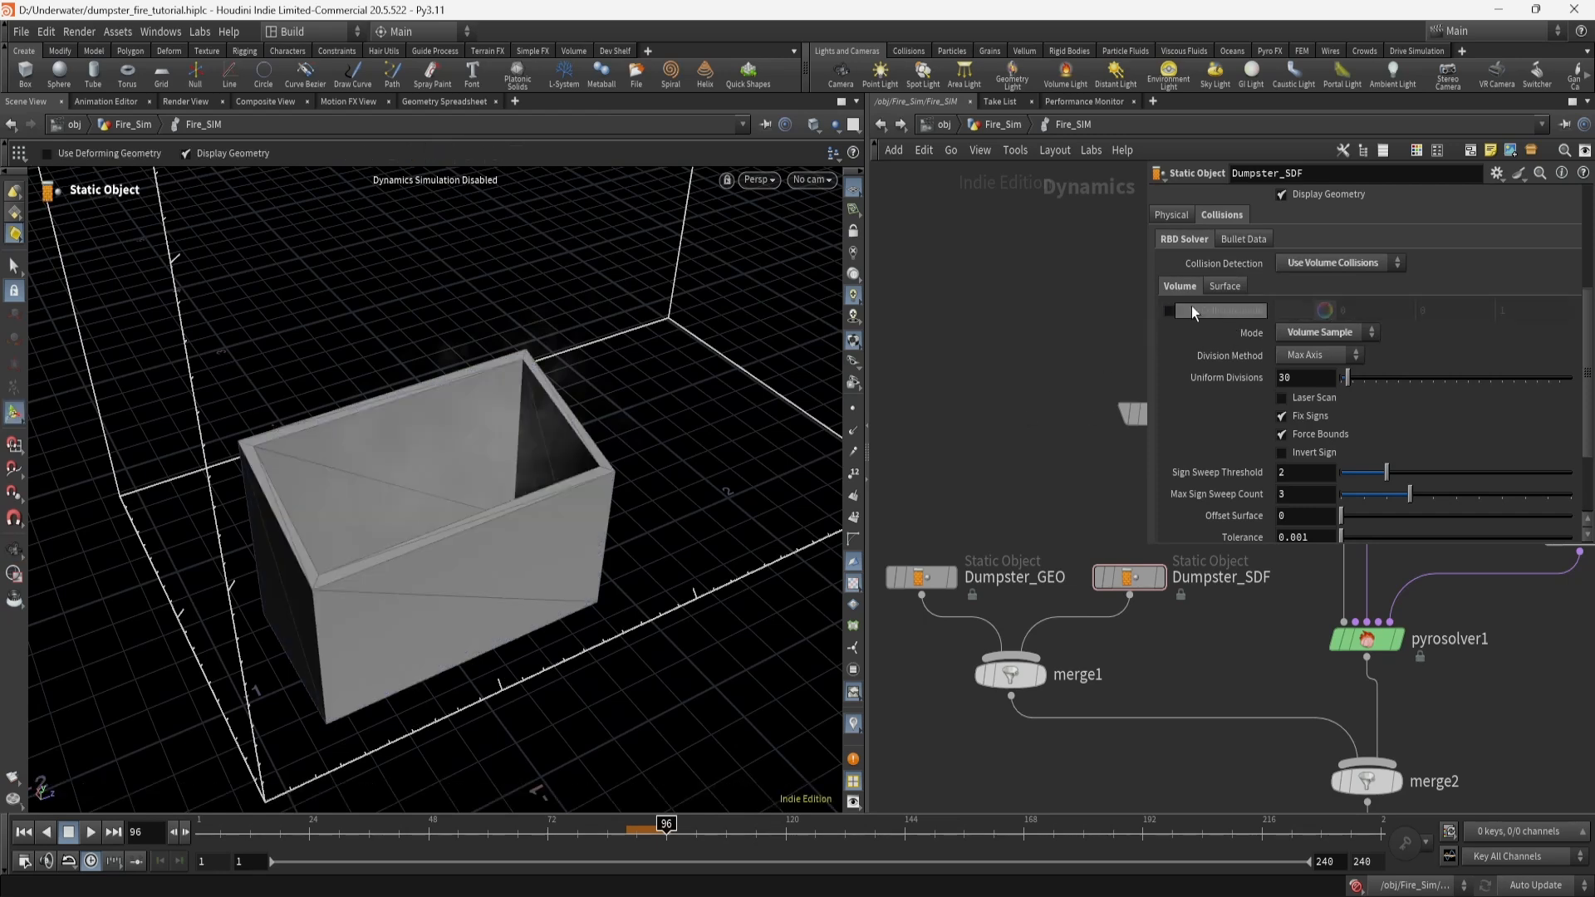
middle_click_drag(1219, 666, 1141, 700)
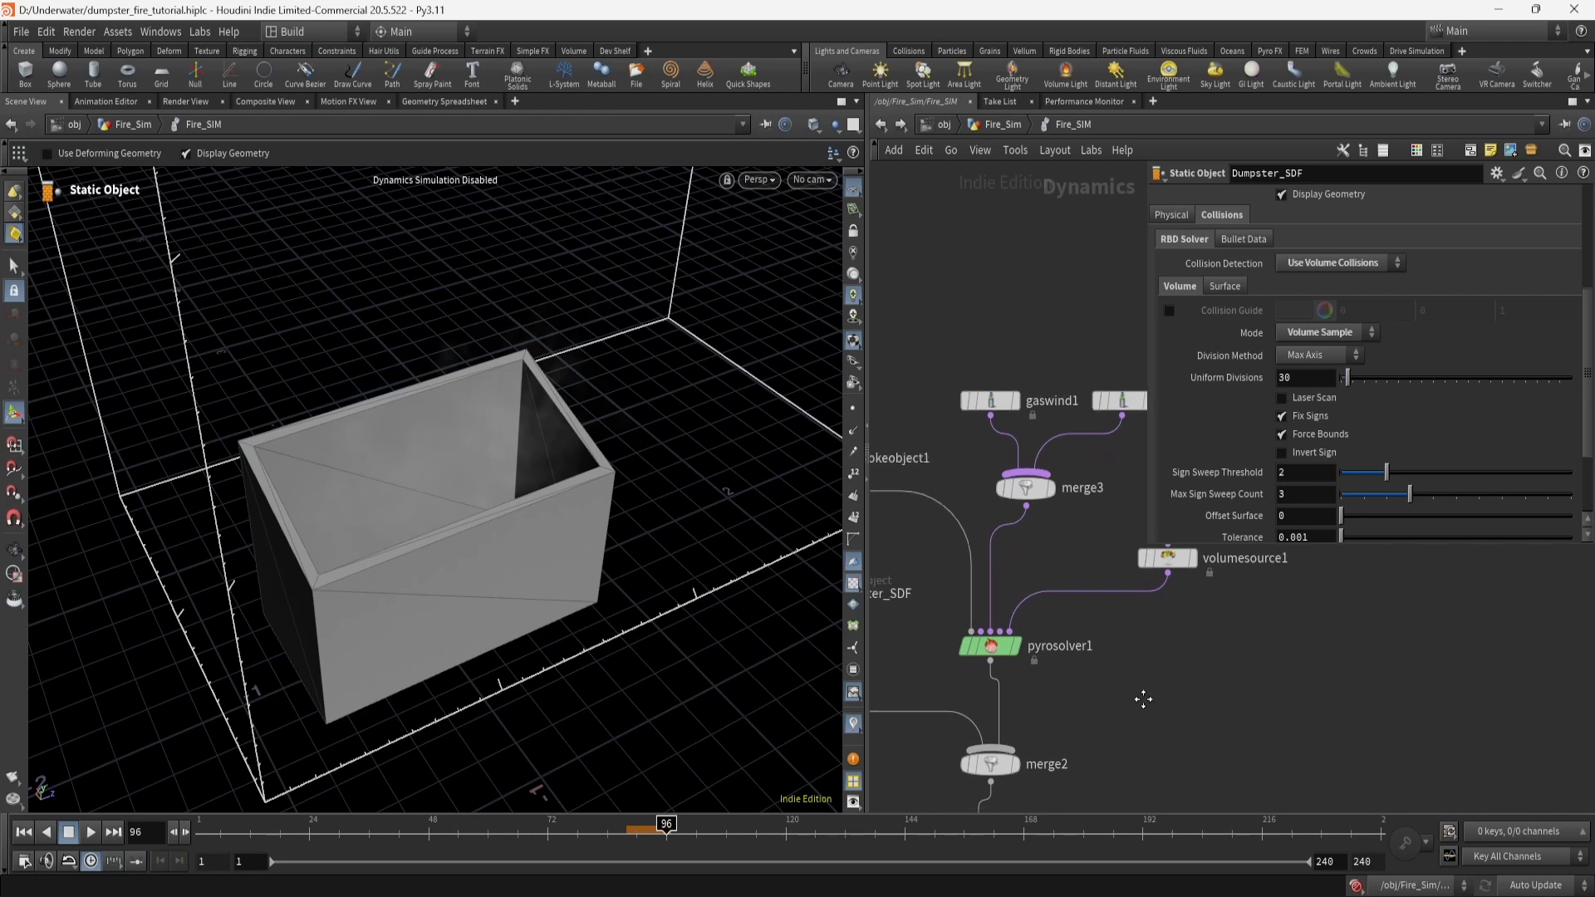
Select pyrosolver1, keep Trace RK3 as the advection method, and show its Shape settings.
left_click(1006, 648)
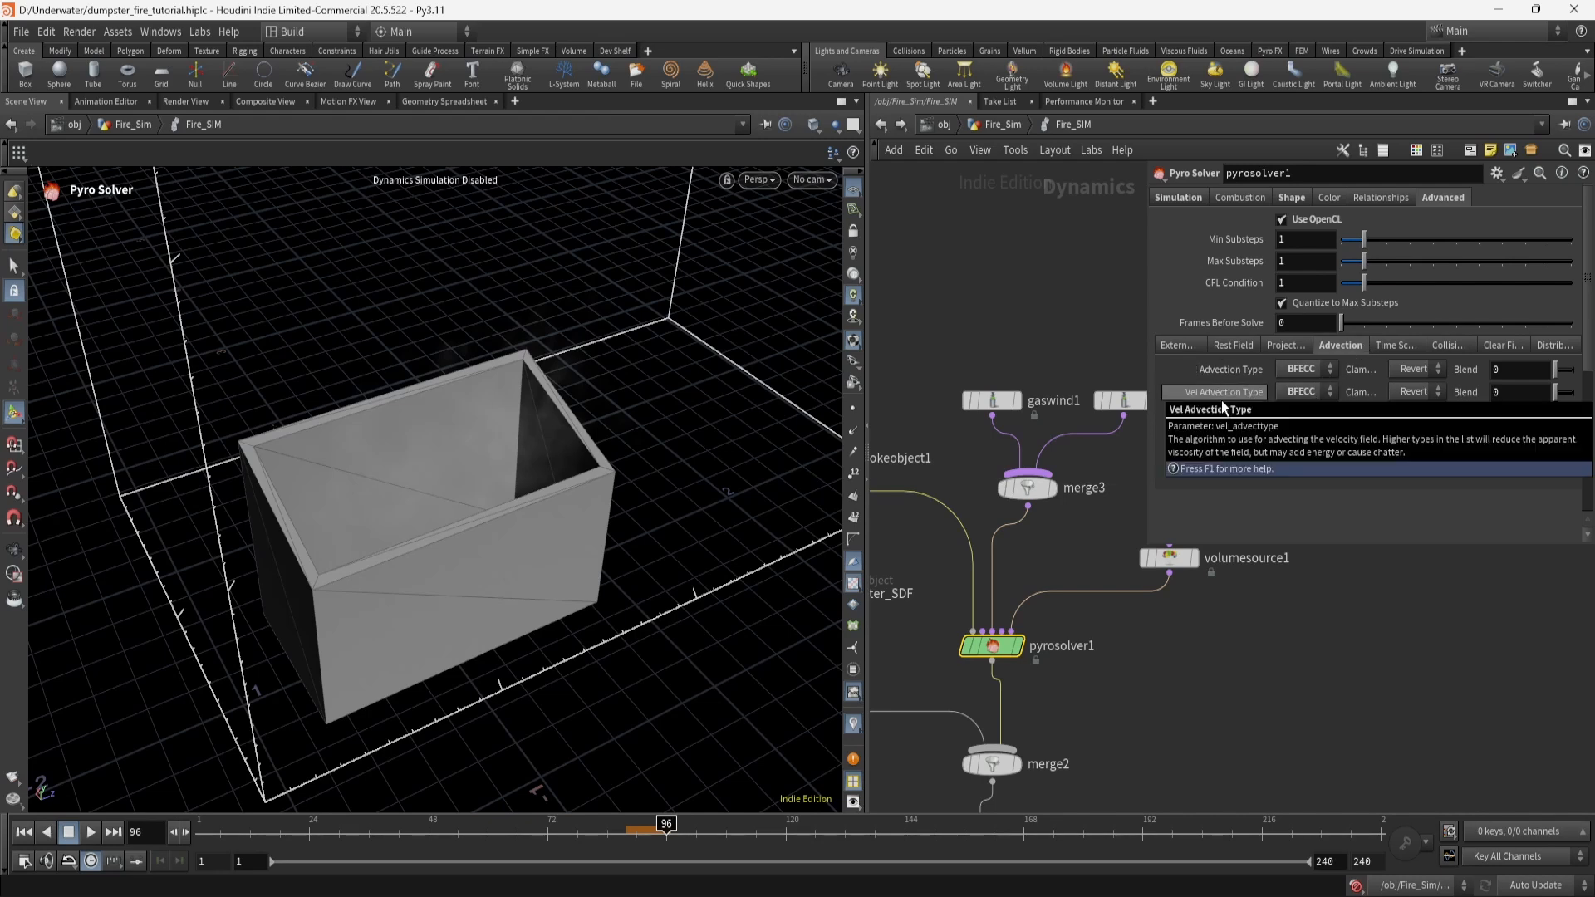
left_click(1374, 413)
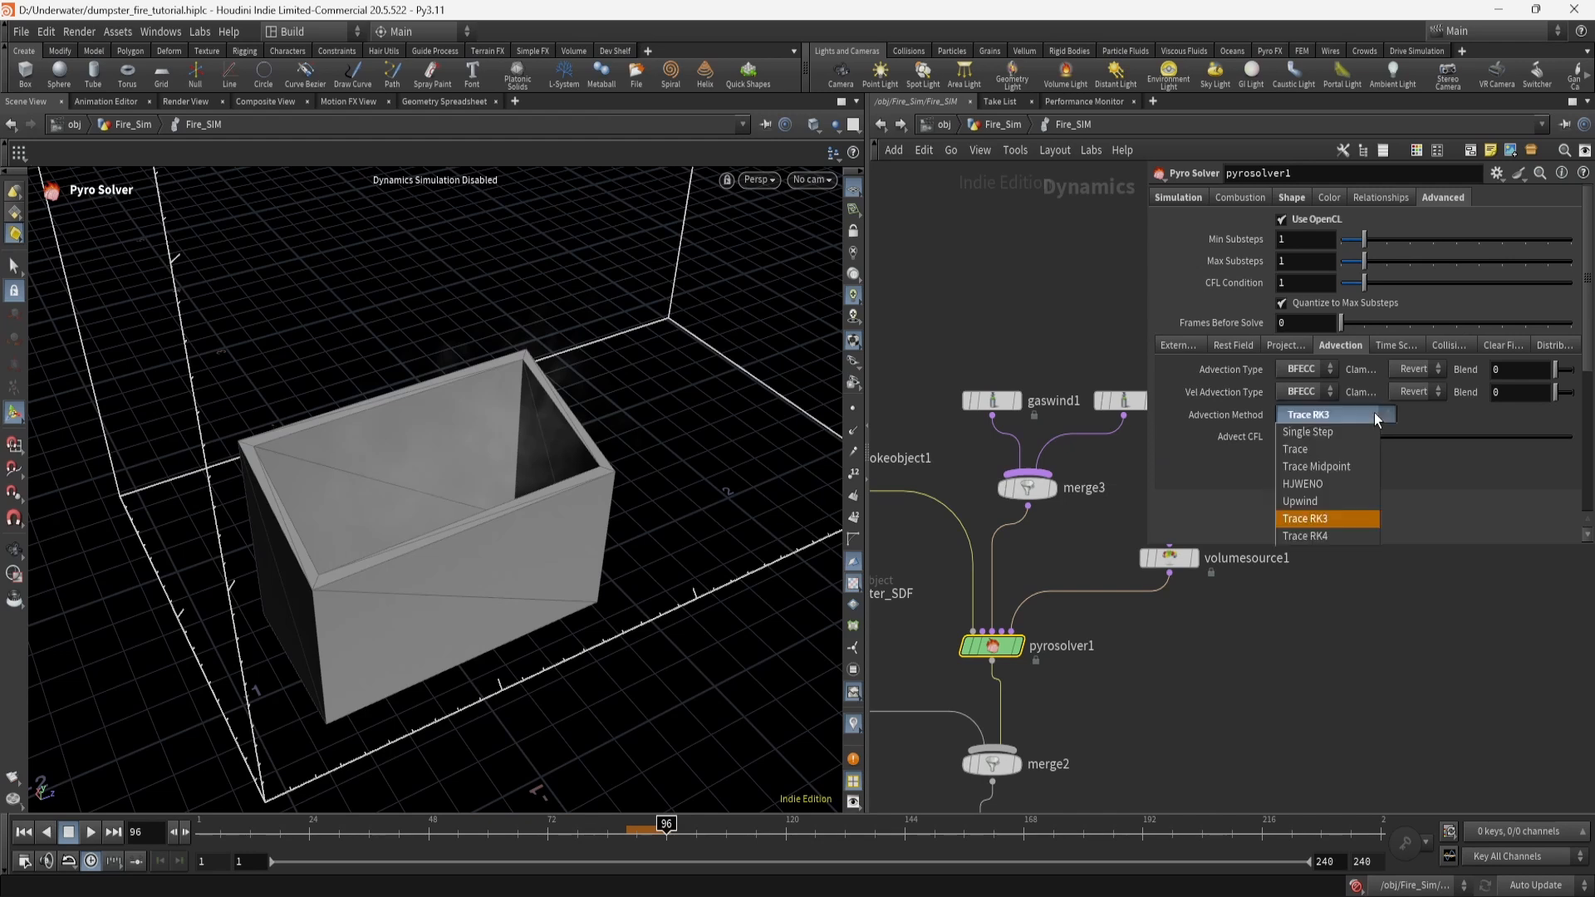
left_click(1477, 509)
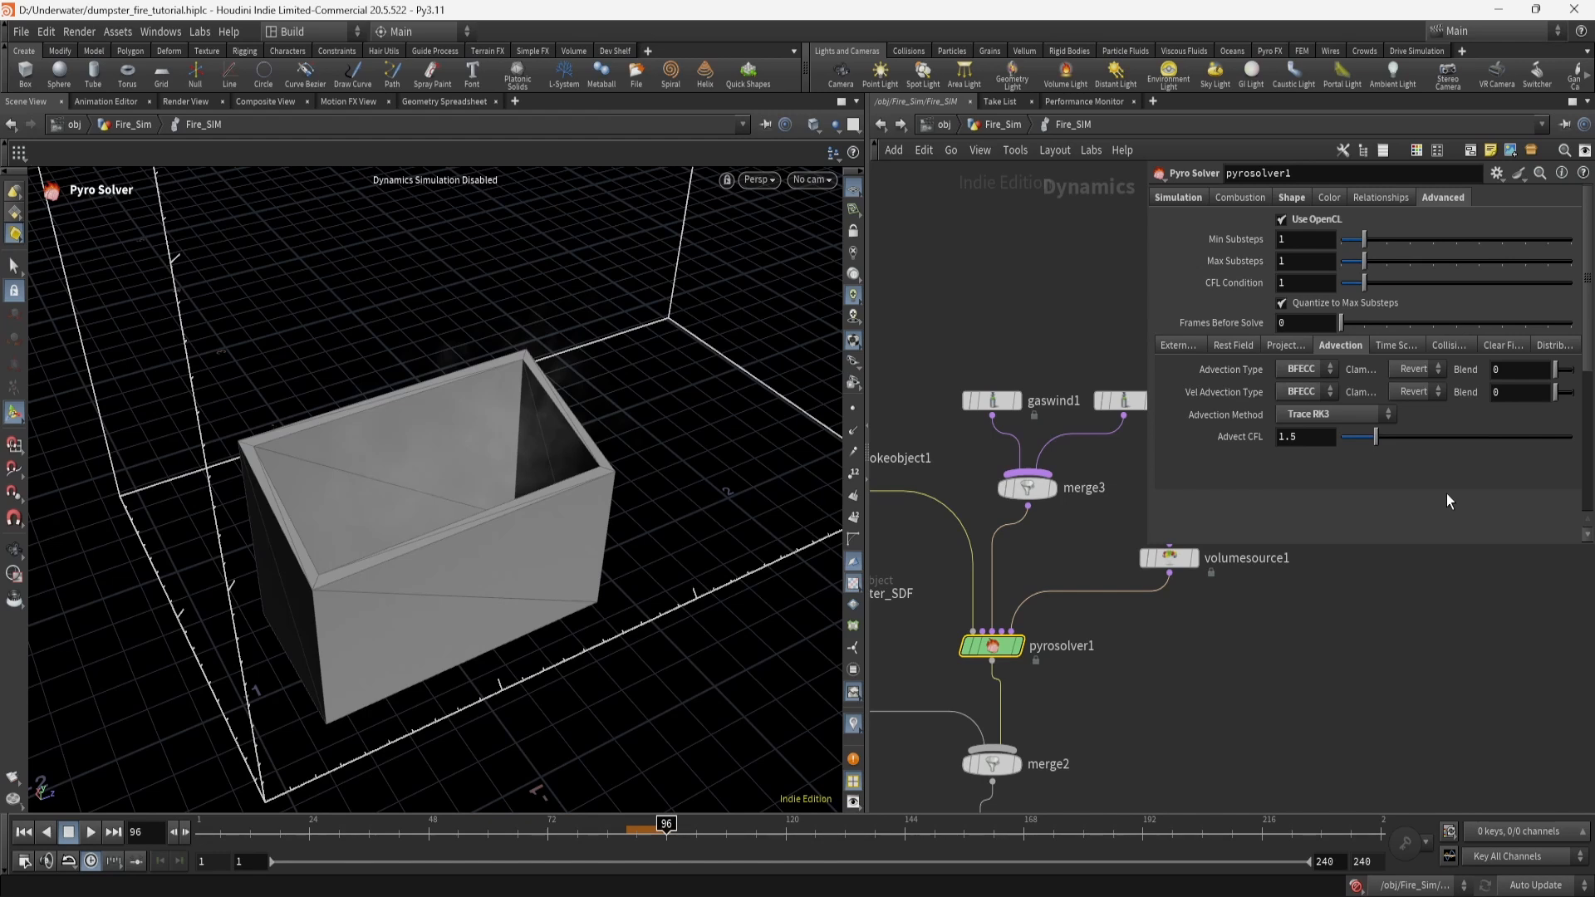
left_click(1299, 194)
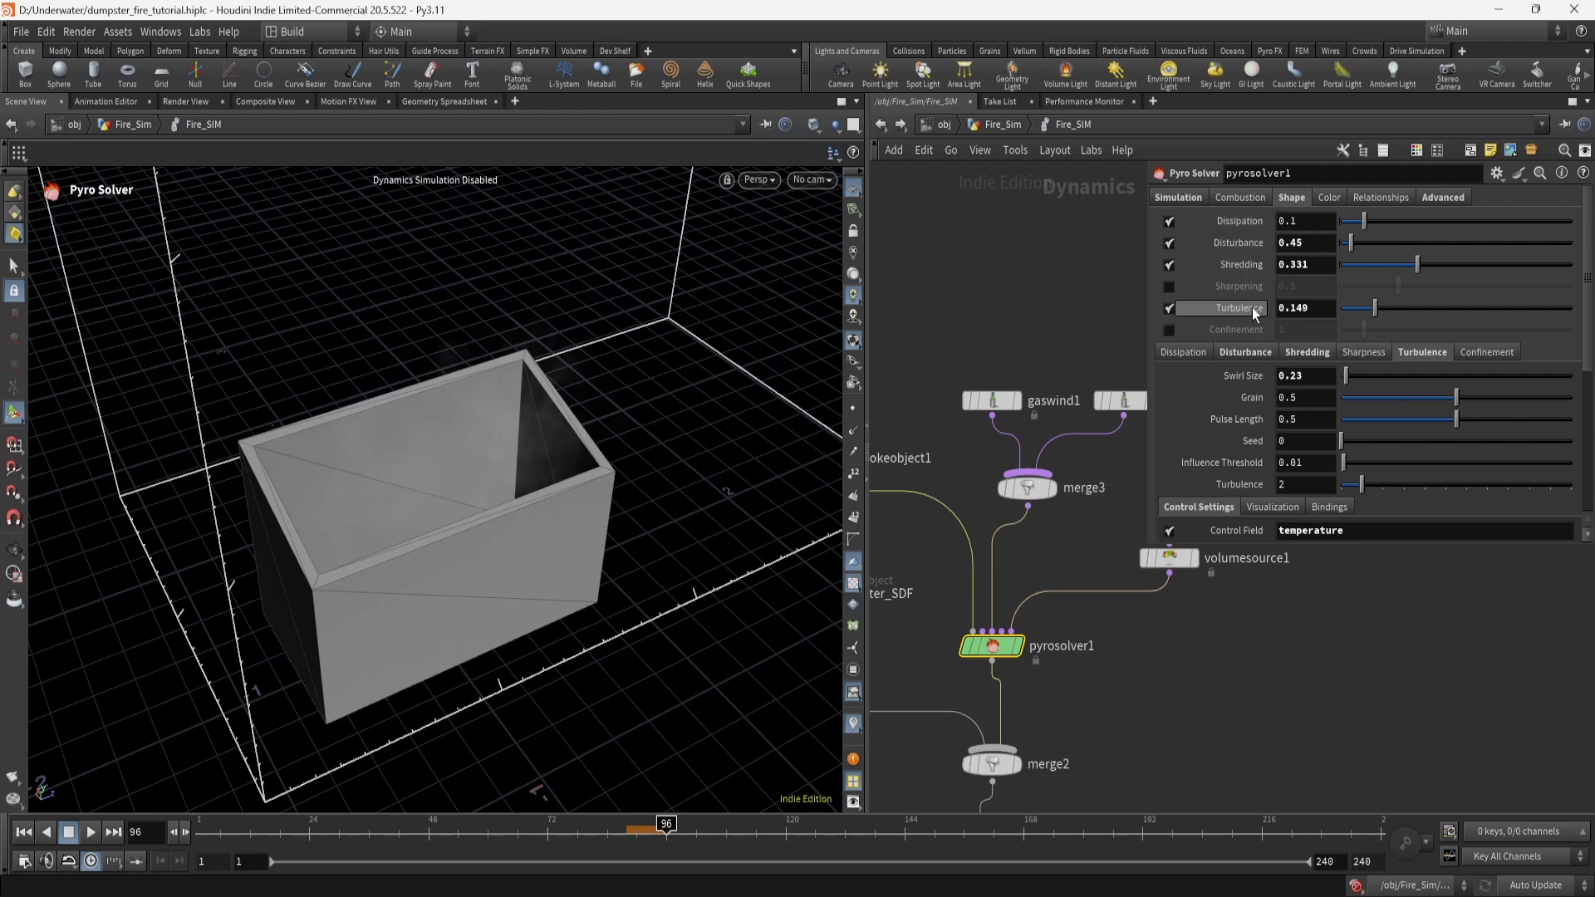
Review the pyro solver's Shape parameters for turbulence and disturbance.
mouse_move(1241, 227)
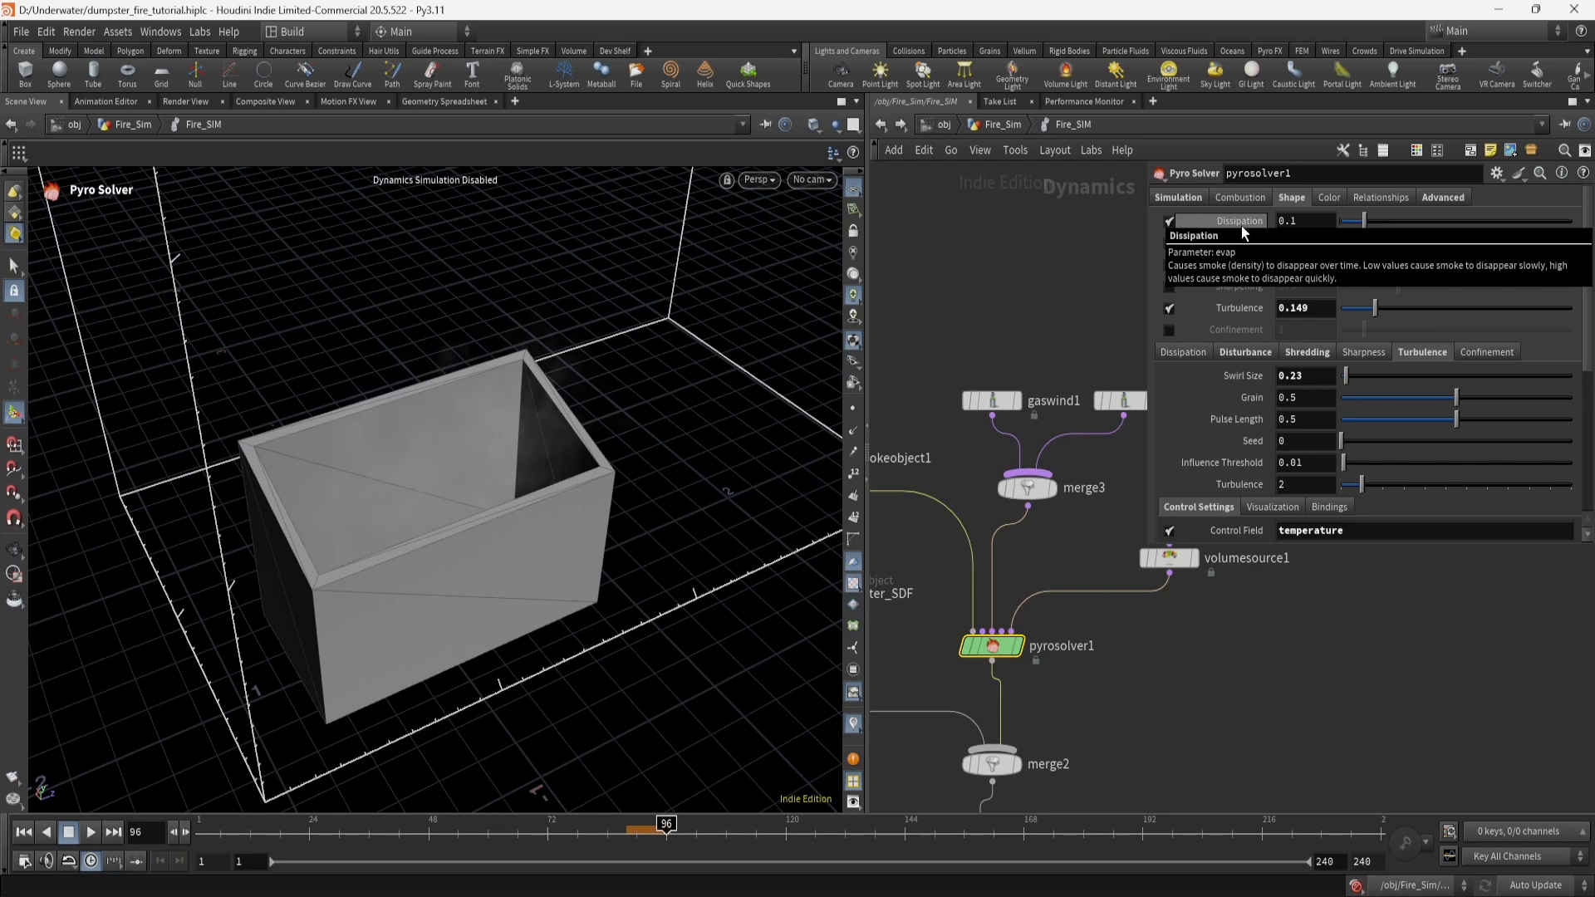
mouse_move(1239, 316)
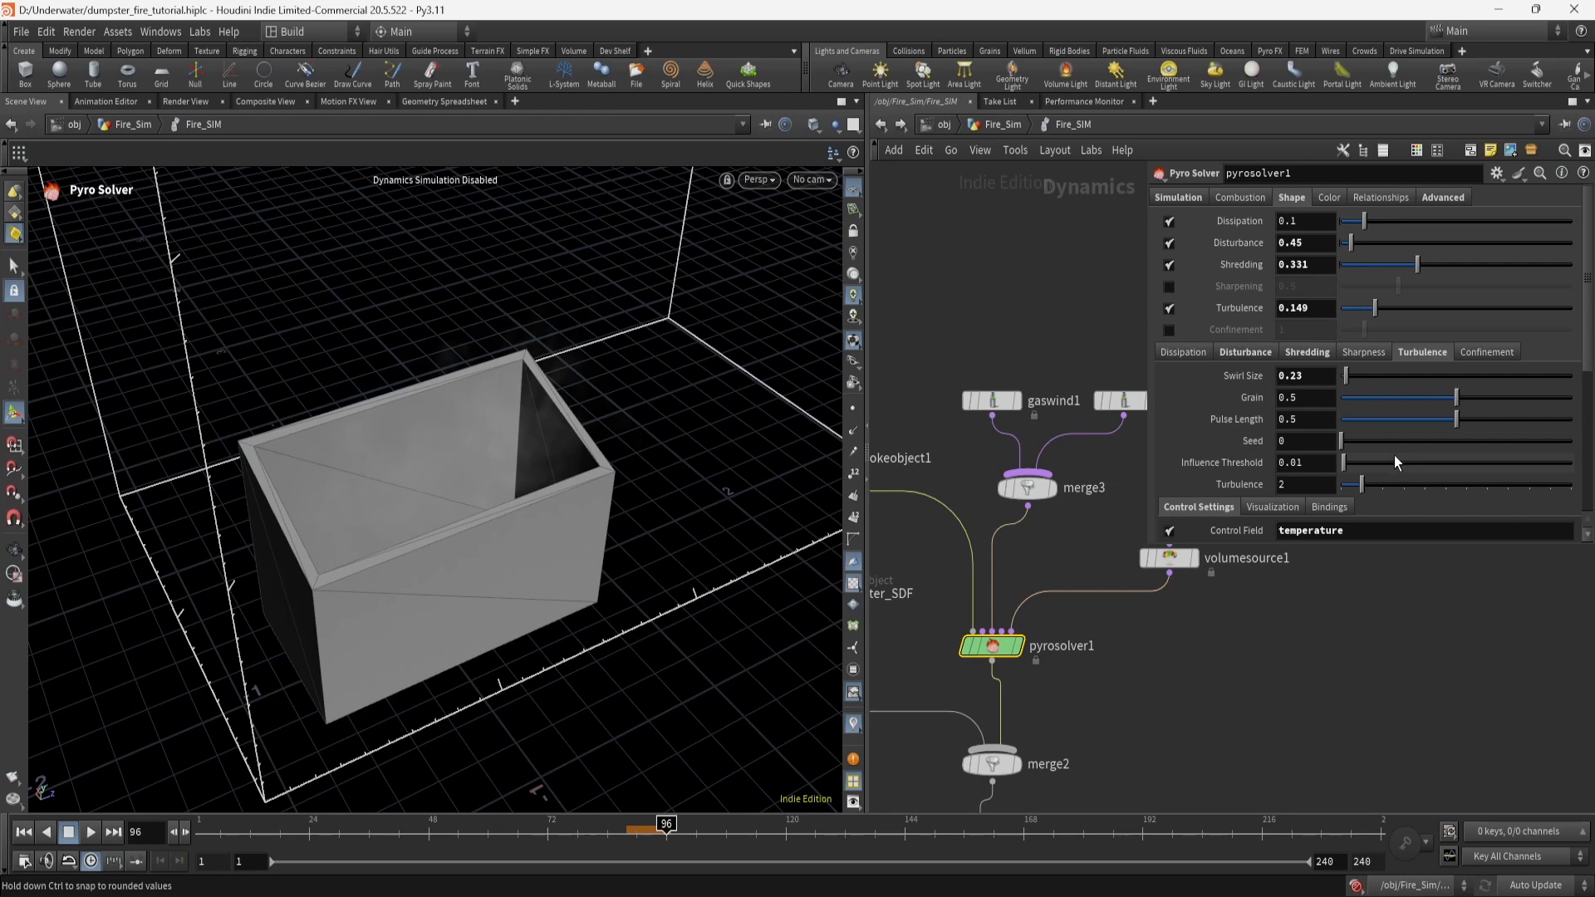
scroll(1394, 456, "down", 2)
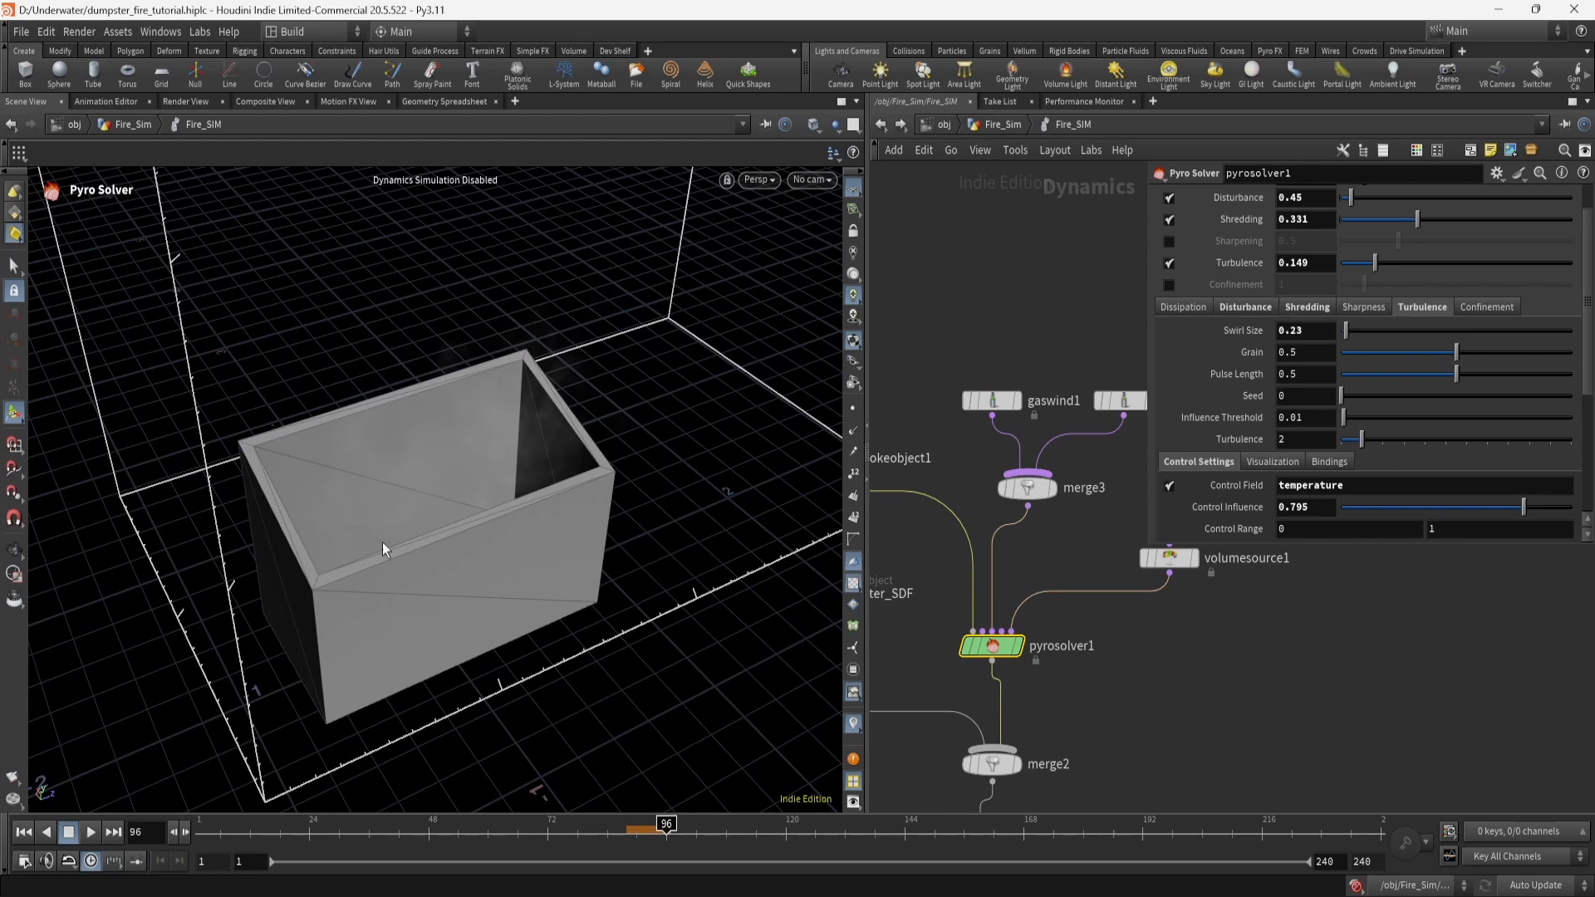
scroll(1238, 480, "down", 5)
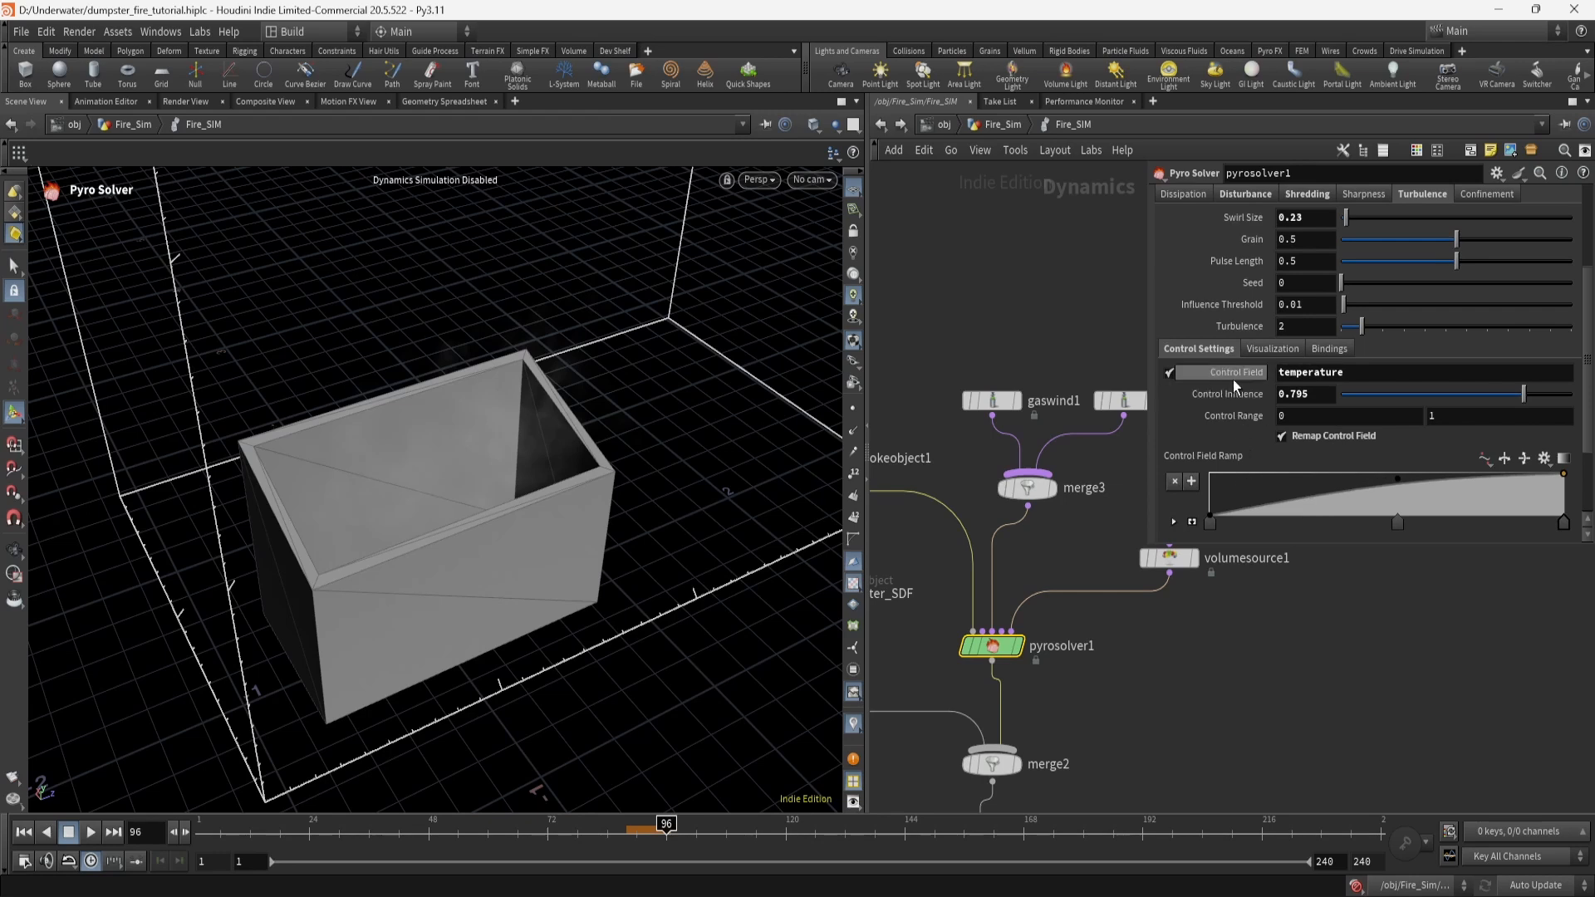
scroll(1223, 422, "up", 1)
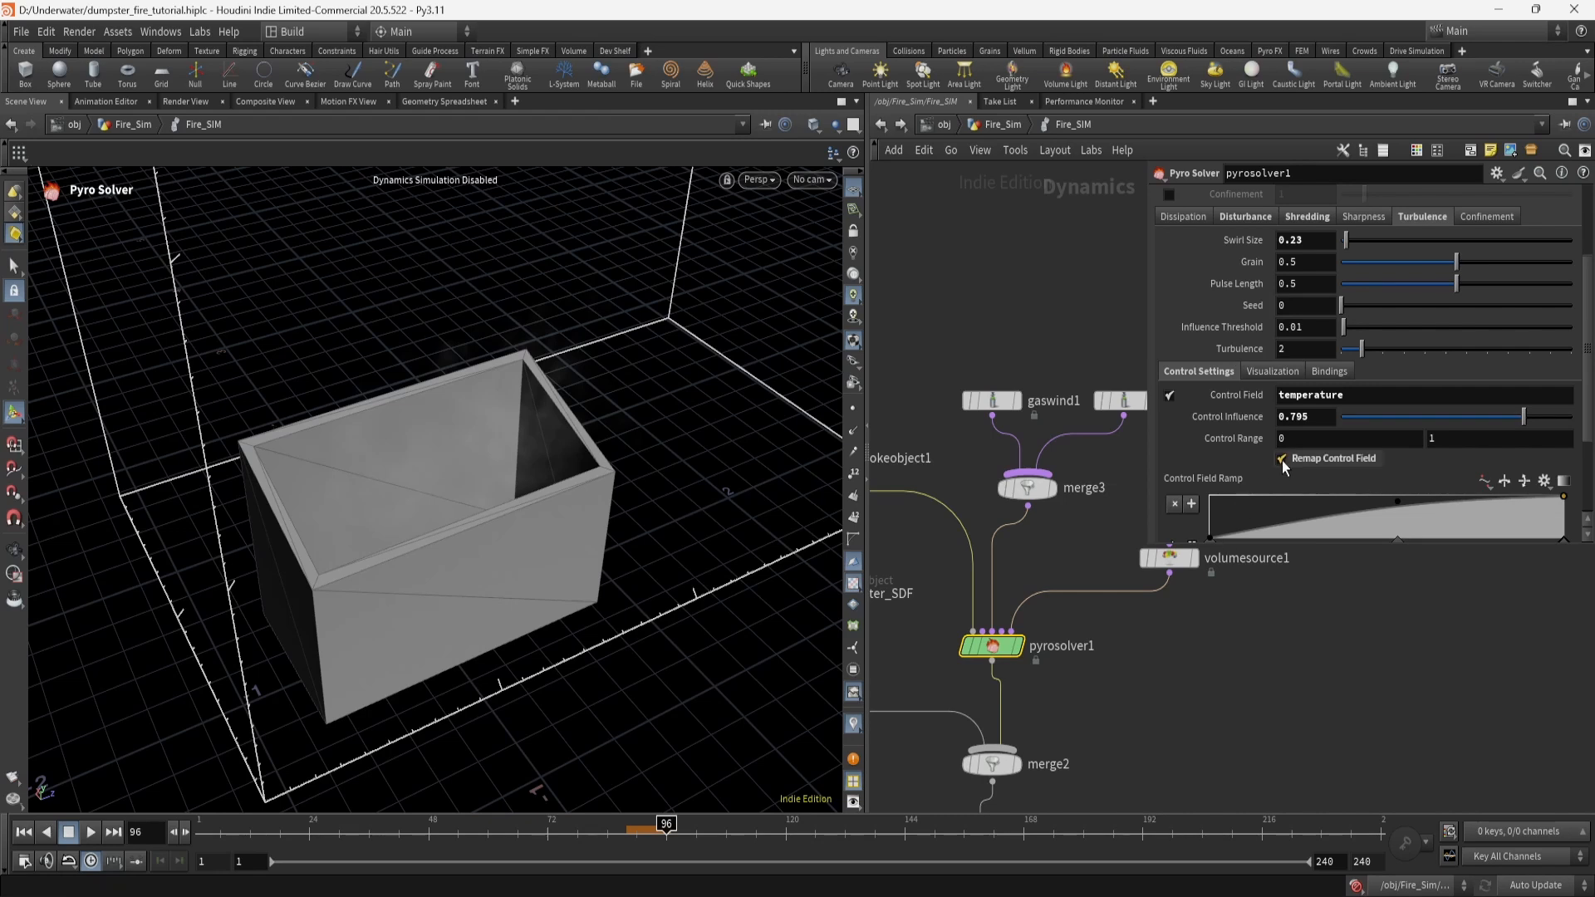
scroll(1237, 478, "down", 2)
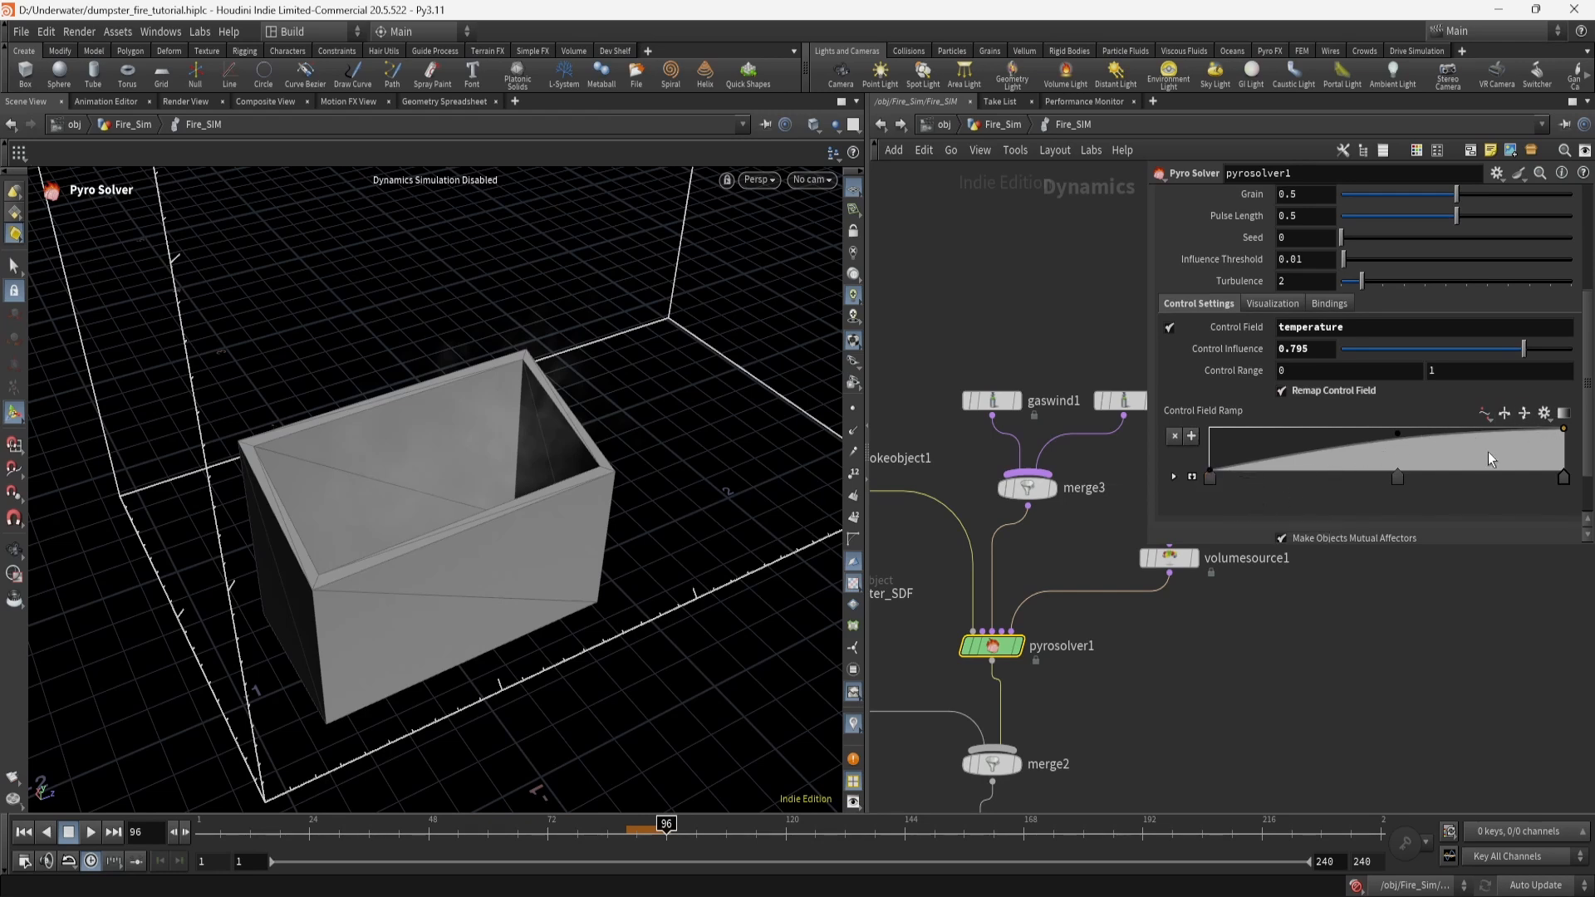
scroll(1293, 487, "up", 3)
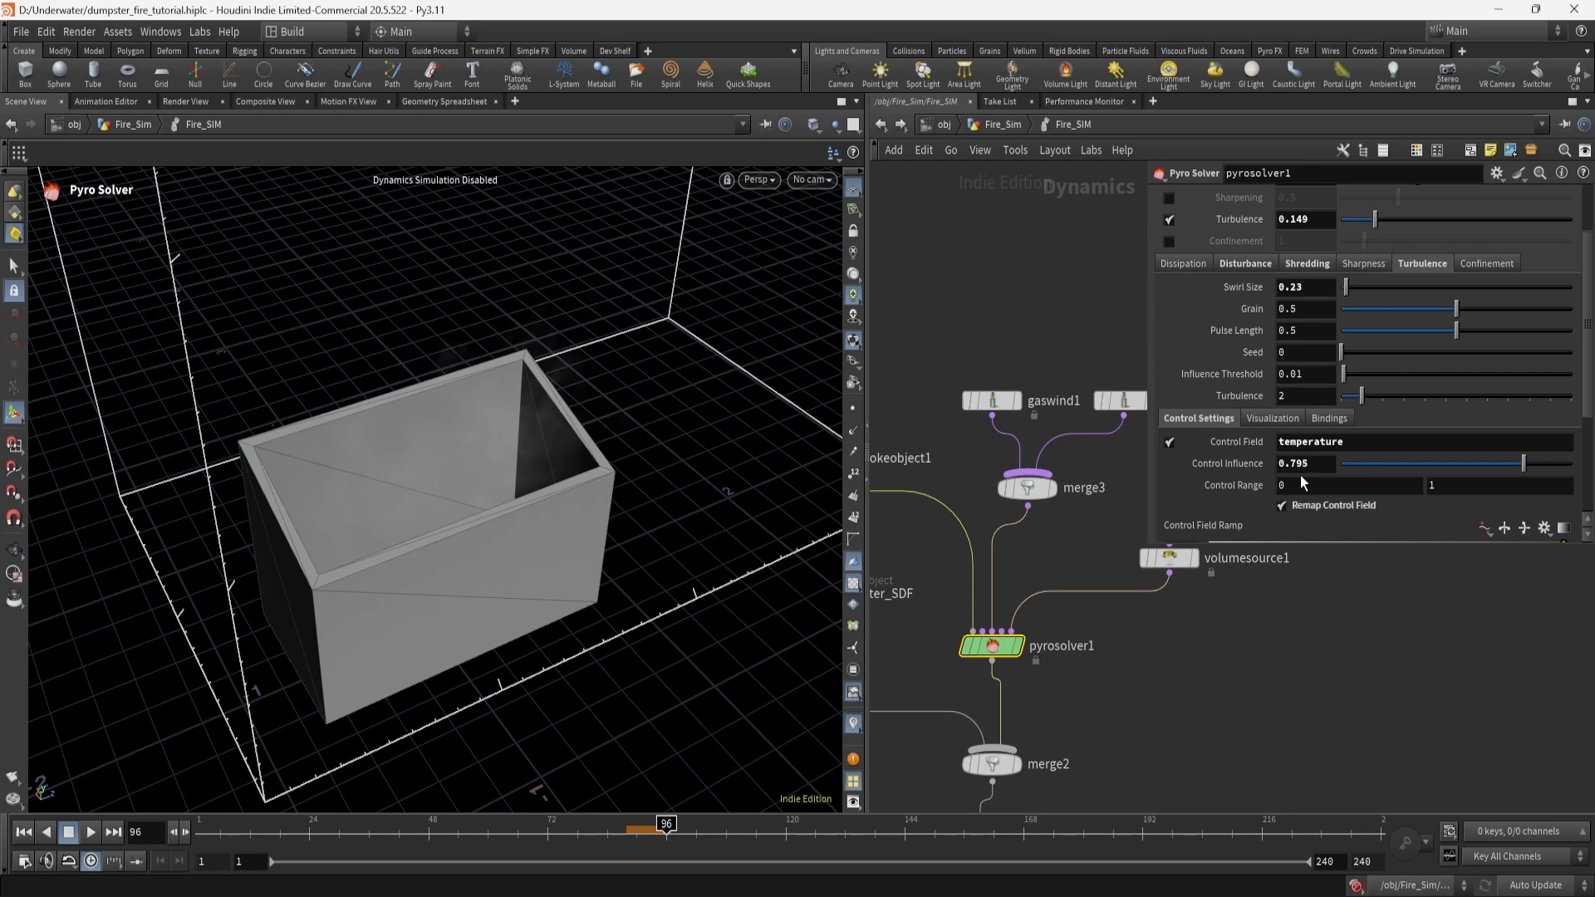
scroll(1299, 475, "down", 1)
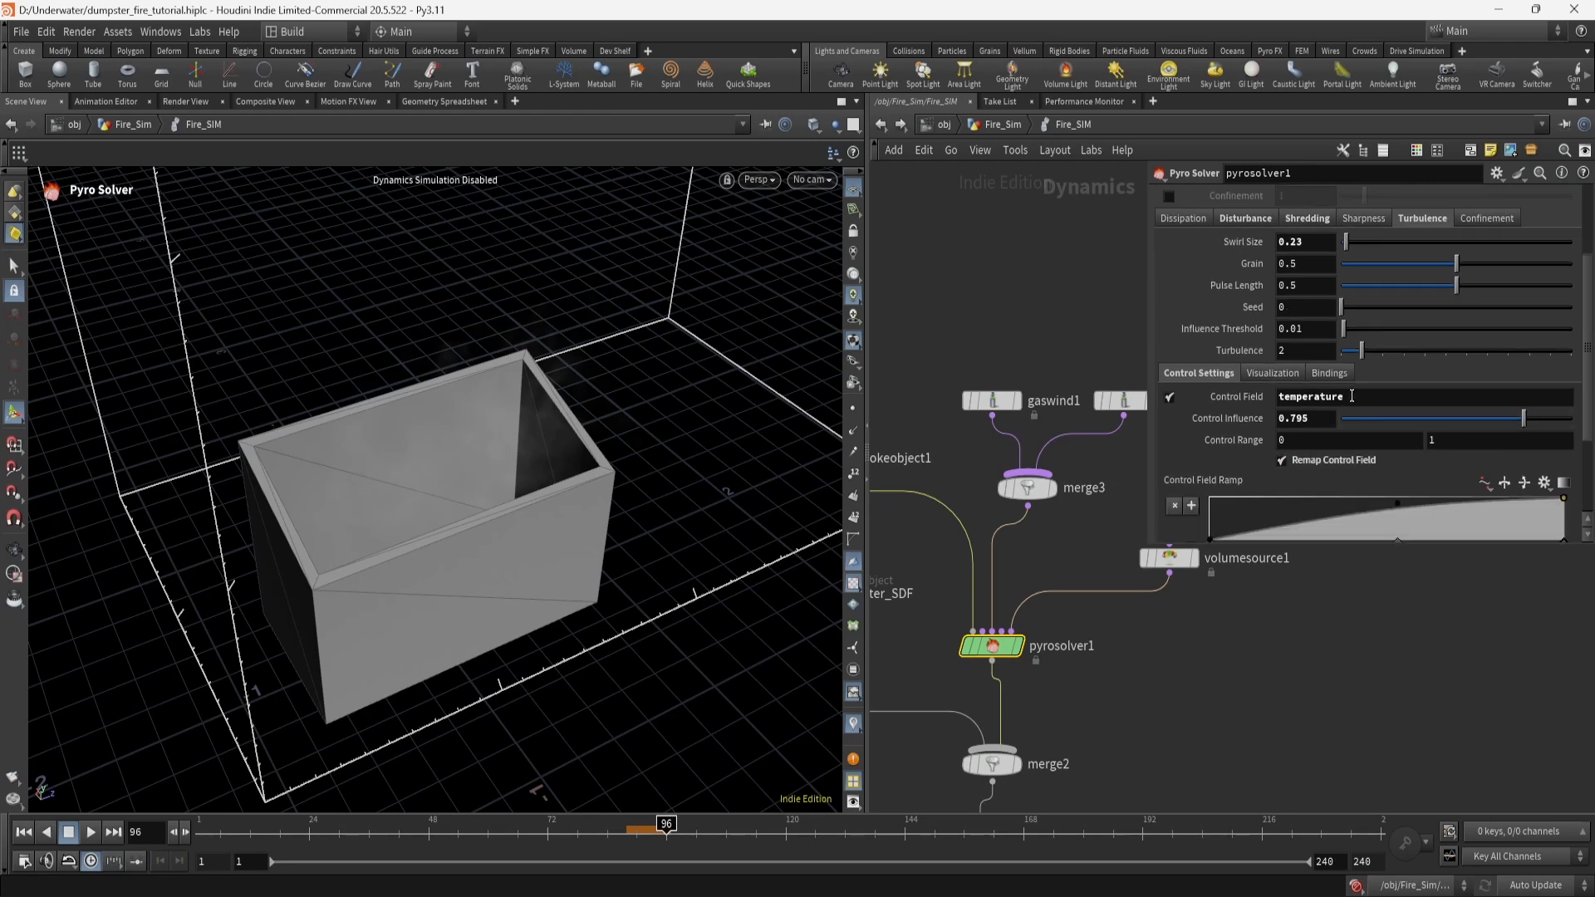
scroll(1238, 442, "up", 3)
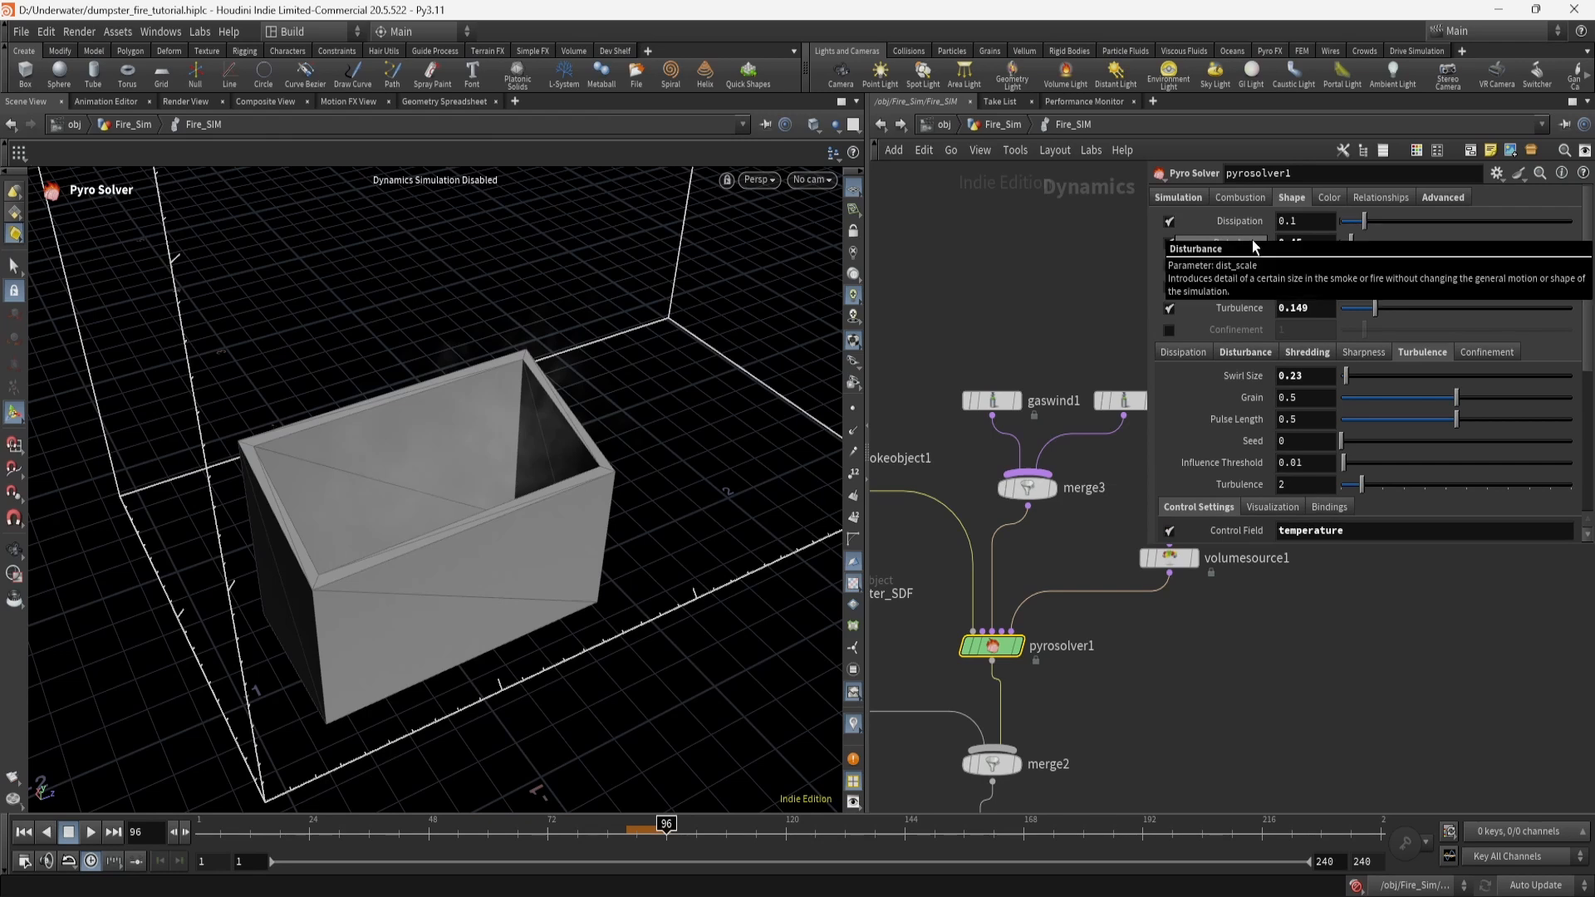
In the Disturbance settings, set Base Block Size to 0.1.
left_click(1244, 353)
mouse_move(1213, 402)
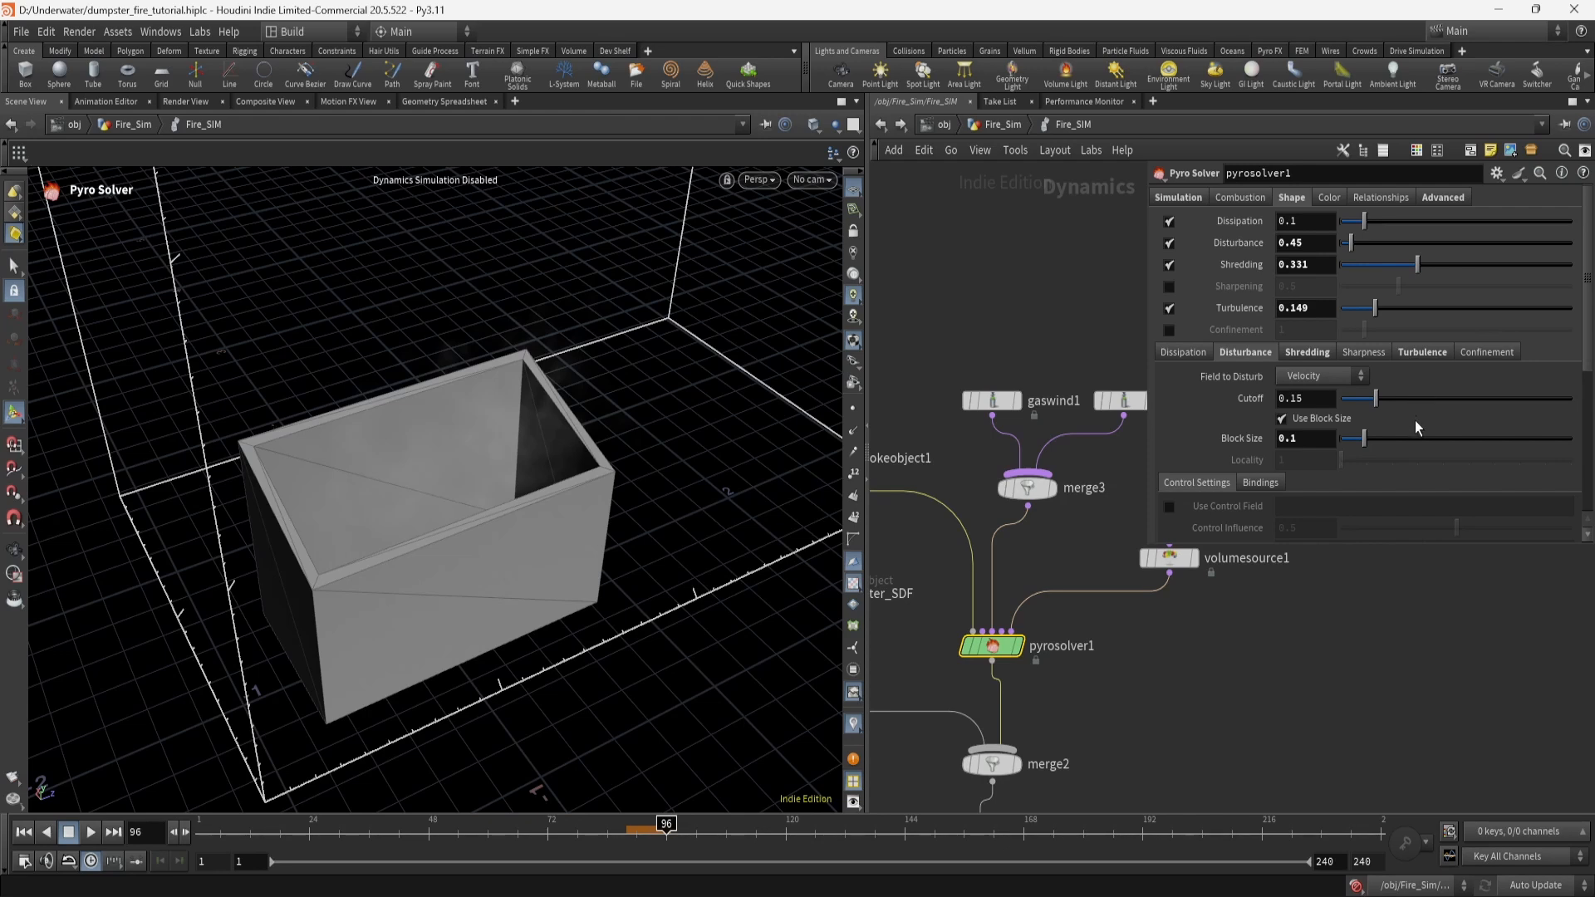
scroll(1414, 426, "down", 2)
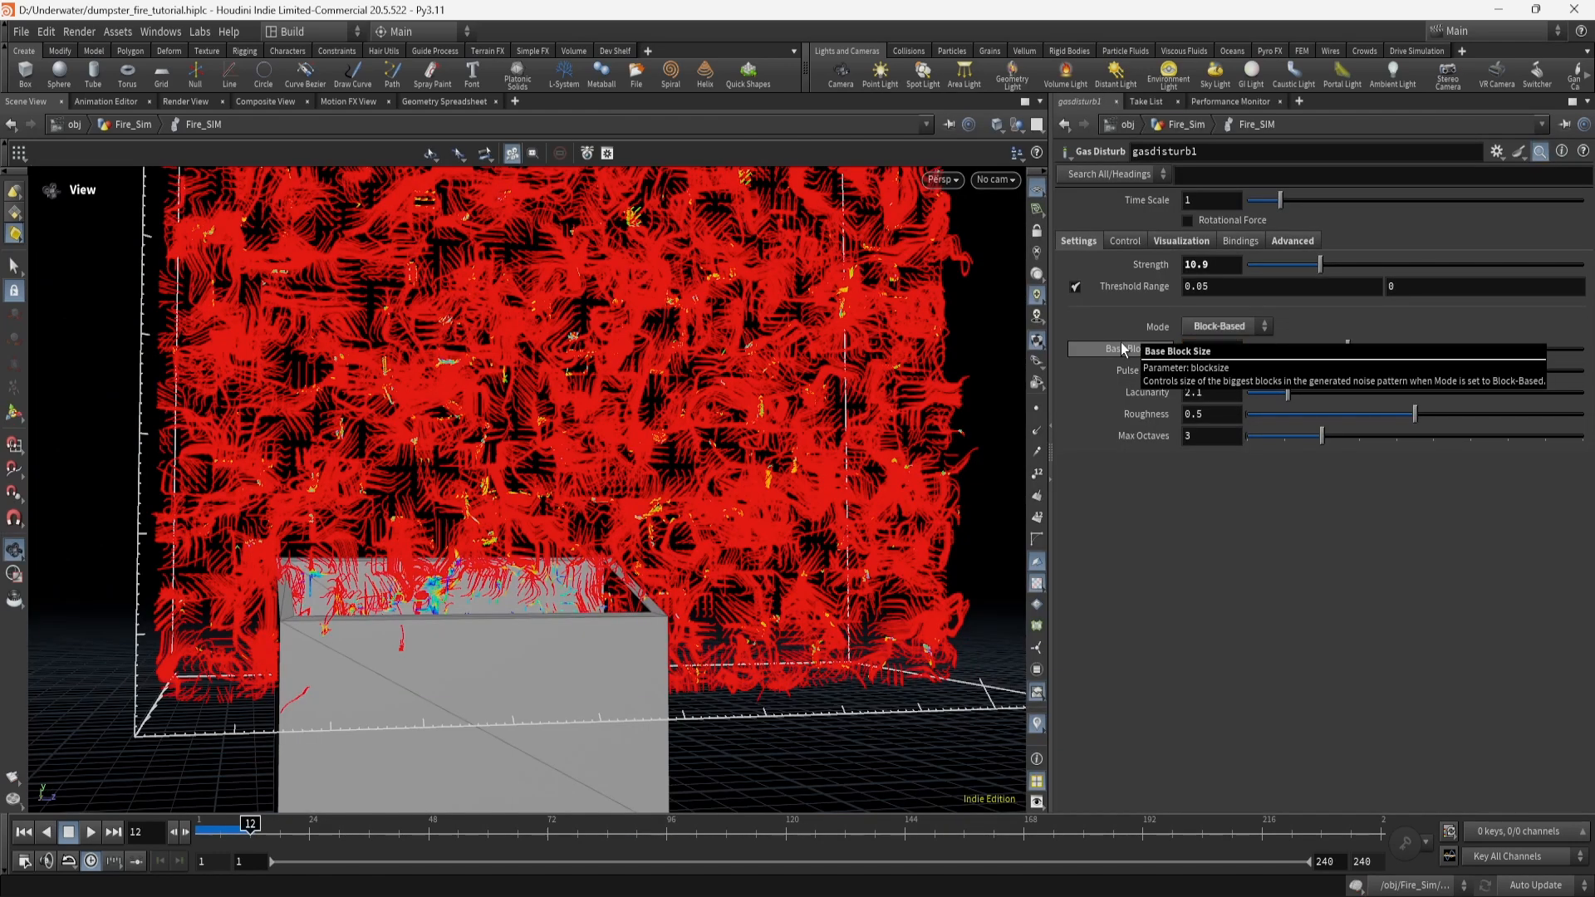
left_click_drag(1226, 347, 1067, 341)
type("0.1")
key("Return")
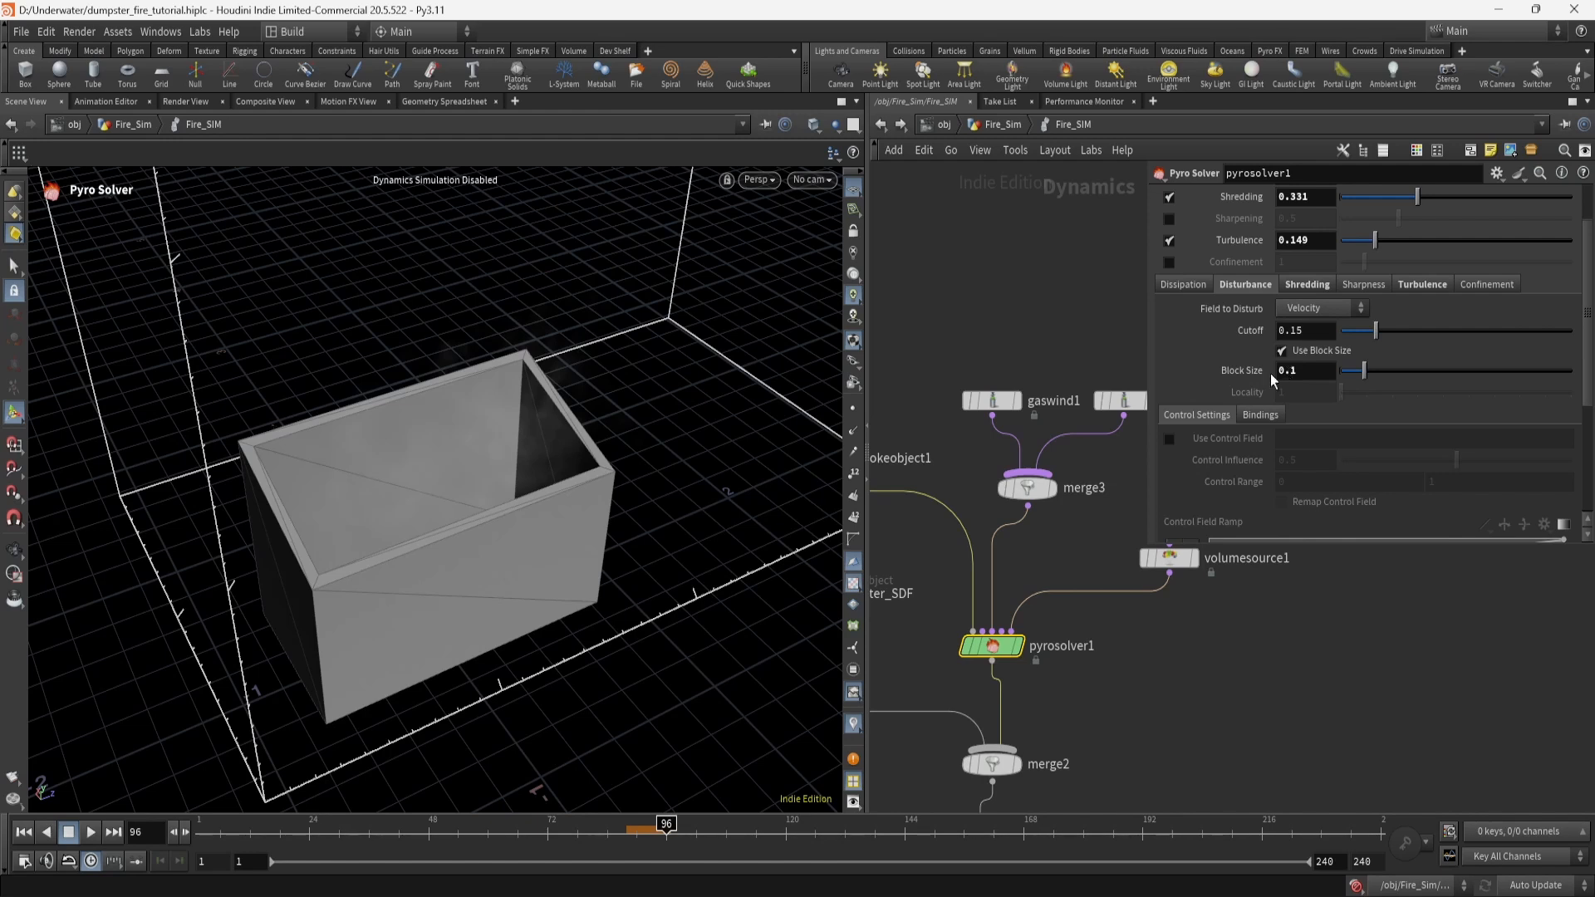
scroll(1315, 440, "down", 3)
scroll(1315, 445, "up", 3)
left_click_drag(659, 440, 623, 398, "alt")
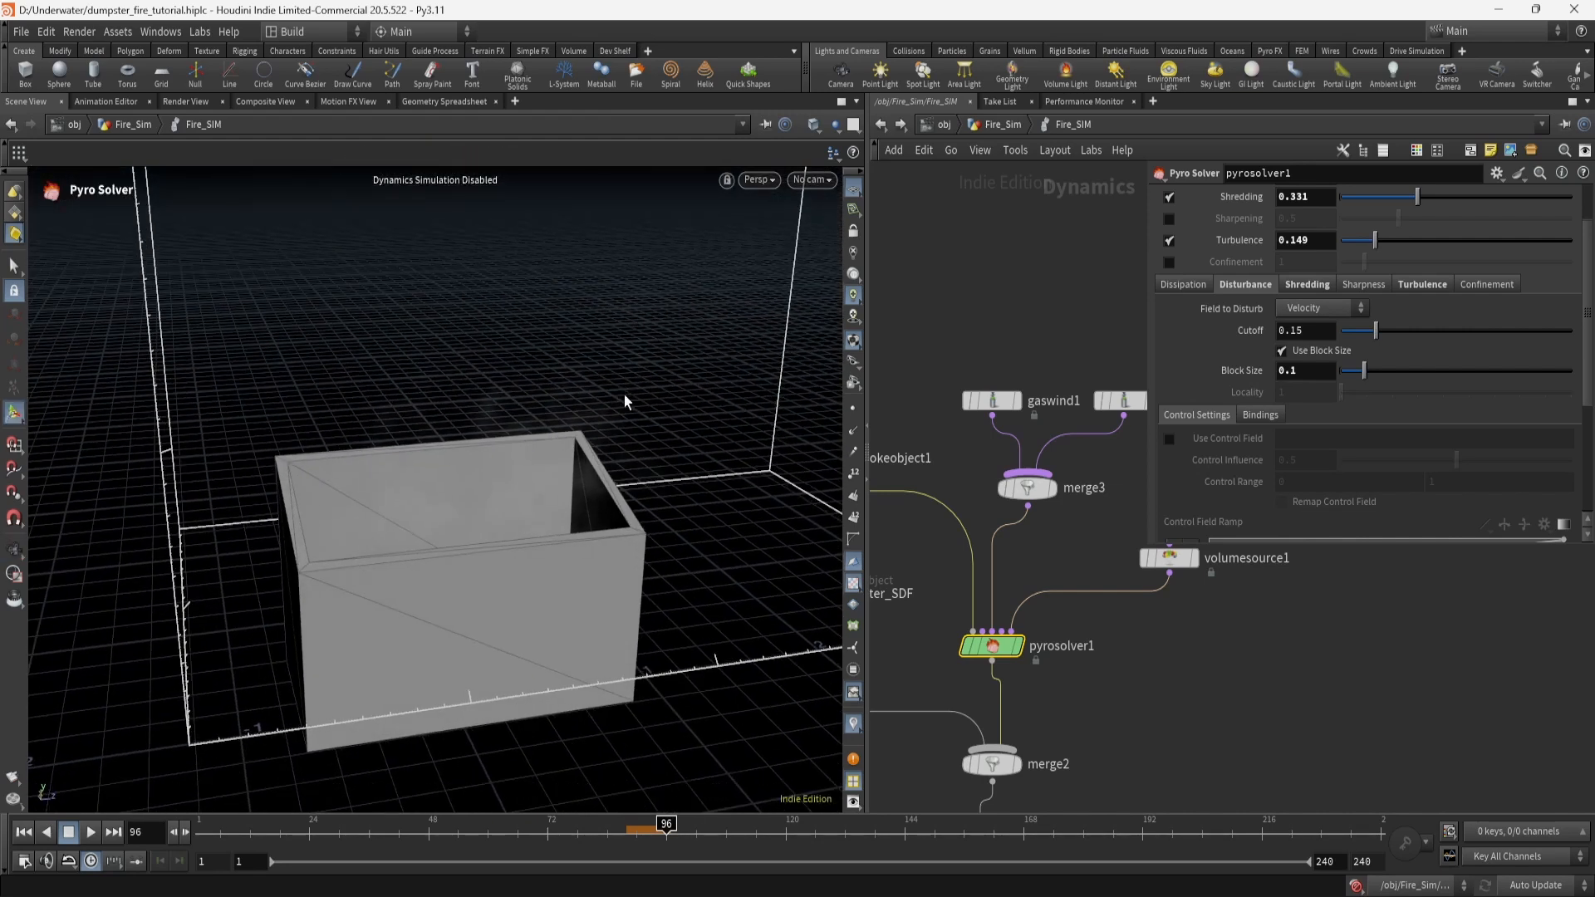
Review the Shredding settings (threshold 0.75, width 0.1, stretch 0.5) from a lower front view.
scroll(1294, 408, "up", 3)
left_click(1320, 358)
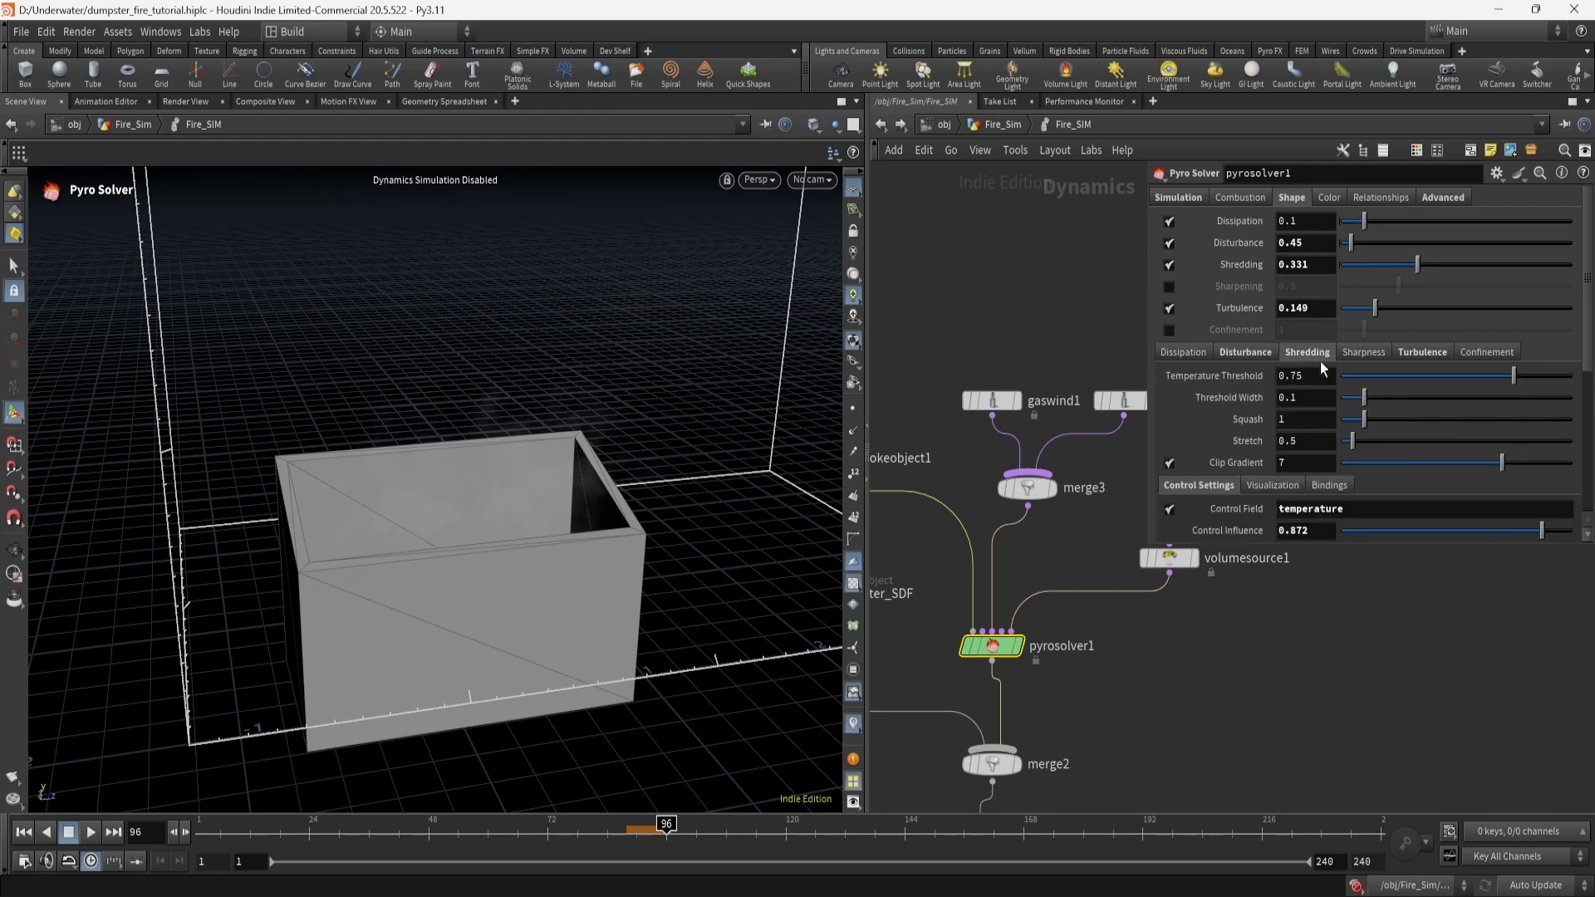
scroll(1229, 428, "down", 1)
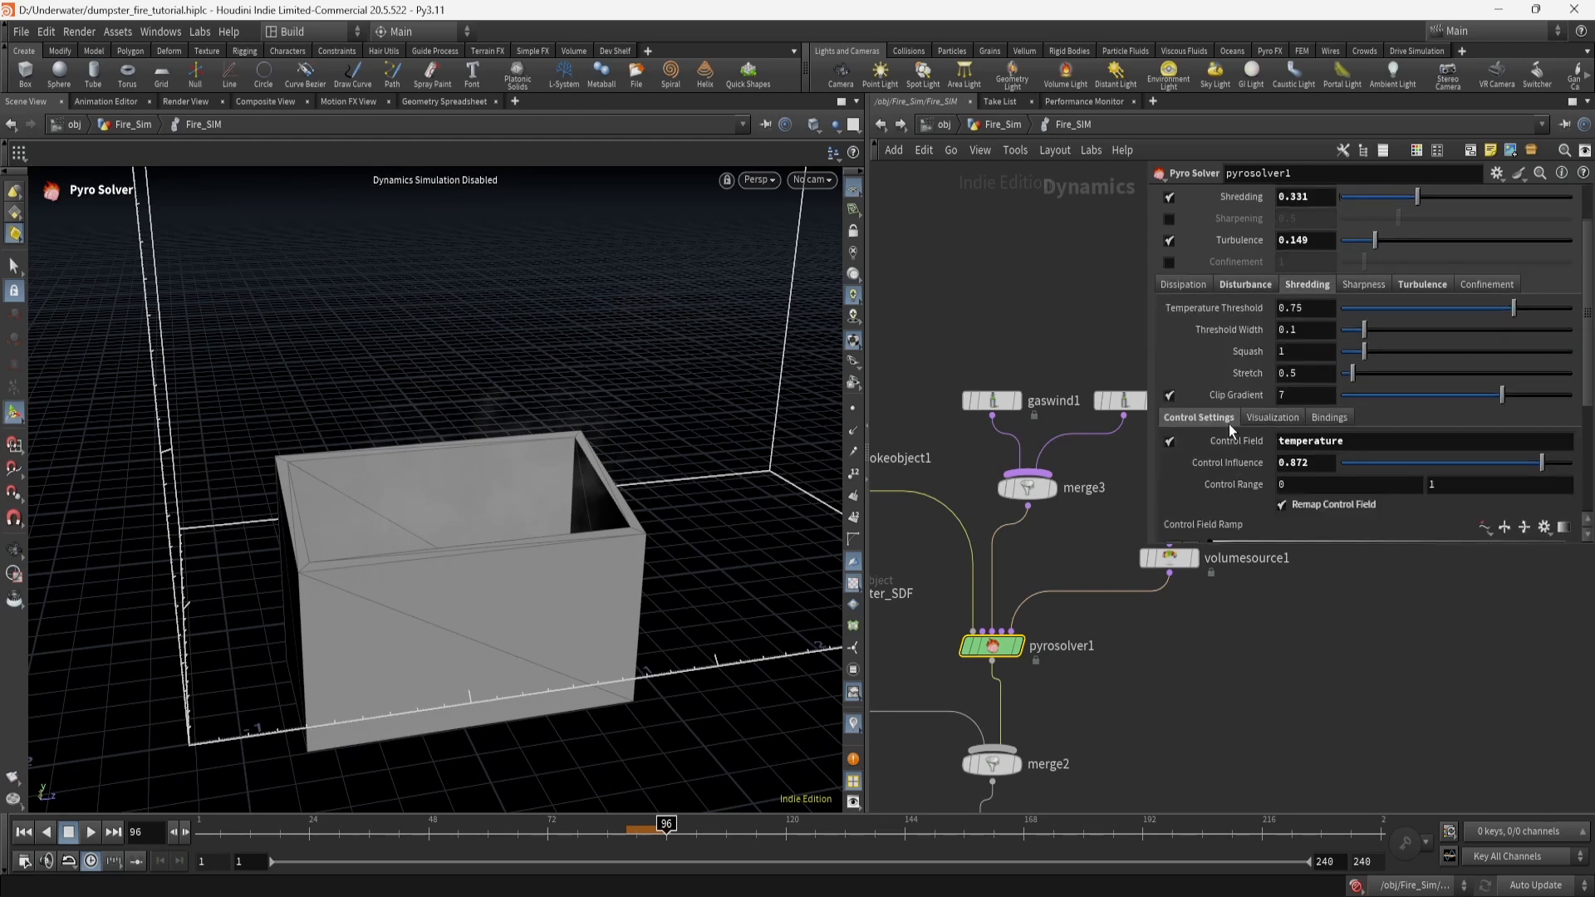
scroll(1229, 426, "down", 1)
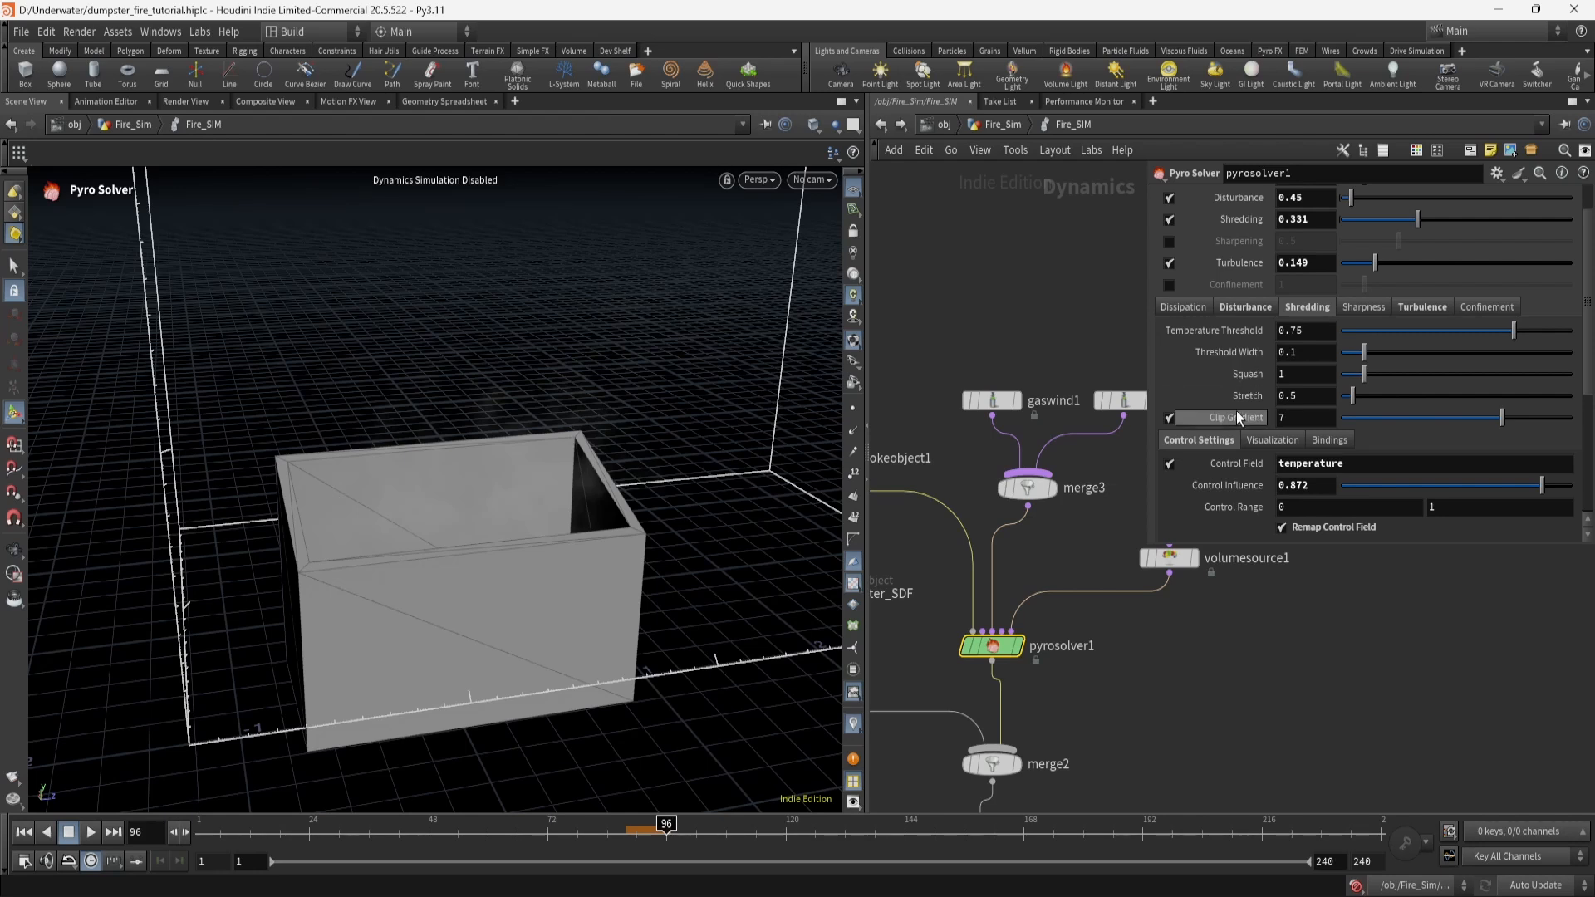
scroll(1237, 411, "down", 5)
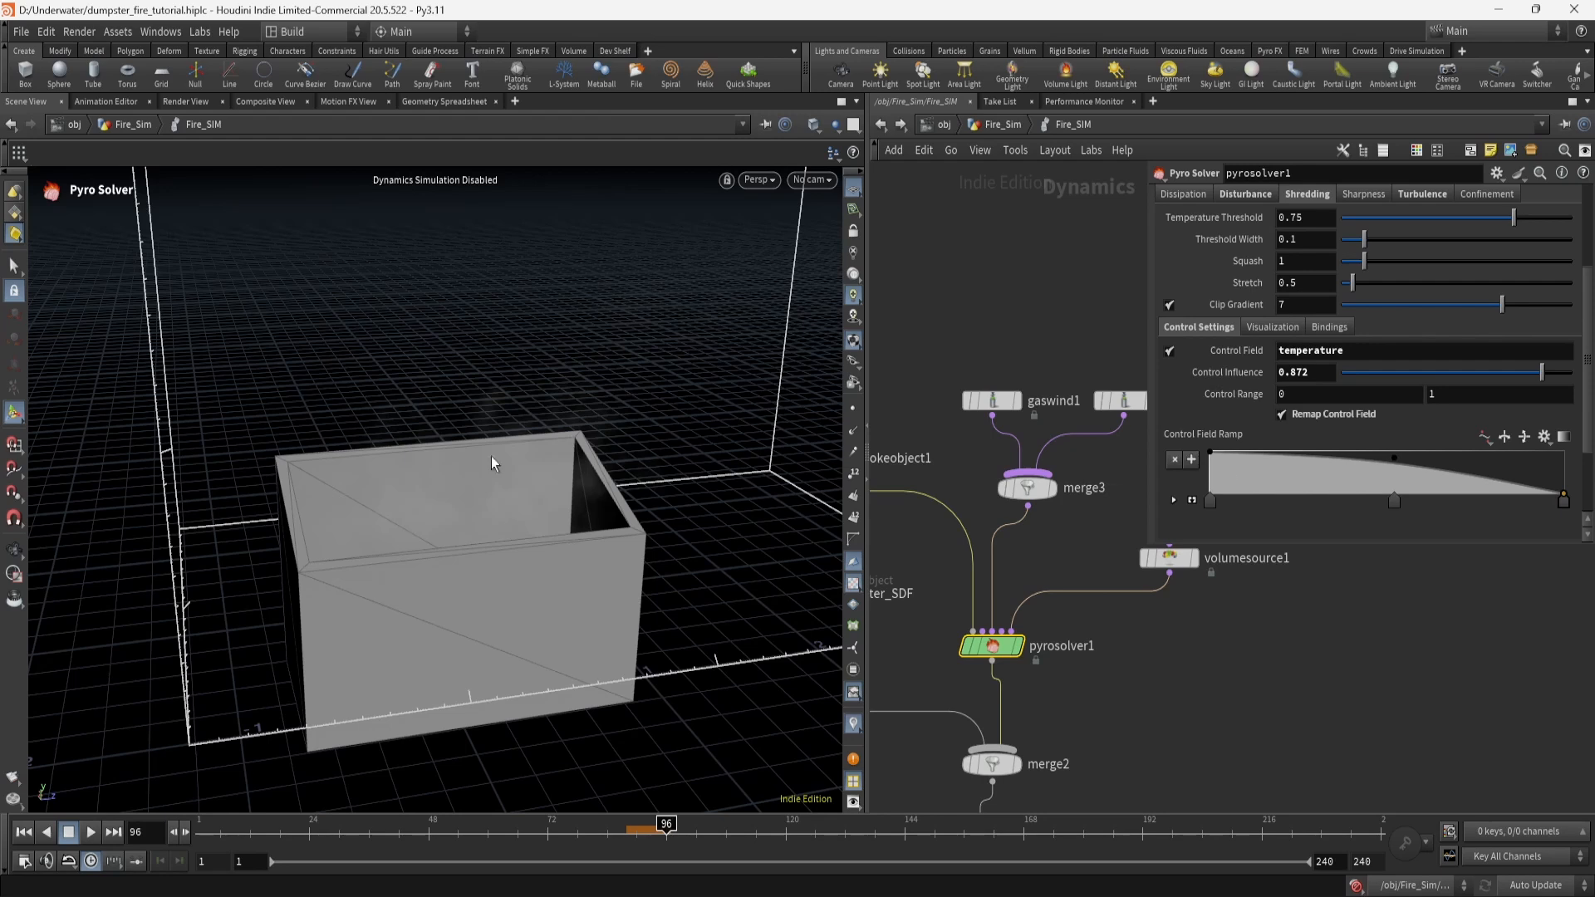
left_click_drag(491, 456, 510, 437, "alt")
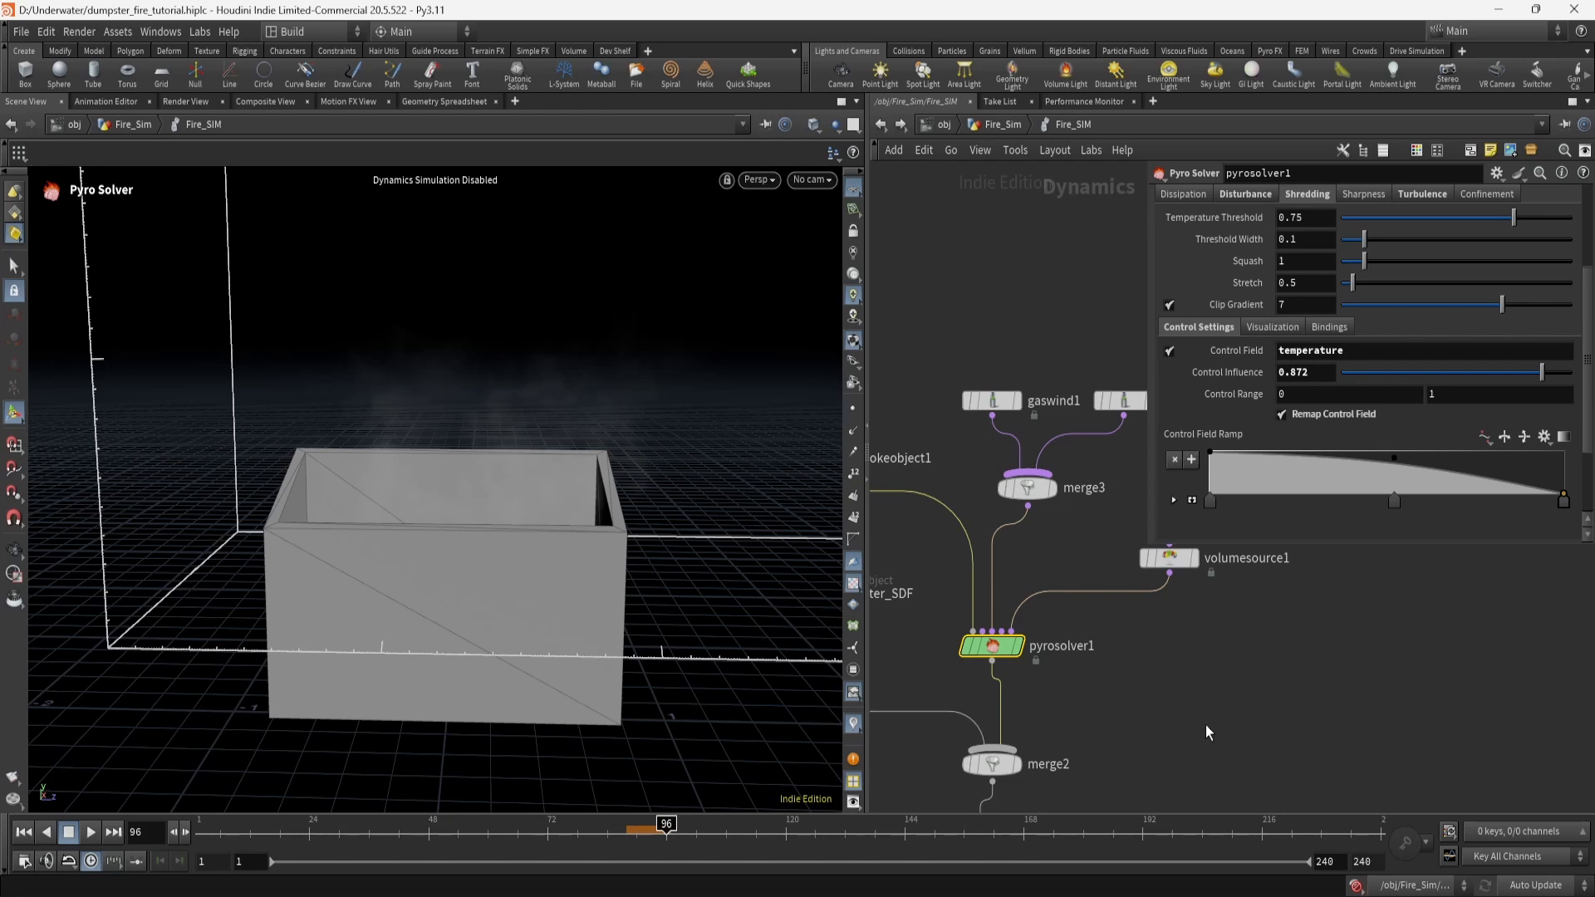
scroll(1316, 510, "up", 4)
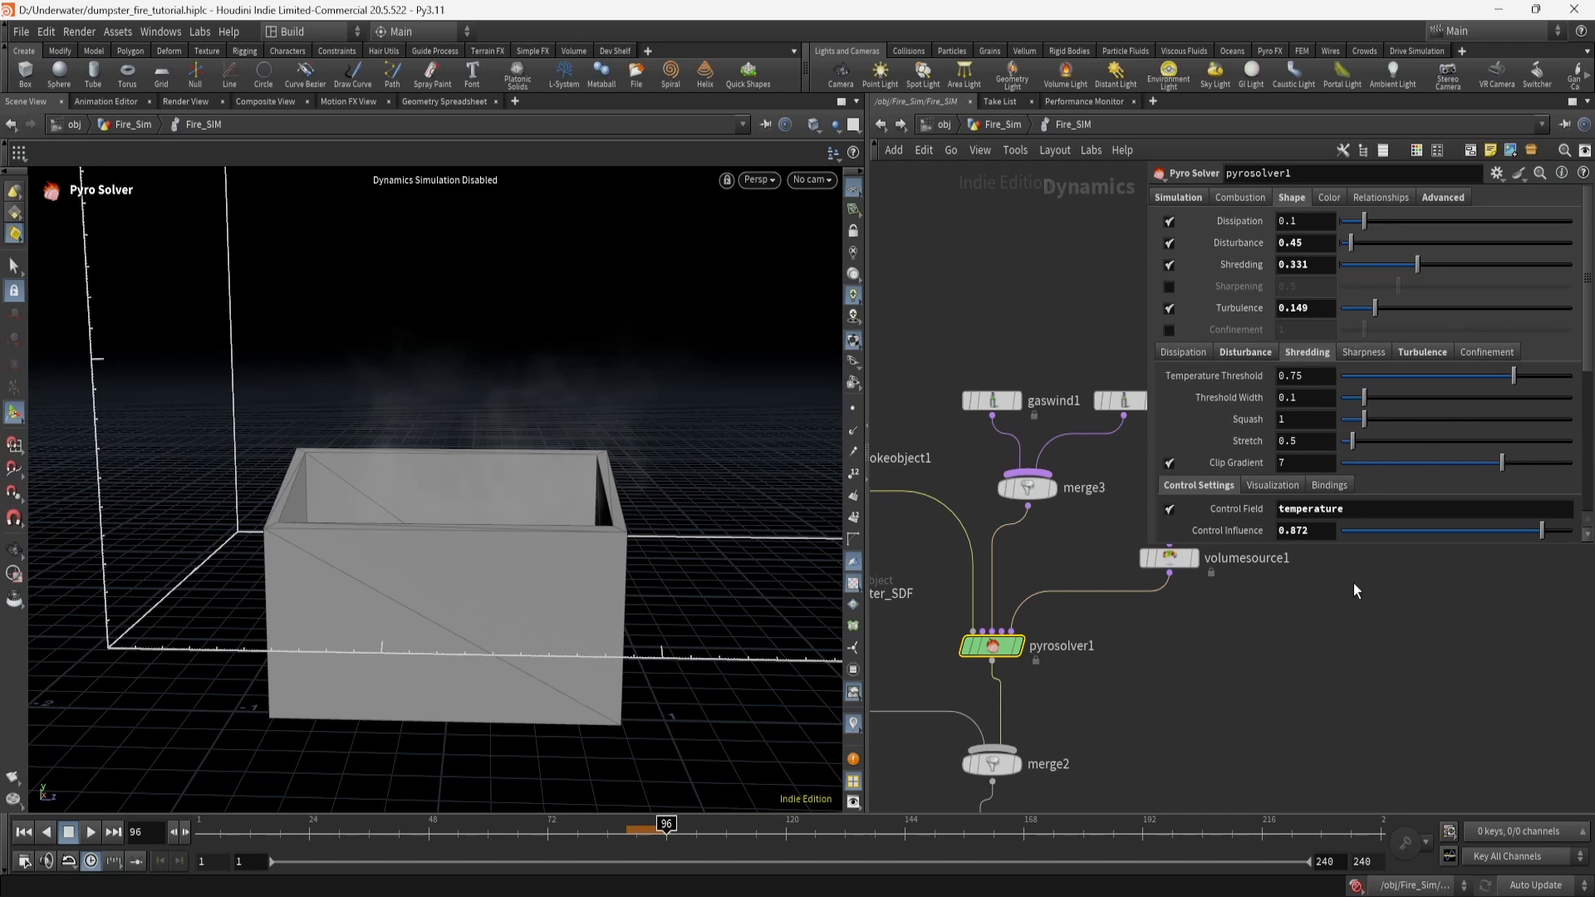
Check the pyro solver's 0.874 Cooling Rate, then select gaswind1 to show its wind settings.
left_click(1186, 199)
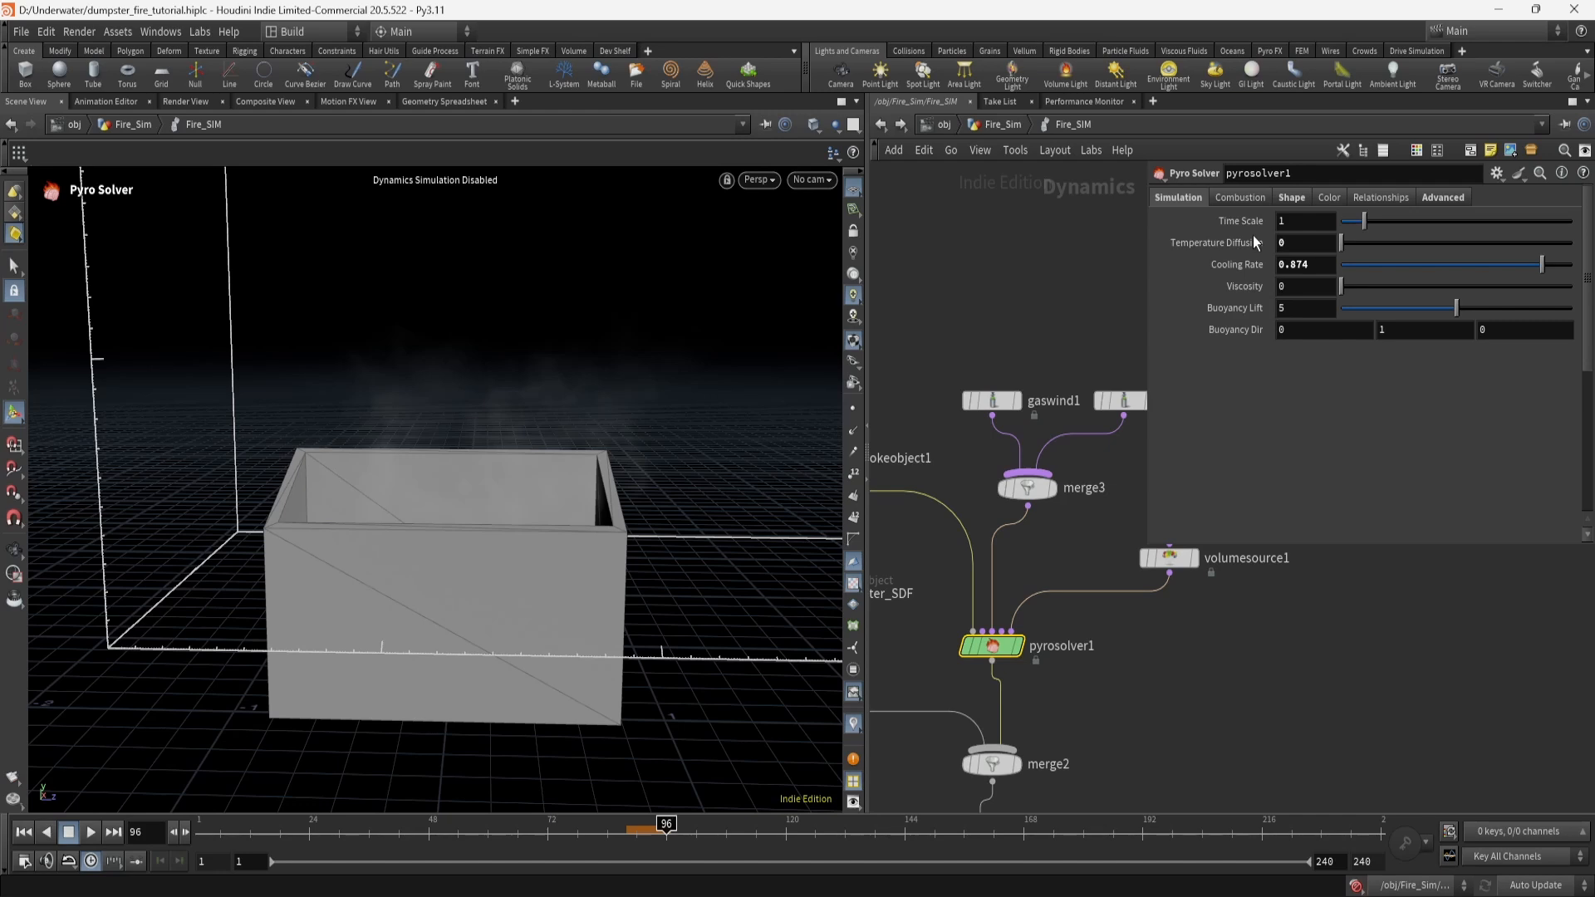
mouse_move(1244, 268)
left_click(1251, 660)
middle_click_drag(1117, 502, 1020, 523)
left_click(1028, 455)
left_click(903, 459)
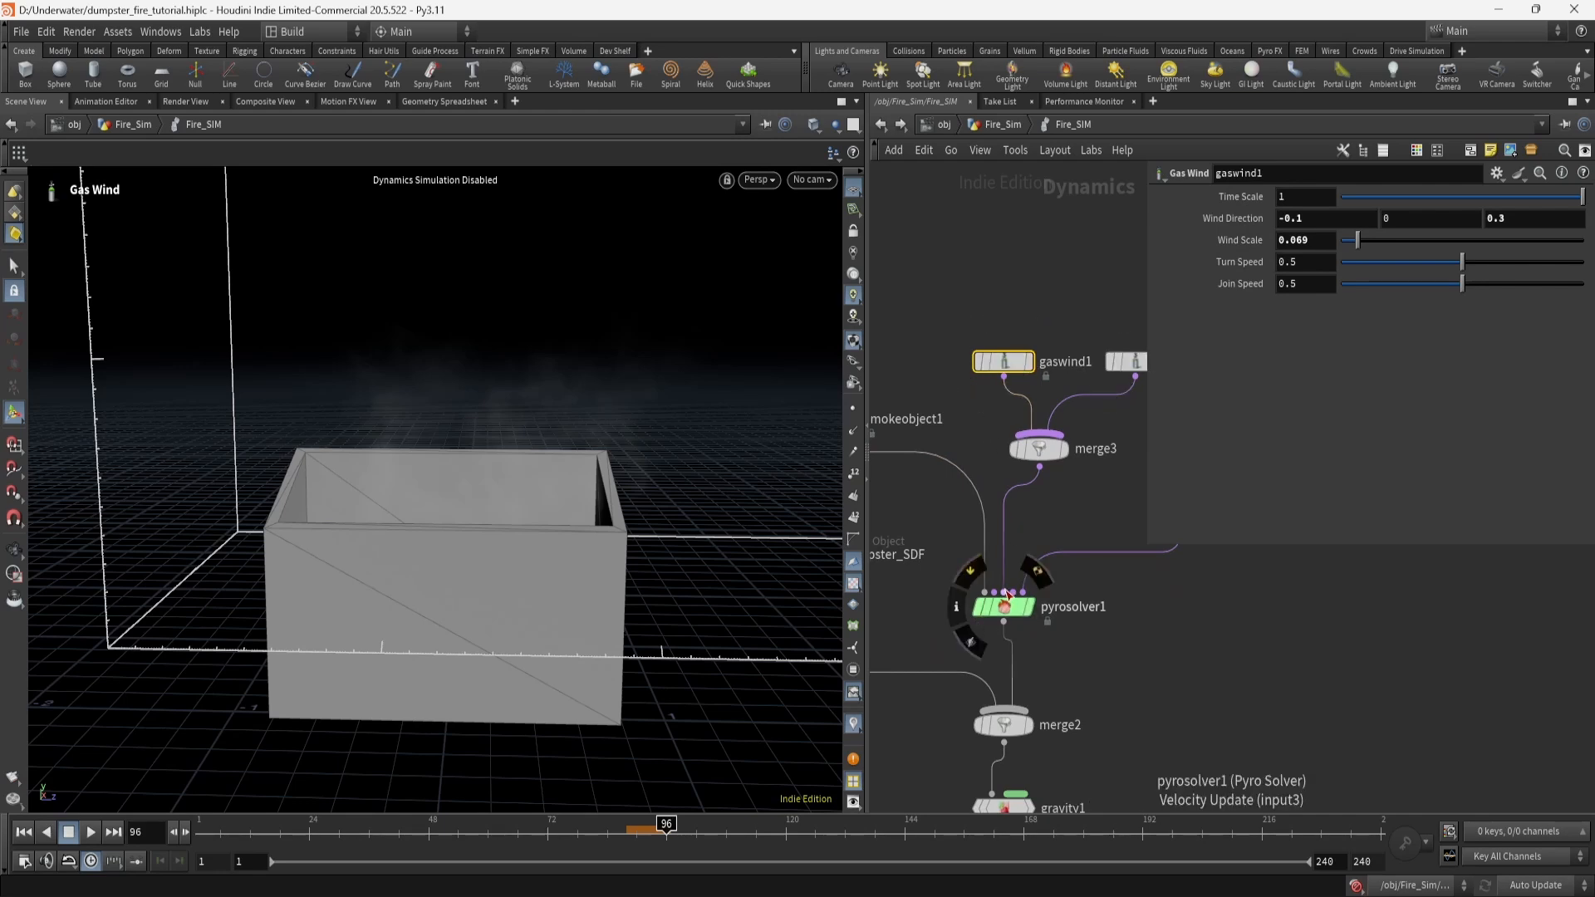
Orbit around the dumpster to inspect the smoke, then select gasvortexconfinement1.
middle_click_drag(1060, 520, 1000, 537)
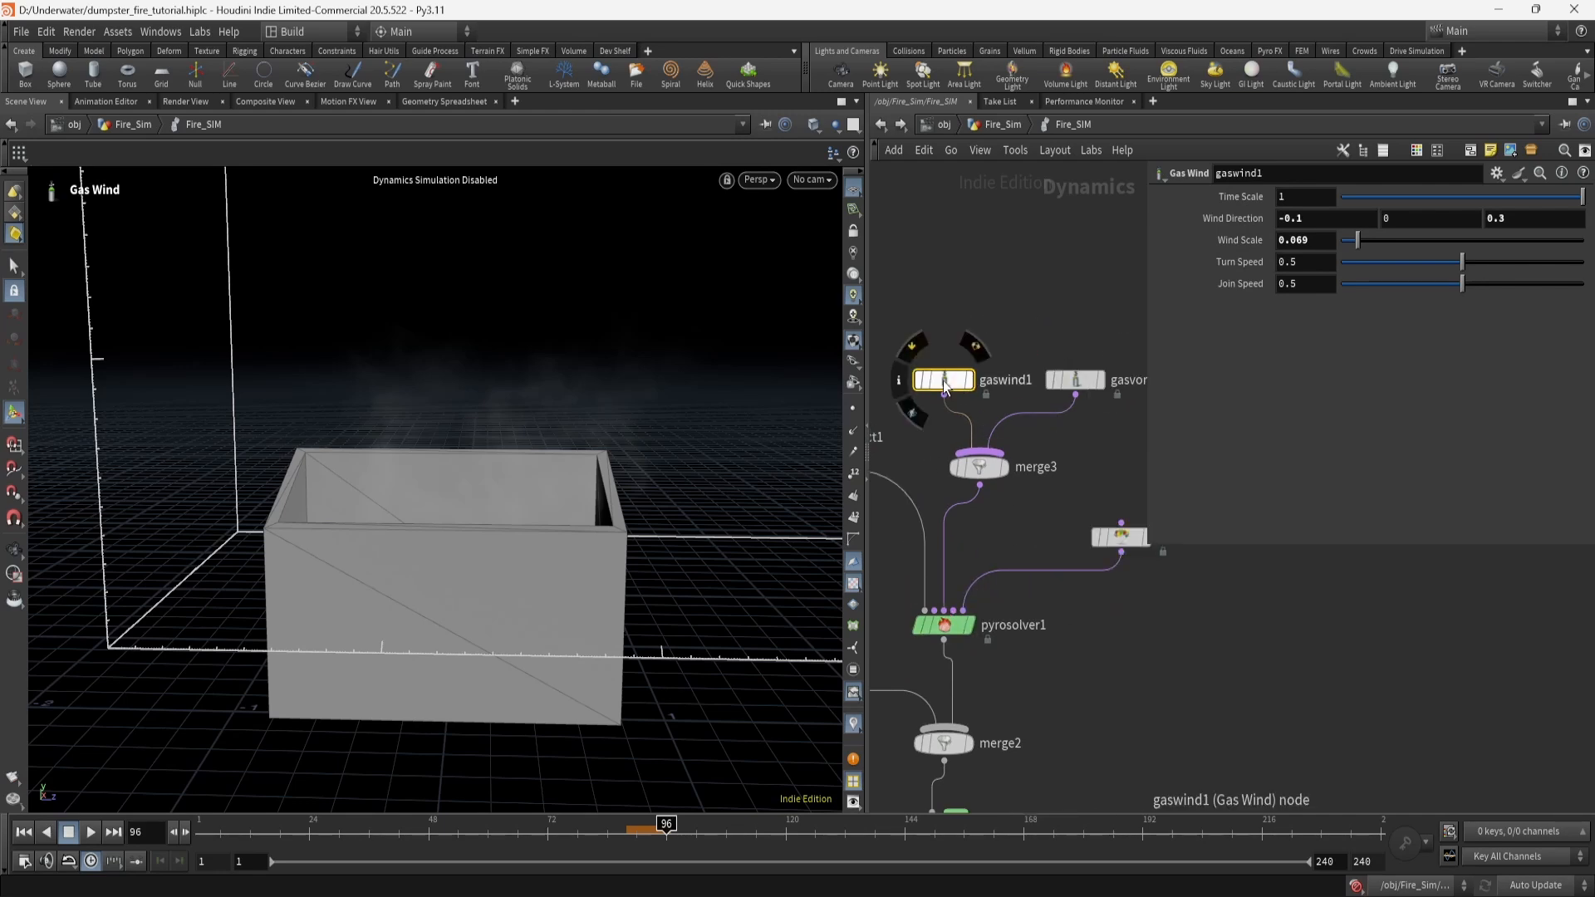
mouse_move(651, 452)
left_mouse_down("alt")
mouse_move(687, 452)
mouse_move(662, 449)
left_mouse_up("alt")
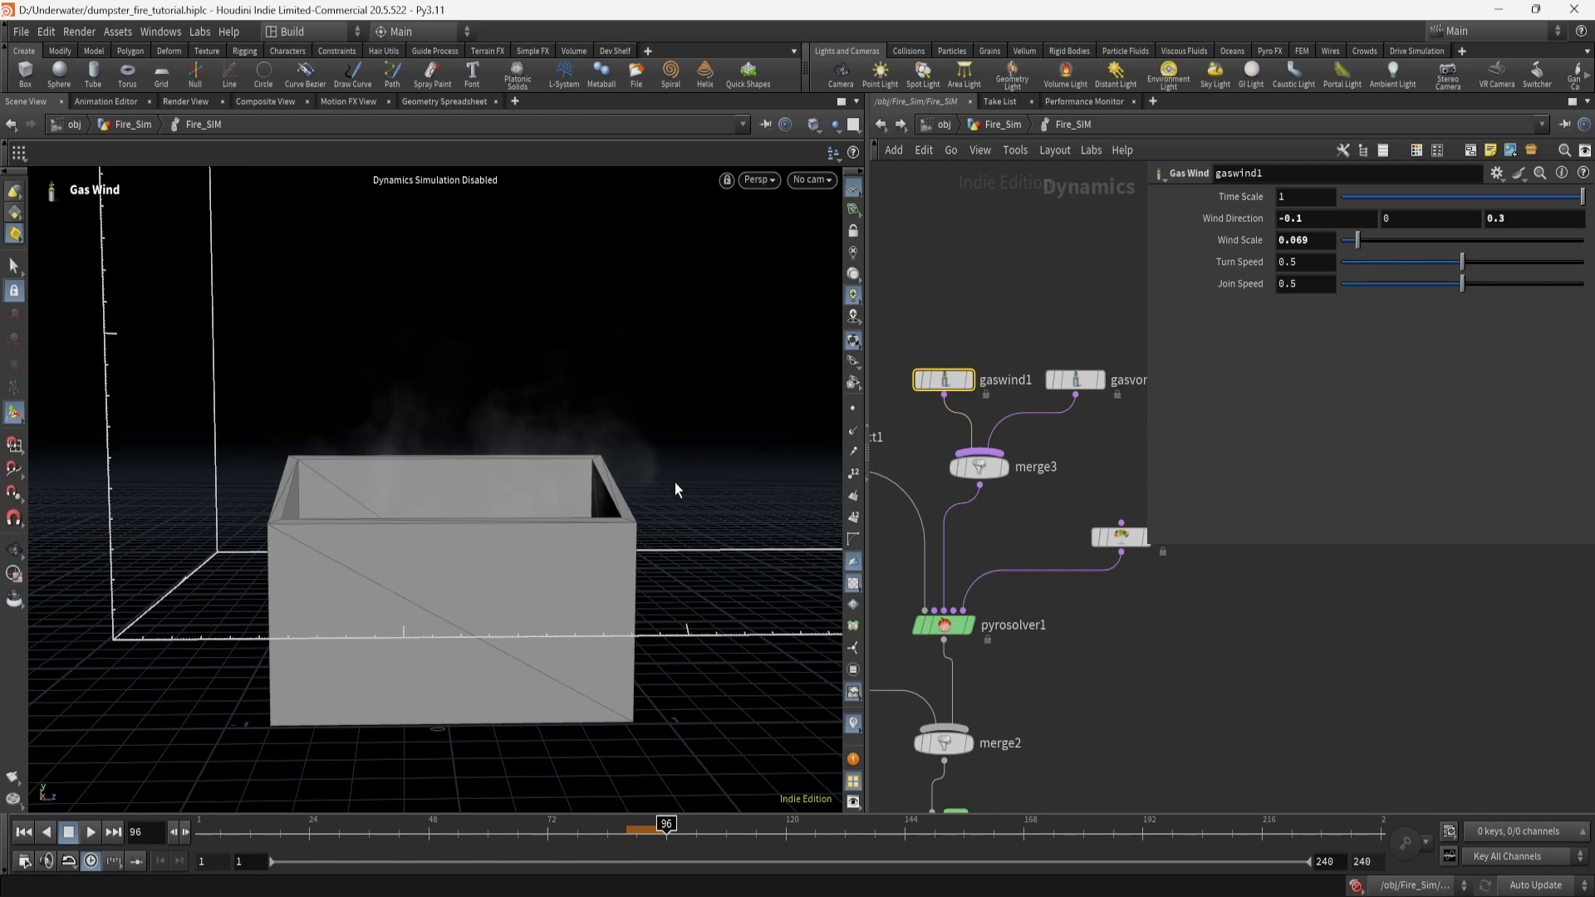
left_click_drag(675, 488, 605, 463)
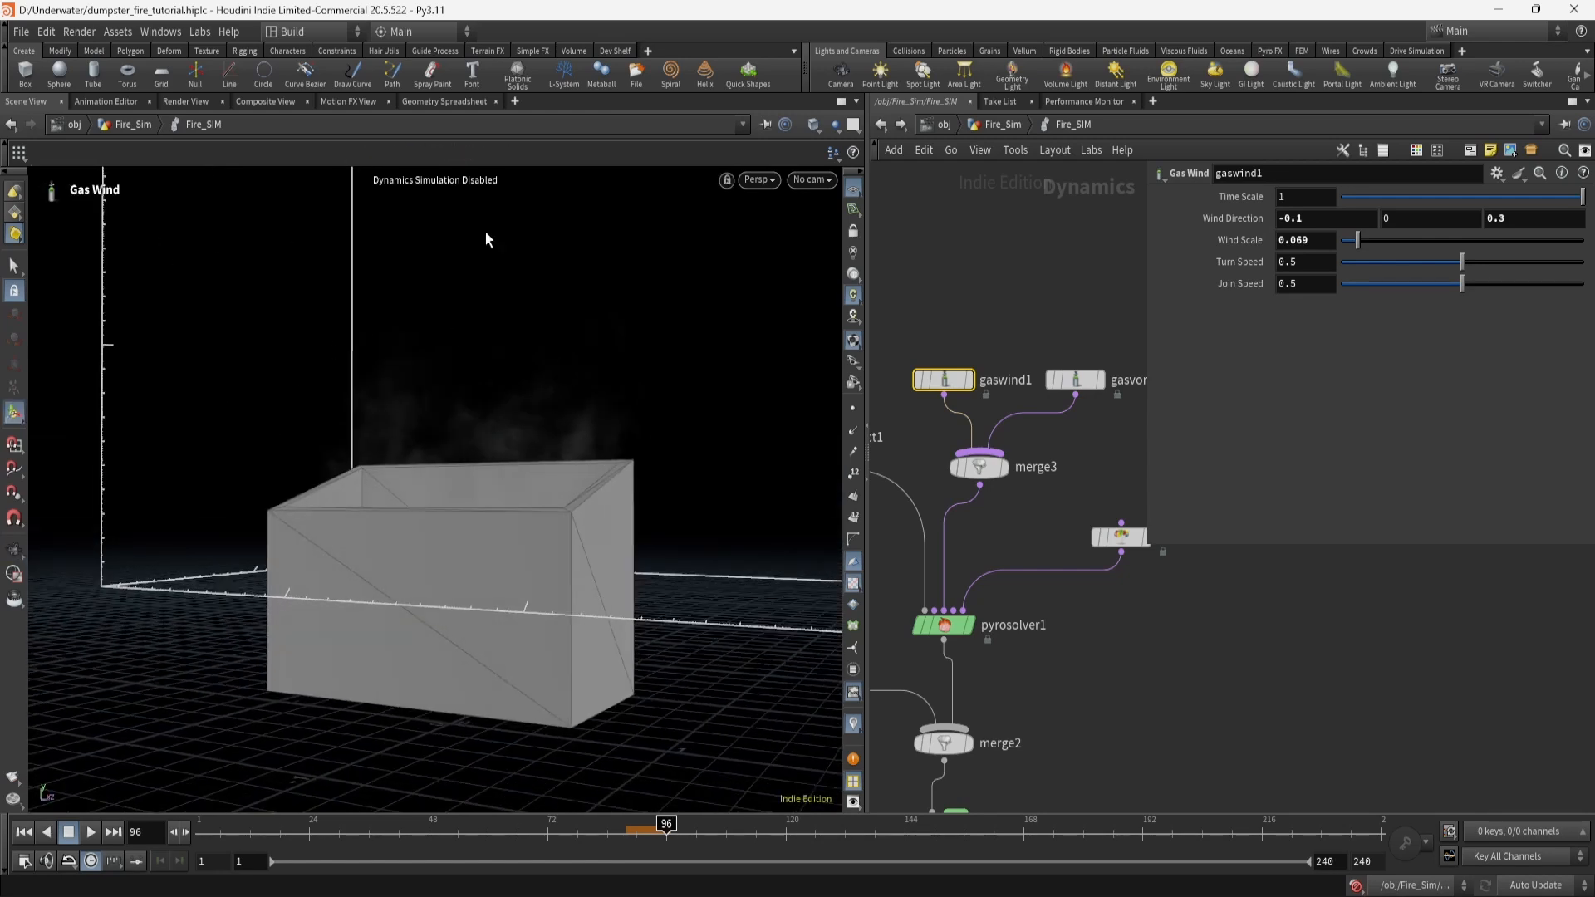
left_click_drag(526, 264, 364, 320)
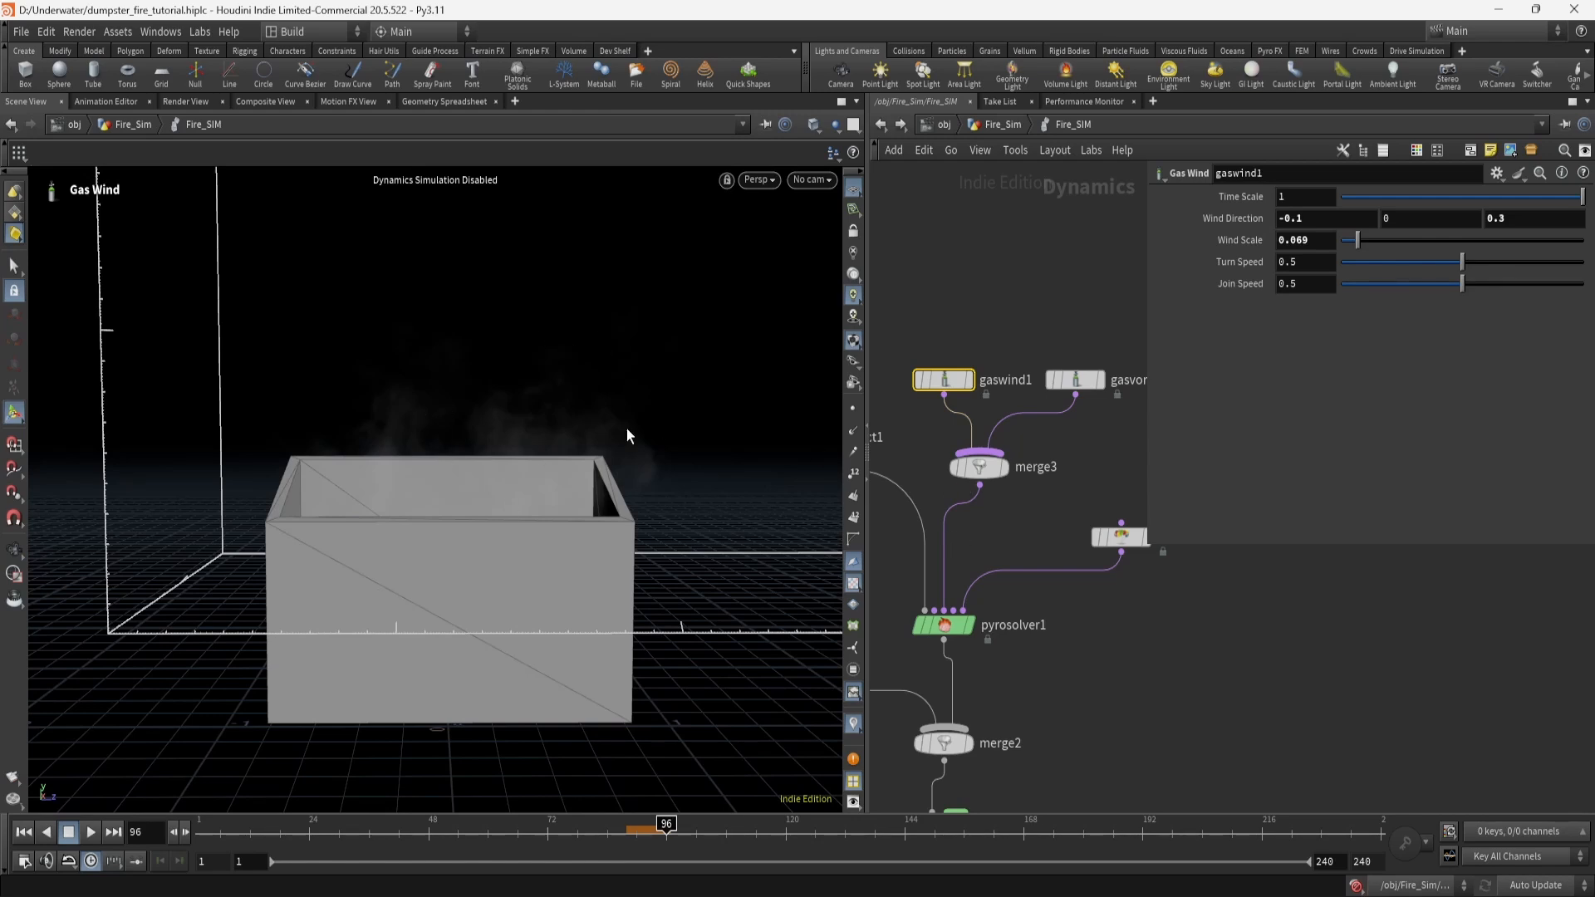
middle_click_drag(1112, 669, 1030, 691)
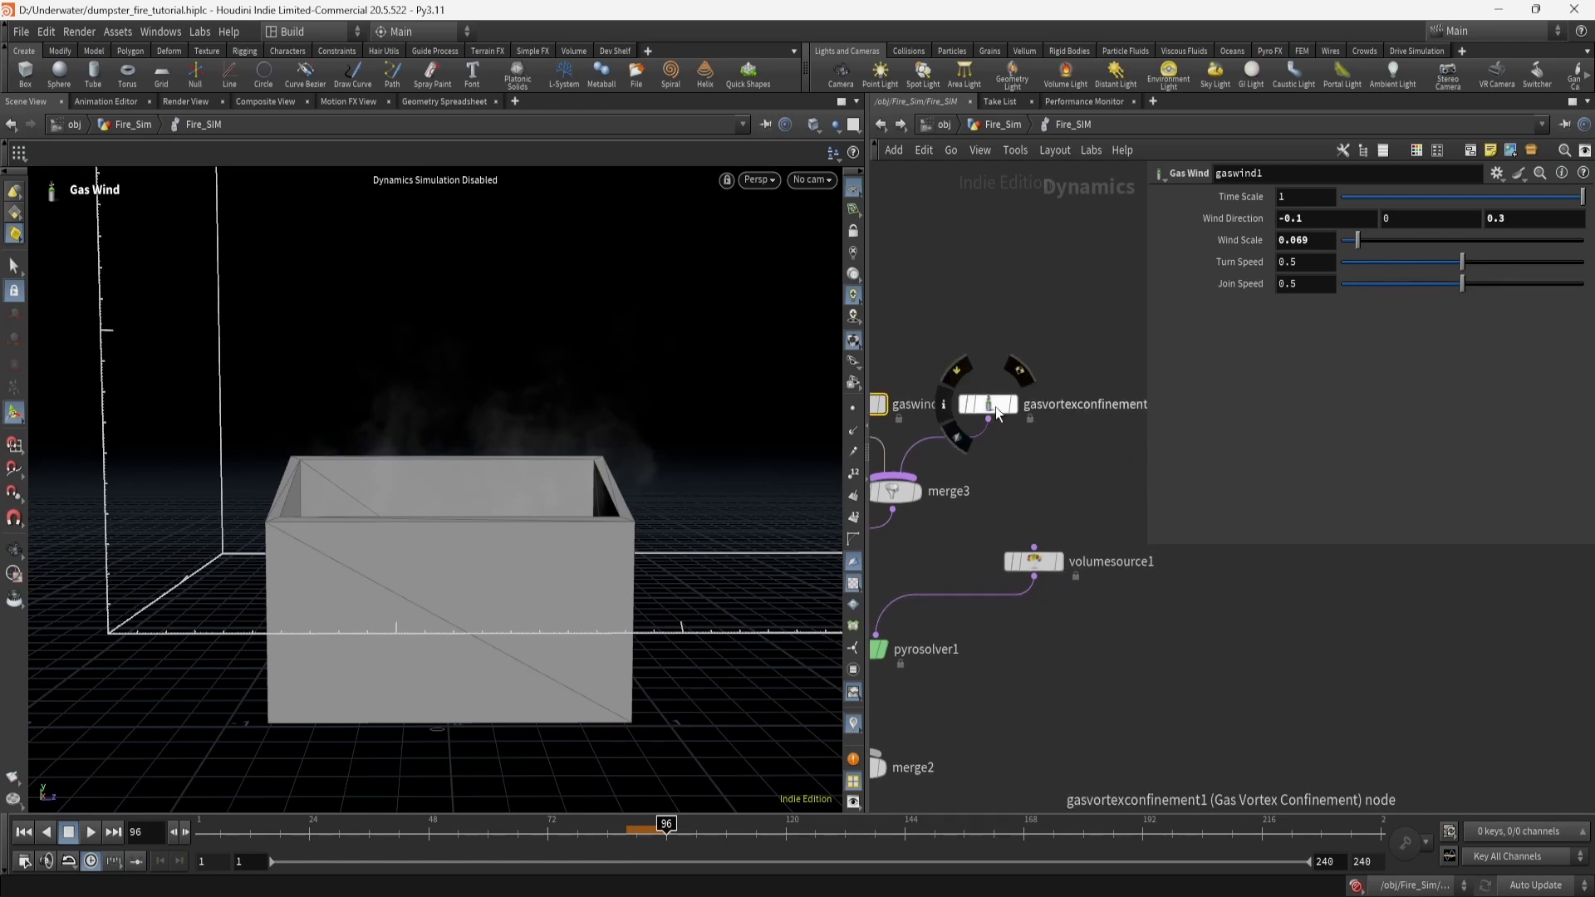
left_click(994, 406)
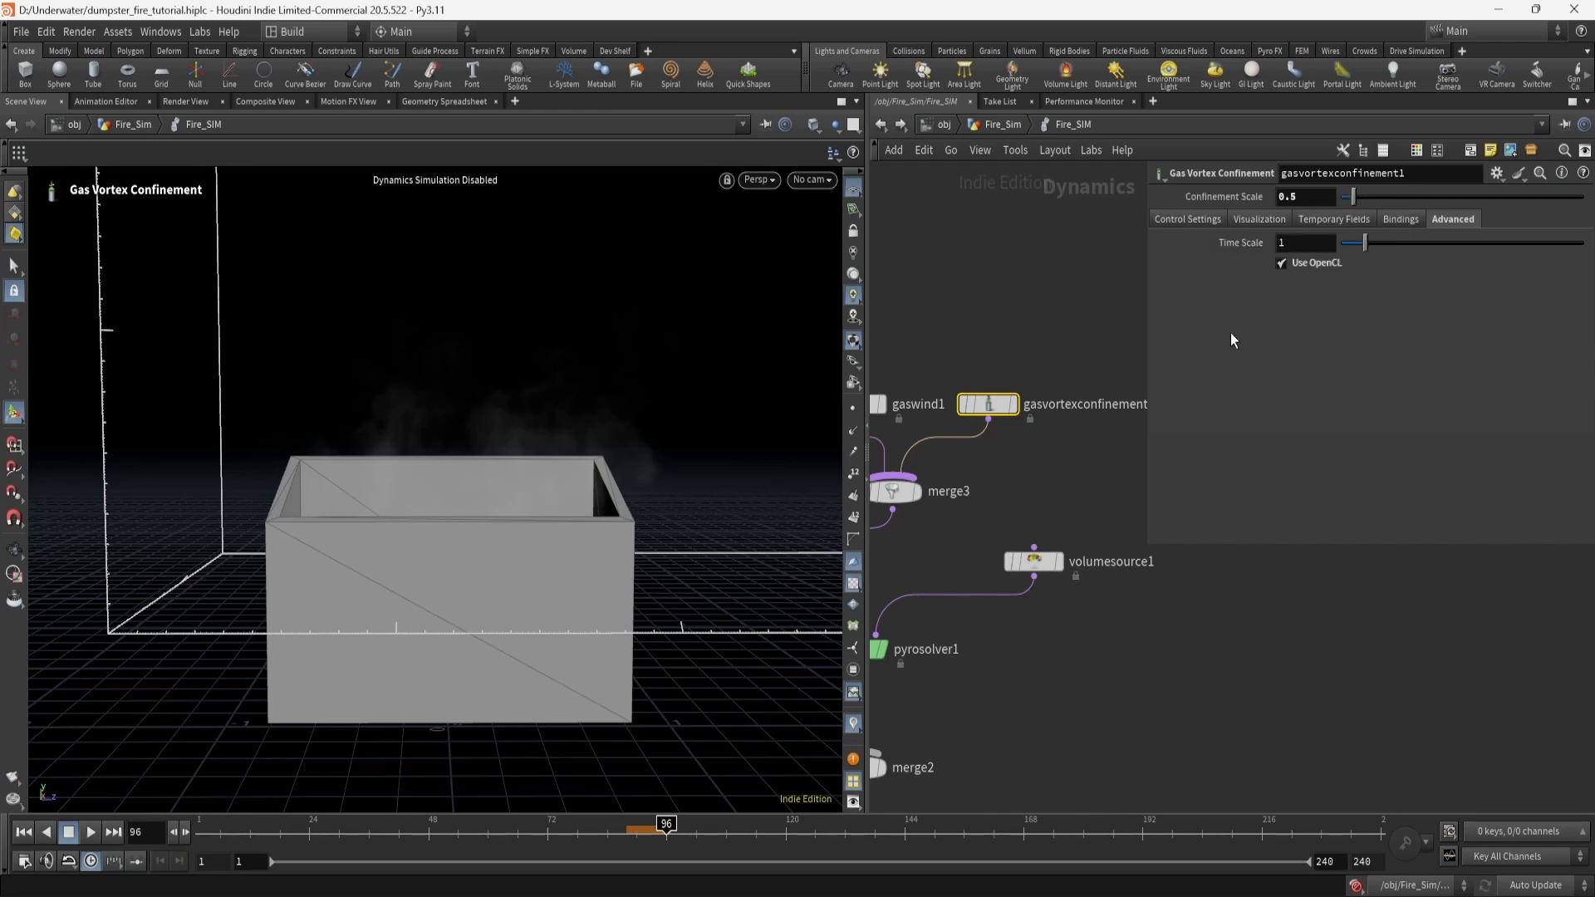
middle_click_drag(970, 307, 1026, 297)
Check pyrosolver1's Advanced advection settings, then select the vortex confinement node.
left_click(1004, 553)
middle_click_drag(994, 562, 1061, 539)
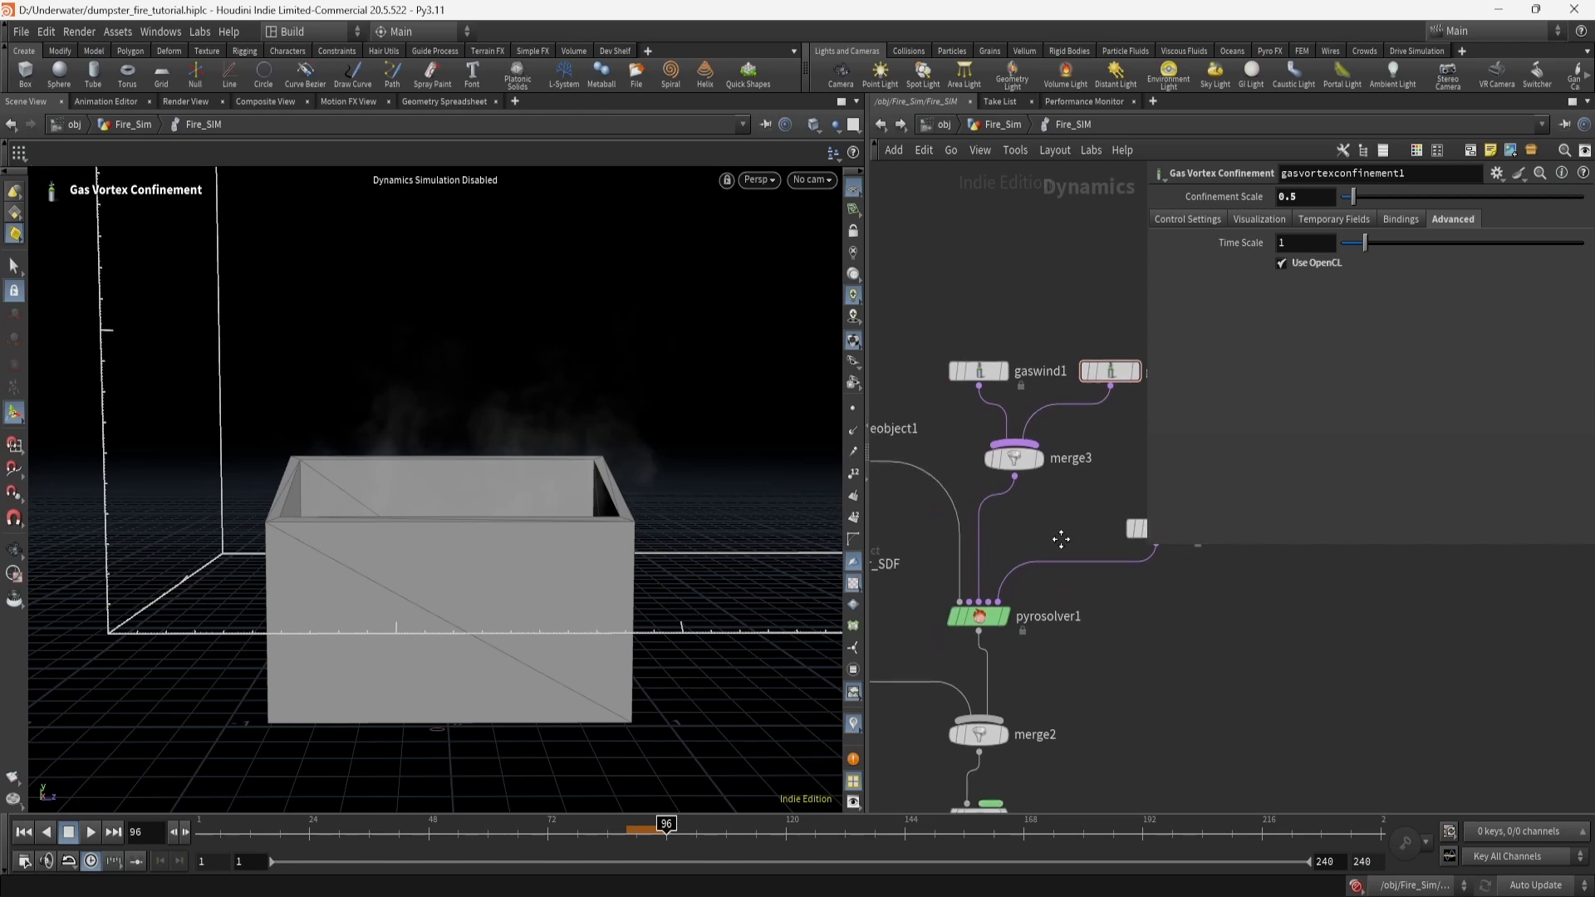
left_click(980, 619)
left_click(1446, 203)
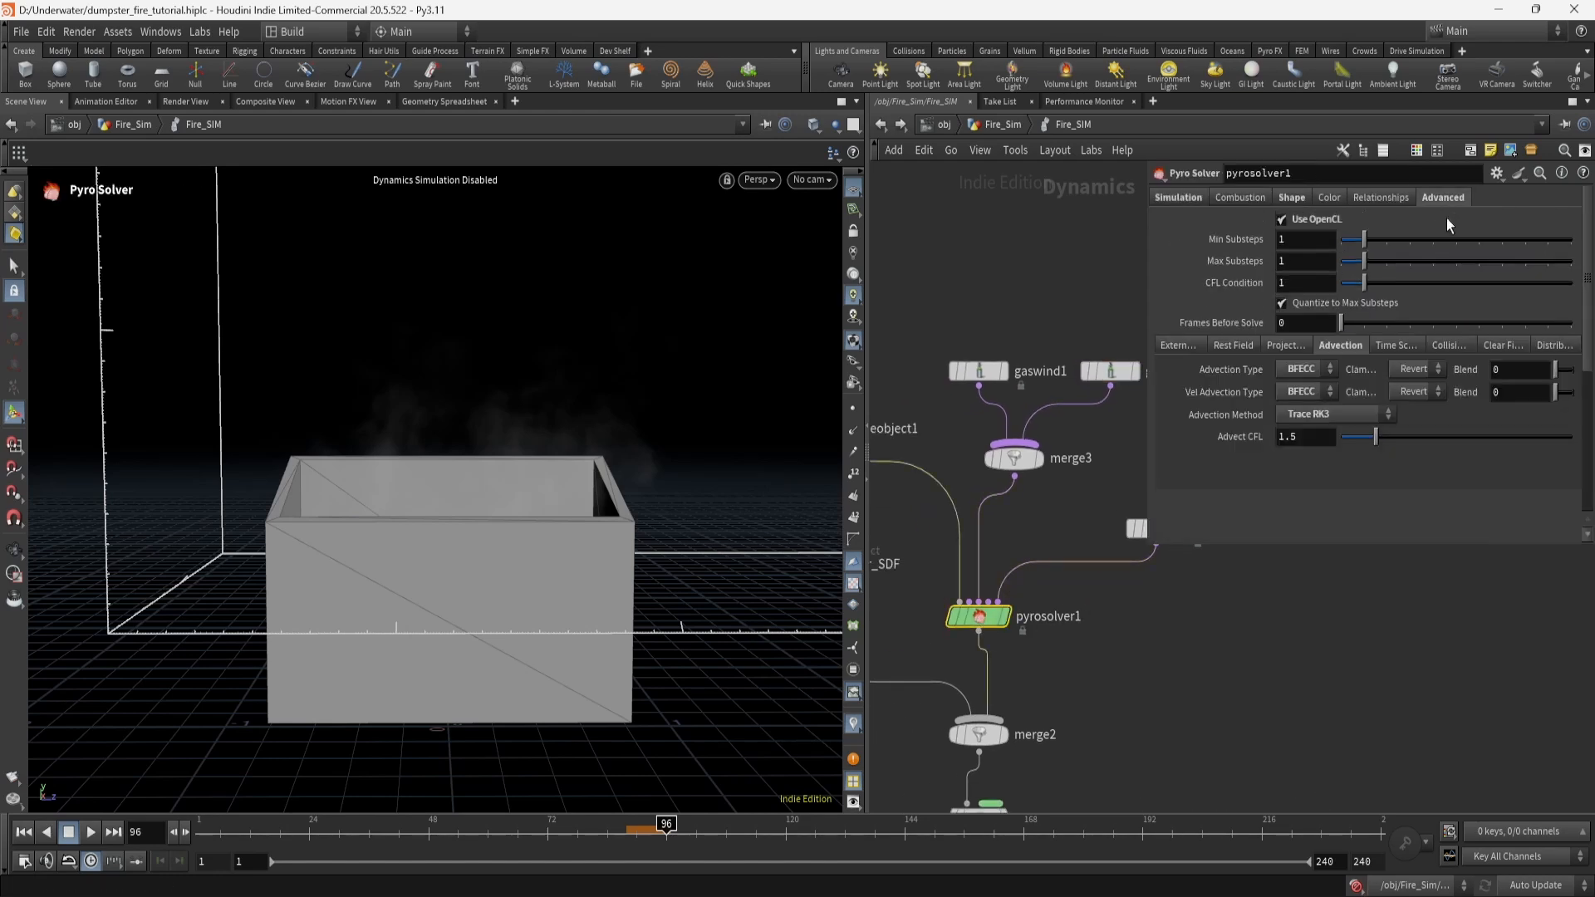
middle_click_drag(1075, 517, 1008, 540)
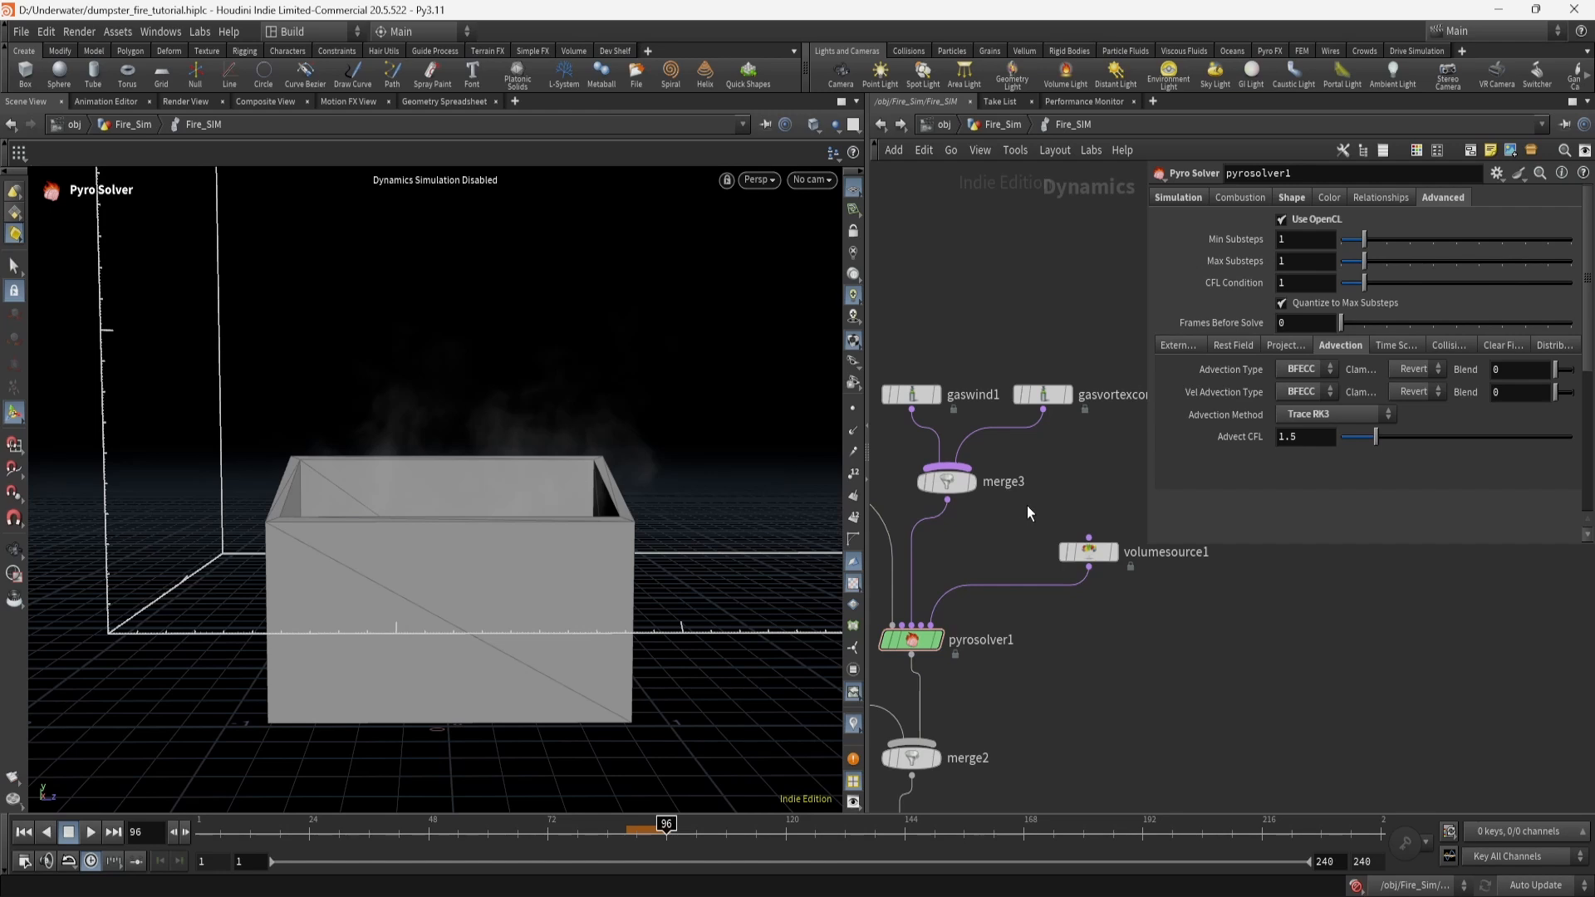
left_click(1040, 398)
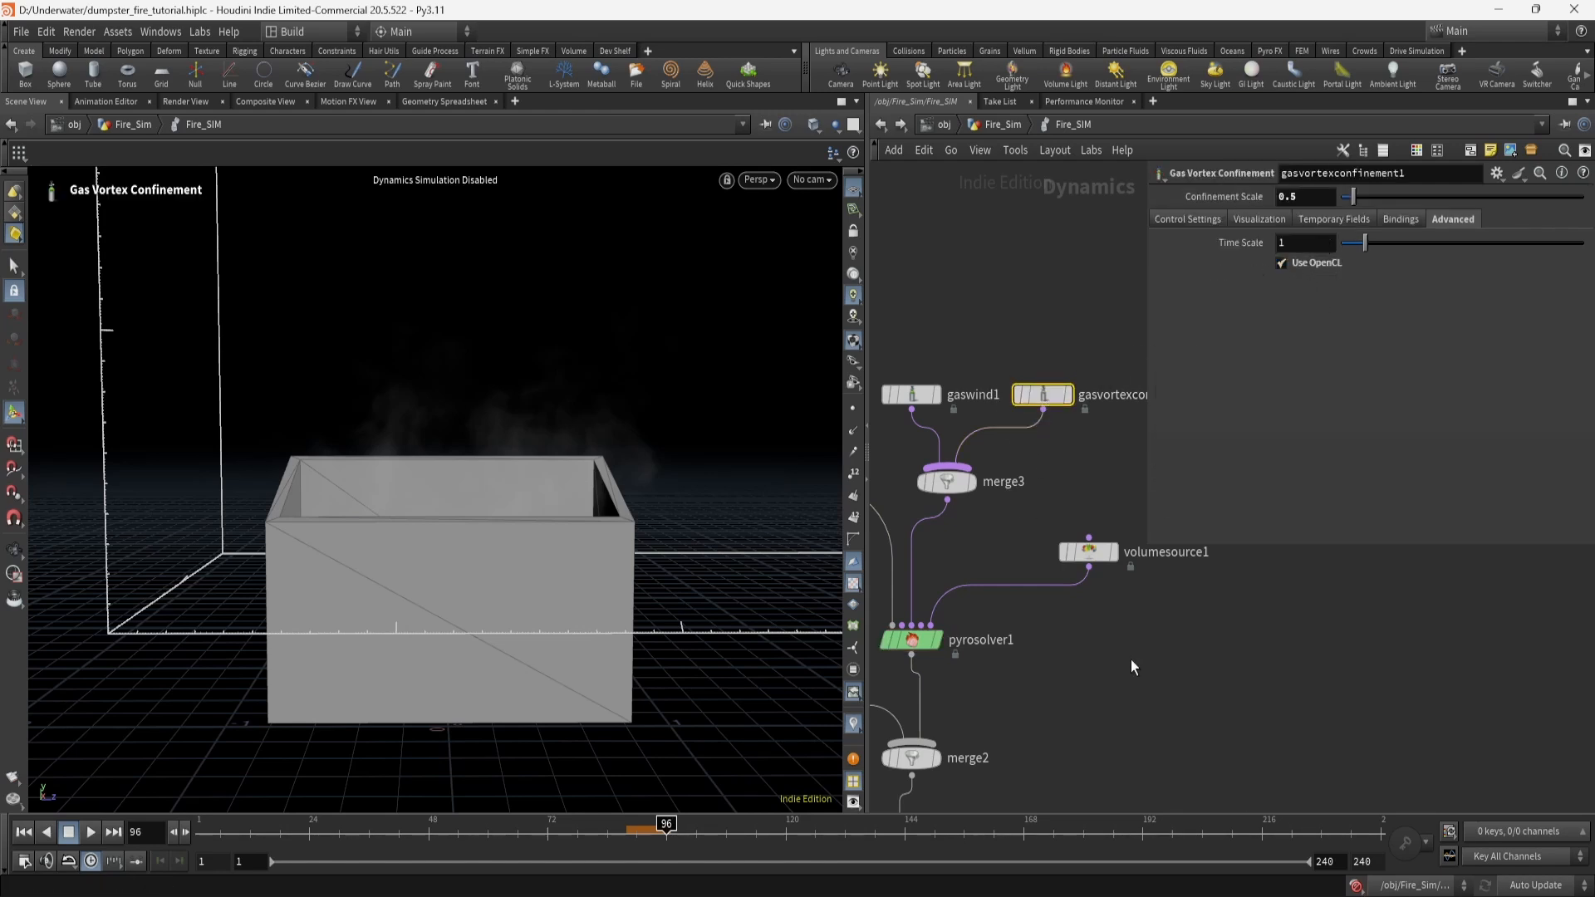
Add a Gas Disturb node via search, inspect its Advanced settings, then delete it.
key("Tab")
type("dist")
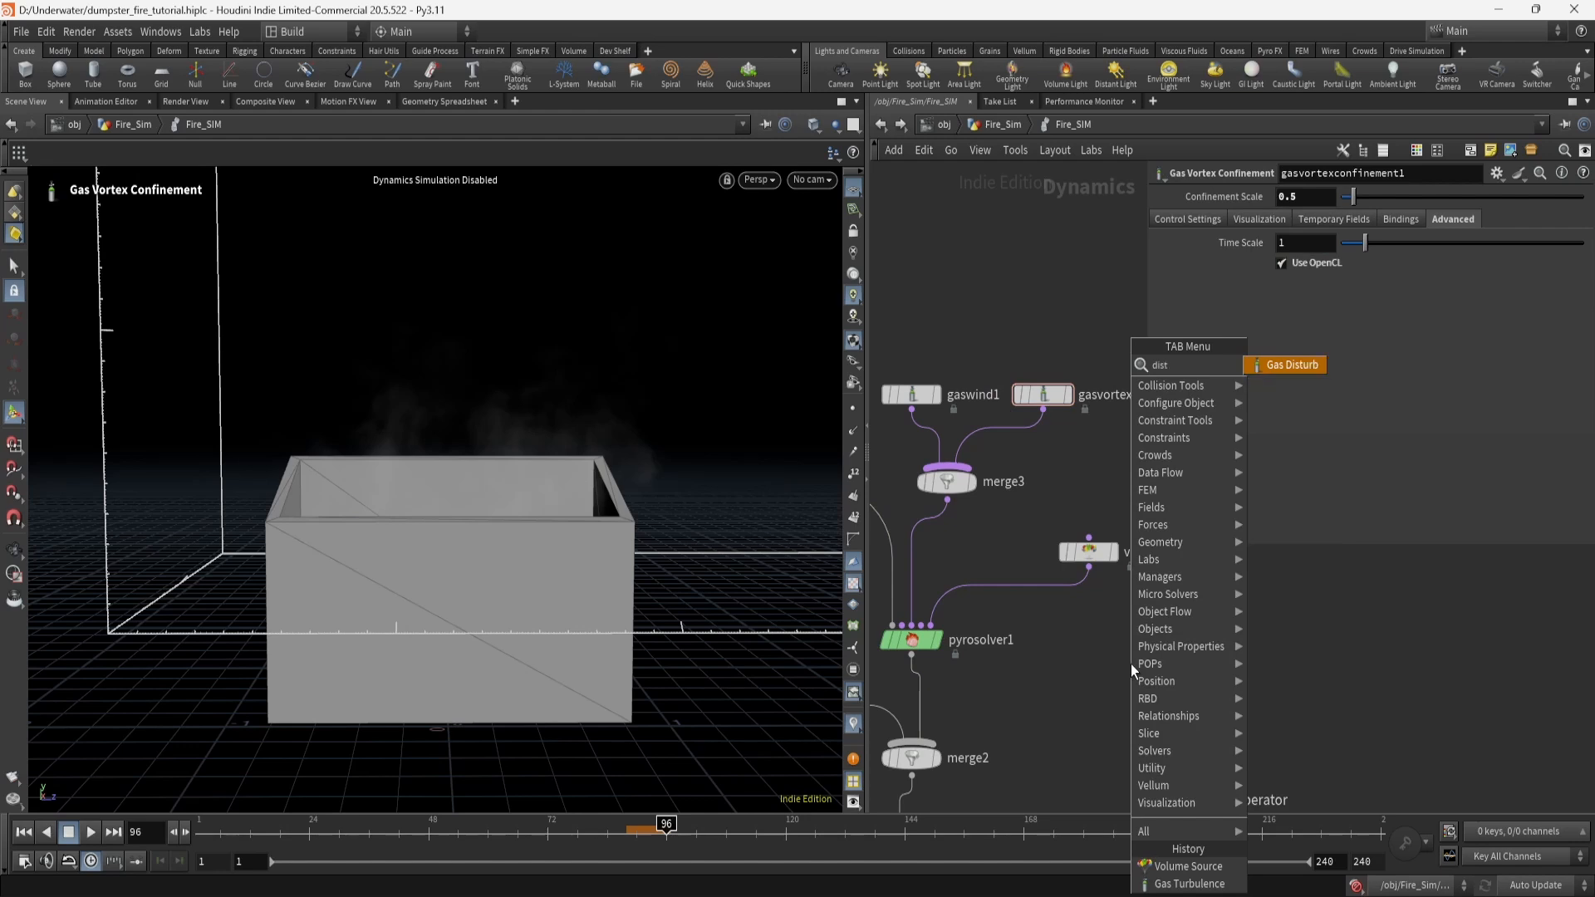
left_click(1273, 367)
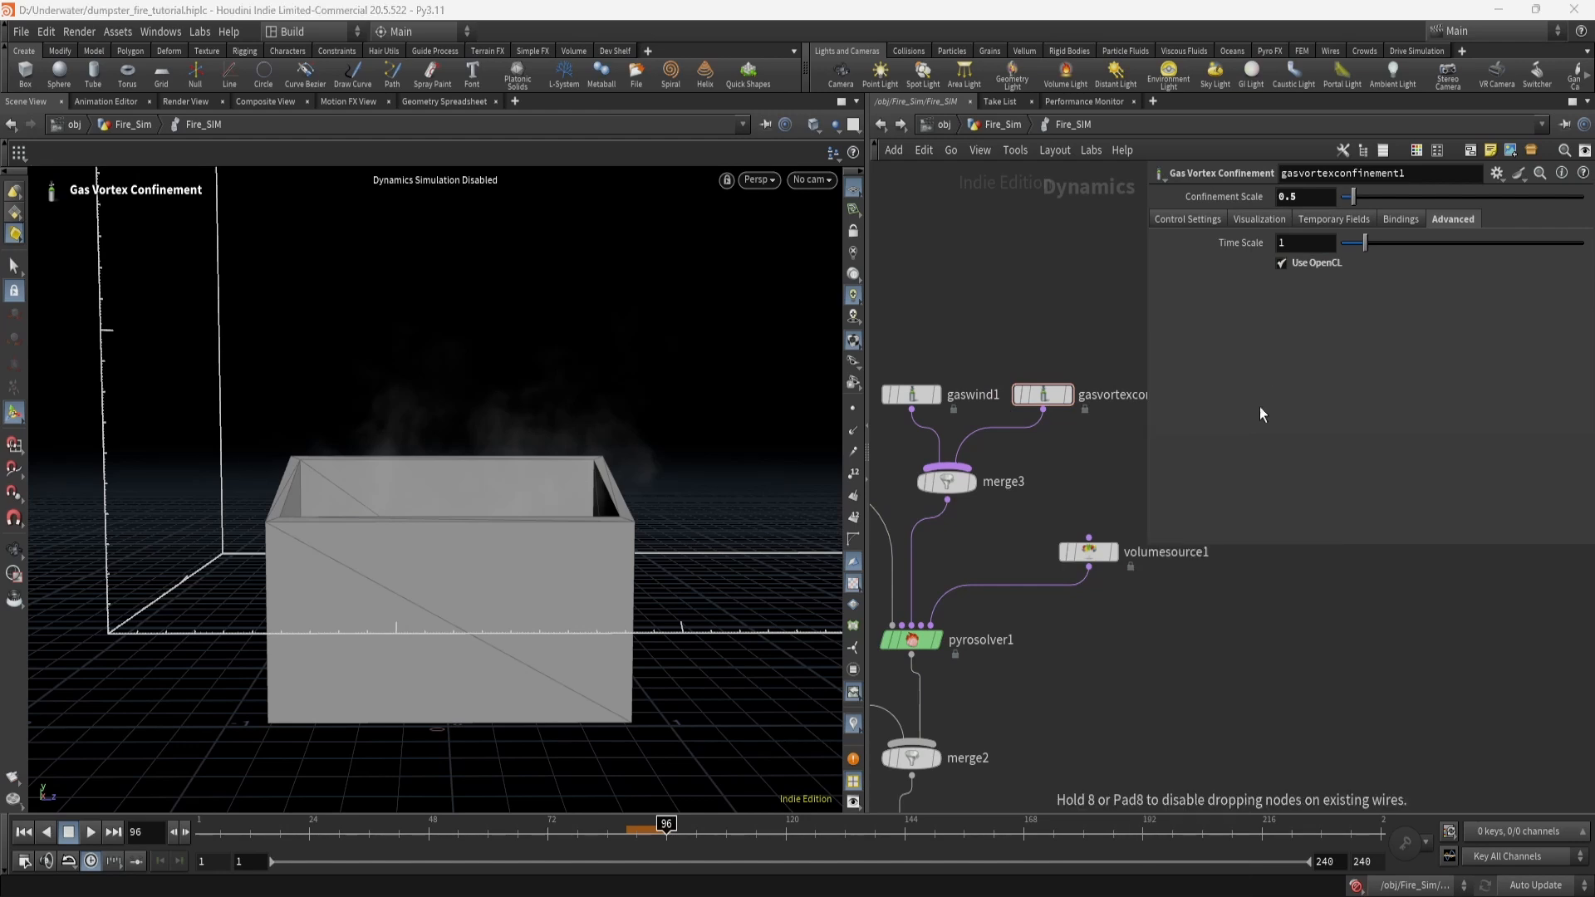
left_click(1130, 666)
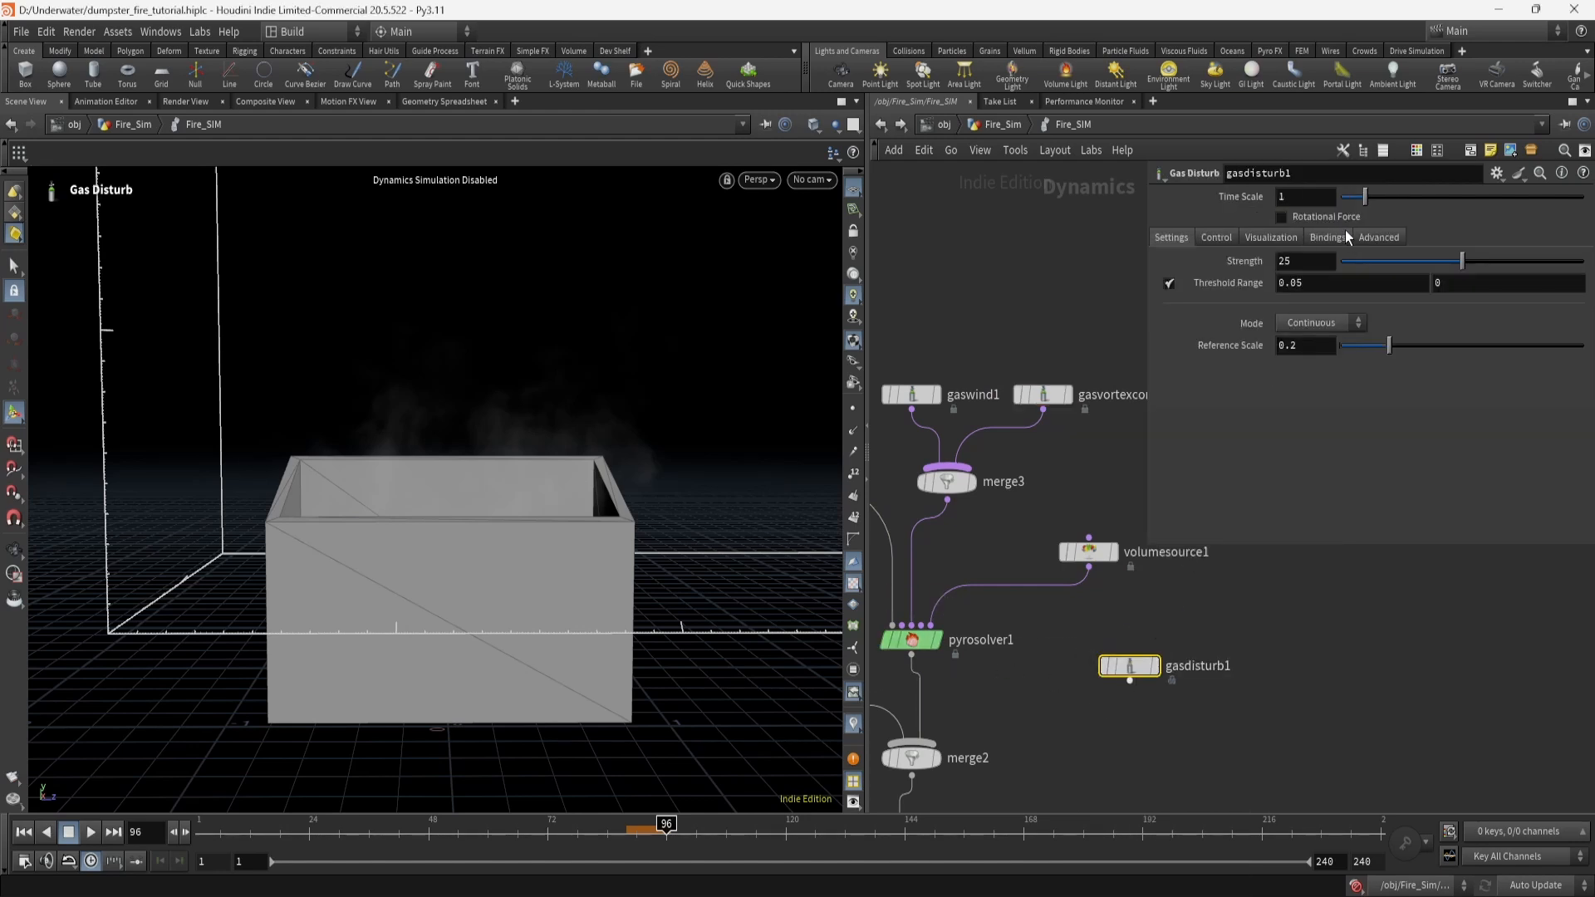
left_click(1367, 238)
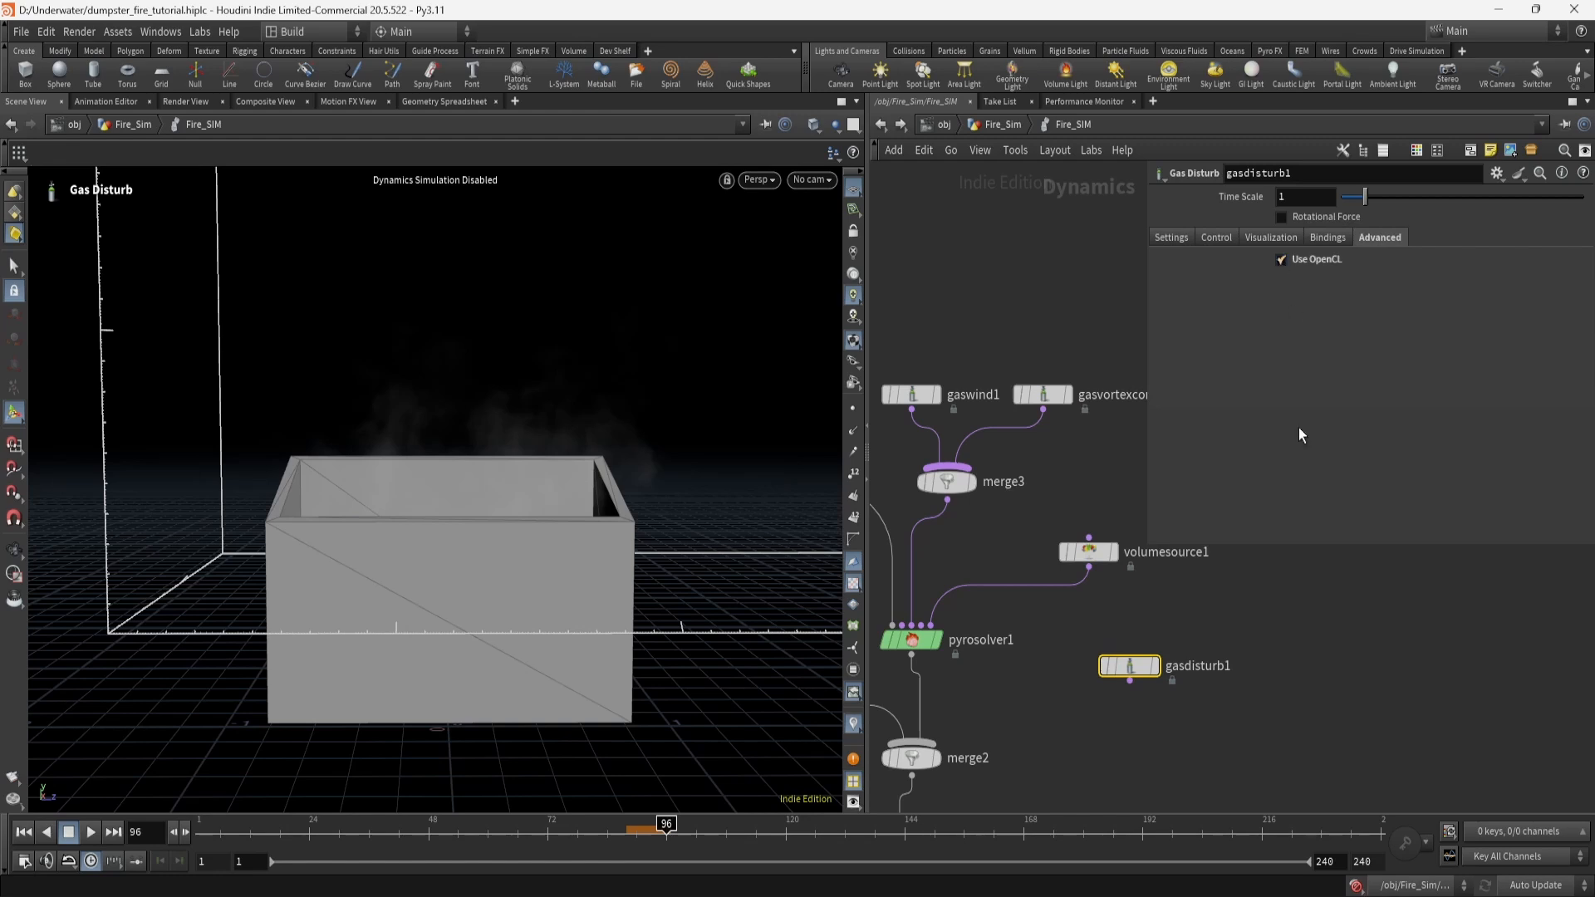
left_click_drag(1278, 746, 1079, 638)
key("Delete")
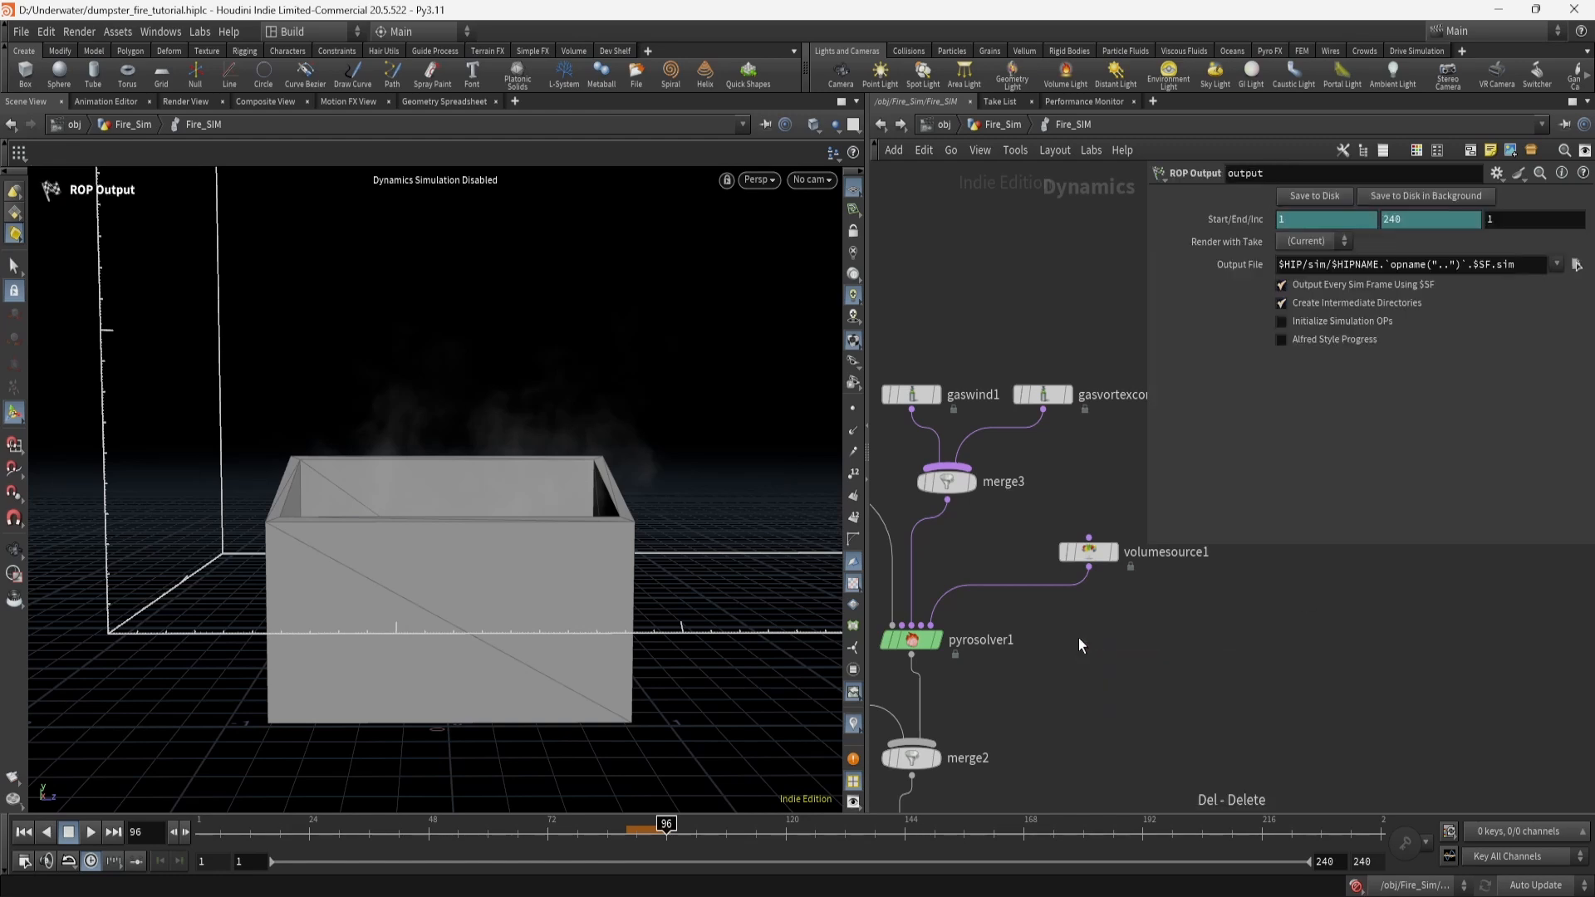
Review vortex confinement, gaswind1, and the pyro solver's Shape confinement controls.
middle_click_drag(1086, 641, 1070, 678)
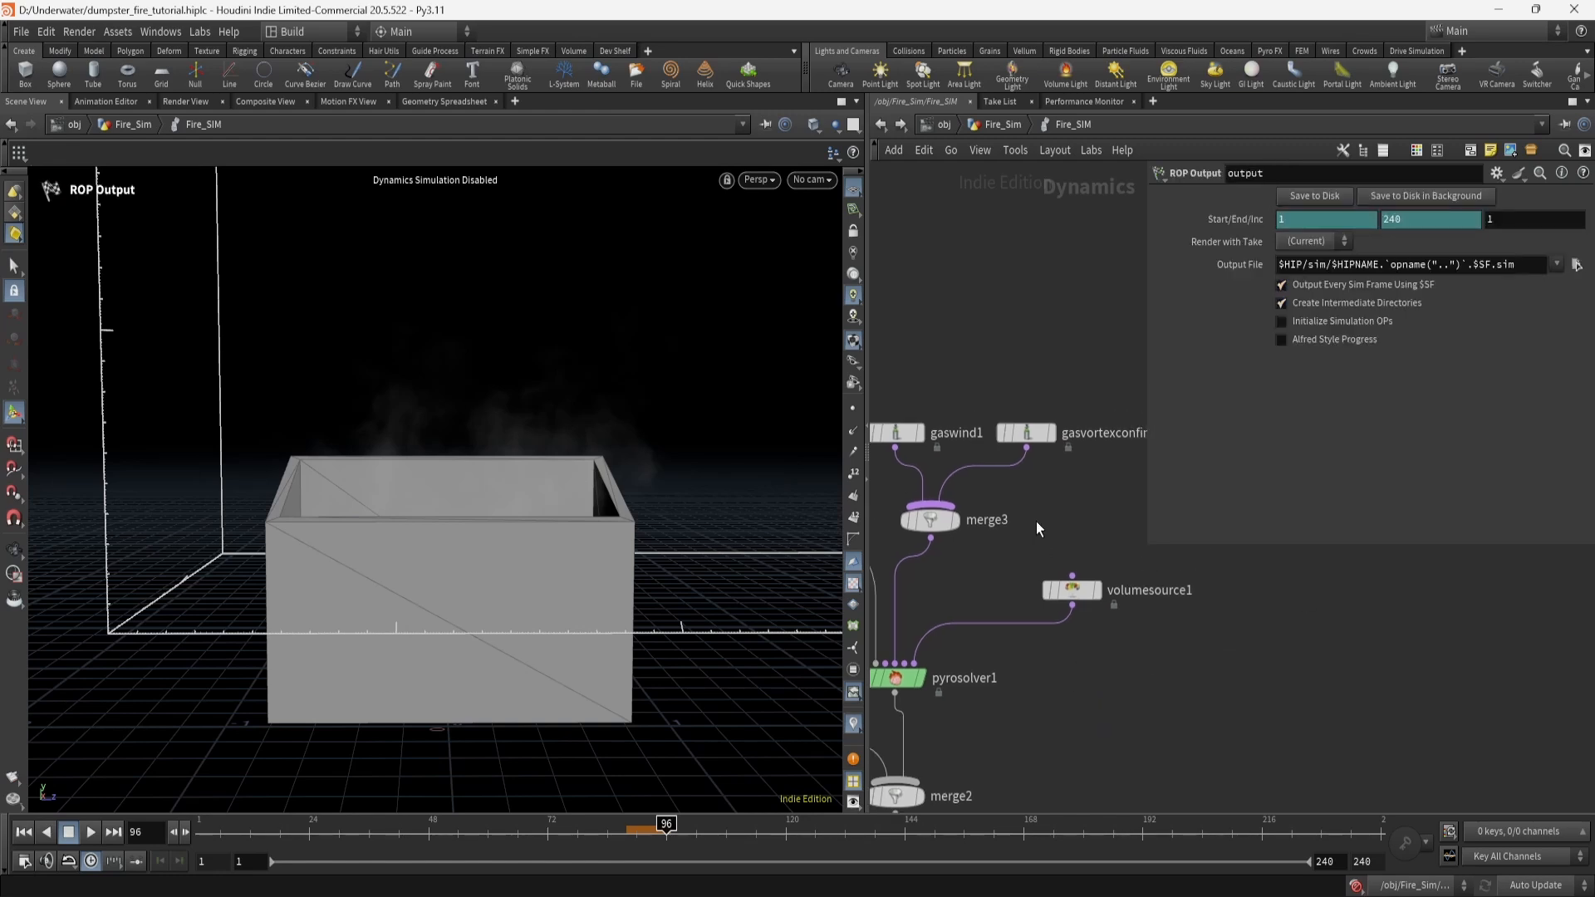
left_click(1027, 433)
left_click(905, 436)
middle_click_drag(915, 665, 962, 612)
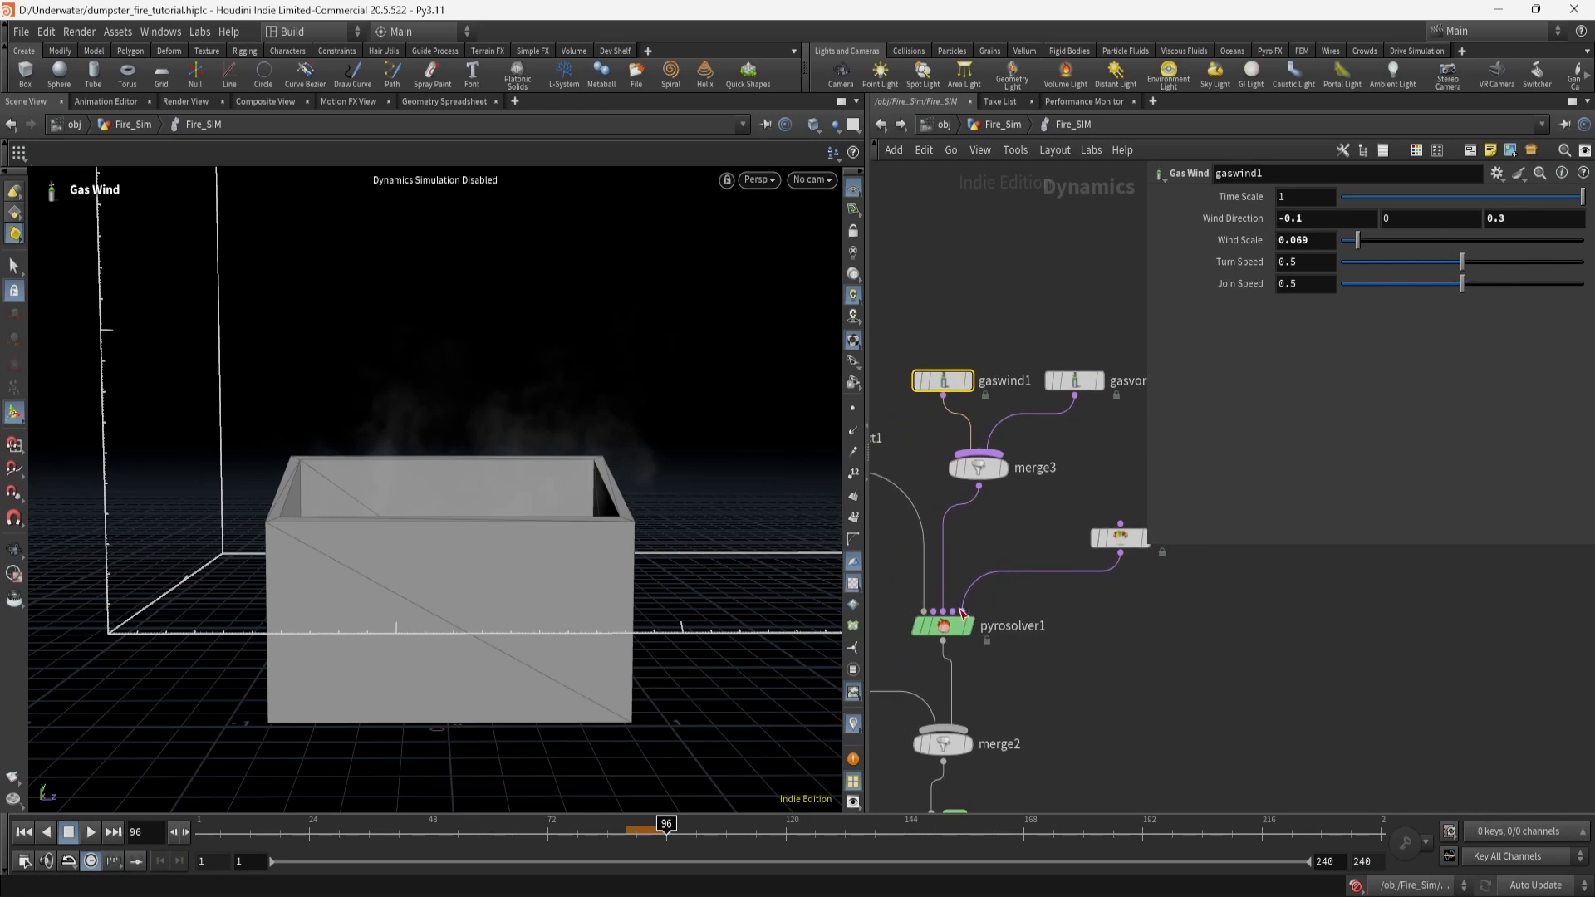
left_click(946, 628)
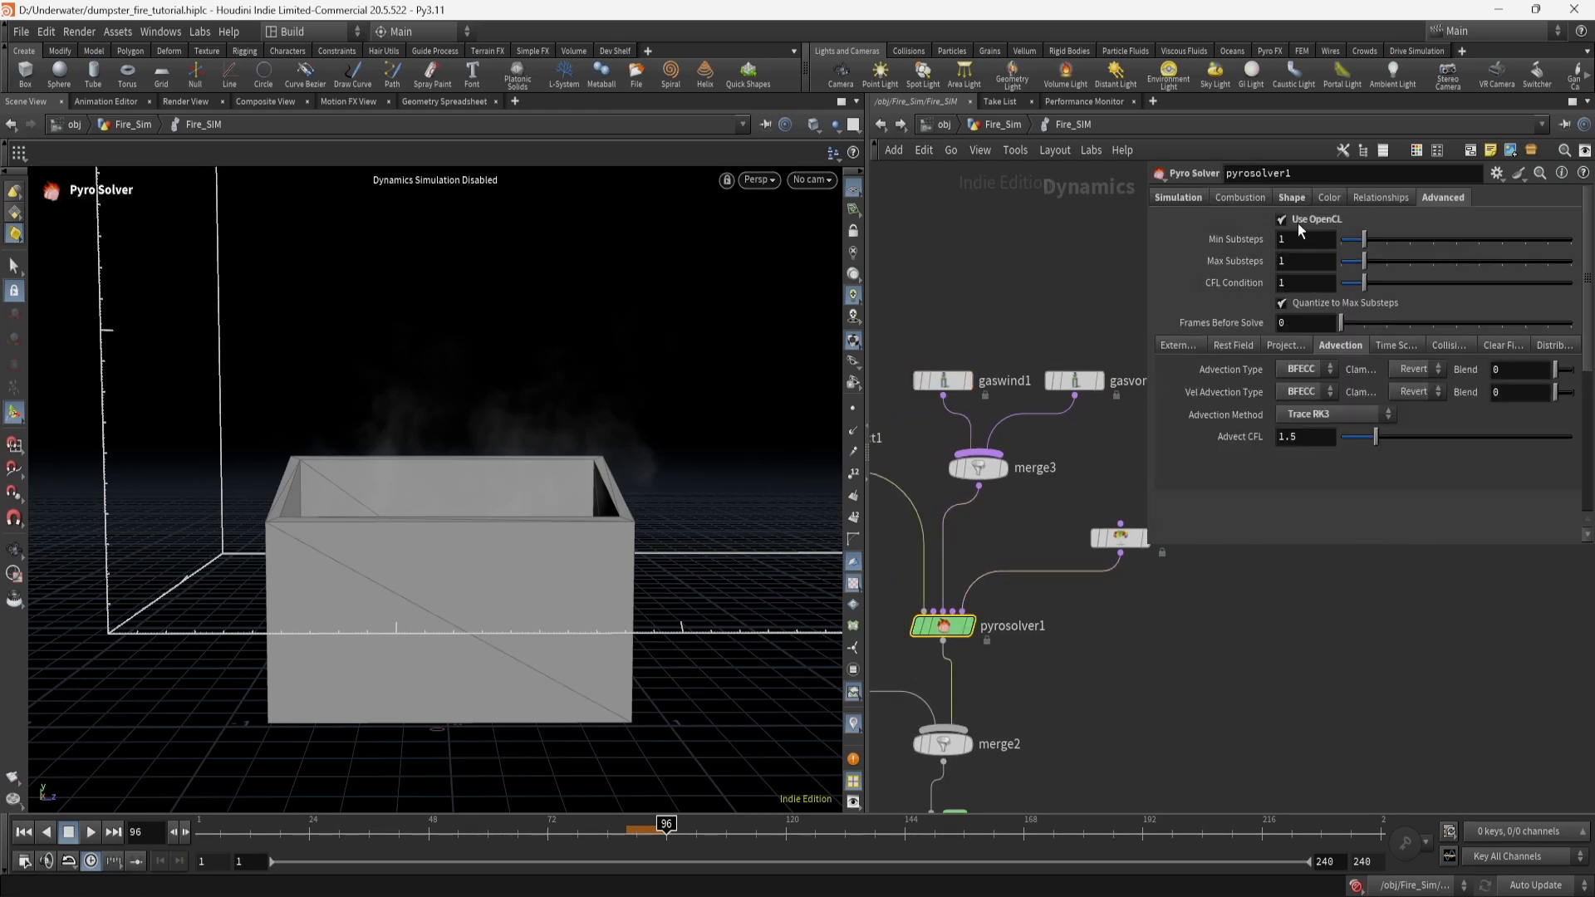
left_click(1292, 198)
left_click(1477, 352)
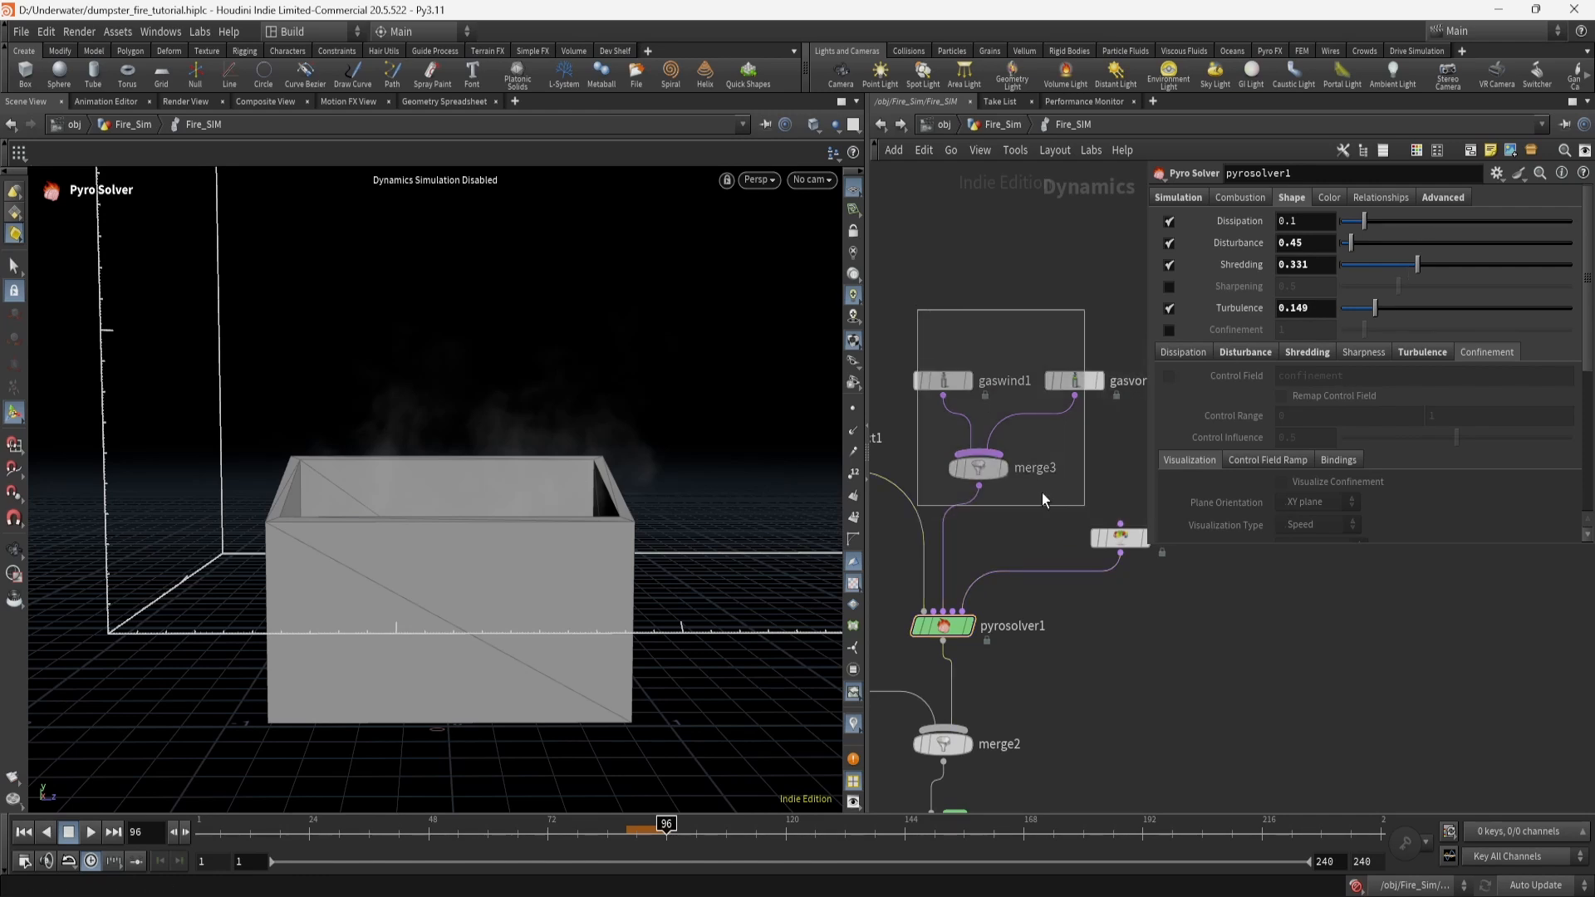
Reselect vortex confinement and pan the network to the merge and gravity nodes.
left_click(1074, 380)
middle_click_drag(1057, 530, 999, 475)
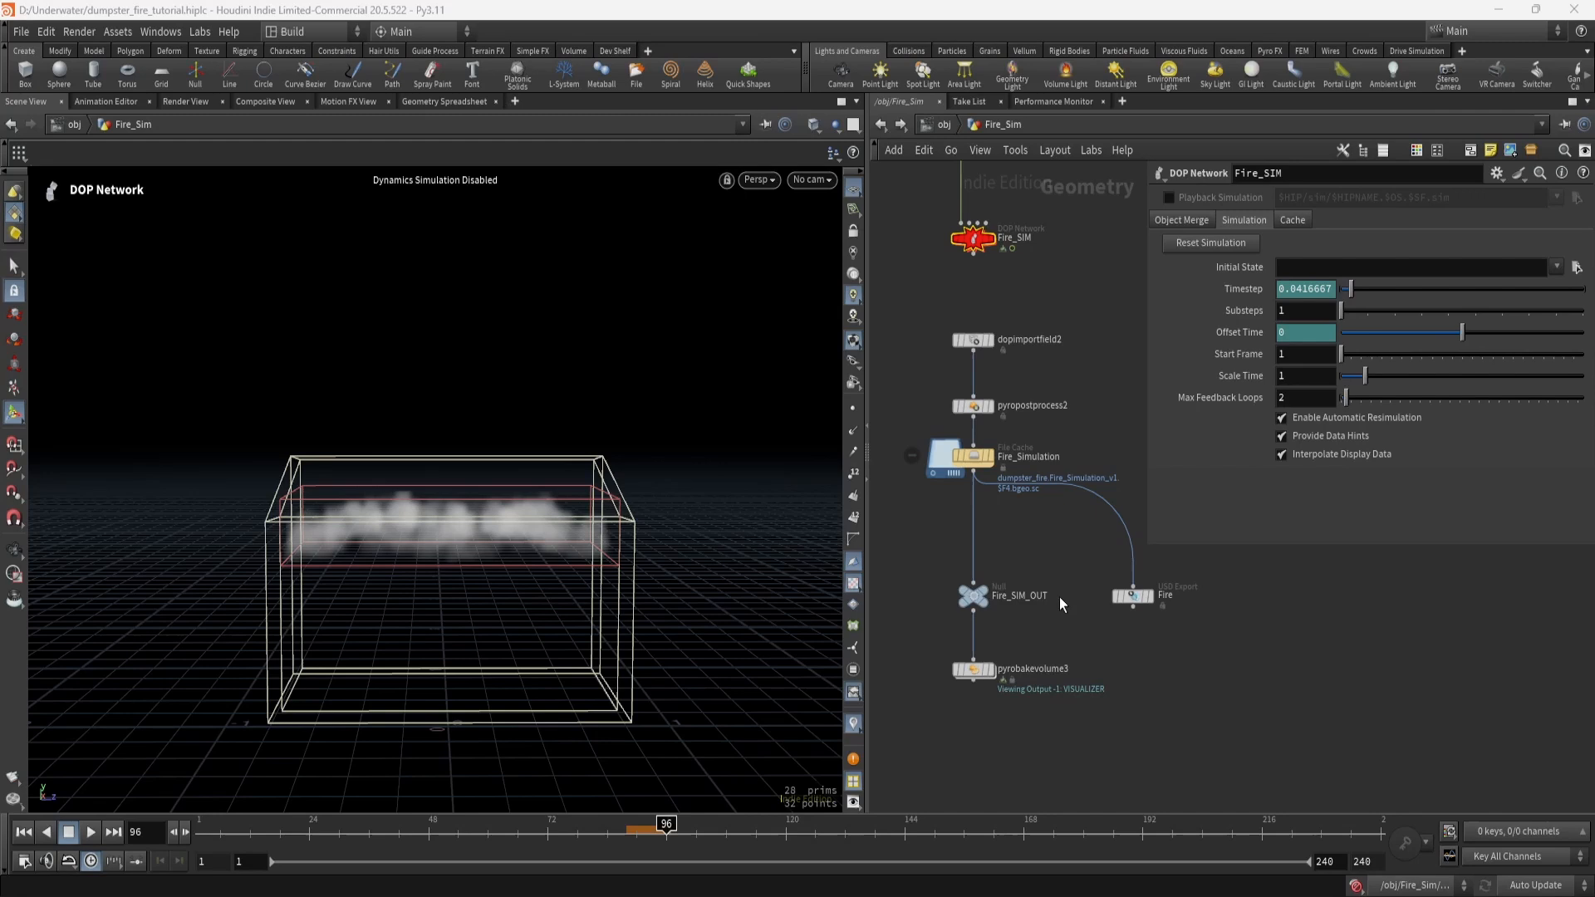
middle_click_drag(1059, 563, 1098, 642)
scroll(1054, 623, "up", 3)
scroll(1047, 614, "down", 1)
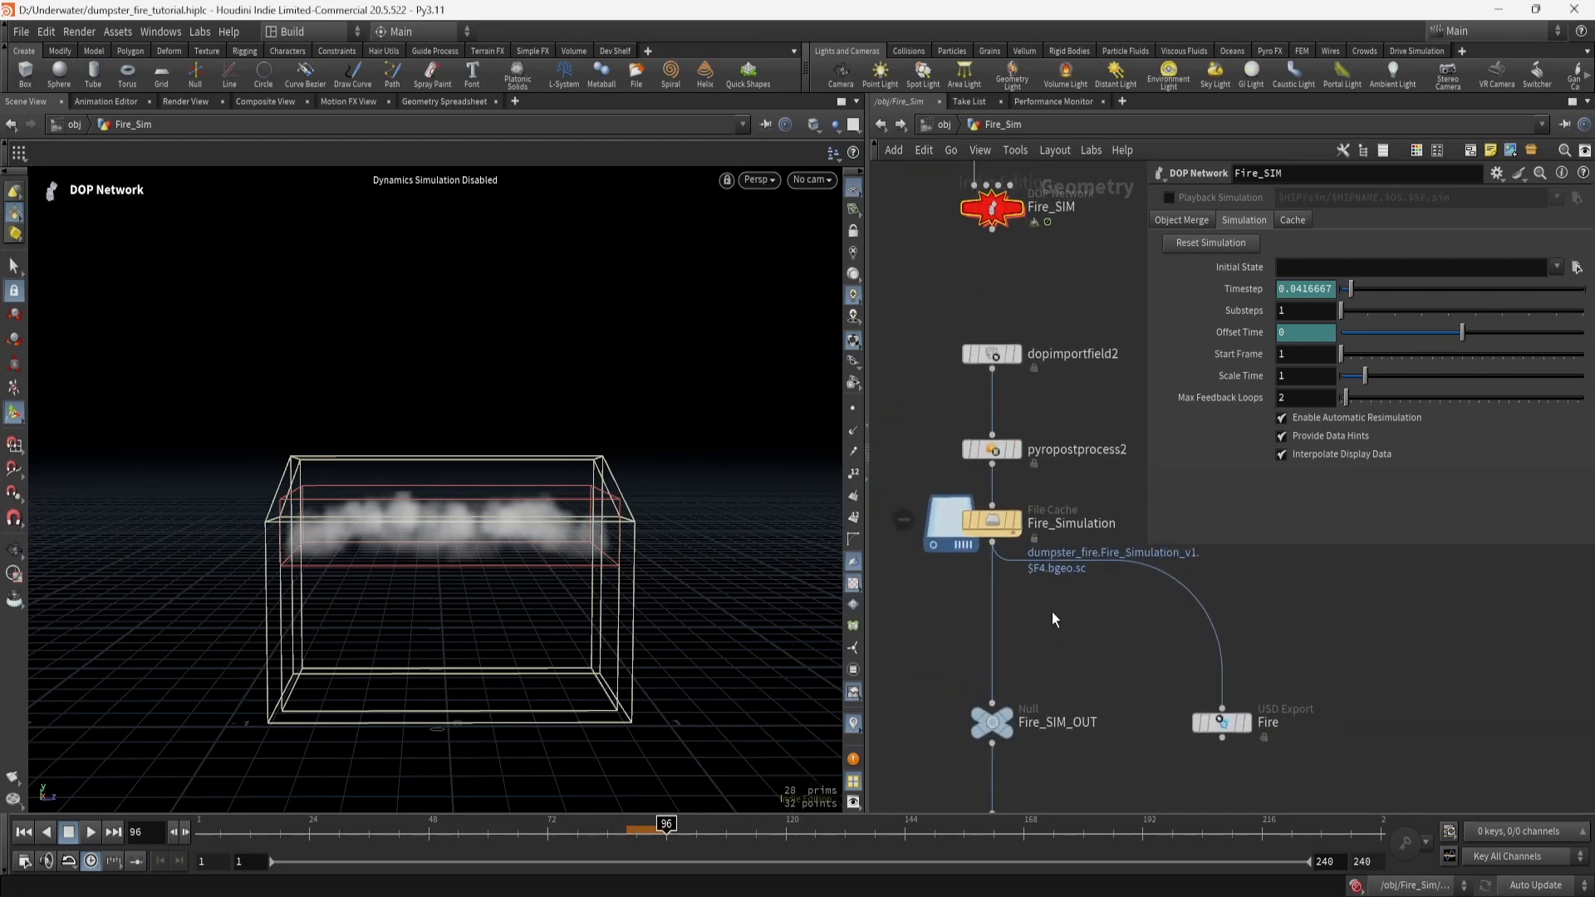
Display dopimportfield2 and review its density, vel and temperature import fields.
middle_click_drag(996, 215, 978, 328)
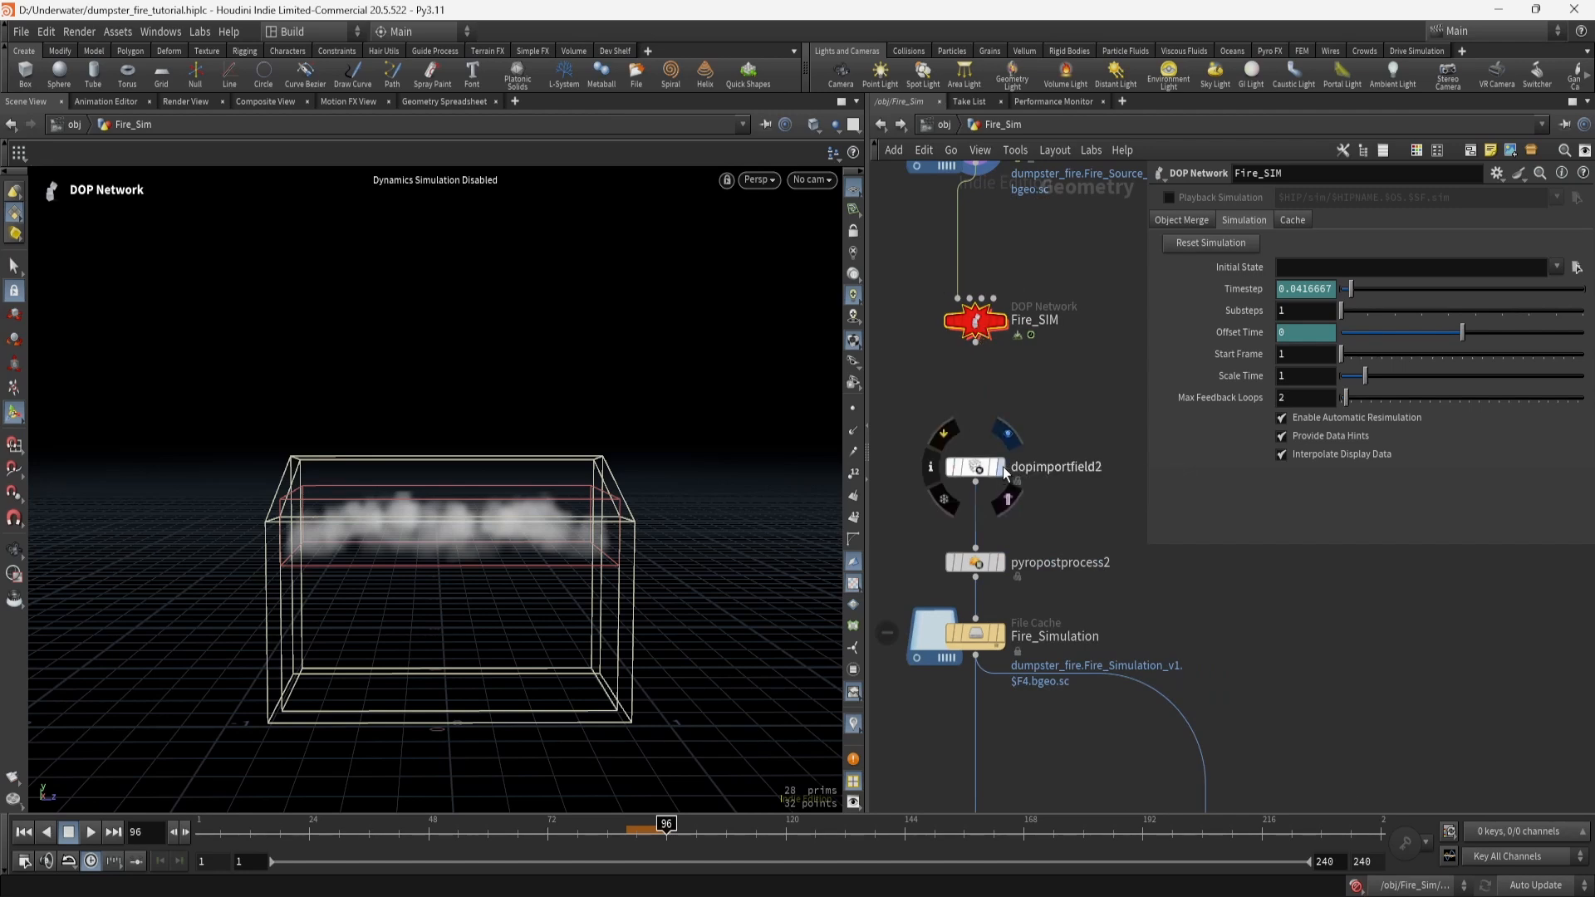
left_click(1003, 471)
left_click(985, 478)
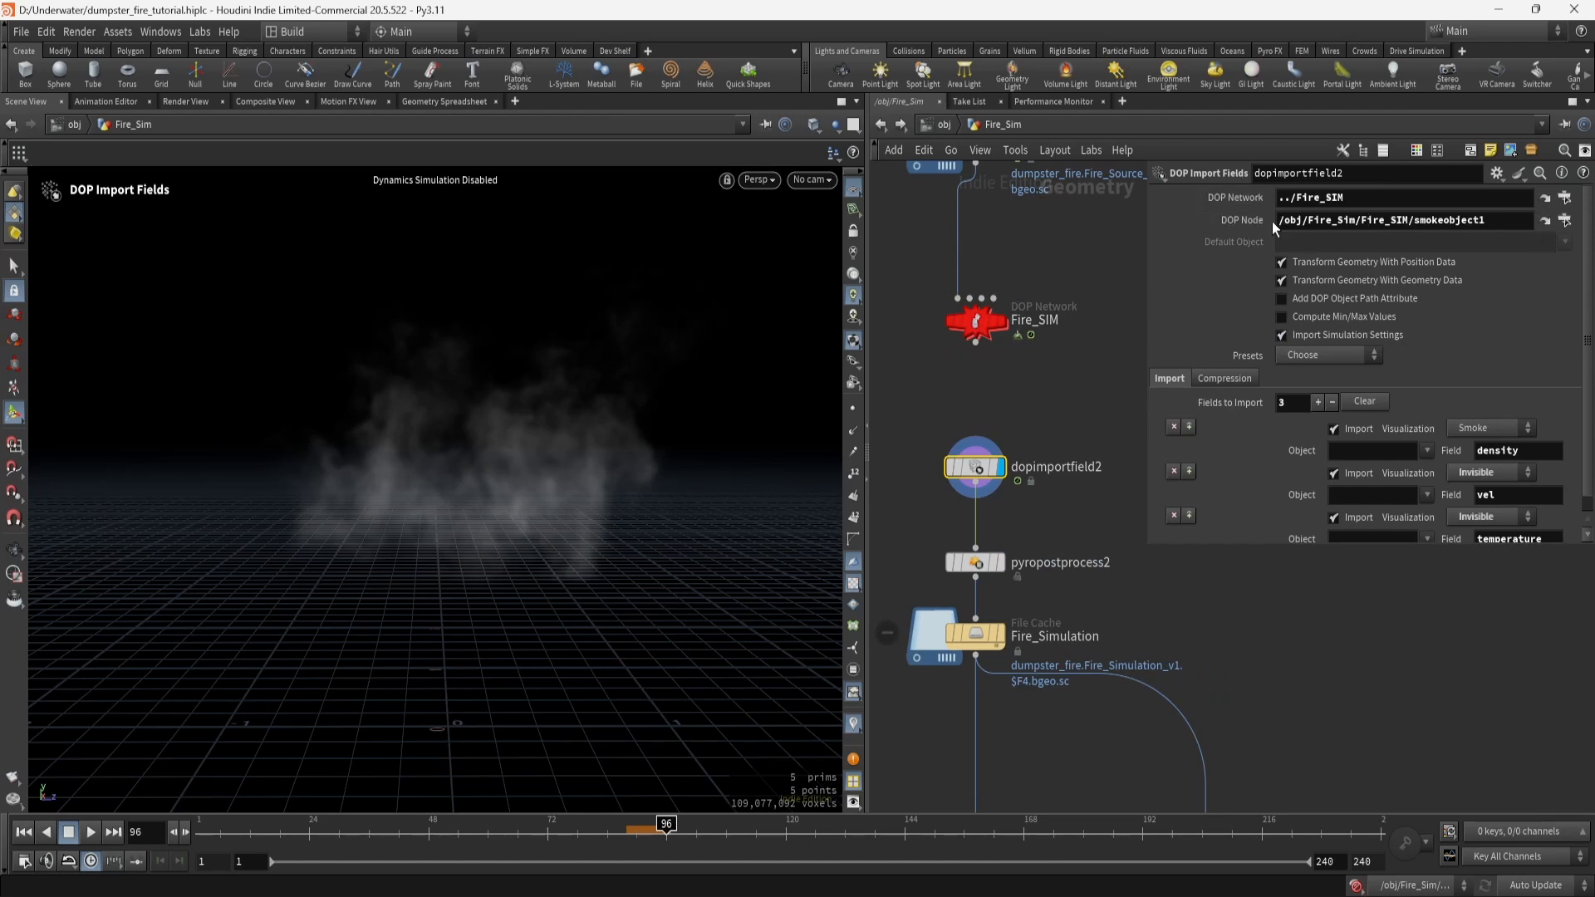
scroll(1277, 487, "down", 1)
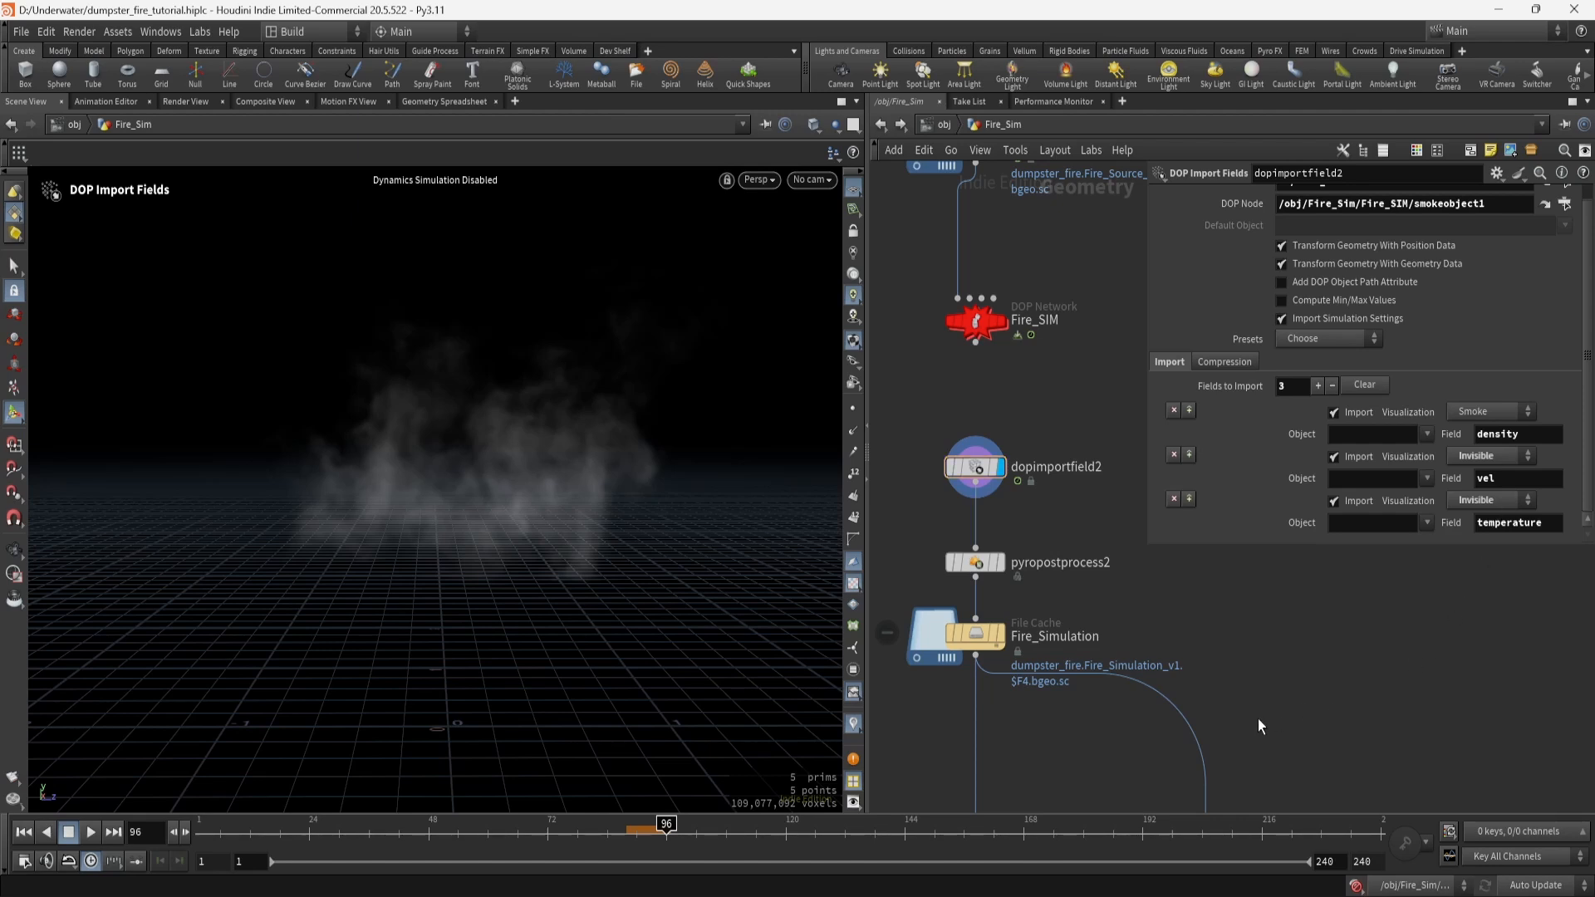
Compare dopimportfield2 and pyropostprocess2 node info: three VDBs totalling 140.60 MB.
mouse_move(981, 573)
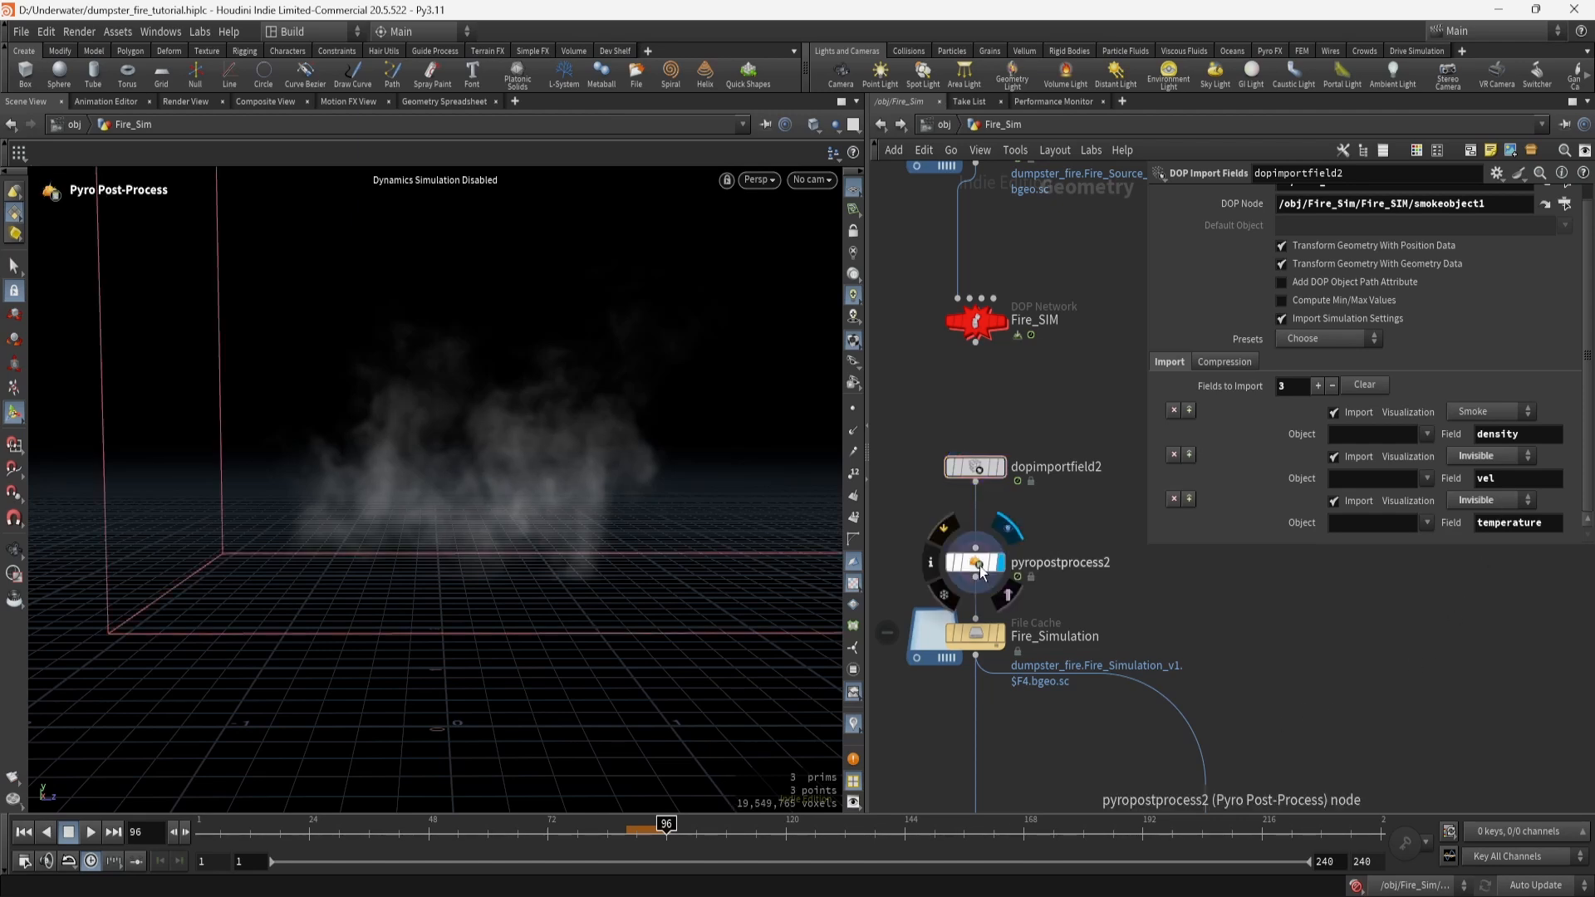
left_click(981, 568)
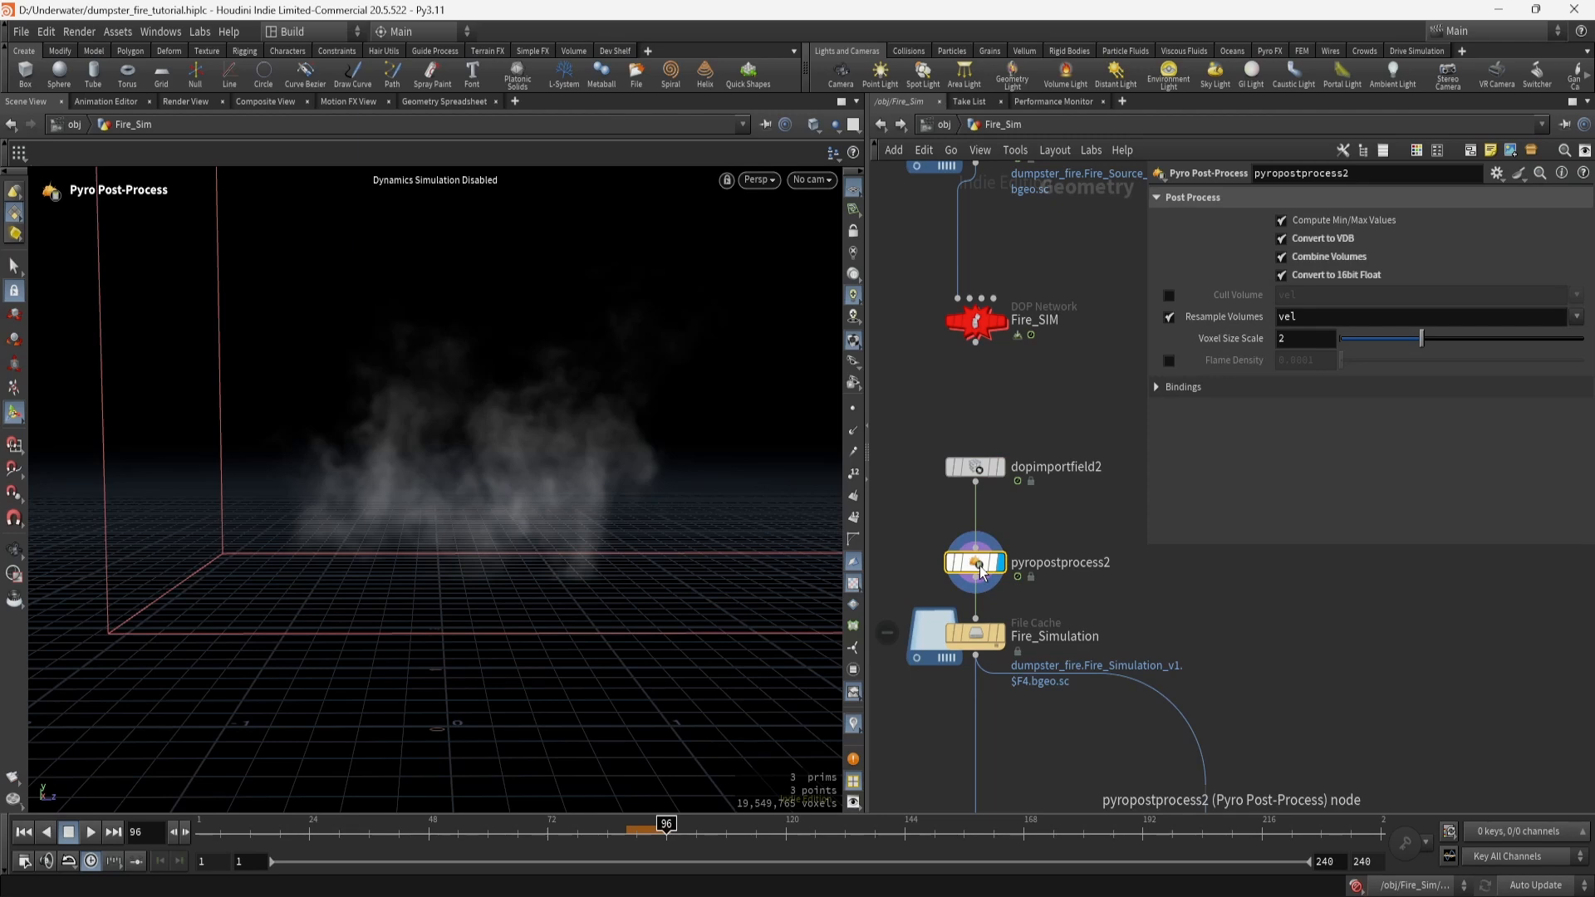
left_click(979, 470)
middle_click(978, 470)
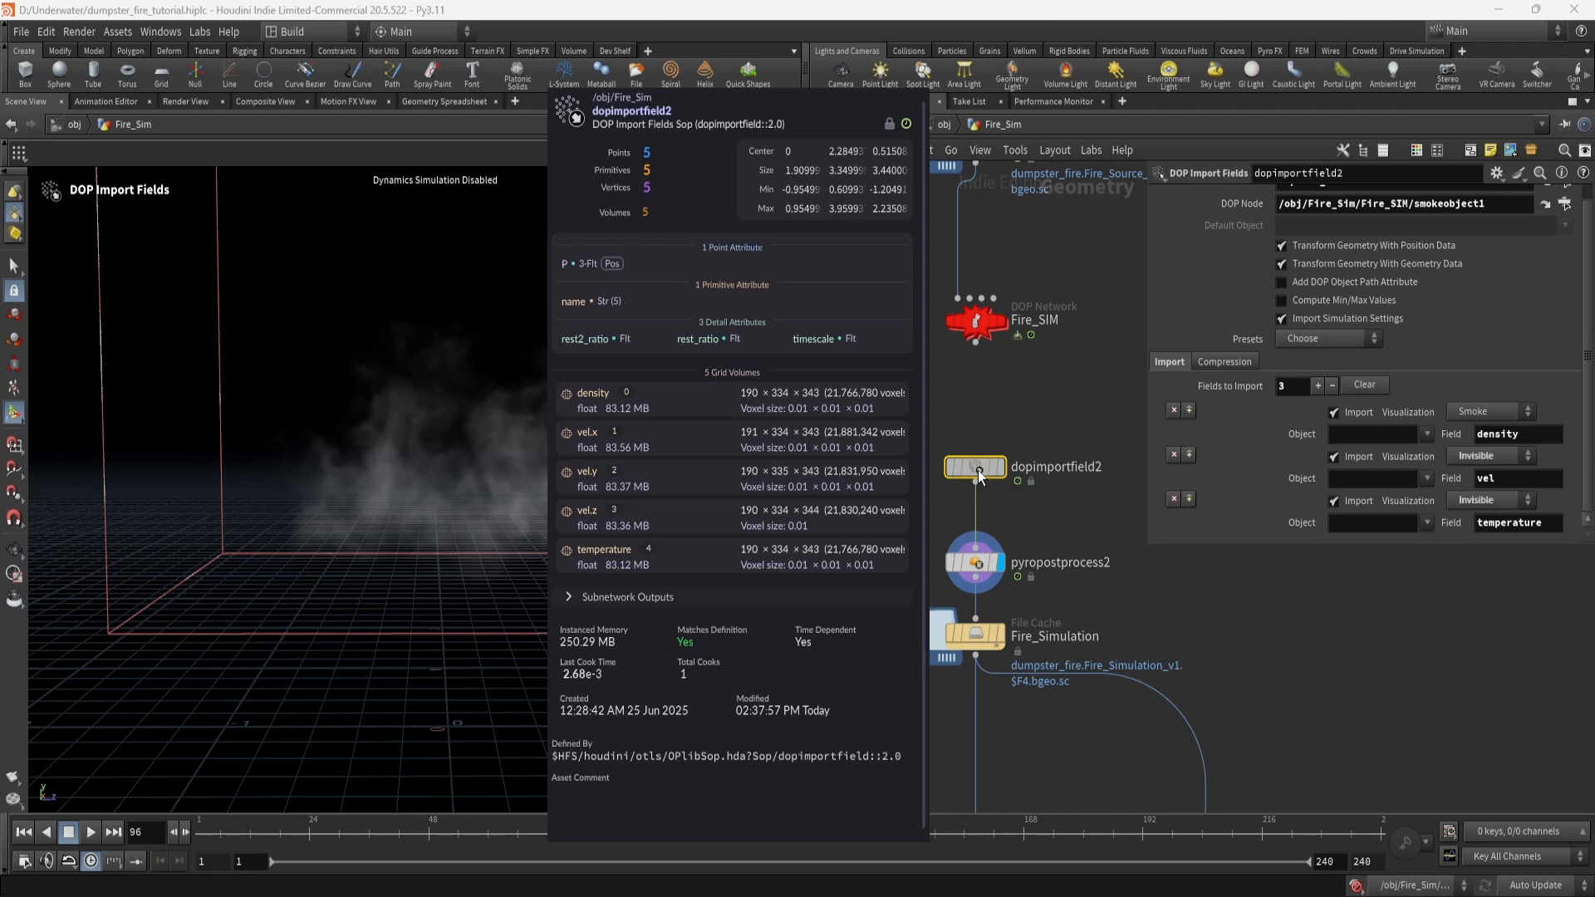
left_click(975, 562)
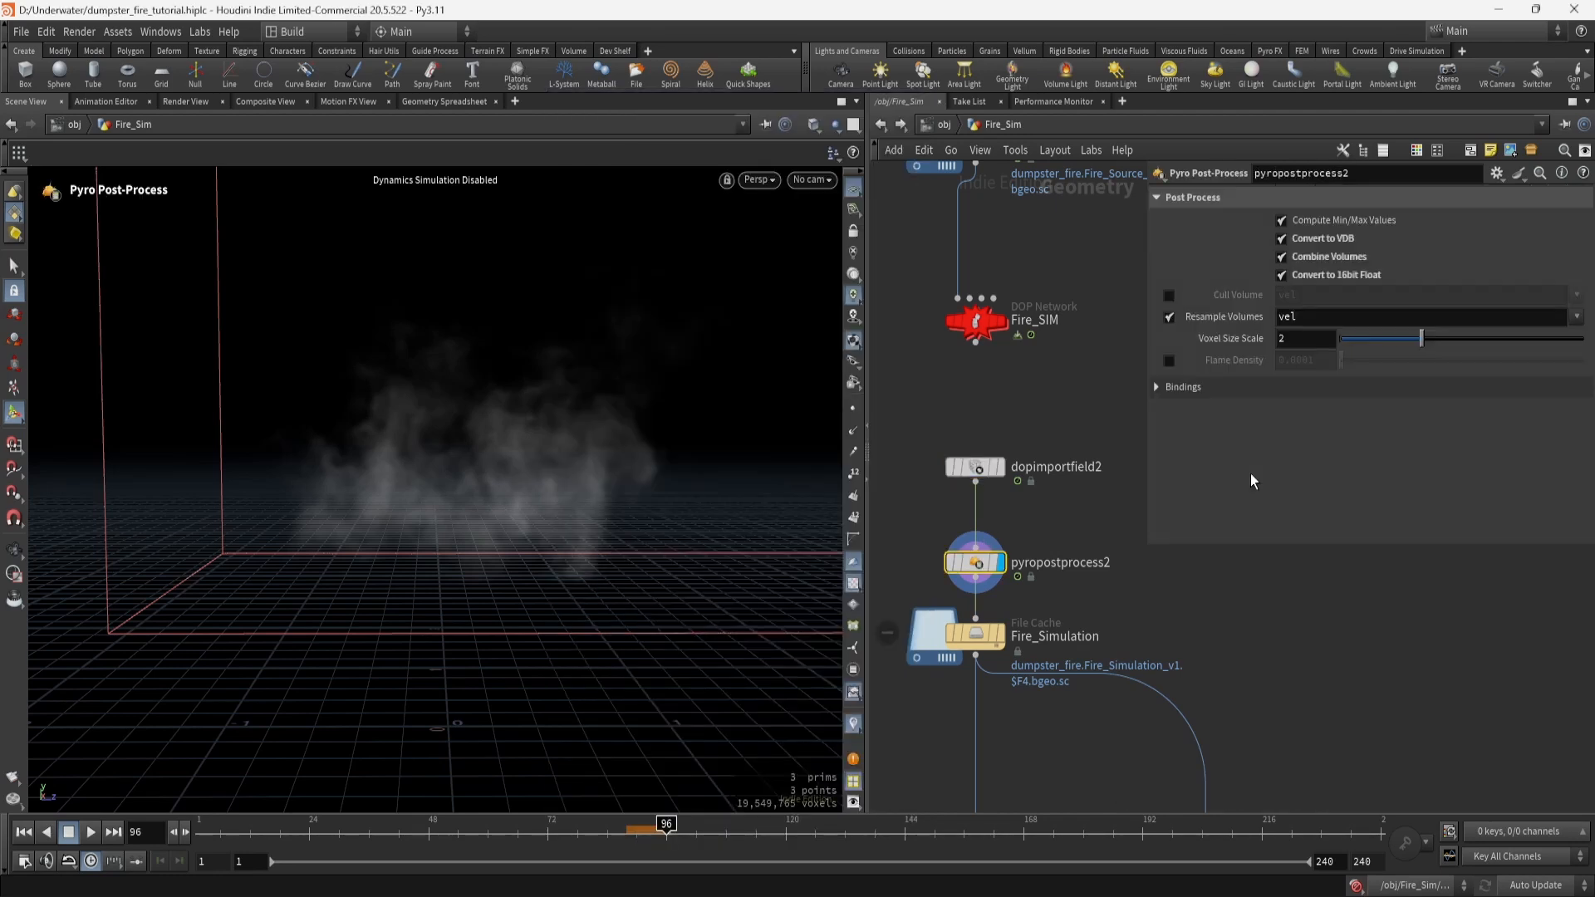
middle_click(980, 471)
middle_click(977, 565)
middle_click(982, 566)
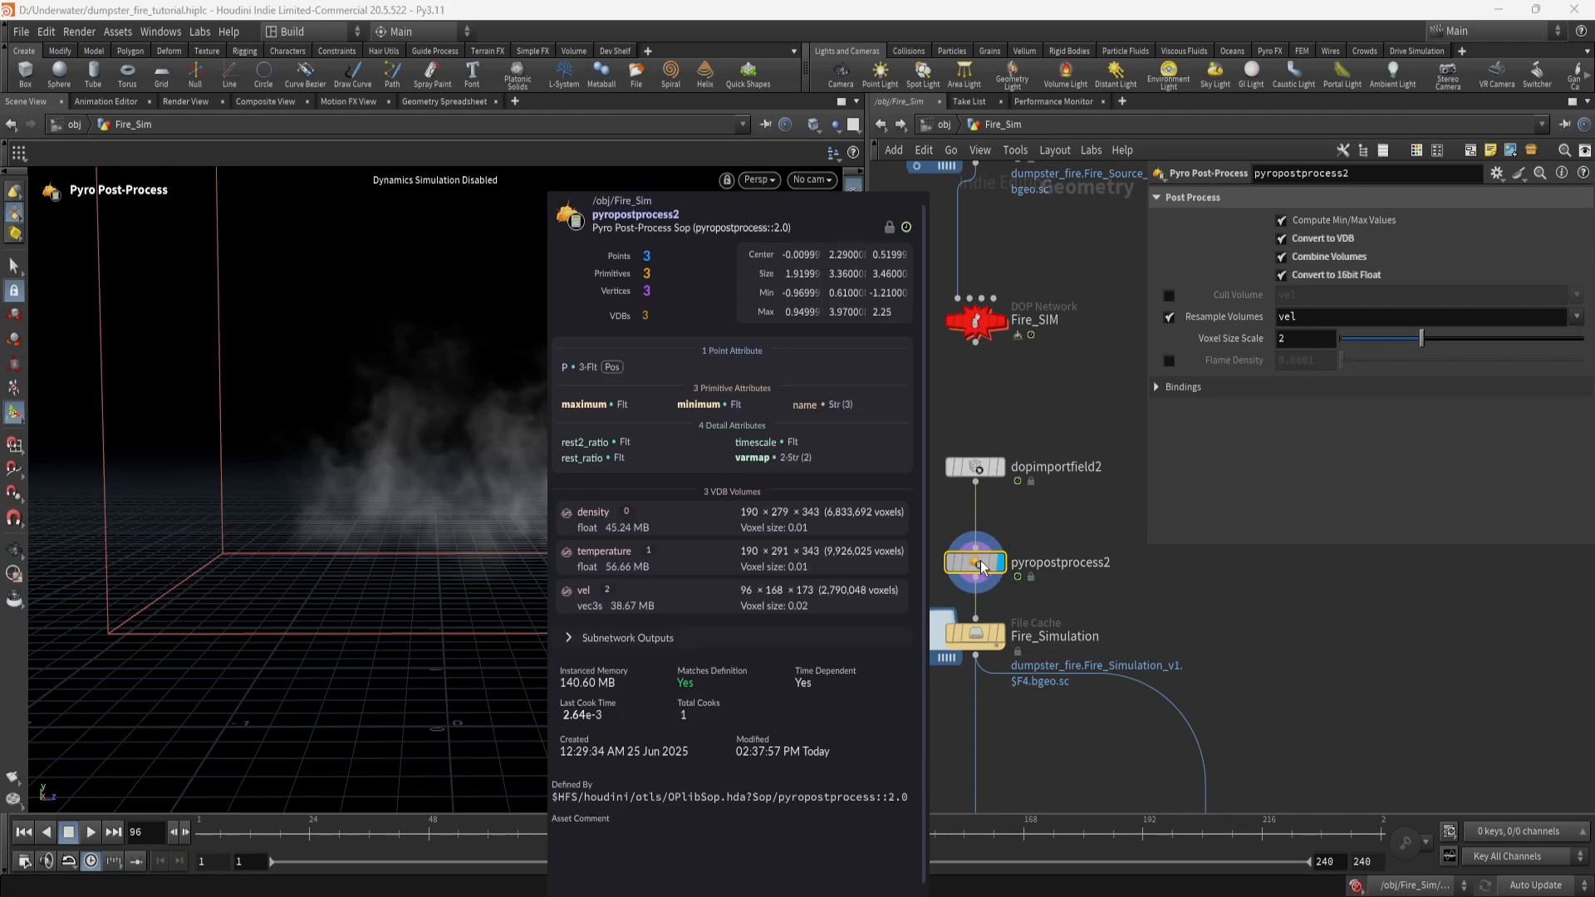
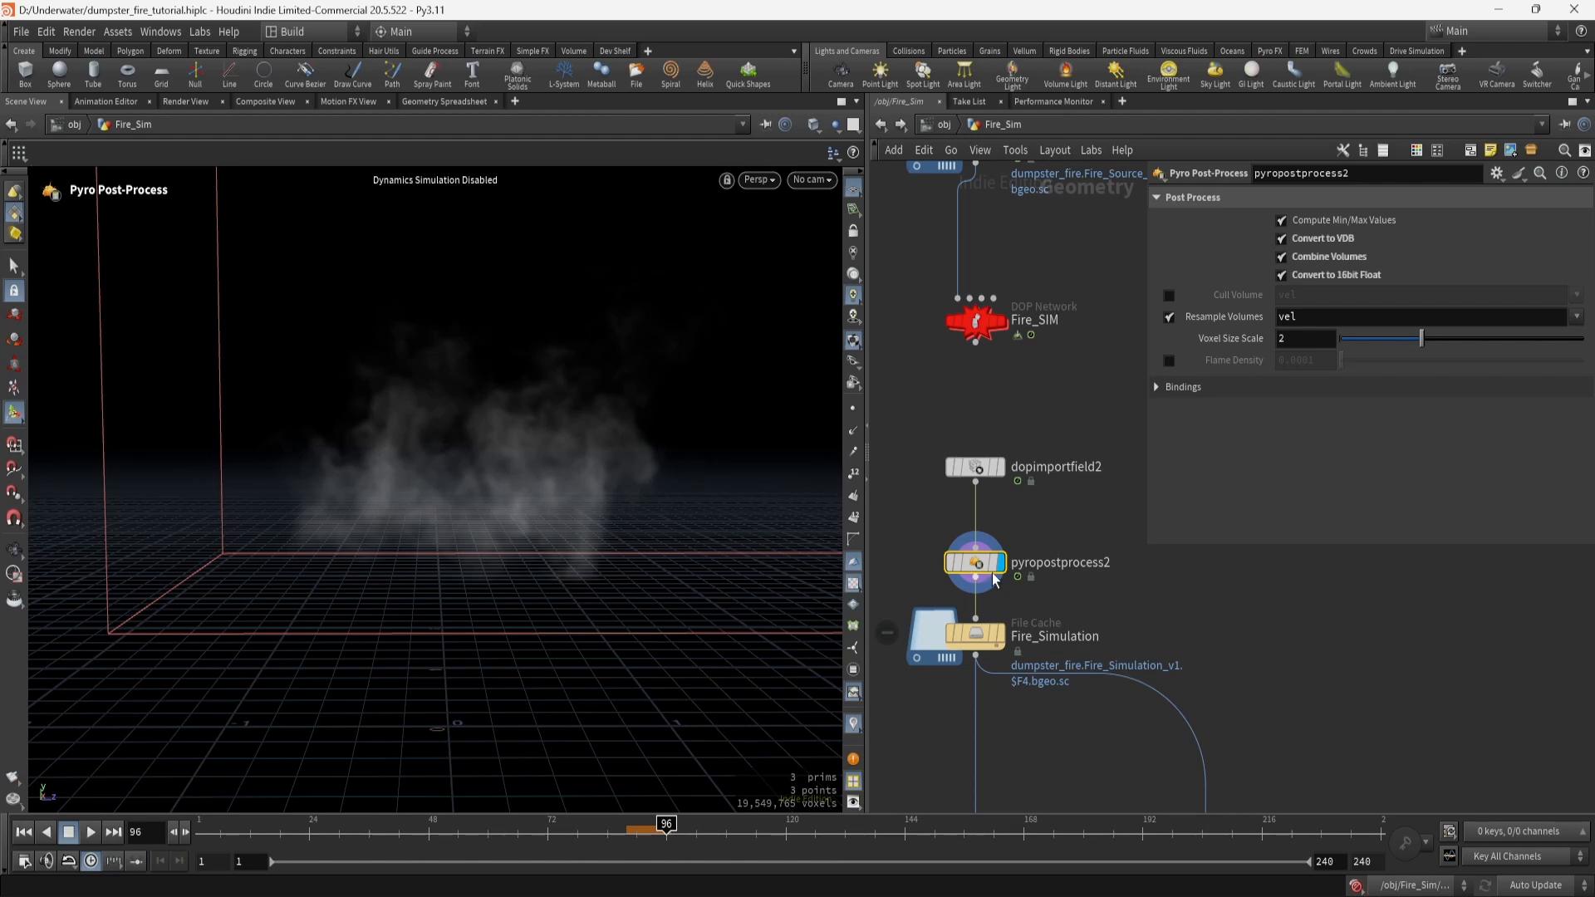
Select the Fire_Simulation cache node and pan down to the nodes below it.
mouse_move(982, 571)
middle_click_drag(1047, 610, 1032, 467)
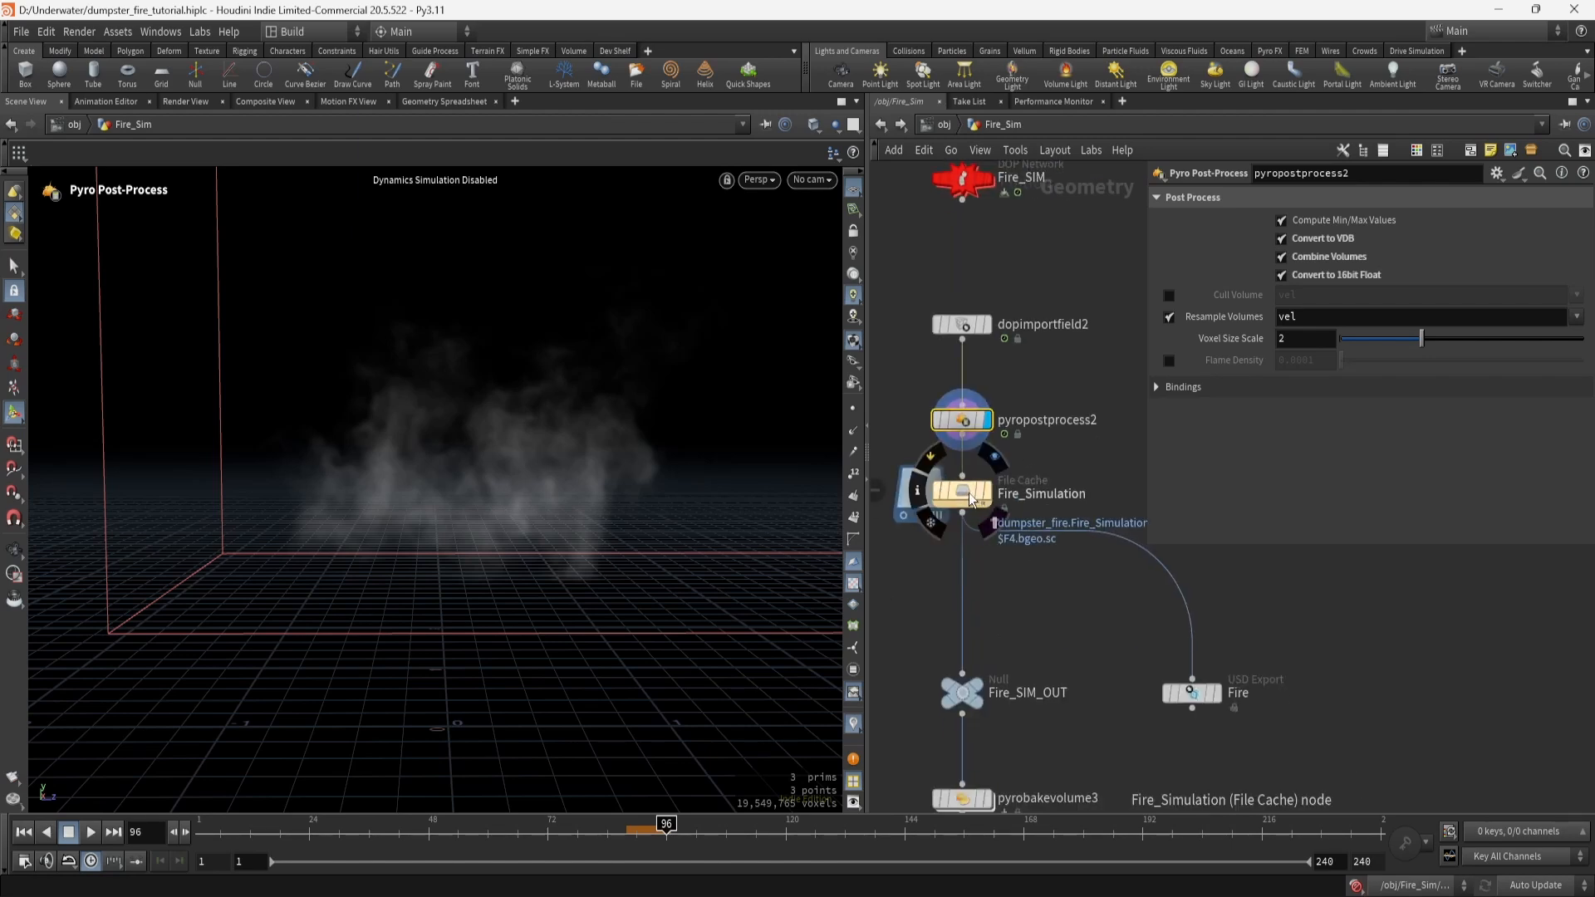
left_click(965, 492)
middle_click_drag(1043, 771, 1030, 620)
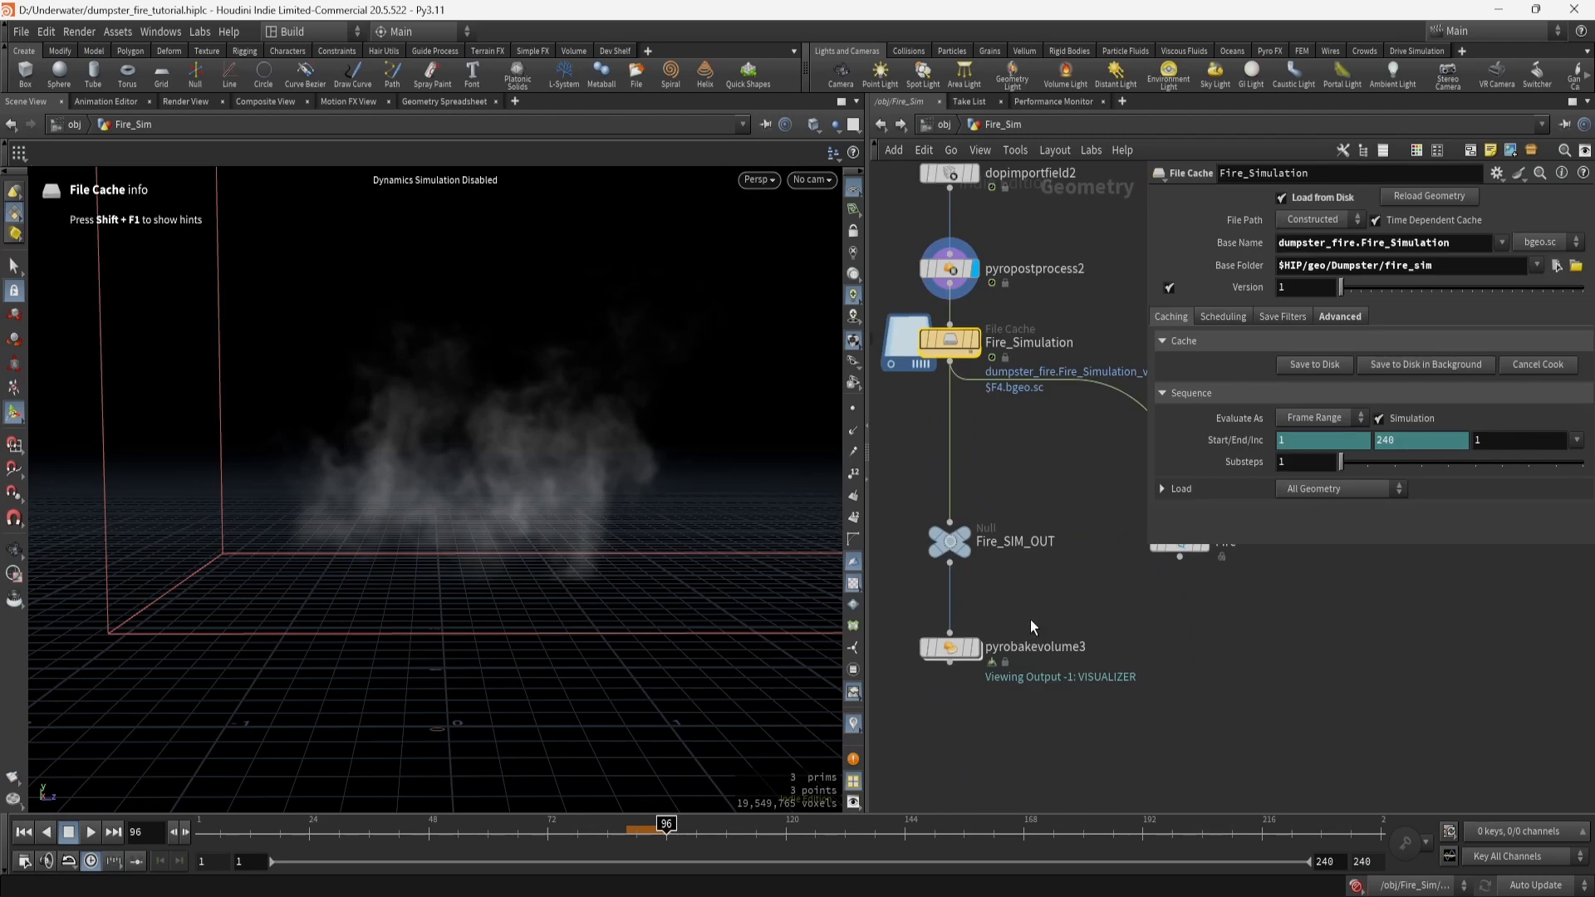
Display and select pyrobakevolume3, reviewing its Smoke and Fire tabs.
mouse_move(978, 668)
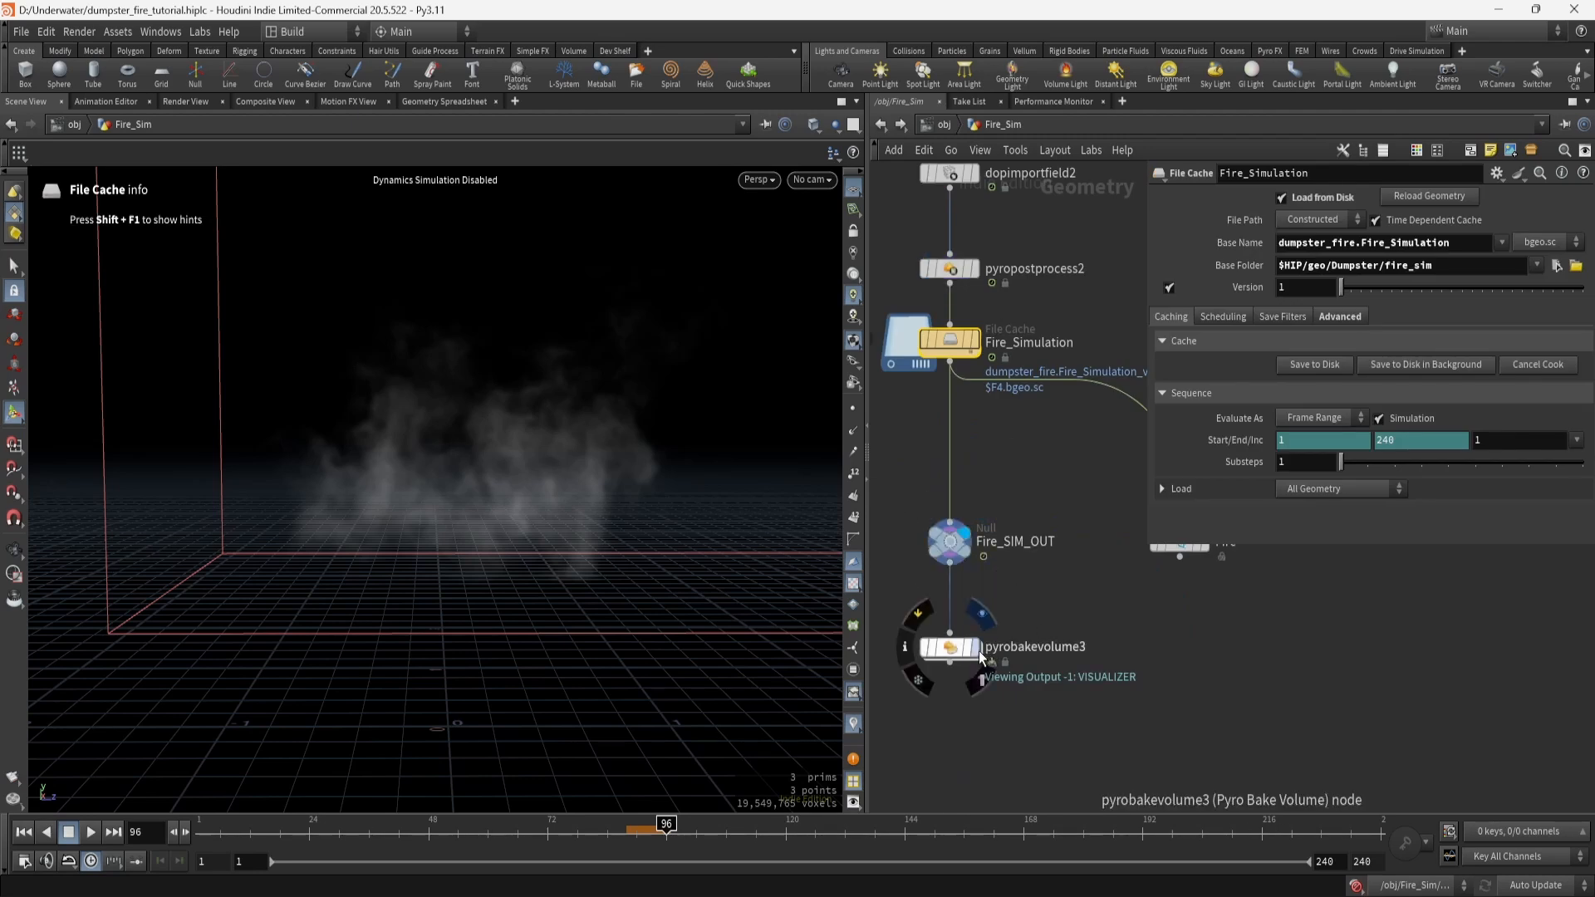
key("r")
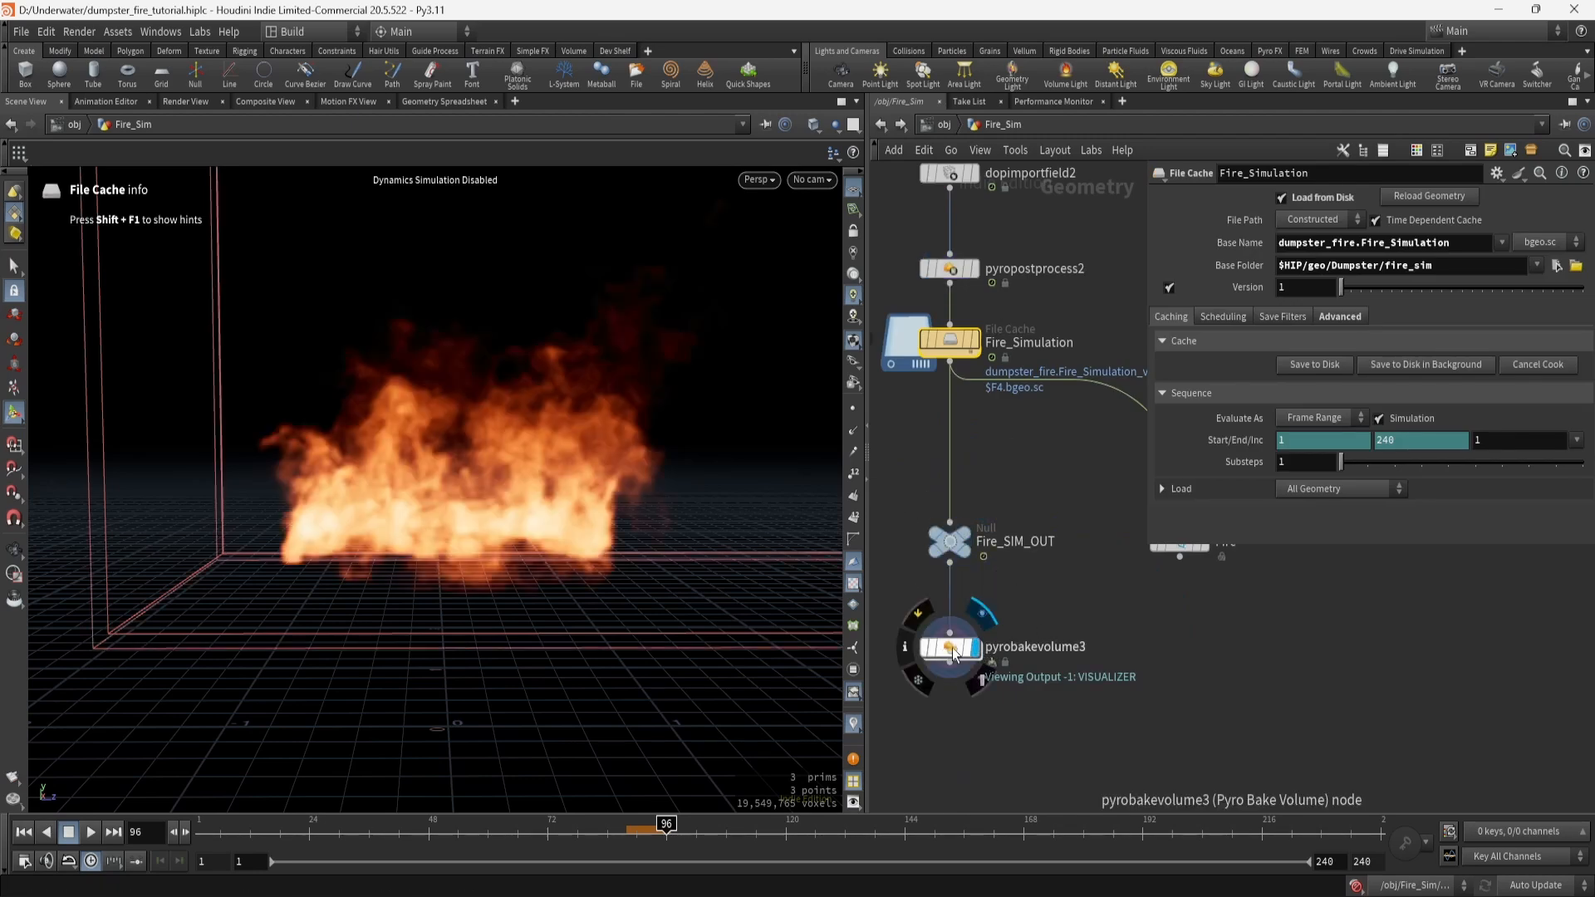
left_click(954, 654)
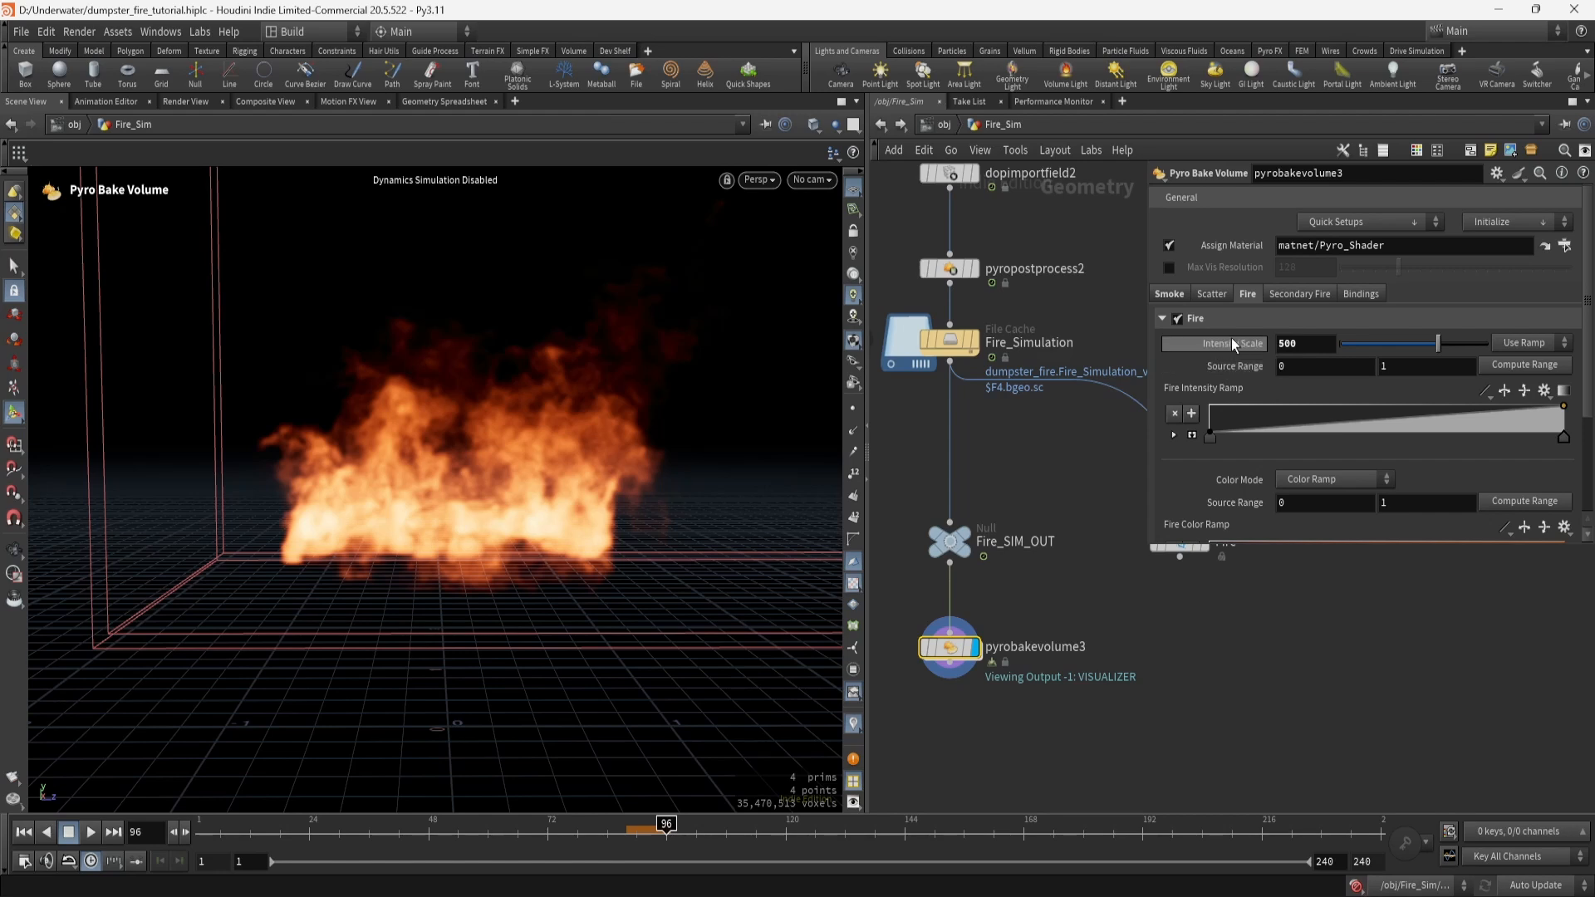
left_click(1173, 296)
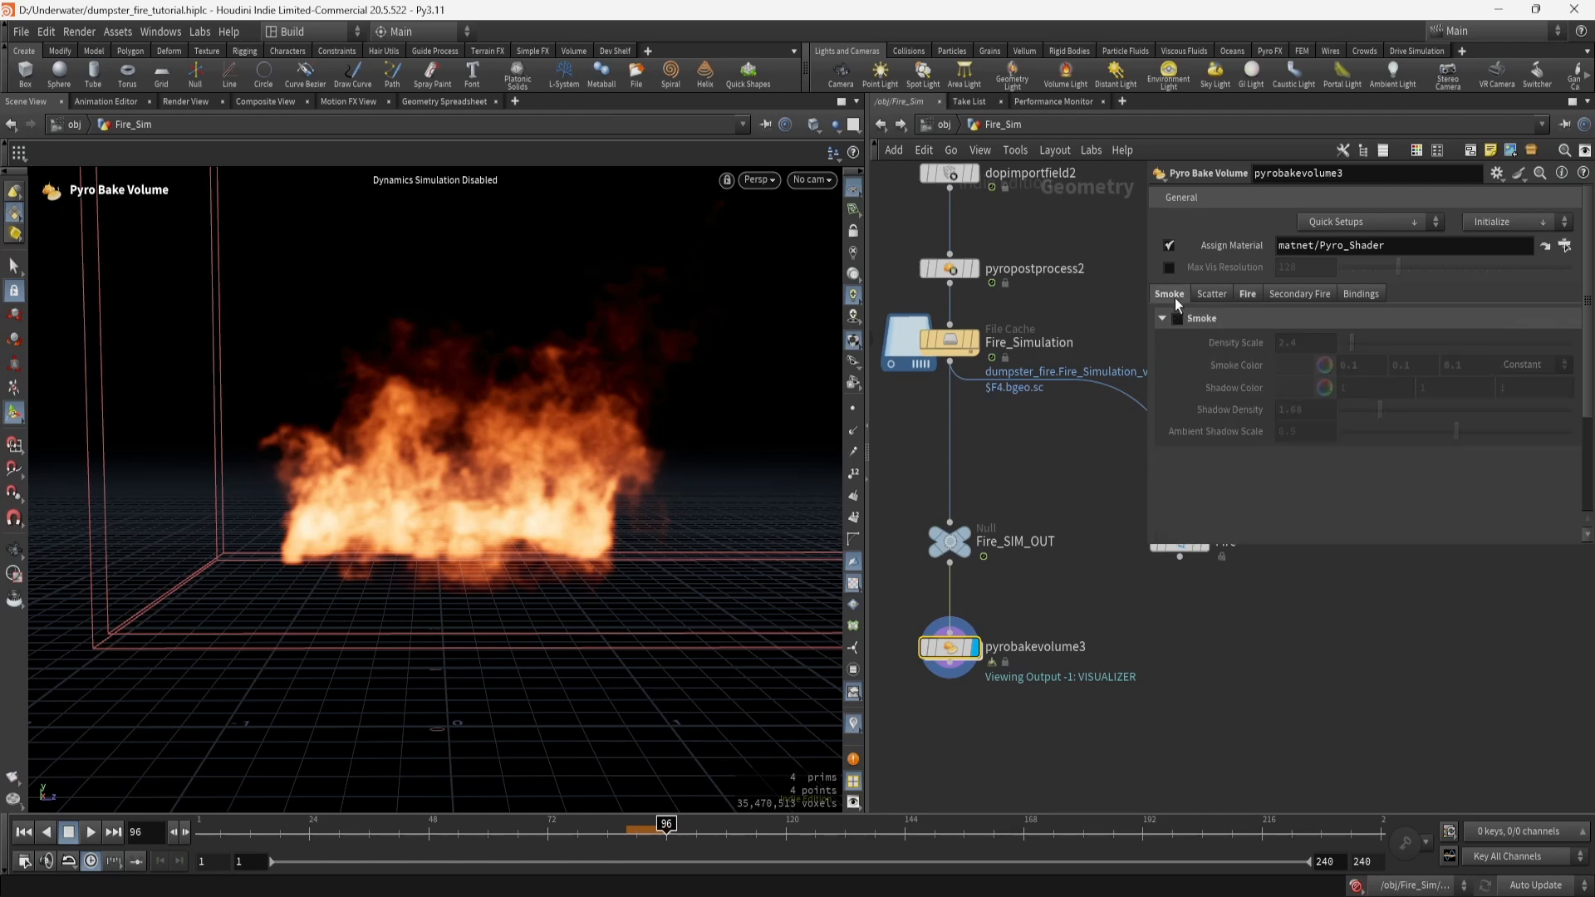
left_click(1249, 297)
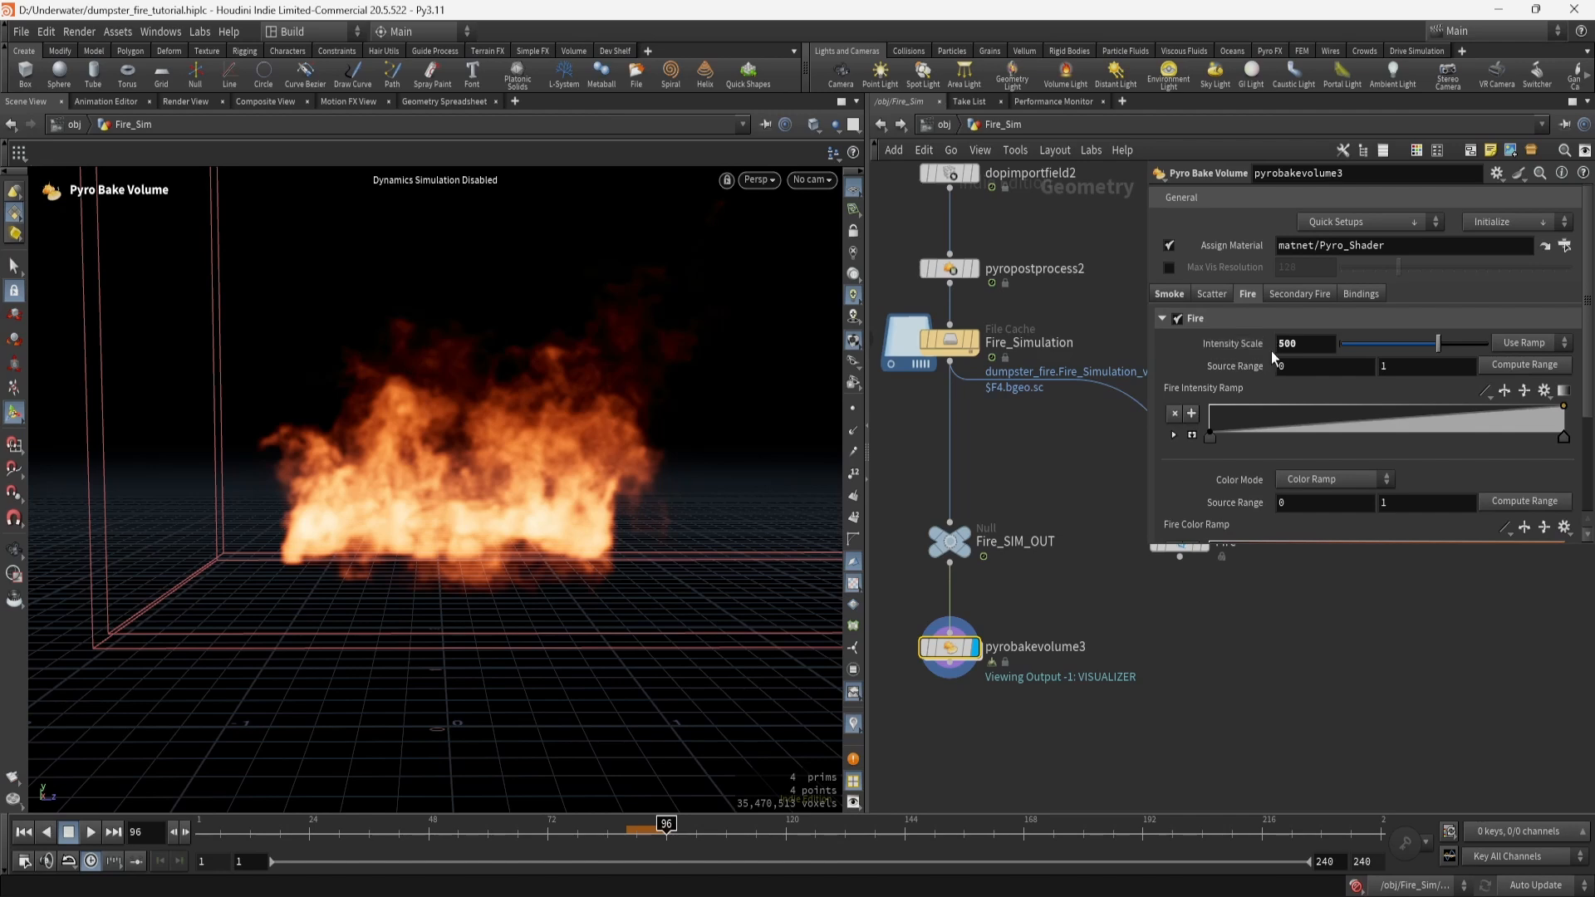
Nudge the fire Mask Center, then undo it back to 0.108.
scroll(1232, 366, "down", 1)
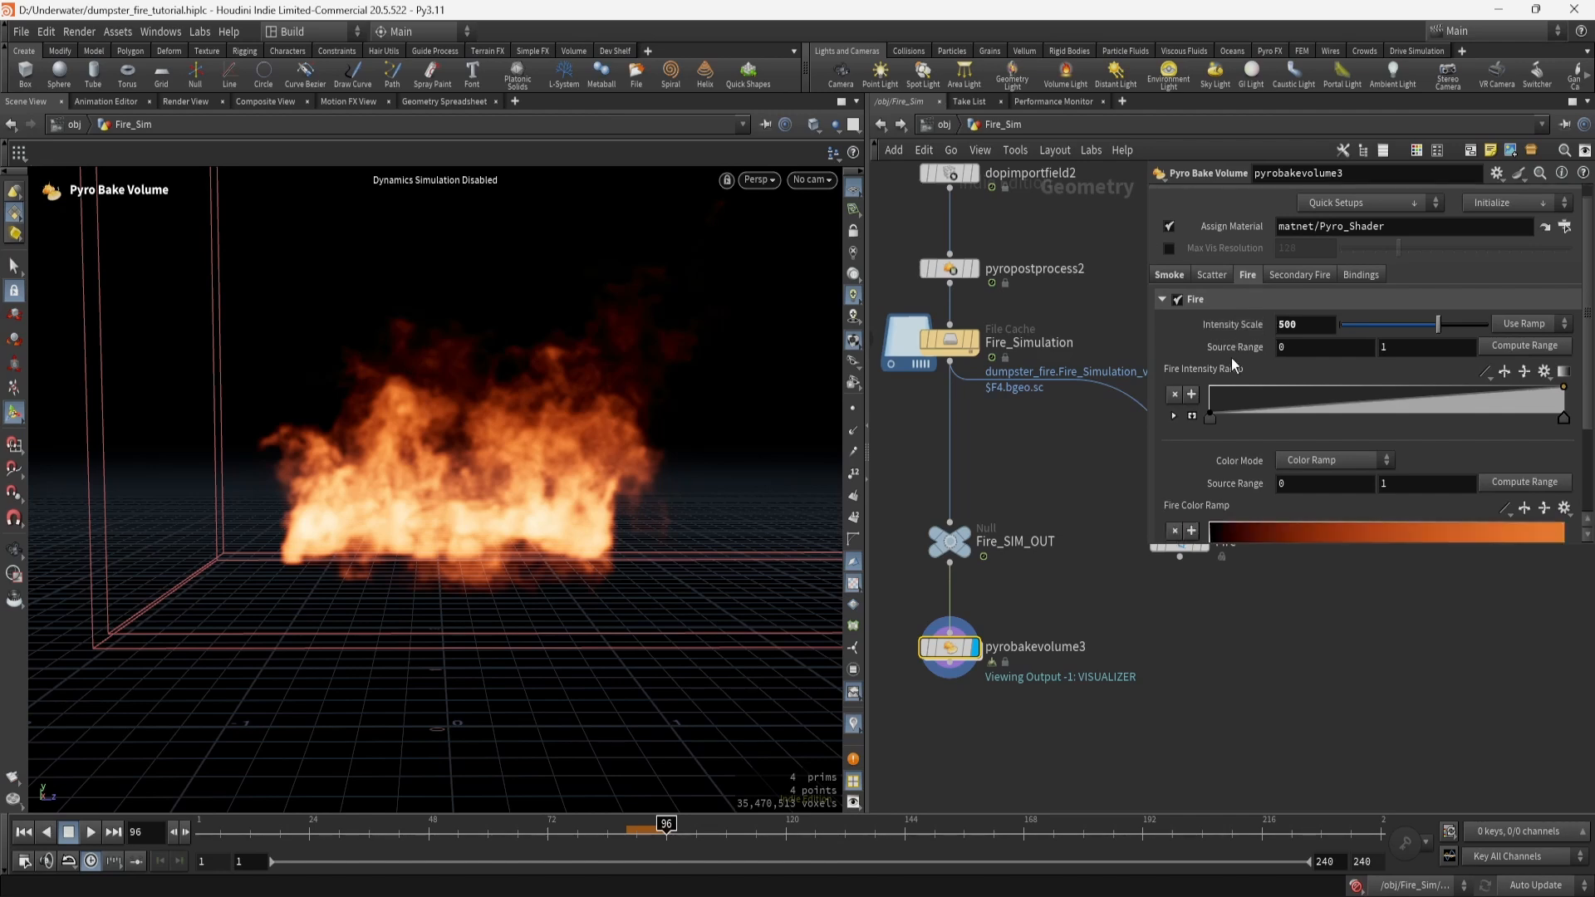
scroll(1233, 363, "down", 5)
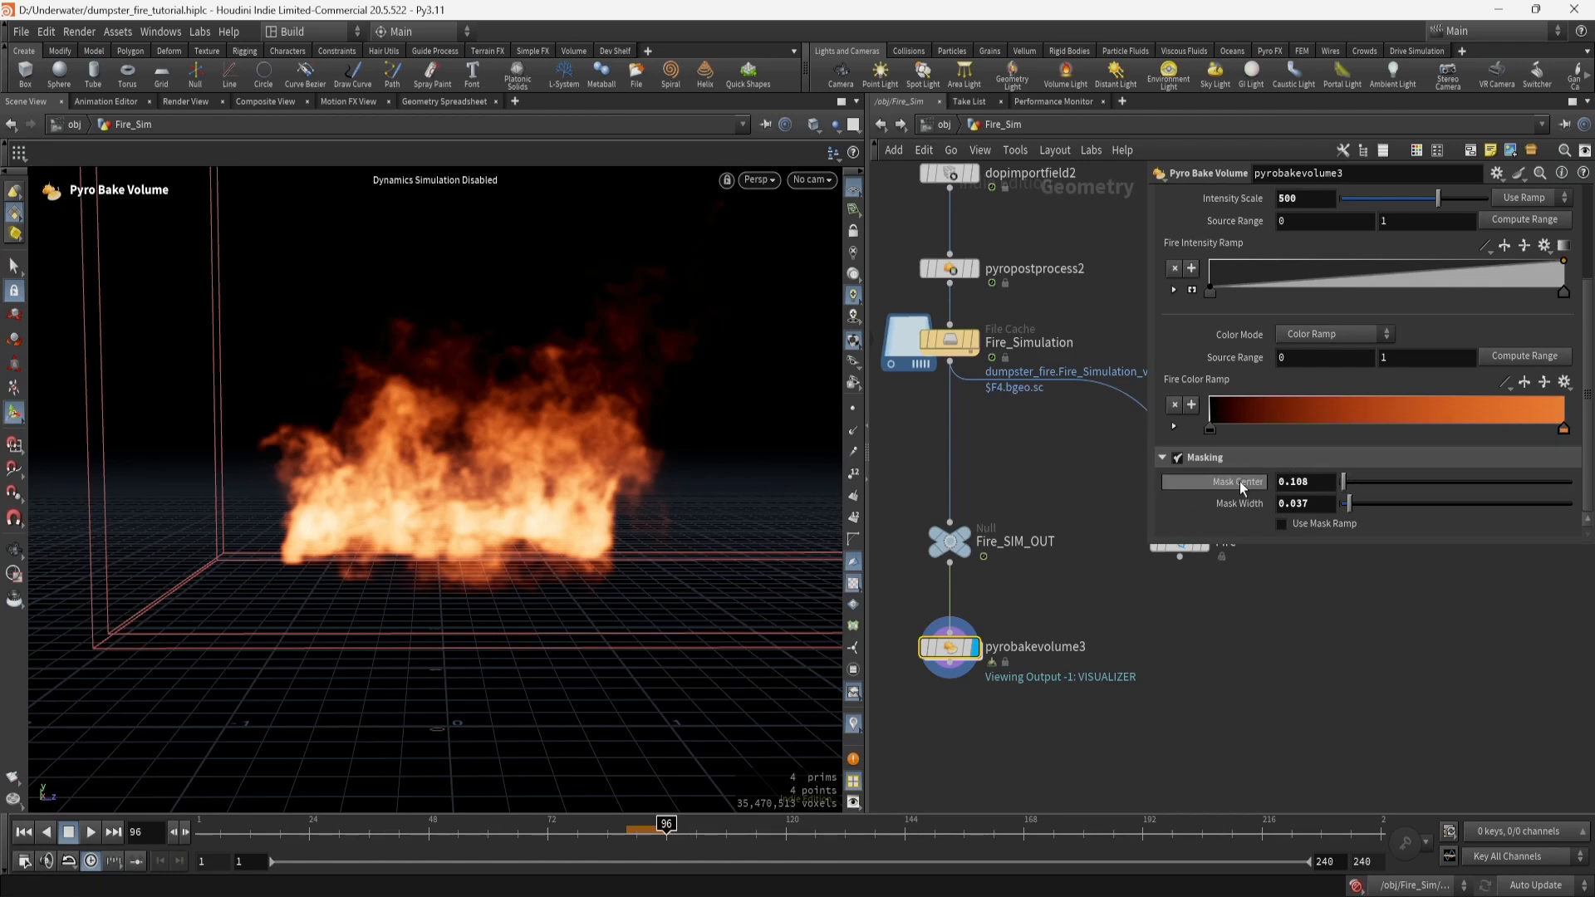
middle_click_drag(1238, 481, 1271, 484)
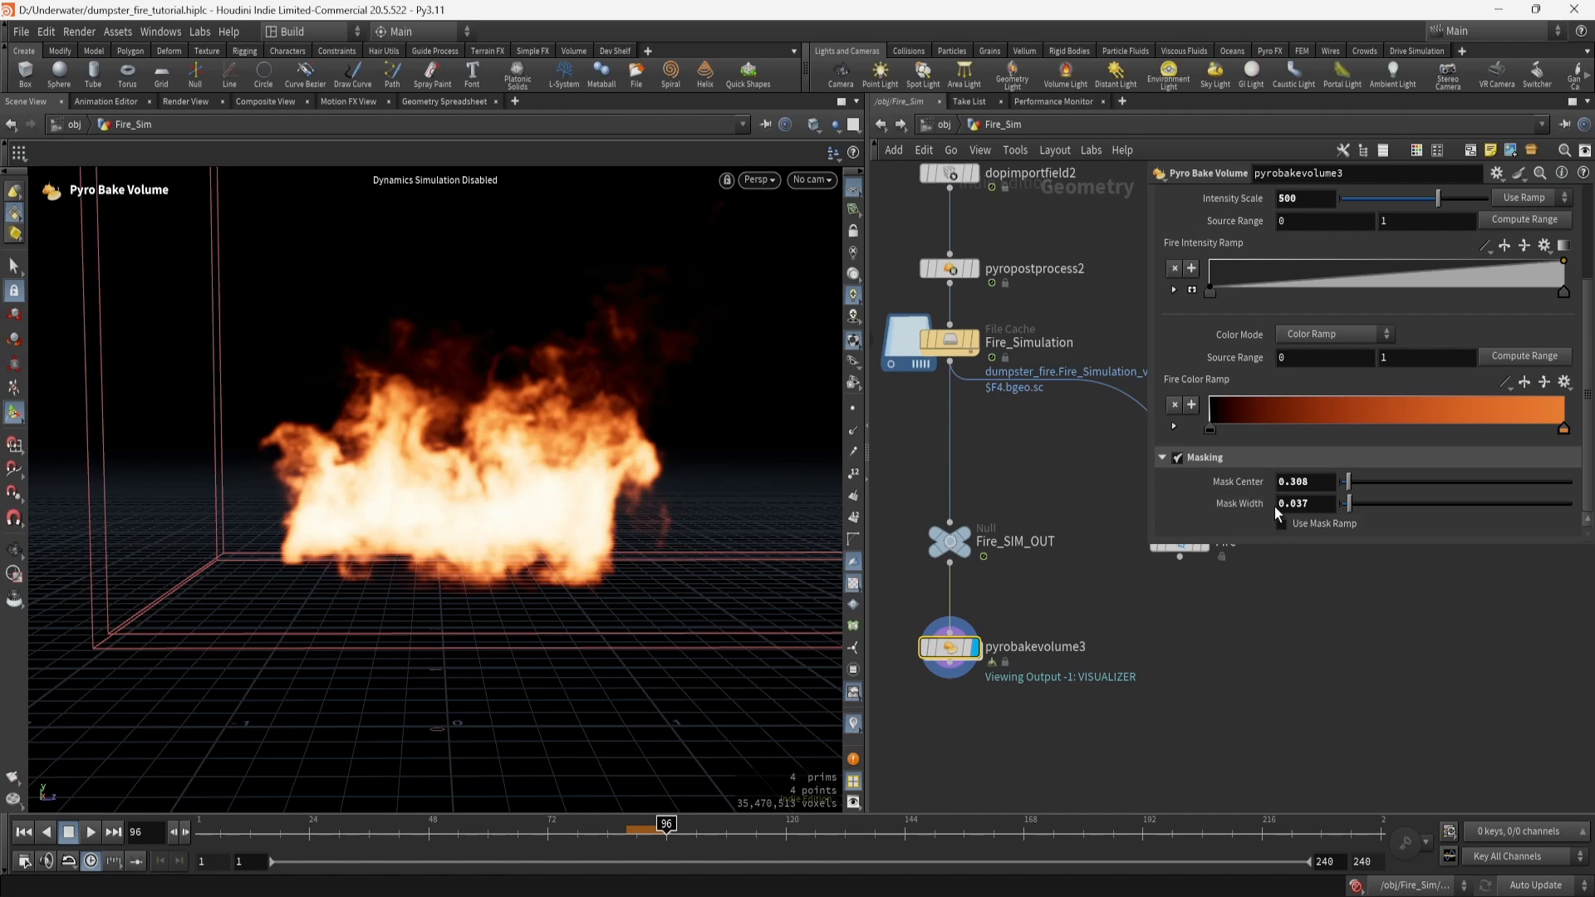
key("ctrl+z")
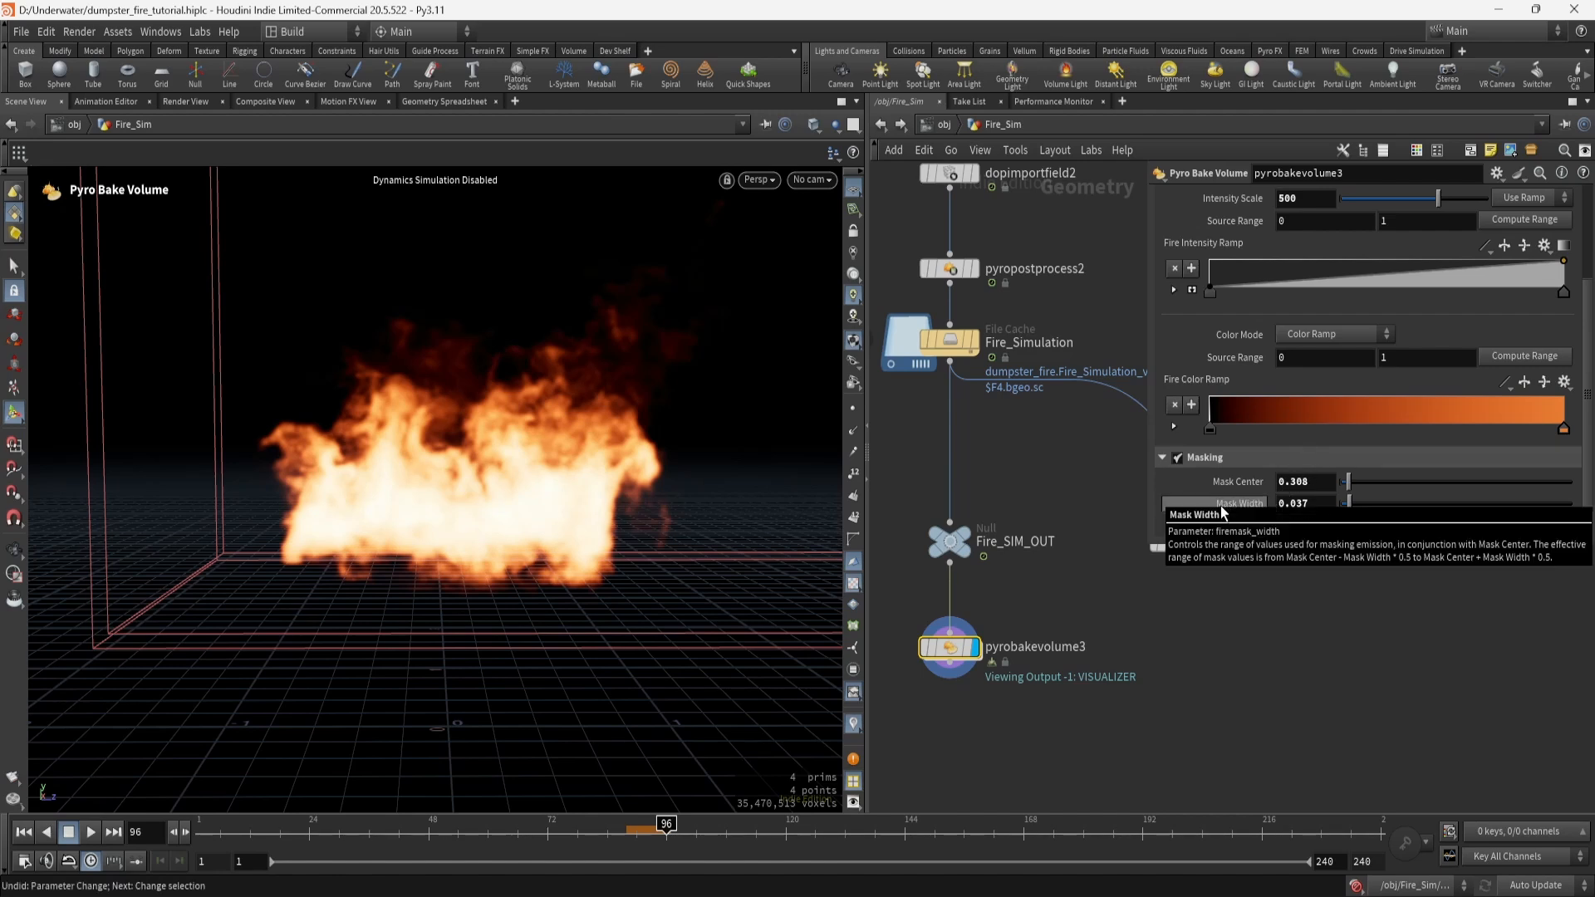
Orbit to an angled view of the fire, then select the Fire USD export node.
key("Escape")
left_click_drag(588, 473, 568, 397)
key("Return")
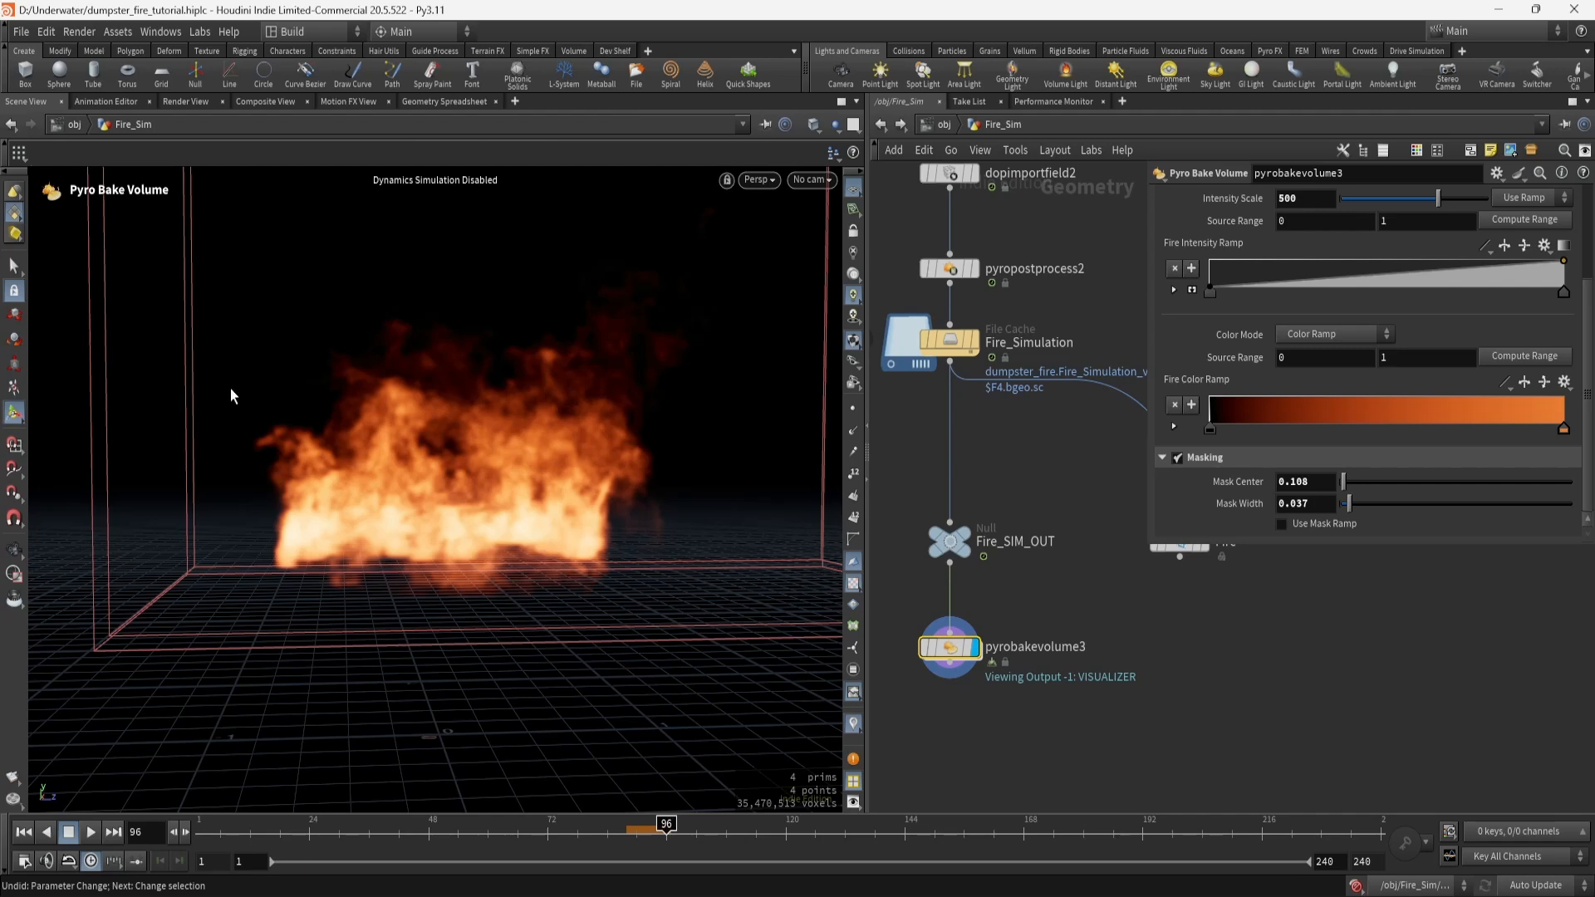
left_click_drag(291, 509, 541, 477)
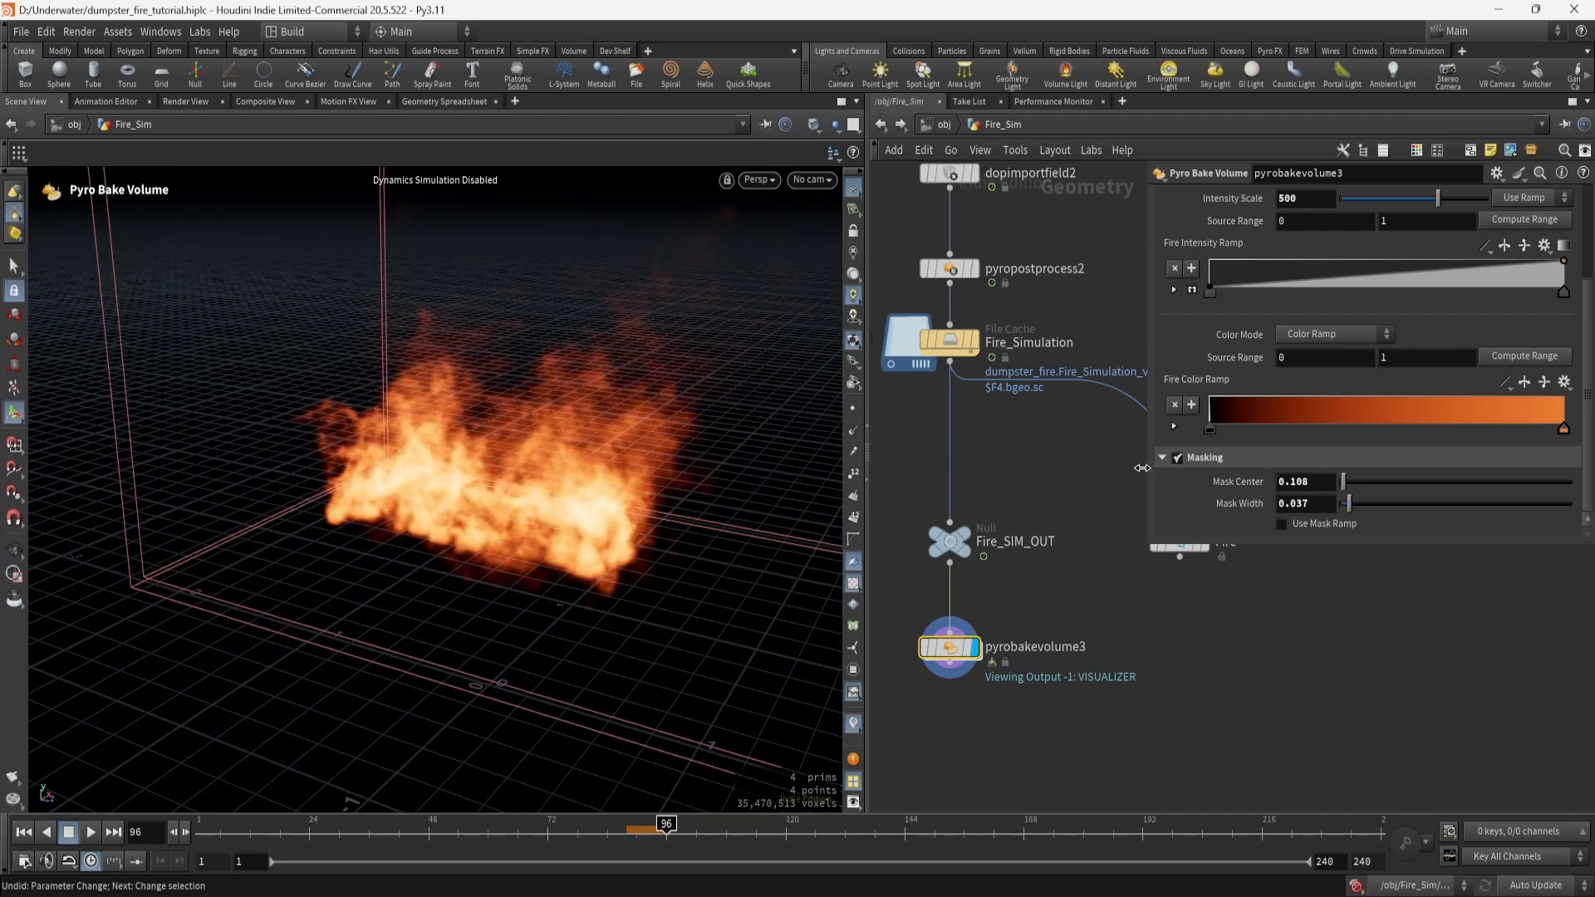
scroll(1332, 422, "up", 3)
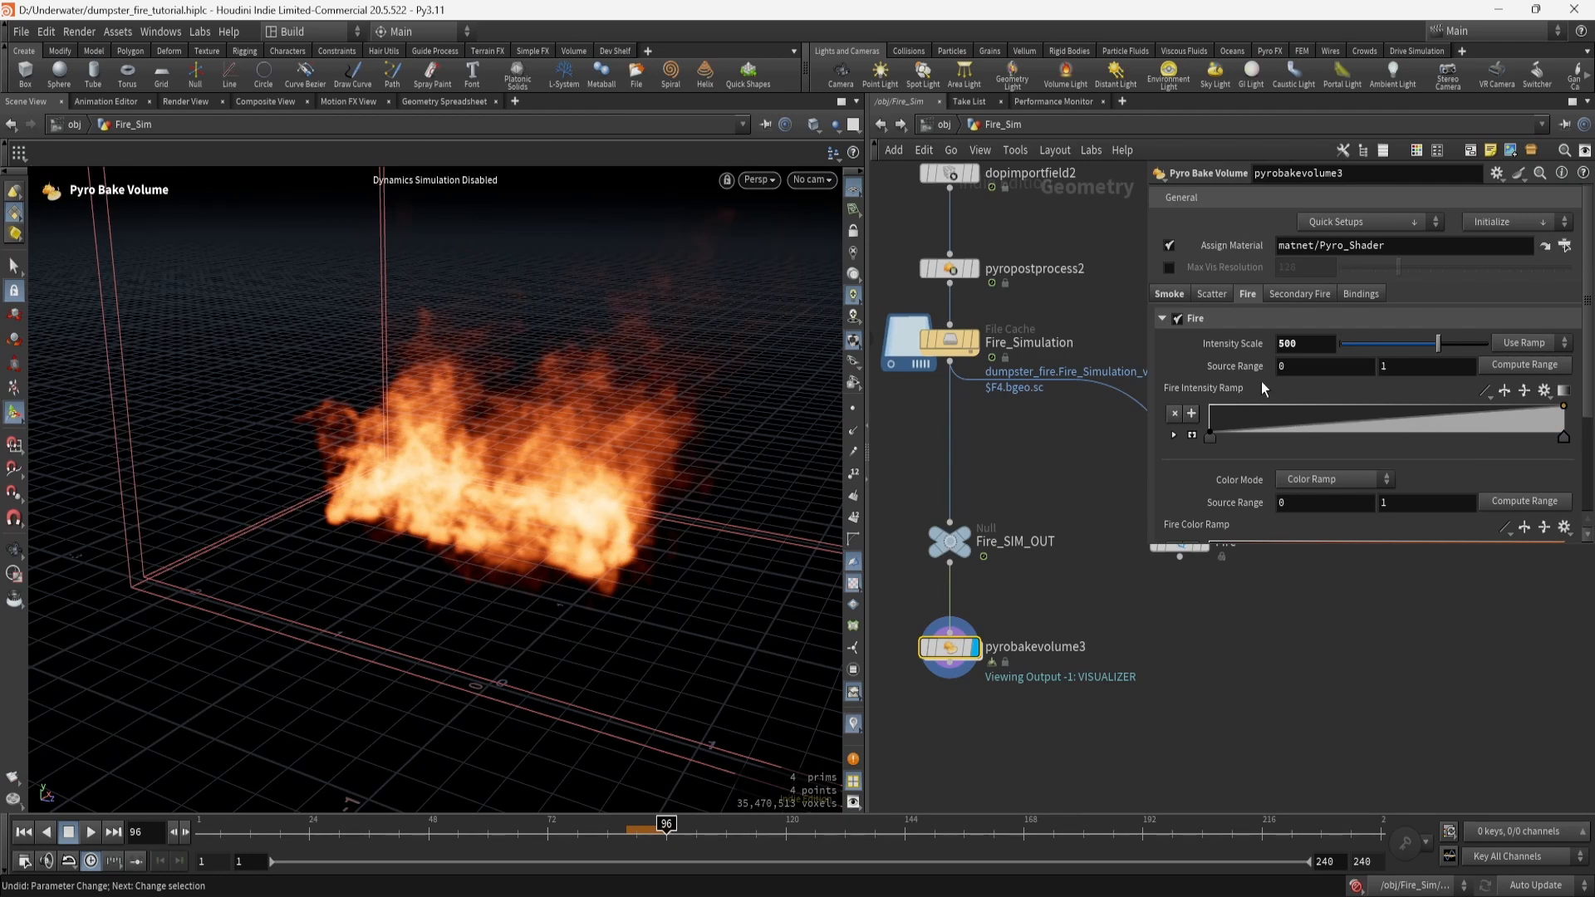
scroll(1261, 381, "down", 3)
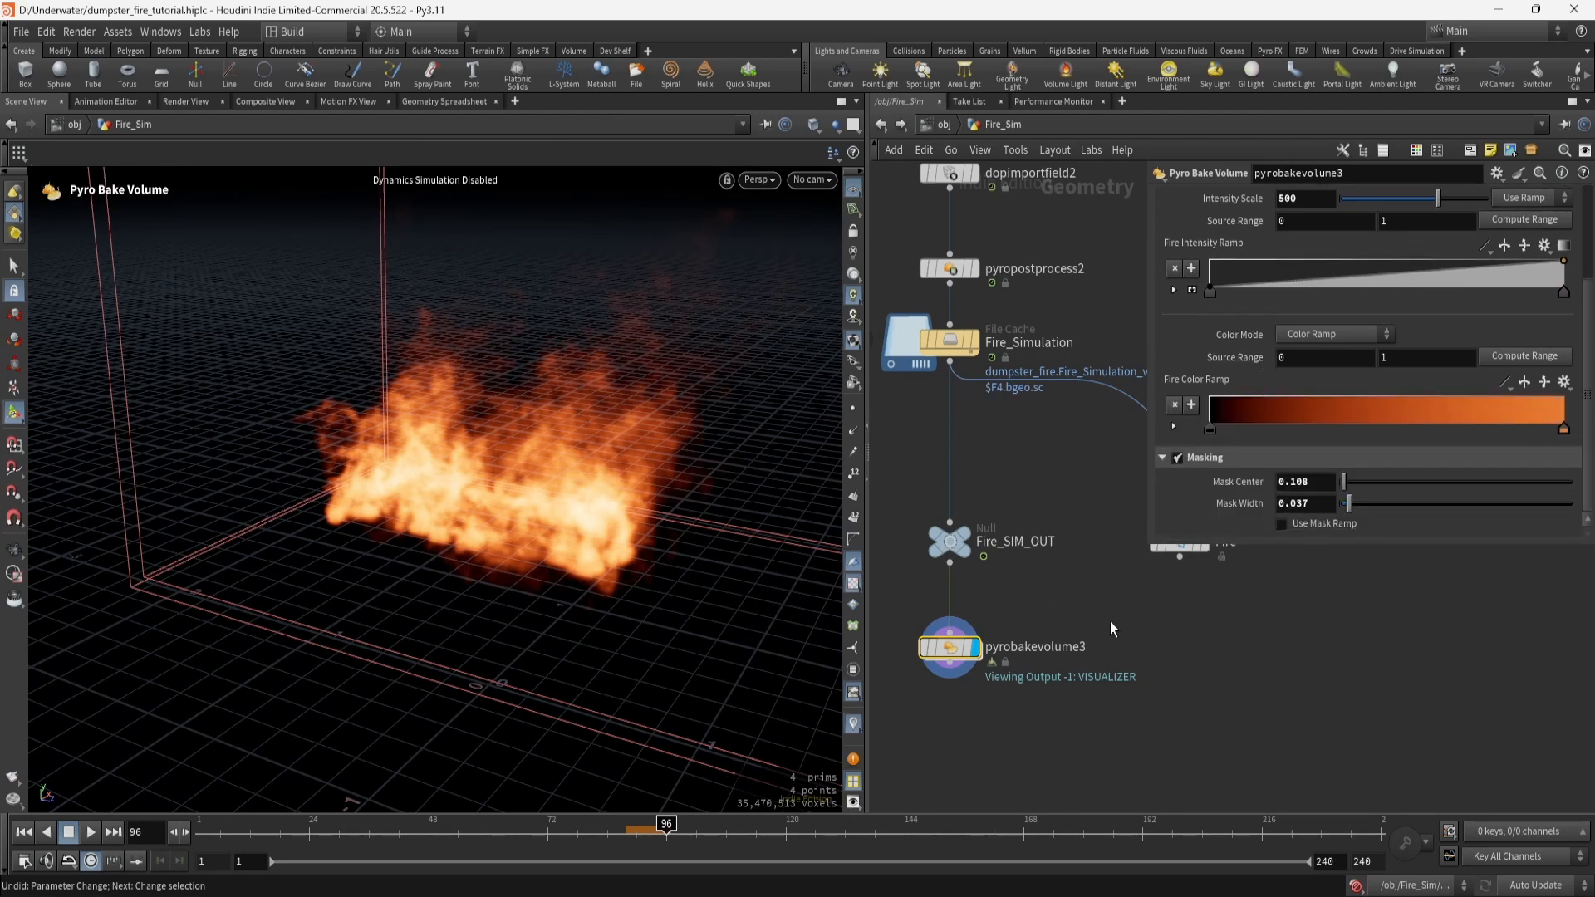
middle_click_drag(1110, 622, 1059, 656)
left_click(1129, 577)
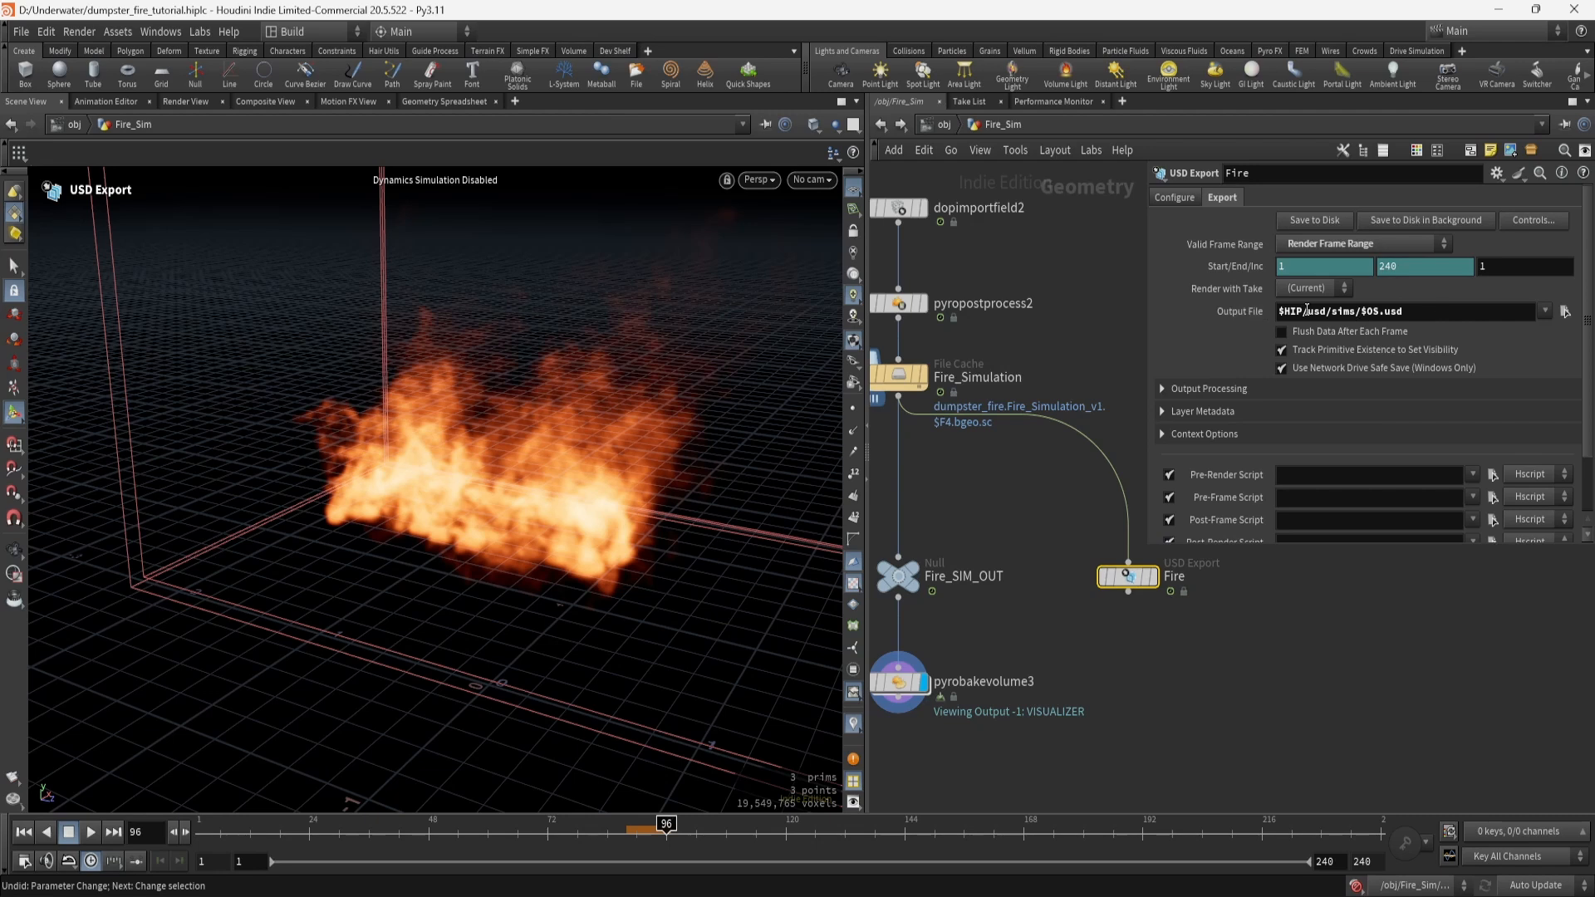
Deselect the Fire USD export, recentre the chain and select pyrobakevolume3.
left_click_drag(1061, 556, 1288, 671)
left_click(1290, 675)
middle_click_drag(1113, 641, 1119, 680)
middle_click_drag(1048, 637, 1059, 705)
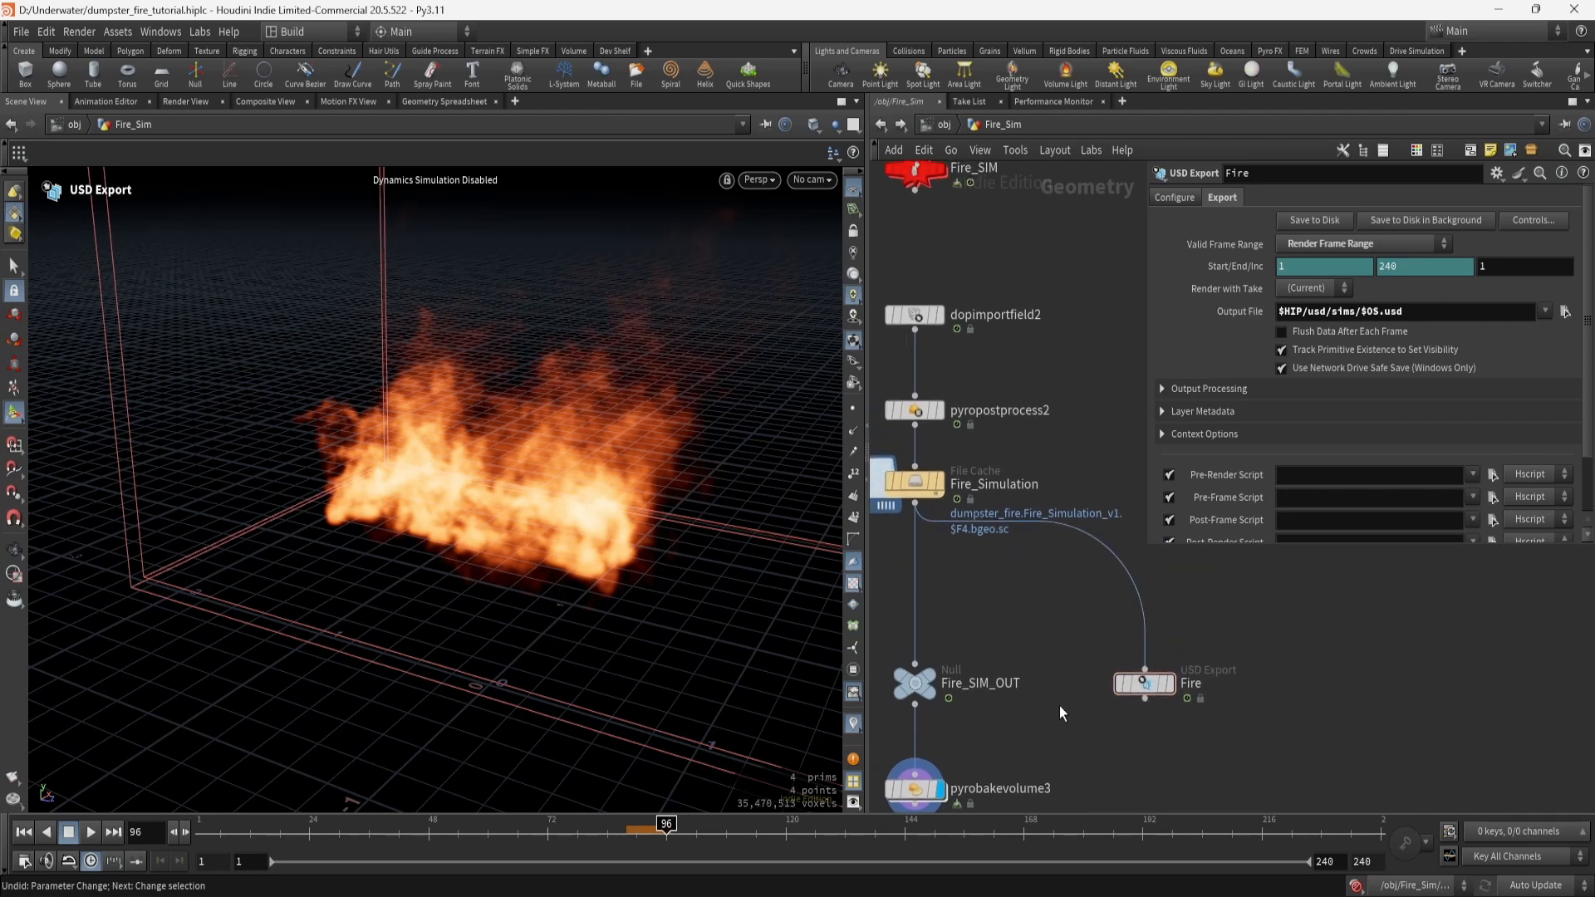
scroll(1053, 665, "down", 3)
scroll(1054, 665, "up", 4)
middle_click_drag(992, 633, 1089, 686)
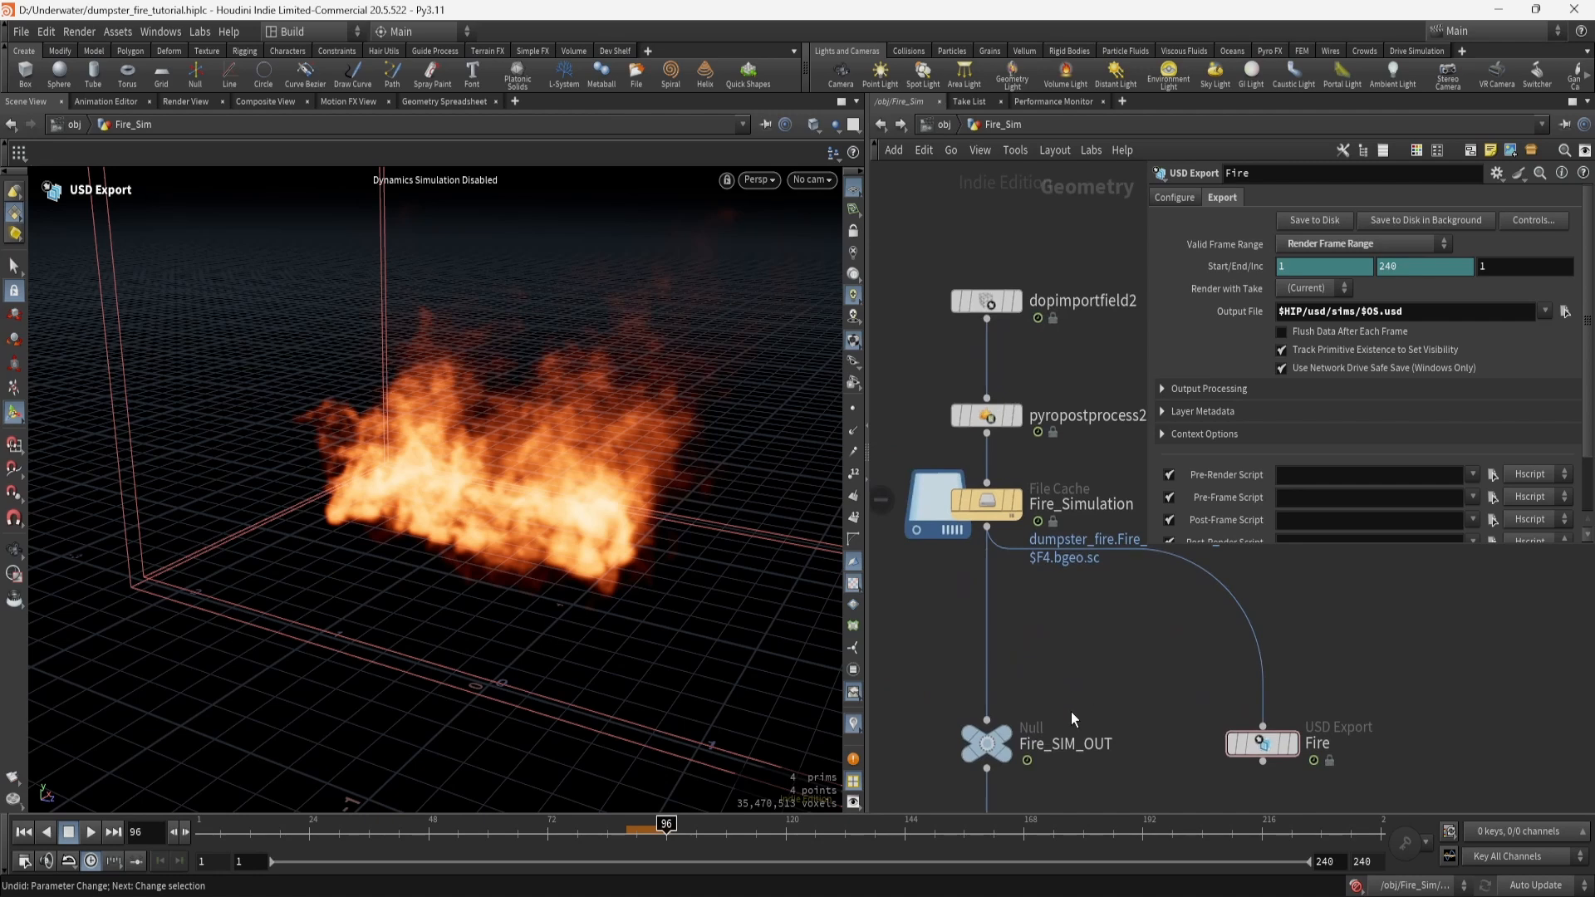
middle_click_drag(1058, 631, 1051, 506)
left_click_drag(903, 707, 1047, 754)
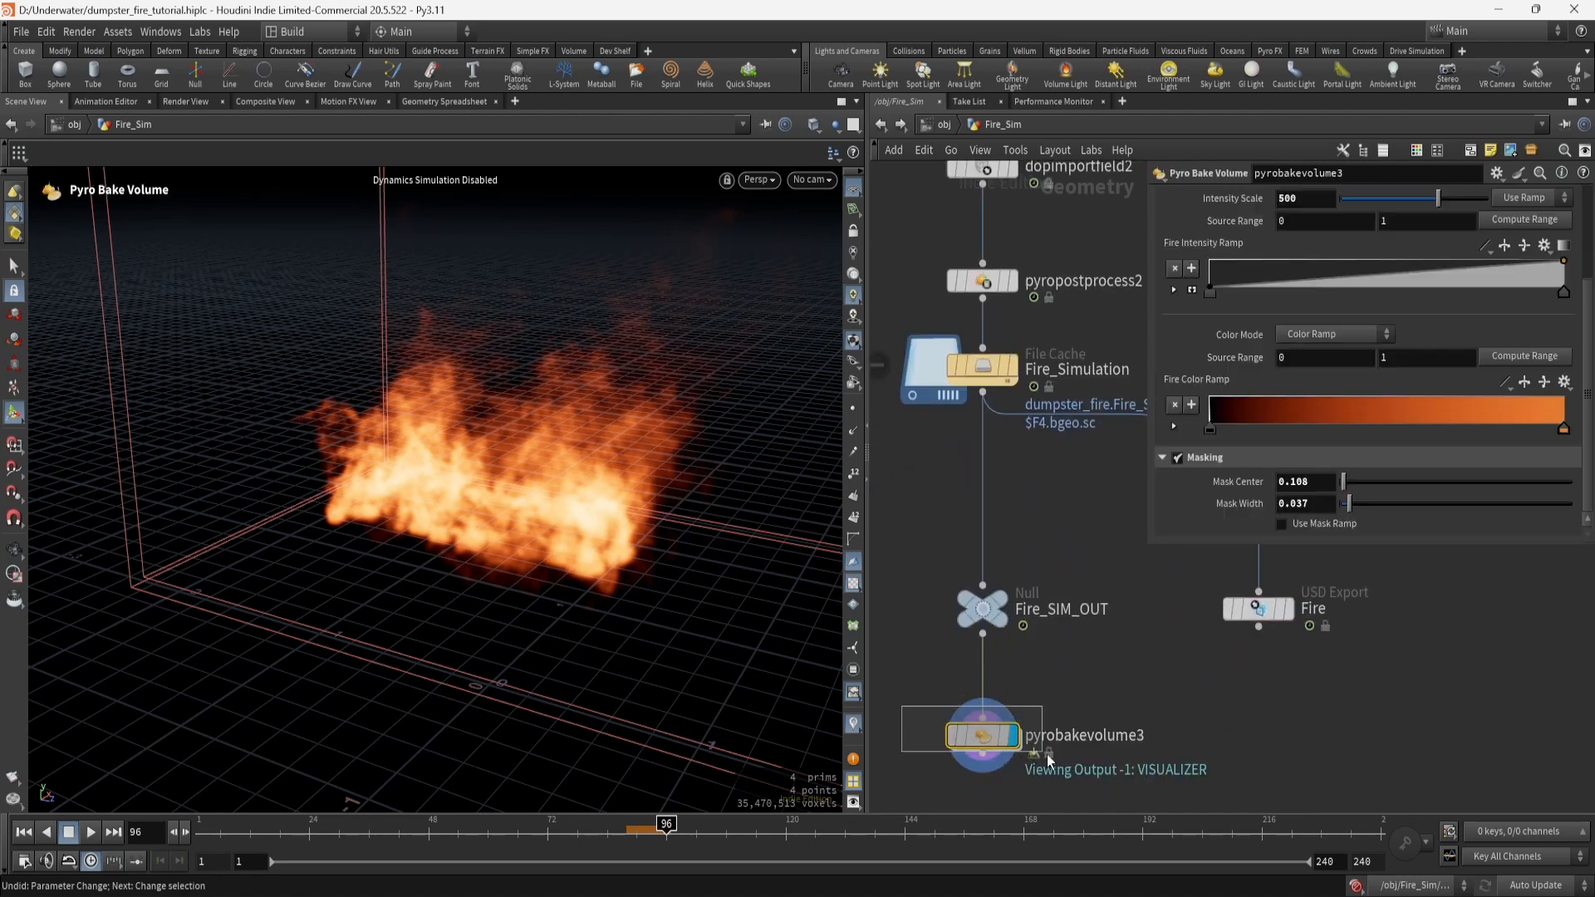
mouse_move(984, 739)
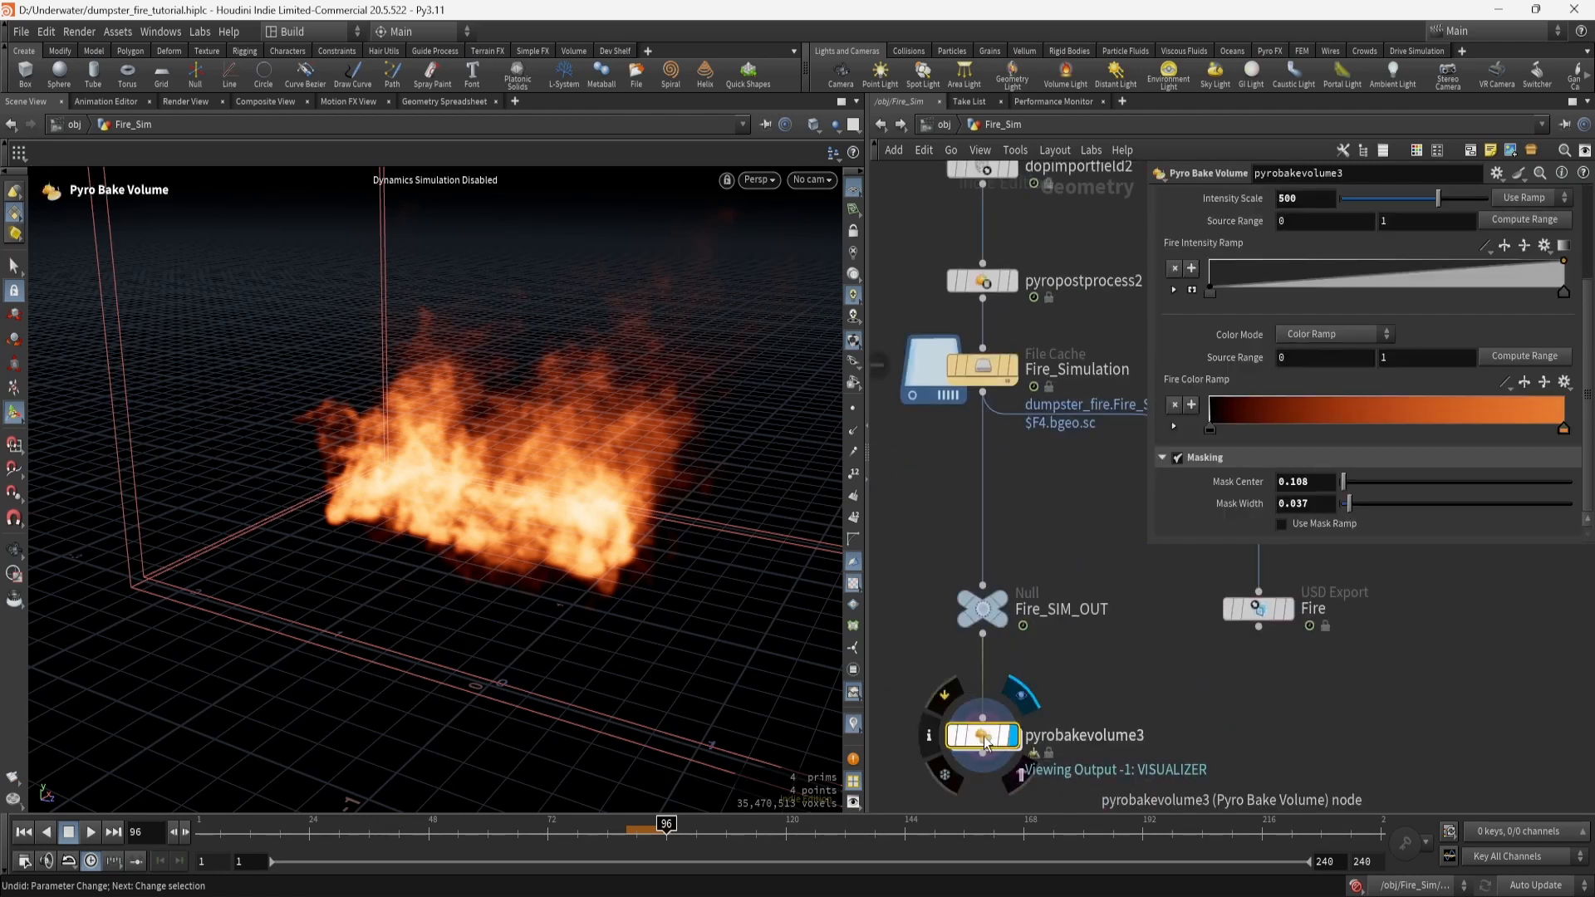
Check dopimportfield2's info, dive into Fire_SIM to inspect smokeobject1, then return up.
middle_click_drag(950, 233, 959, 366)
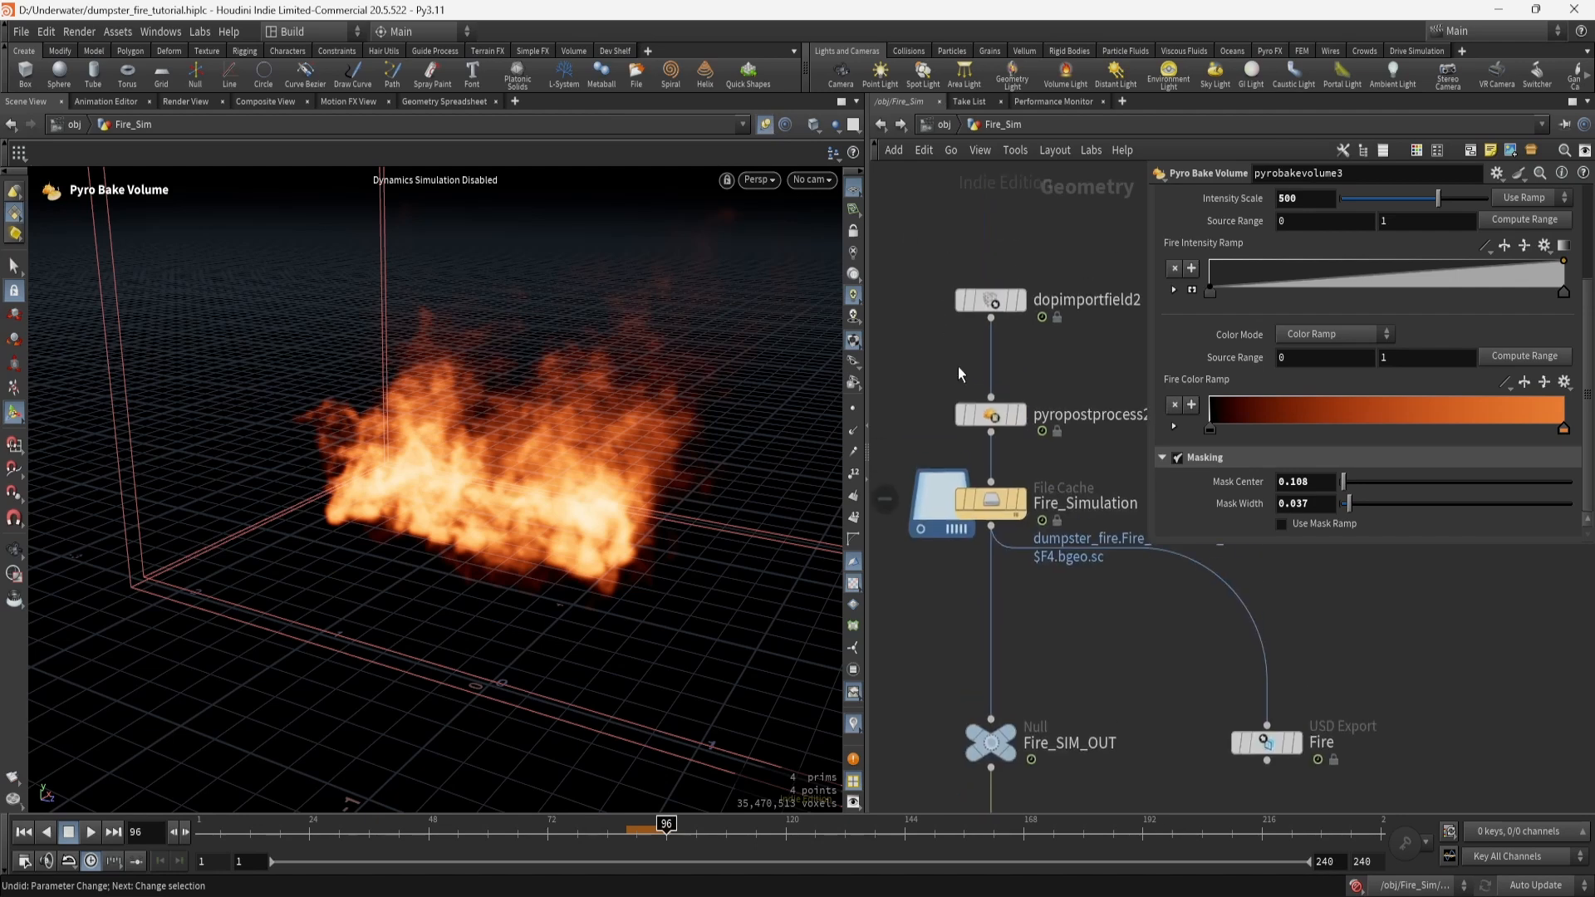
middle_click(973, 311)
middle_click_drag(1015, 229, 1025, 491)
double_click(1001, 387)
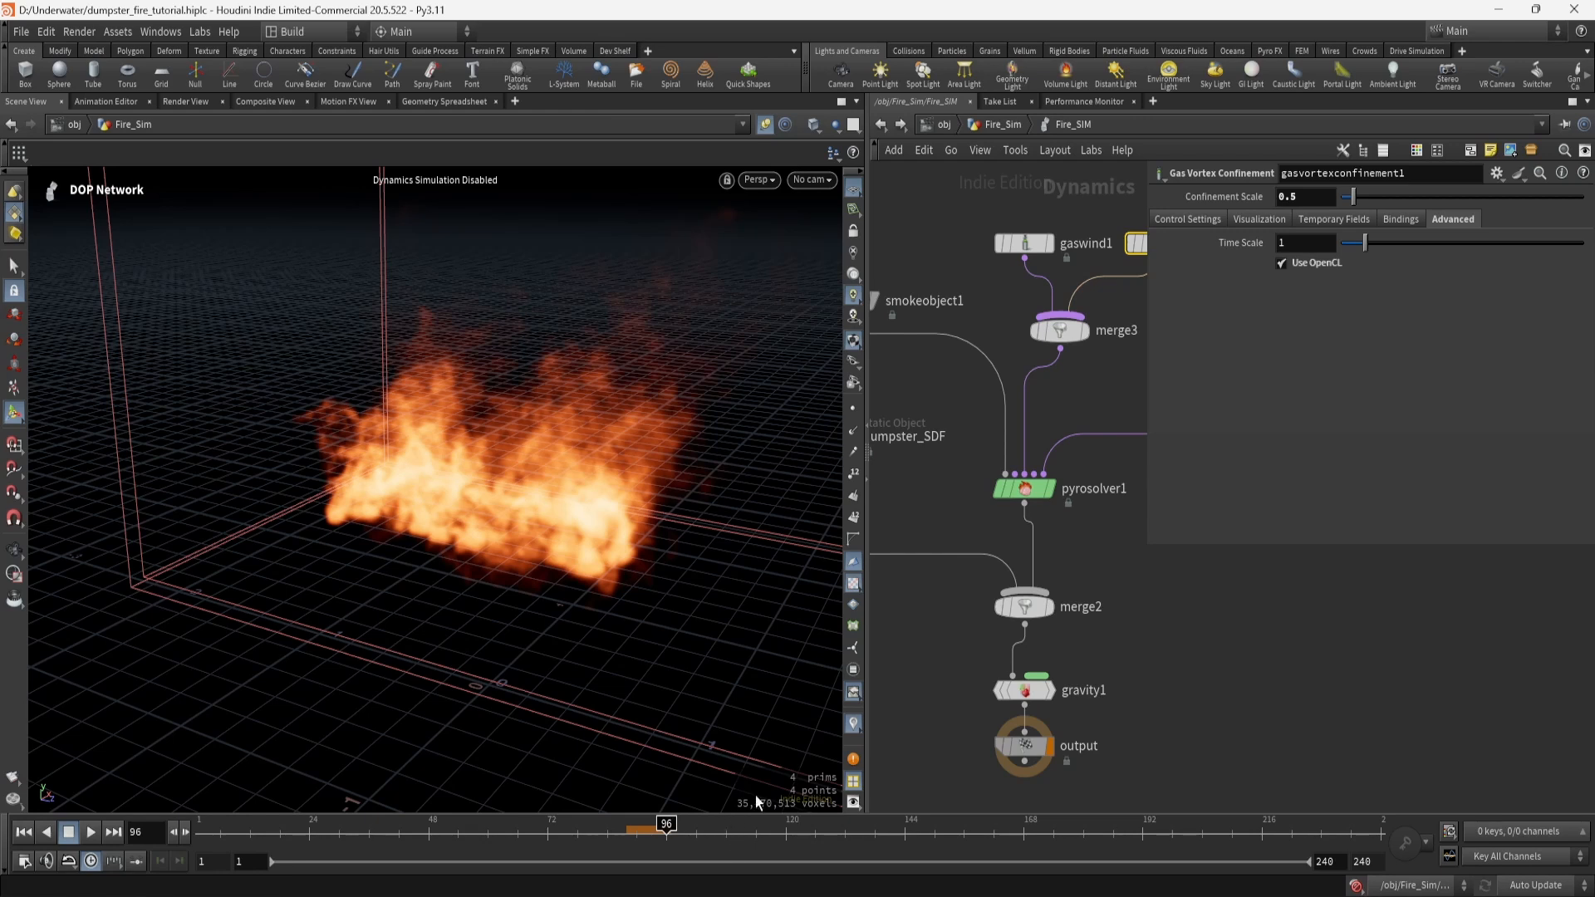
middle_click_drag(944, 406, 992, 480)
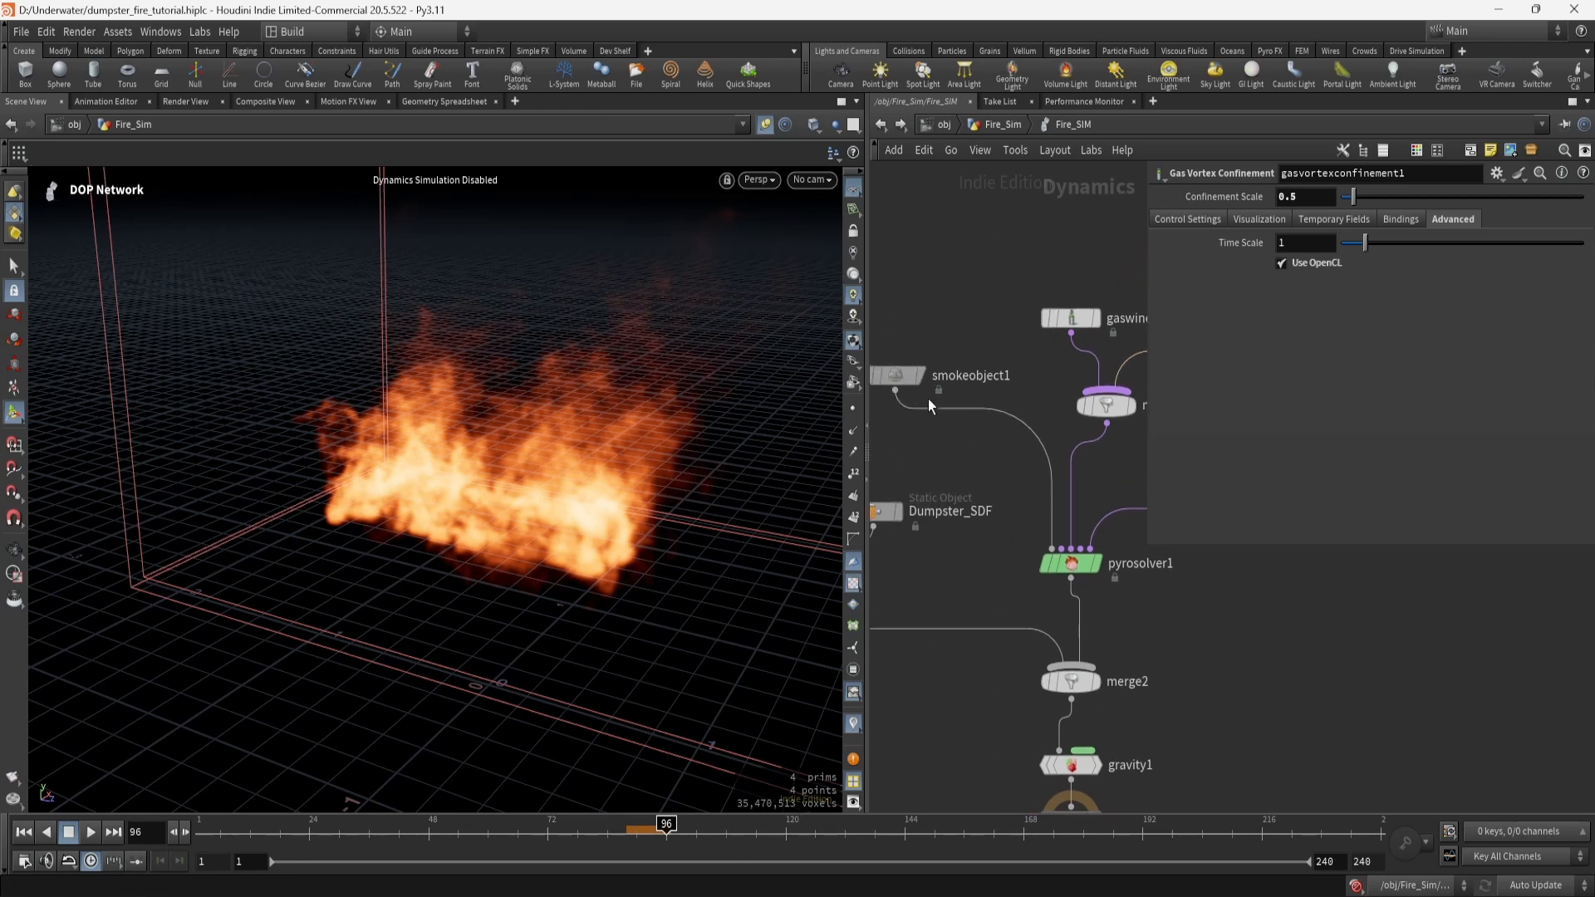
left_click(900, 377)
key("u")
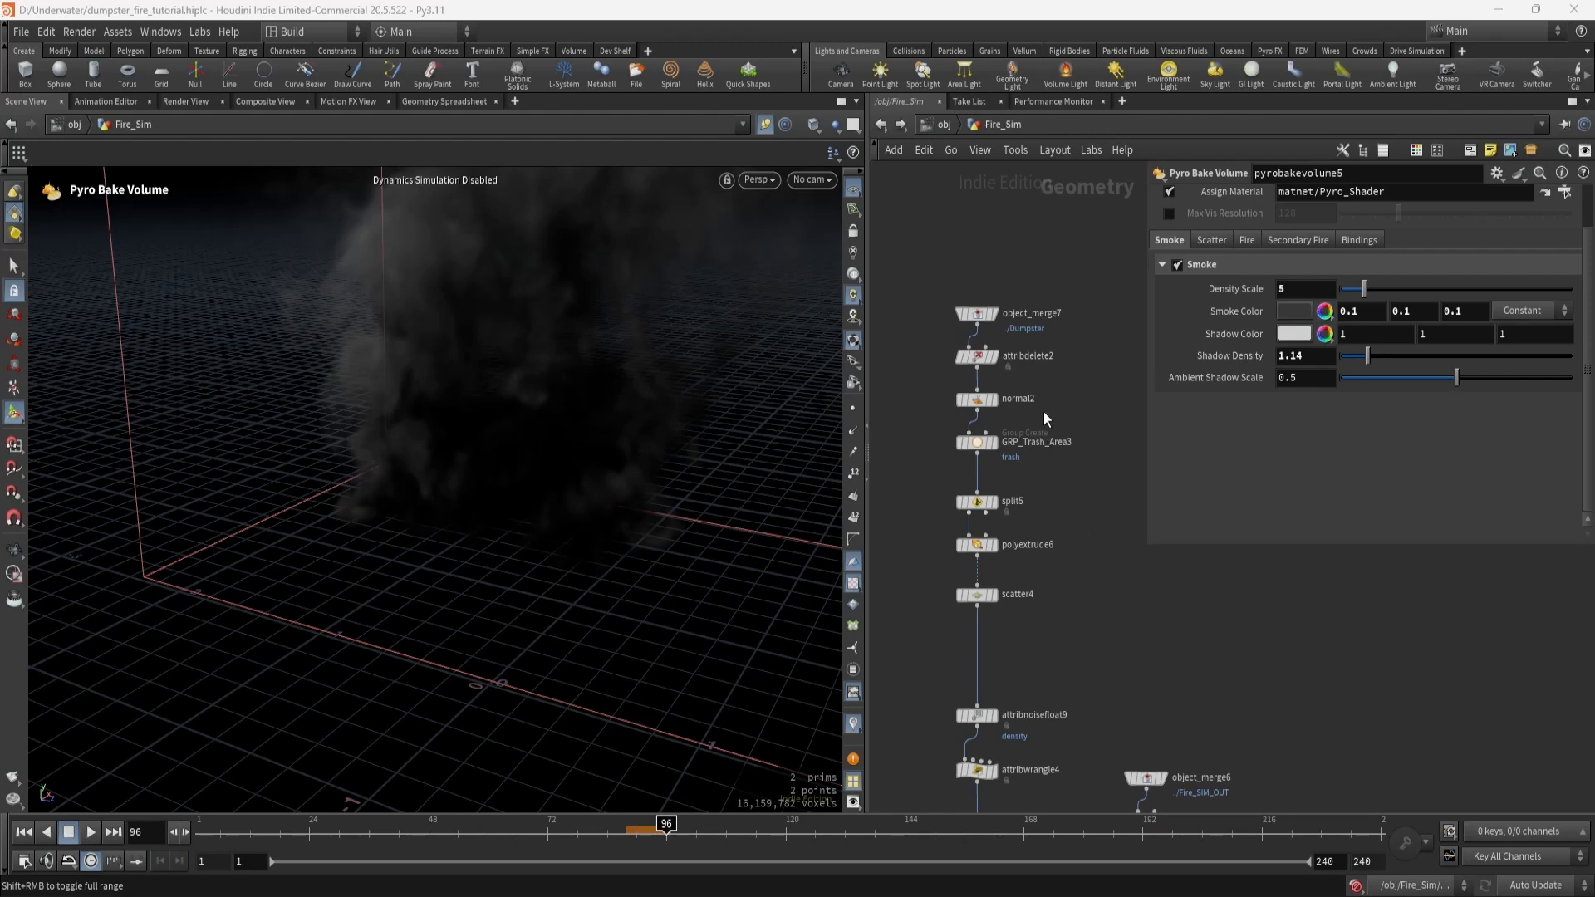
Preview object_merge7, normal2, split5, polyextrude6, scatter4 and attribnoisefloat9 in turn, selecting the noise node.
left_click(999, 312)
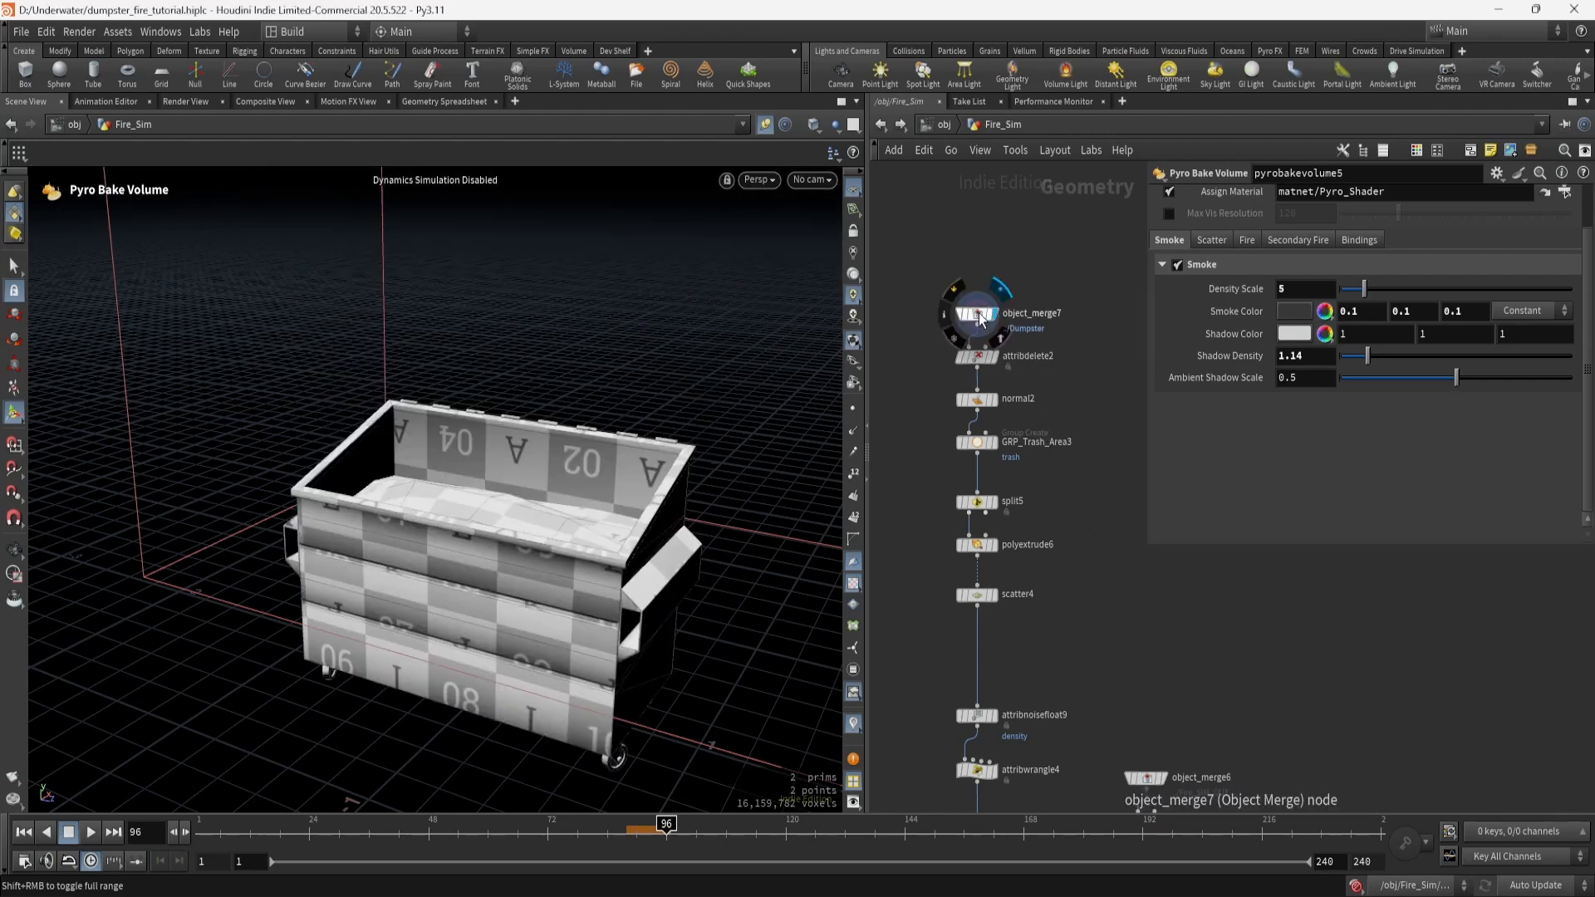
left_click(999, 402)
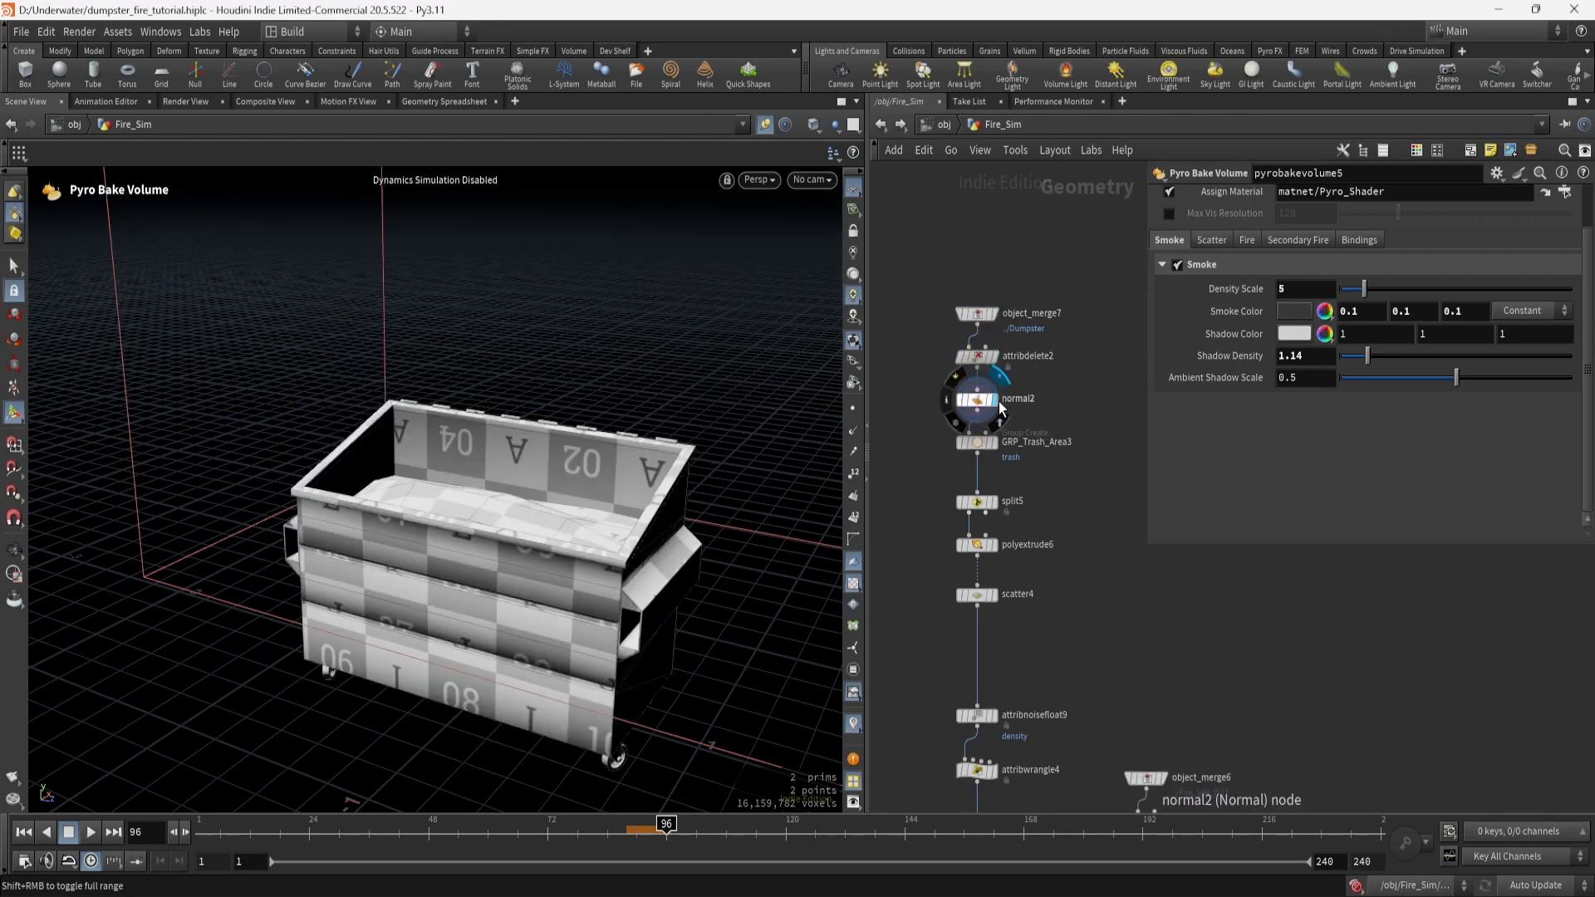
left_click(997, 509)
left_click(997, 548)
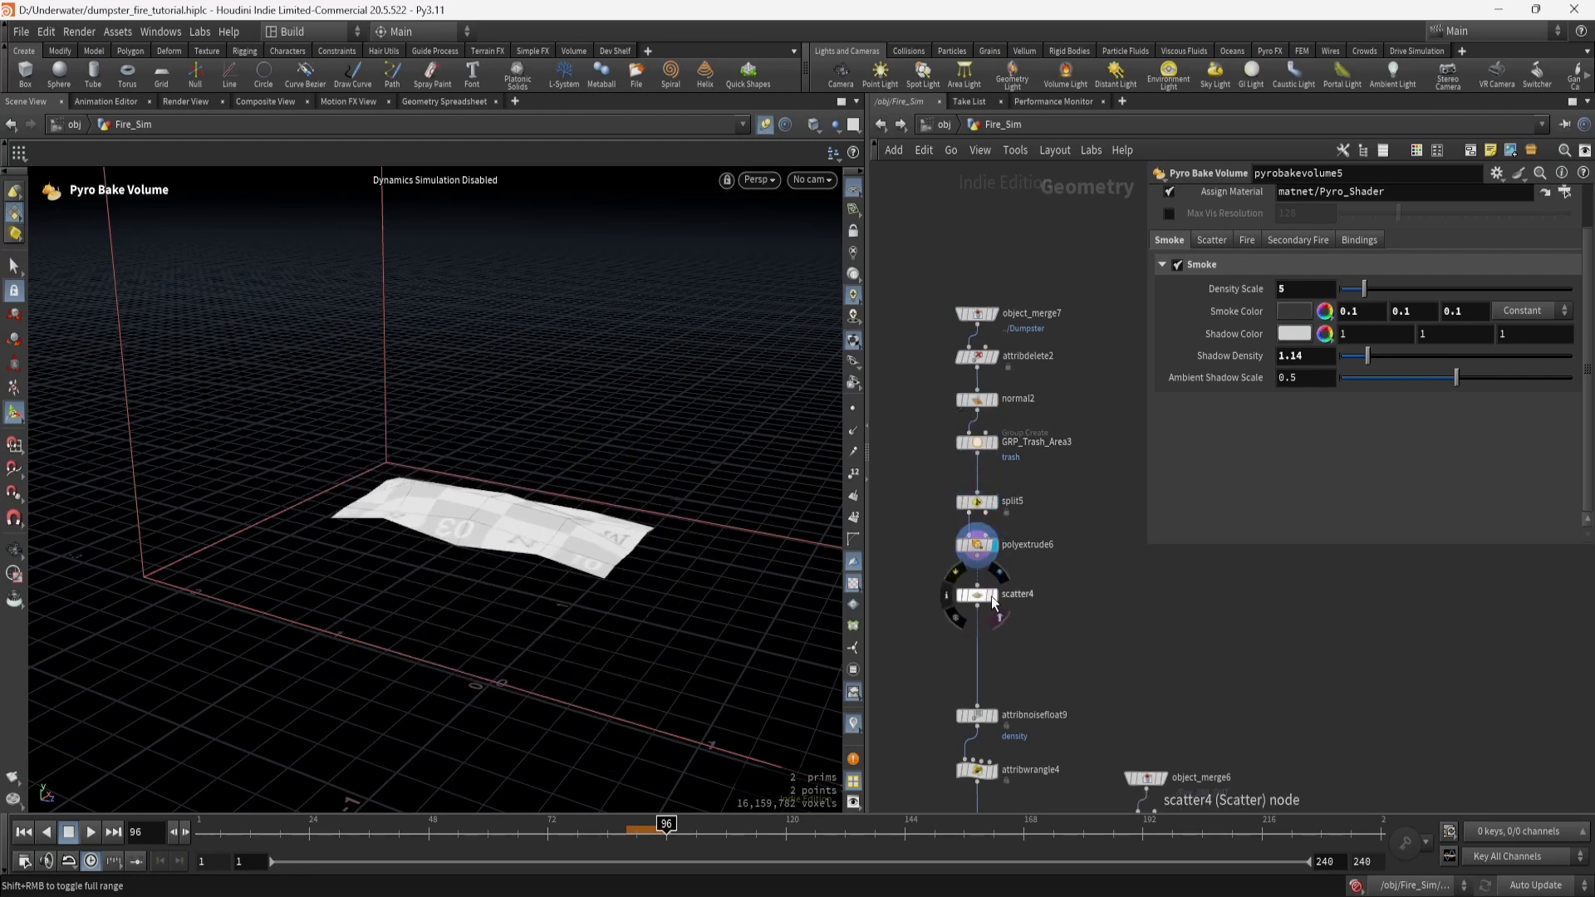
left_click(995, 596)
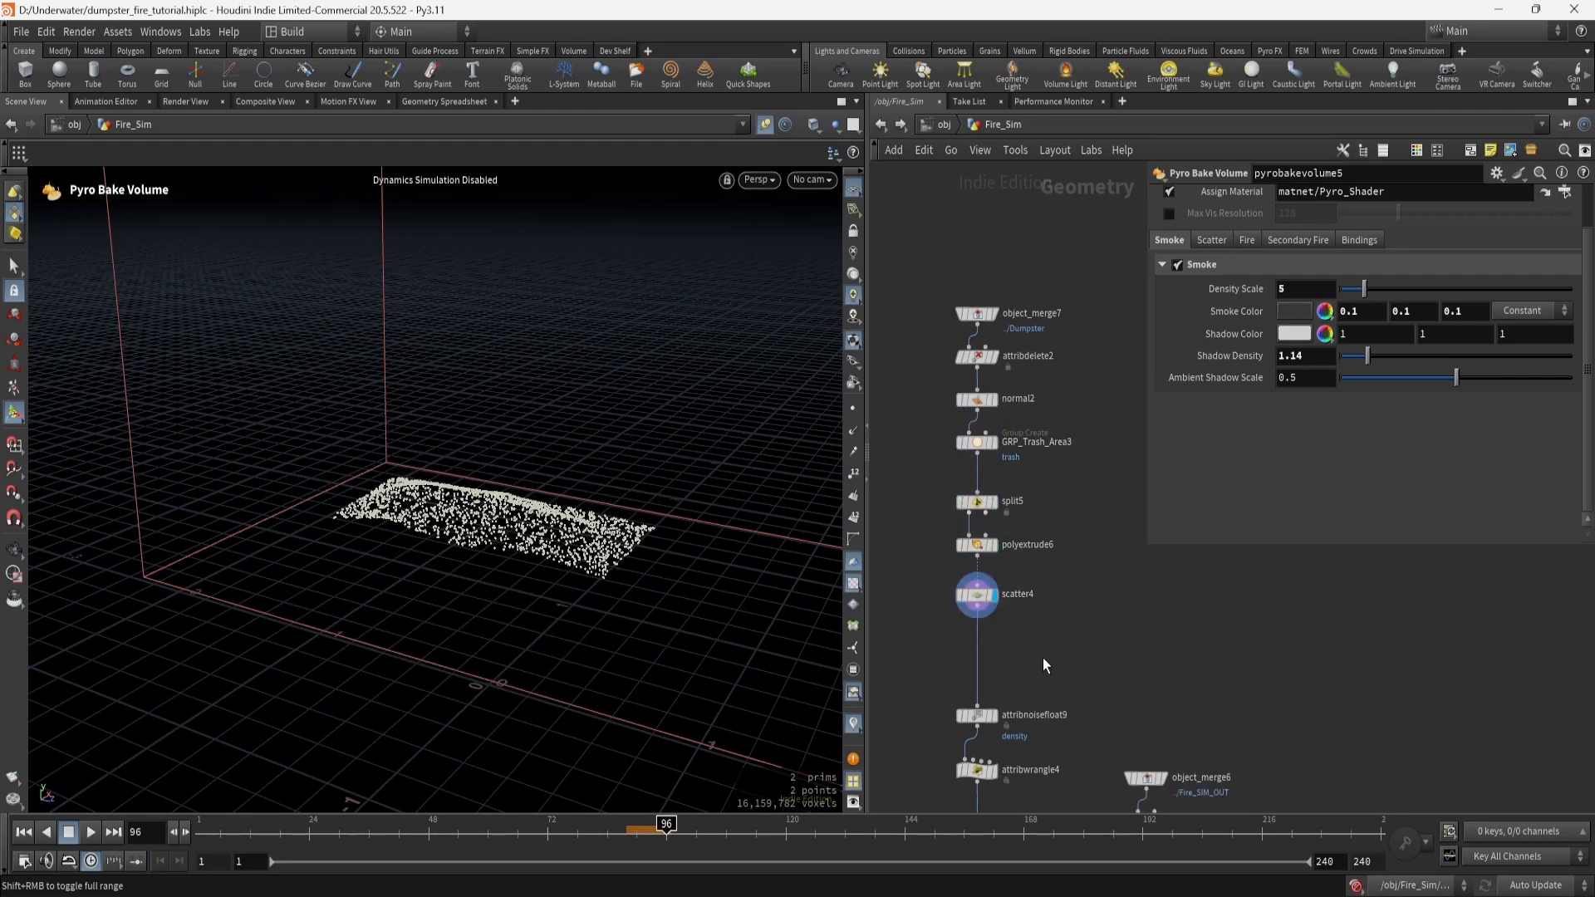
middle_click_drag(1043, 658, 1039, 516)
left_click(992, 574)
left_click(974, 575)
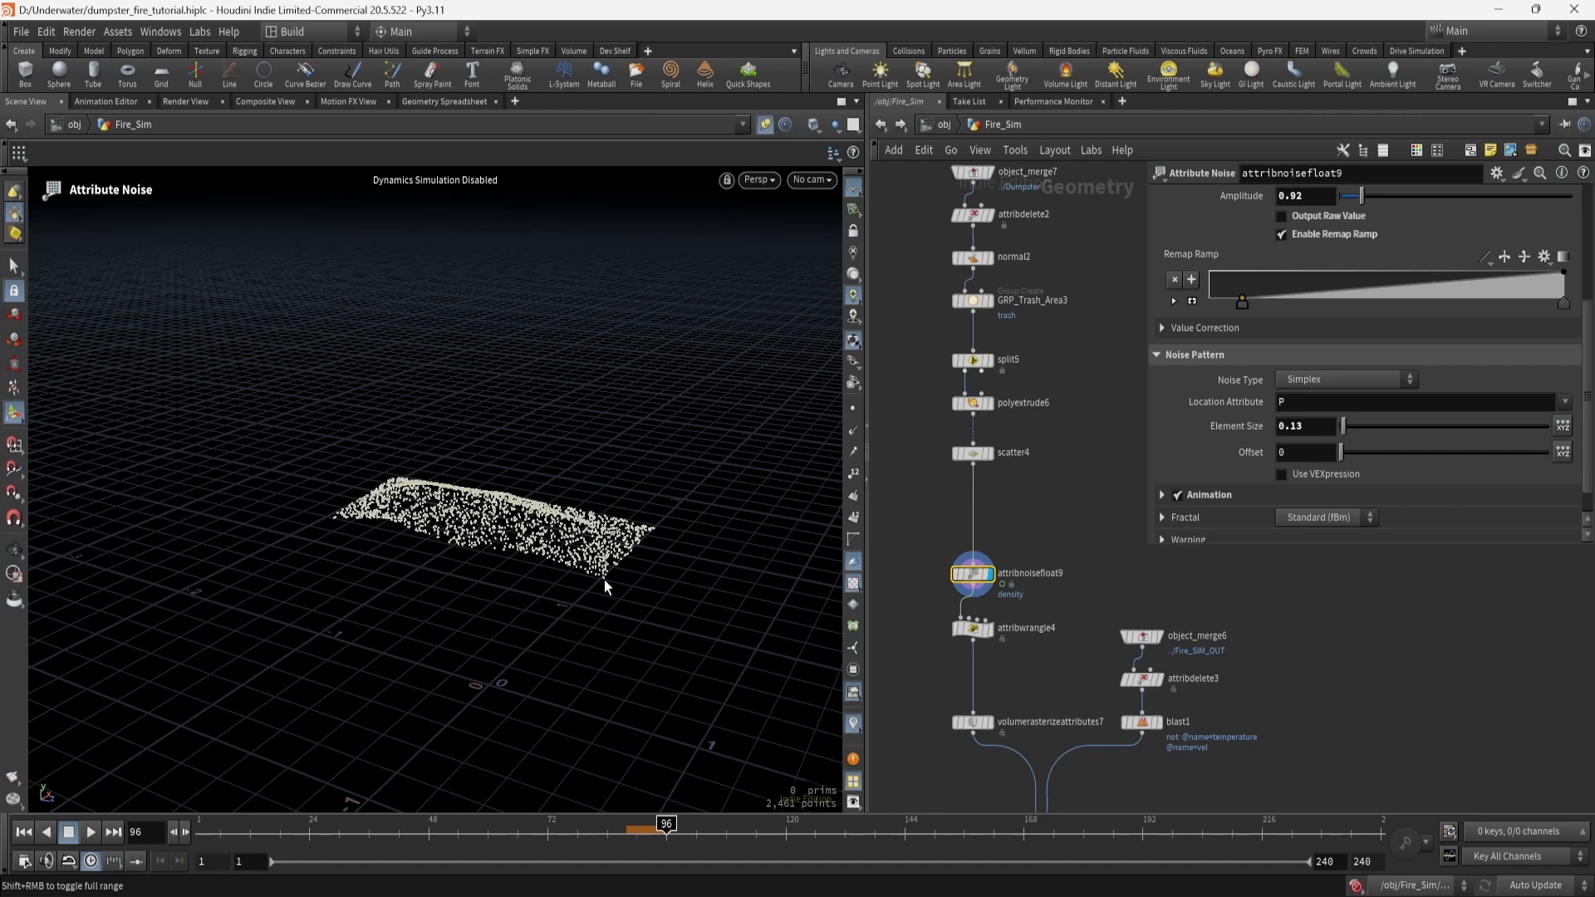
Color the points with the density visualizer, orbit over the cloud and select attribwrangle4.
left_click(854, 726)
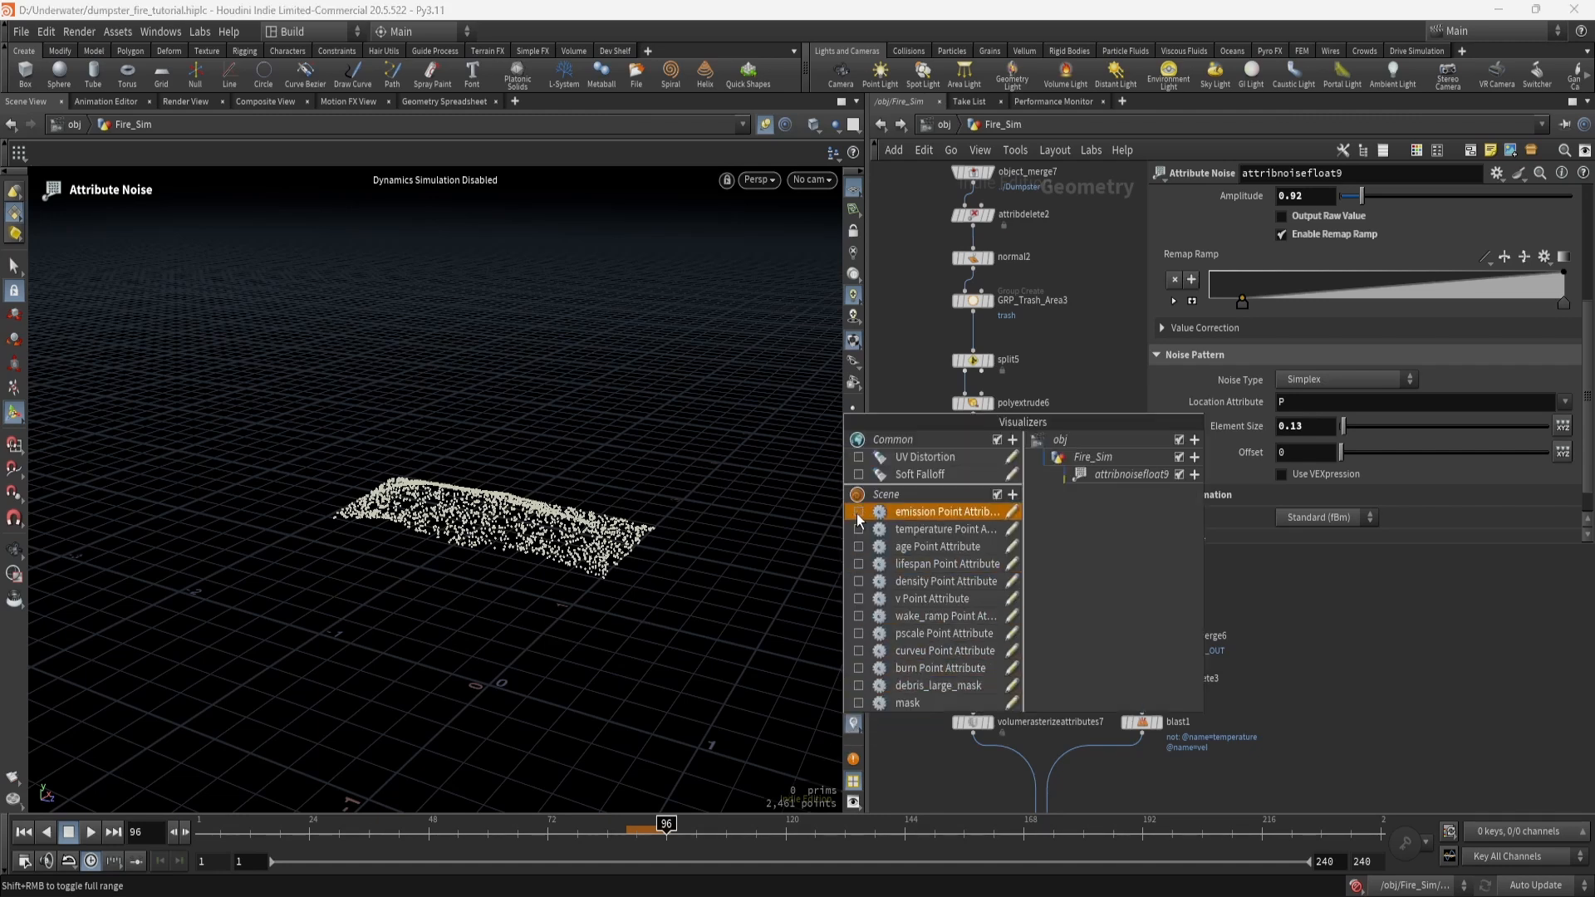
left_click(859, 582)
left_click(920, 362)
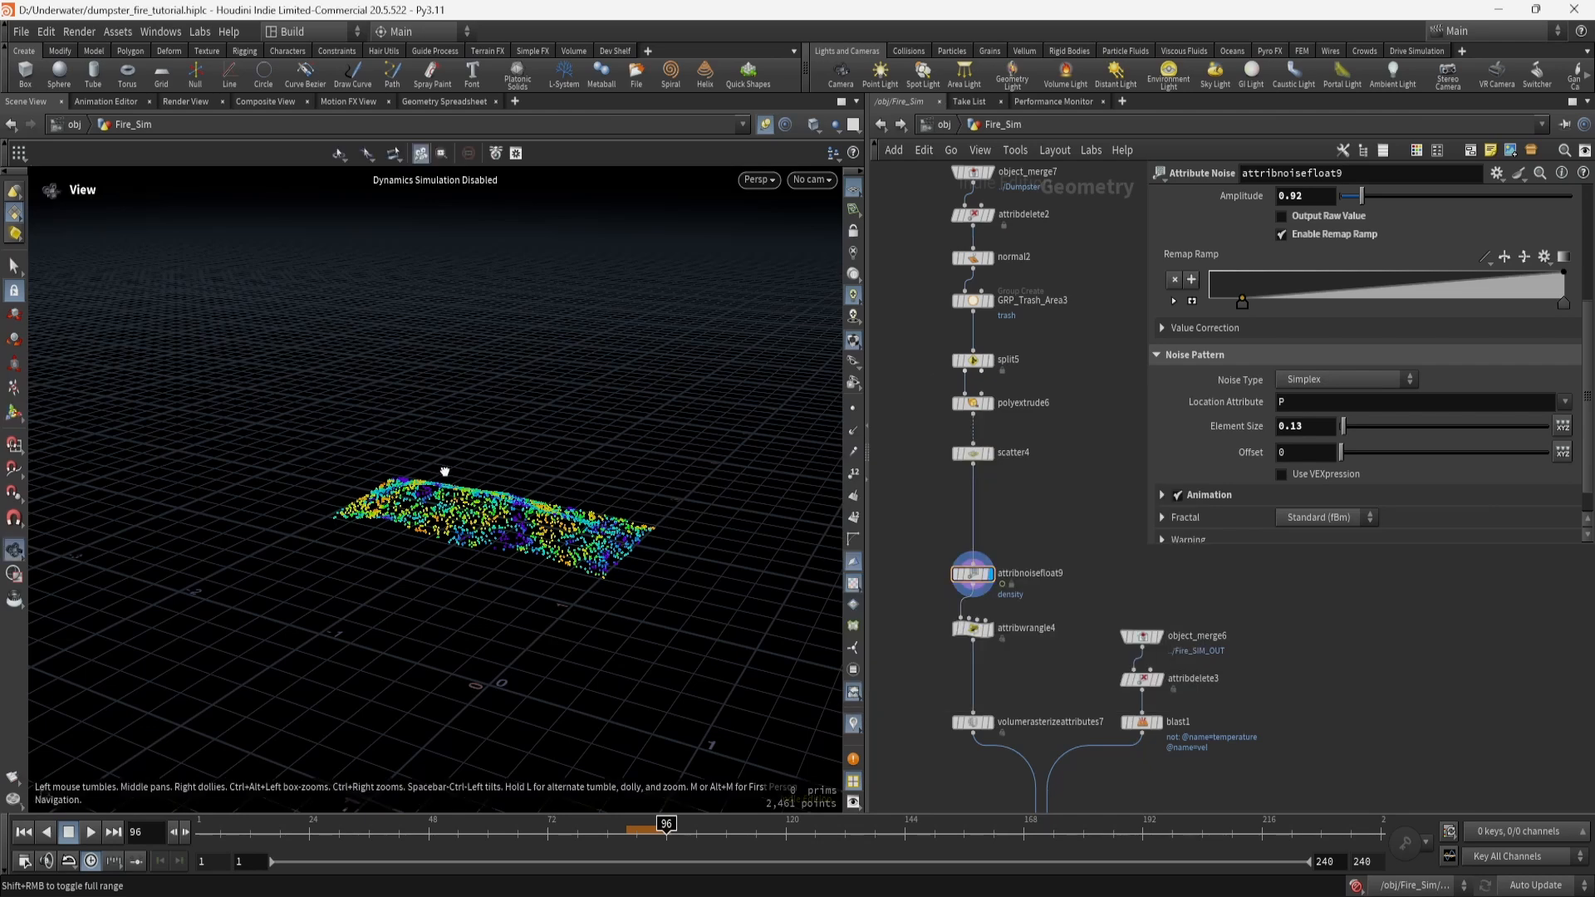
left_click_drag(443, 471, 435, 571, "alt")
scroll(435, 571, "up", 5)
left_click_drag(497, 521, 443, 558, "alt")
scroll(482, 582, "down", 5)
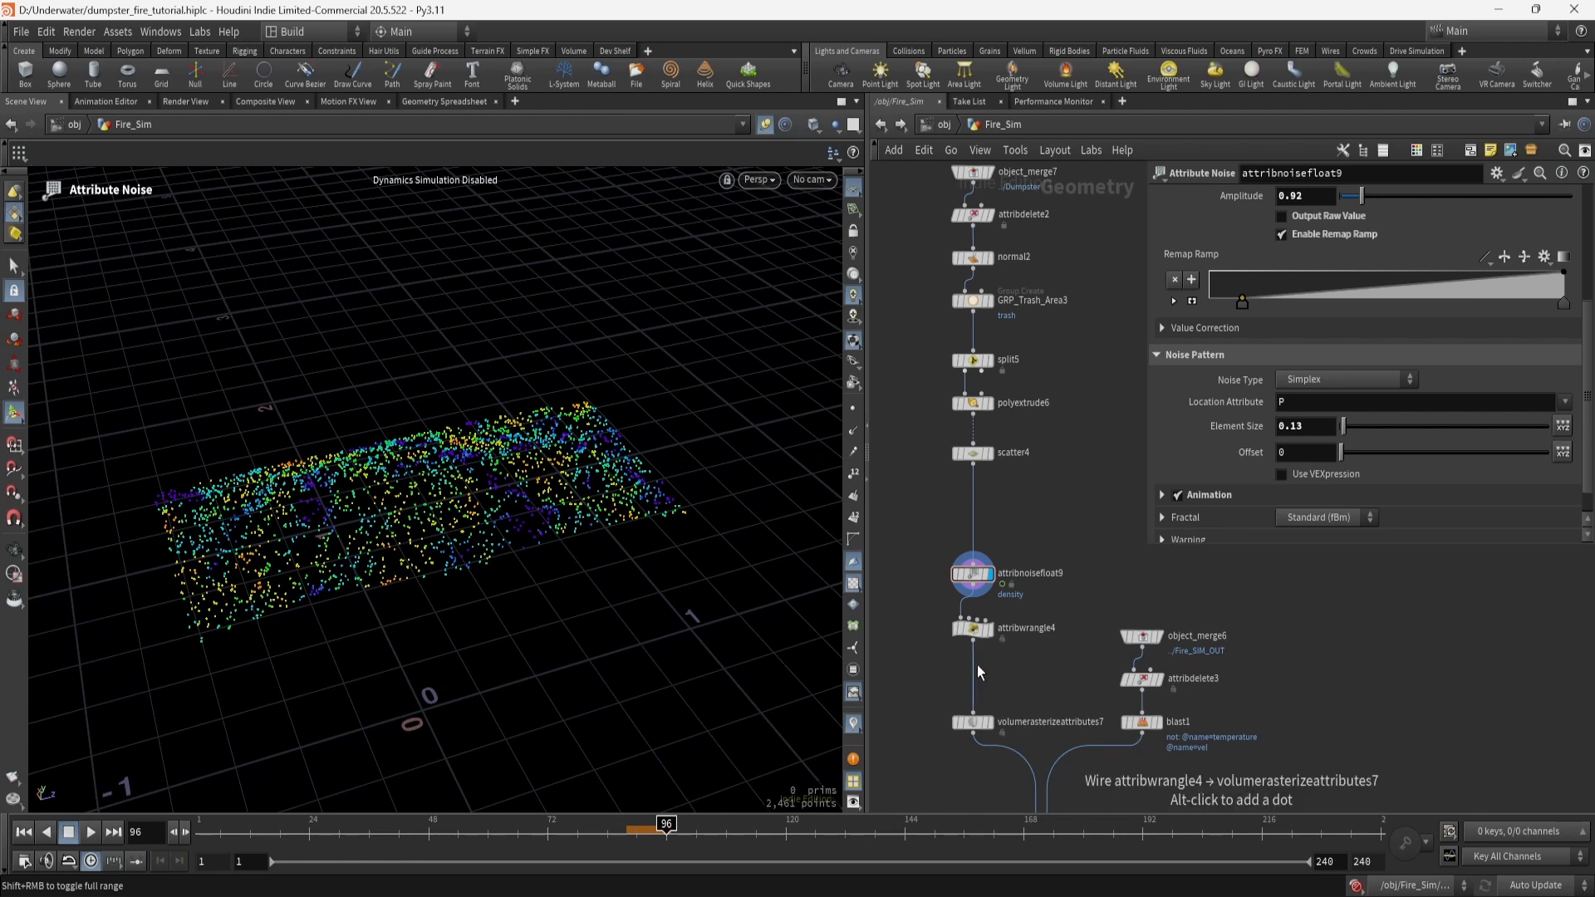
left_click(973, 629)
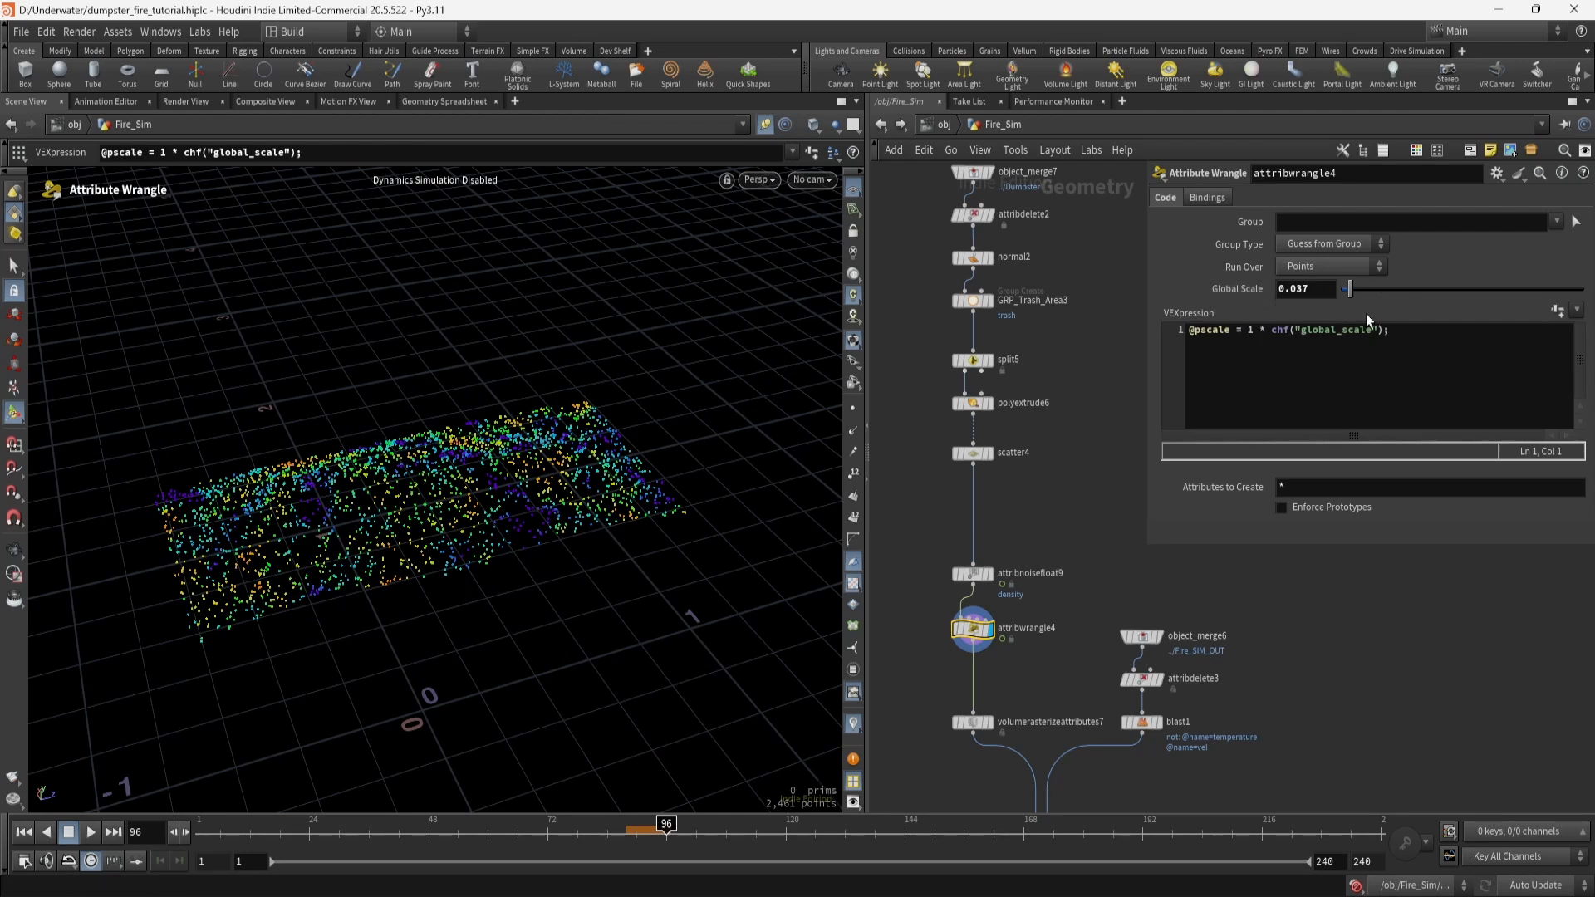
Preview the volumerasterizeattributes7 density and the object_merge6 Fire_SIM_OUT import.
middle_click_drag(1034, 693, 1004, 517)
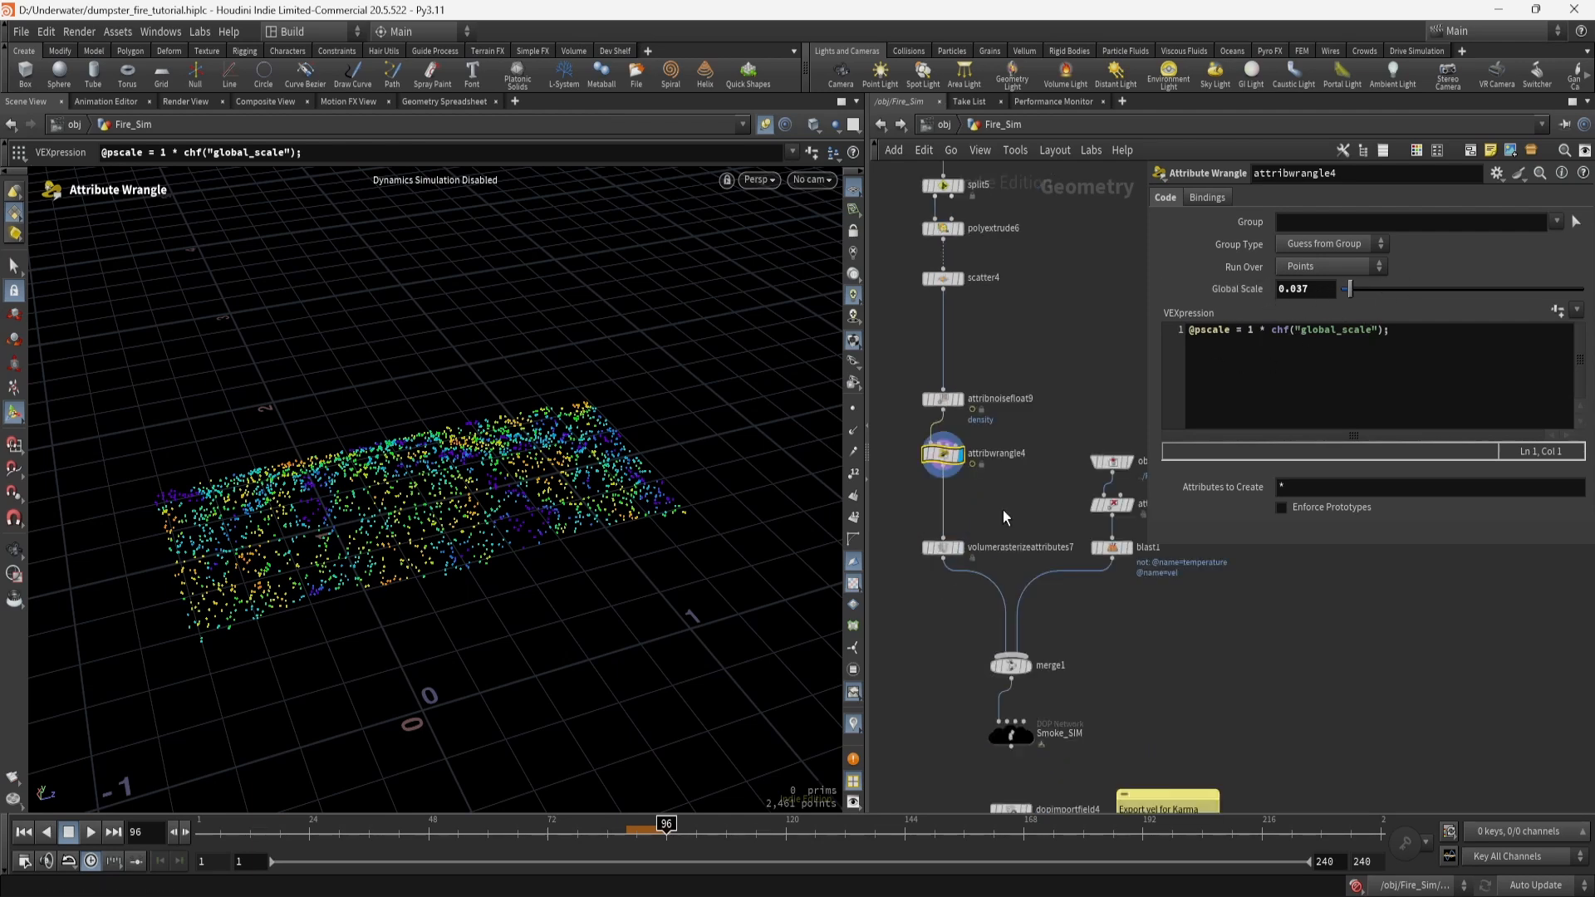
left_click(960, 548)
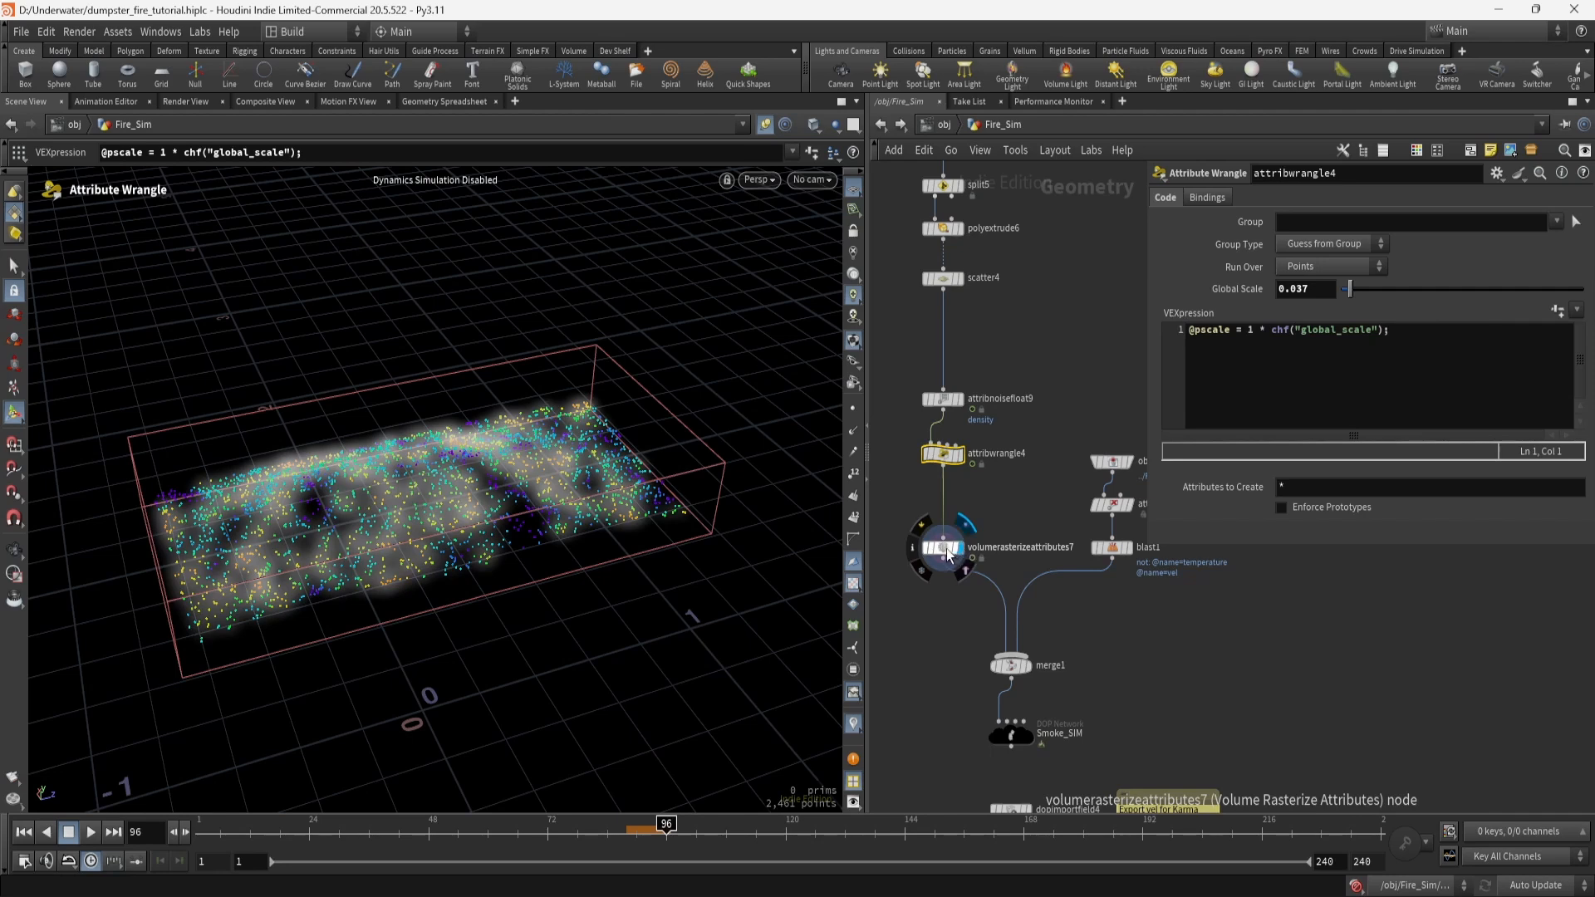
left_click(945, 550)
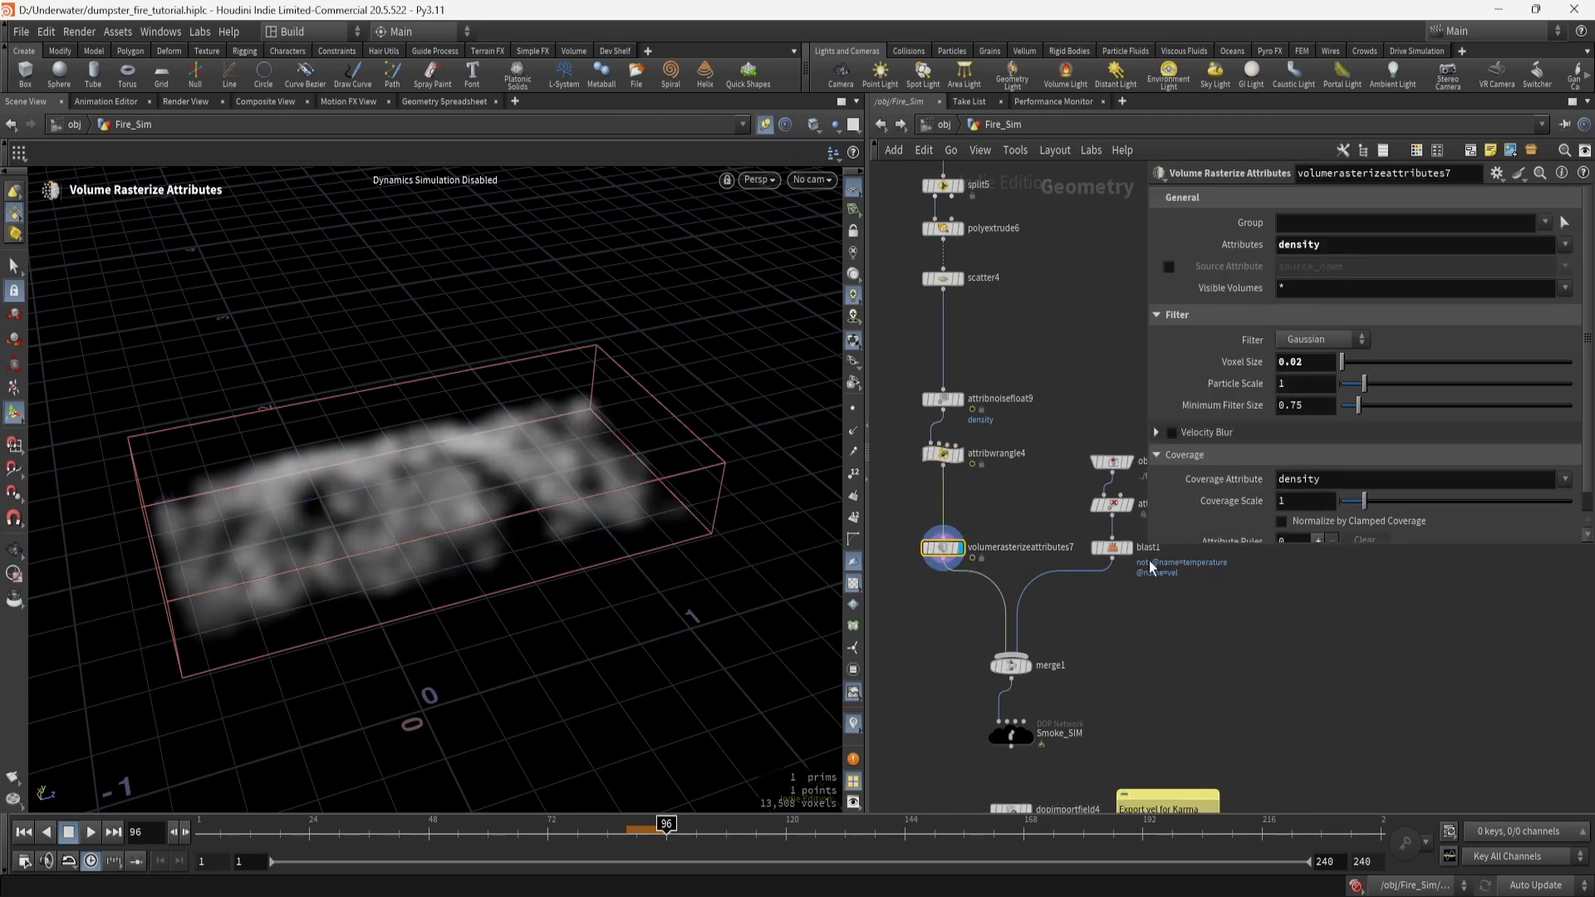
middle_click_drag(1223, 661, 1063, 683)
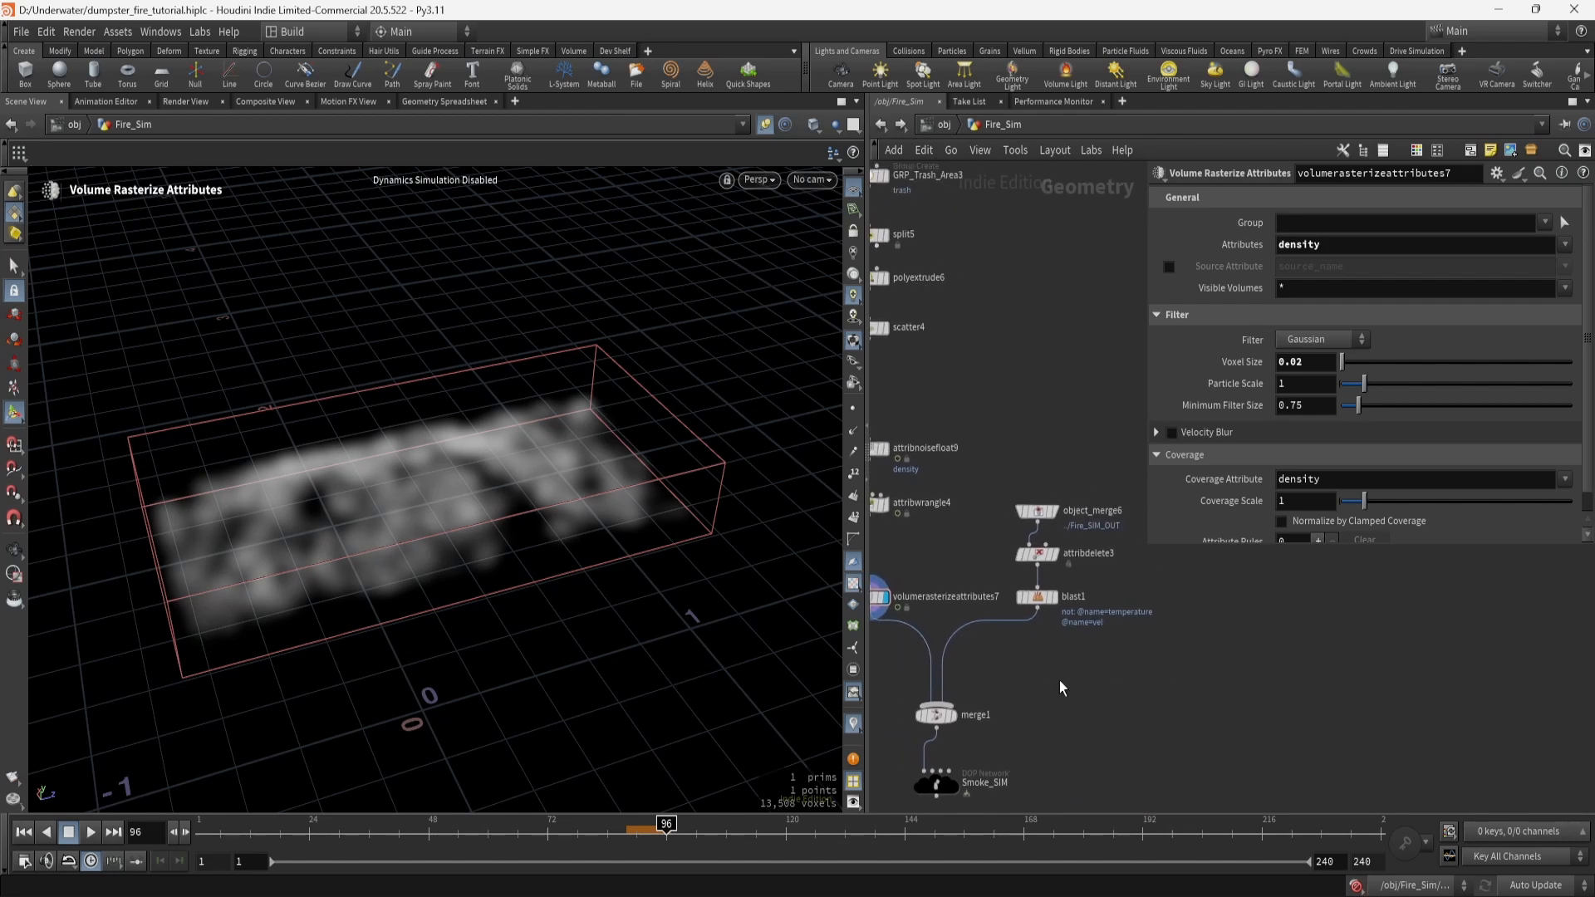
left_click(1056, 511)
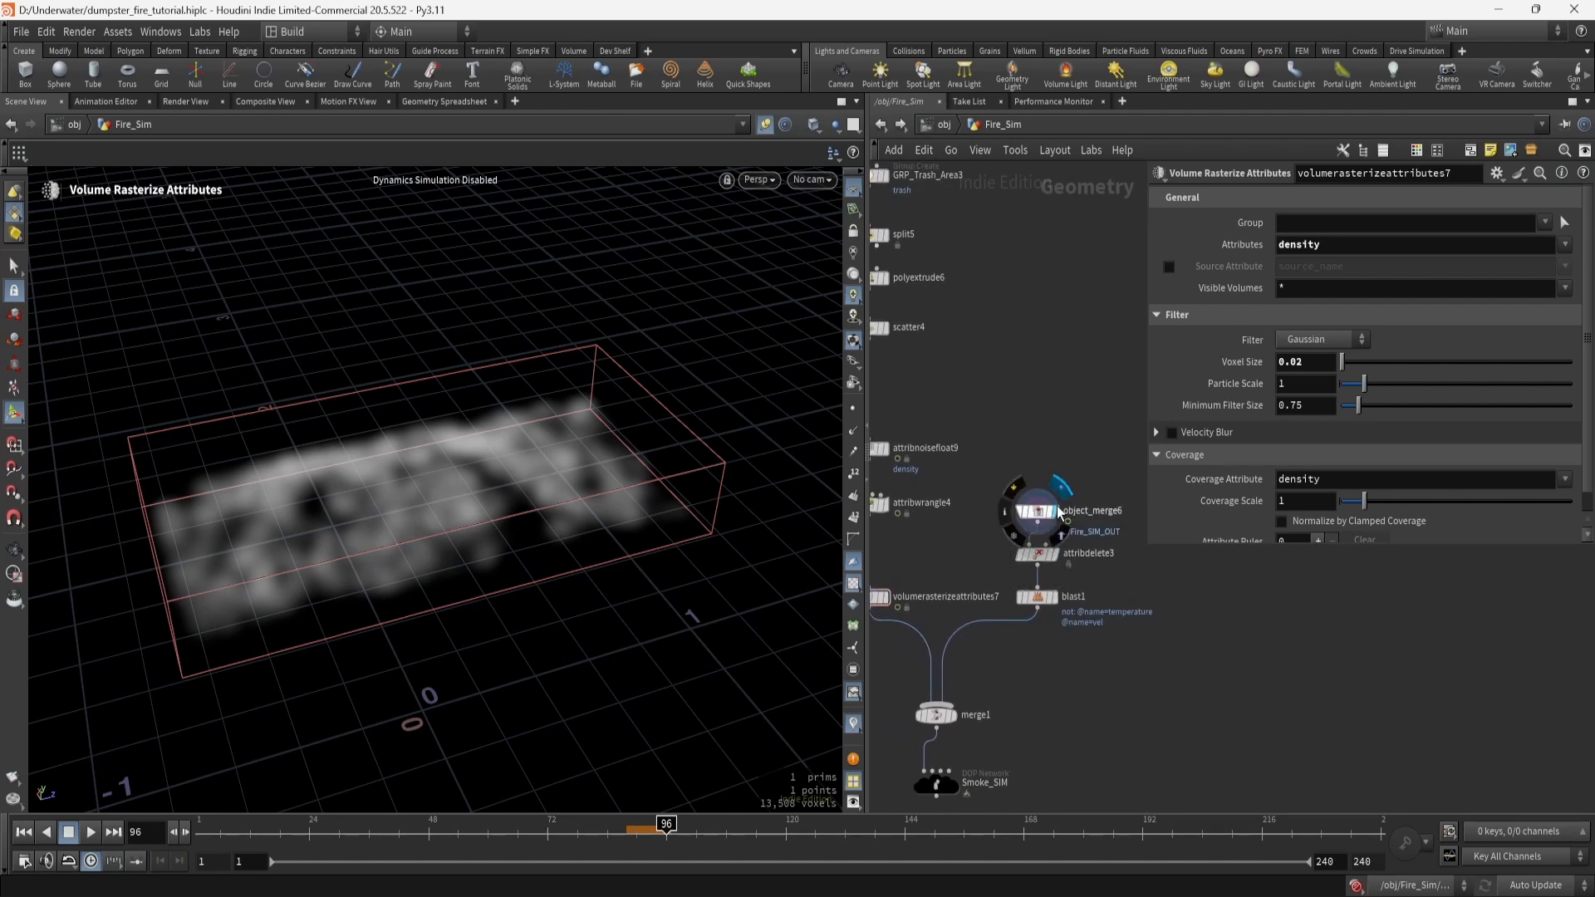
left_click(1041, 516)
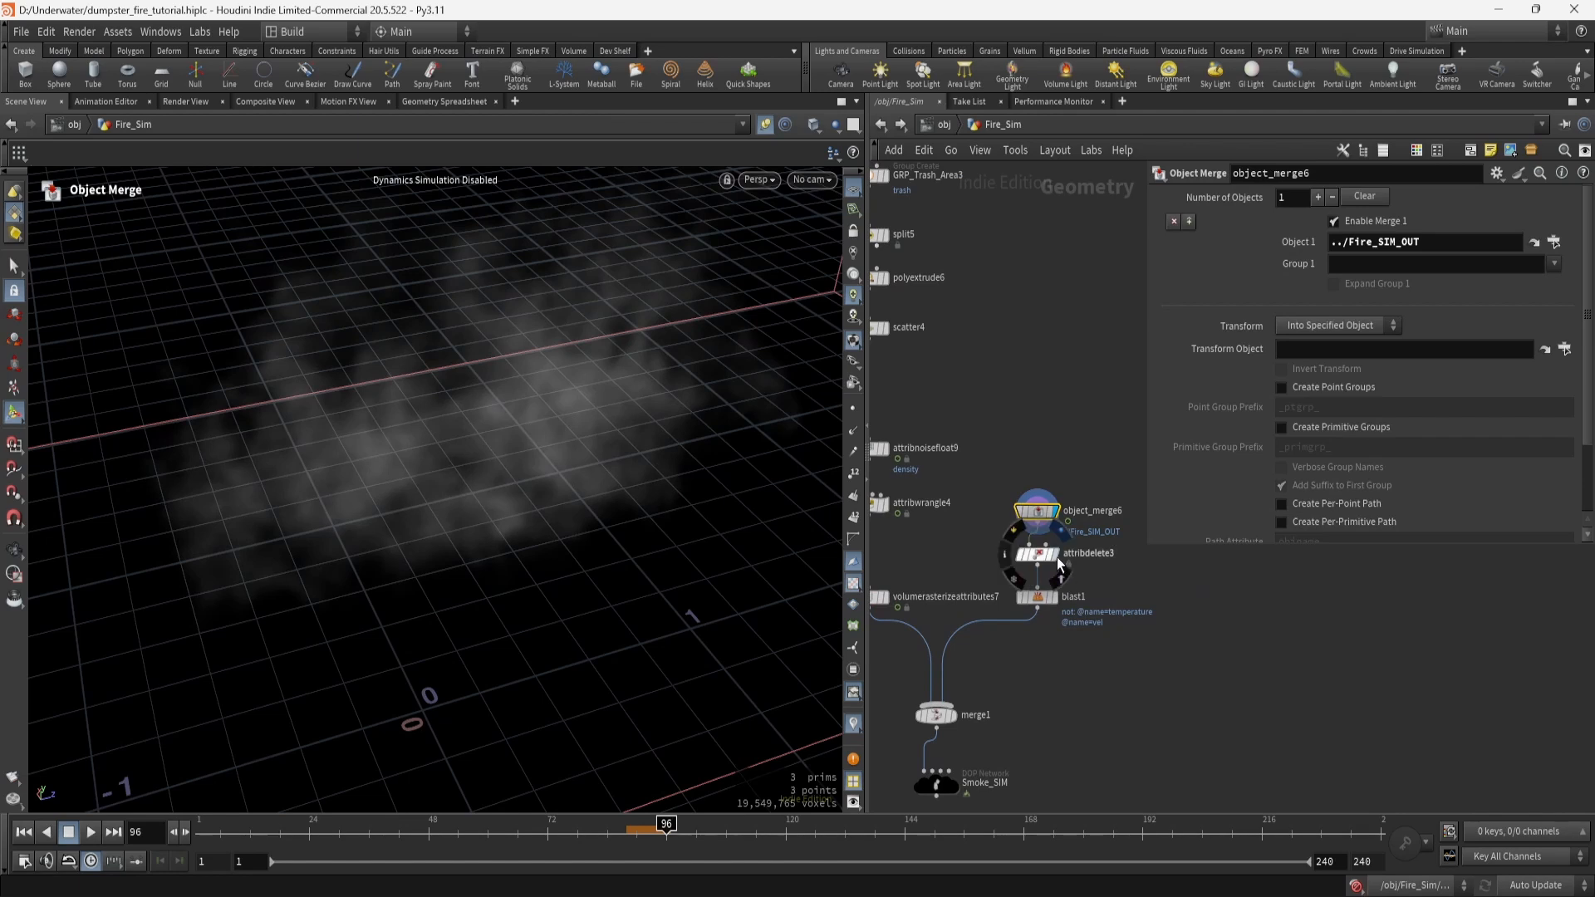
Preview attribdelete3 and blast1, checking their volume info for temperature and vel fields.
left_click(1053, 554)
left_click(1044, 563)
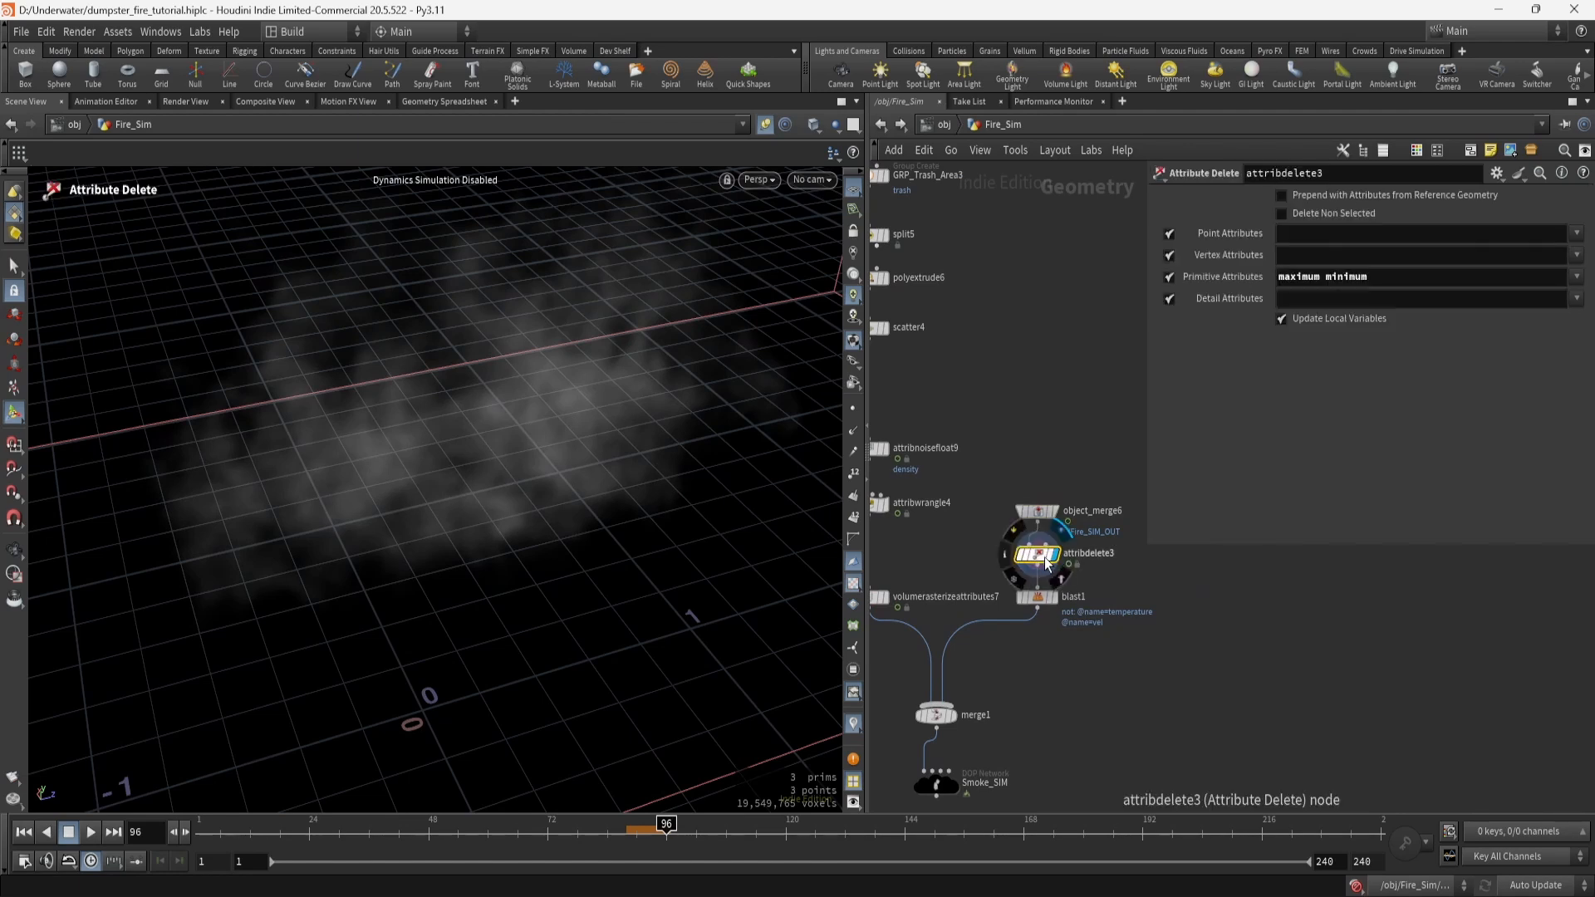
middle_click(1044, 562)
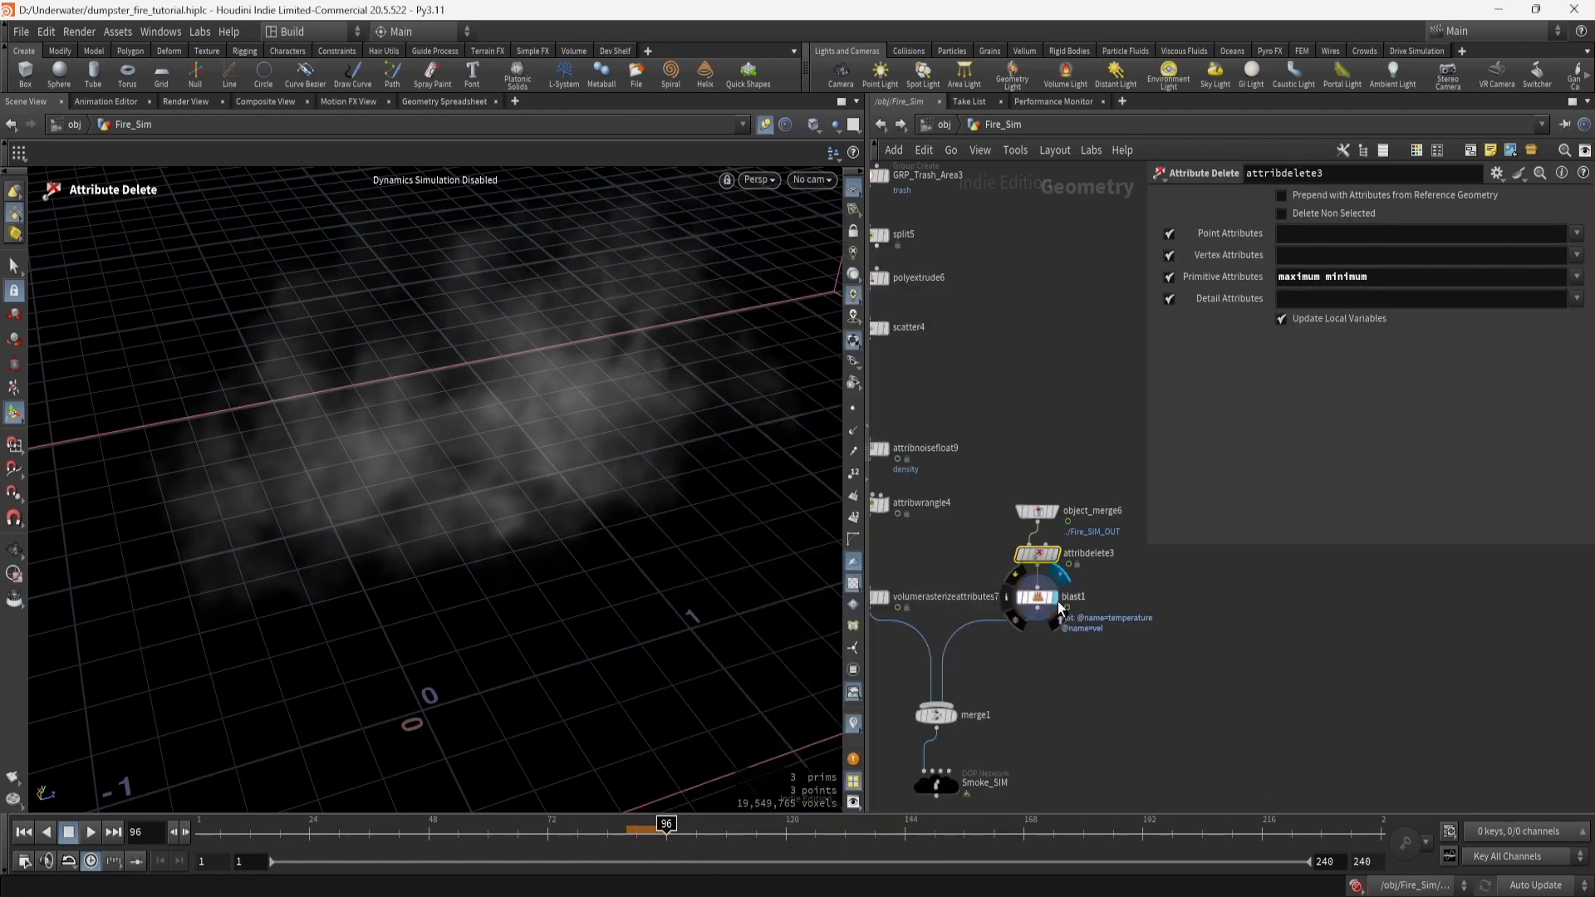
left_click(1057, 599)
left_click(1043, 597)
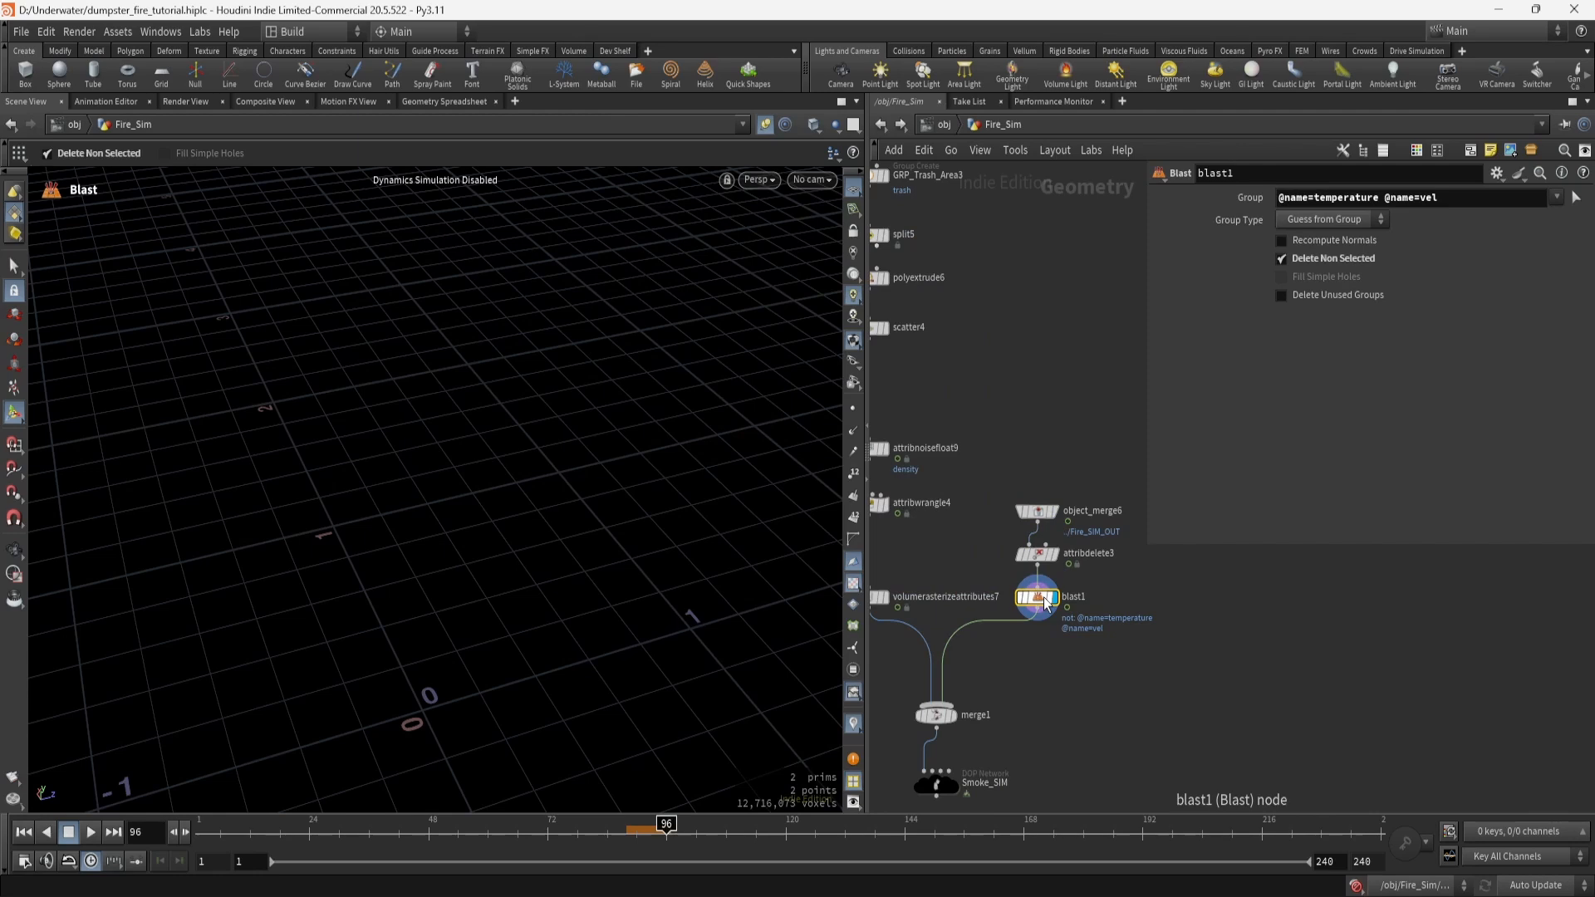
middle_click(1045, 603)
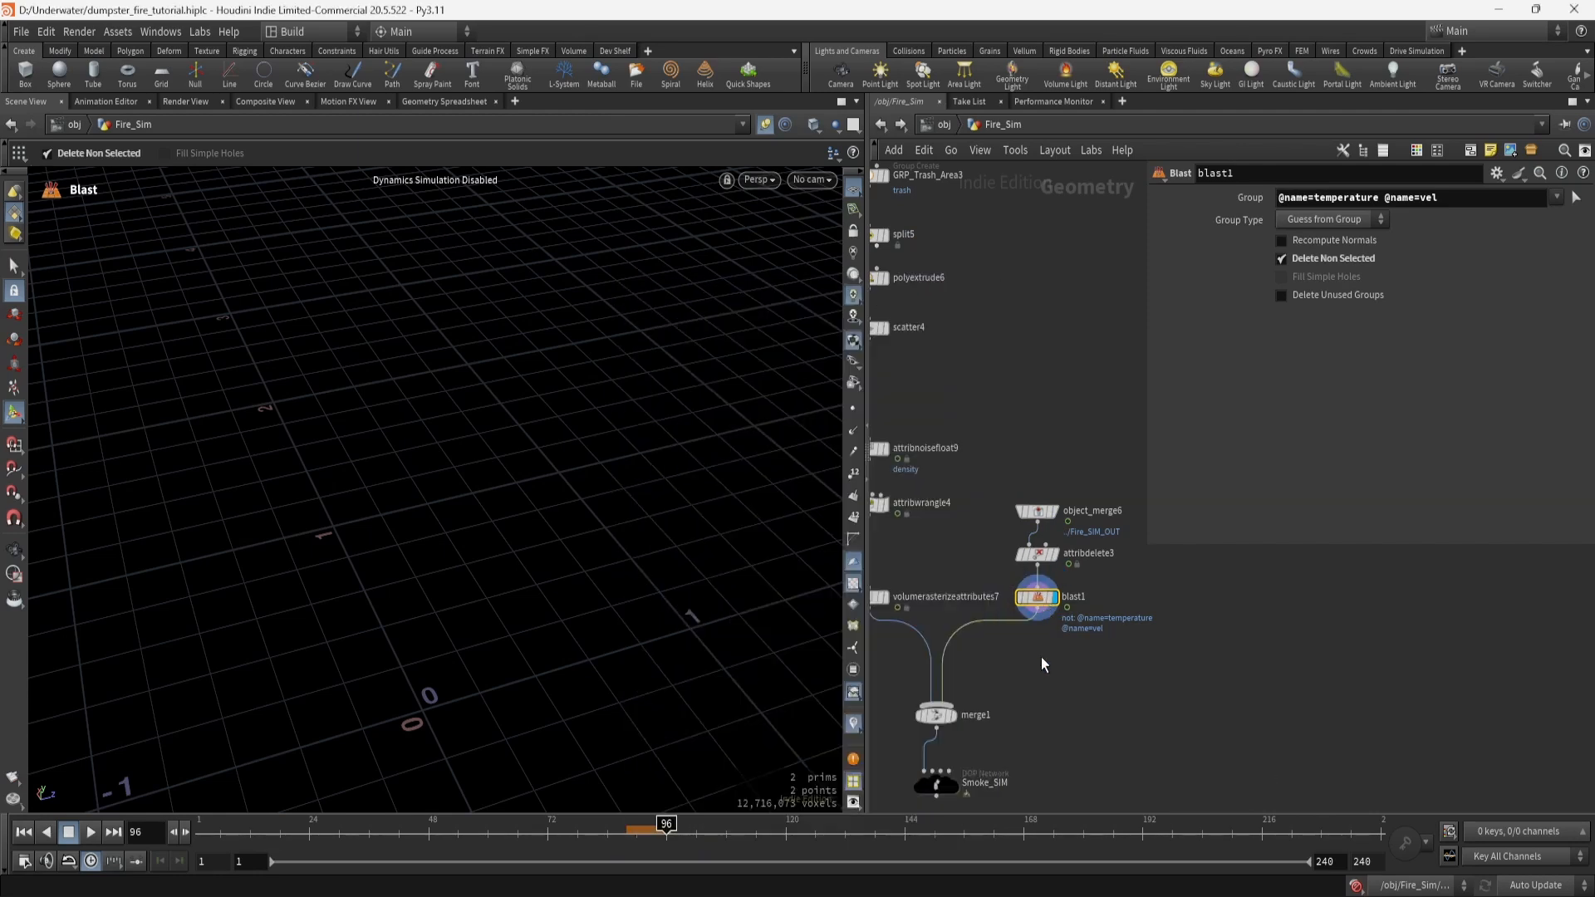
Display merge1's combined smoke source, then dive into the Smoke_SIM network.
middle_click_drag(1040, 651, 1036, 463)
middle_click_drag(989, 592, 1038, 559)
left_click(999, 499)
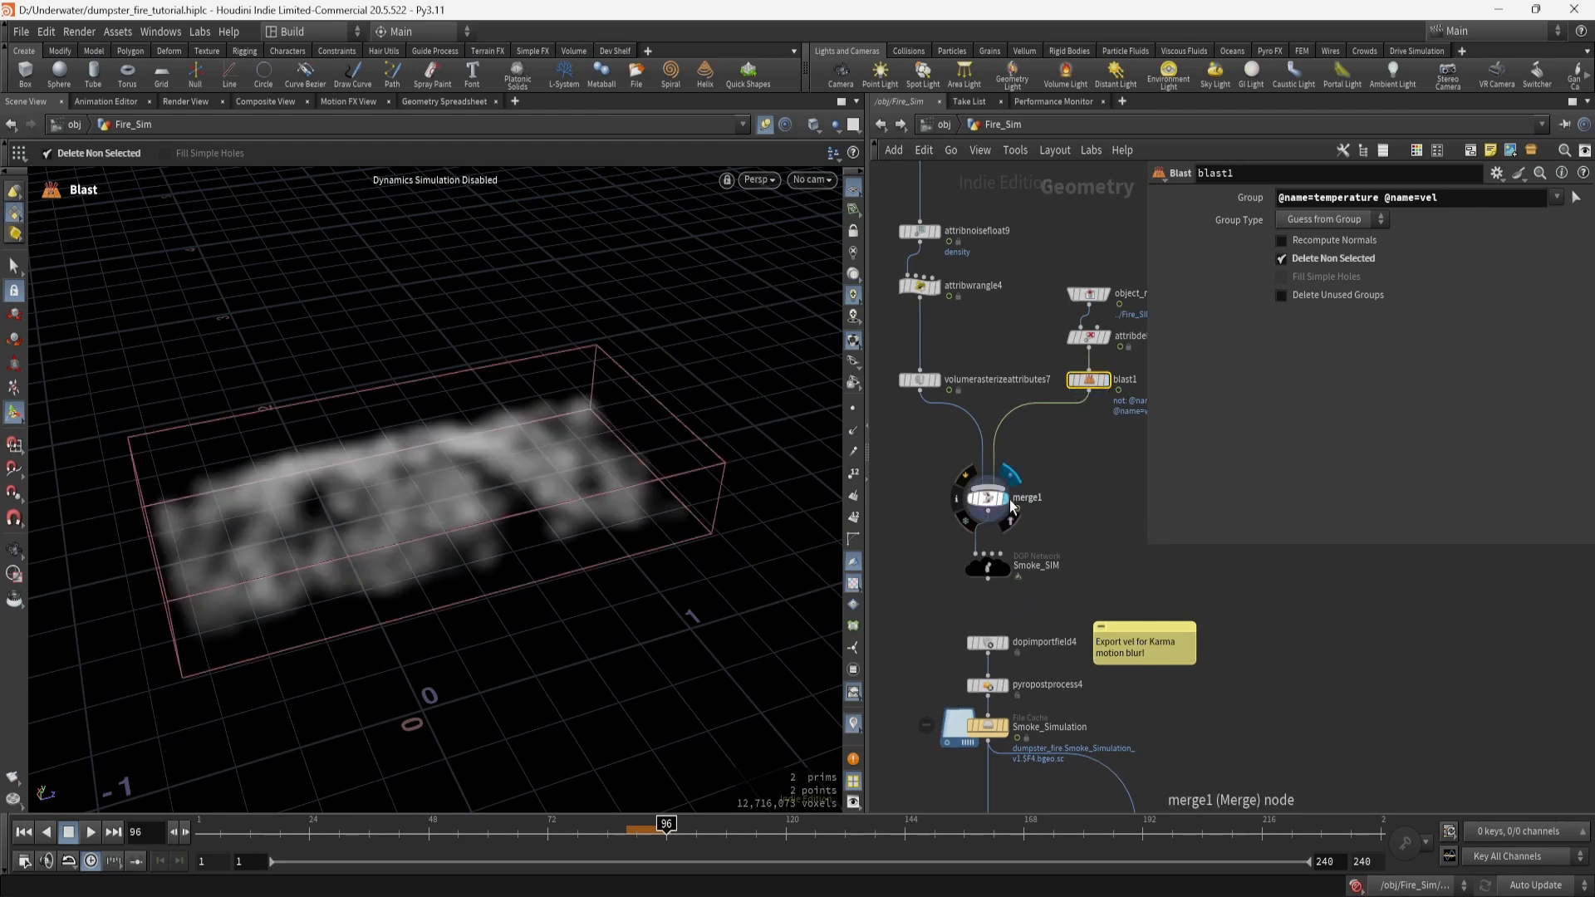
left_click(987, 500)
middle_click_drag(1066, 499, 1120, 435)
middle_click_drag(924, 507, 924, 581)
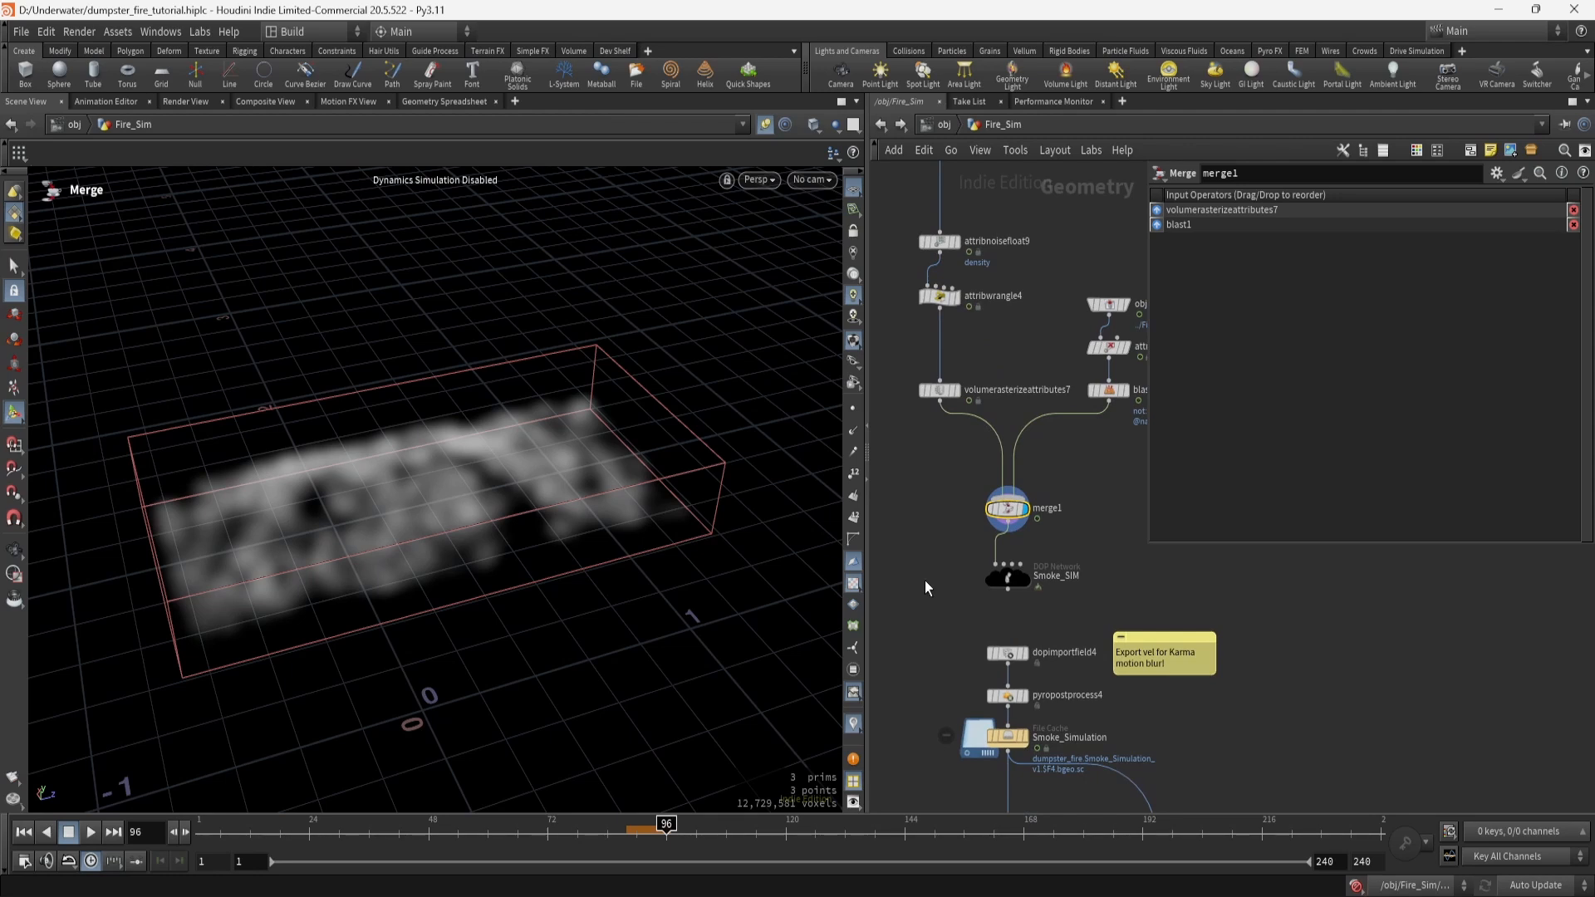
scroll(940, 602, "up", 3)
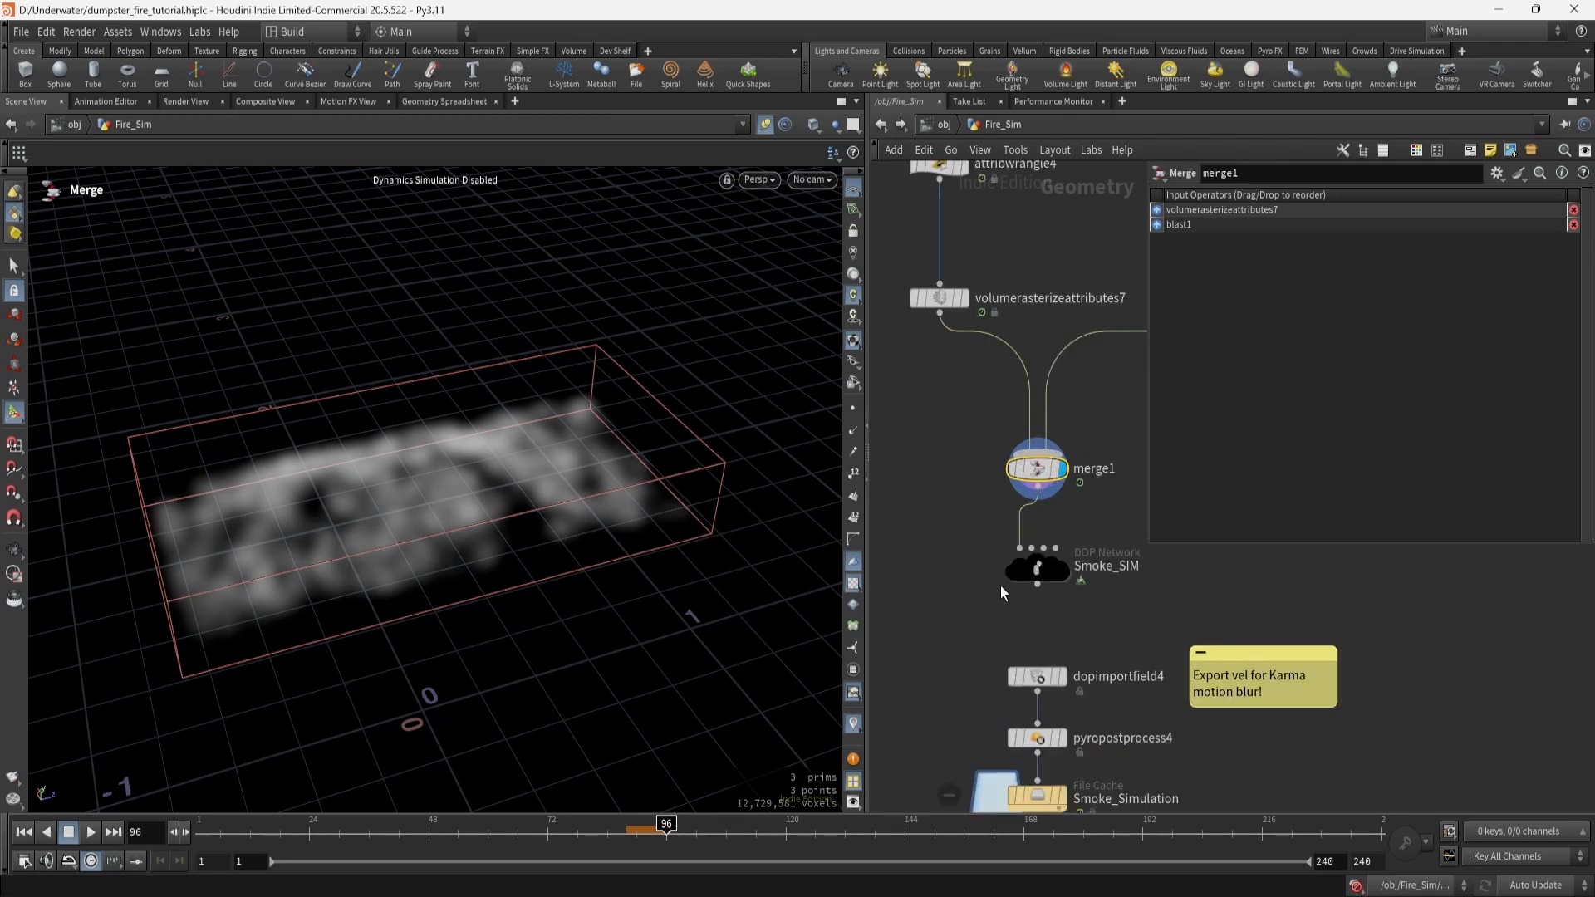
double_click(1039, 568)
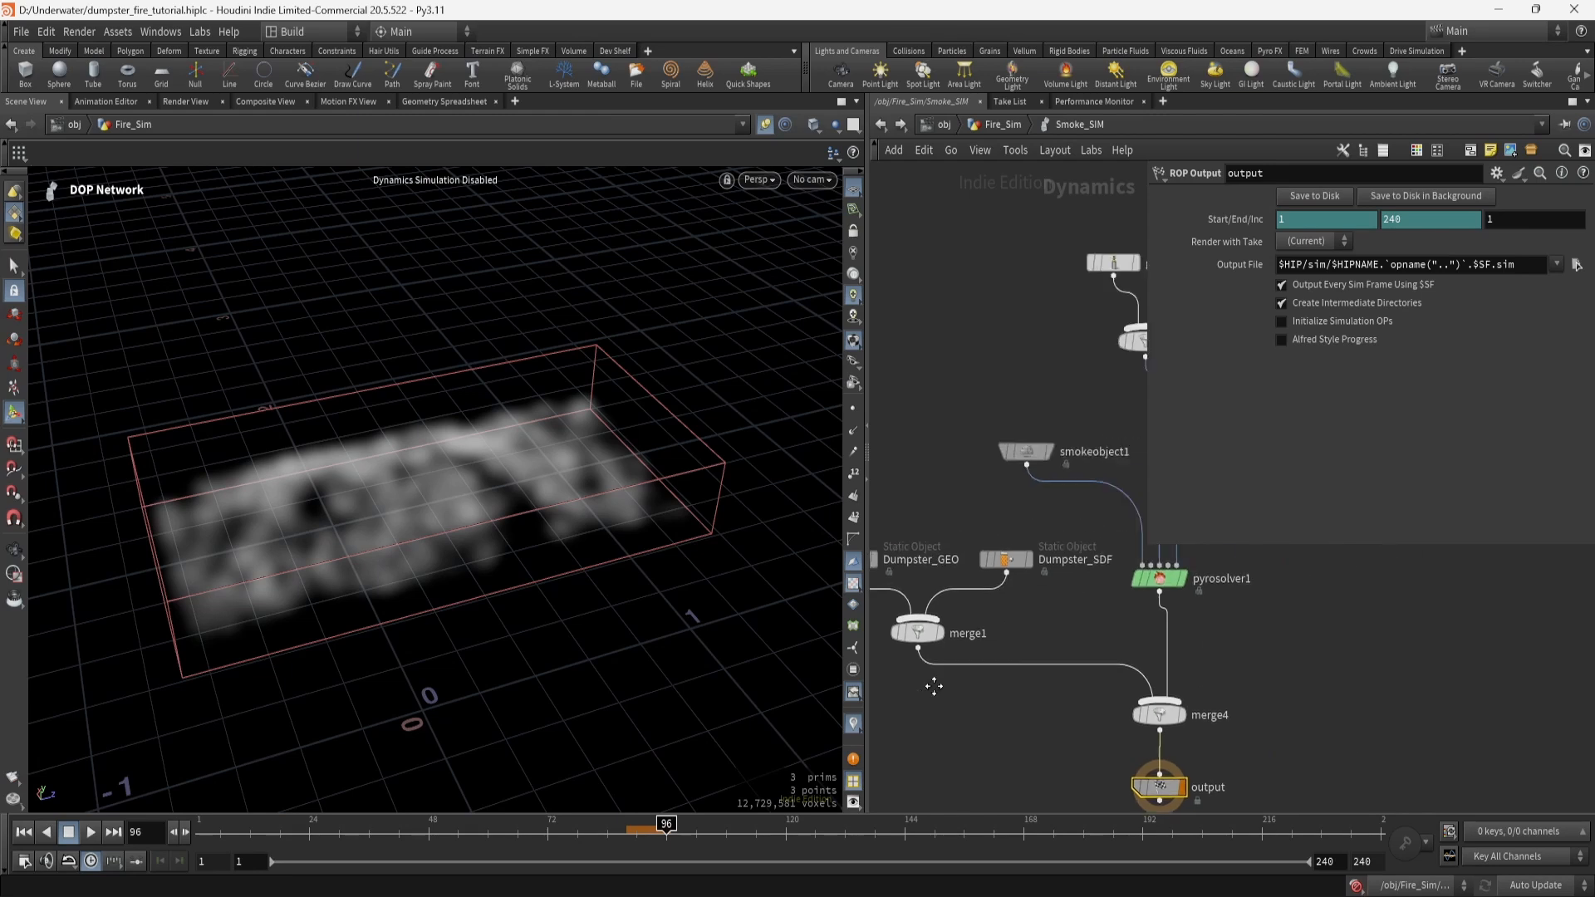
Select smokeobject1 and orbit to a low angle on its smoke container.
scroll(1116, 656, "up", 3)
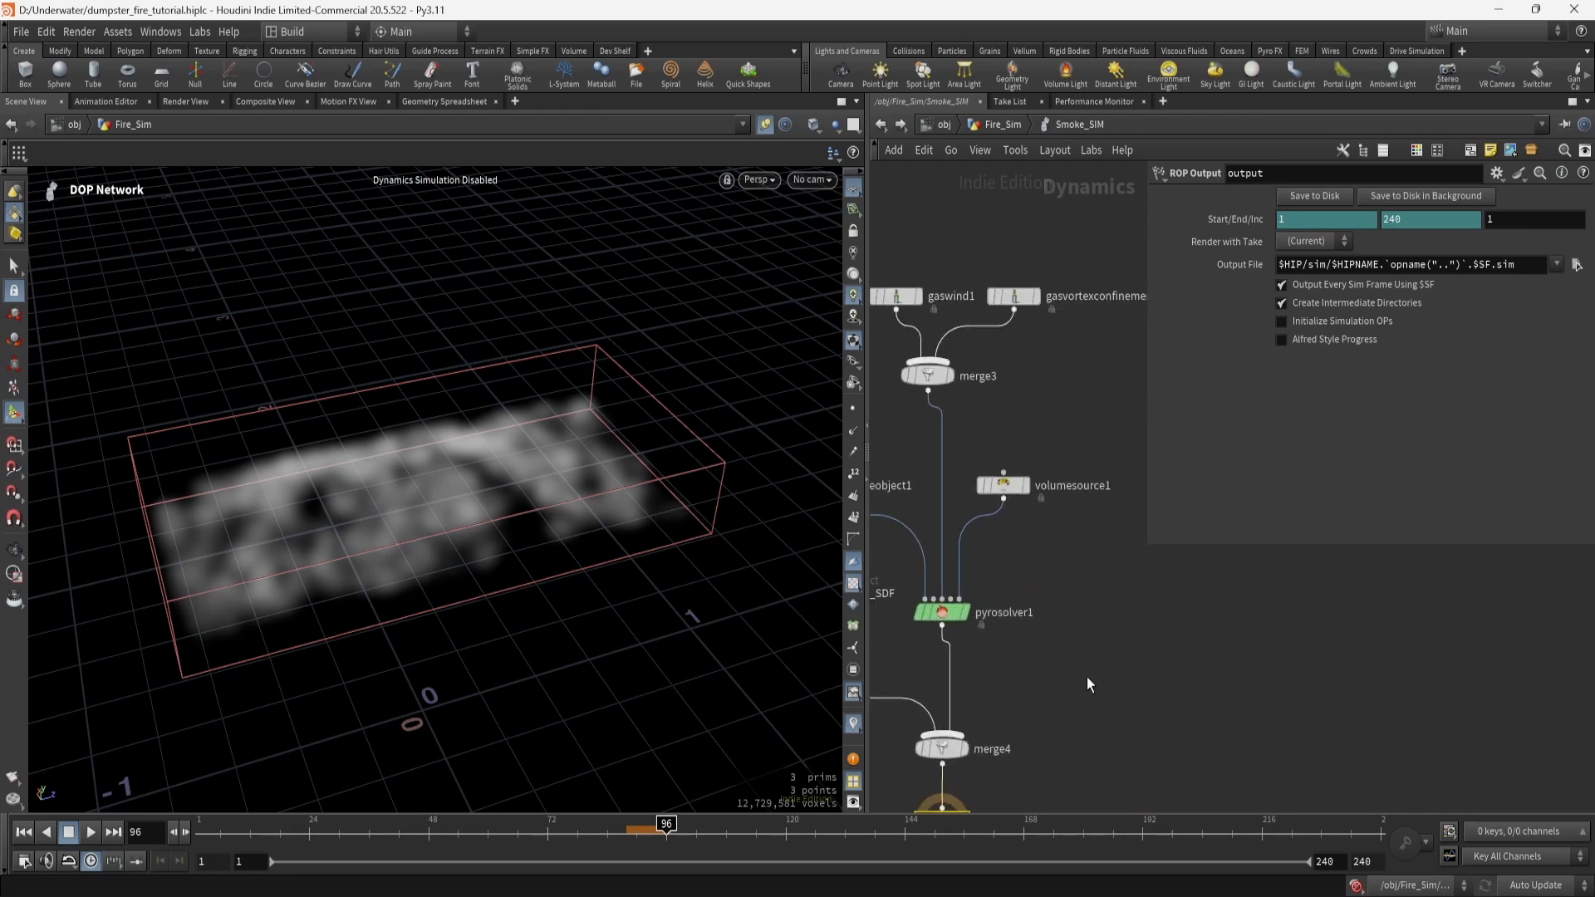
left_click(896, 481)
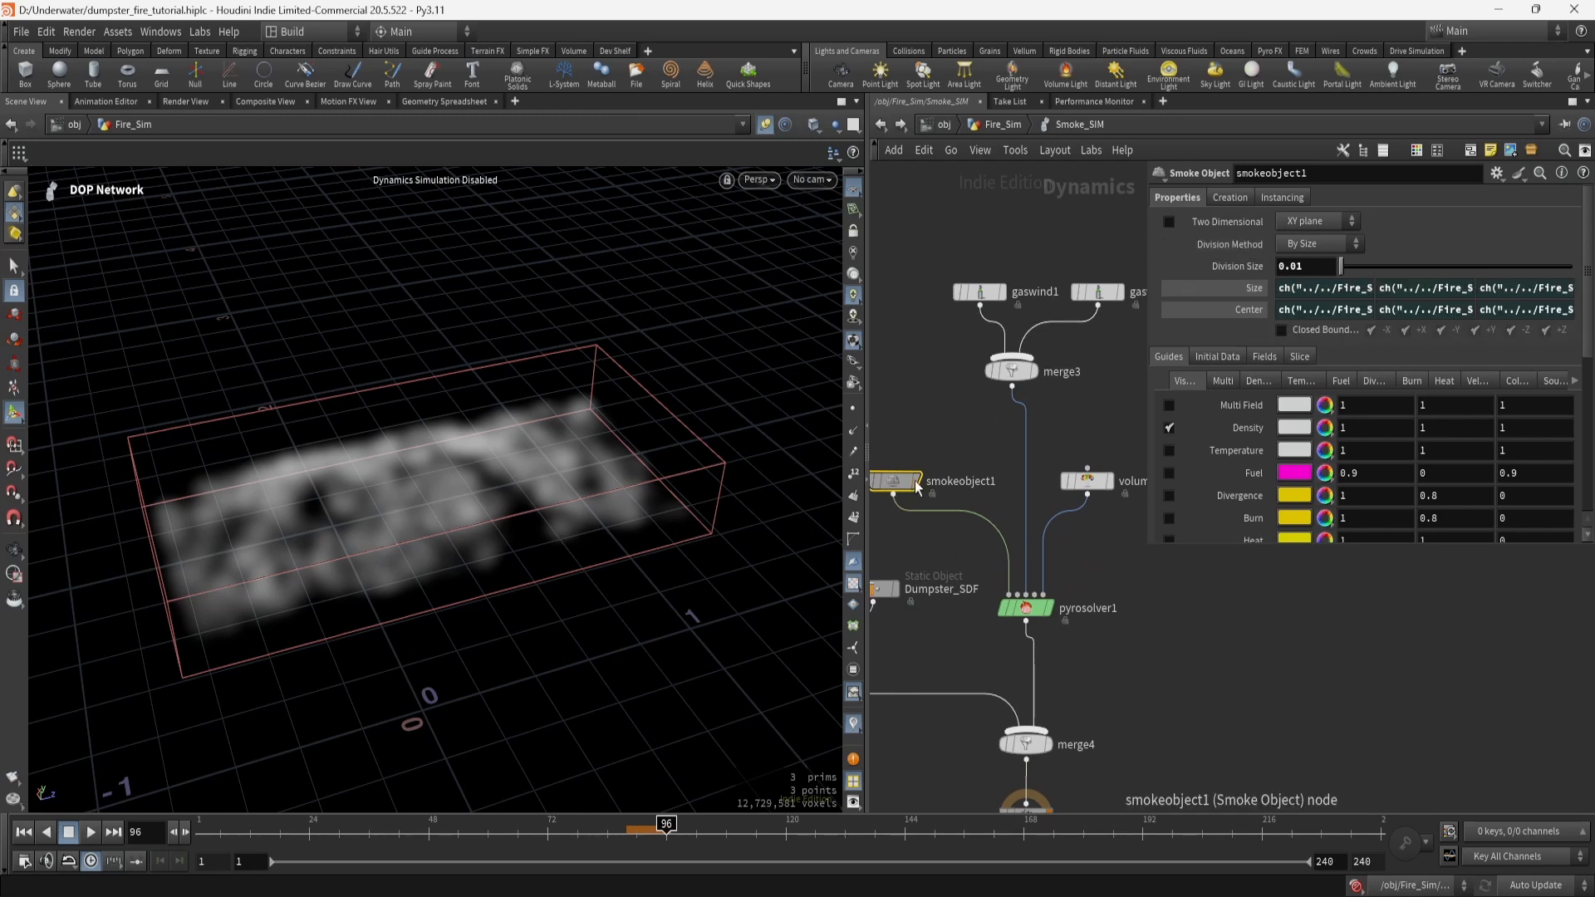
key("Escape")
scroll(594, 540, "down", 5)
left_click_drag(610, 536, 602, 475)
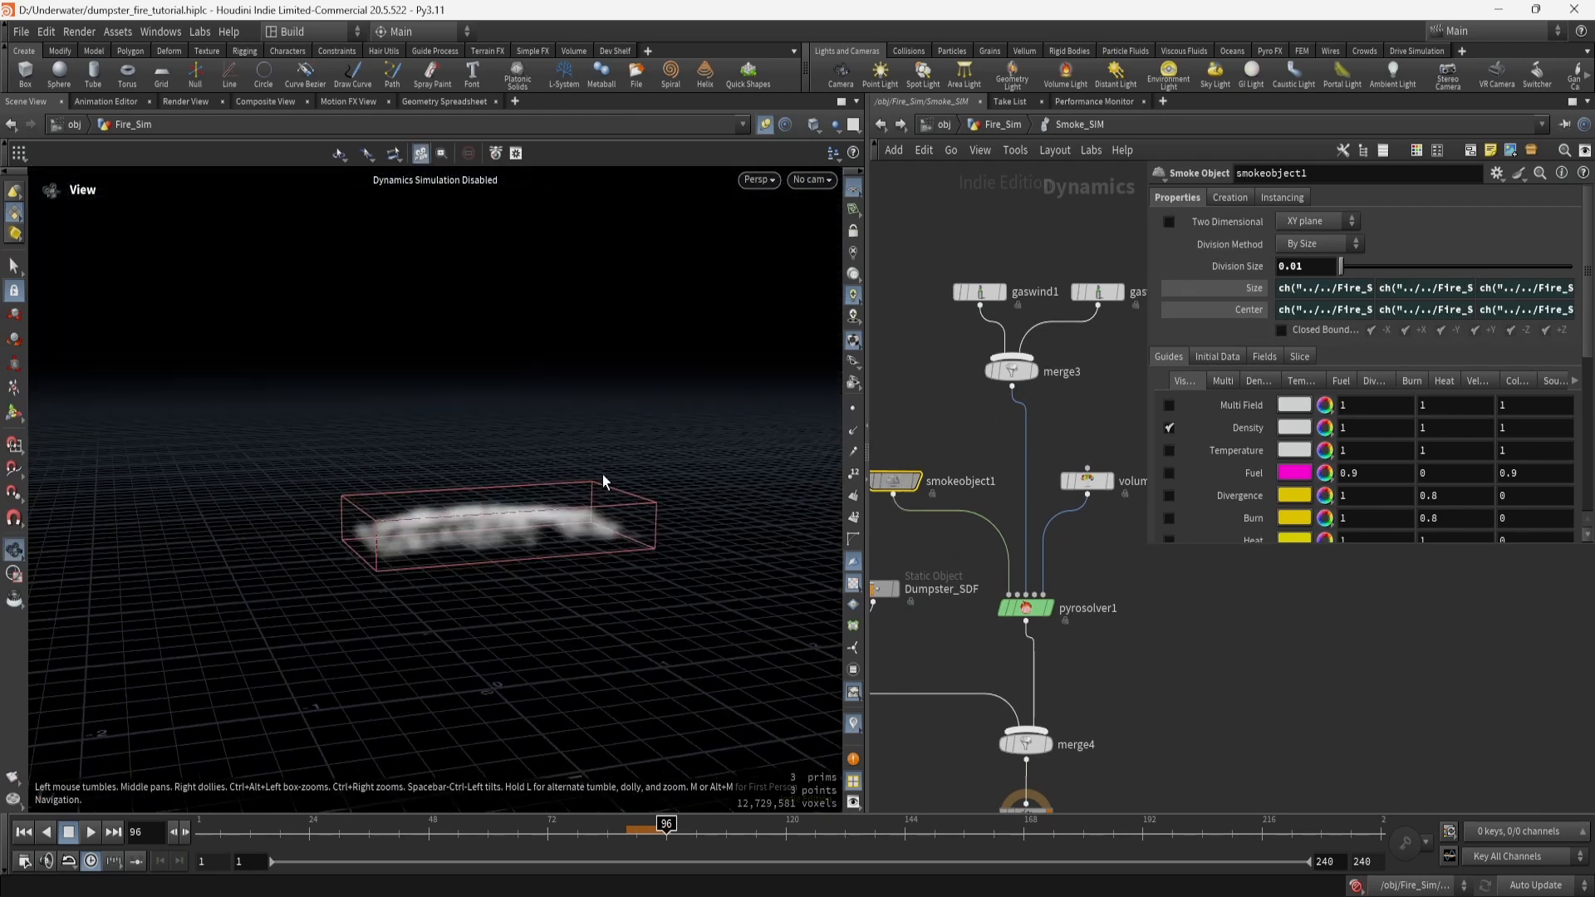
key("Return")
Glance at pyrosolver1, check the smoke object's Size parameter options, and pan to volumesource1.
left_click(1040, 611)
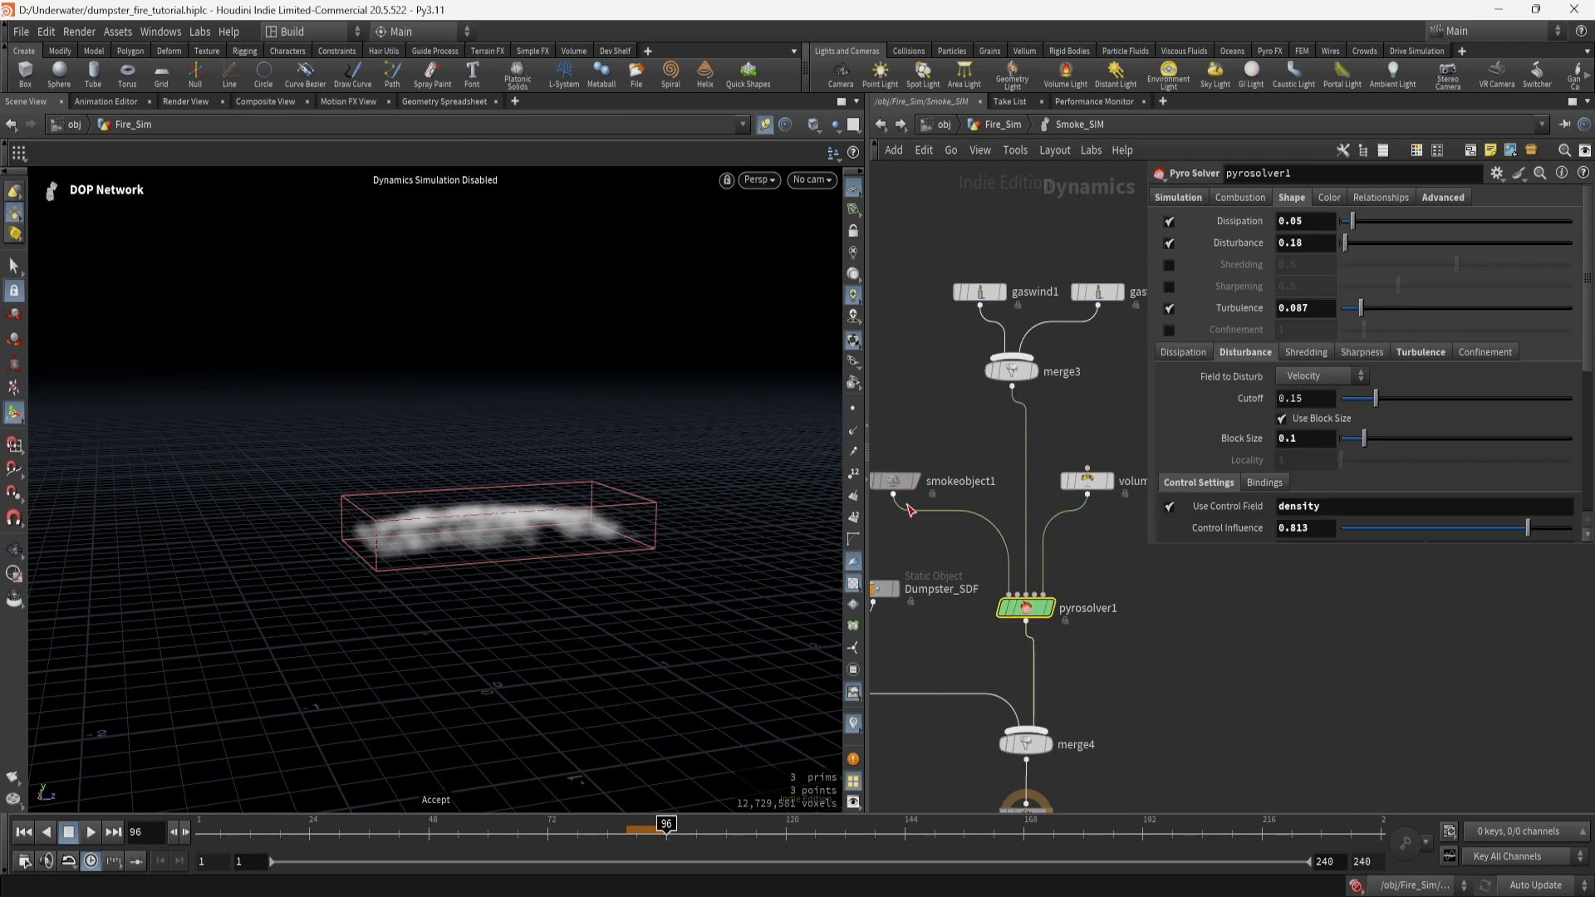
left_click(898, 489)
right_click(1244, 291)
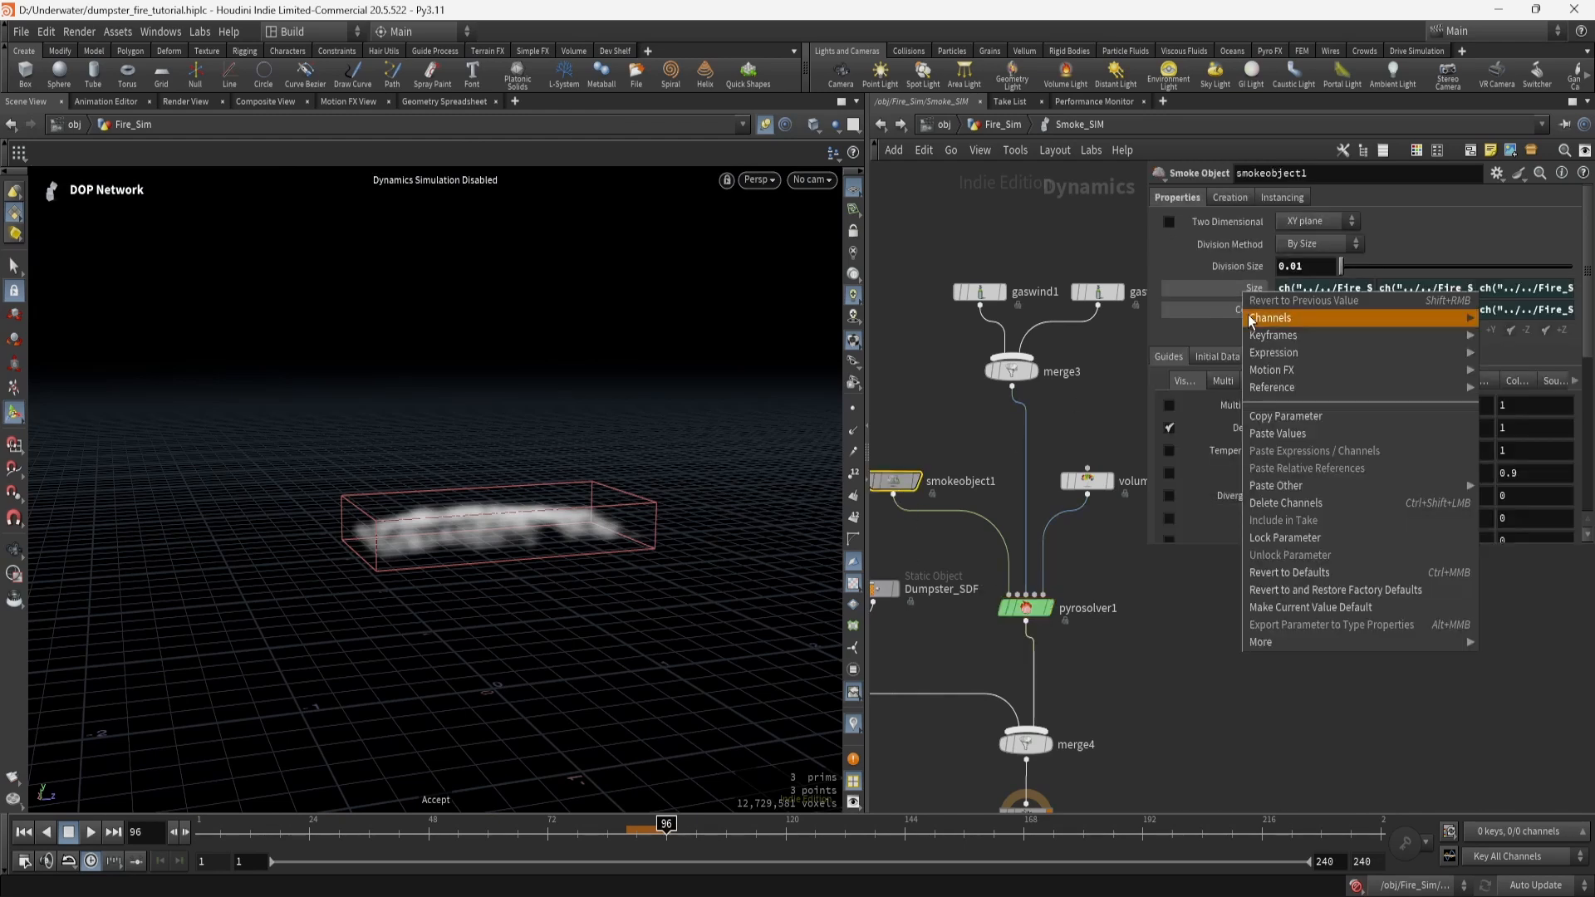
left_click(1131, 702)
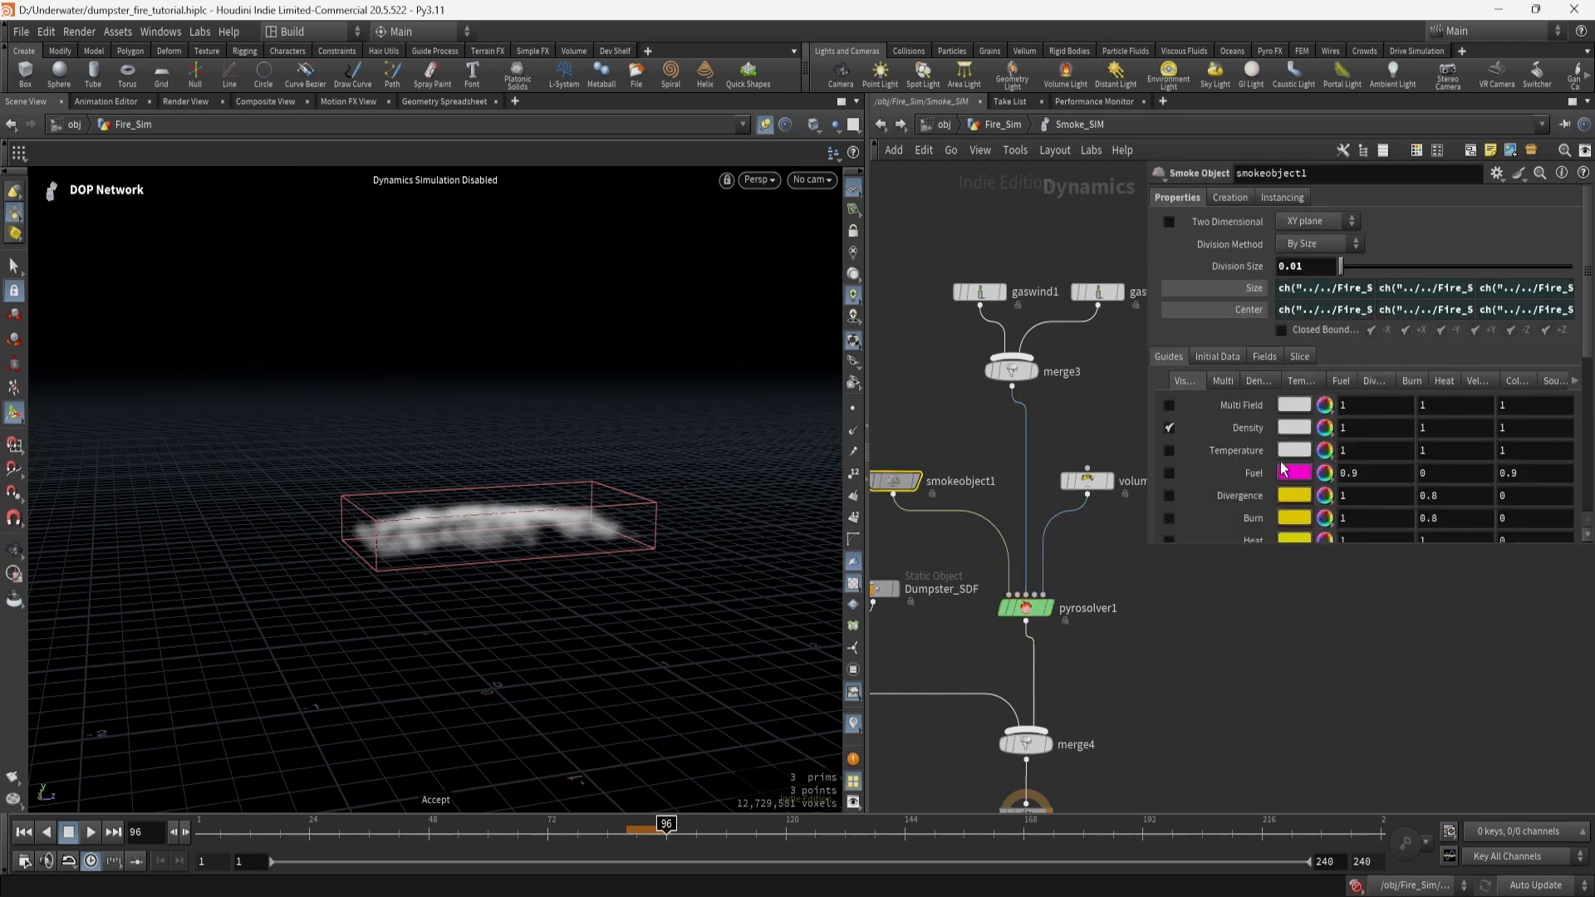
right_click(1247, 291)
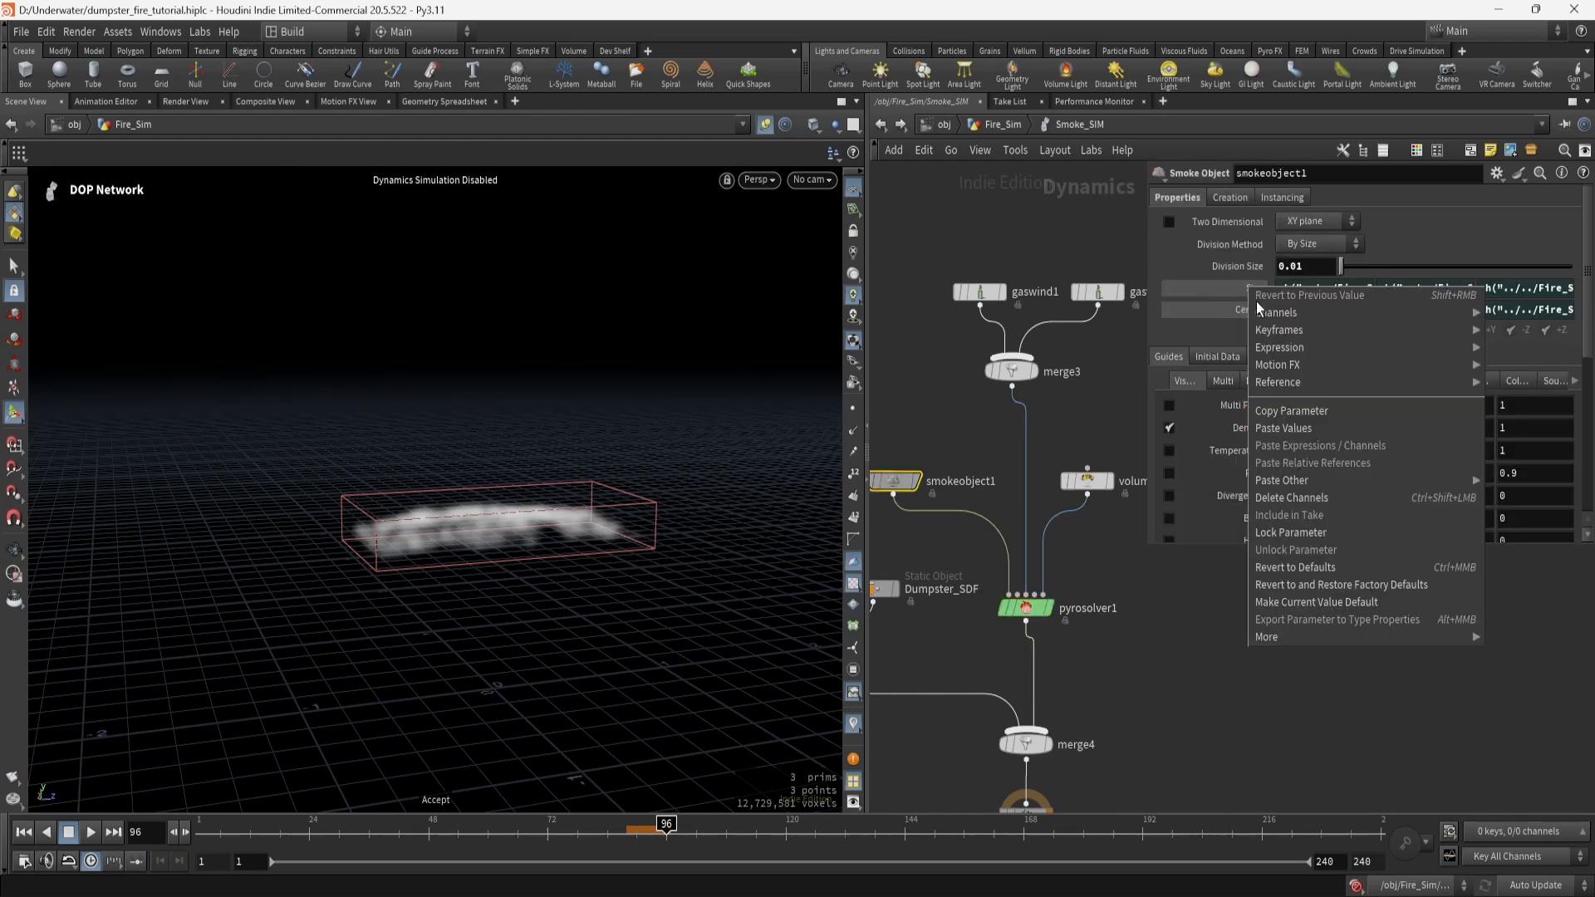
left_click(1188, 656)
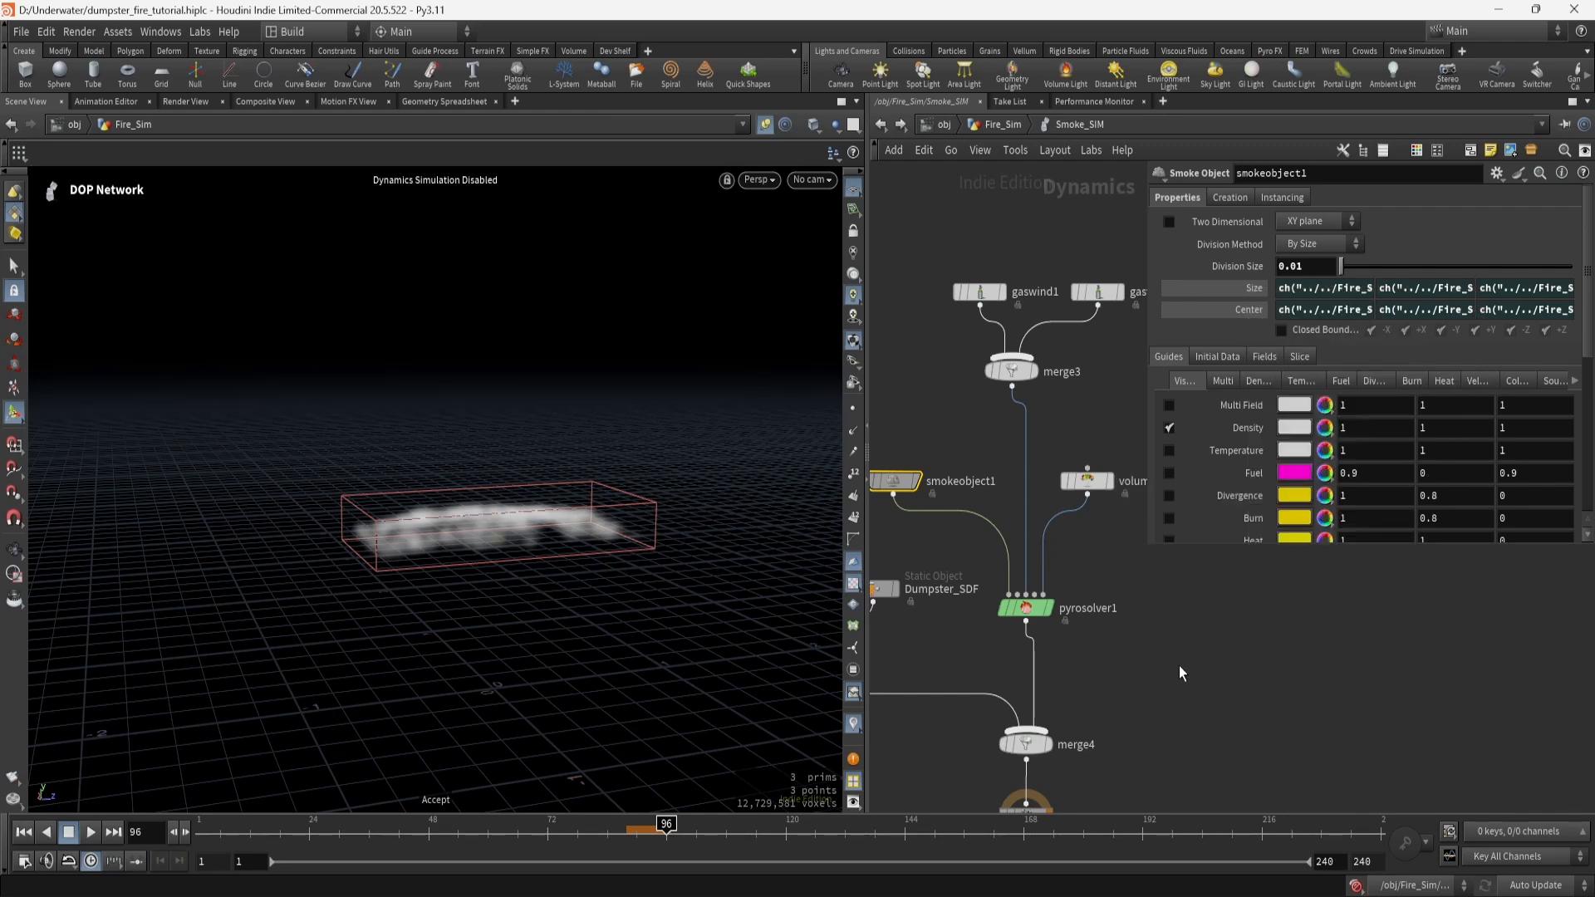
middle_click_drag(1157, 627, 1044, 679)
left_click(975, 536)
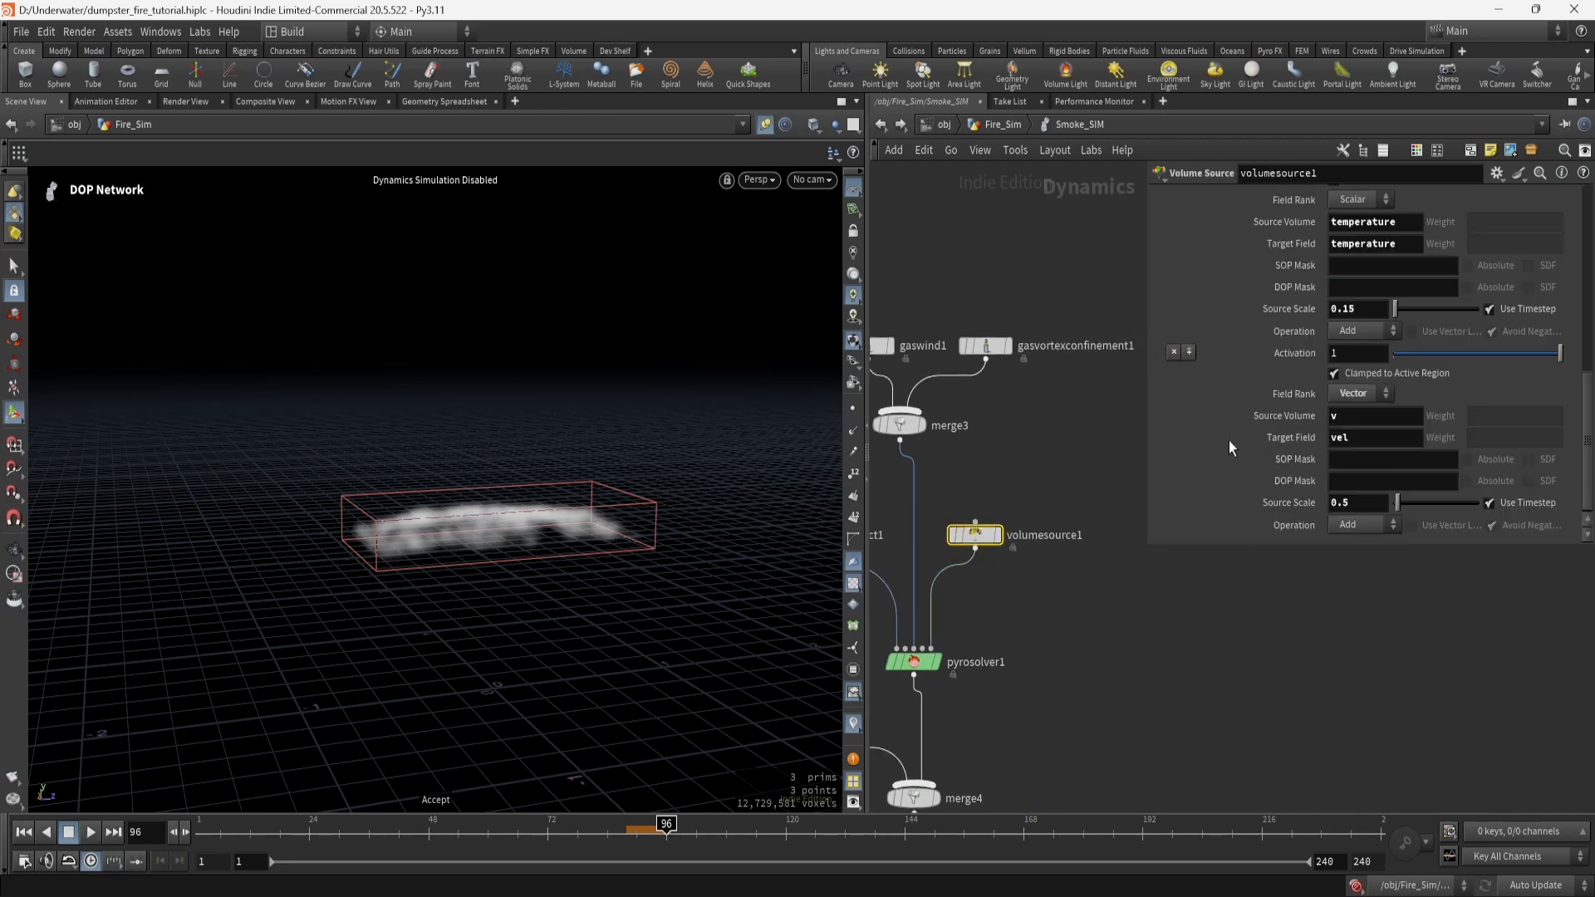
scroll(1268, 422, "down", 5)
scroll(1344, 314, "up", 4)
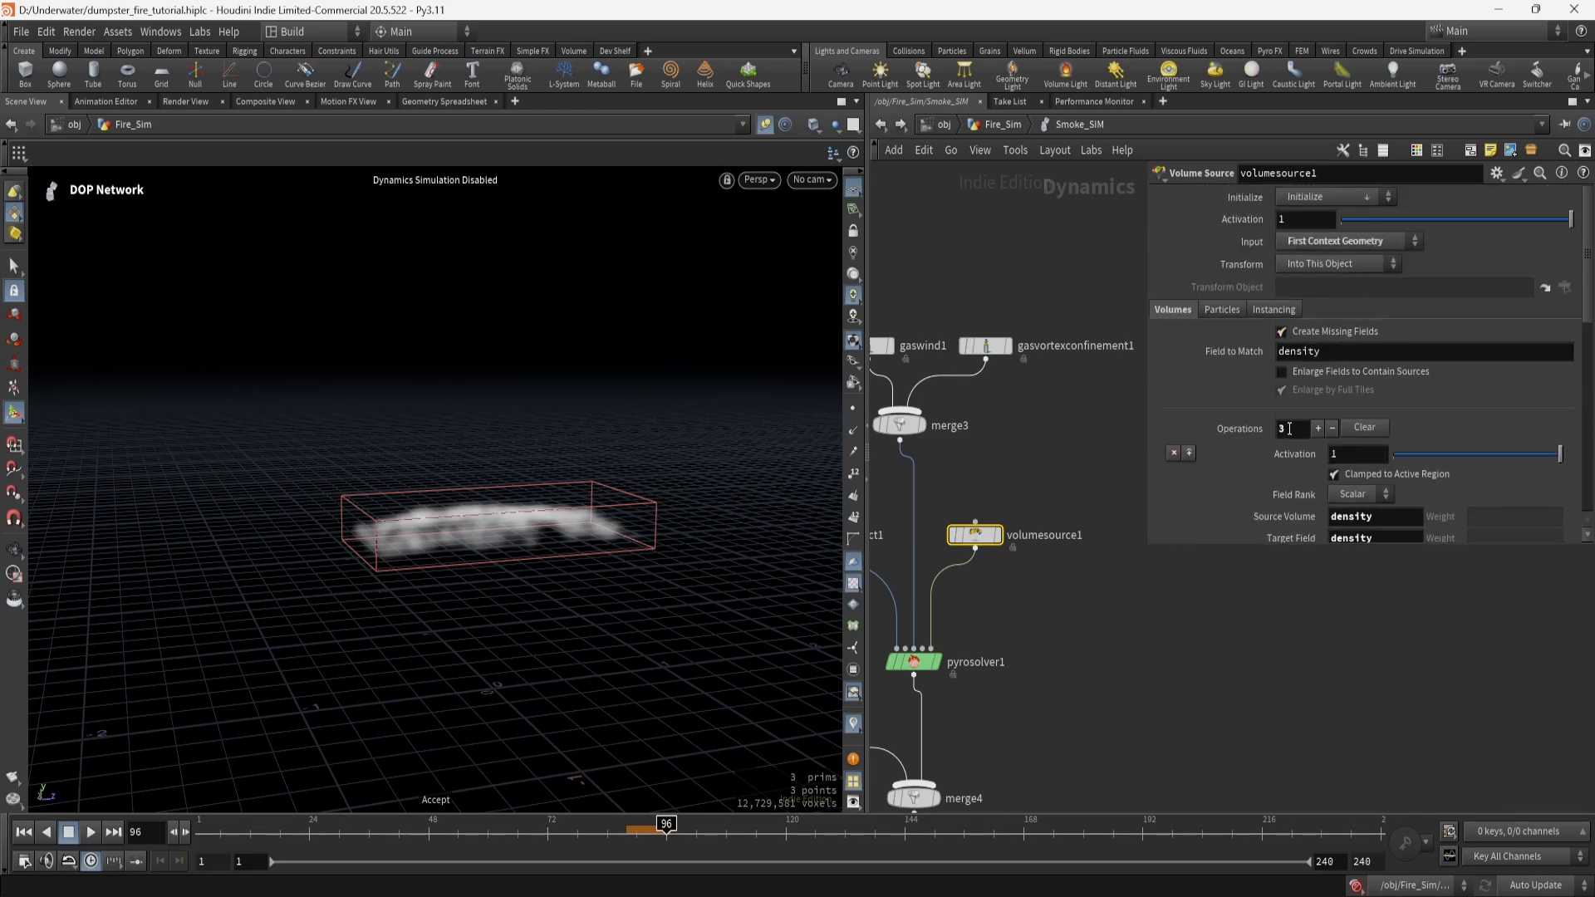
scroll(1289, 429, "down", 8)
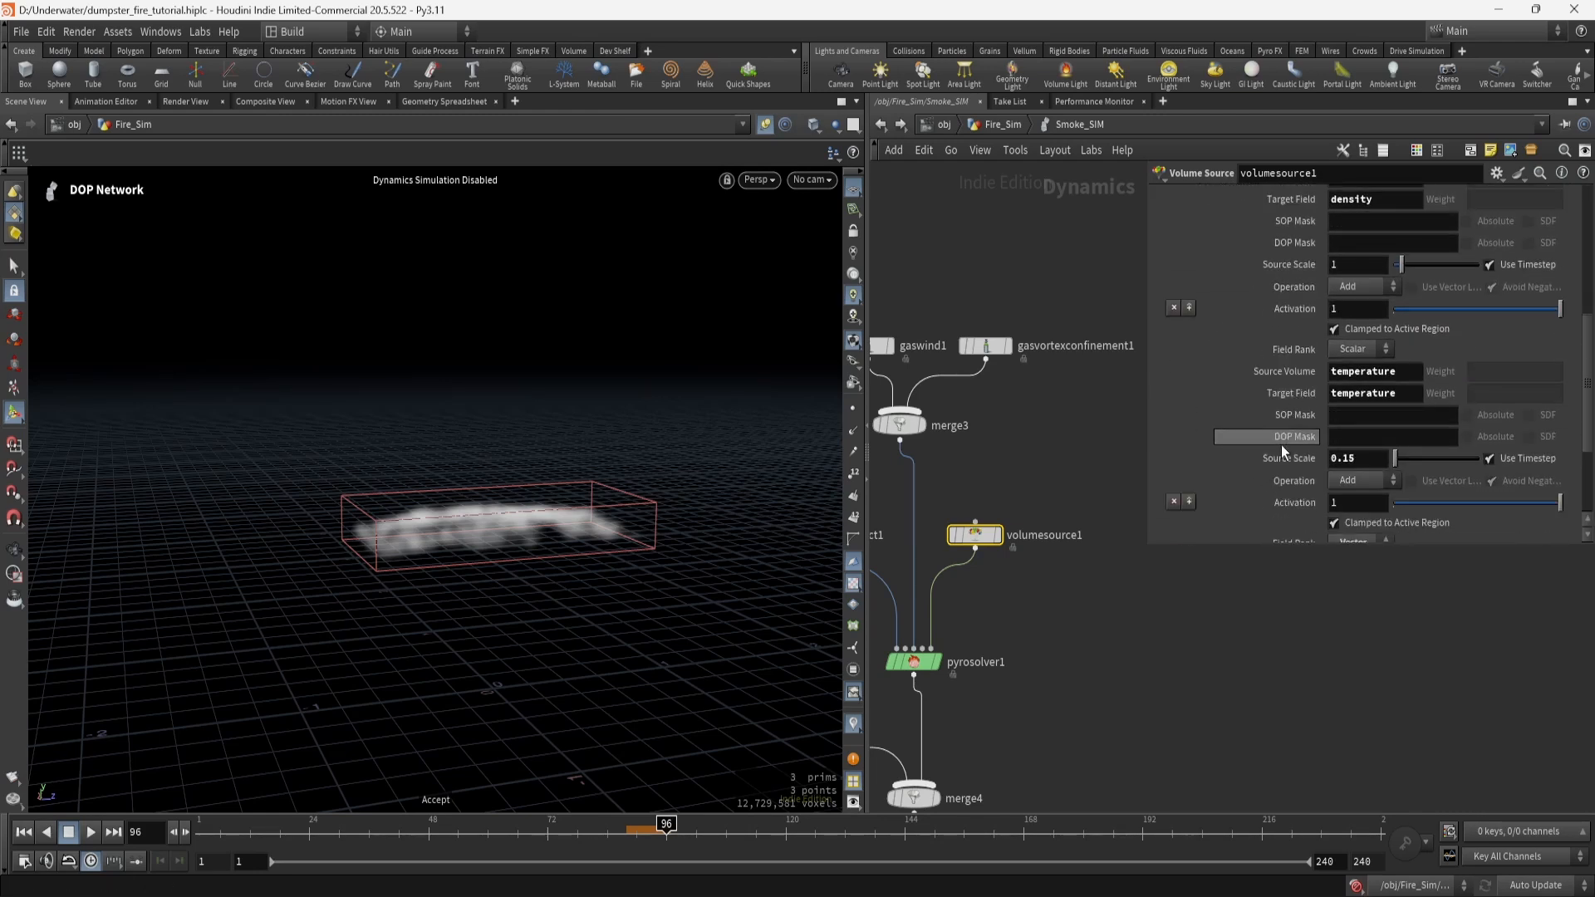
scroll(1280, 453, "down", 4)
scroll(1297, 453, "up", 6)
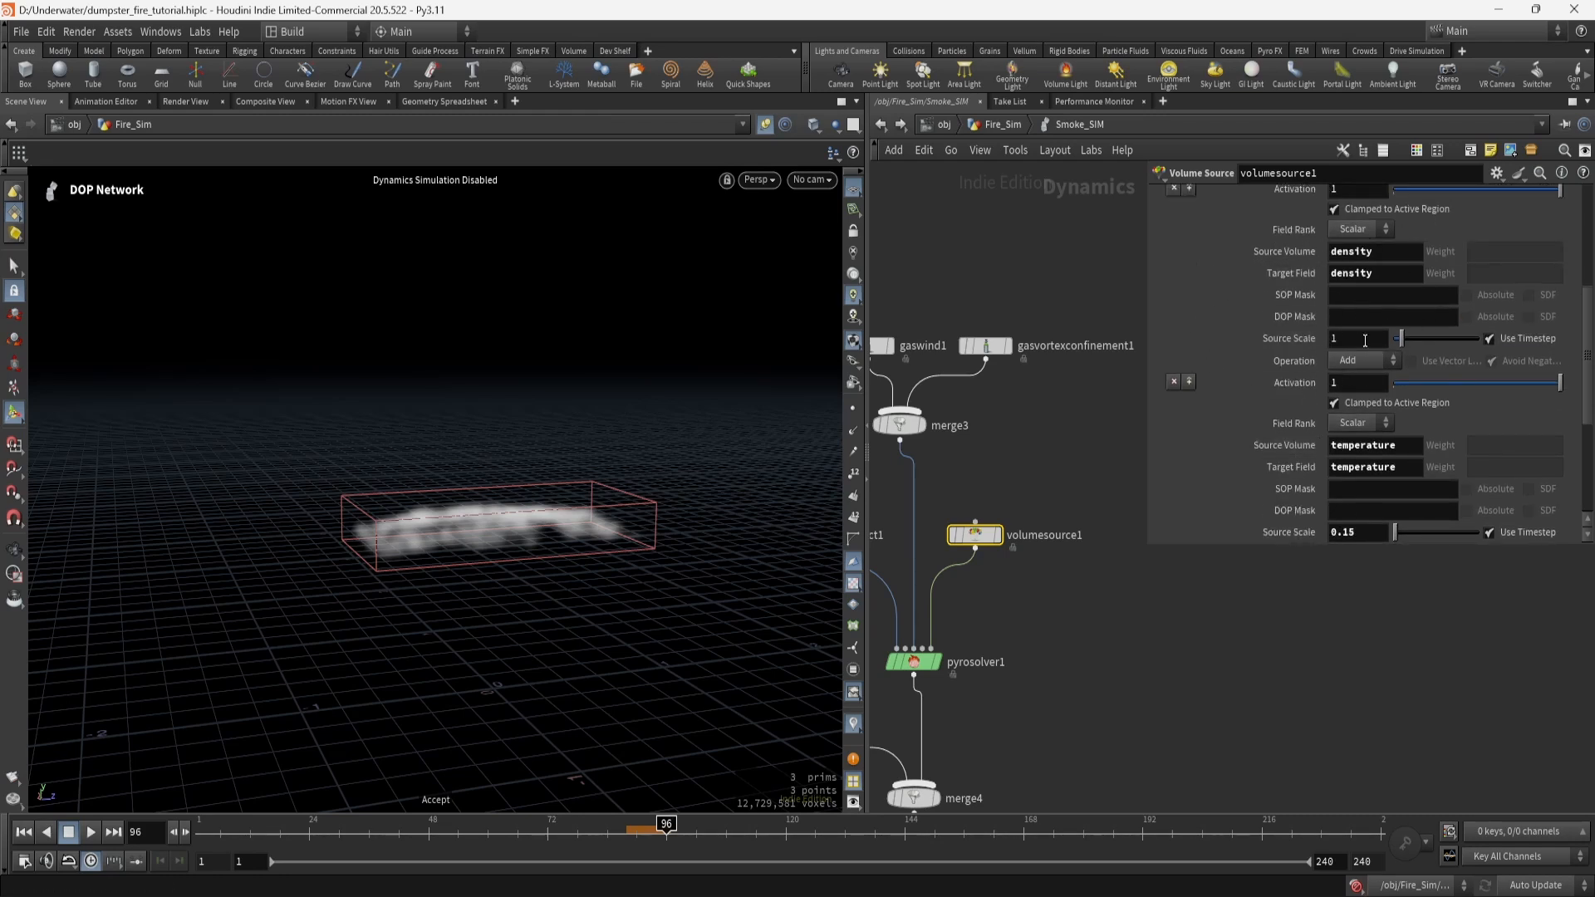
scroll(1233, 448, "down", 3)
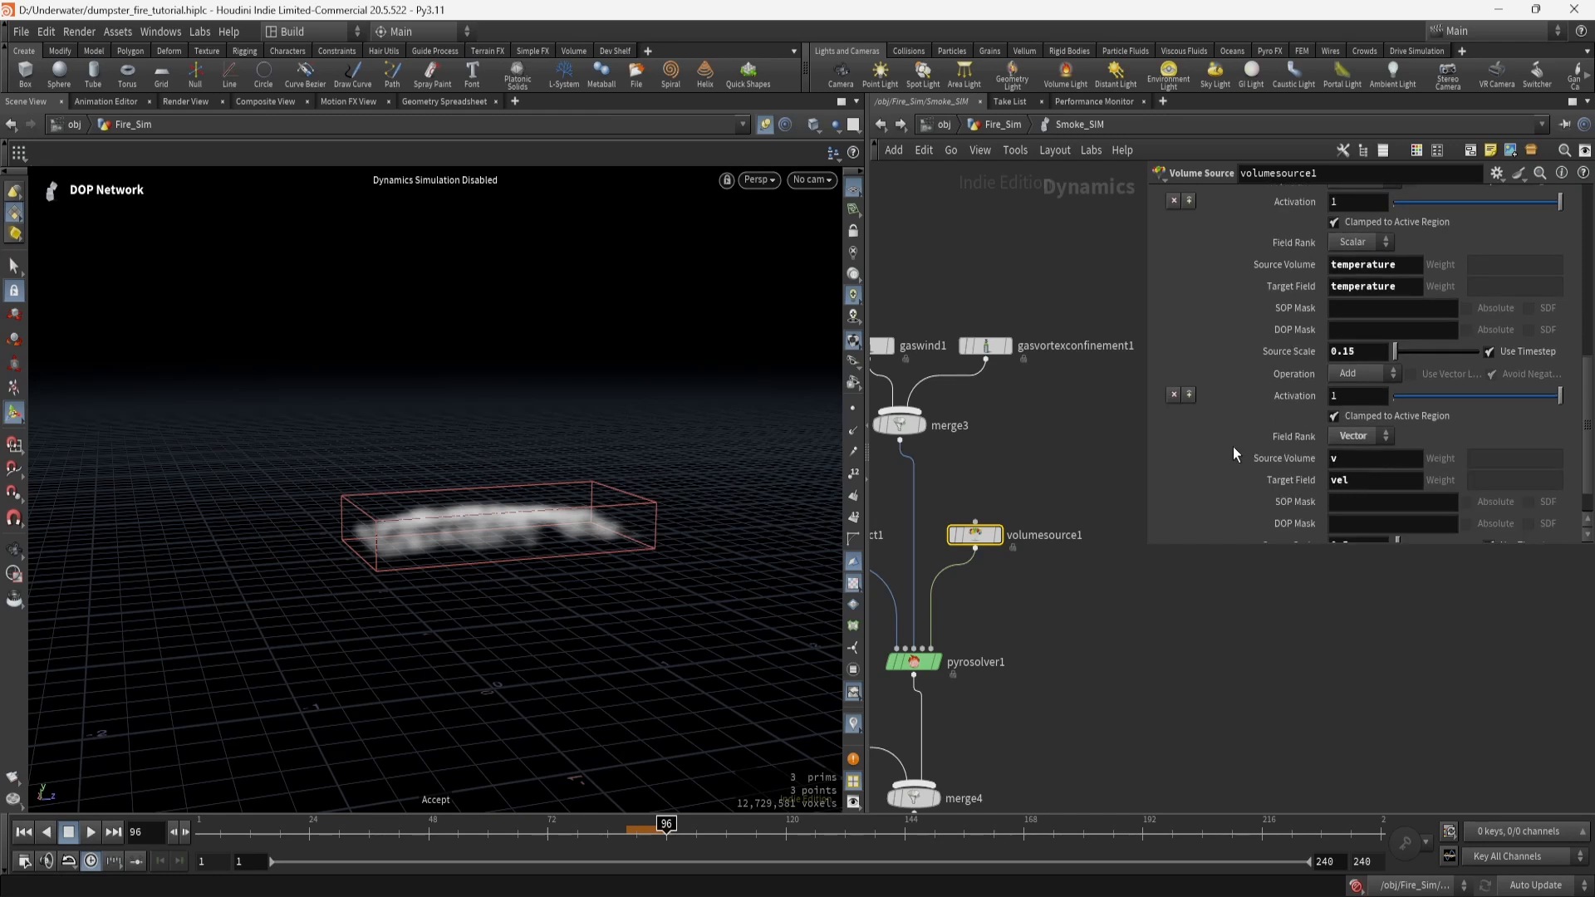
scroll(1308, 449, "down", 2)
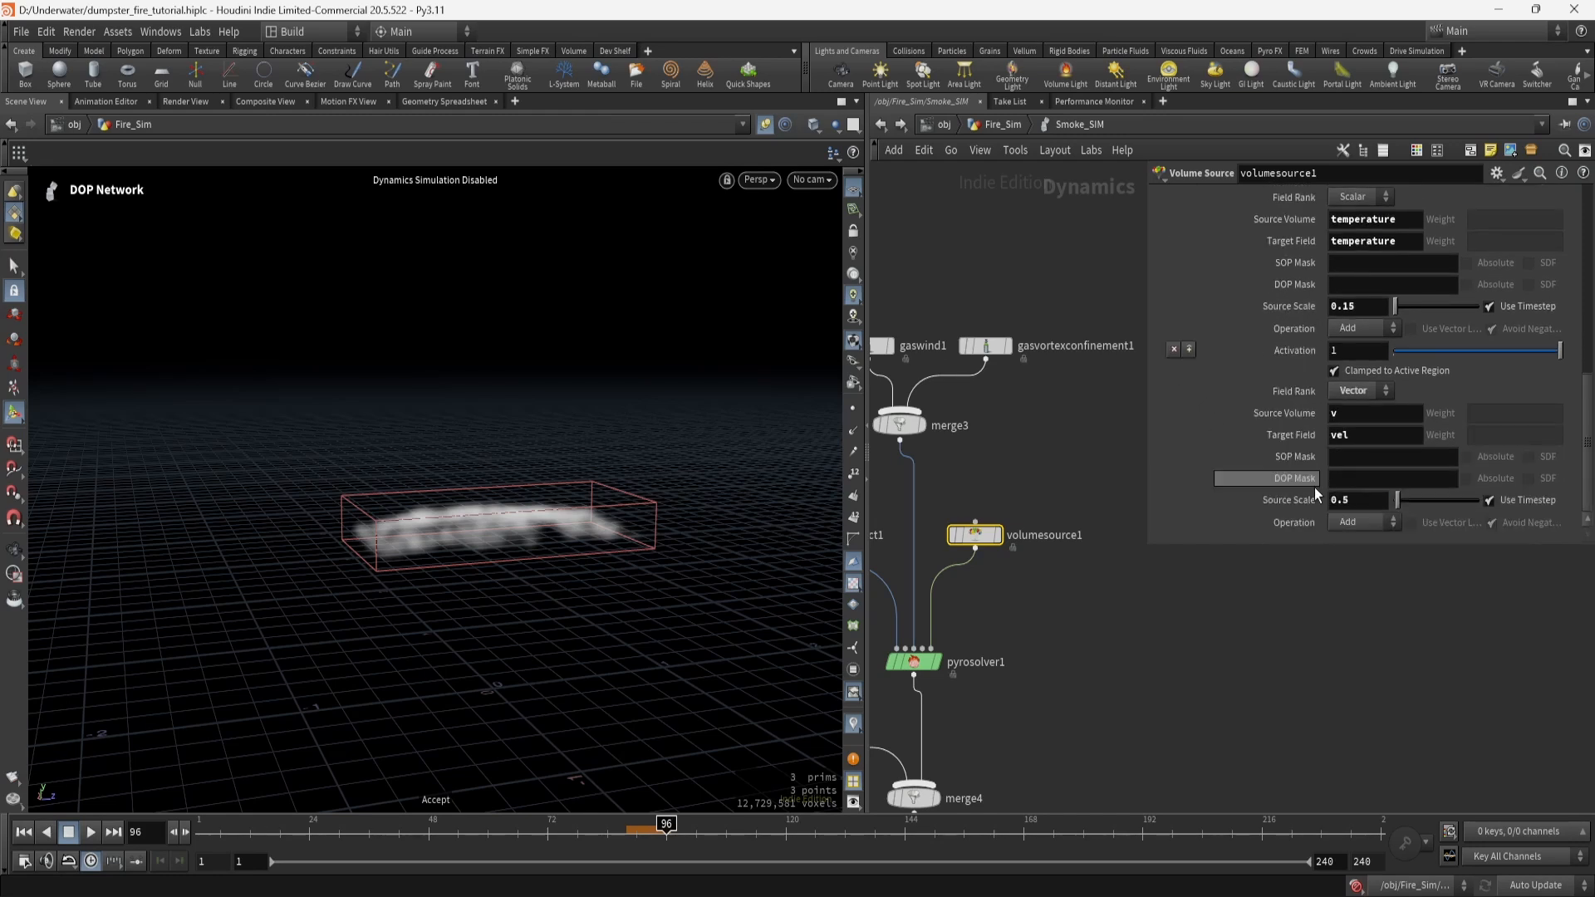
scroll(1292, 453, "up", 5)
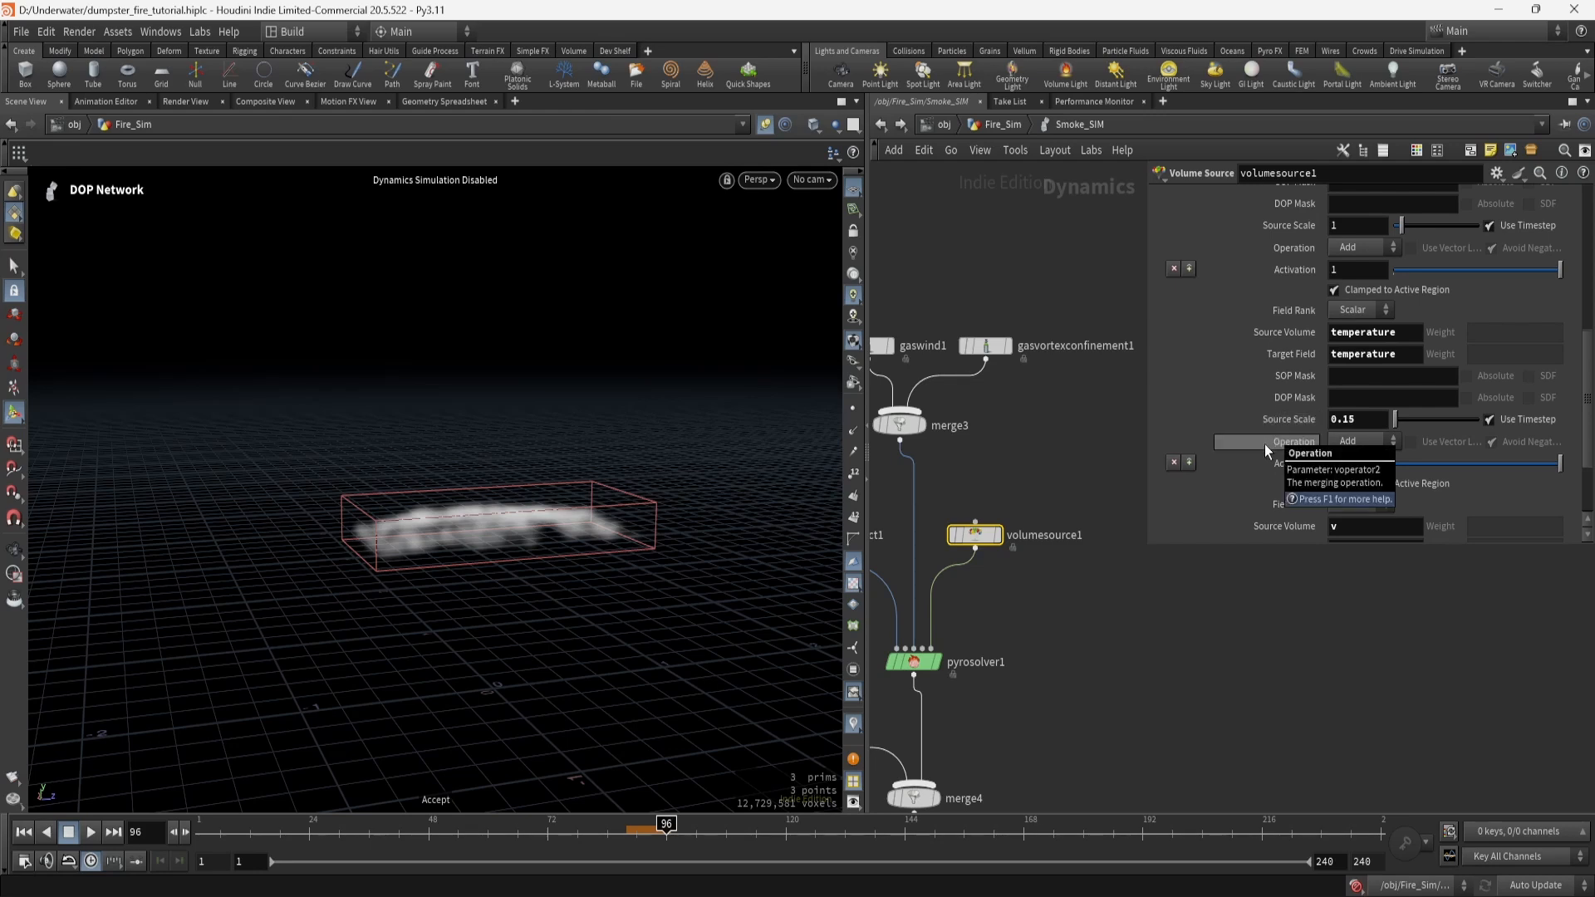
scroll(1281, 416, "down", 2)
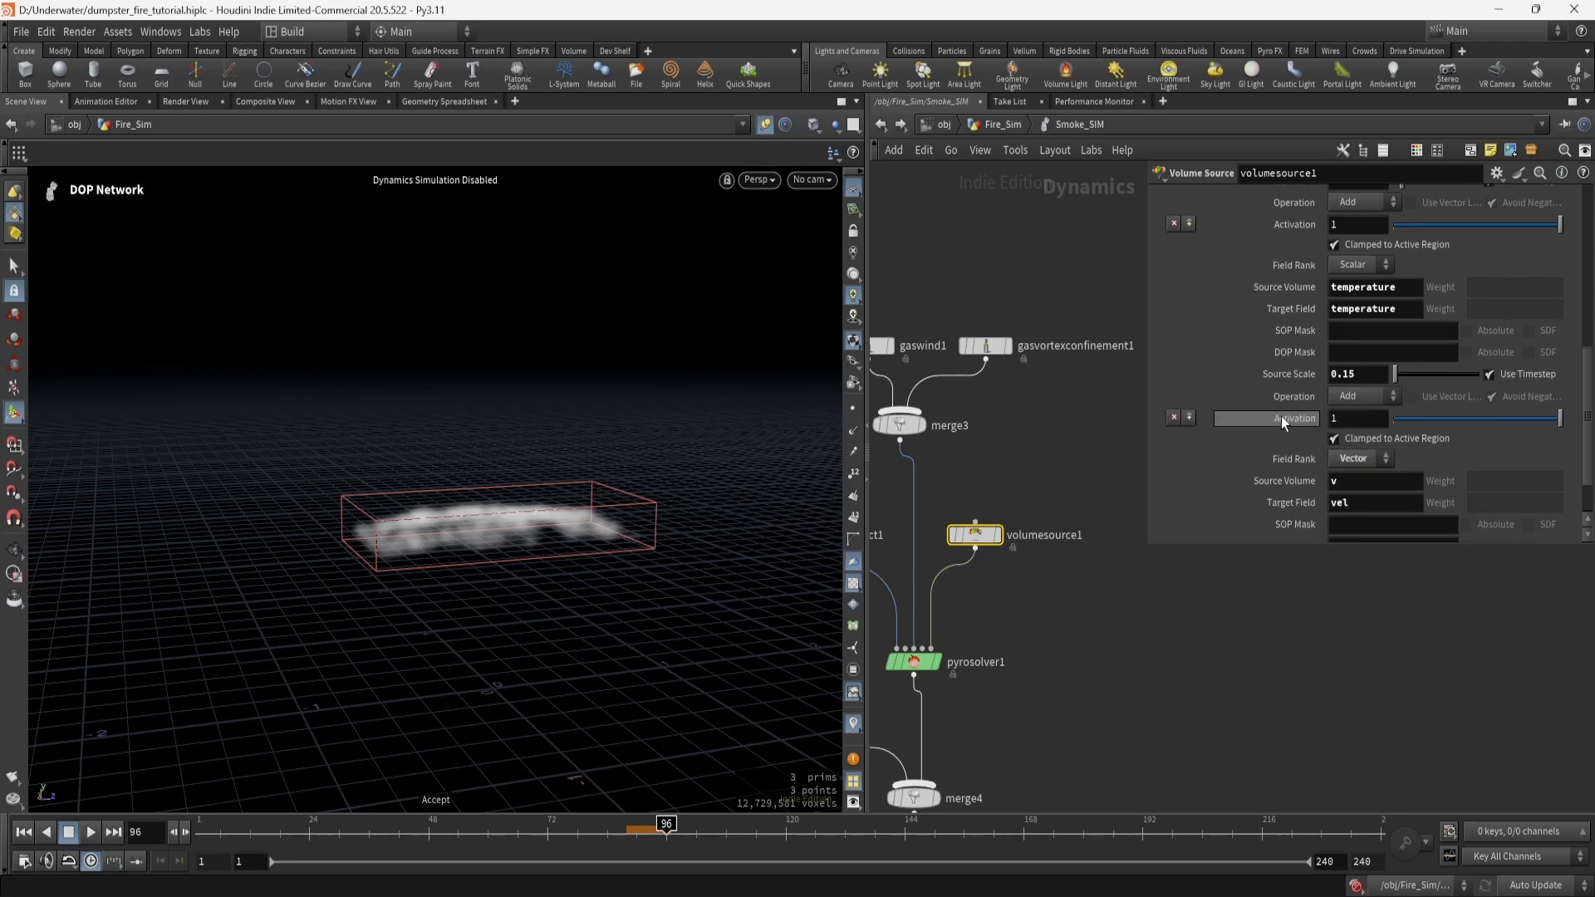
scroll(1281, 416, "down", 3)
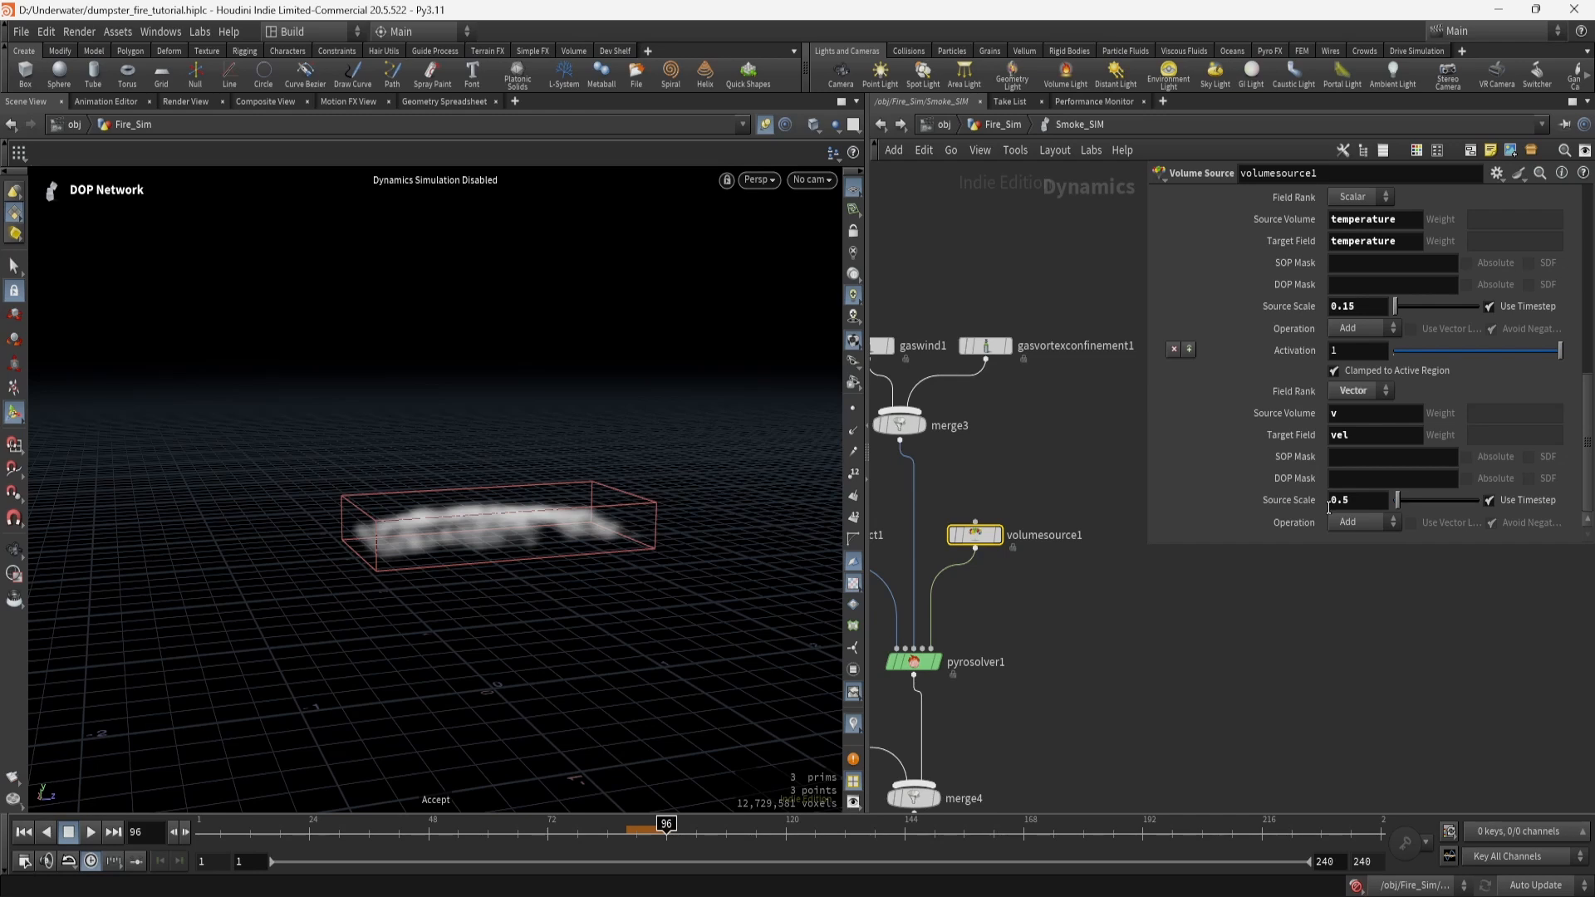
scroll(1339, 373, "up", 5)
scroll(1304, 398, "down", 3)
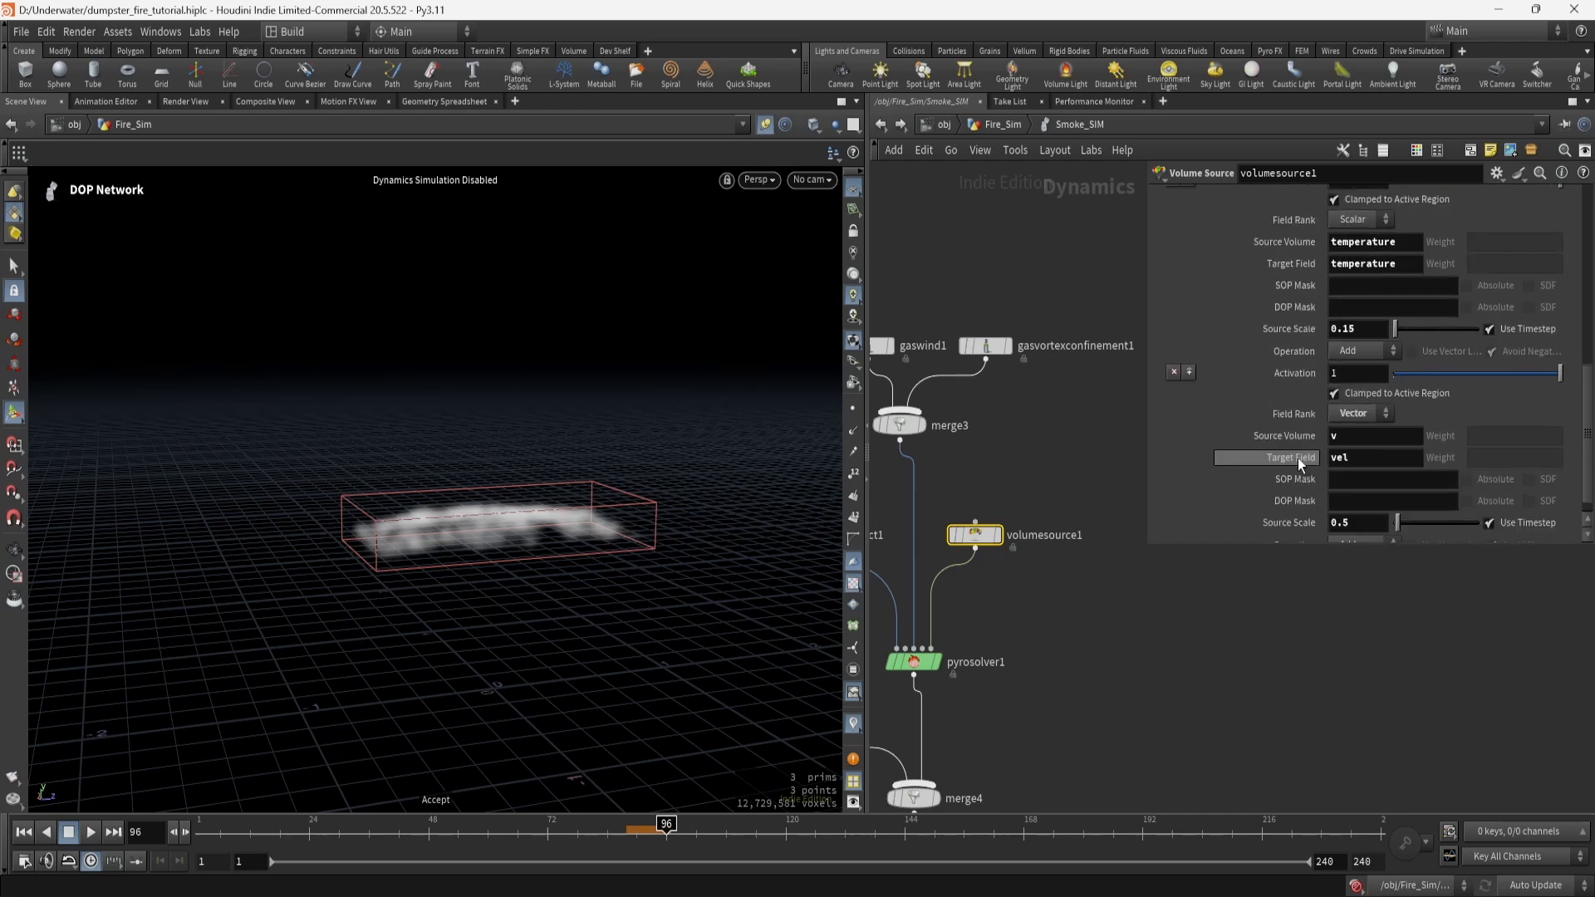
middle_click_drag(1110, 670, 1221, 655)
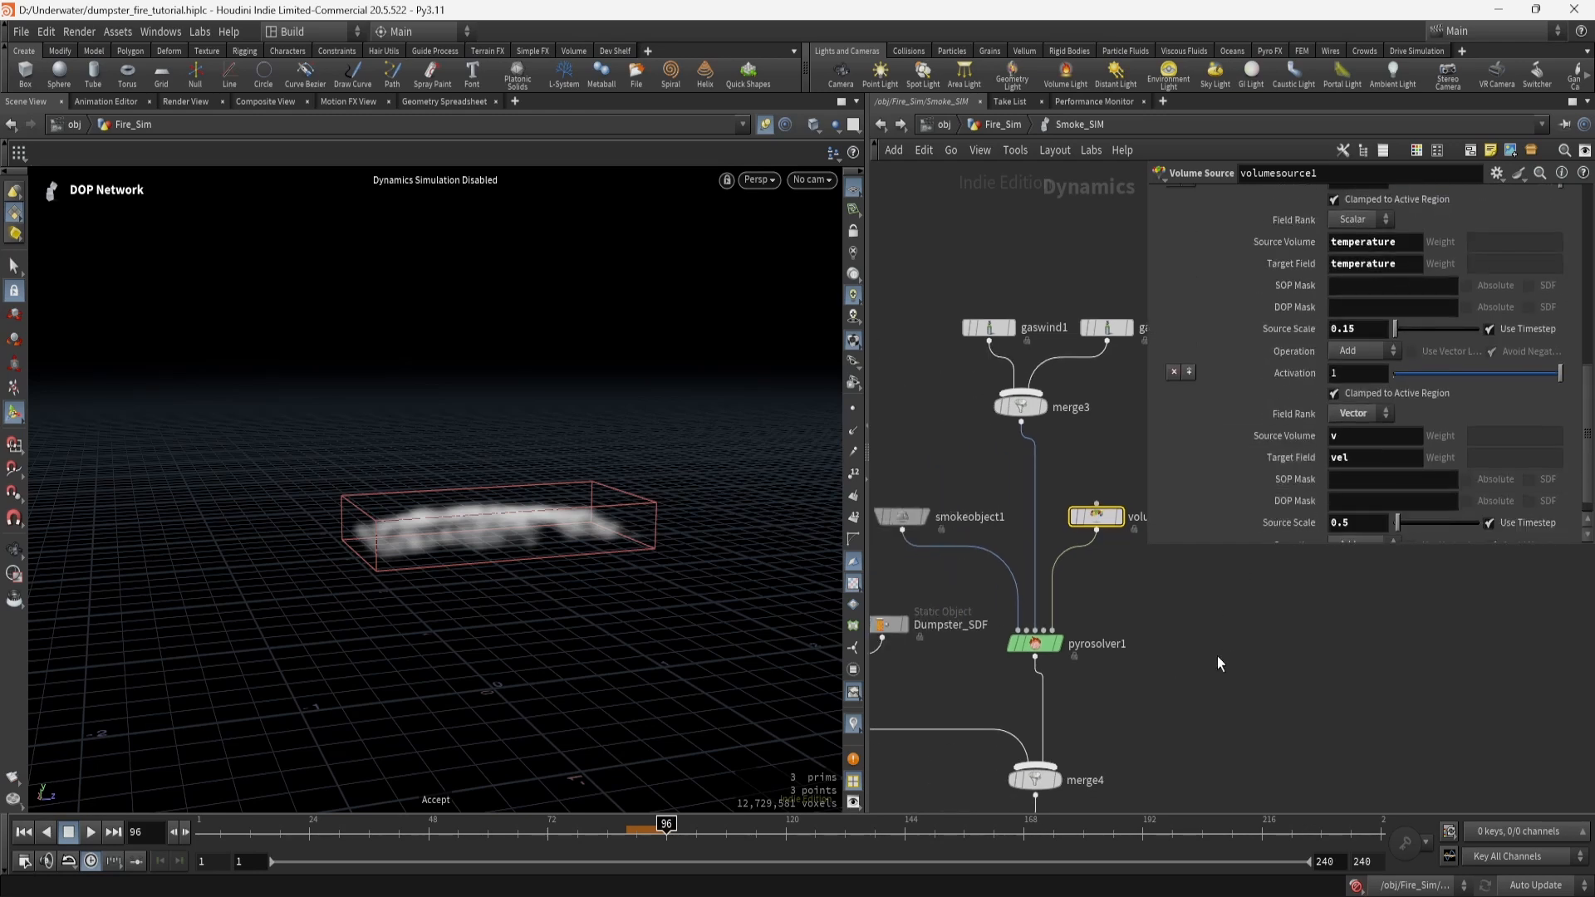
Select pyrosolver1 and scroll through its Shape settings.
left_click(1035, 645)
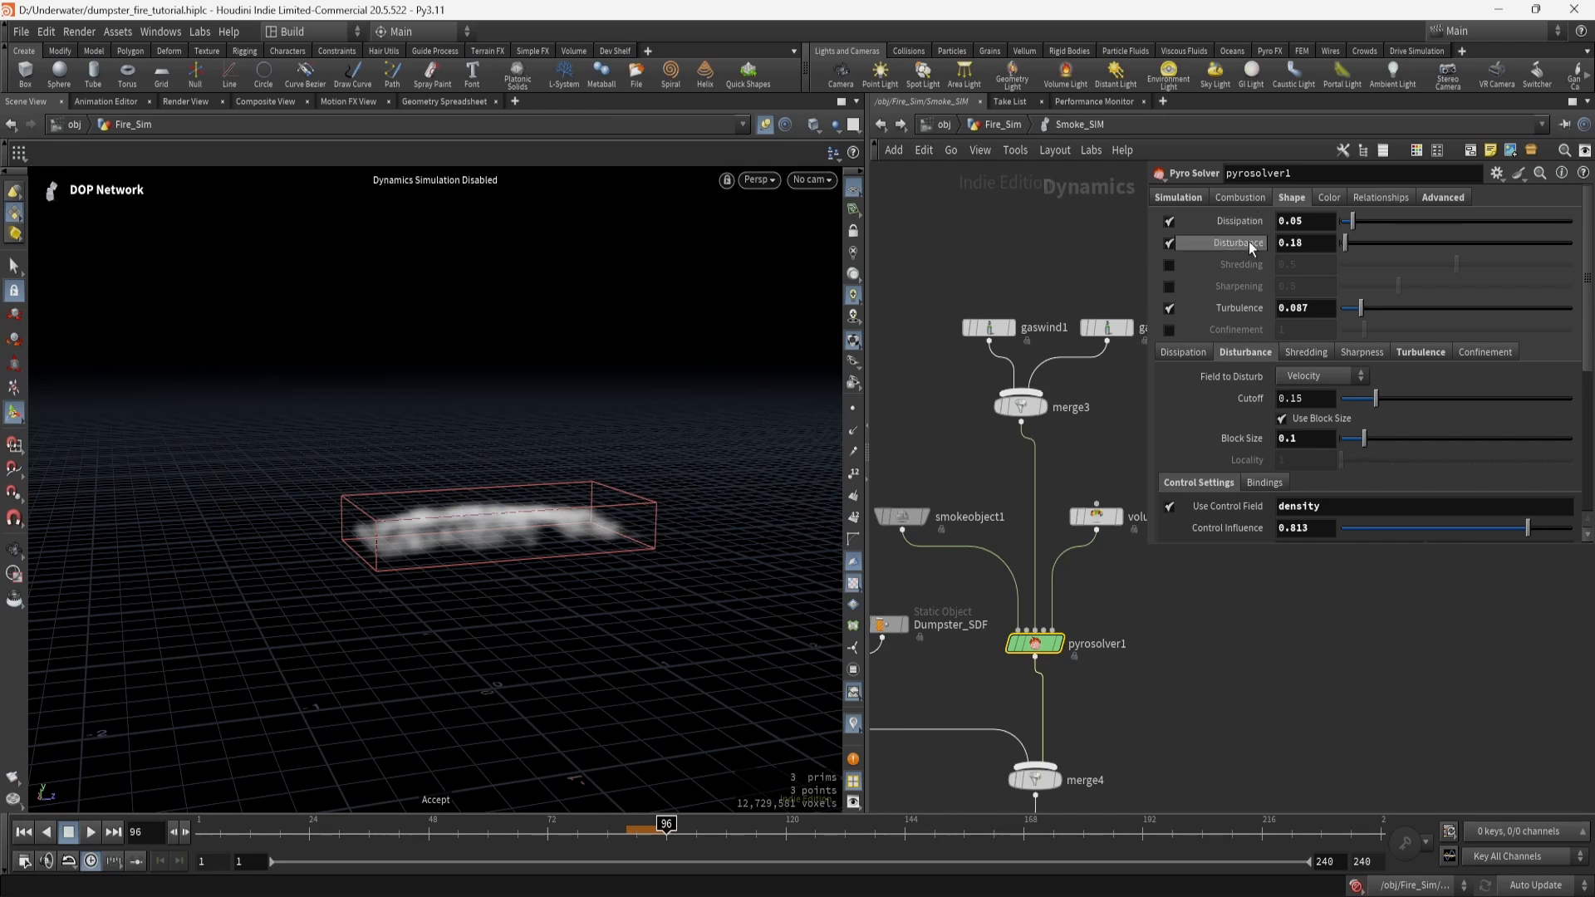
mouse_move(1248, 229)
scroll(1243, 471, "down", 2)
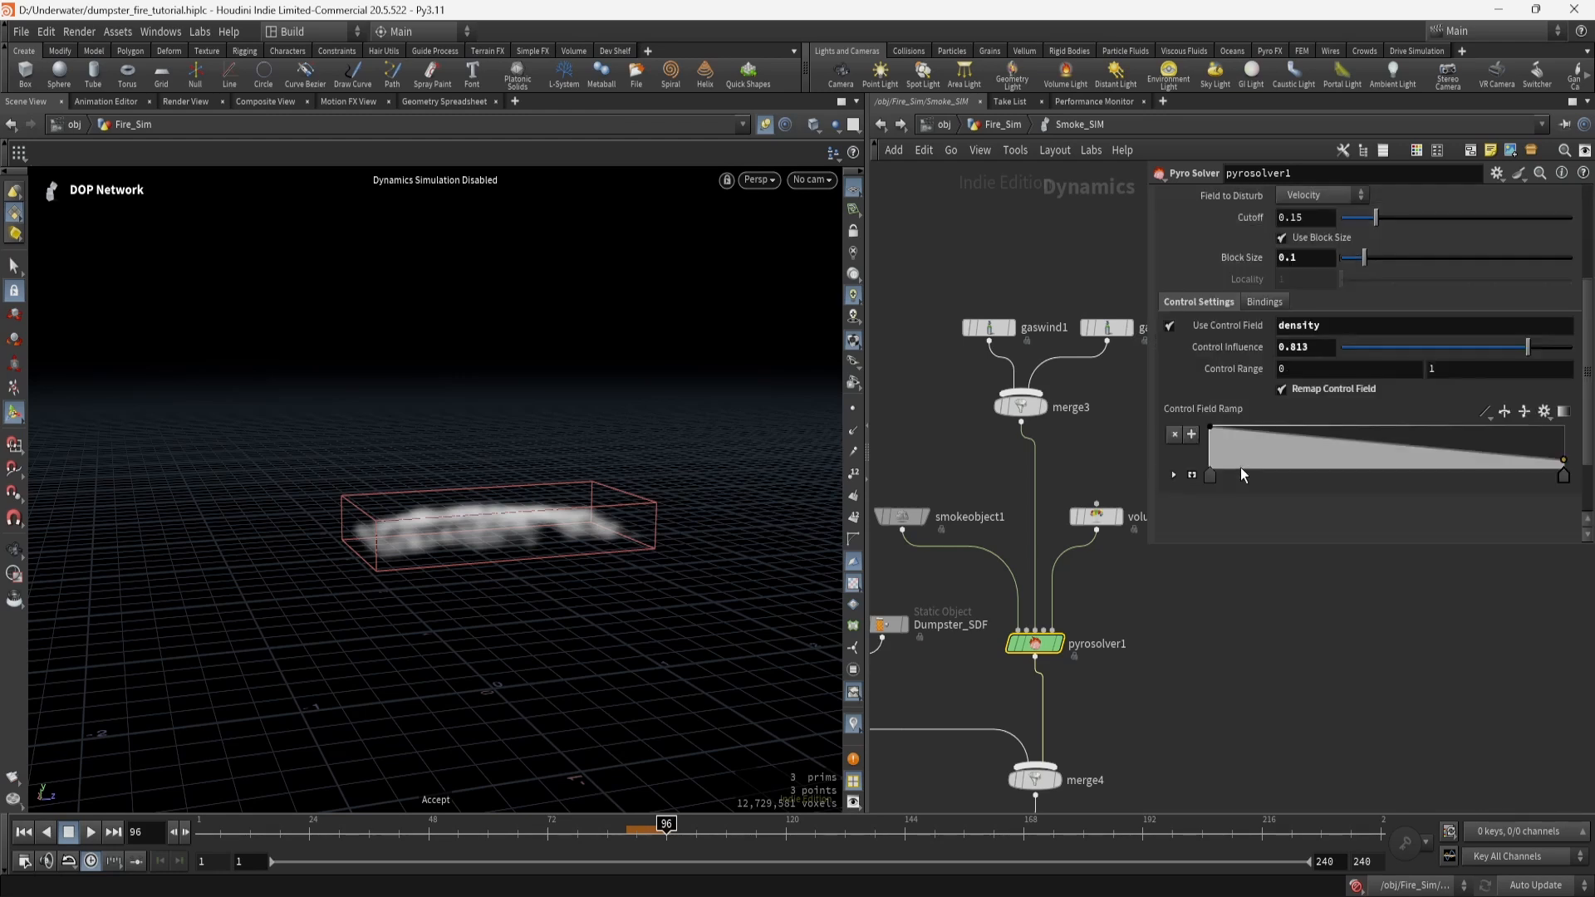
scroll(1249, 451, "down", 4)
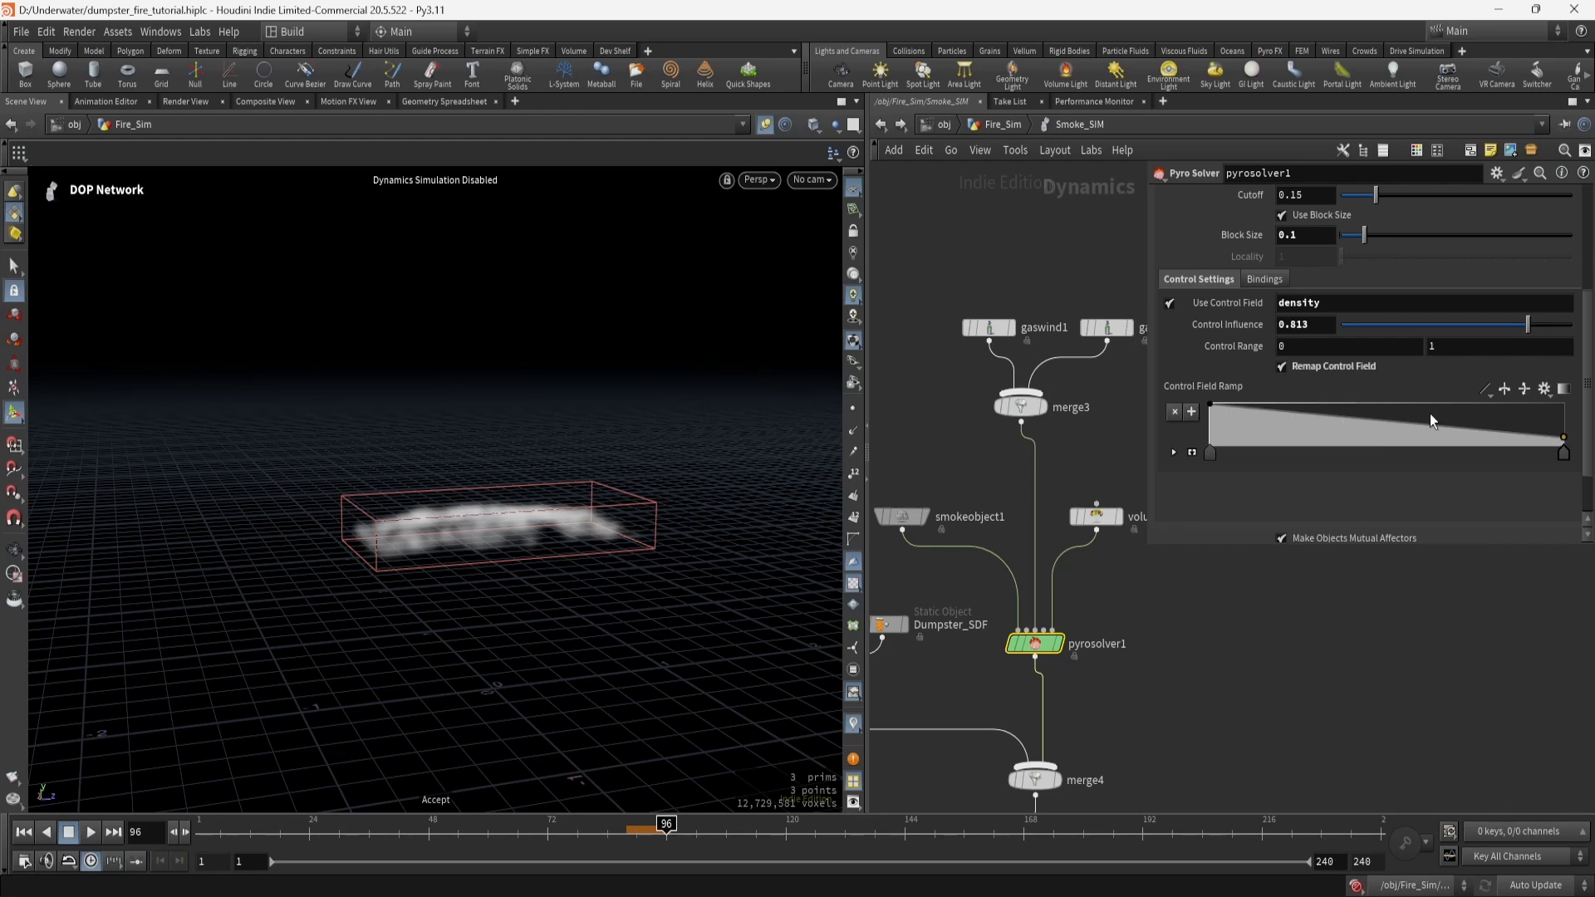
scroll(1255, 374, "up", 3)
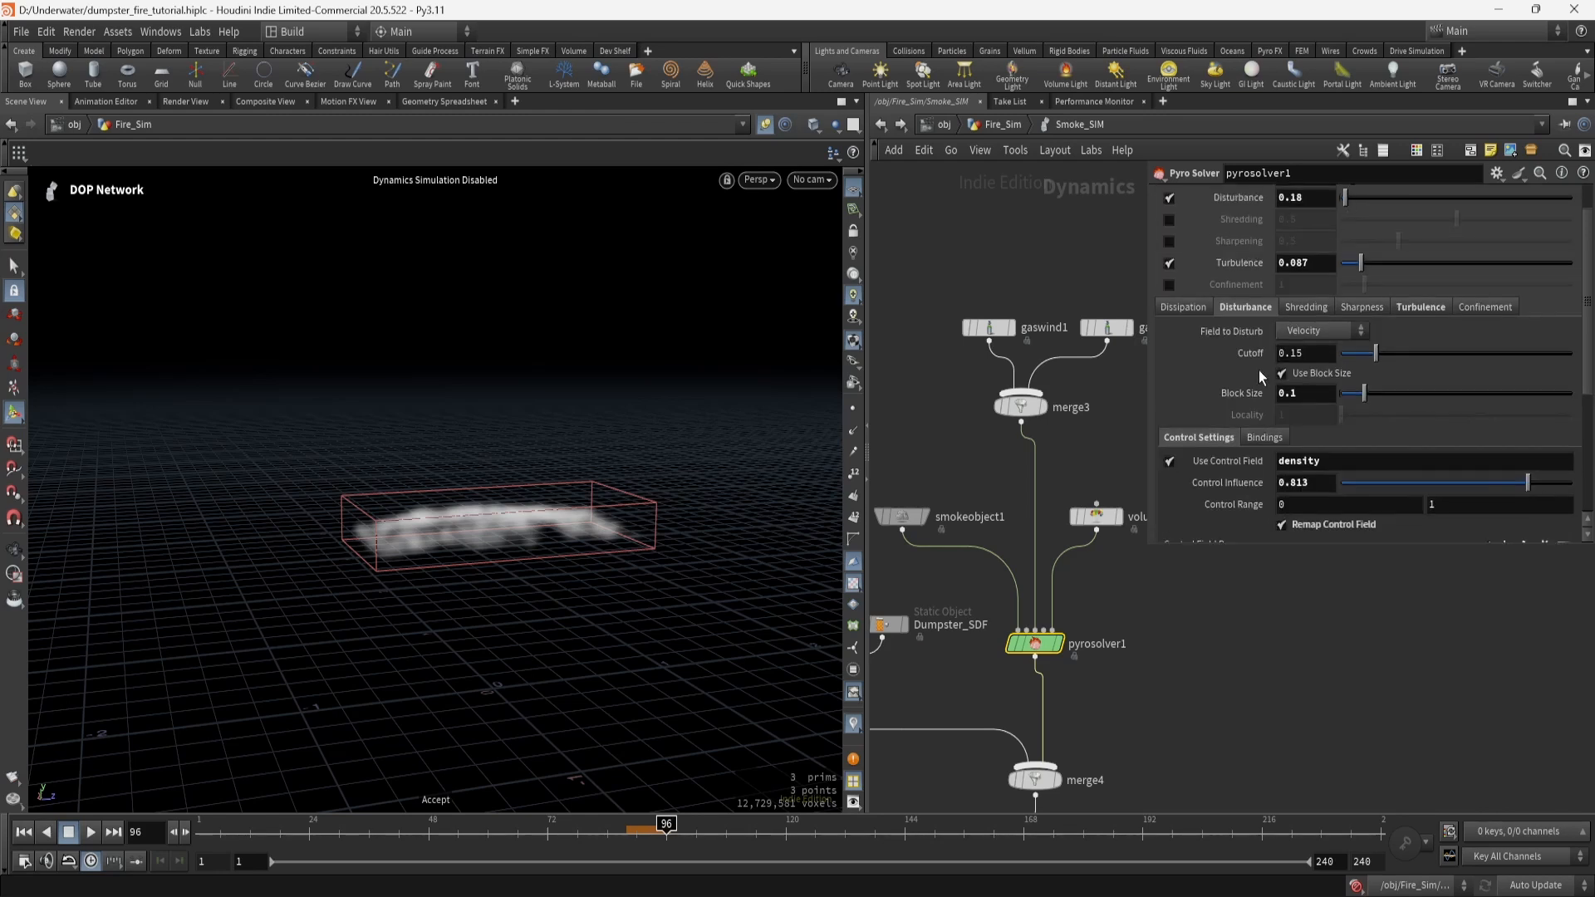
Review the solver's turbulence and control field settings, then its Advanced tab.
left_click(1431, 309)
scroll(1423, 414, "down", 3)
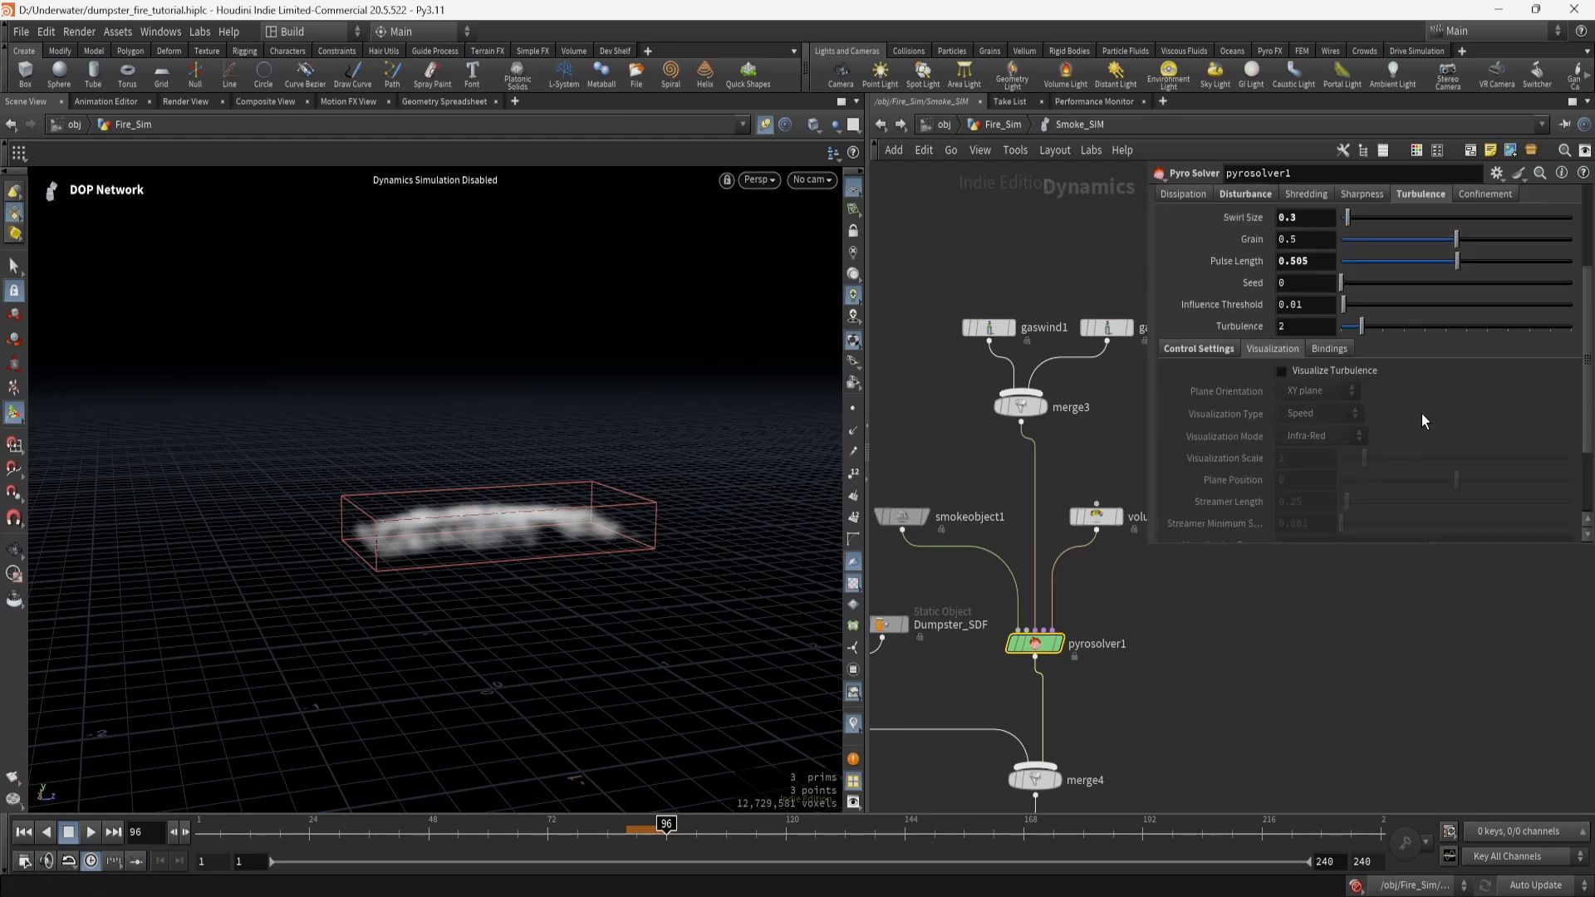
scroll(1422, 413, "up", 3)
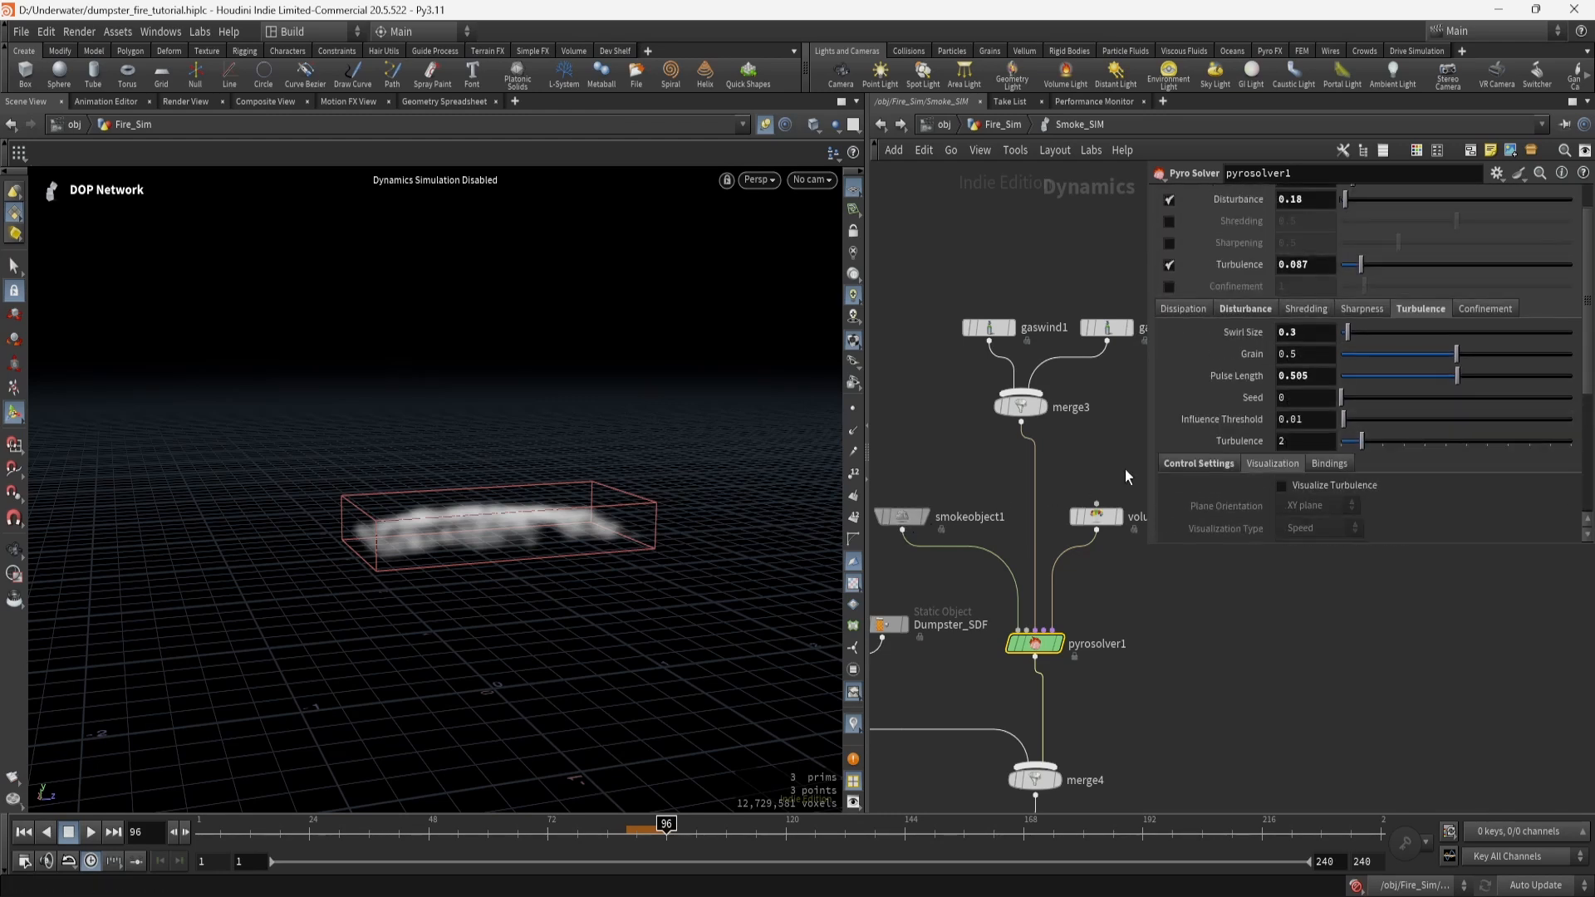
left_click(1182, 468)
scroll(1203, 485, "down", 3)
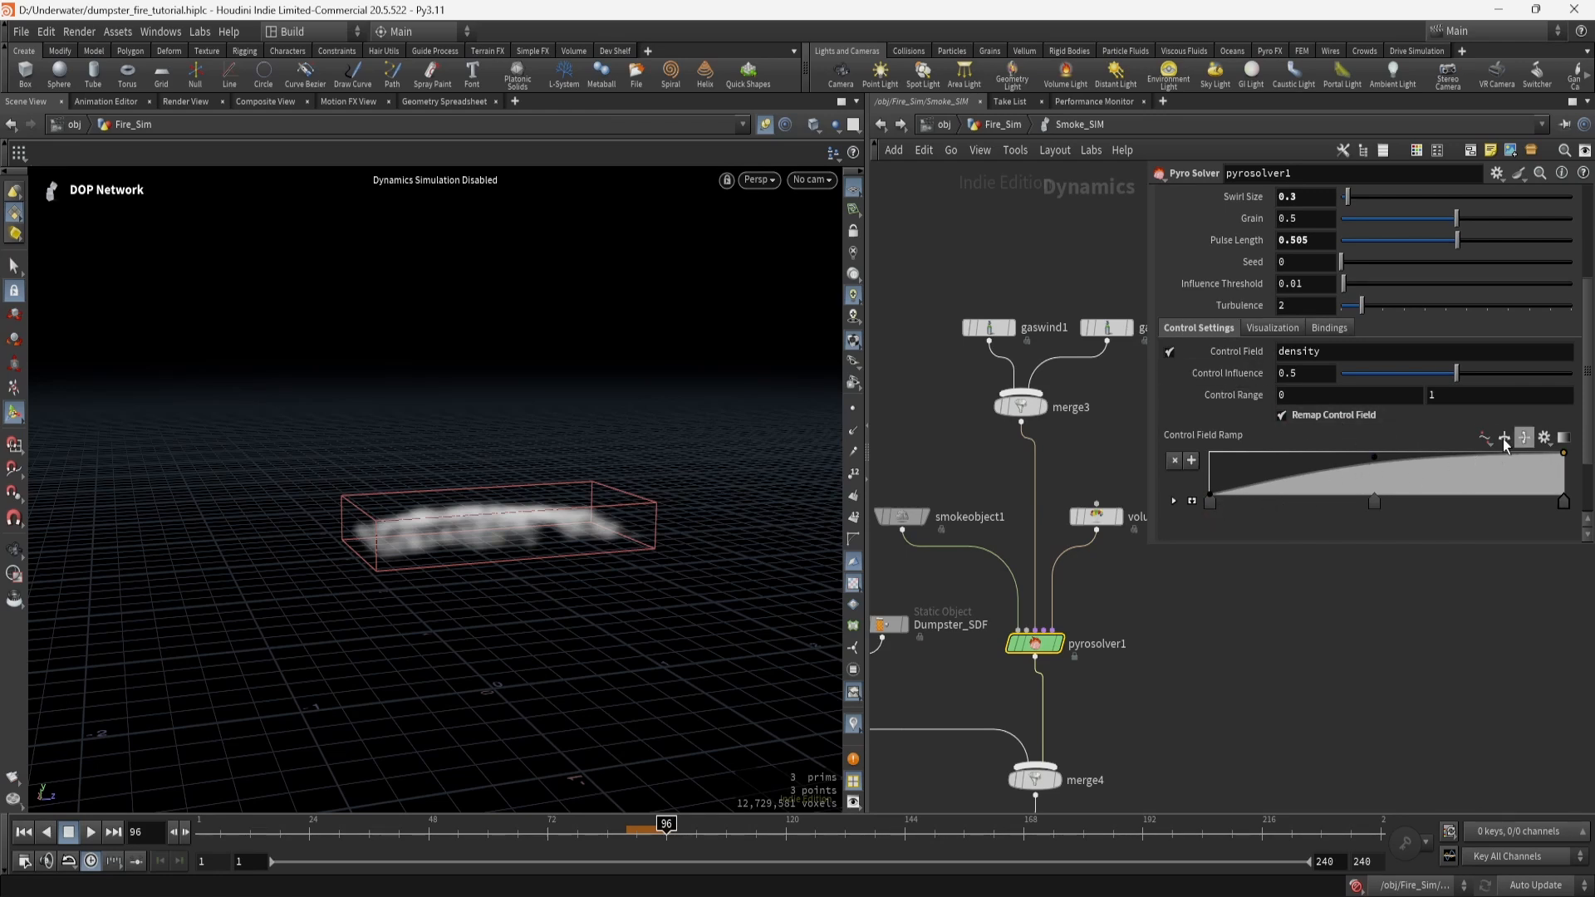
scroll(1230, 357, "up", 3)
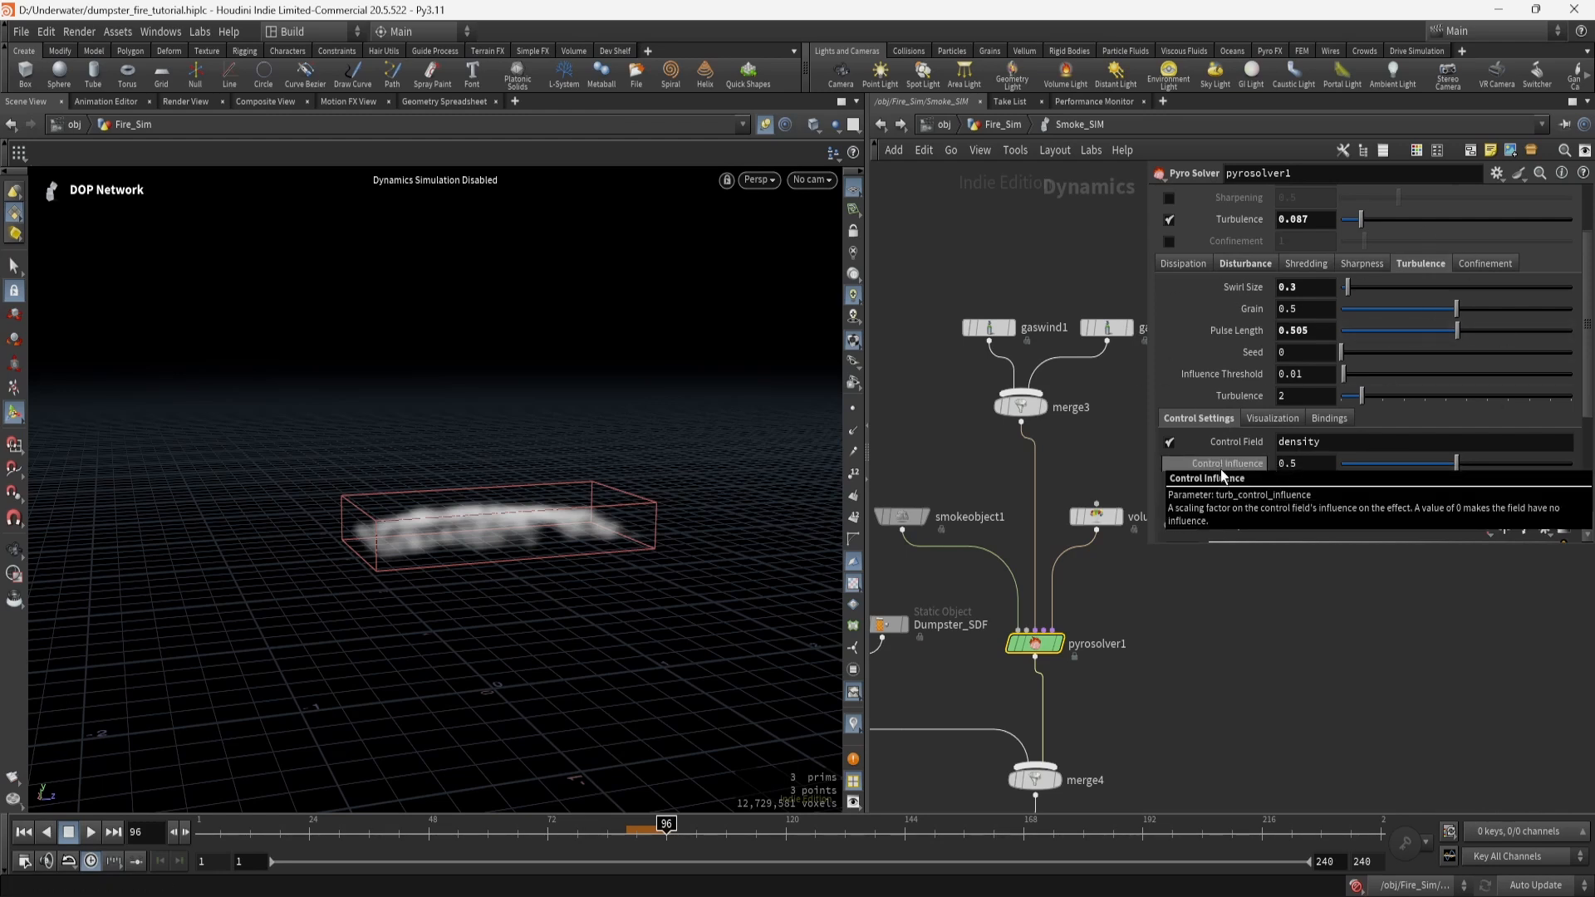
scroll(1212, 396, "up", 3)
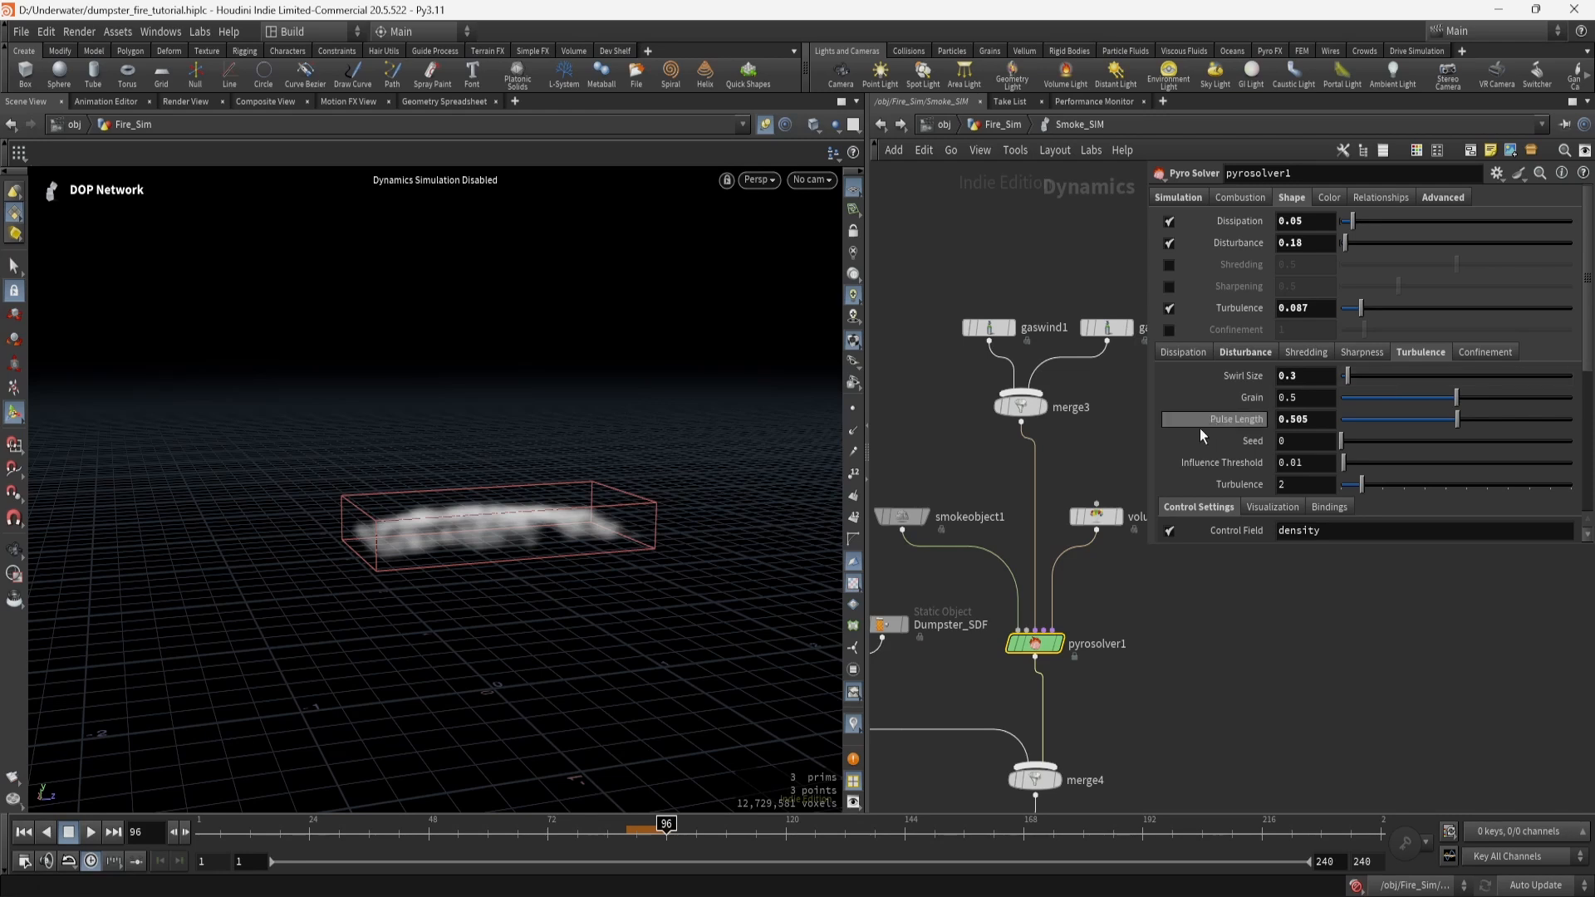
left_click(1452, 198)
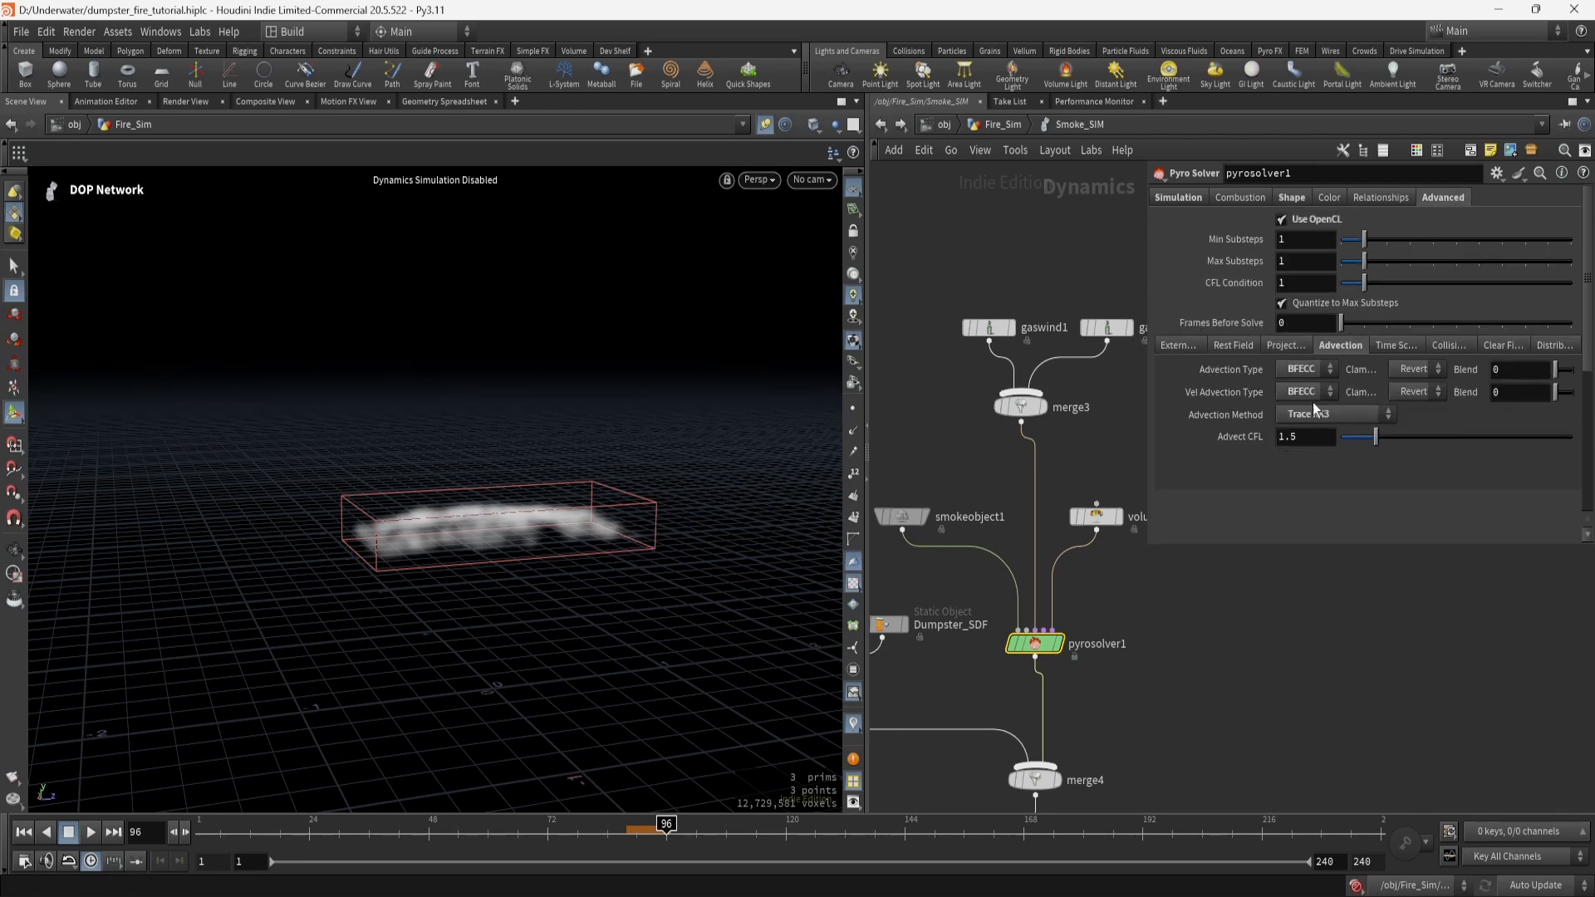
left_click(1292, 199)
Pan the network and inspect the Dumpster_SDF collision object.
middle_click_drag(1199, 605, 1142, 630)
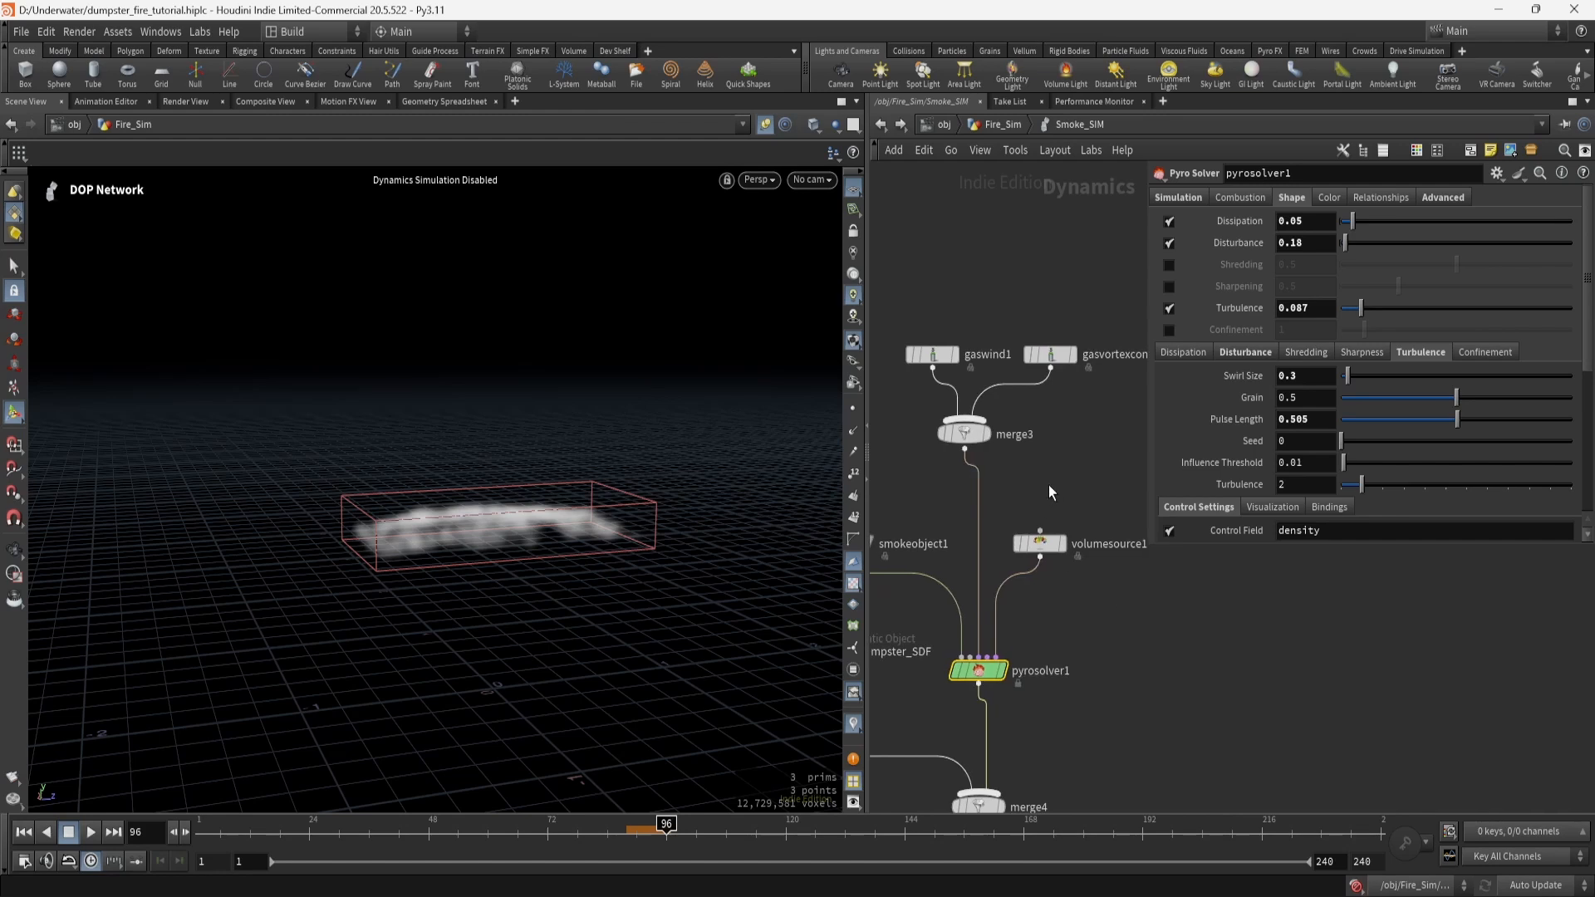
middle_click_drag(1047, 488, 1155, 430)
middle_click_drag(999, 393, 1057, 323)
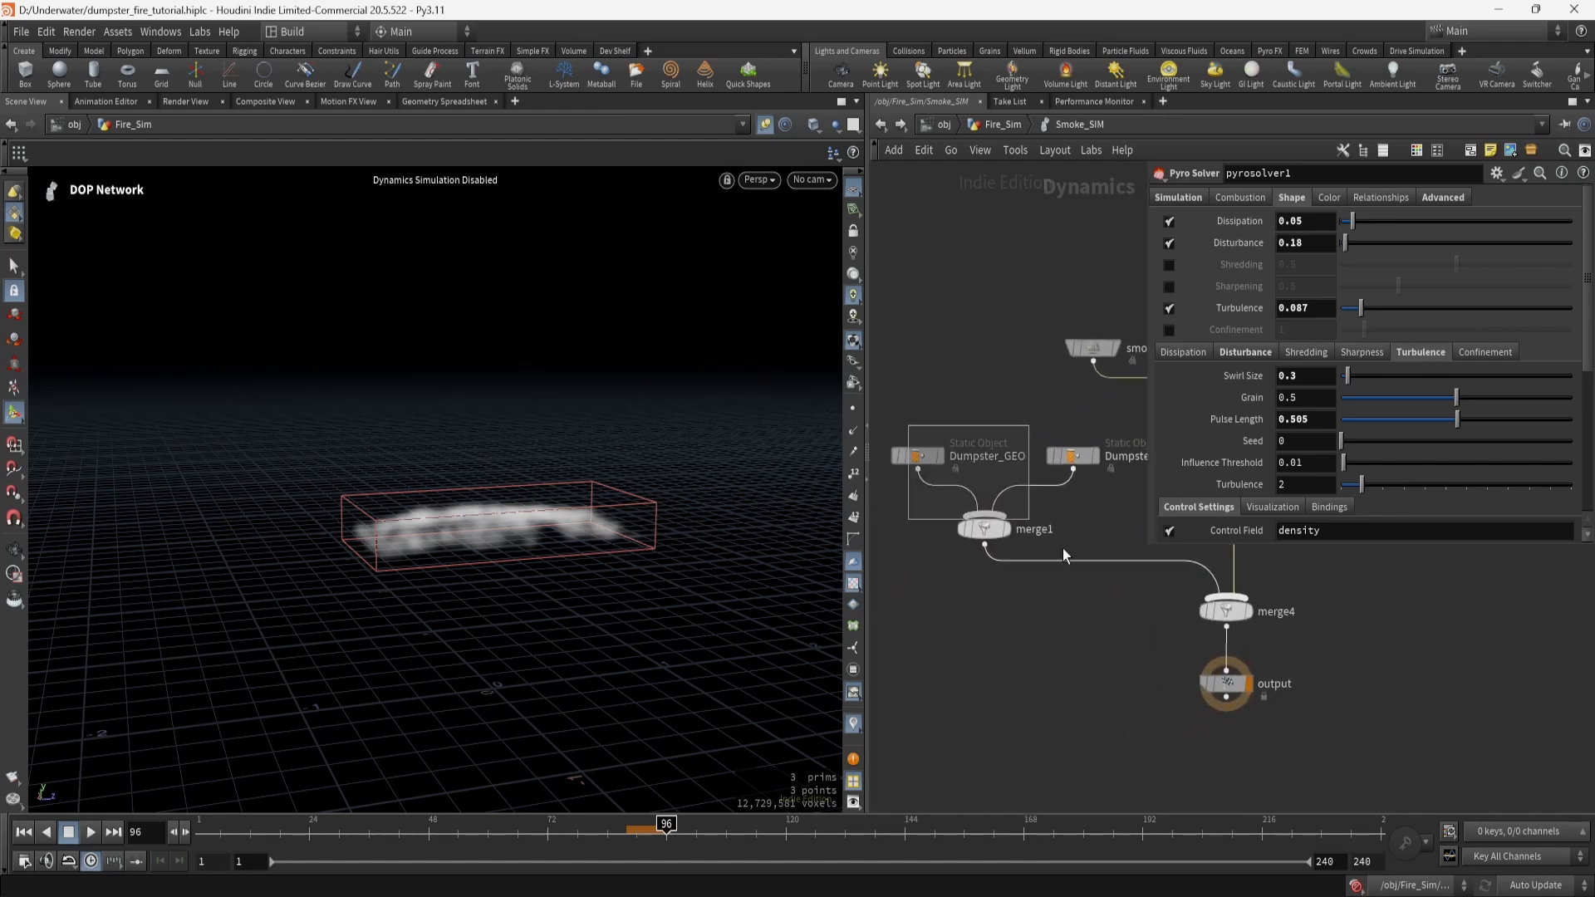
left_click(1072, 456)
Inspect gaswind1's settings, then go up from Smoke_SIM to the Fire_Sim network.
middle_click_drag(1039, 415, 892, 461)
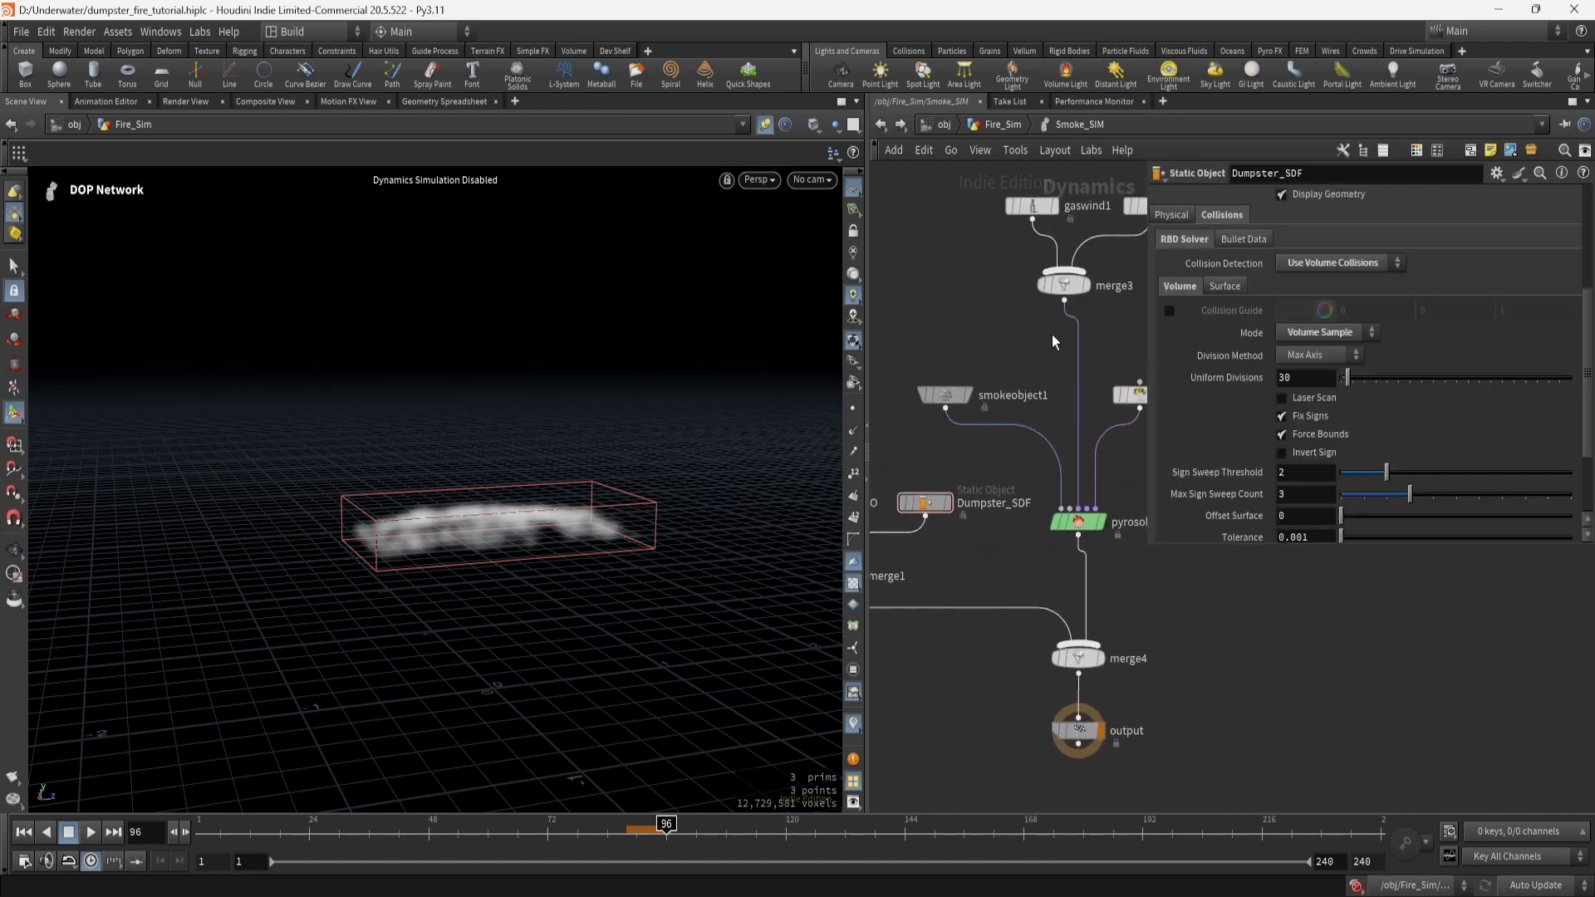
middle_click_drag(1050, 338, 985, 439)
left_click_drag(927, 246, 1110, 419)
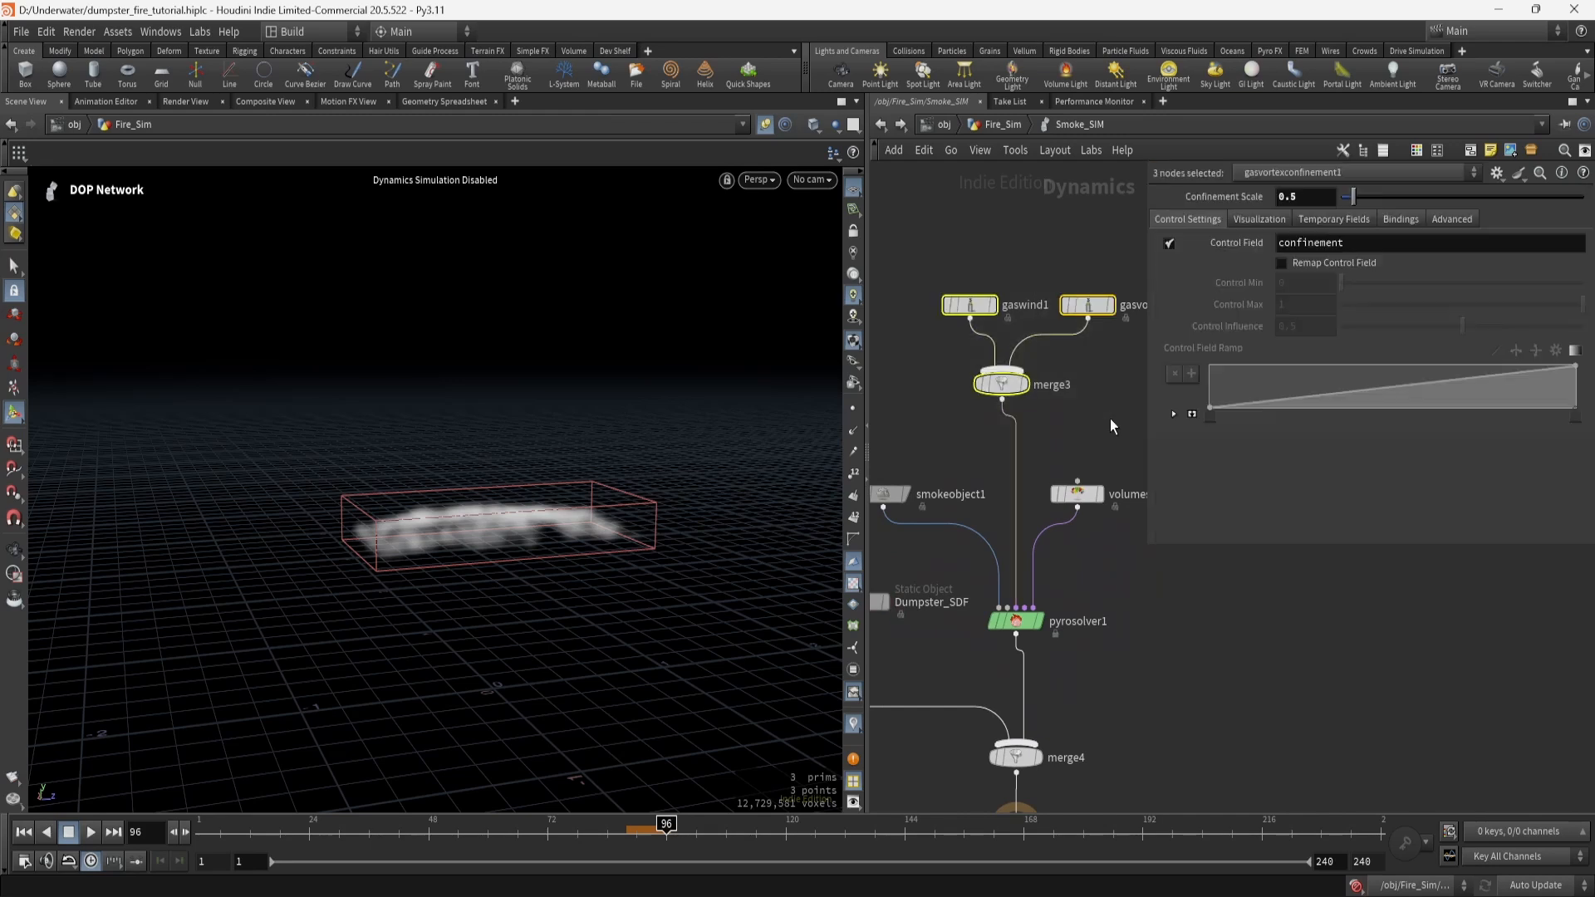
left_click(970, 309)
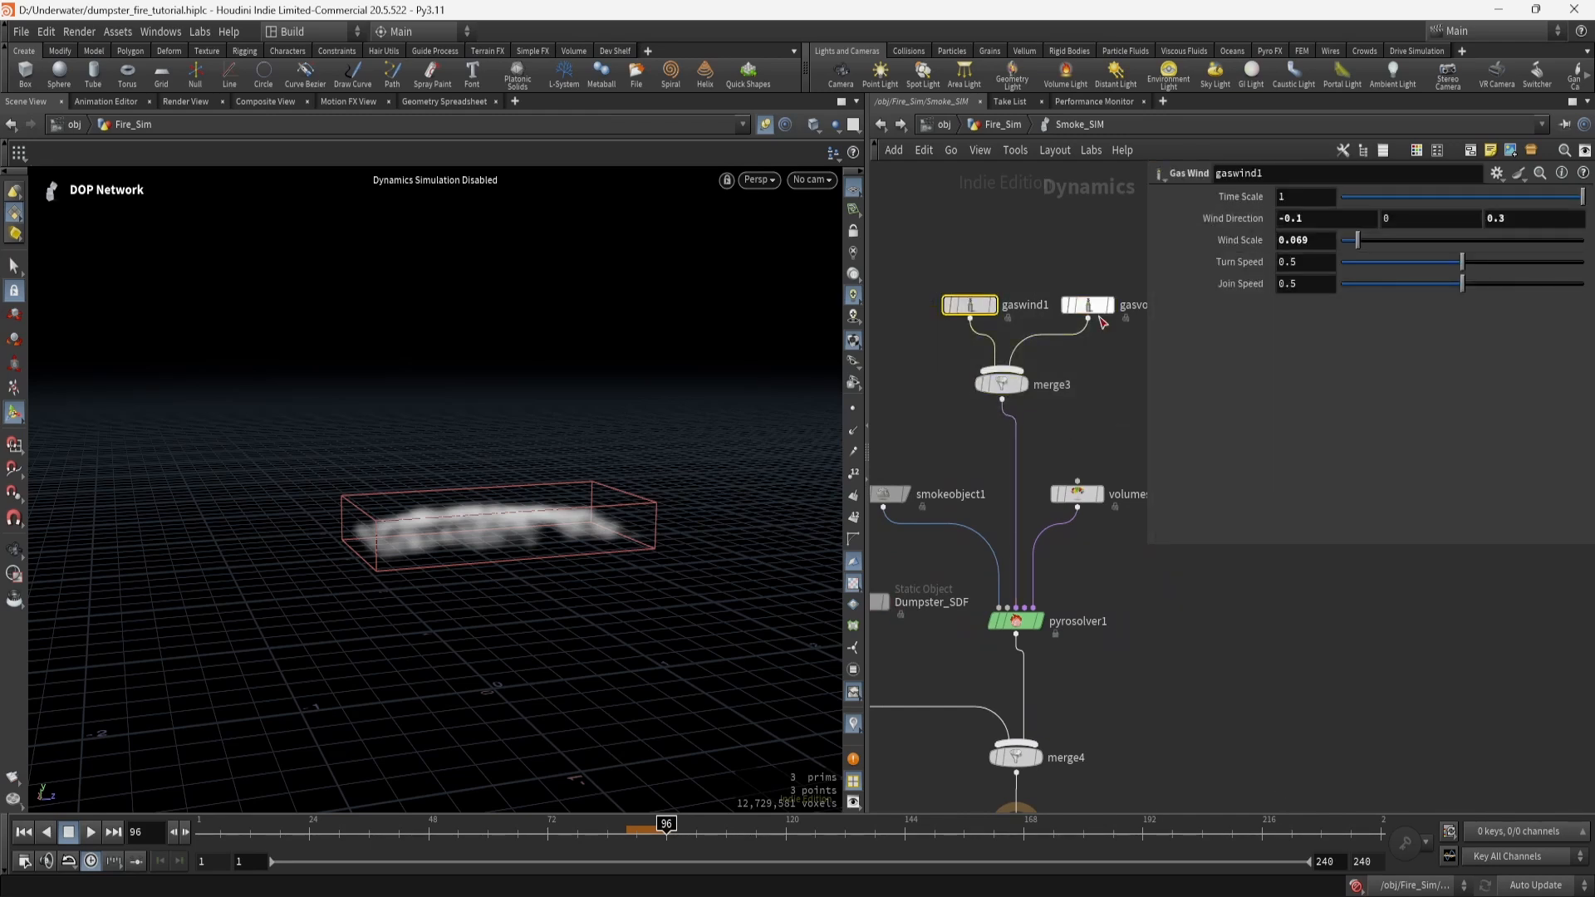
middle_click_drag(1133, 710, 1105, 586)
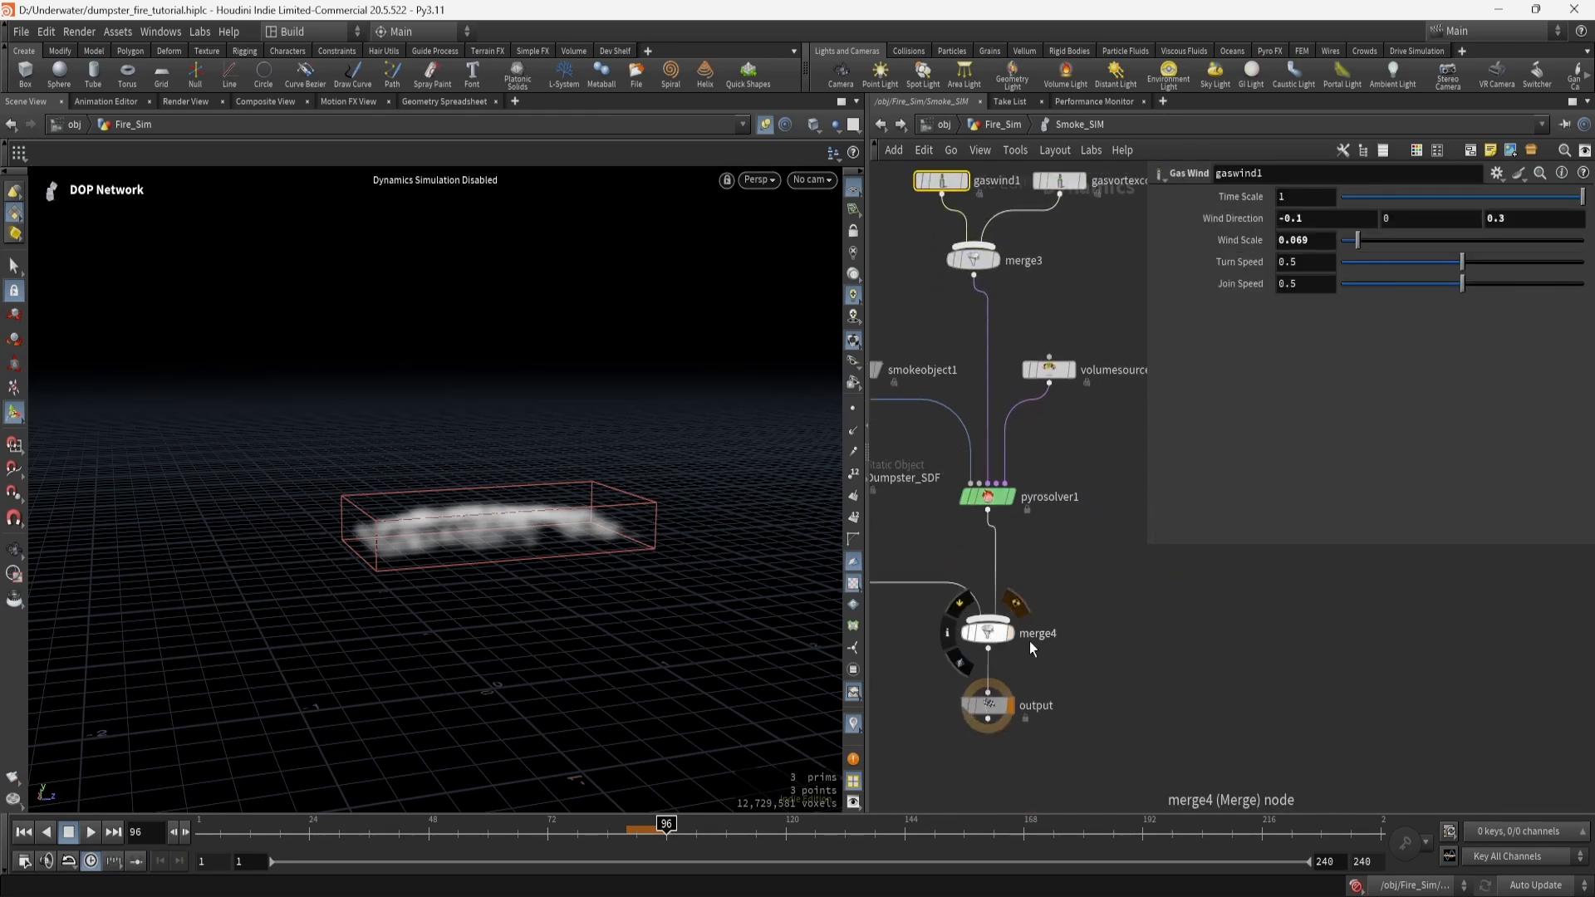
middle_click_drag(1029, 641, 1179, 594)
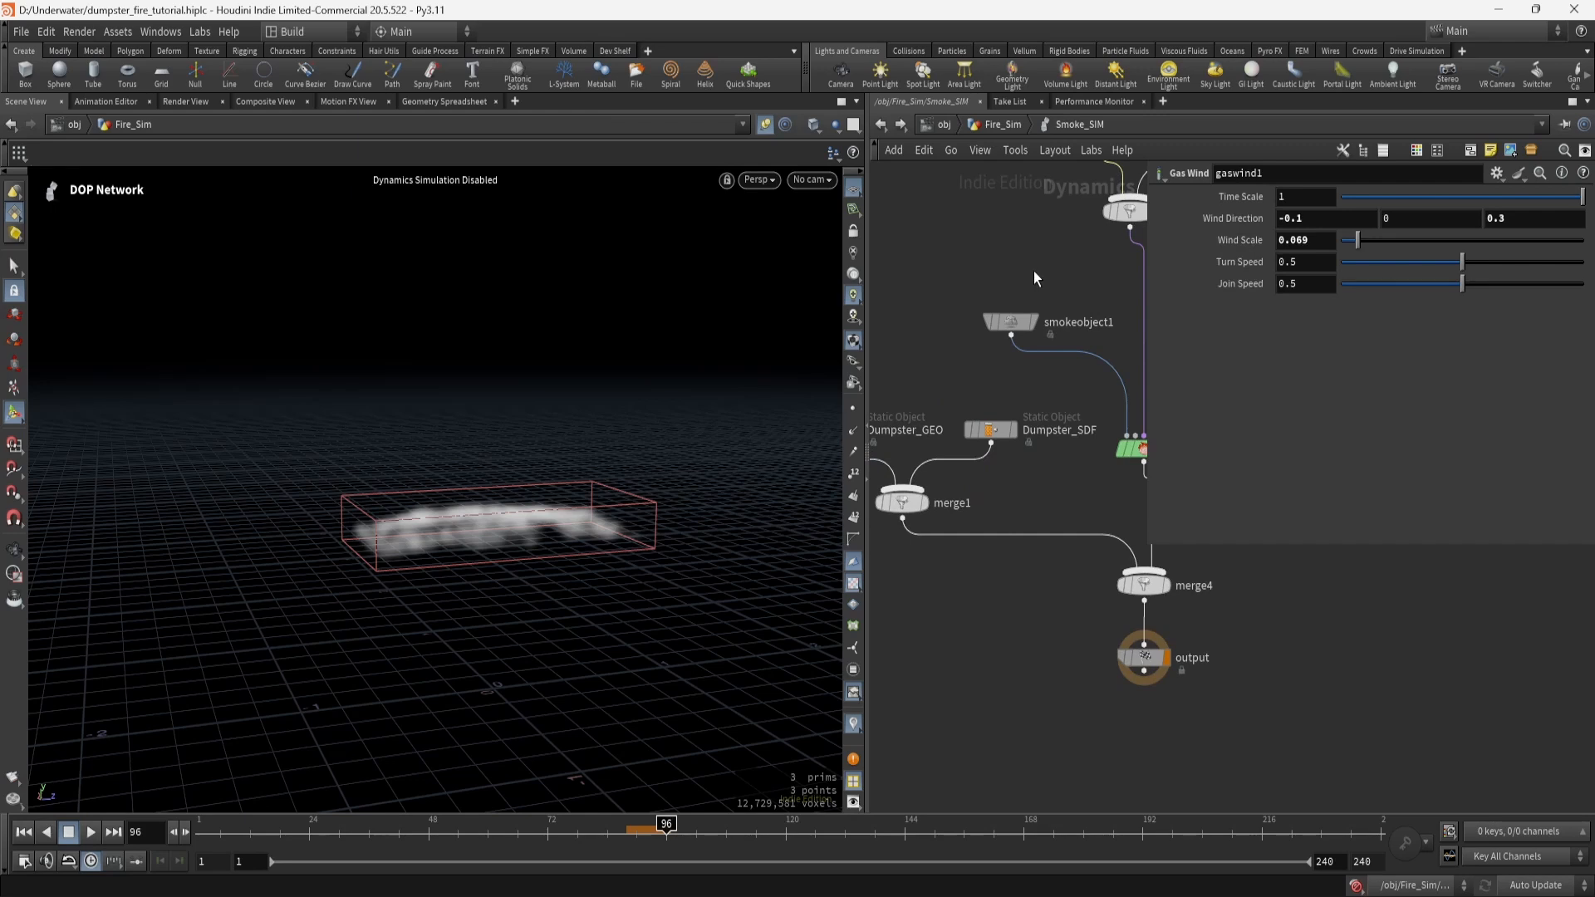
left_click(1003, 124)
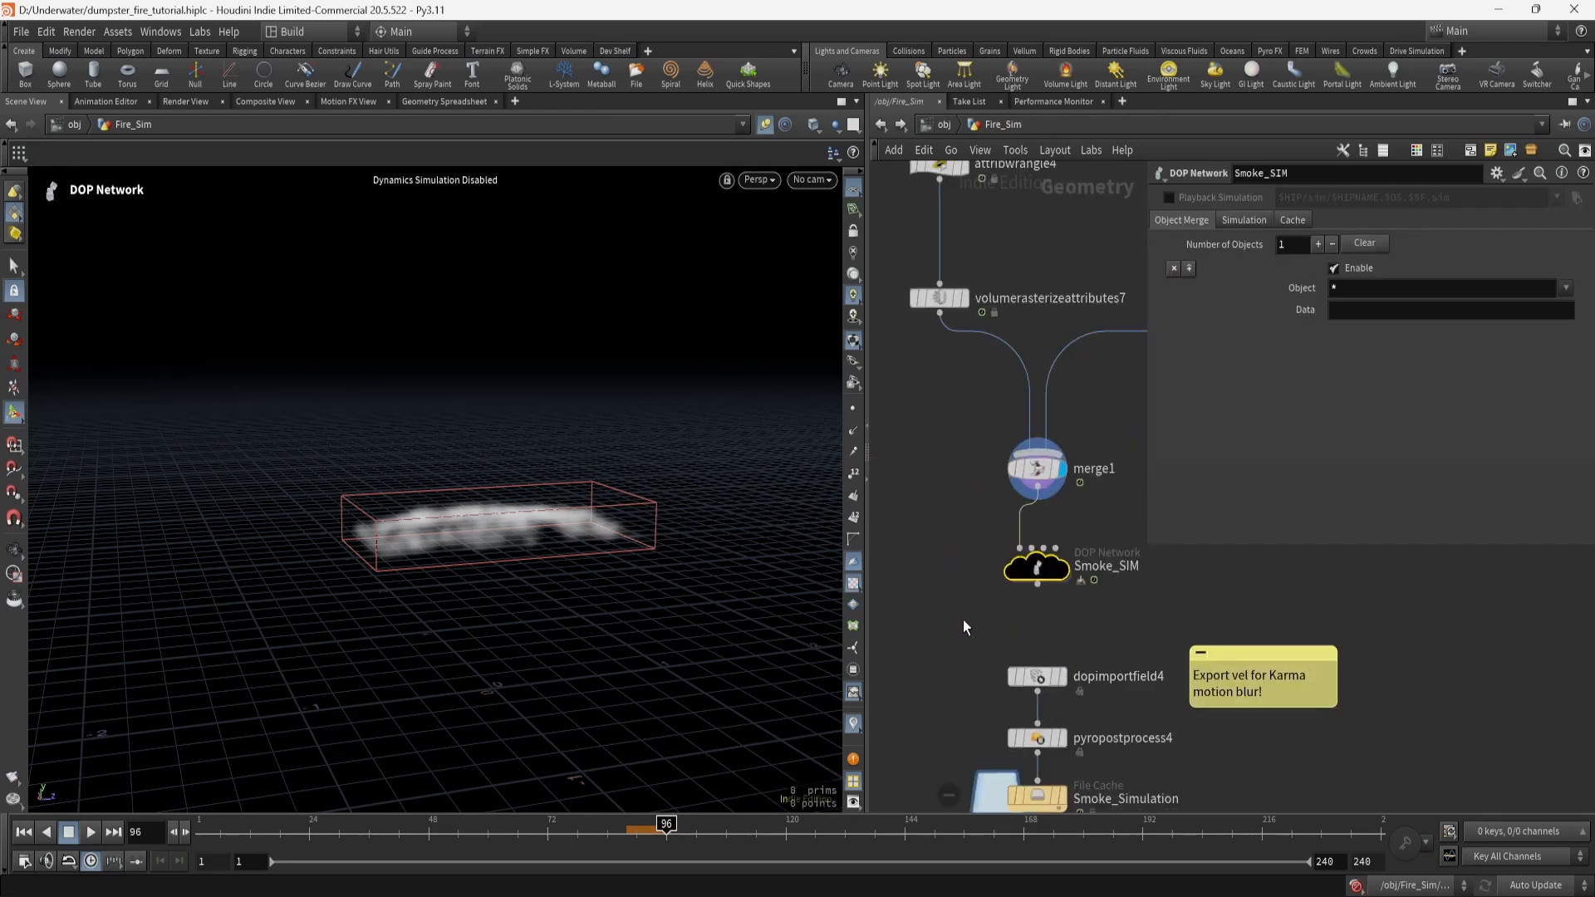
Inspect dopimportfield4's density and vel fields and display pyropostprocess4.
middle_click_drag(1068, 676, 1053, 479)
left_click(1045, 486)
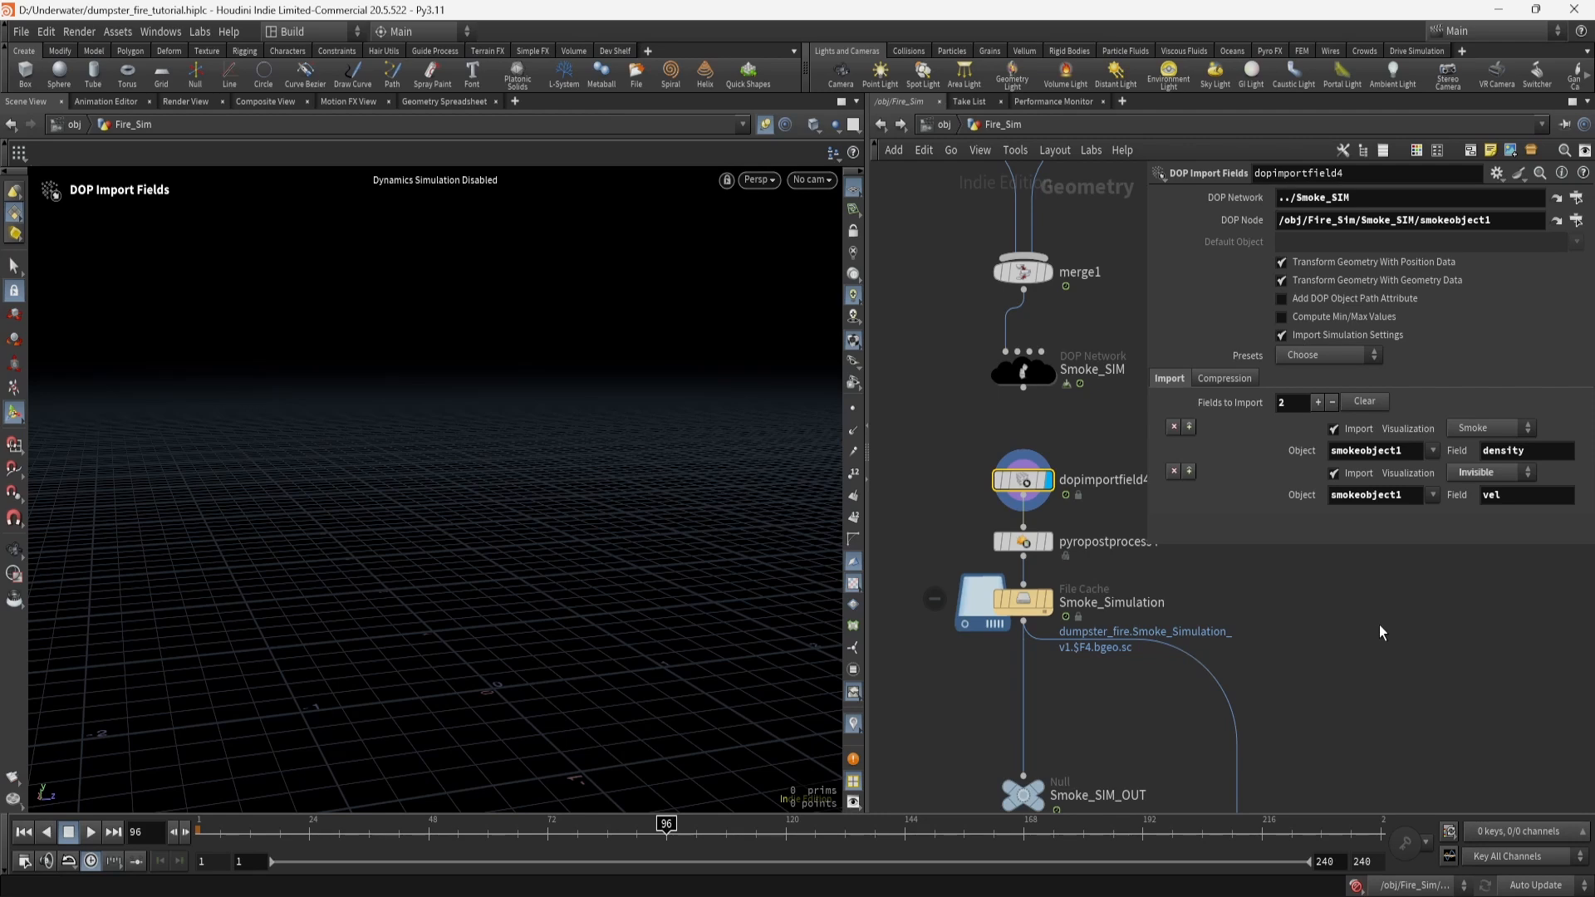
middle_click_drag(1380, 625, 1308, 586)
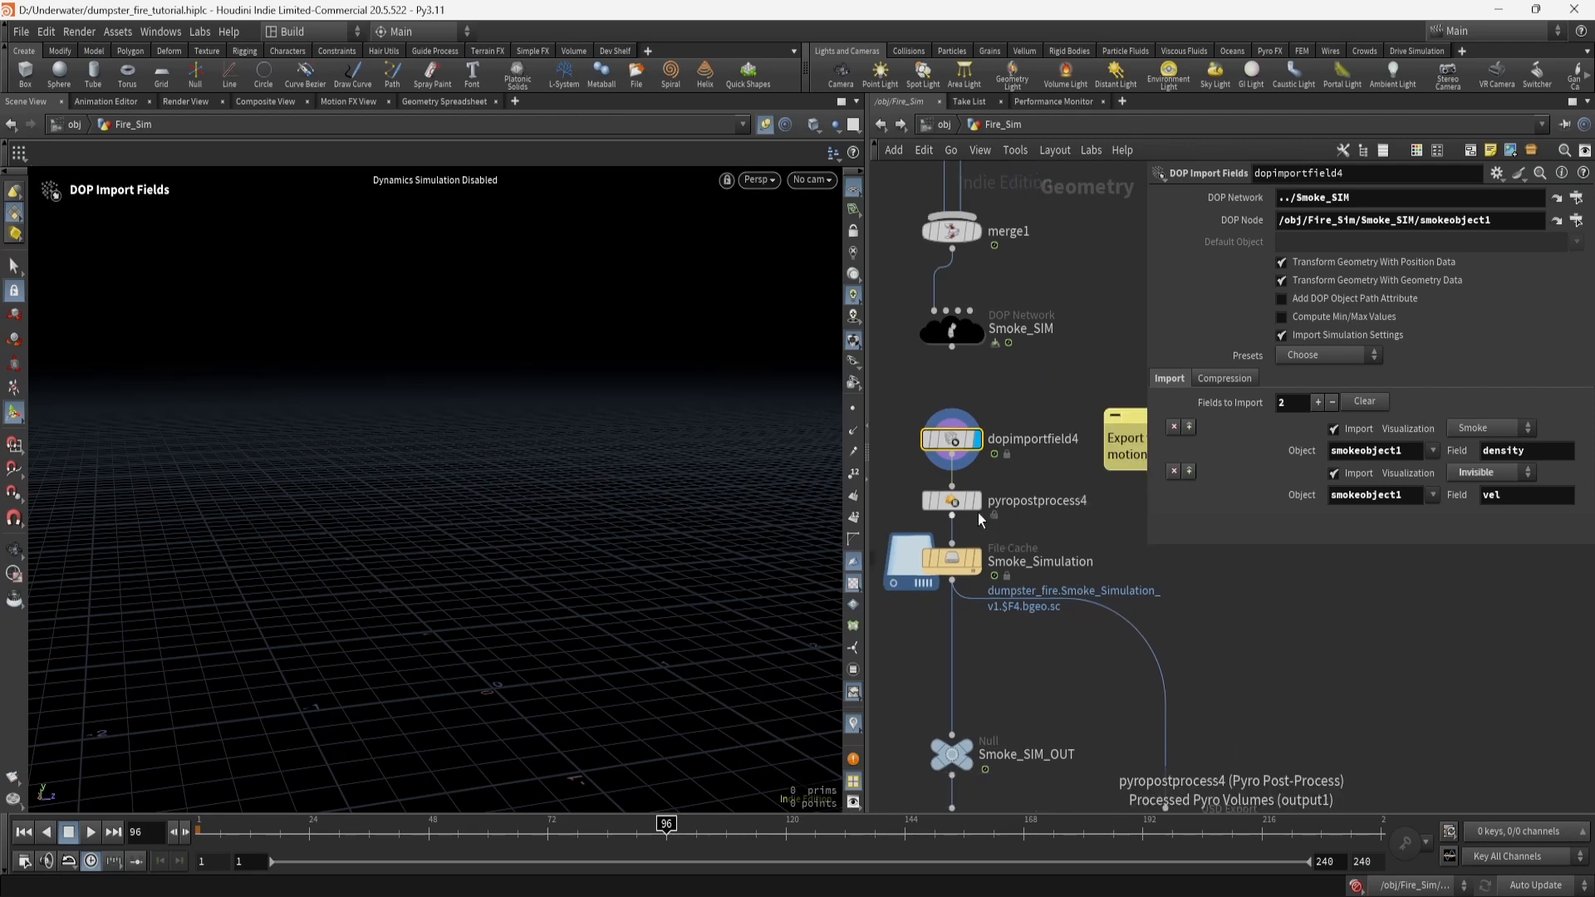
left_click(958, 502)
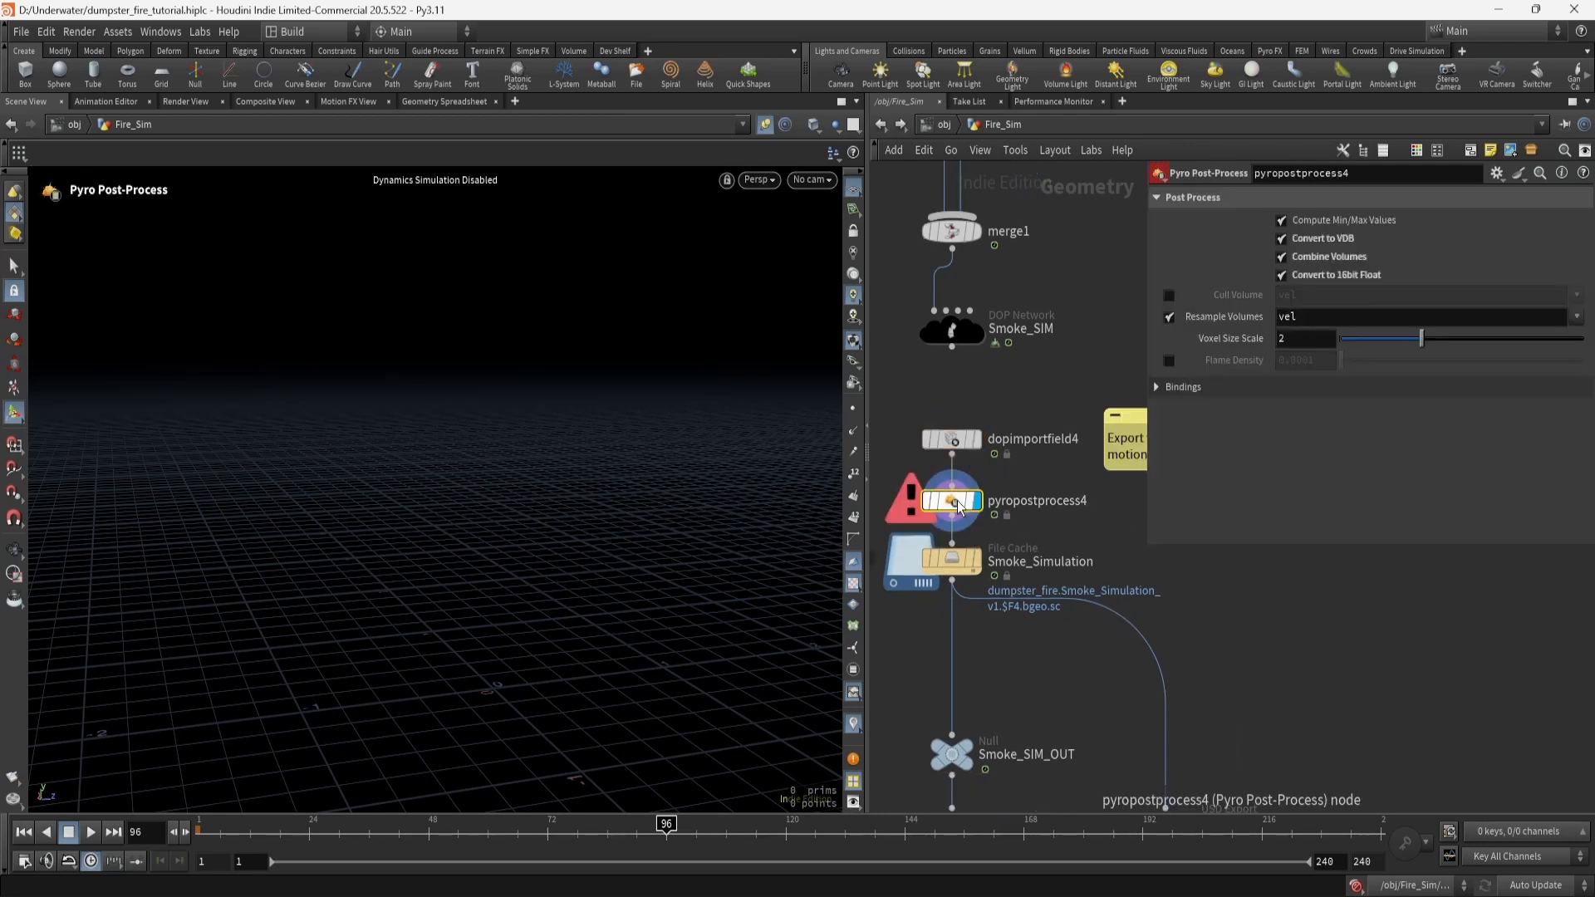
Display the baked smoke volume, check its Fire and Smoke tabs, and select USD Export Smoke.
middle_click_drag(1019, 665, 993, 447)
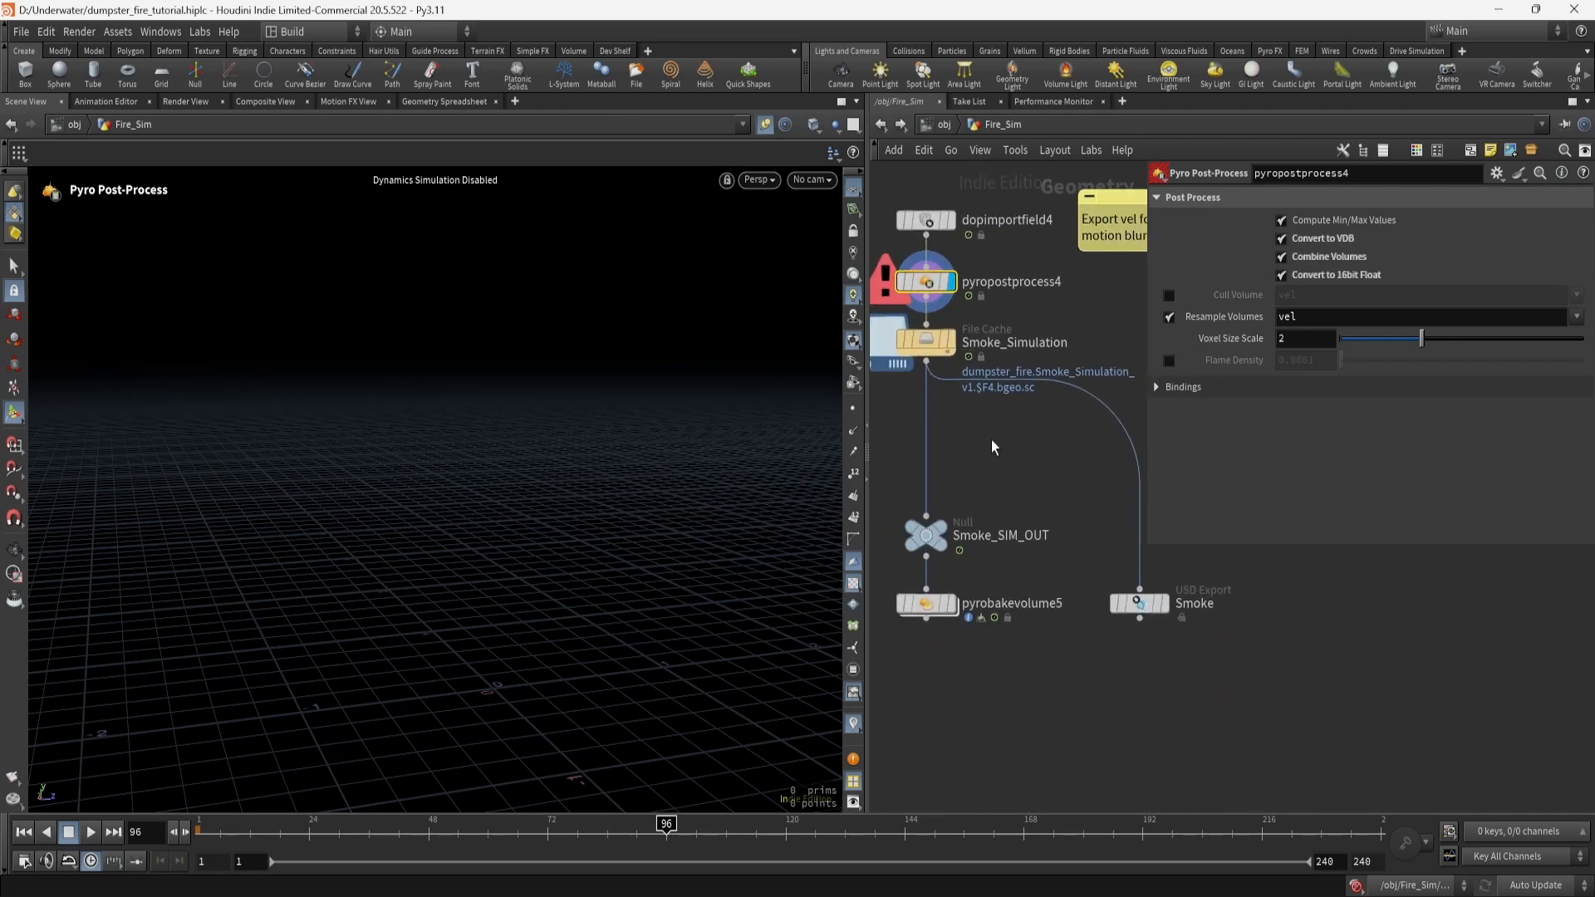
left_click(950, 604)
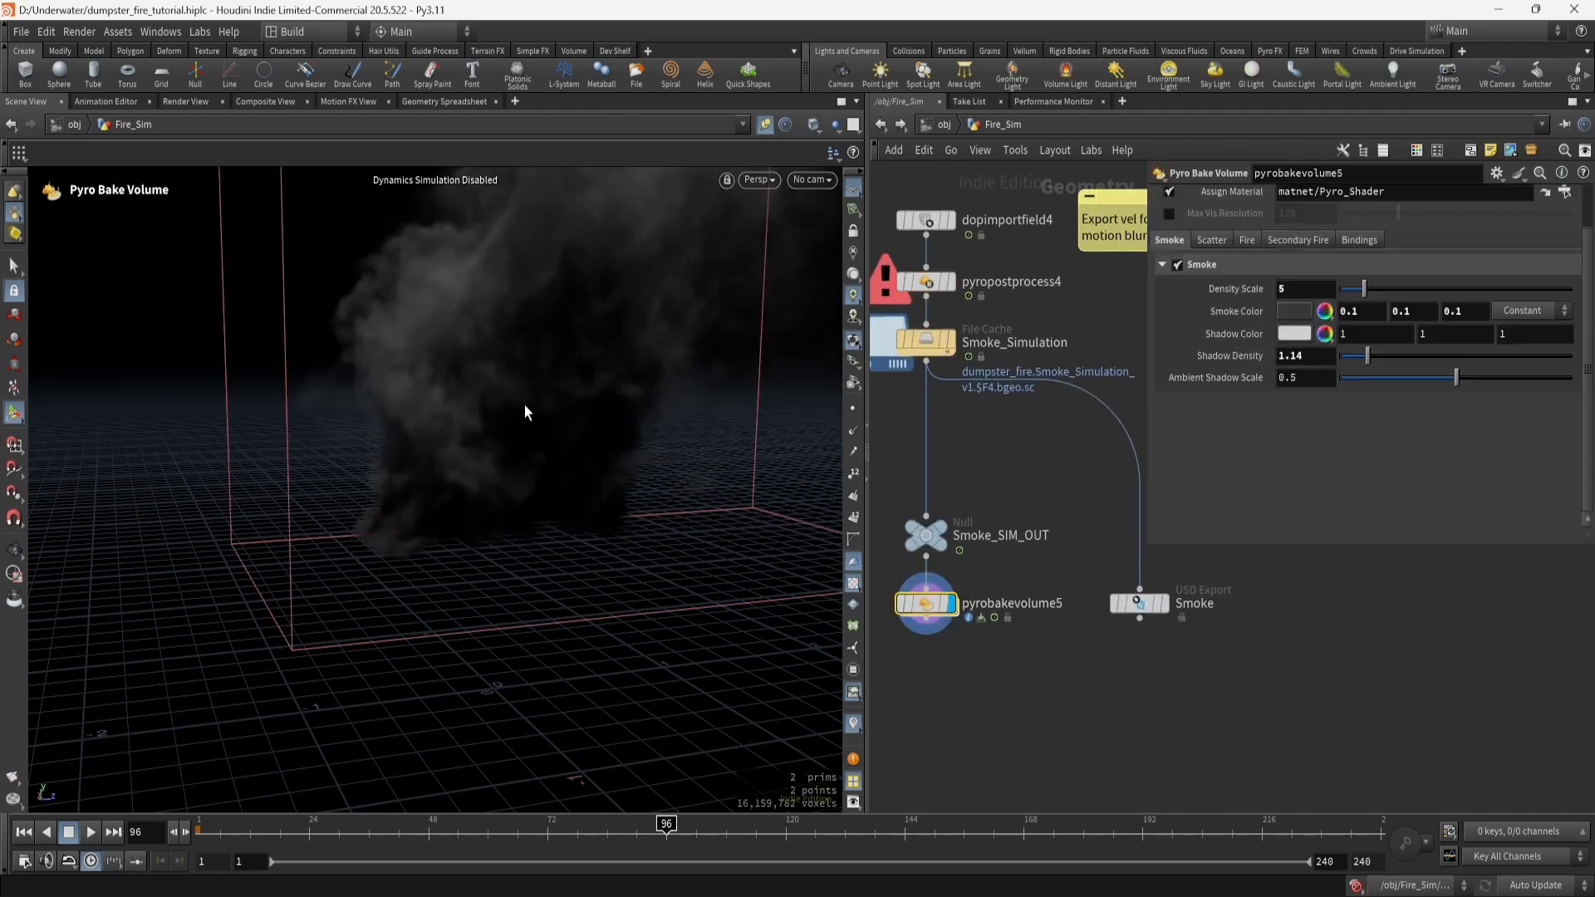
left_click(1247, 241)
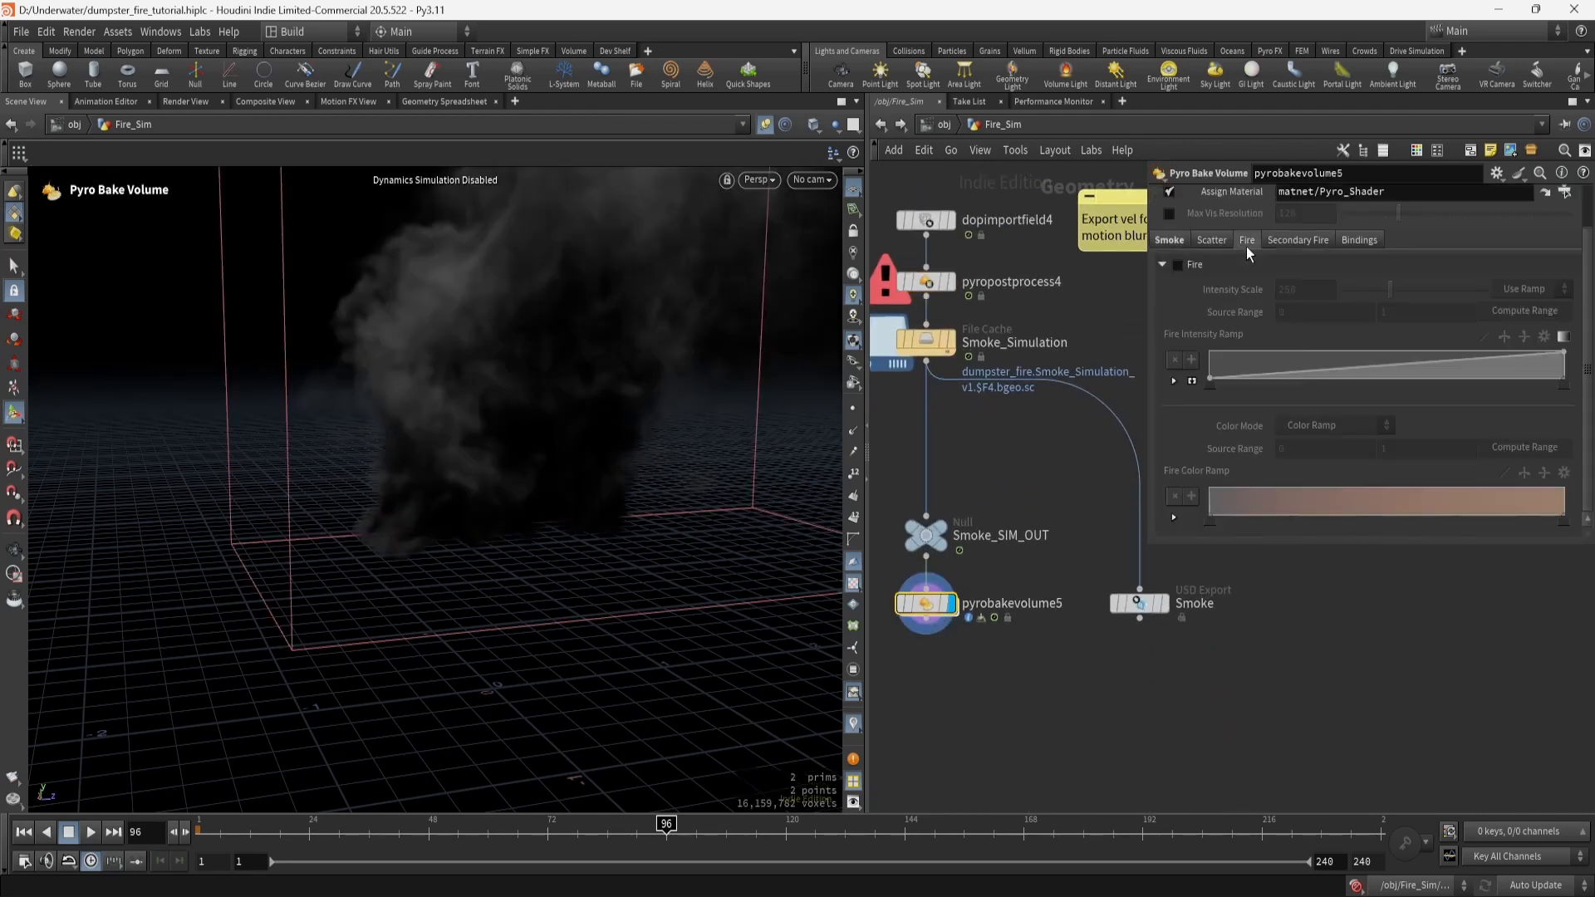
left_click(1181, 241)
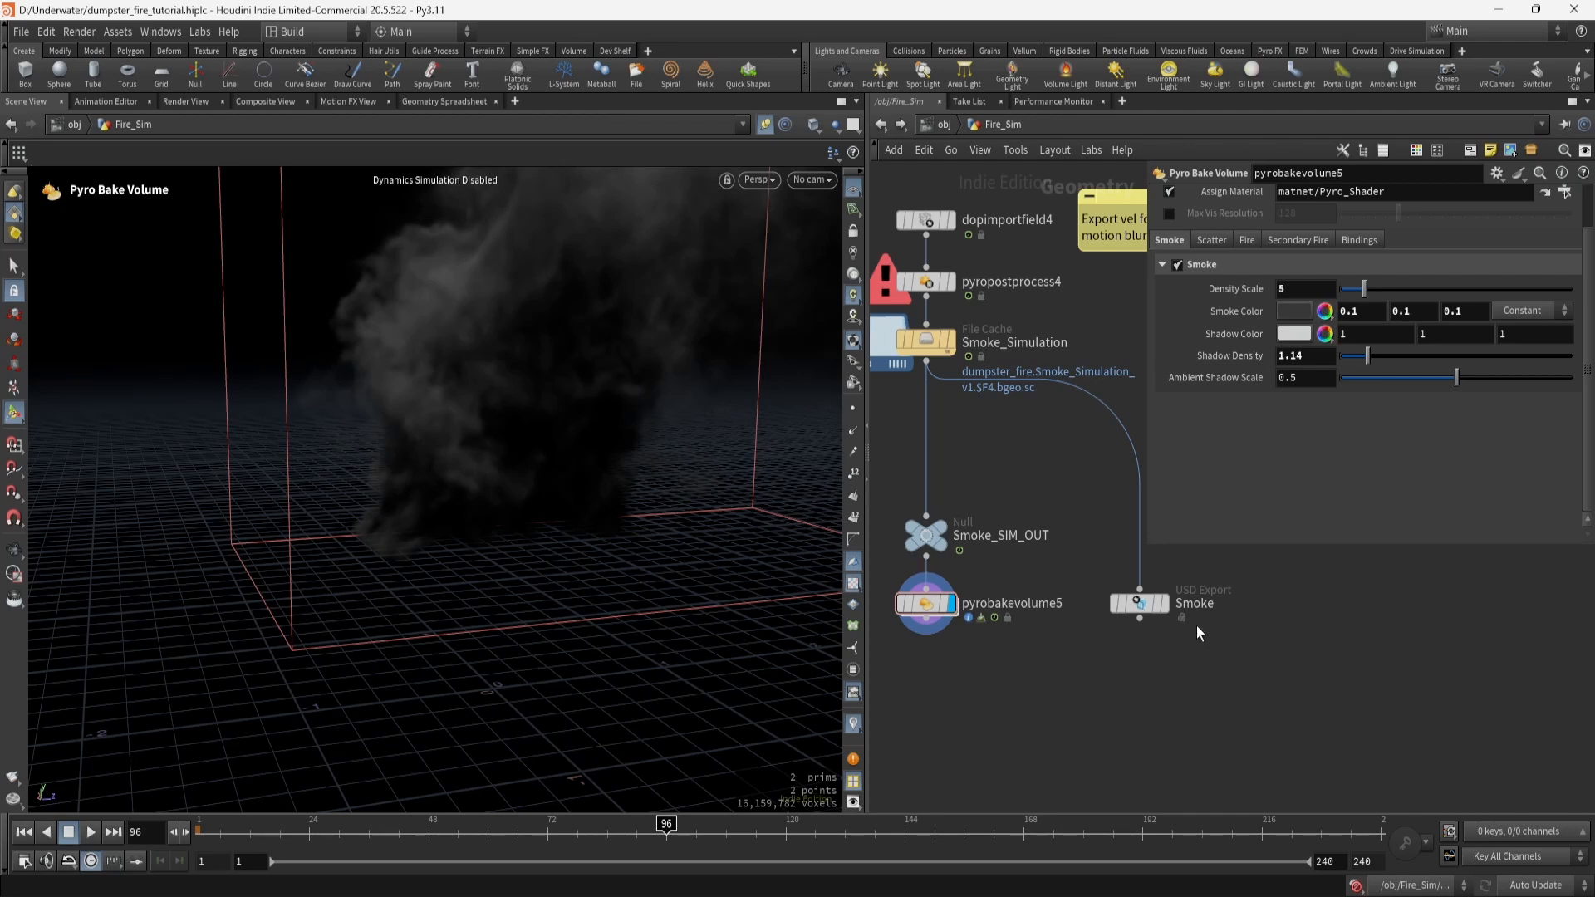
left_click(1149, 611)
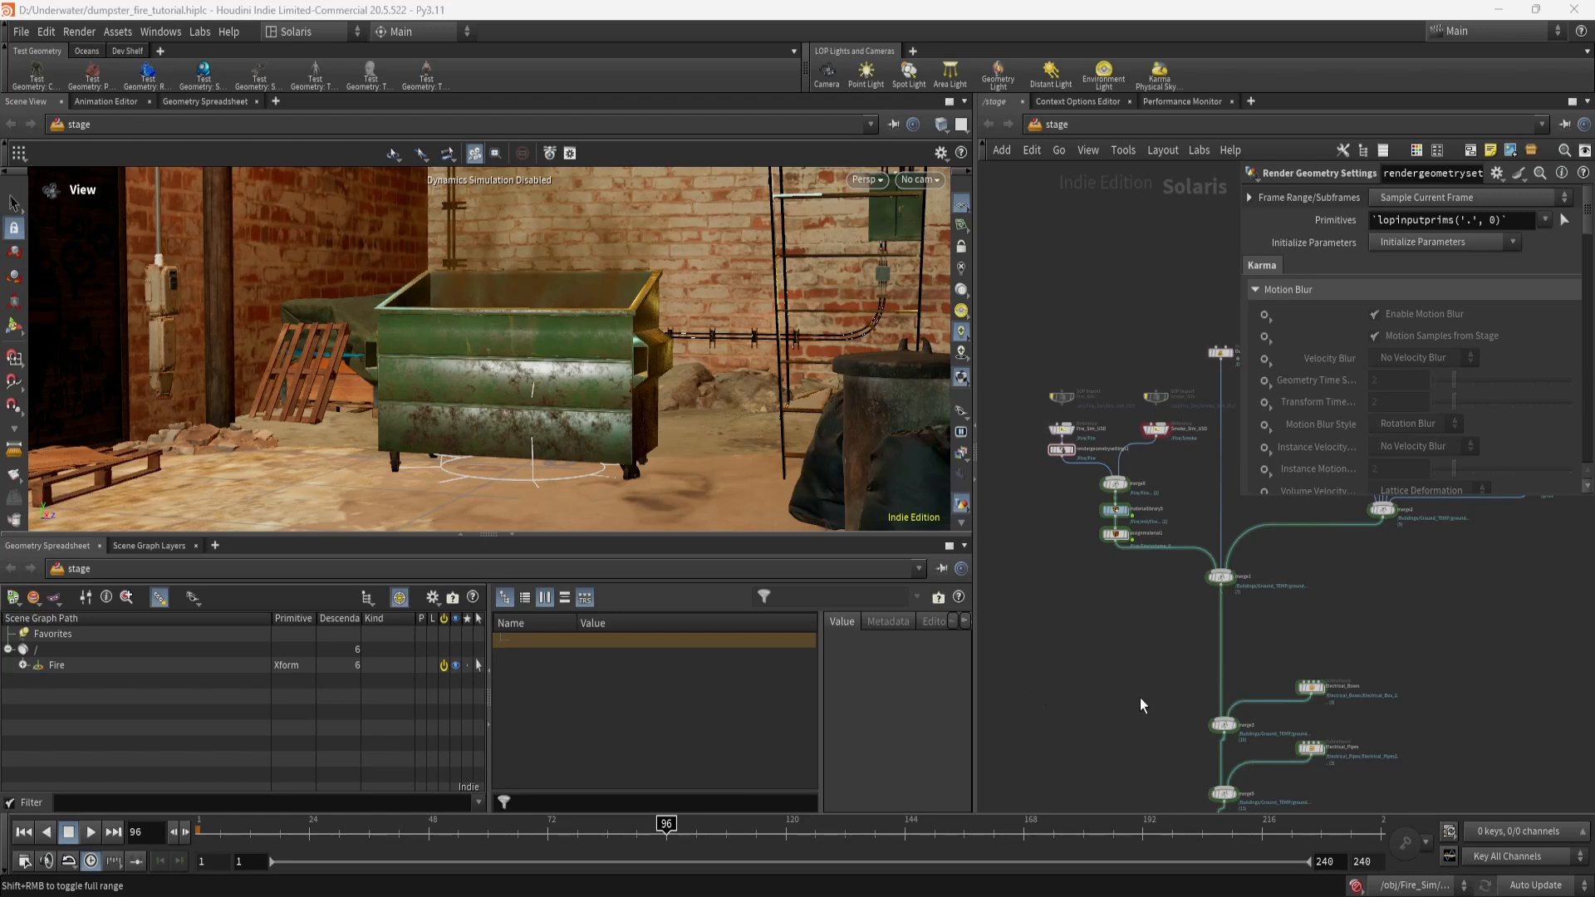
middle_click_drag(1143, 701, 1024, 575)
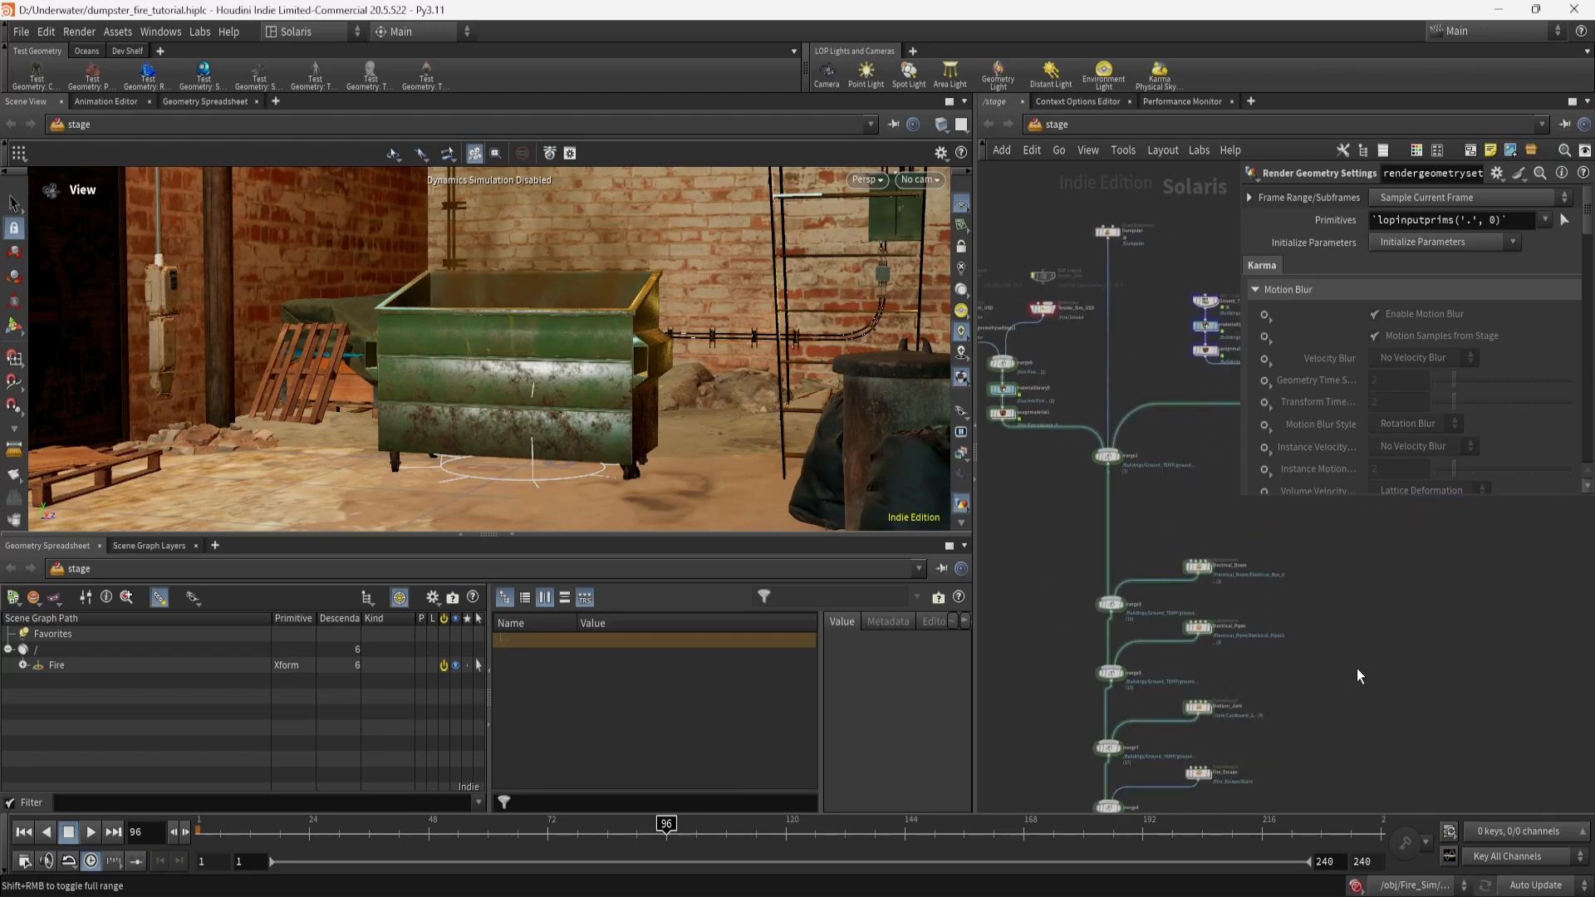
middle_click_drag(1357, 668, 1367, 711)
middle_click_drag(1018, 589, 1108, 658)
scroll(1108, 658, "up", 3)
middle_click_drag(1152, 581, 1007, 576)
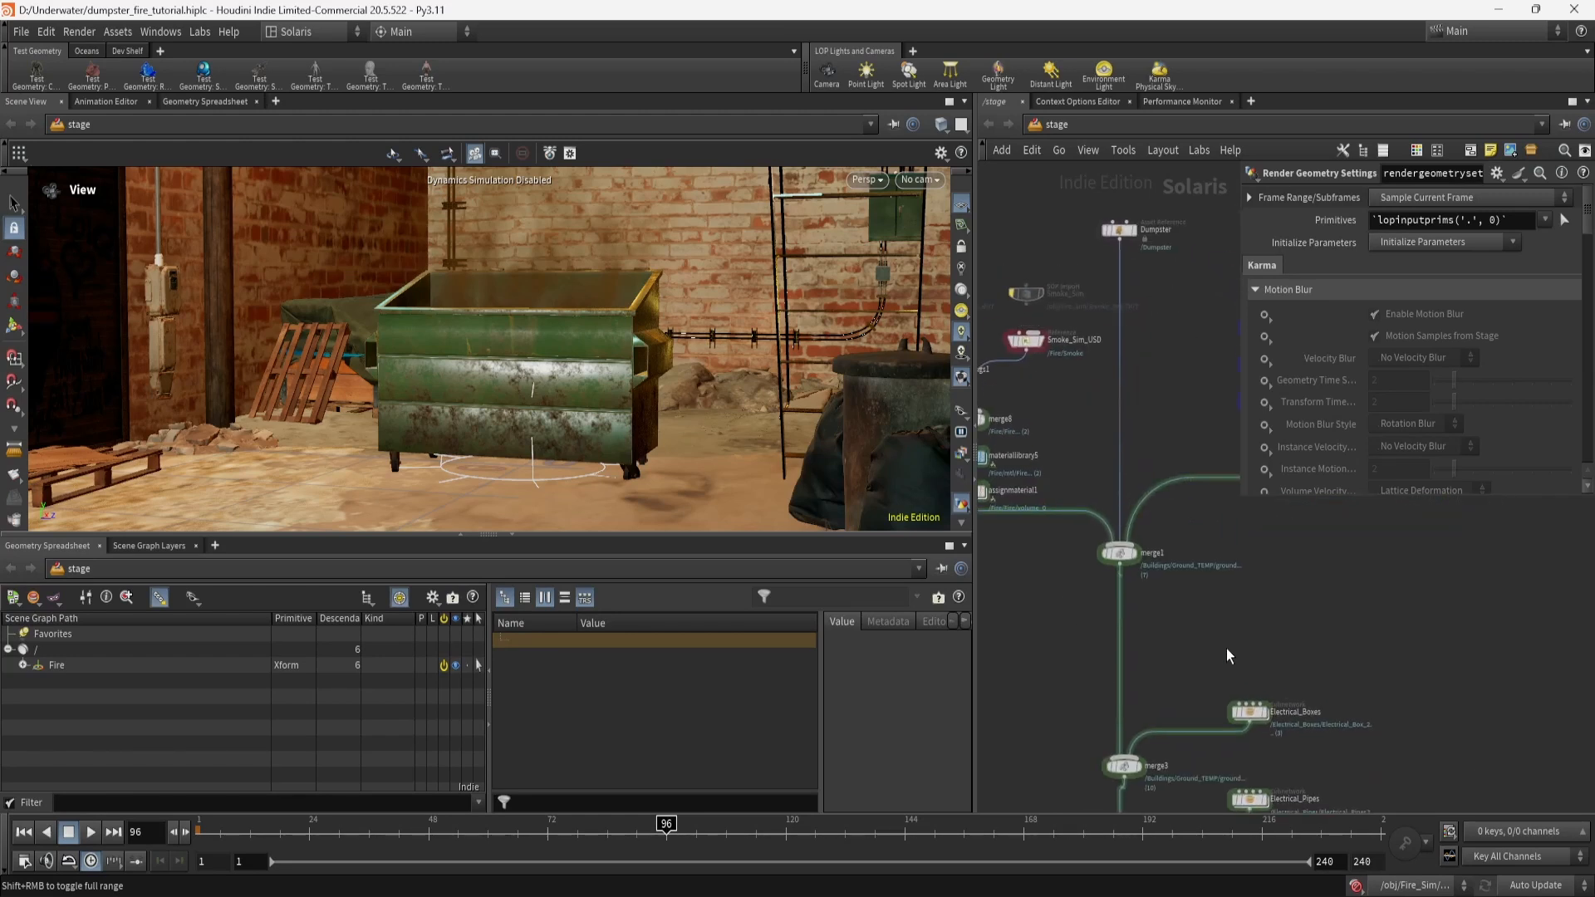
middle_click_drag(1257, 651, 1233, 589)
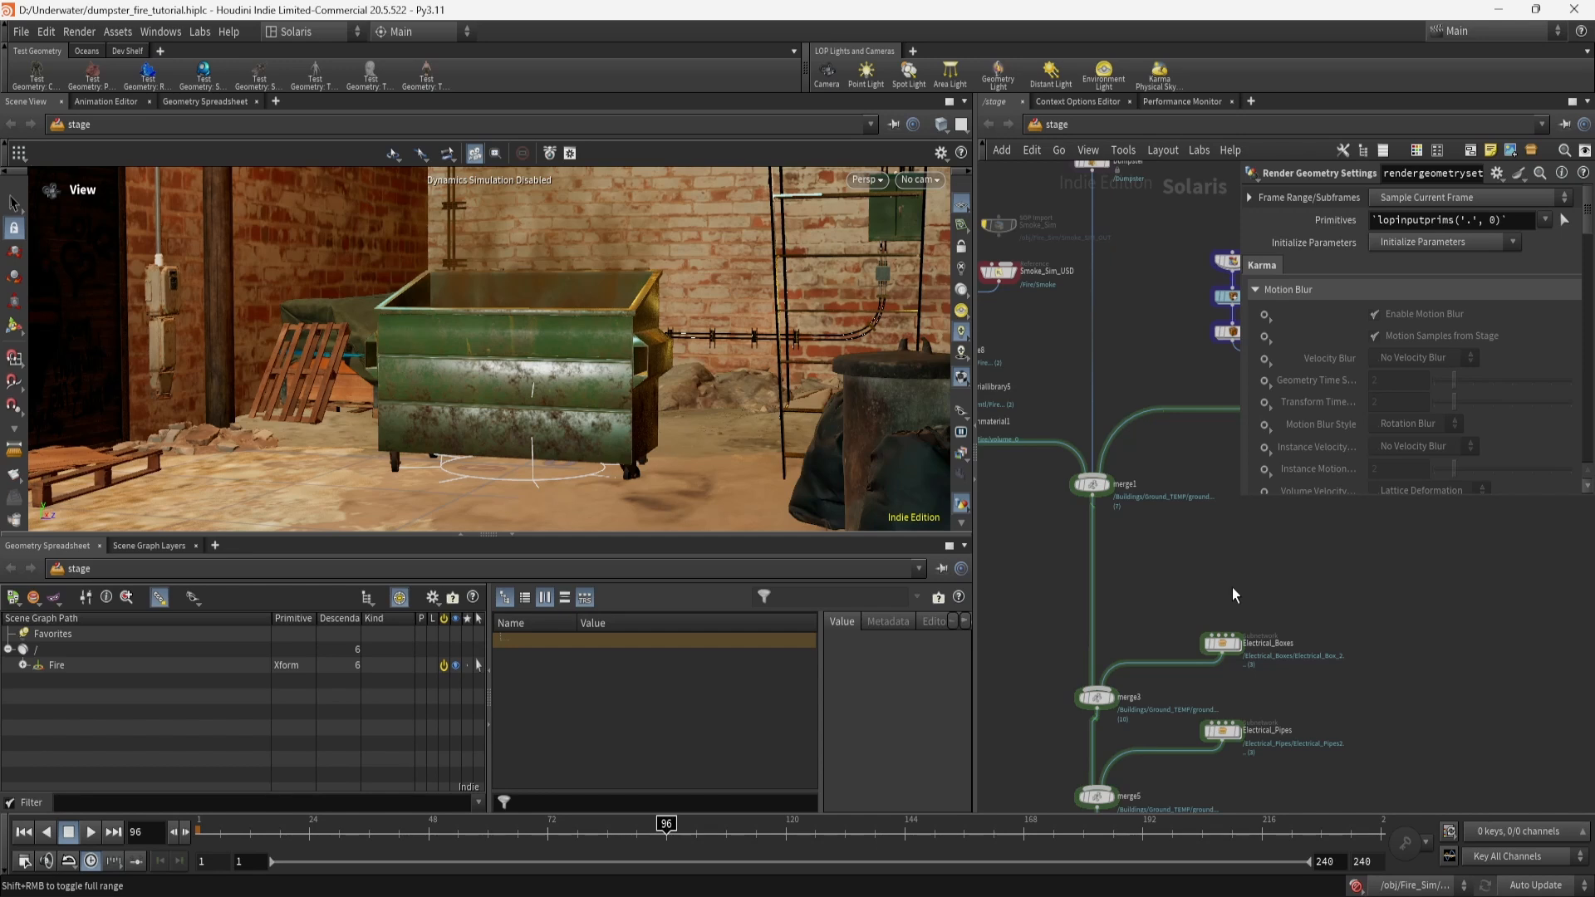
middle_click_drag(1233, 587, 1369, 648)
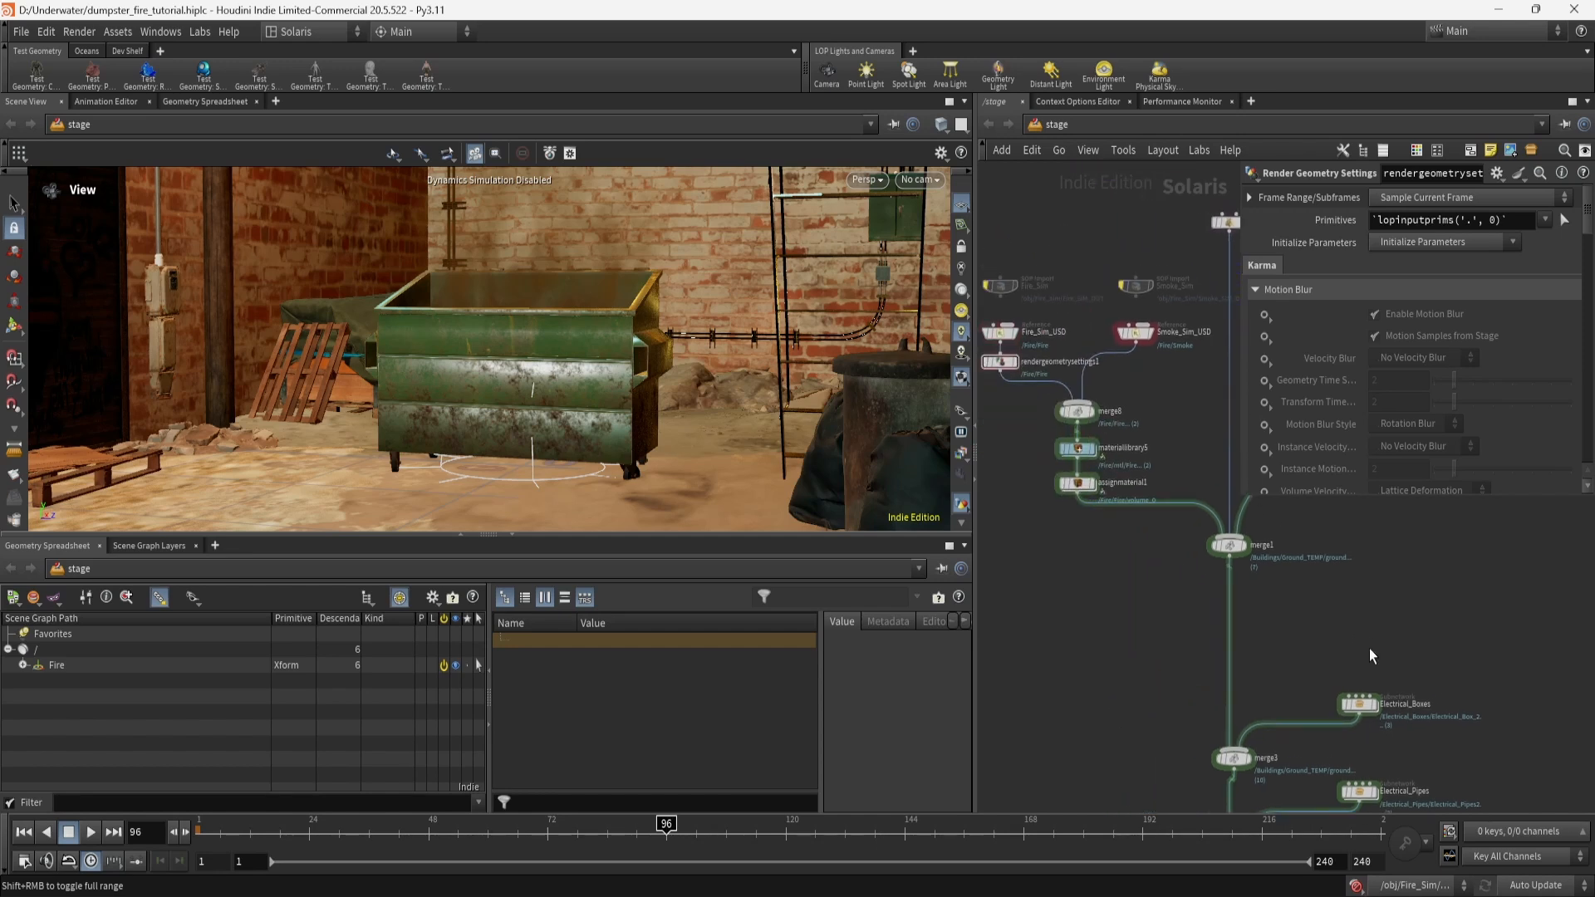
middle_click_drag(1102, 643, 1158, 708)
scroll(1135, 692, "up", 2)
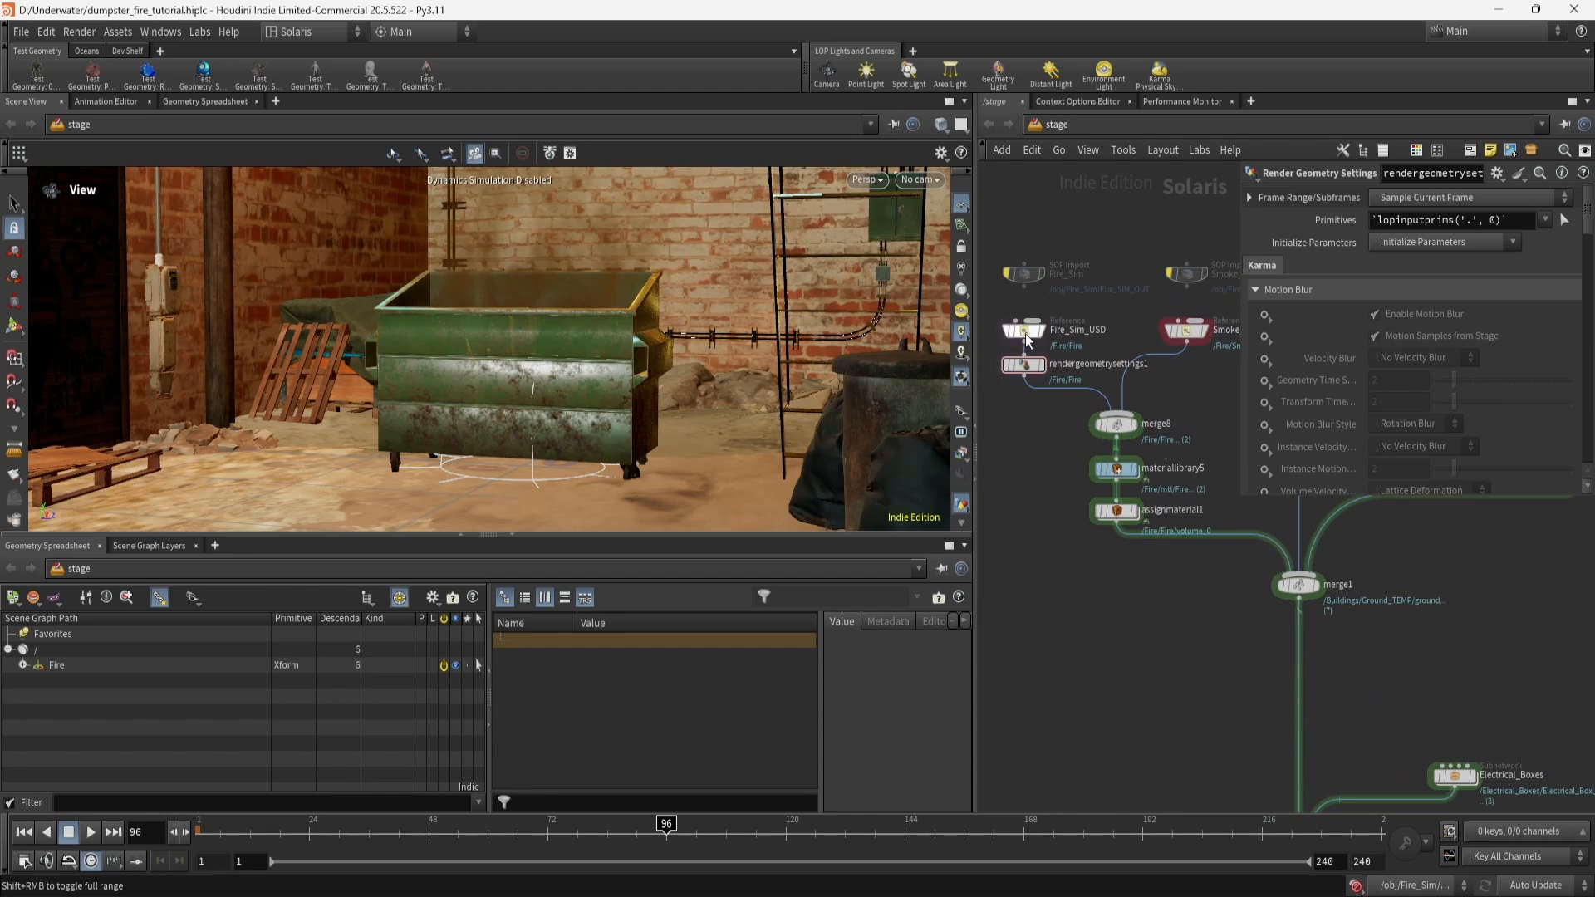
left_click(1027, 334)
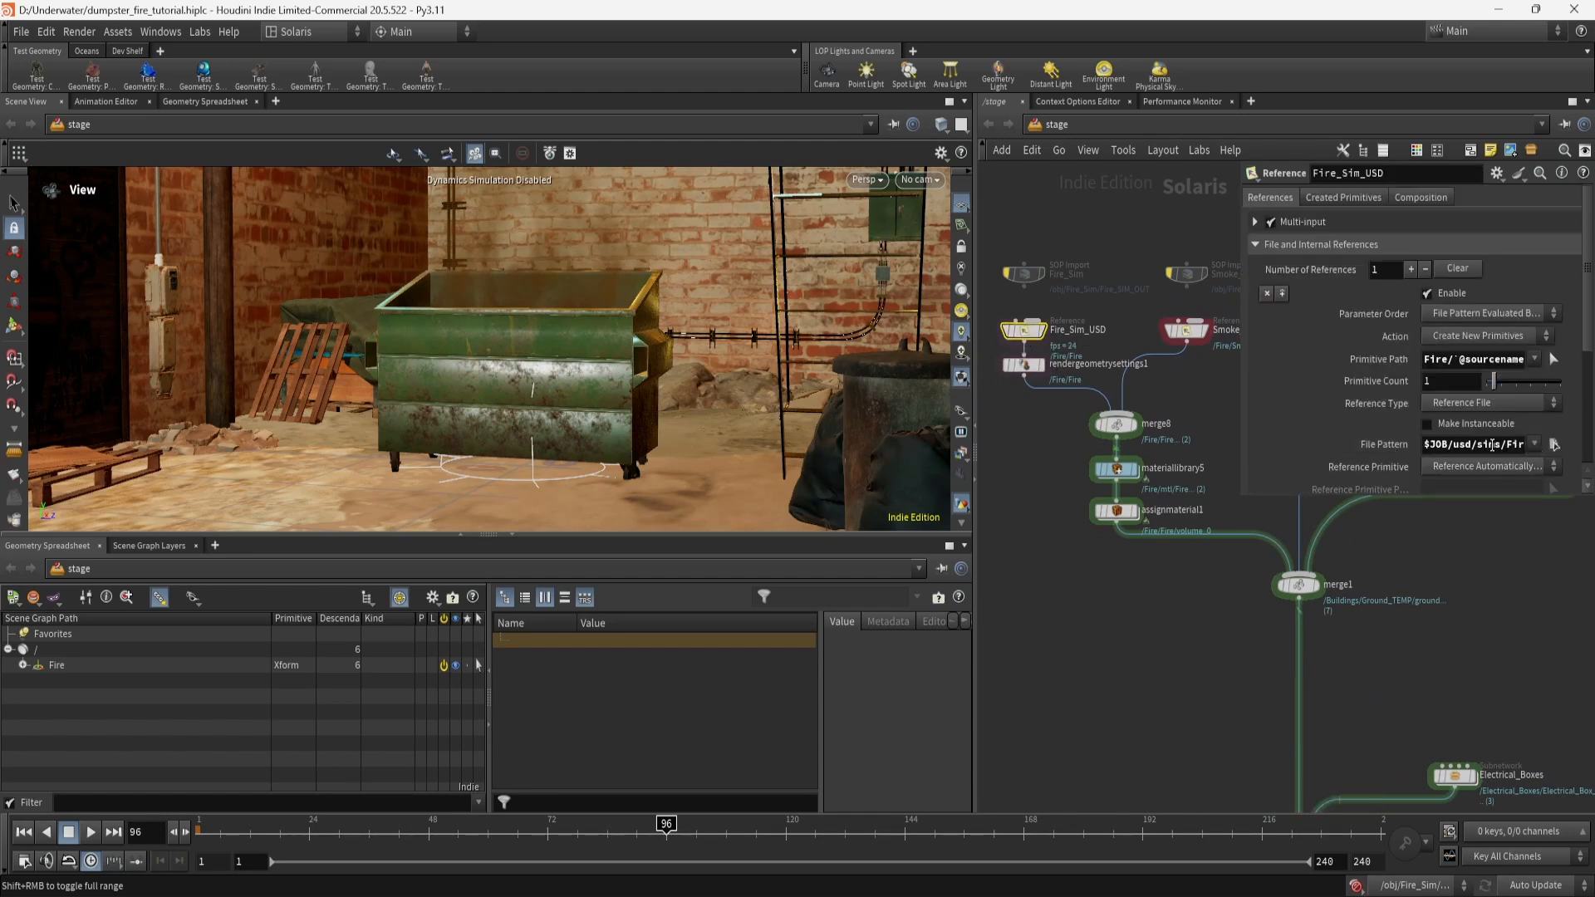
left_click(1189, 333)
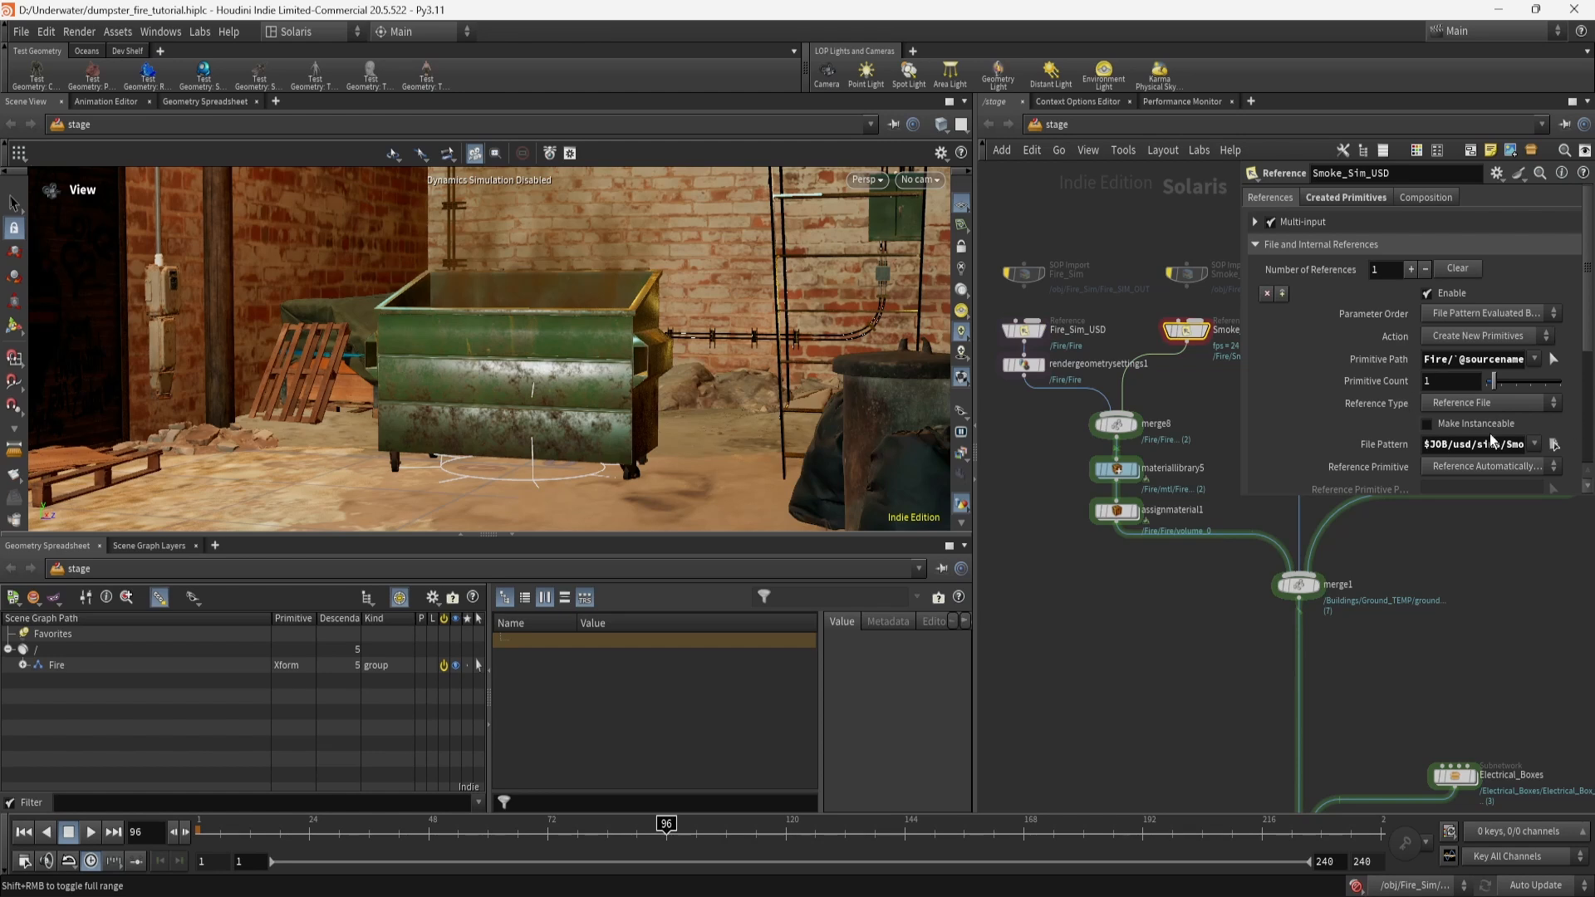
scroll(1388, 406, "down", 3)
scroll(1389, 407, "up", 3)
left_click(1026, 367)
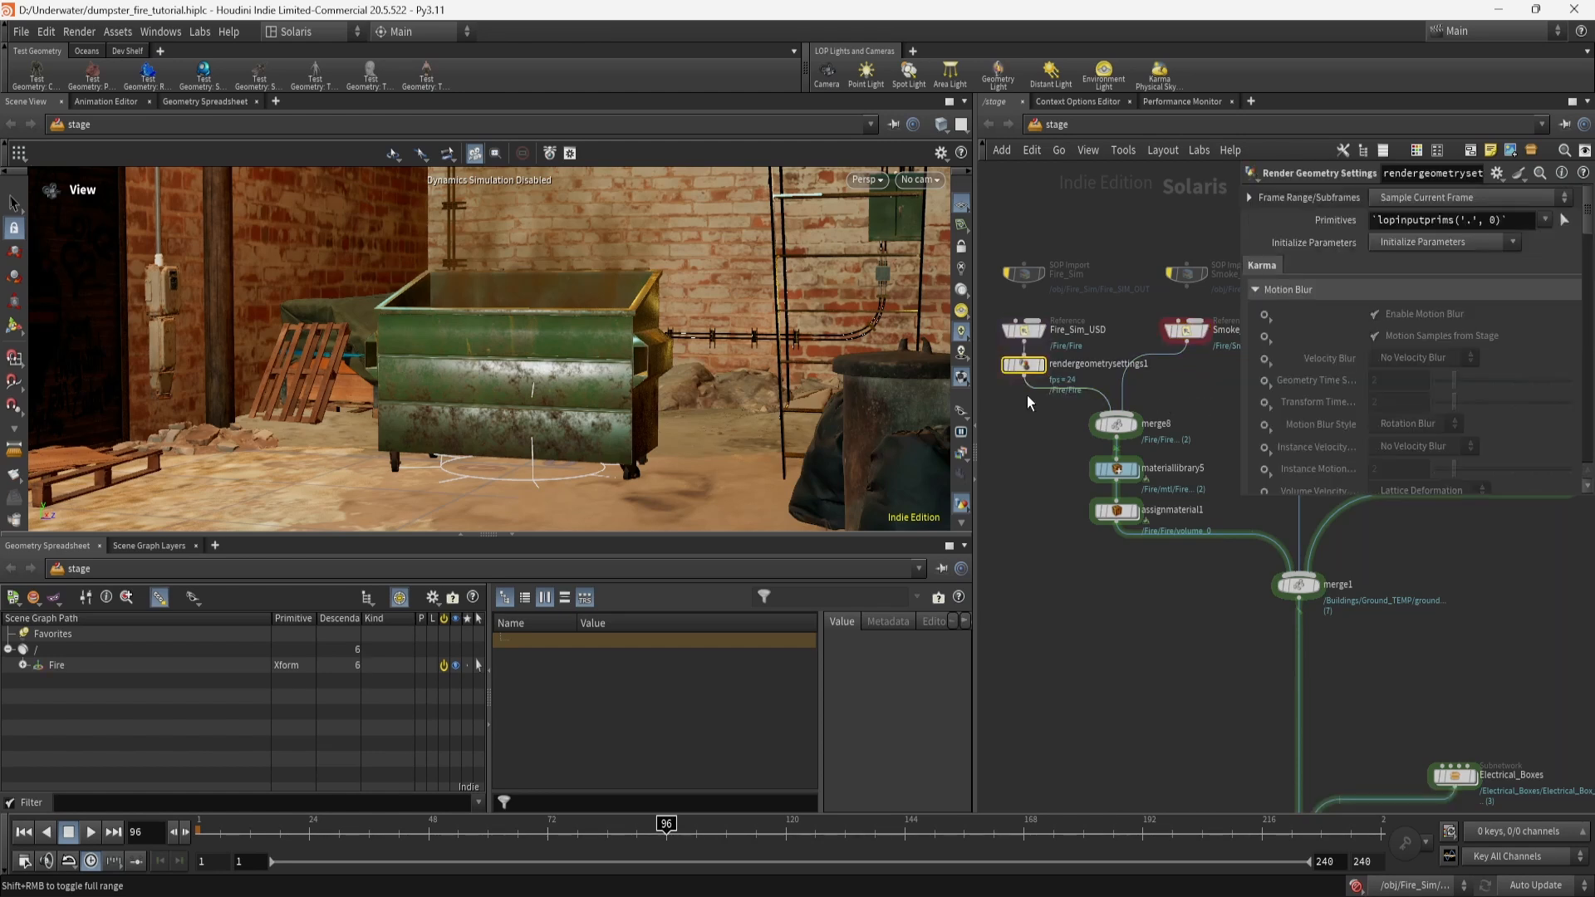
mouse_move(1025, 359)
scroll(1326, 450, "down", 10)
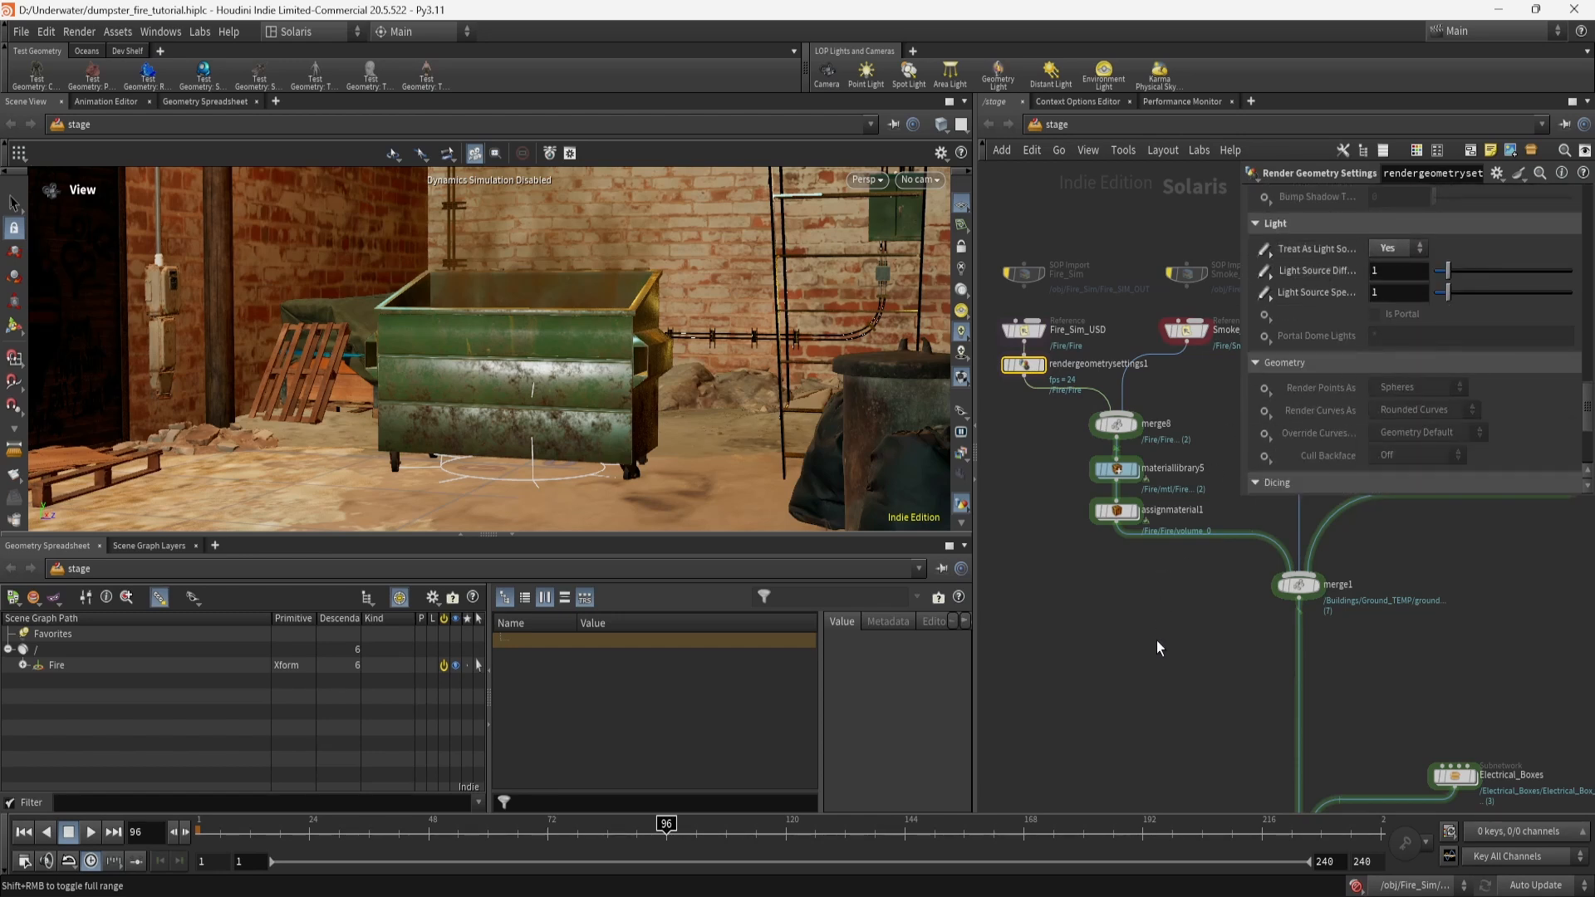
Enter materiallibrary5 and the Fire material, return up, and cancel a 'karm' node search.
double_click(1122, 470)
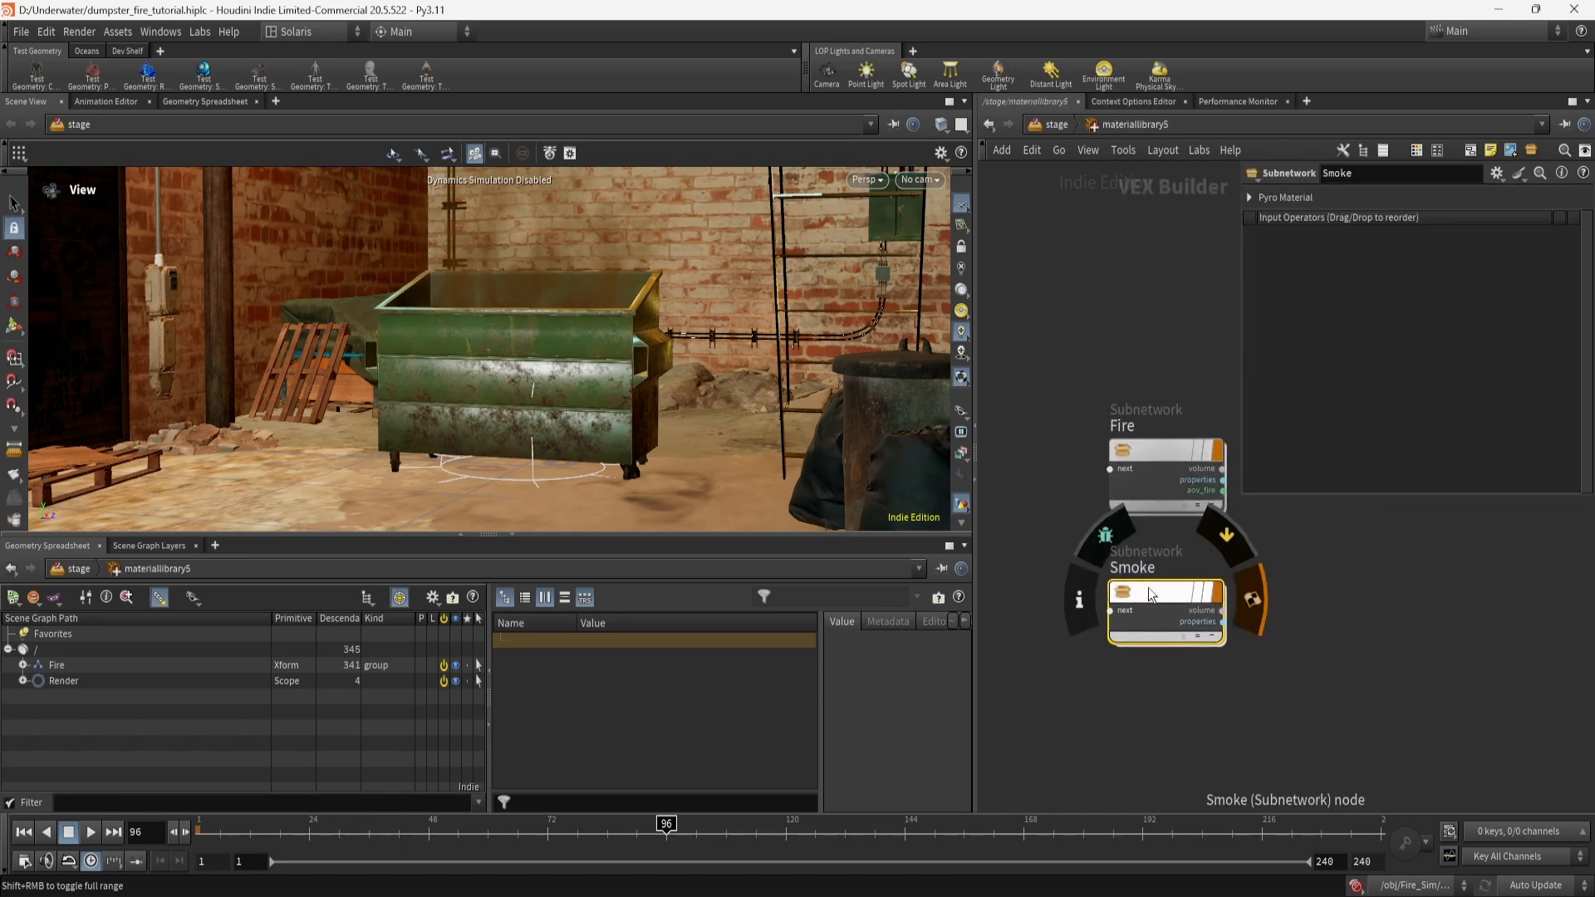
double_click(1159, 456)
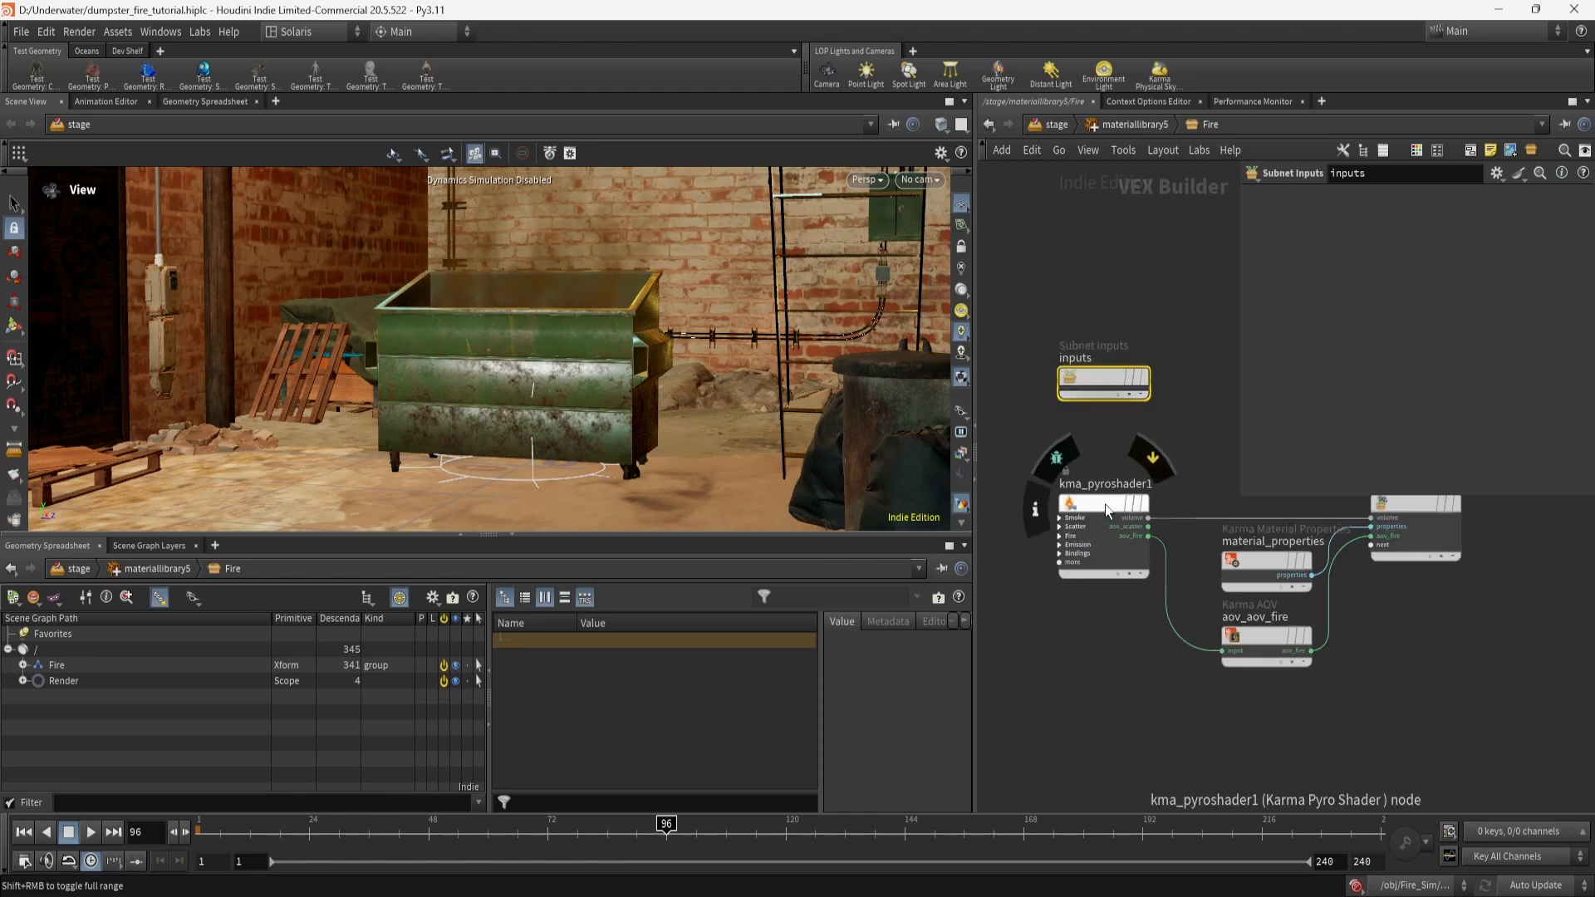
left_click(1108, 125)
left_click(1103, 754)
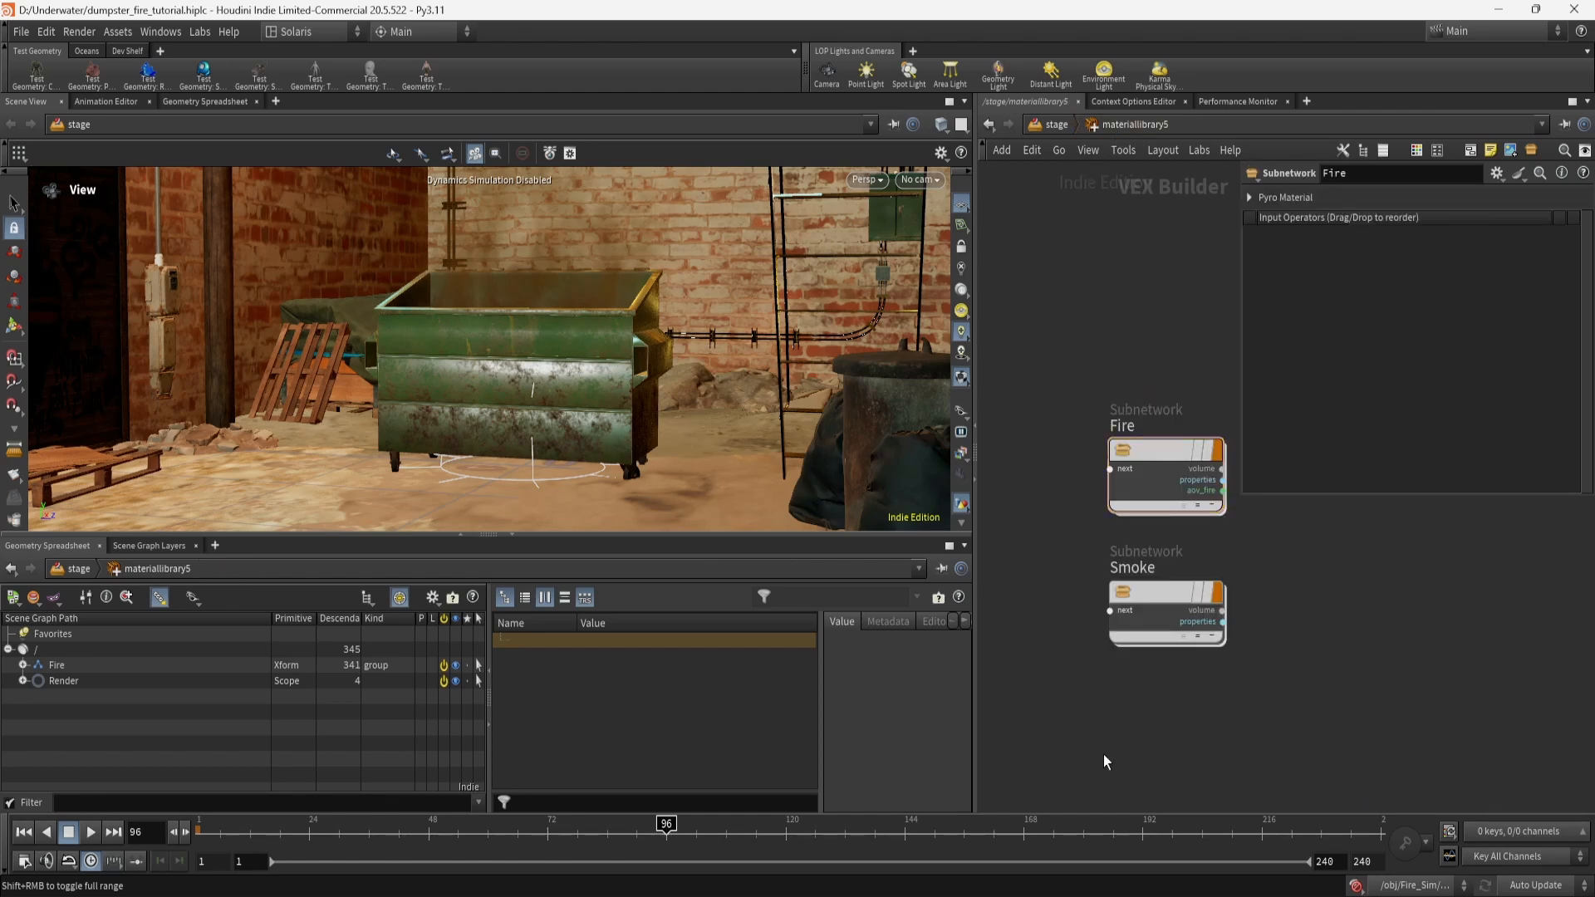
key("Tab")
type("karm")
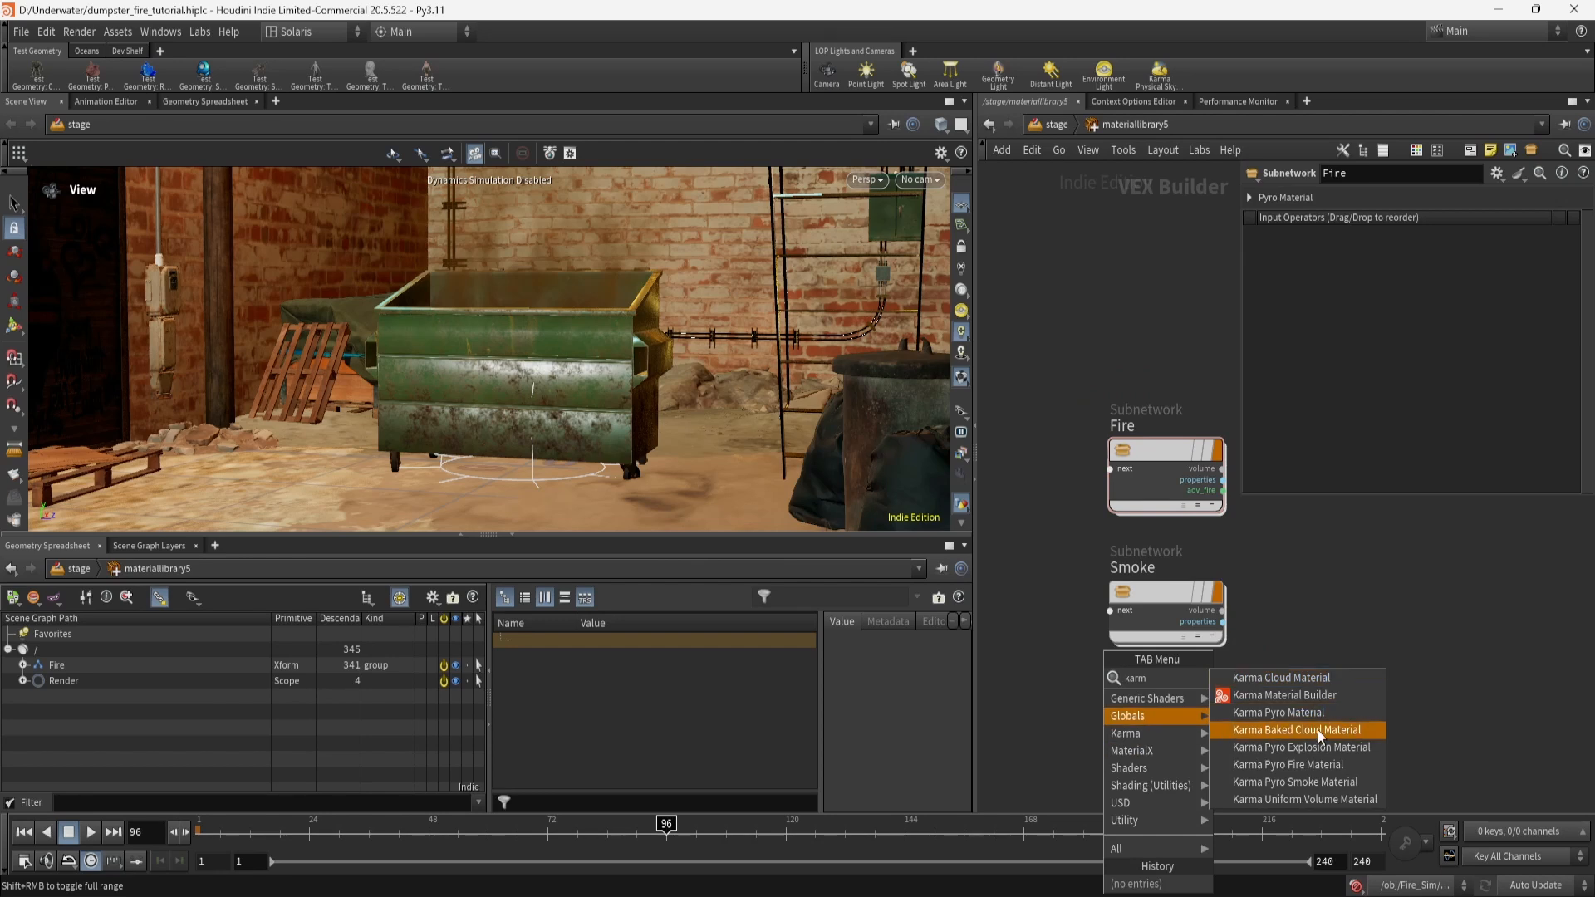
key("Escape")
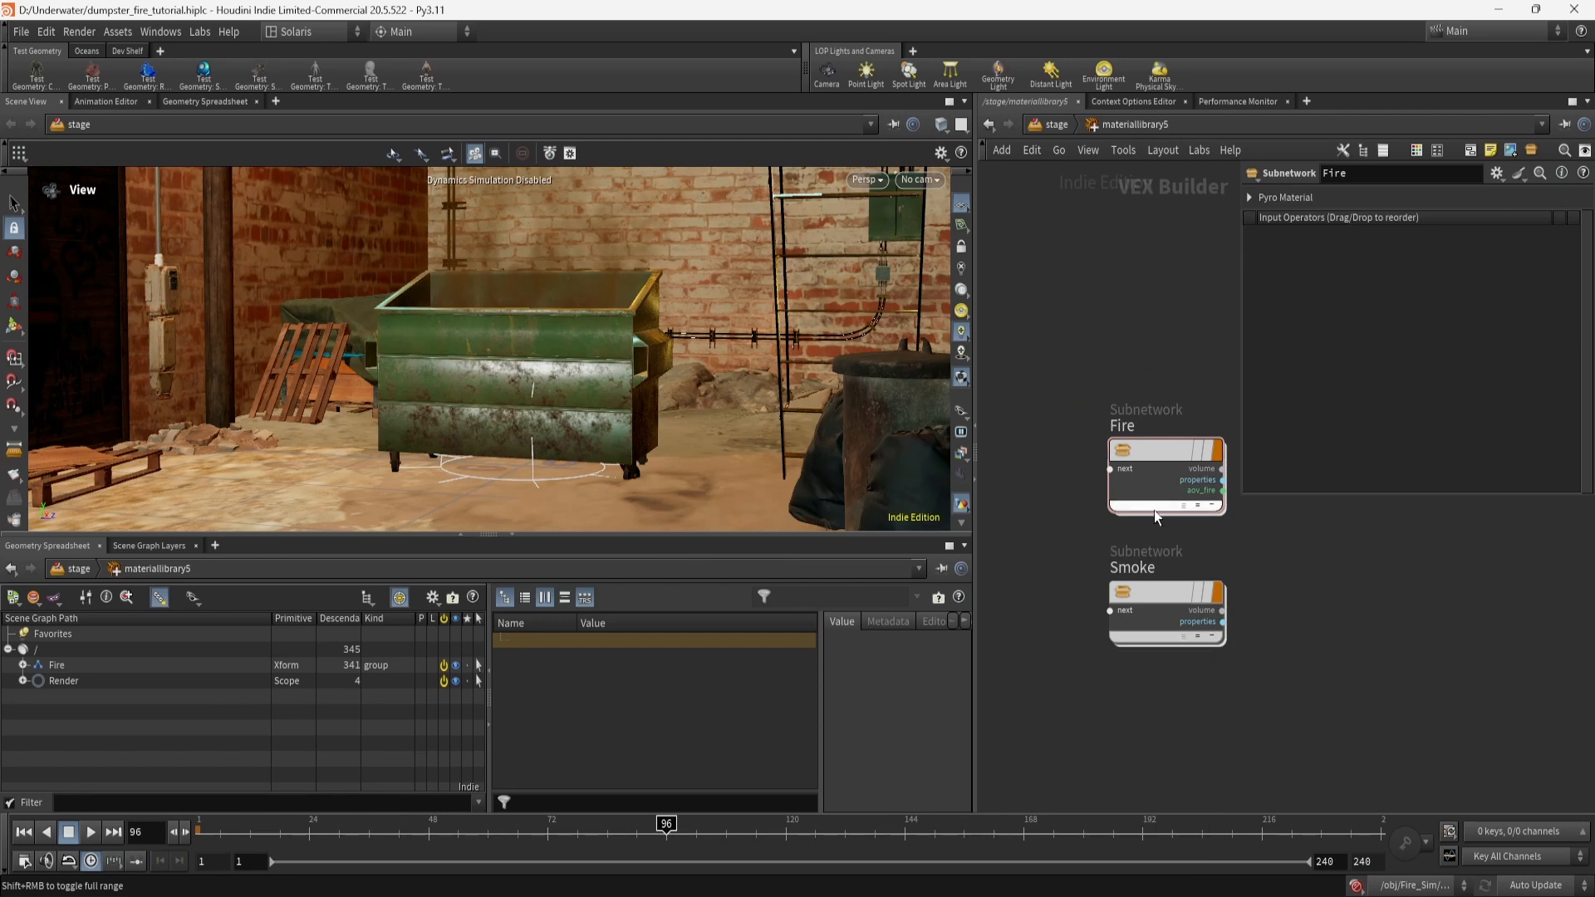
Dive into Fire and select kma_pyroshader1, checking its Smoke and Fire tabs.
double_click(1168, 458)
left_click(1121, 503)
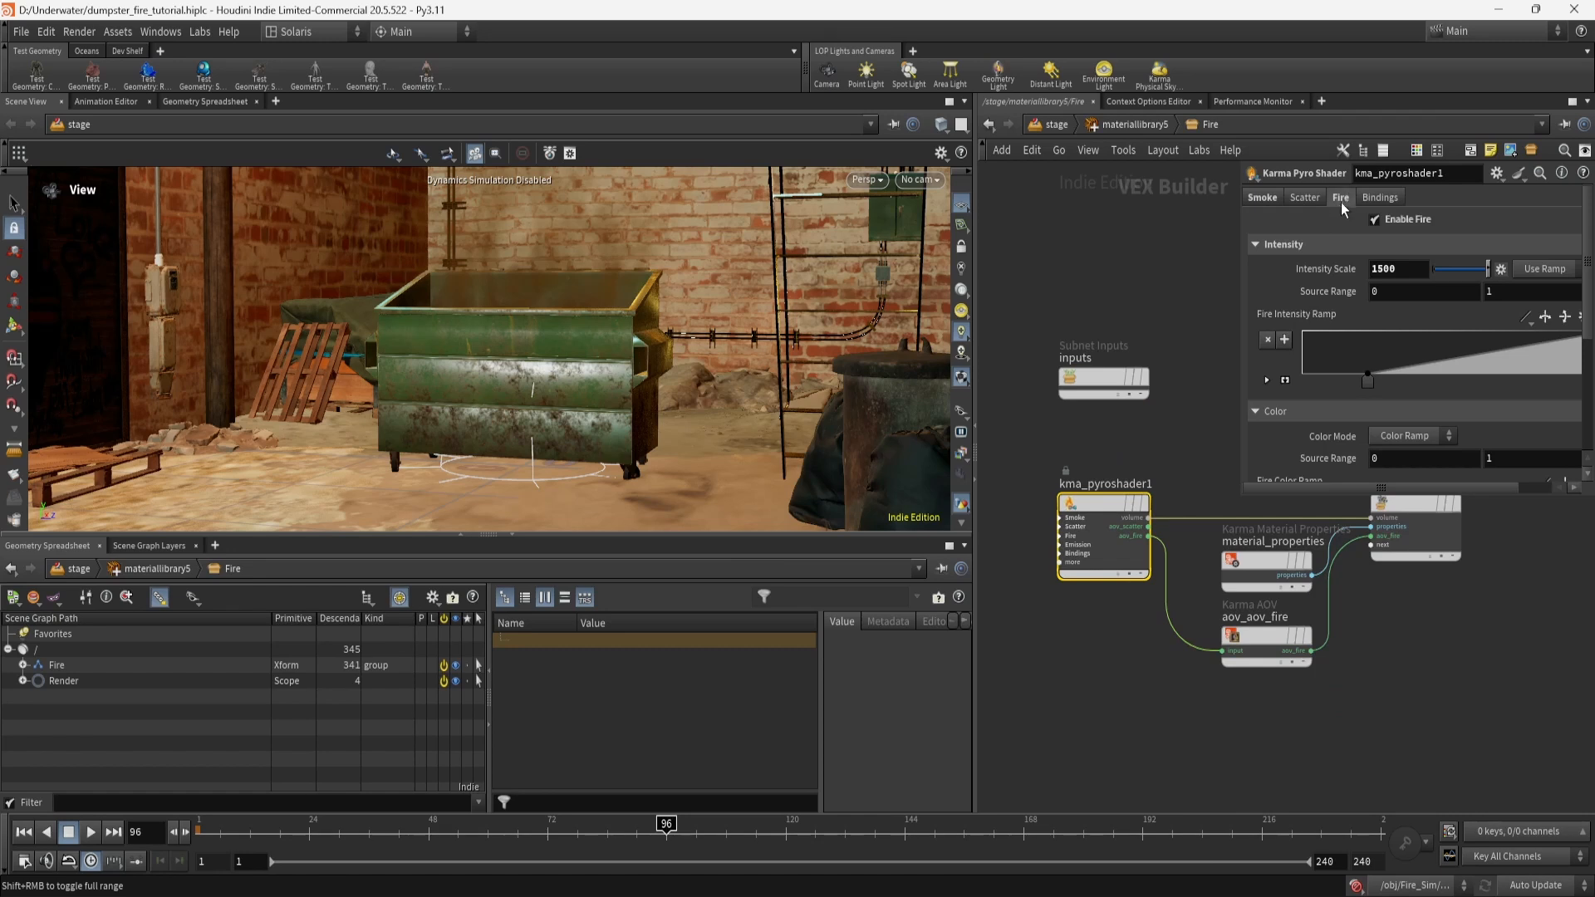
left_click(1255, 200)
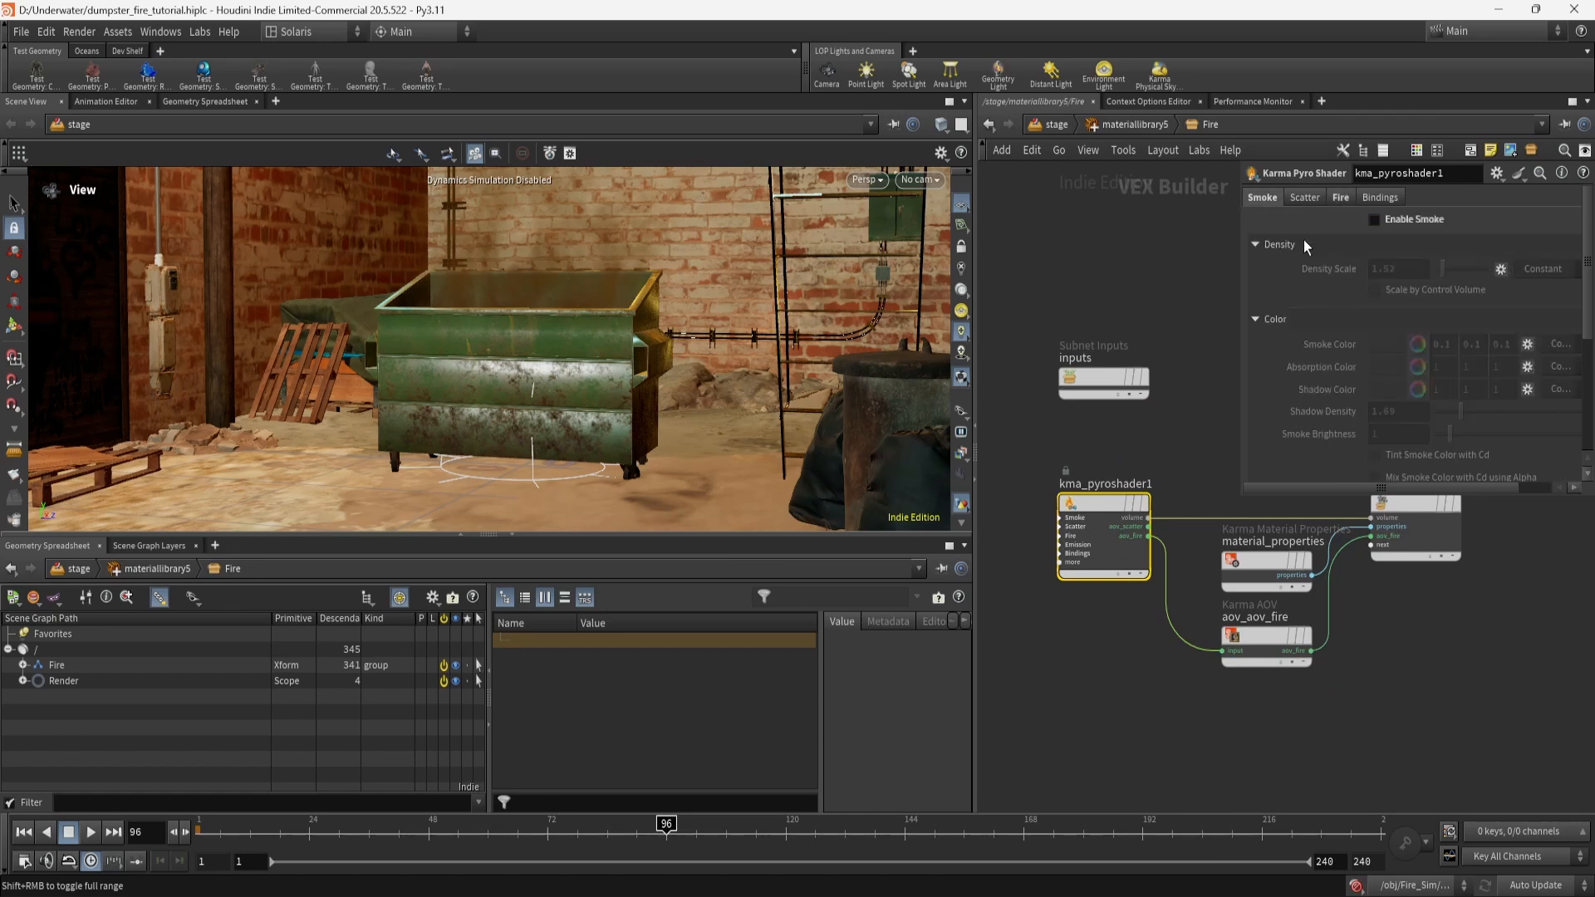
left_click(1341, 197)
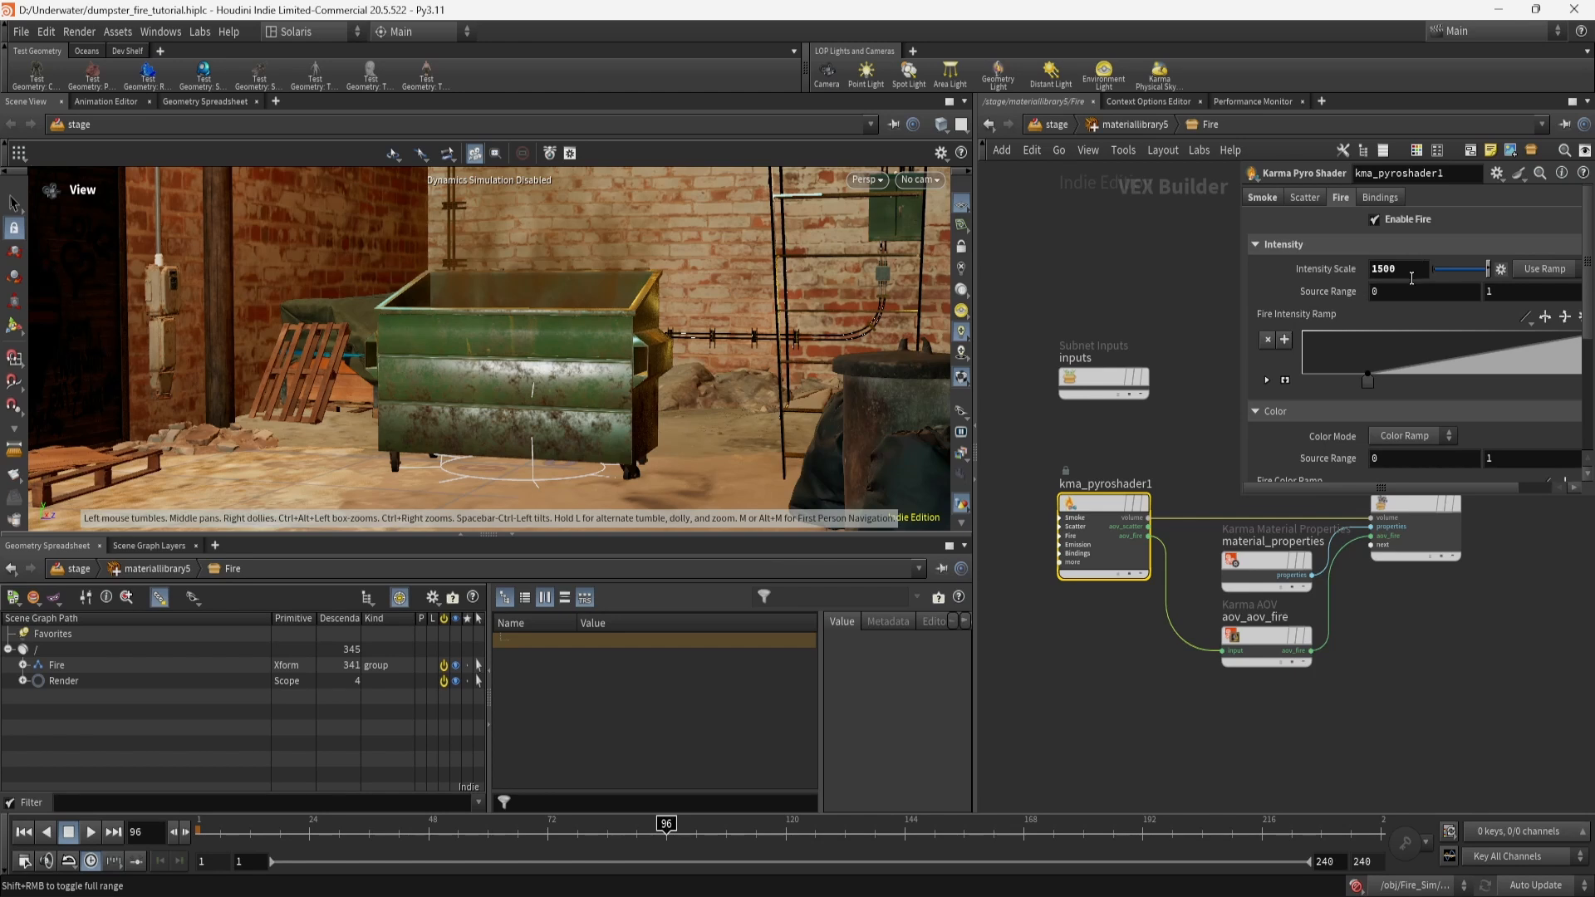
Scroll through the pyro shader's fire settings, including intensity scale 1500.
scroll(1309, 295, "down", 1)
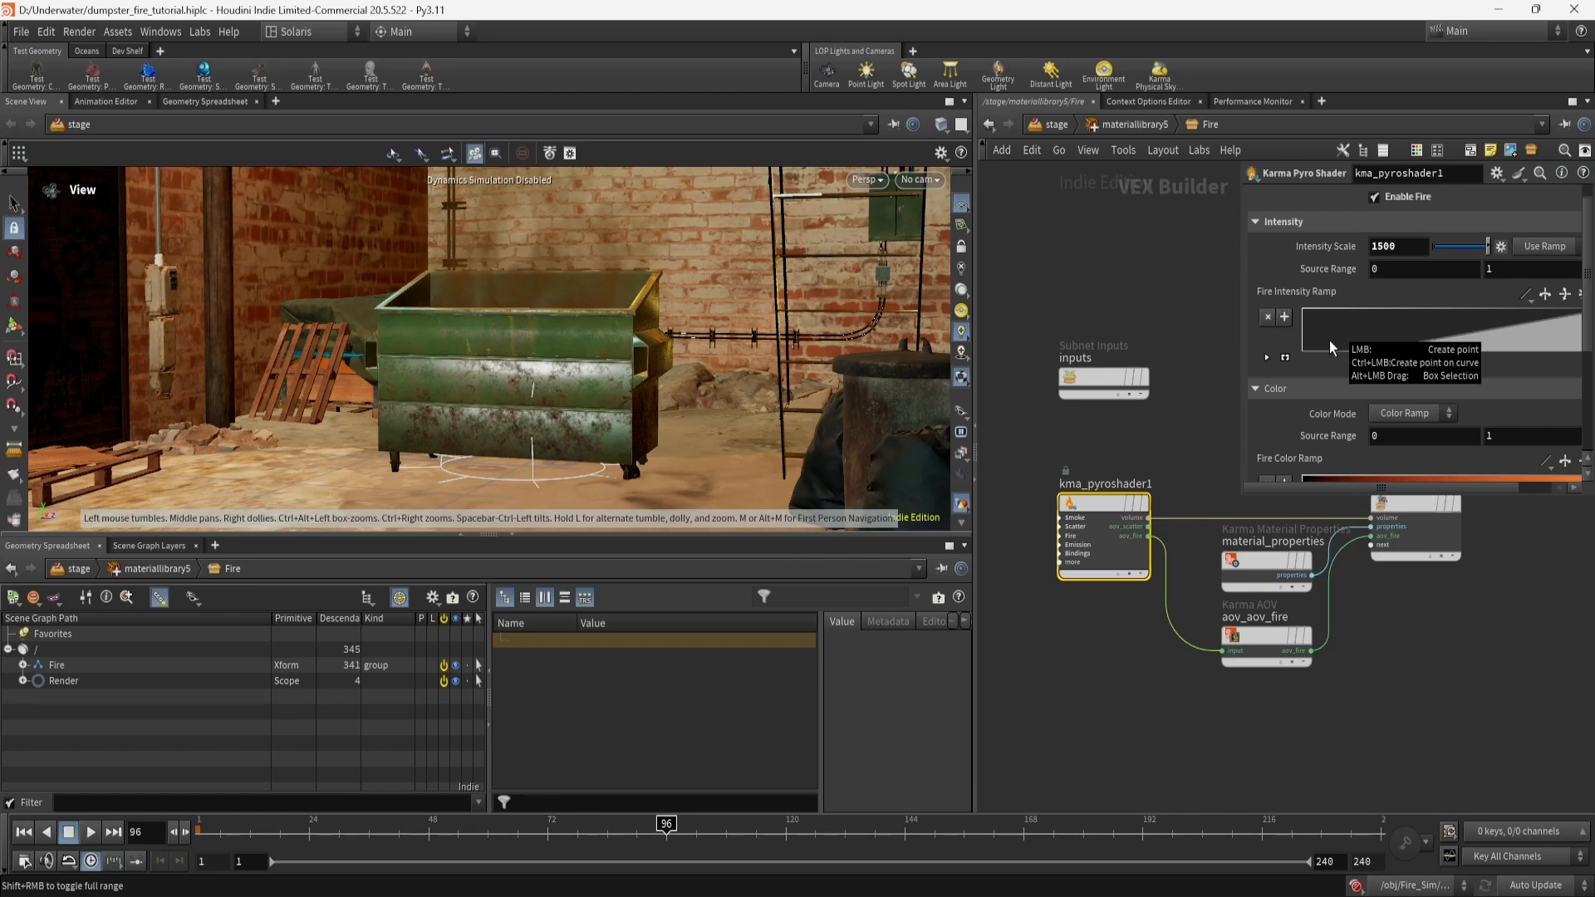
scroll(1330, 340, "down", 4)
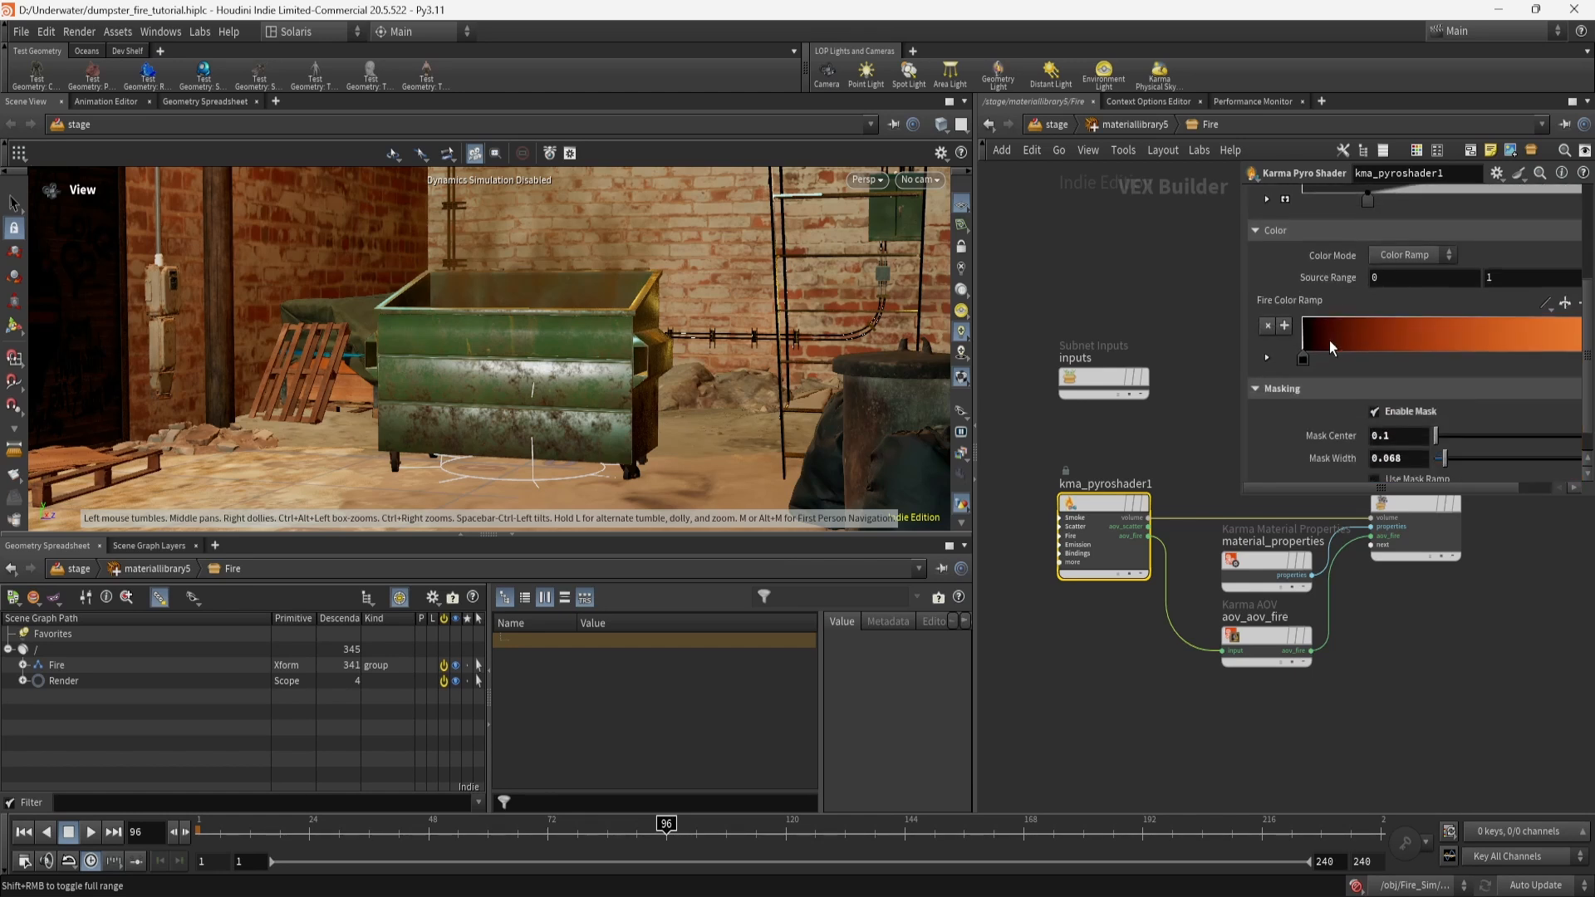
scroll(1329, 340, "down", 1)
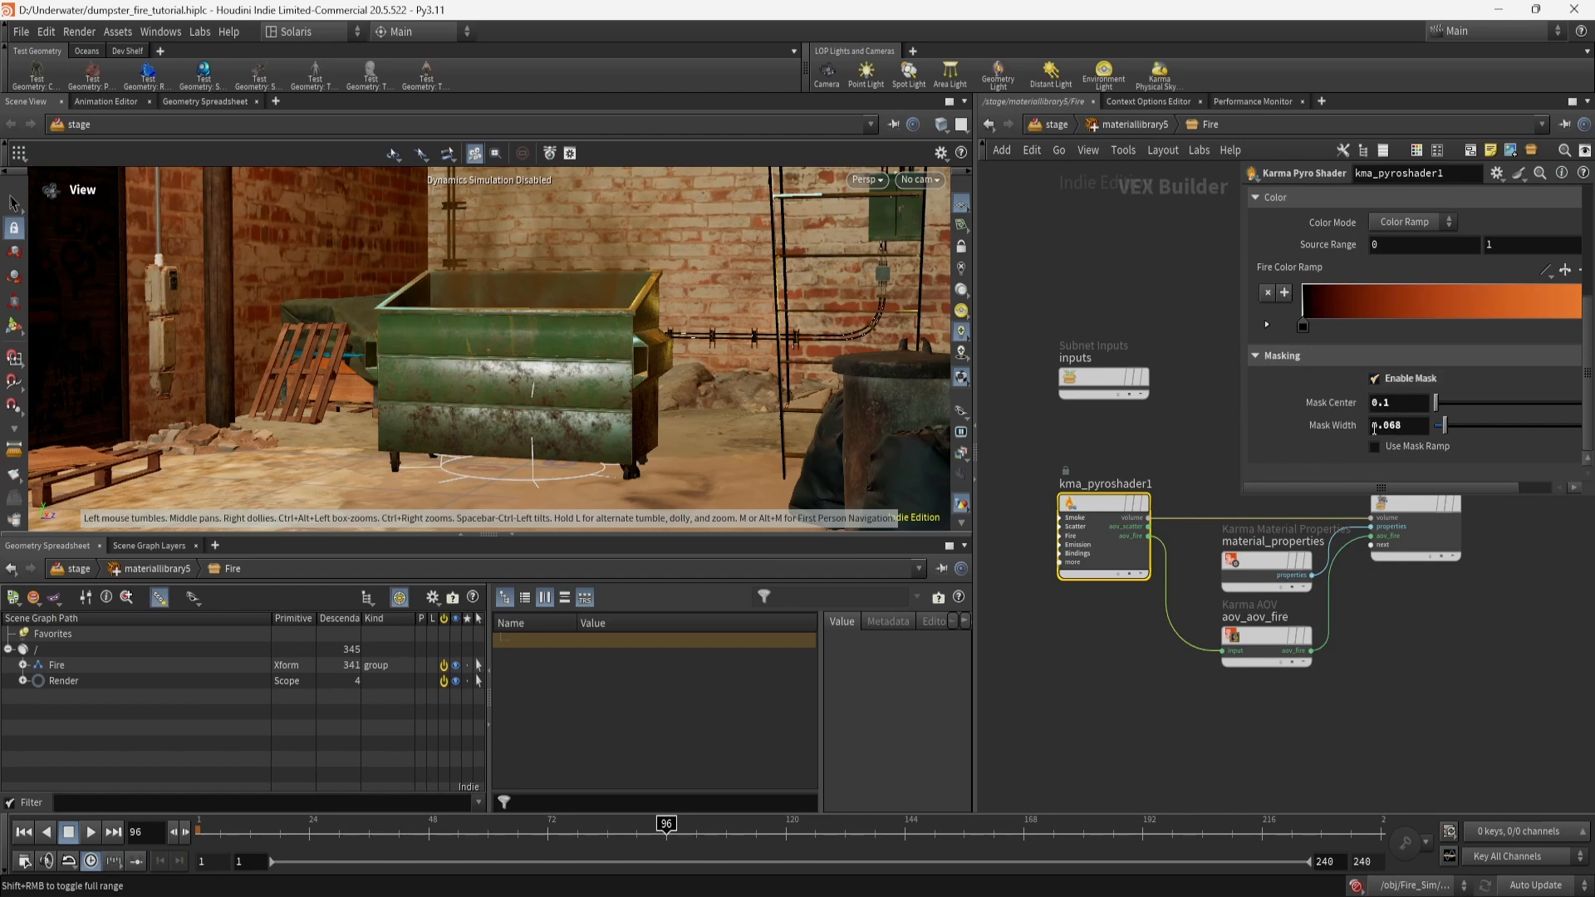
scroll(1289, 431, "up", 6)
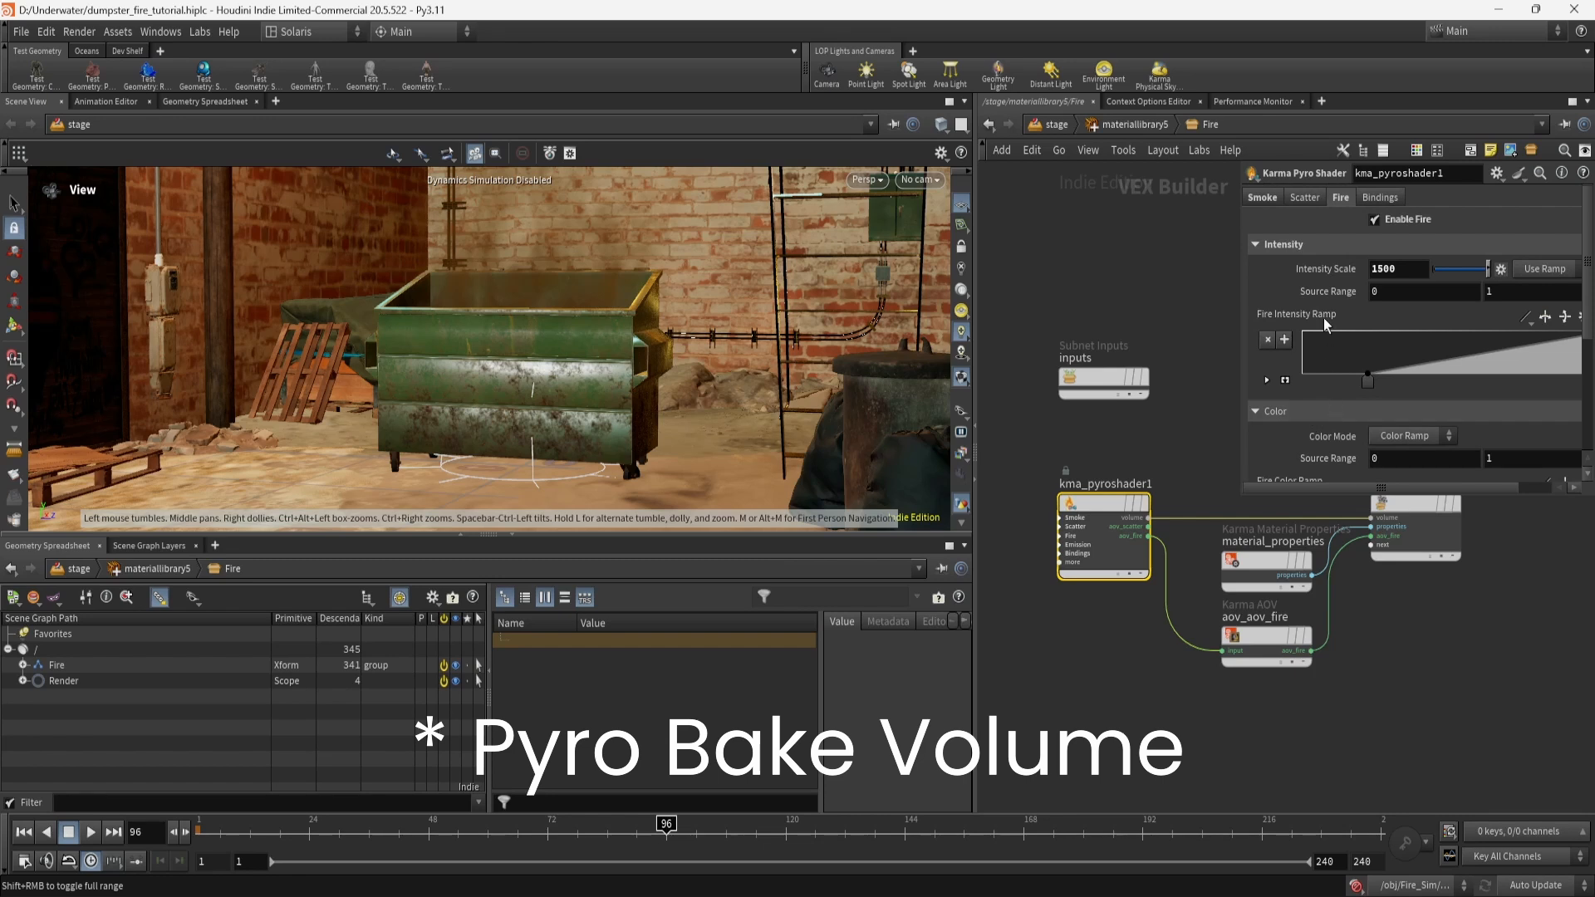
scroll(1323, 307, "down", 5)
scroll(1323, 308, "up", 5)
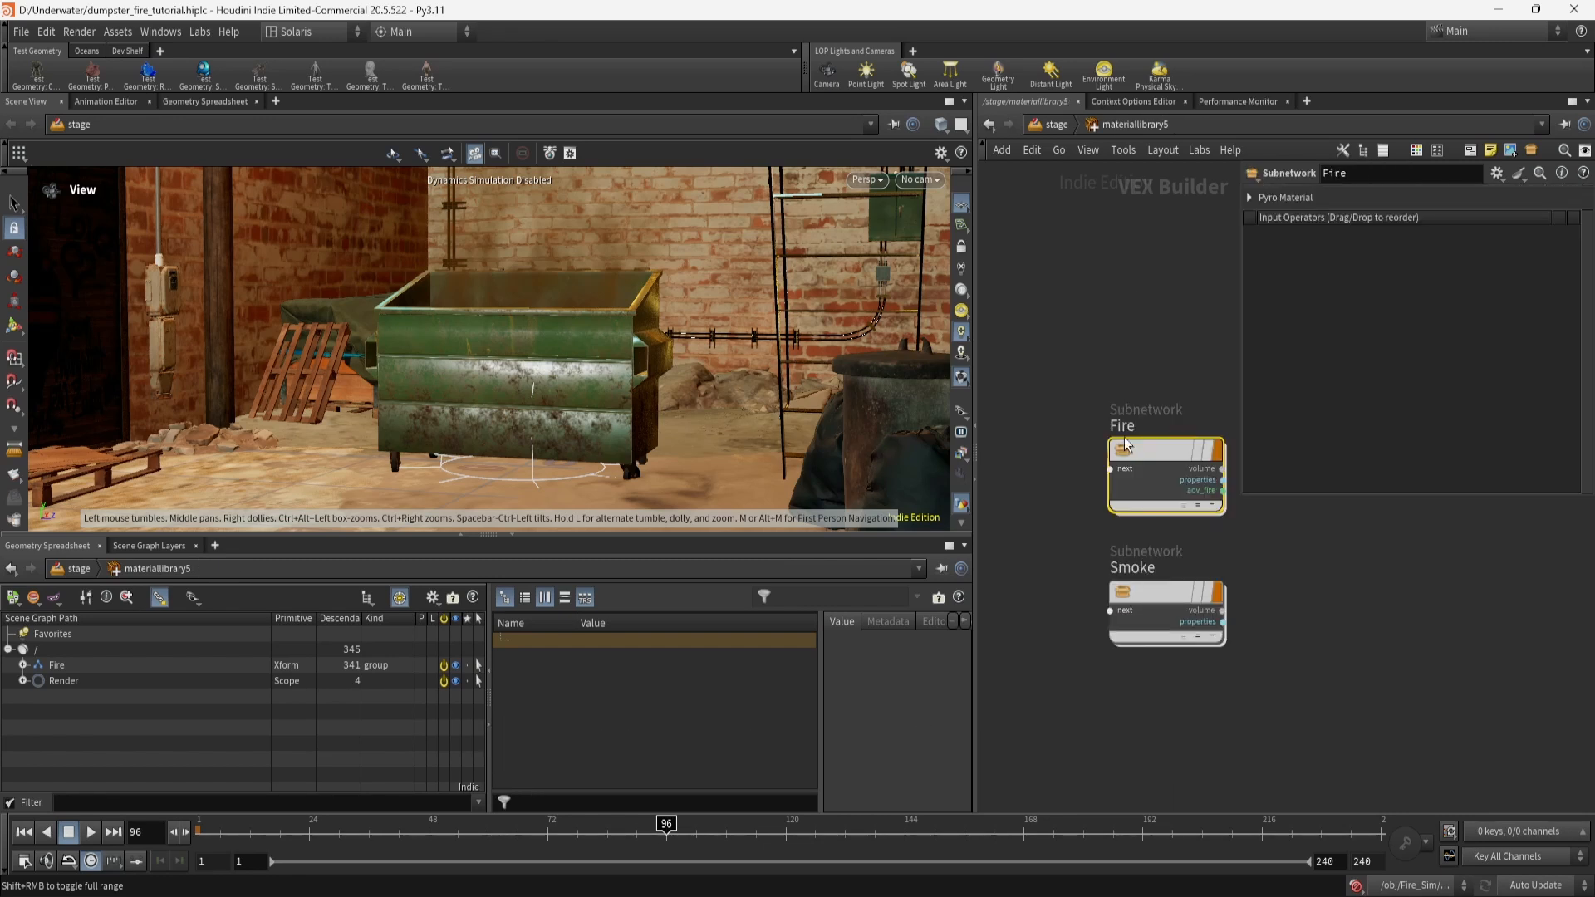
Inspect kma_pyroshader1's Smoke and Fire settings inside the Smoke material, then go back to stage.
left_click(1163, 592)
double_click(1163, 592)
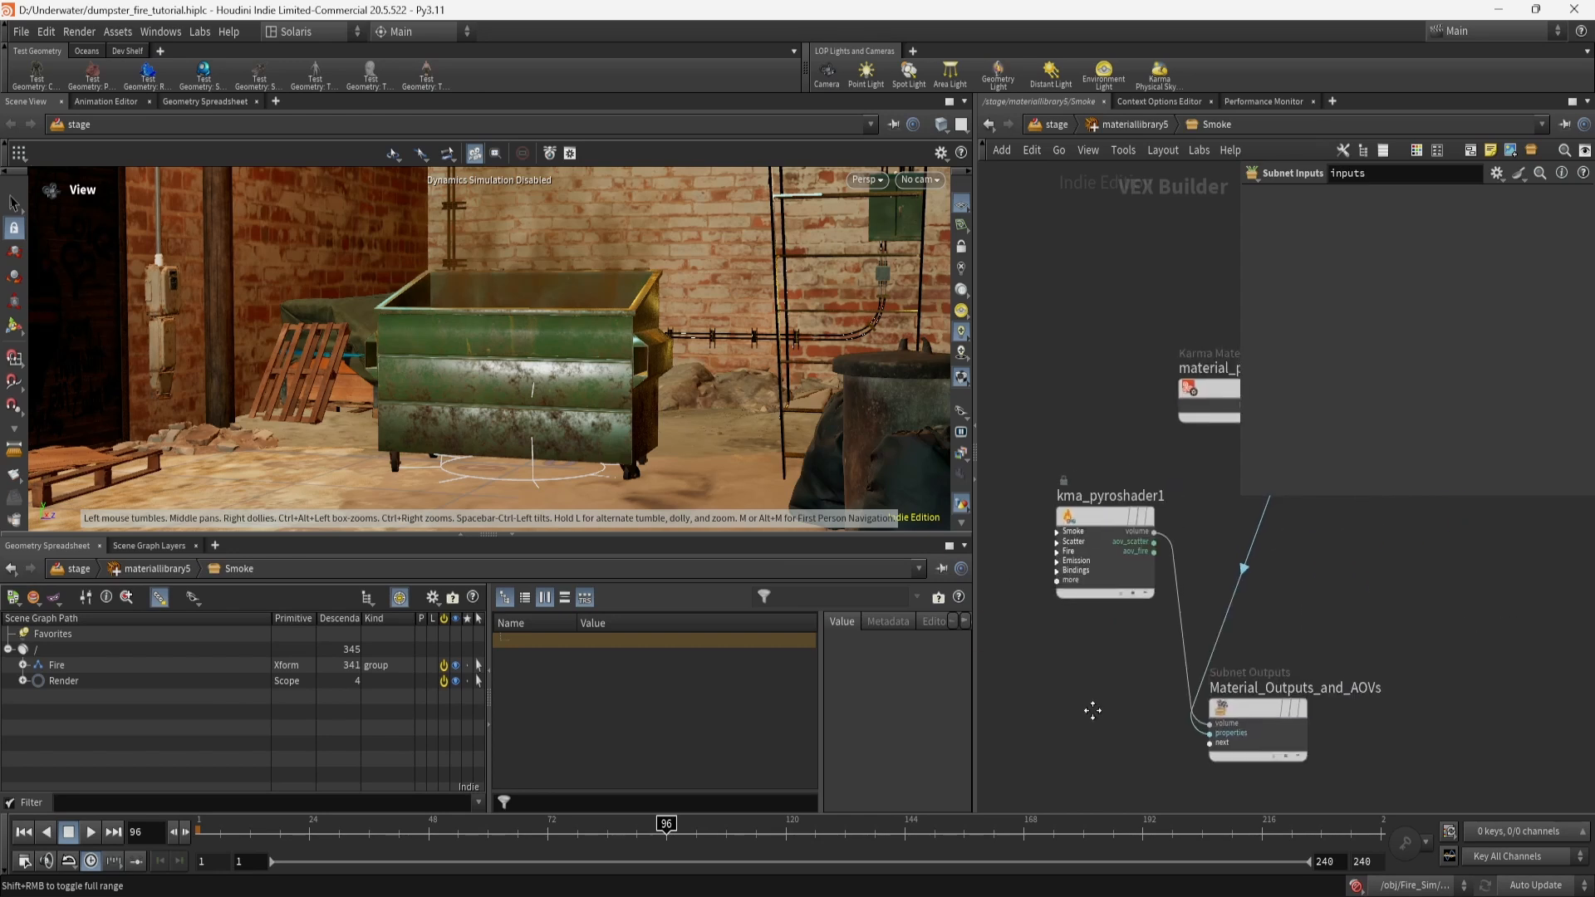
left_click(1097, 532)
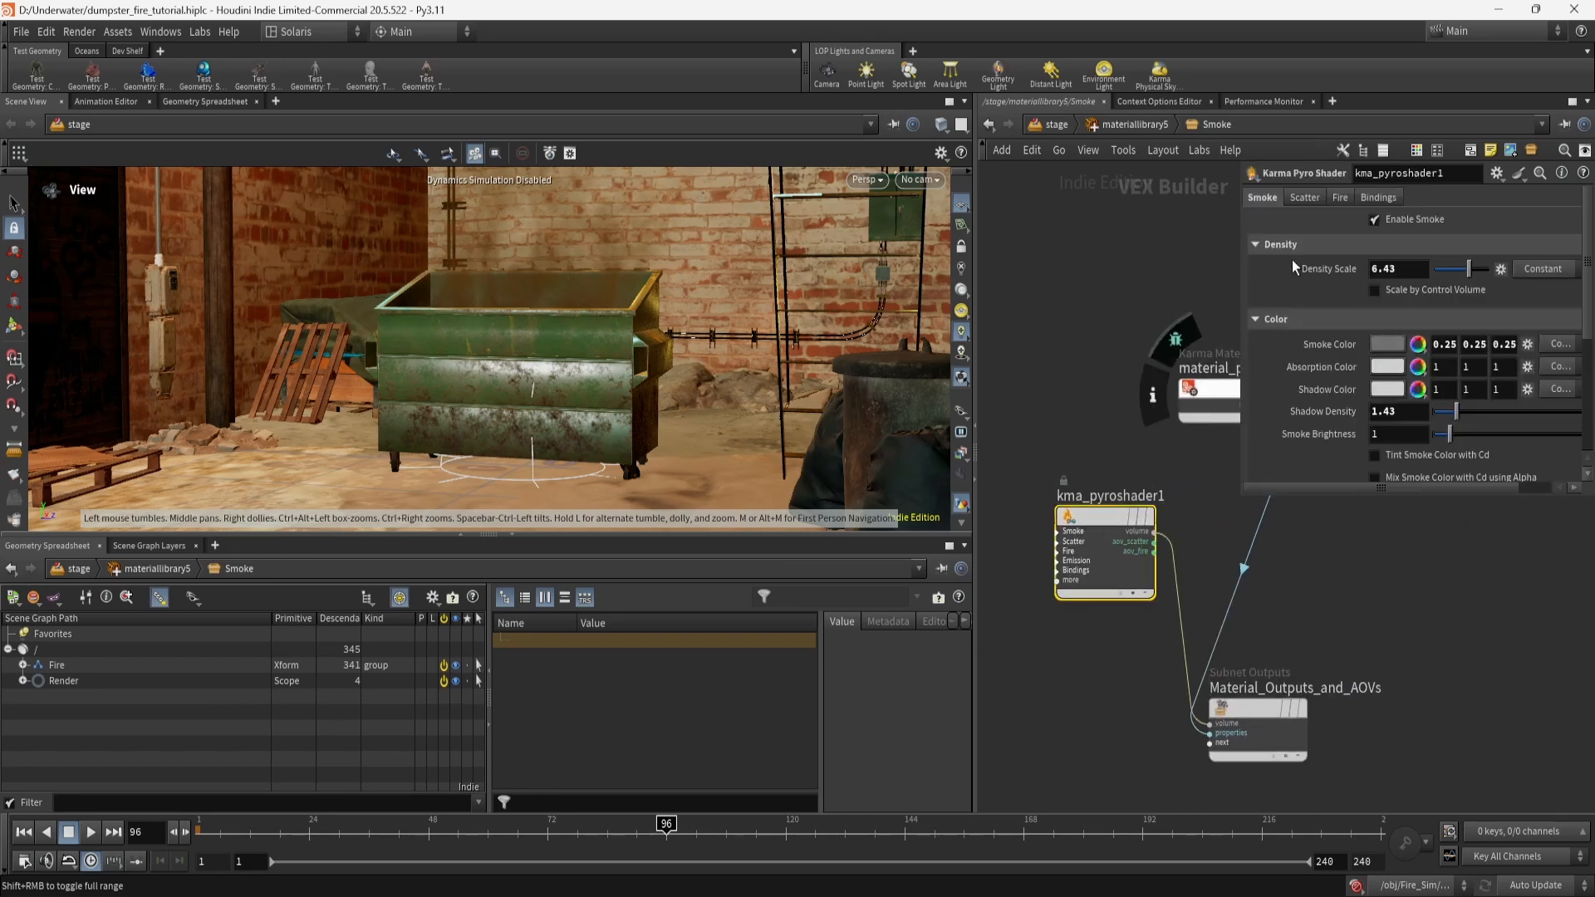
left_click(1336, 200)
left_click(1261, 198)
scroll(1293, 465, "down", 1)
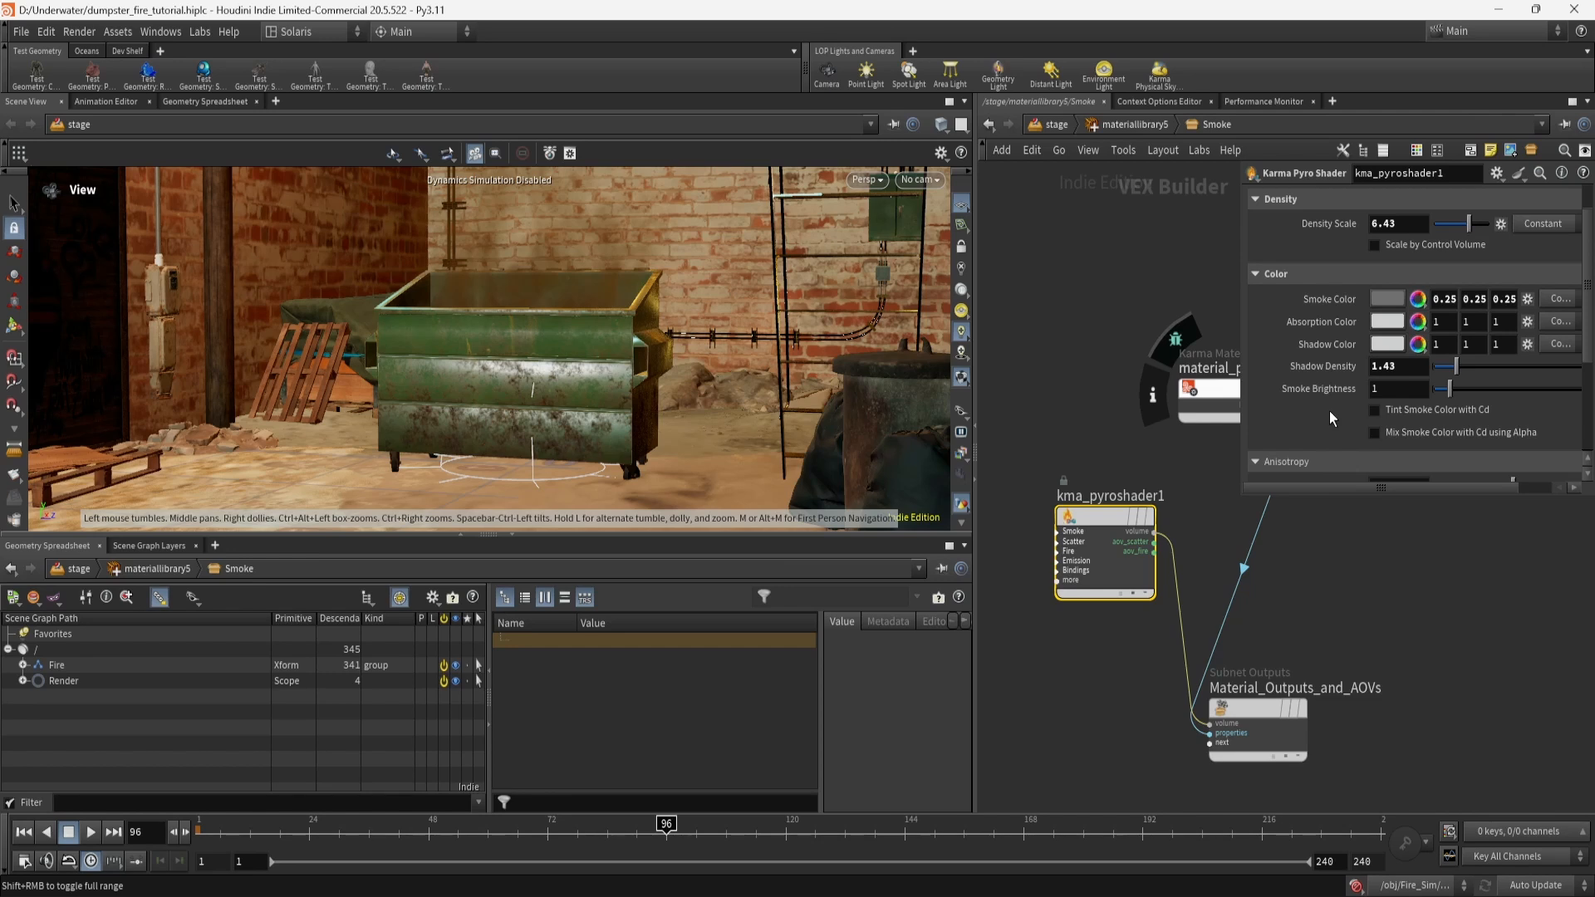
scroll(1318, 430, "down", 2)
scroll(1317, 430, "up", 3)
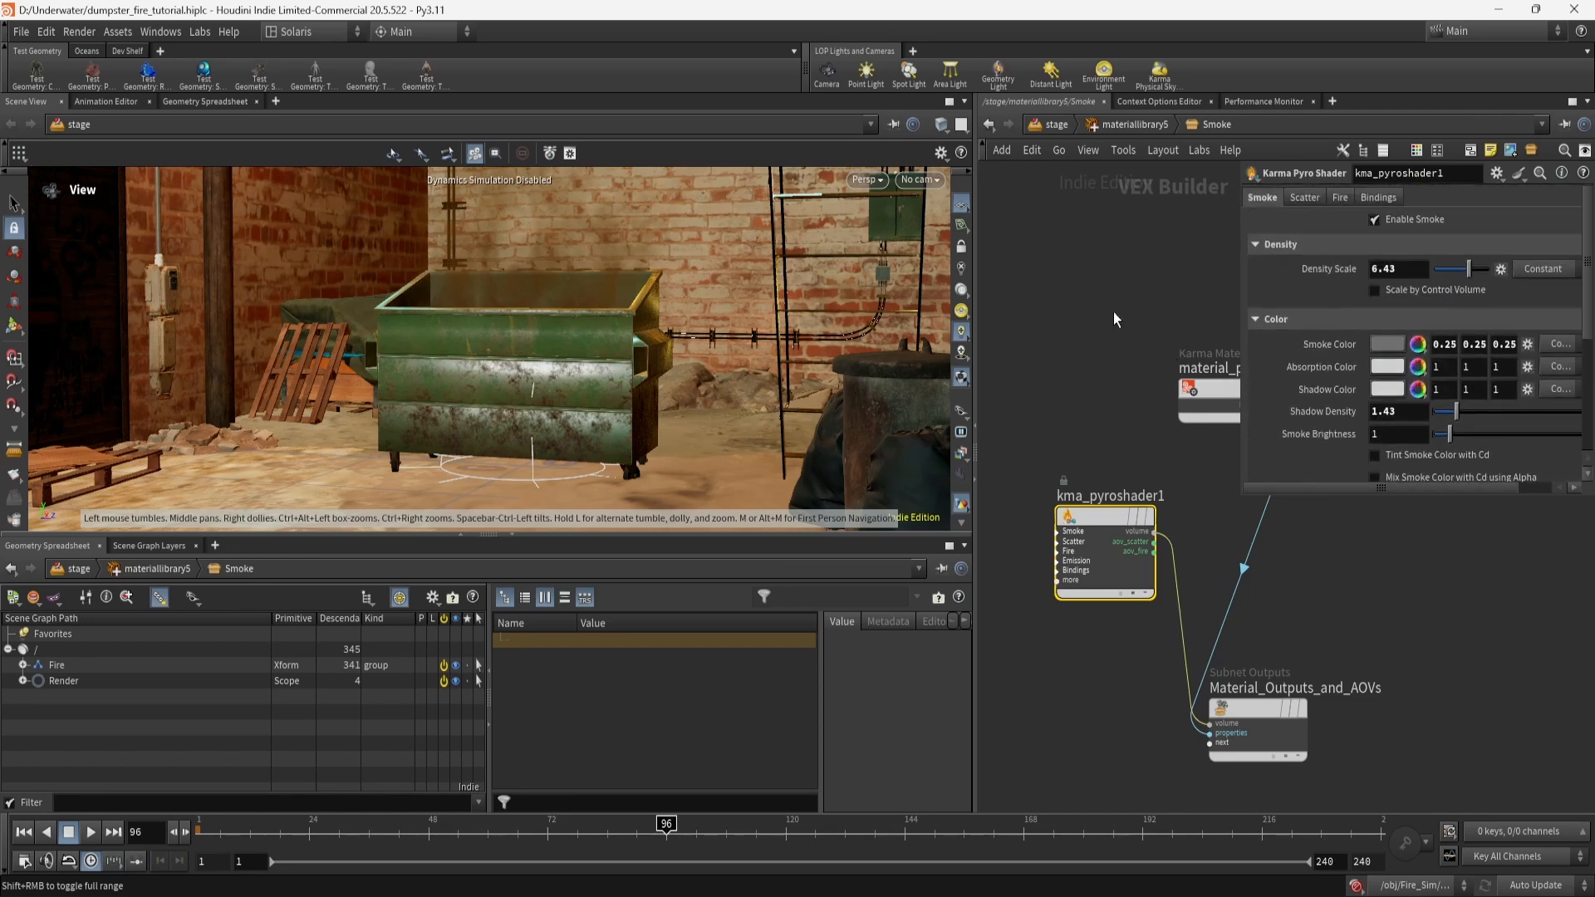
left_click(1067, 128)
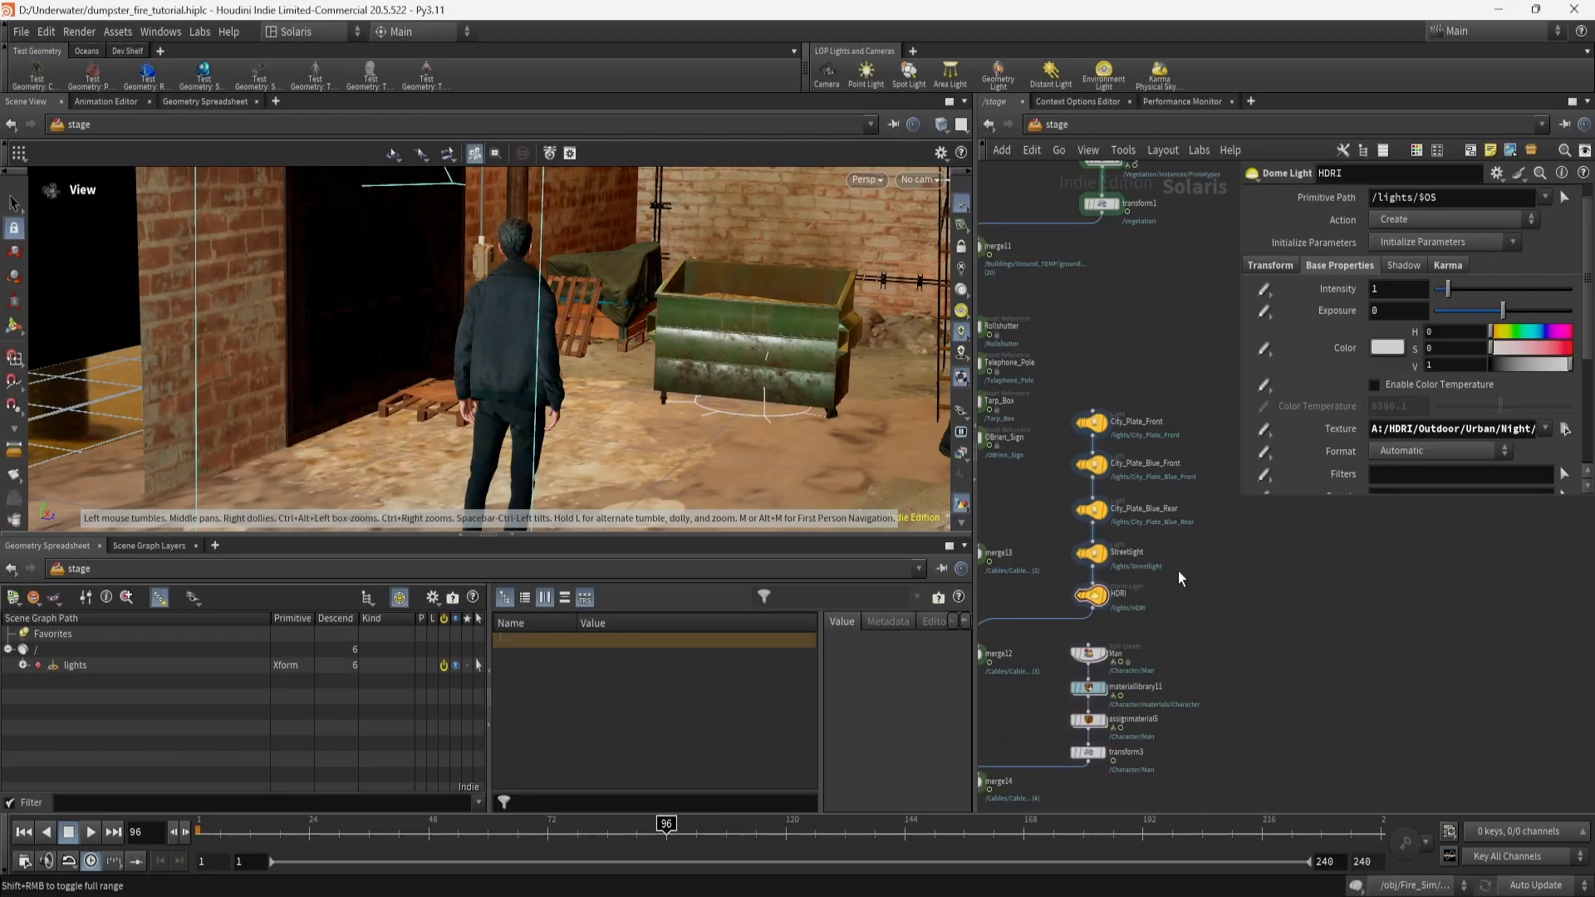
Inspect City_Plate_Front's exposure, texture and width/height, then select City_Plate_Blue_Front.
scroll(1179, 571, "up", 5)
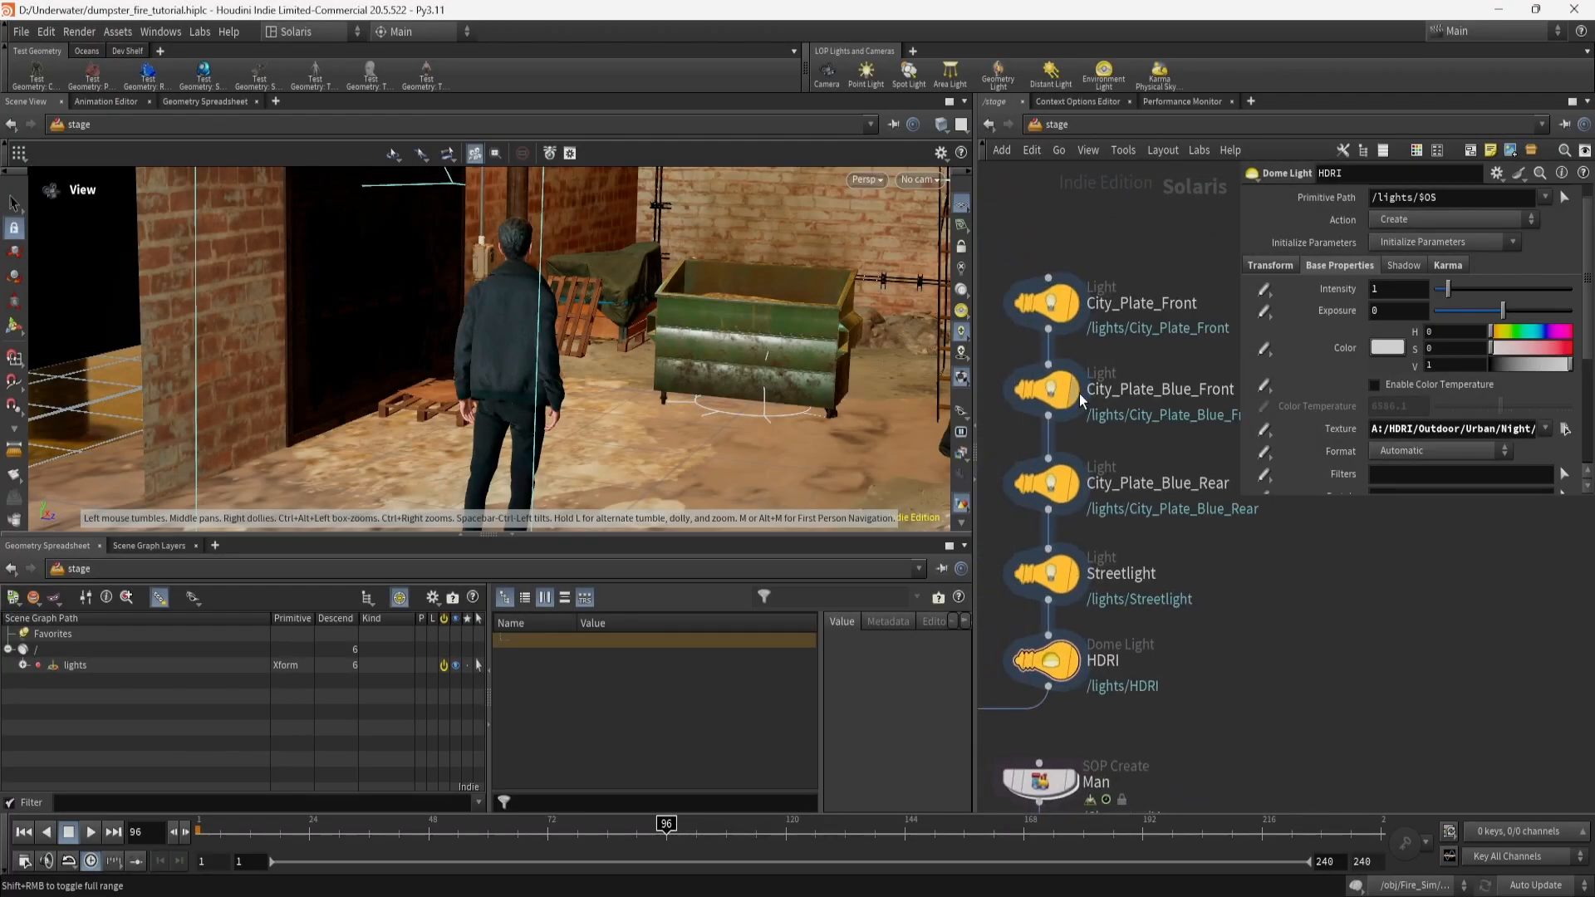
left_click(1053, 307)
scroll(788, 367, "down", 10)
left_click_drag(790, 369, 798, 415)
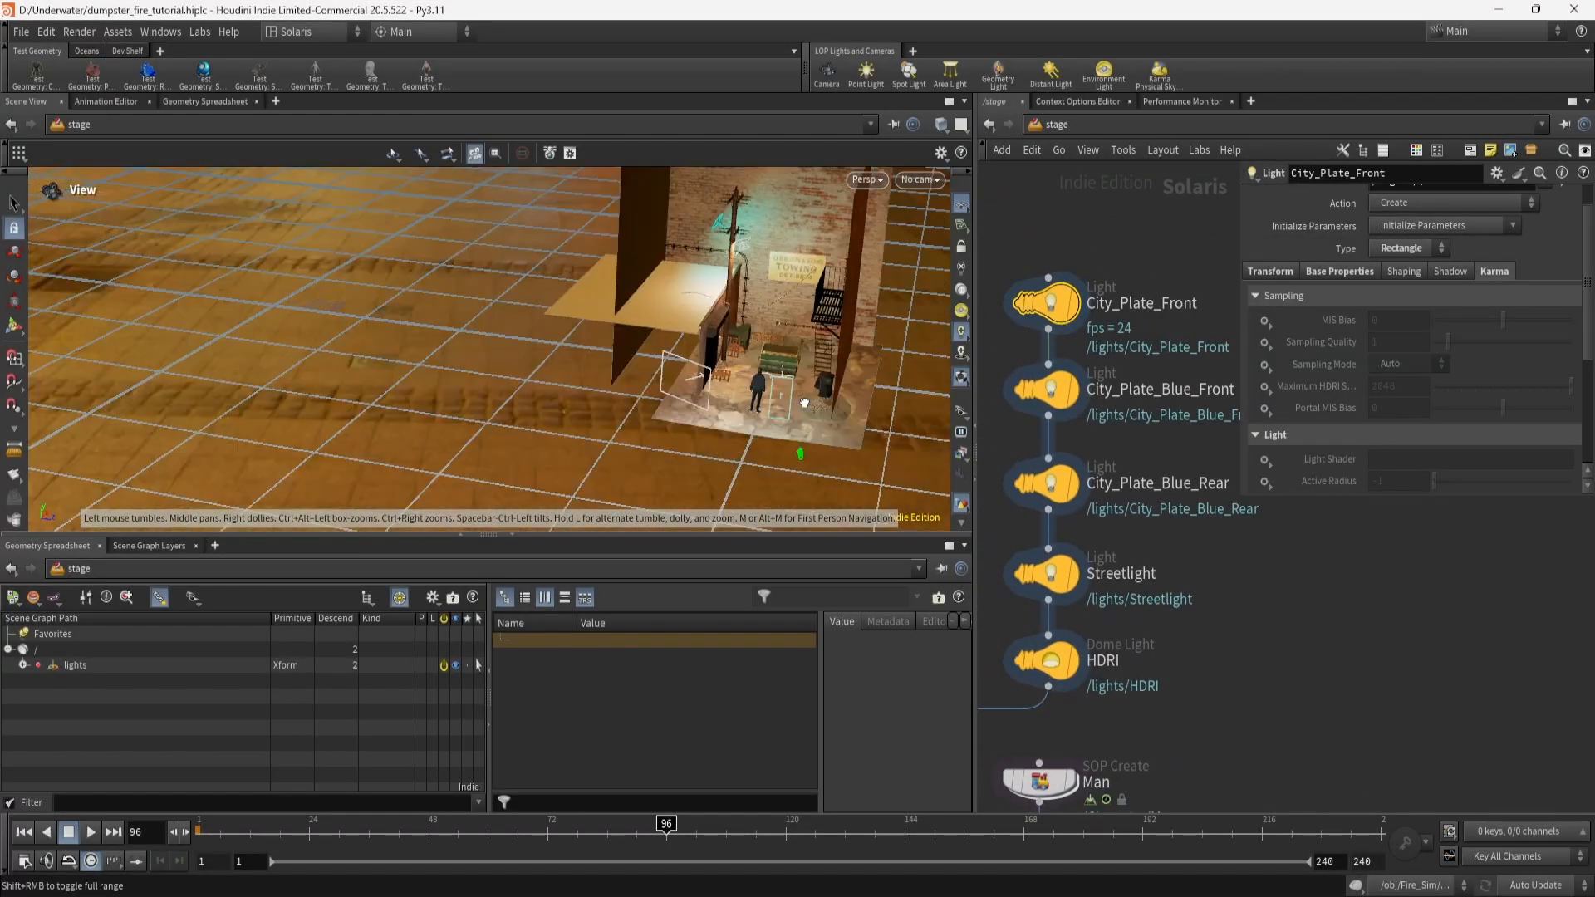
left_click(1339, 274)
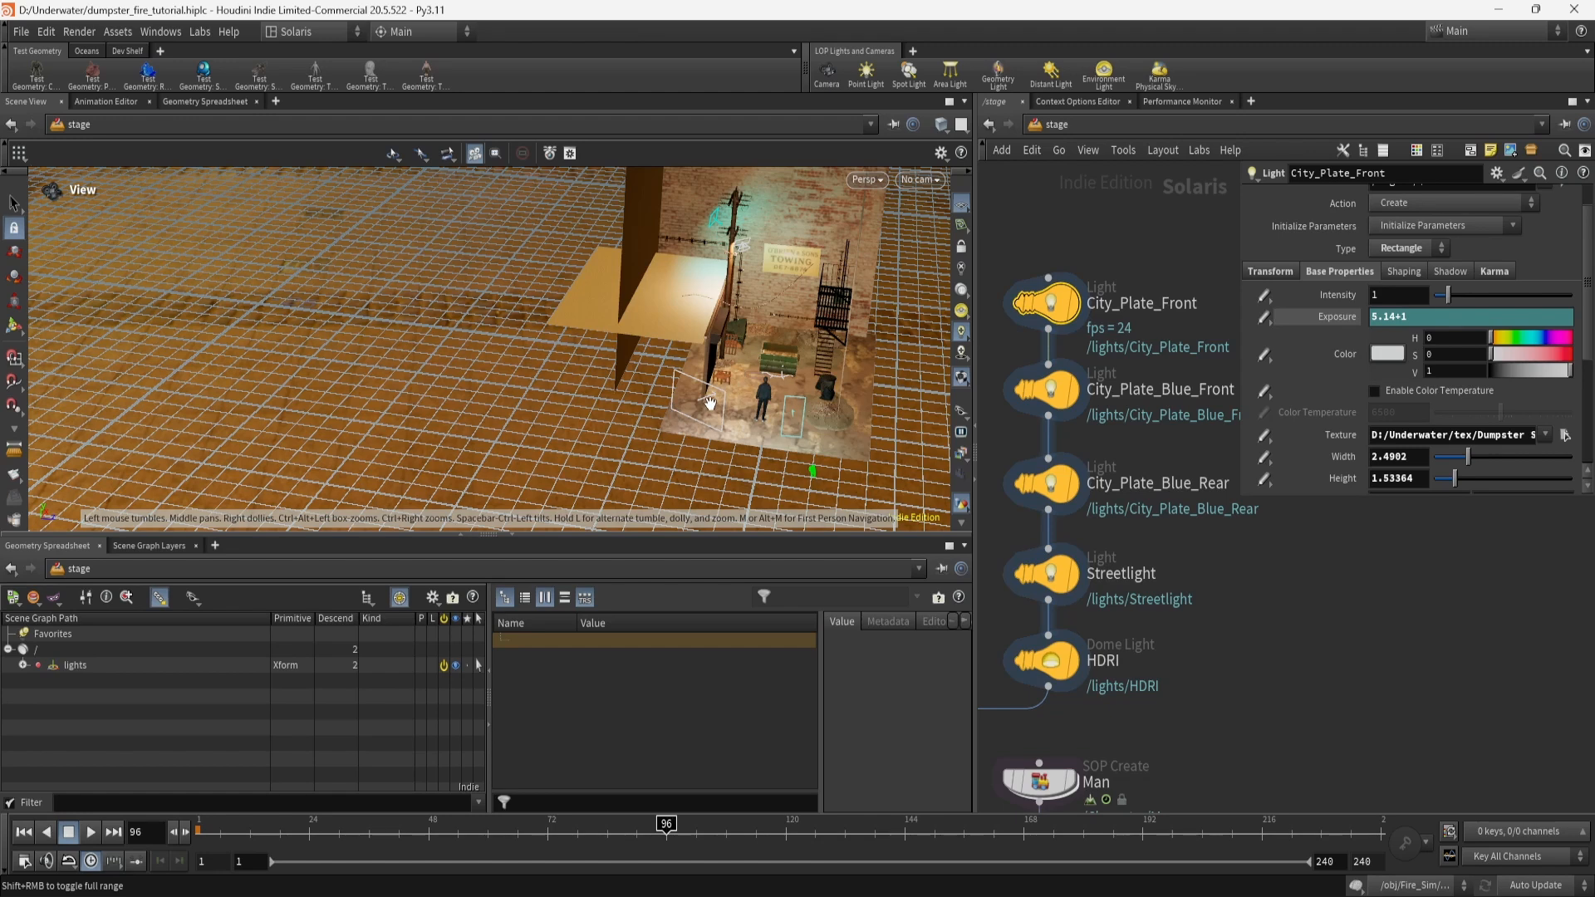
left_click_drag(704, 438, 694, 456)
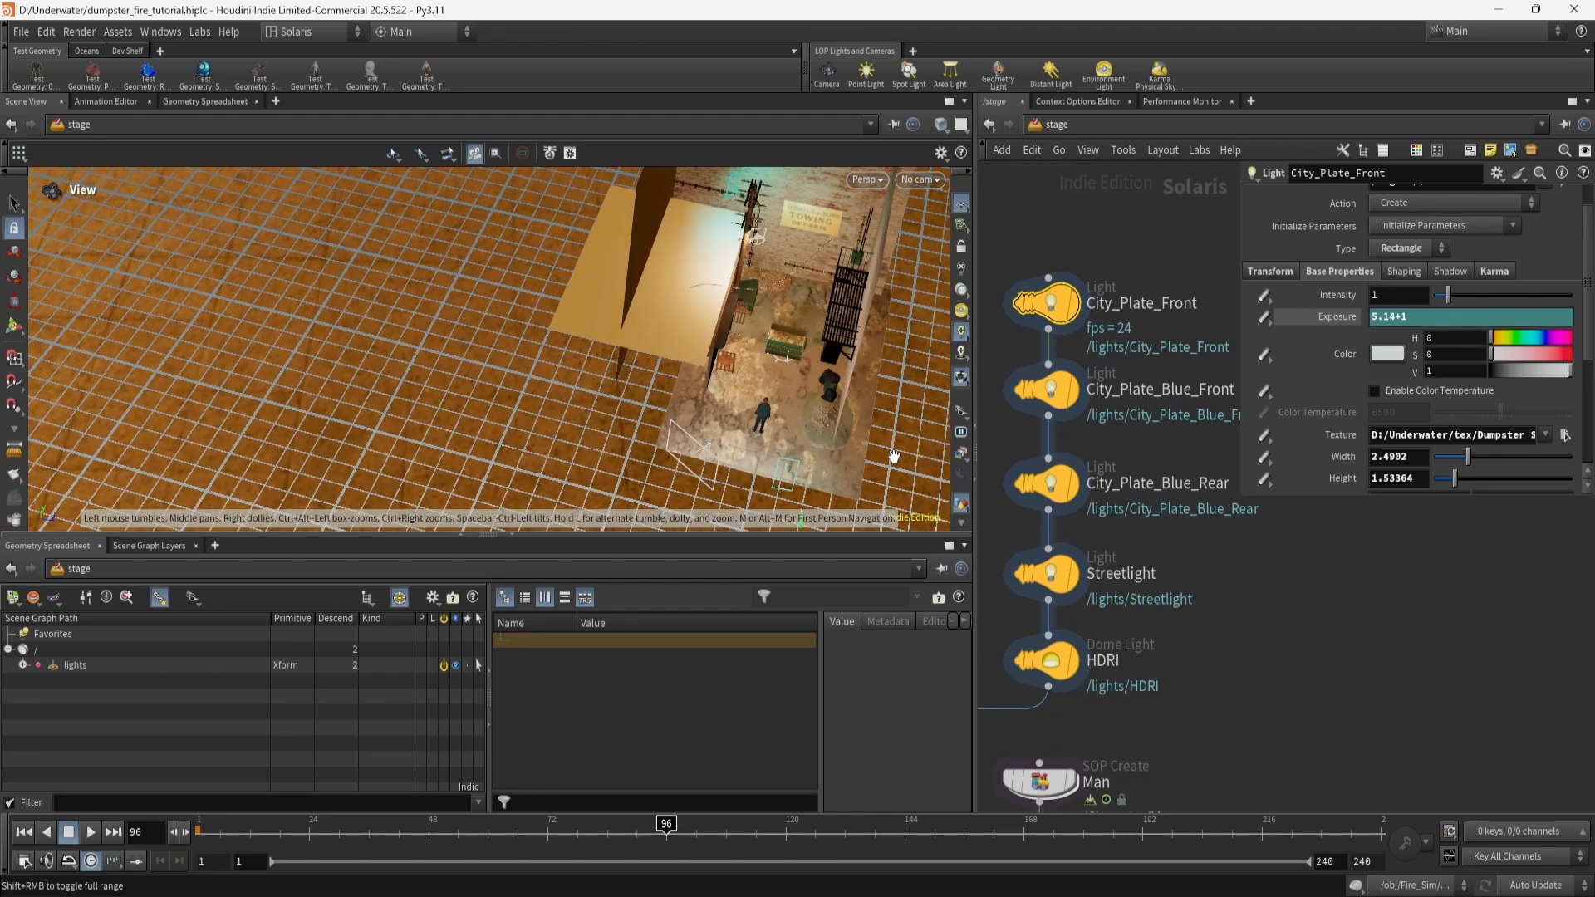
left_click(1054, 399)
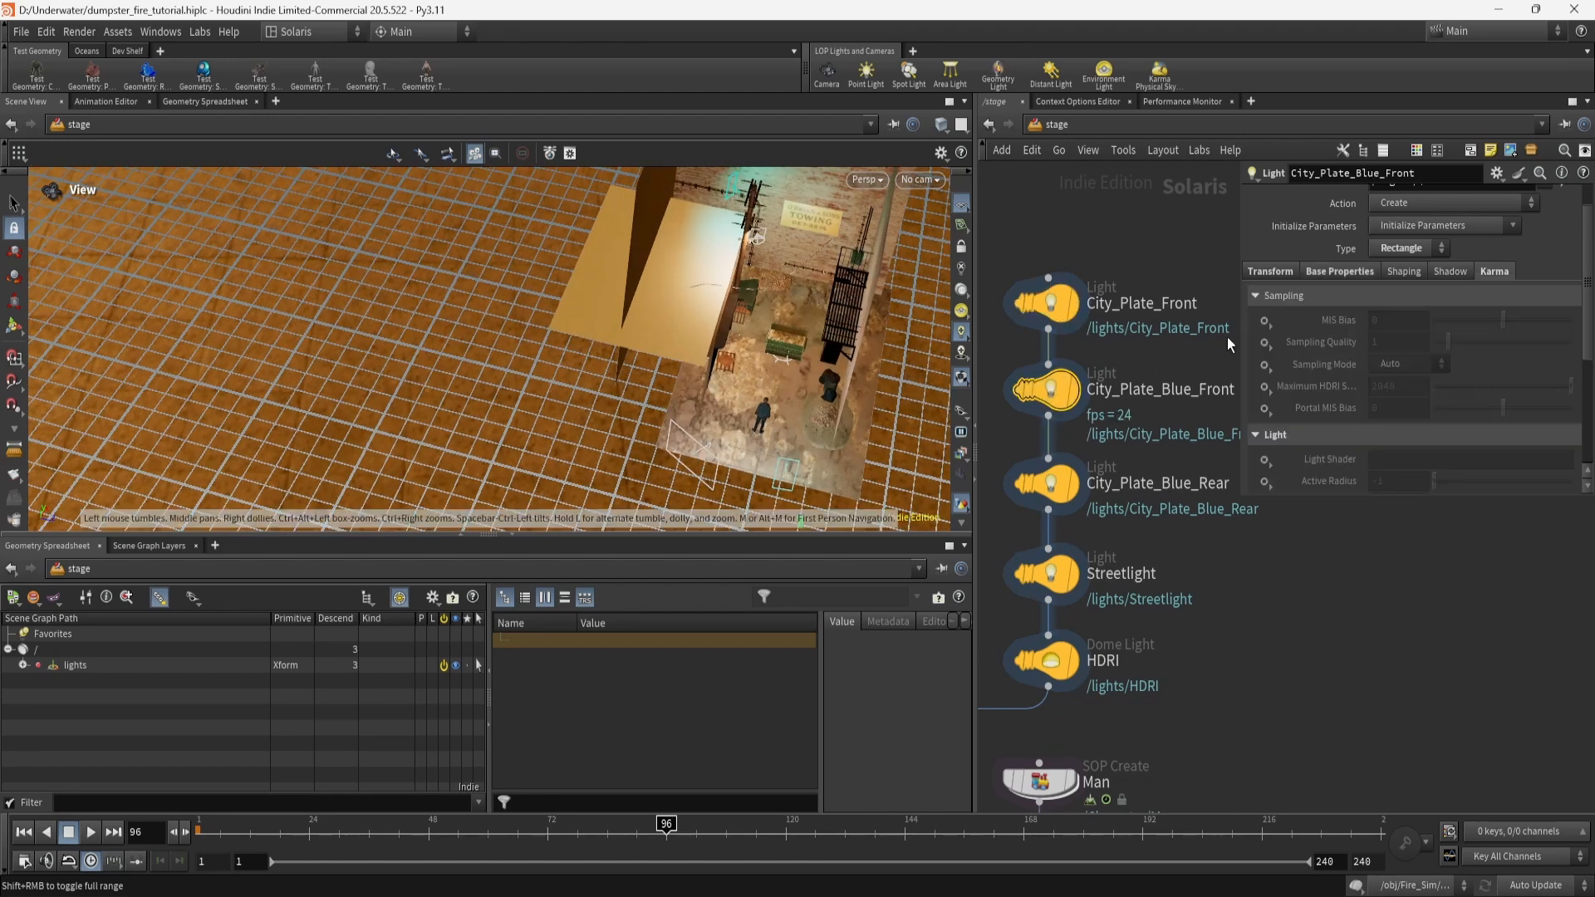
Check City_Plate_Blue_Front's colour, width and Karma LPE tag, then select City_Plate_Blue_Rear.
left_click(1335, 273)
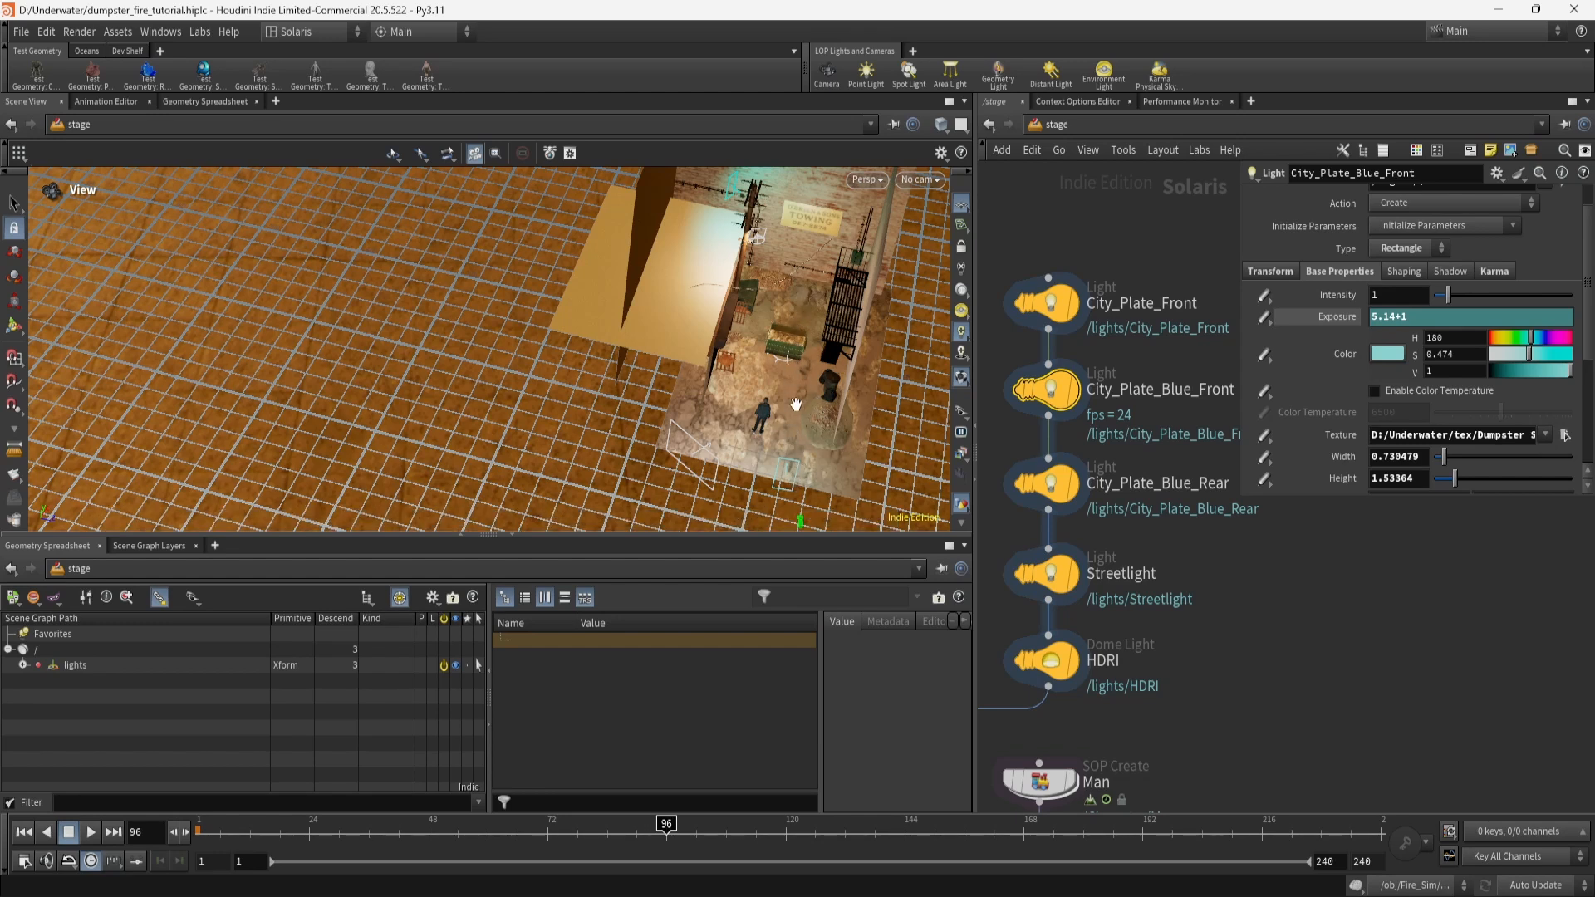
scroll(1353, 422, "up", 2)
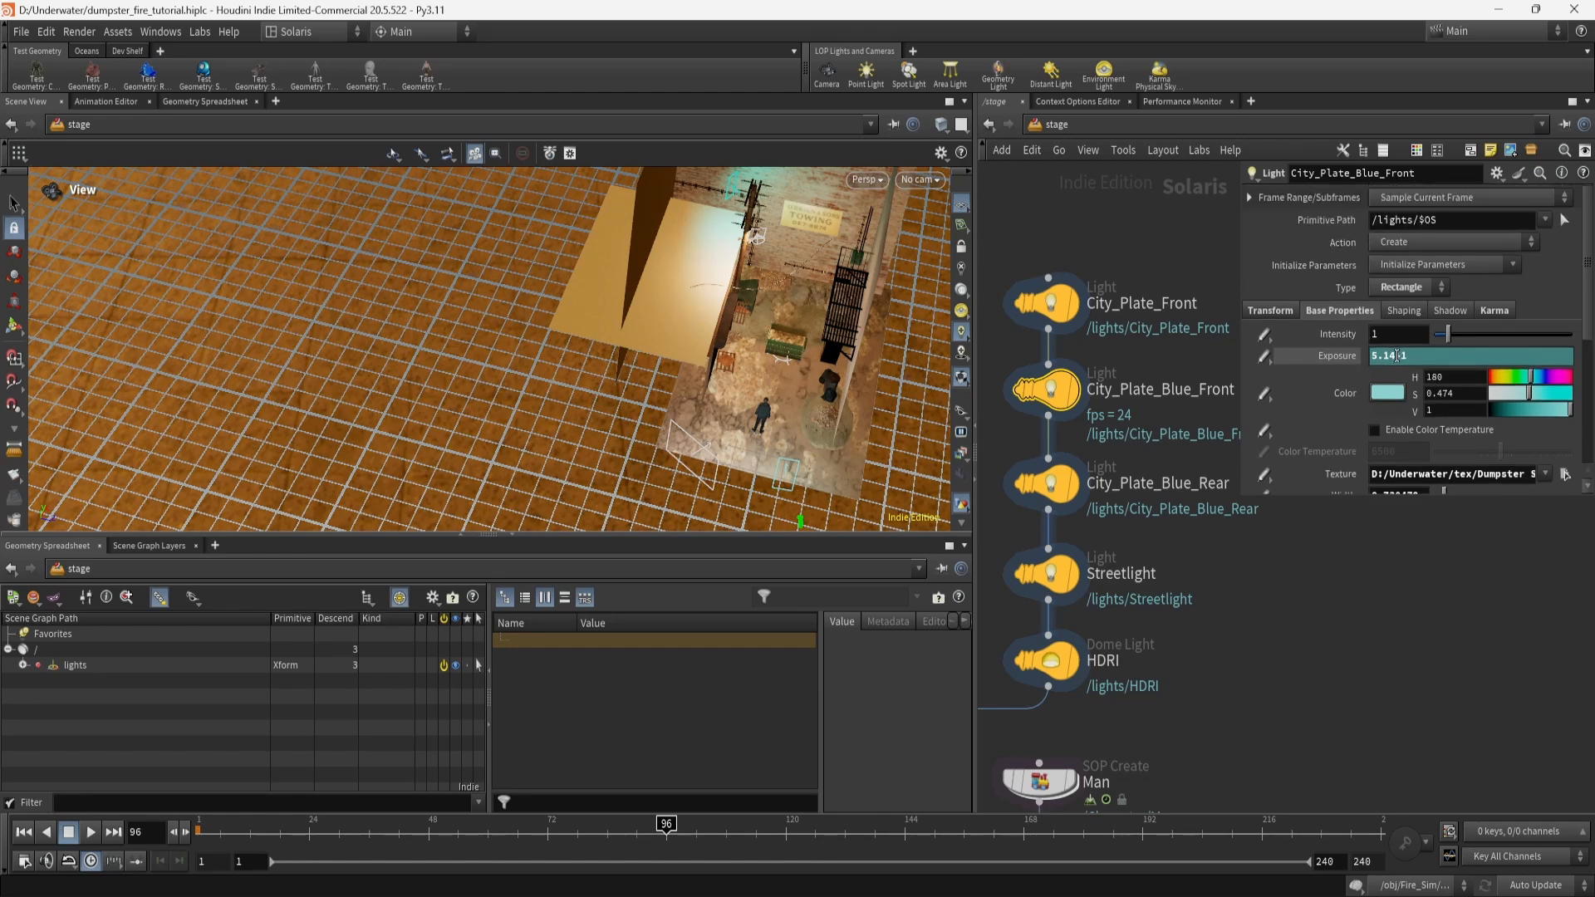
scroll(1362, 460, "down", 8)
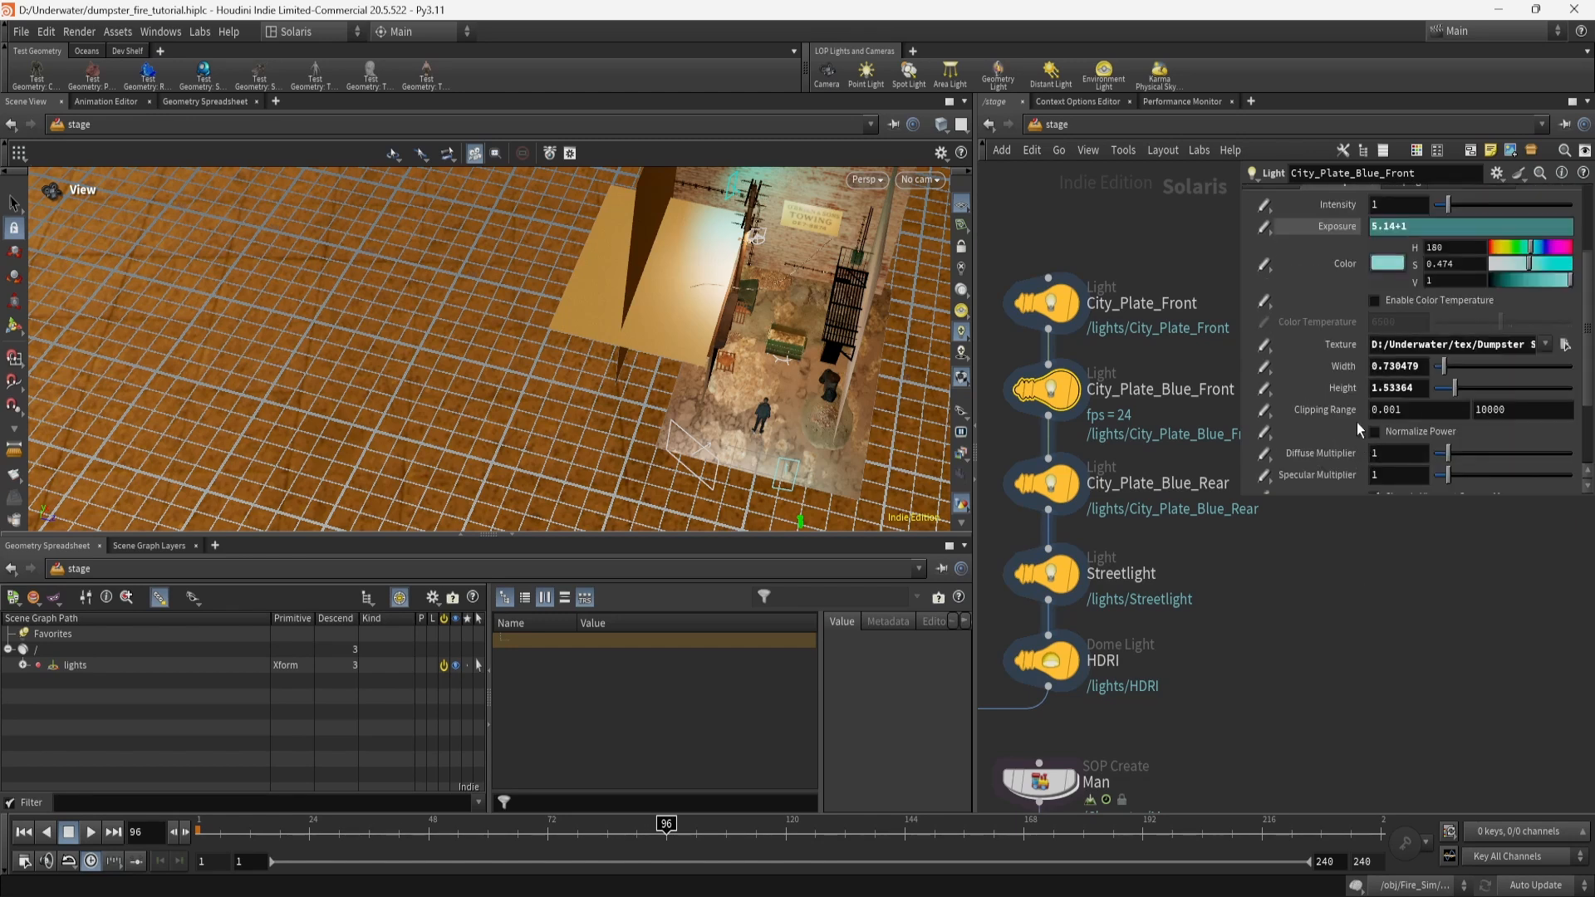
scroll(1358, 422, "up", 7)
left_click(1507, 295)
scroll(1416, 372, "down", 3)
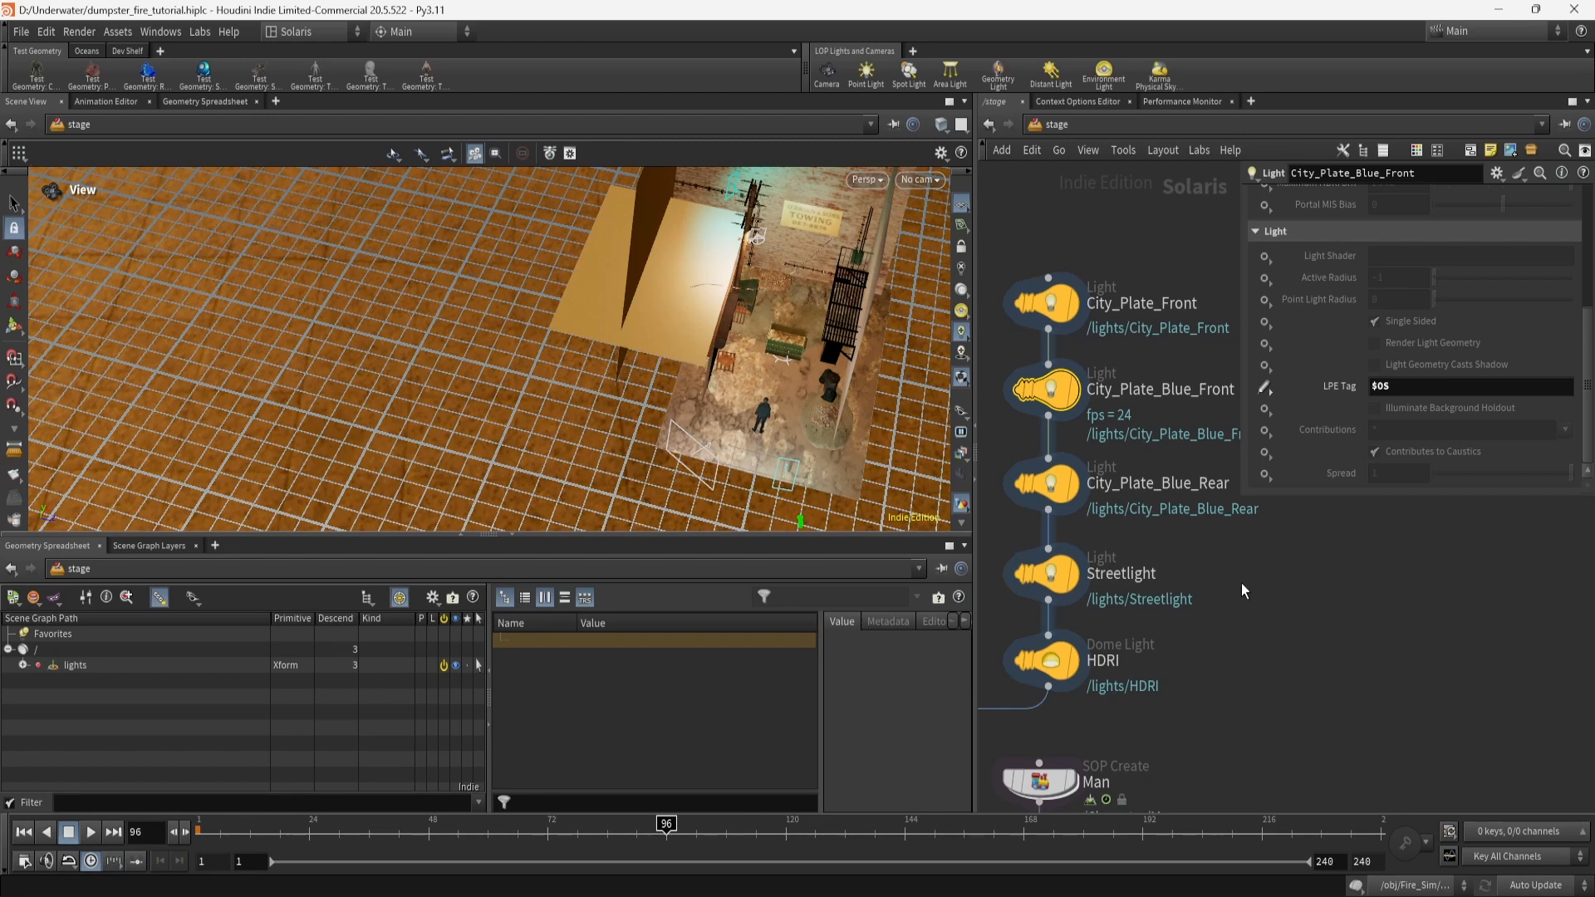
left_click(1043, 488)
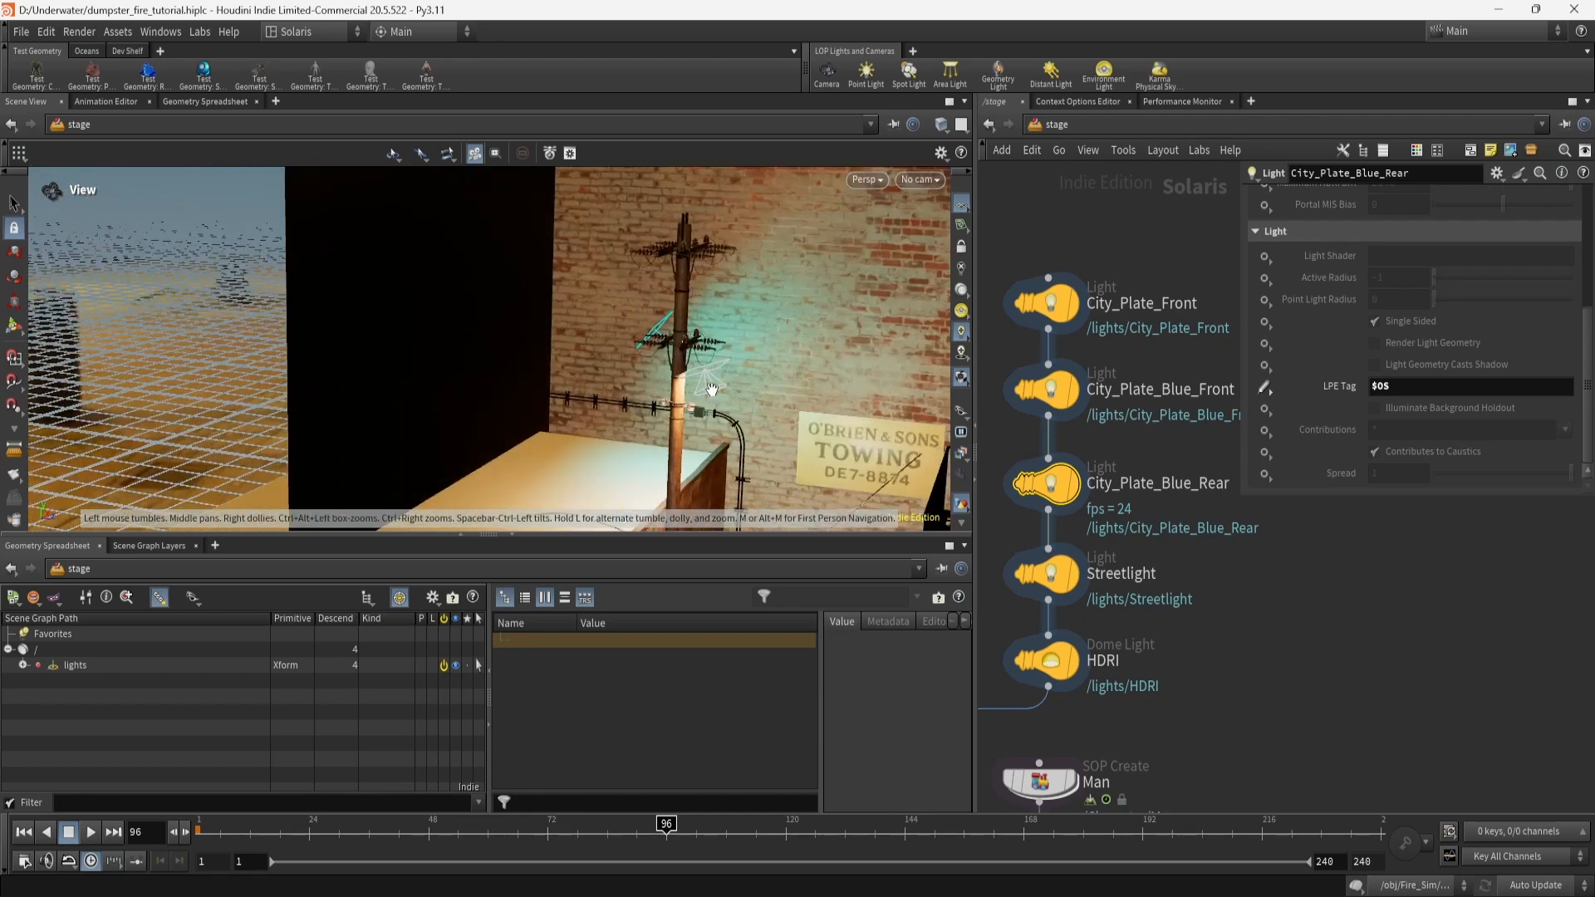
left_click_drag(710, 386, 652, 230)
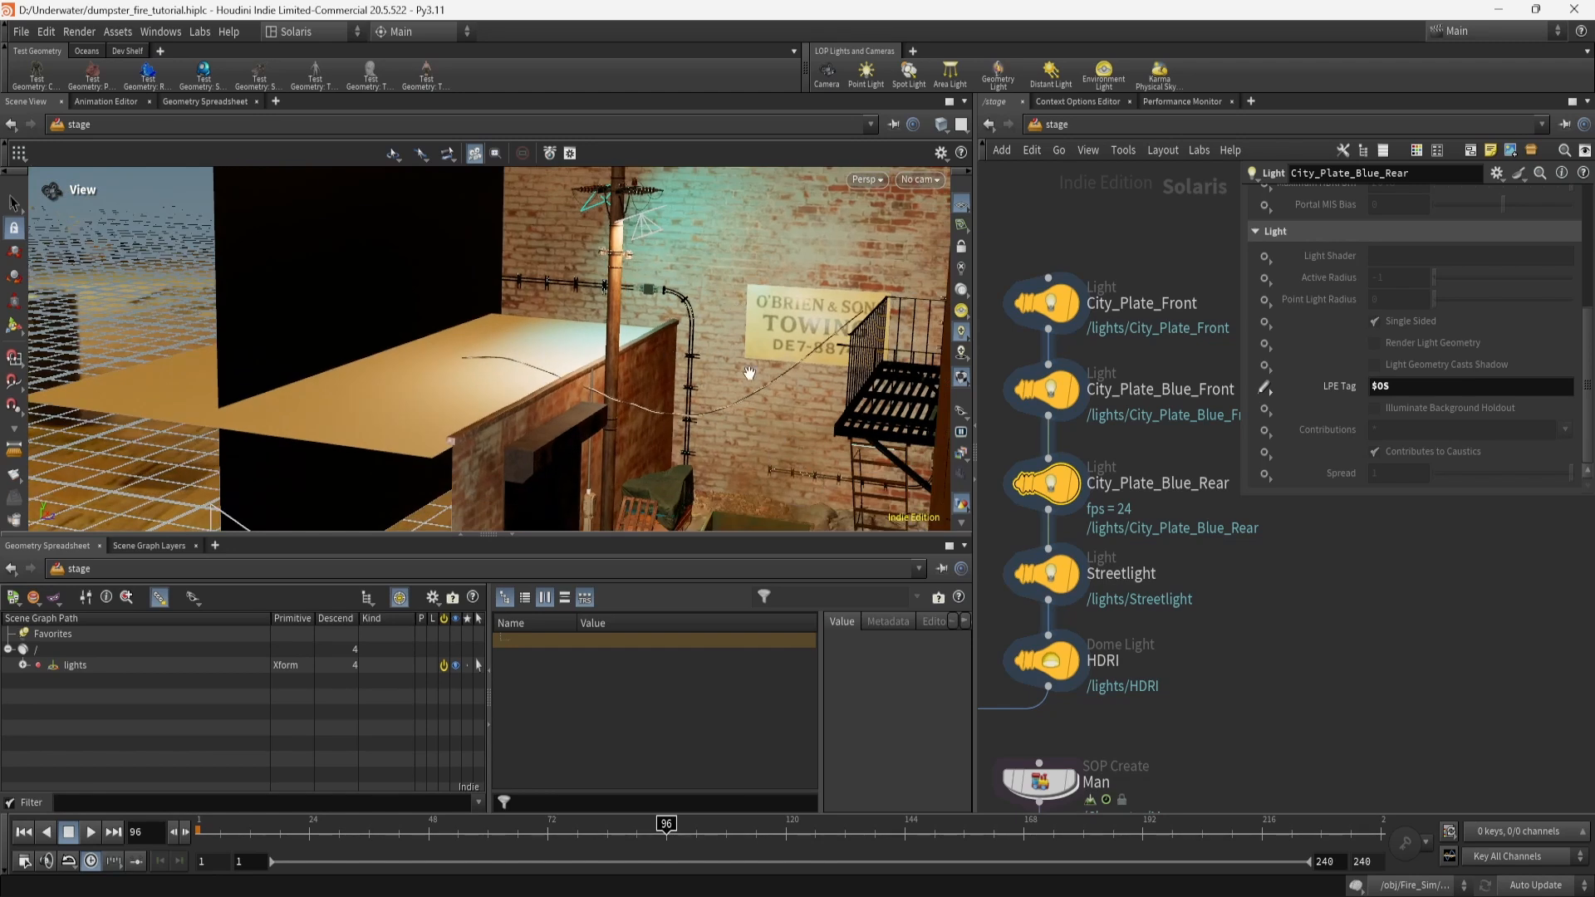
Inspect the Streetlight's 50.5 spotlight angle and barndoors while orbiting around the pole and alley.
left_click(1028, 561)
left_click_drag(626, 314, 588, 277)
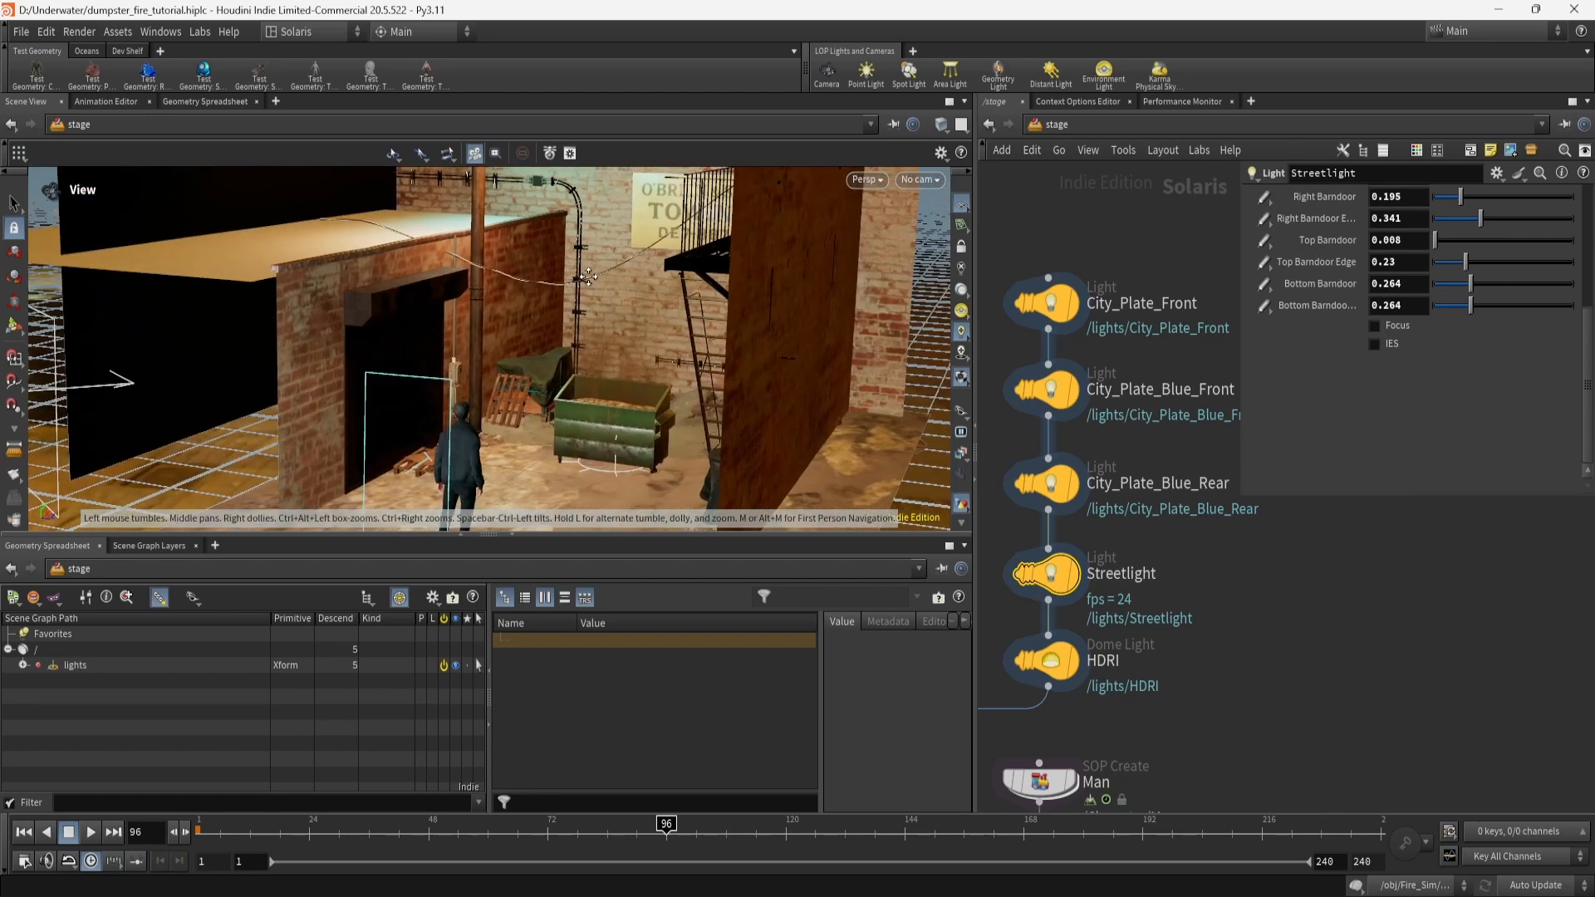
middle_click_drag(588, 276, 649, 402)
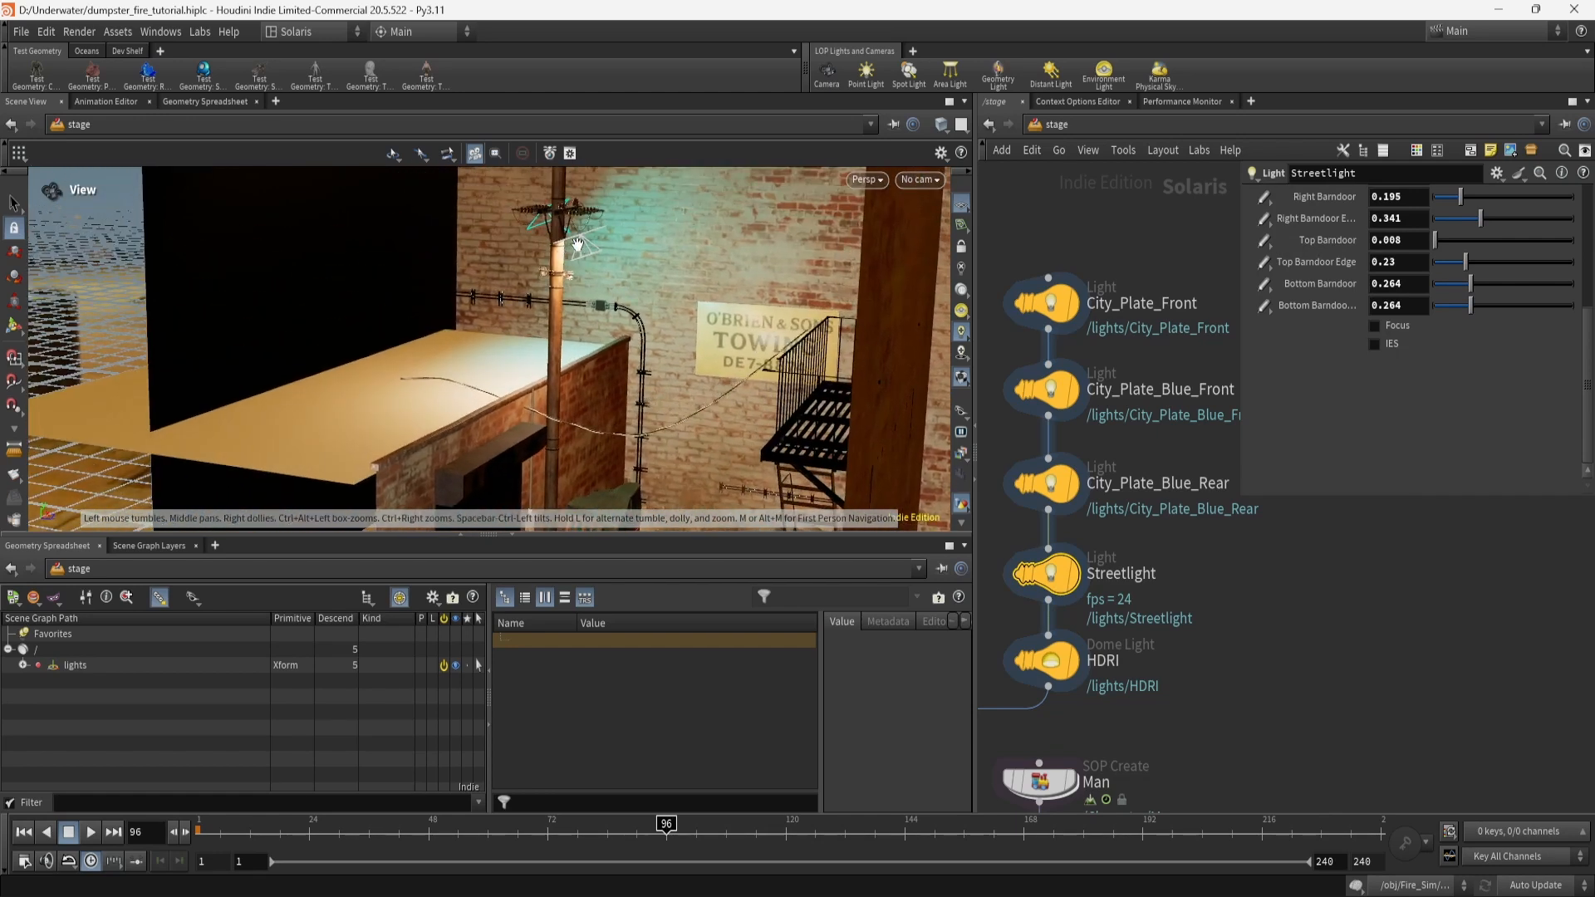
middle_click_drag(623, 388, 616, 194)
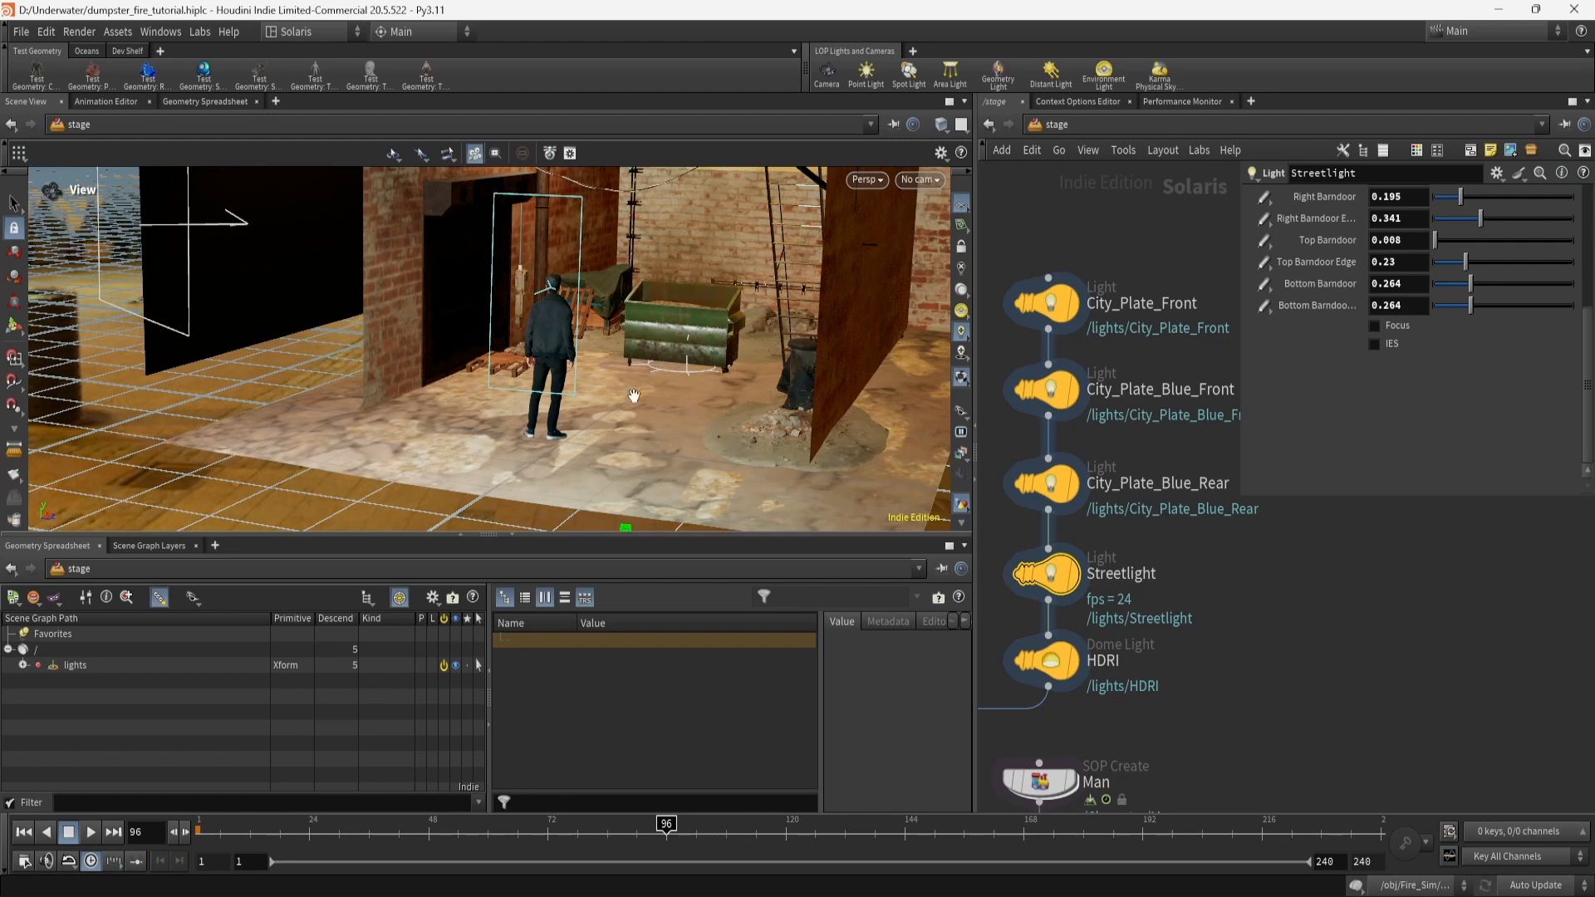
scroll(1361, 391, "up", 5)
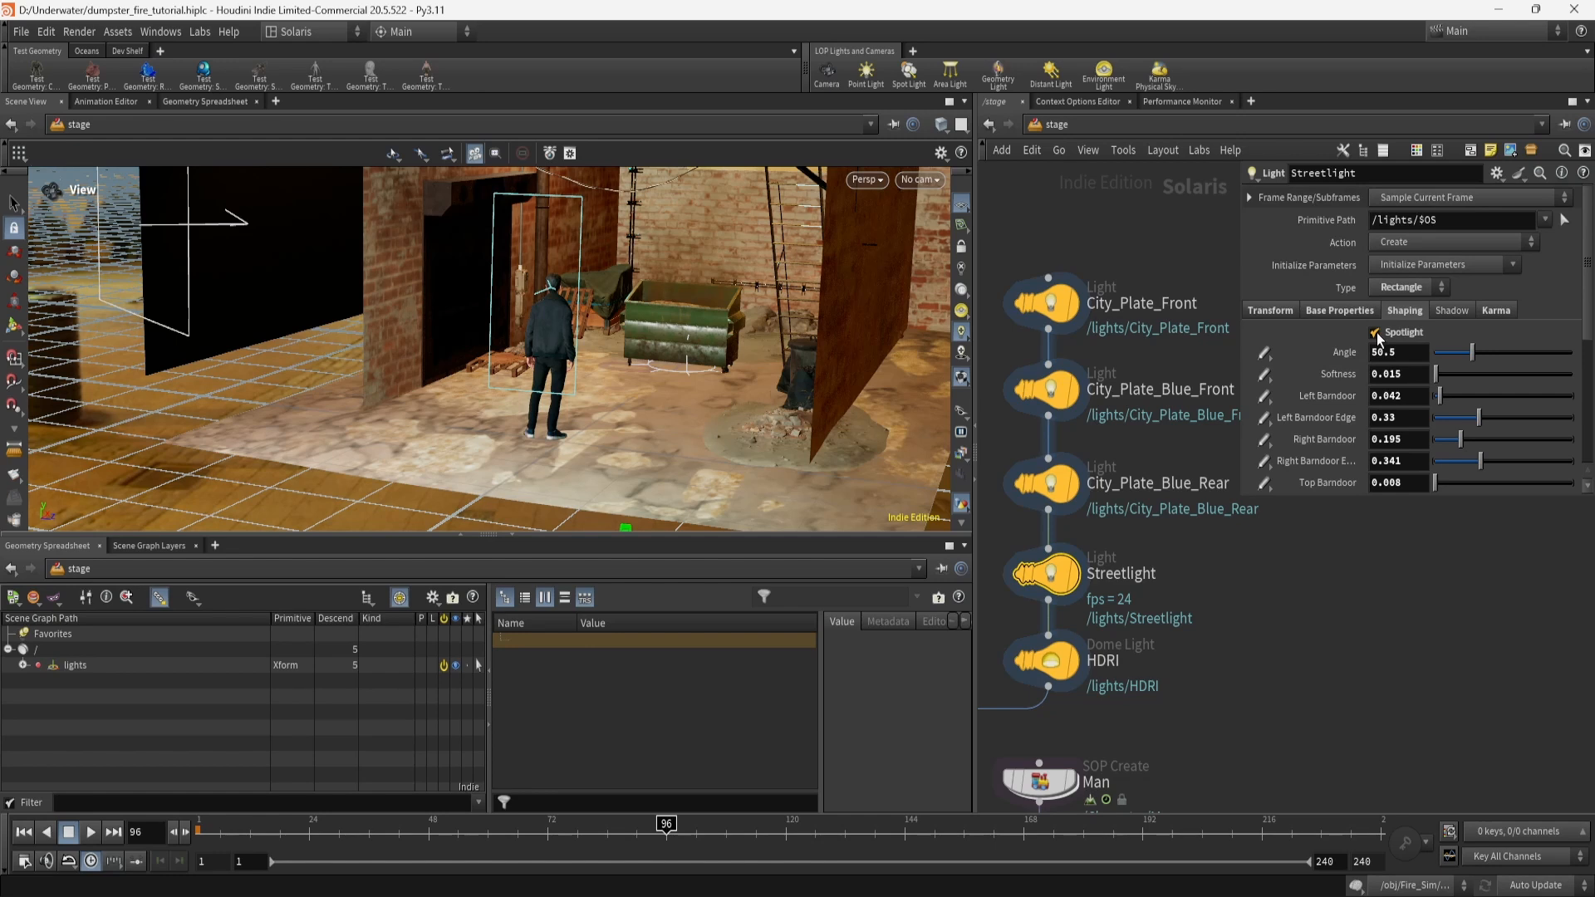
left_click_drag(720, 283, 712, 404)
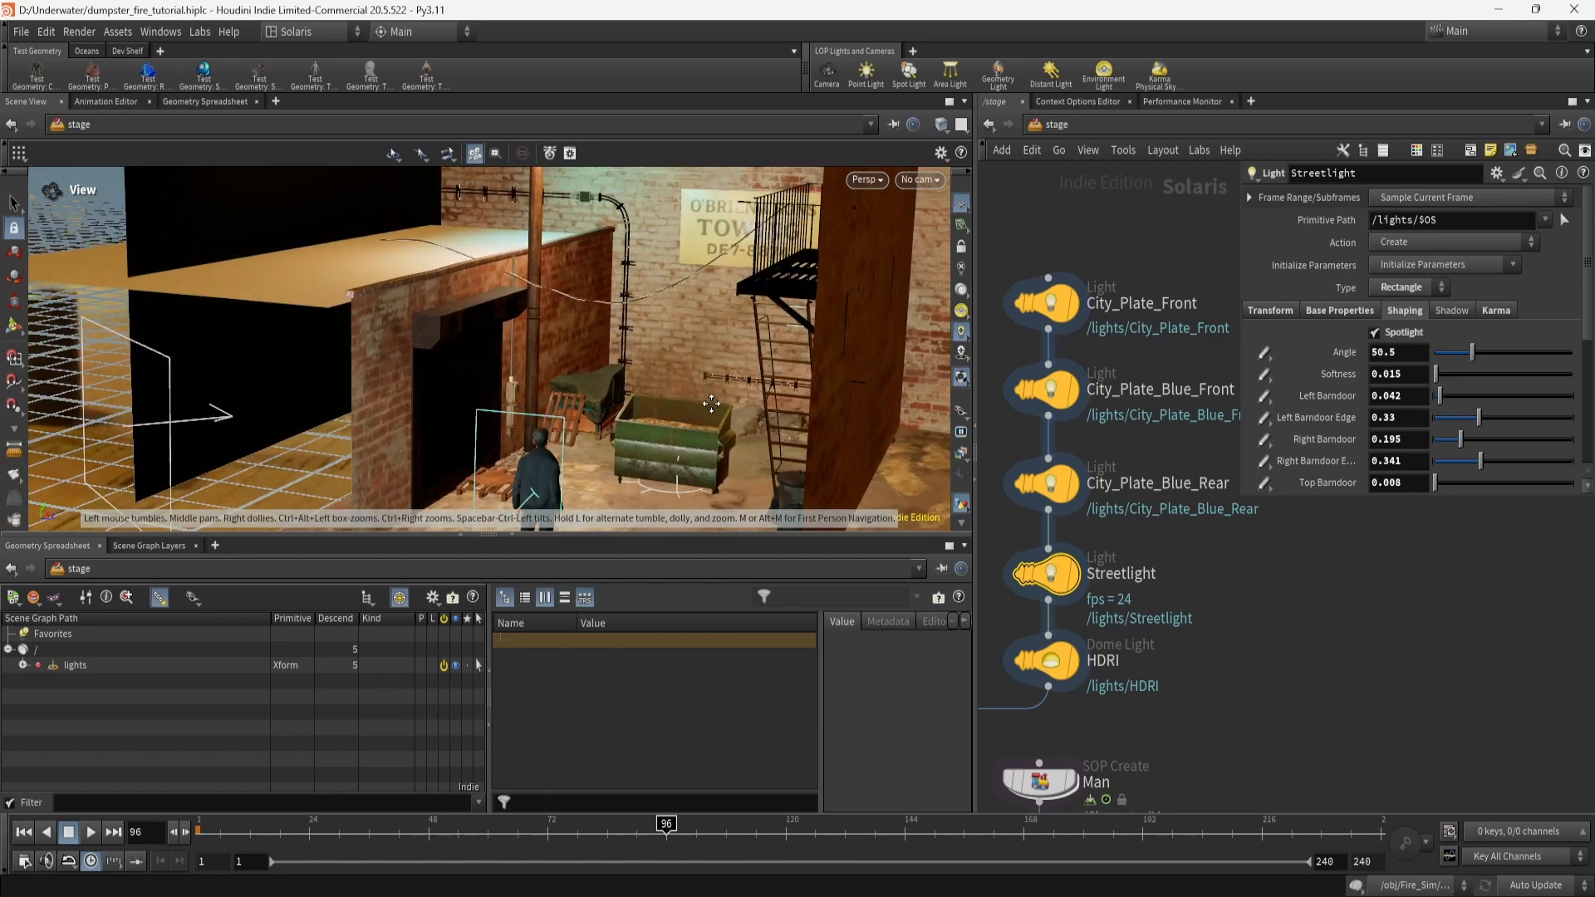
middle_click_drag(711, 404, 706, 510)
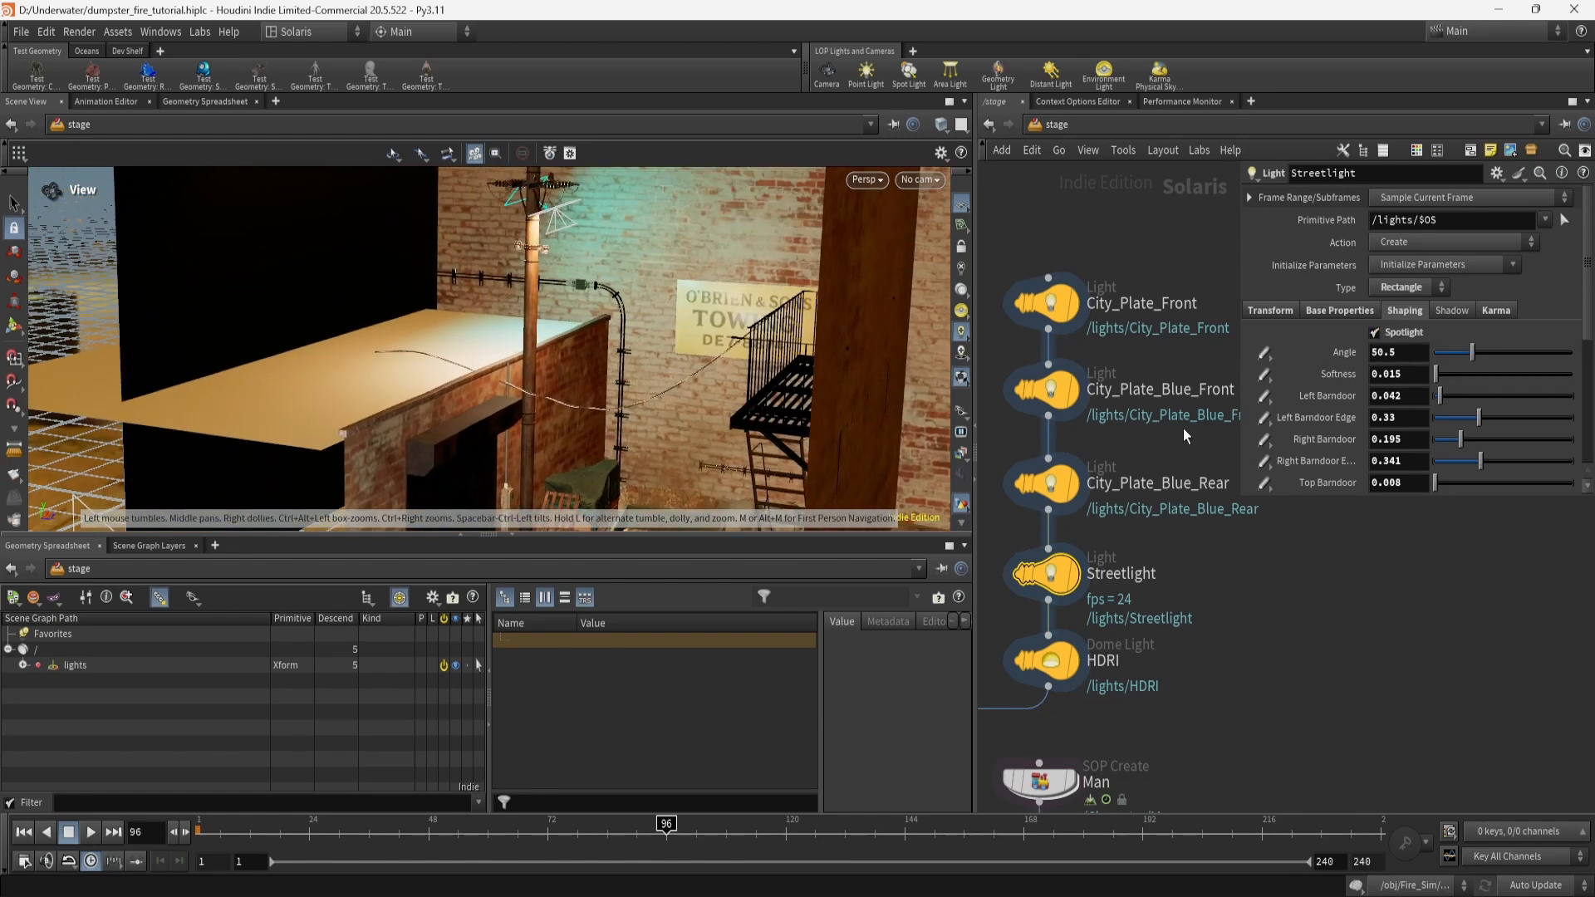
scroll(1371, 415, "down", 2)
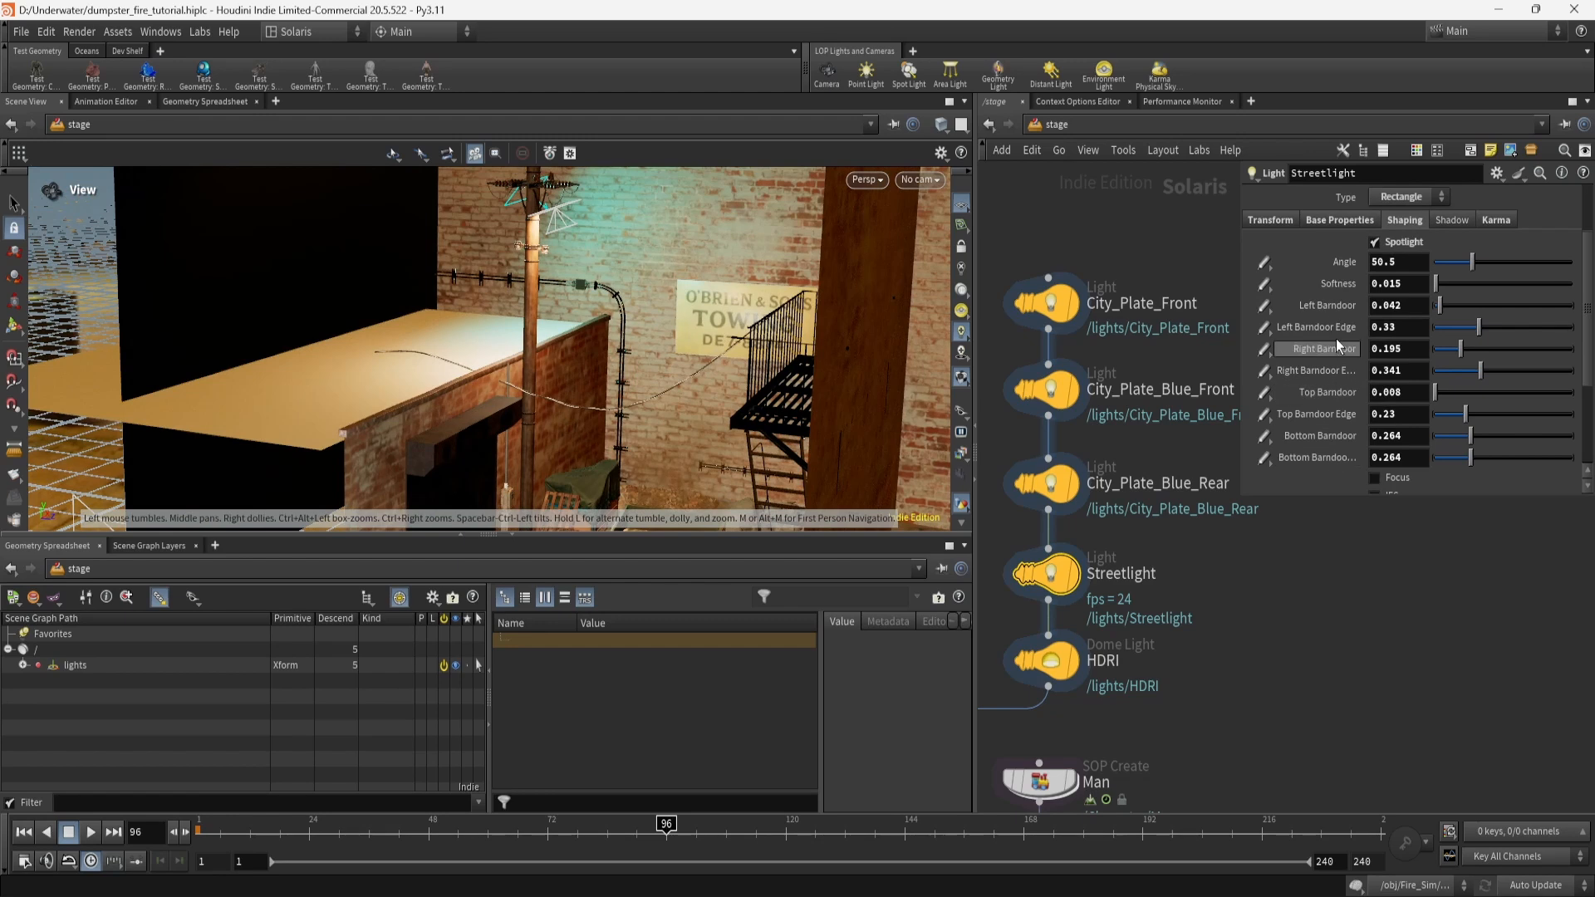
middle_click_drag(639, 426, 628, 288)
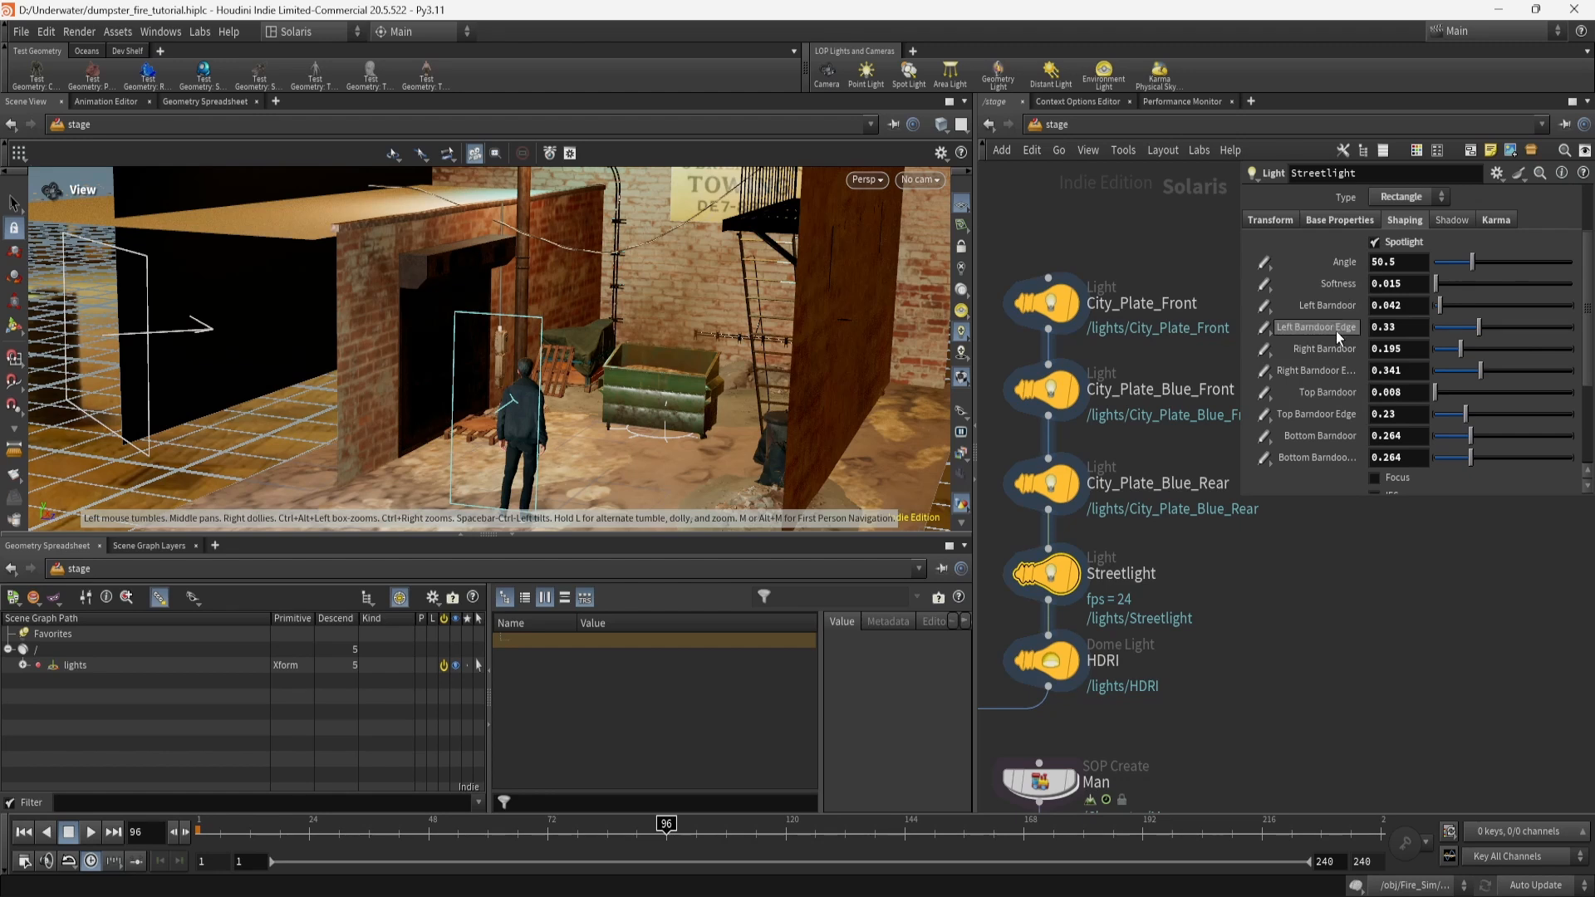
middle_click_drag(1239, 713, 1247, 644)
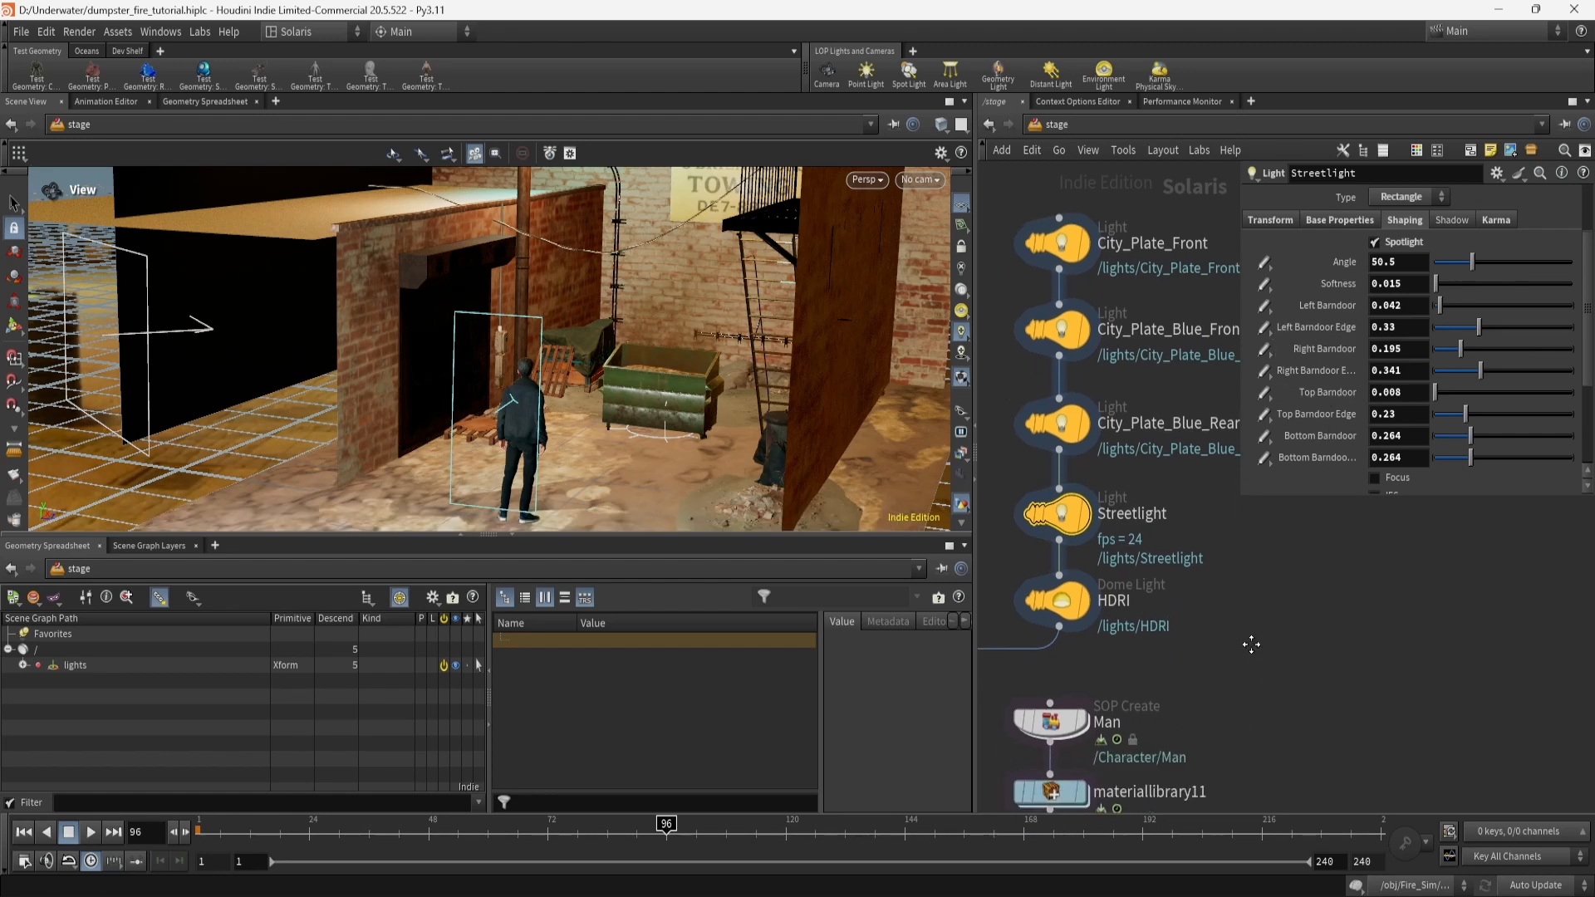
Check the HDRI dome light's LPE tag and urban night texture, then orbit out wide.
left_click(1065, 584)
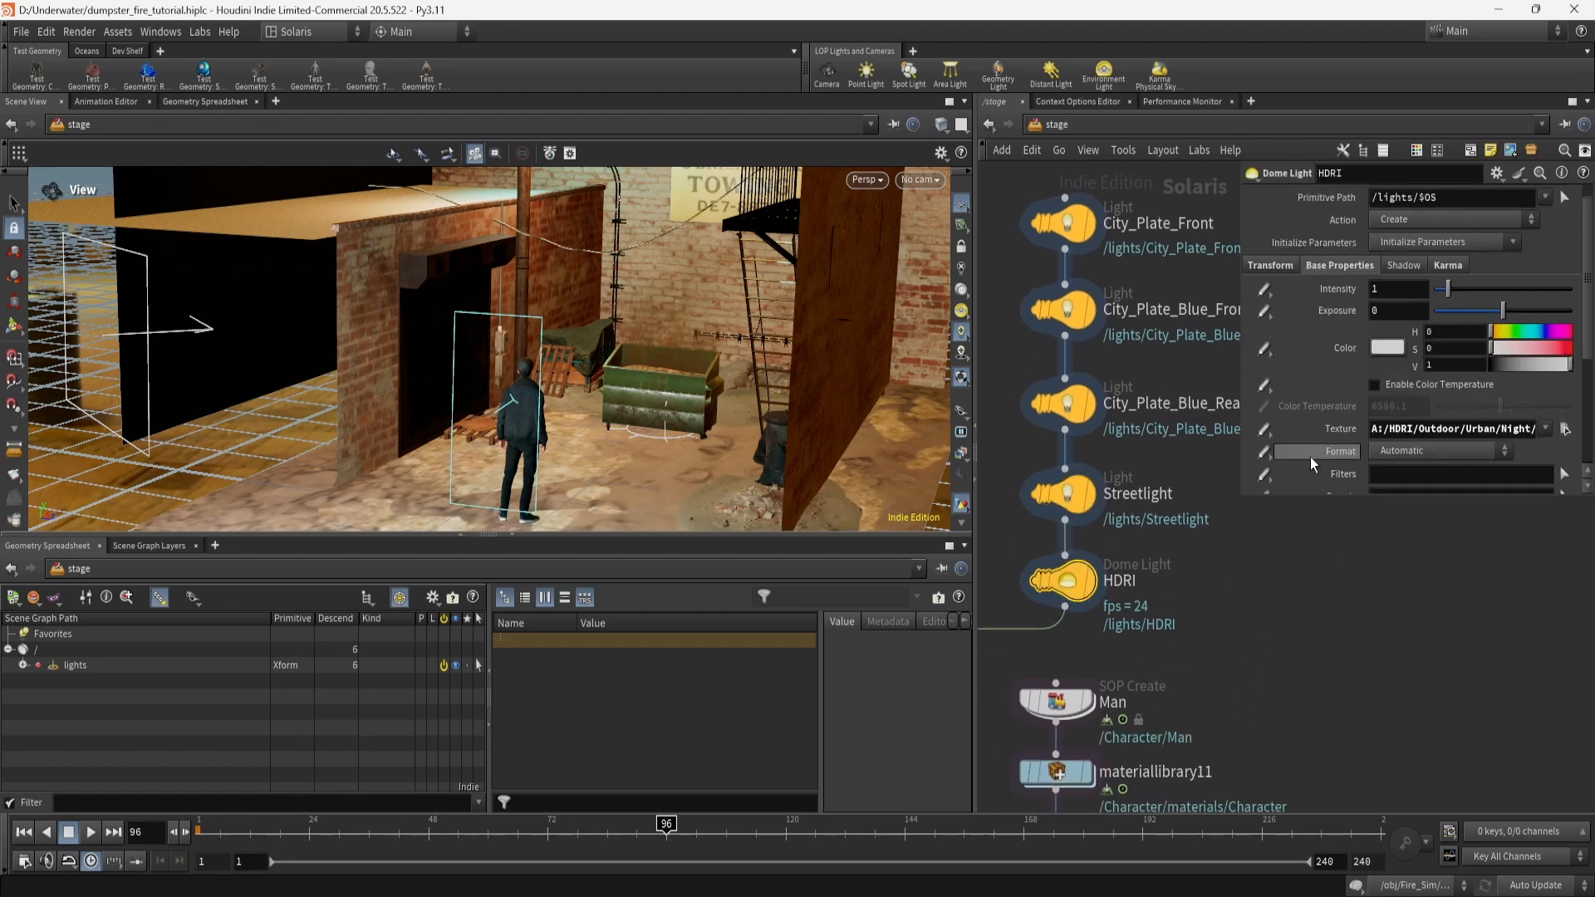
left_click(1450, 265)
scroll(1398, 467, "down", 5)
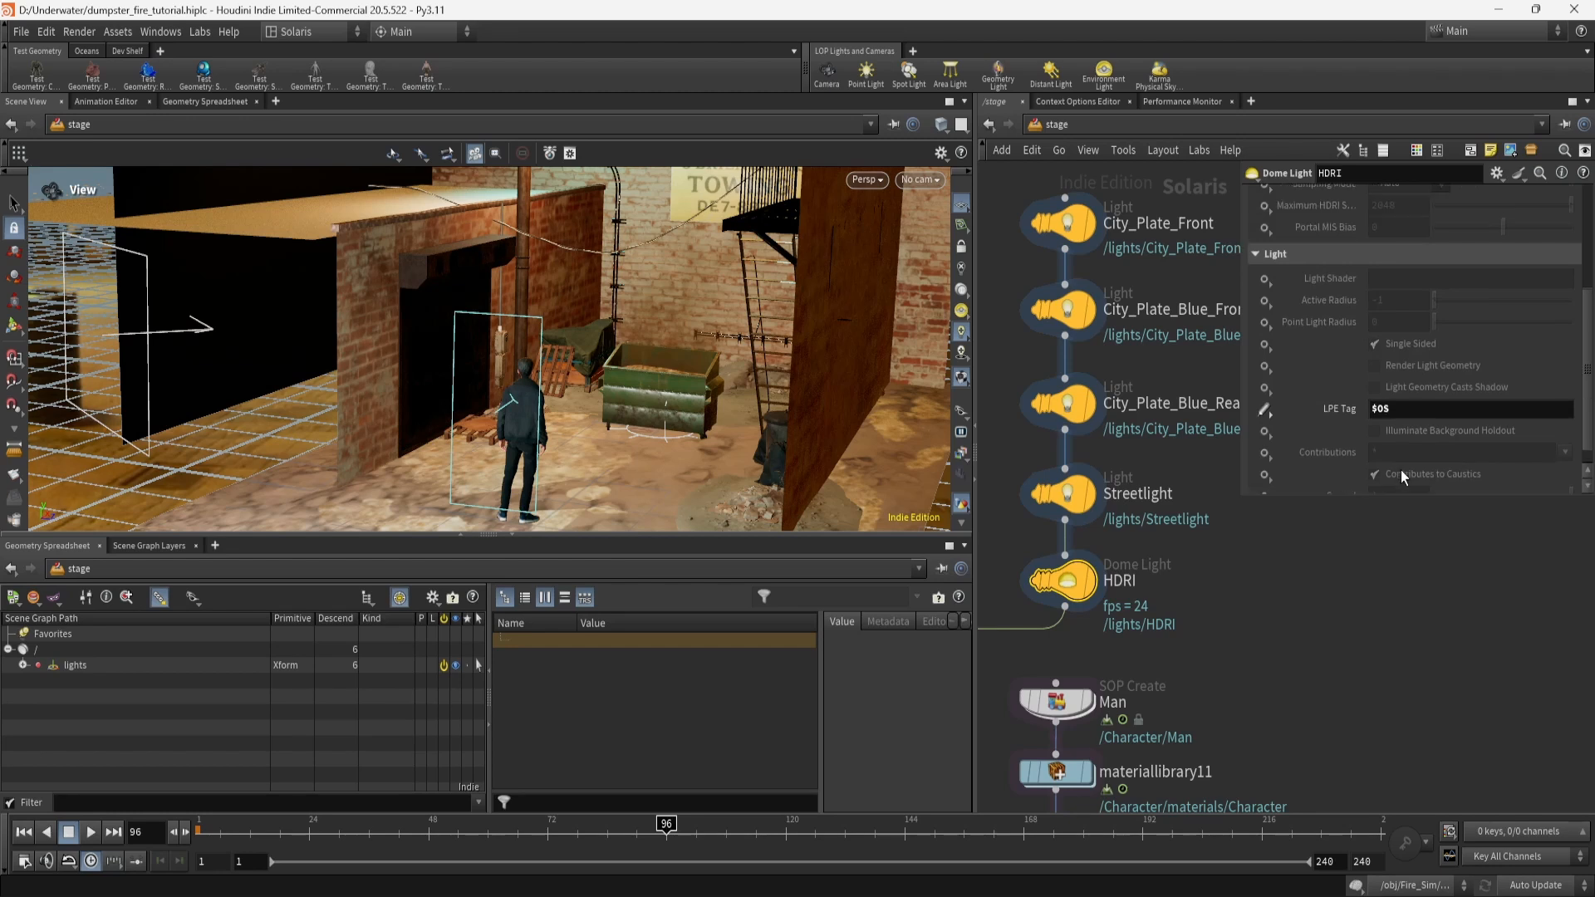
scroll(1401, 470, "up", 2)
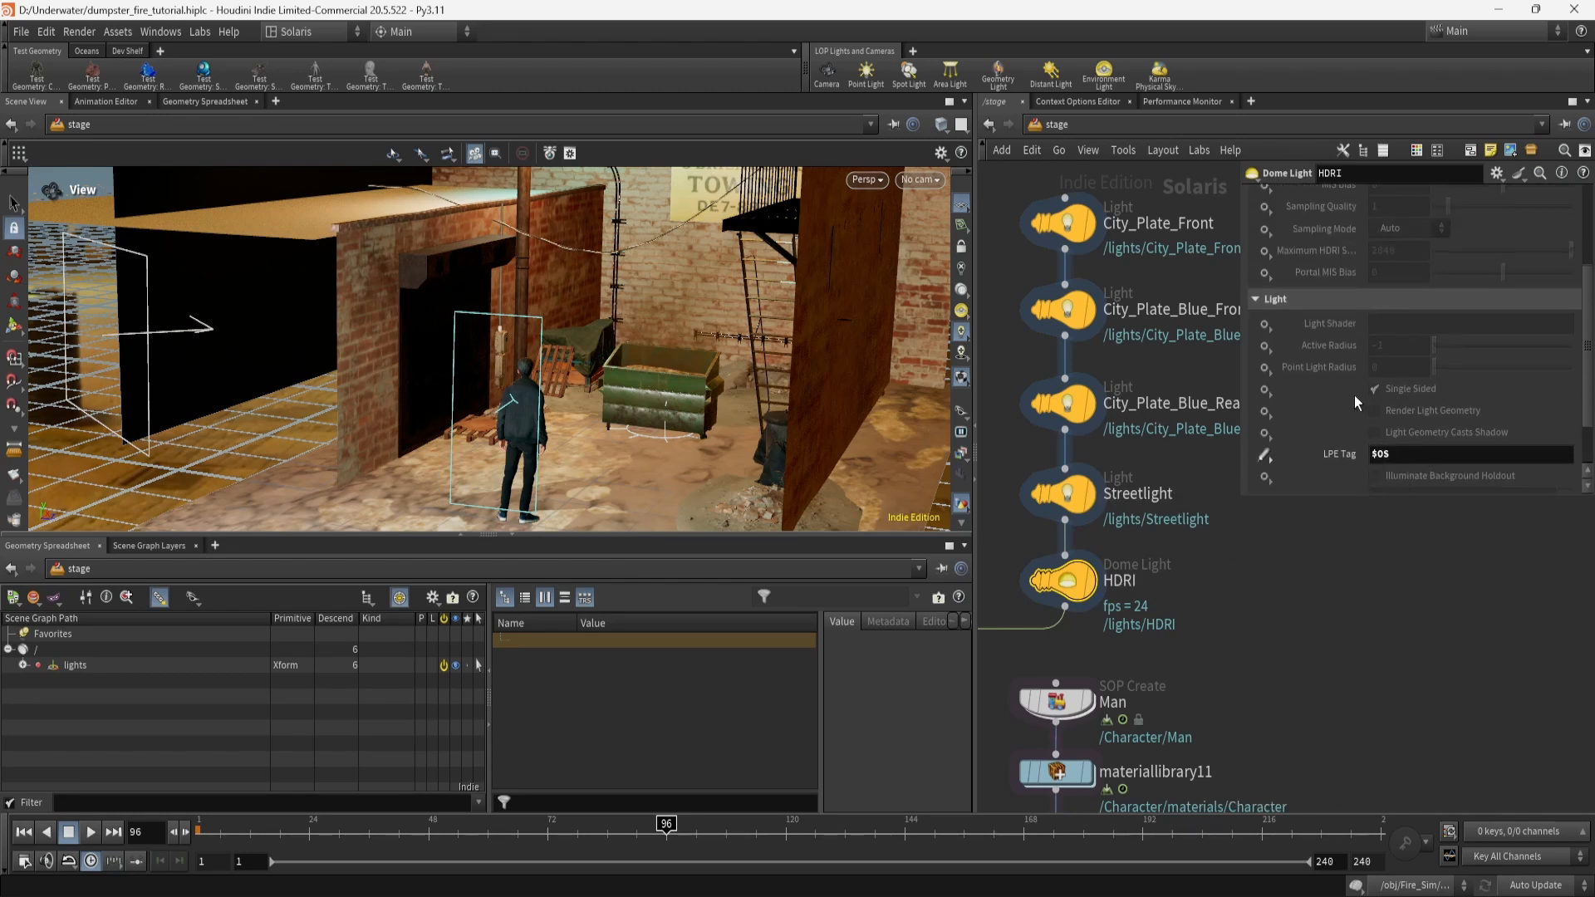
scroll(1354, 395, "up", 4)
left_click(1349, 285)
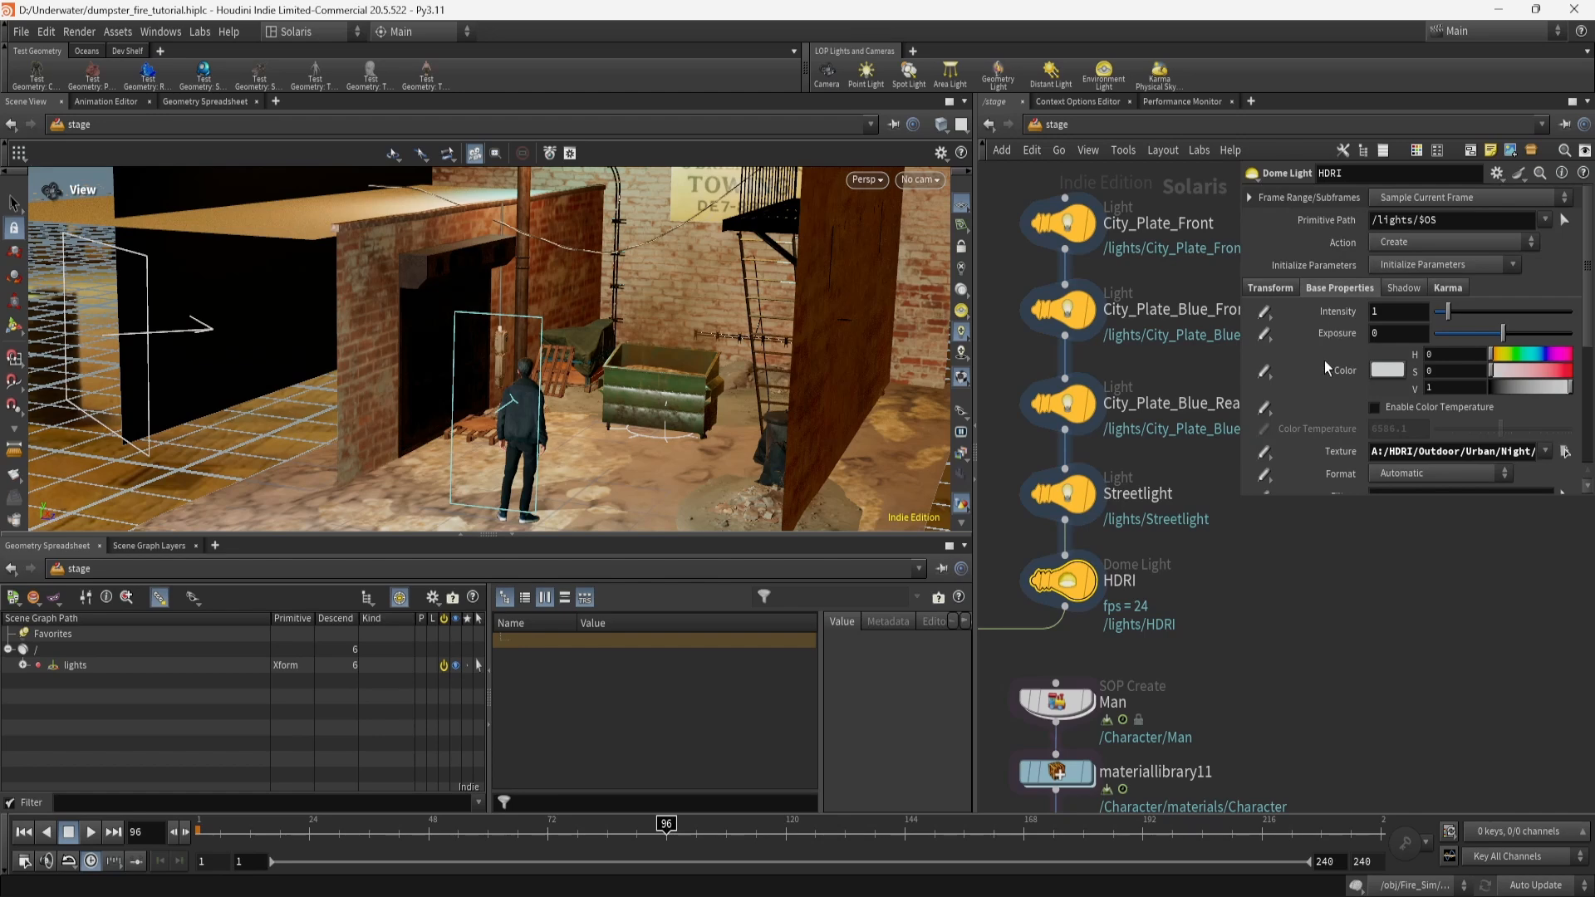
left_click_drag(625, 337, 275, 392)
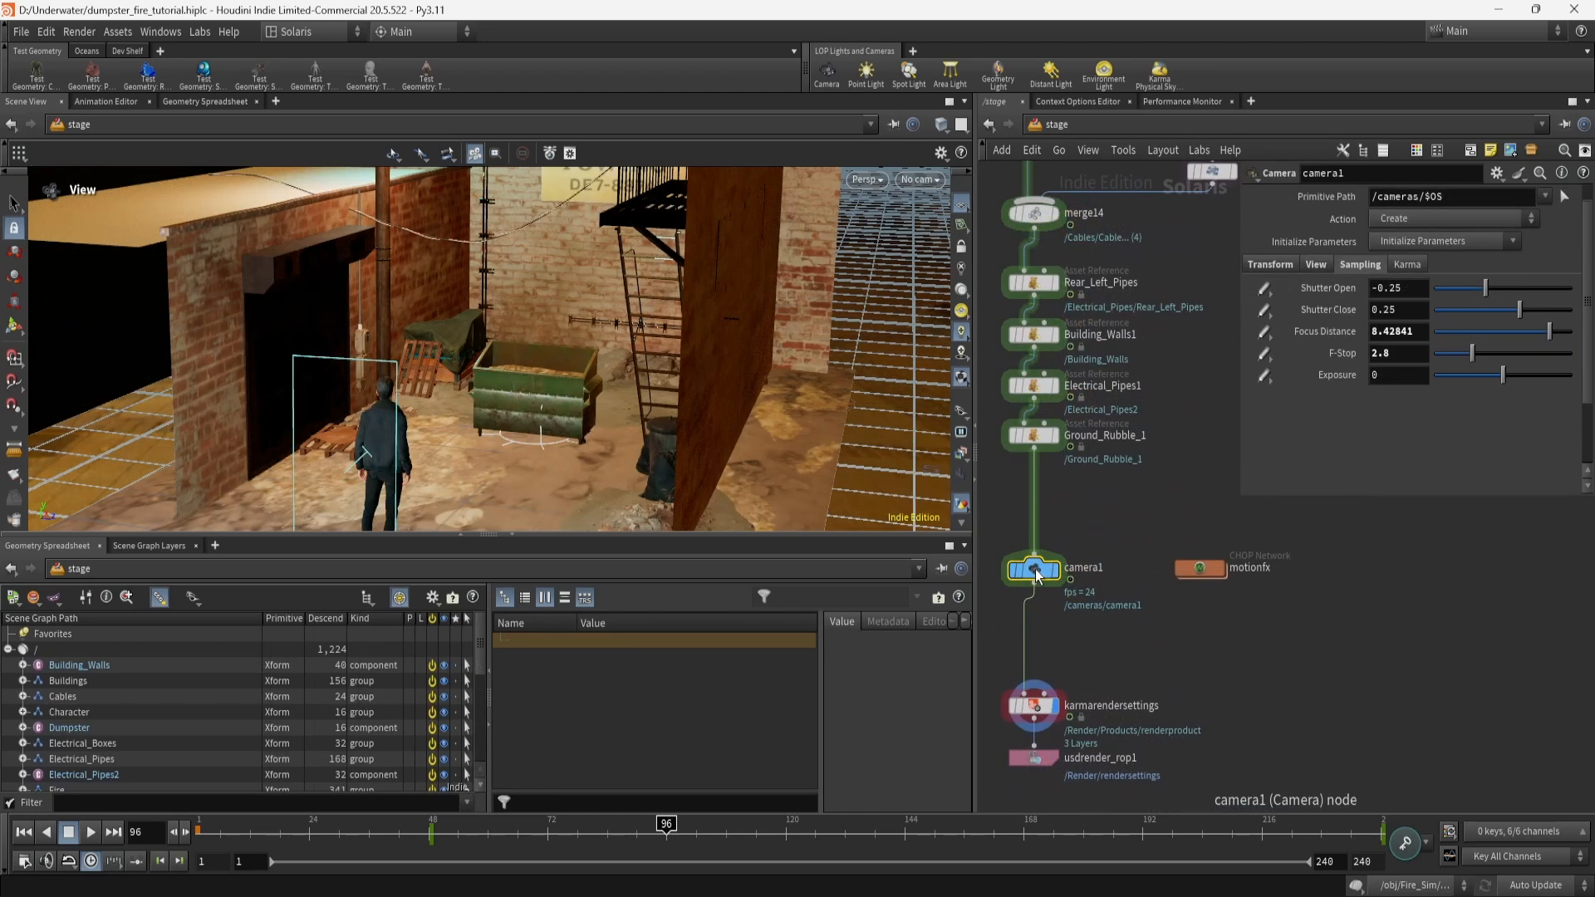
Add a noise motion effect to camera1's transform and return to the stage network.
mouse_move(1053, 566)
mouse_move(1346, 361)
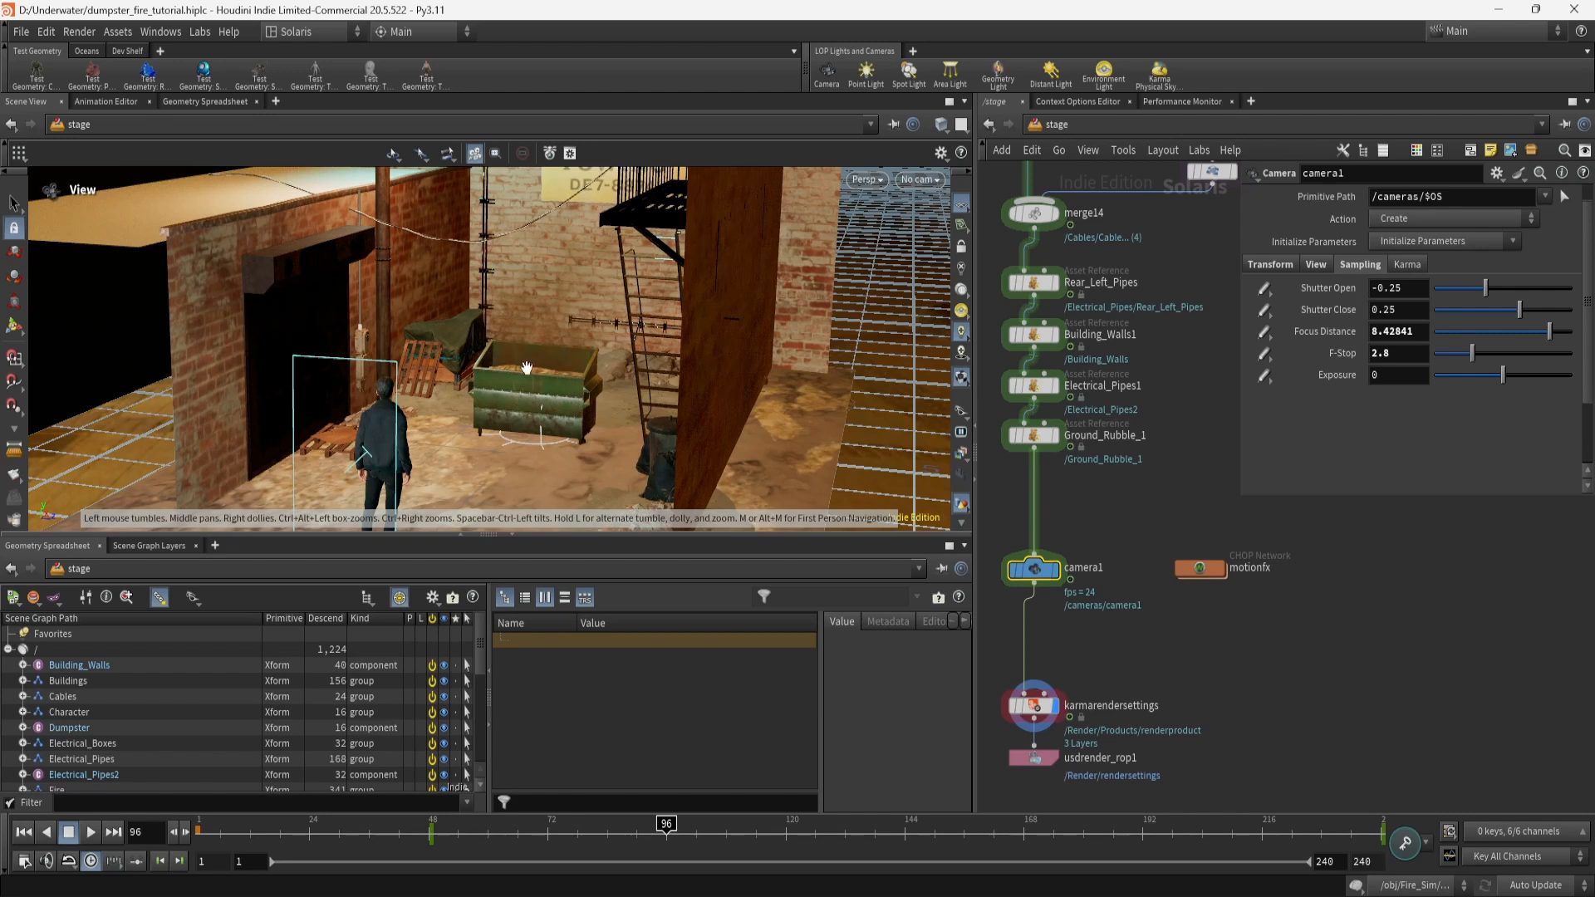
left_click(1283, 266)
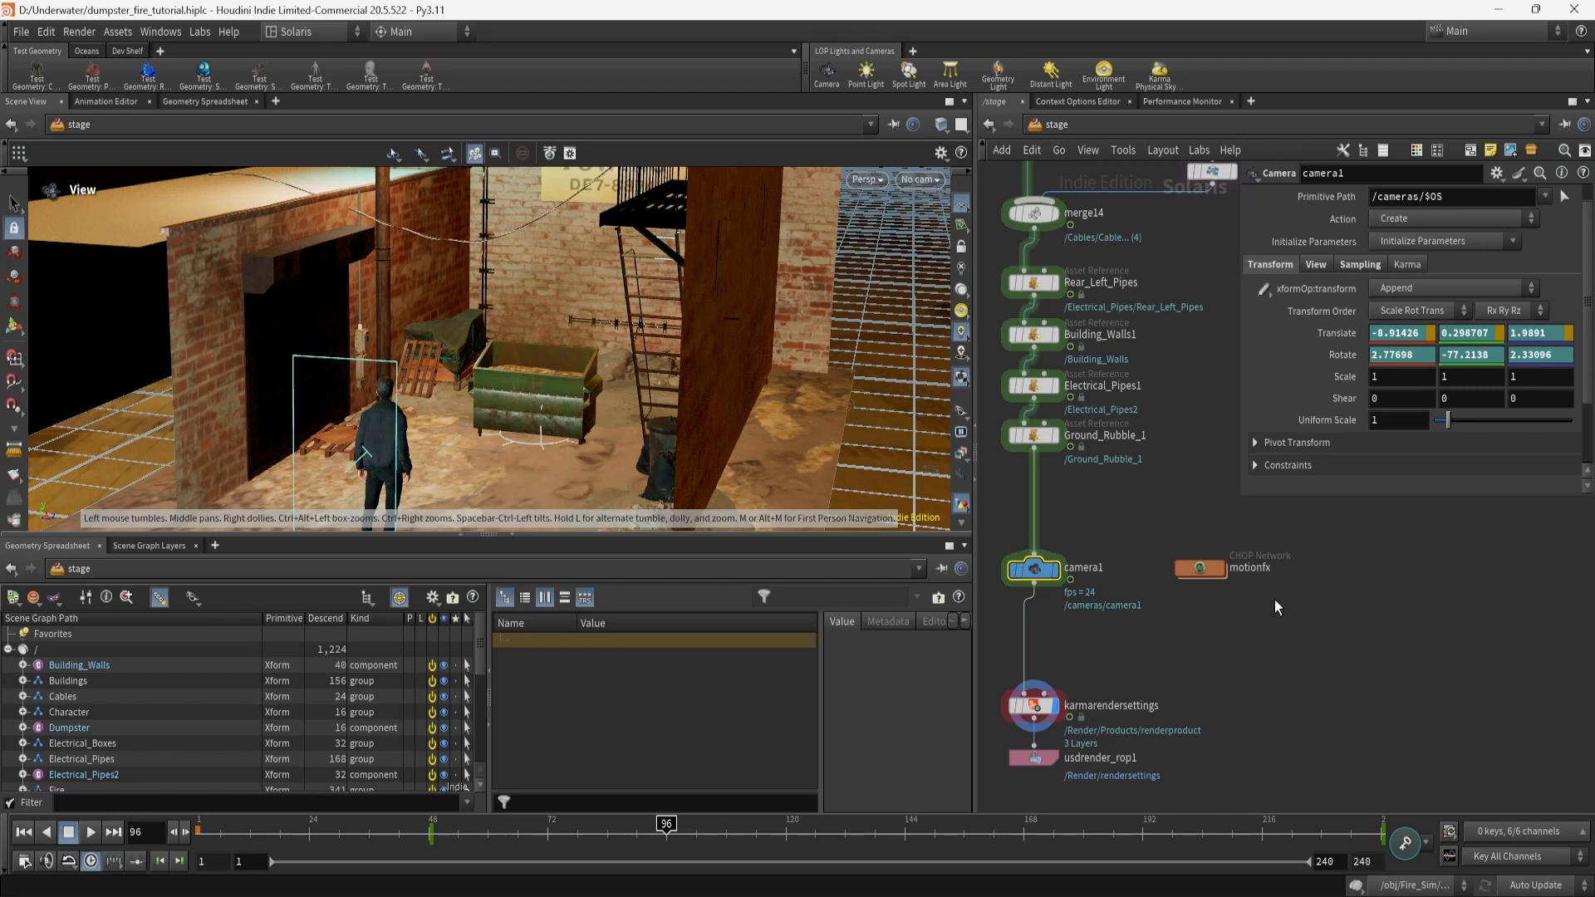
right_click(1342, 384)
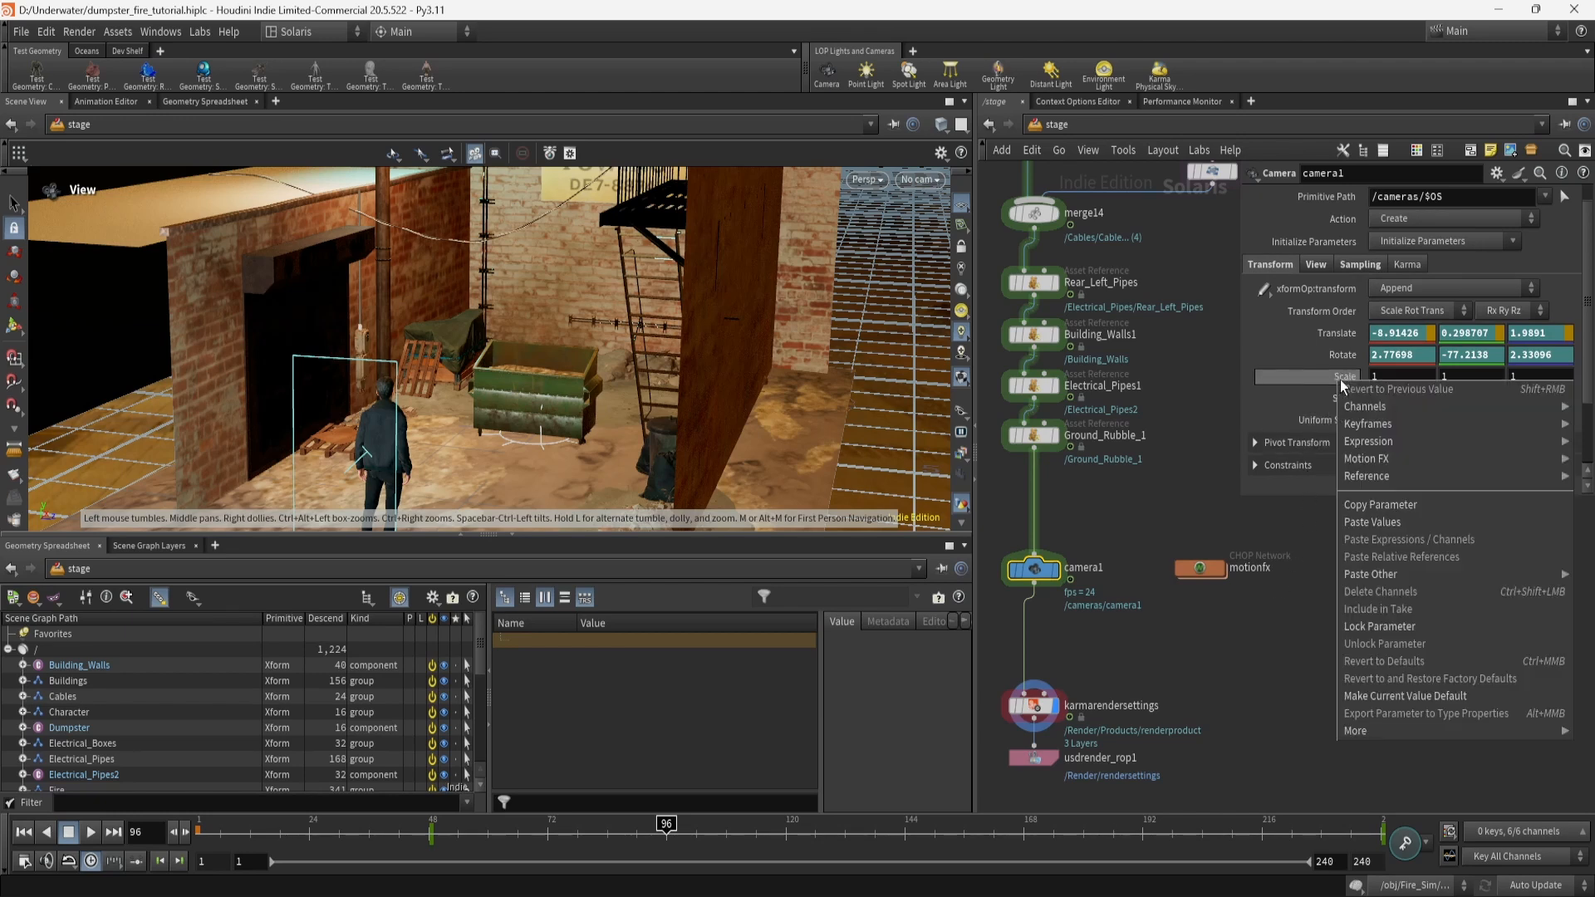
mouse_move(1372, 462)
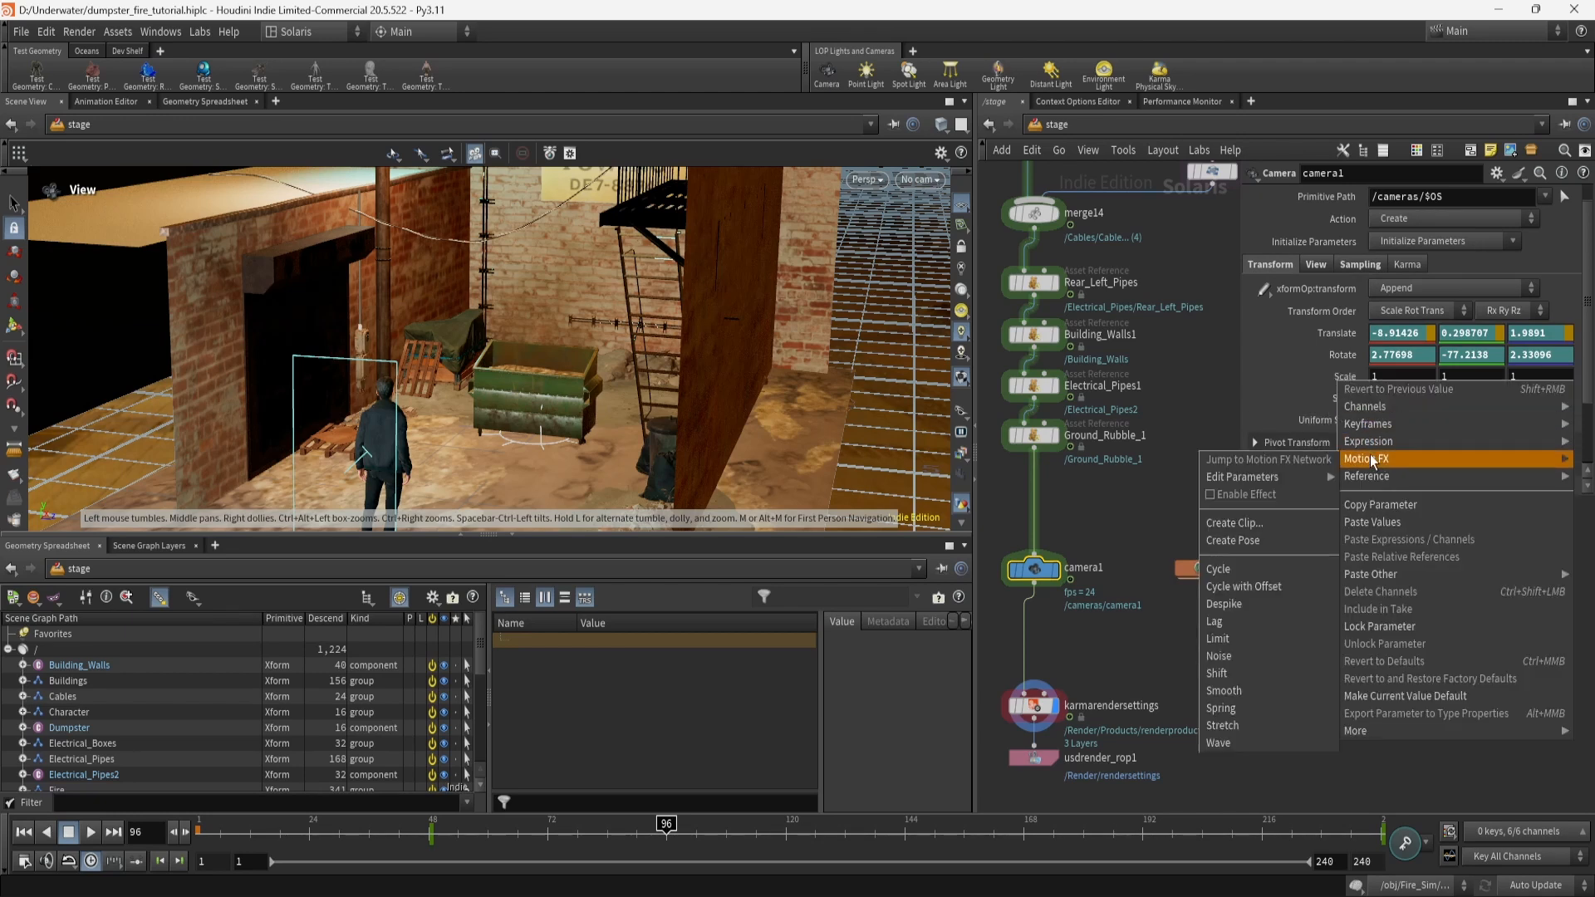
left_click(1227, 671)
double_click(1204, 571)
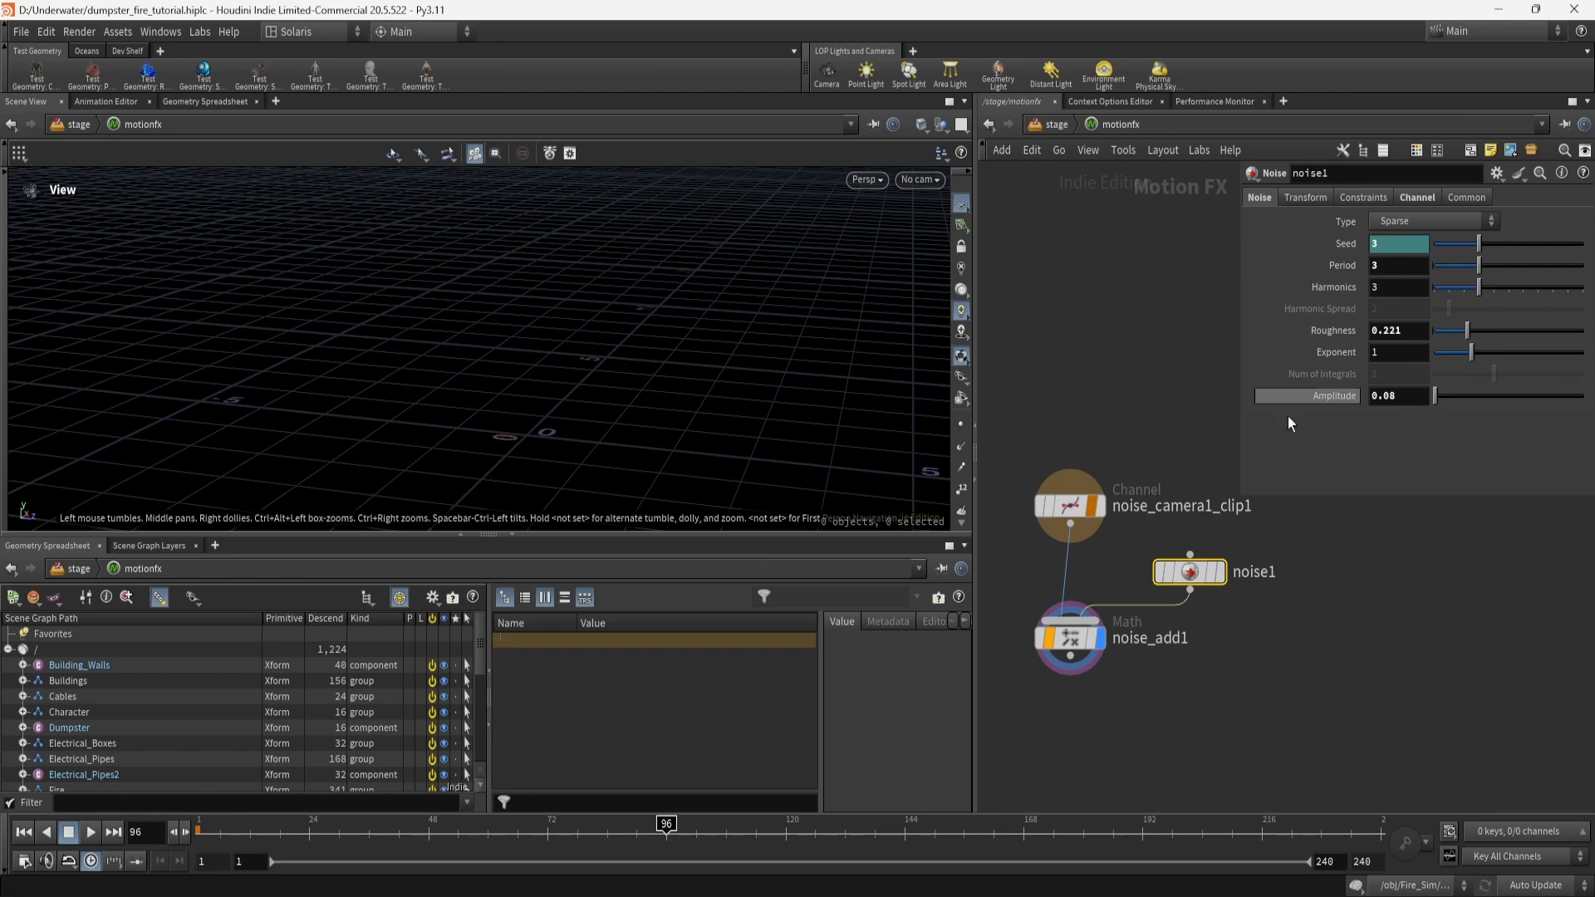
left_click(1064, 125)
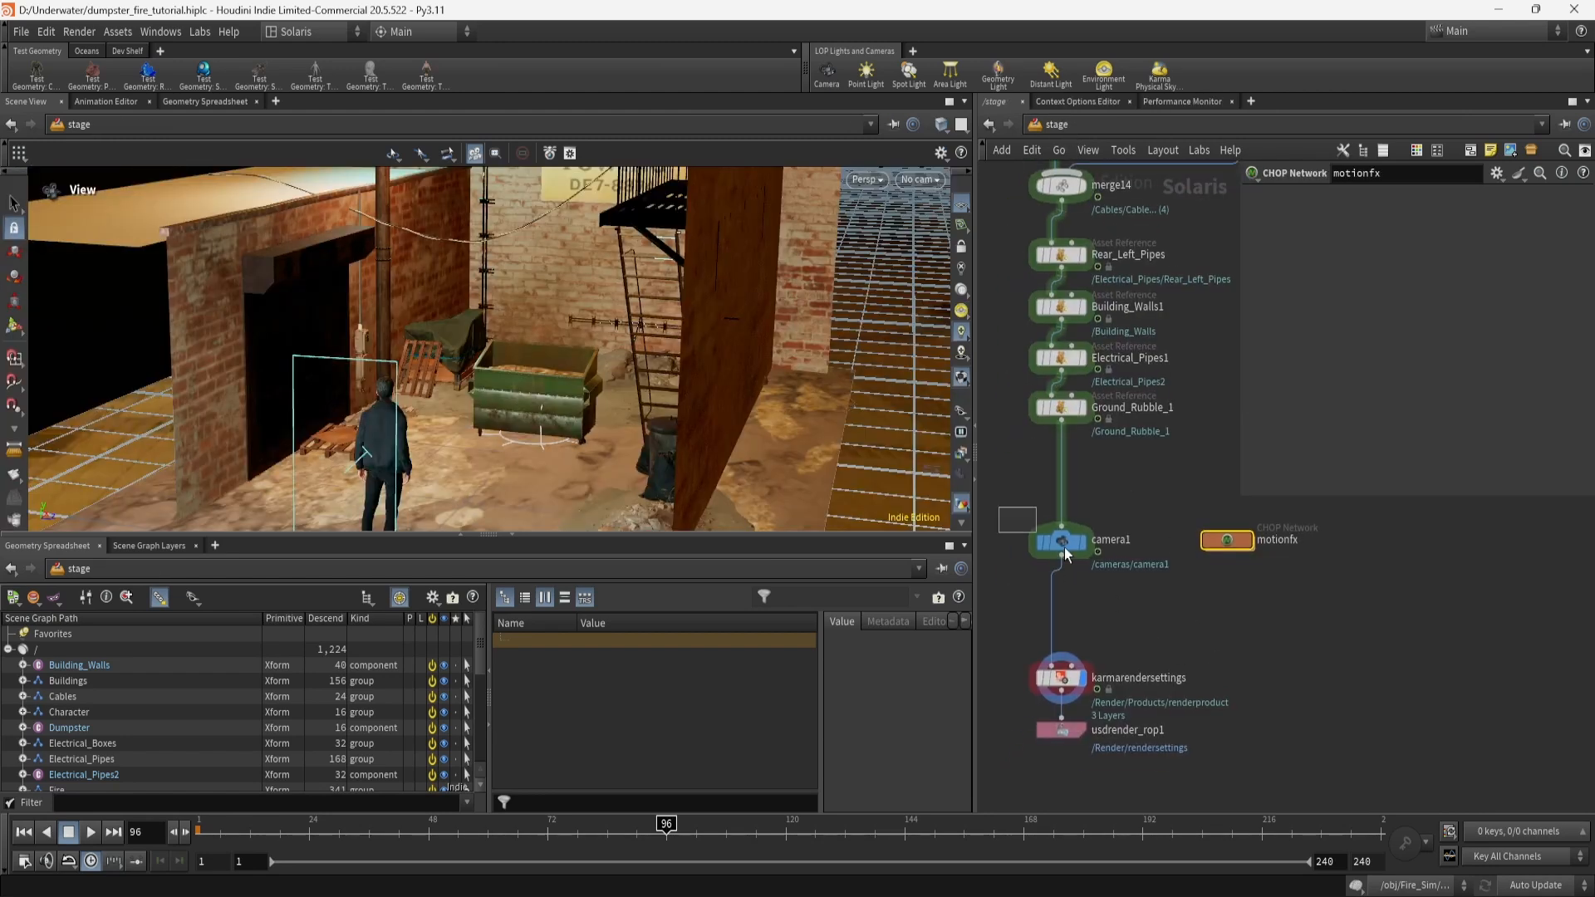
Check camera1's 50 focal length, 36 aperture and 2.39 aspect, then select karmarendersettings.
left_click(1063, 544)
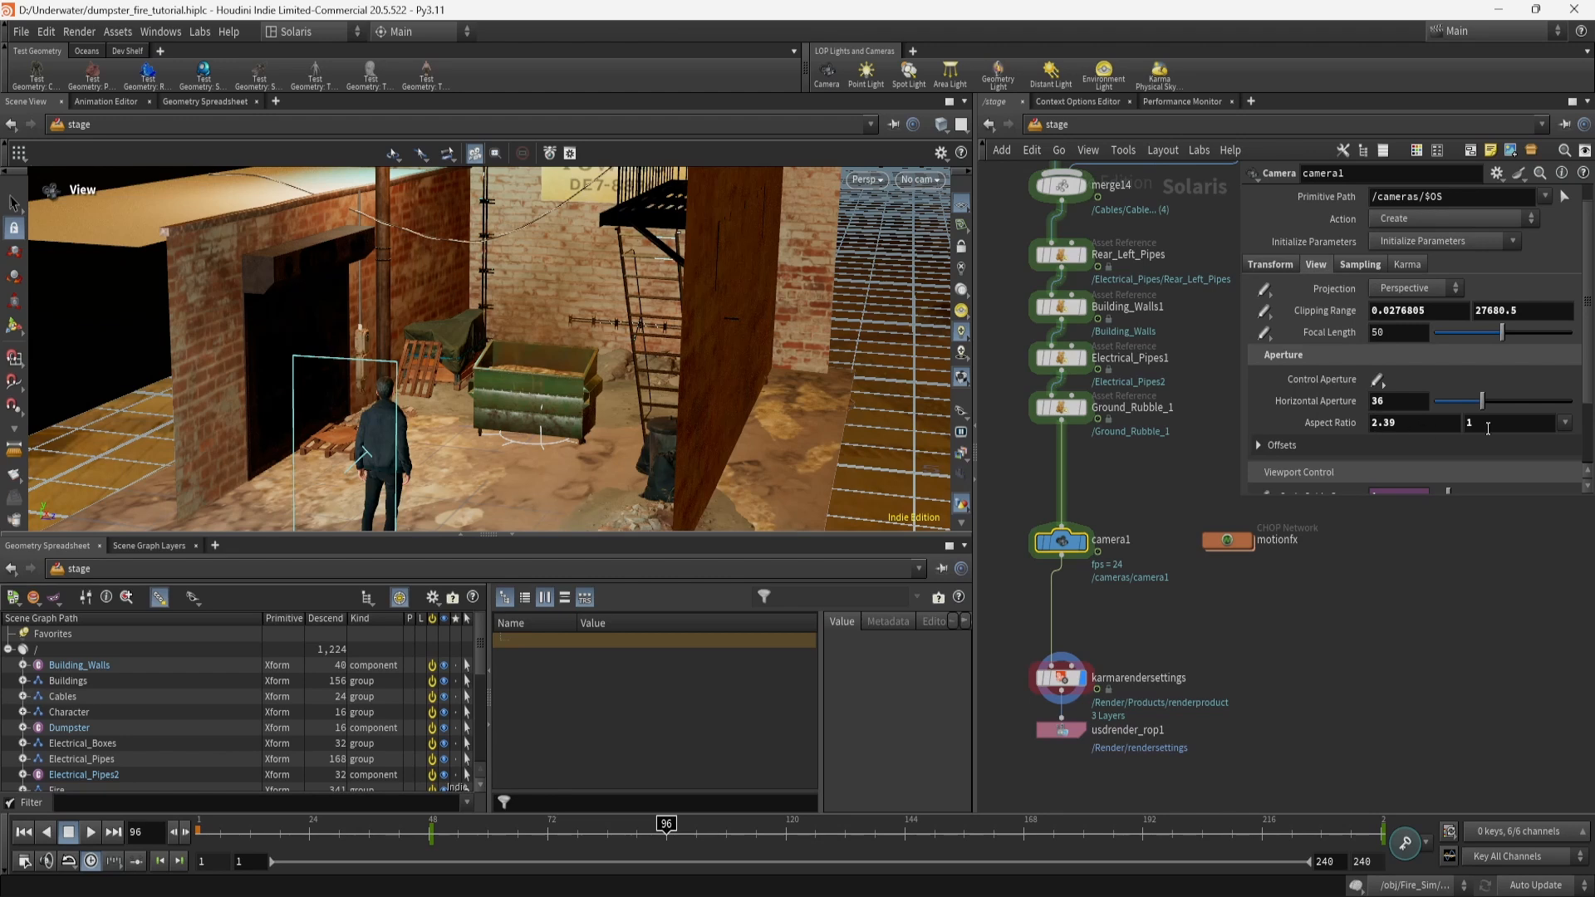
scroll(1325, 448, "down", 3)
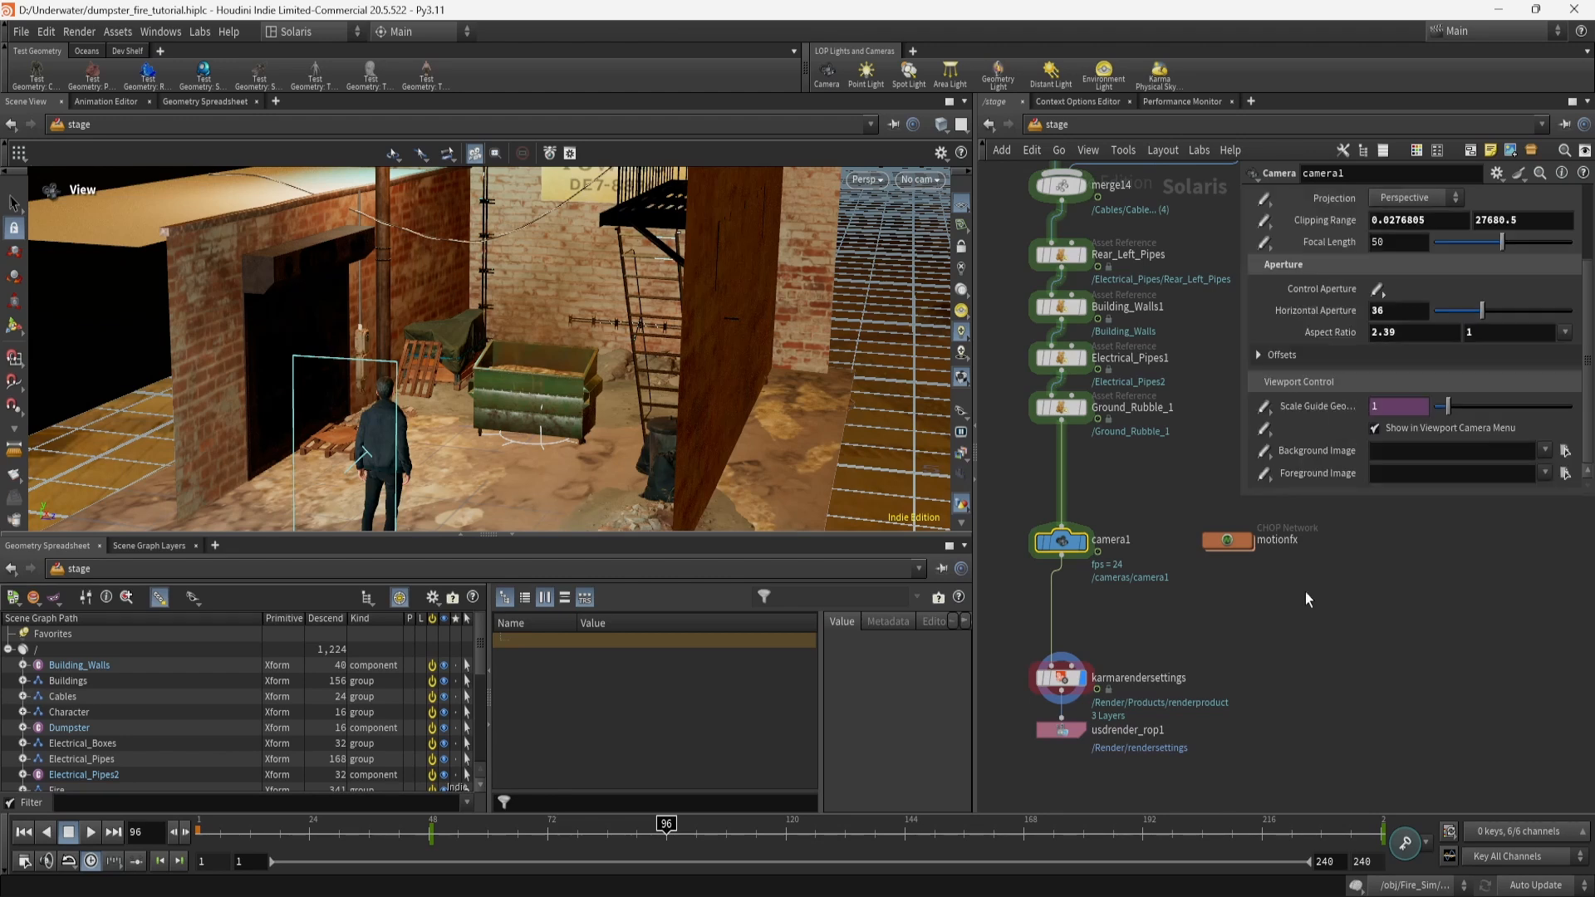
middle_click_drag(1314, 636, 1328, 579)
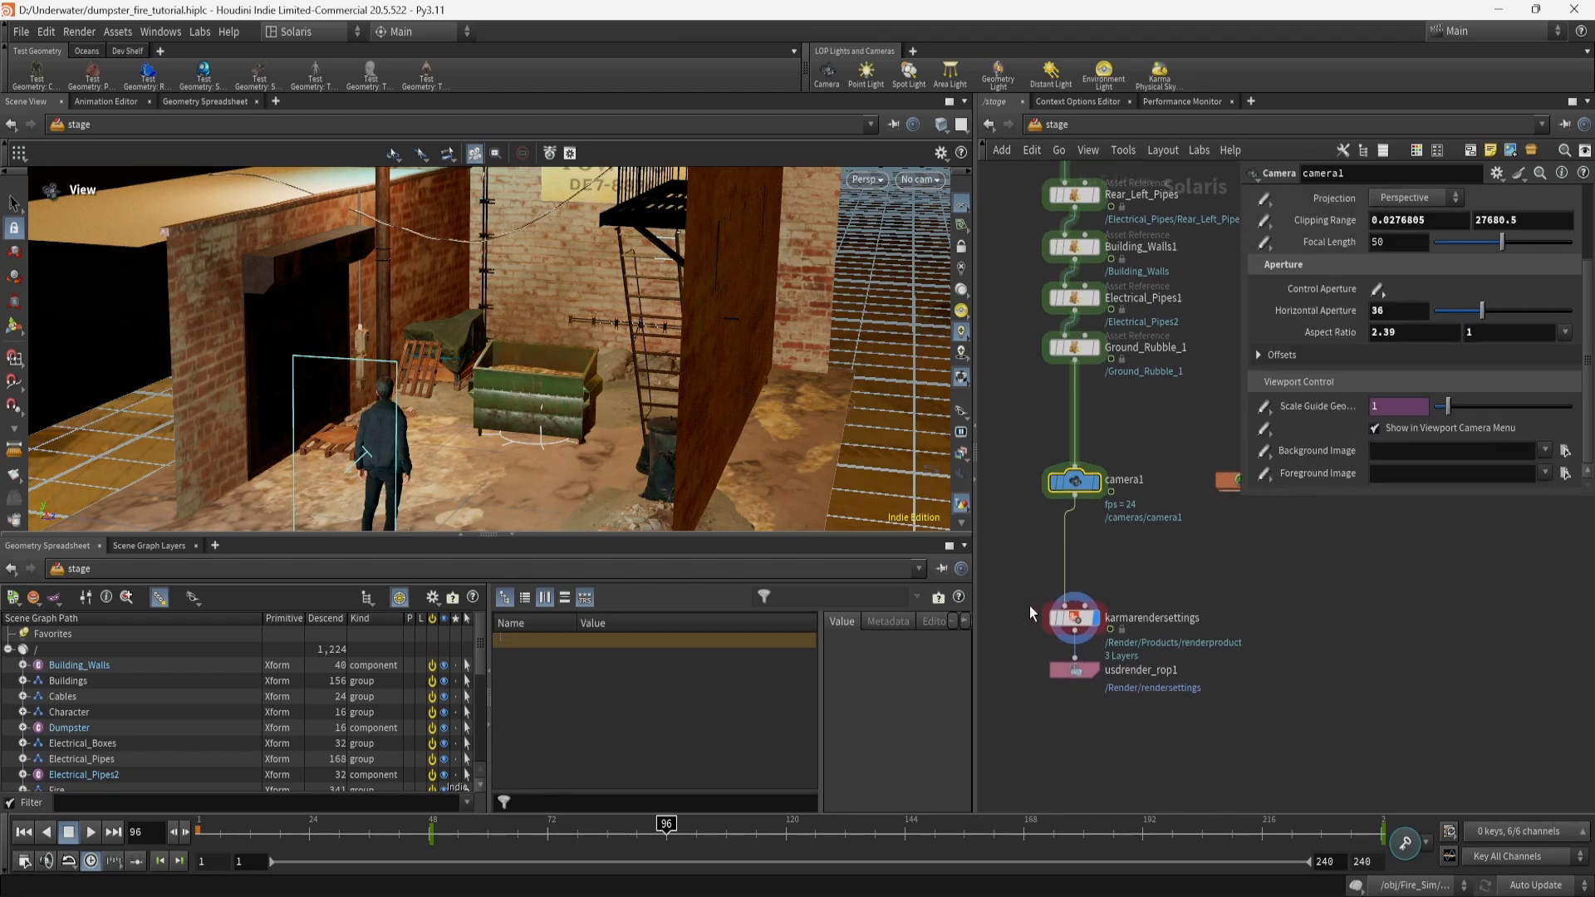
left_click(1074, 618)
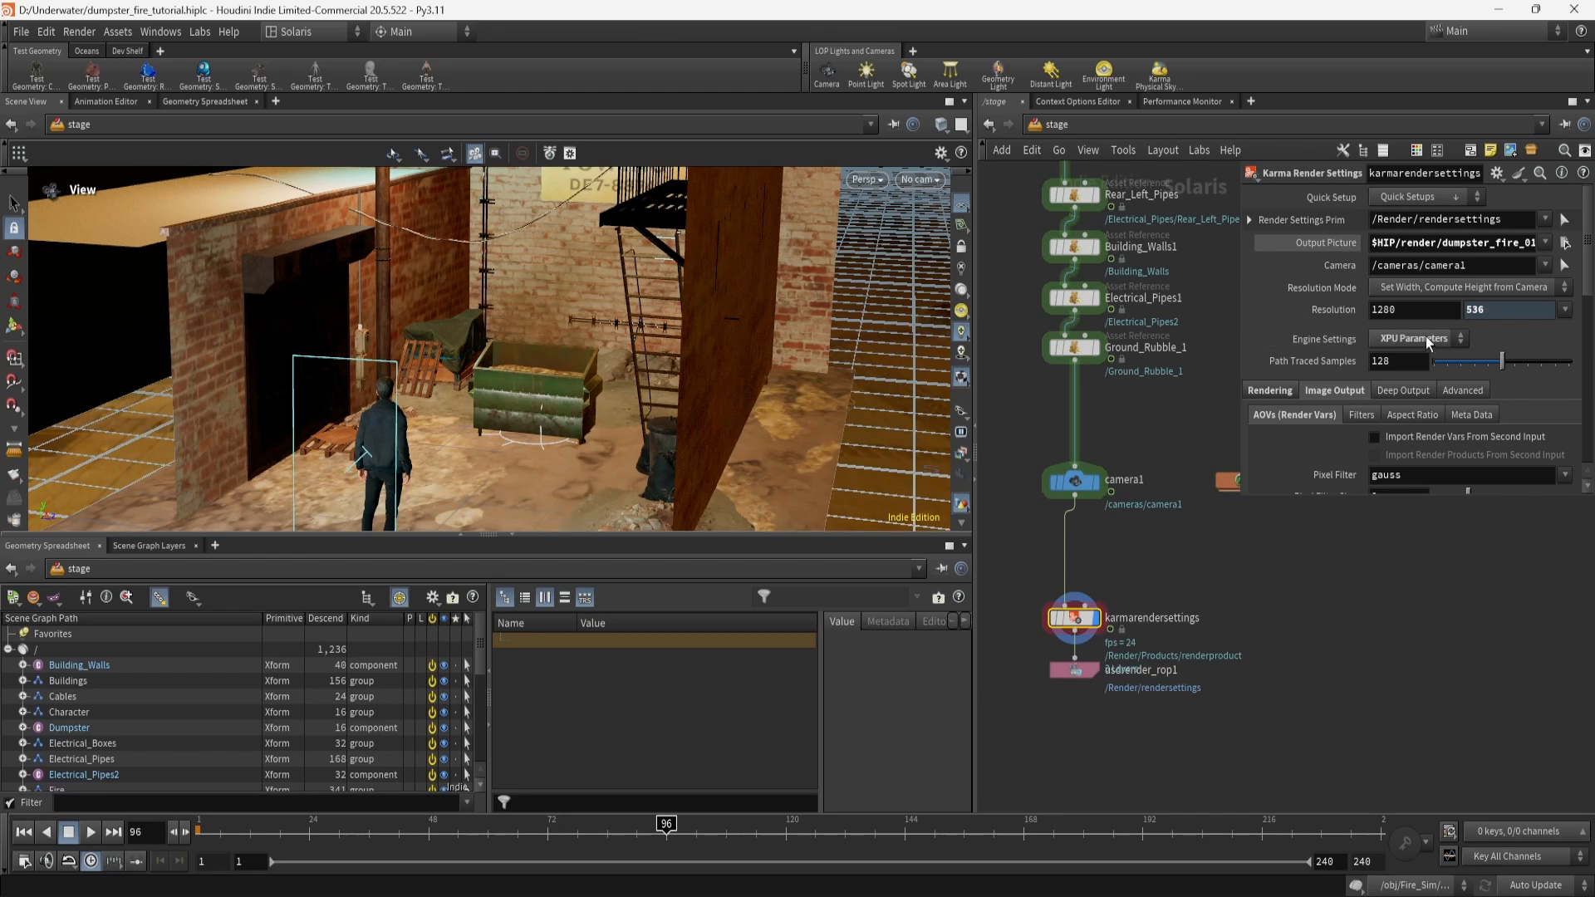
Review Karma ray limits and confirm depth of field and motion blur are enabled.
left_click(1271, 390)
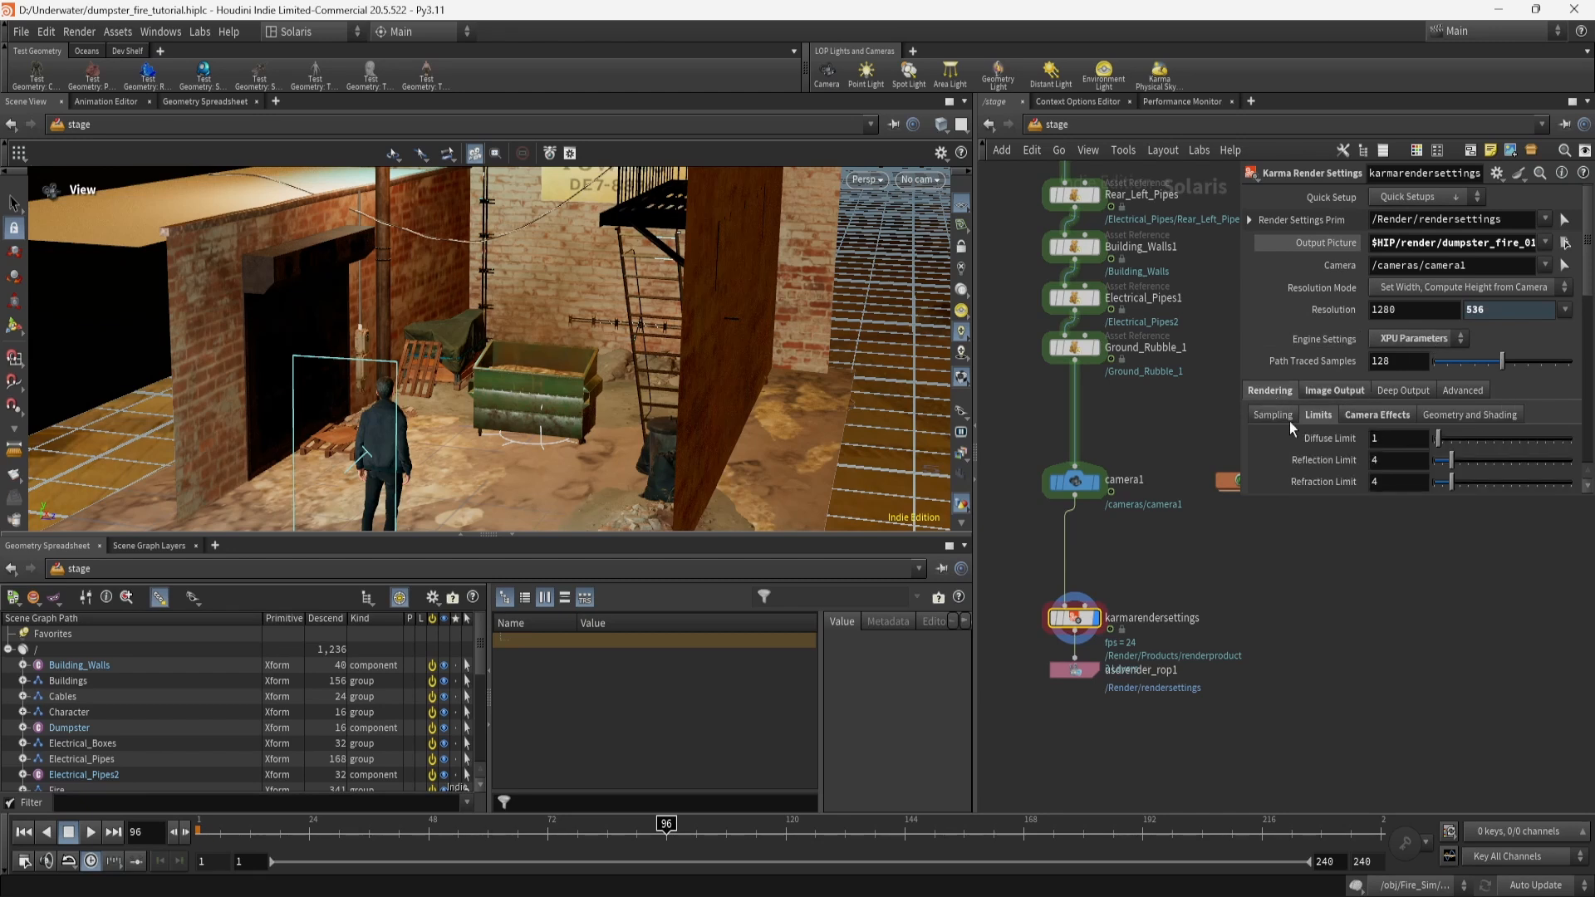
scroll(1335, 453, "down", 3)
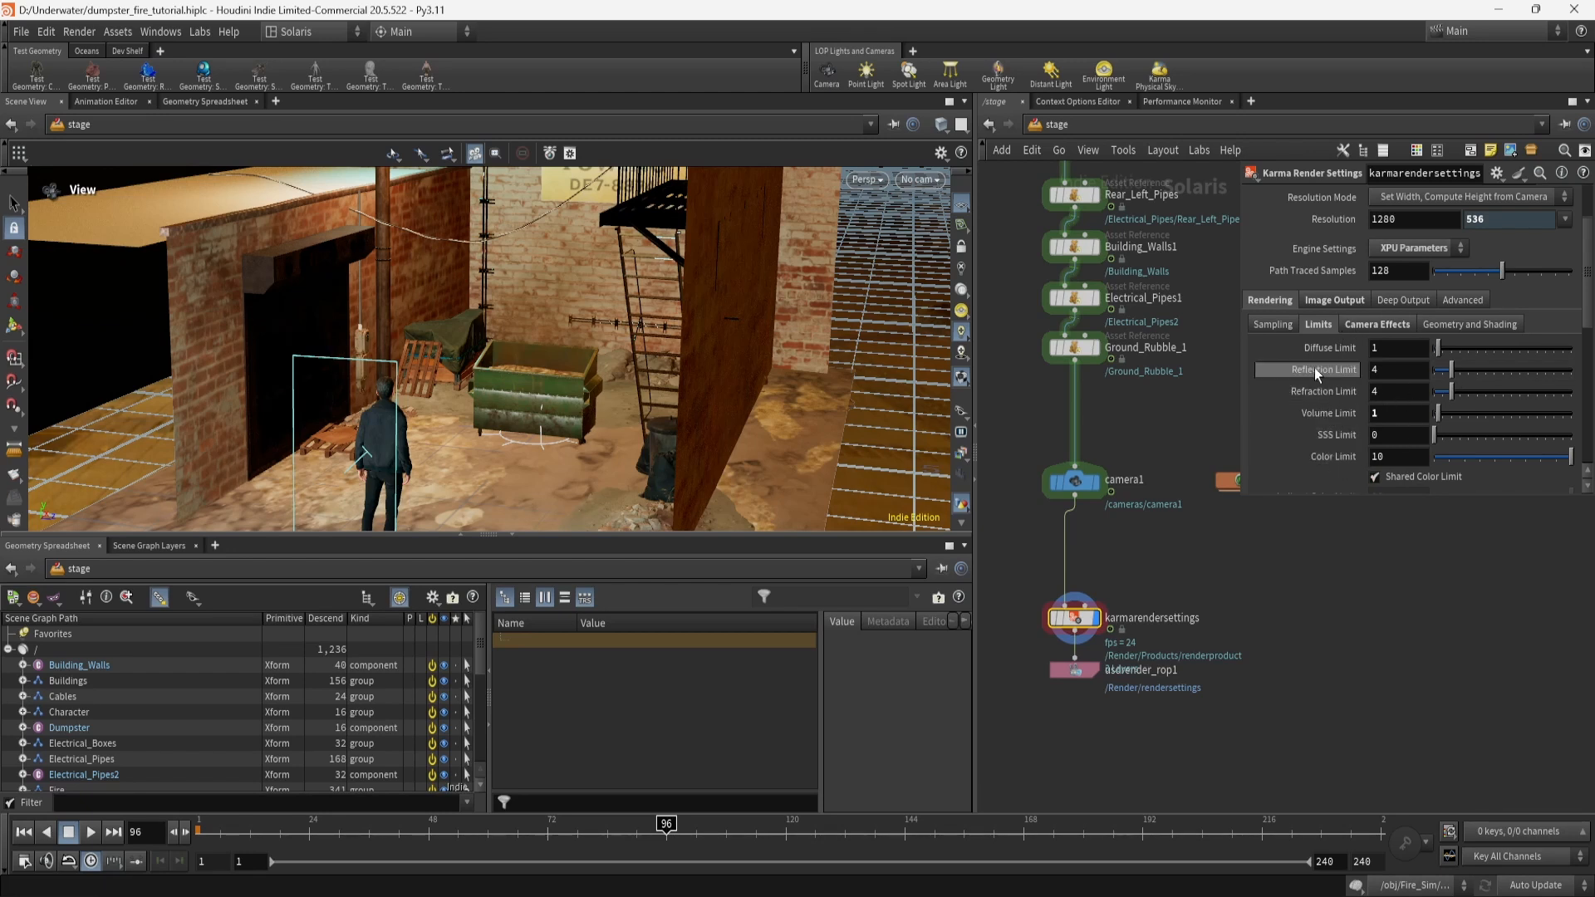
left_click(1371, 325)
scroll(1324, 415, "down", 1)
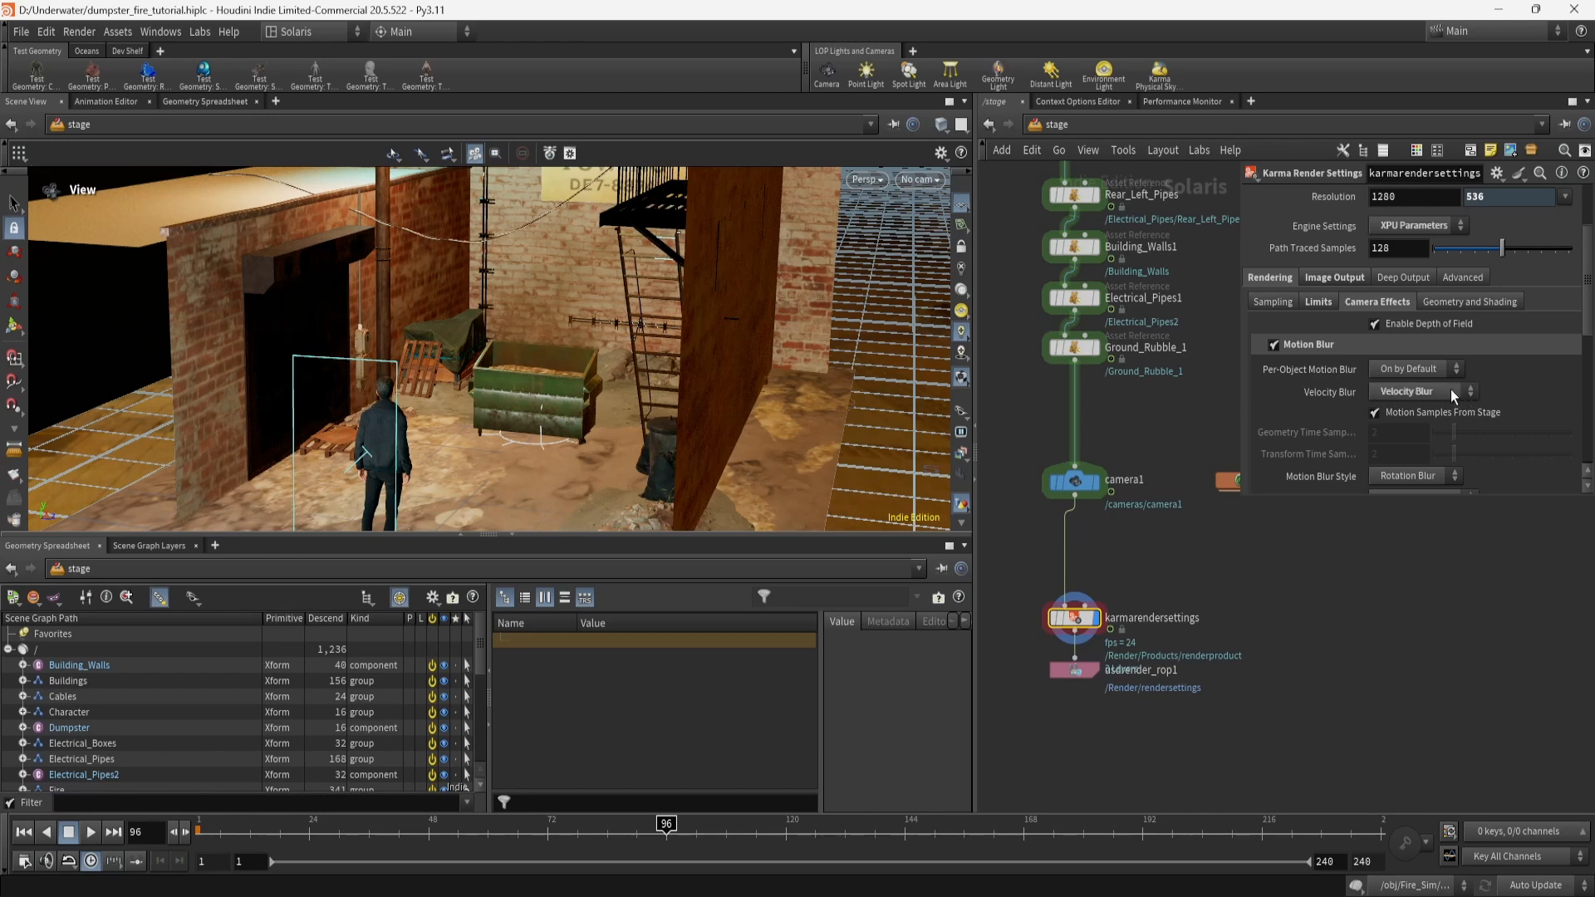
scroll(1327, 416, "up", 3)
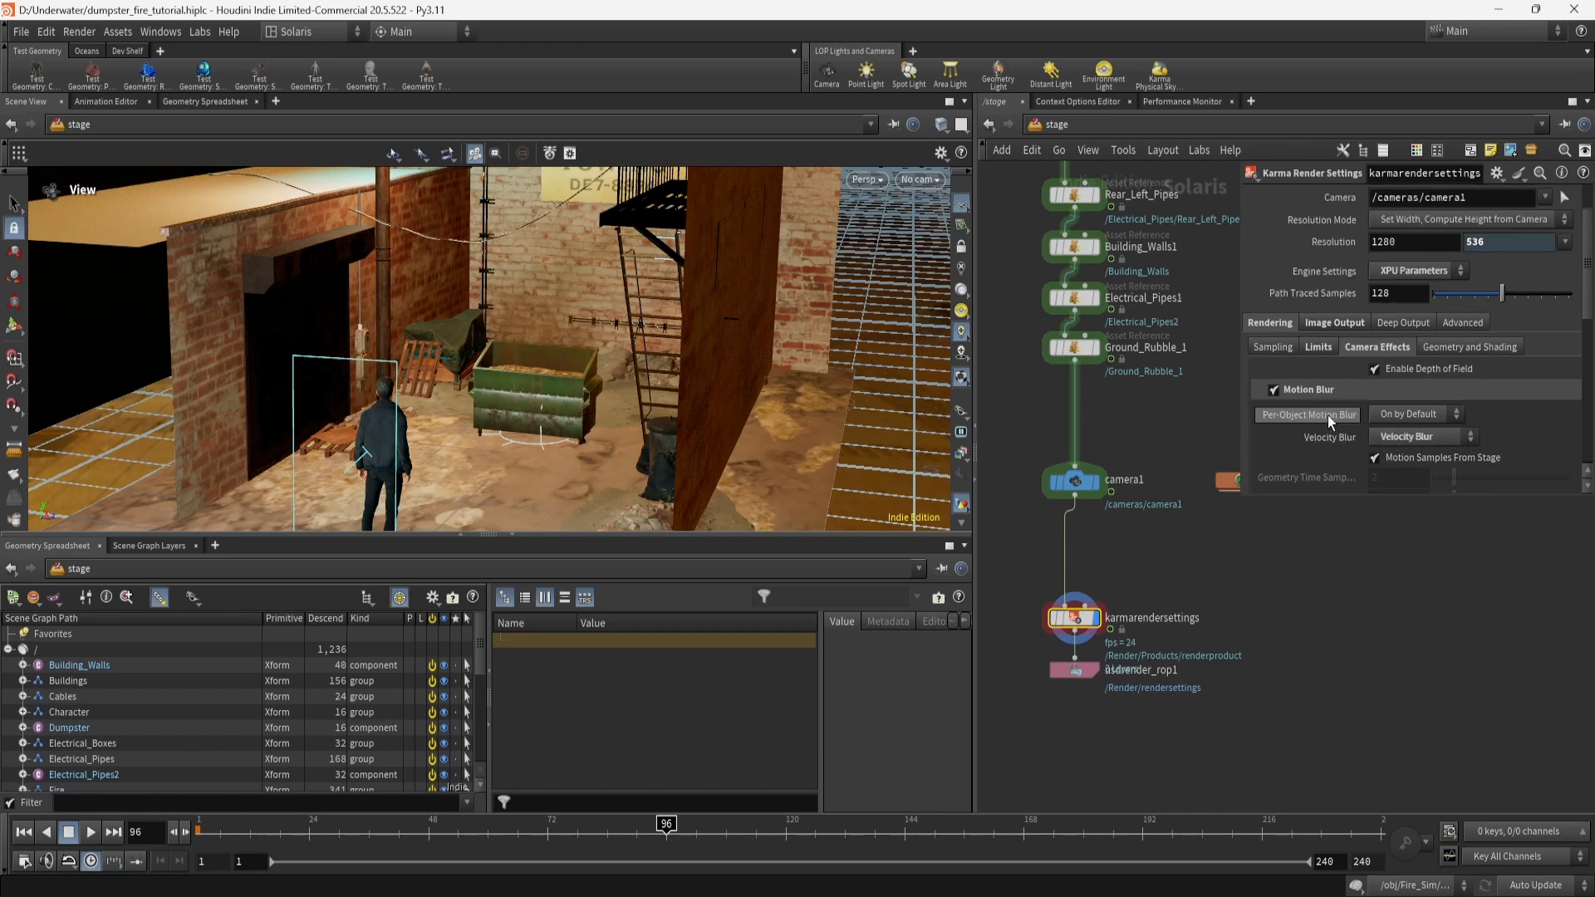
left_click(1335, 346)
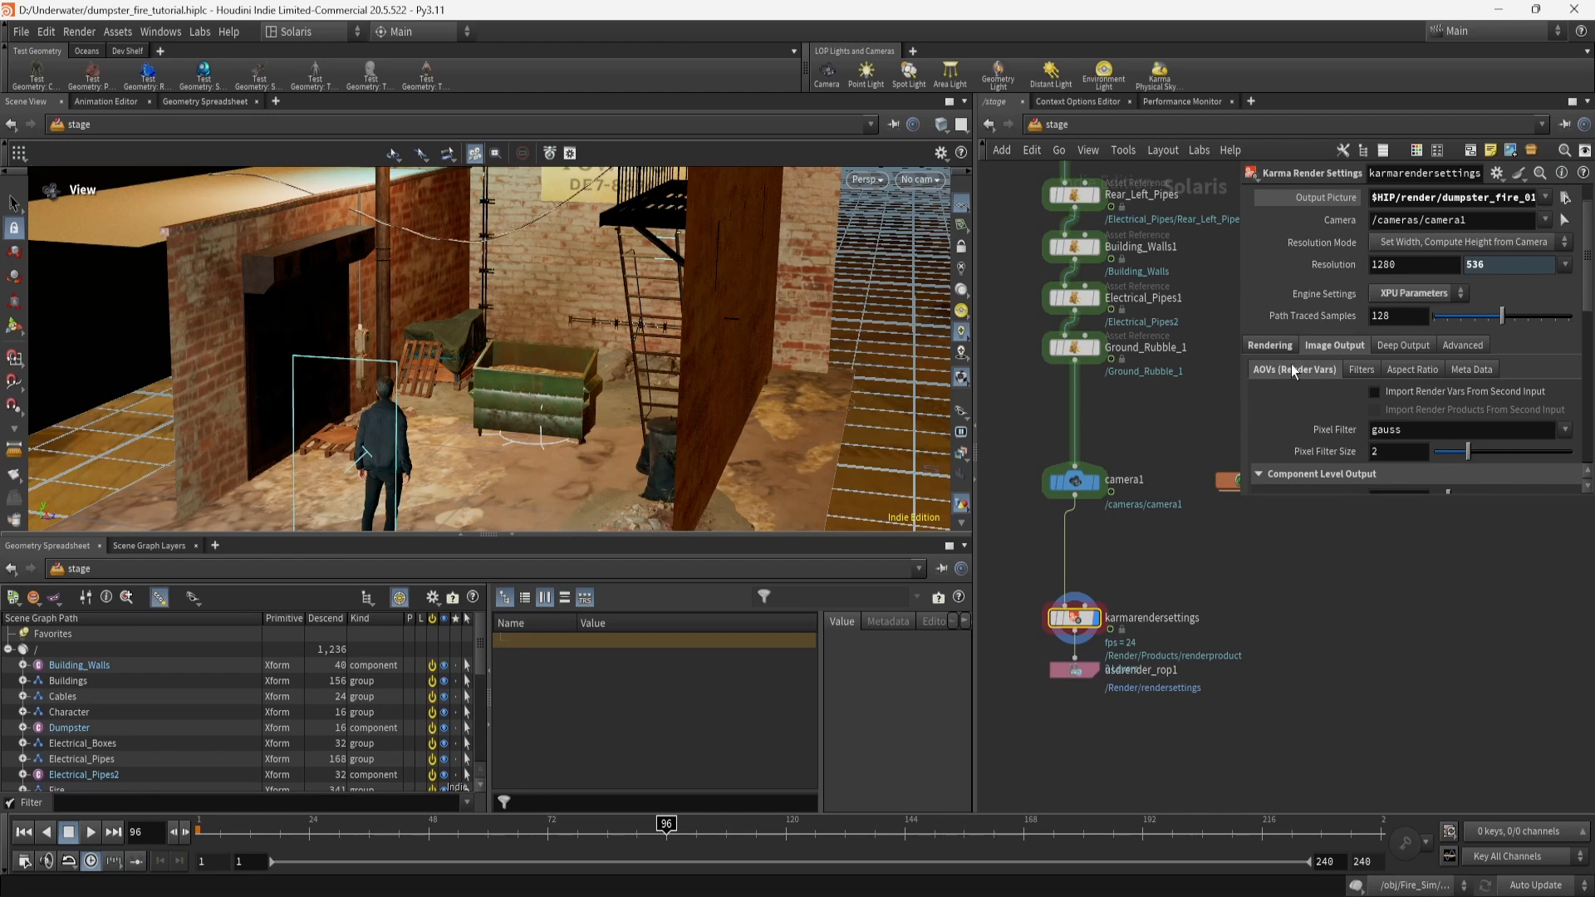
Verify the beauty, Lights and Emission, and camera-space depth AOV passes are enabled.
scroll(1314, 400, "down", 5)
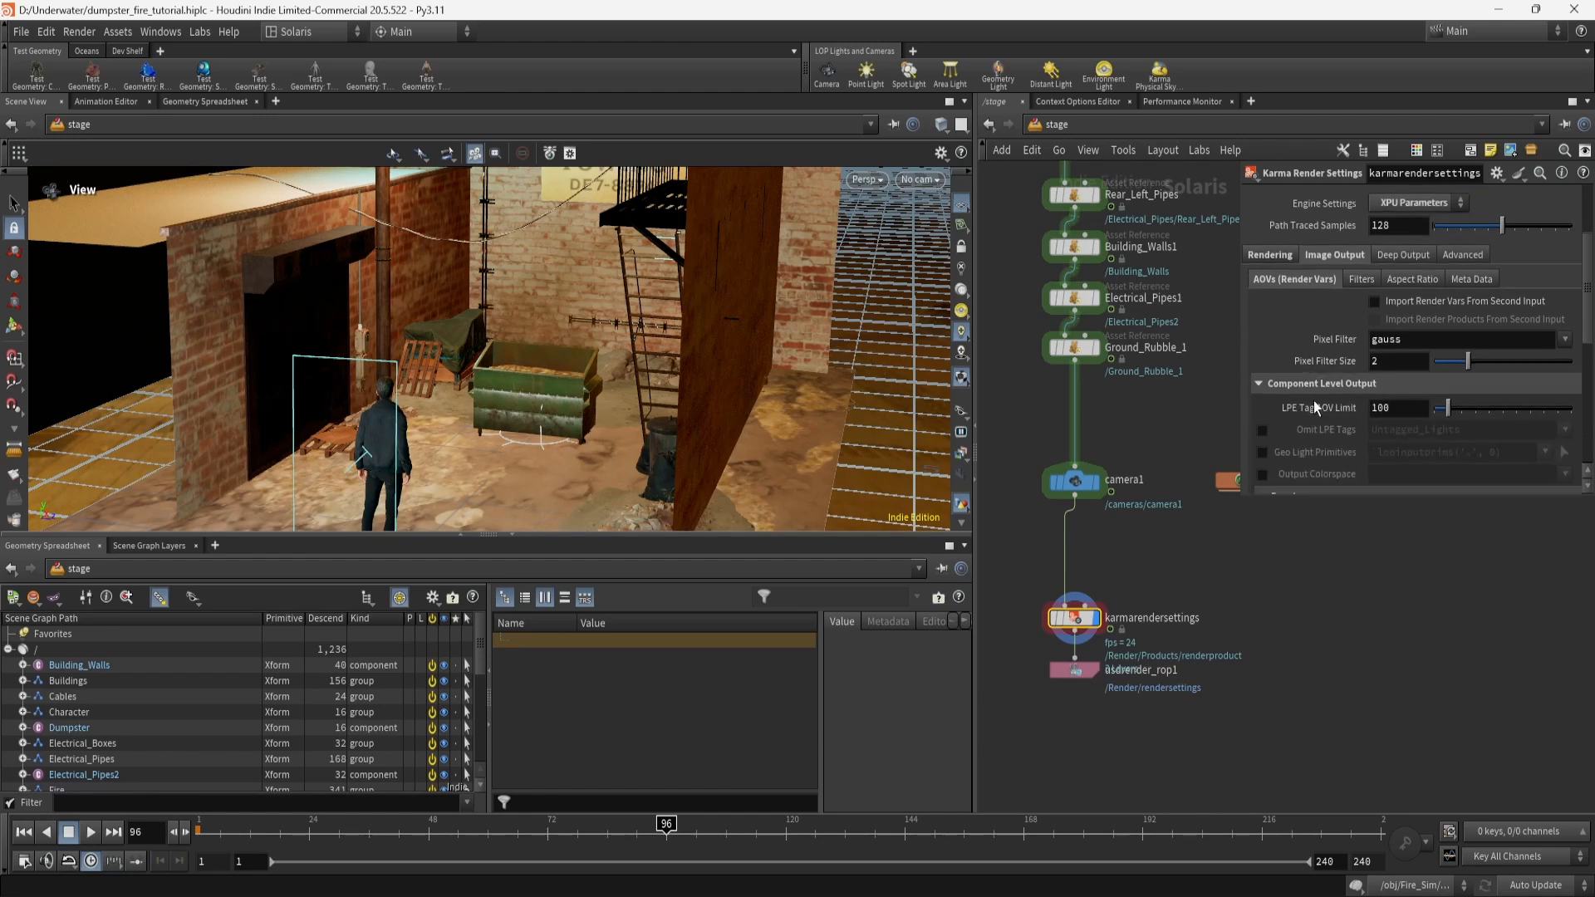
scroll(1314, 400, "down", 2)
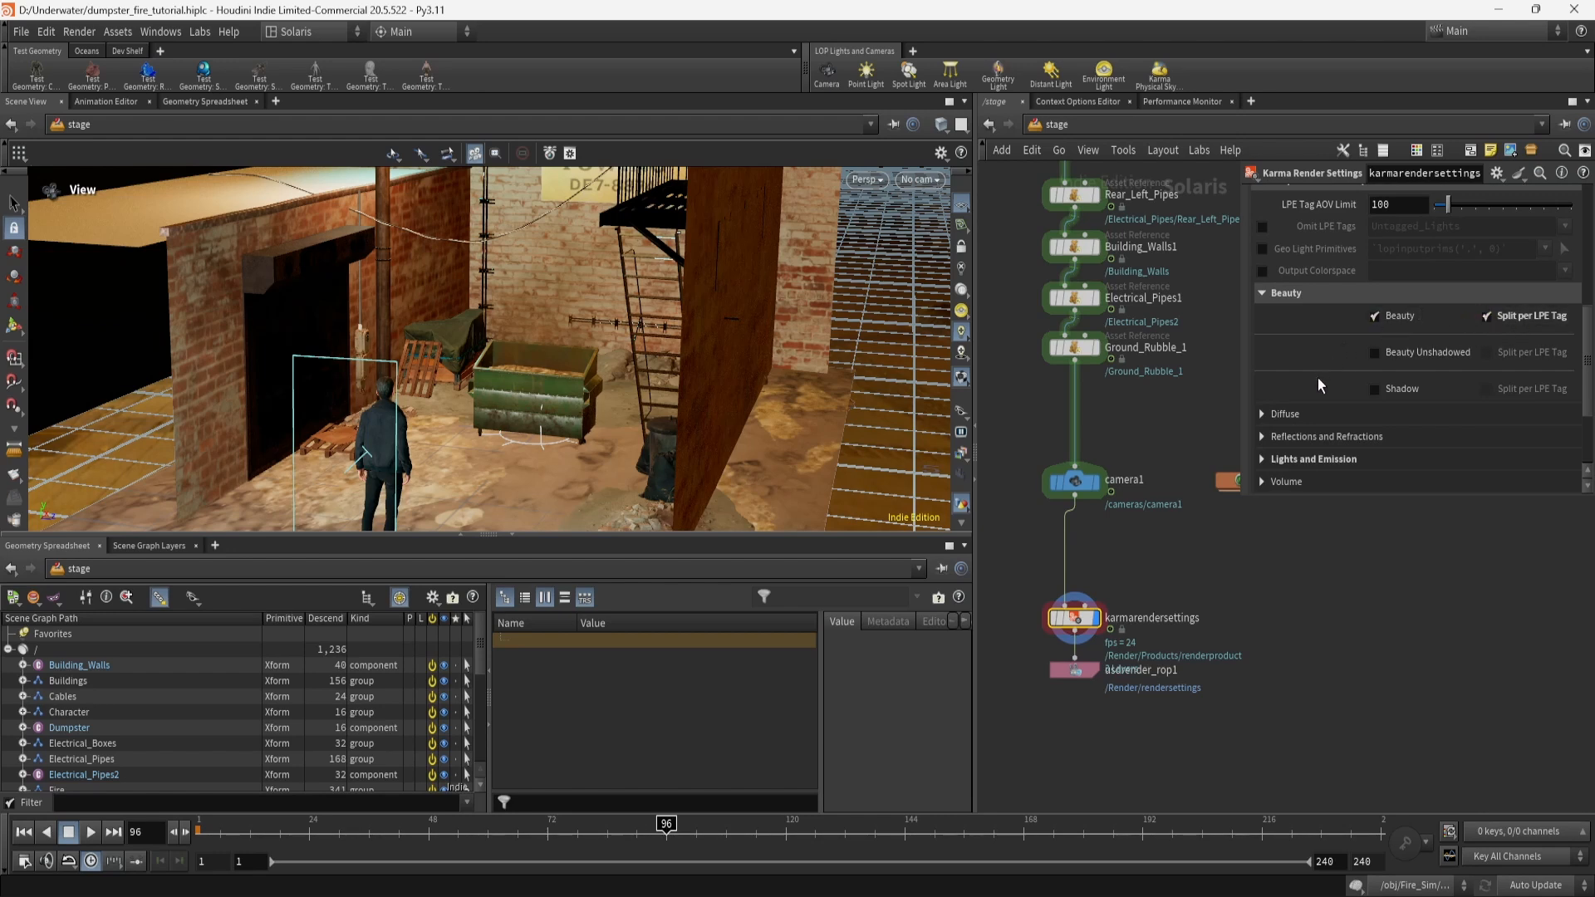
scroll(1317, 377, "down", 2)
left_click(1269, 392)
scroll(1313, 410, "down", 2)
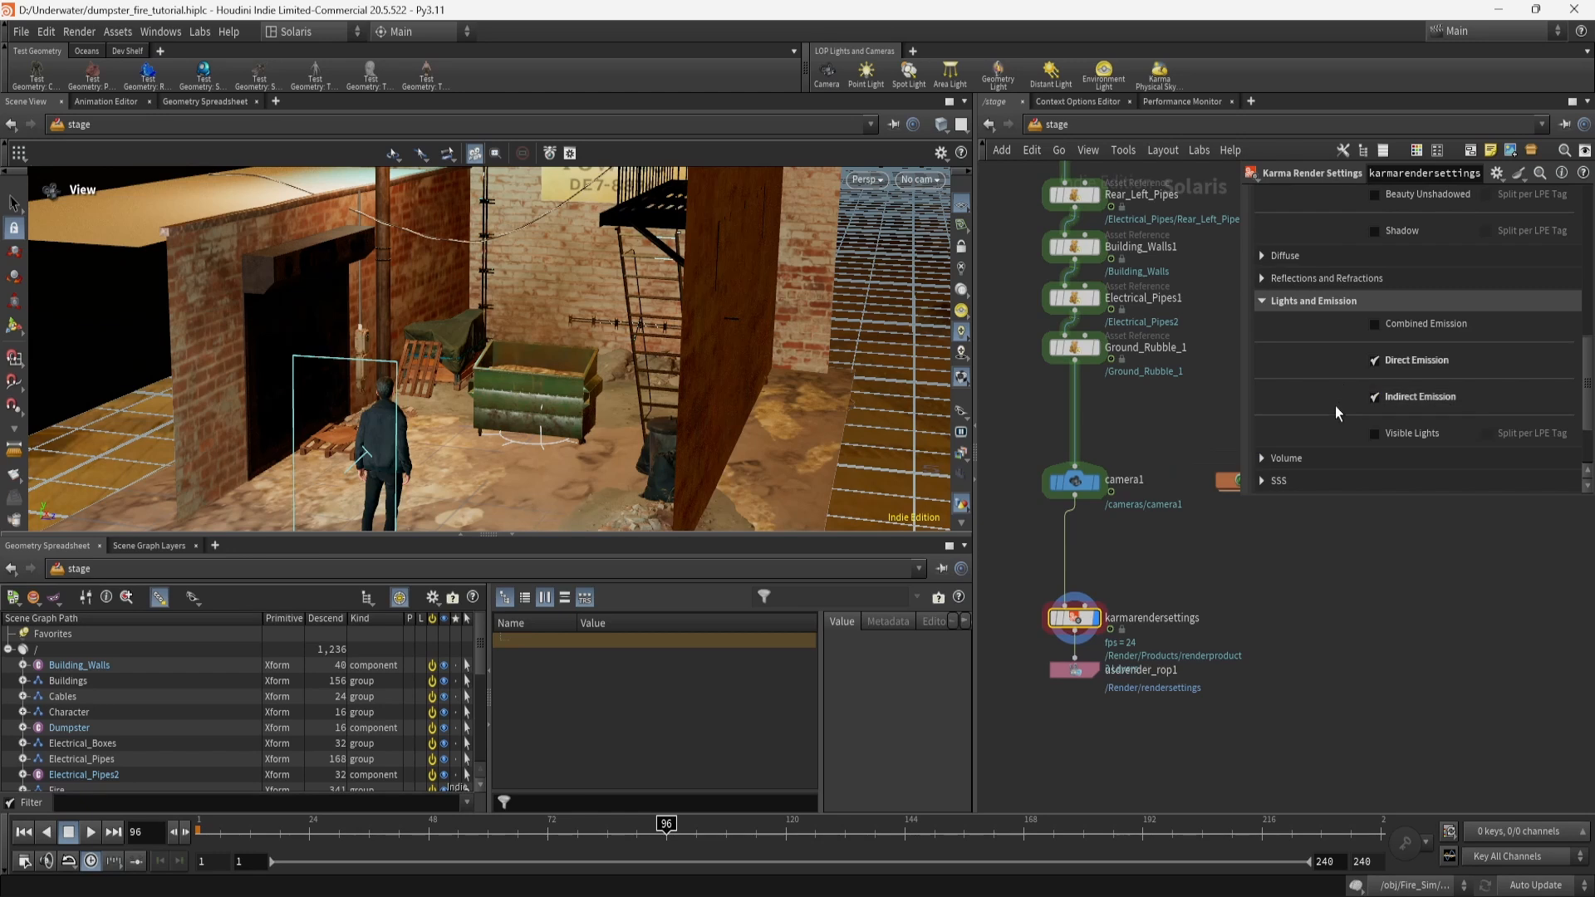
scroll(1334, 405, "down", 1)
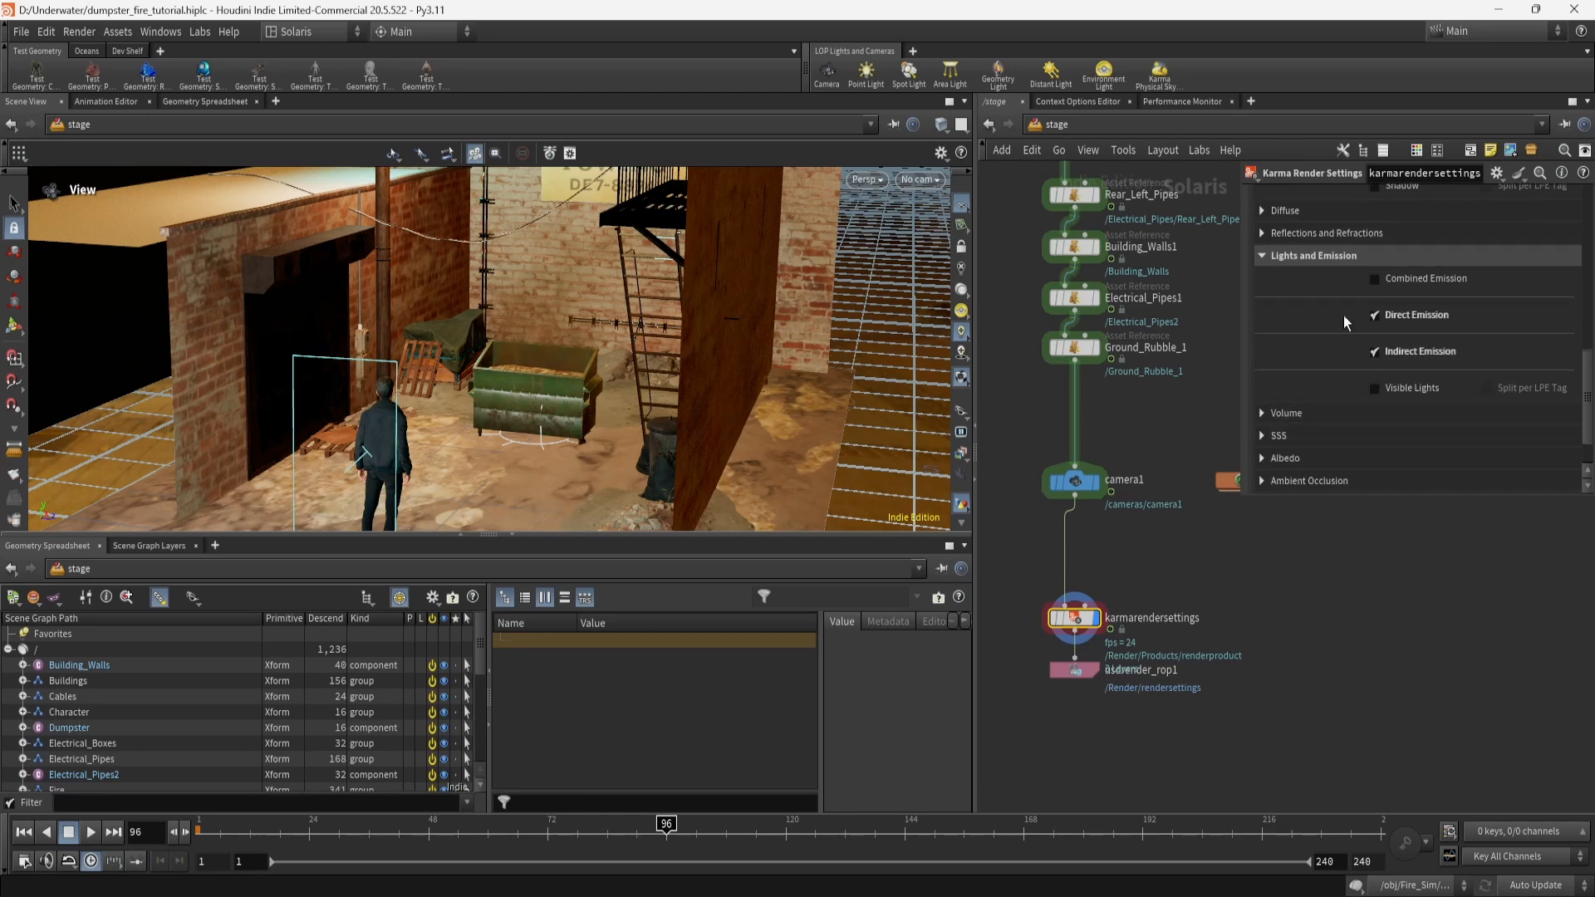
scroll(1323, 416, "down", 2)
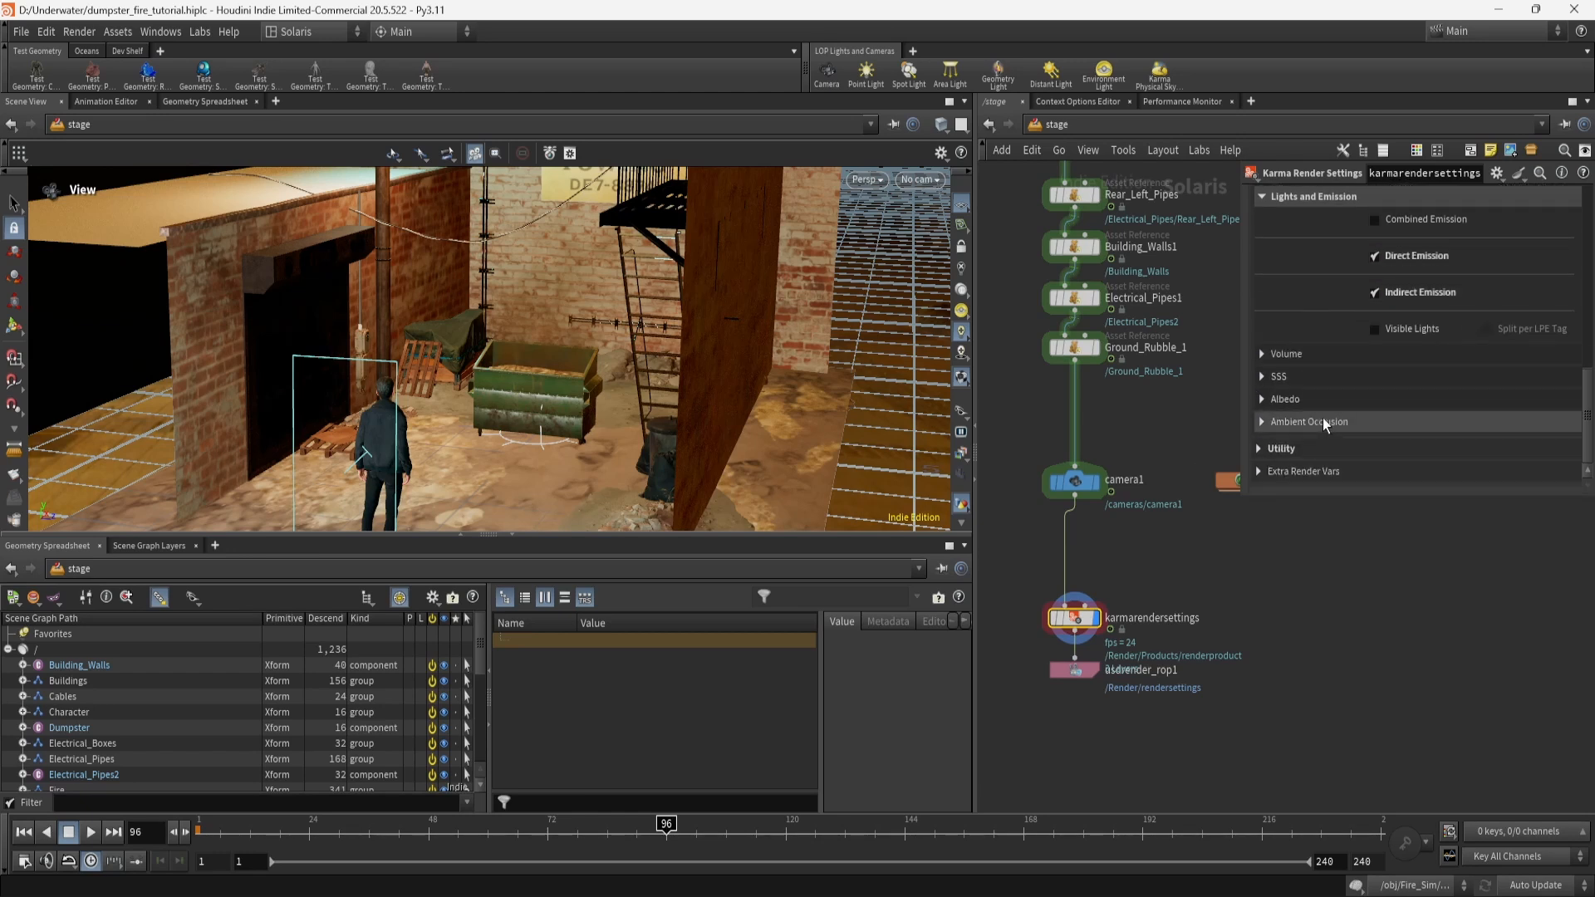
left_click(1304, 448)
scroll(1303, 451, "down", 5)
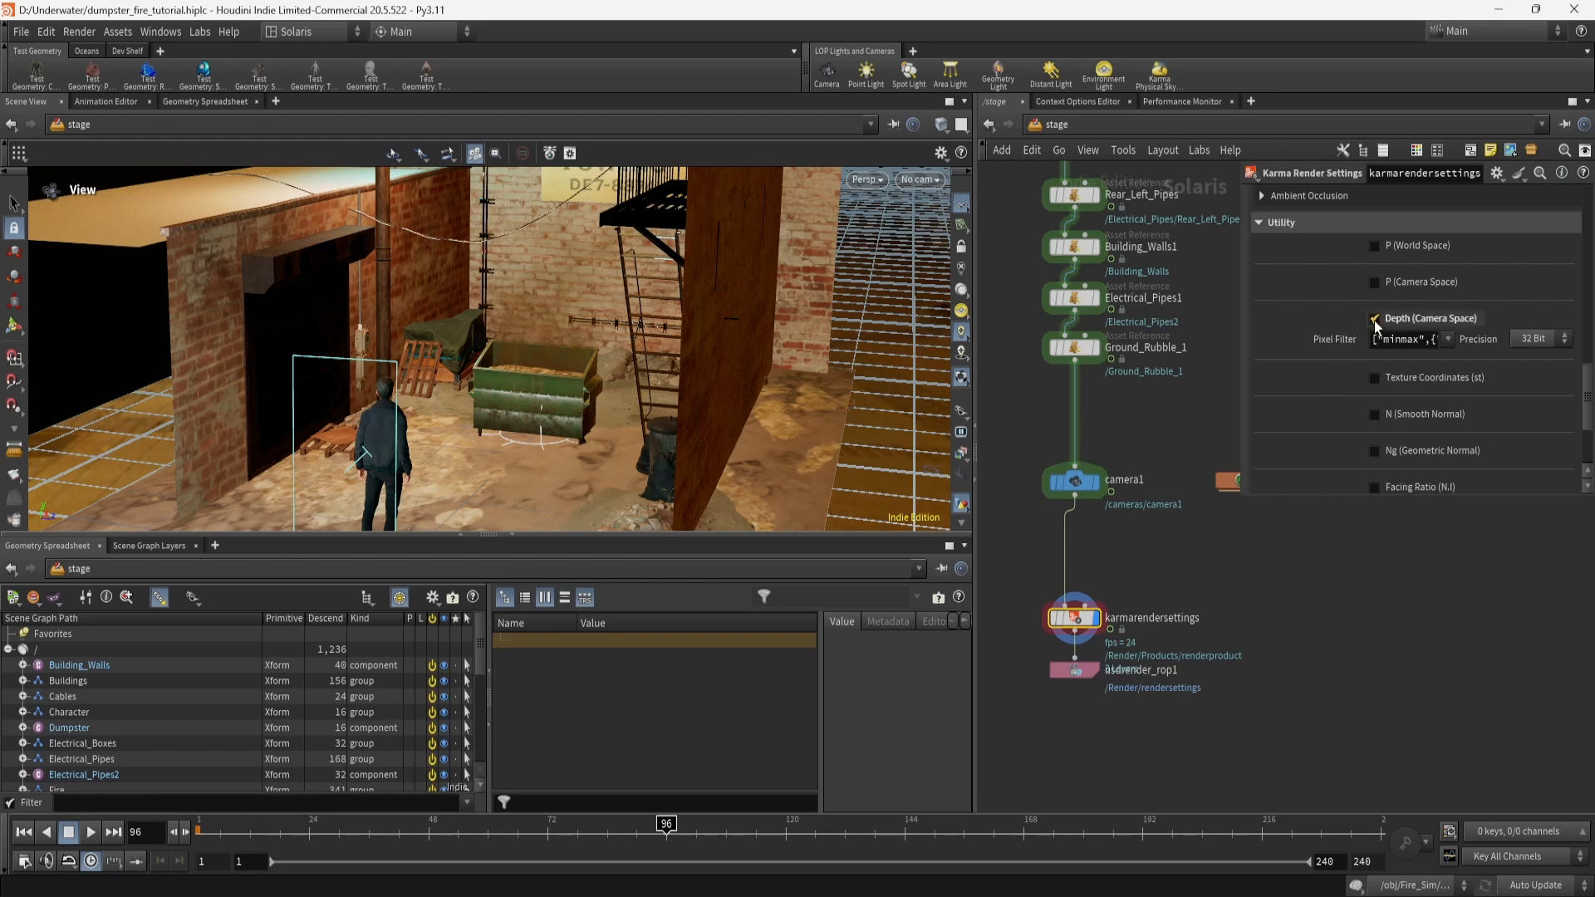
scroll(1319, 406, "down", 4)
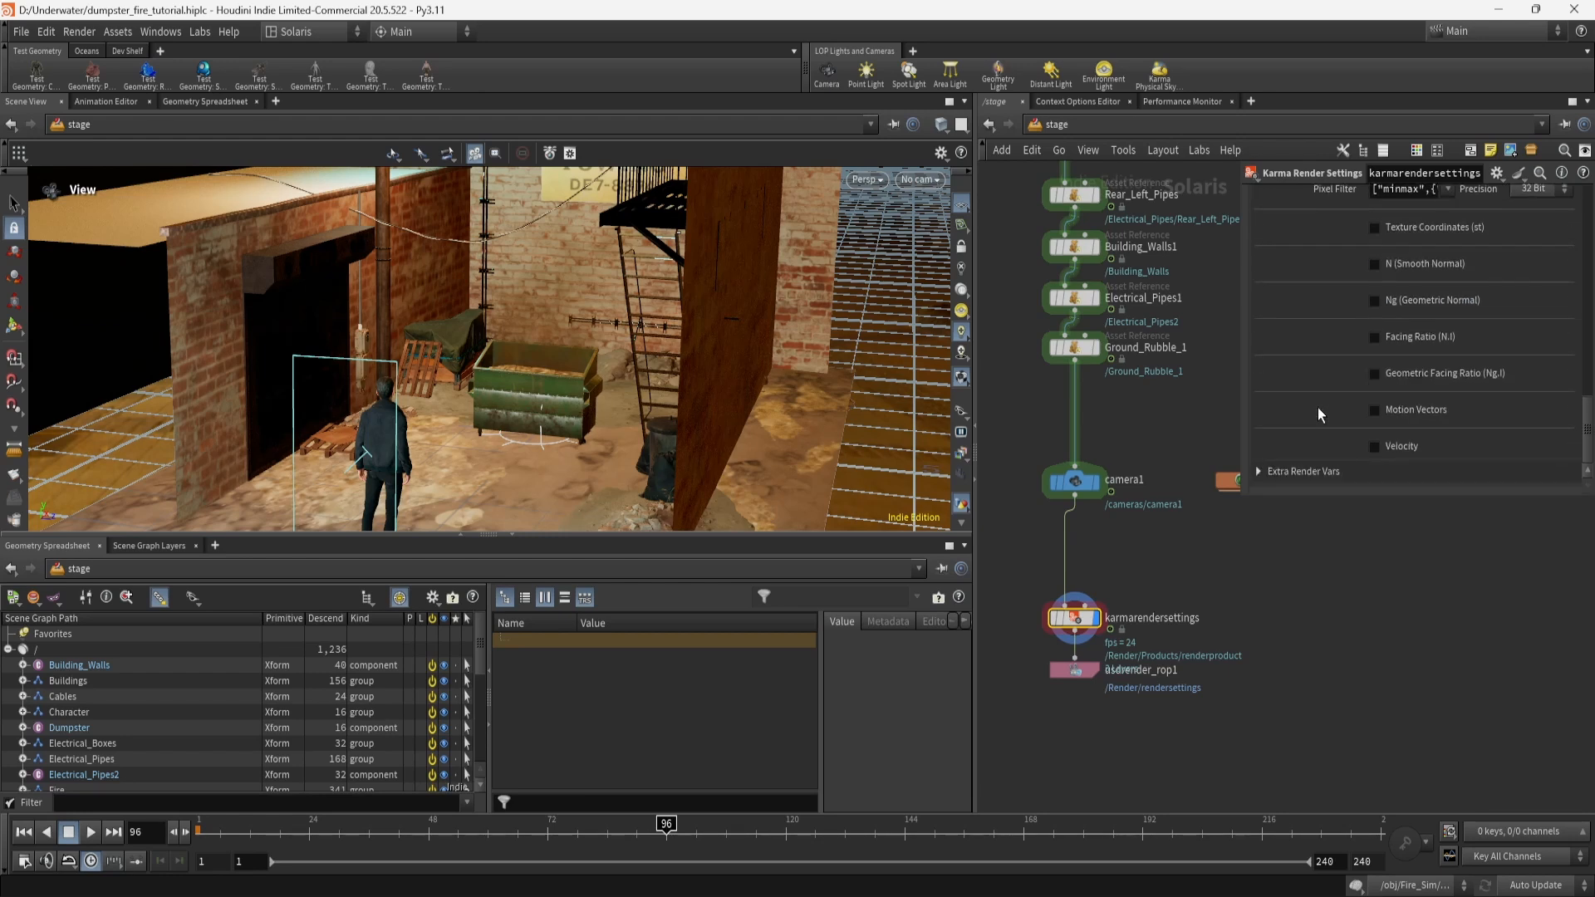
scroll(1318, 409, "up", 3)
scroll(1319, 415, "up", 10)
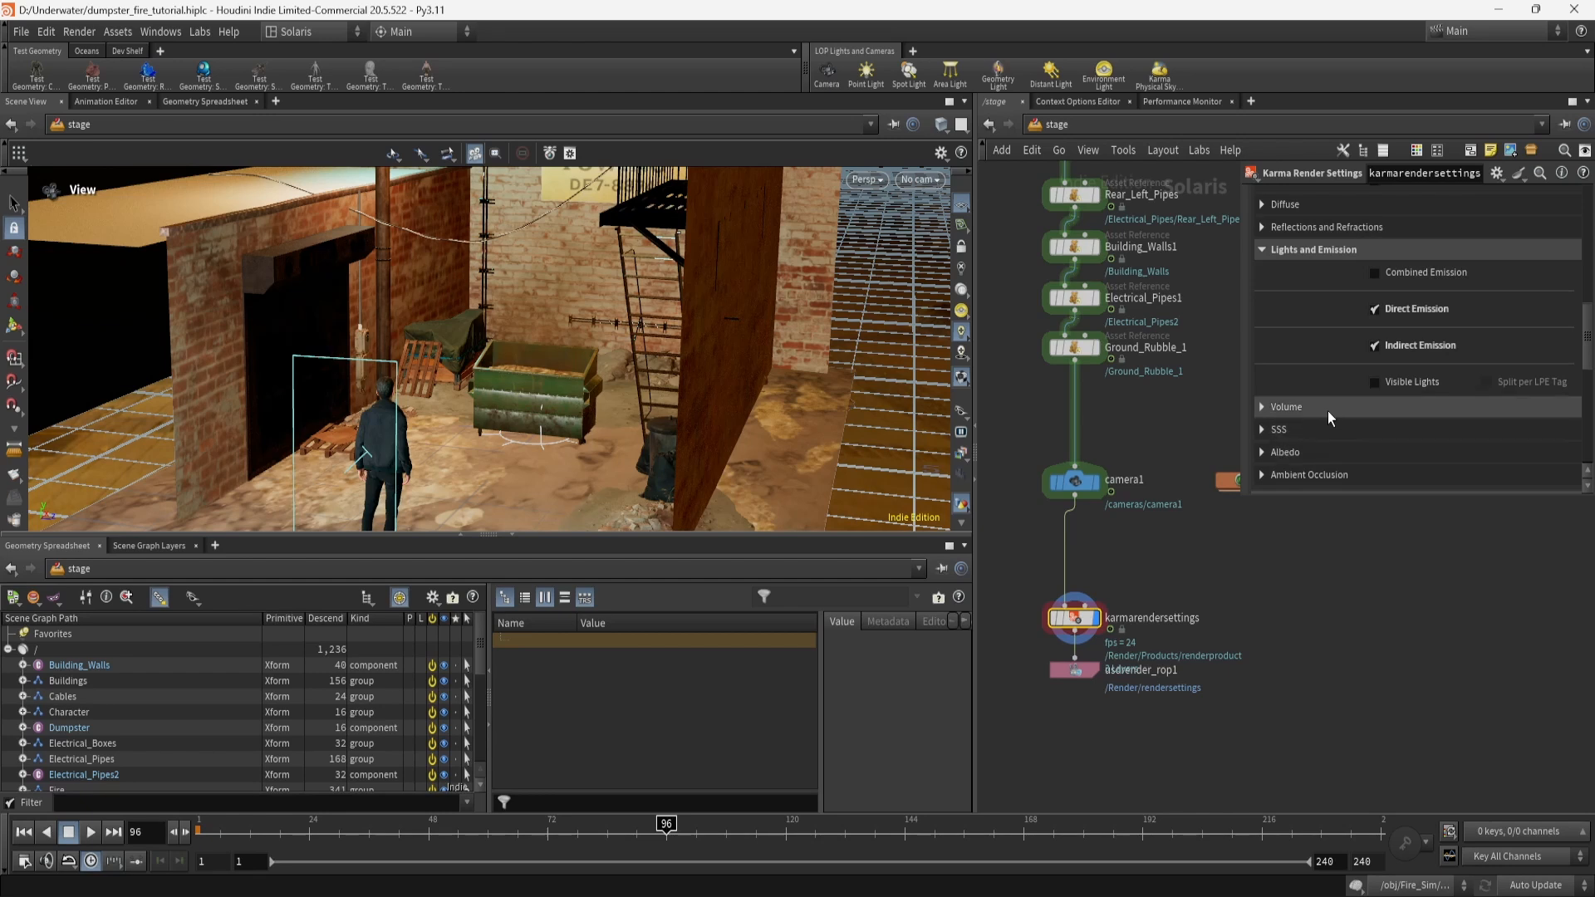
scroll(1328, 410, "up", 5)
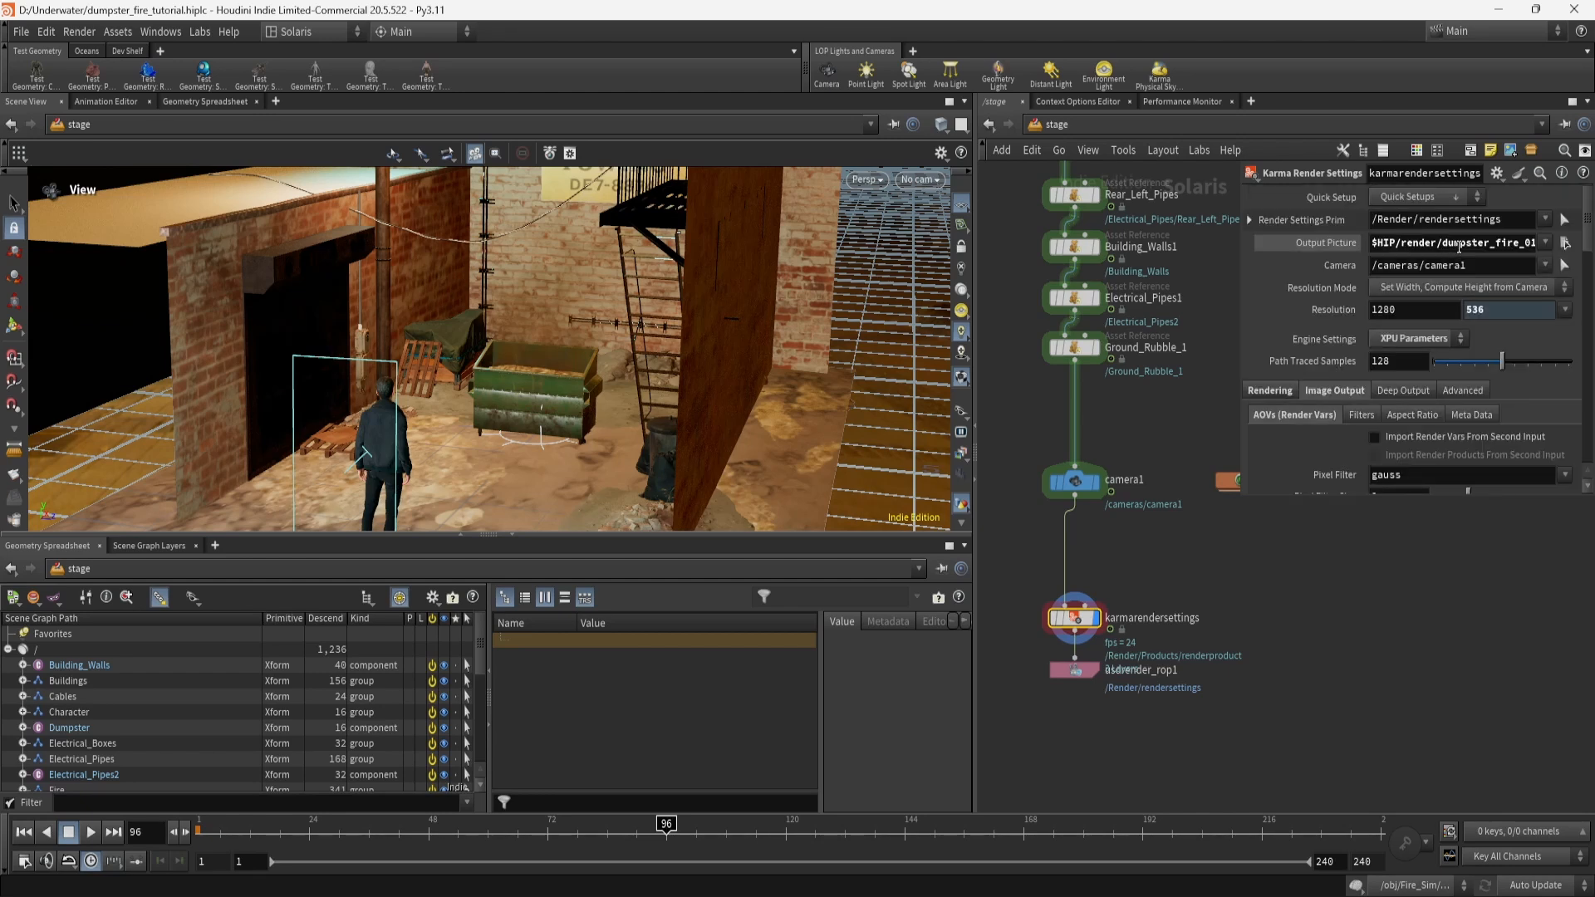
Bring up usdrender_rop1's settings rendering frames 48–240 with Karma XPU.
left_click_drag(1456, 242, 1566, 246)
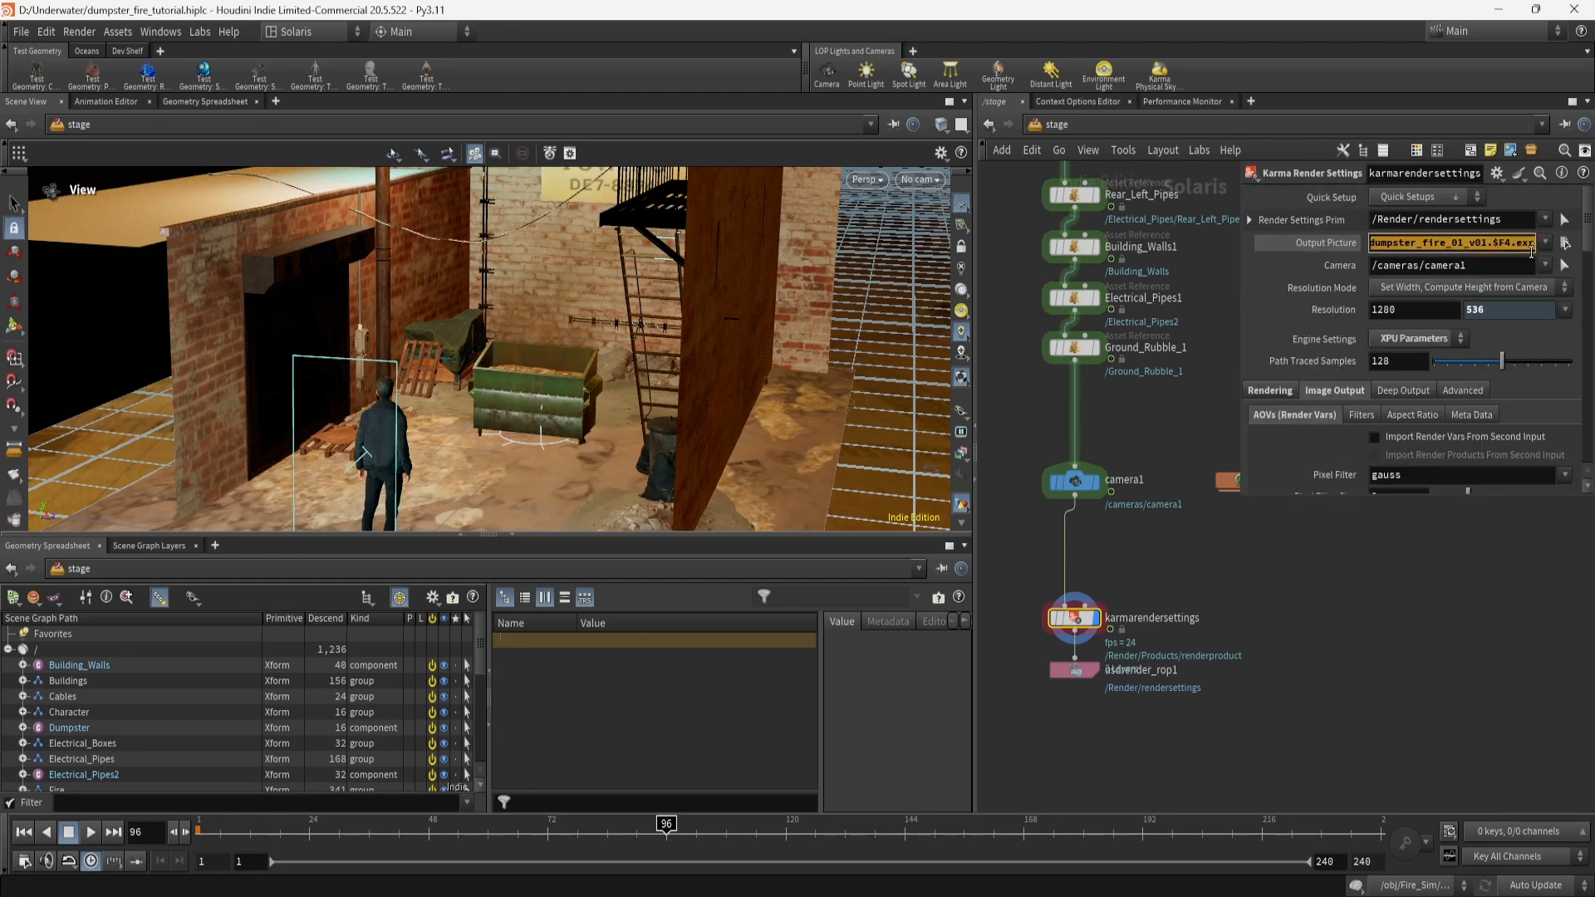
scroll(1339, 386, "down", 6)
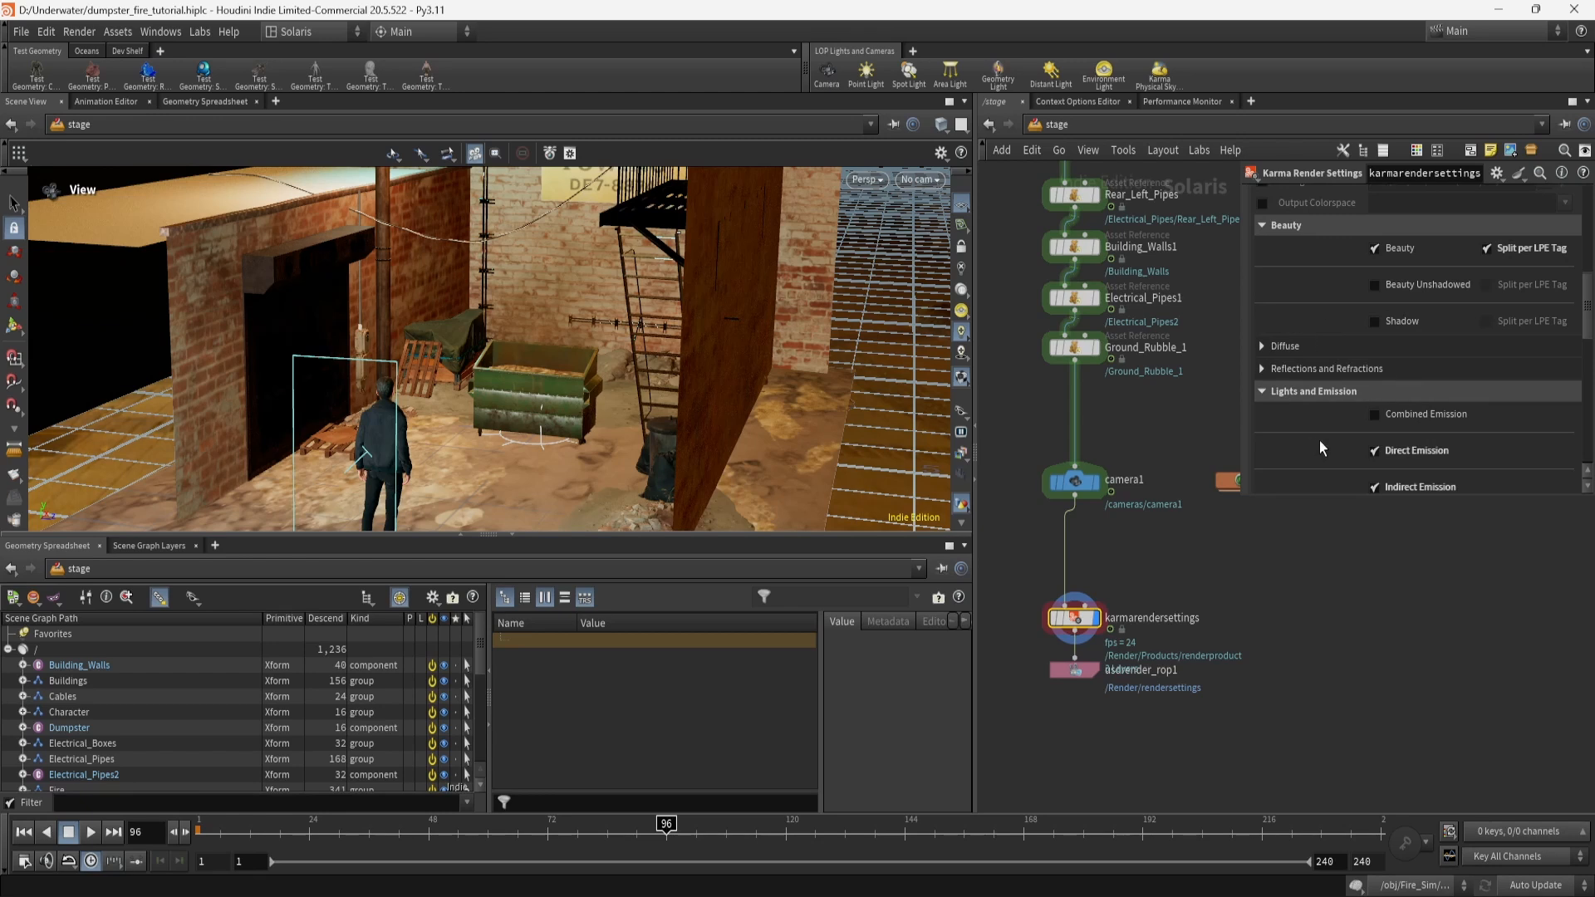
scroll(1319, 446, "down", 2)
scroll(1351, 444, "up", 8)
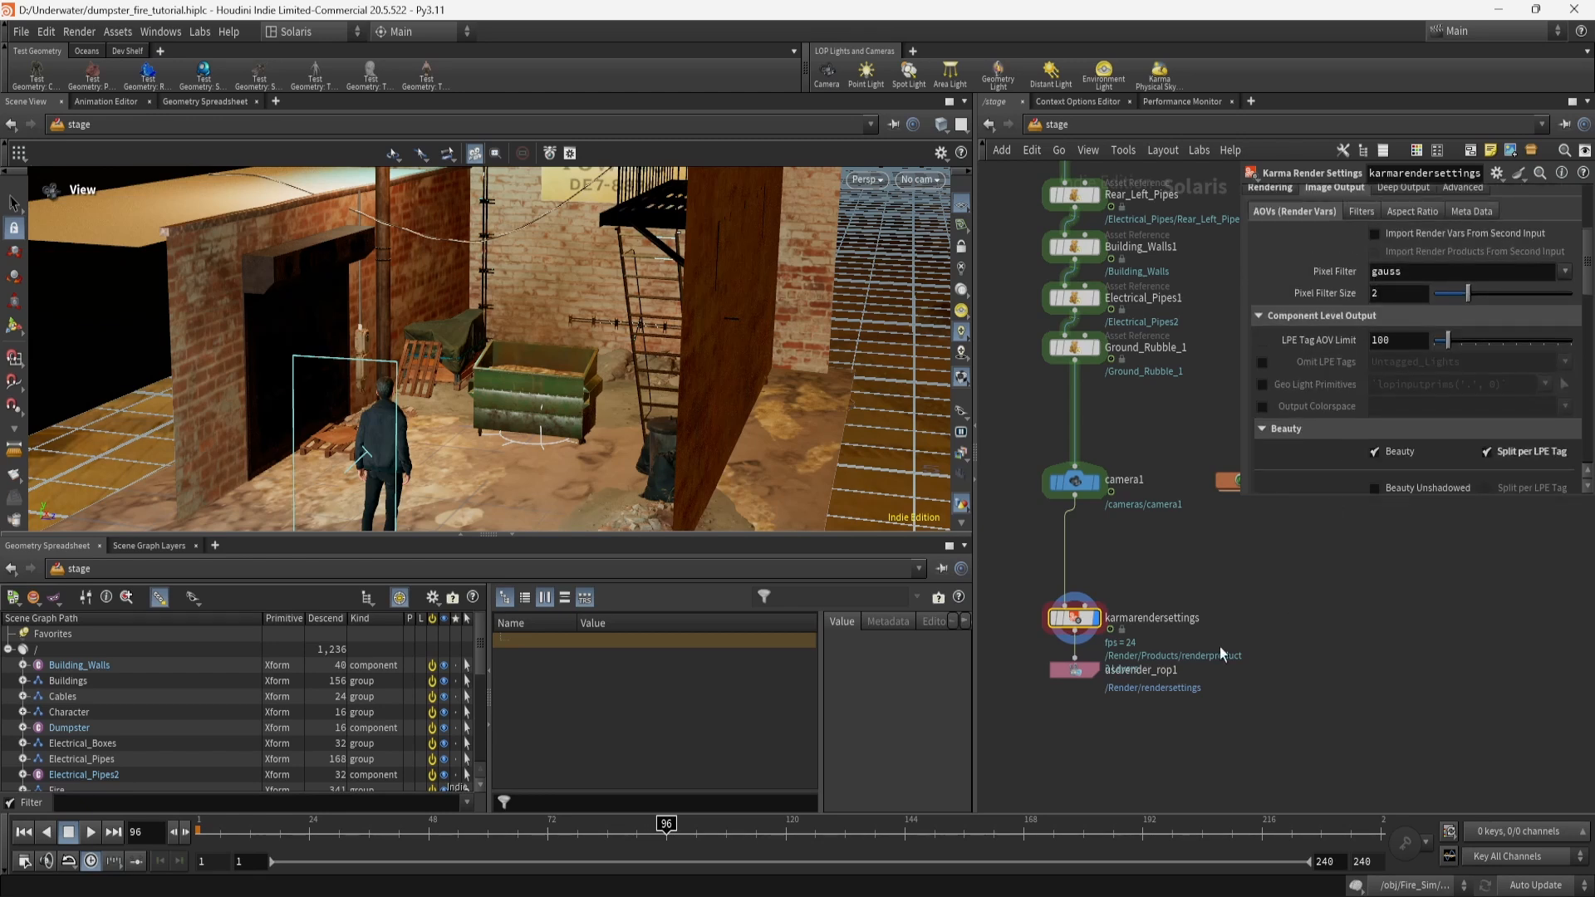
left_click_drag(1025, 661, 1198, 701)
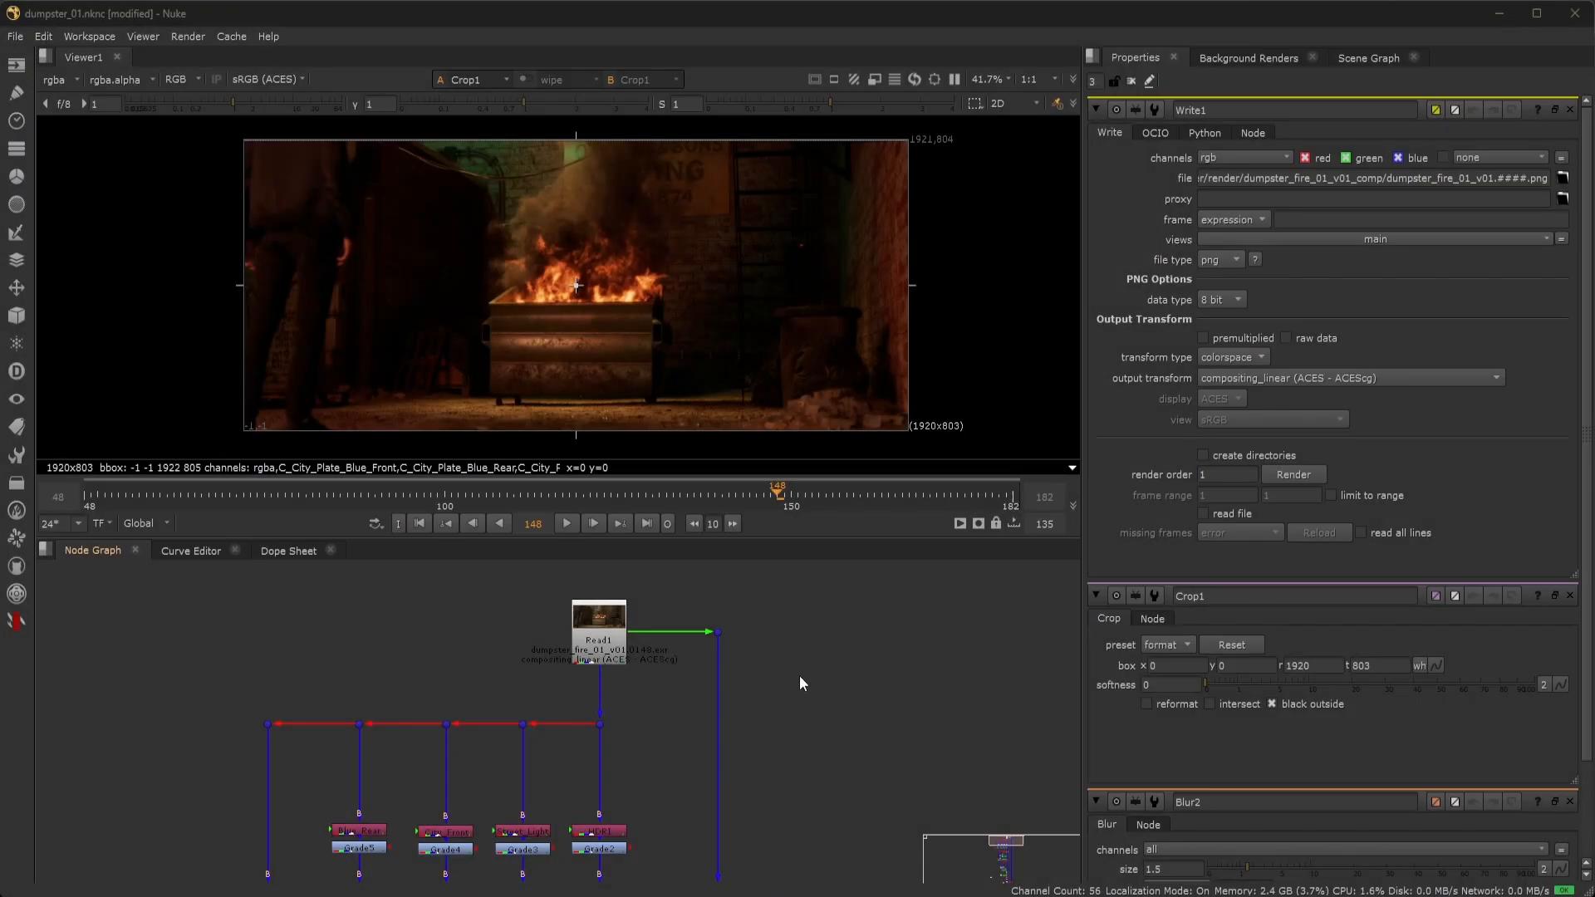
Open Read1's properties and view the HDRI shuffle pass on its own.
scroll(800, 677, "up", 2)
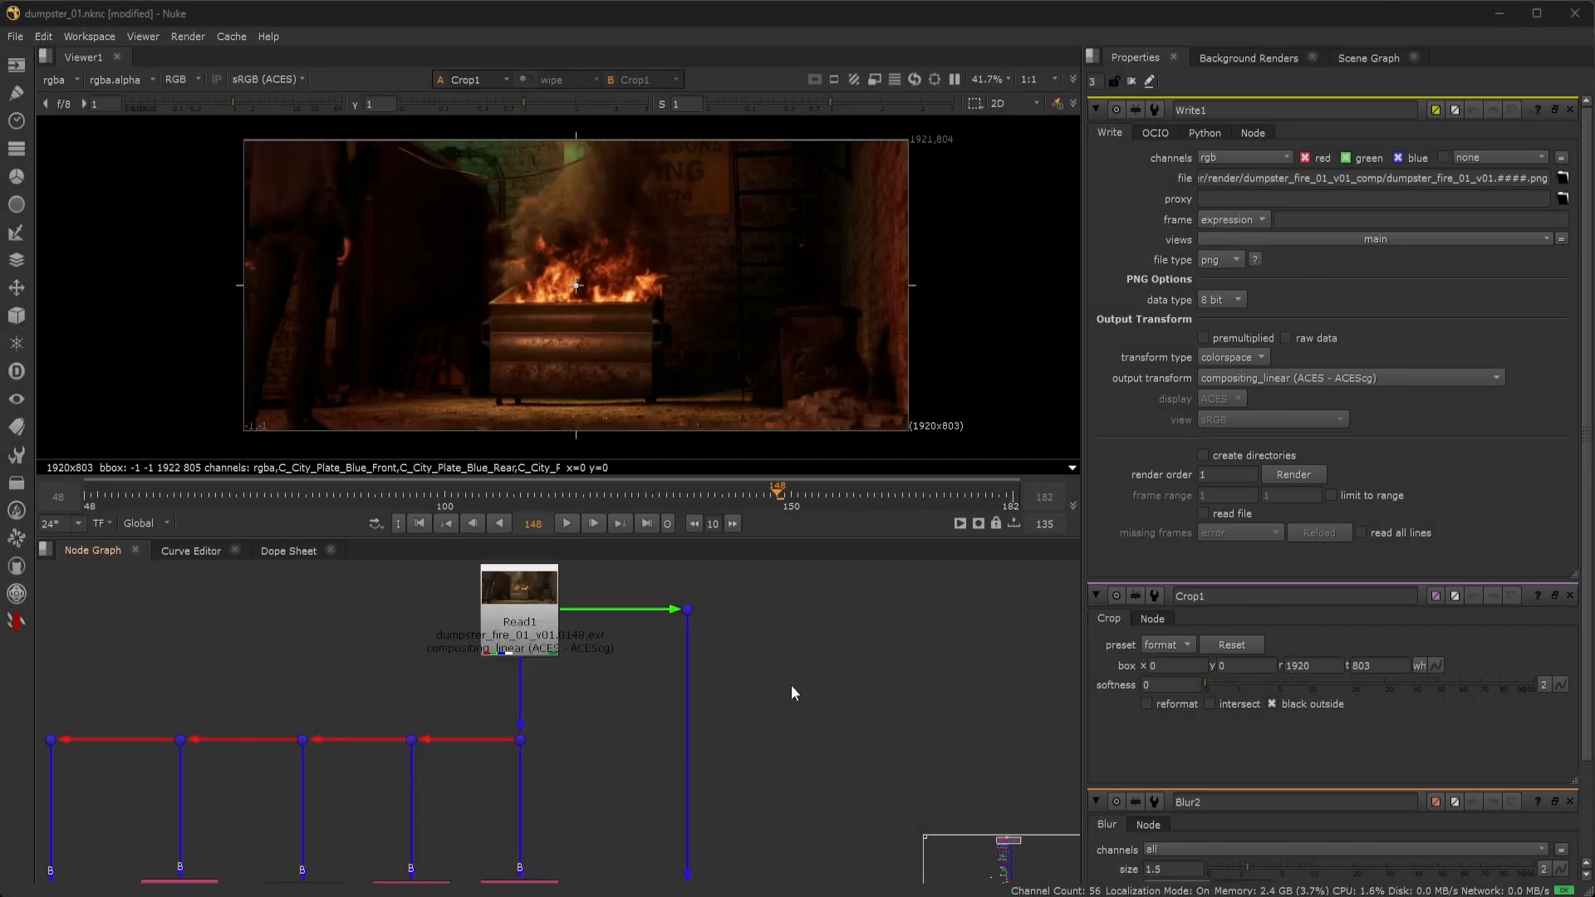
middle_click_drag(764, 691, 816, 766)
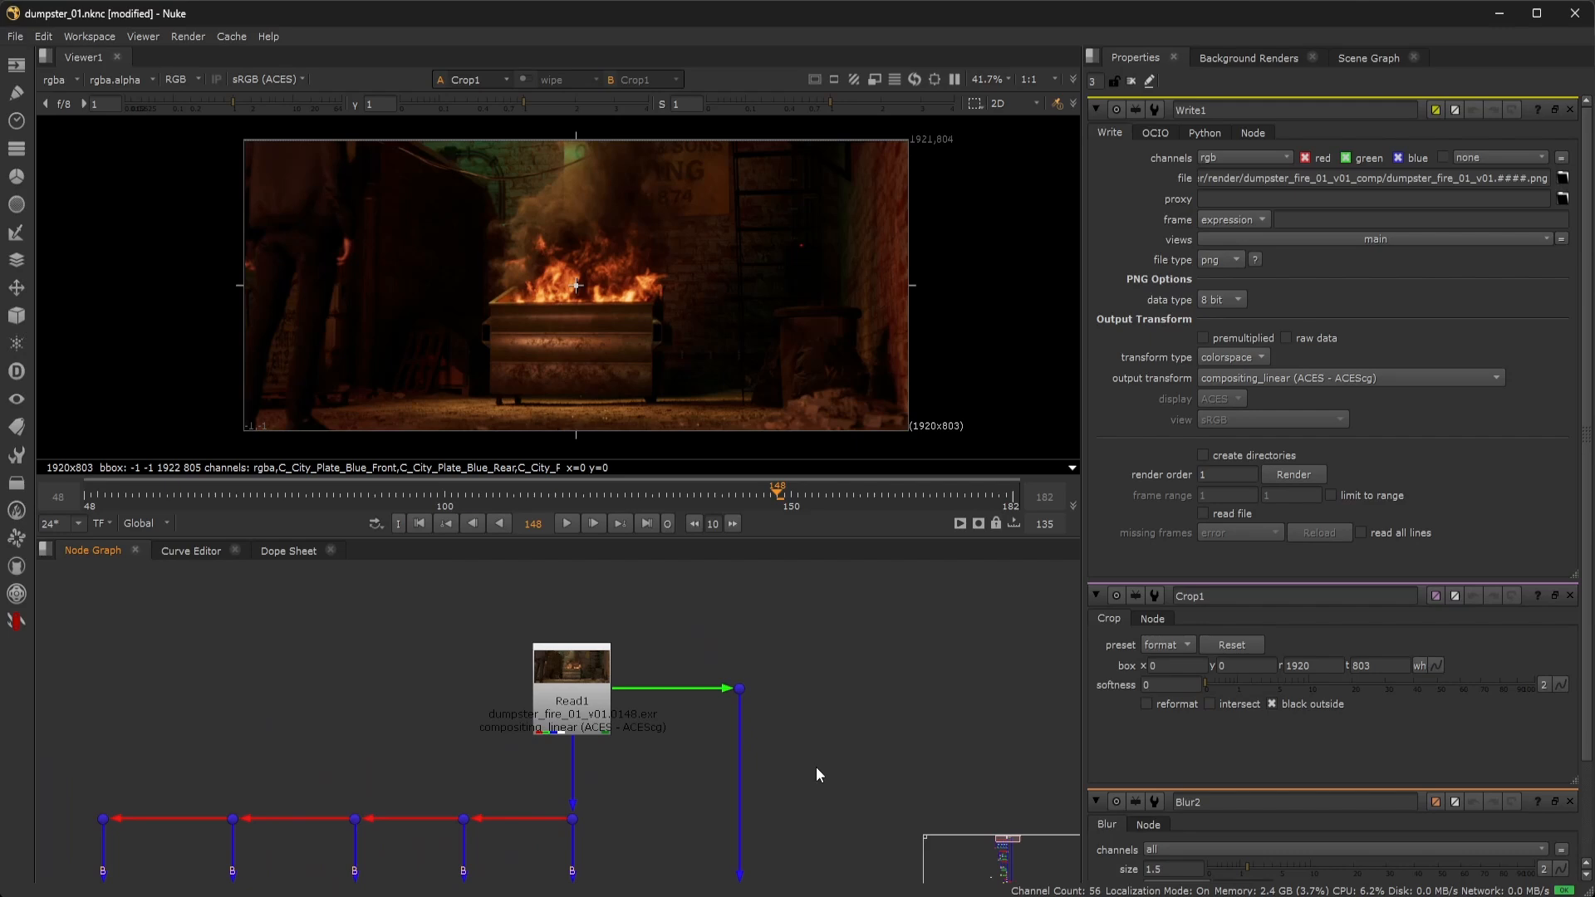
left_click(556, 695)
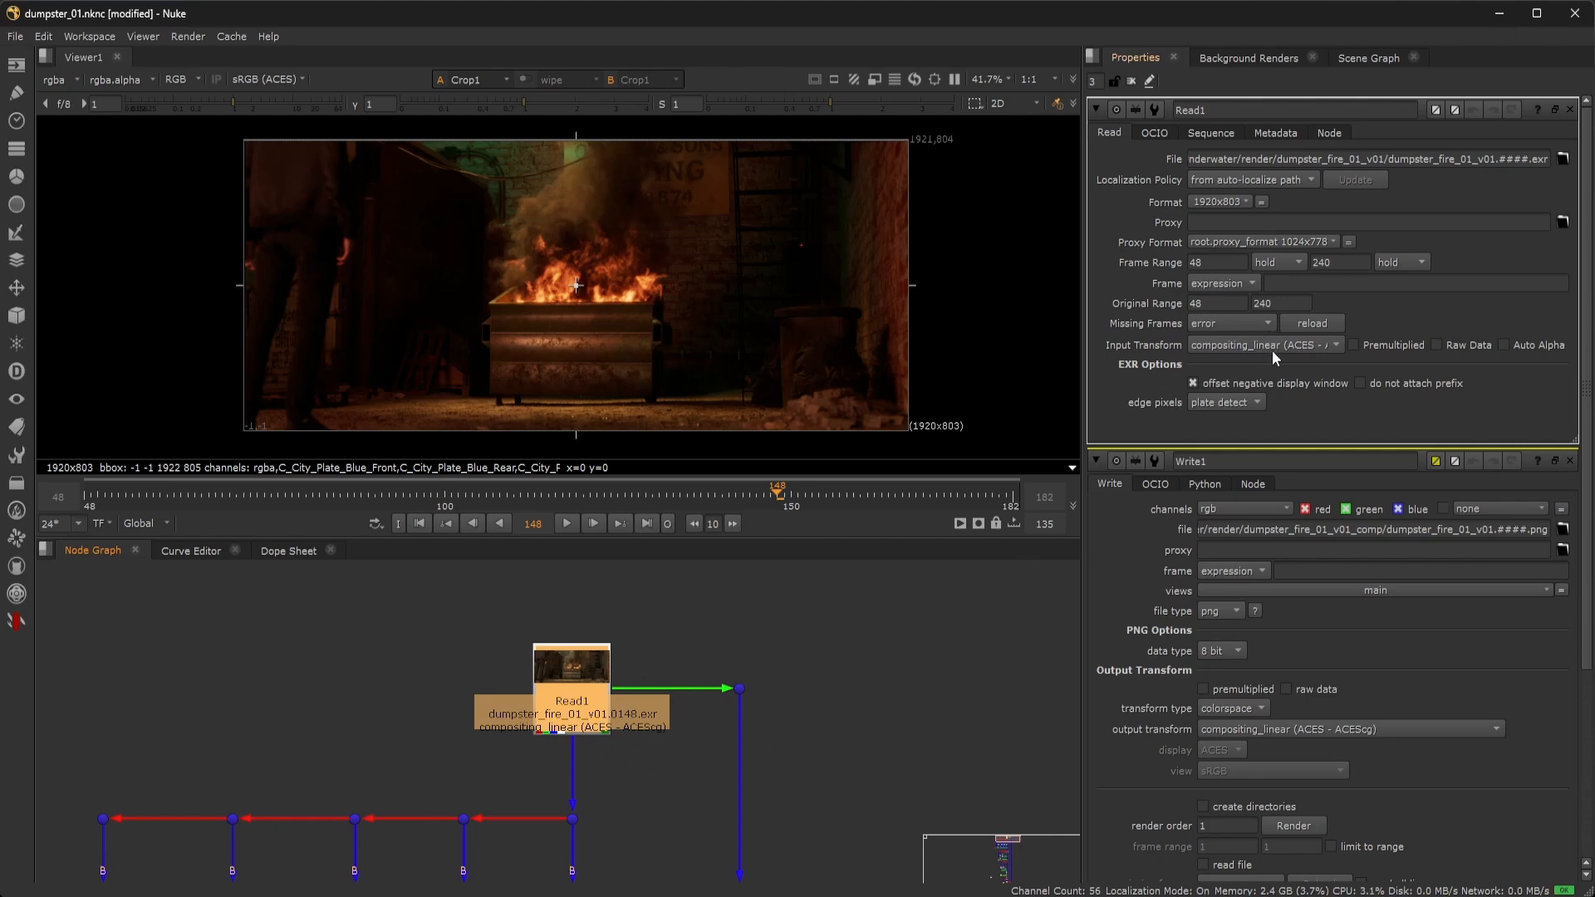
middle_click_drag(789, 783, 835, 644)
middle_click_drag(688, 790, 705, 686)
double_click(652, 731)
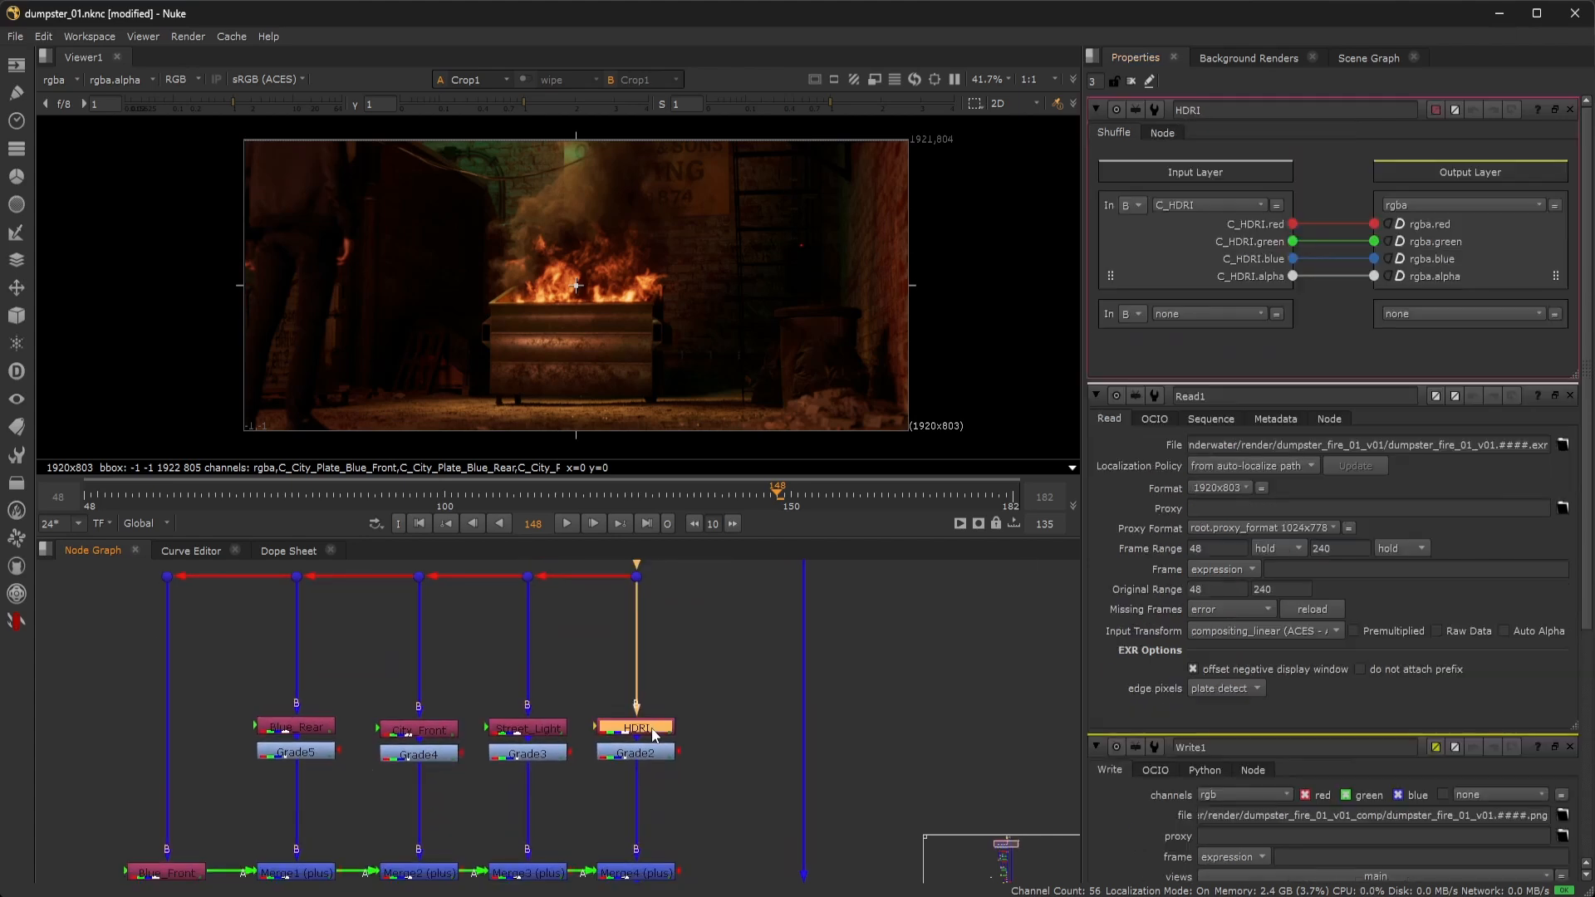
key("1")
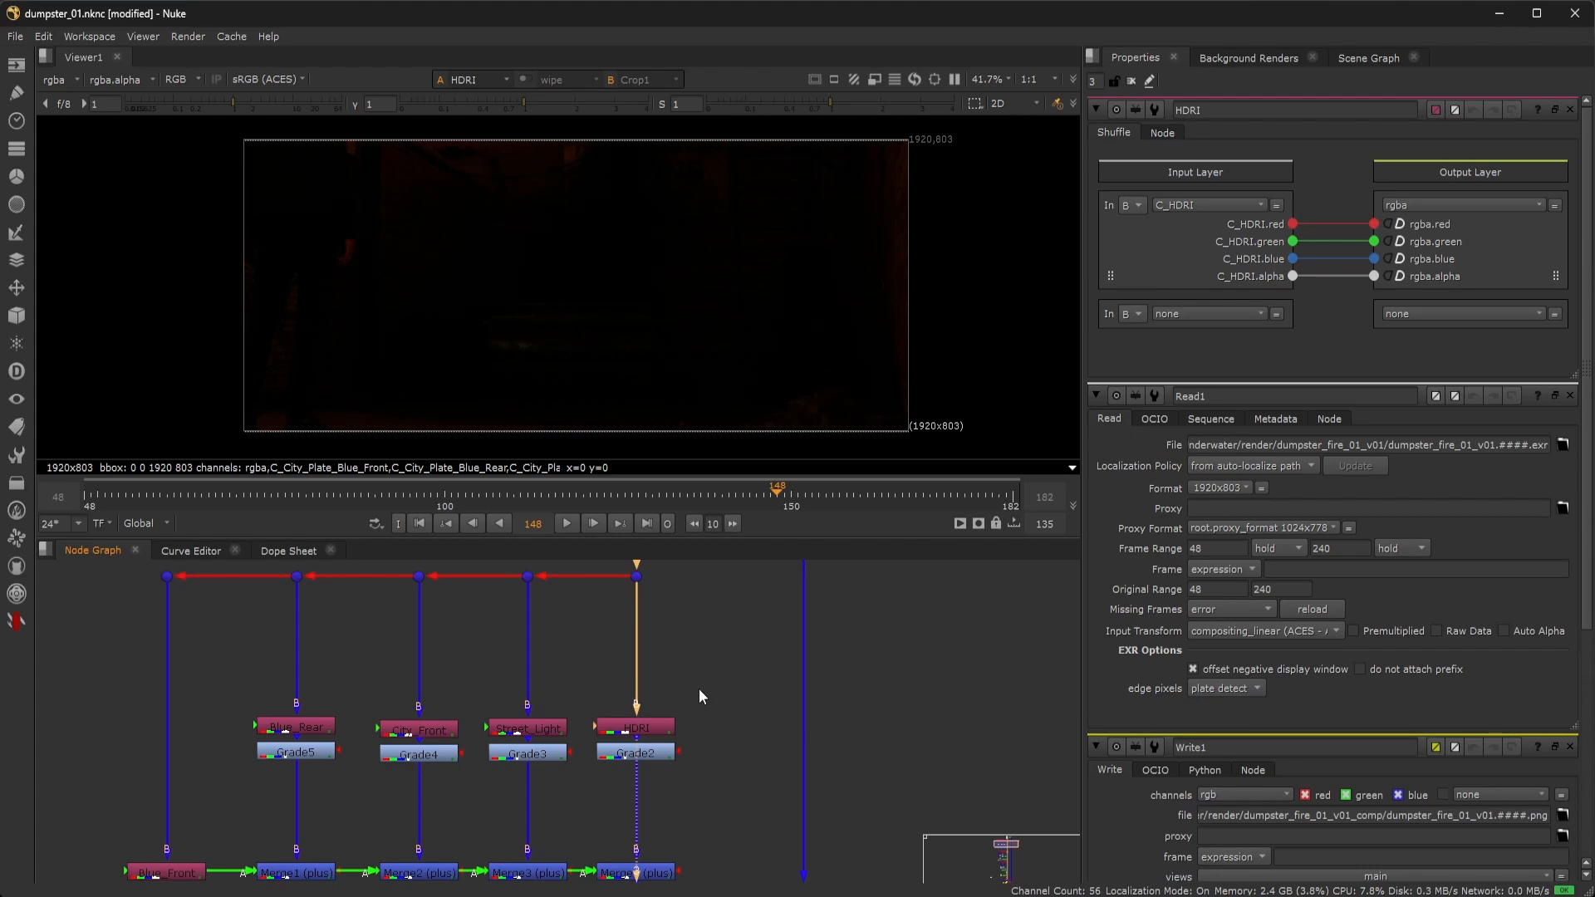
Confirm the Street_Light shuffle reads the C_Streetlight layer and view that pass.
double_click(533, 729)
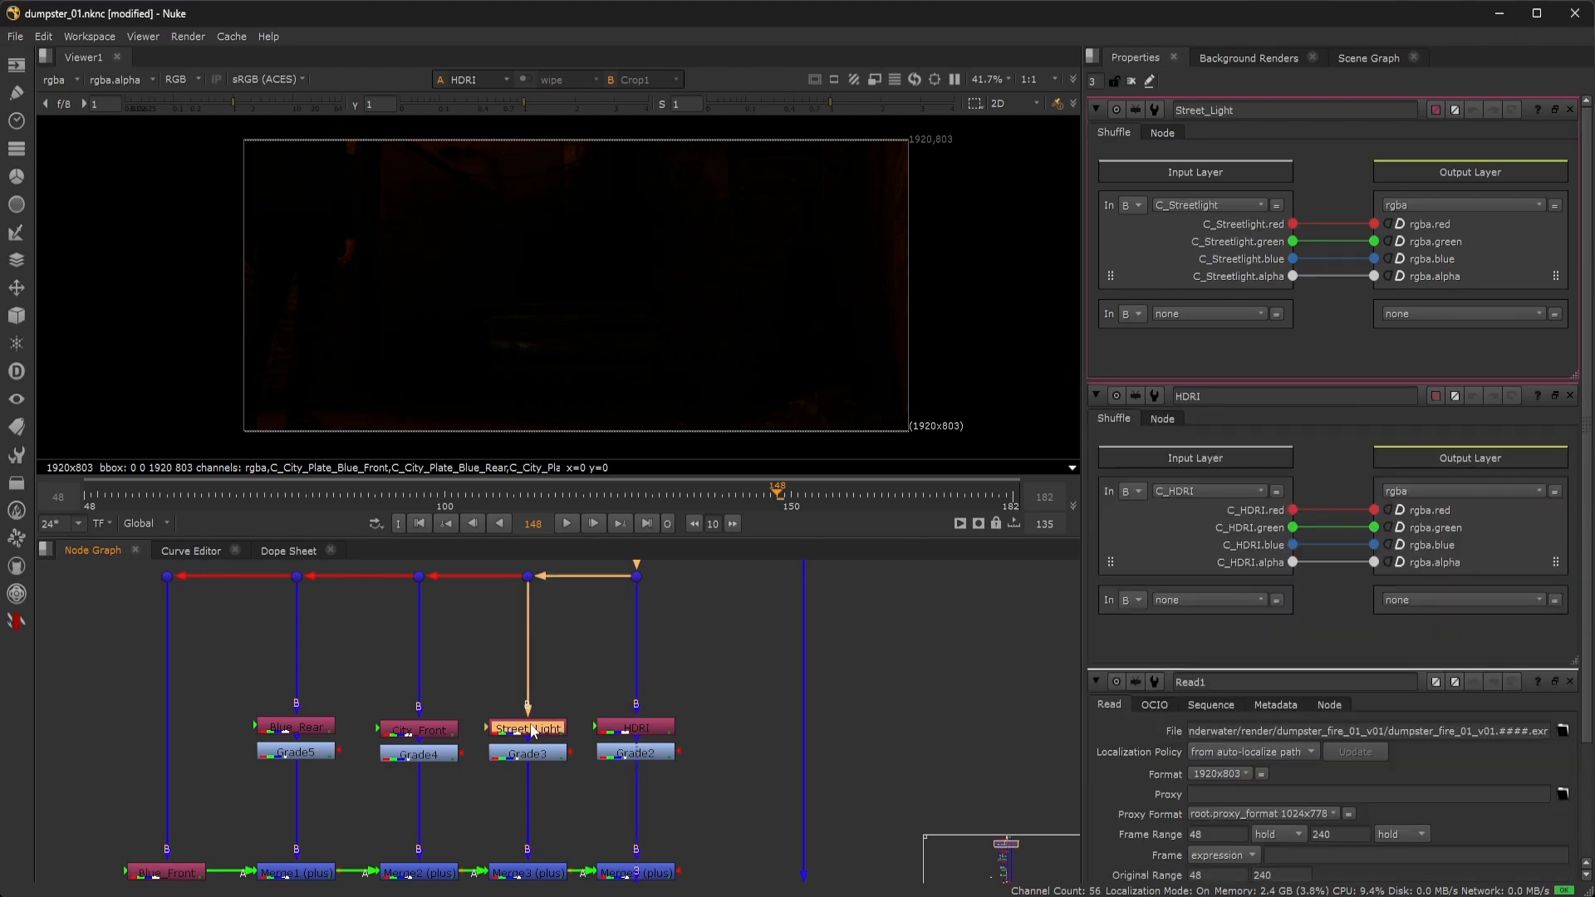
left_click(720, 656)
key("Tab")
type("shu")
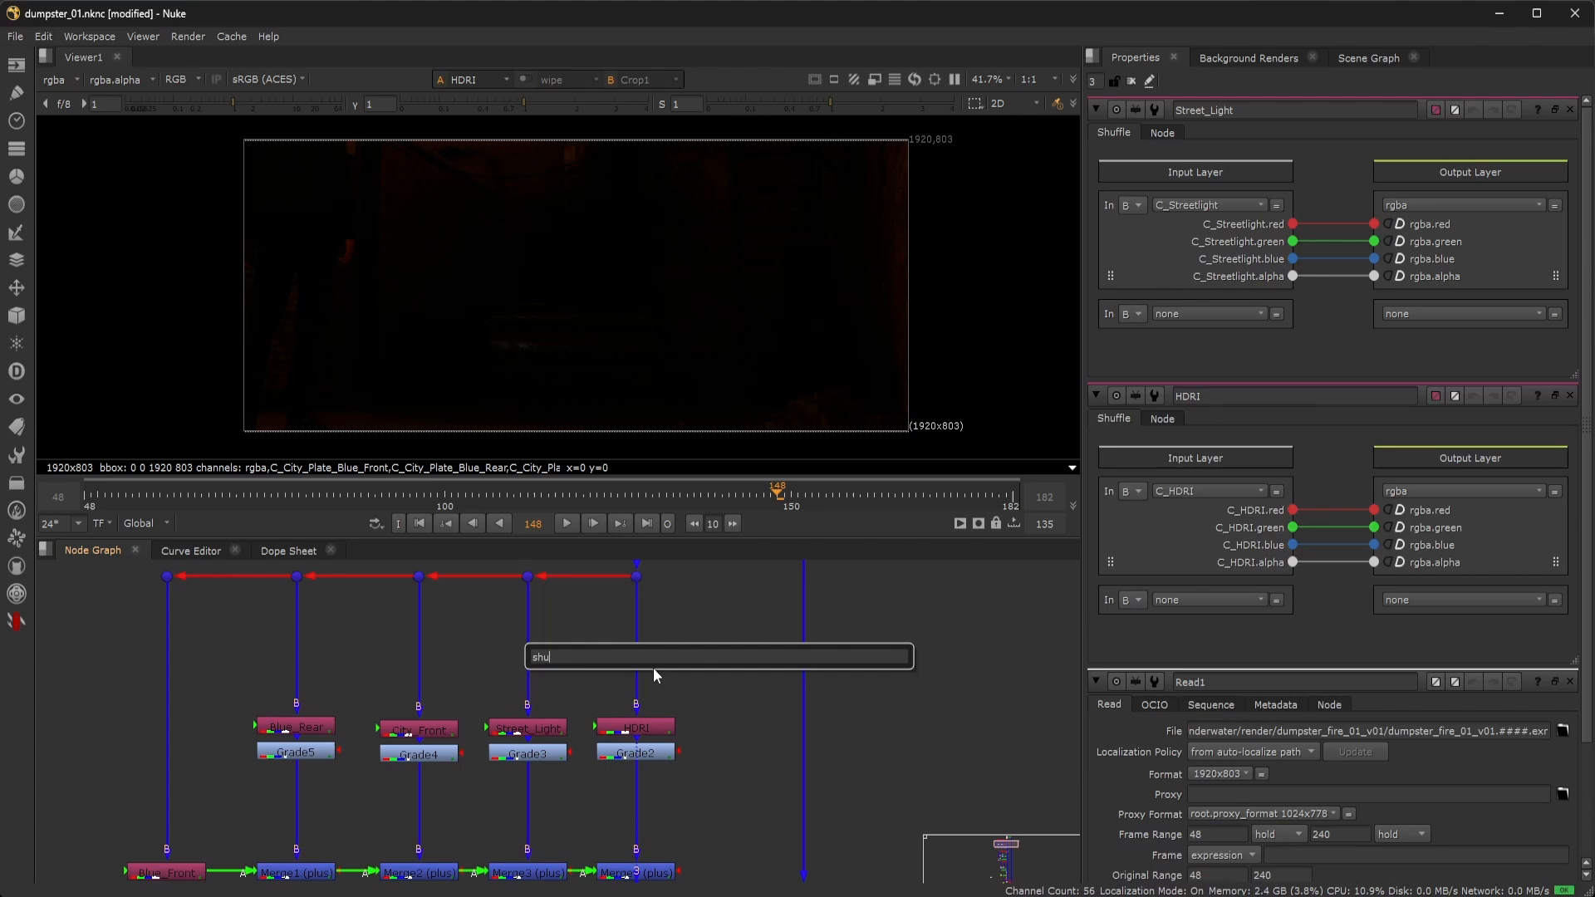
key("Escape")
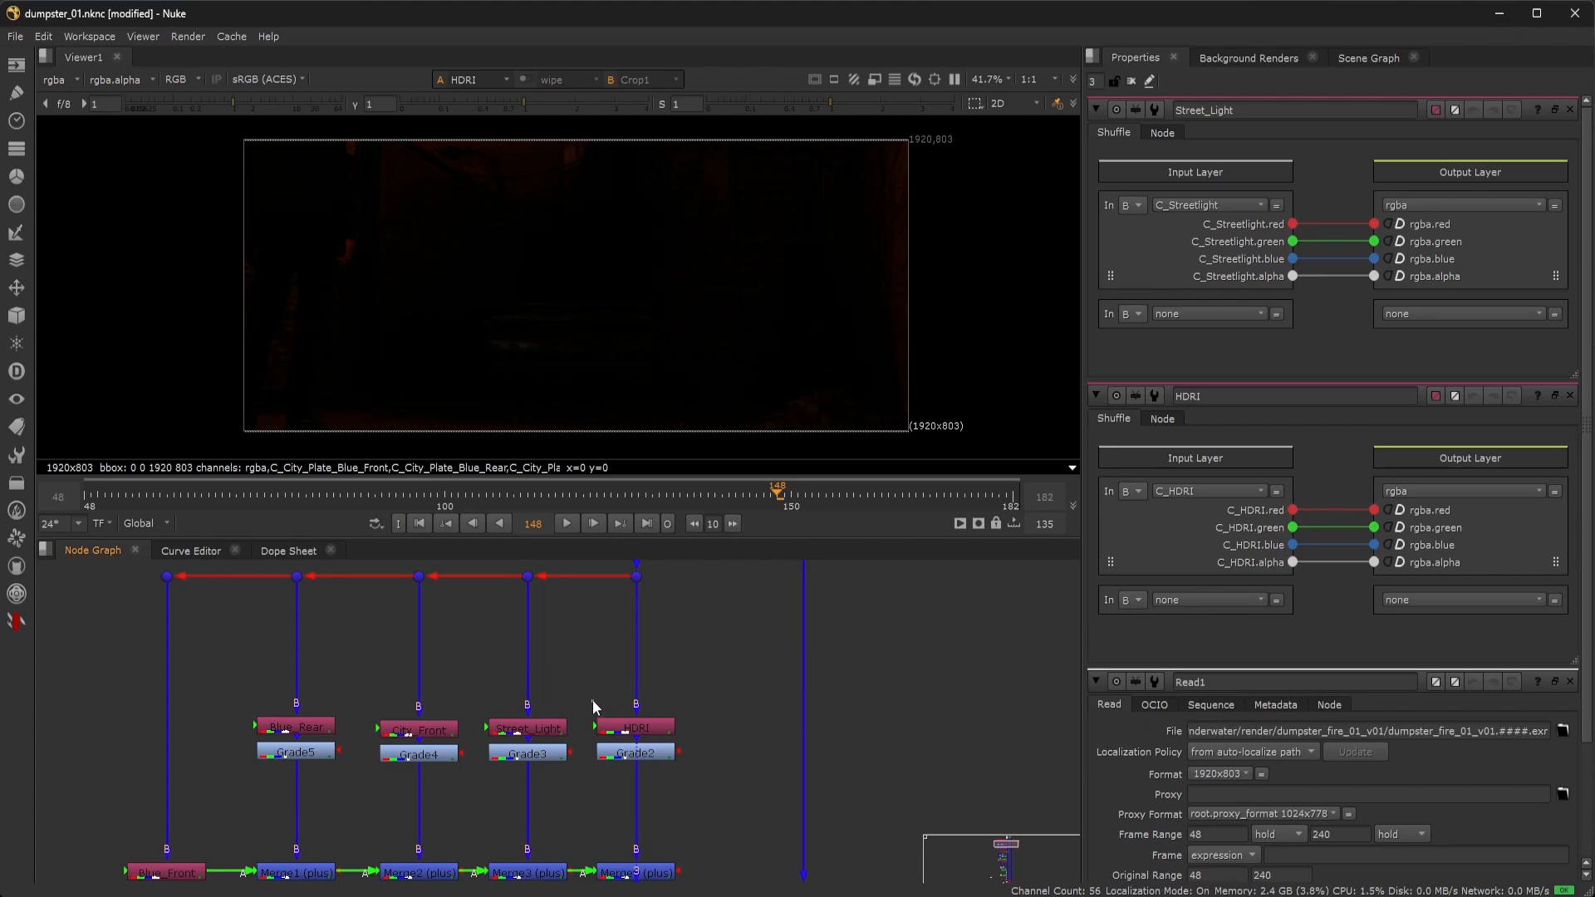
left_click(1188, 208)
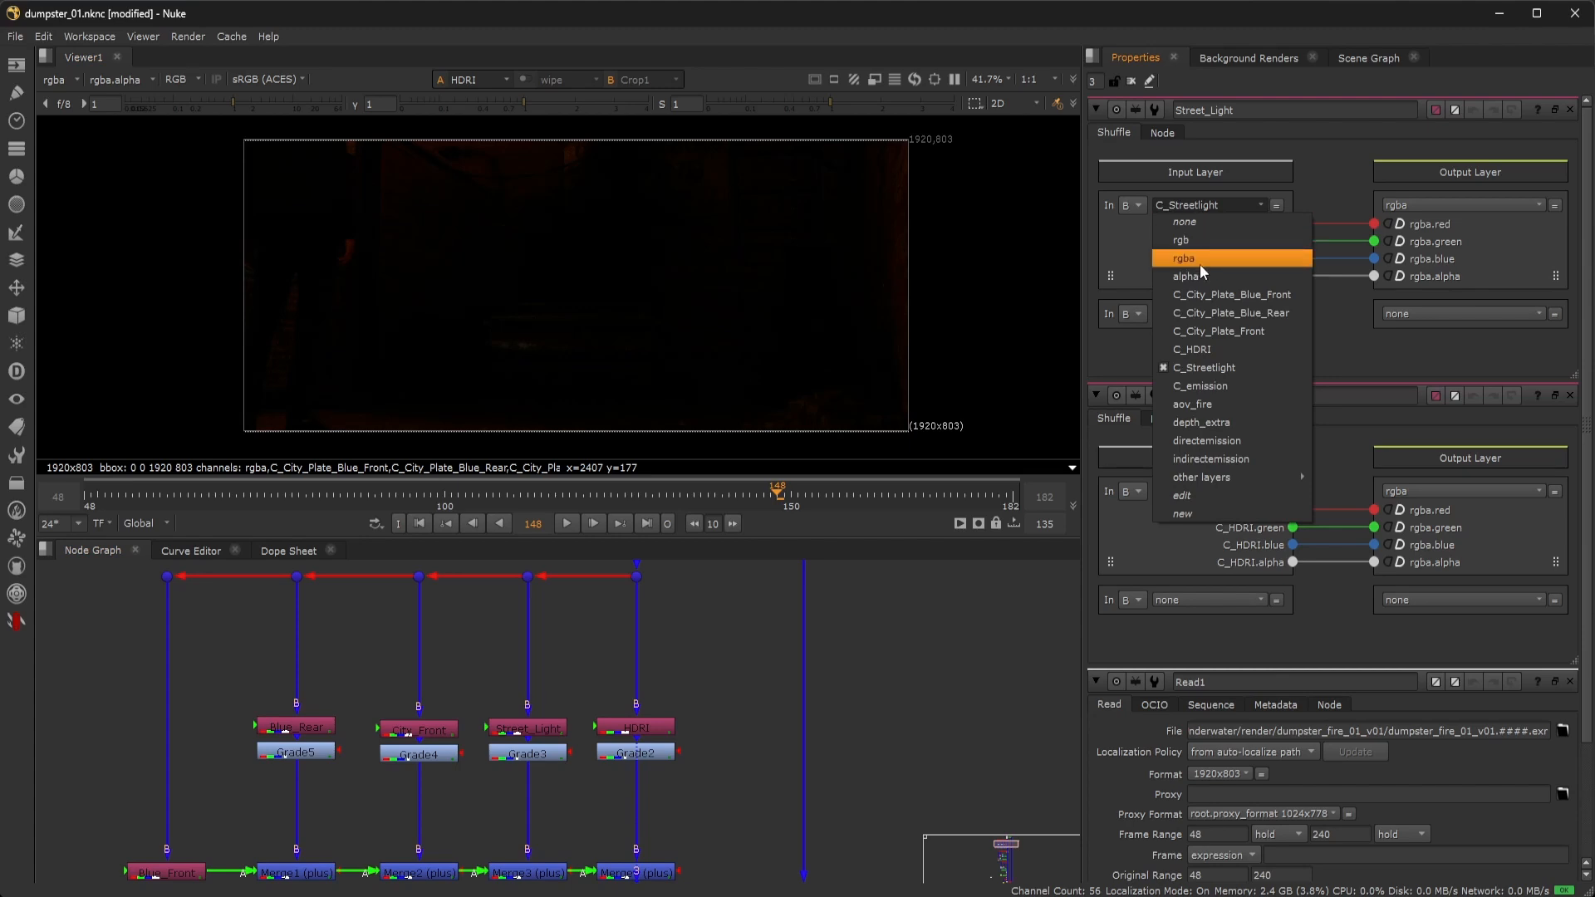
left_click(843, 718)
left_click(548, 729)
key("1")
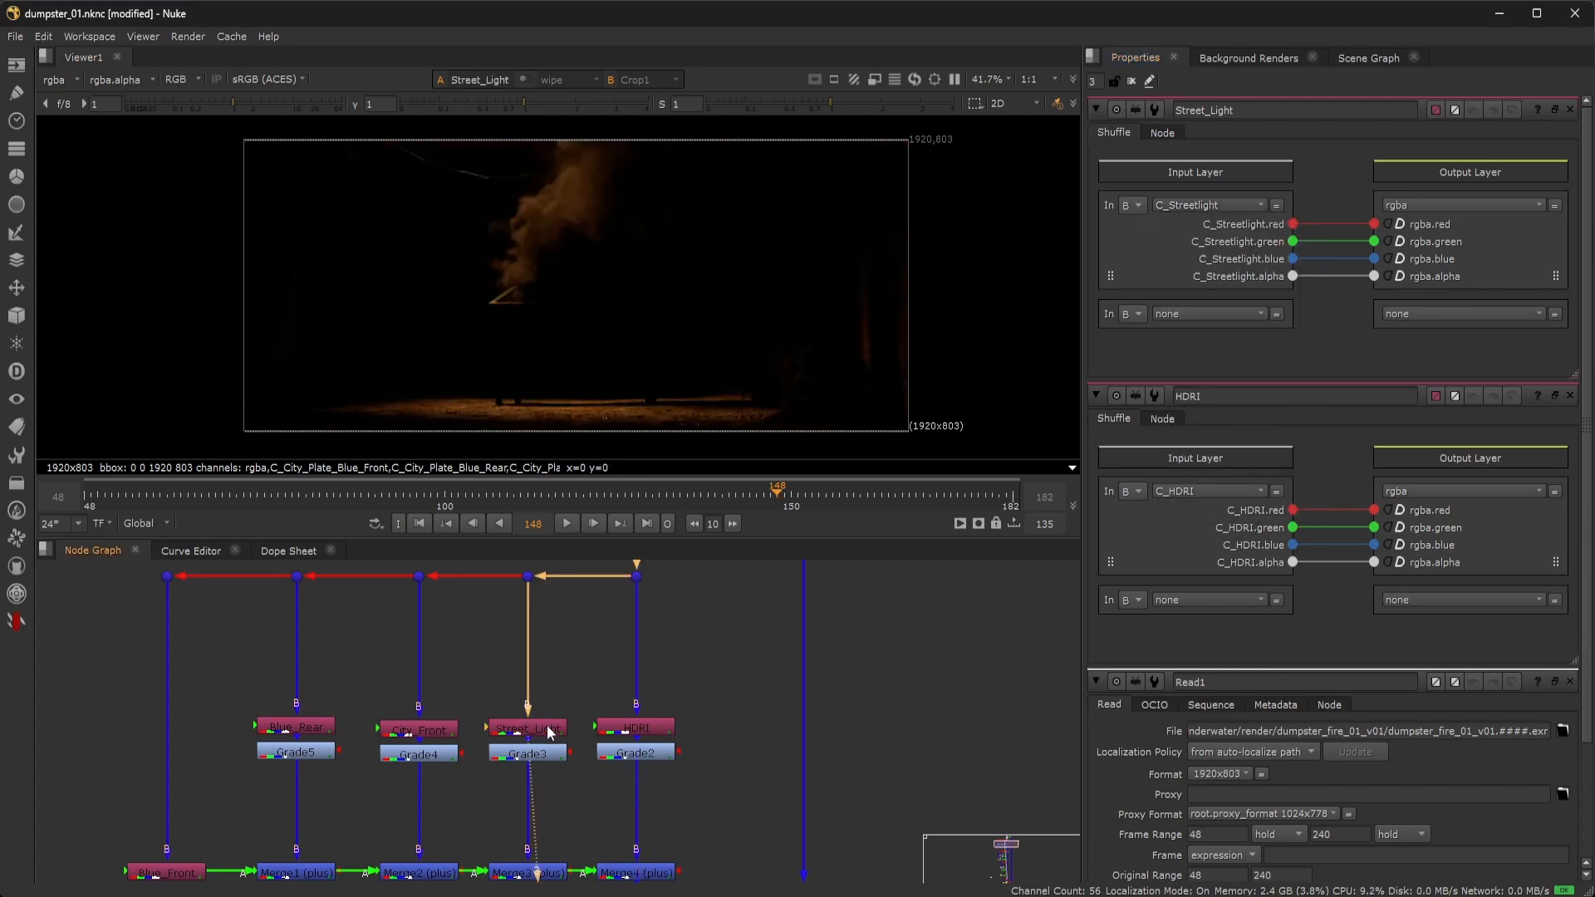
View the City_Front, Blue_Rear and Blue_Front shuffle passes with their settings open.
double_click(441, 736)
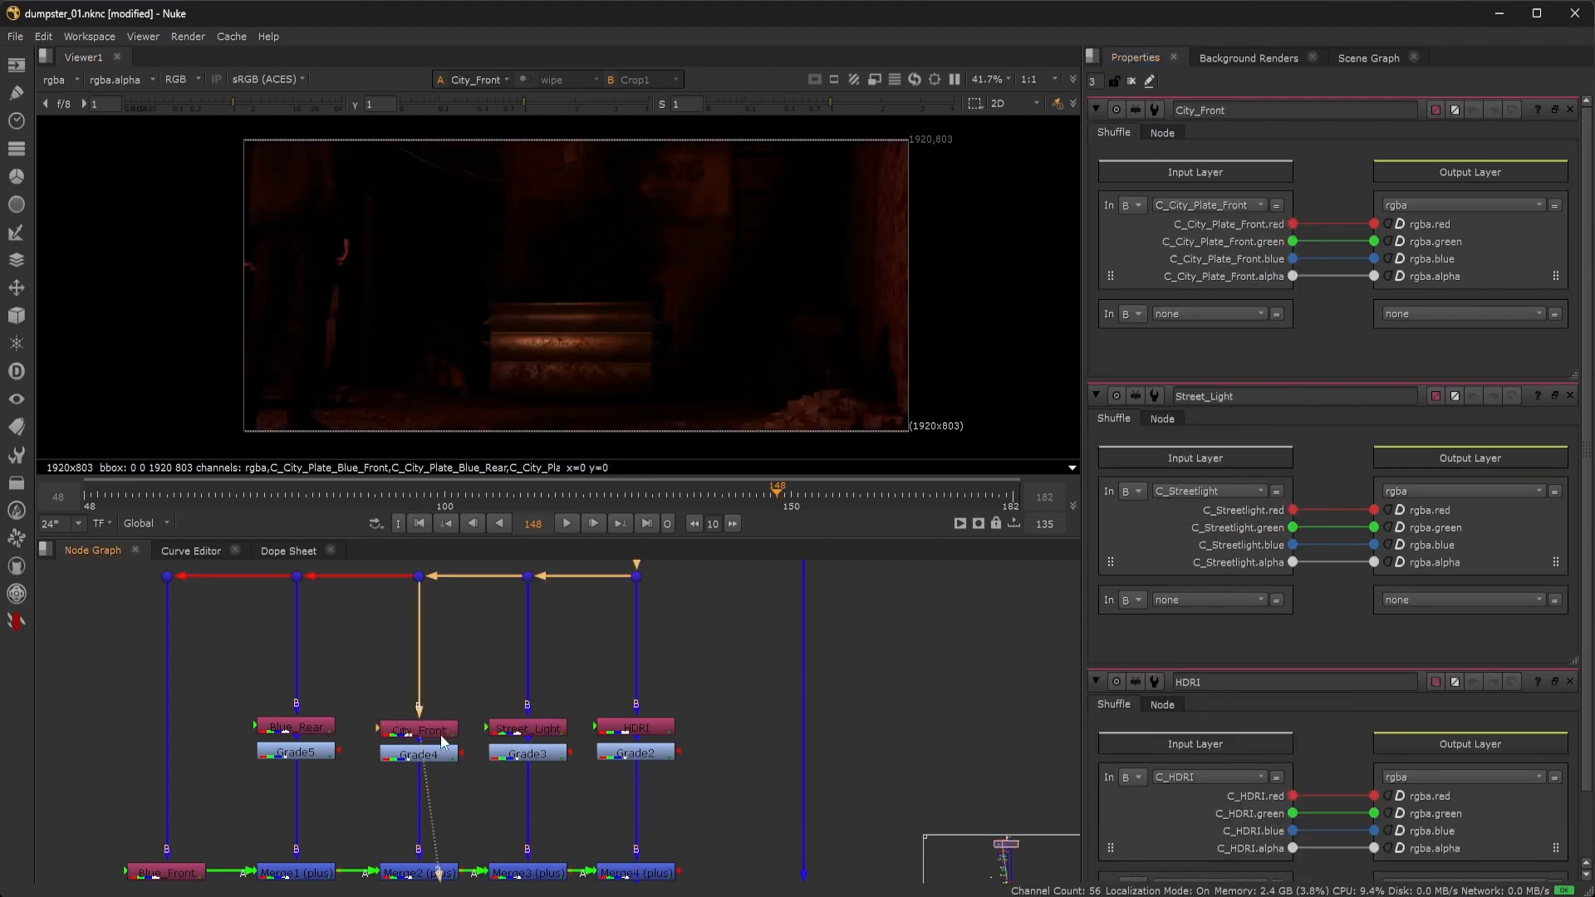
left_click(312, 735)
key("1")
double_click(314, 738)
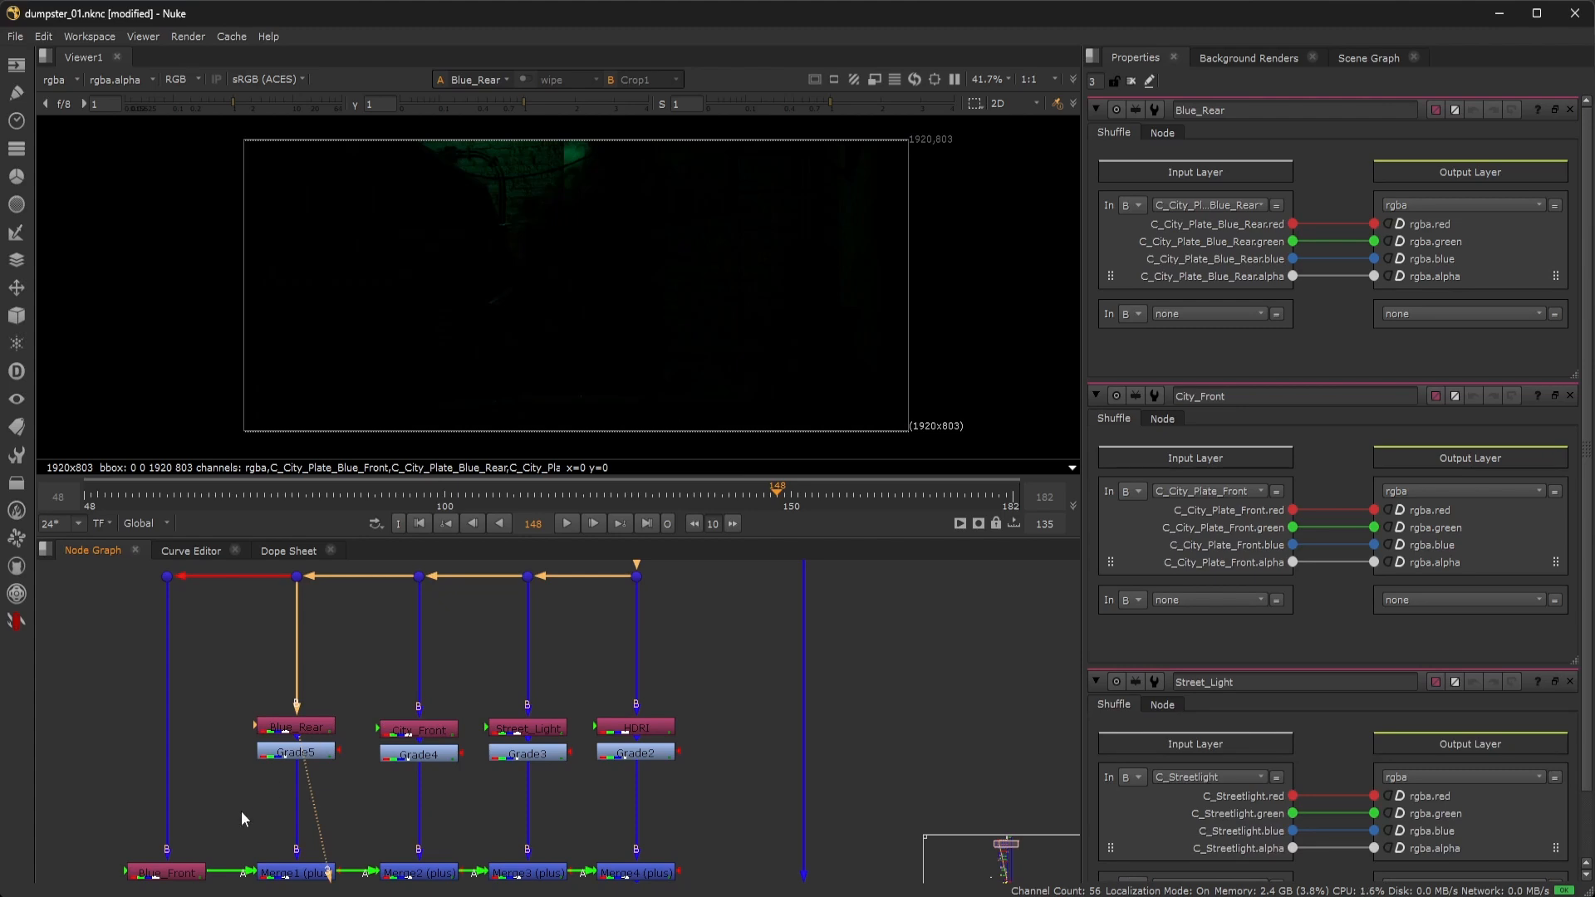
left_click(192, 874)
key("1")
double_click(193, 874)
middle_click_drag(326, 869, 345, 783)
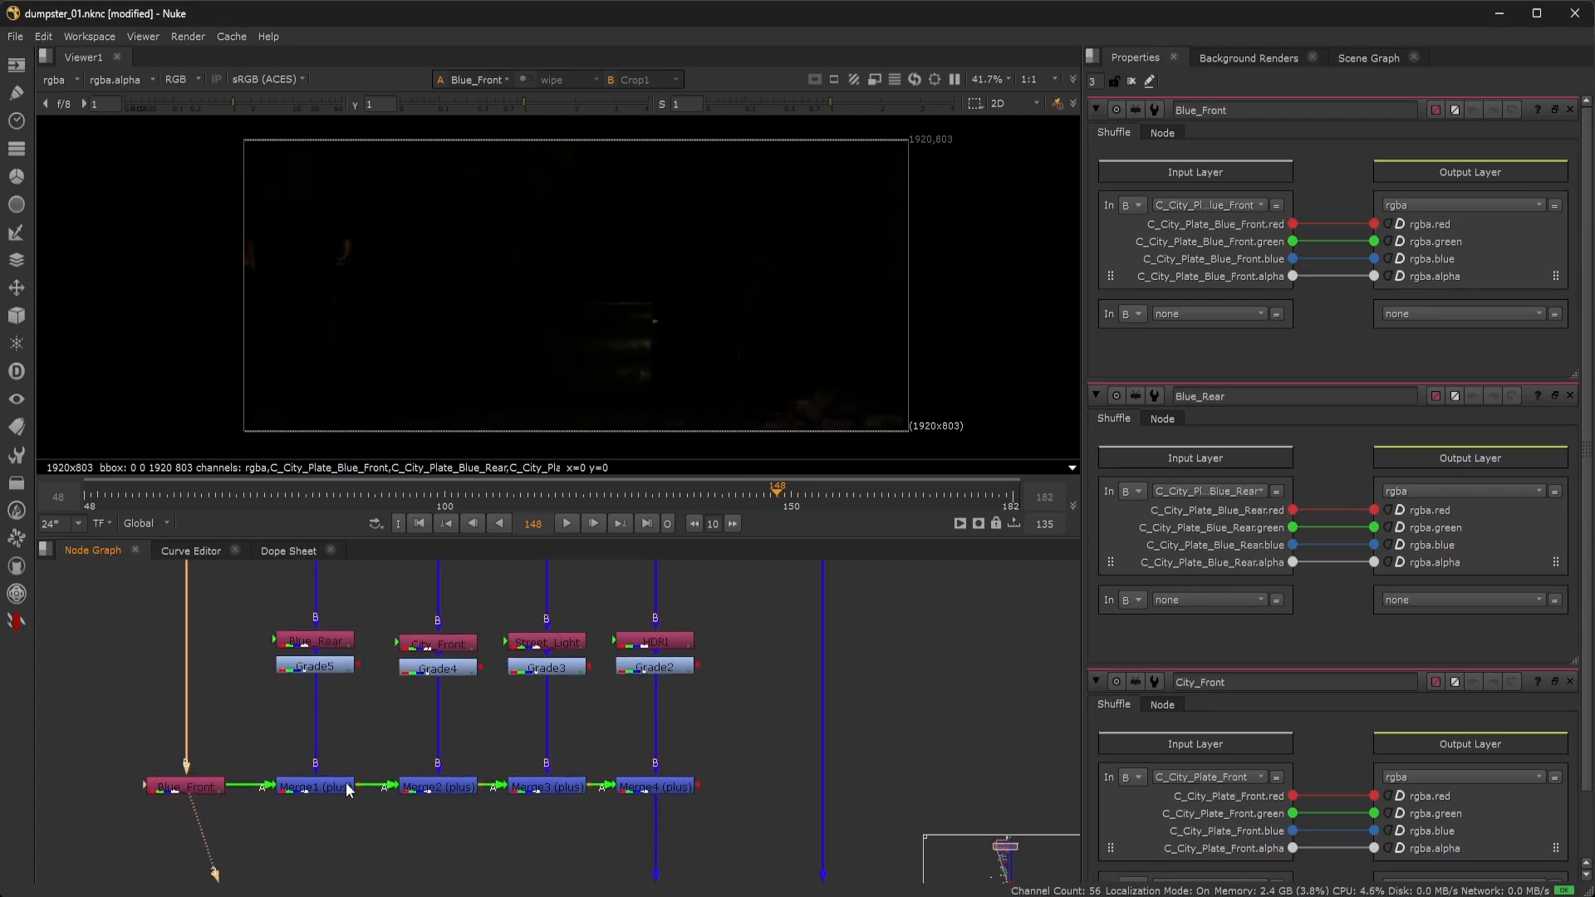
left_click(352, 729)
View the Grade5 and Grade4 outputs, toggling Grade4 off and on to compare.
double_click(327, 667)
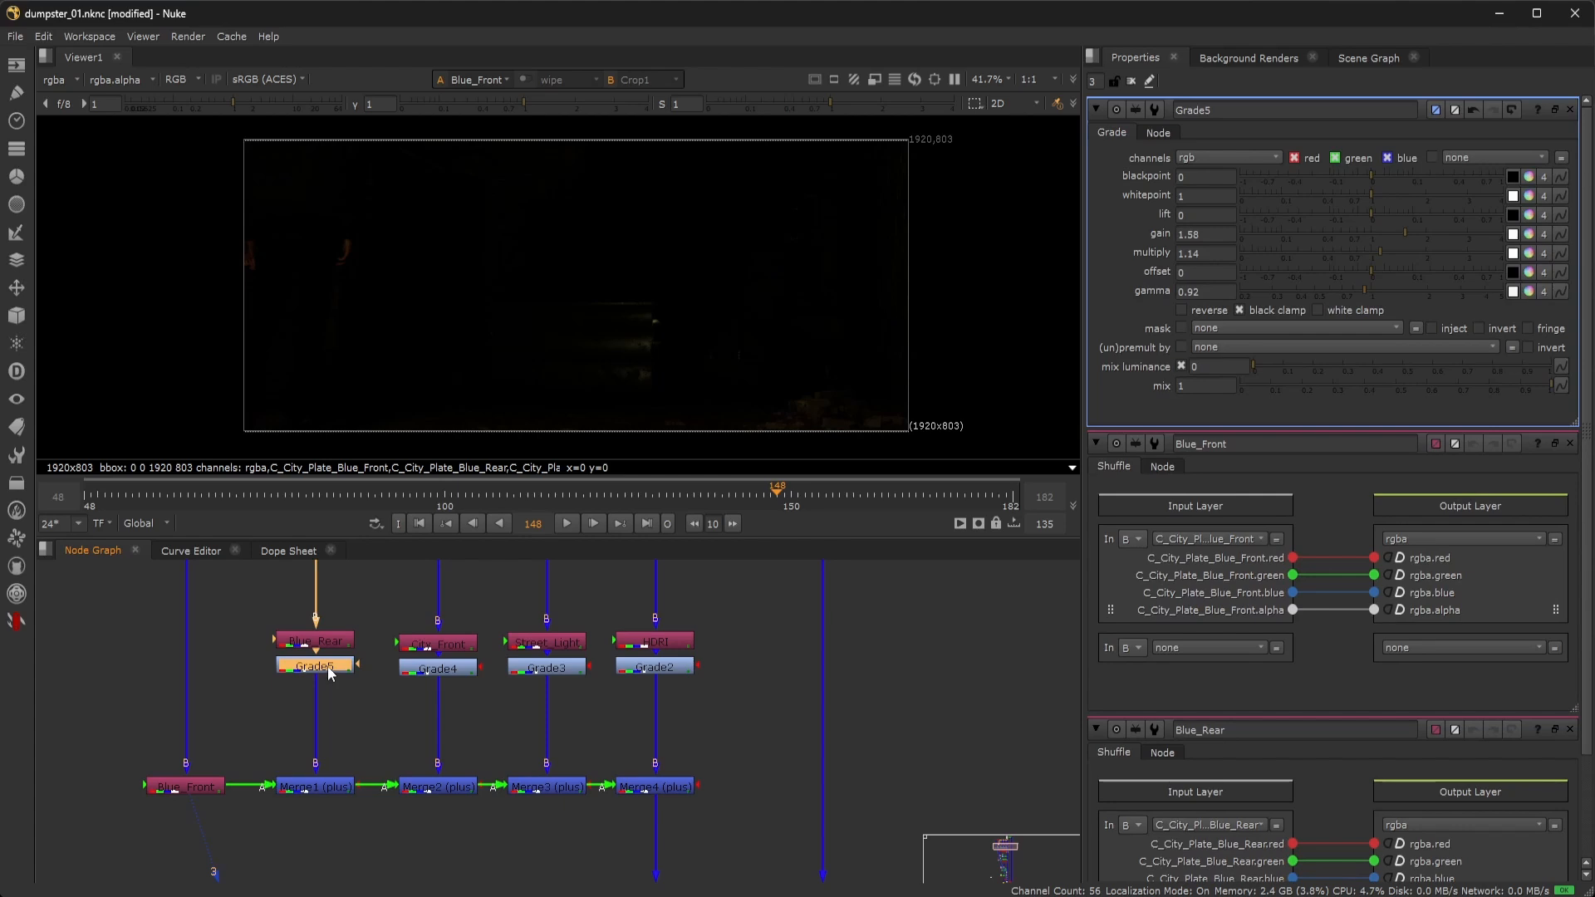
key("1")
left_click(327, 664)
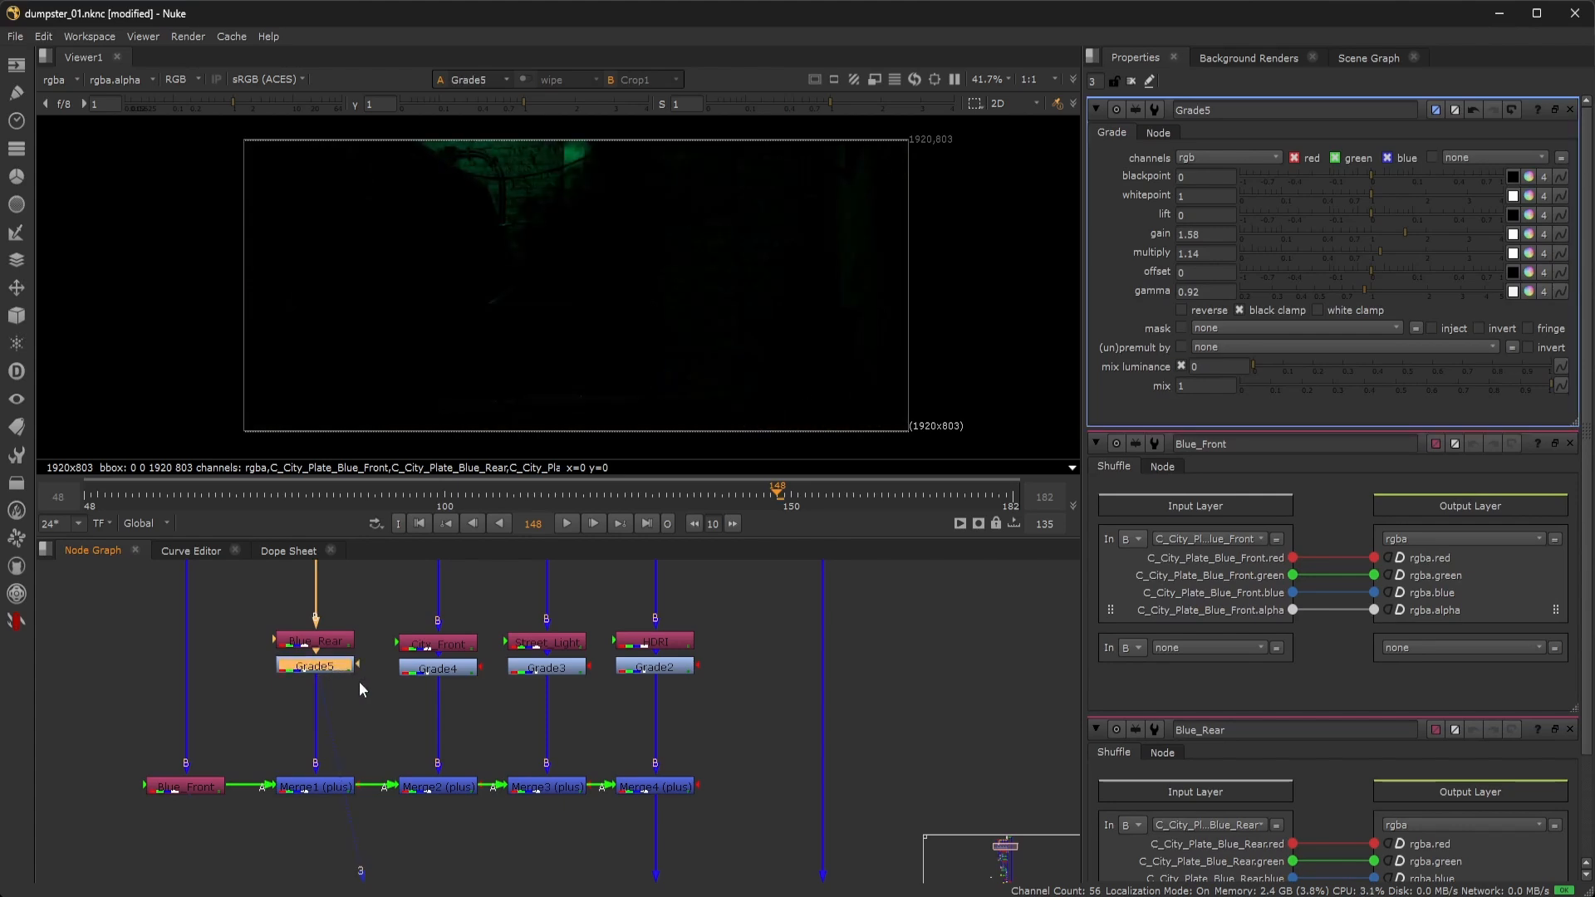
double_click(444, 670)
key("1")
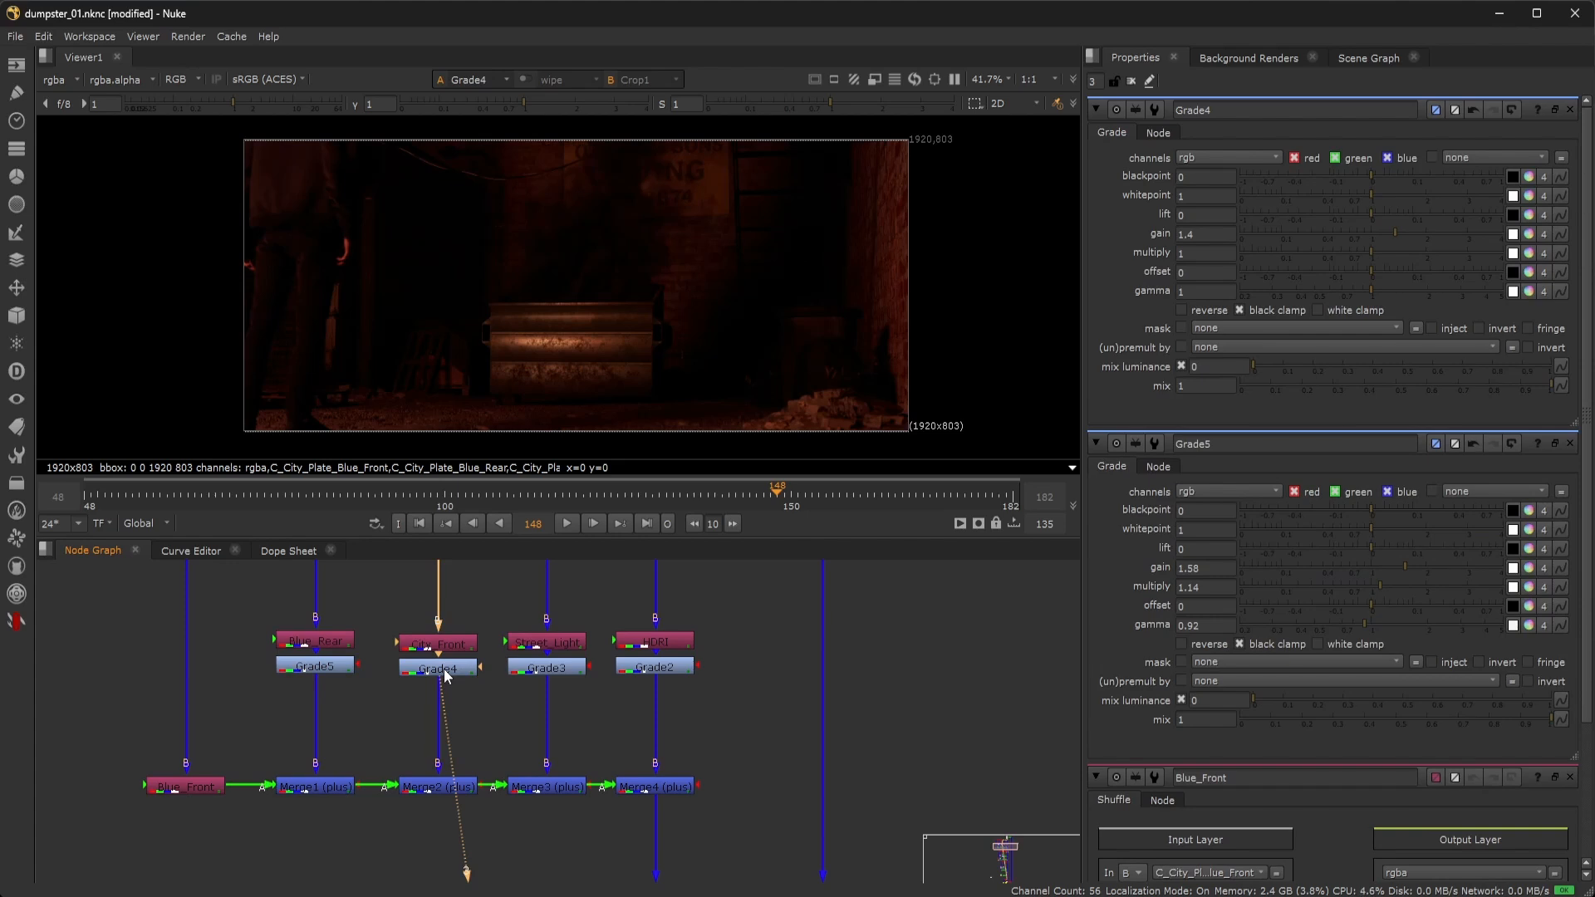
left_click(446, 675)
key("d")
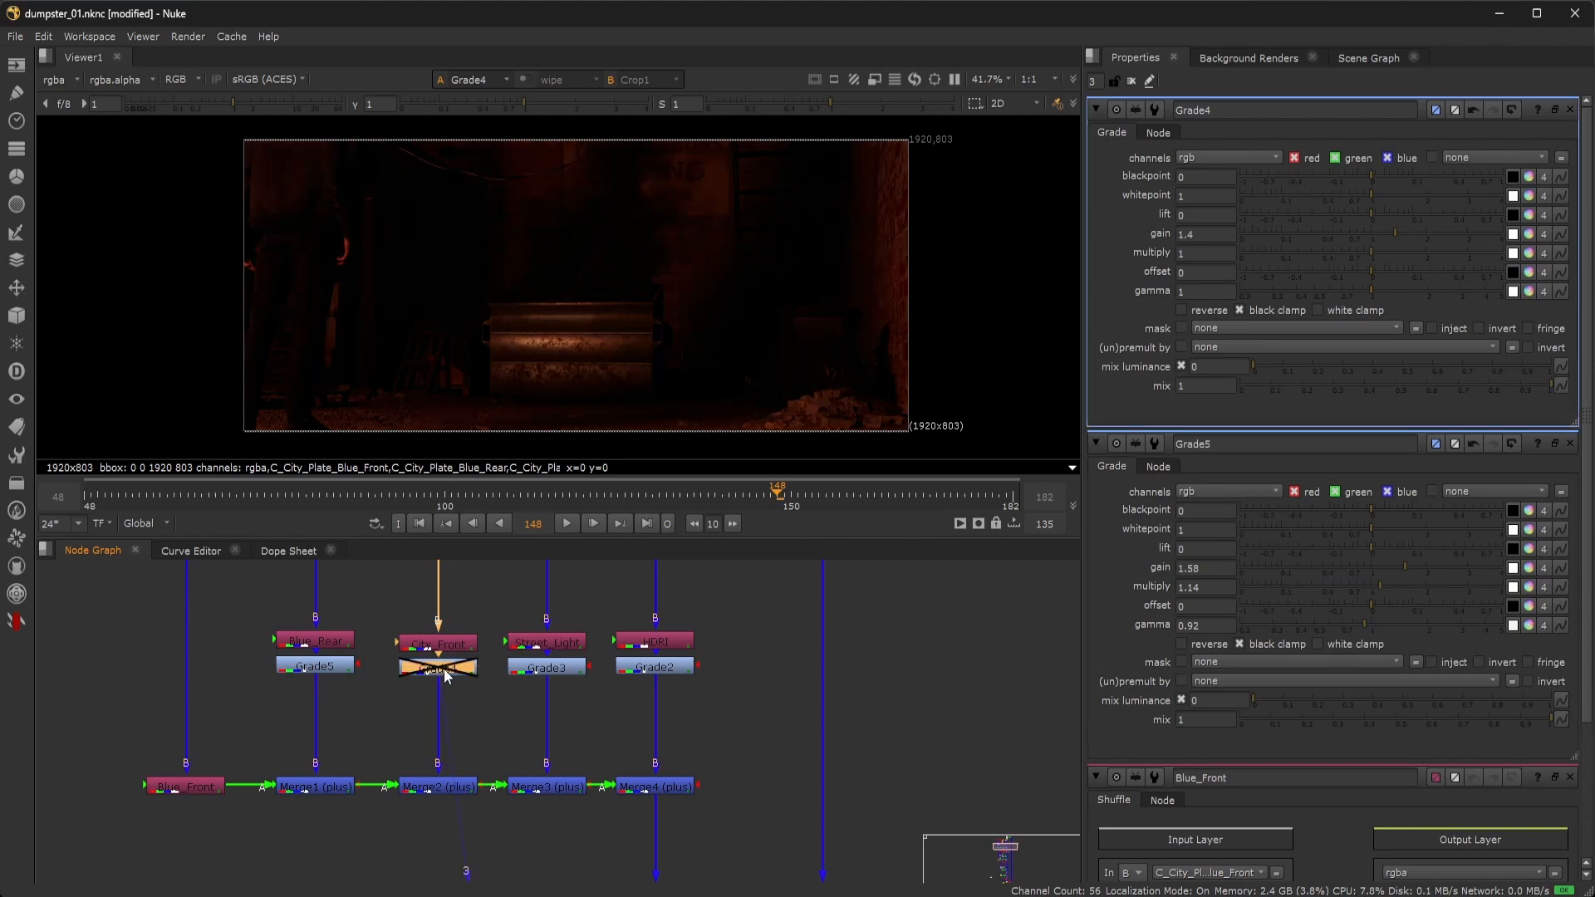
key("d")
View Grade2's output and toggle it off and on to compare the image.
double_click(645, 669)
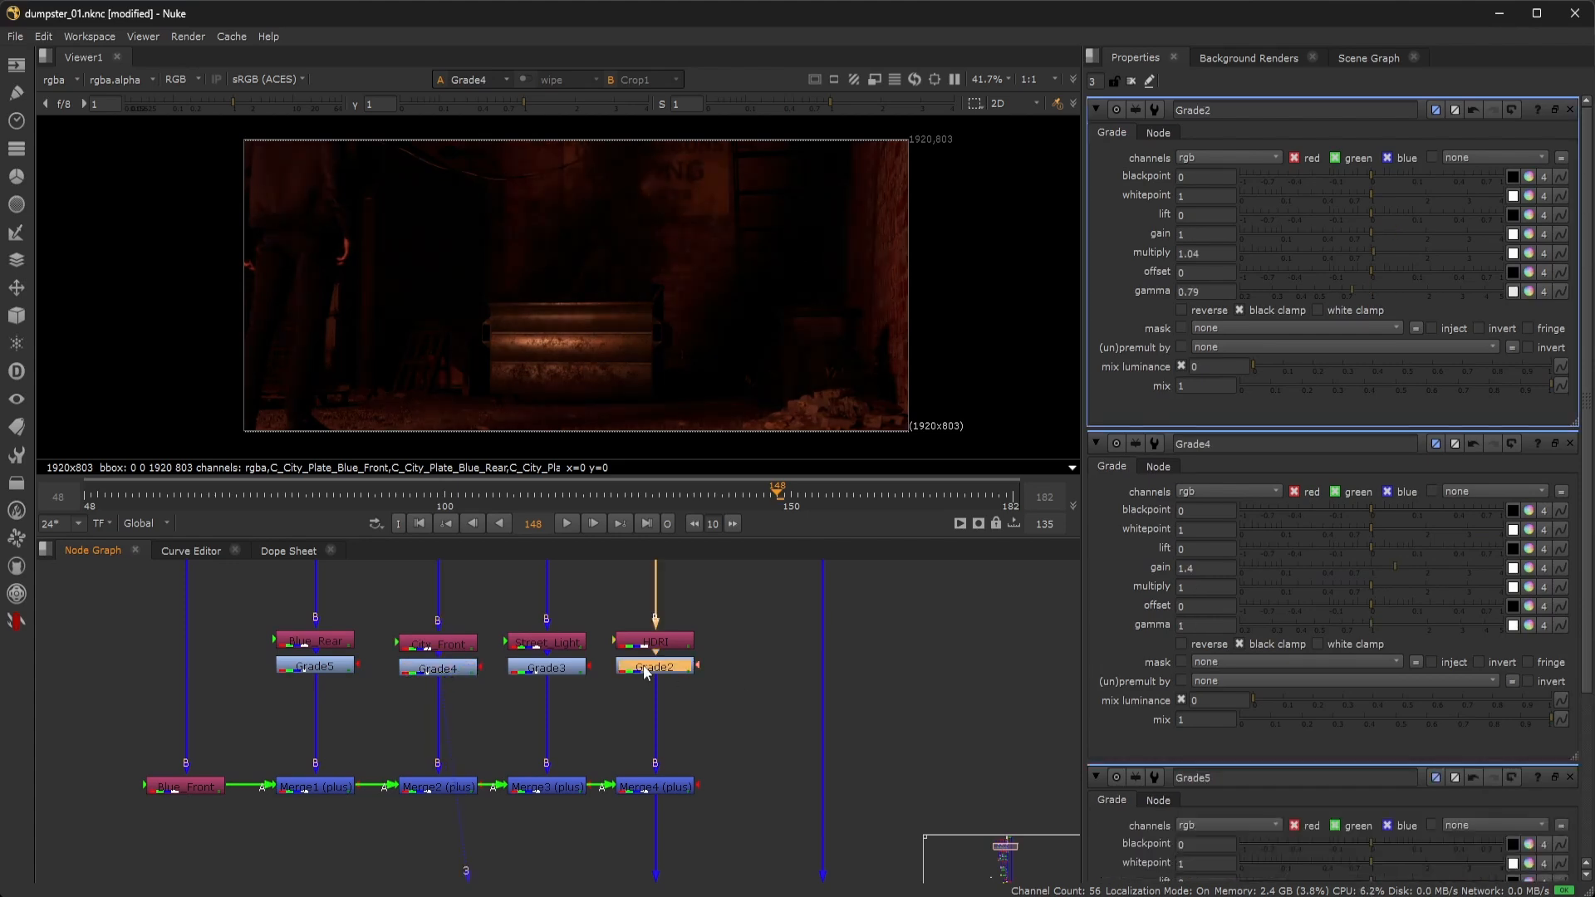
key("1")
left_click(646, 669)
key("d")
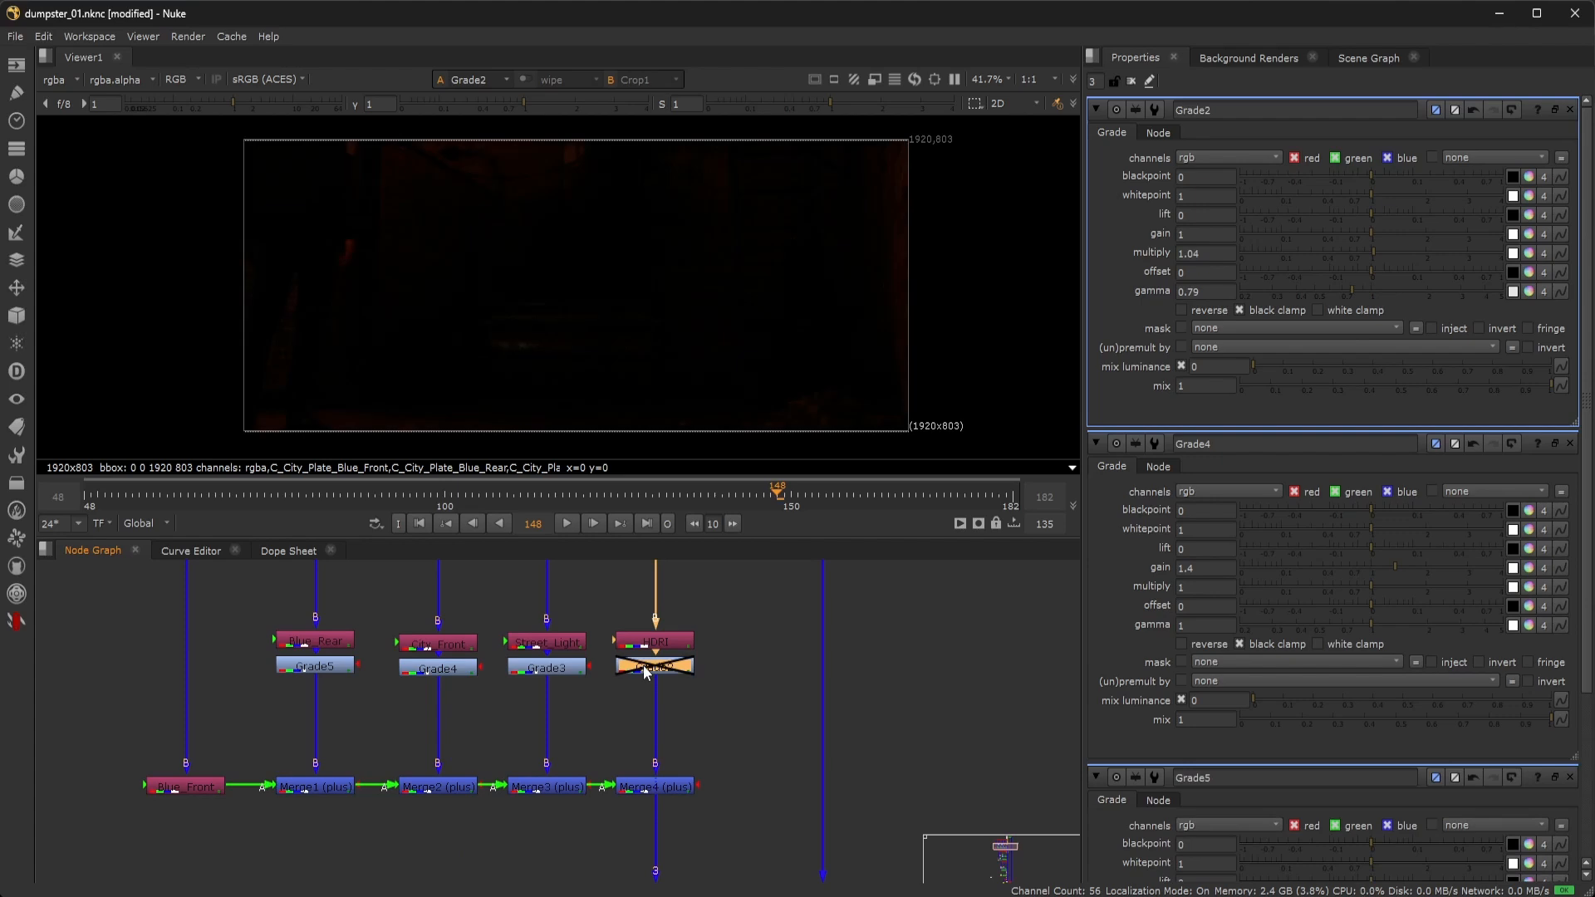
key("d")
key("d")
key("d")
View the Dot13 plate and then the Indirect_Emission pass in the viewer.
scroll(734, 757, "down", 1)
middle_click_drag(736, 761, 769, 725)
double_click(679, 628)
key("1")
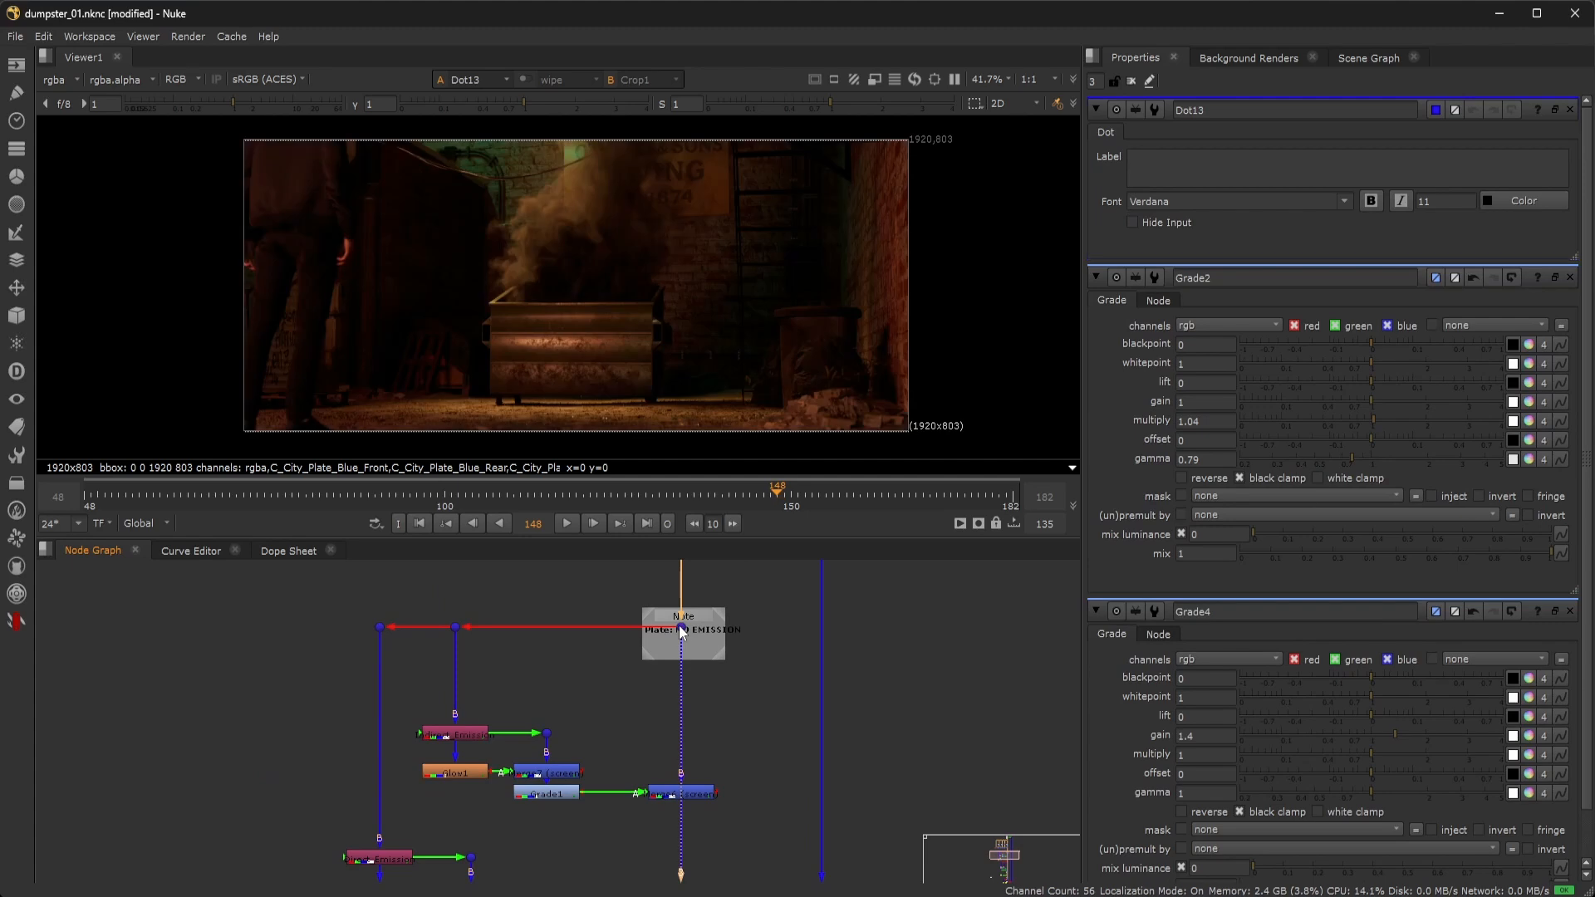
left_click(582, 684)
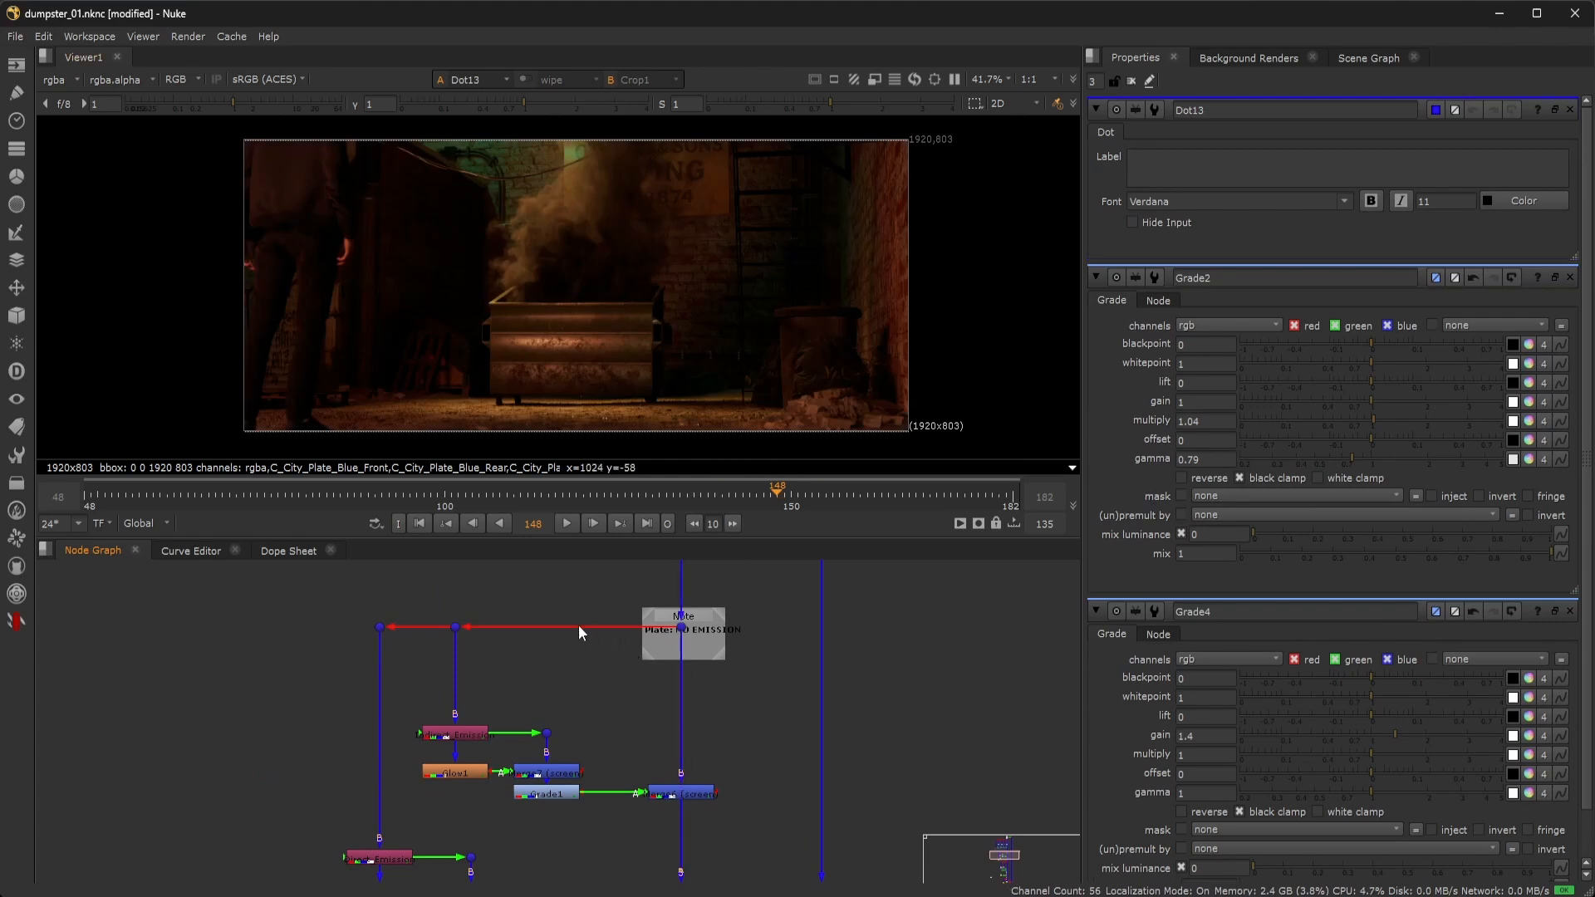
double_click(456, 734)
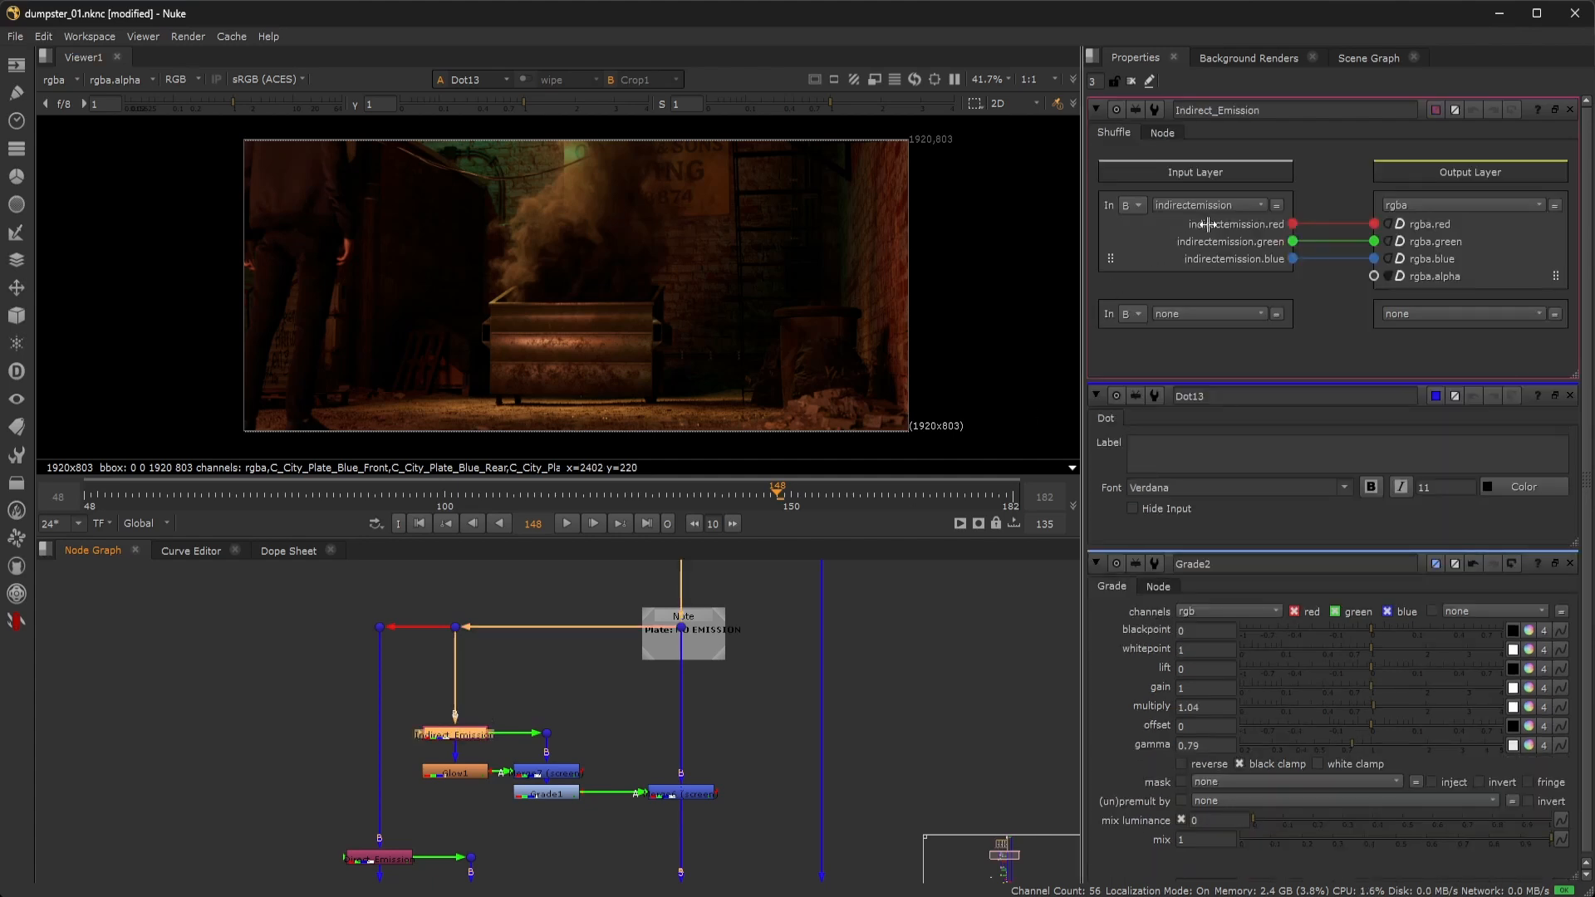
key("1")
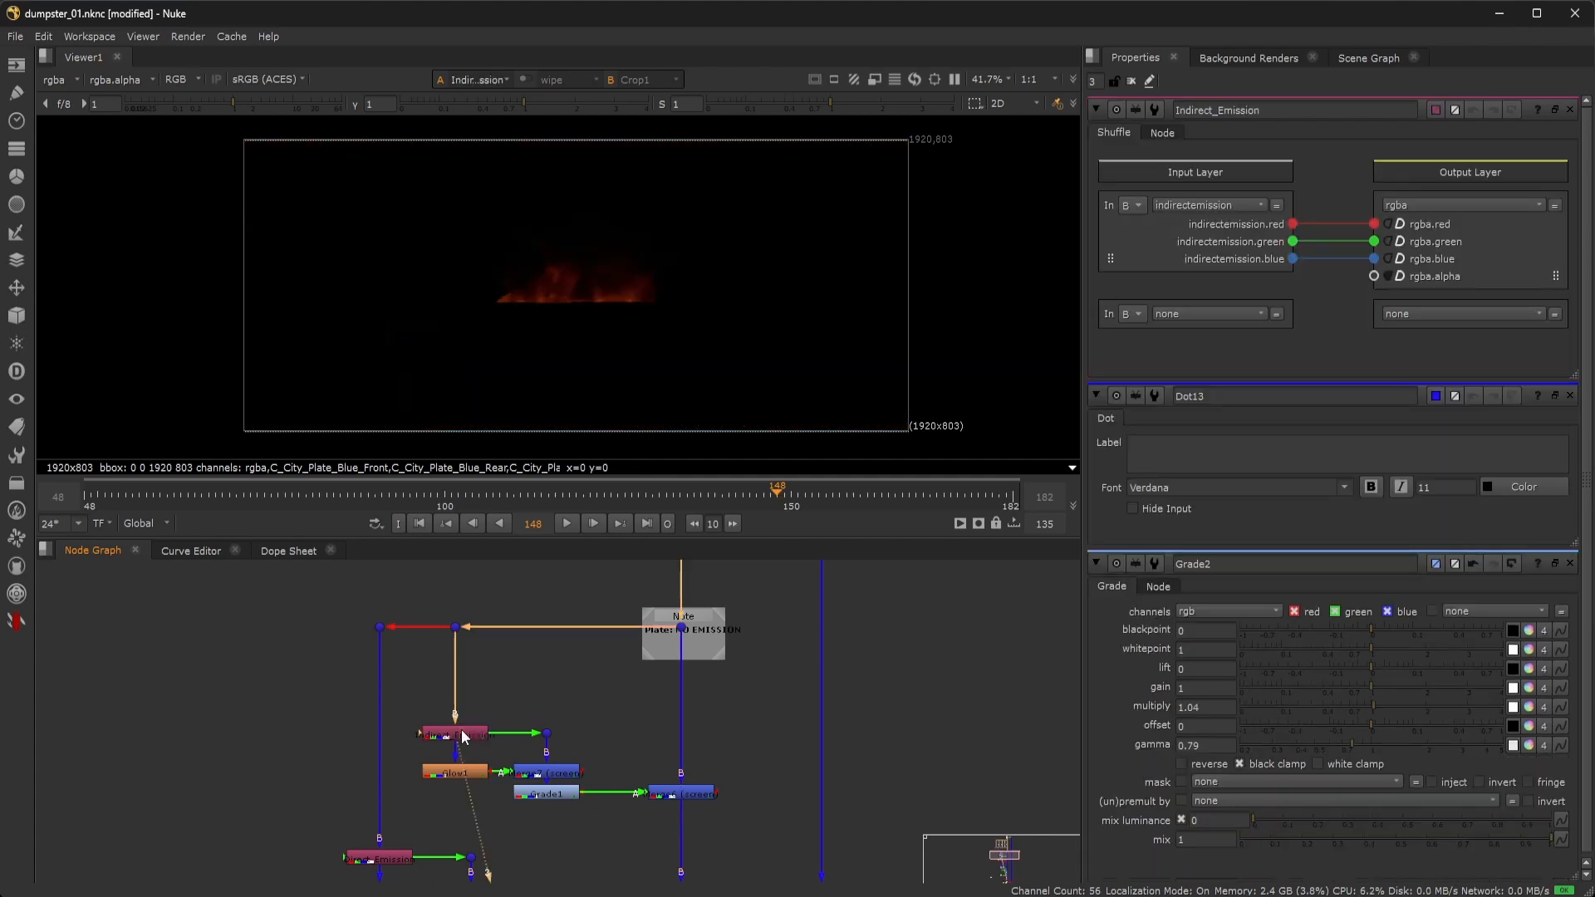
Inspect the Glow1 output and compare the Indirect_Emission pass with the Merge7 result.
middle_click_drag(517, 695, 542, 652)
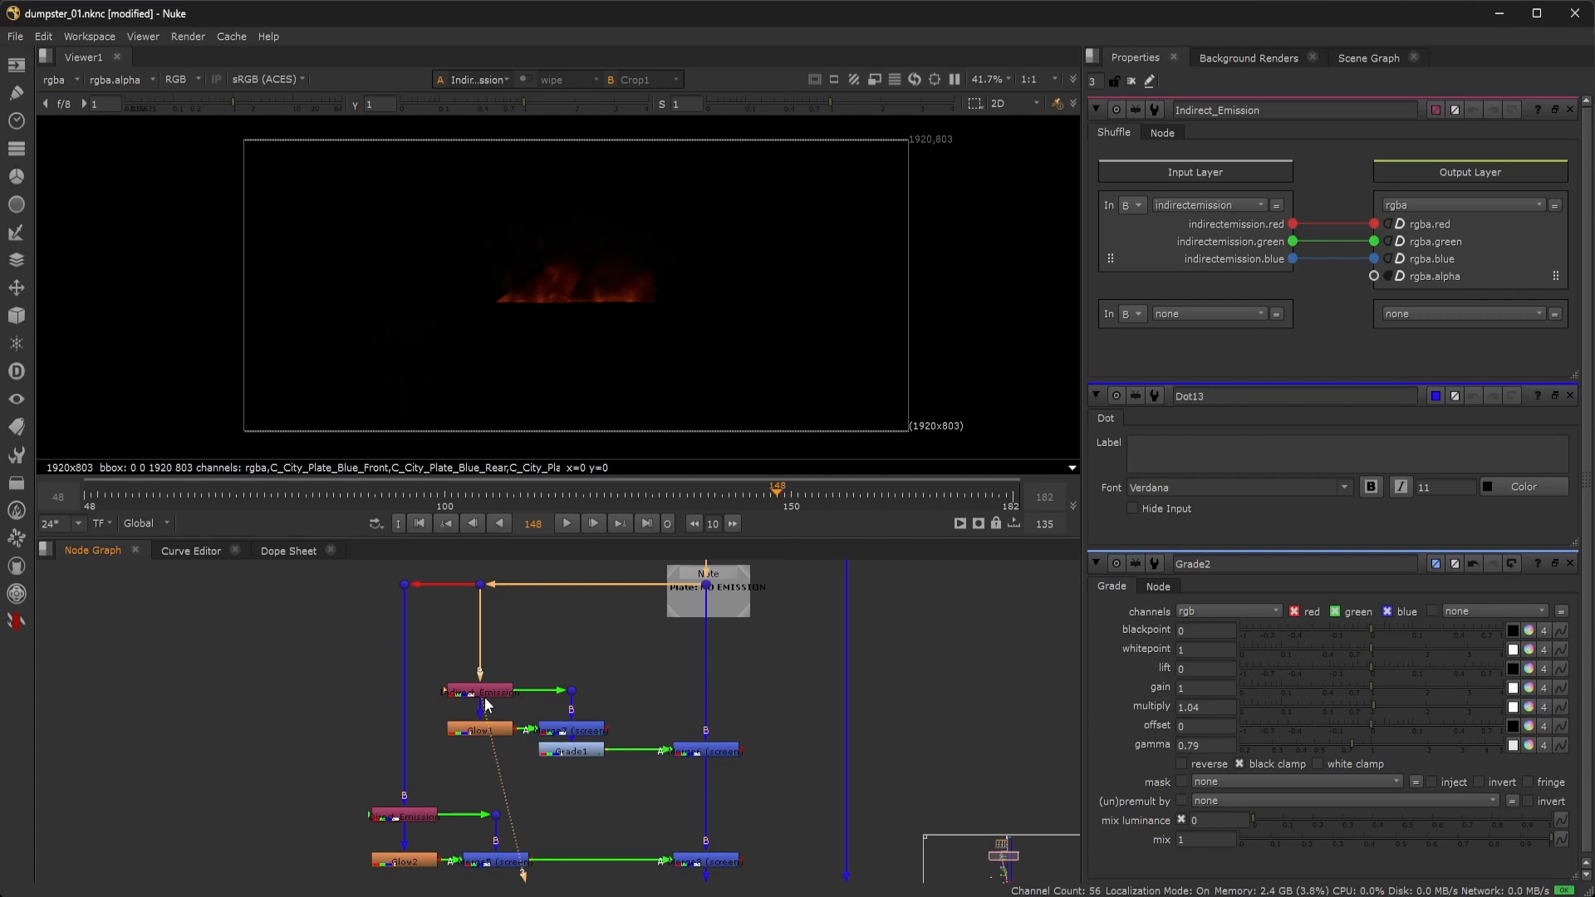
double_click(482, 730)
key("1")
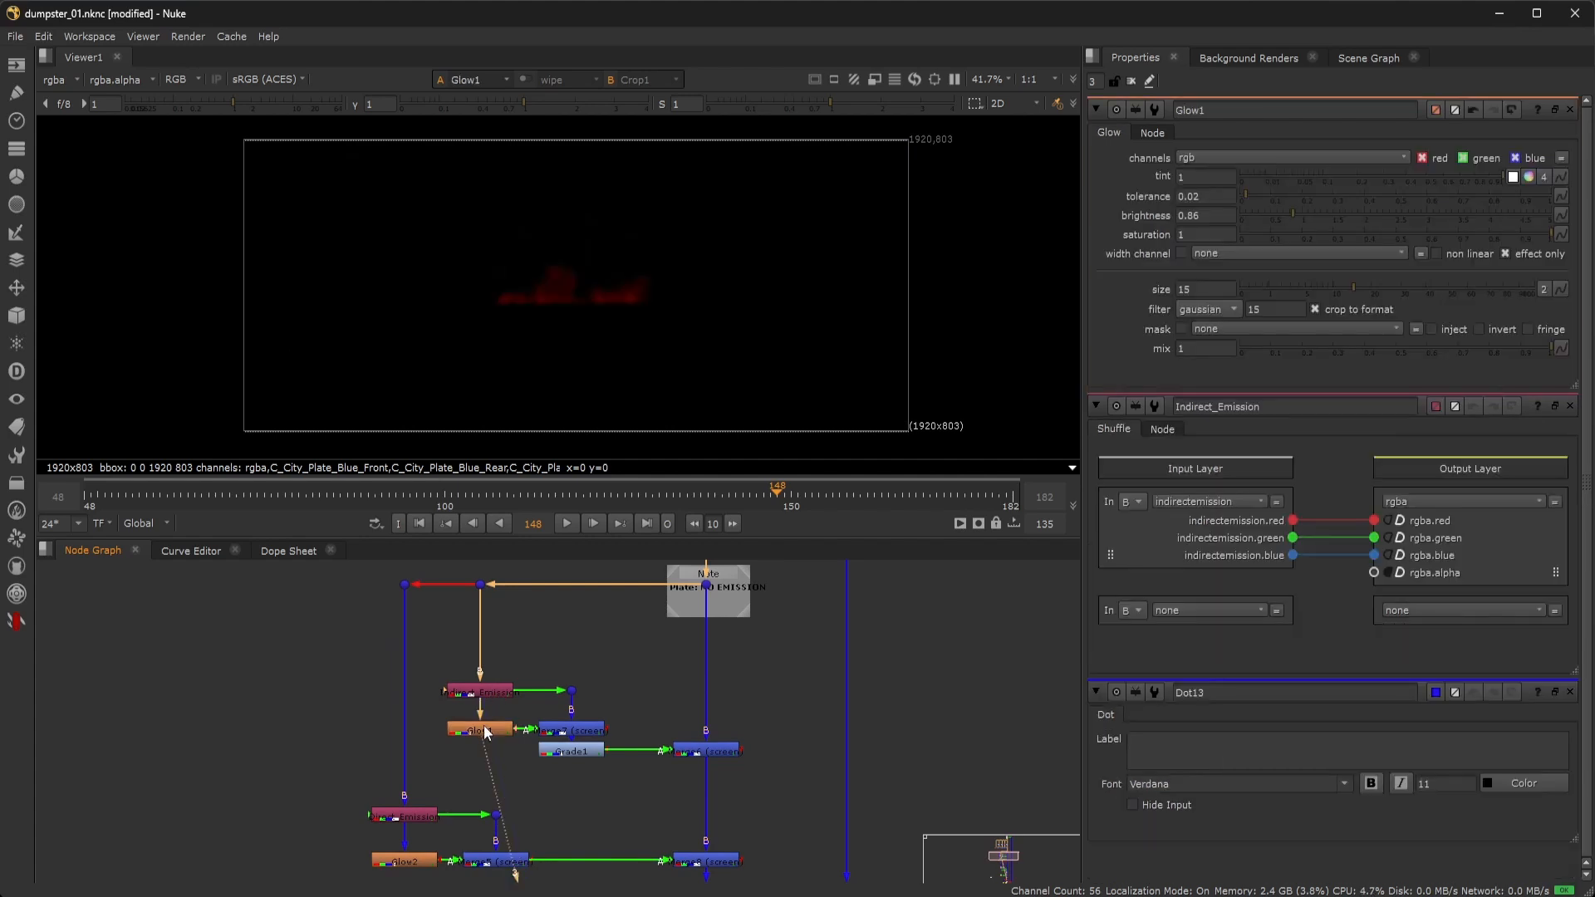
double_click(570, 731)
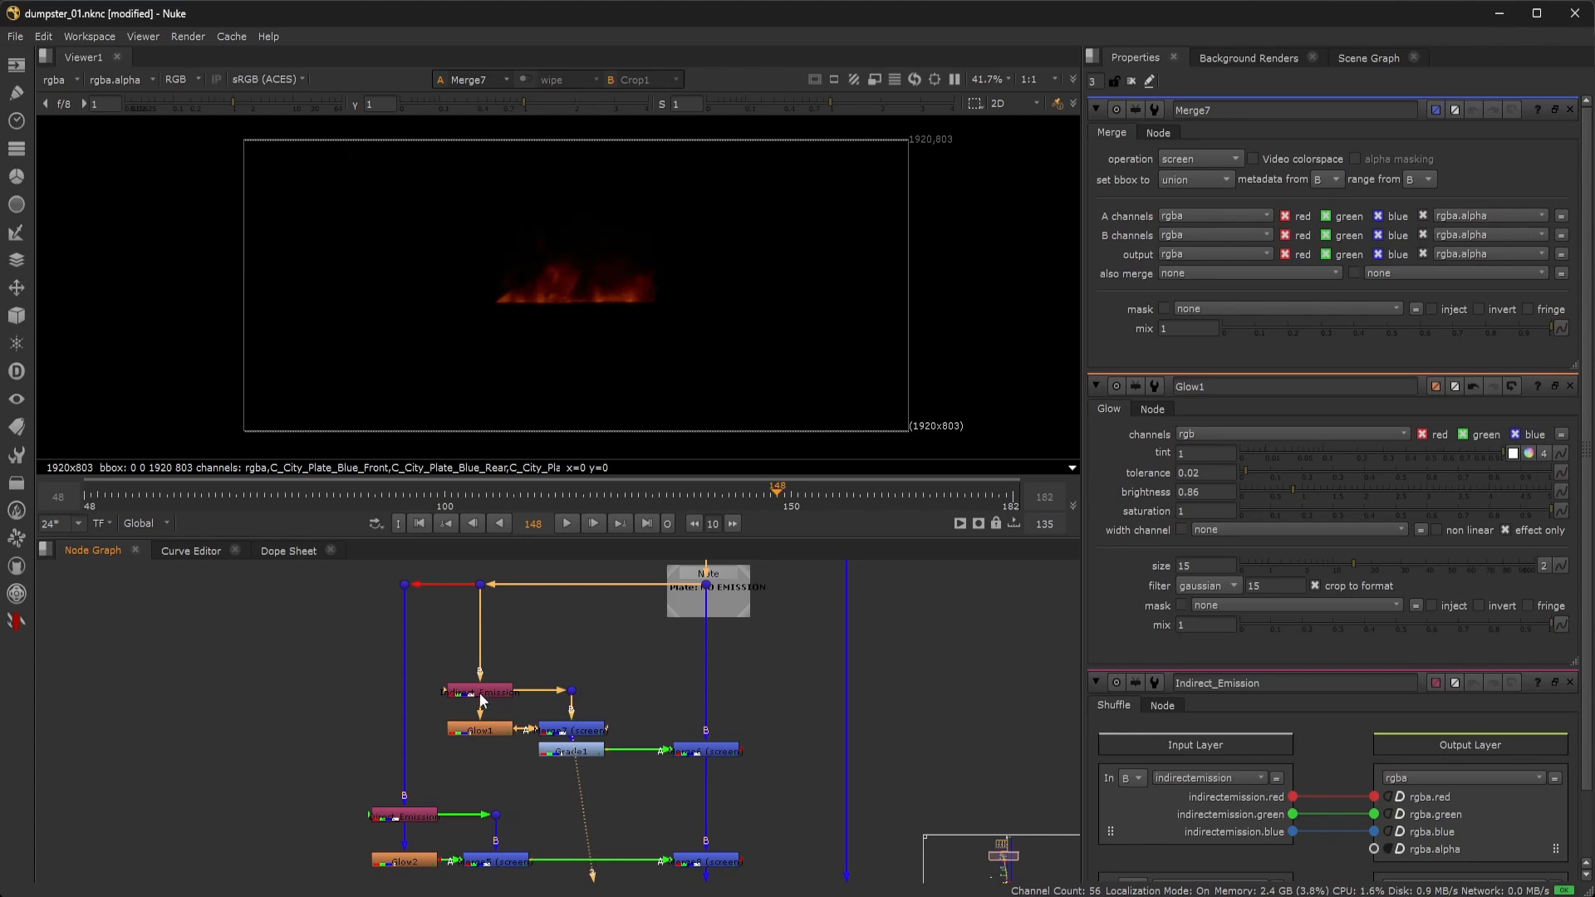
double_click(479, 692)
key("1")
double_click(570, 731)
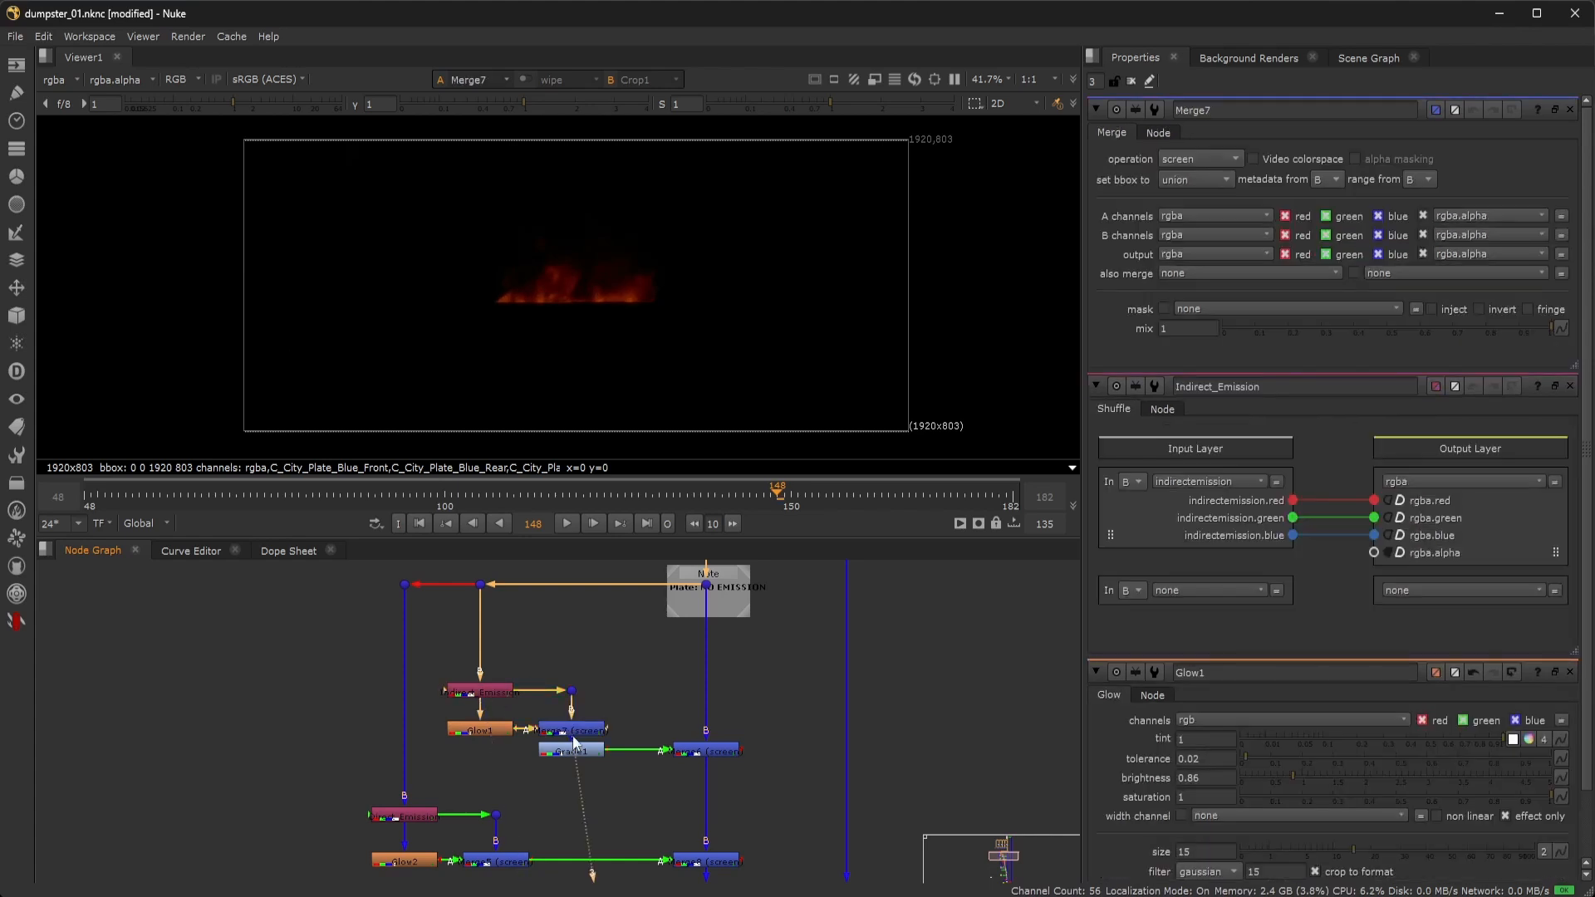
key("1")
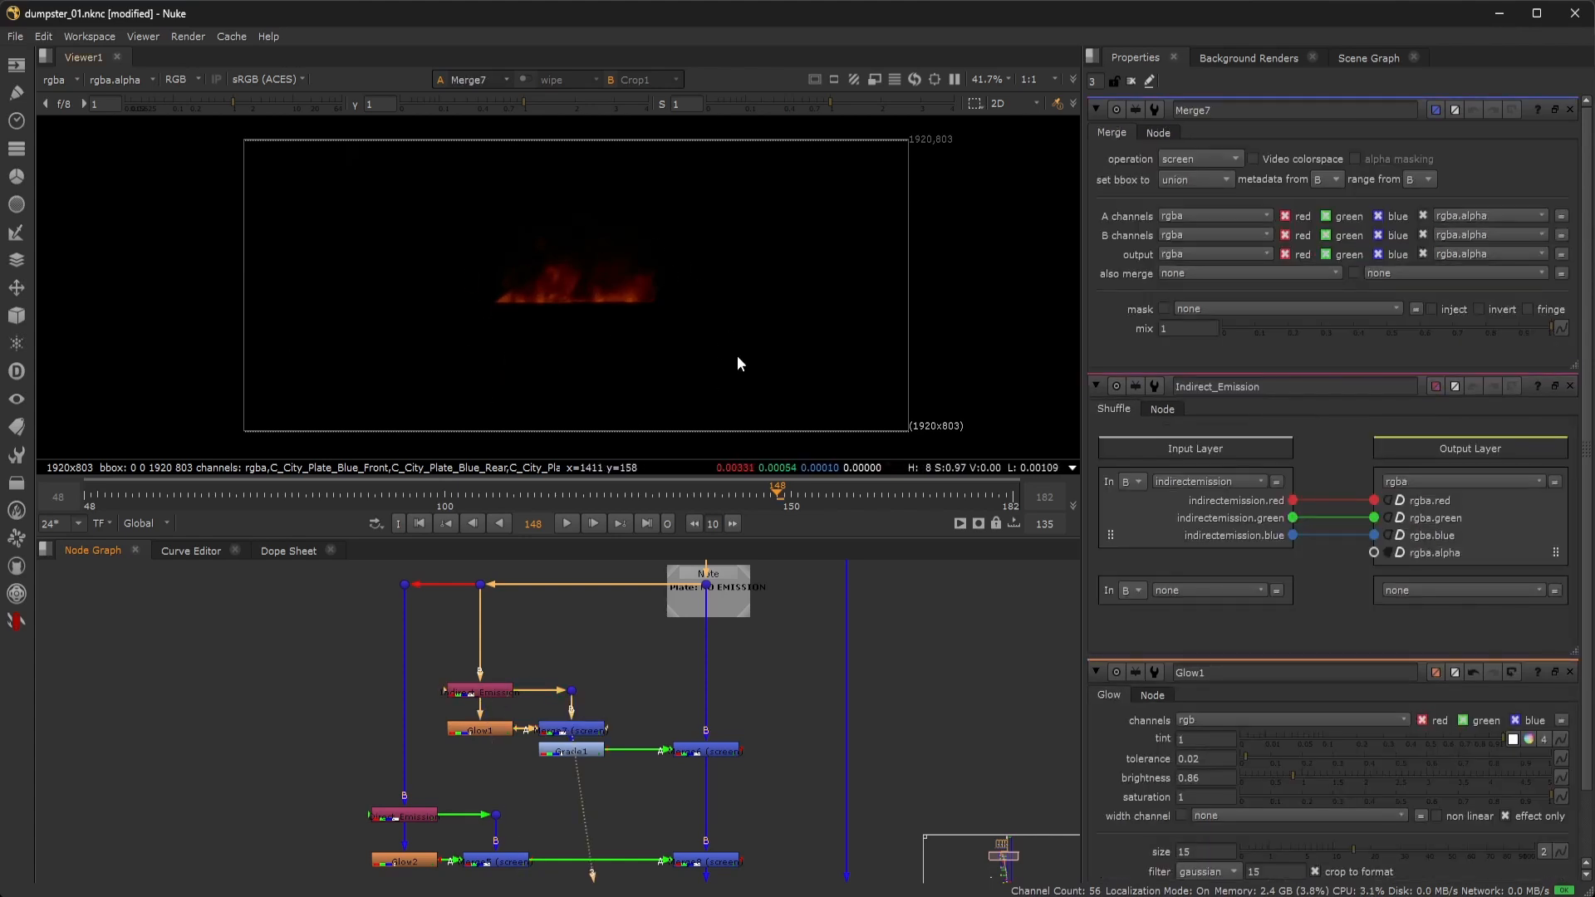
View Grade1's output and Merge6, which adds the indirect fire to the plate.
double_click(595, 750)
key("1")
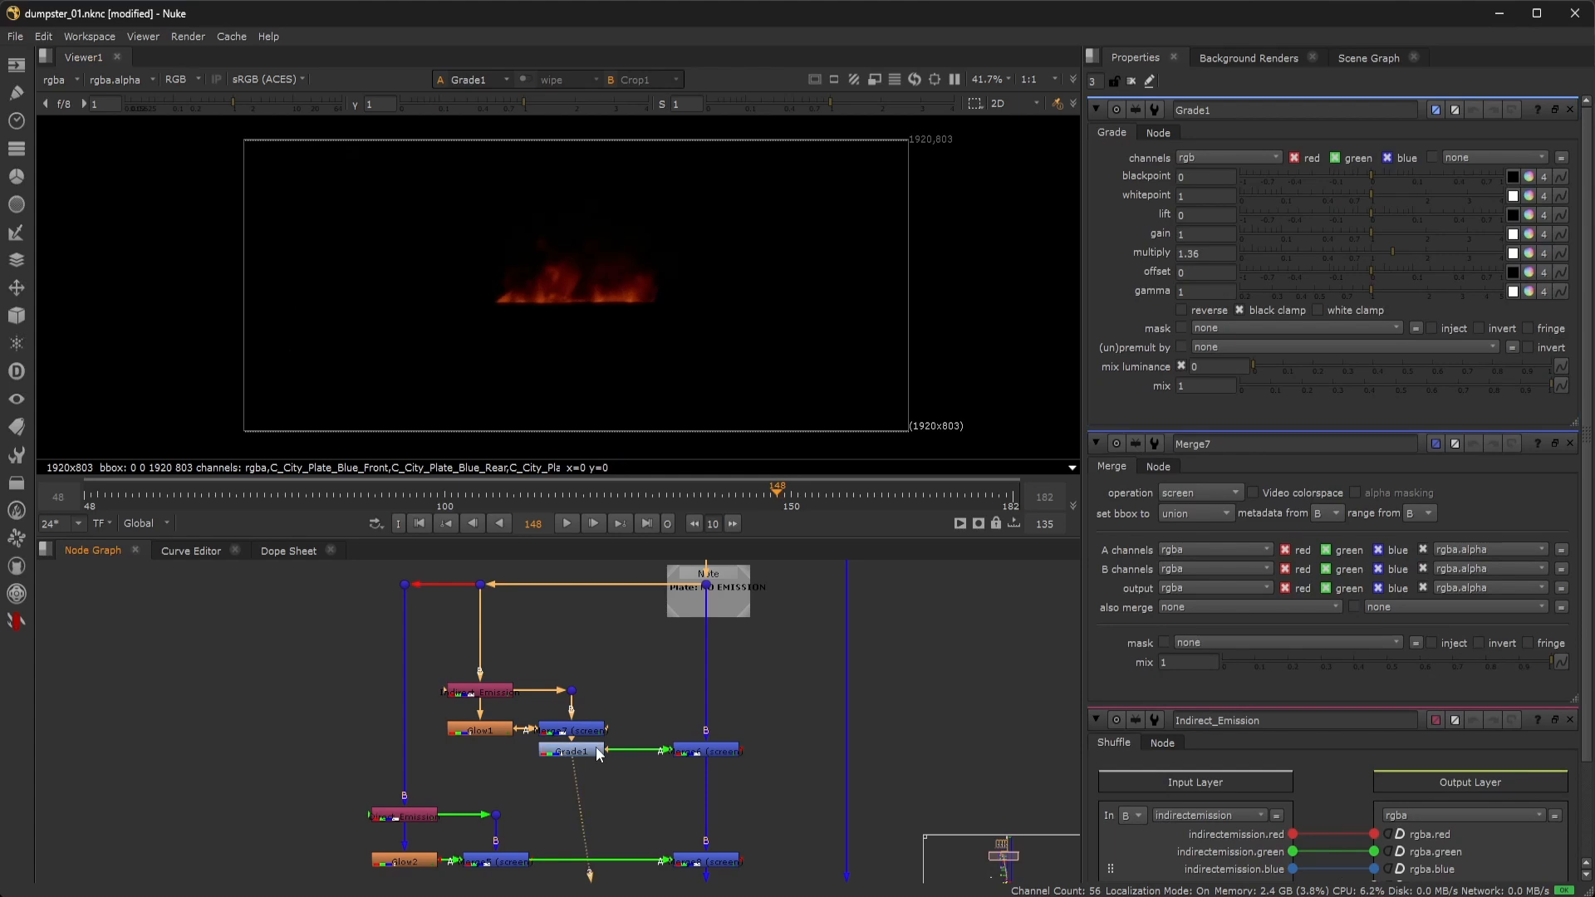
double_click(719, 751)
key("1")
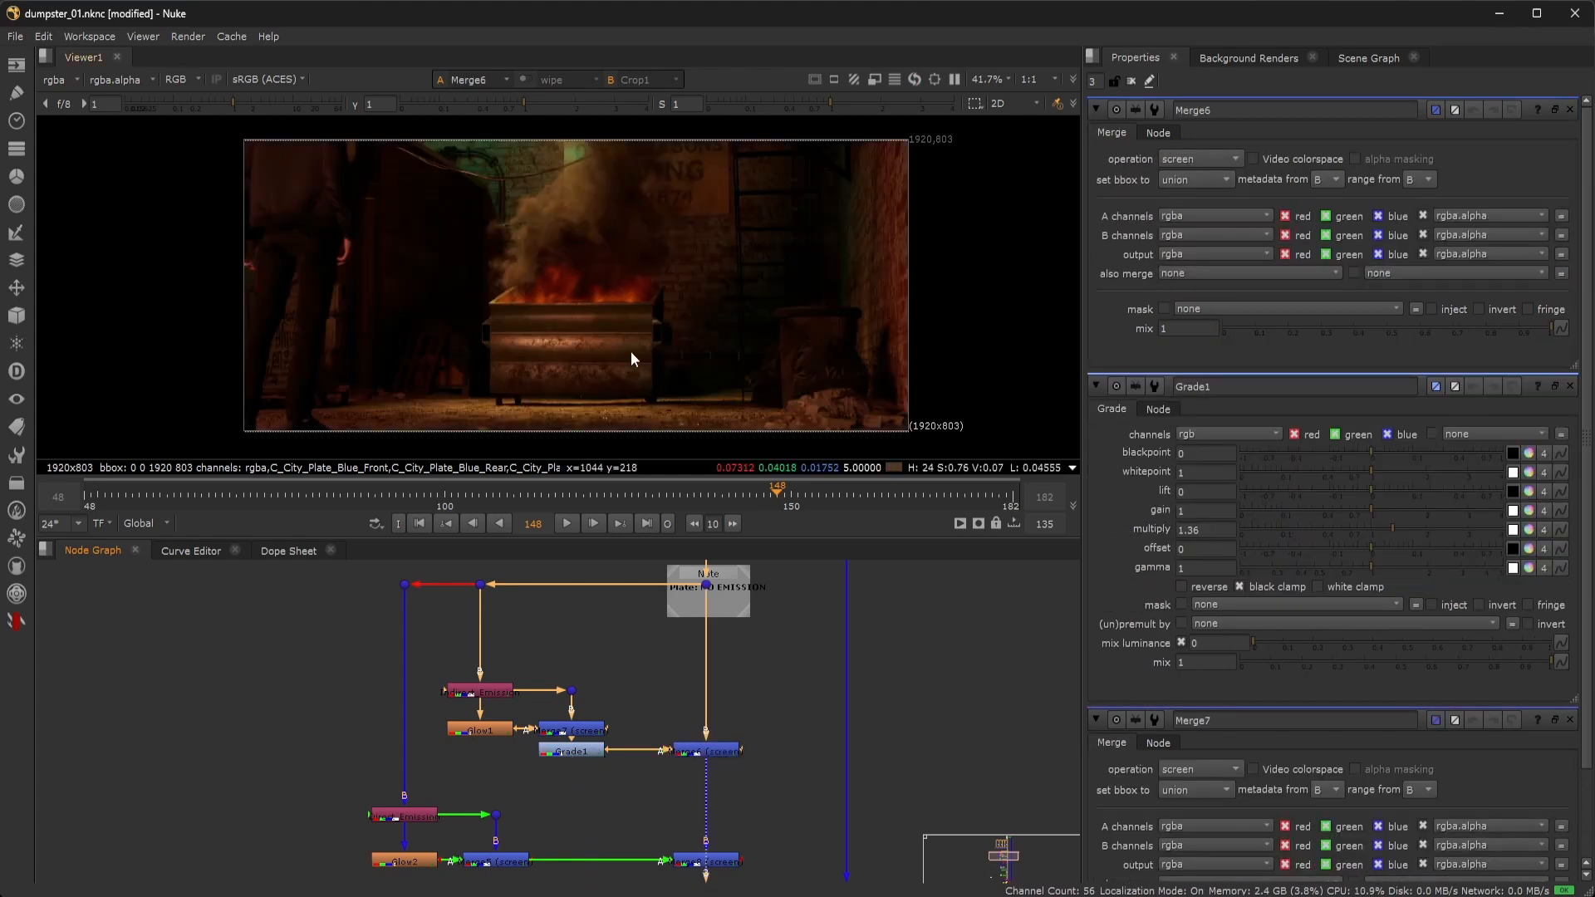
Step through Direct_Emission, Glow2 and Merge5, ending on Merge8's full composite.
middle_click_drag(360, 749, 360, 654)
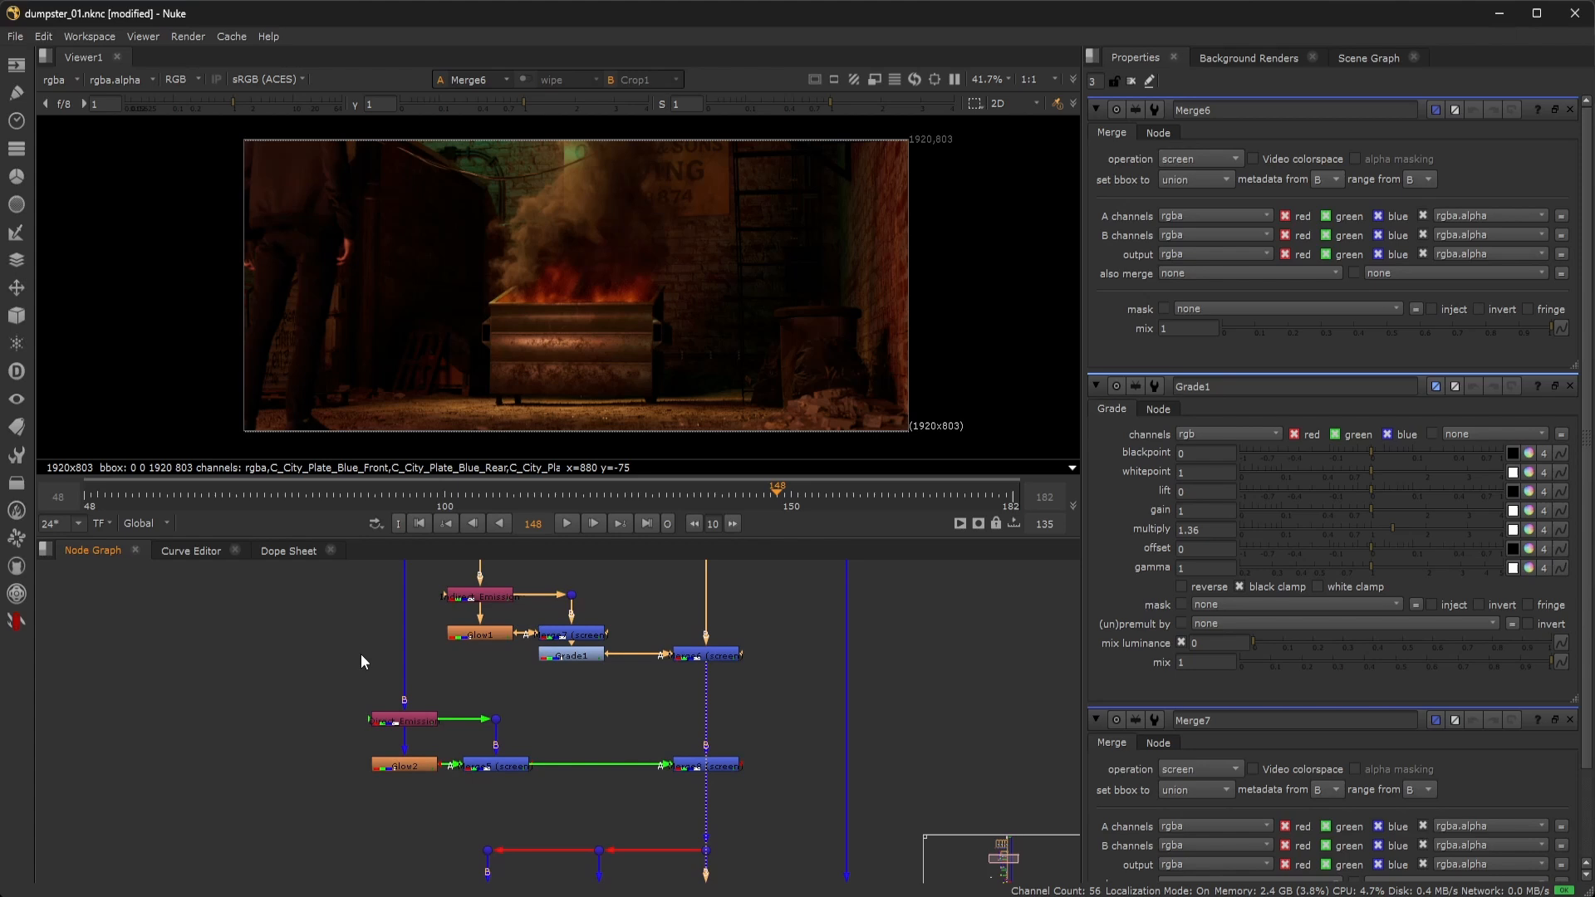
double_click(413, 723)
key("1")
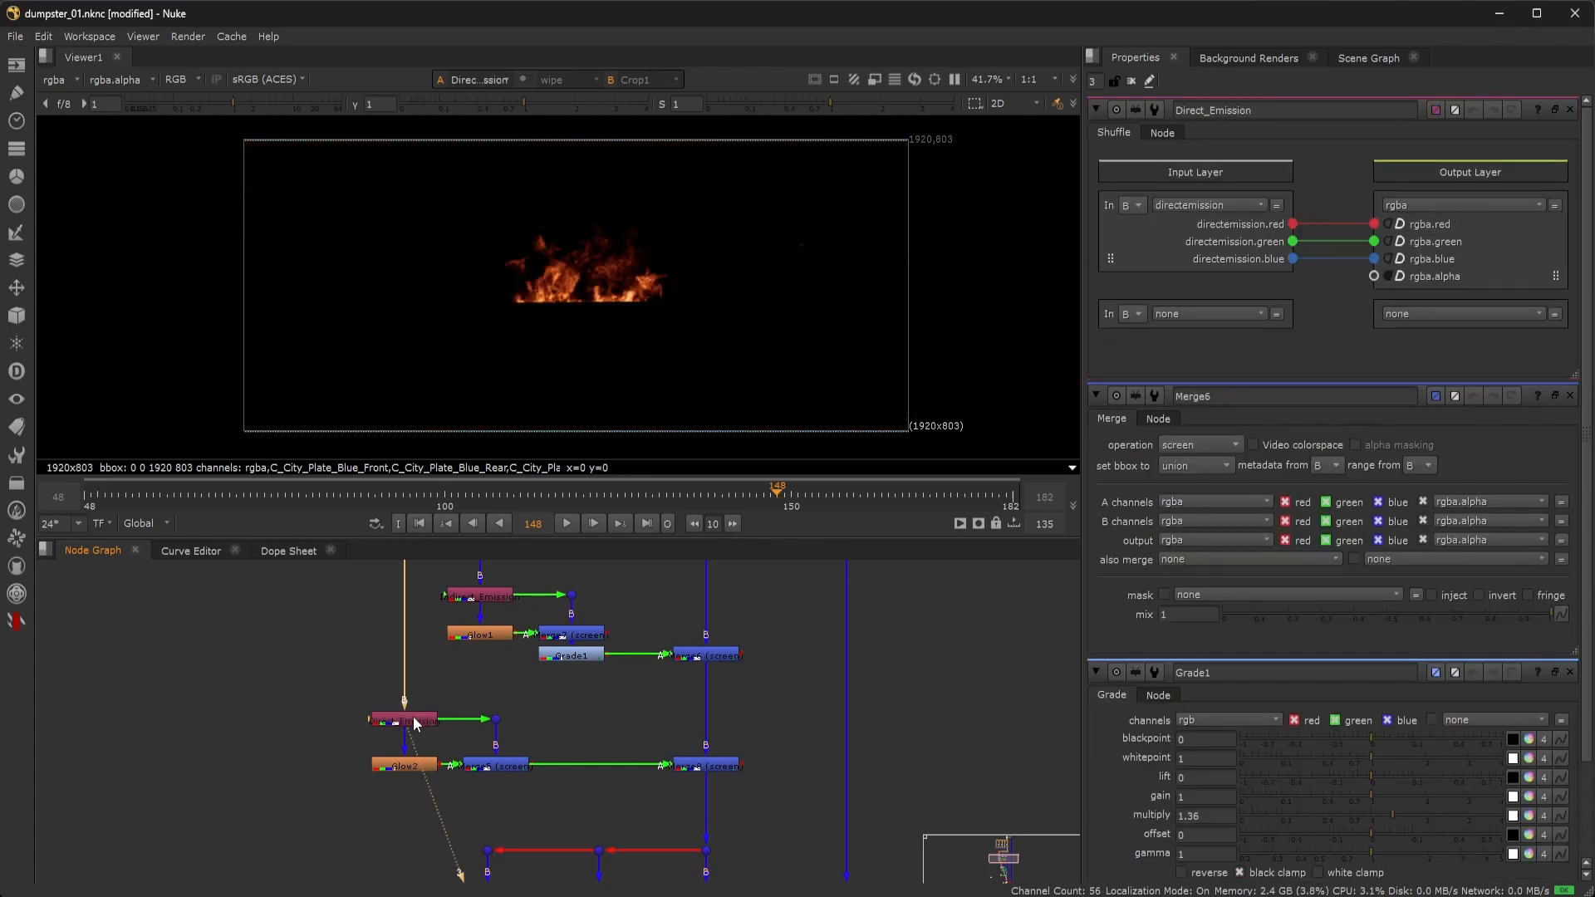
double_click(404, 766)
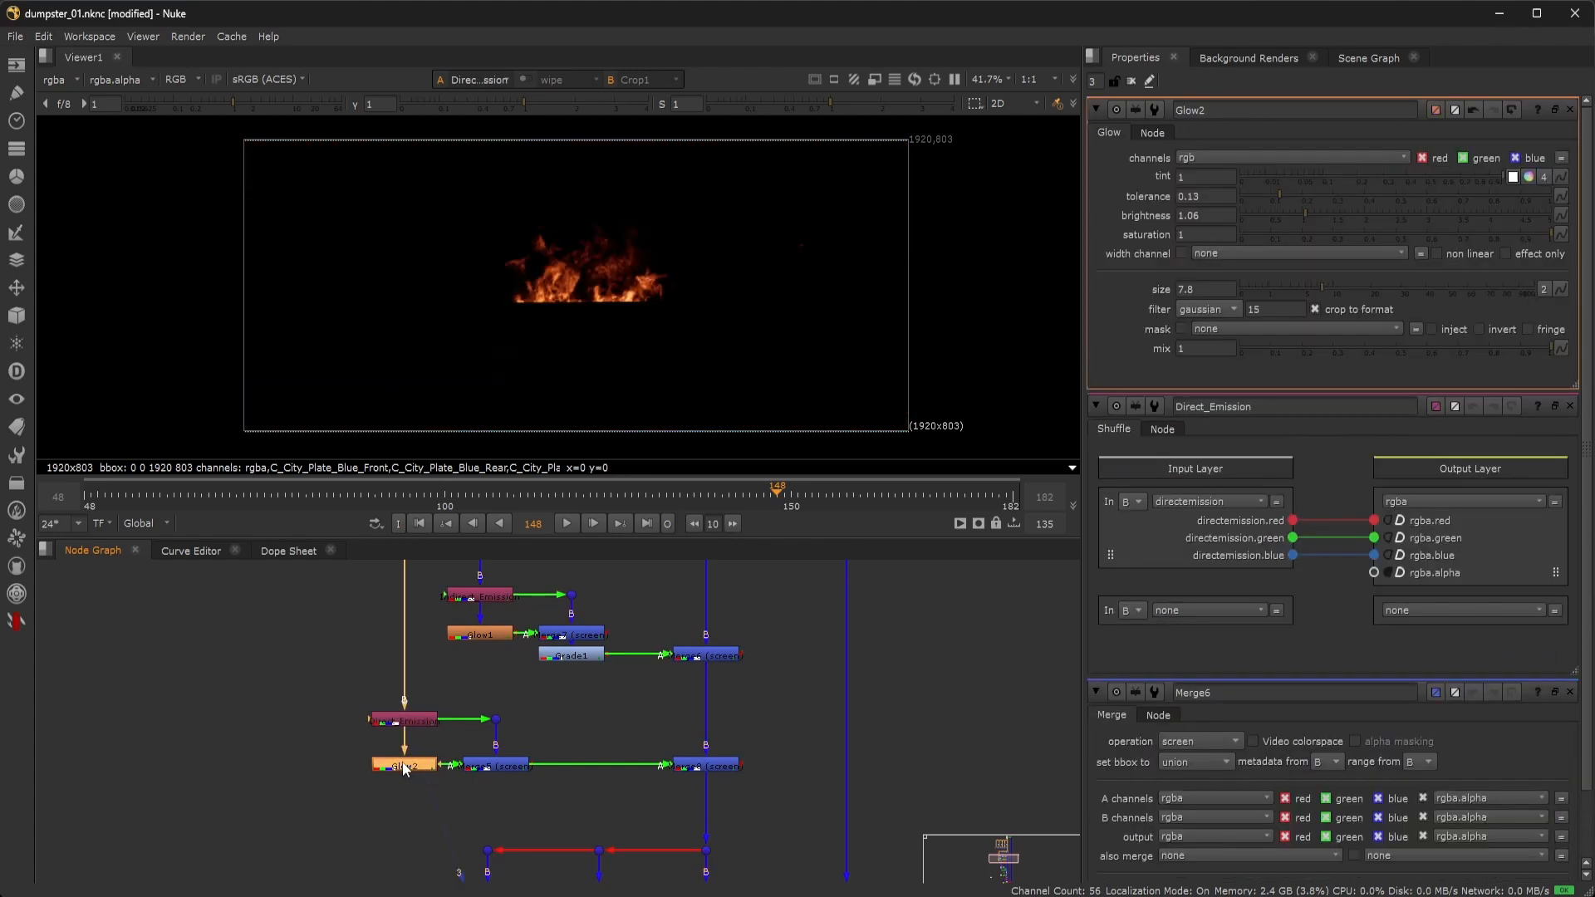
double_click(491, 766)
key("1")
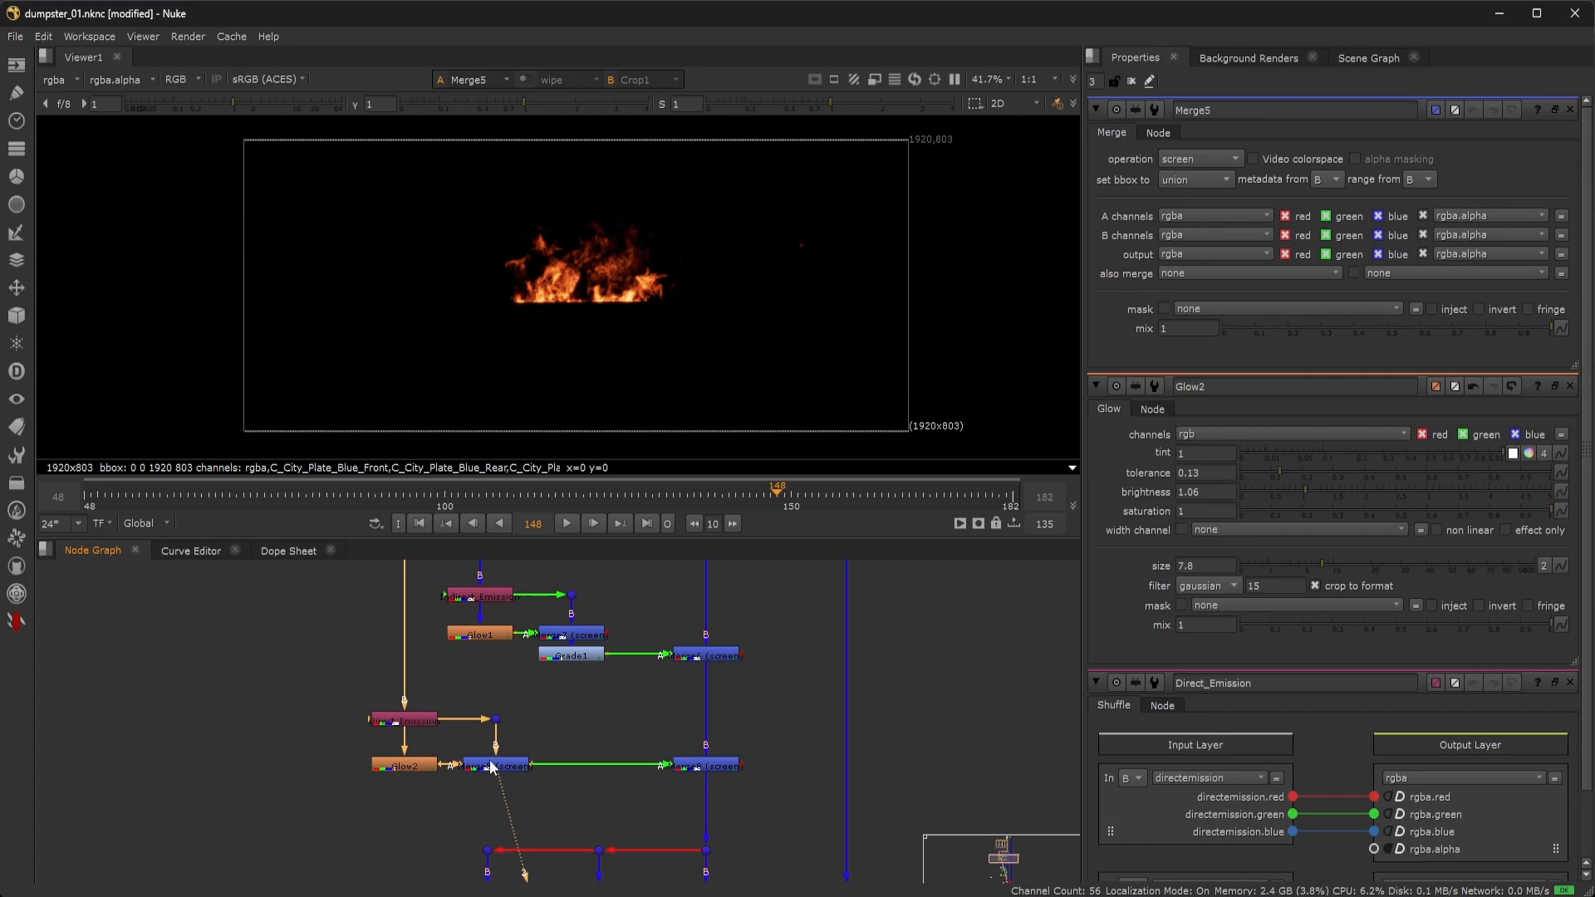
double_click(728, 767)
key("1")
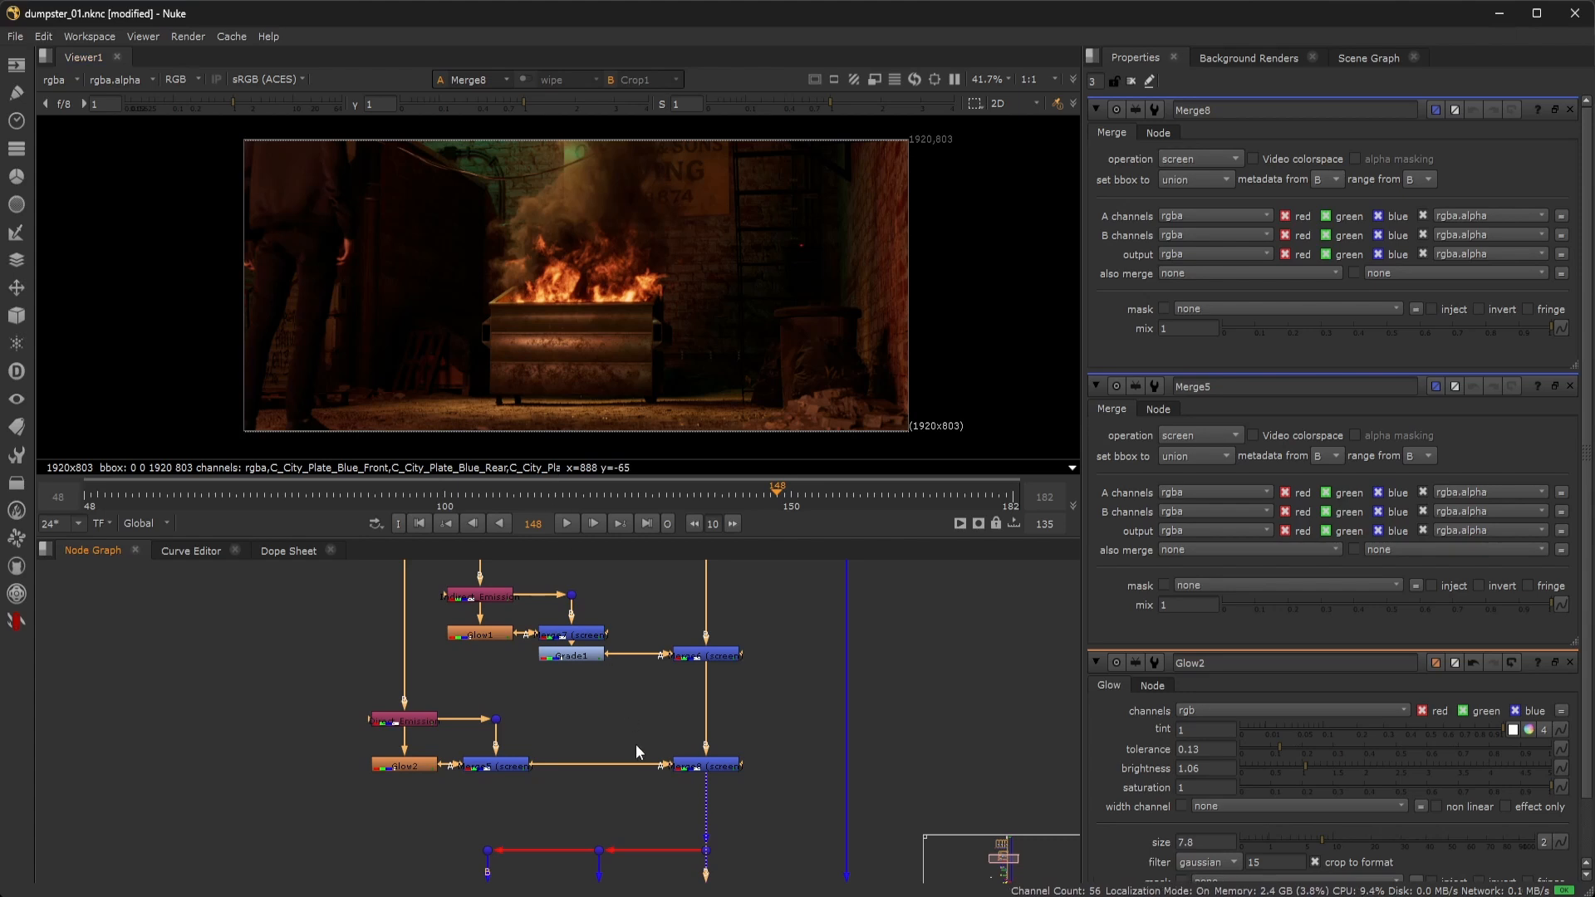
Check the Shuffle1 and Grade7 settings and view the Shuffle1 depth output.
middle_click_drag(743, 864, 740, 629)
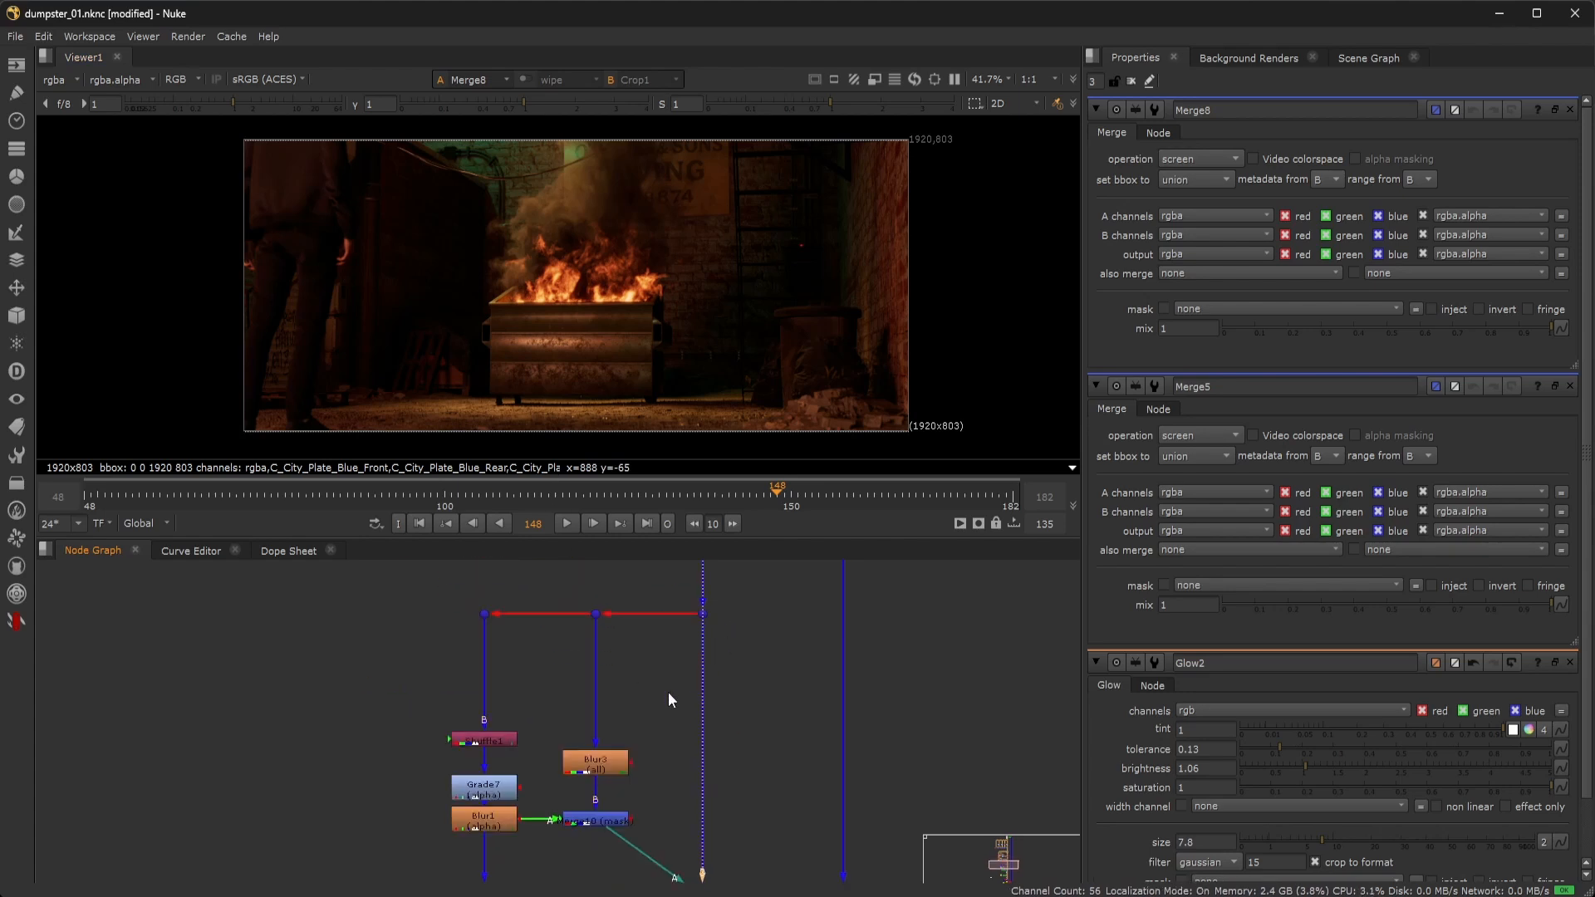
double_click(499, 741)
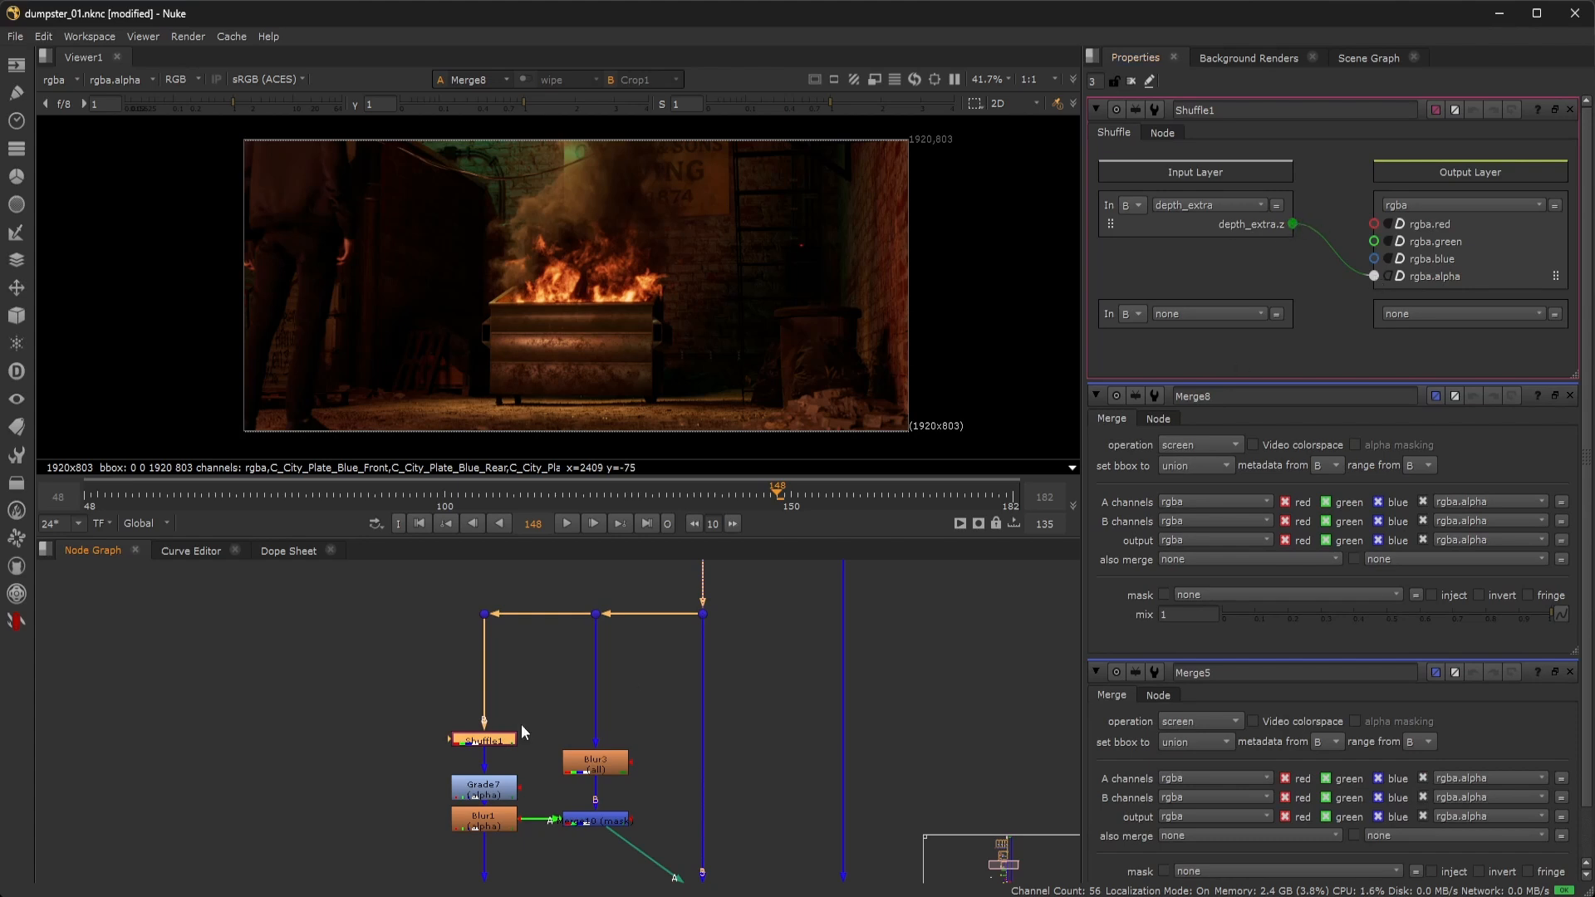
double_click(477, 796)
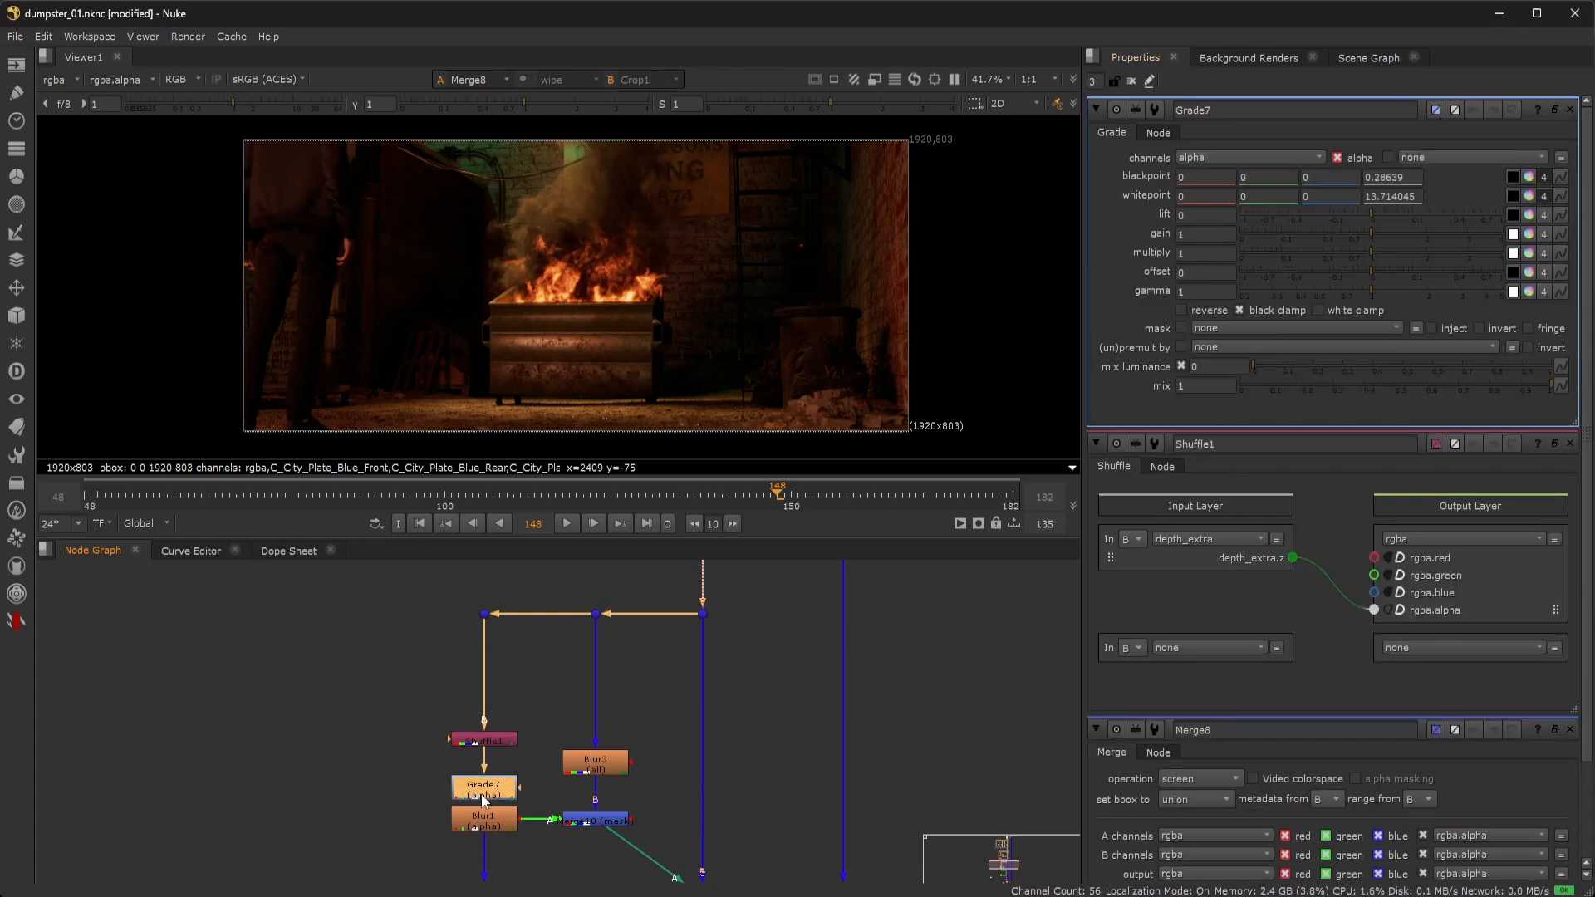
left_click(505, 741)
key("1")
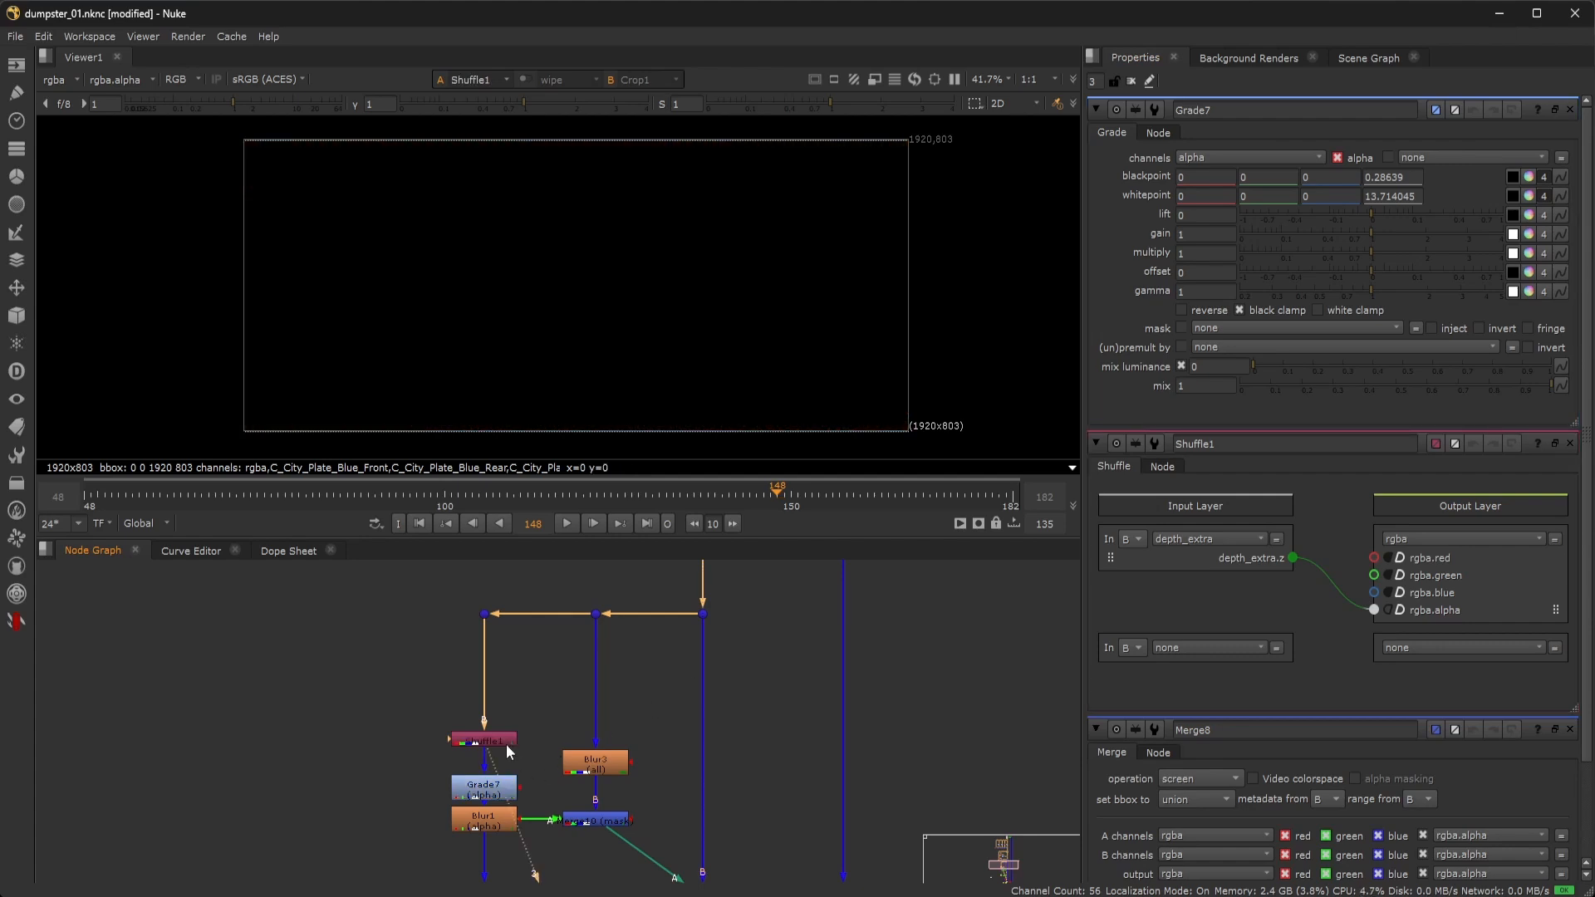
Show the depth_extra layer, adjust the viewer gain, then reset it to 1 and return to rgba.
left_click(50, 80)
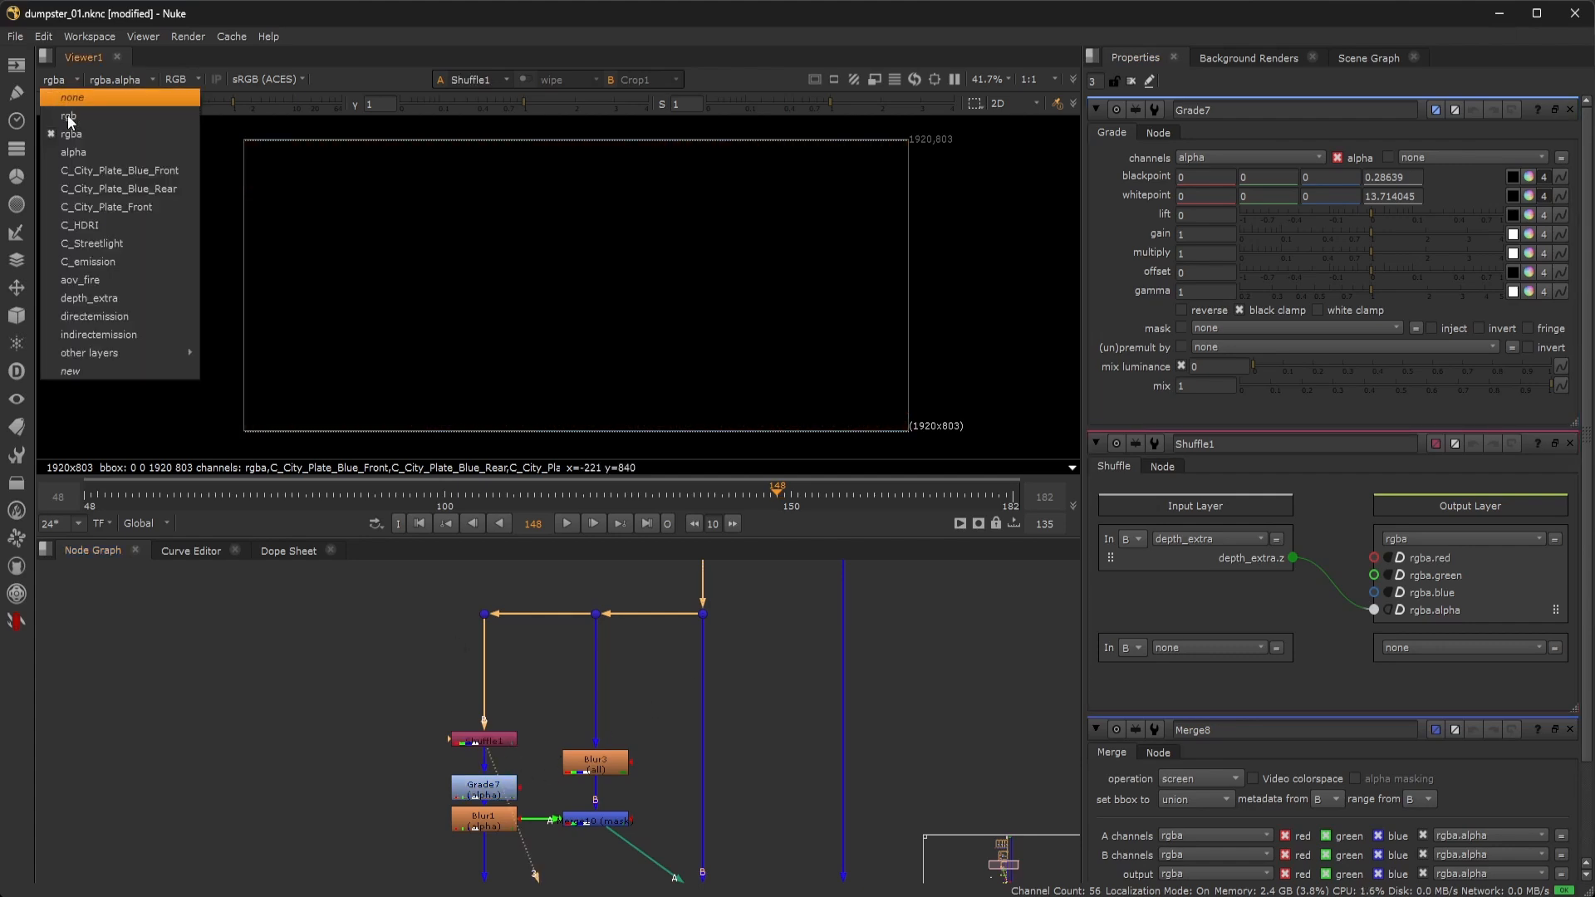
left_click(125, 298)
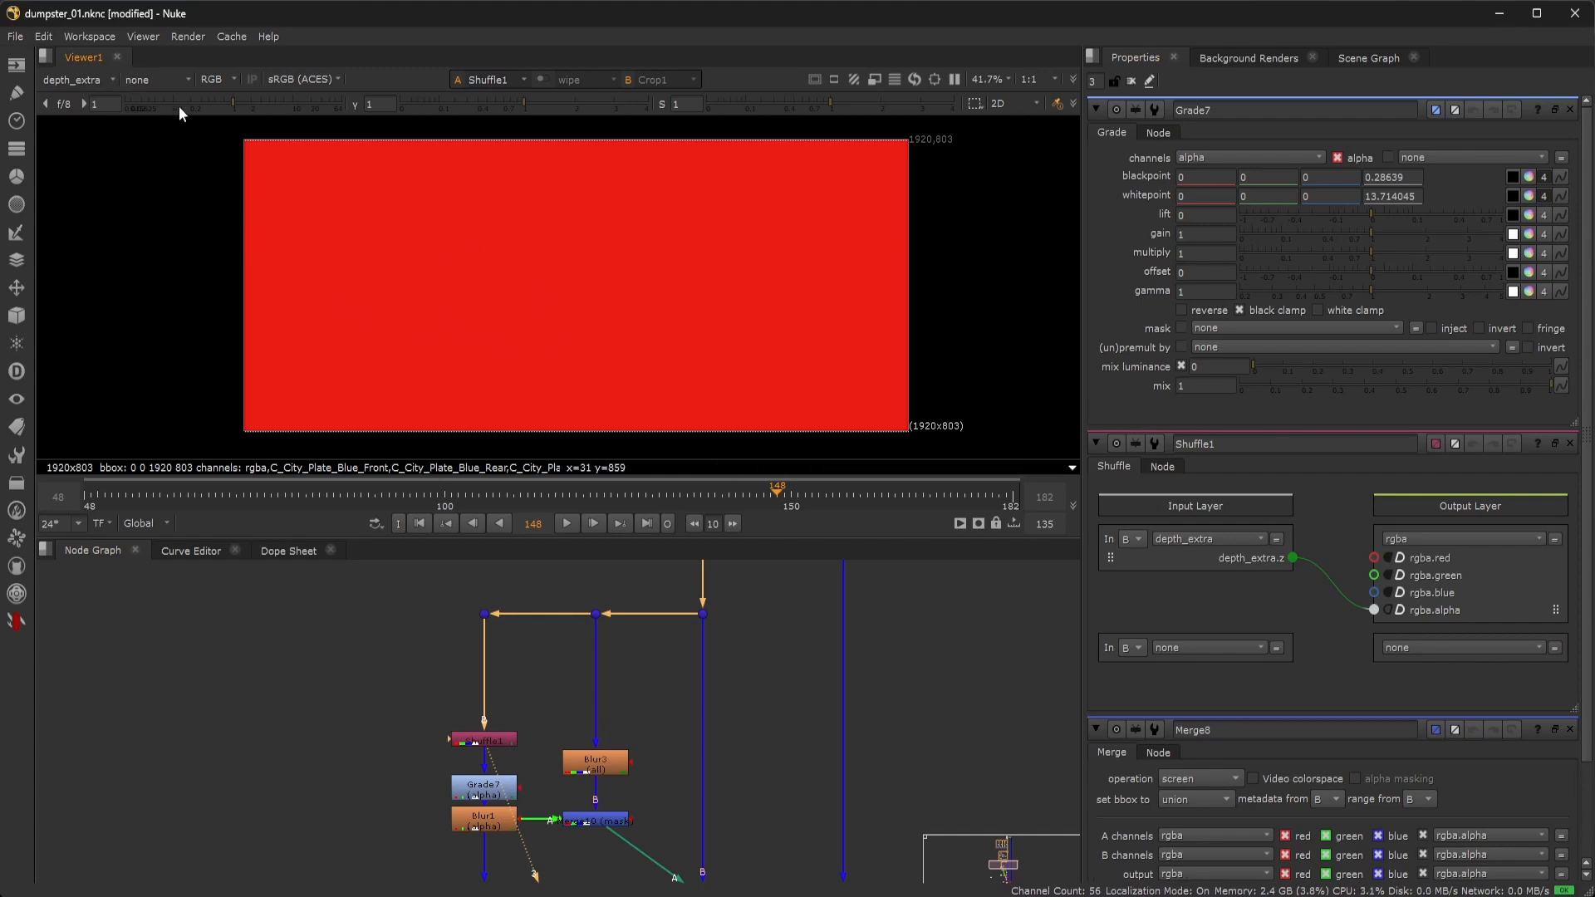
left_click_drag(205, 105, 126, 103)
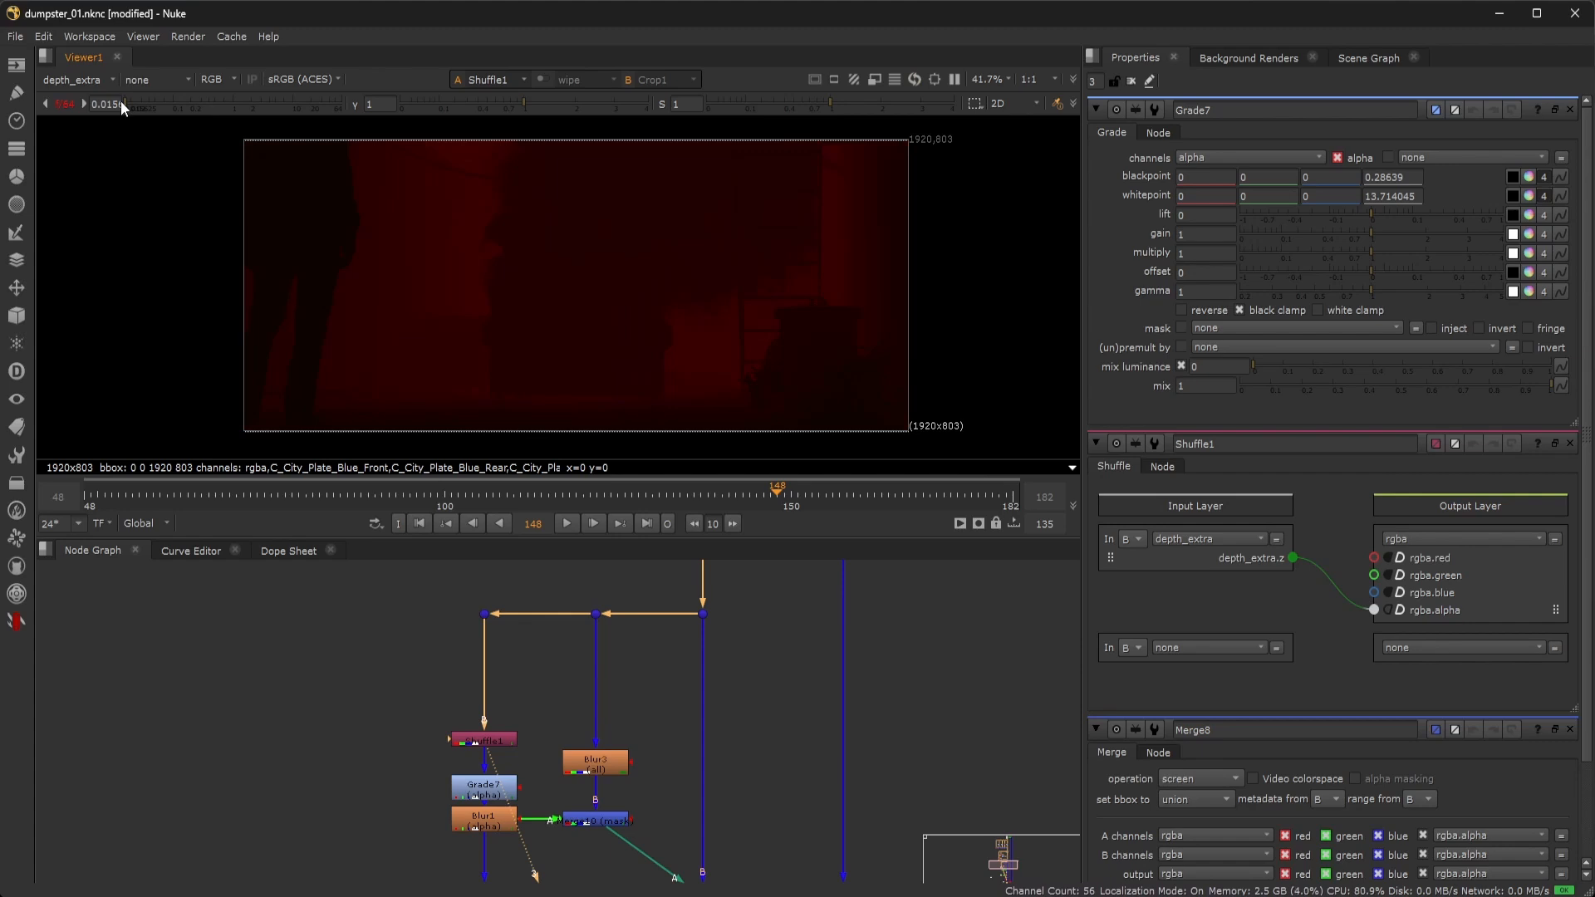
scroll(640, 266, "up", 3)
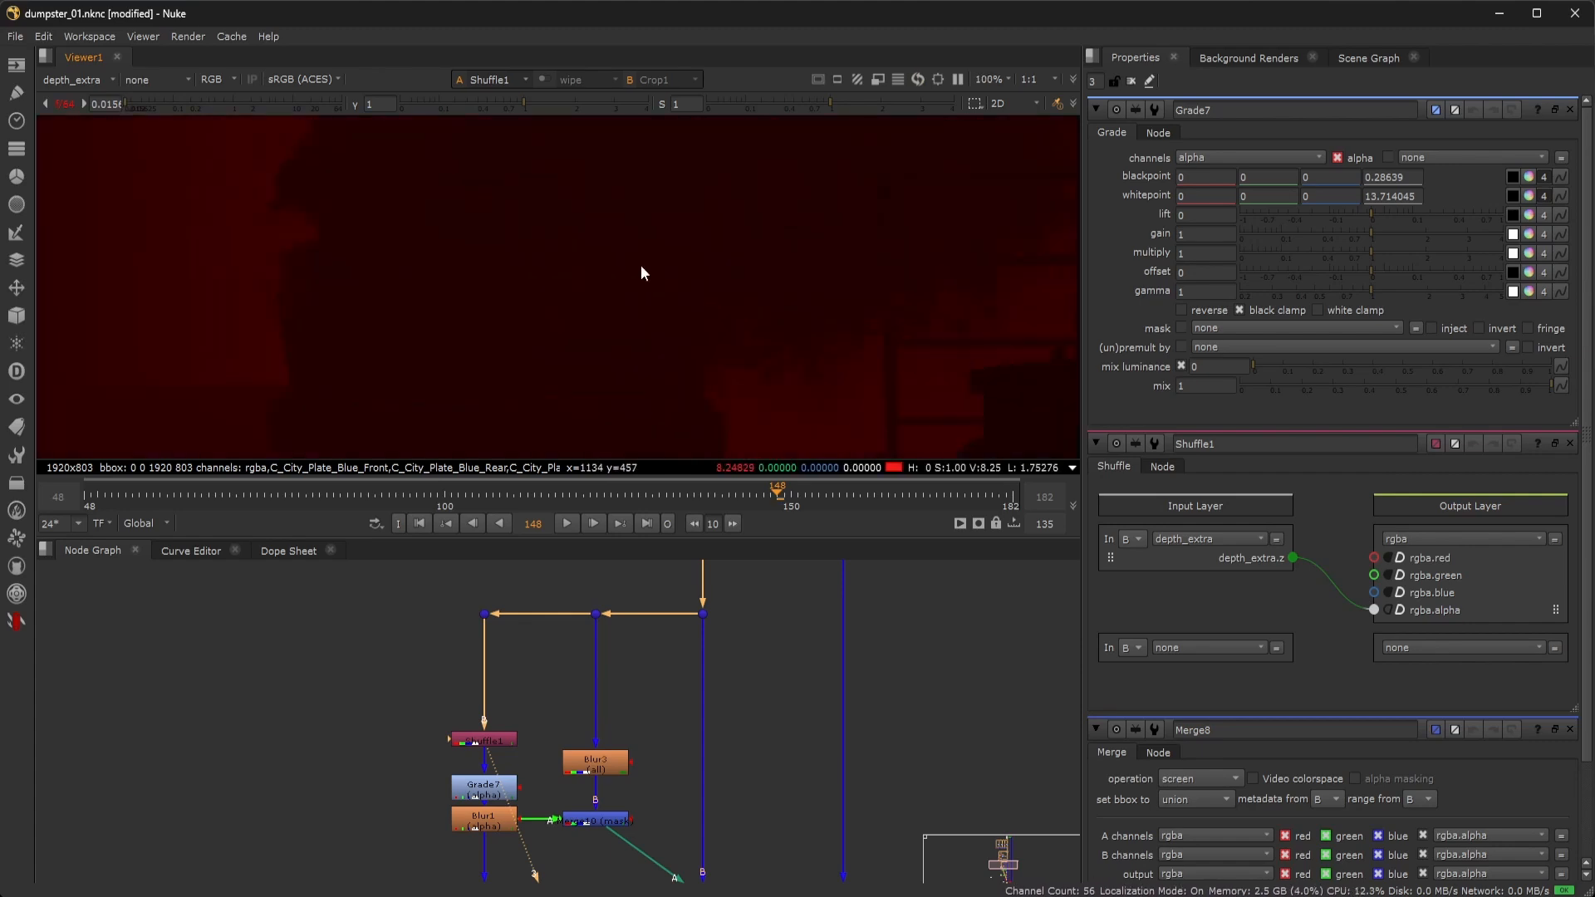
scroll(640, 272, "down", 3)
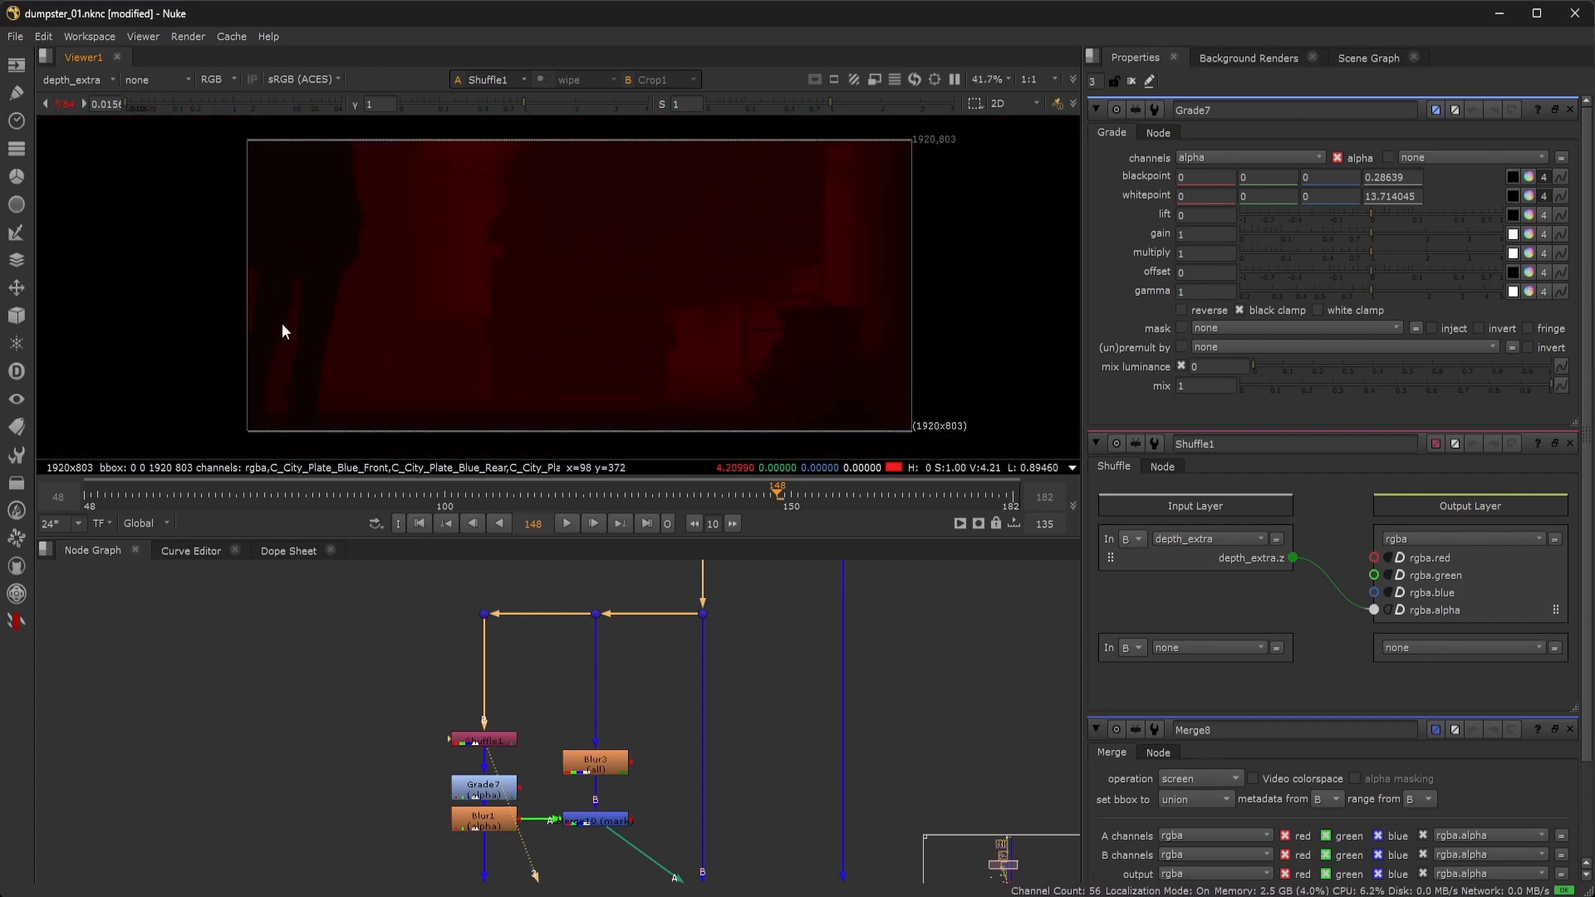
left_click_drag(152, 103, 188, 108)
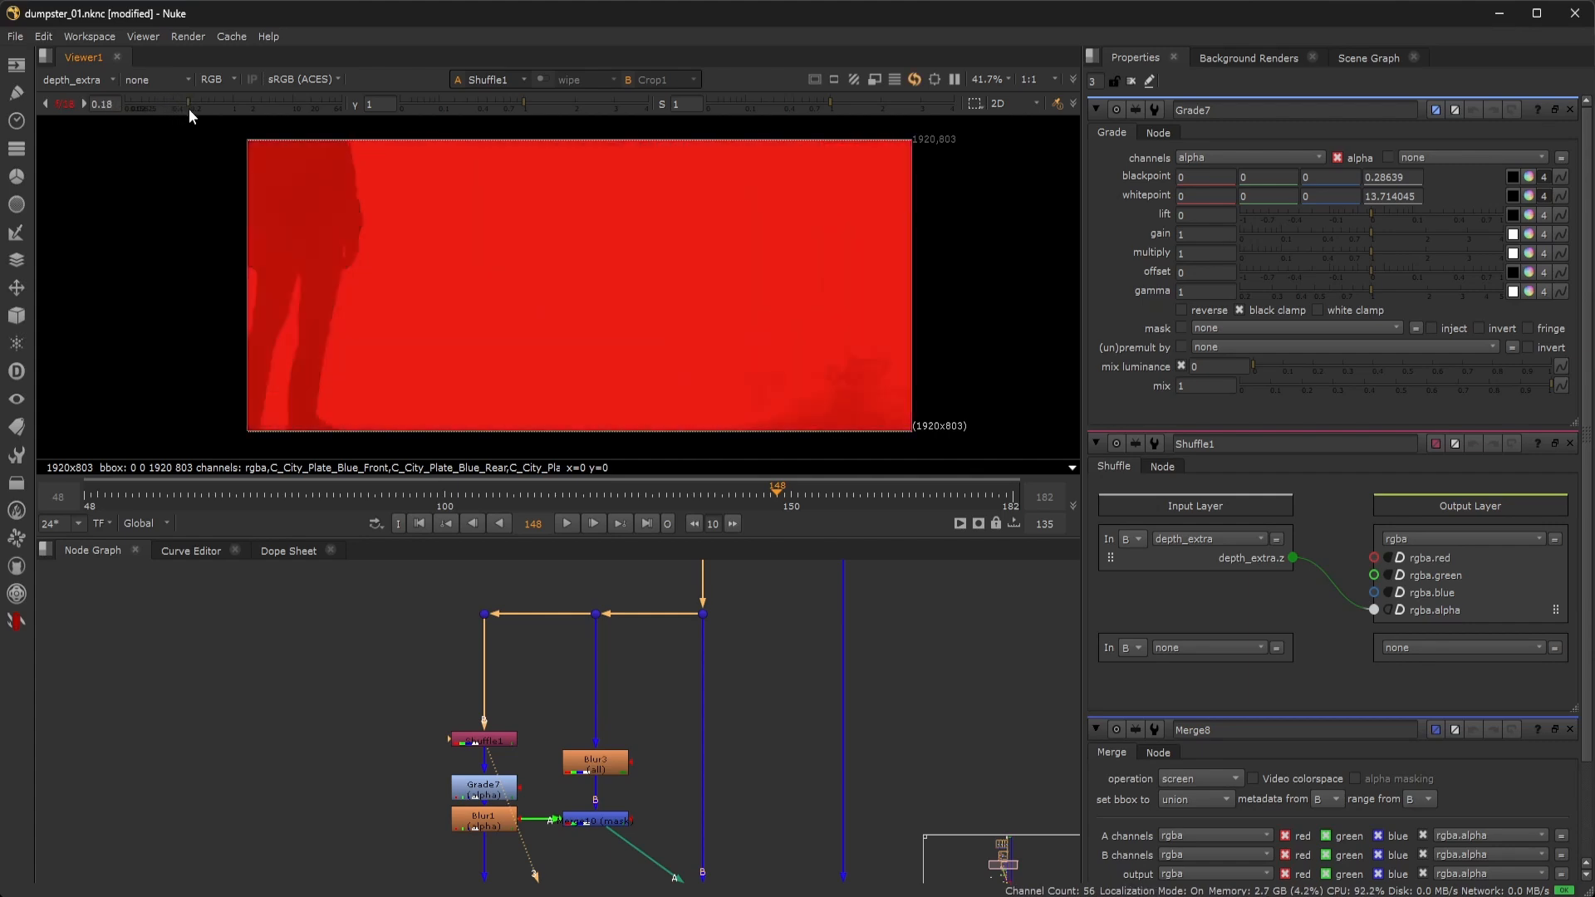
left_click(66, 104)
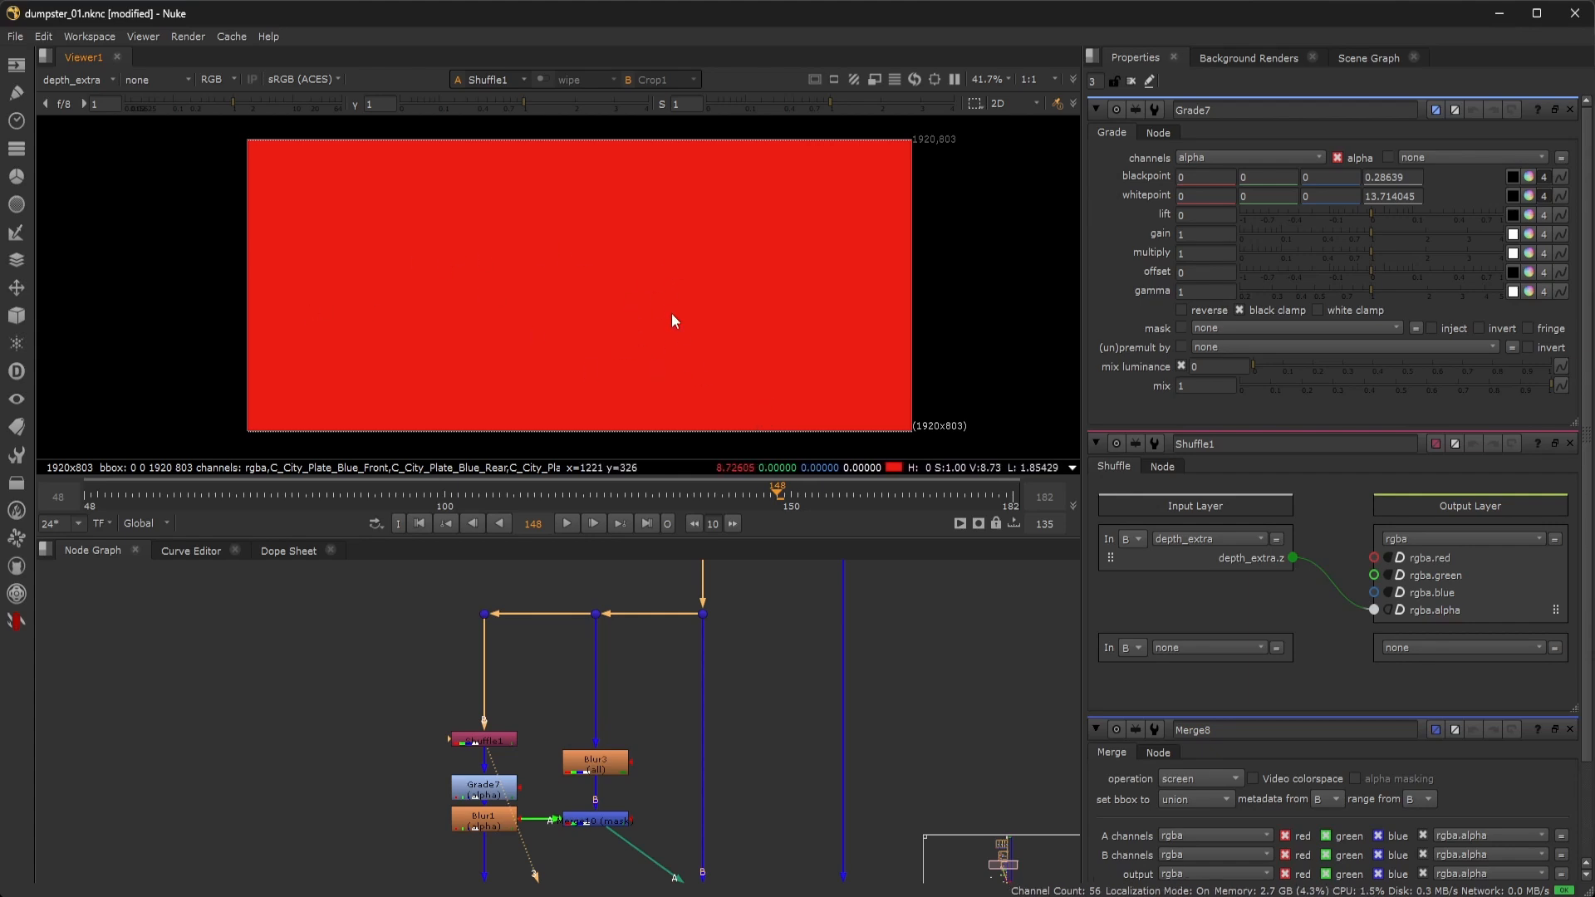
left_click(103, 81)
left_click(101, 134)
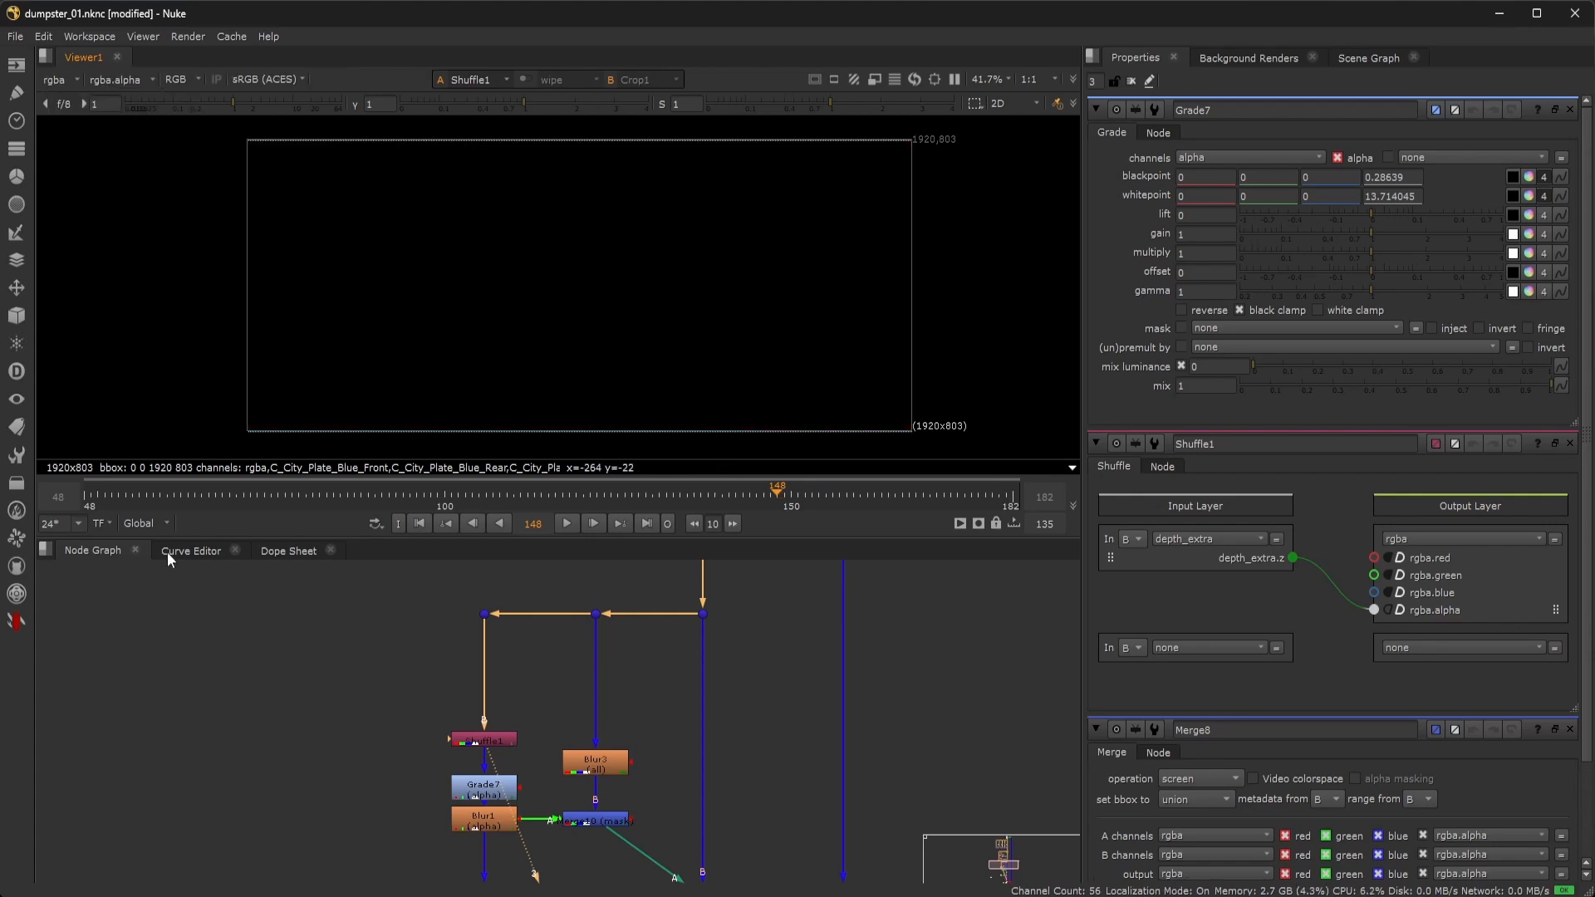
View Blur1's alpha channel and zoom around the mask in the viewer.
middle_click_drag(258, 735, 247, 558)
left_click(471, 616)
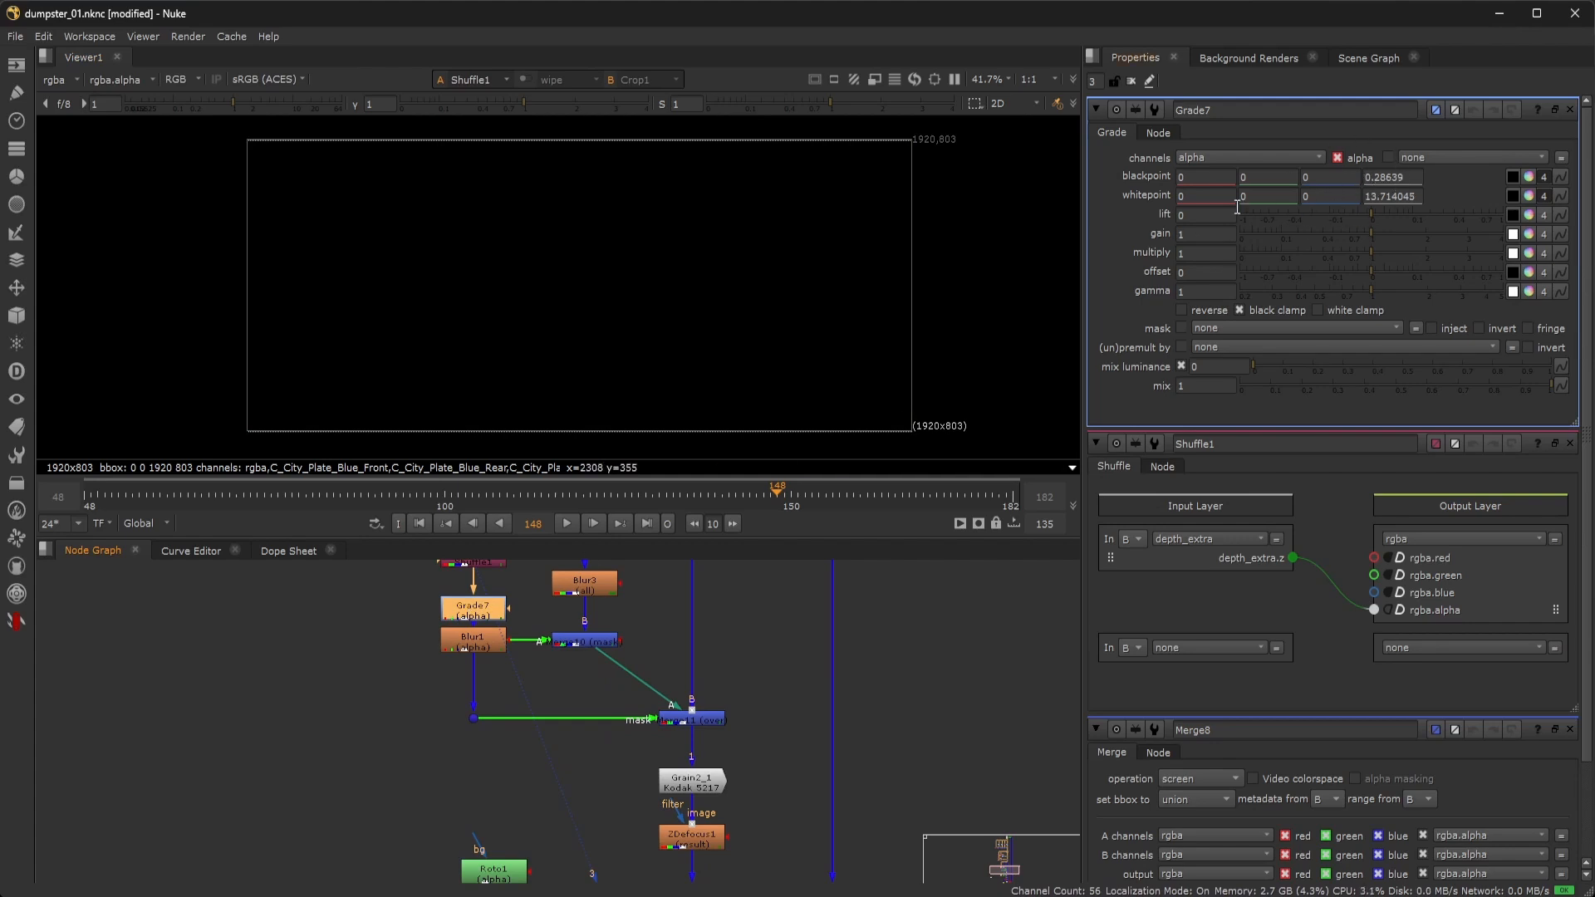
double_click(470, 649)
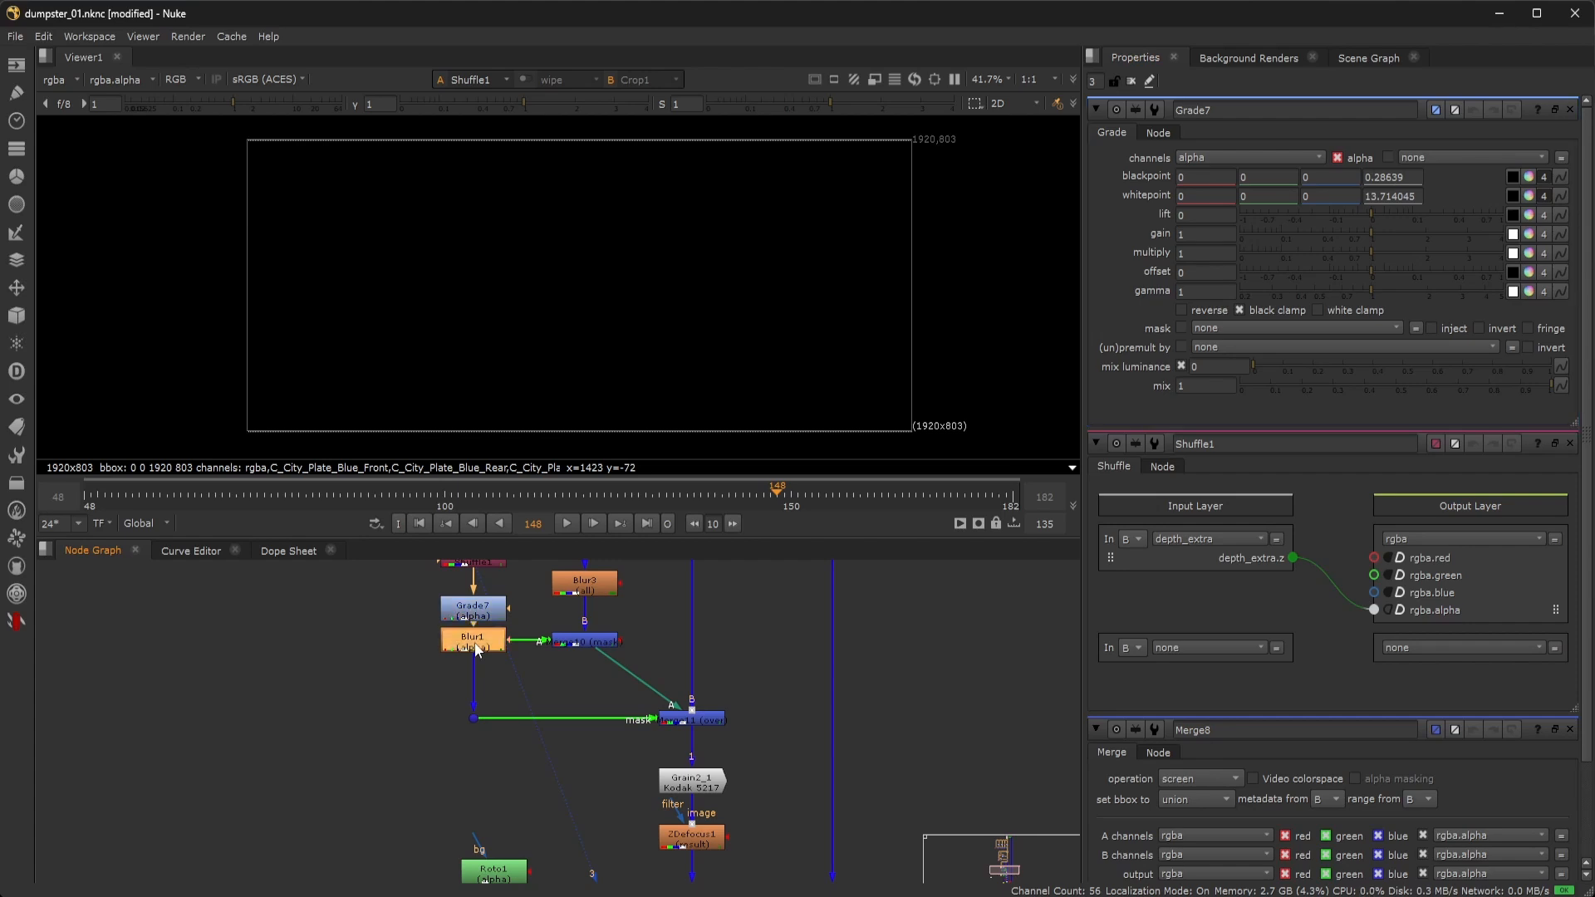
key("1")
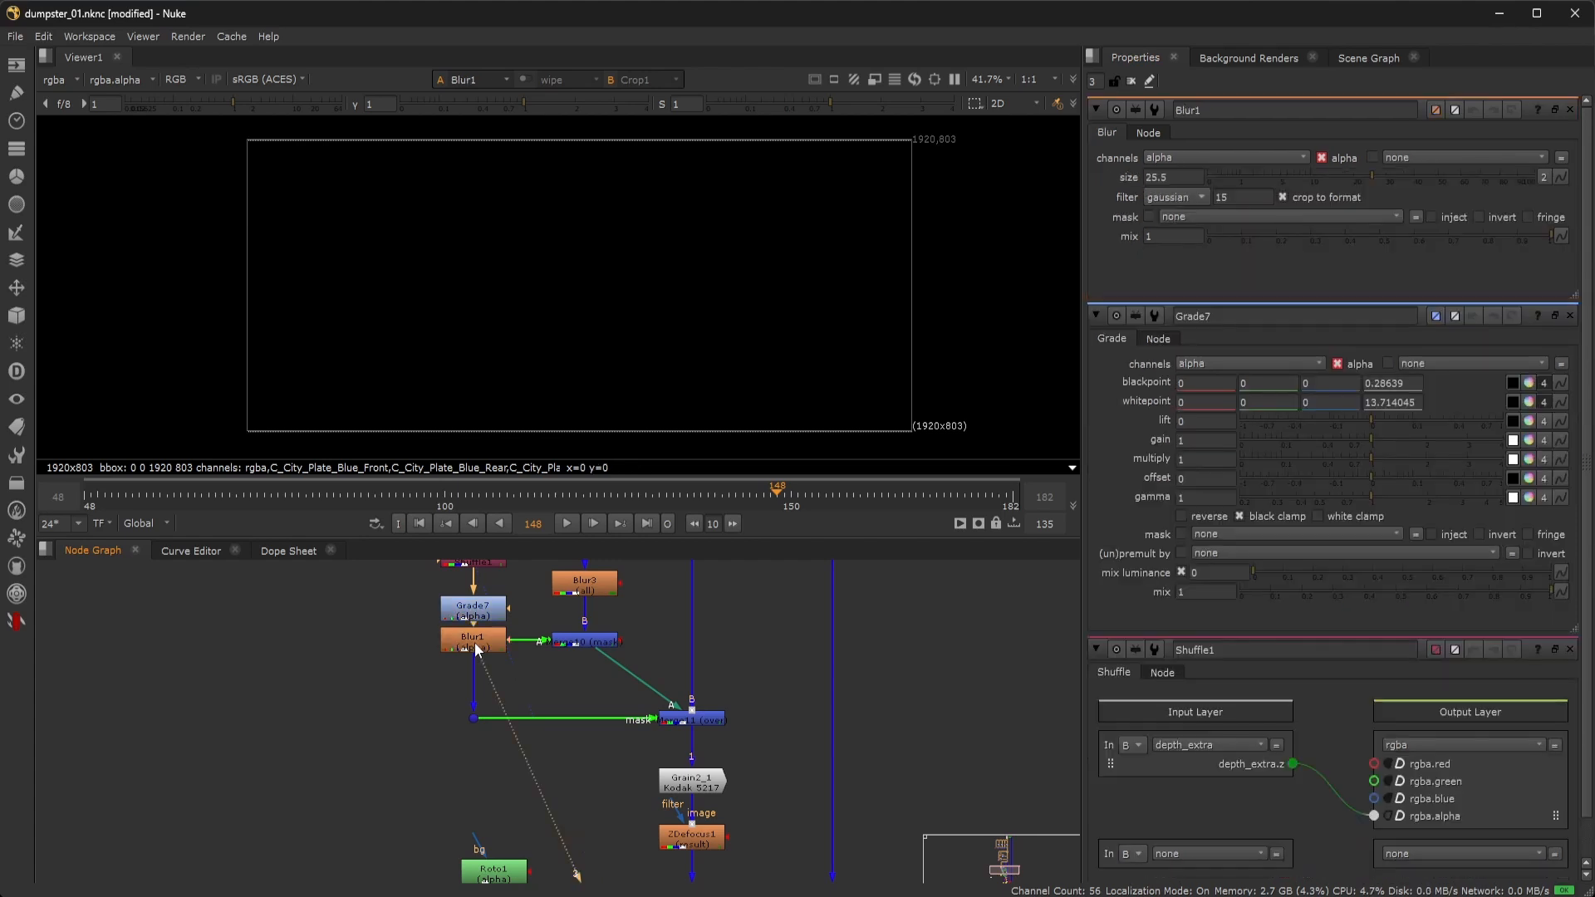
left_click(52, 86)
left_click(58, 121)
scroll(731, 307, "up", 5)
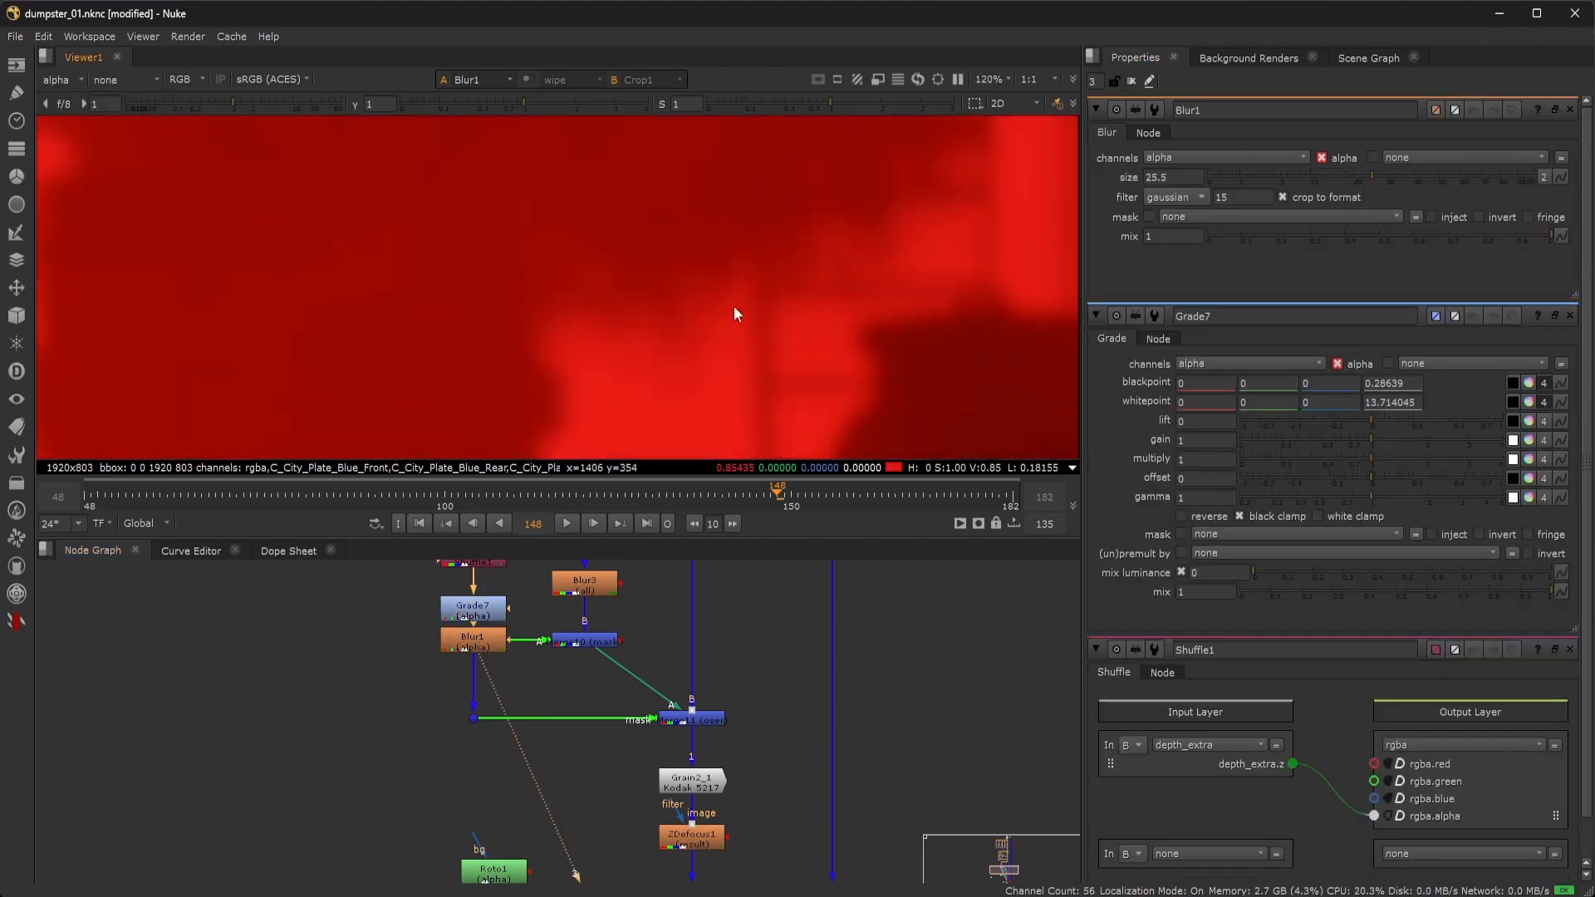
scroll(689, 324, "down", 6)
scroll(615, 311, "up", 2)
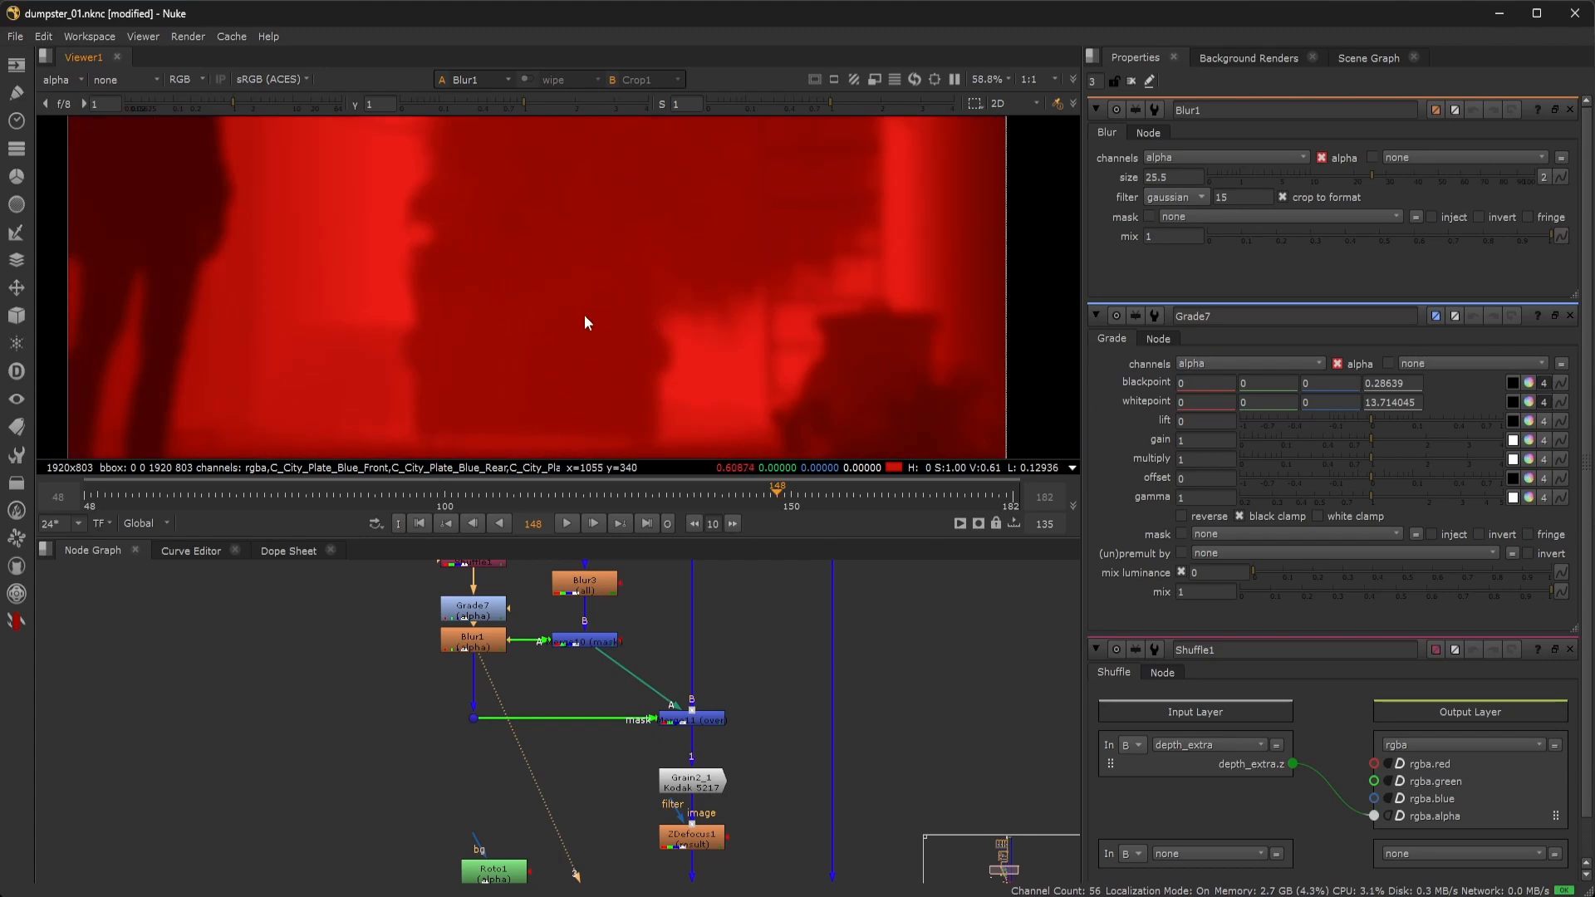
scroll(585, 323, "down", 2)
middle_click_drag(547, 293, 609, 324)
scroll(625, 325, "up", 2)
scroll(628, 329, "down", 3)
scroll(610, 317, "up", 2)
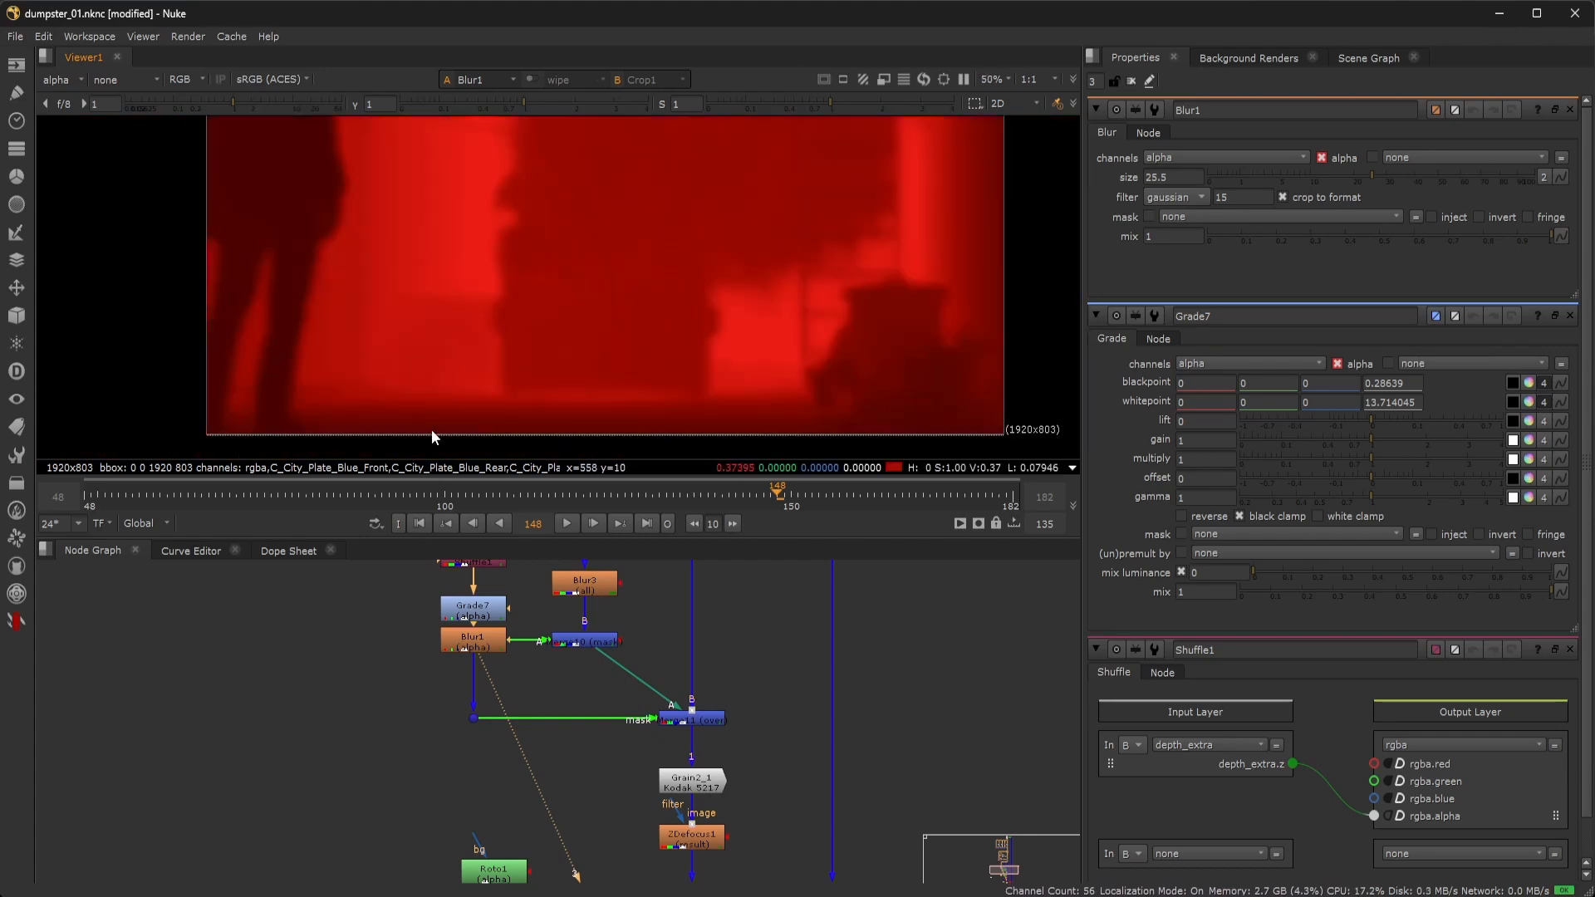
scroll(499, 611, "up", 2)
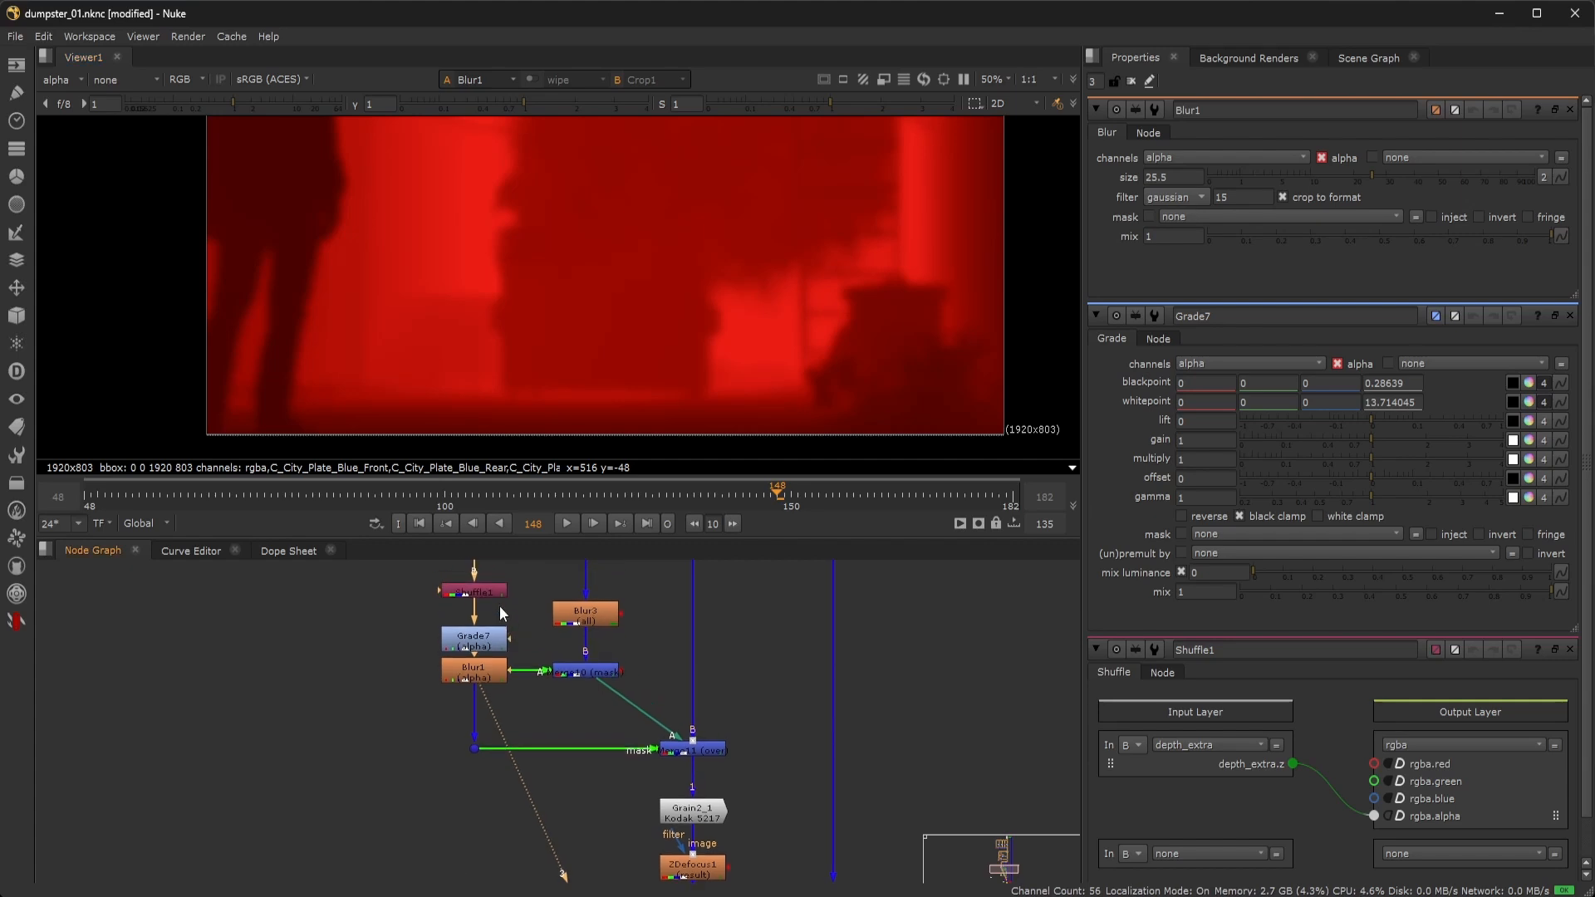
Check Shuffle1 again and view the Blur3 output in rgba.
double_click(493, 595)
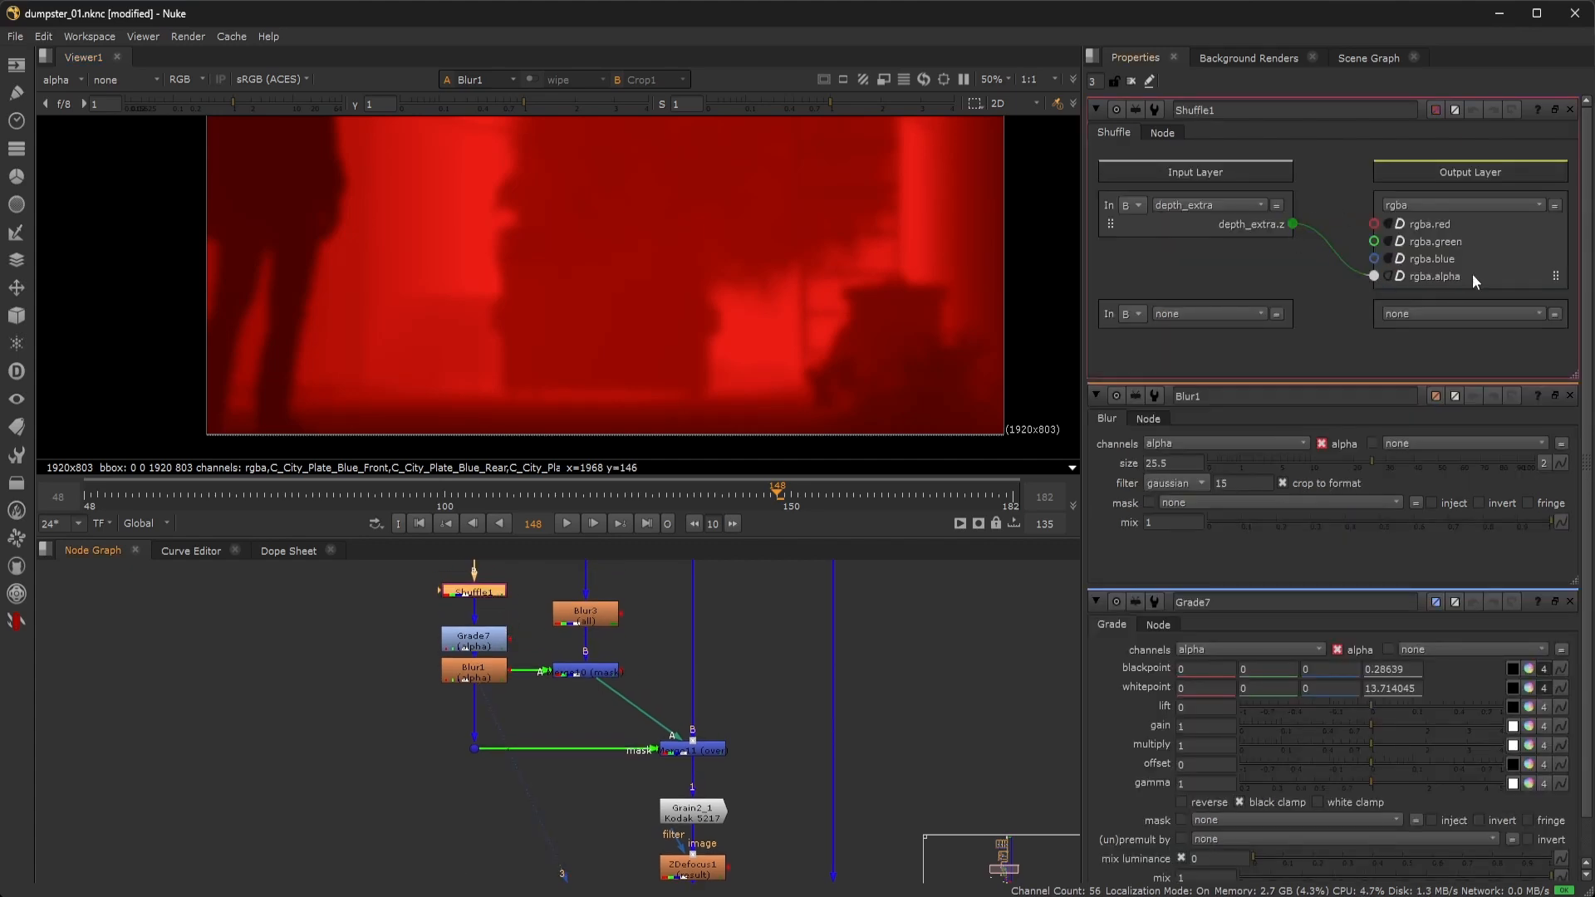
double_click(607, 623)
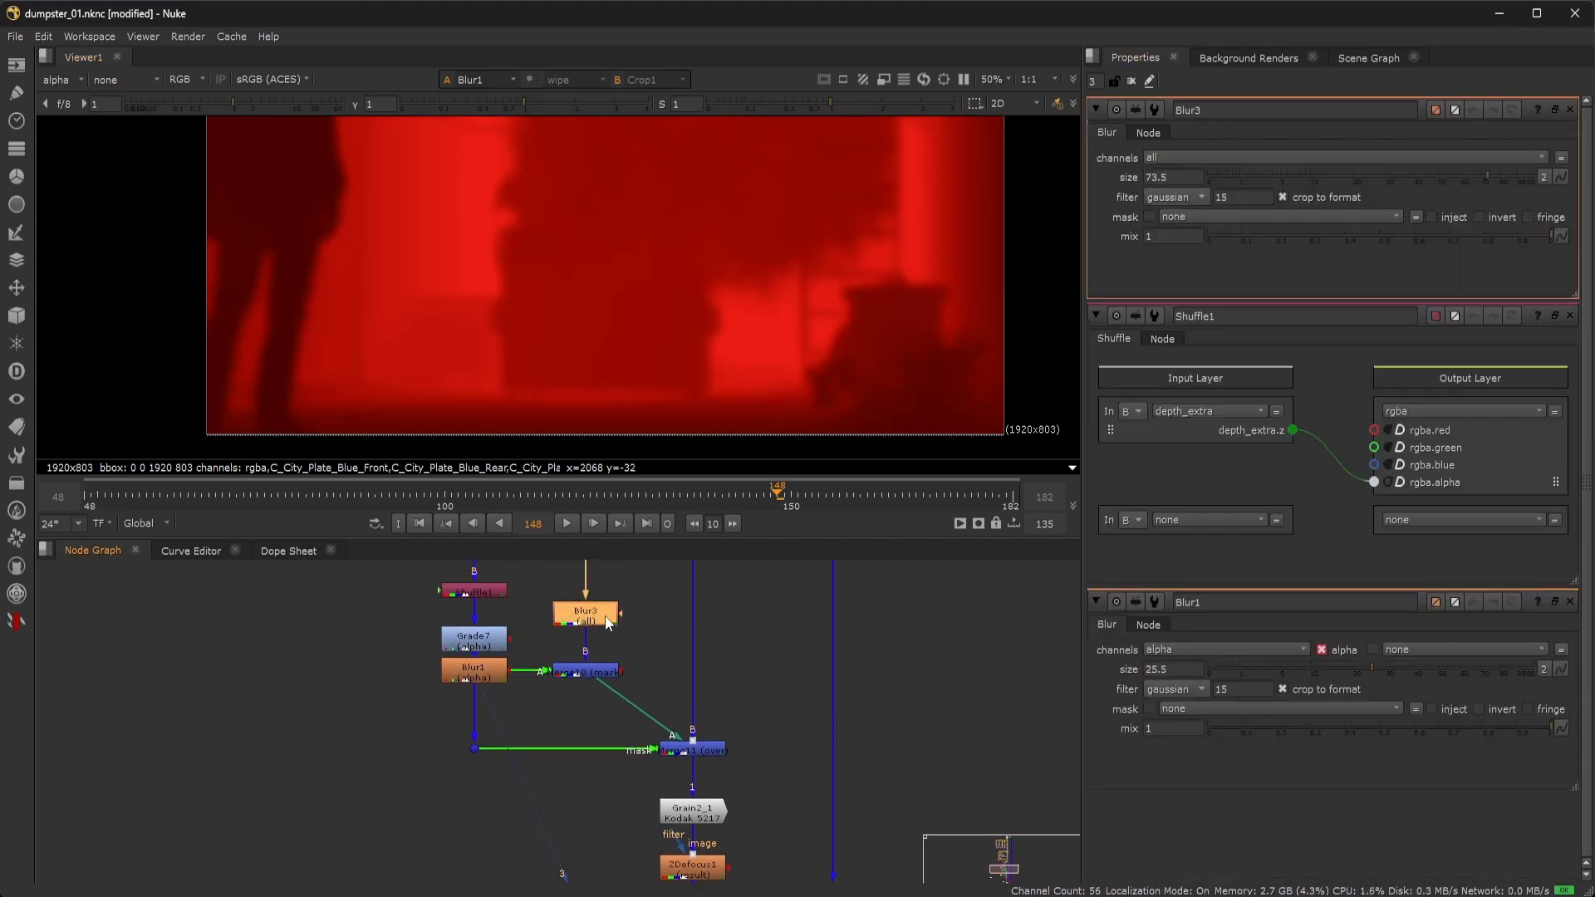
key("1")
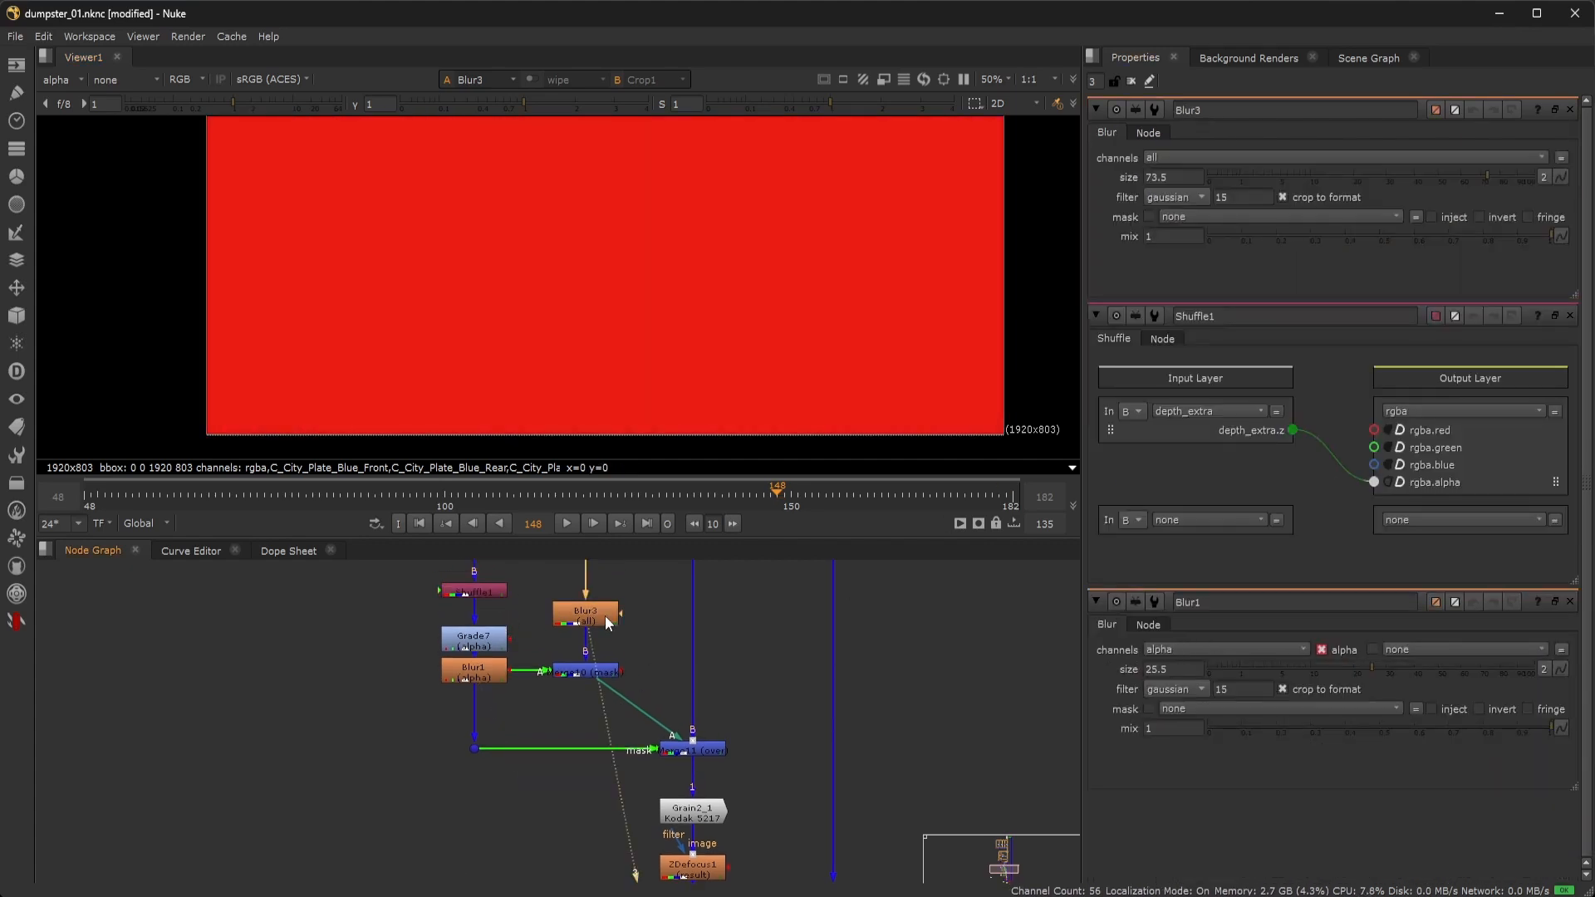
left_click(46, 80)
left_click(71, 134)
scroll(663, 241, "down", 3)
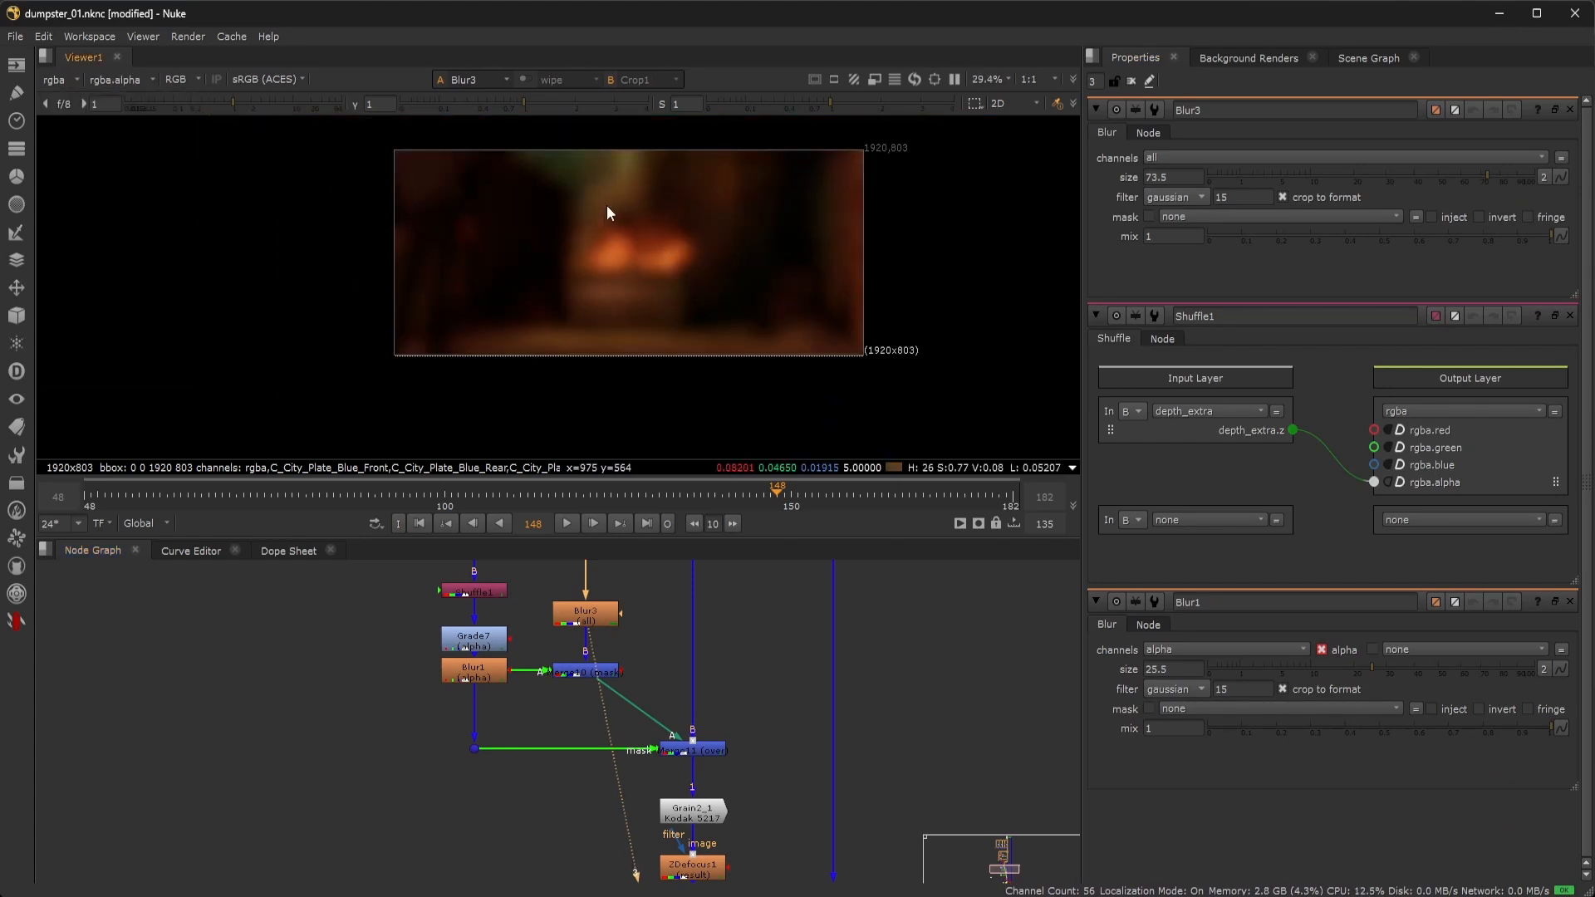
scroll(591, 259, "up", 3)
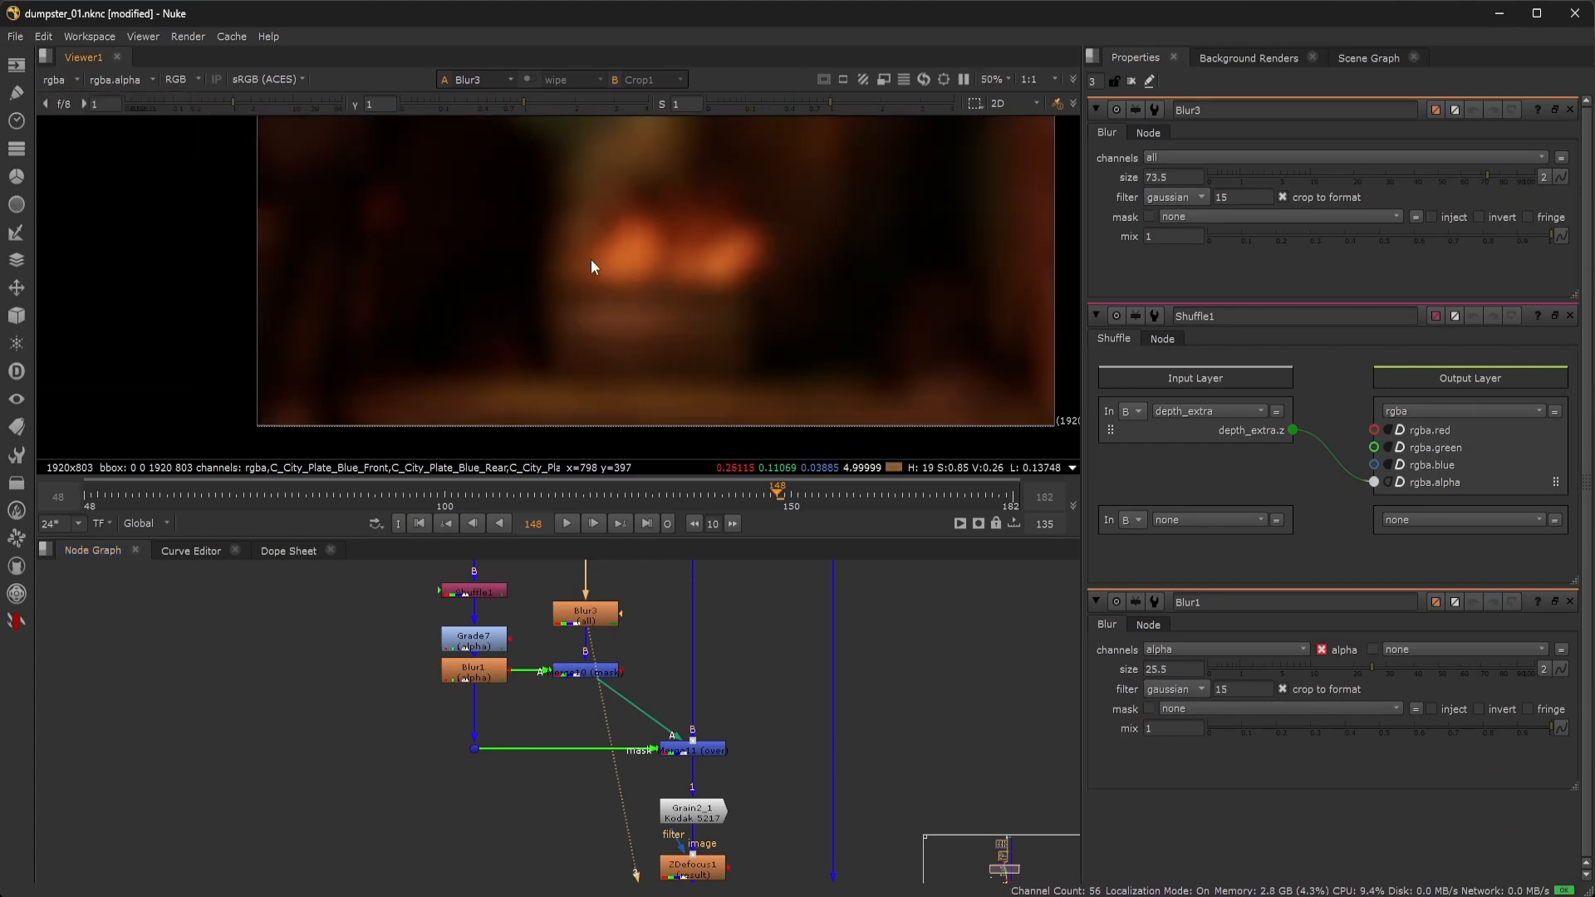
View the Merge10 masked blur result and inspect it closely in the viewer.
double_click(585, 671)
key("1")
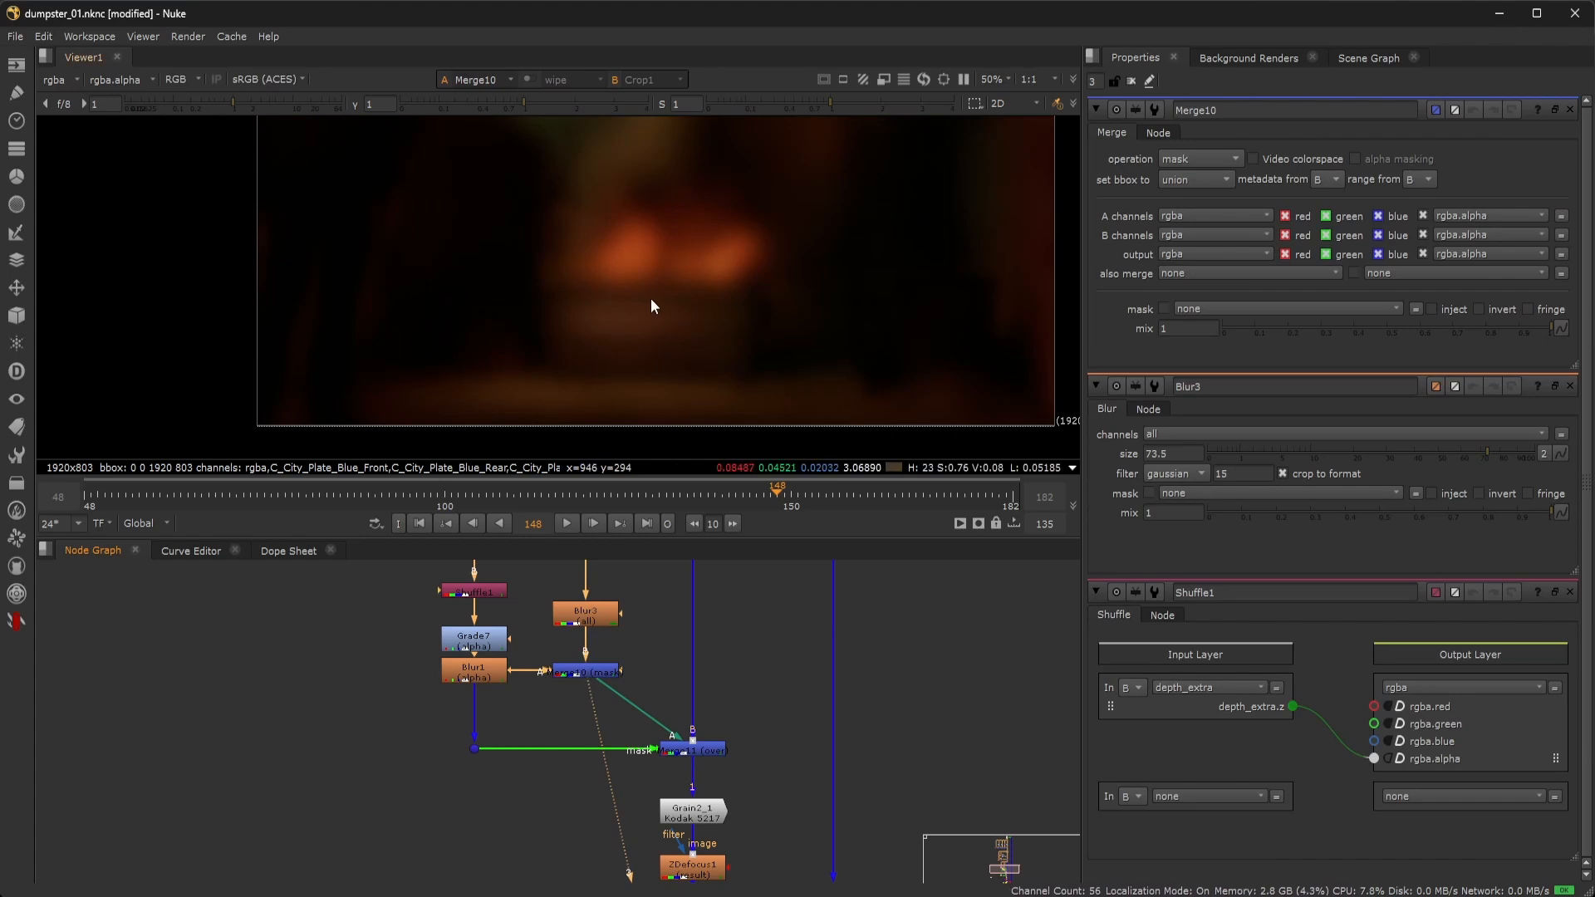
scroll(652, 294, "down", 2)
scroll(472, 278, "up", 2)
scroll(527, 278, "up", 3)
scroll(573, 278, "down", 3)
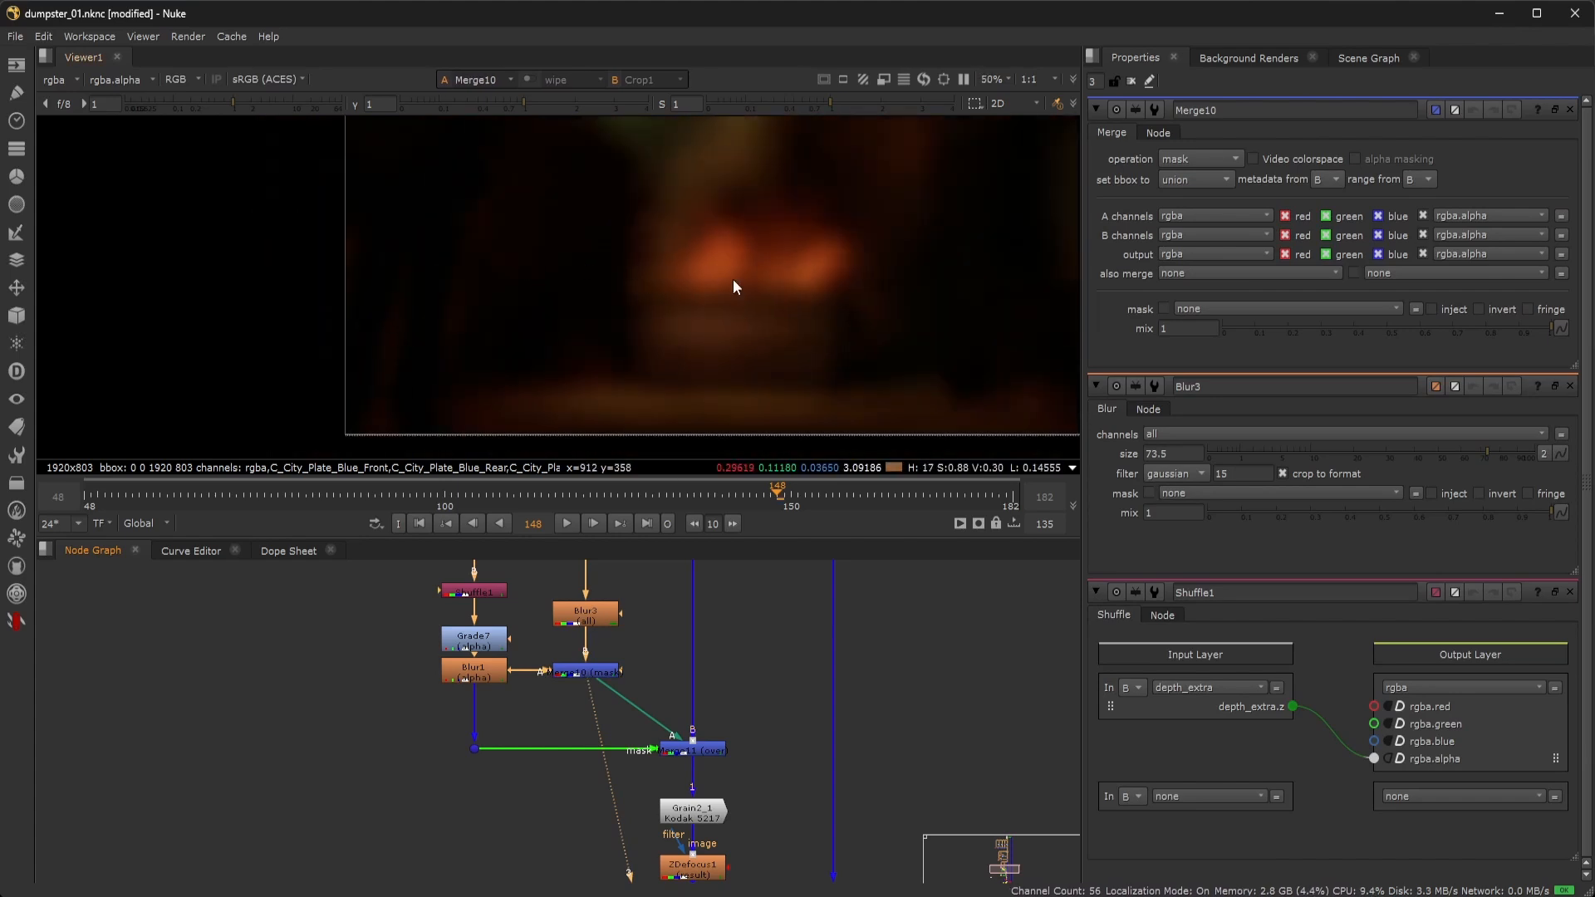
scroll(496, 274, "up", 2)
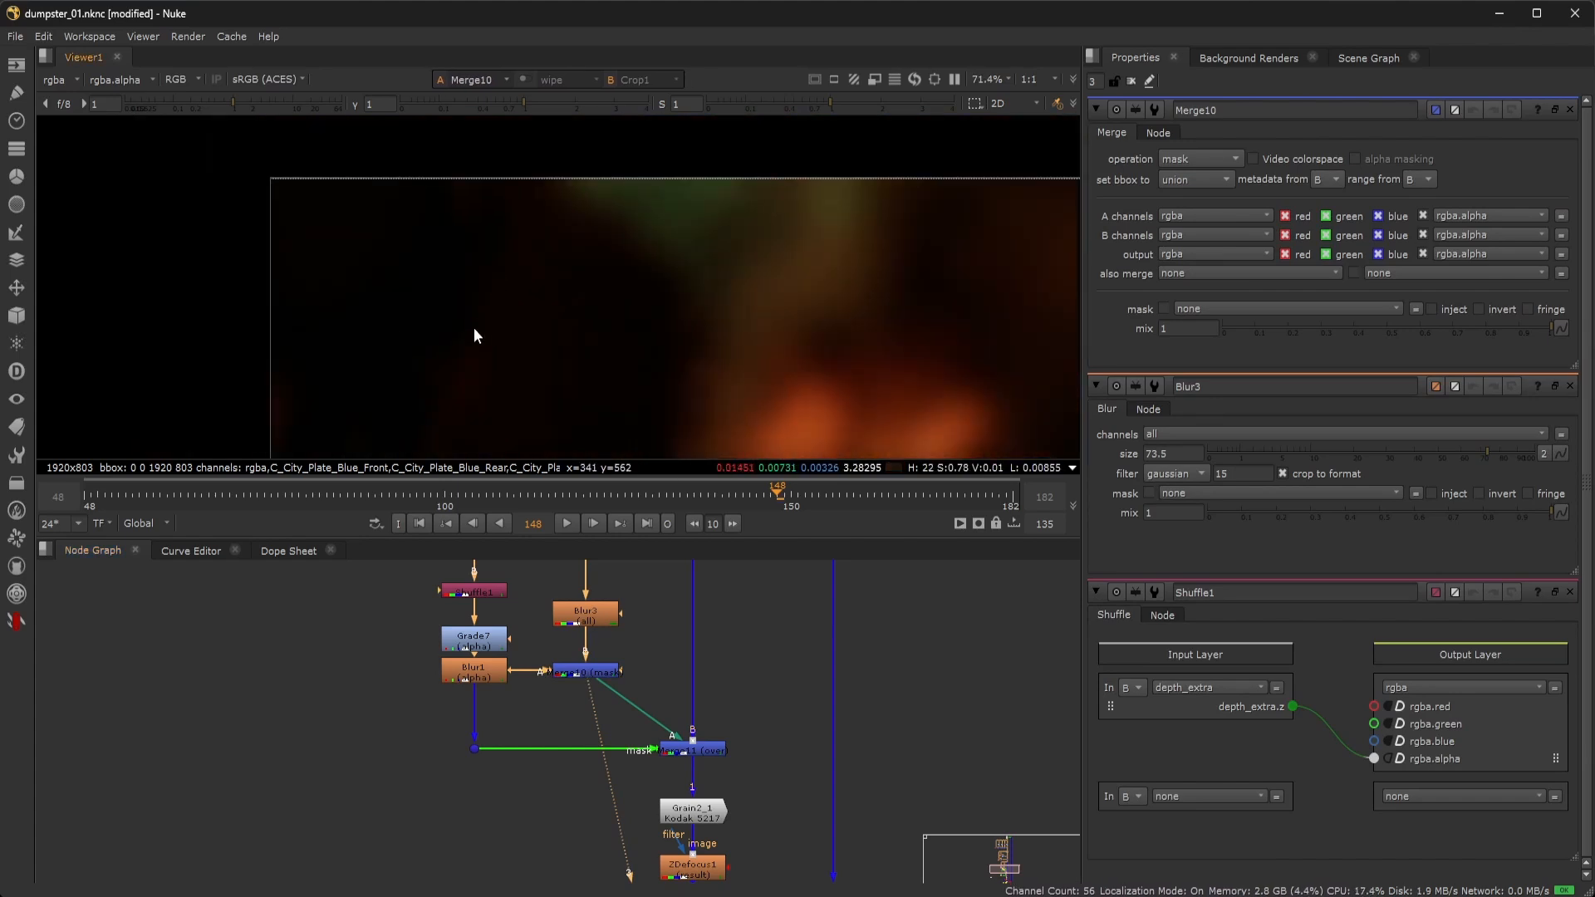
scroll(474, 334, "up", 1)
scroll(392, 312, "down", 3)
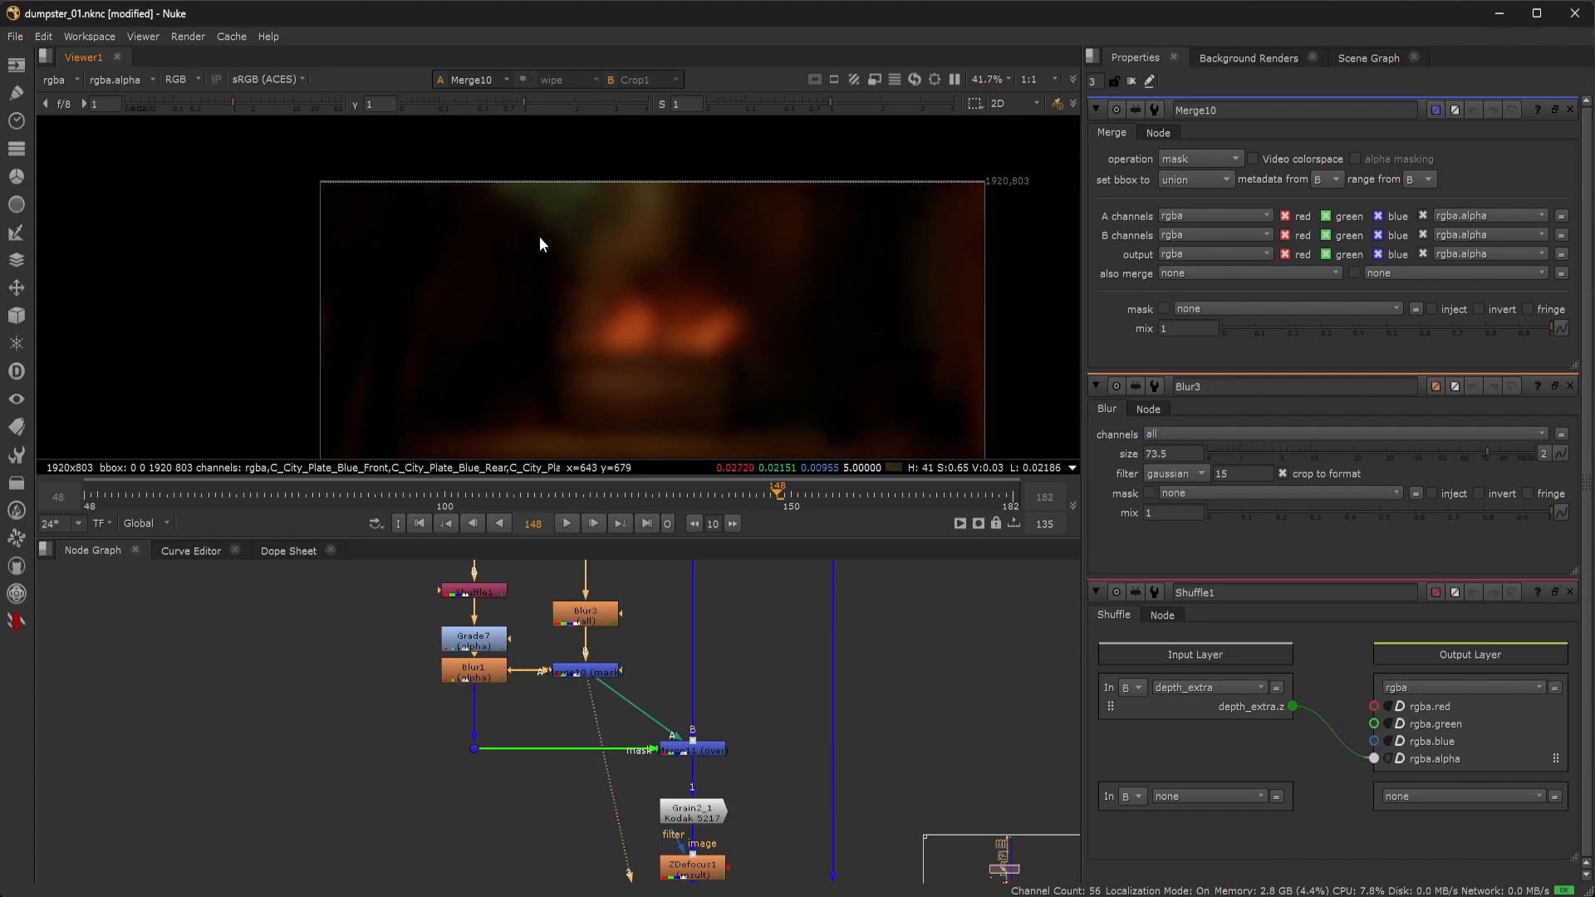
middle_click_drag(689, 365, 670, 287)
scroll(676, 304, "down", 1)
scroll(679, 333, "up", 4)
Open Merge11, which layers the blurred depth-masked layer over the comp at mix 0.155.
left_click(641, 666)
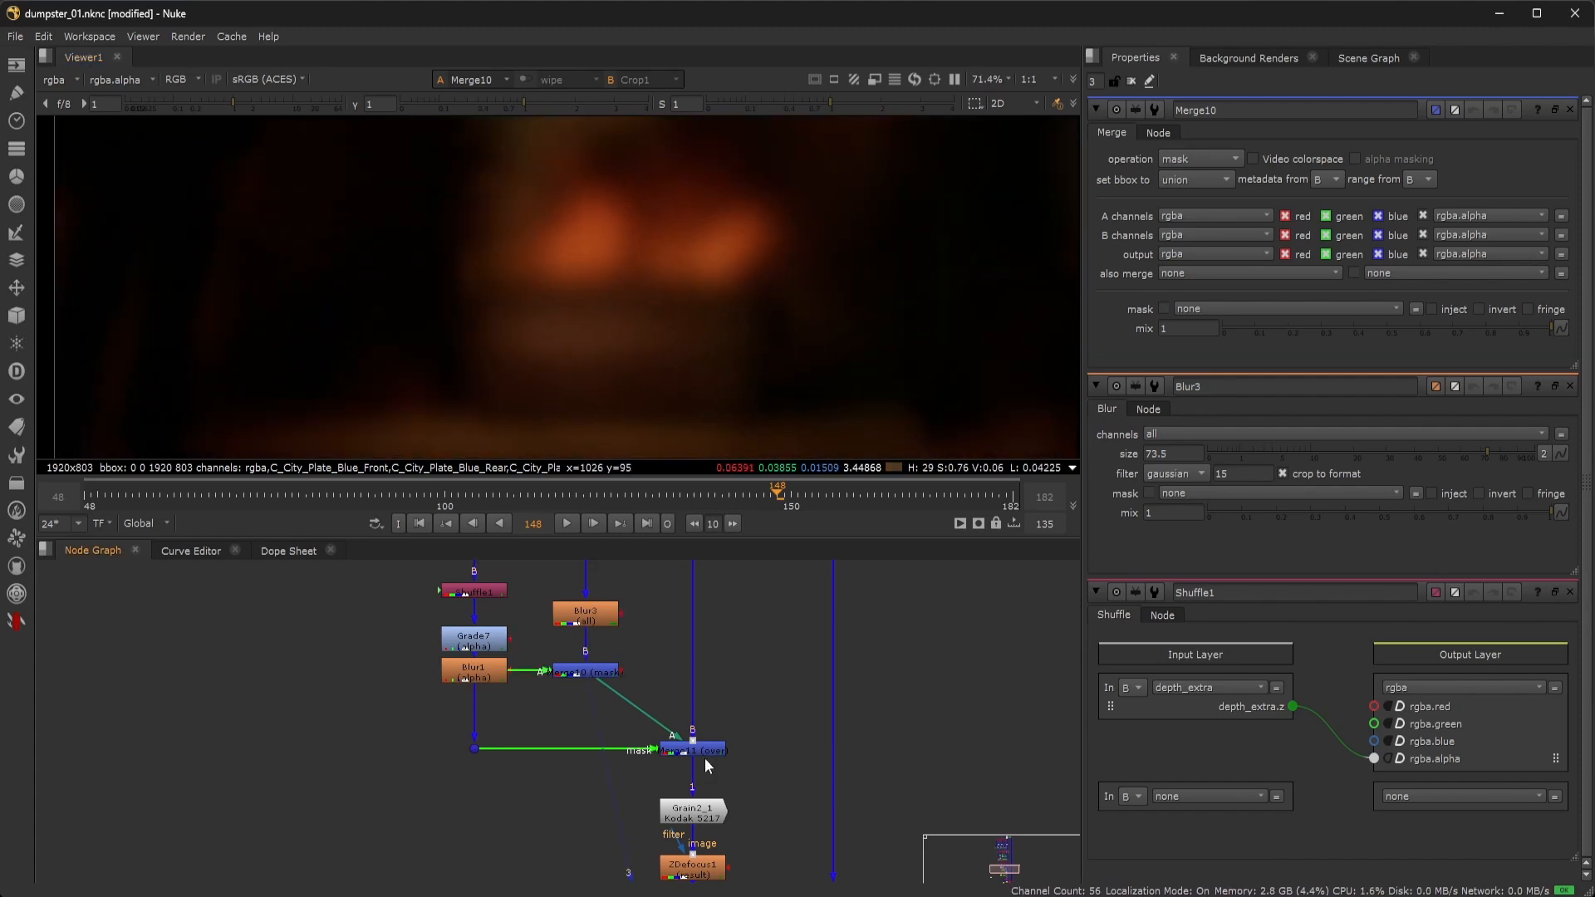
scroll(769, 291, "down", 4)
scroll(654, 334, "up", 4)
middle_click_drag(762, 272, 675, 258)
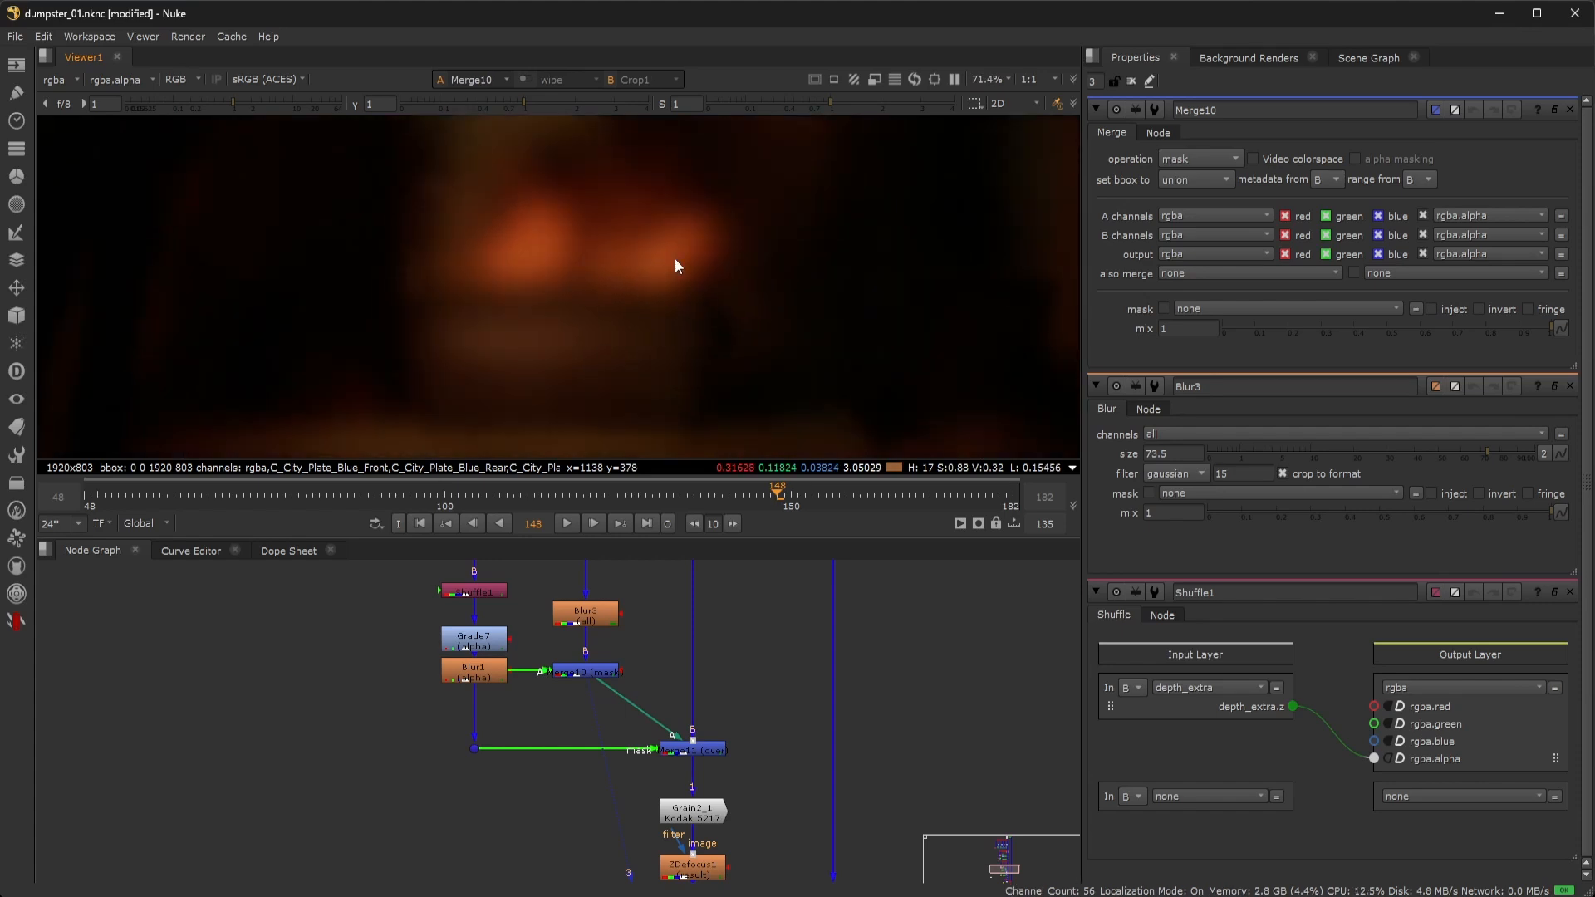
scroll(674, 259, "down", 3)
scroll(670, 282, "down", 1)
scroll(666, 299, "up", 2)
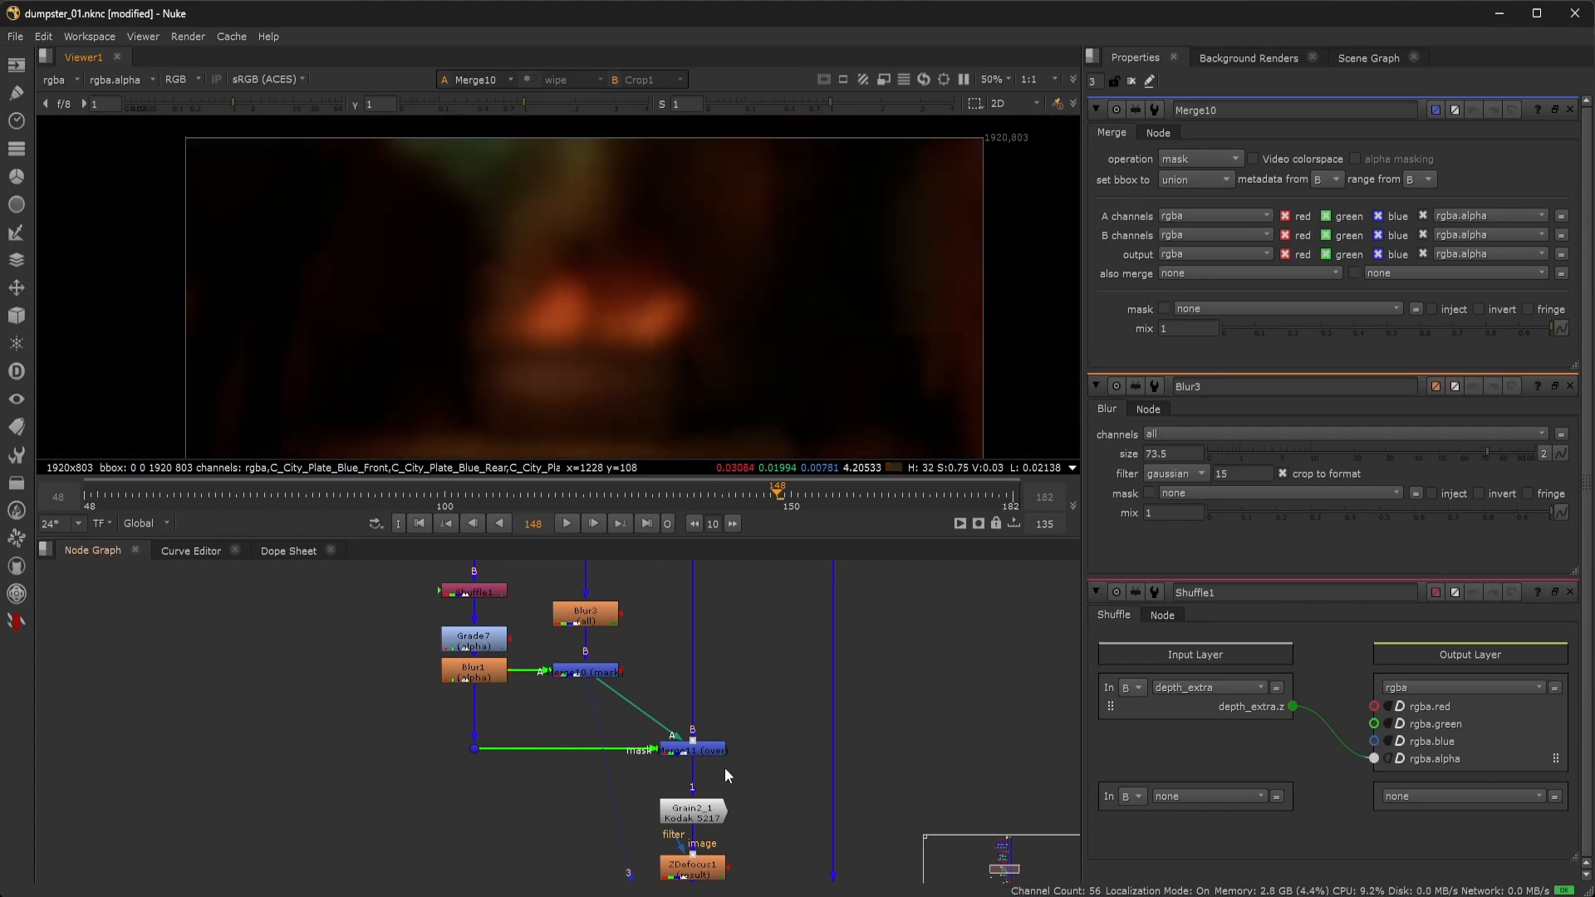
double_click(712, 750)
View the Merge11 comp, then open Grain2_1's Kodak 5217 grain settings (seed 134).
key("1")
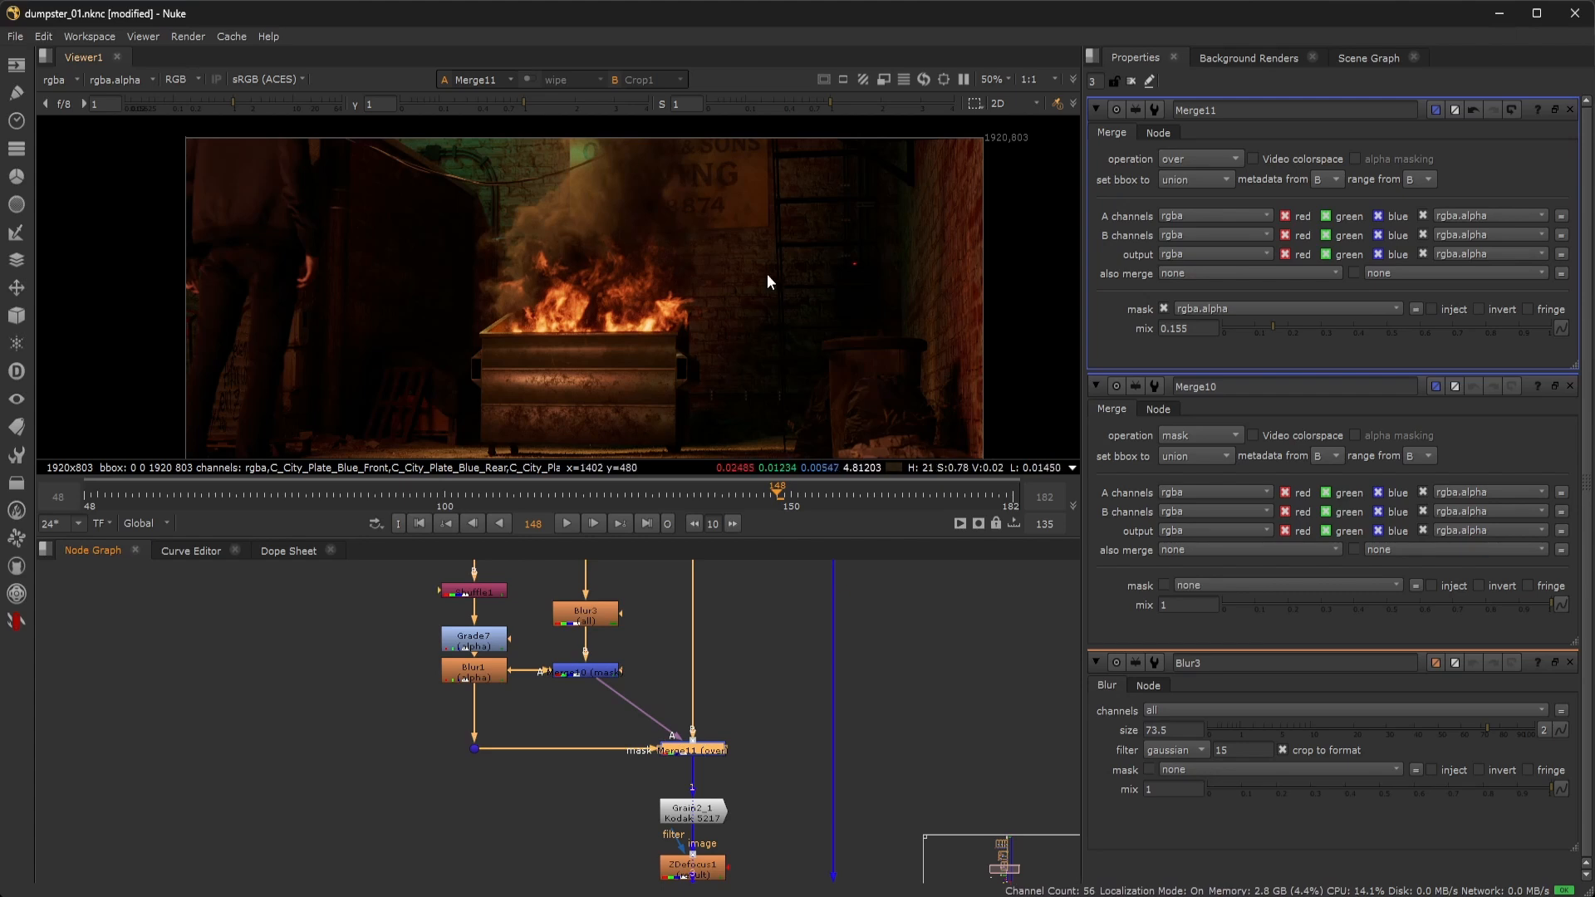
mouse_move(588, 373)
middle_mouse_down()
mouse_move(590, 328)
mouse_move(590, 355)
middle_mouse_up()
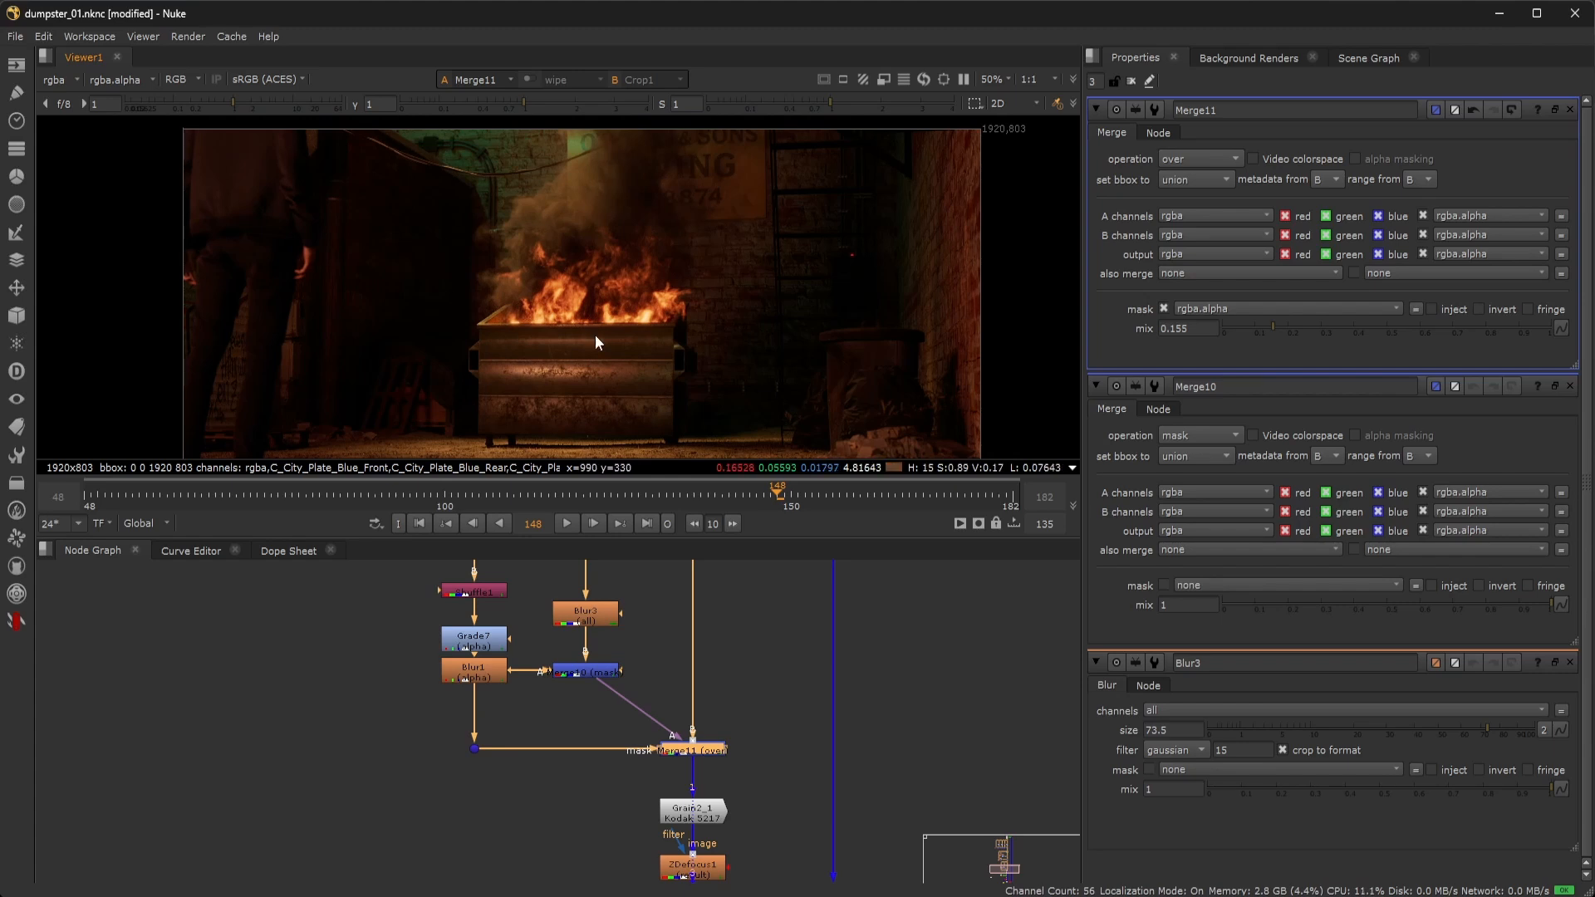
middle_click_drag(585, 378, 576, 359)
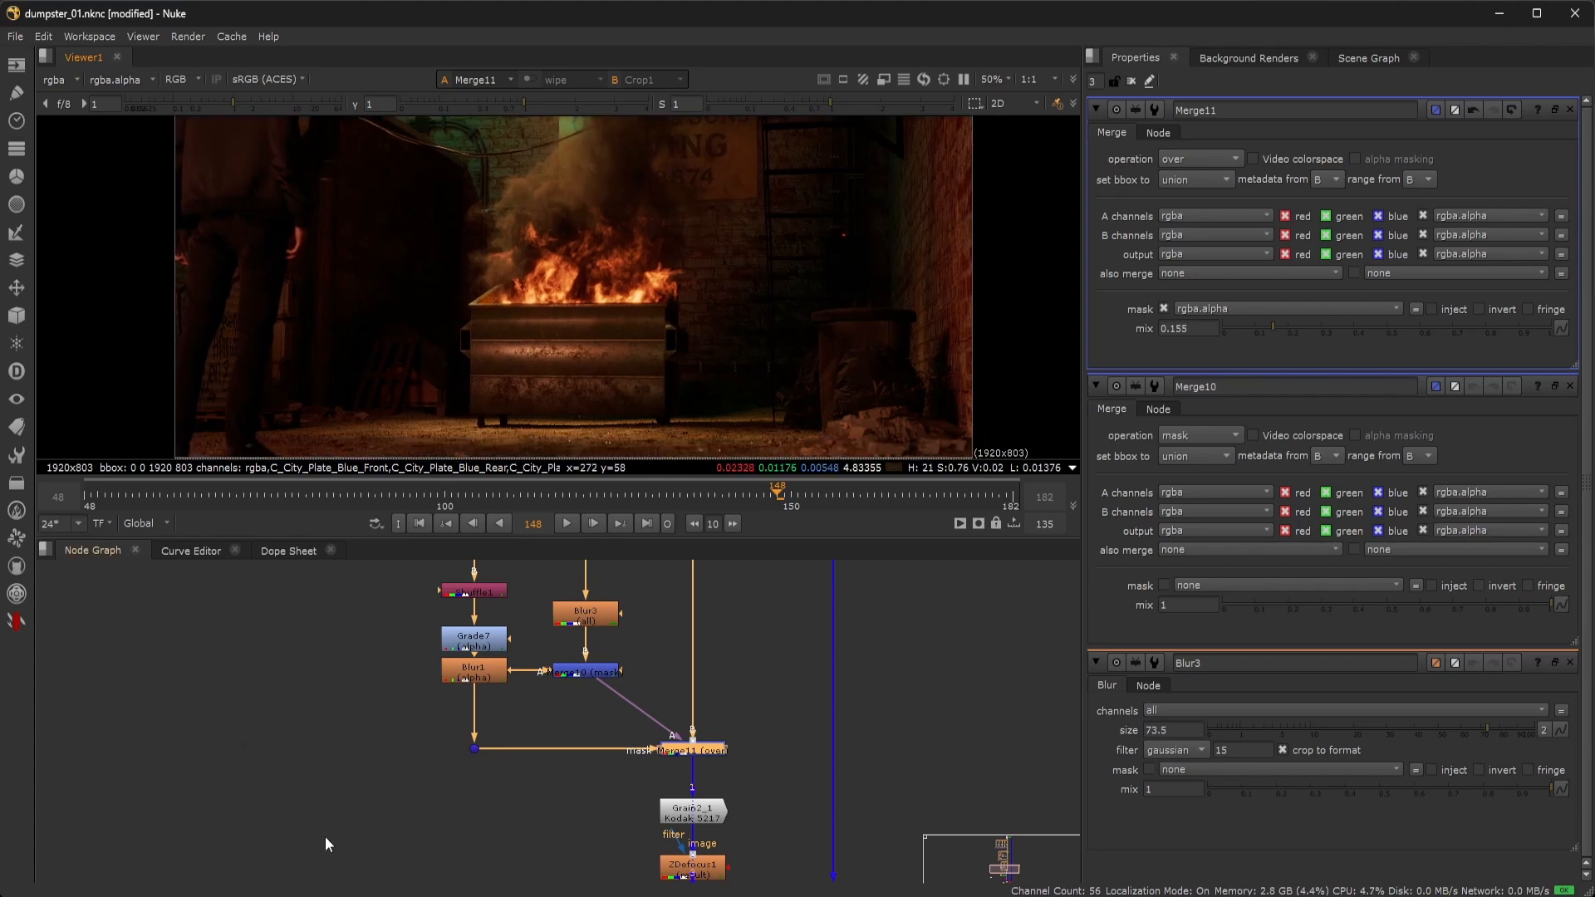
middle_click_drag(378, 821, 217, 716)
double_click(492, 745)
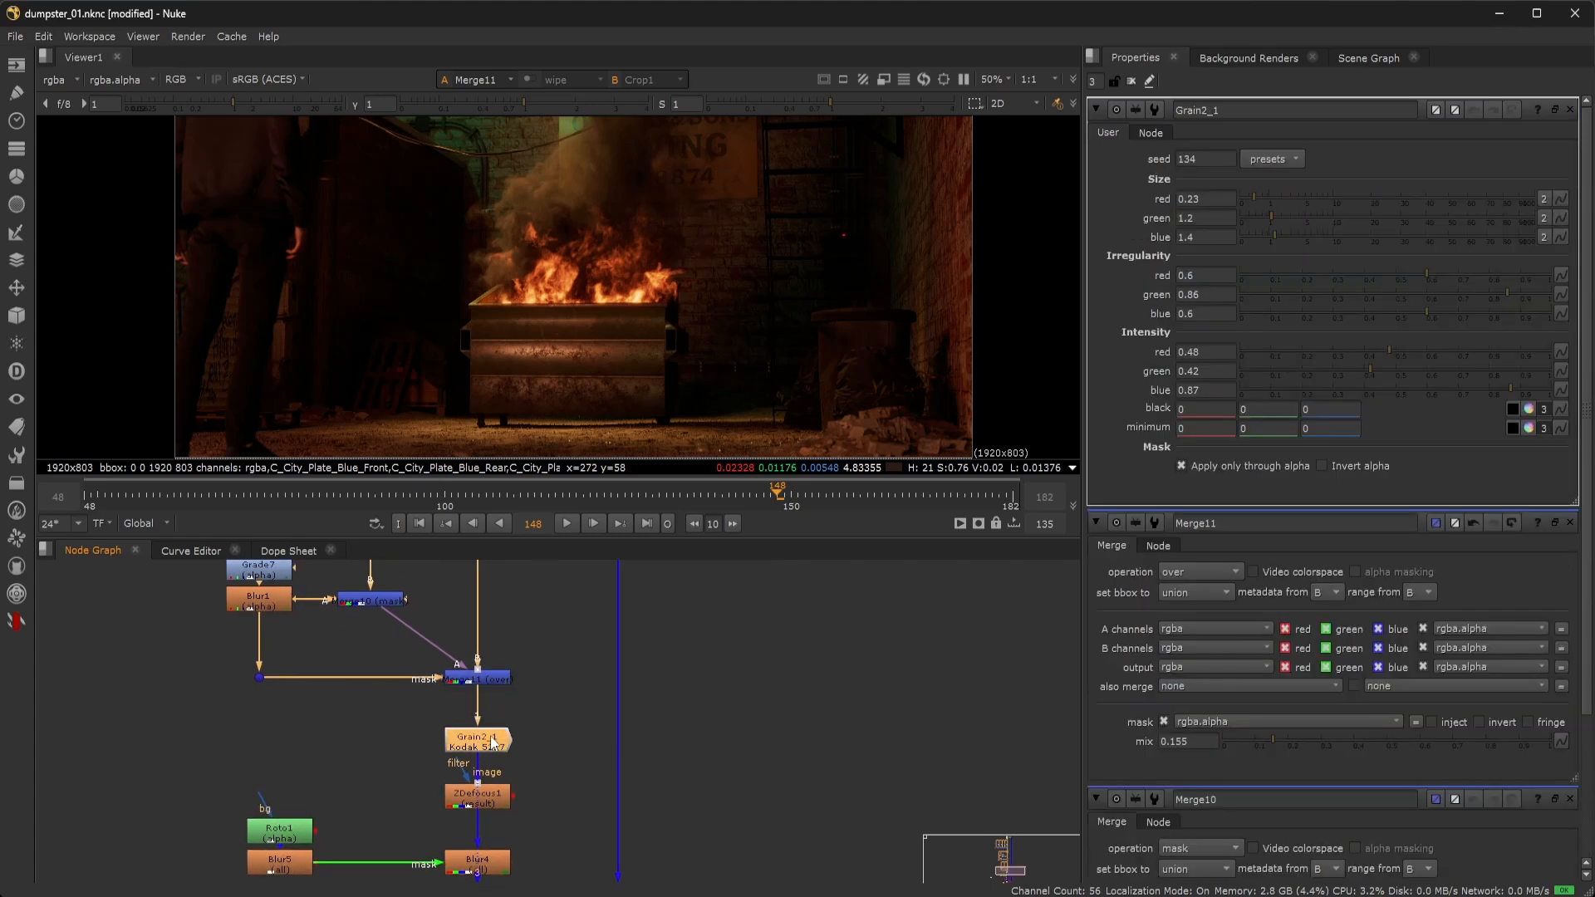
View ZDefocus1 and toggle it off and back on to compare the depth defocus.
middle_click_drag(491, 804, 513, 694)
double_click(513, 694)
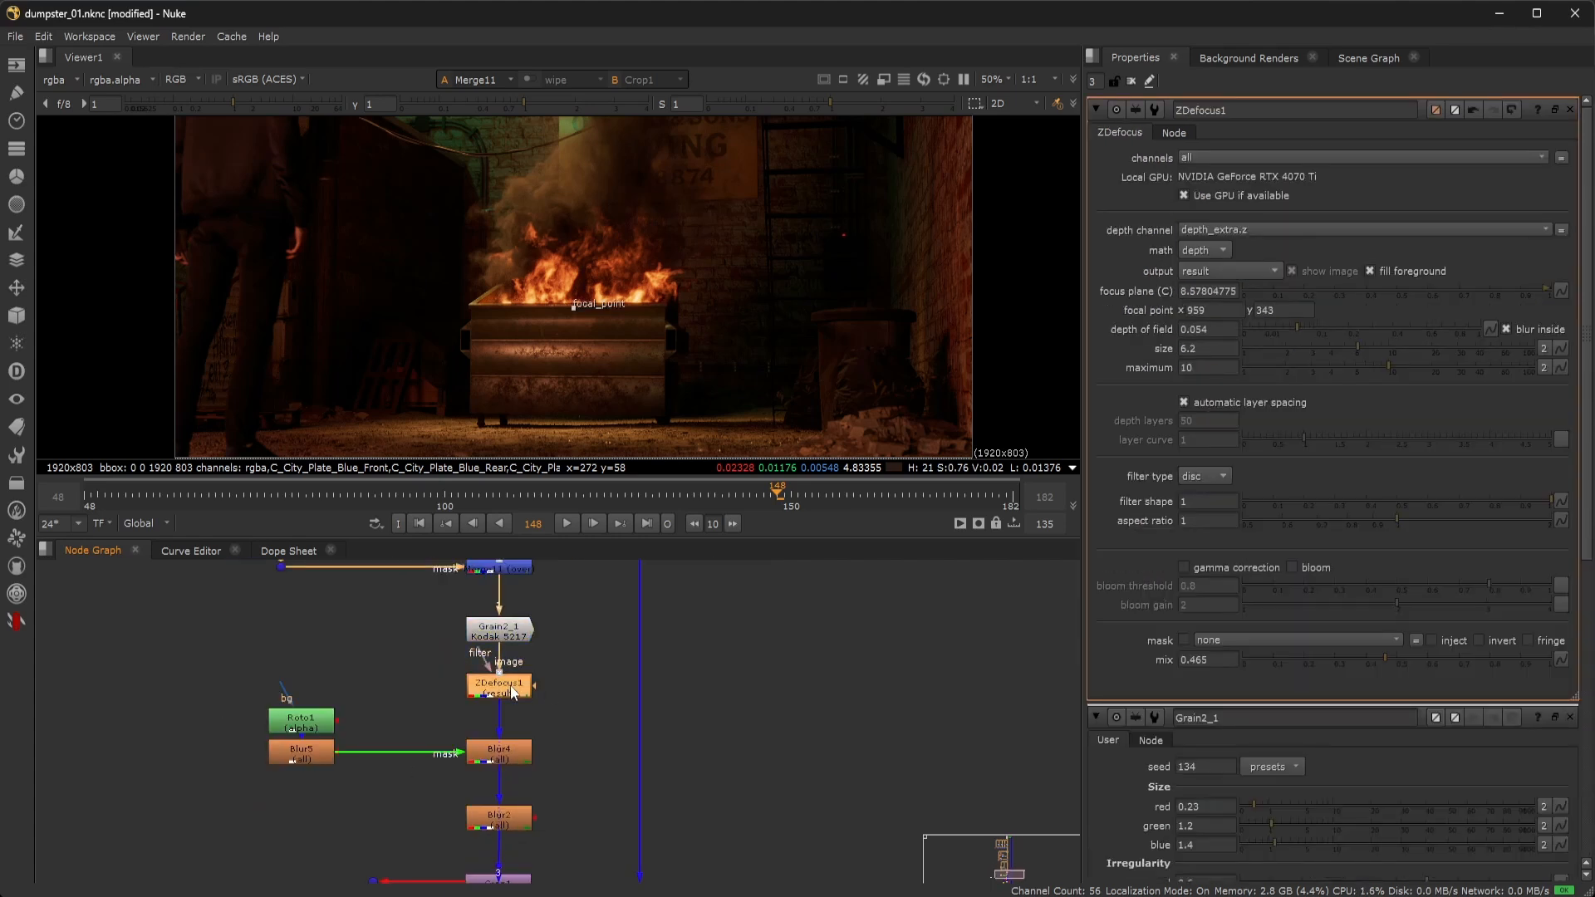
key("1")
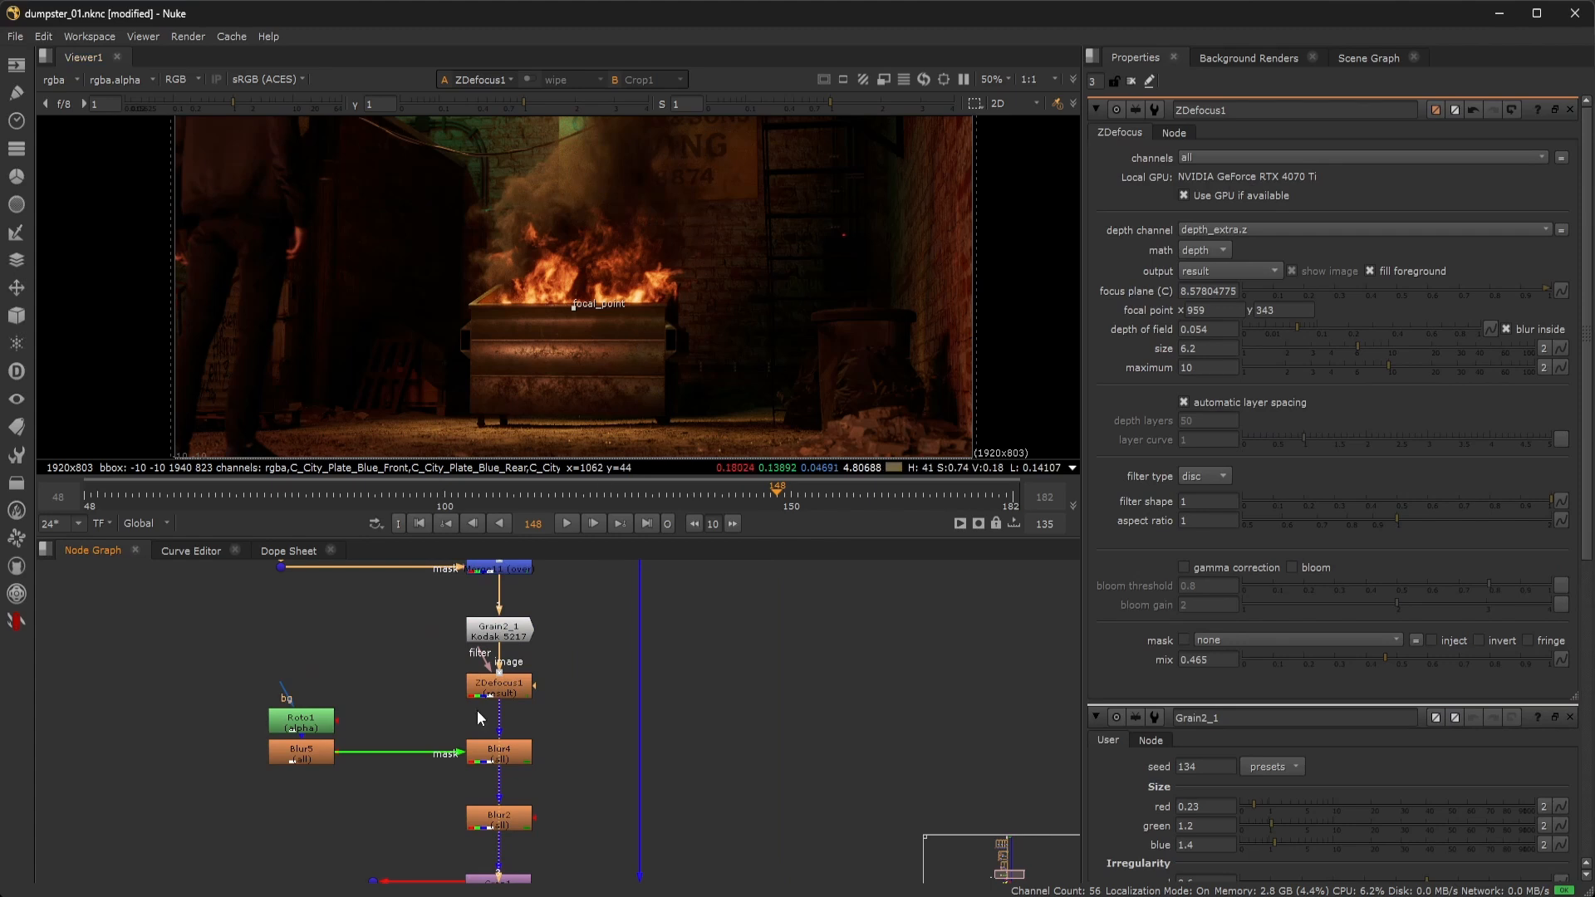
left_click(497, 694)
scroll(336, 254, "up", 4)
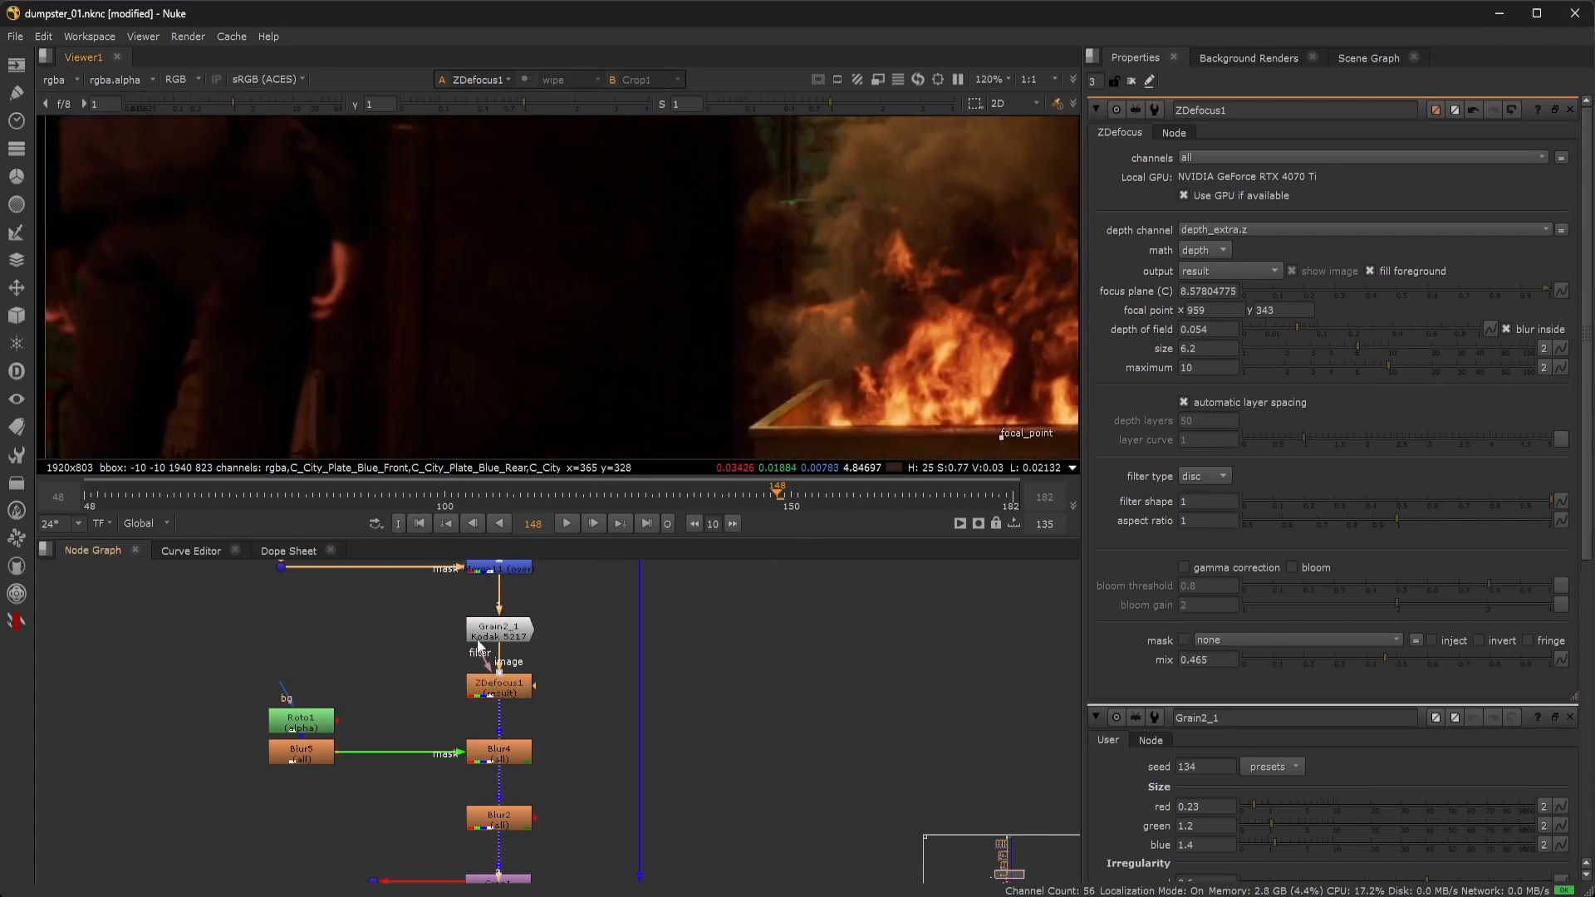
key("d")
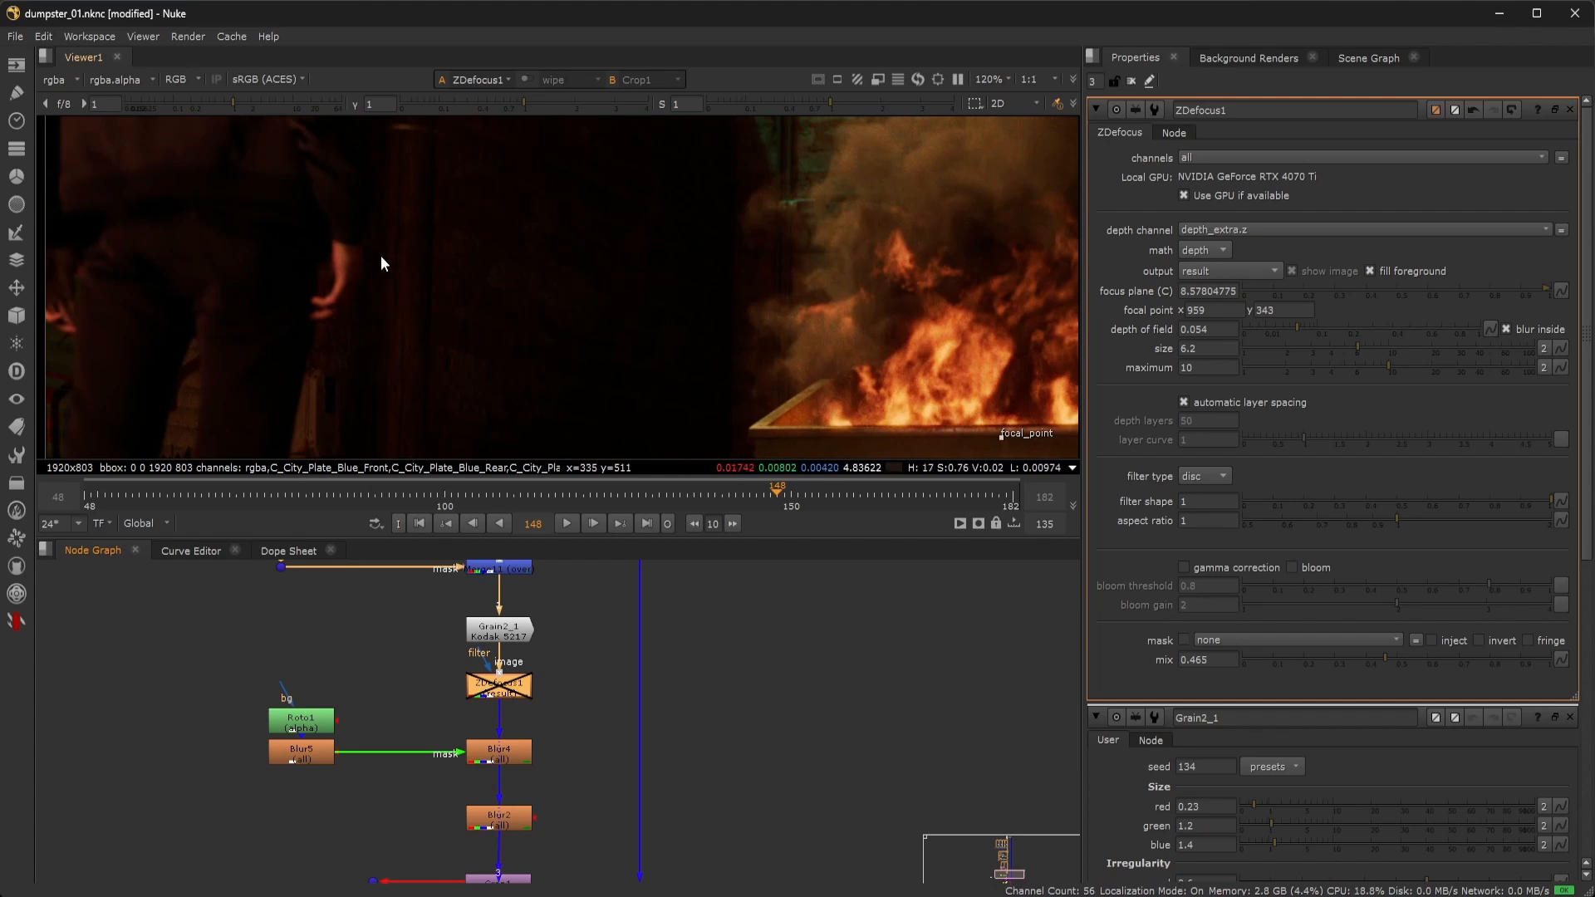
scroll(406, 320, "down", 3)
scroll(521, 332, "down", 2)
middle_click_drag(586, 331, 490, 282)
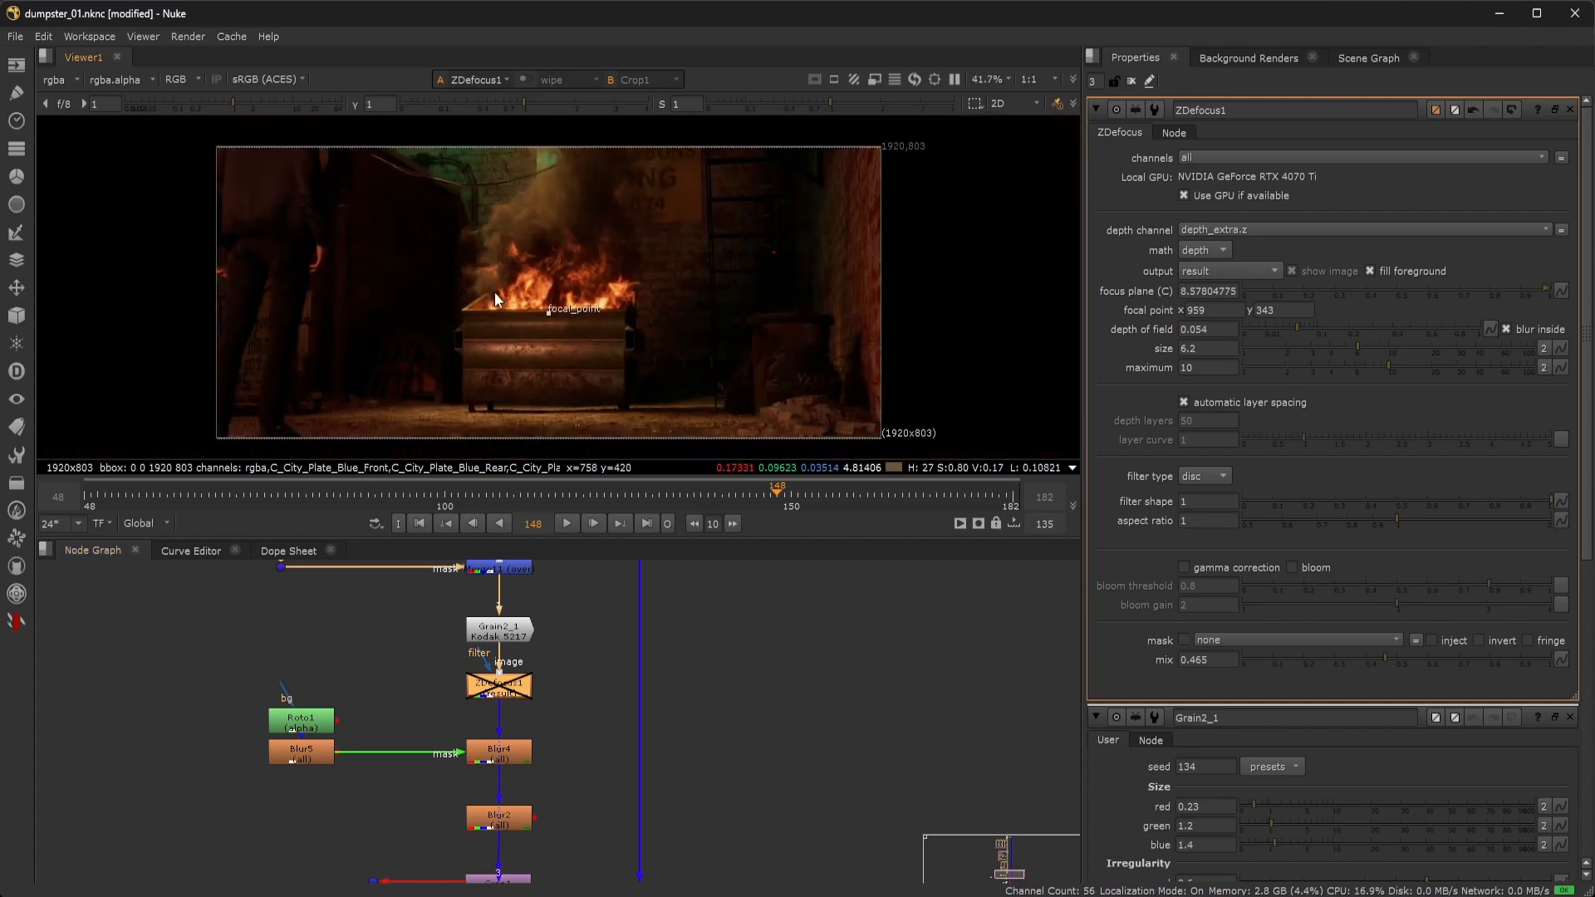
key("d")
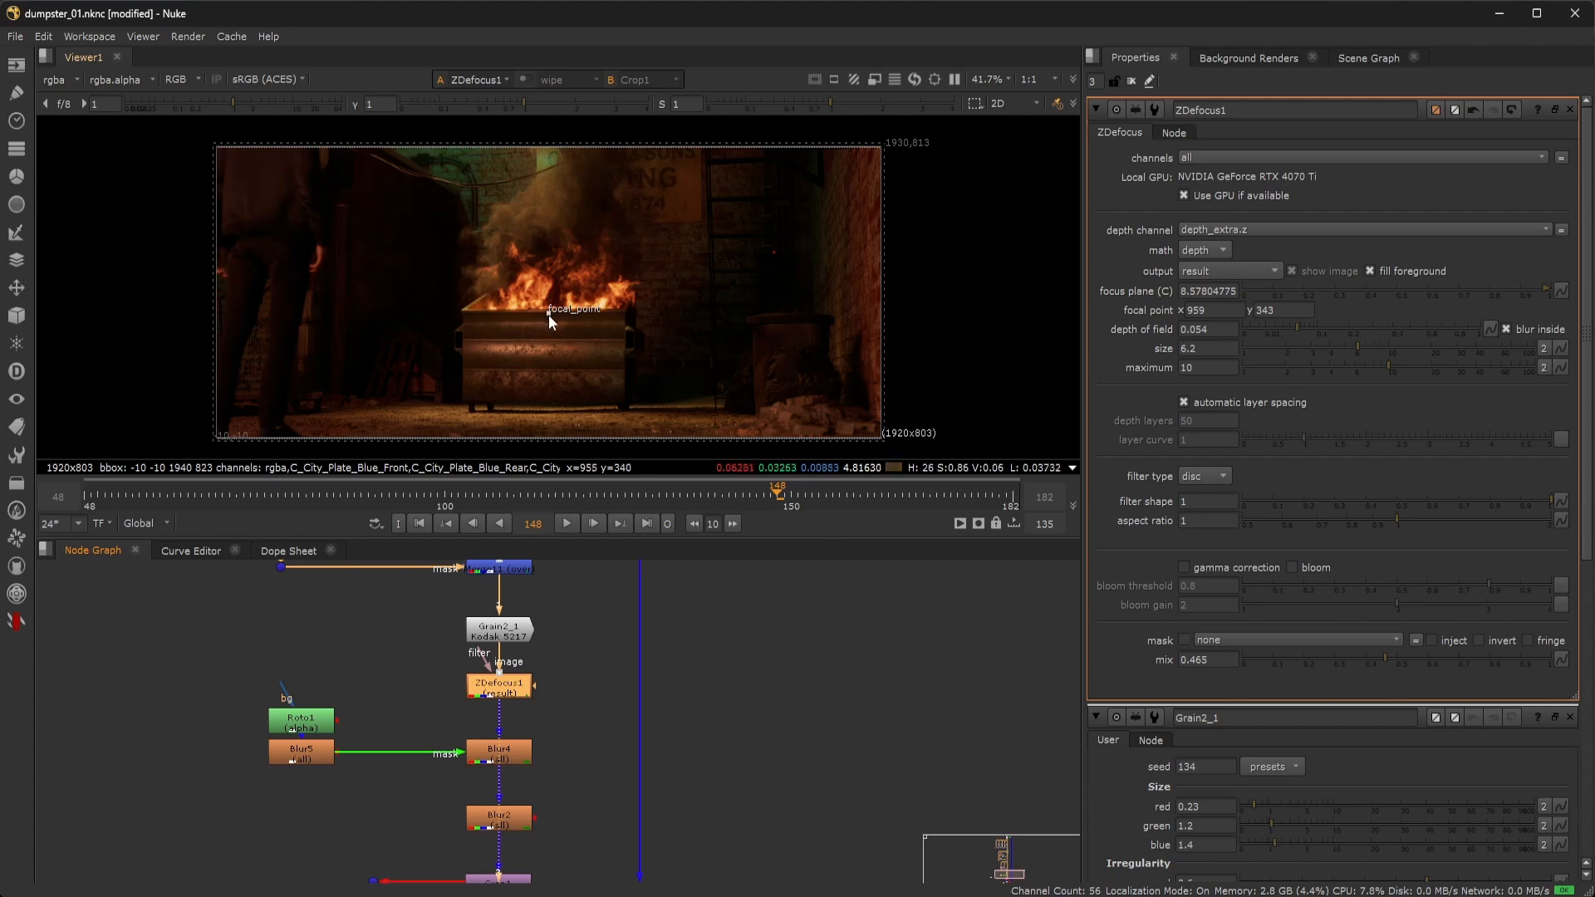
Keep depth_extra.z and move the focal point onto the dumpster, focus plane about 8.52.
left_click(1259, 229)
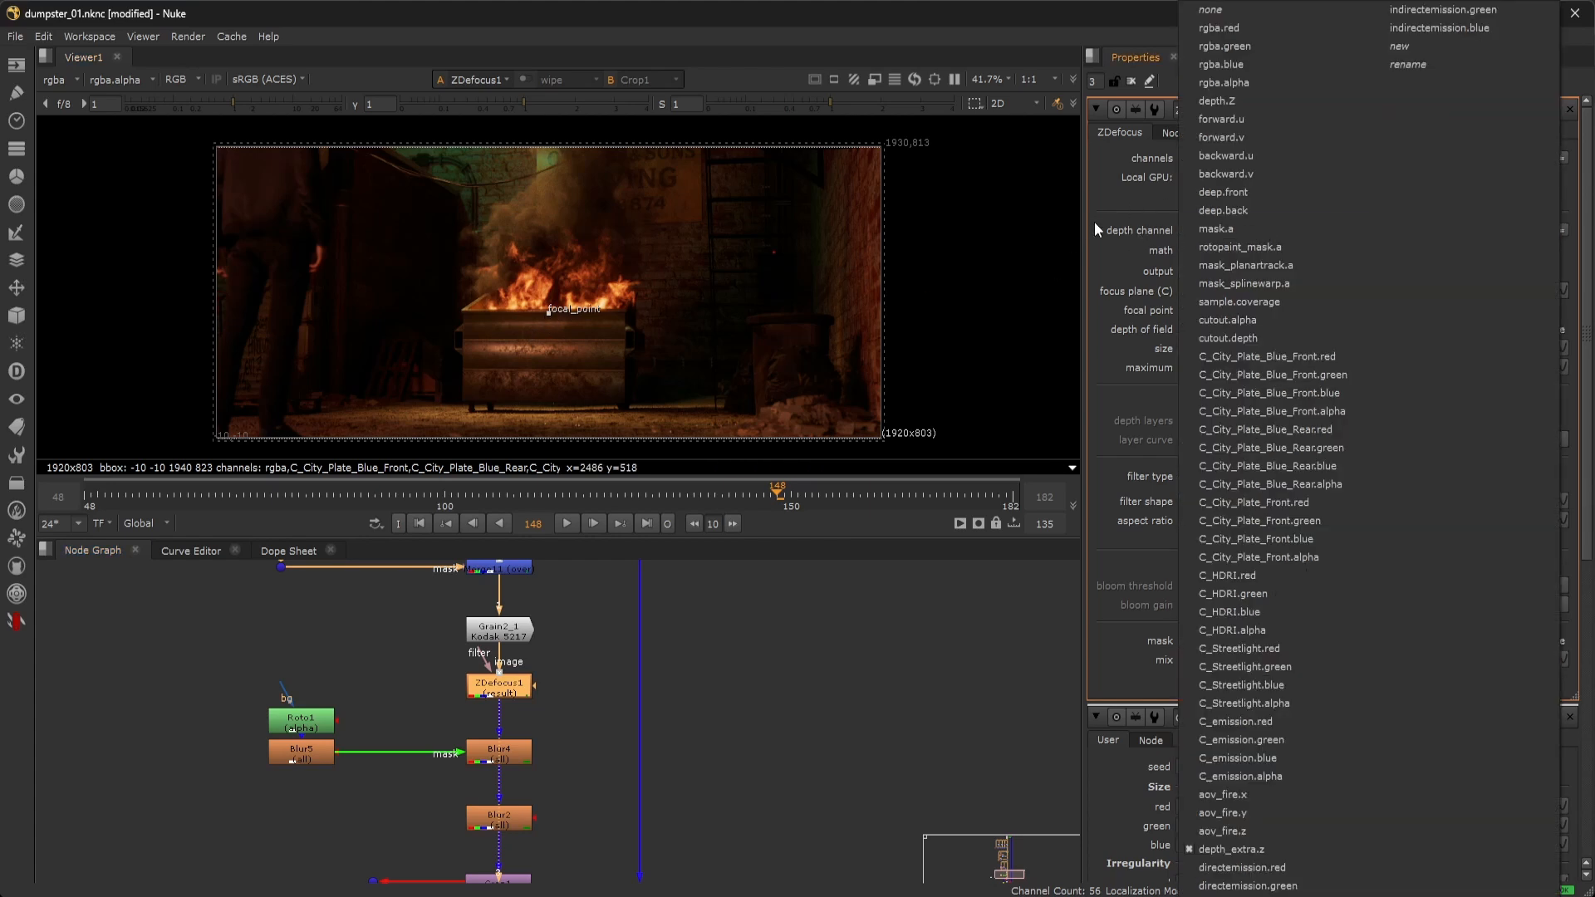
left_click(1148, 229)
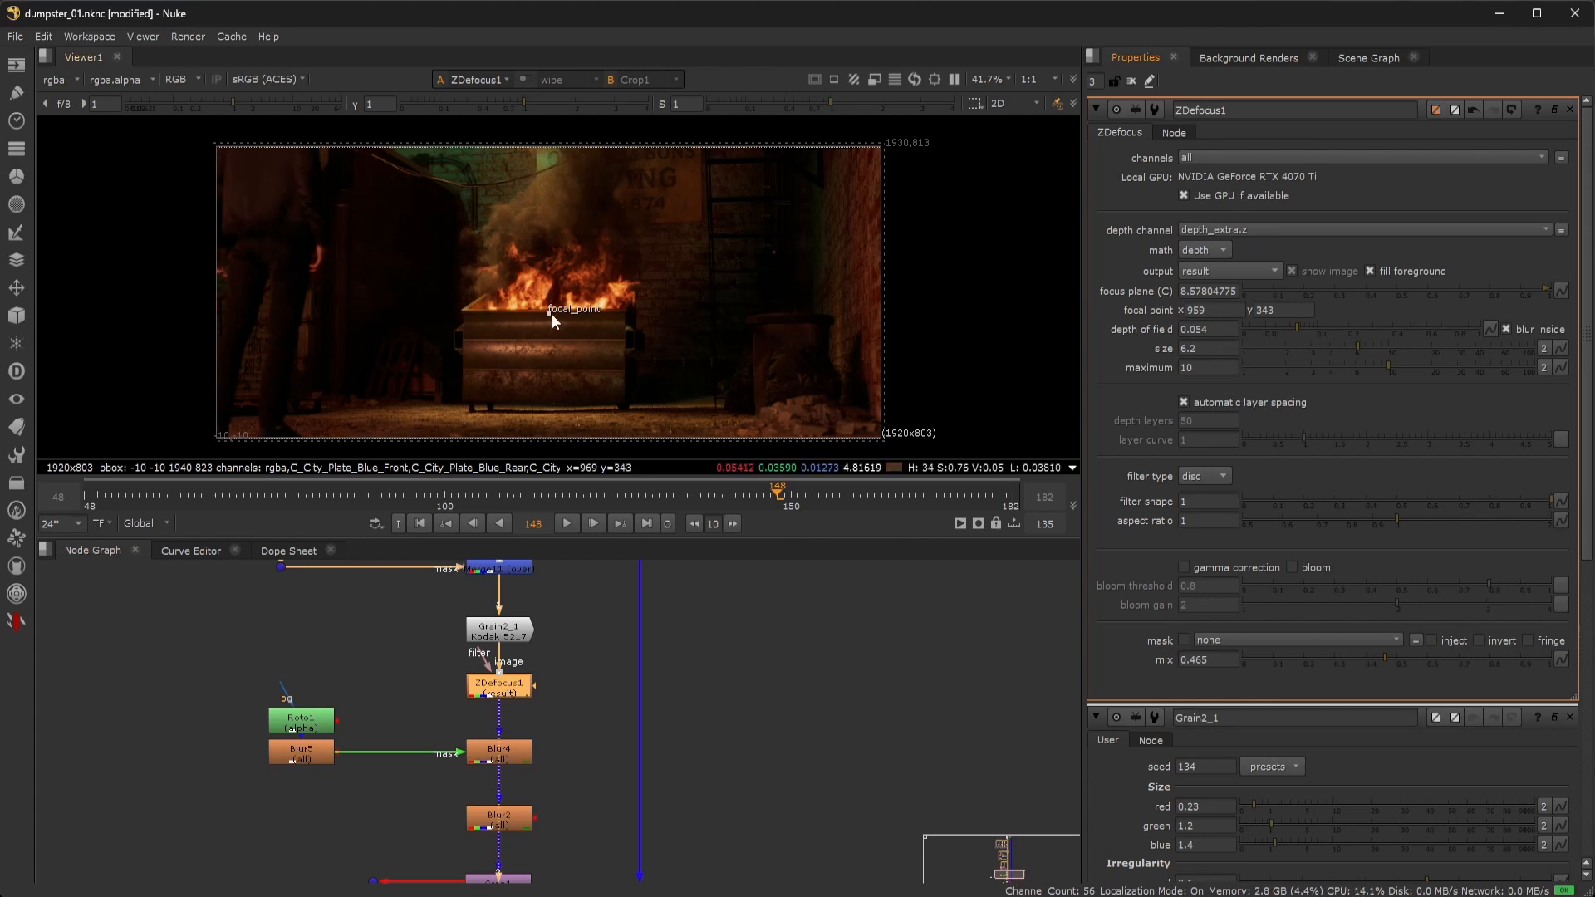
mouse_move(549, 312)
left_mouse_down()
mouse_move(552, 330)
mouse_move(550, 309)
left_mouse_up()
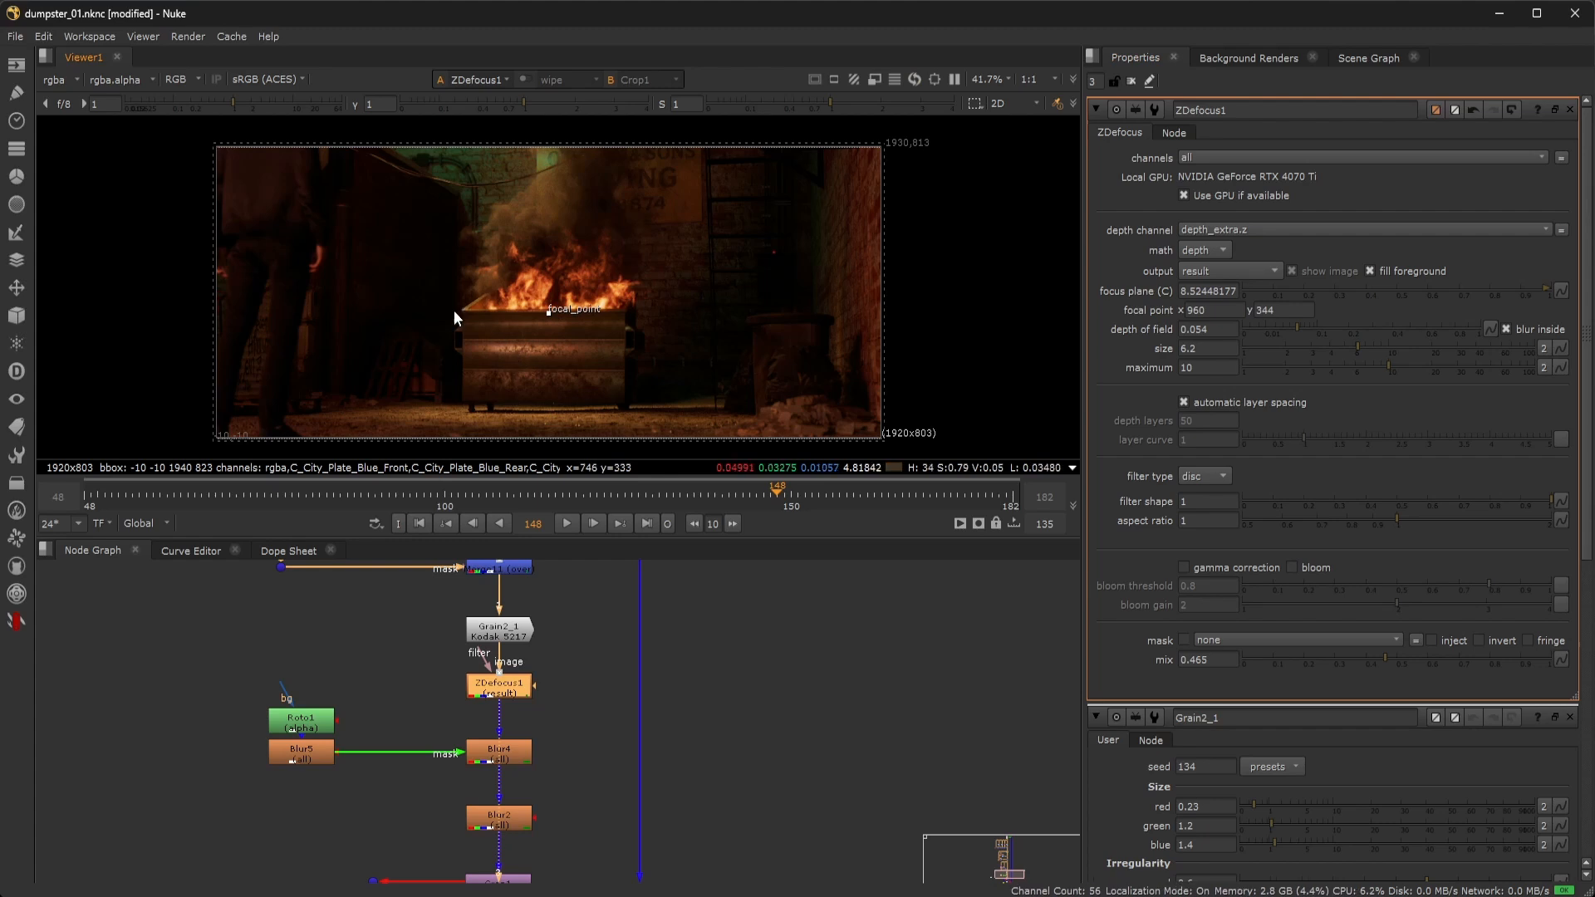
scroll(785, 375, "up", 3)
middle_click_drag(784, 375, 780, 258)
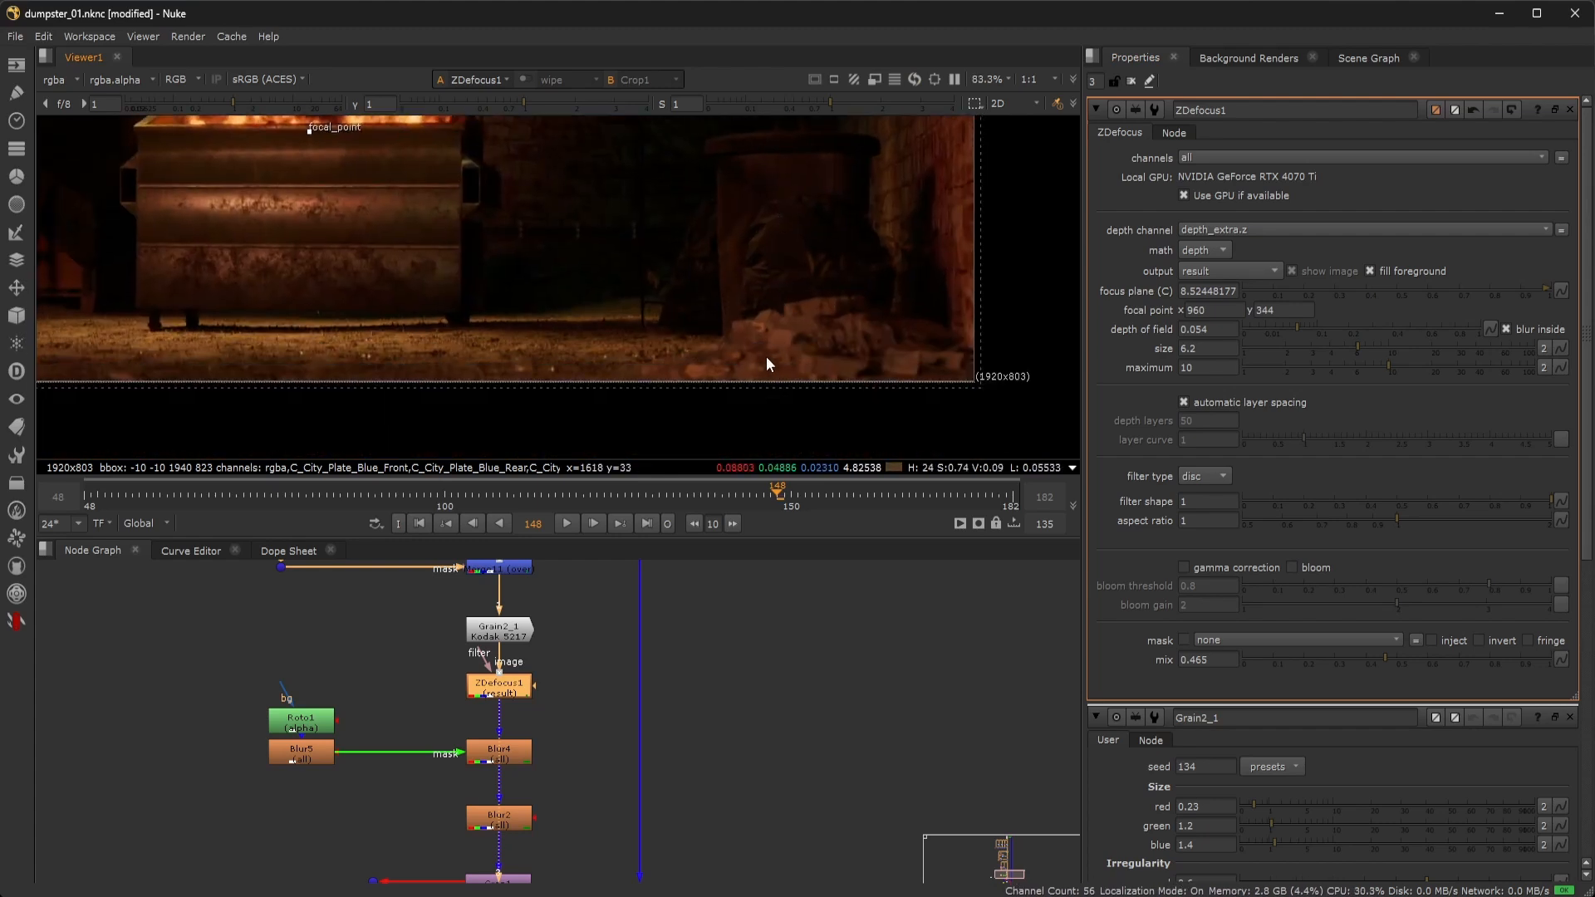
scroll(841, 324, "up", 2)
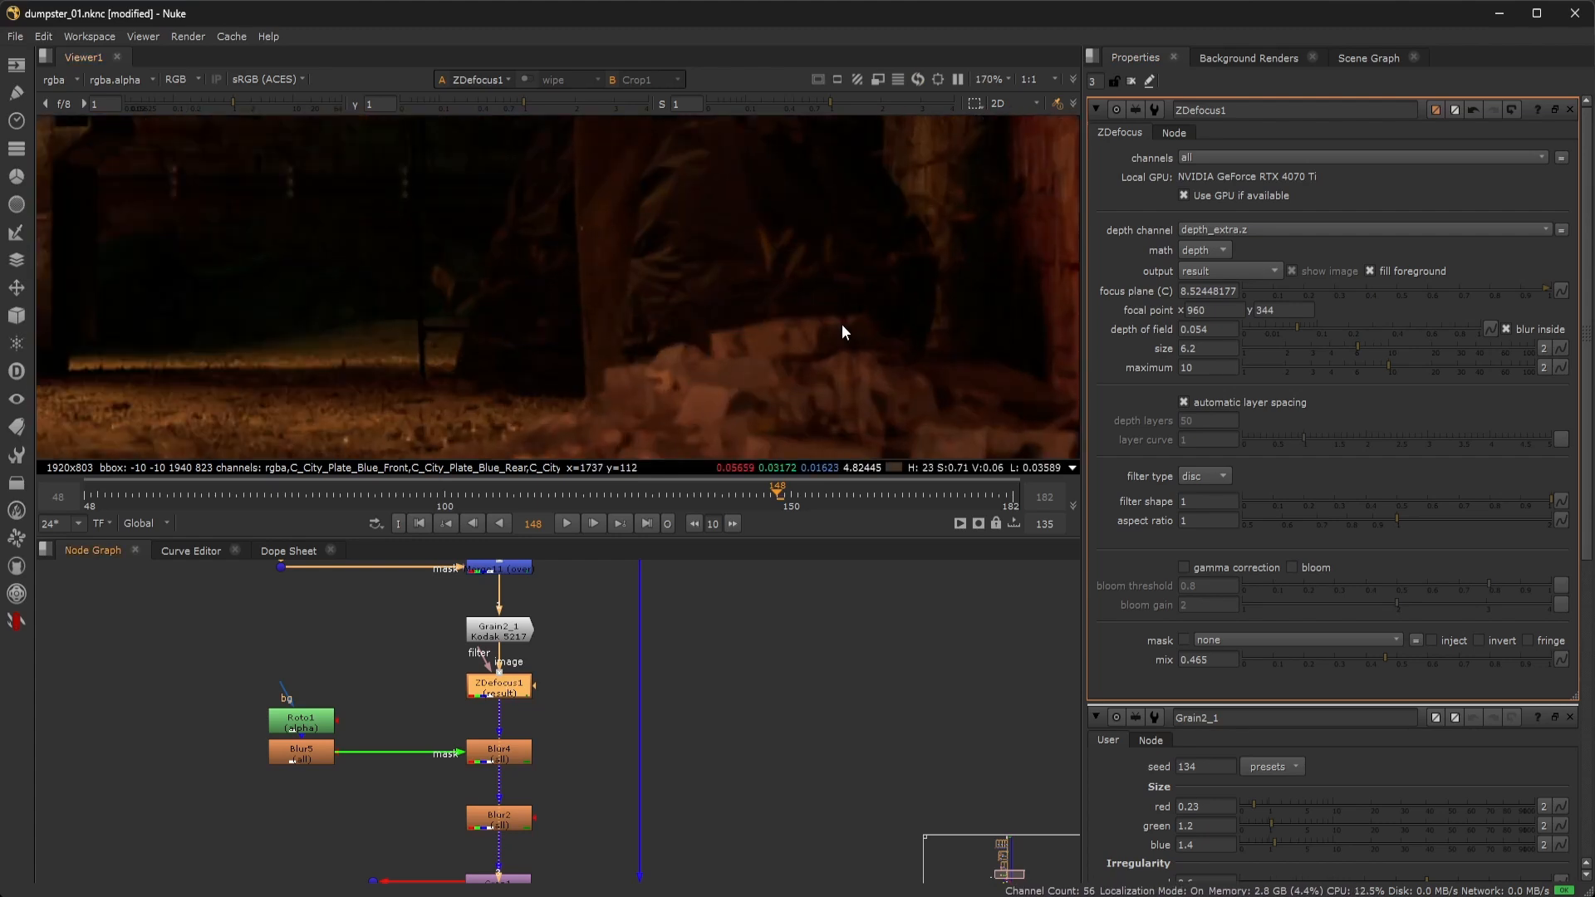
scroll(841, 324, "down", 4)
Review Blur4 (size 4, mask rgba.alpha) and its Roto1 ellipse mask, fitting the frame.
double_click(518, 759)
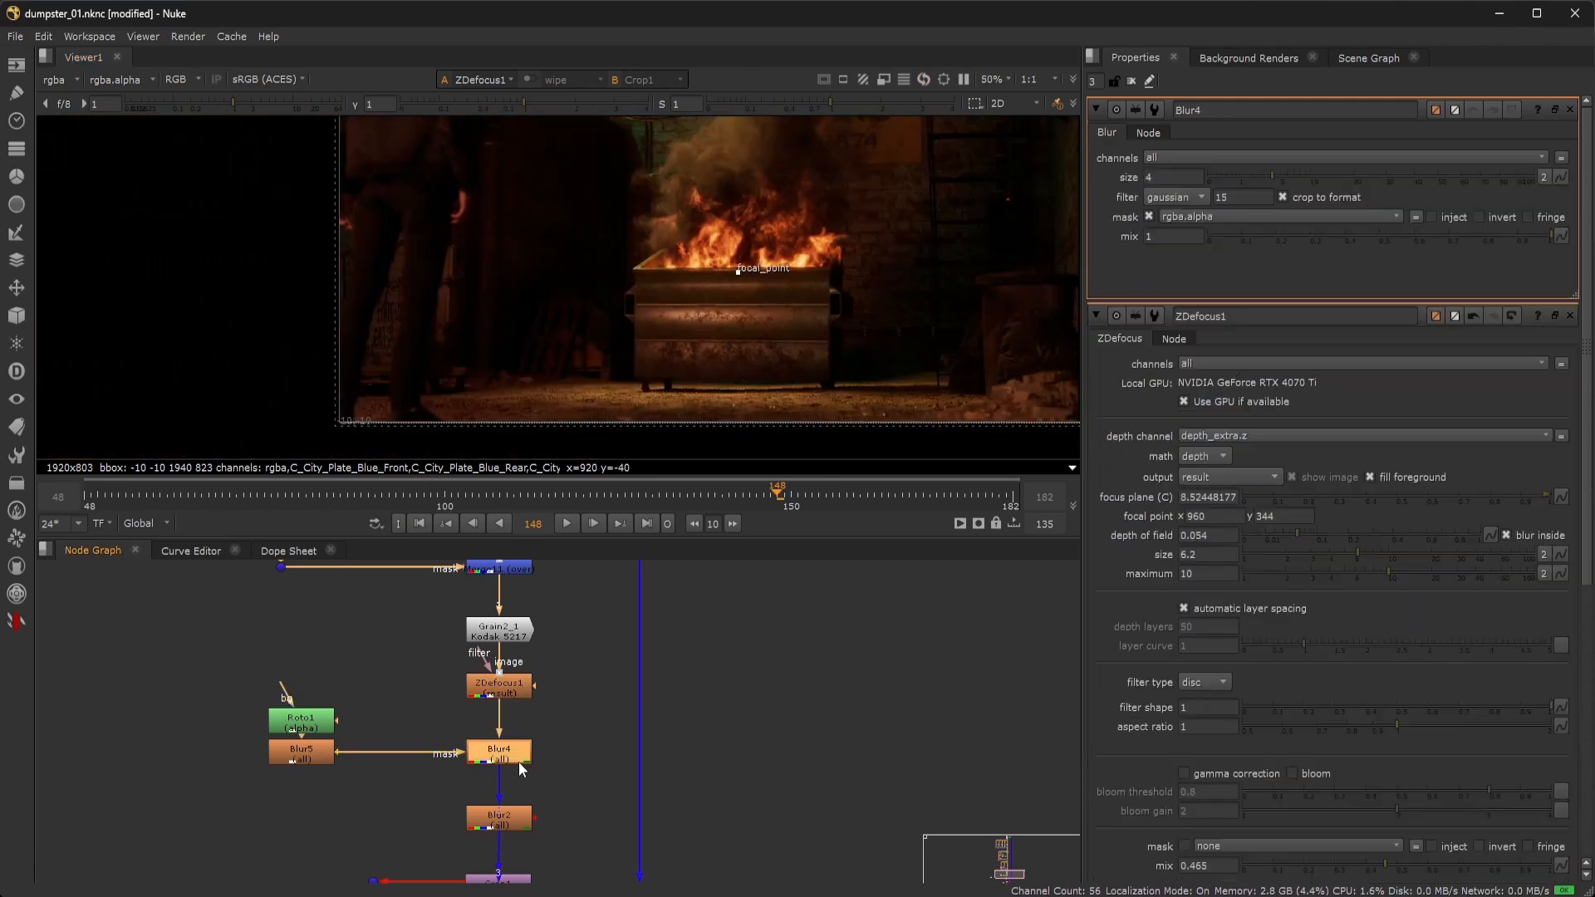
key("1")
scroll(431, 359, "up", 3)
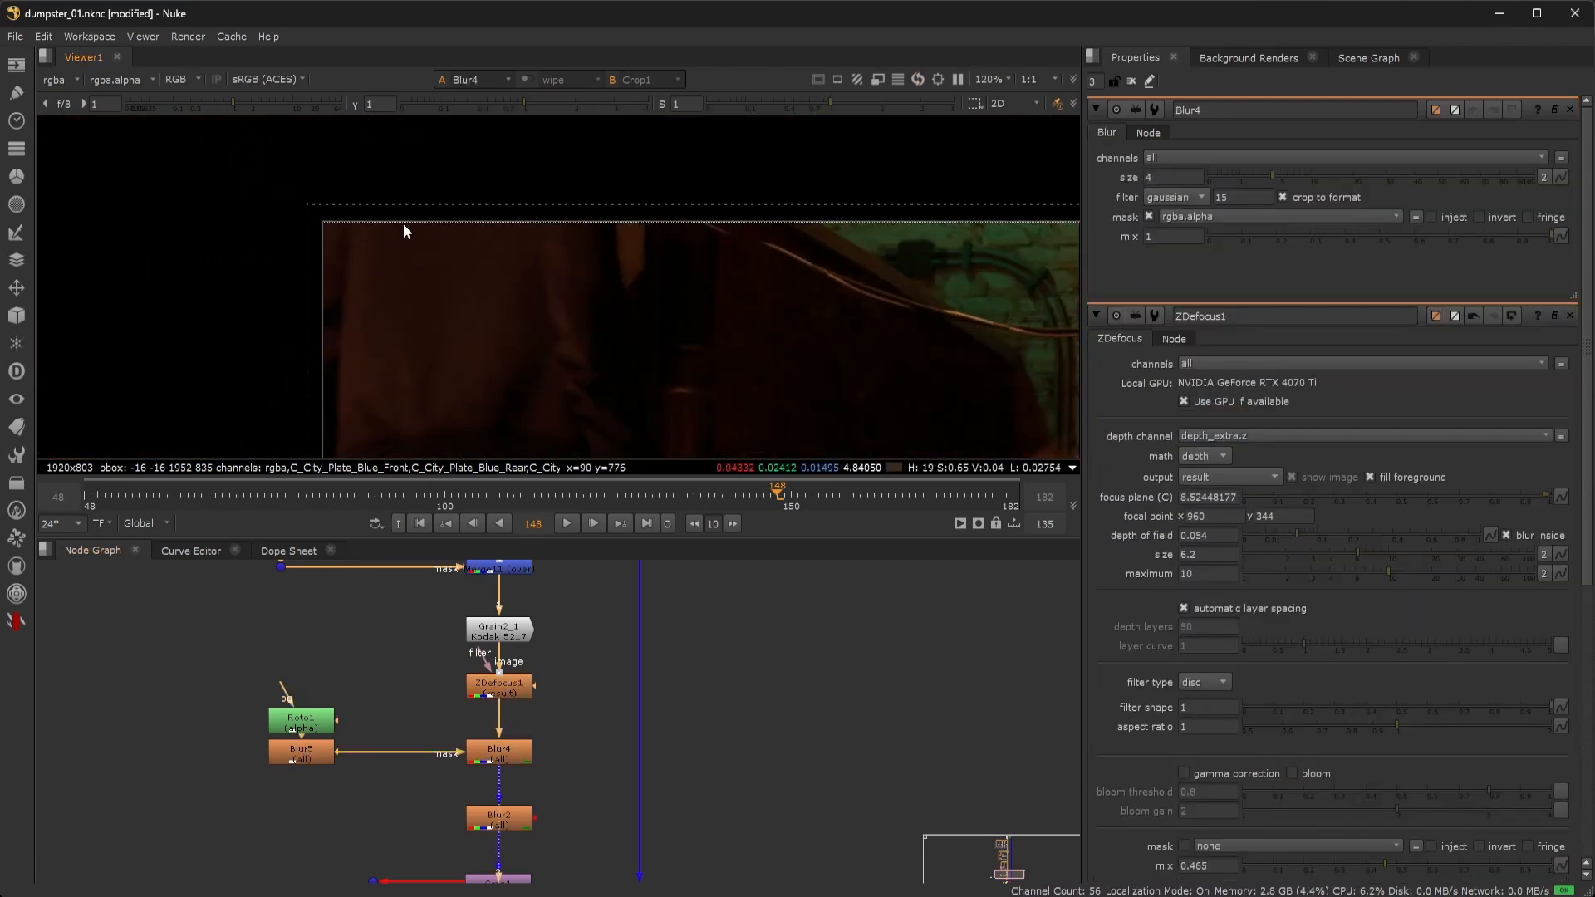
double_click(301, 721)
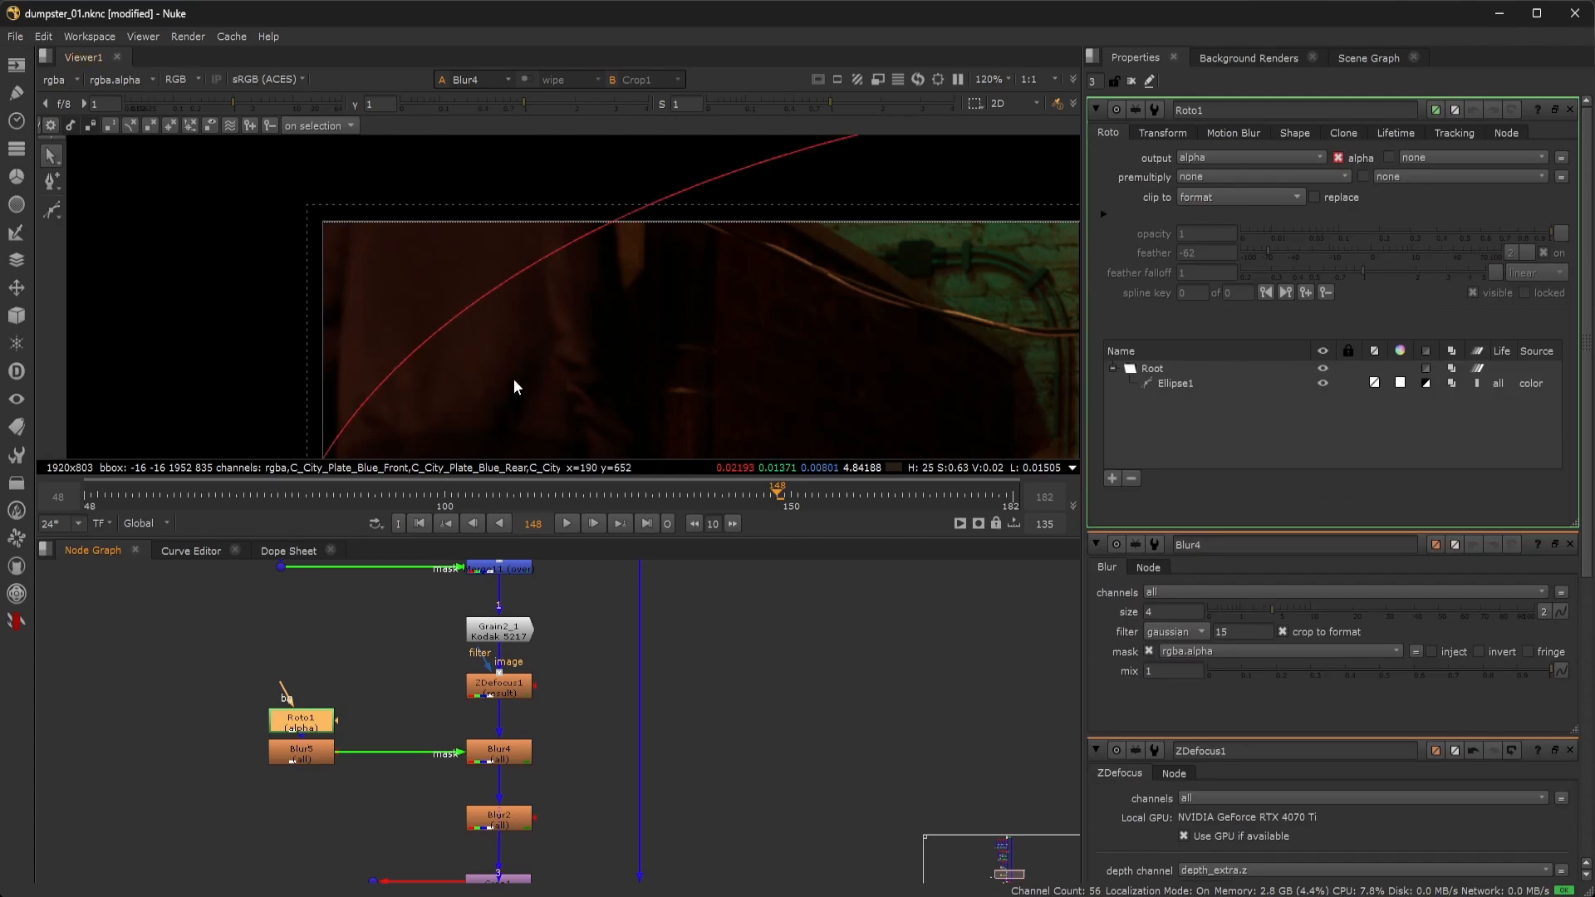
scroll(513, 379, "down", 3)
key("f")
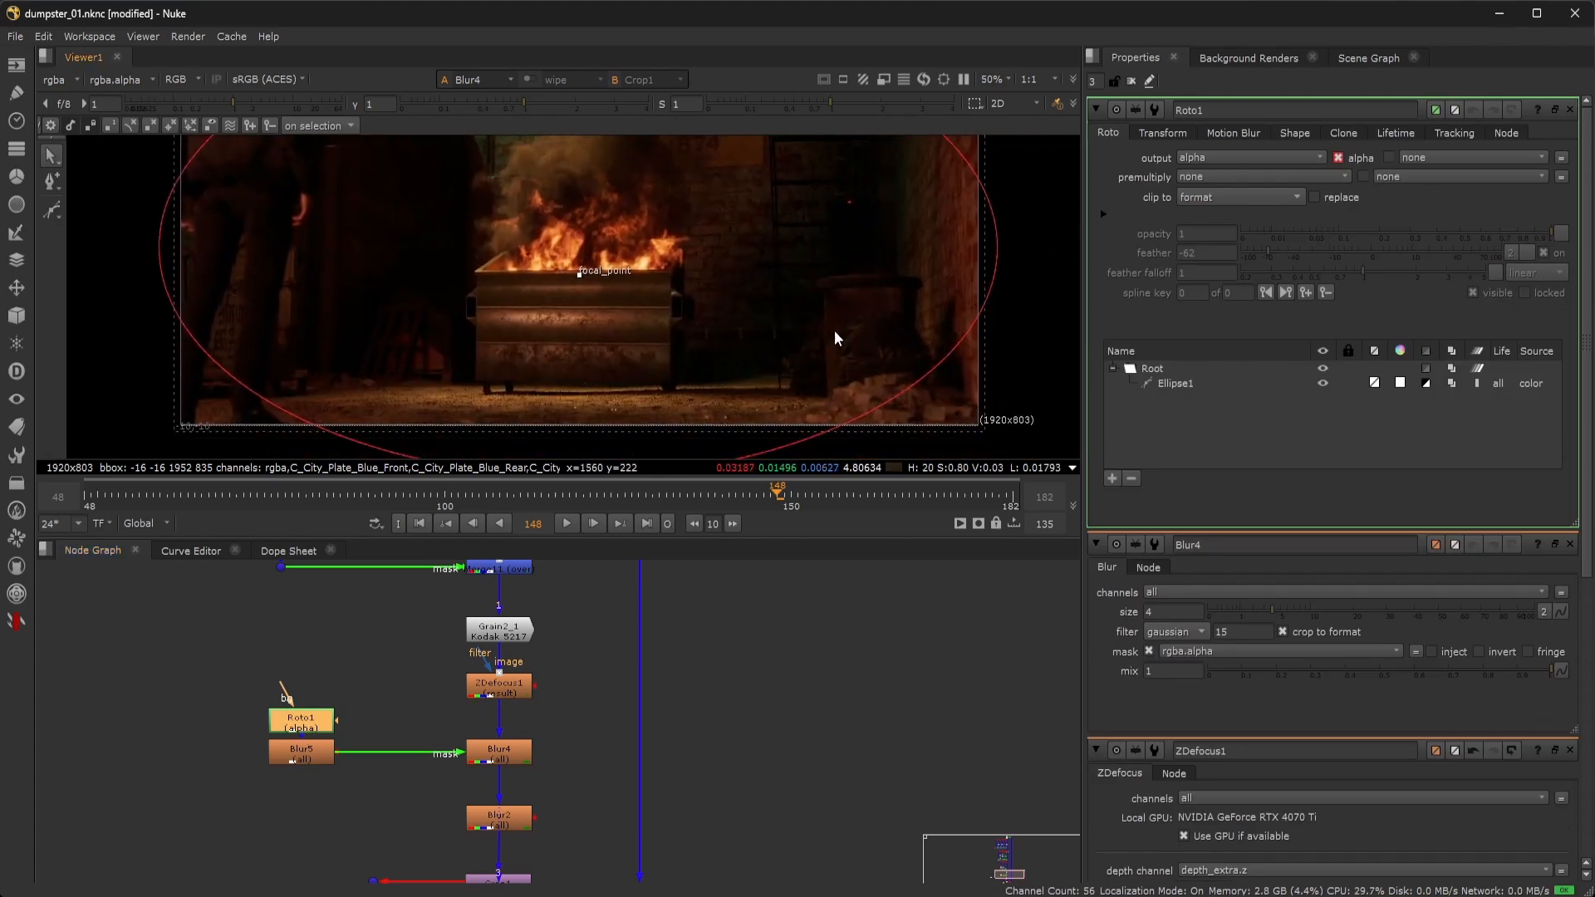
double_click(515, 765)
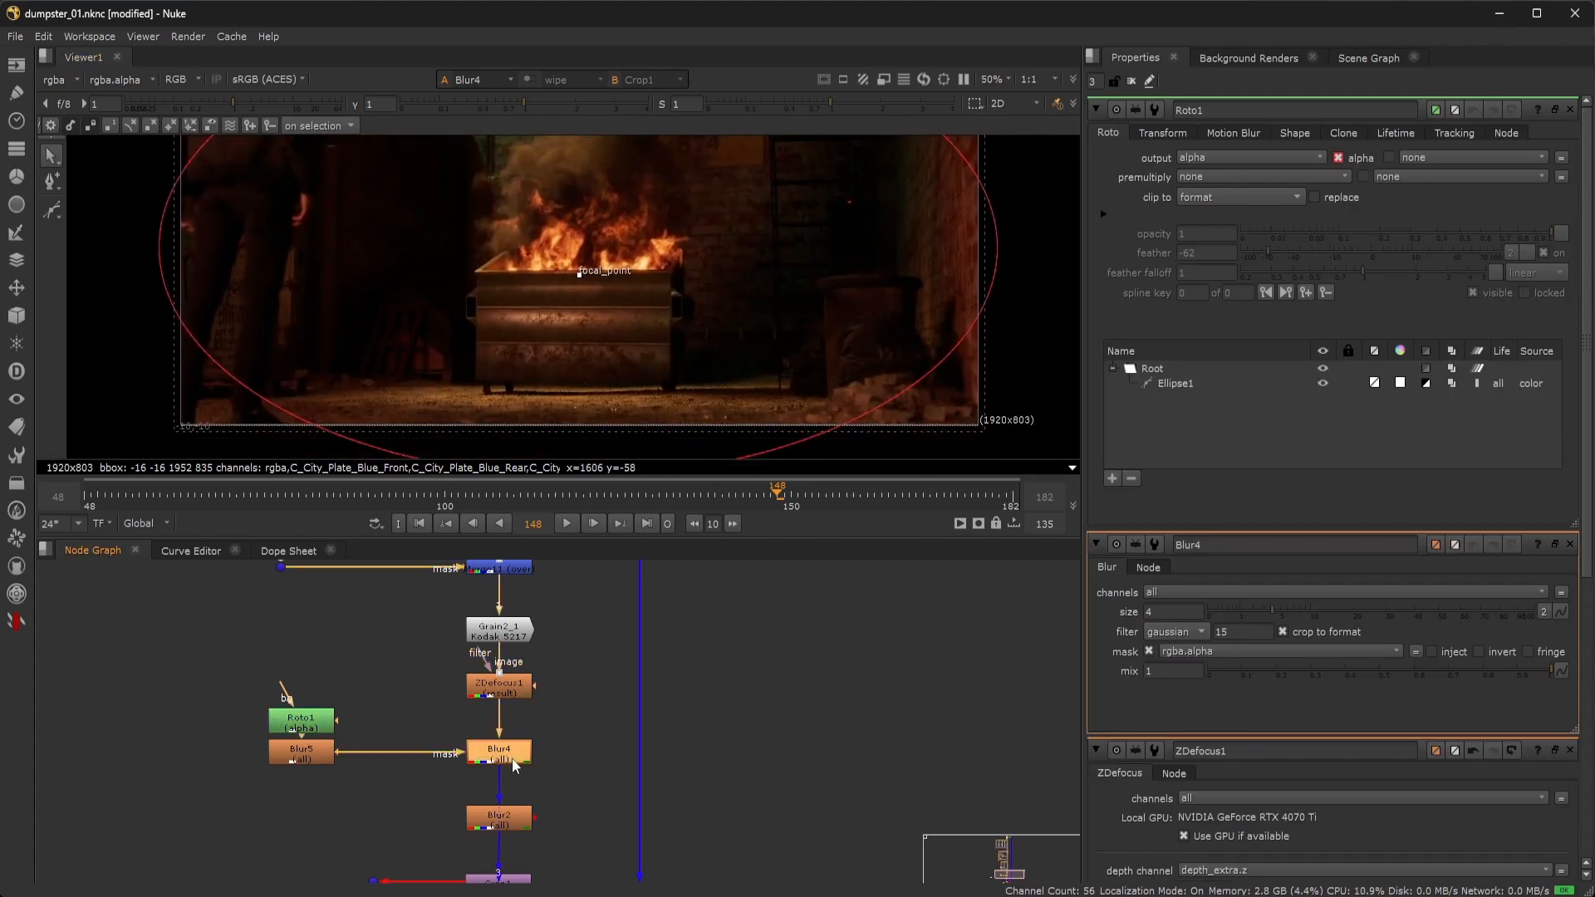
Check Blur2's size 1.5 blur with viewer overlays hidden, then bring Crop1 into view.
double_click(521, 827)
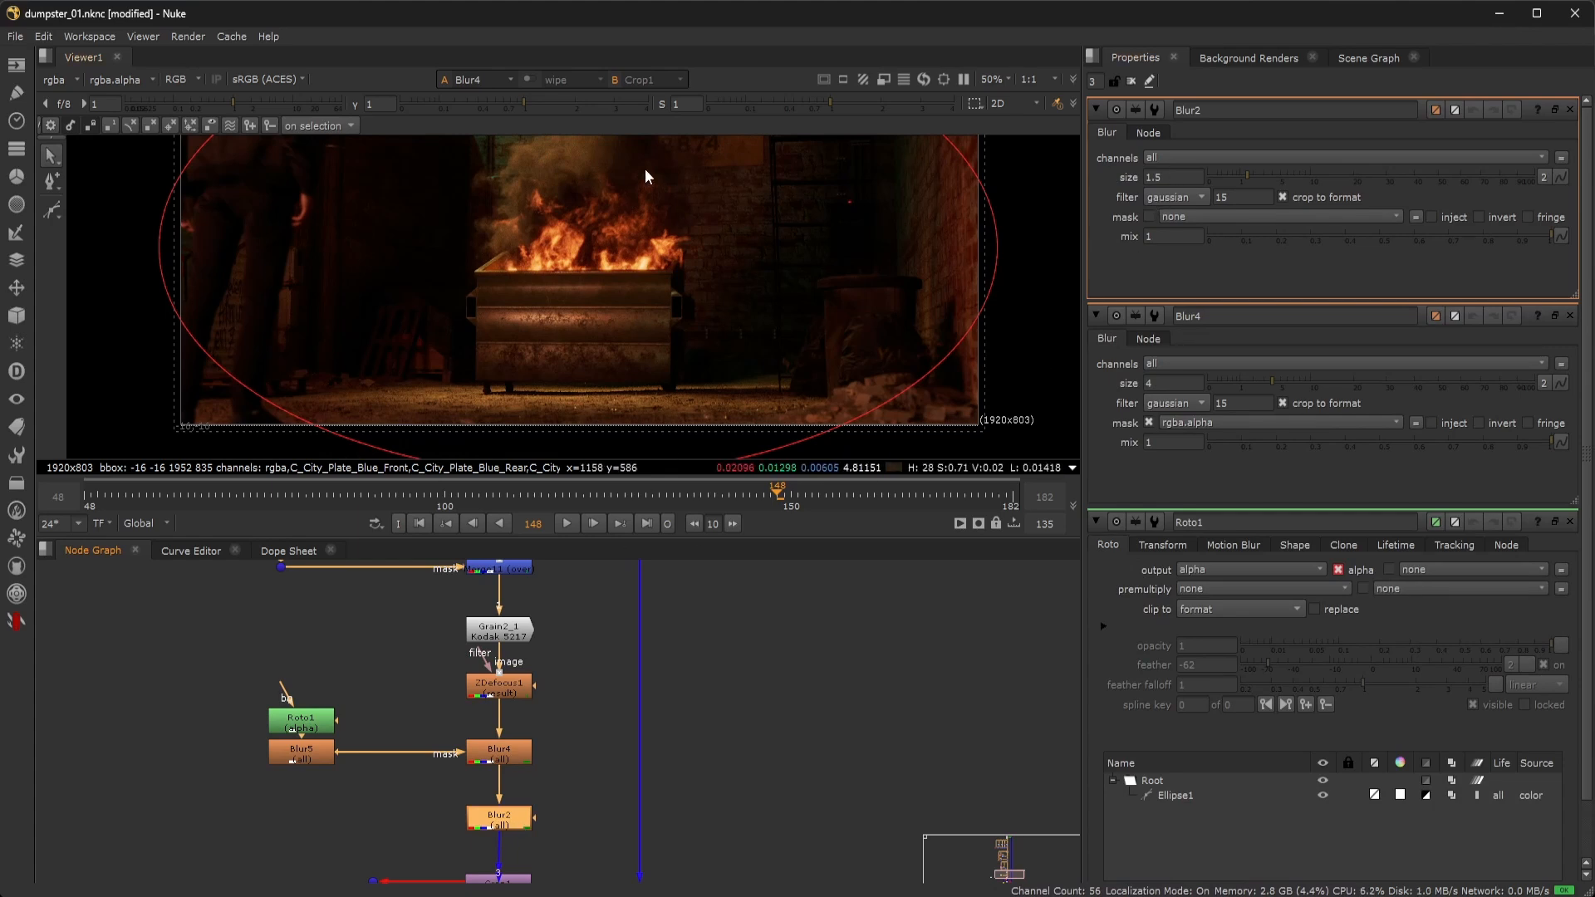
key("o")
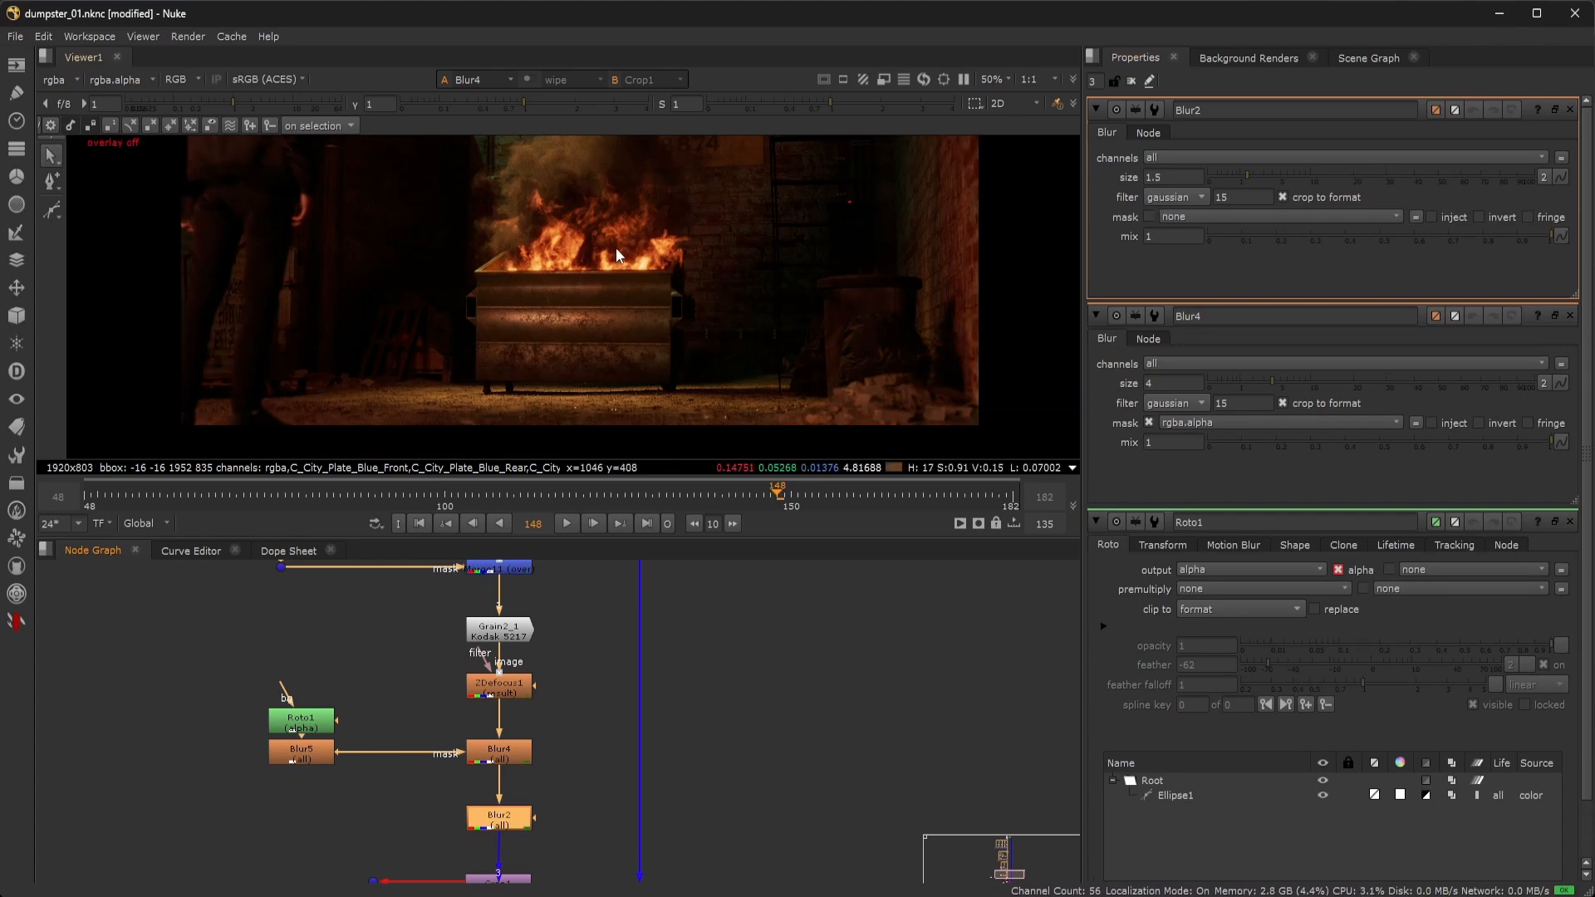
mouse_move(615, 247)
middle_mouse_down()
mouse_move(616, 327)
mouse_move(626, 268)
middle_mouse_up()
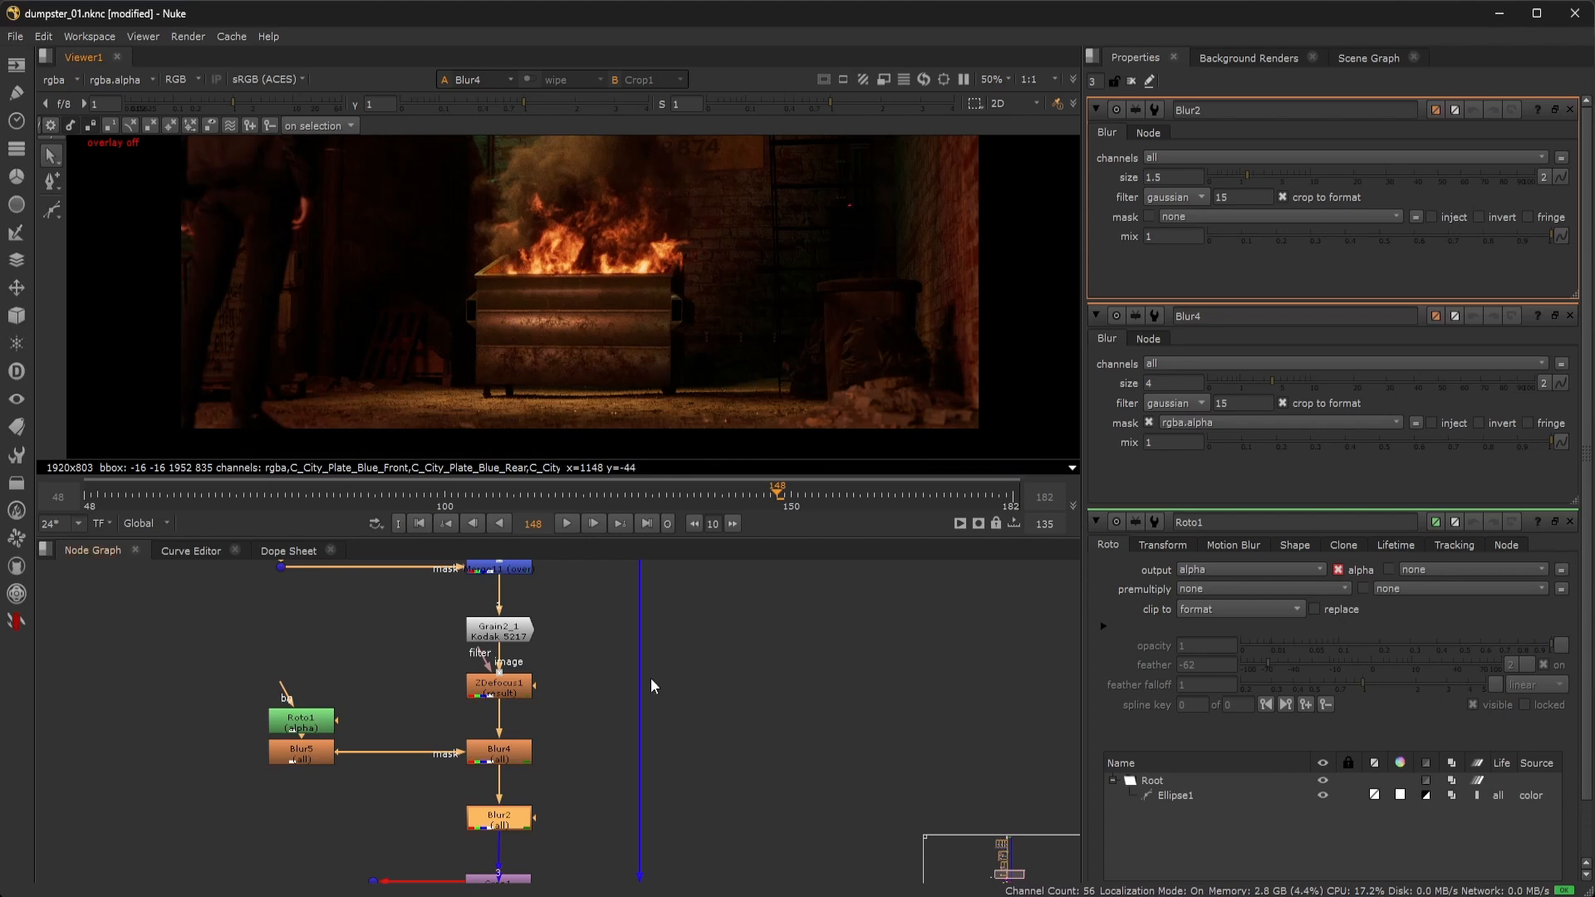
middle_click_drag(691, 744, 712, 641)
middle_click_drag(739, 728, 744, 656)
Restore overlays and open Write1, writing 8-bit PNG frames to dumpster_fire_01_v01.####.png.
left_click(537, 709)
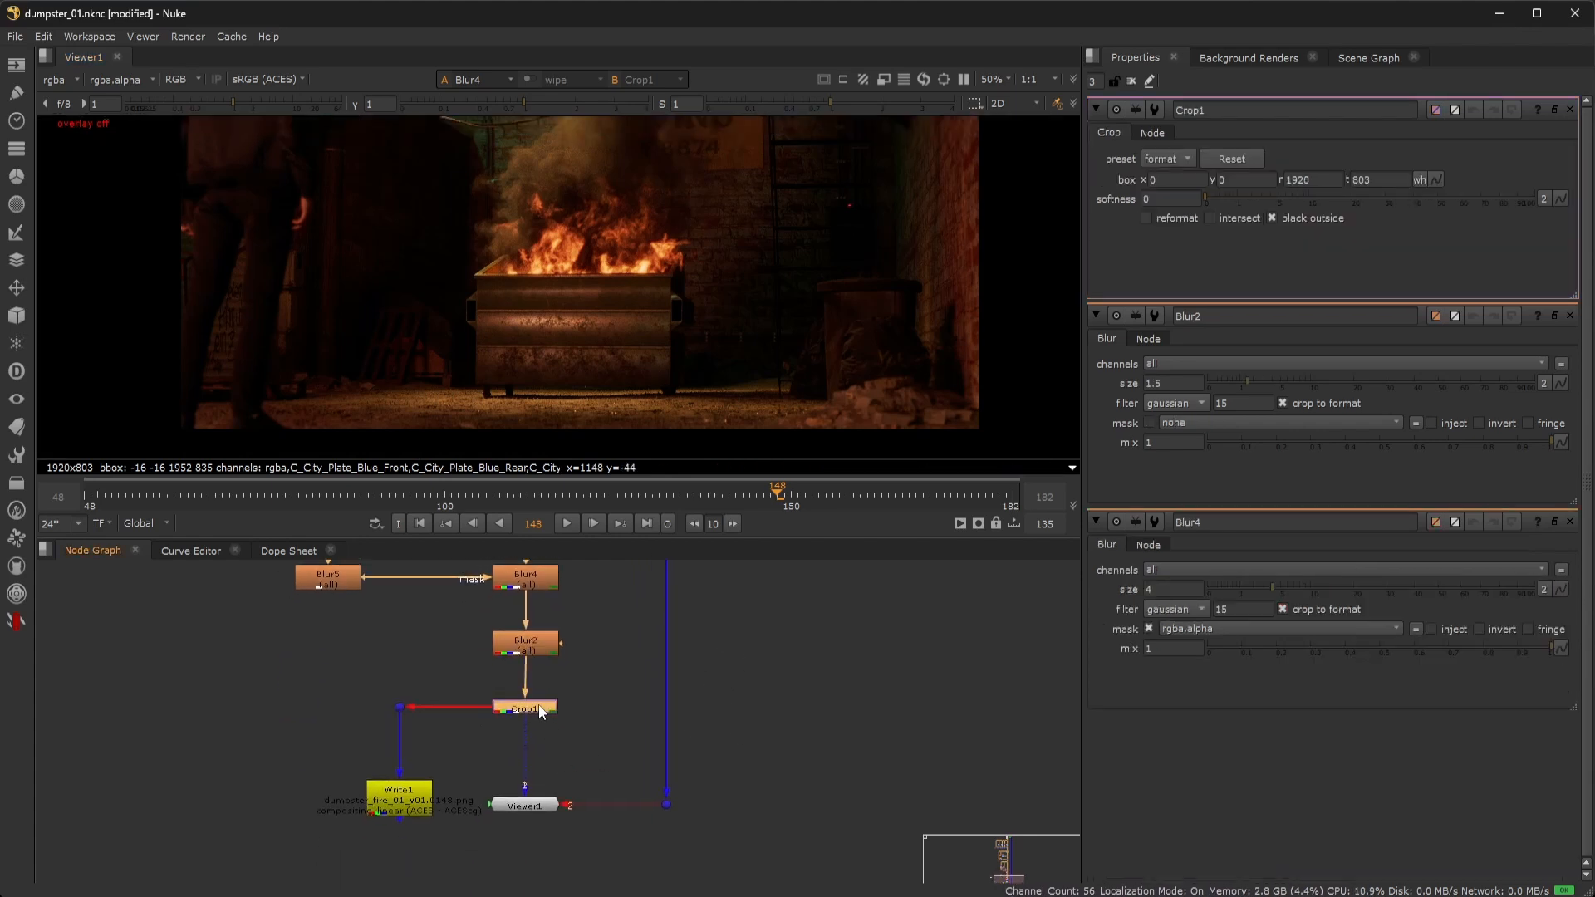
key("o")
scroll(665, 306, "down", 1)
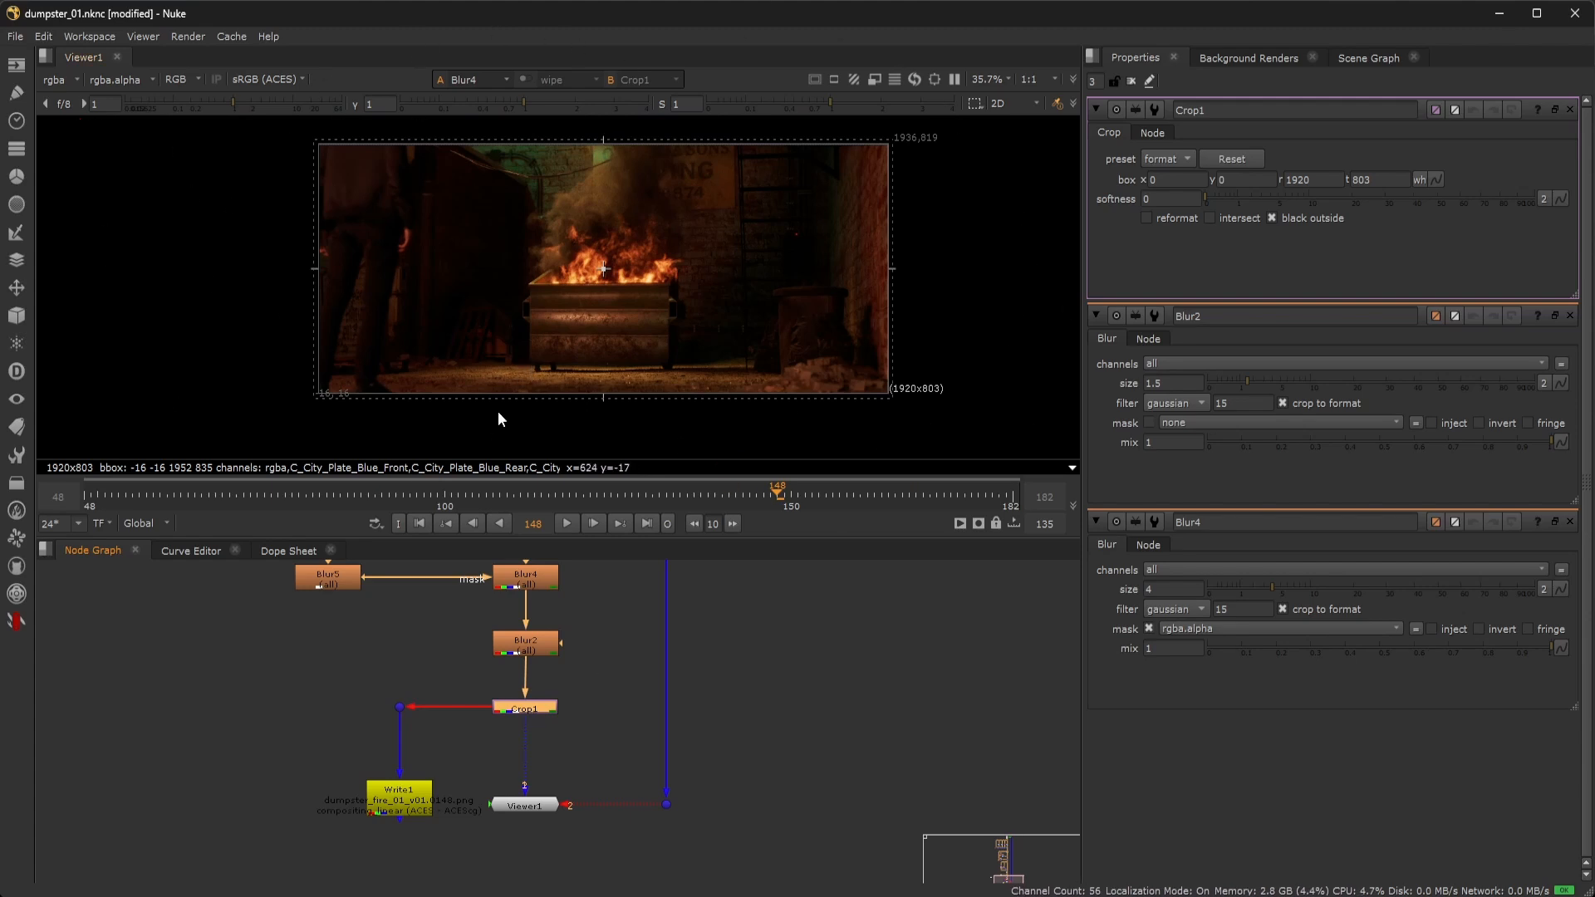
left_click(350, 705)
scroll(337, 769, "up", 2)
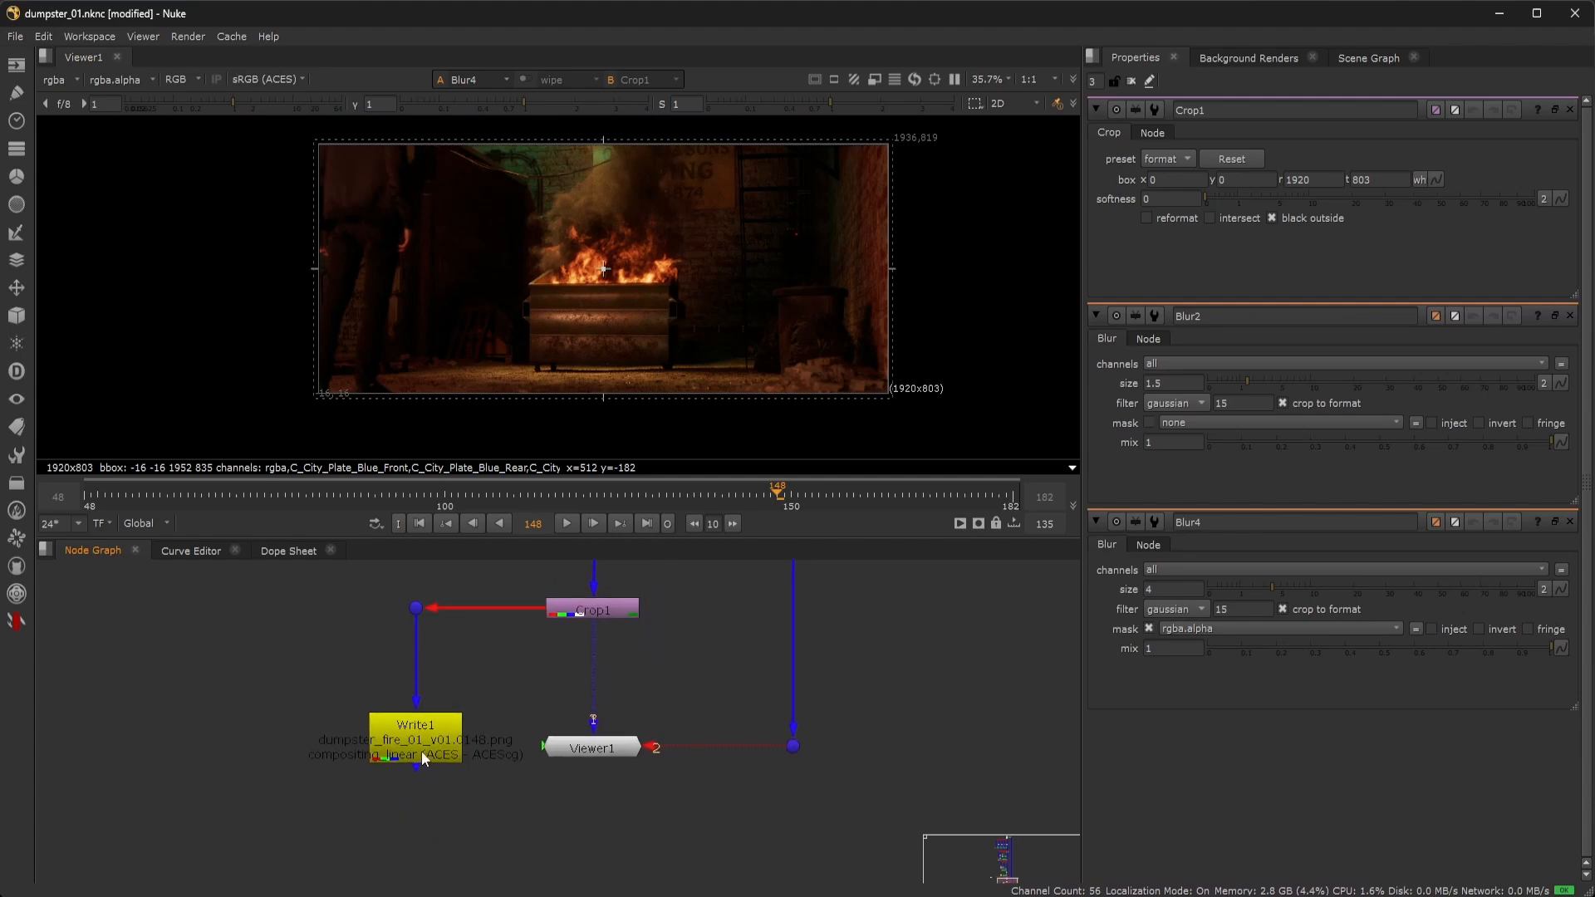
left_click(424, 757)
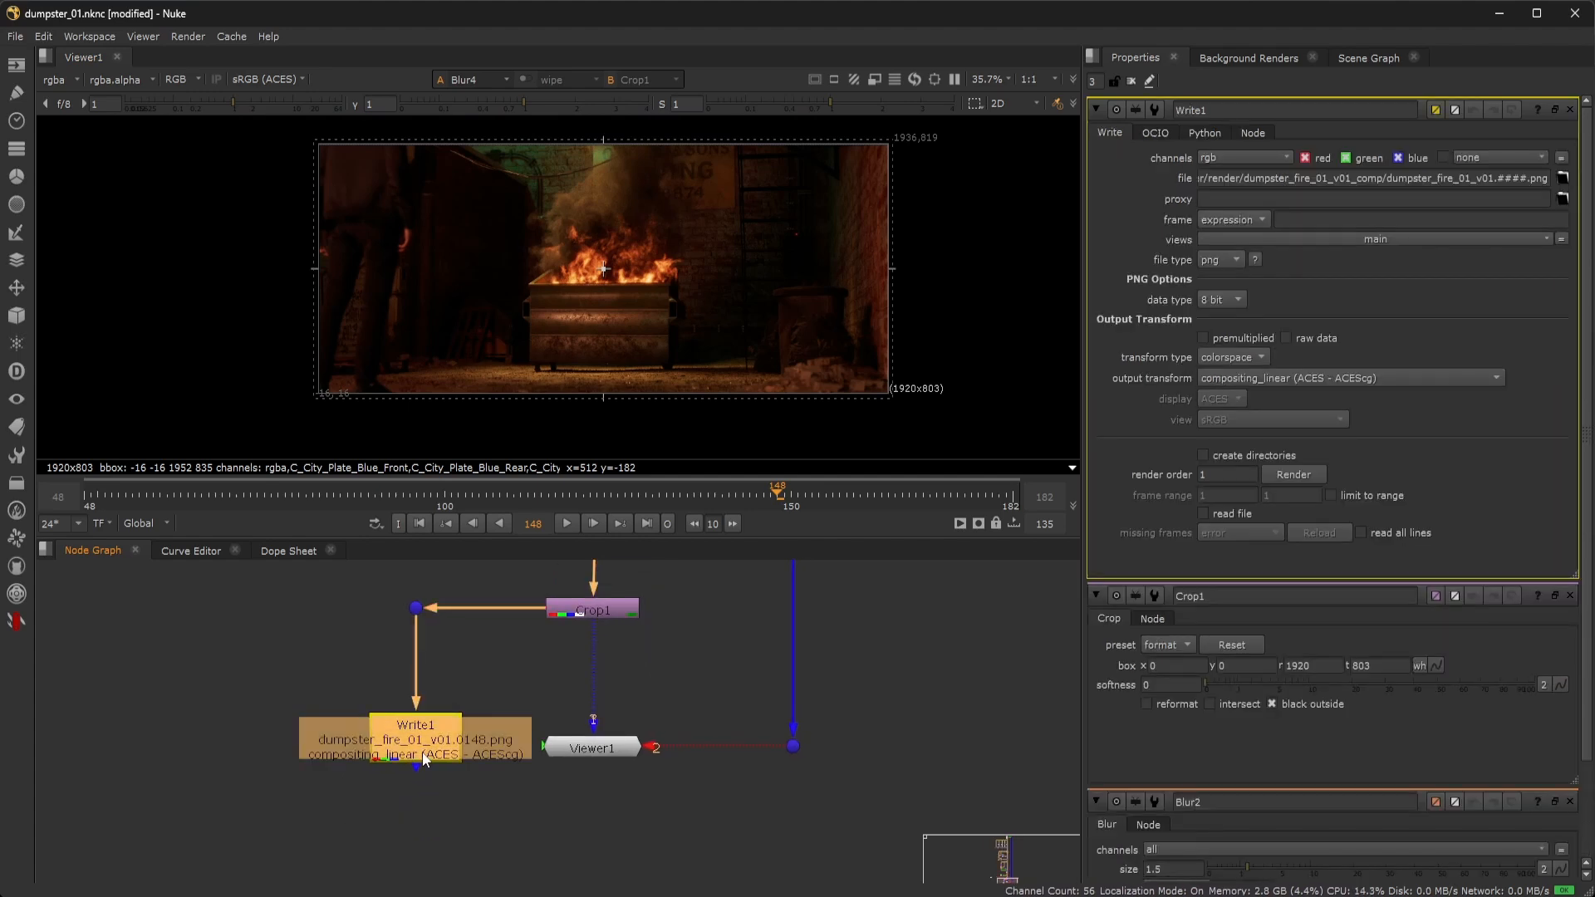